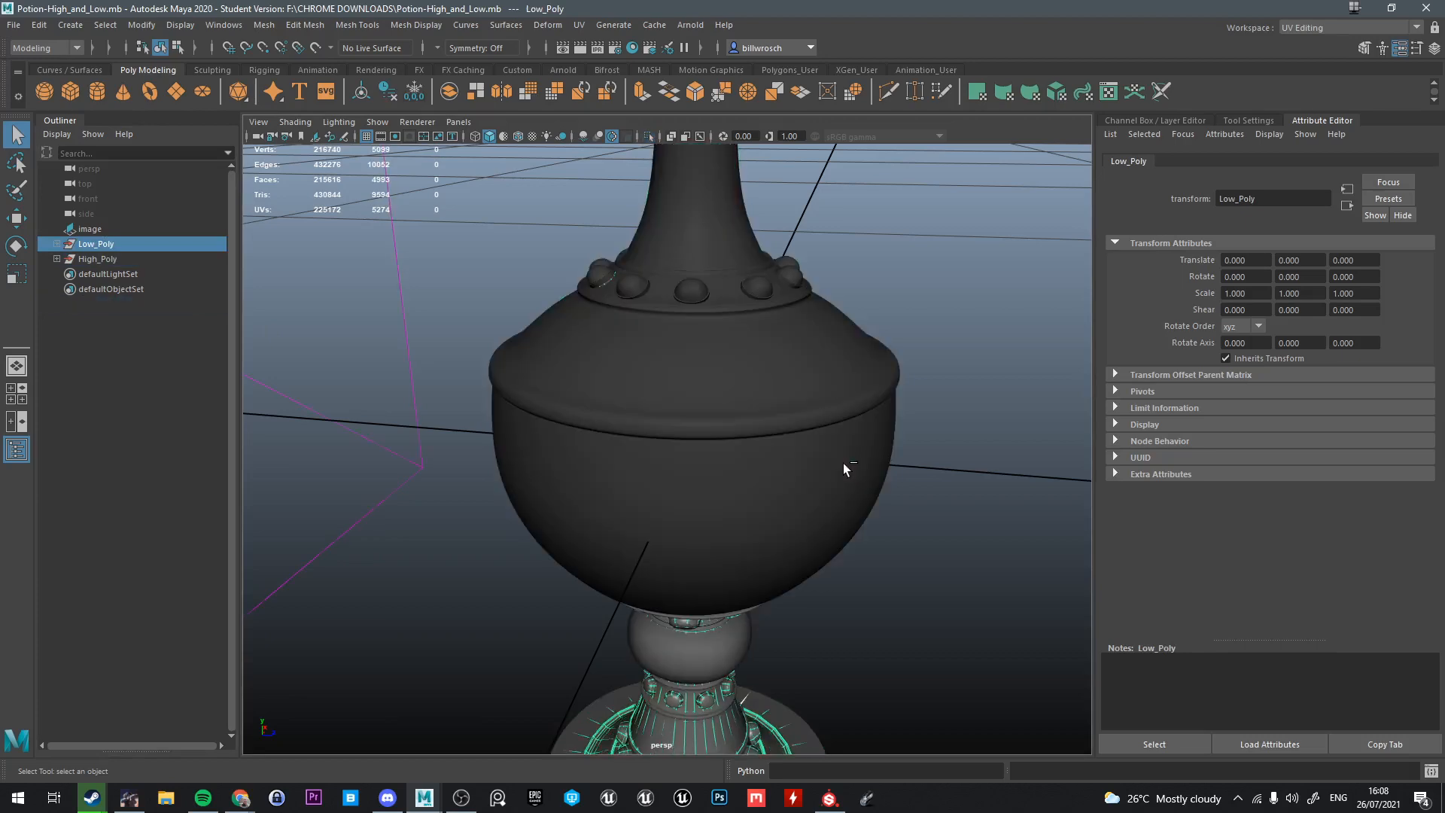
Isolate the Low_Poly group in the viewport and select all of the bottle's meshes
key(ctrl+1)
alt+drag(580, 441, 649, 476)
alt+right_drag(649, 476, 593, 484)
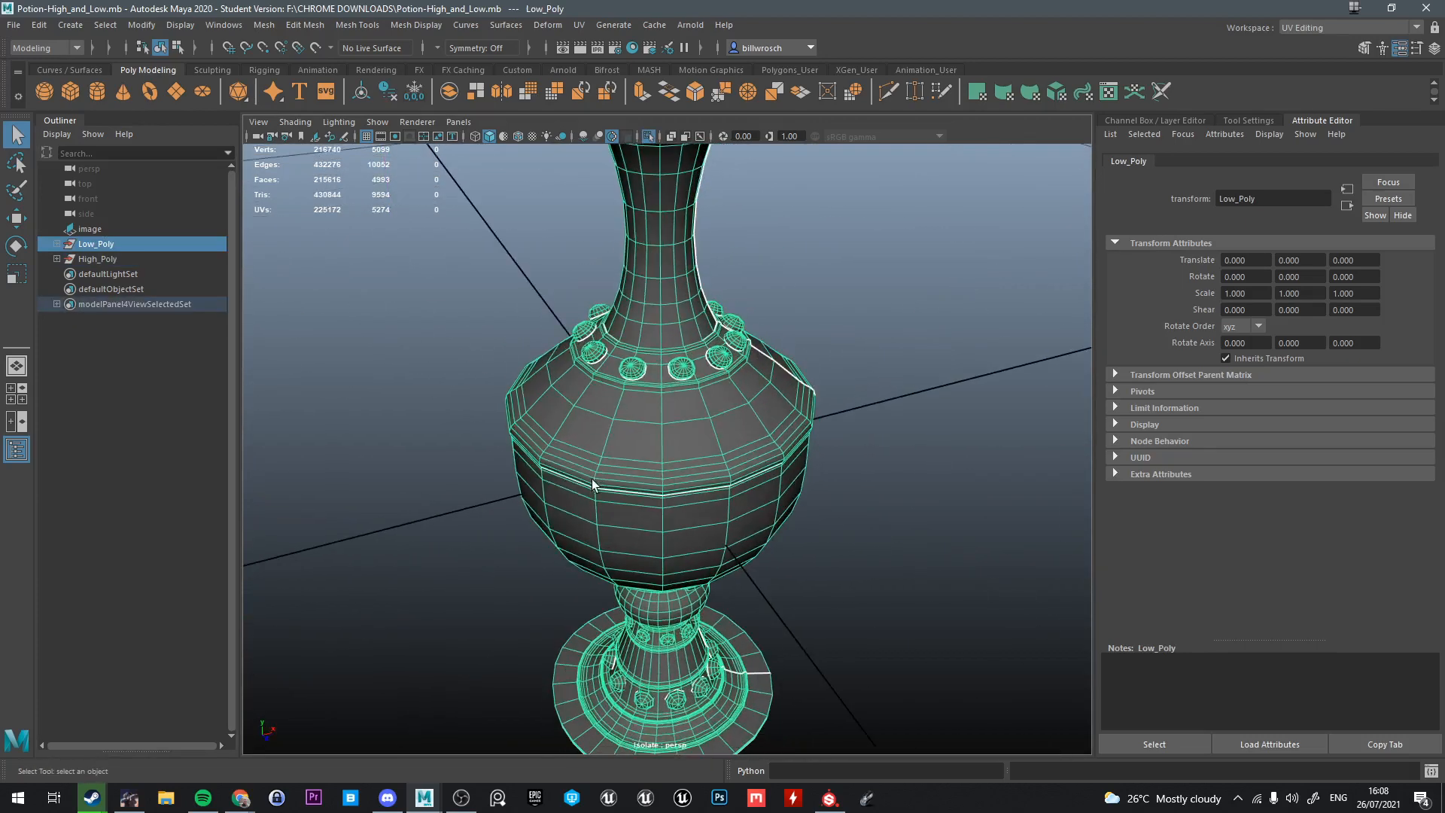
alt+drag(593, 484, 638, 426)
alt+right_drag(638, 426, 595, 458)
drag(505, 220, 953, 666)
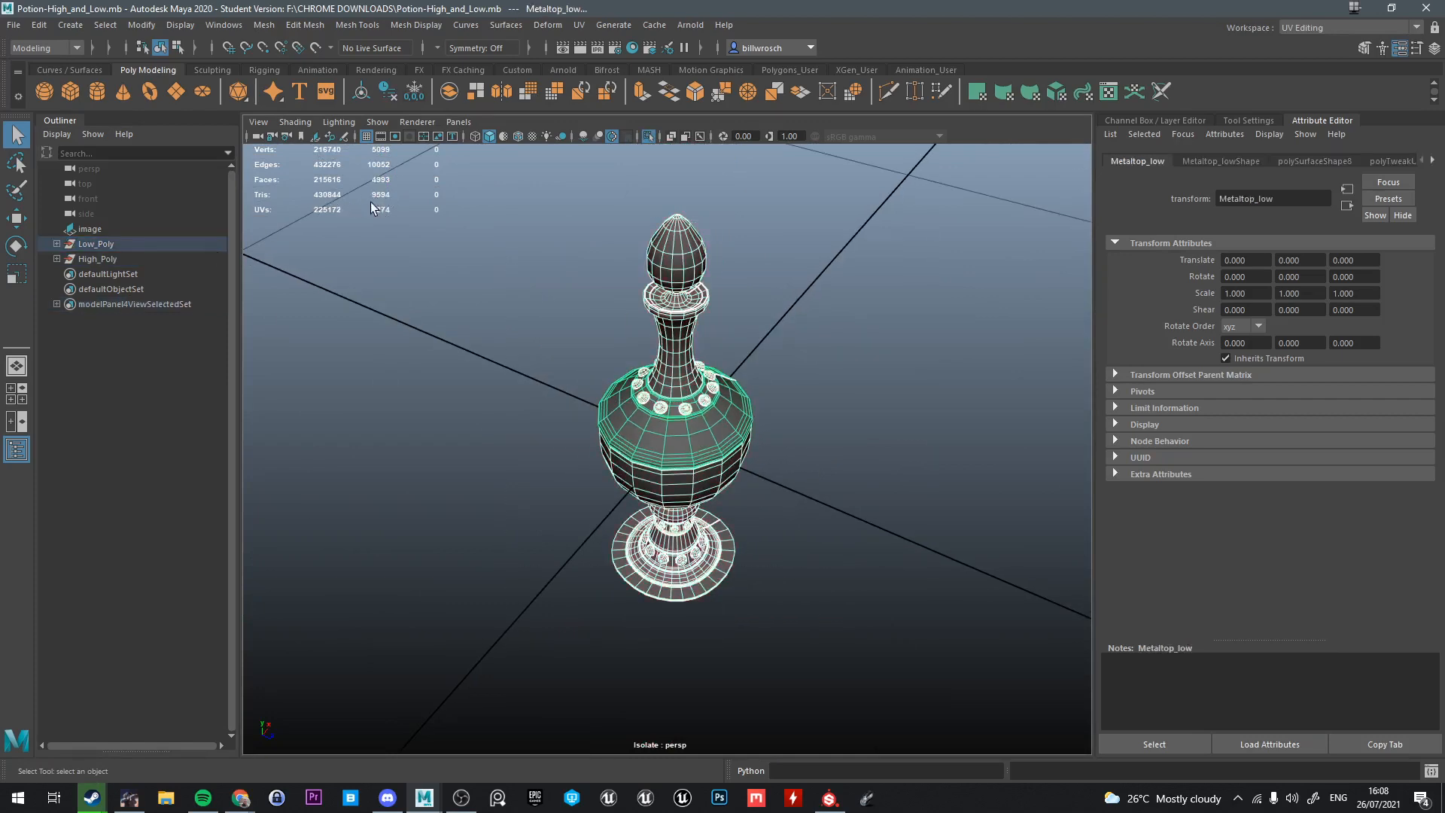
Select all faces of the bottle's metal top, Metaltop_low, and isolate that mesh alone
alt+drag(629, 376, 386, 237)
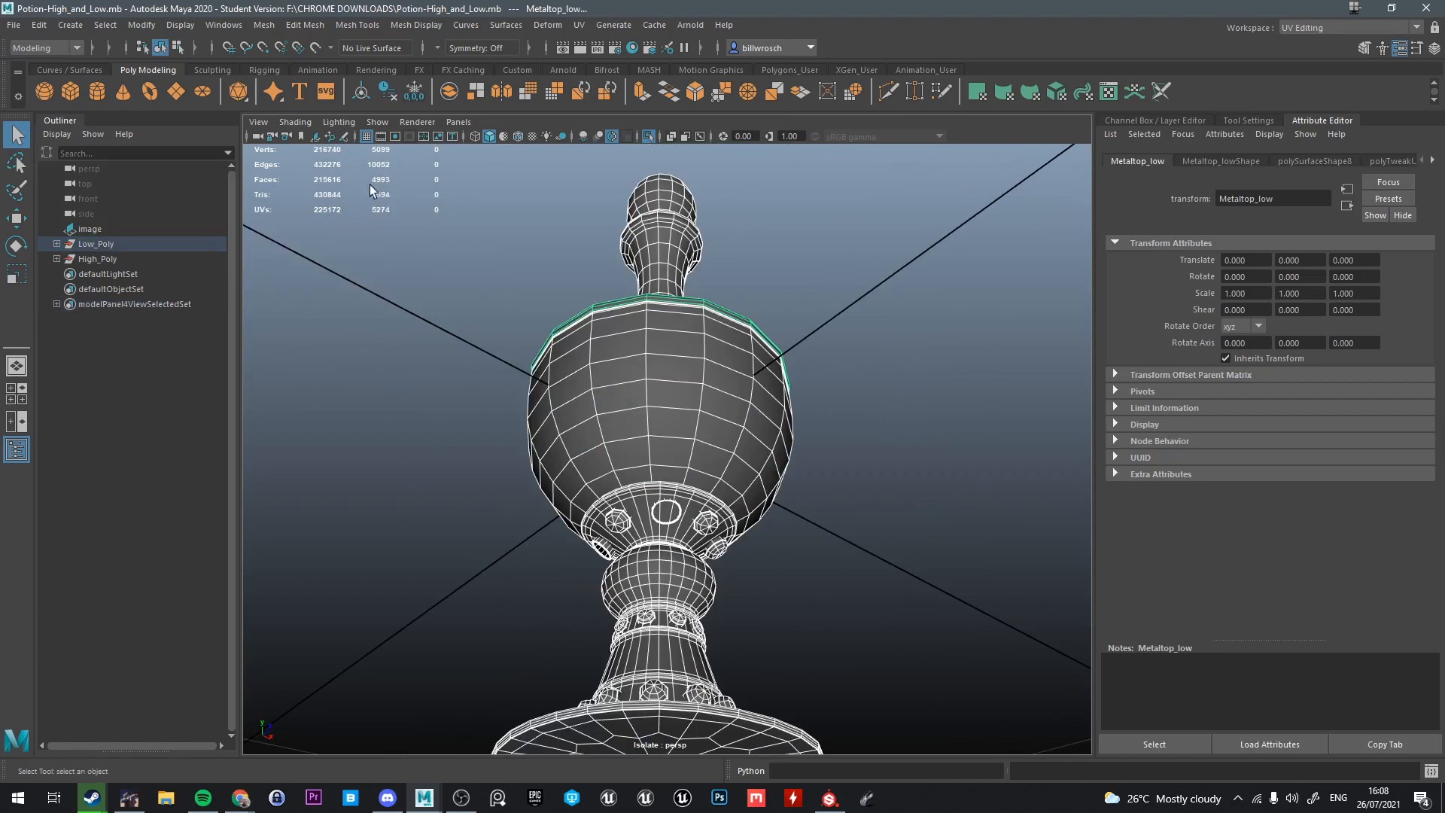
alt+drag(608, 295, 531, 406)
alt+right_drag(530, 406, 696, 364)
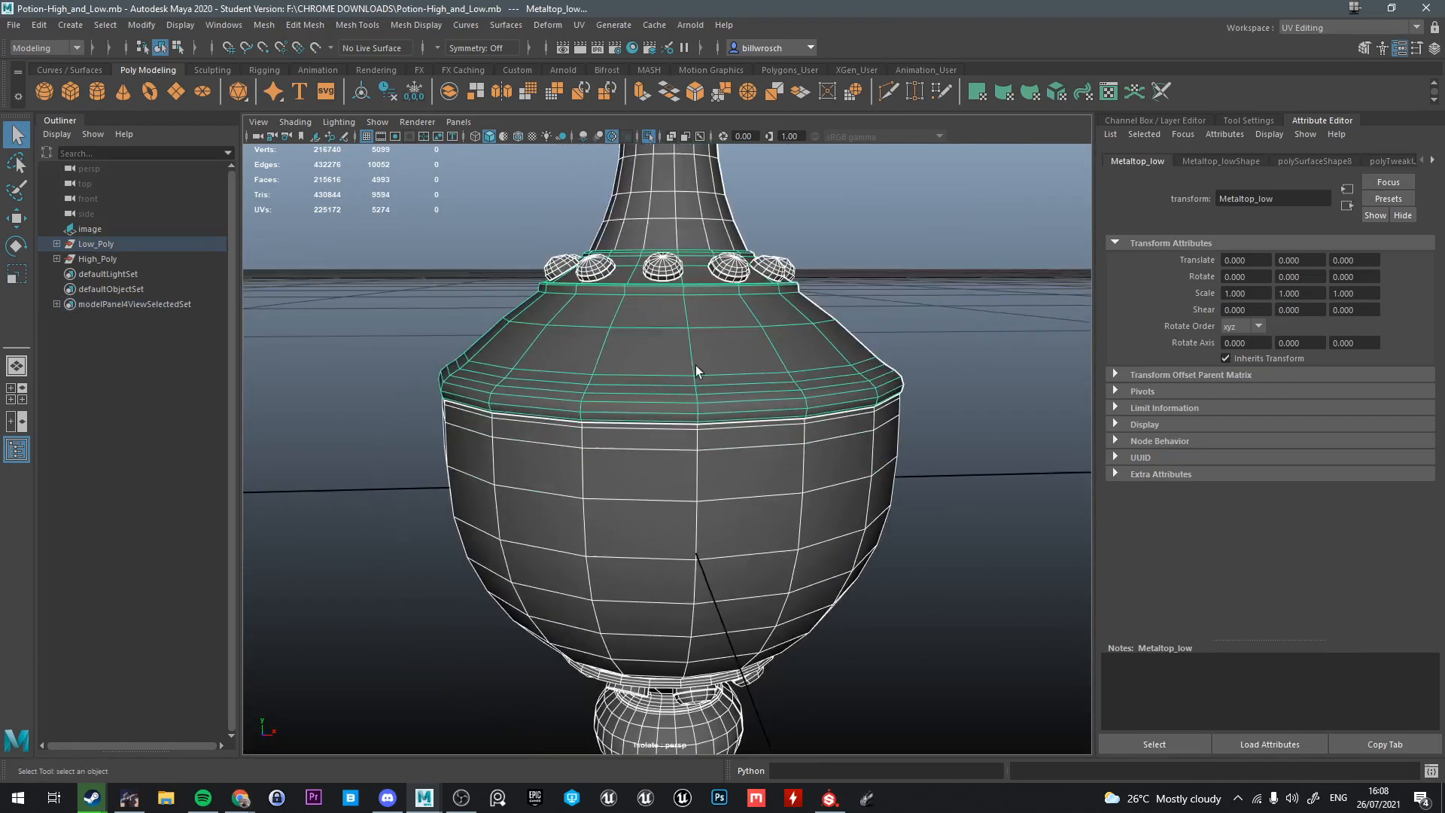
alt+drag(696, 364, 648, 376)
mouse_move(648, 376)
alt+middle_down()
mouse_move(600, 413)
mouse_move(625, 361)
alt+middle_up()
alt+right_drag(625, 362, 647, 387)
alt+middle_drag(647, 387, 674, 373)
right_drag(621, 341, 613, 378)
double_click(613, 377)
key(ctrl+1)
alt+drag(613, 377, 752, 432)
key(ctrl+1)
key(f)
alt+right_drag(752, 432, 752, 490)
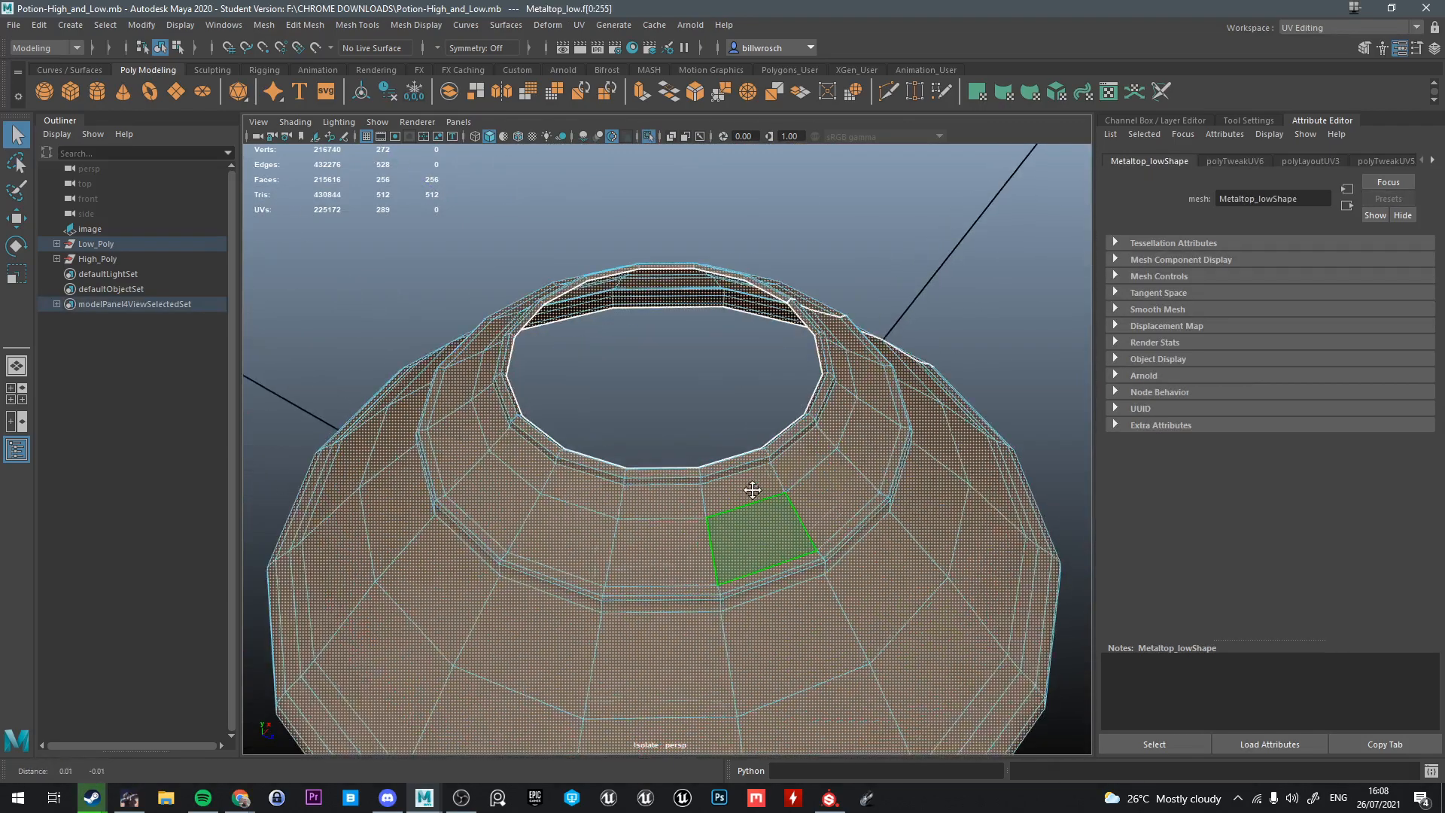
Delete three horizontal edge loops from the metal top's outer slope above the rim
alt+middle_drag(752, 490, 700, 310)
alt+drag(693, 262, 726, 301)
alt+right_drag(725, 301, 748, 332)
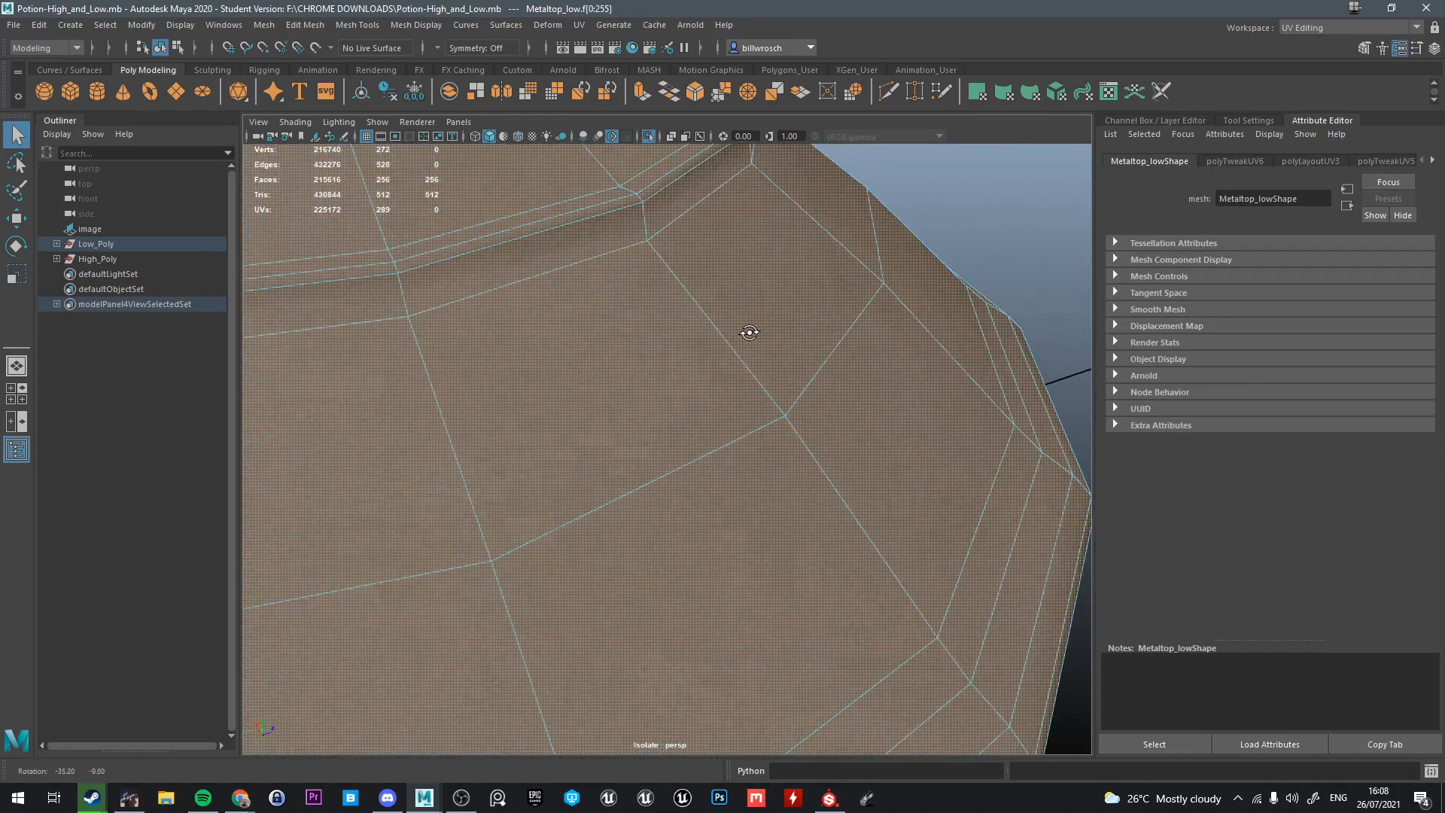
alt+drag(748, 332, 745, 241)
scroll(677, 419, down, 4)
key(Delete)
double_click(799, 352)
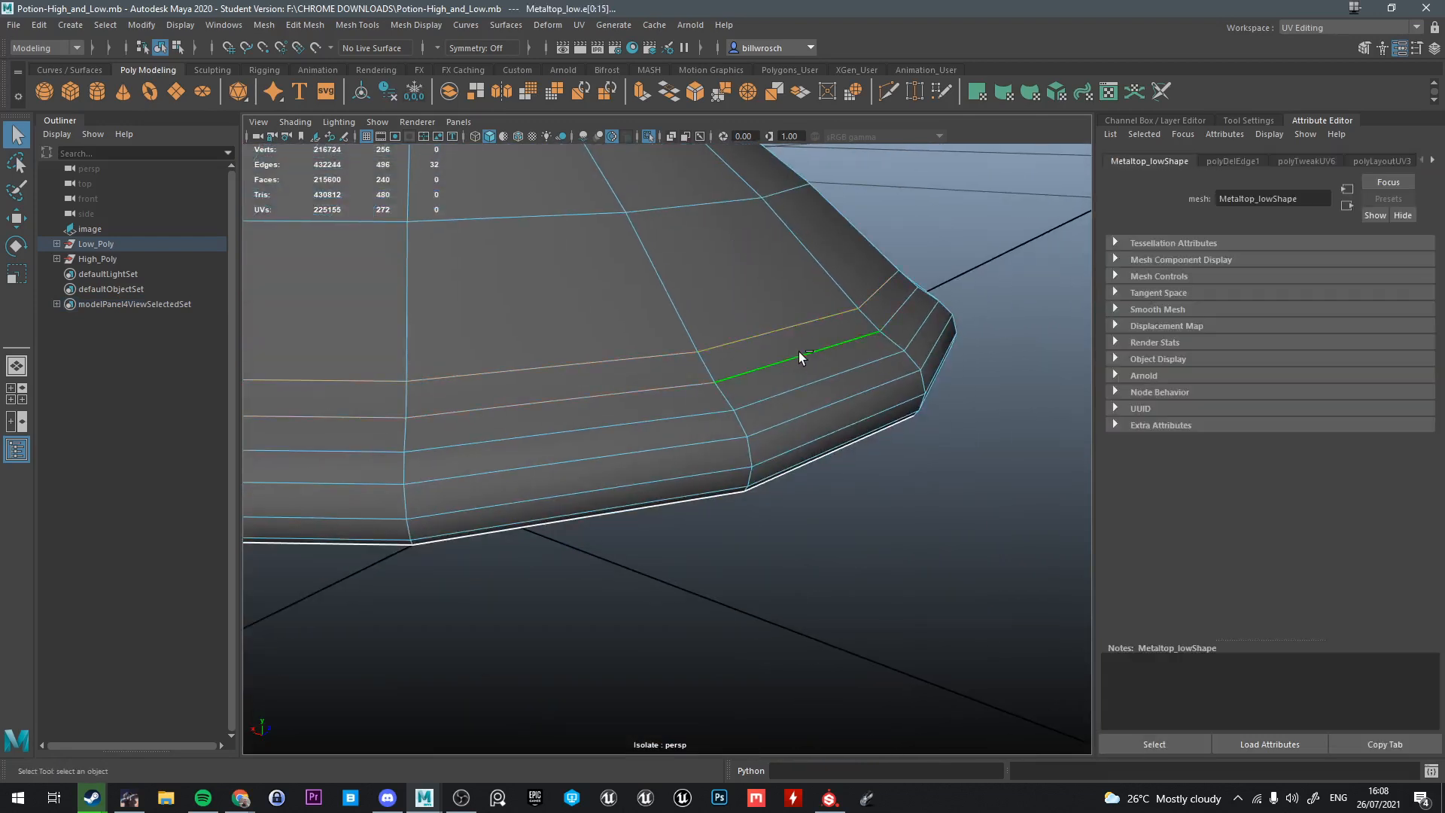
key(Delete)
Delete two more horizontal edge loops around the metal top's lower rim with their vertices, and return to object mode
click(851, 383)
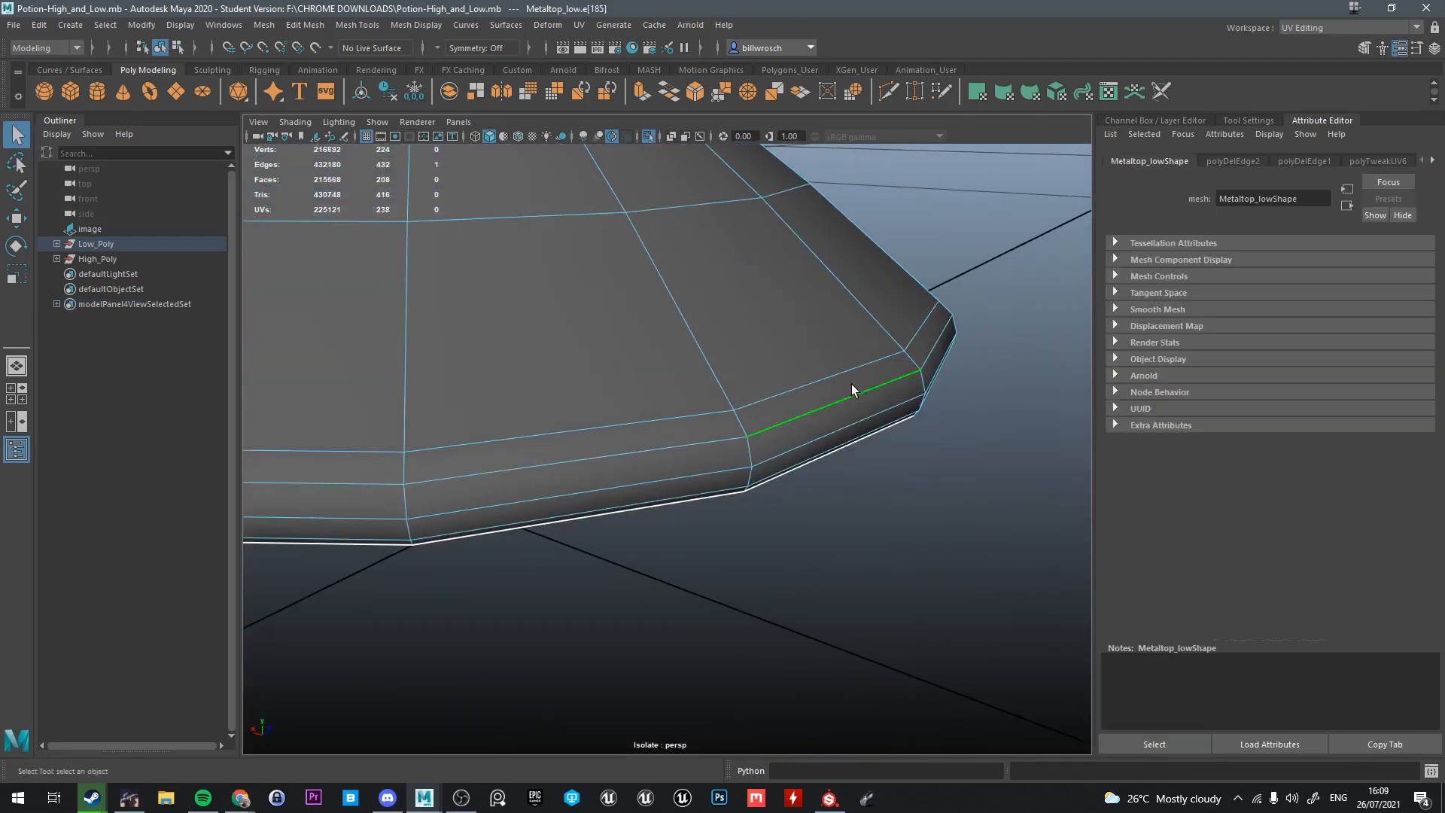
alt+drag(851, 383, 878, 384)
shift+double_click(858, 298)
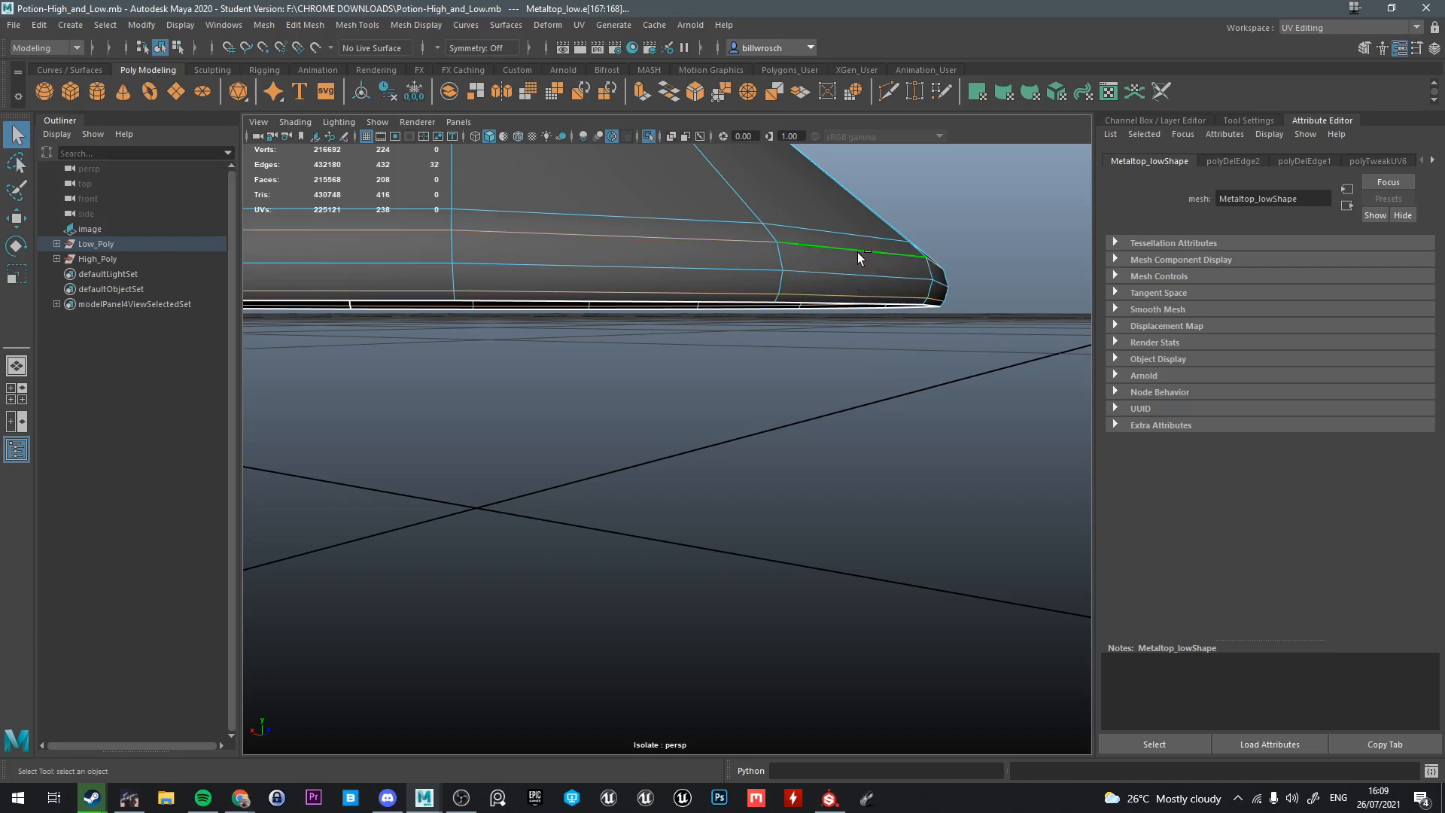
key(ctrl+Delete)
alt+drag(858, 251, 770, 252)
right_drag(770, 251, 798, 228)
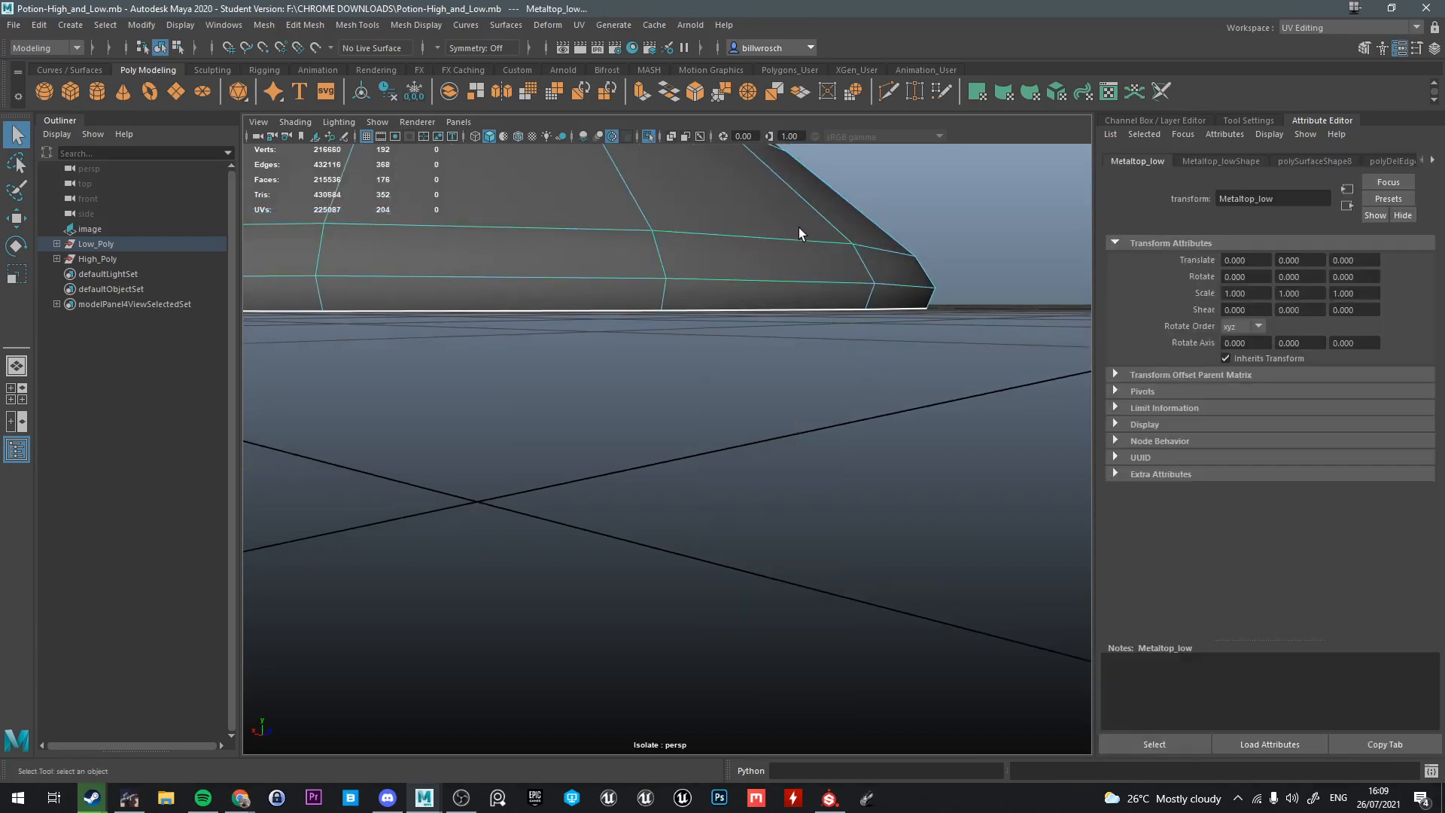
End the metal top's isolation and isolate the whole Low_Poly group again
key(ctrl+1)
scroll(802, 246, down, 3)
alt+drag(802, 246, 683, 288)
click(125, 242)
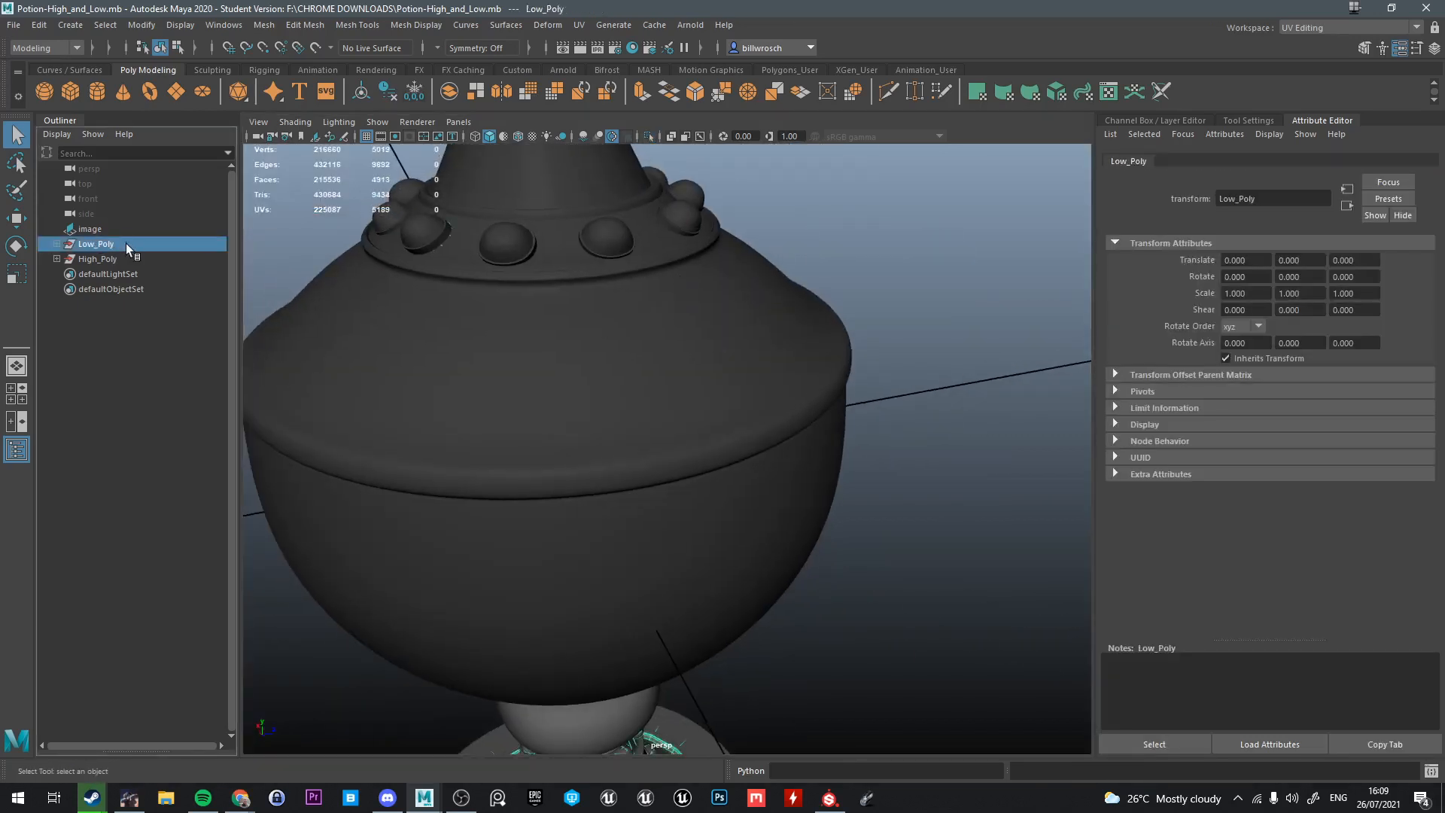
key(ctrl+1)
alt+drag(441, 291, 616, 384)
scroll(575, 357, up, 2)
alt+middle_drag(617, 384, 657, 423)
alt+right_drag(657, 423, 748, 413)
alt+drag(748, 413, 787, 400)
alt+middle_drag(787, 399, 778, 416)
alt+drag(777, 416, 746, 417)
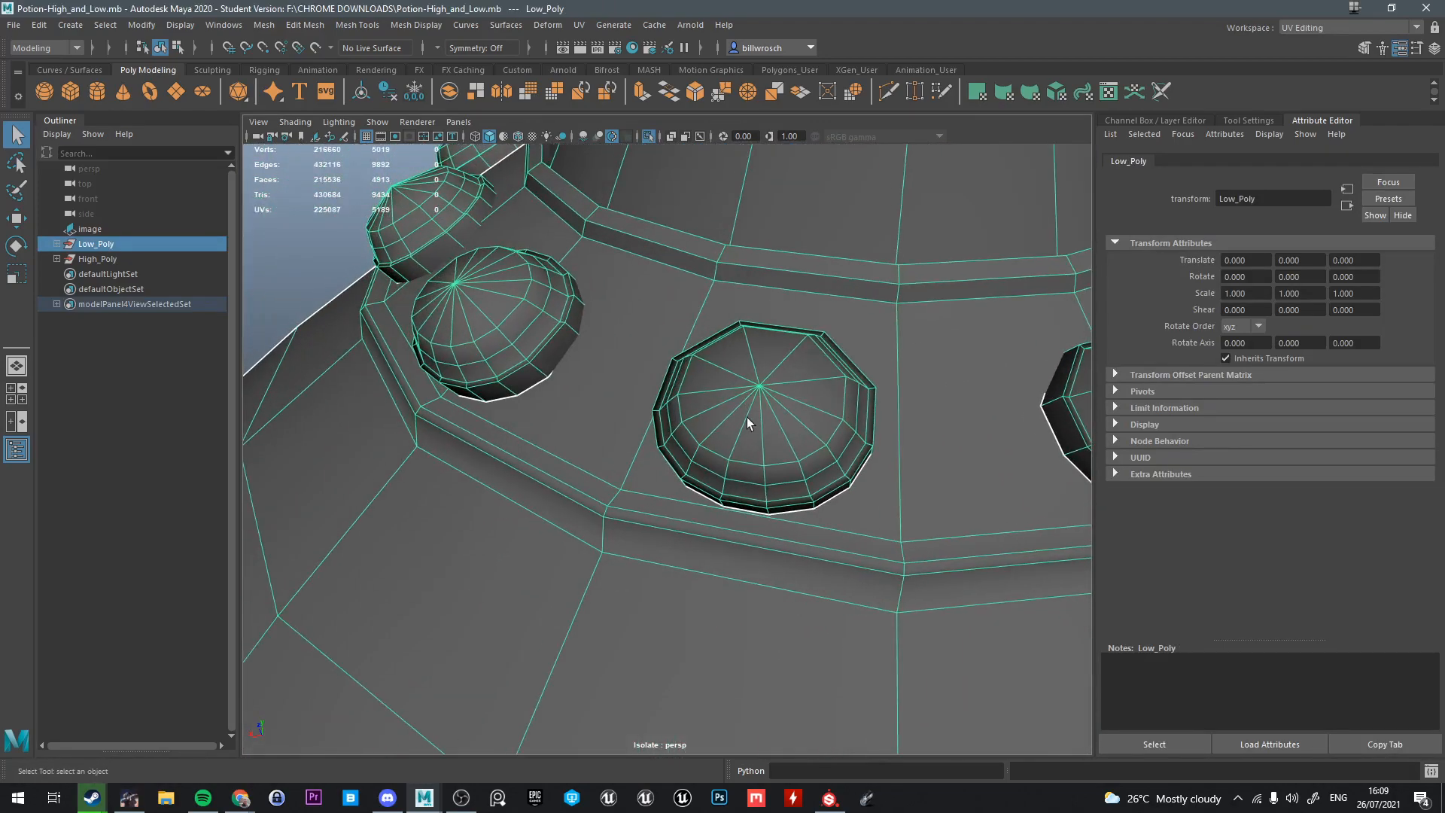
Try to delete alternate radial edge lines on one gem of the ring around the neck, and undo the deletion
right_drag(744, 423, 743, 323)
click(727, 416)
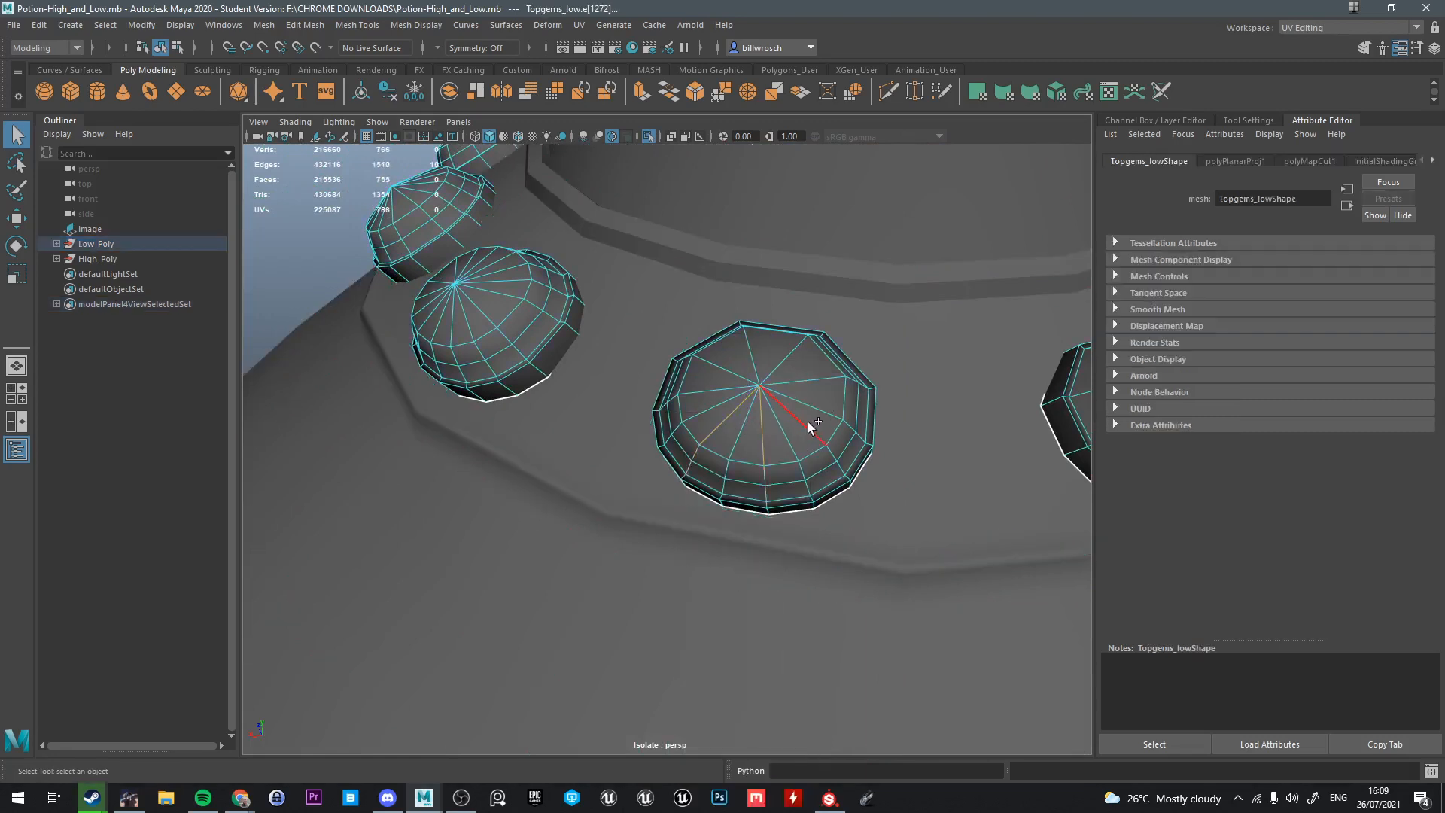
double_click(717, 402)
shift+double_click(736, 422)
double_click(697, 418)
shift+double_click(741, 432)
key(ctrl+Delete)
mouse_move(809, 426)
alt+mouse_down()
mouse_move(820, 451)
mouse_move(806, 442)
alt+mouse_up()
alt+middle_drag(806, 441, 751, 436)
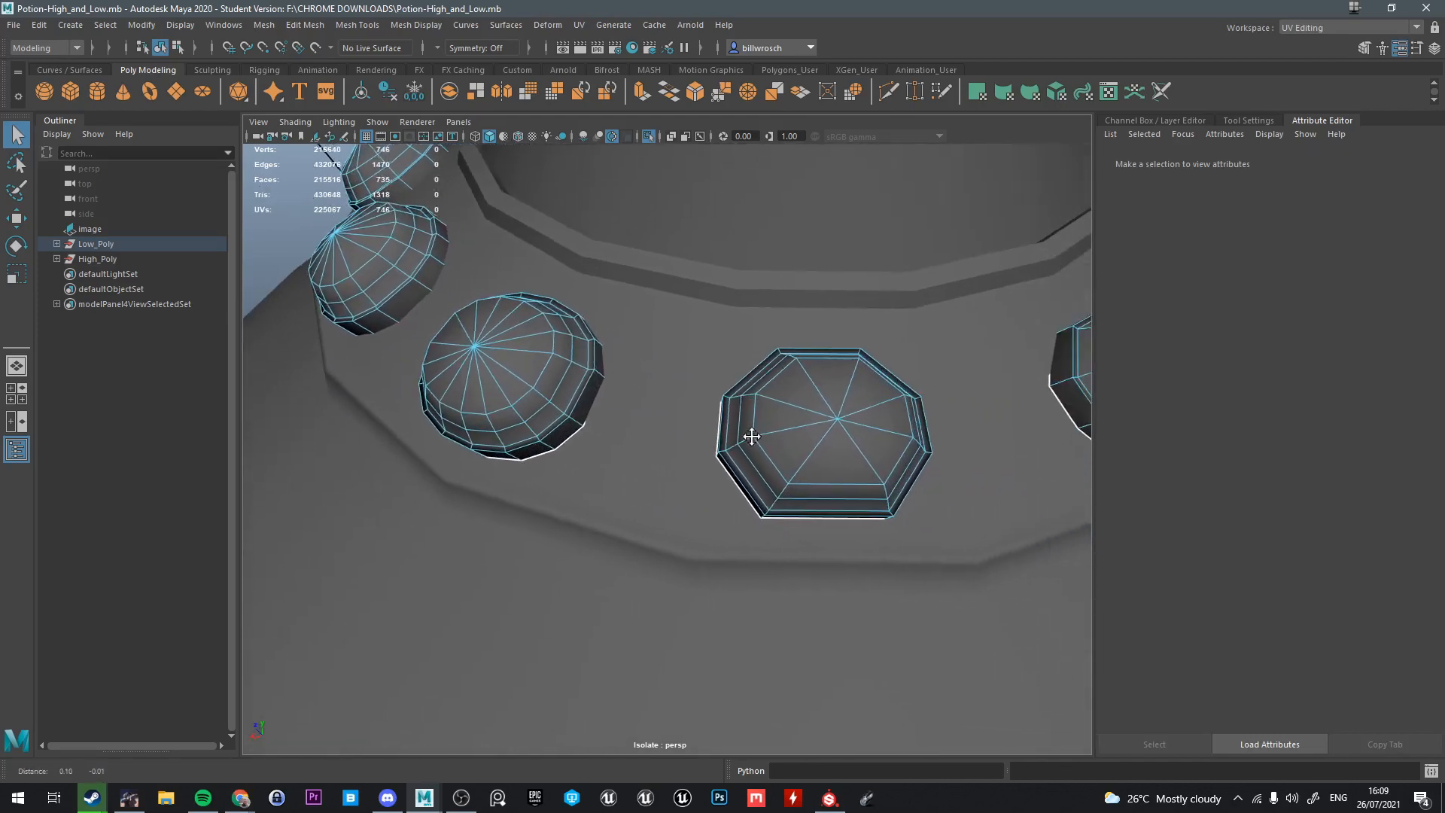
key(ctrl+z)
Extend the radial edge selection on the same gem and delete those edge lines together with their vertices
alt+drag(788, 440, 747, 418)
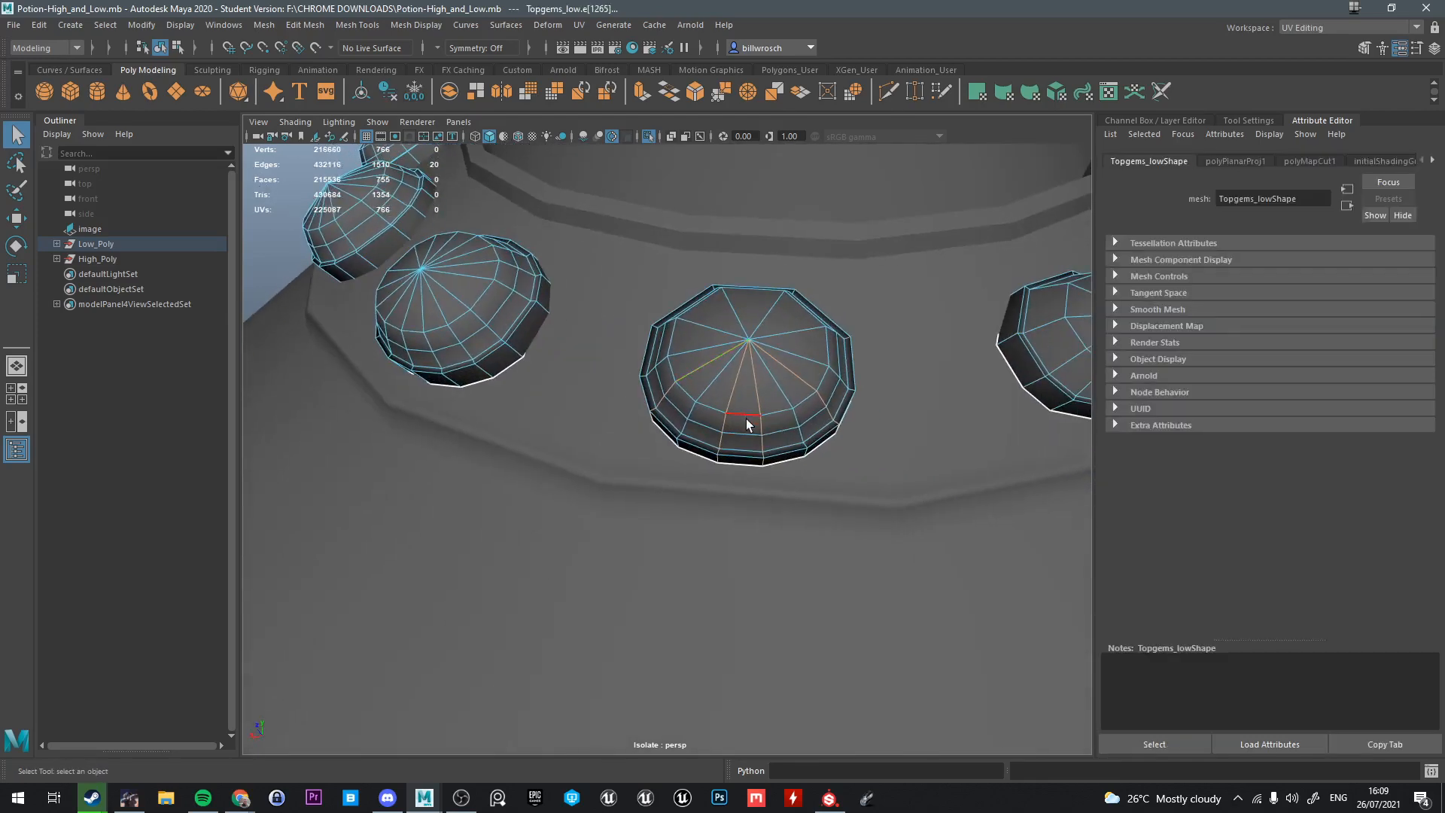
shift+double_click(730, 384)
shift+double_click(812, 378)
key(ctrl+Delete)
Delete the concentric edge ring just outside the crown of the simplified gem, including its vertices
alt+drag(730, 381, 828, 390)
double_click(761, 380)
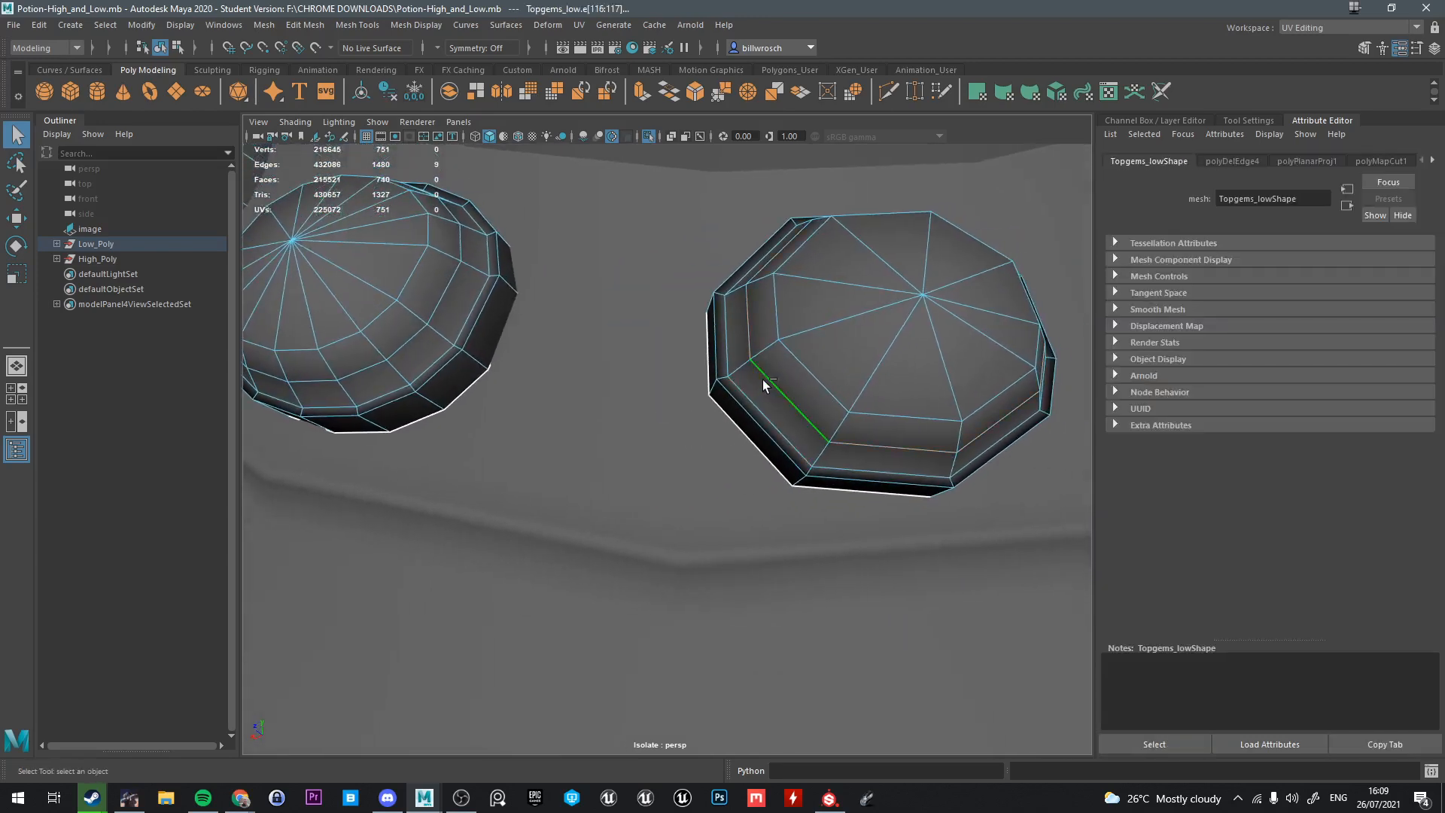
key(ctrl+Delete)
alt+middle_drag(761, 380, 810, 331)
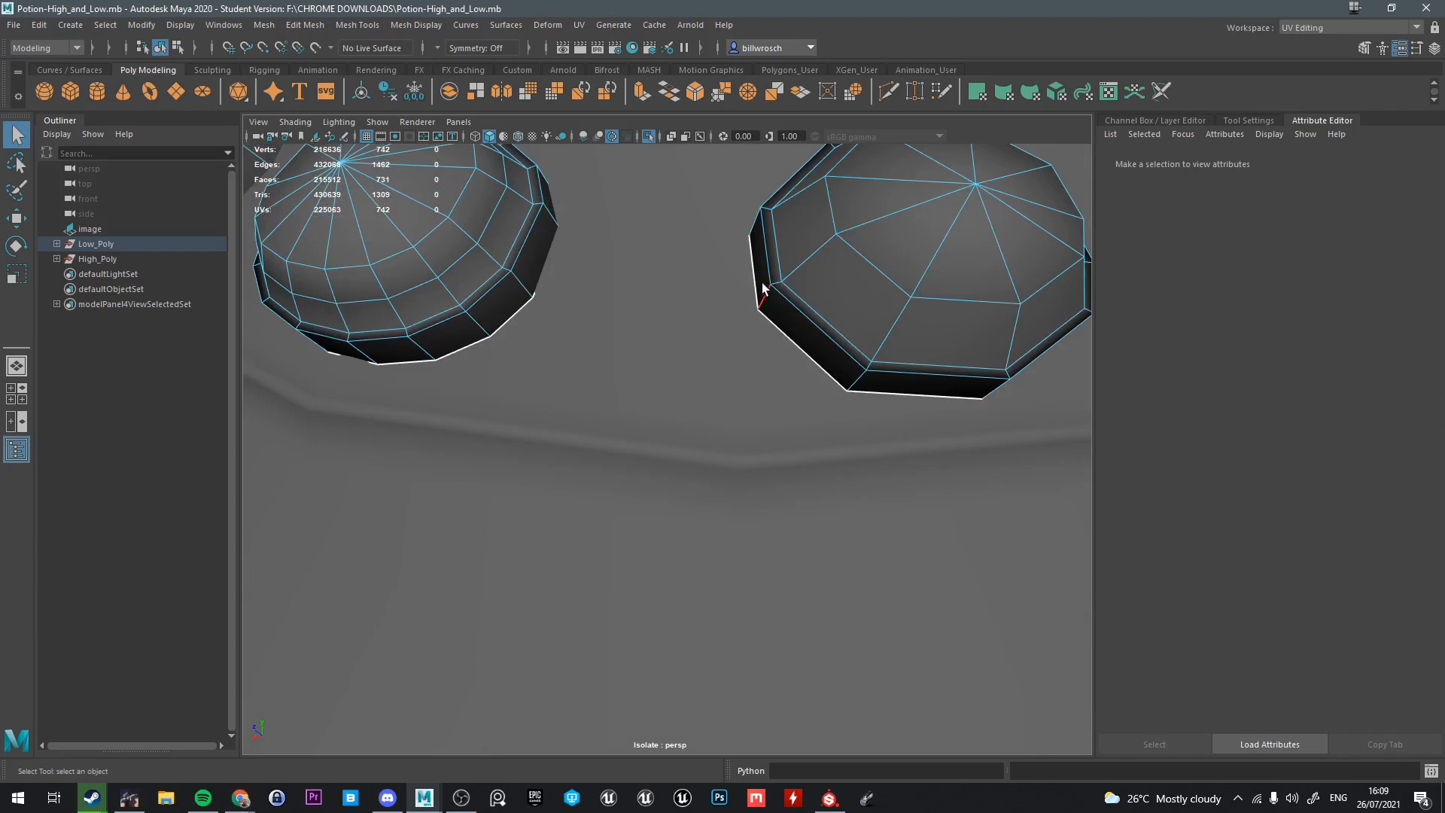
Try to delete the remaining edge ring near the simplified gem's base, and undo it
scroll(763, 283, up, 3)
scroll(802, 237, down, 4)
alt+drag(742, 281, 768, 310)
click(824, 316)
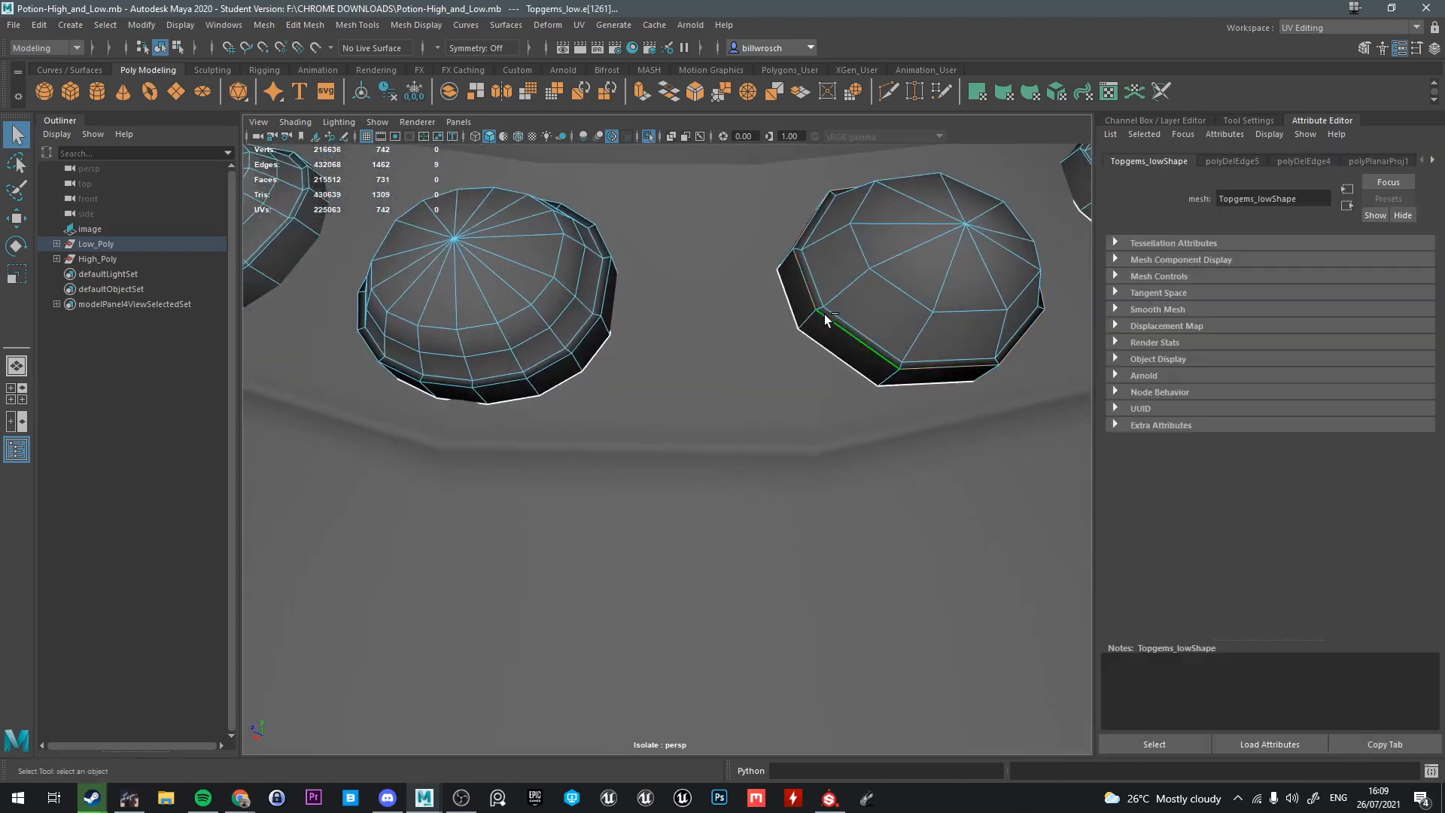
key(ctrl+Delete)
alt+drag(909, 318, 820, 309)
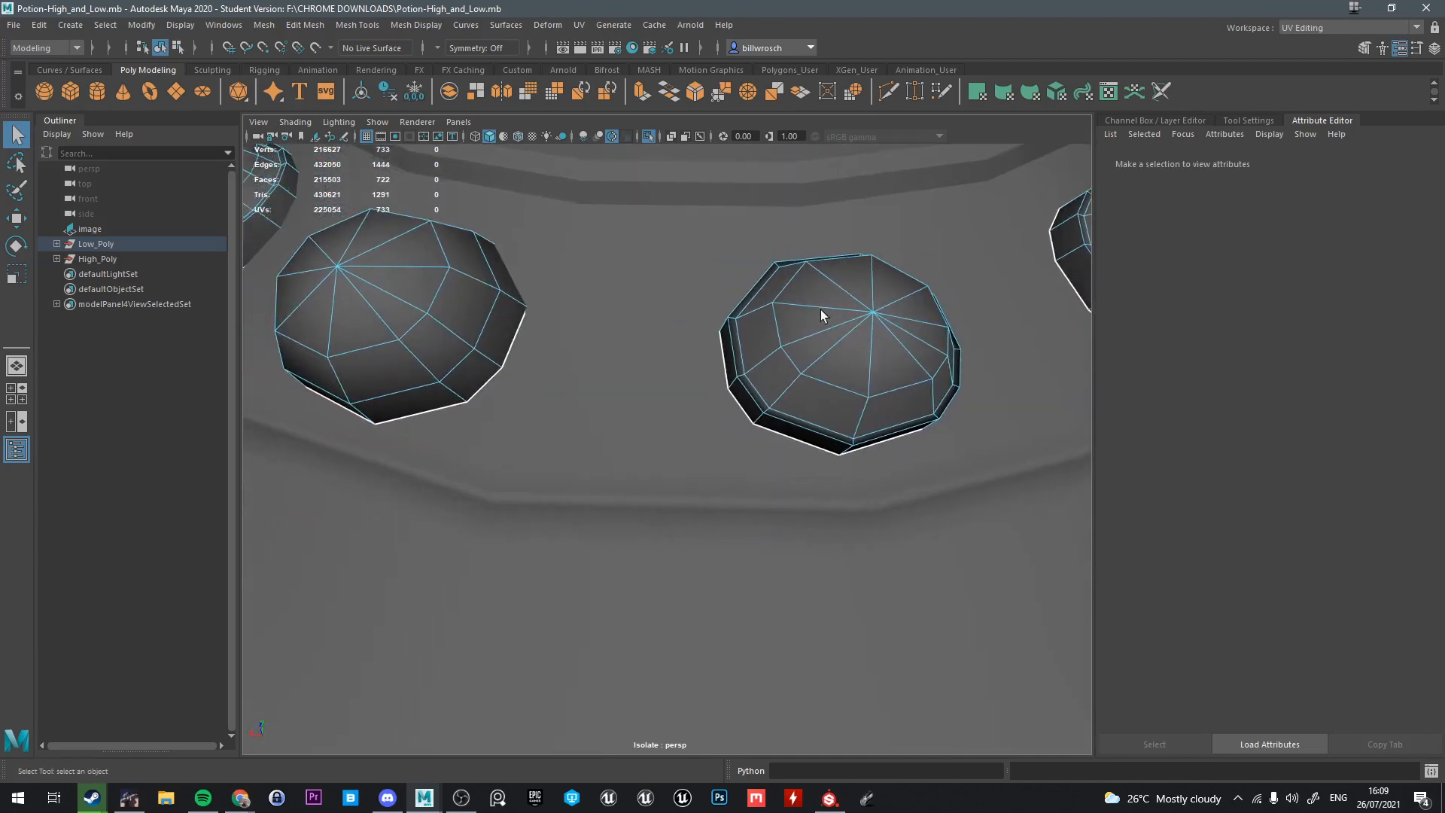
alt+drag(653, 311, 721, 323)
key(ctrl+z)
Select every other radial edge line on the neighbouring, second gem and delete them with their vertices
alt+drag(459, 331, 652, 381)
double_click(648, 360)
shift+double_click(680, 368)
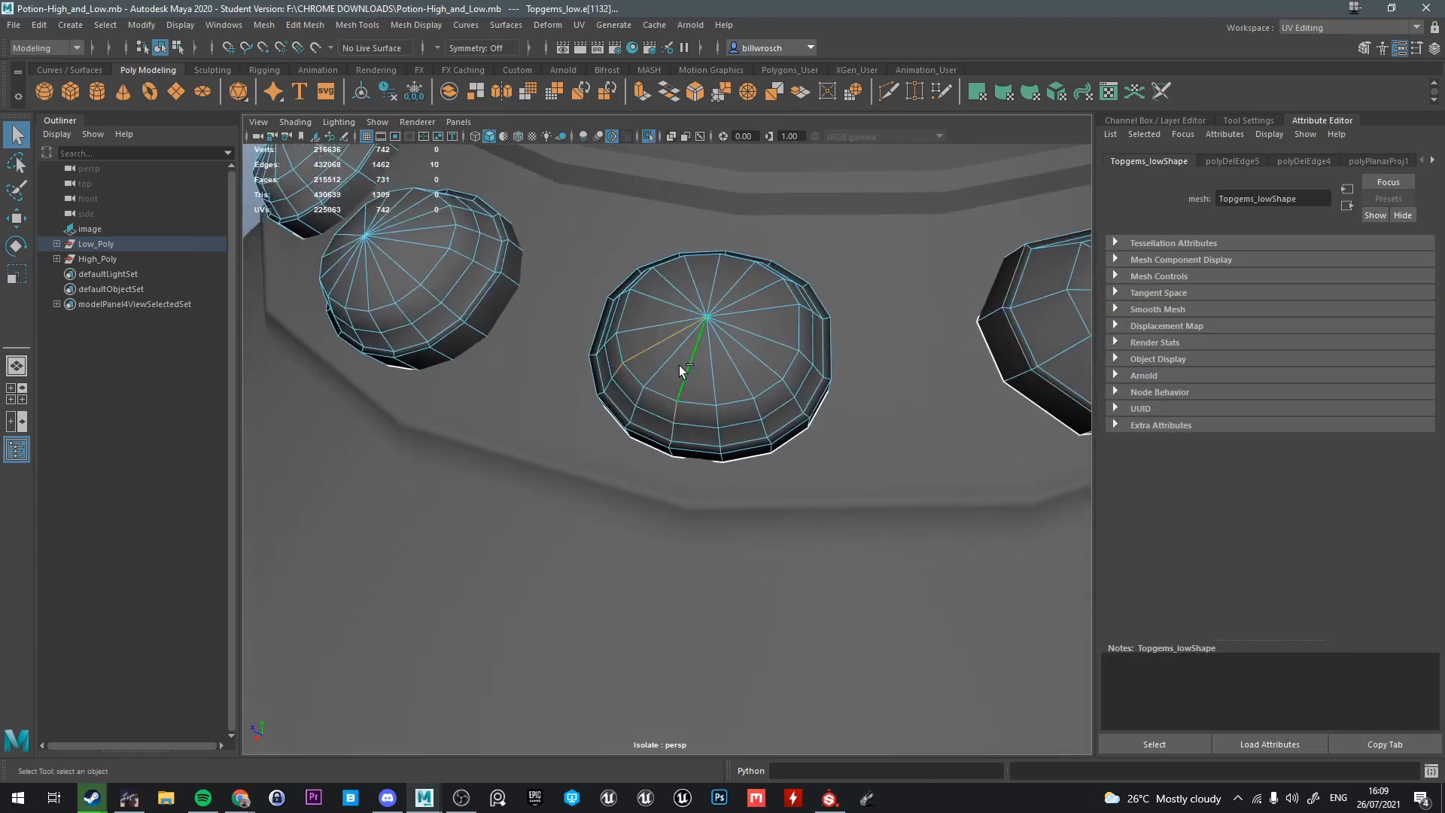
shift+double_click(734, 371)
shift+double_click(692, 359)
shift+double_click(762, 307)
shift+double_click(657, 292)
alt+drag(656, 293, 661, 337)
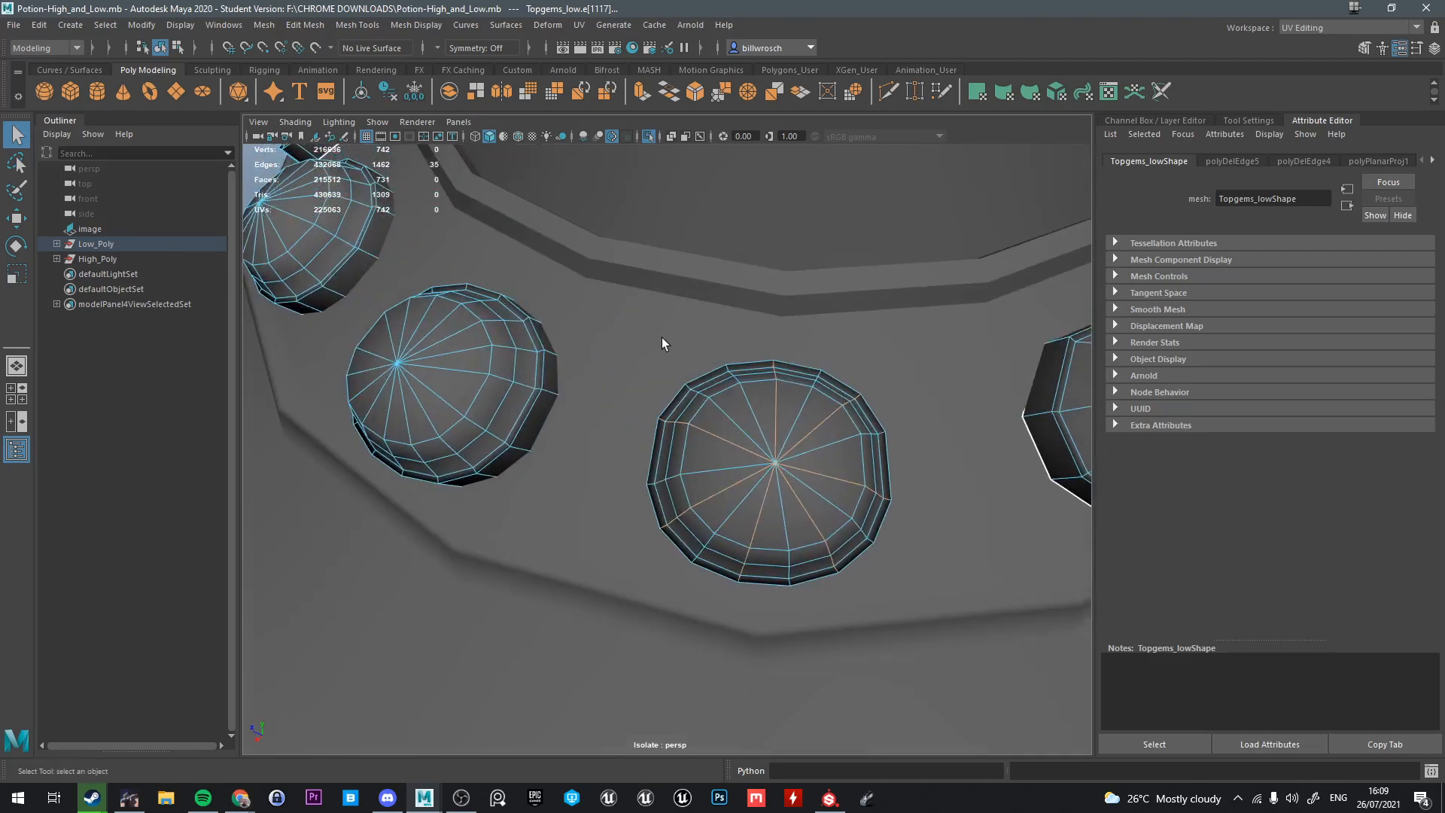
key(ctrl+Delete)
Delete every other radial edge line on the third gem of the ring, including the vertices
alt+drag(780, 410, 789, 389)
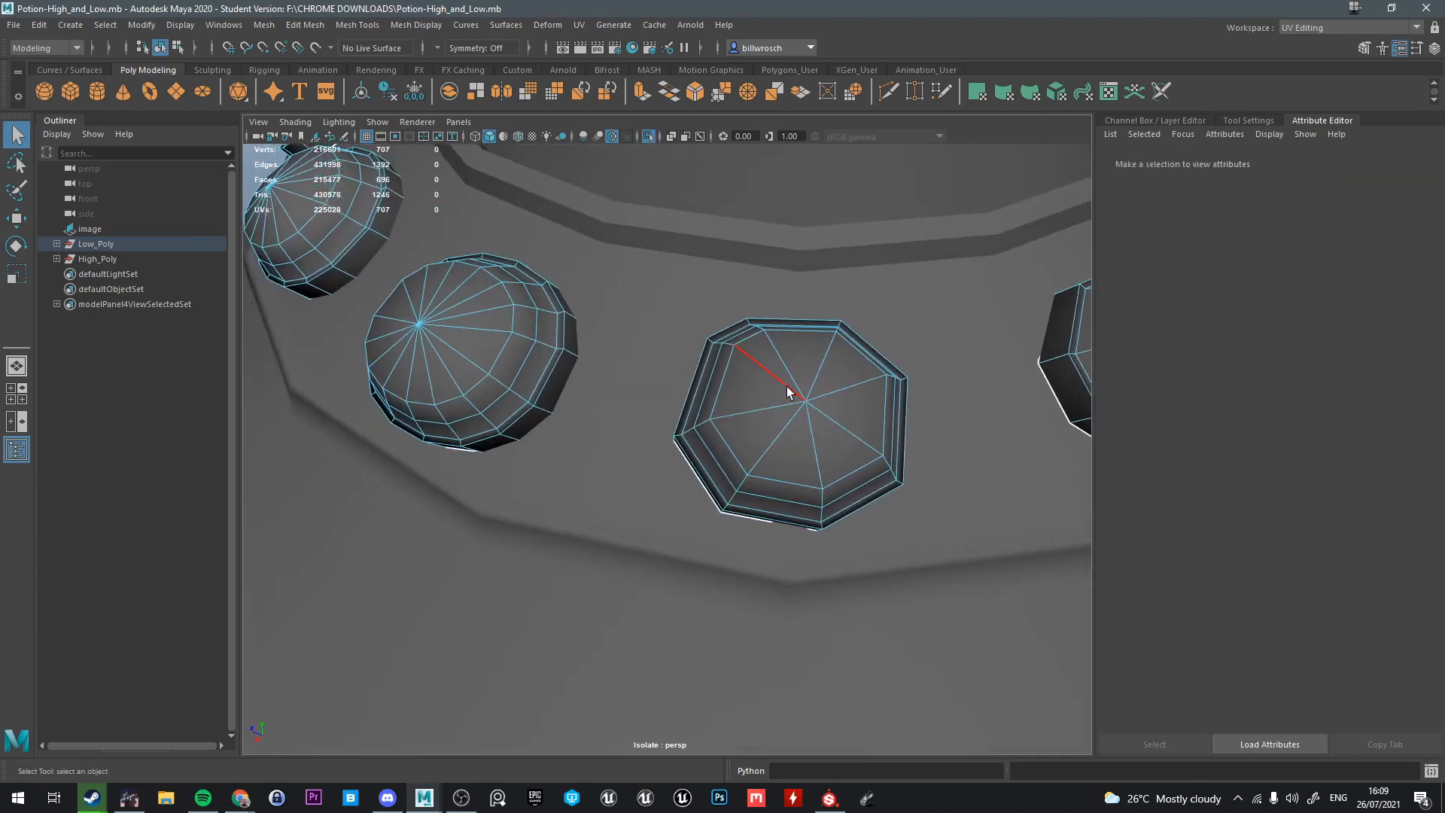
alt+drag(477, 377, 606, 382)
double_click(652, 436)
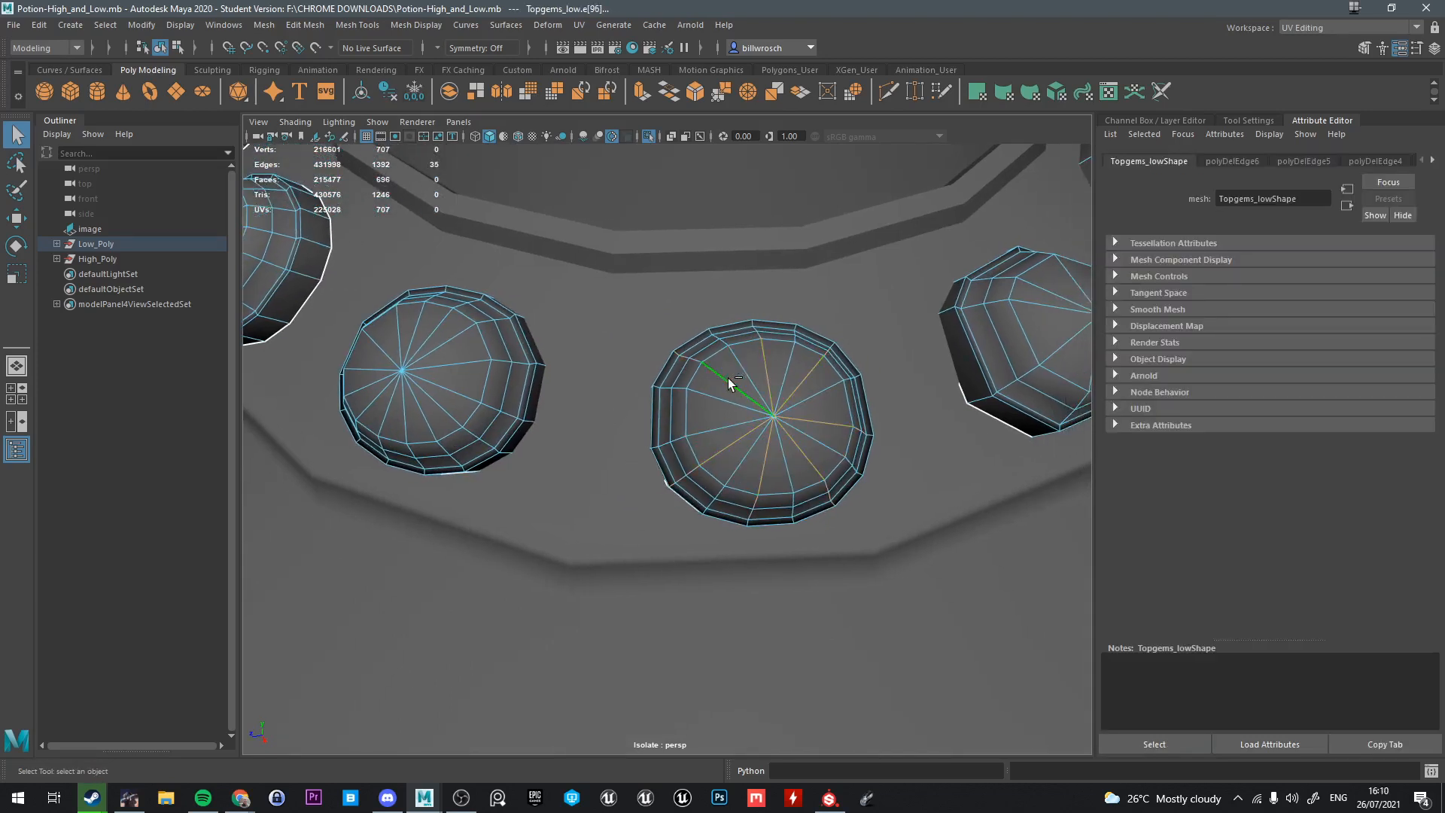
key(ctrl+Delete)
Try to delete seven alternate radial edge lines on the fourth gem of the ring
alt+drag(728, 378, 766, 402)
scroll(769, 402, up, 5)
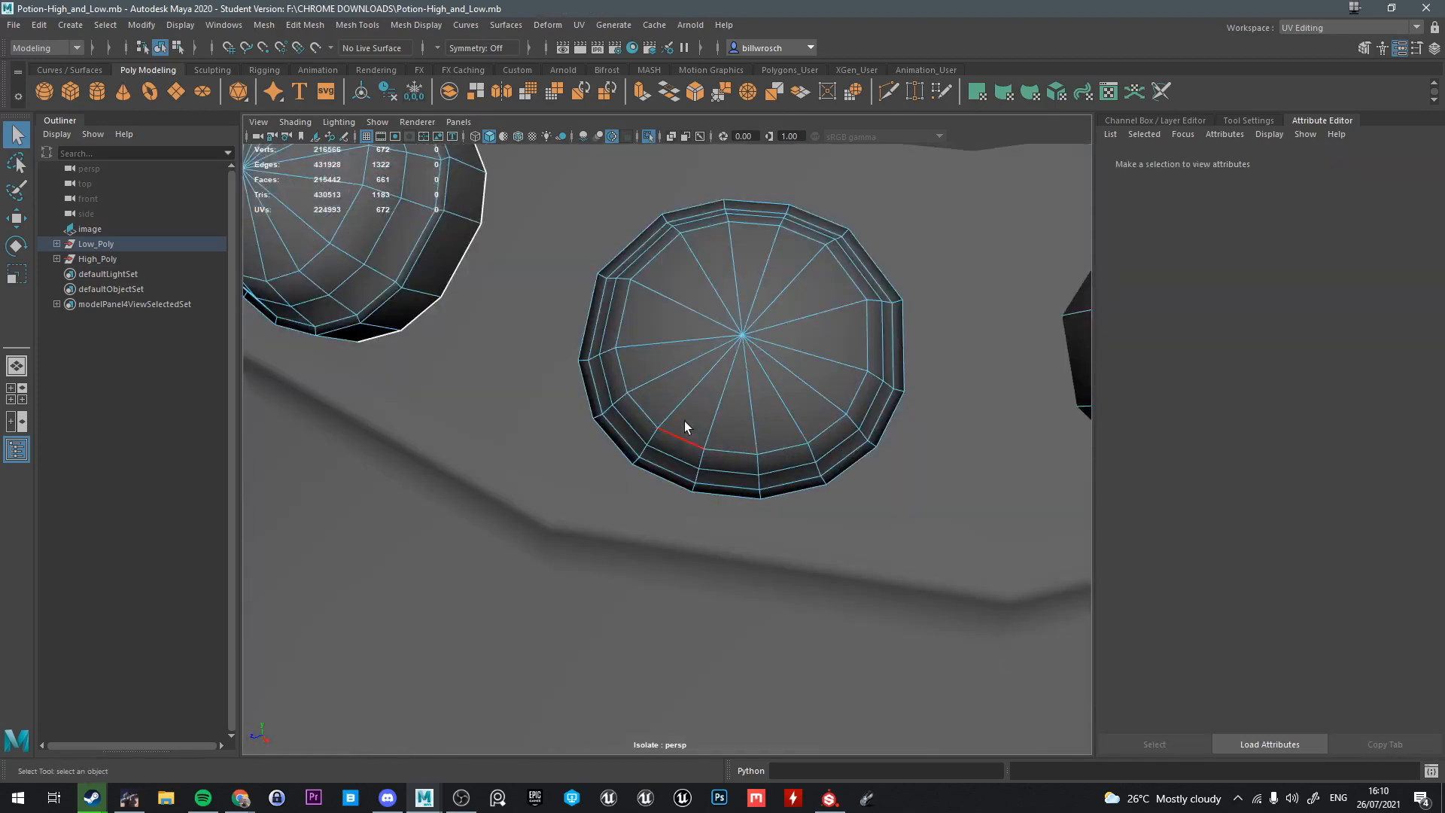
double_click(660, 377)
shift+double_click(762, 405)
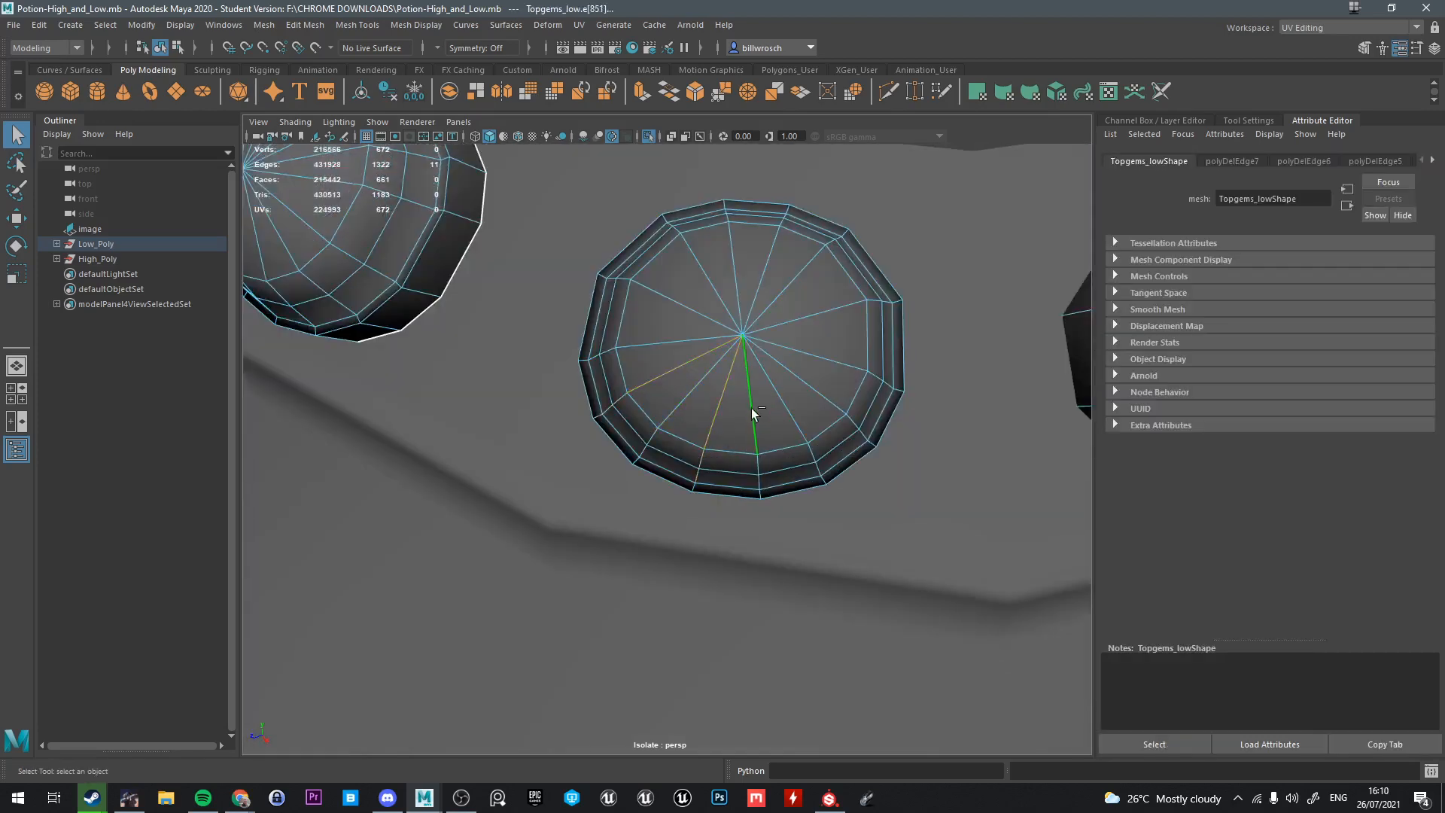
shift+double_click(785, 404)
shift+double_click(822, 363)
shift+double_click(744, 263)
shift+double_click(674, 291)
key(ctrl+Delete)
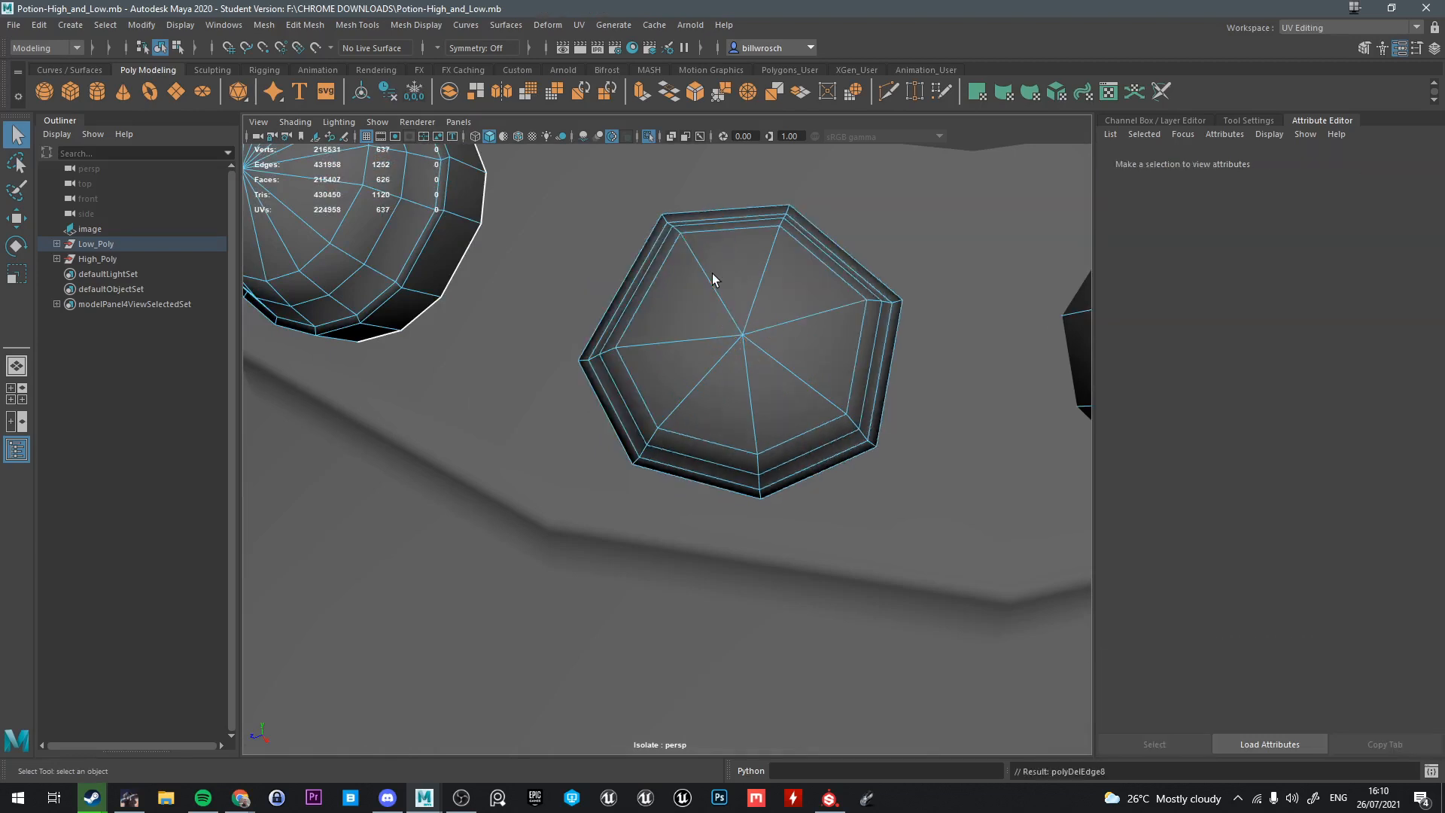
Undo the fourth gem's reduction and delete a smaller set of its radial edge lines instead
scroll(712, 273, down, 5)
double_click(696, 323)
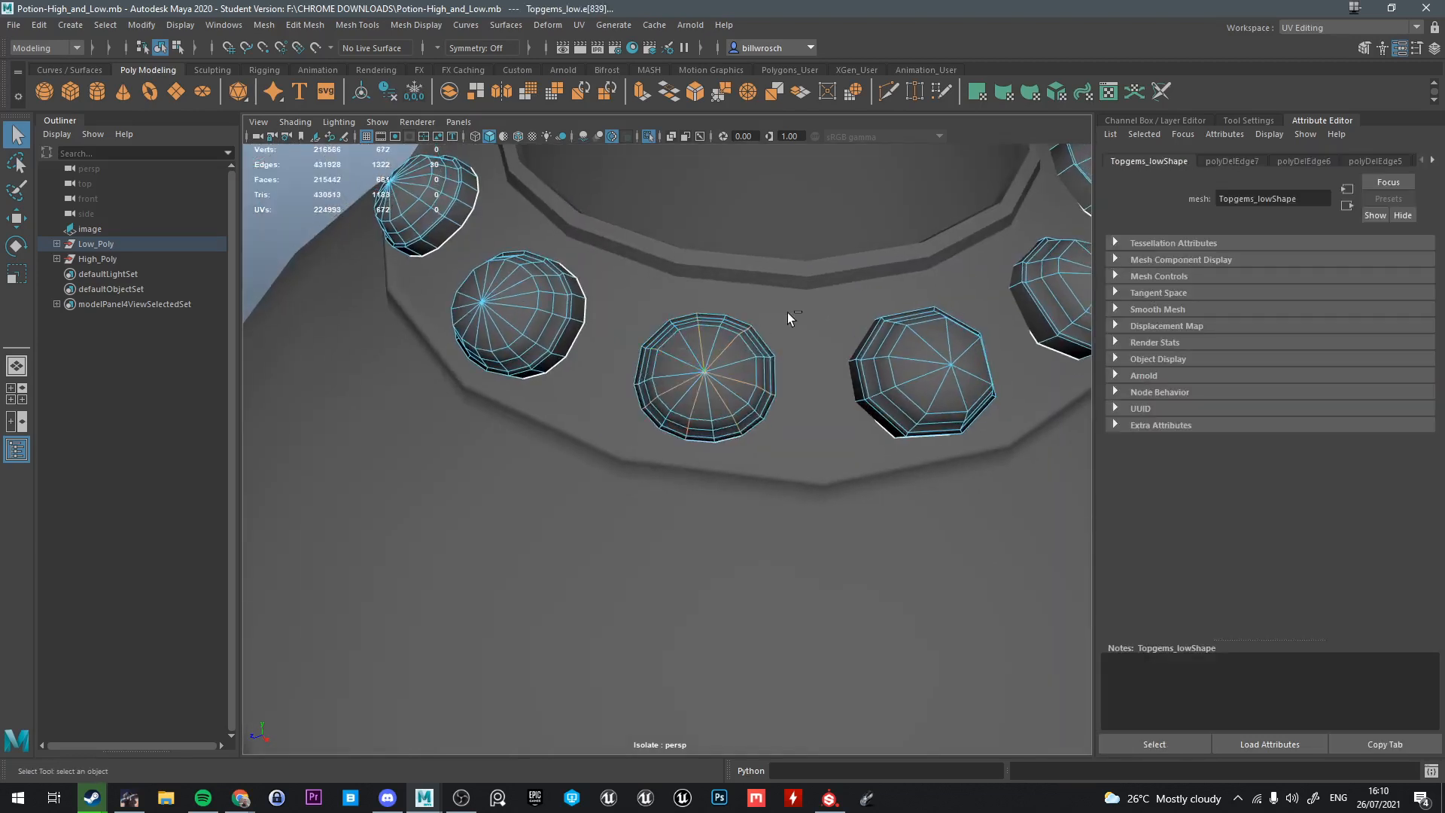
key(ctrl+Delete)
Delete every other radial edge line on the fifth gem so that it has eight sides
scroll(773, 356, up, 5)
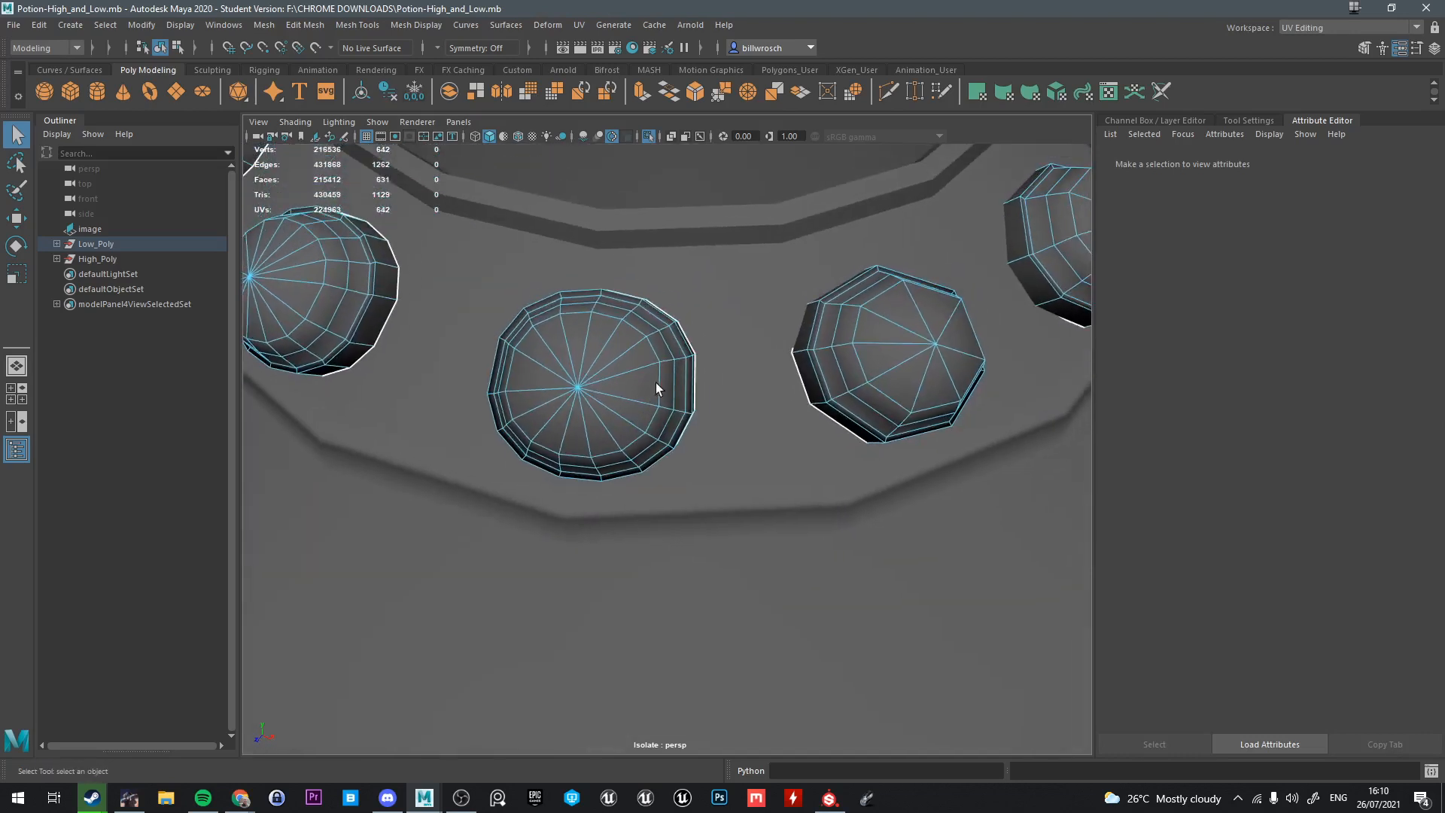
alt+drag(584, 390, 607, 381)
scroll(607, 387, up, 5)
double_click(600, 347)
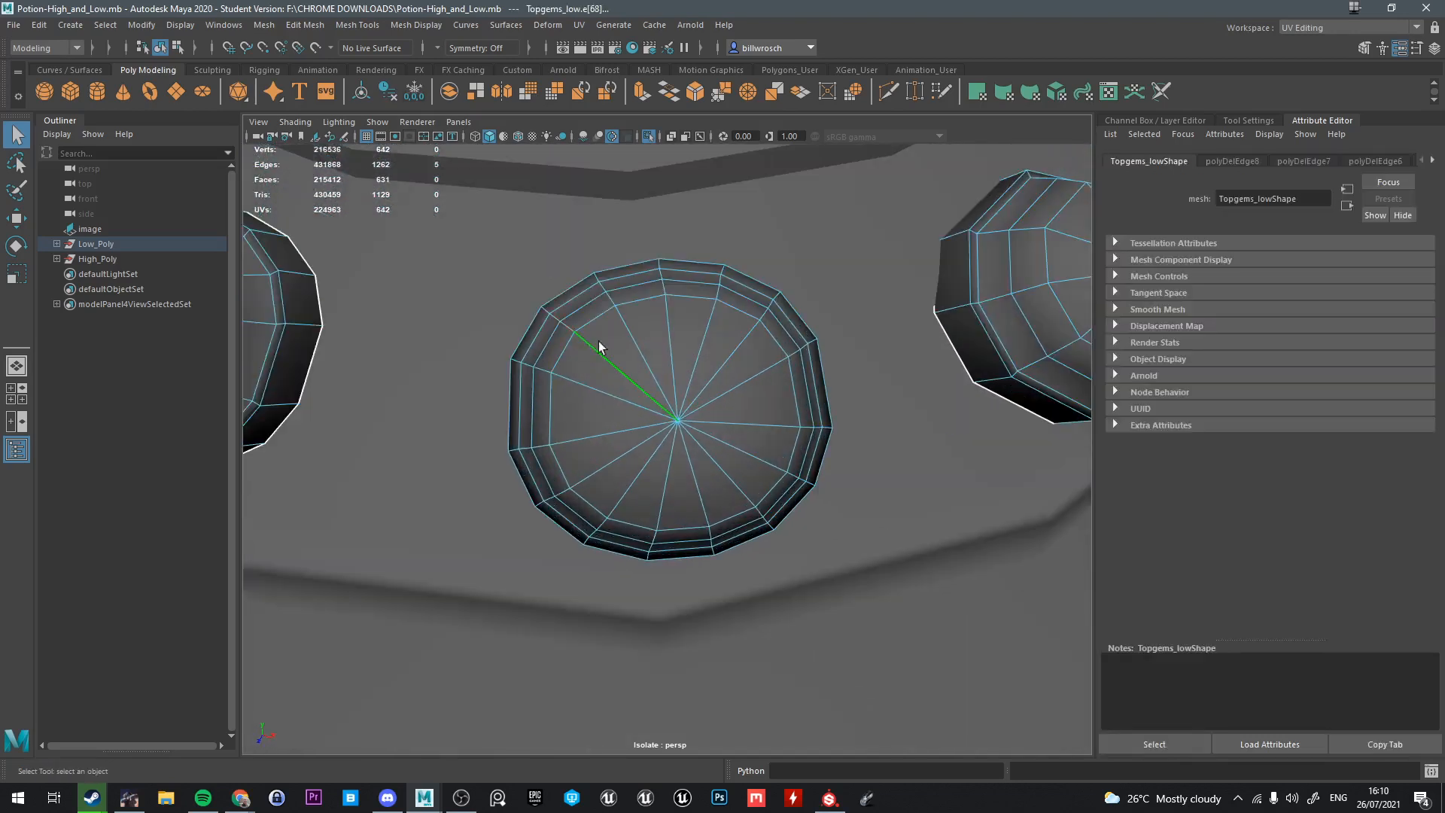
shift+double_click(671, 332)
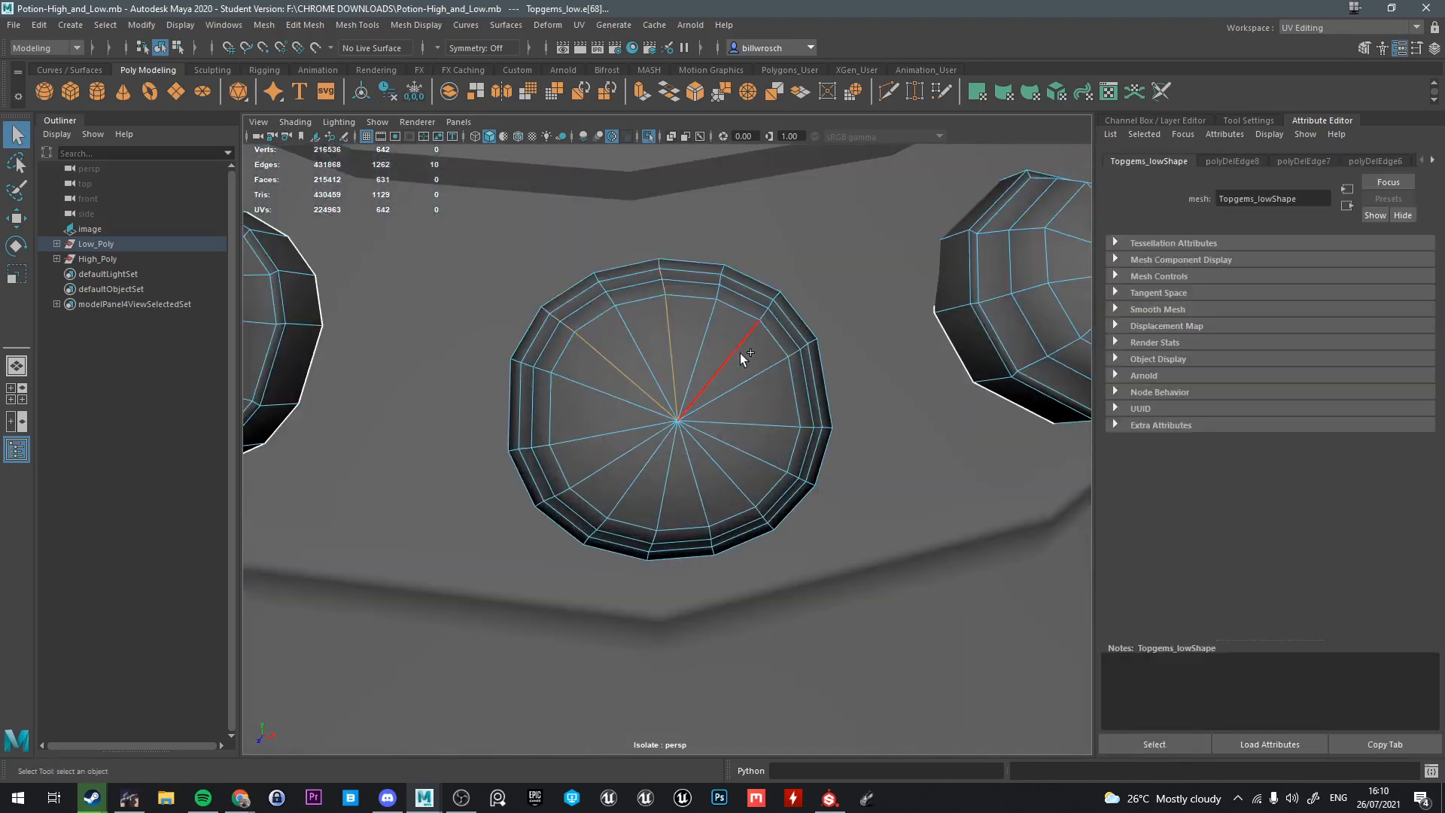
shift+double_click(753, 424)
key(ctrl+Delete)
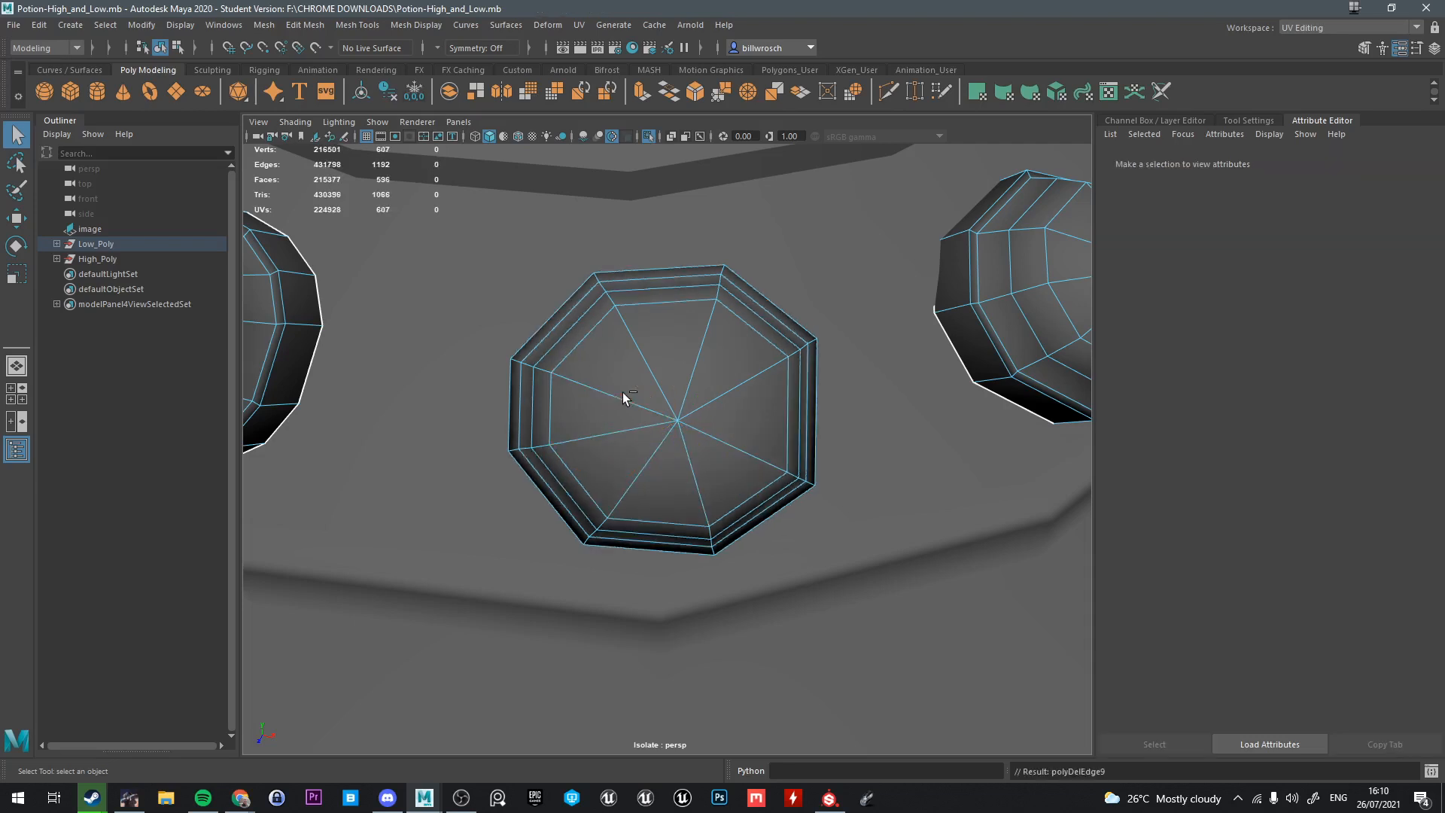
Delete every other radial edge line on the sixth gem of the ring, including the vertices
alt+right_drag(680, 390, 620, 410)
alt+drag(512, 421, 606, 429)
double_click(577, 454)
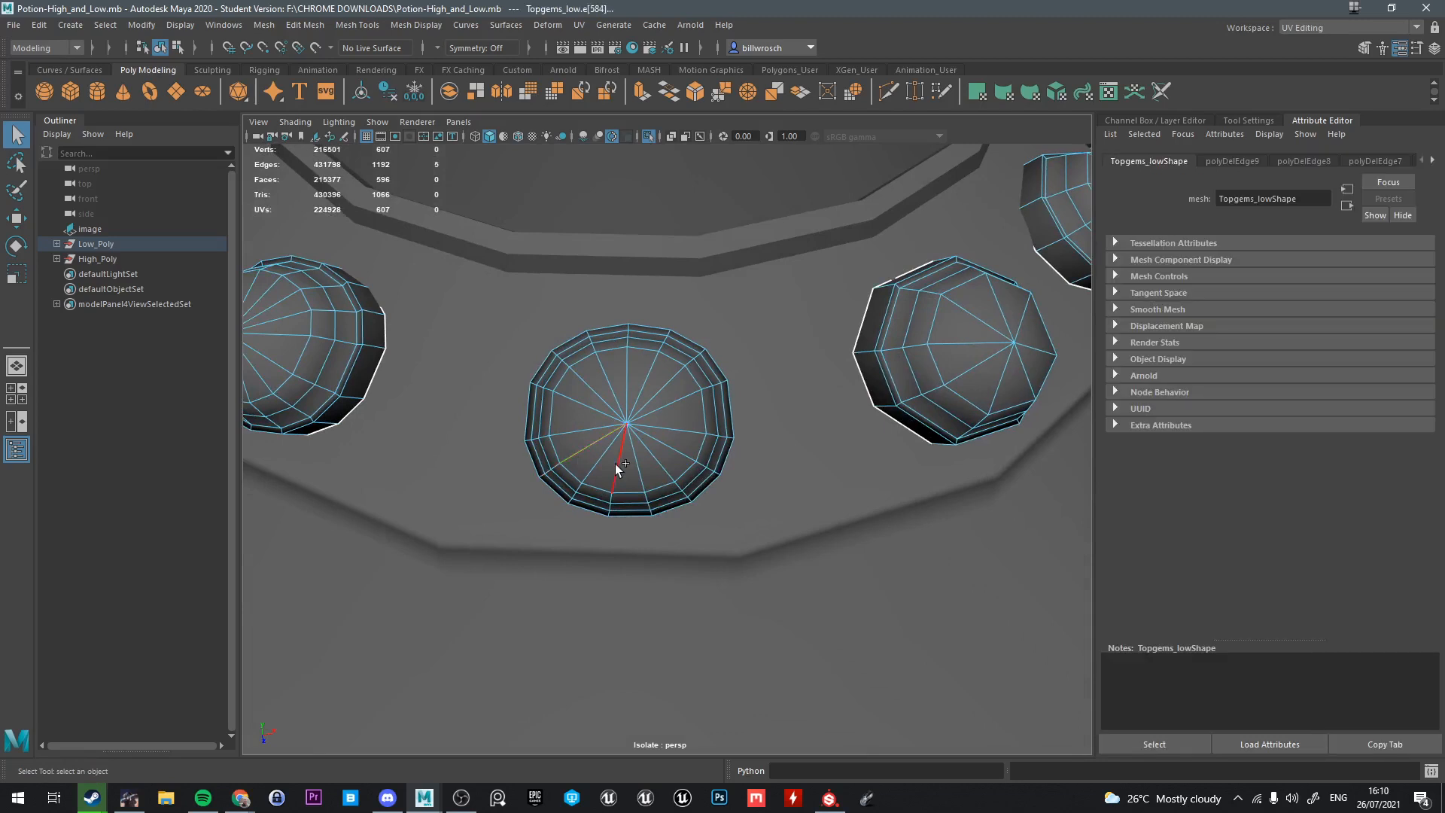
shift+double_click(661, 465)
key(ctrl+Delete)
Delete the concentric edge ring outside the crown on two of the eight-sided gems
alt+drag(600, 381, 574, 401)
double_click(715, 393)
key(ctrl+Delete)
double_click(522, 391)
key(ctrl+Delete)
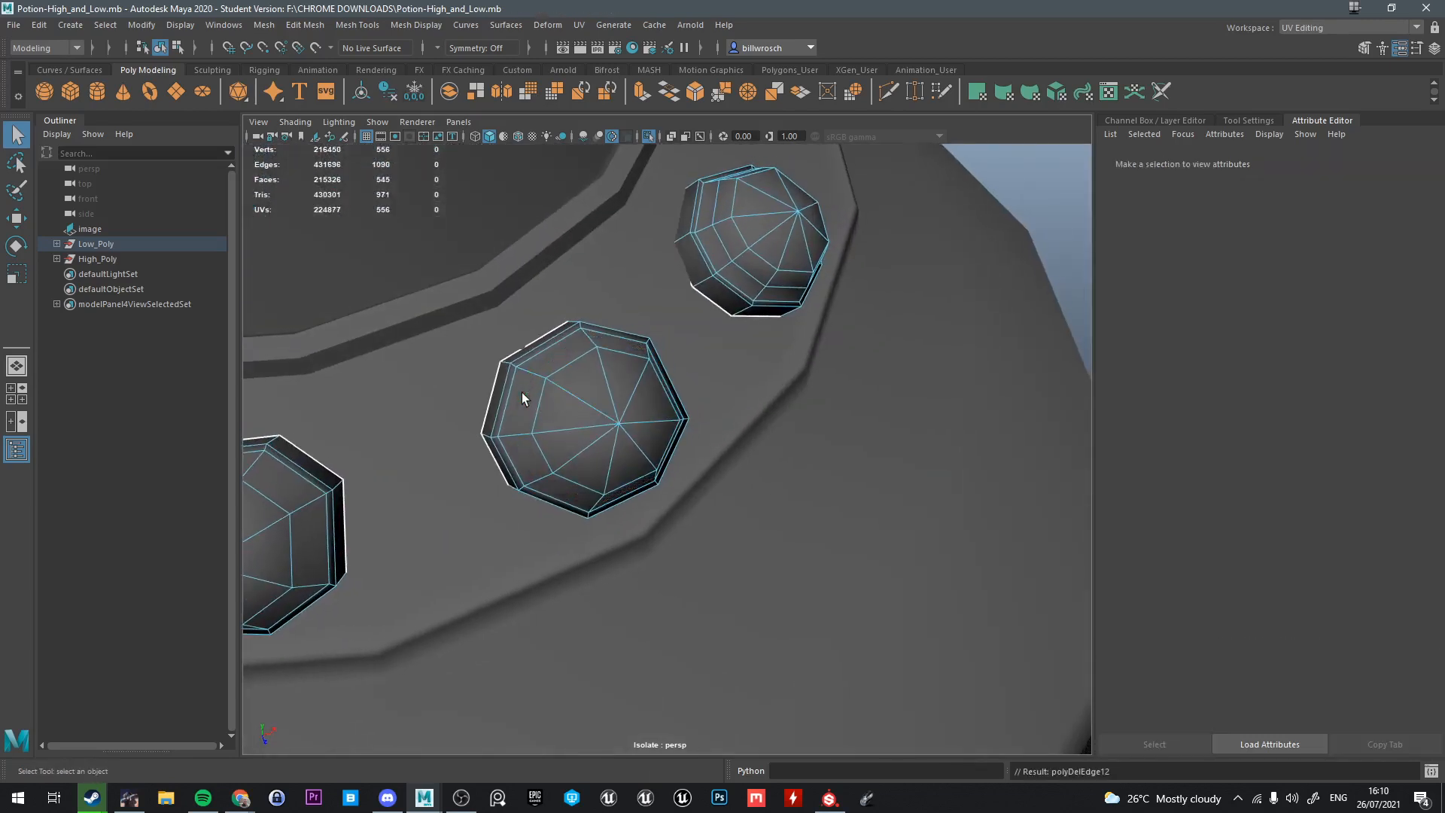
Delete the same concentric edge ring with its vertices on two more of the simplified gems
alt+middle_drag(522, 392, 549, 469)
double_click(633, 343)
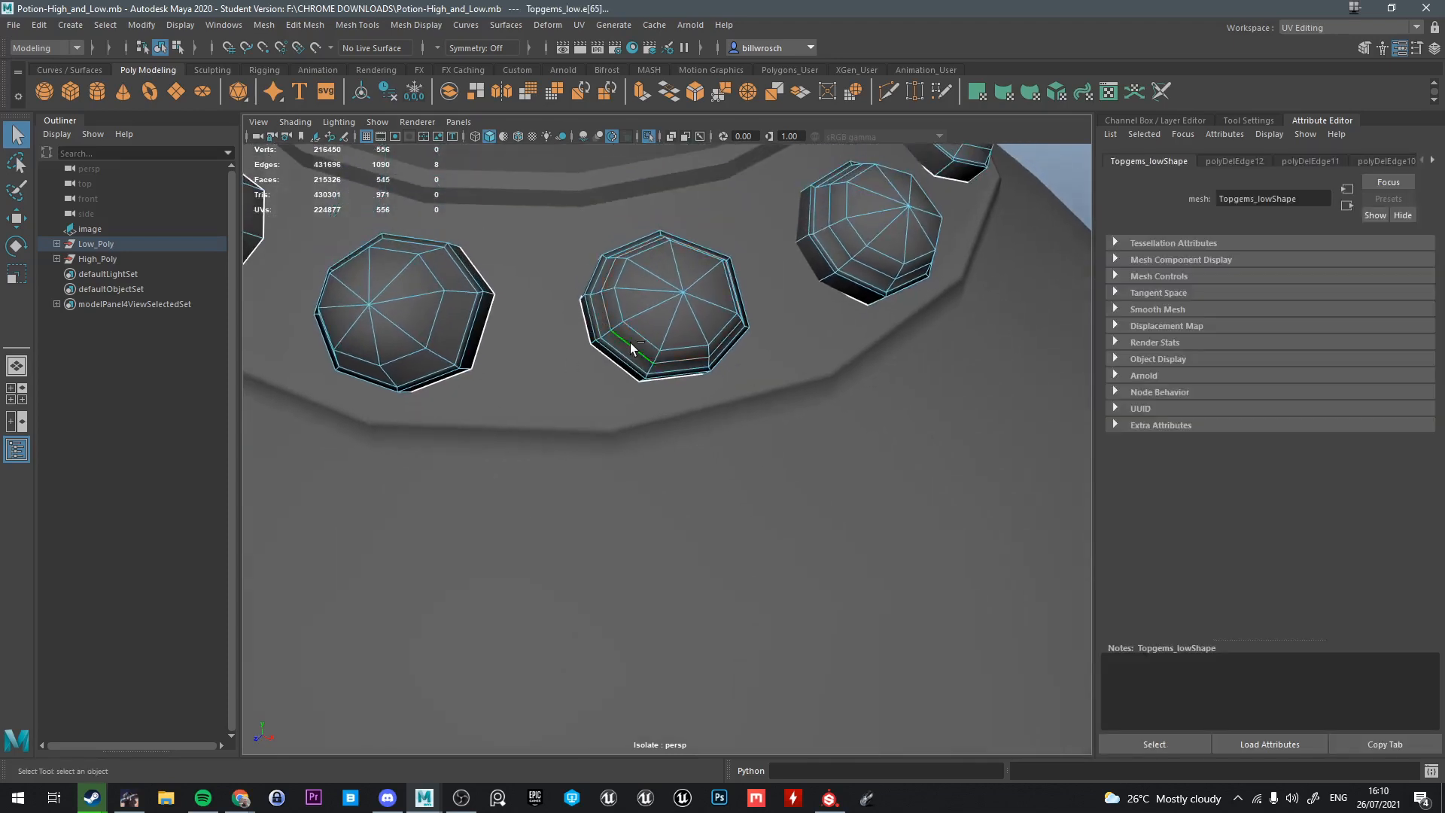
key(ctrl+Delete)
alt+drag(638, 327, 738, 382)
double_click(784, 395)
key(ctrl+Delete)
scroll(708, 374, down, 10)
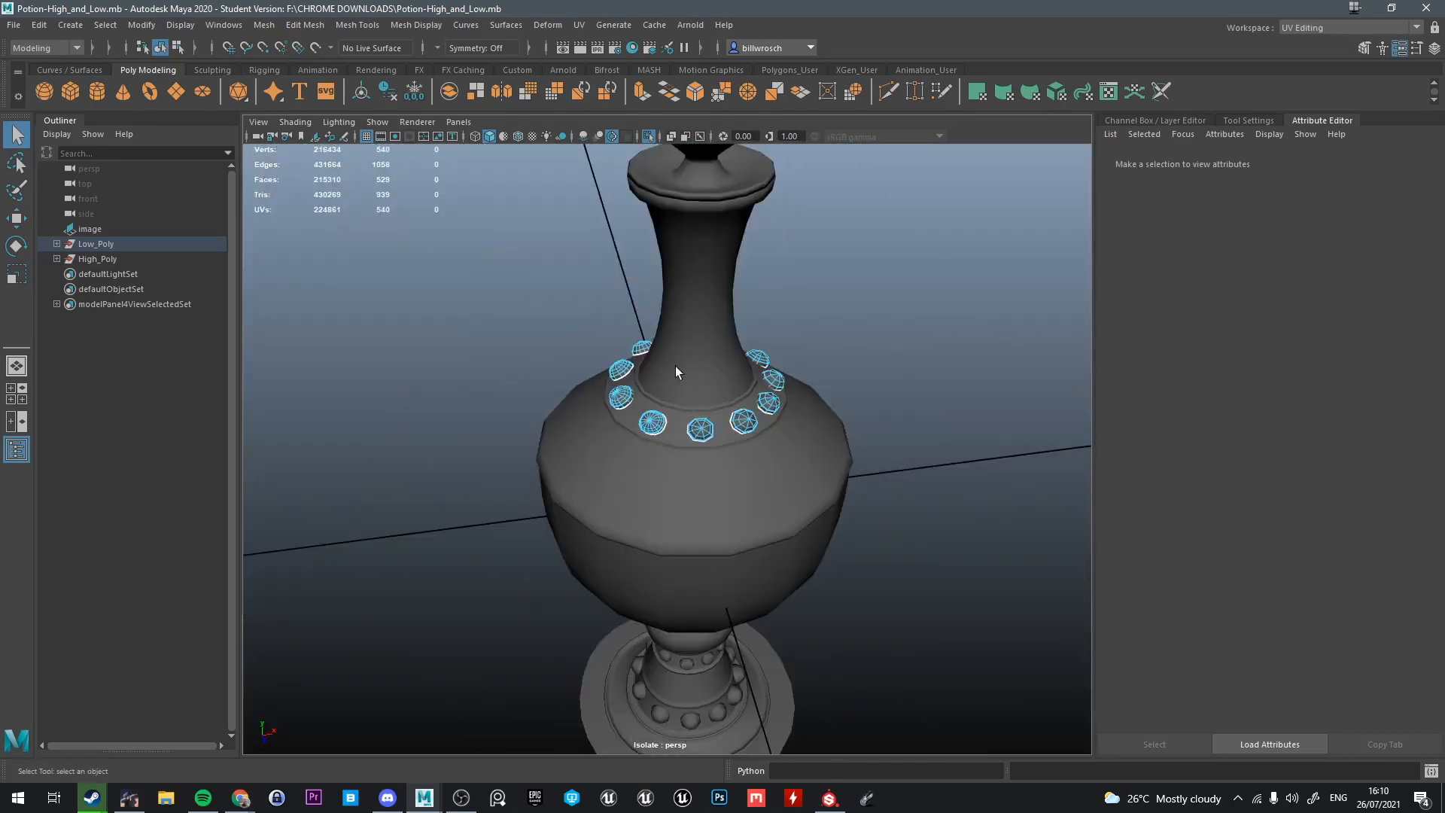
Return to object mode and select the Low_Poly group to check its overall polygon count
right_drag(665, 358, 728, 320)
click(94, 243)
alt+drag(538, 307, 586, 385)
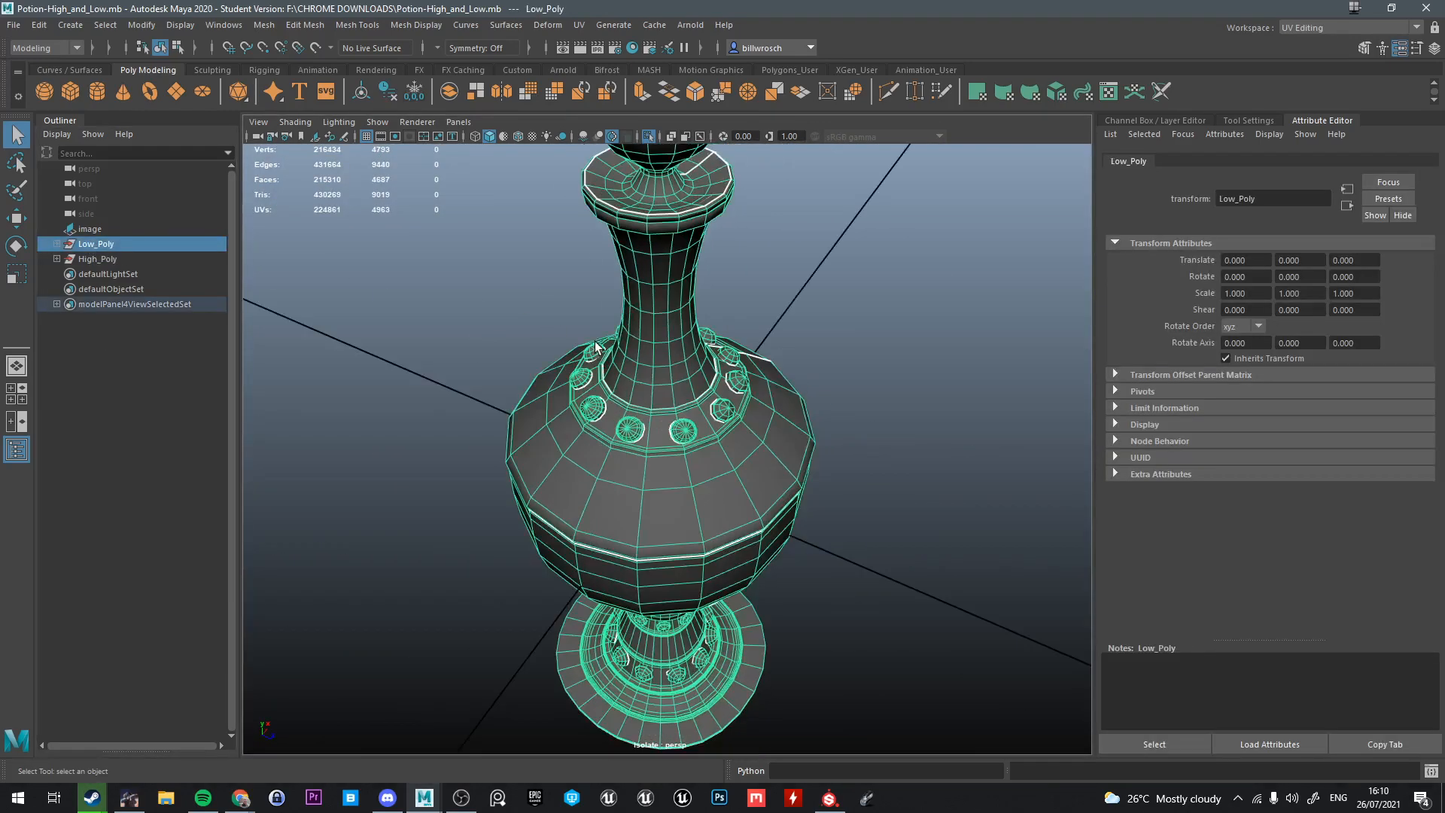
Delete every other radial edge line, including the vertices, on the next sixteen-sided neck gem to make it eight-sided
scroll(586, 385, up, 5)
click(586, 388)
scroll(586, 388, up, 6)
right_drag(647, 360, 591, 393)
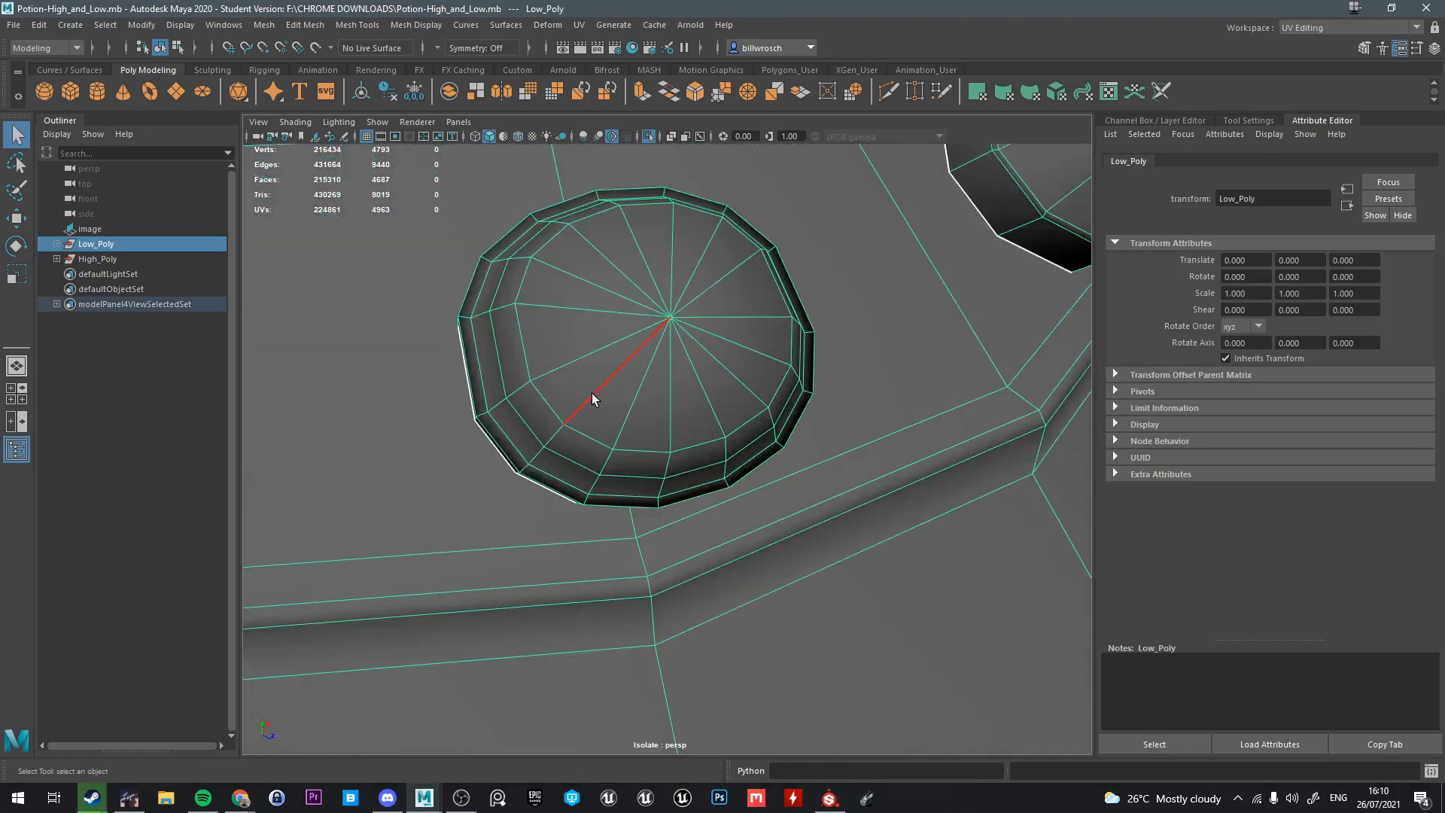
click(670, 395)
shift+double_click(739, 299)
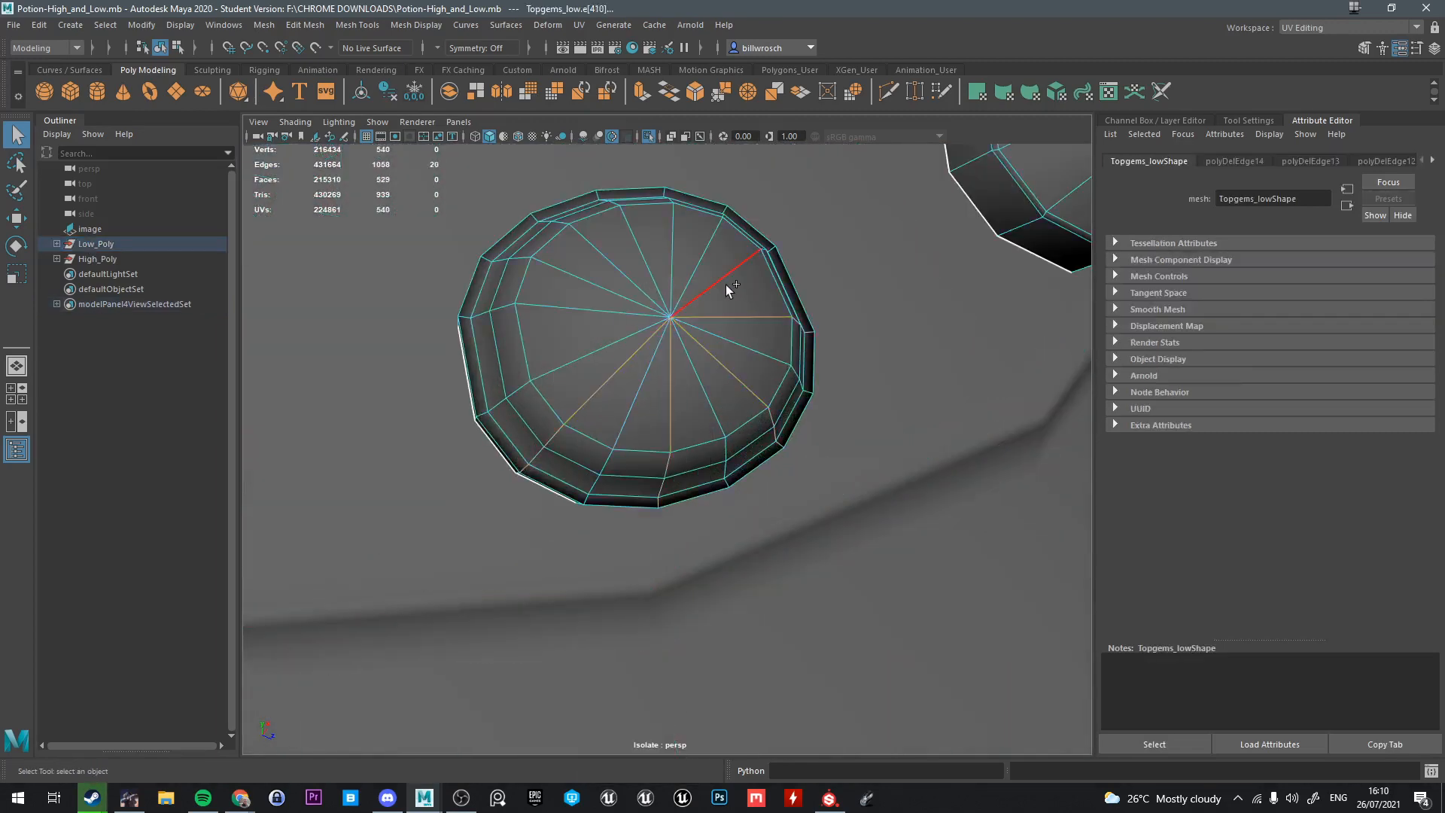
shift+double_click(709, 250)
shift+double_click(628, 256)
ctrl+shift+click(589, 271)
key(ctrl+Delete)
Delete the concentric edge ring outside the crown of the newly simplified gem, including its vertices
scroll(667, 263, down, 4)
alt+drag(666, 263, 602, 343)
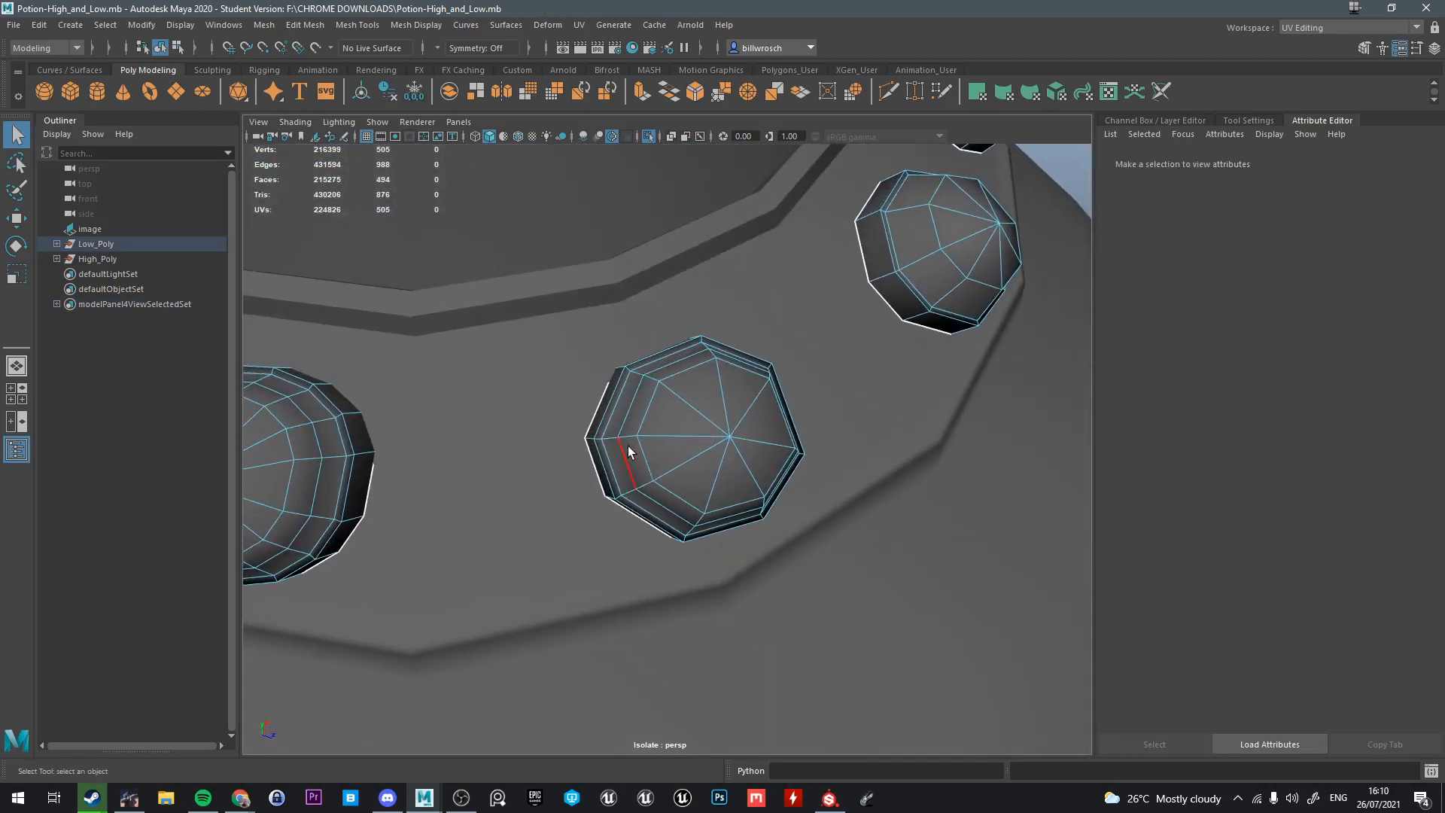
double_click(628, 446)
key(ctrl+Delete)
Simplify the adjacent sixteen-sided gem by deleting alternate radial edge lines and the concentric ring outside its crown
alt+drag(628, 446, 612, 432)
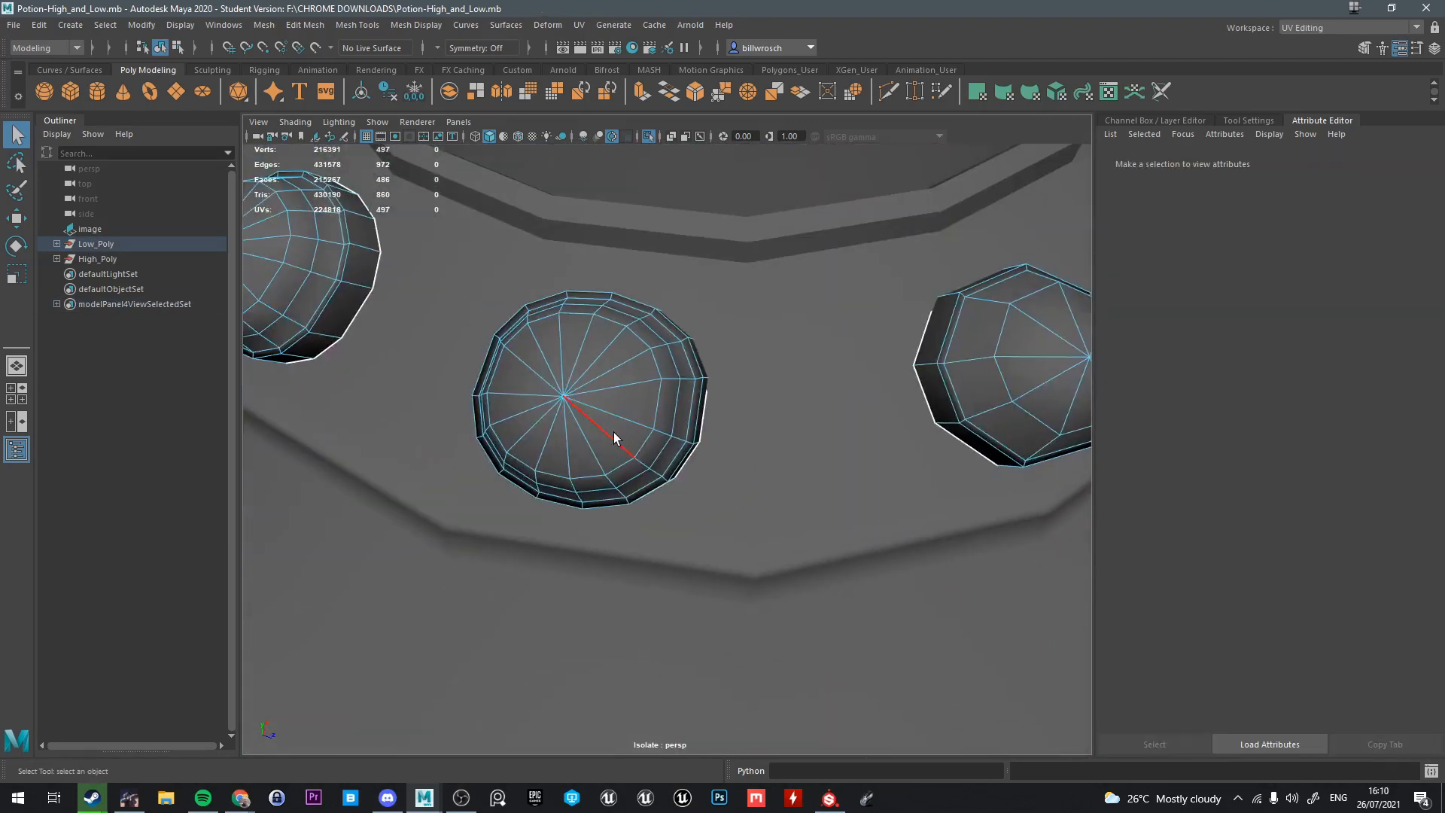
double_click(612, 434)
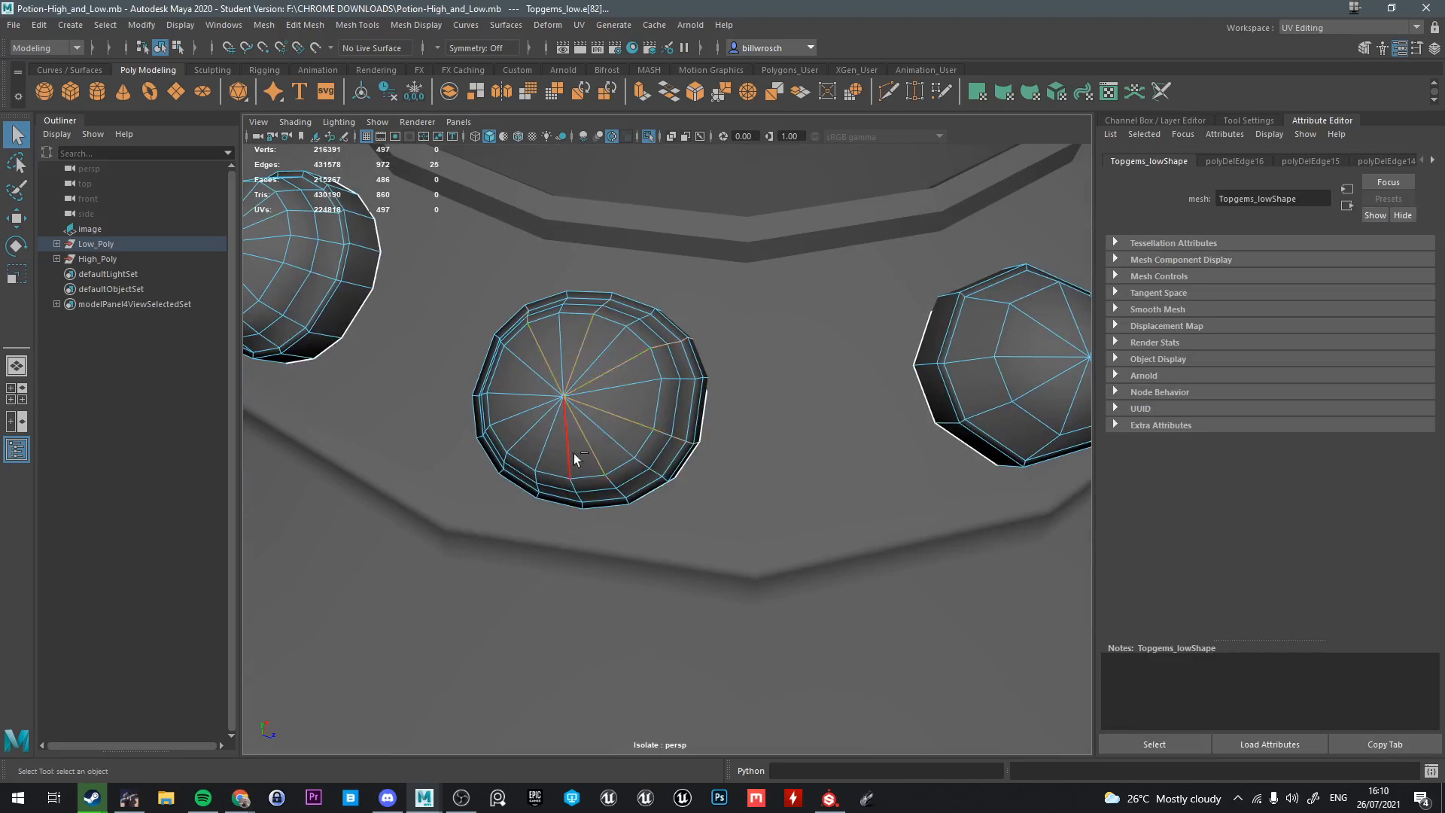
key(ctrl+Delete)
alt+drag(435, 388, 768, 391)
click(481, 391)
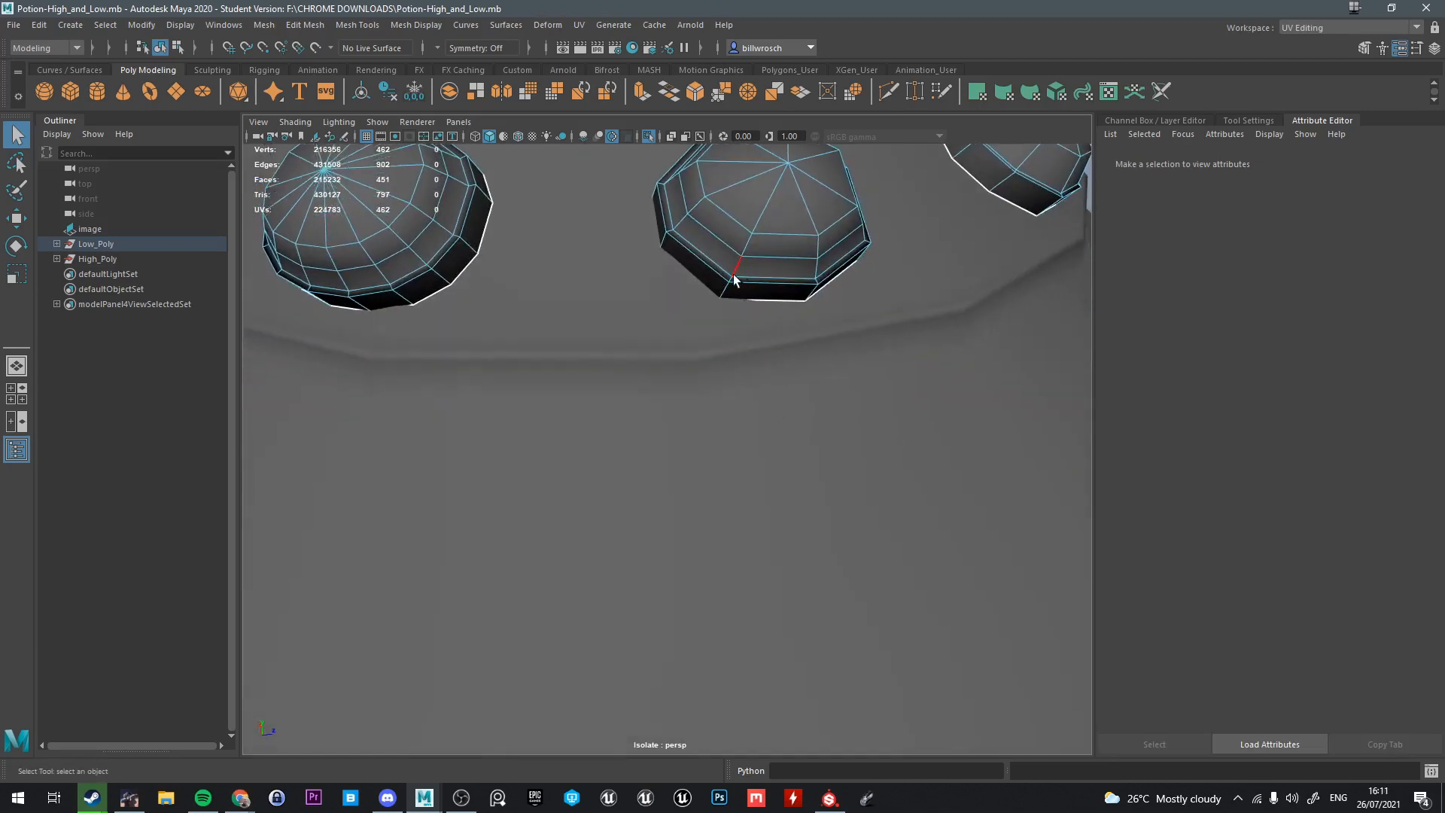
click(721, 233)
key(ctrl+Delete)
Reduce the following neck gem to eight sides by deleting alternate radial lines, and remove its outer concentric ring
alt+drag(721, 230, 638, 468)
double_click(638, 470)
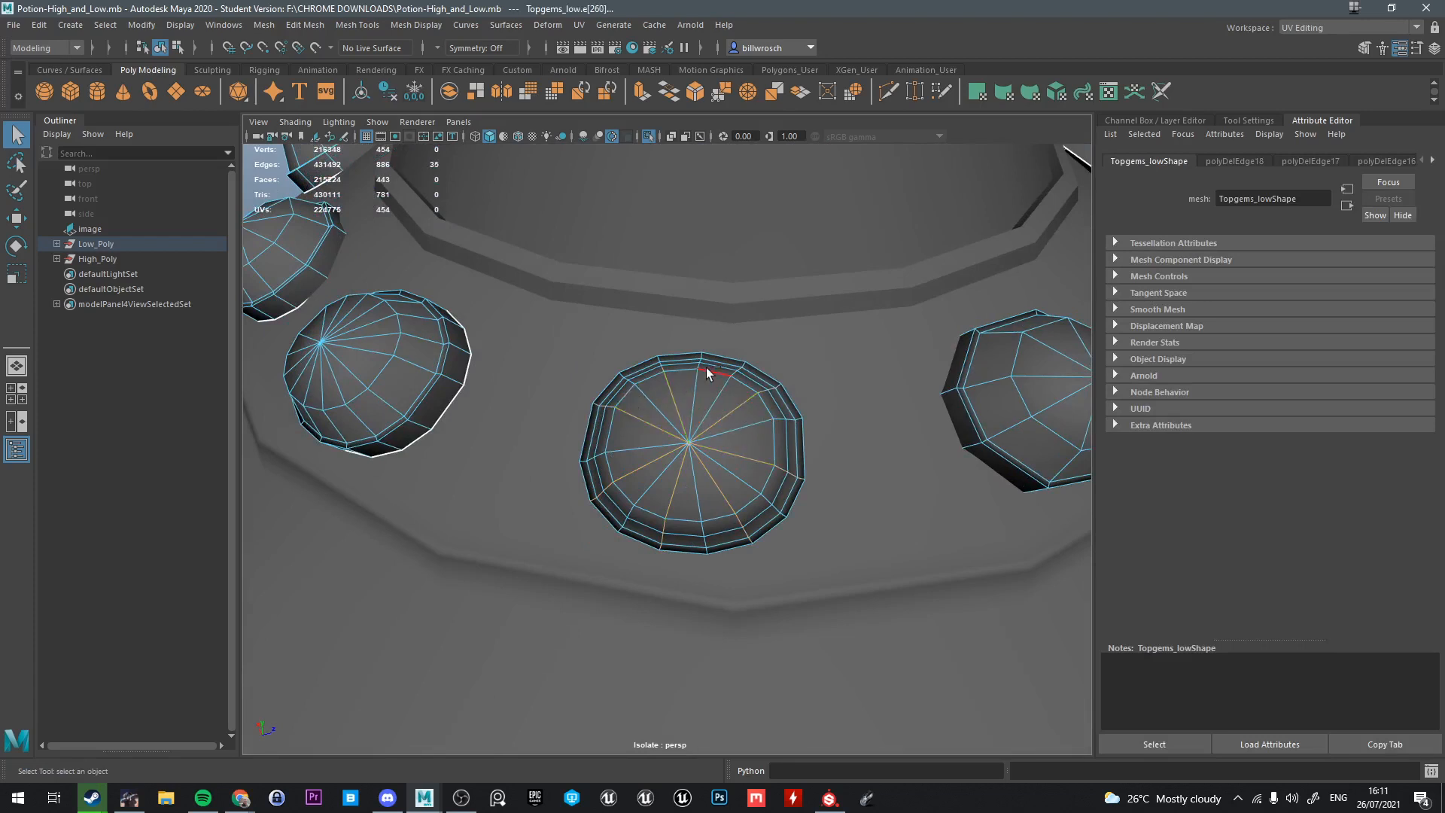
key(ctrl+Delete)
alt+drag(705, 382, 707, 357)
double_click(712, 305)
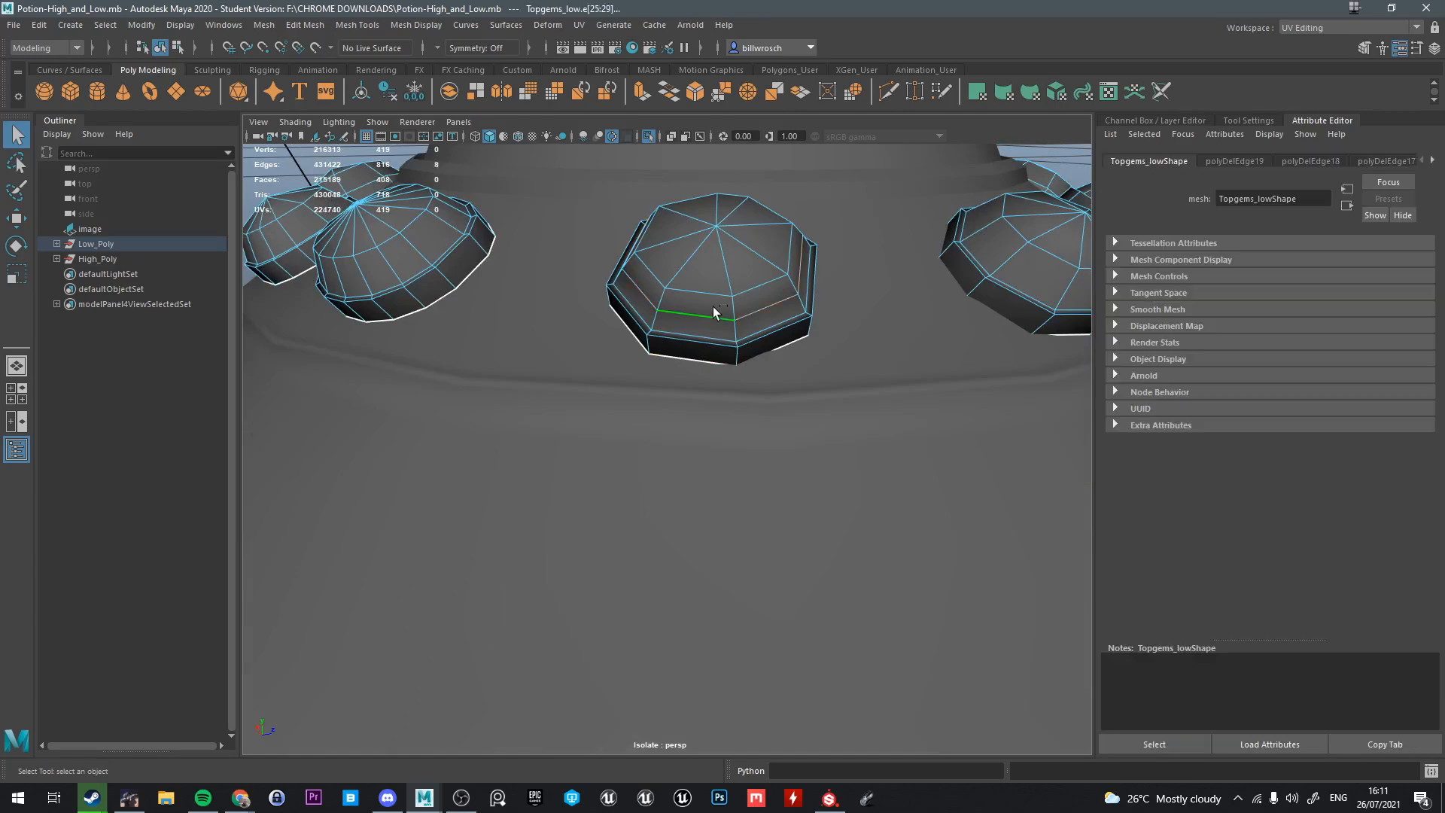
key(ctrl+Delete)
Delete every other radial edge line on the last remaining sixteen-sided gem of the neck ring
alt+middle_drag(572, 391, 716, 466)
scroll(786, 477, up, 5)
mouse_move(717, 465)
alt+mouse_down()
mouse_move(785, 477)
mouse_move(678, 445)
mouse_move(707, 457)
alt+mouse_up()
scroll(677, 445, down, 5)
double_click(593, 467)
shift+double_click(631, 476)
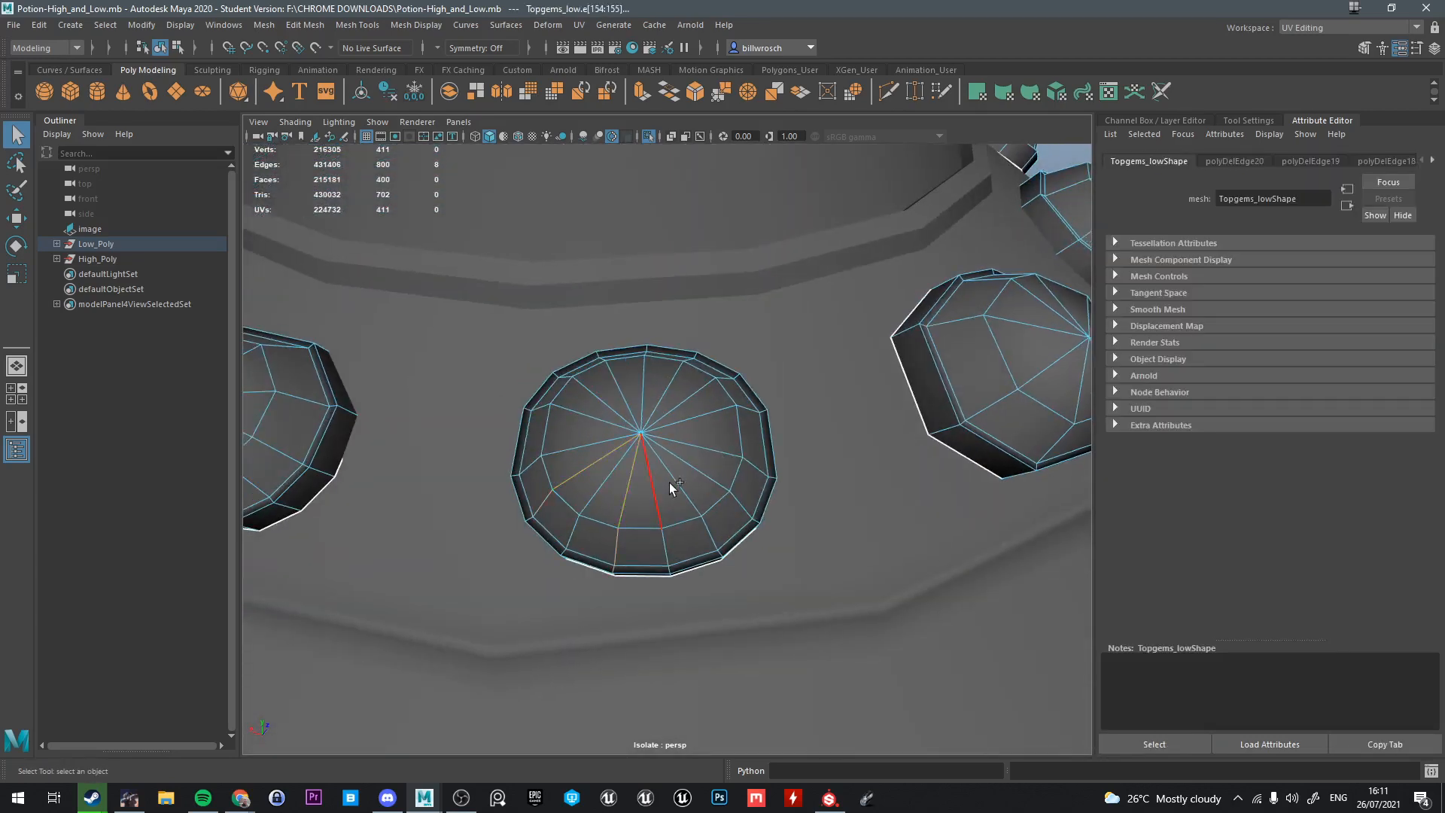
shift+click(710, 482)
shift+click(710, 482)
shift+click(702, 443)
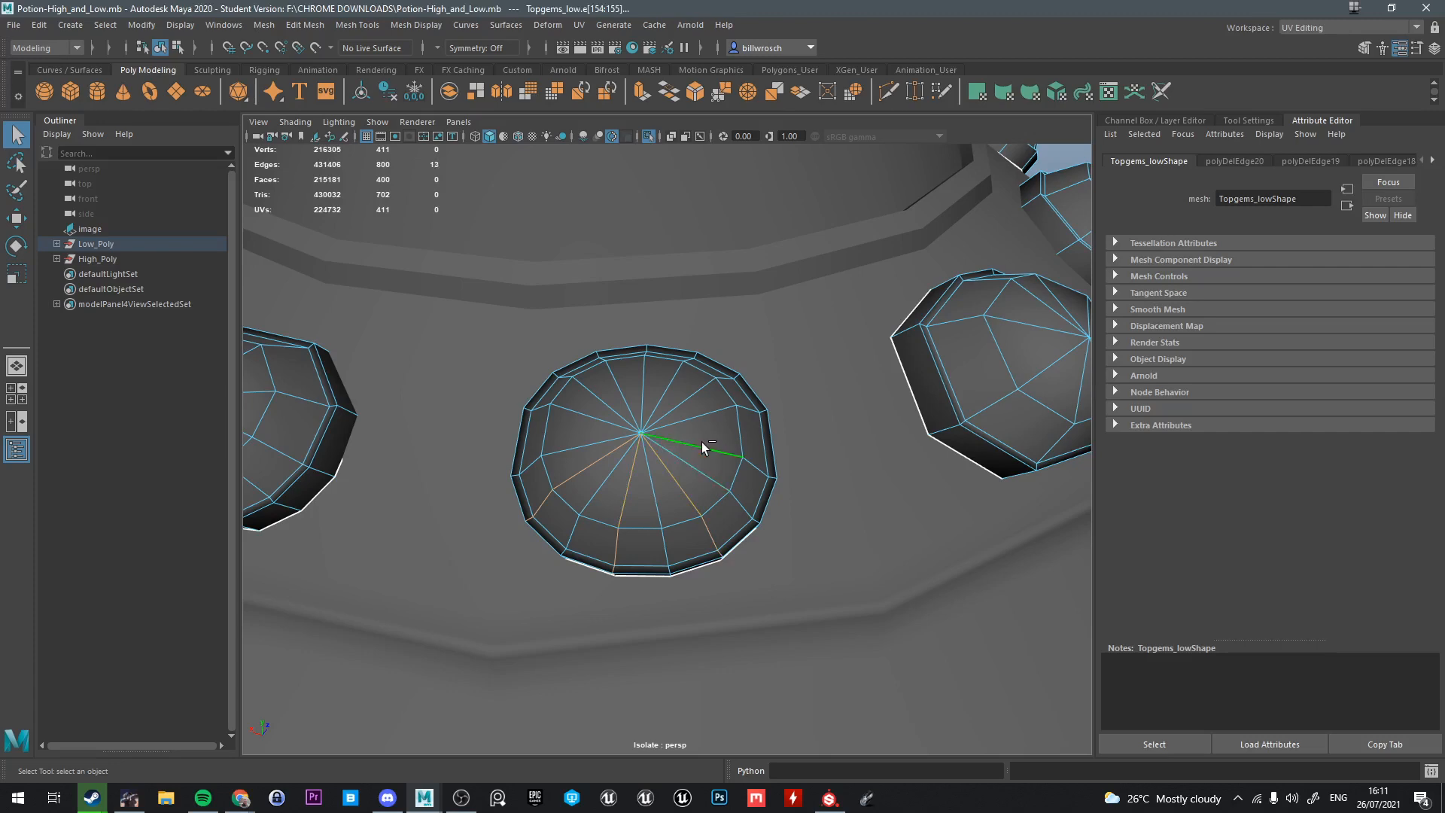
shift+double_click(695, 395)
shift+double_click(639, 382)
key(Delete)
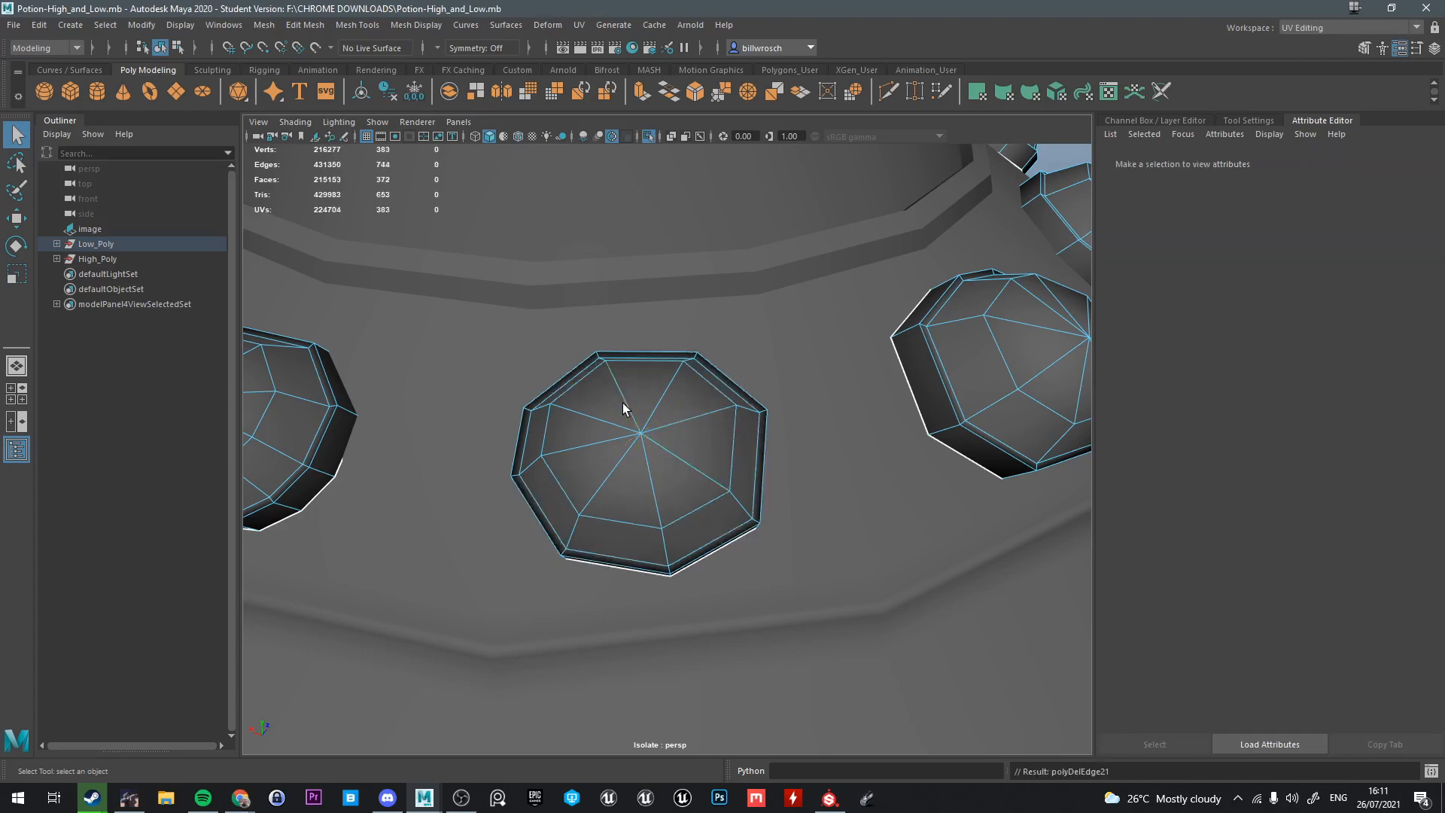
Try collapsing one edge of the crown ring on an eight-sided neck gem
alt+drag(621, 403, 730, 419)
scroll(730, 419, down, 5)
alt+drag(474, 471, 688, 499)
scroll(694, 473, down, 4)
scroll(688, 500, up, 6)
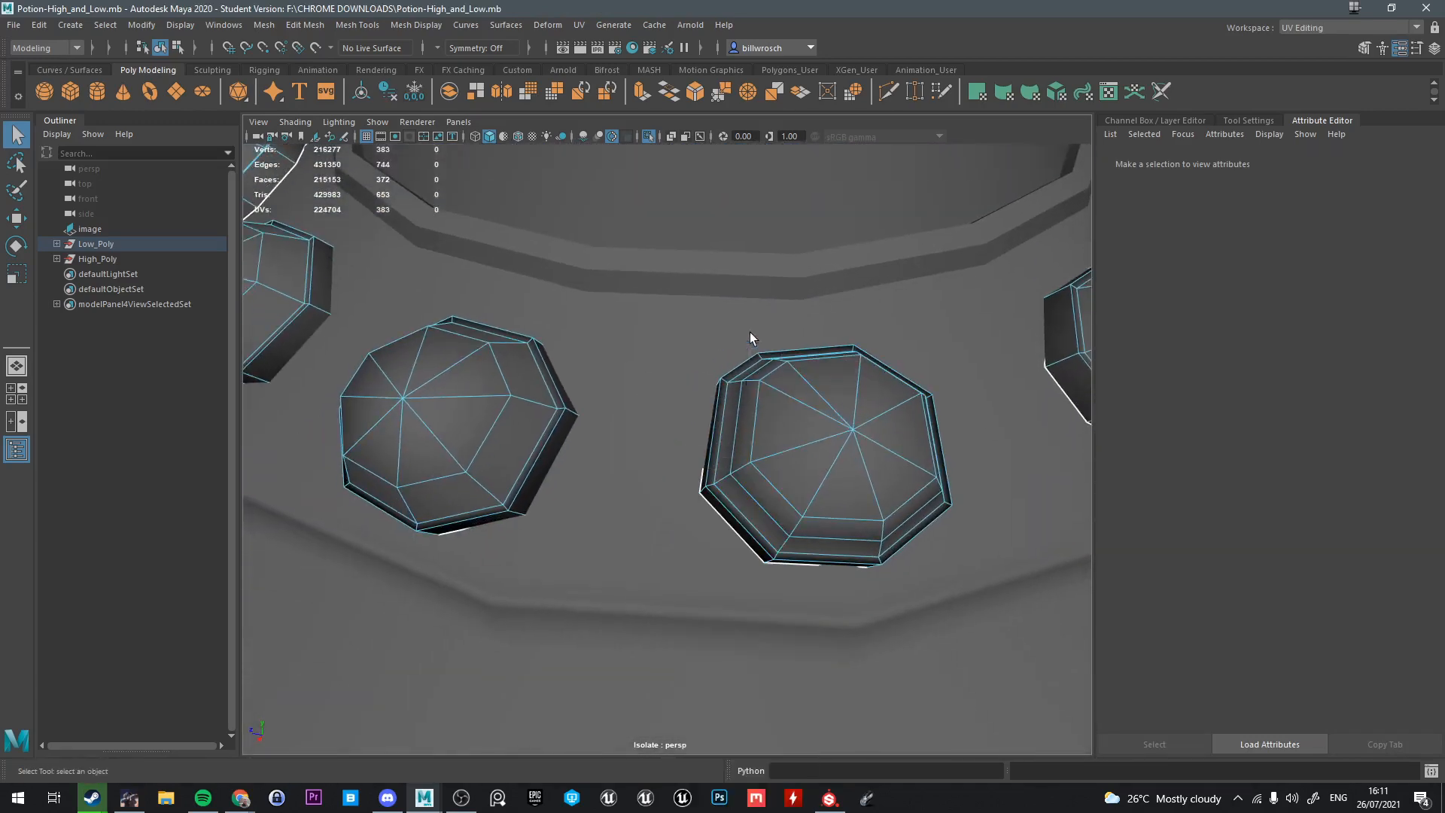
click(759, 390)
alt+drag(824, 411, 697, 472)
right_click(697, 471)
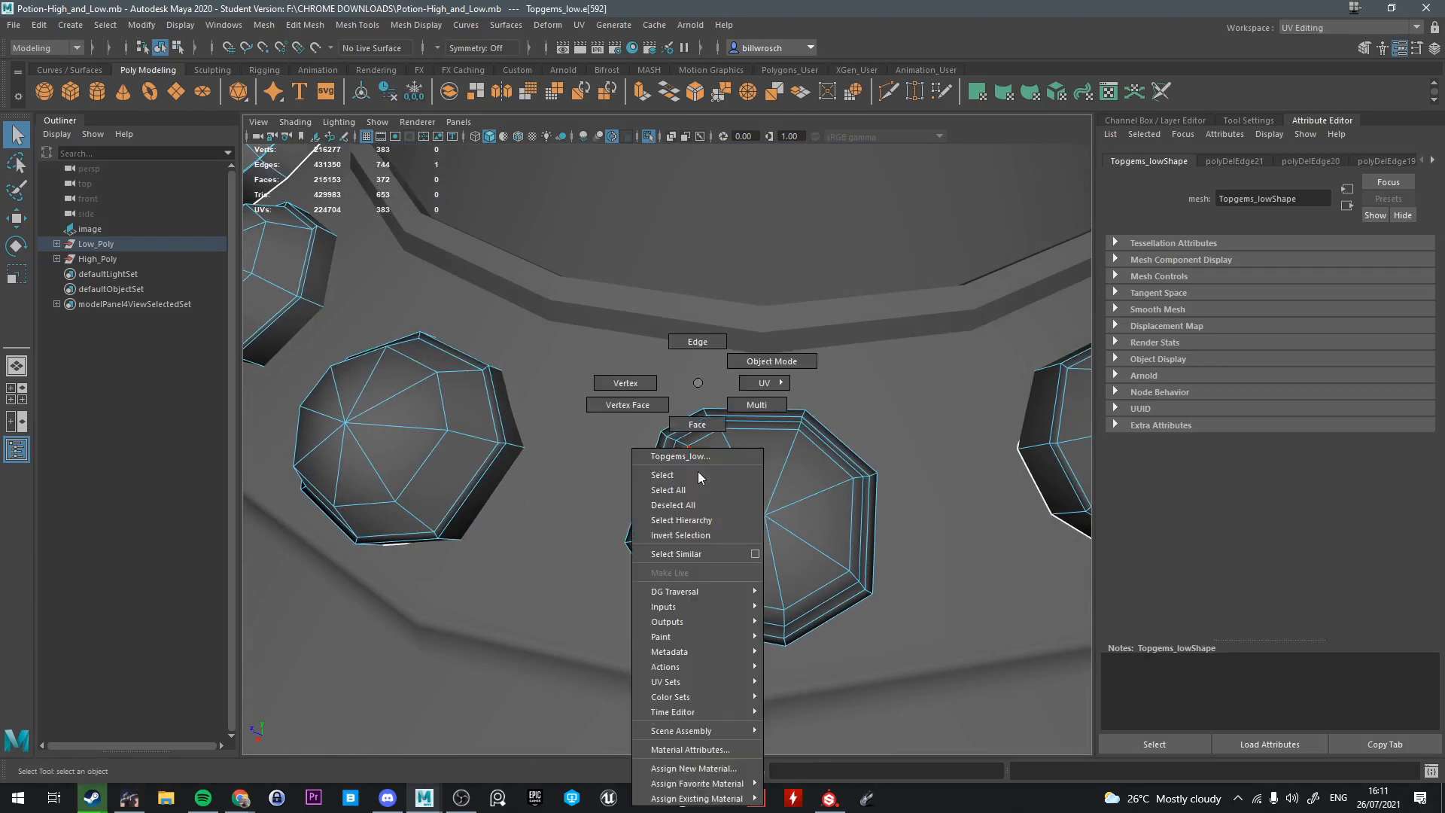
right_drag(681, 486, 685, 343)
click(676, 503)
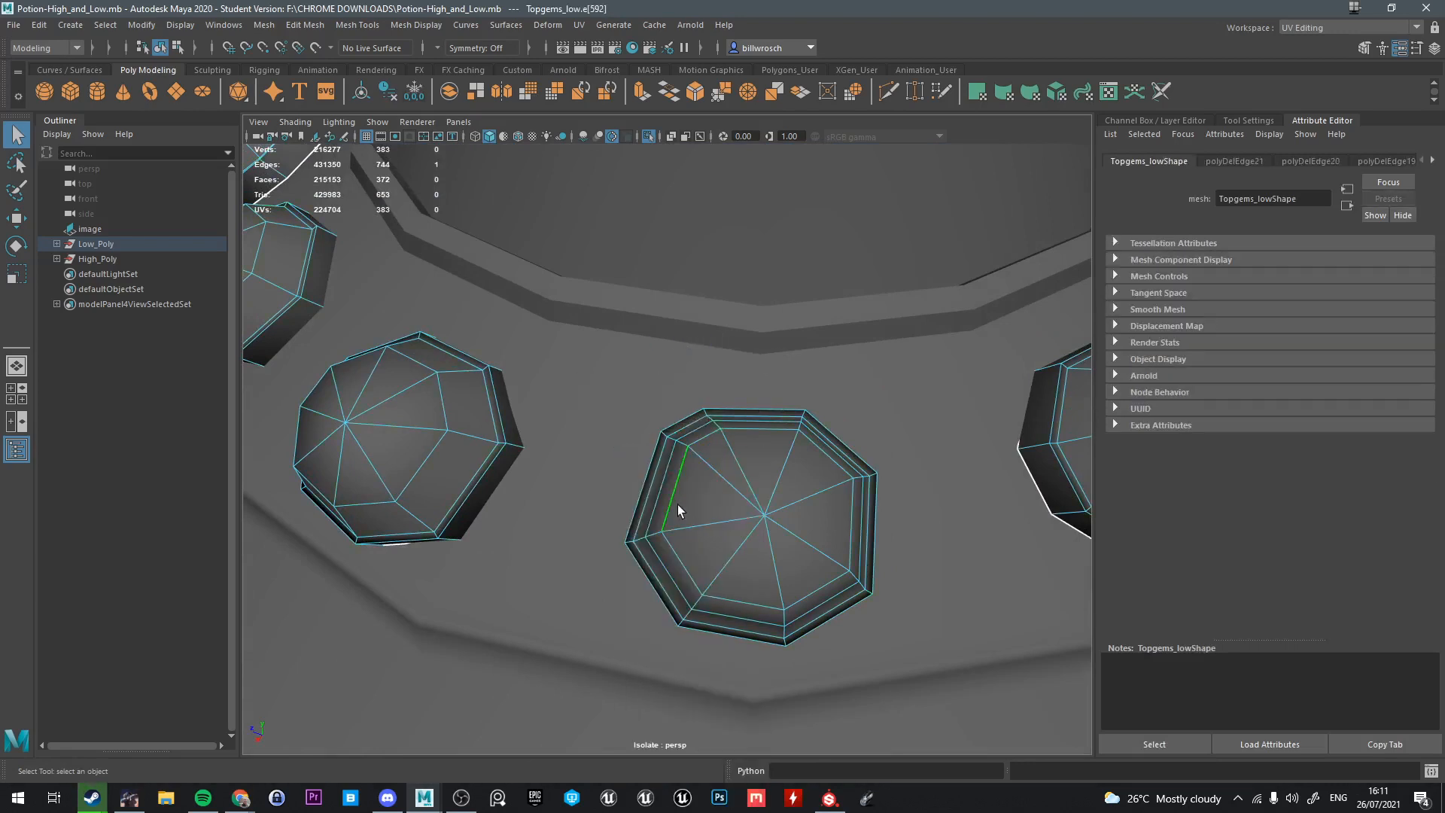
alt+drag(678, 504, 721, 441)
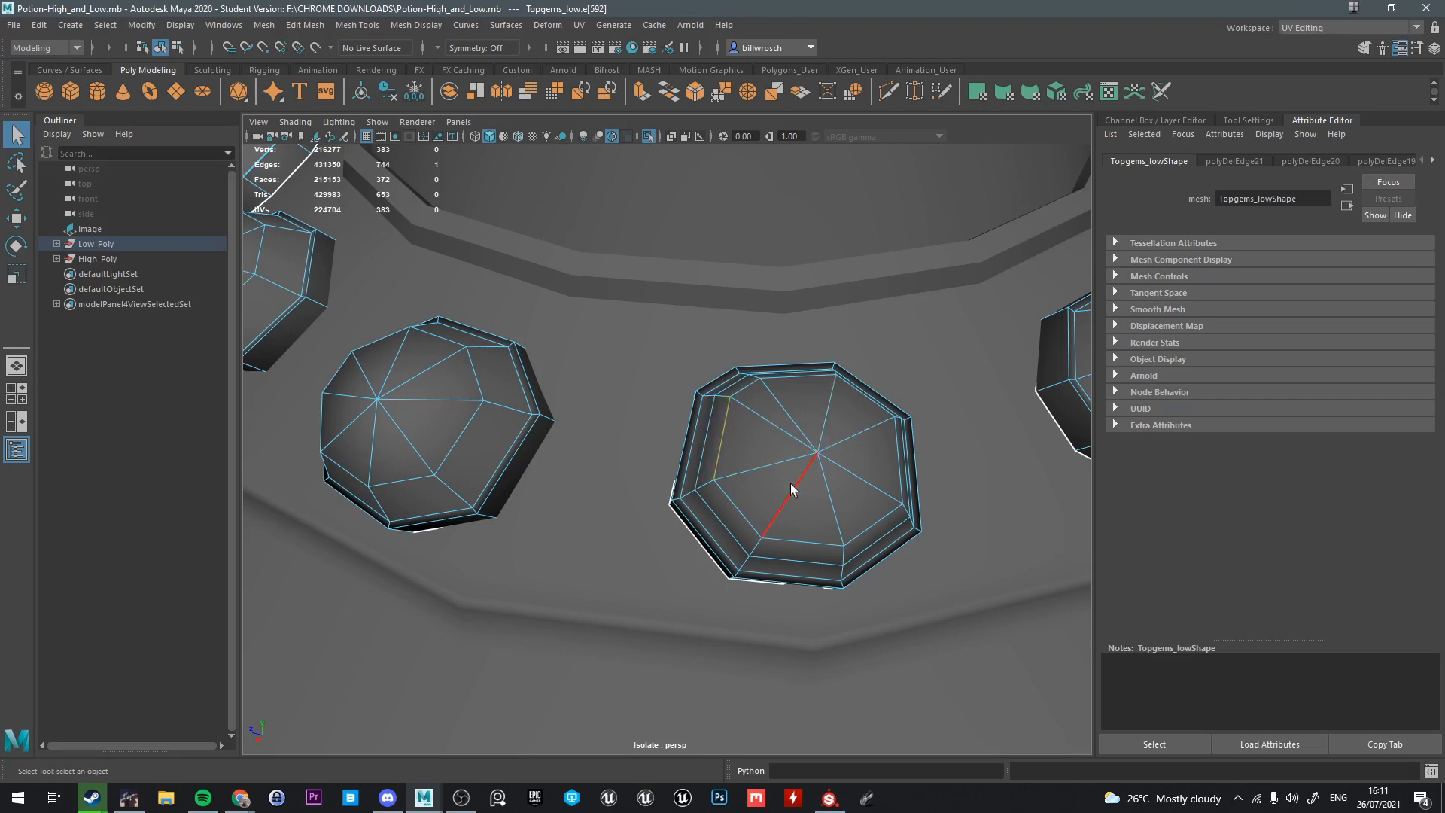
shift+right_click(727, 437)
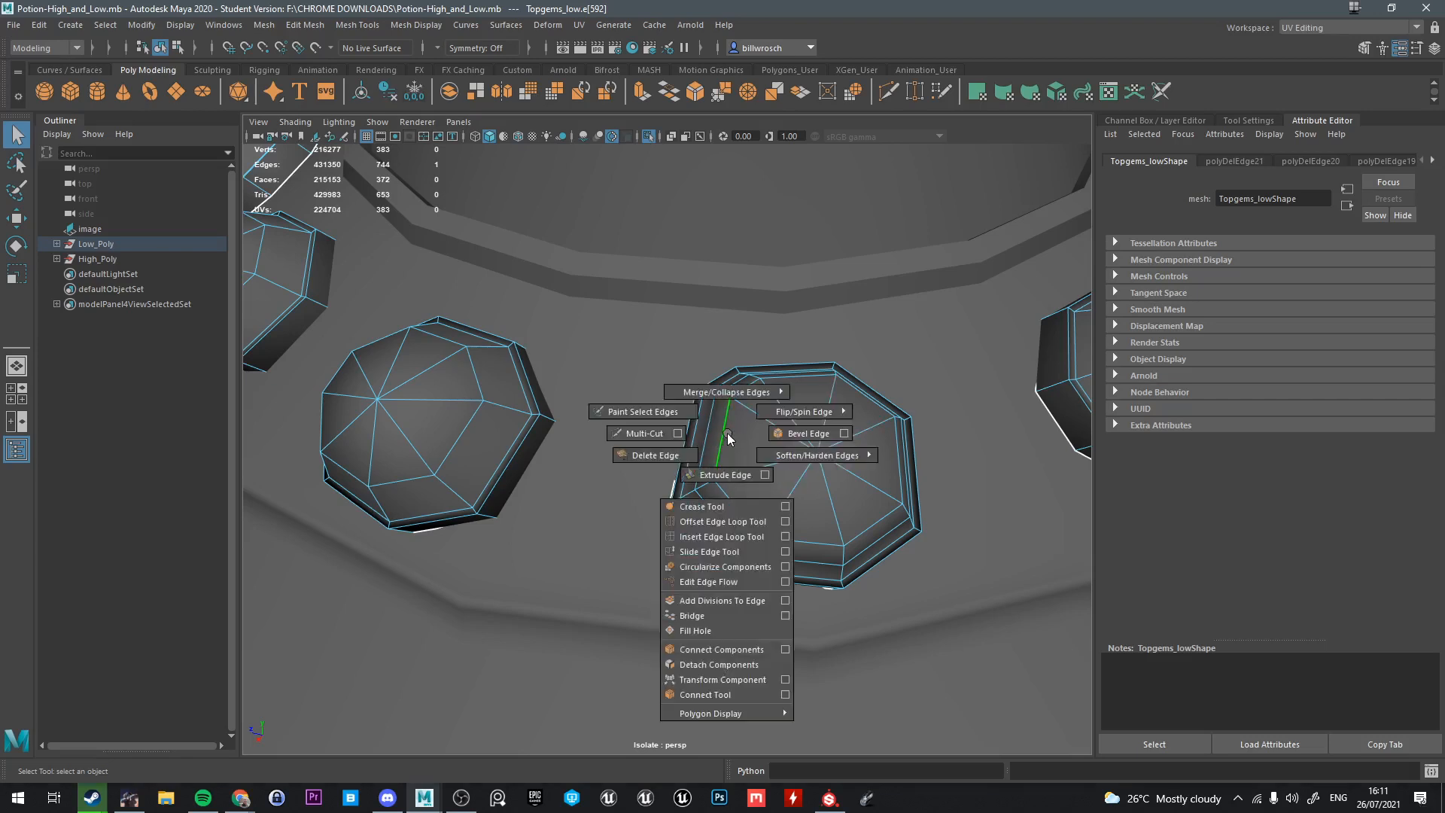
mouse_move(730, 387)
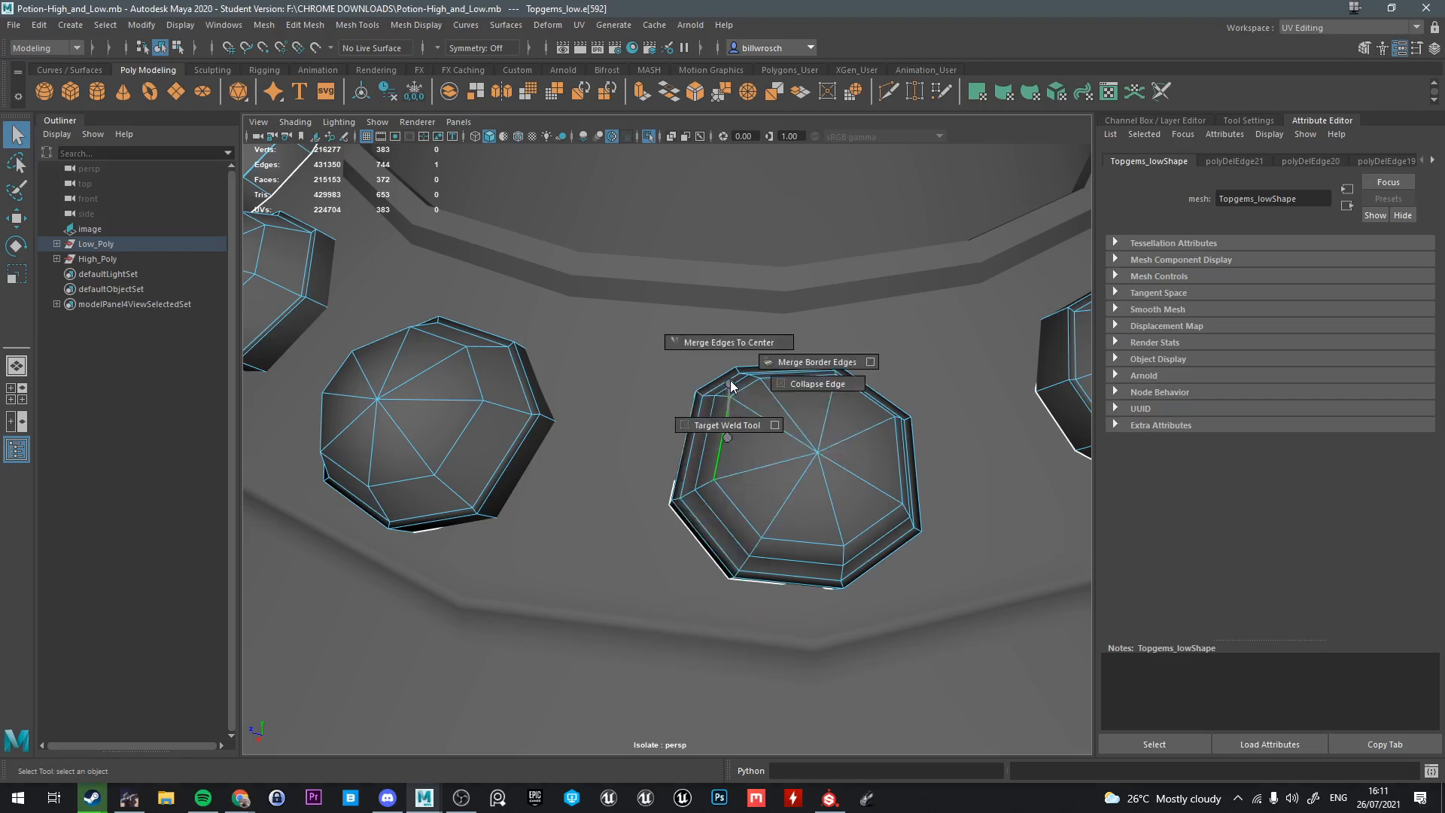
click(798, 384)
alt+drag(798, 384, 752, 447)
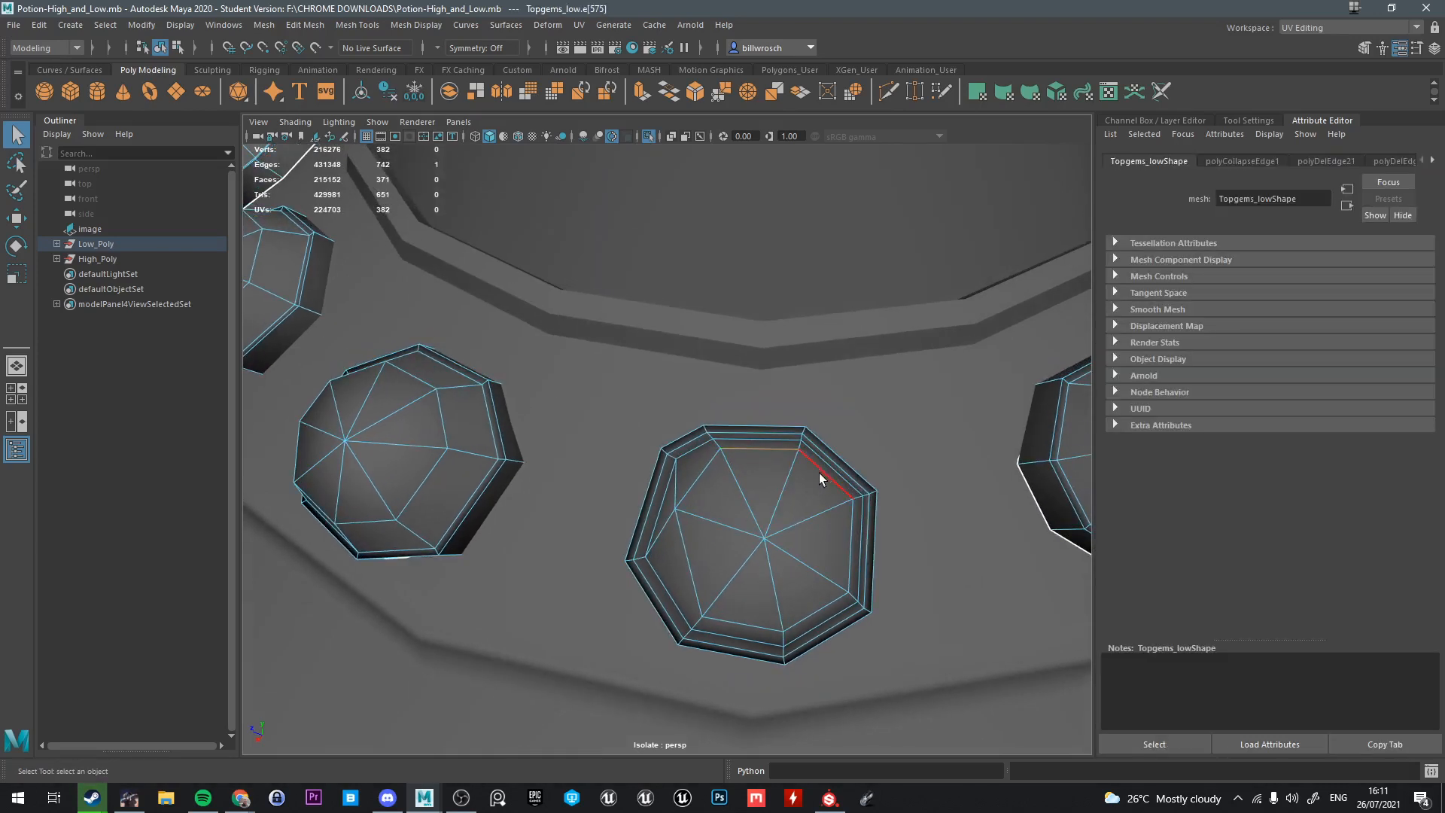
Try collapsing two more crown edges on the same gem, and undo these two collapses
key(g)
click(806, 613)
key(g)
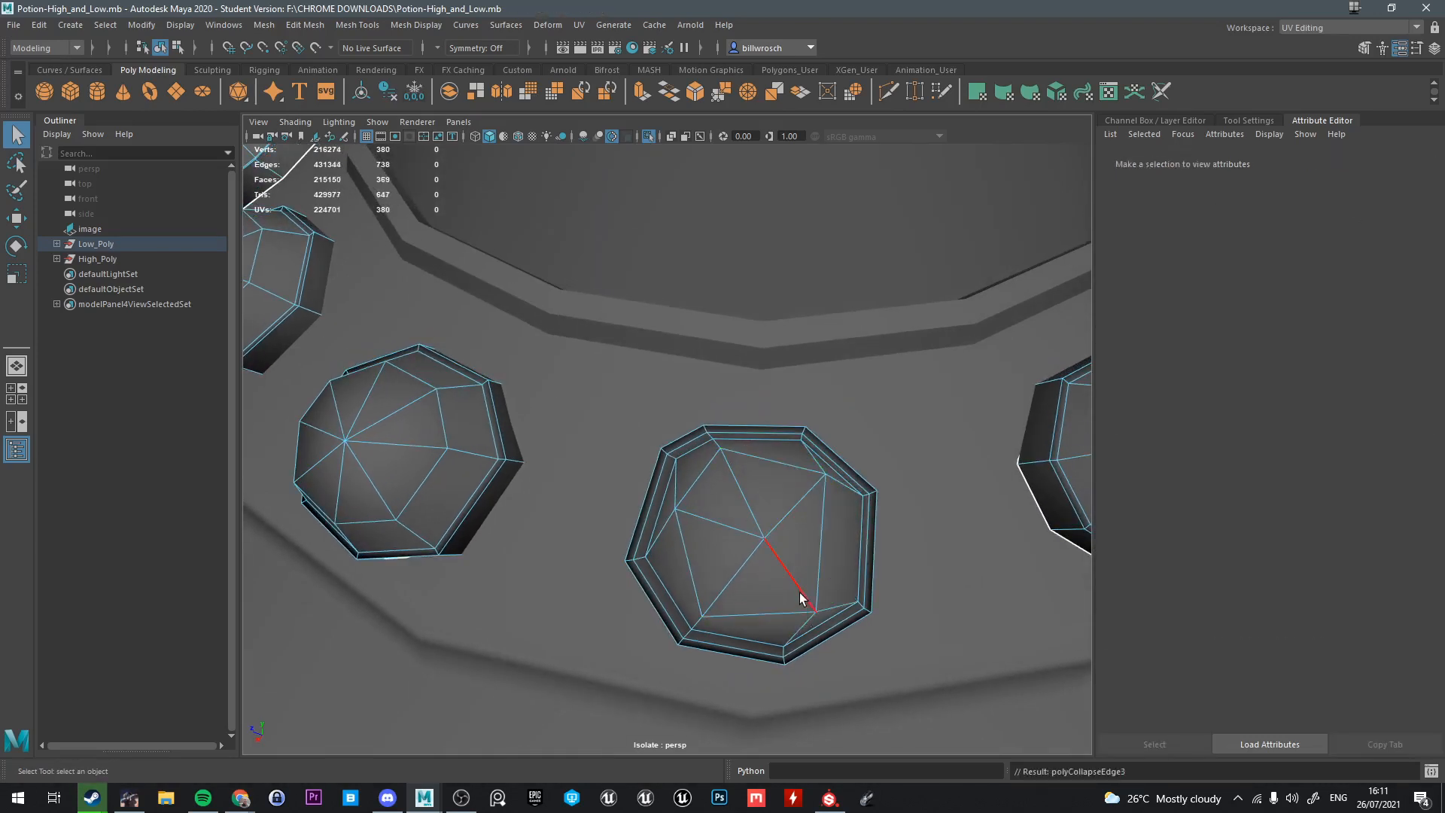
alt+drag(800, 596, 761, 588)
key(ctrl+z)
key(ctrl+z)
key(ctrl+z)
key(ctrl+z)
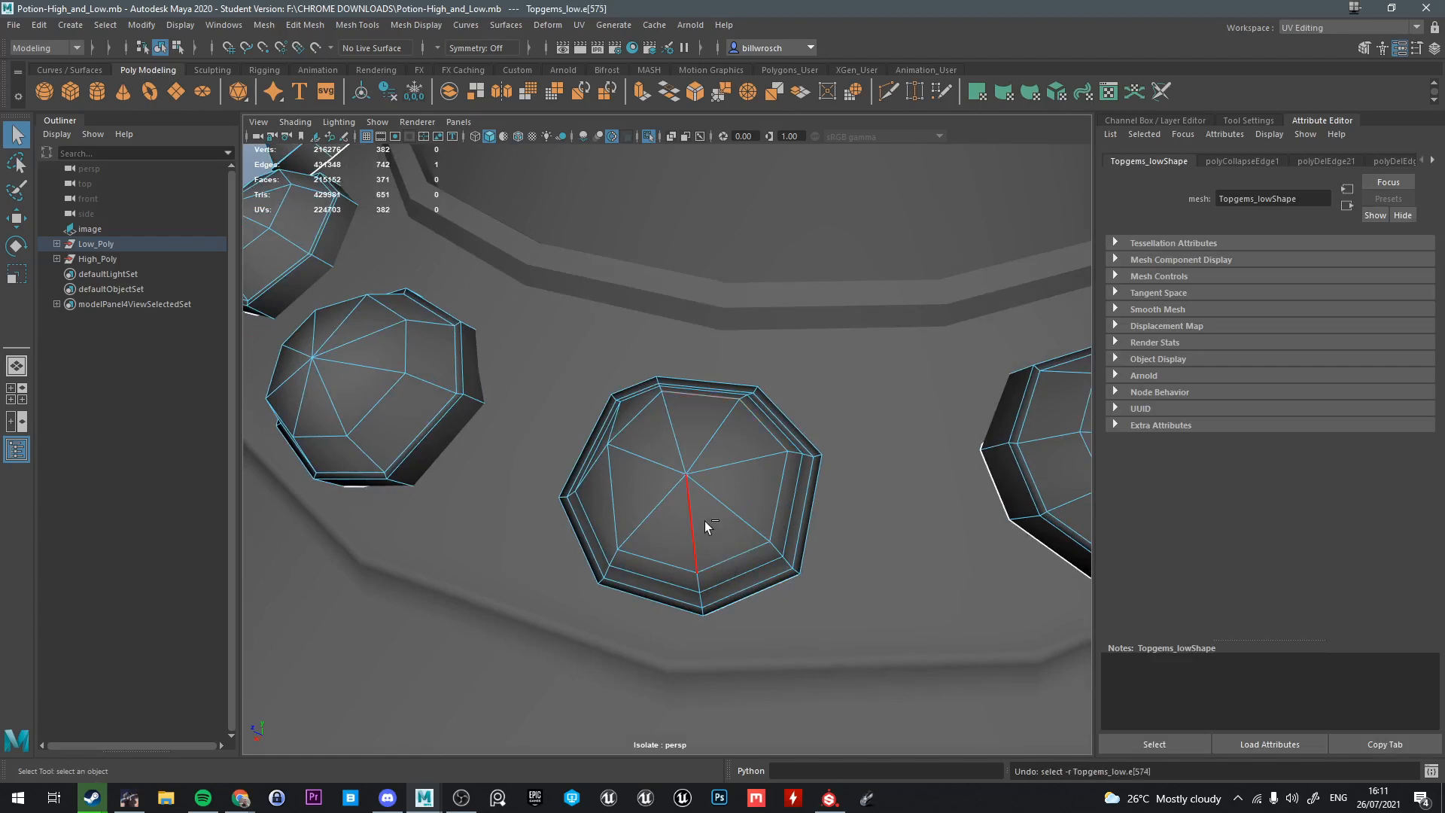
Try again to collapse alternate edges around the gem's crown, undoing one misplaced collapse on the way
alt+drag(704, 521, 708, 536)
key(g)
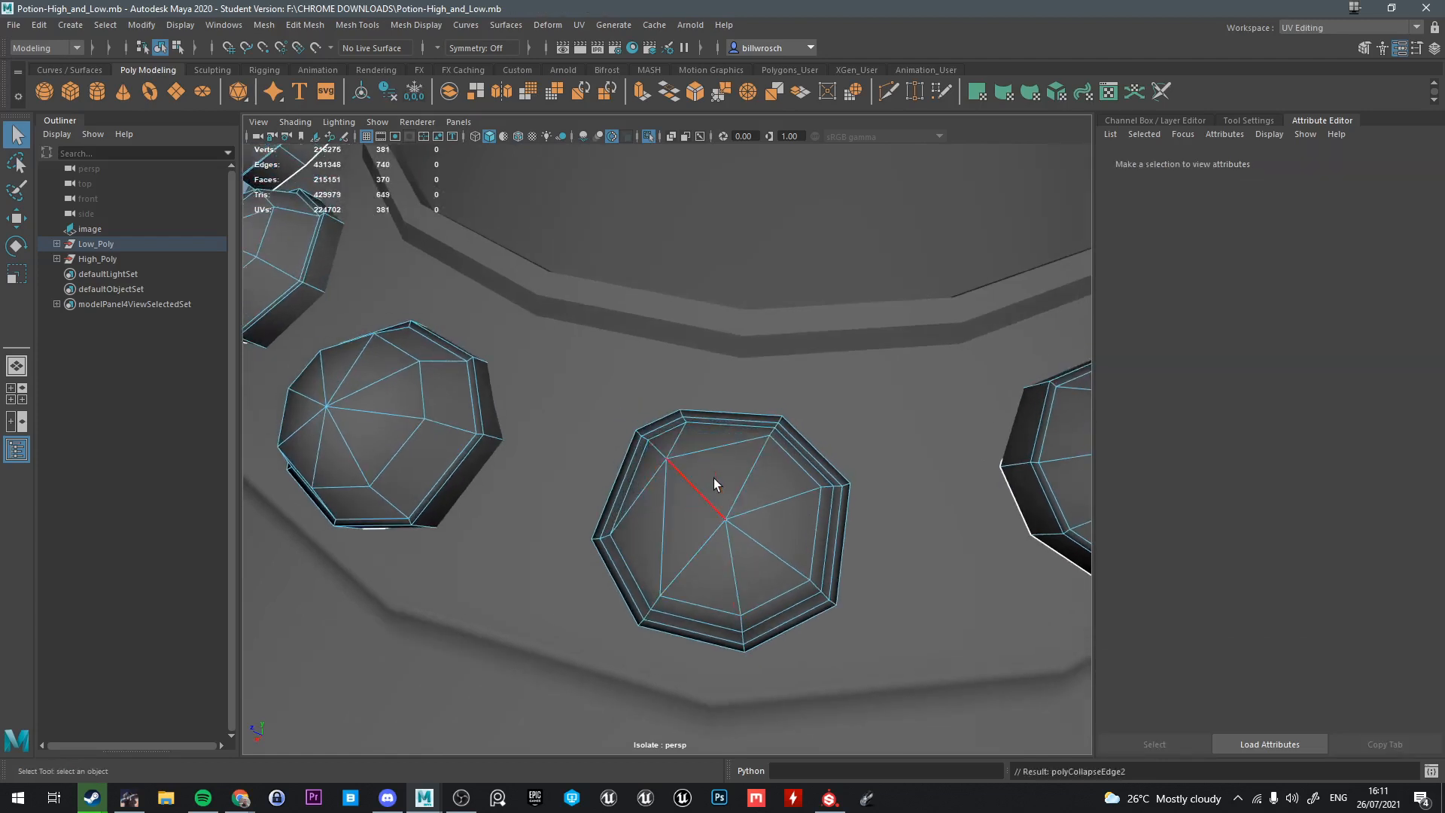
key(ctrl+z)
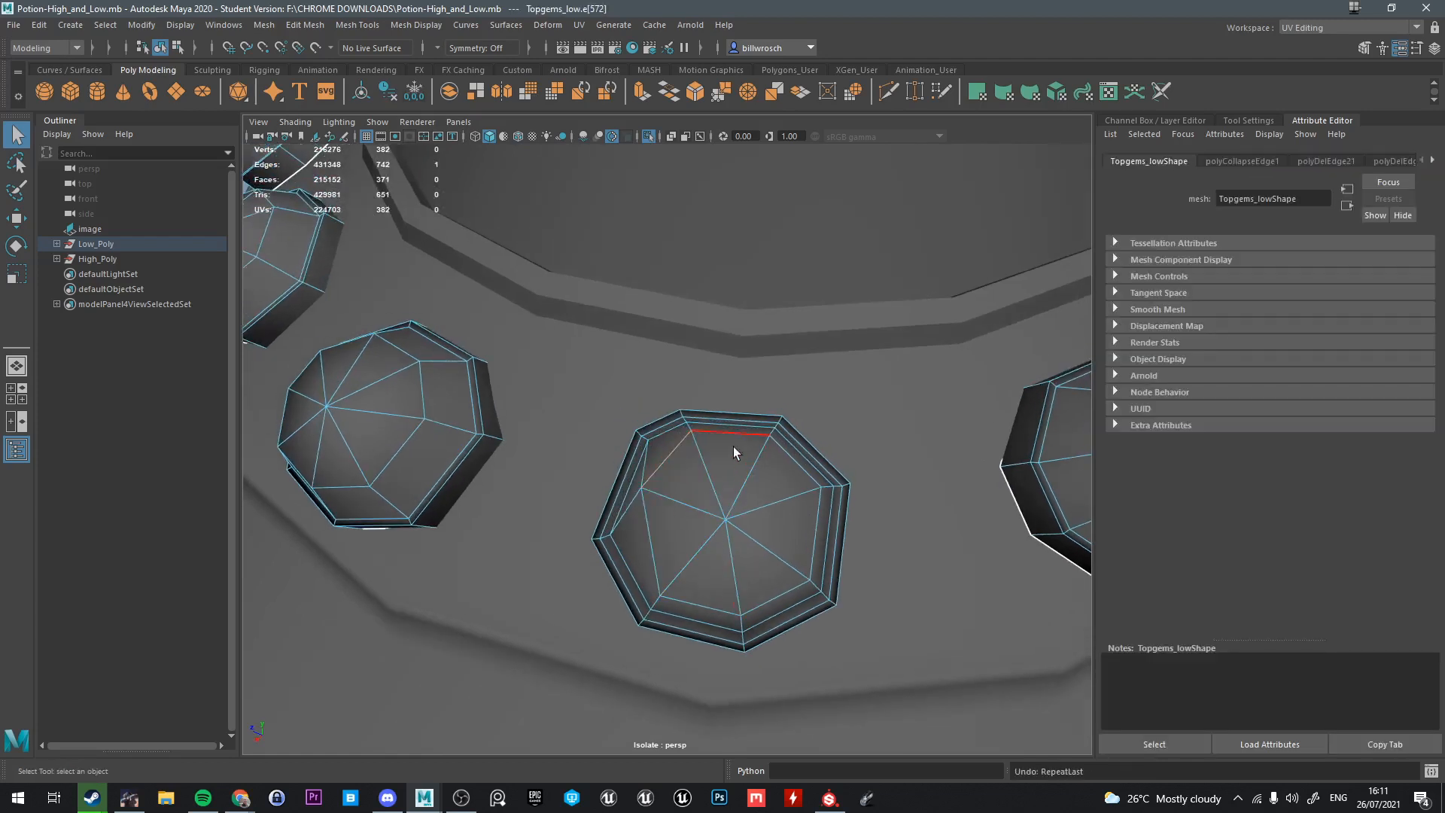
key(g)
click(811, 540)
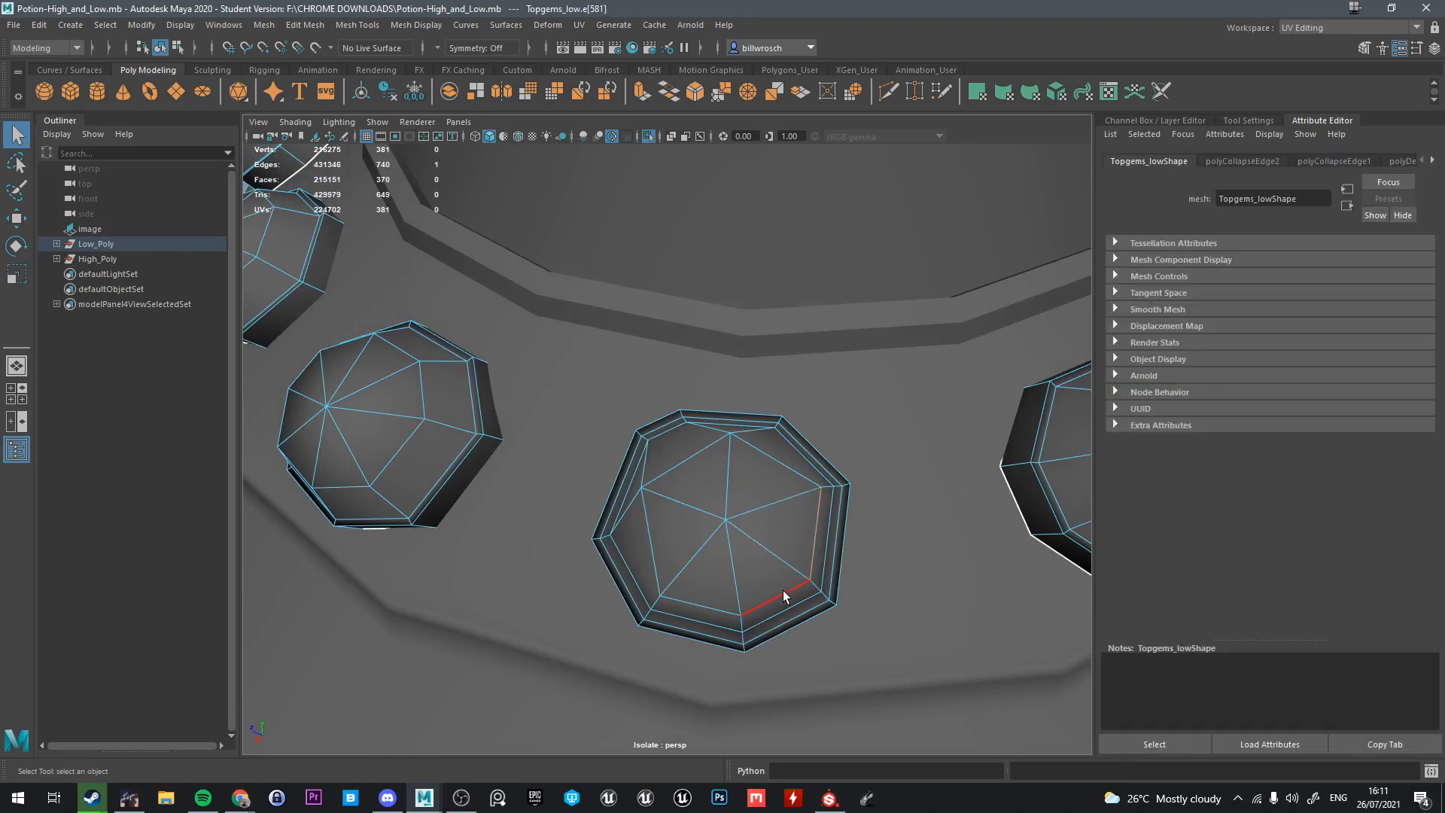
key(g)
alt+drag(694, 613, 601, 521)
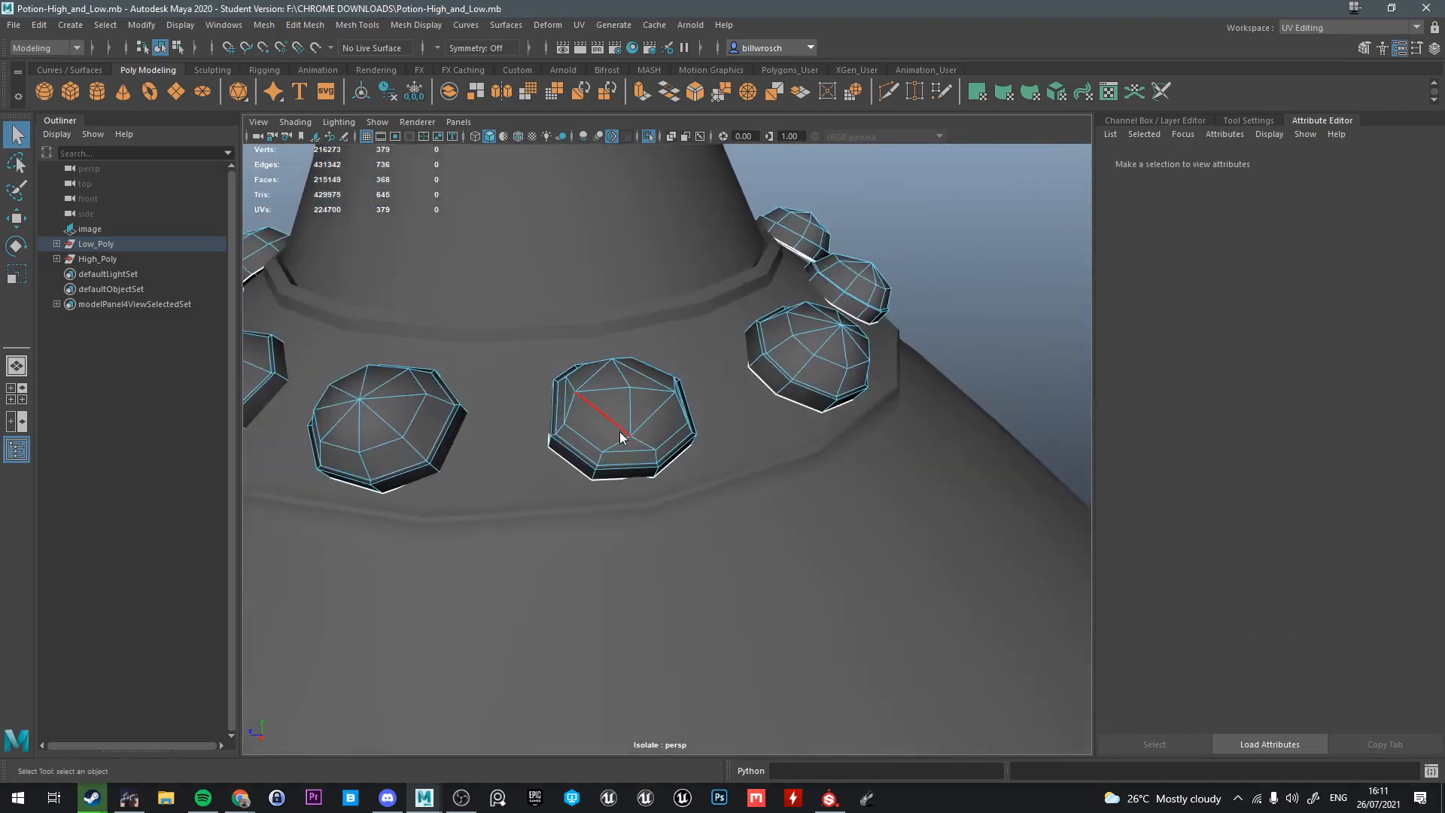
Select the faces of the collapsed gem and of its neighbour to compare their polygon counts
right_drag(620, 431, 622, 447)
click(618, 427)
double_click(624, 413)
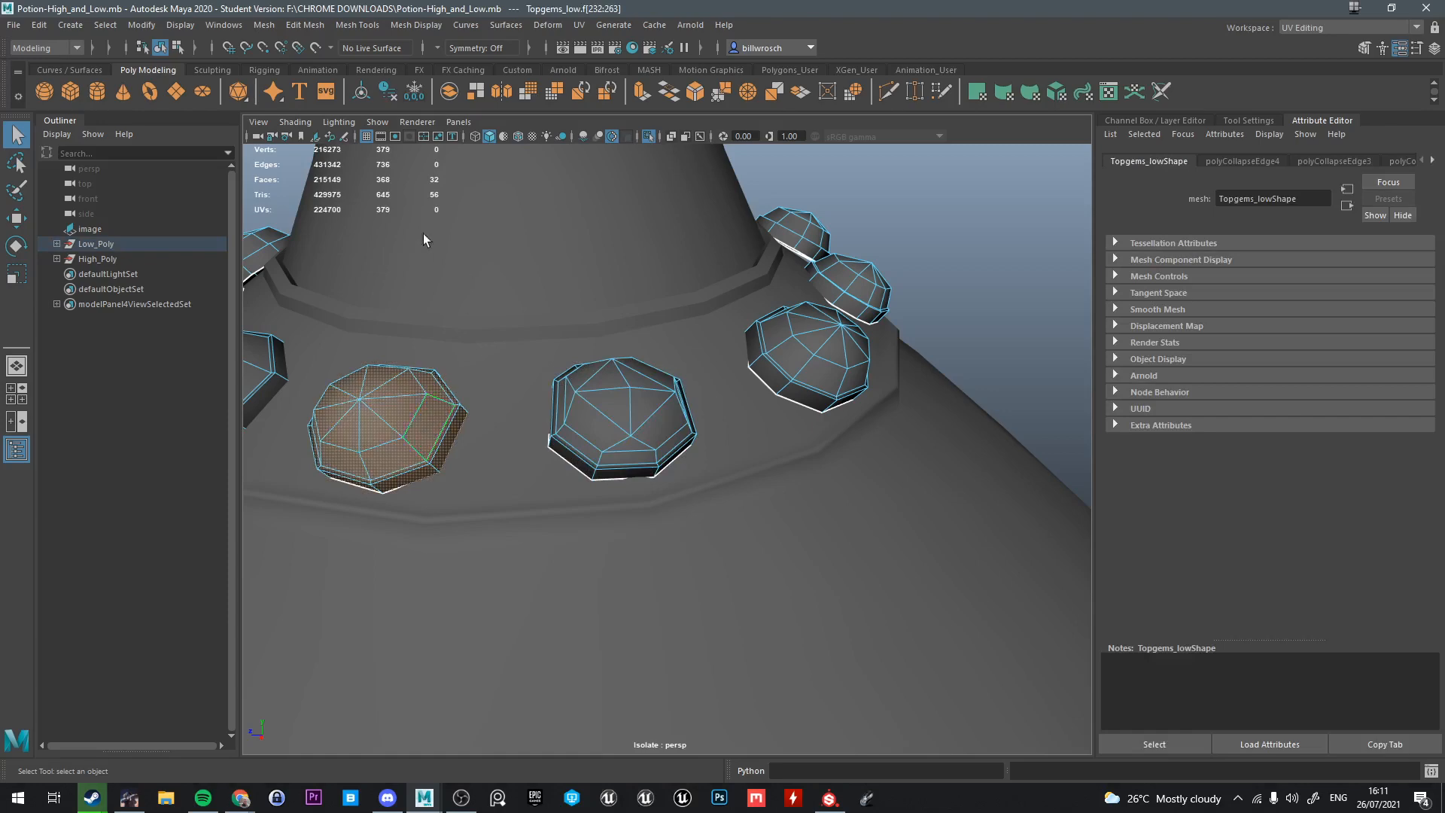
alt+drag(423, 235, 720, 454)
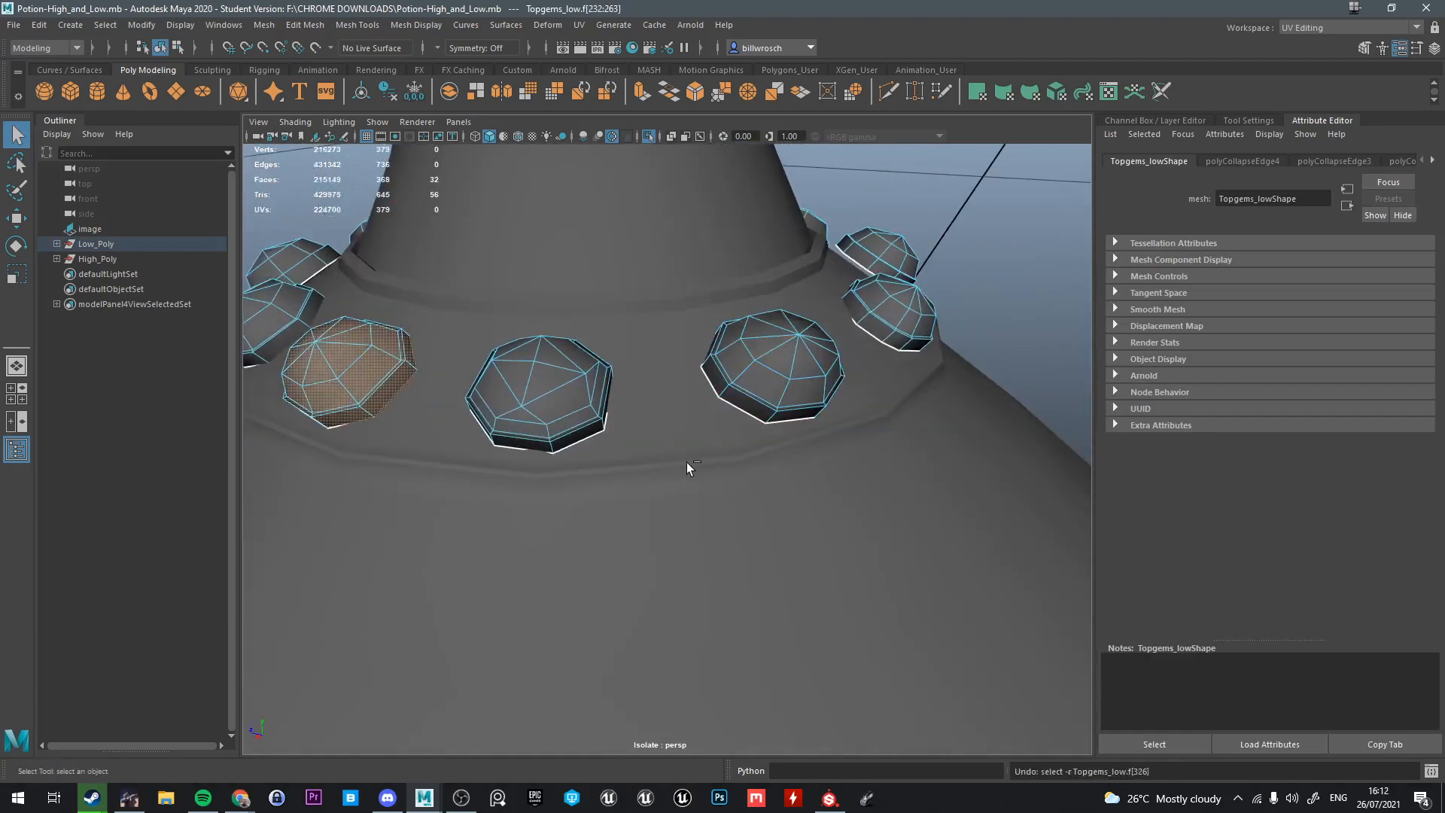
Undo all edge collapses on the gem to restore its regular eight-sided crown
key(ctrl+z)
key(ctrl+z)
key(ctrl+z)
key(ctrl+z)
key(ctrl+z)
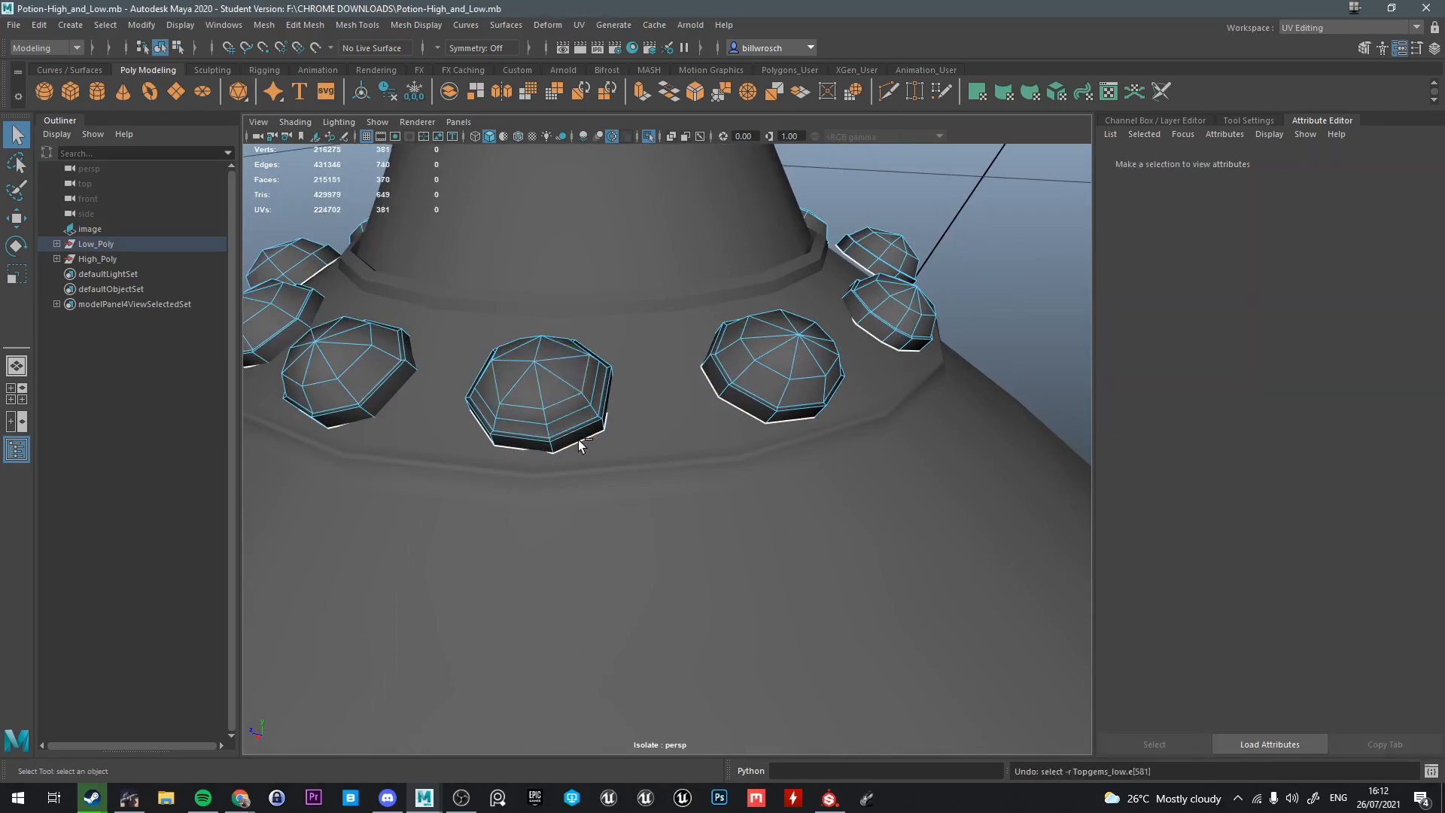
key(ctrl+z)
key(ctrl+z)
key(ctrl+z)
key(ctrl+z)
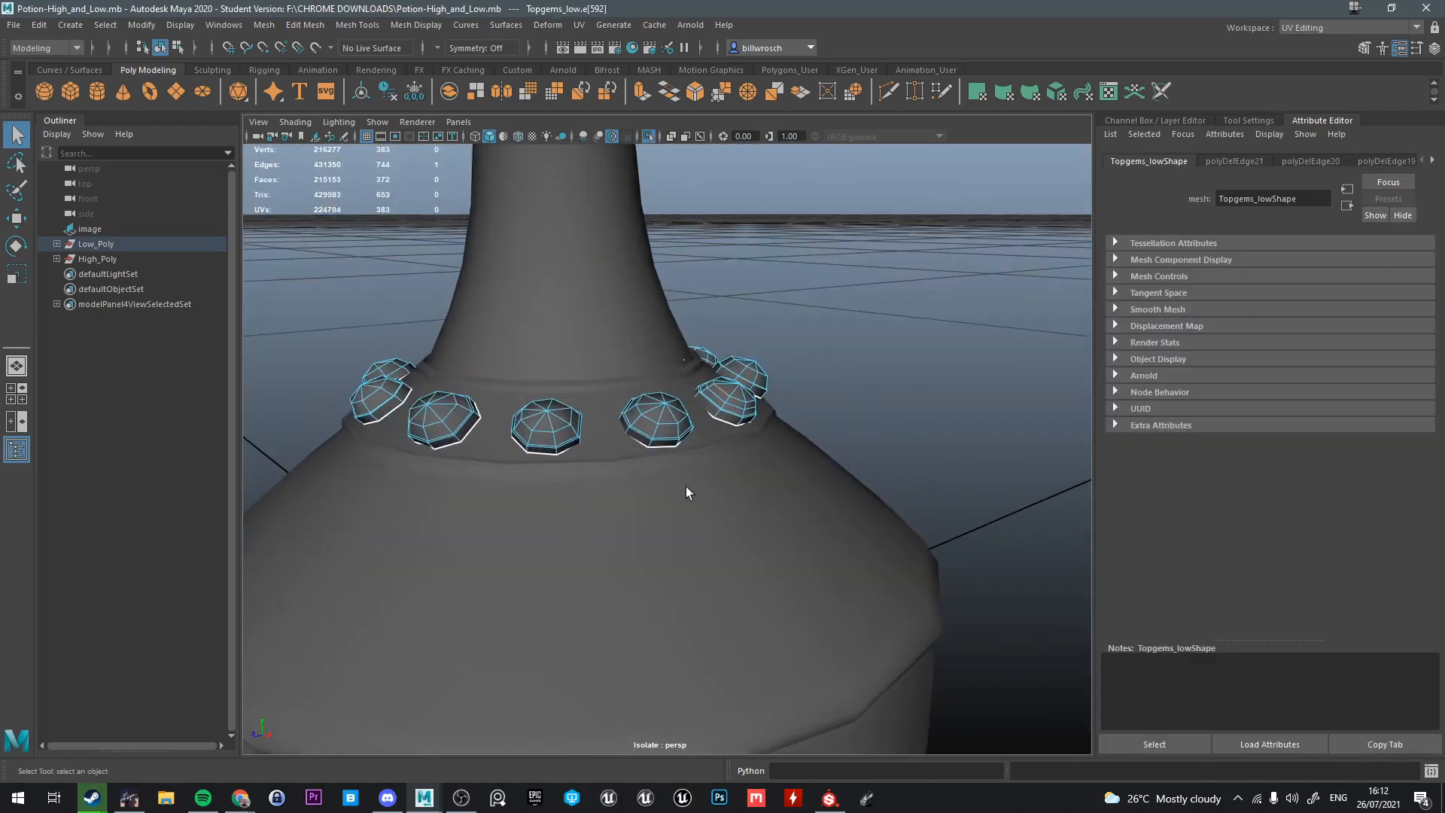
Leave component editing and inspect the wireframe of the bottle's stem and base
right_drag(674, 406, 734, 362)
alt+drag(690, 511, 676, 533)
alt+right_drag(676, 533, 594, 396)
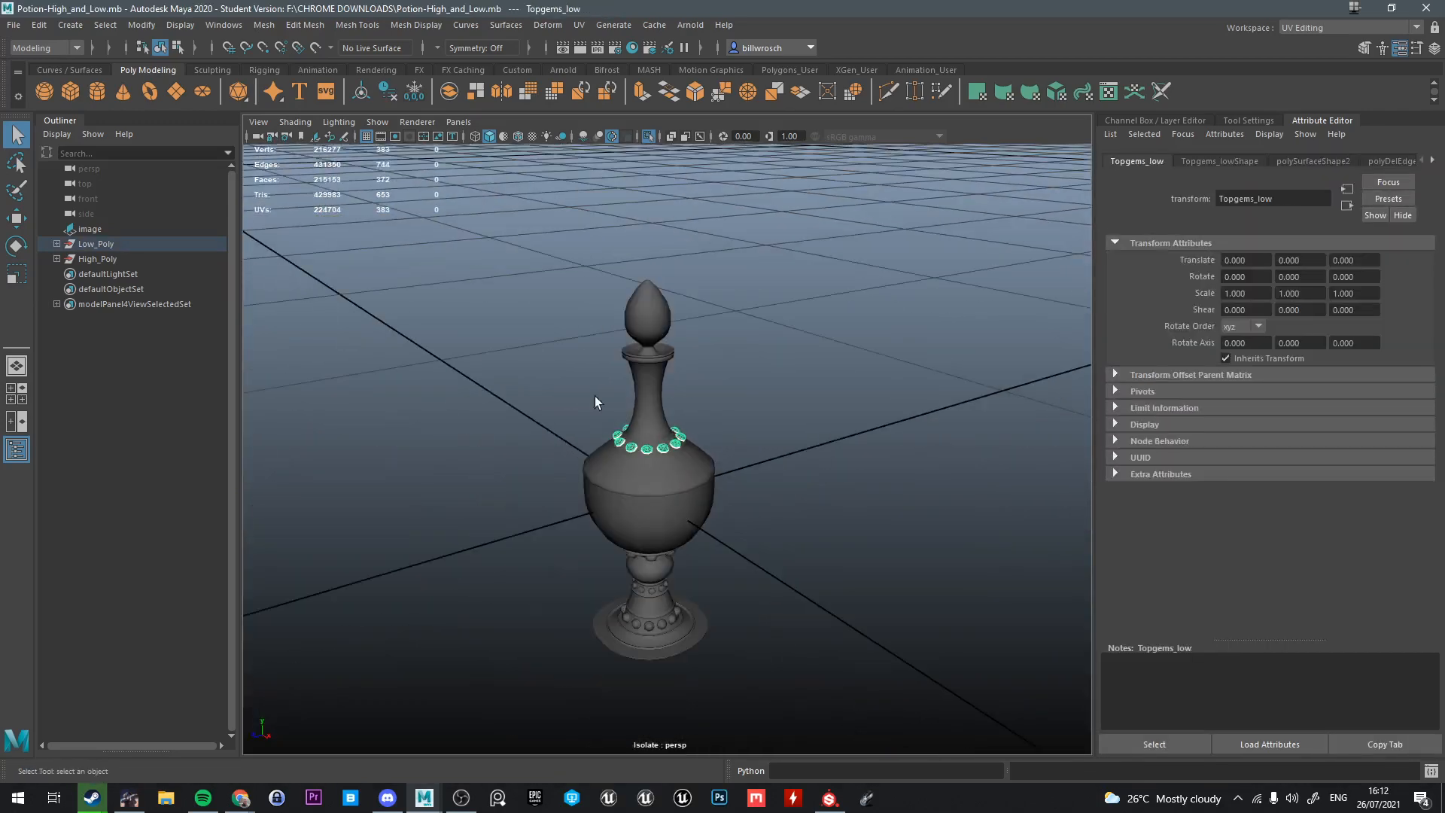
alt+drag(559, 516, 602, 459)
alt+right_drag(603, 459, 697, 516)
alt+middle_drag(678, 526, 685, 474)
alt+drag(685, 474, 661, 548)
alt+middle_drag(661, 548, 662, 462)
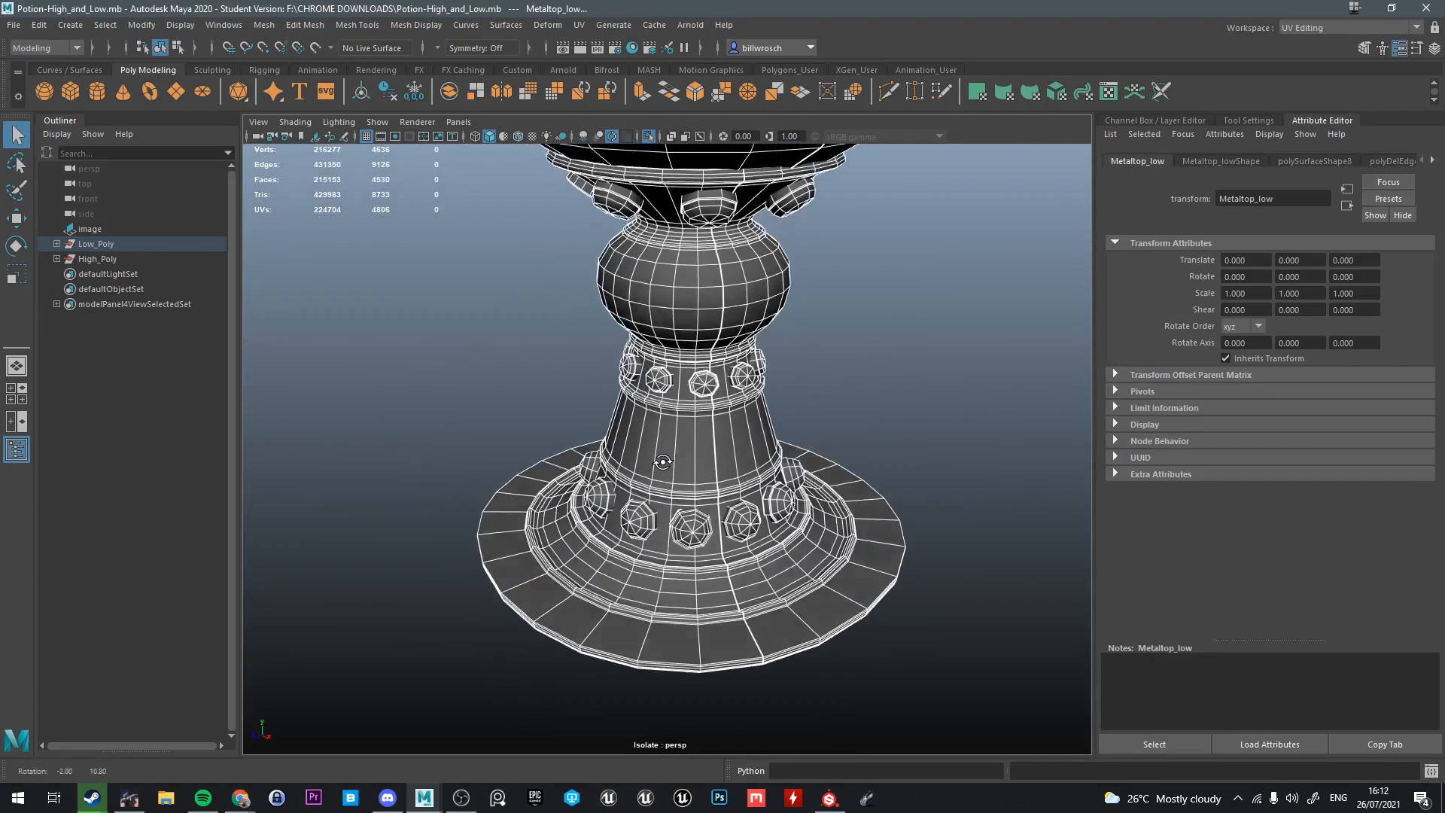
alt+drag(662, 461, 800, 533)
scroll(619, 526, up, 3)
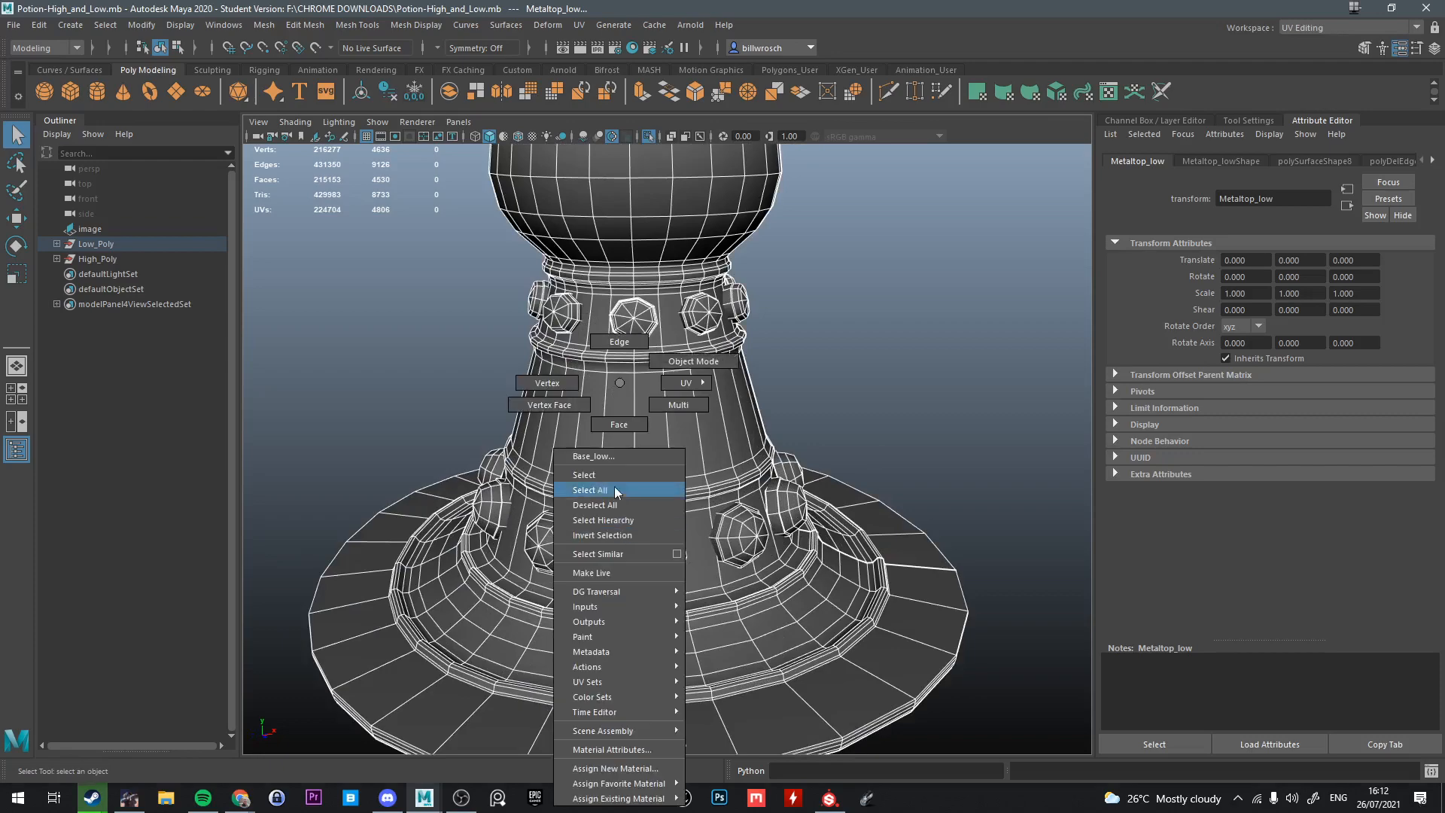
Select all faces of the base mesh and examine the edge density around its foot
right_drag(615, 493, 618, 424)
double_click(603, 565)
key(f)
alt+middle_drag(602, 565, 617, 452)
alt+right_drag(618, 452, 678, 587)
alt+middle_drag(677, 587, 676, 497)
alt+drag(676, 497, 602, 572)
alt+middle_drag(602, 572, 722, 549)
alt+right_drag(542, 452, 671, 413)
alt+drag(670, 413, 675, 419)
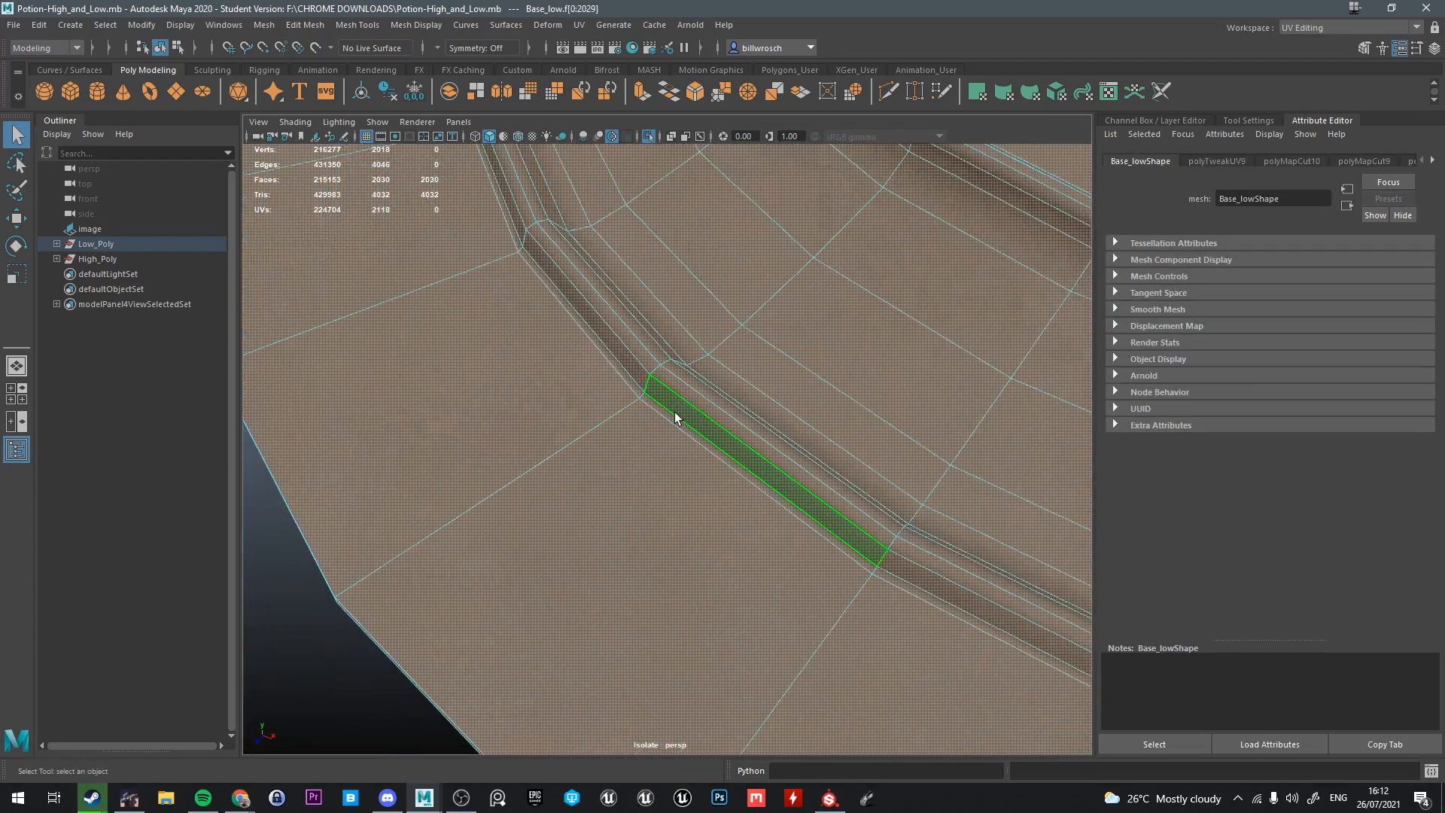
Delete three unneeded edge loops around the base's foot, in the rim groove and on the curved flare
right_drag(674, 382, 682, 301)
double_click(660, 408)
alt+drag(734, 418, 689, 398)
shift+double_click(634, 354)
ctrl+double_click(612, 382)
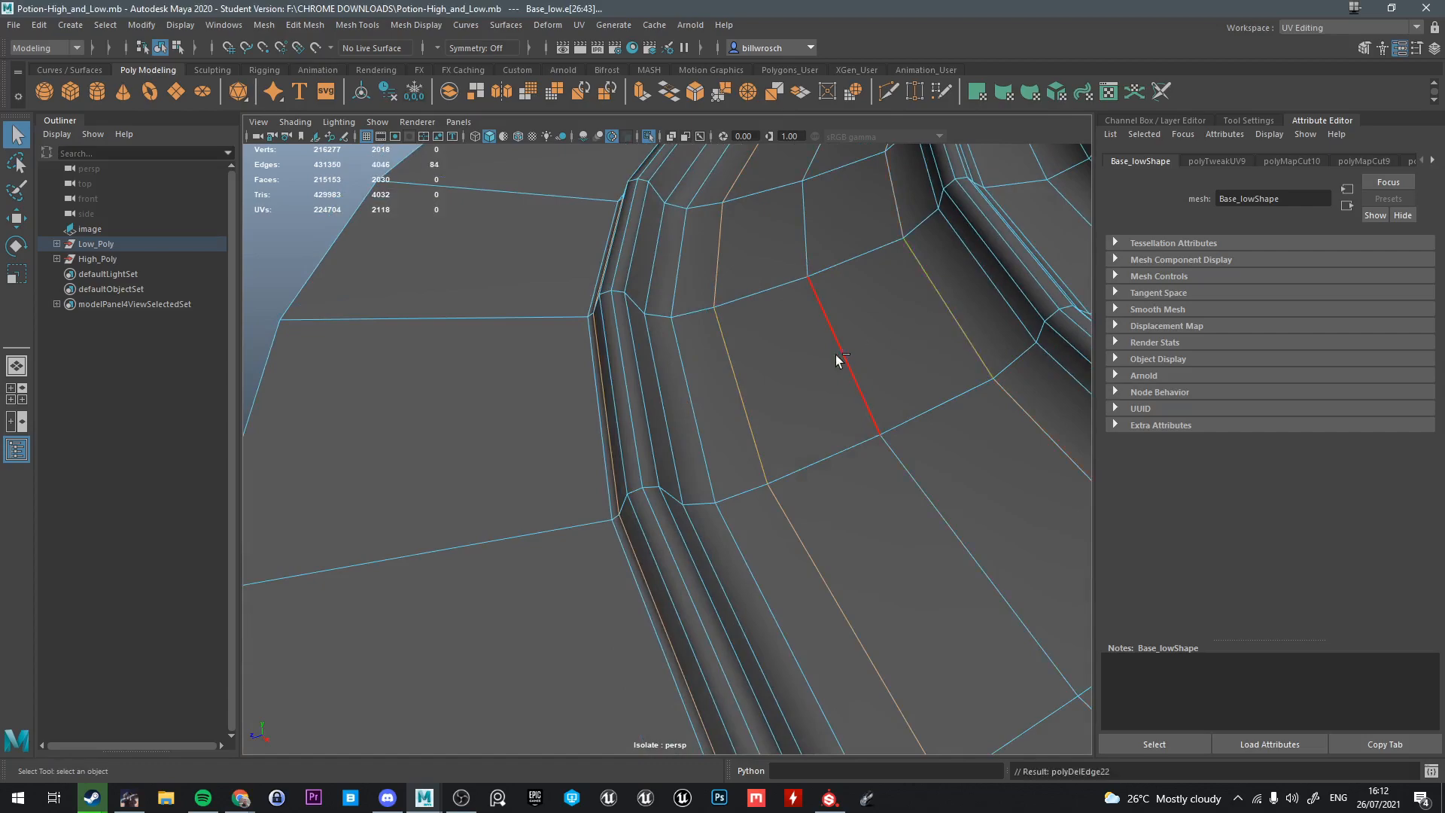
key(Delete)
Delete one further redundant edge loop running around the base
alt+drag(838, 360, 698, 451)
double_click(377, 499)
key(Delete)
Delete four redundant edge loops around the foot's groove and two more on the stem ridge above the lower gems
scroll(699, 452, up, 3)
double_click(645, 400)
alt+drag(646, 401, 652, 418)
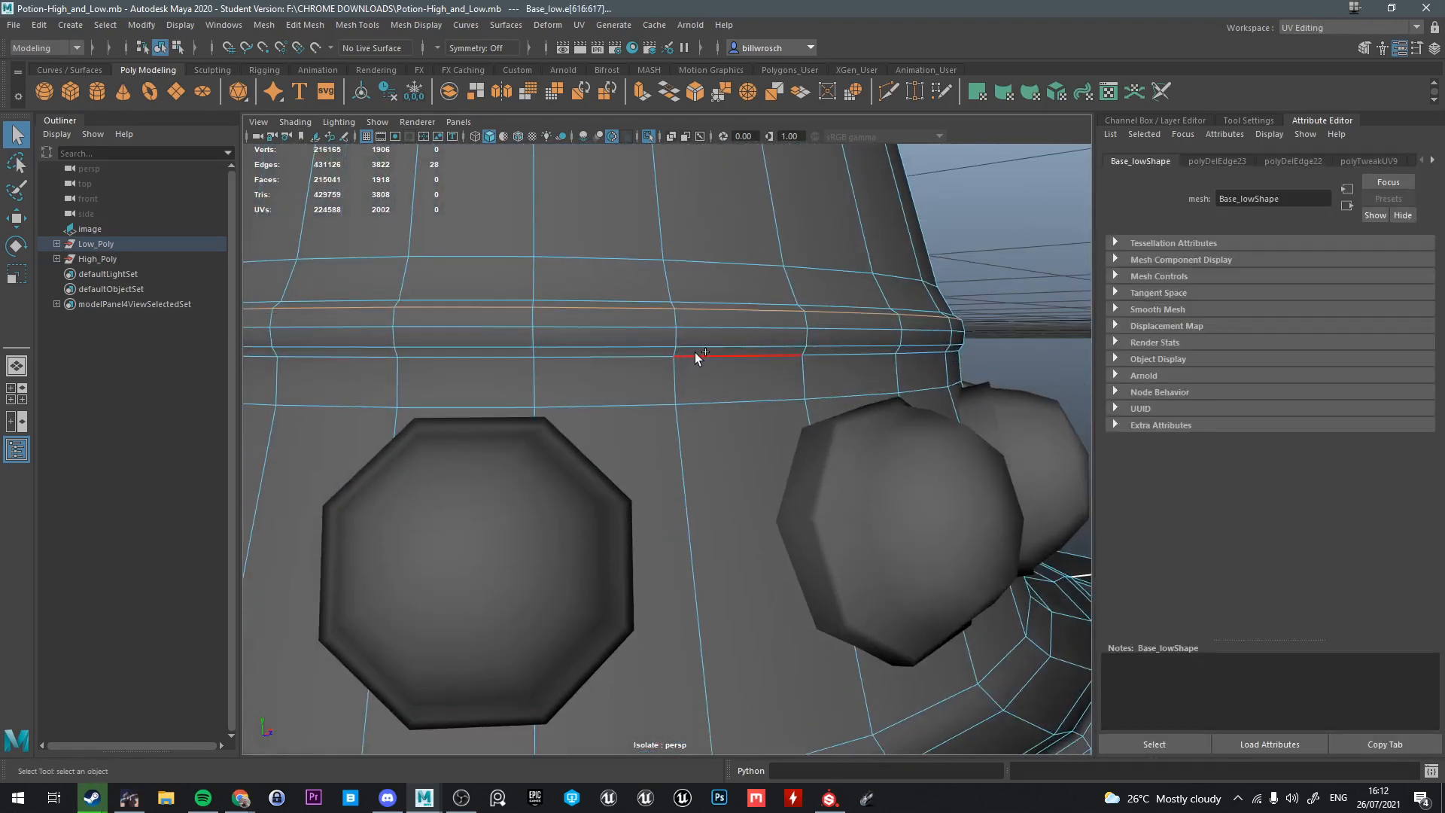
shift+double_click(719, 346)
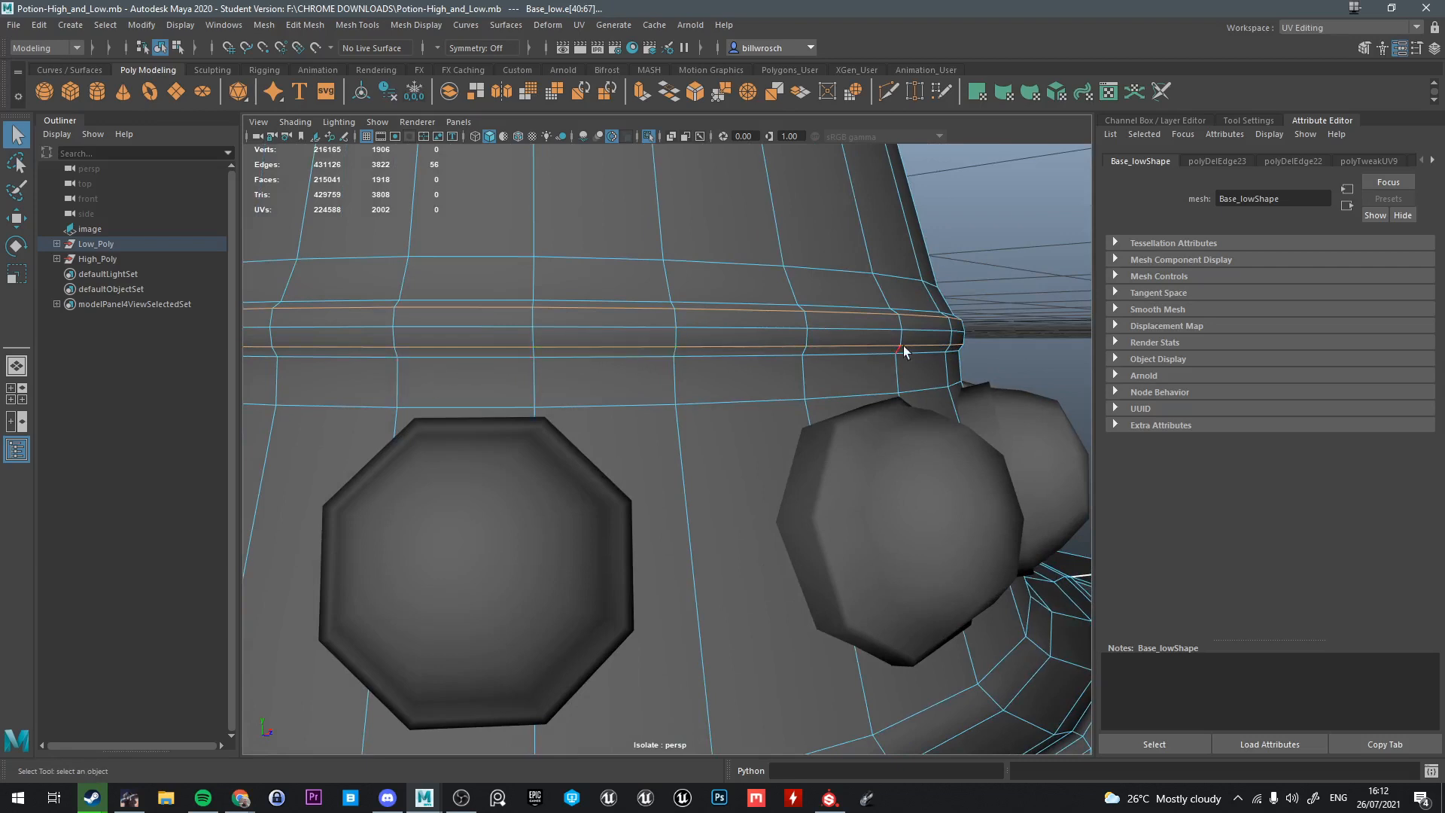
key(ctrl+Delete)
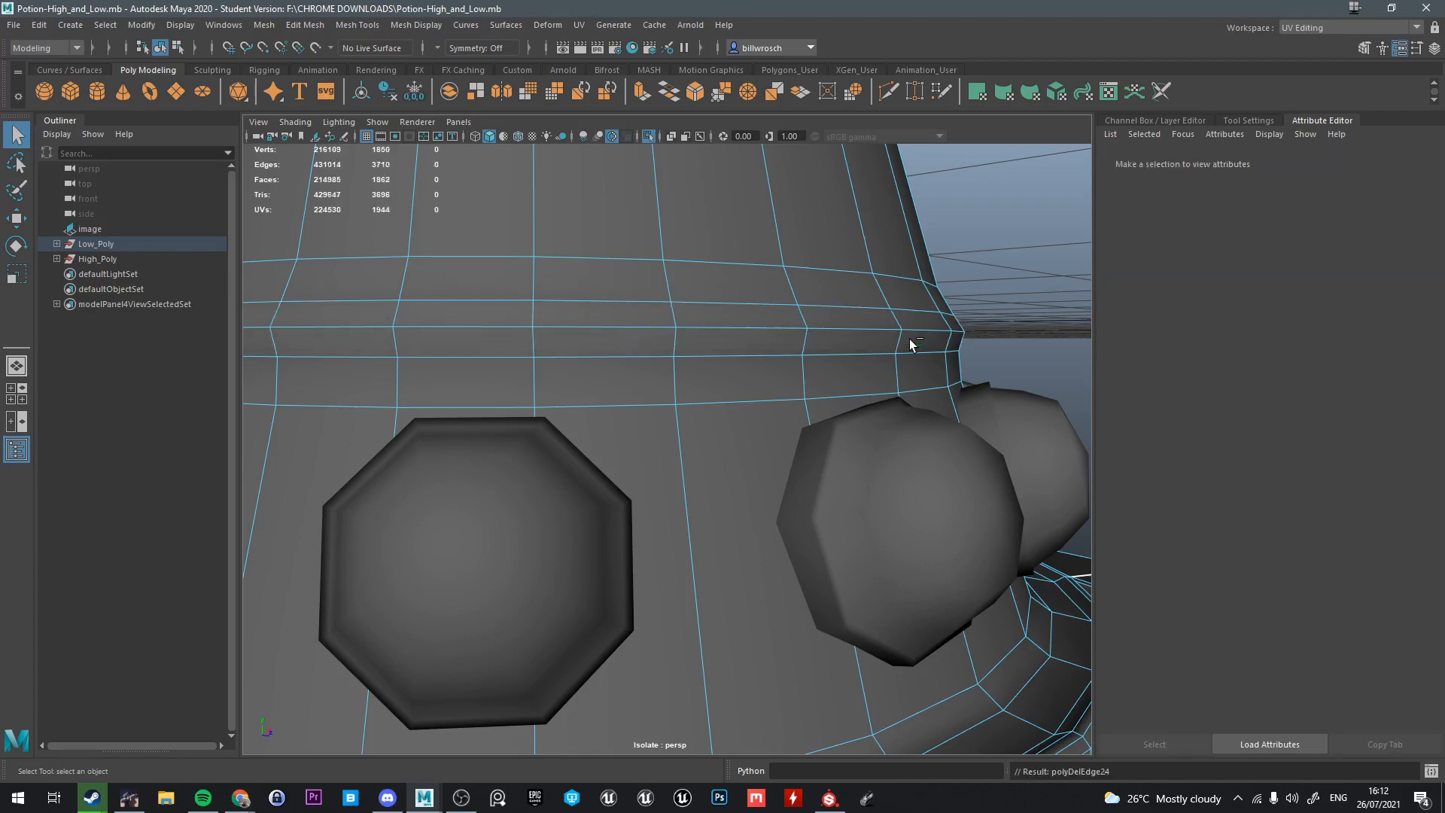
Inspect the remaining edge loops around the stem's ridges, bulb and foot from several angles
alt+drag(659, 308, 765, 401)
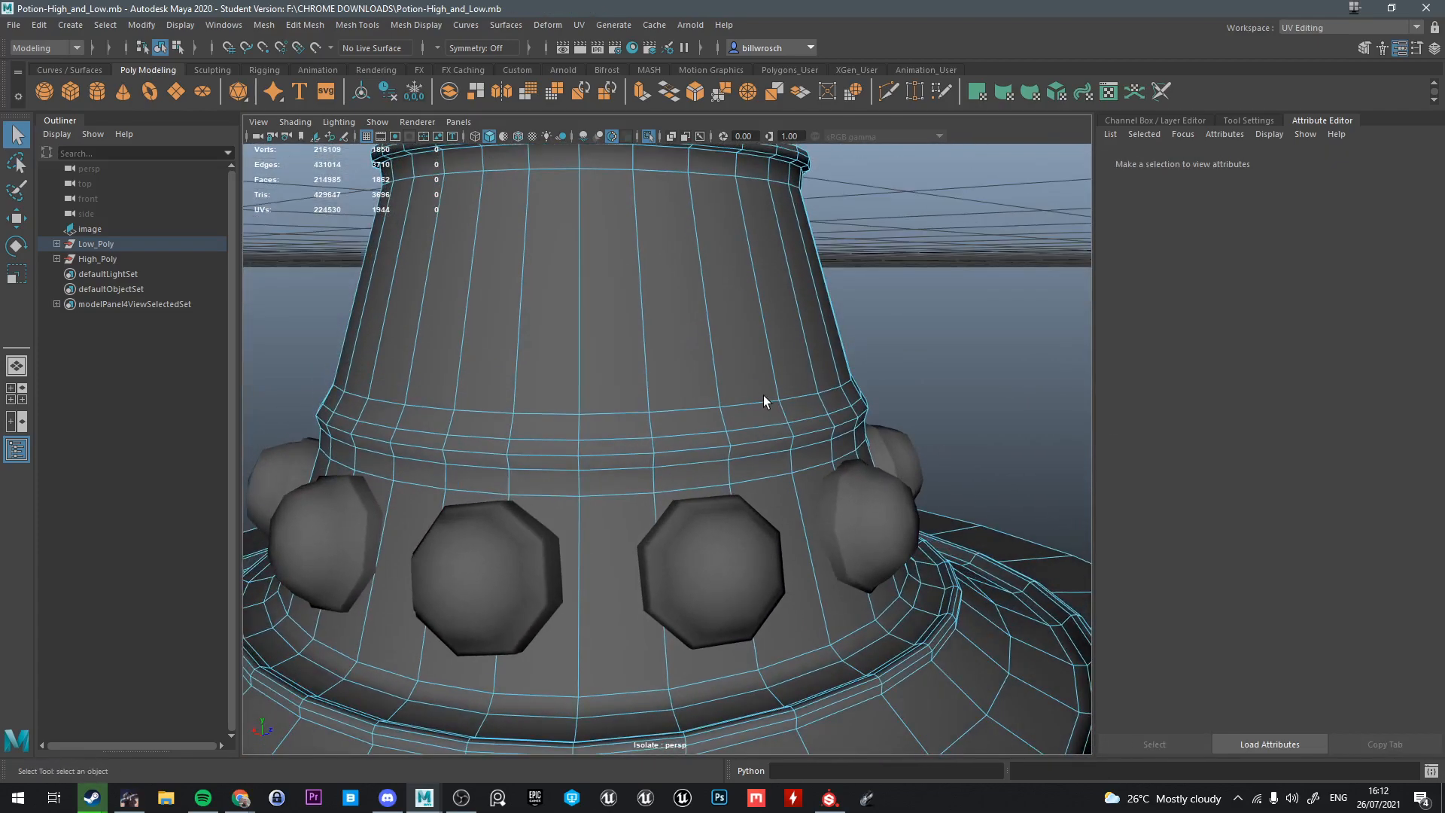
alt+middle_drag(766, 400, 715, 568)
scroll(616, 494, up, 5)
alt+drag(617, 493, 639, 320)
click(635, 287)
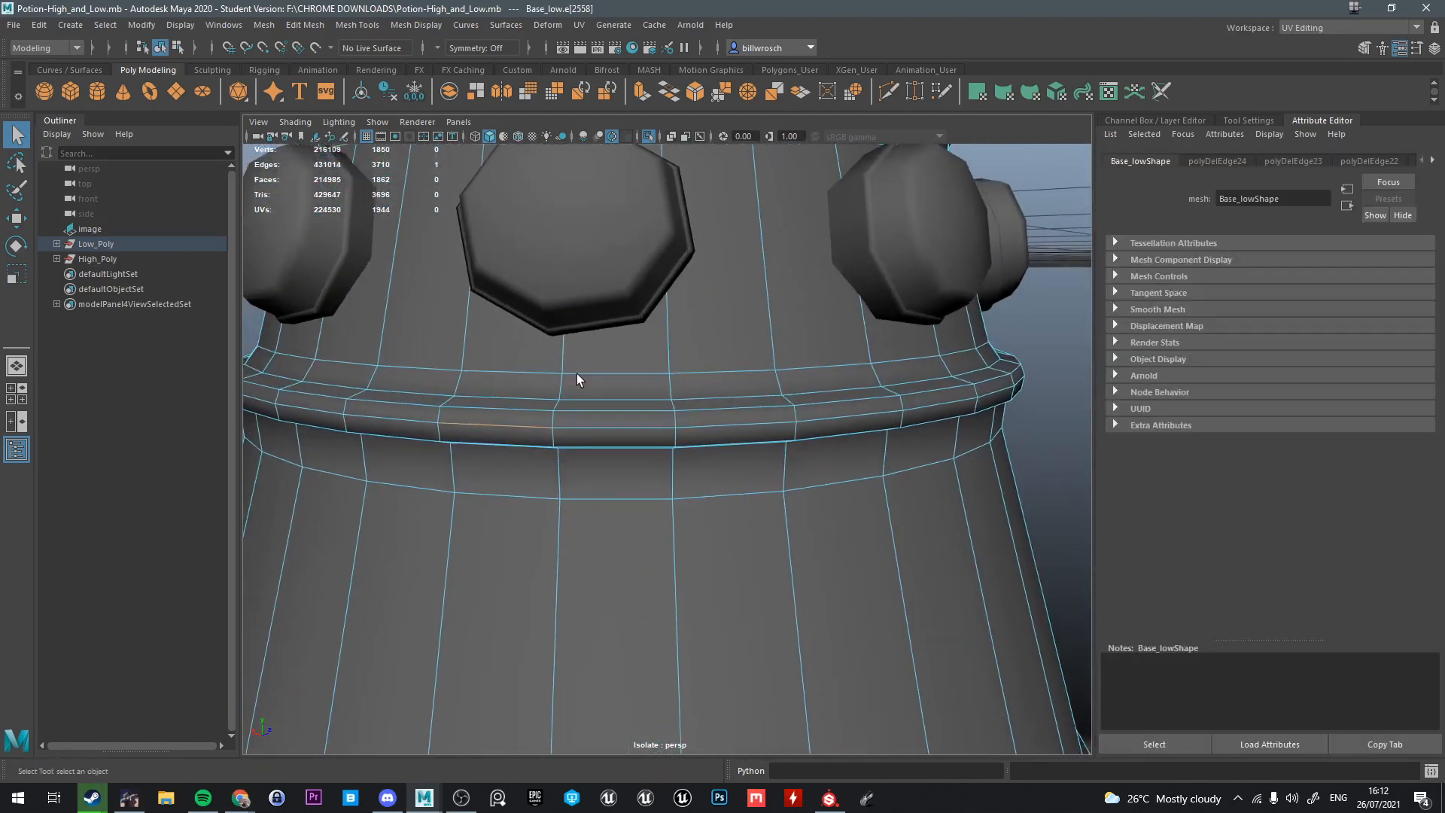
scroll(557, 389, down, 3)
mouse_move(577, 374)
alt+mouse_down()
mouse_move(557, 390)
mouse_move(575, 381)
alt+mouse_up()
alt+middle_drag(574, 380, 586, 507)
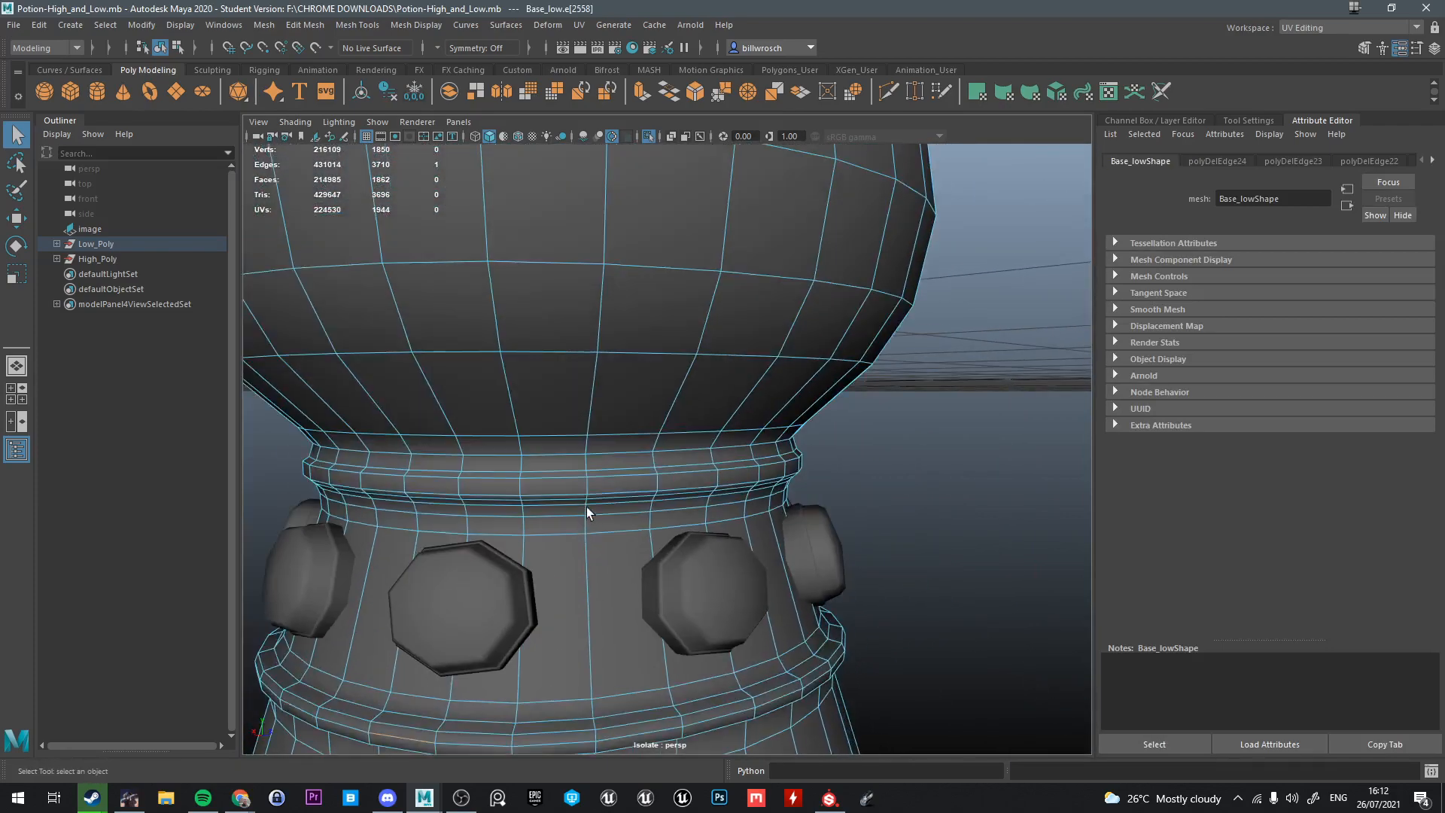
scroll(600, 458, down, 3)
alt+drag(586, 507, 646, 479)
scroll(601, 458, down, 3)
scroll(645, 479, down, 3)
alt+middle_drag(674, 663, 716, 510)
alt+drag(716, 510, 693, 535)
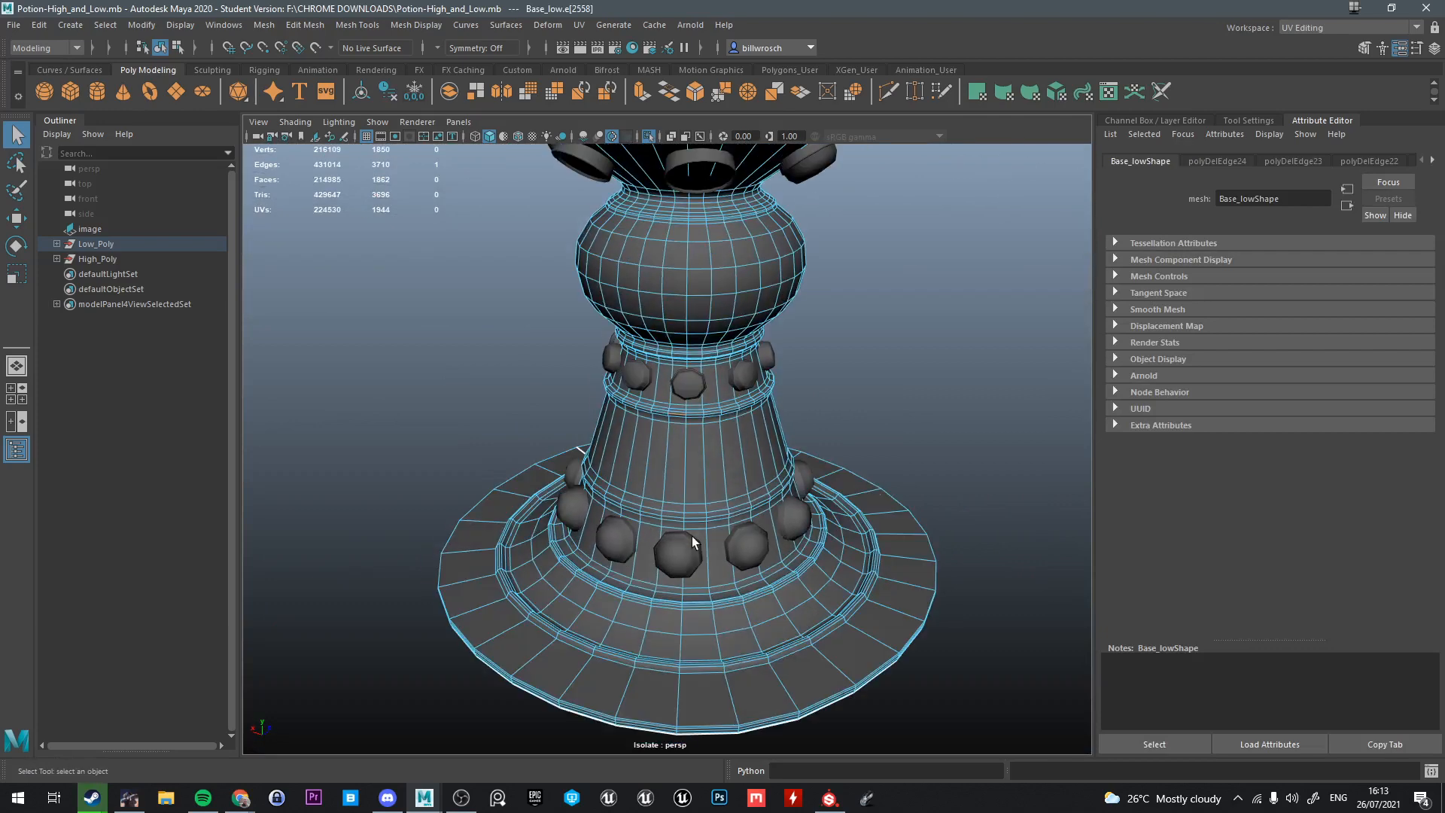
Select a vertical edge loop on the base and examine the vertical edge density down the stem and foot
right_drag(695, 382, 694, 425)
alt+drag(674, 498, 686, 487)
right_drag(687, 488, 694, 341)
double_click(697, 583)
alt+drag(697, 583, 671, 346)
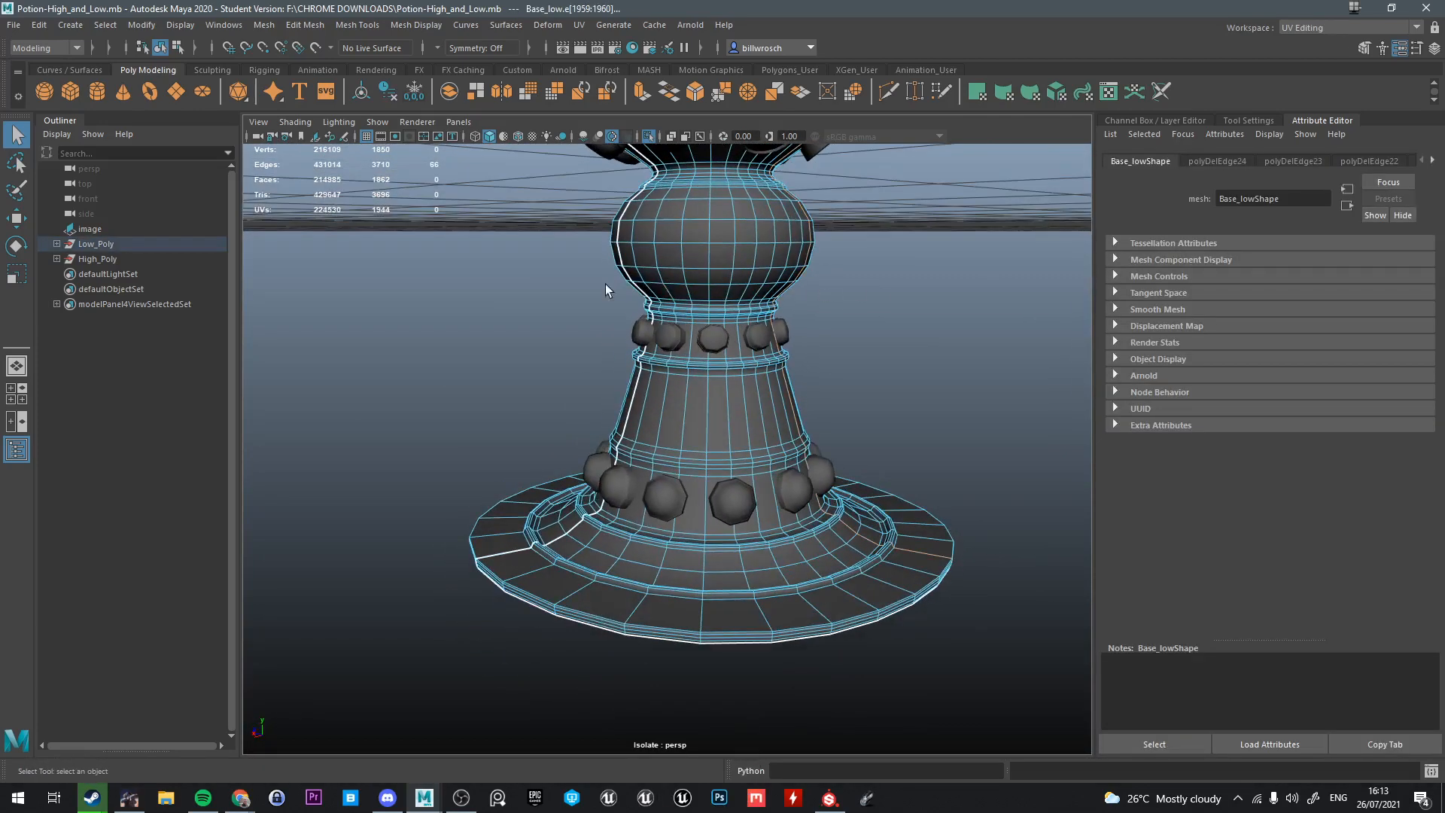
alt+drag(574, 456, 671, 496)
alt+middle_drag(699, 536, 671, 459)
alt+drag(670, 459, 670, 490)
scroll(670, 490, up, 2)
alt+middle_drag(662, 544, 698, 483)
scroll(698, 483, up, 2)
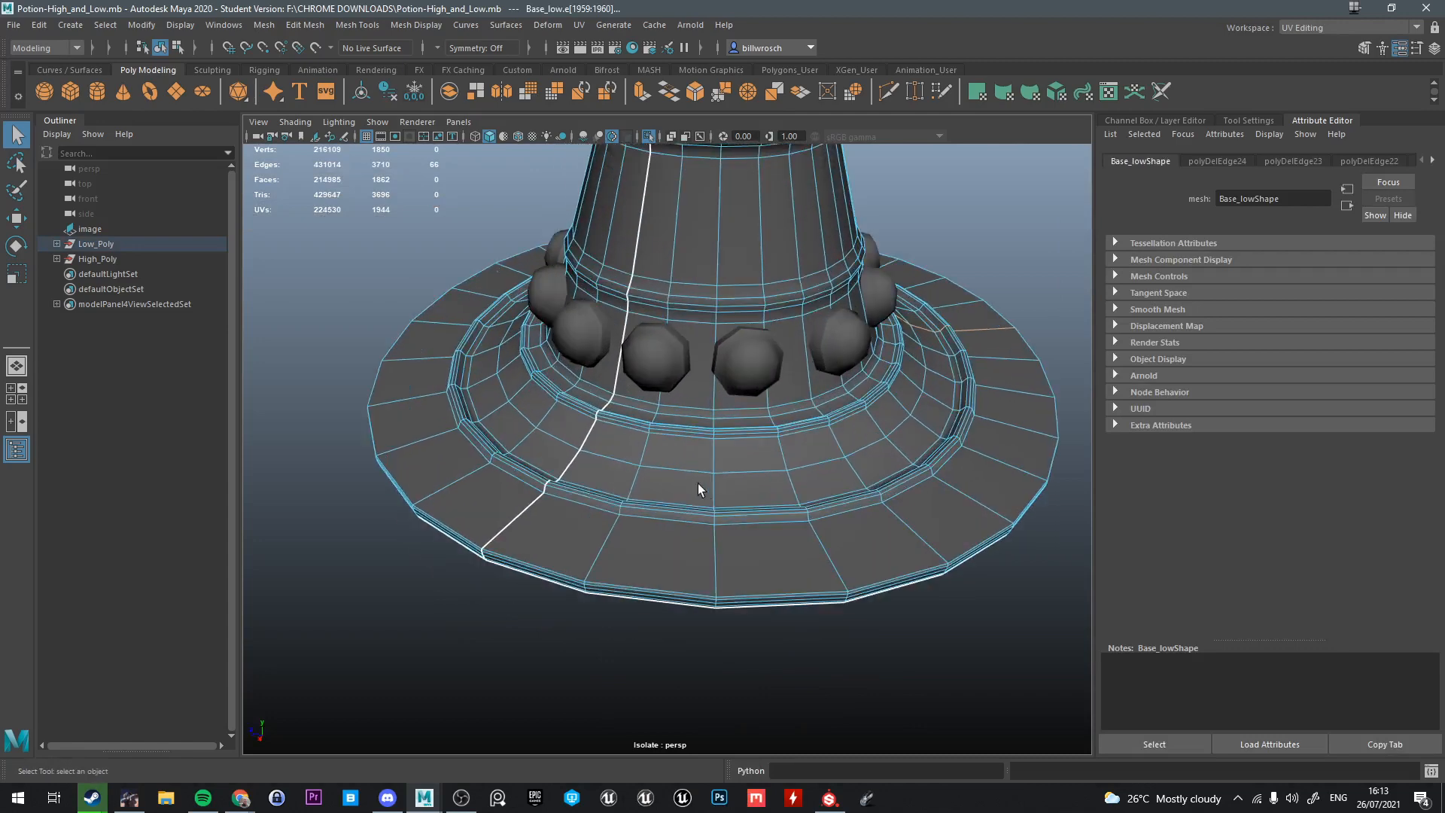
alt+drag(698, 483, 626, 491)
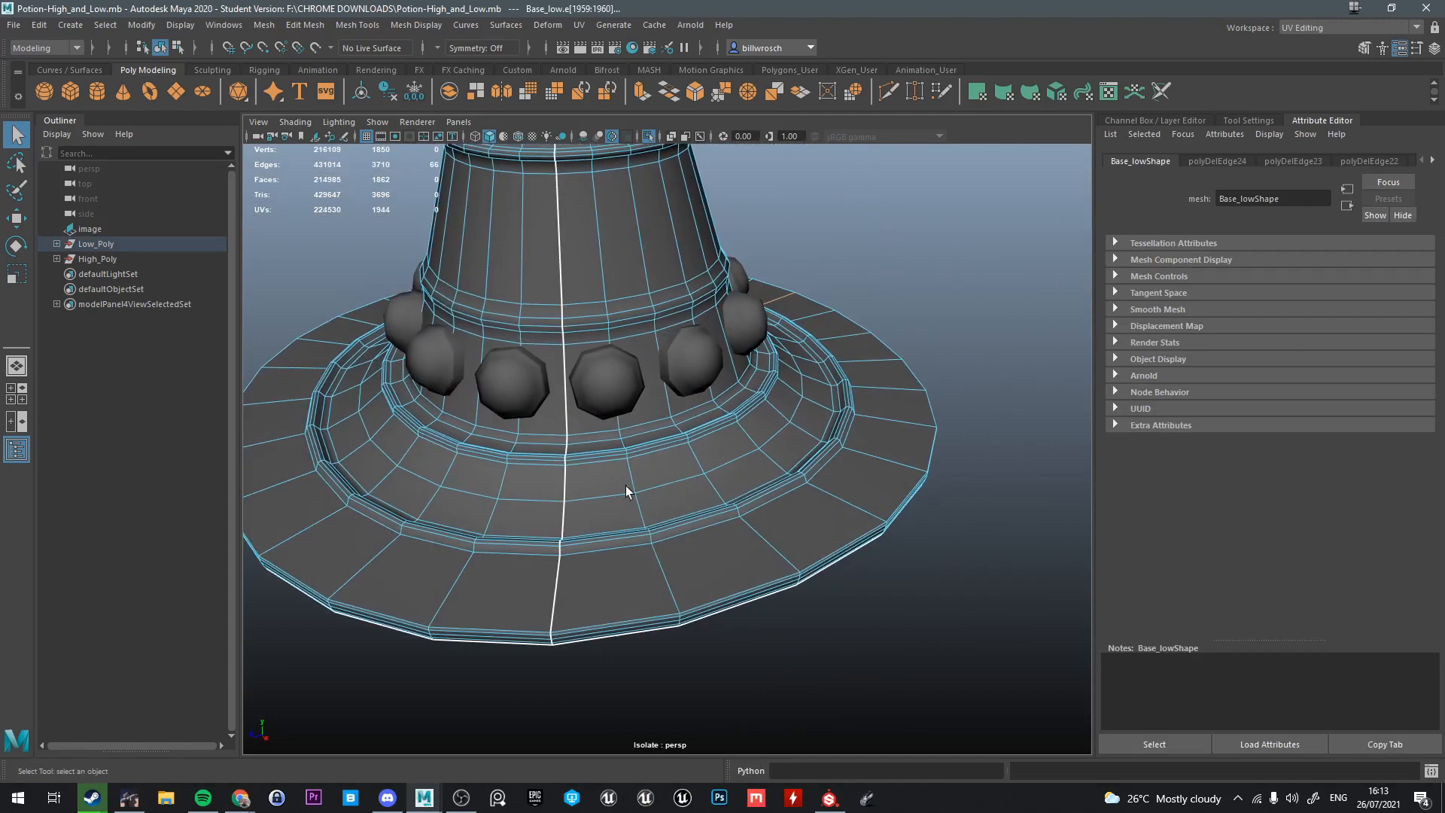
scroll(625, 490, down, 3)
alt+middle_drag(626, 490, 679, 485)
alt+drag(679, 485, 656, 414)
alt+middle_drag(657, 414, 653, 449)
mouse_move(653, 450)
right_down()
mouse_move(649, 411)
mouse_move(652, 423)
right_up()
alt+drag(652, 423, 674, 585)
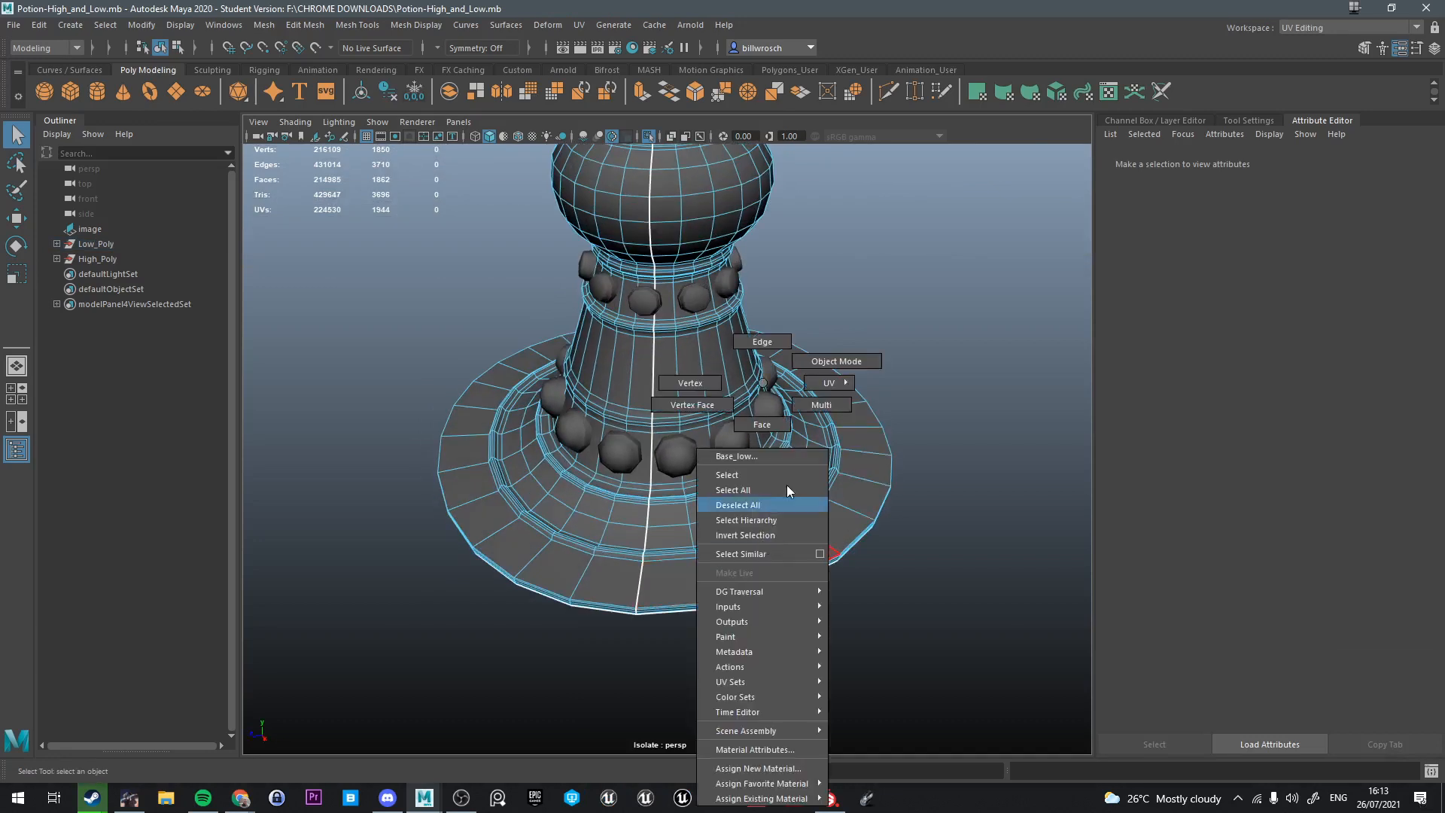
Try to delete a vertical edge loop running down the stem and foot
right_drag(768, 343, 766, 343)
click(714, 574)
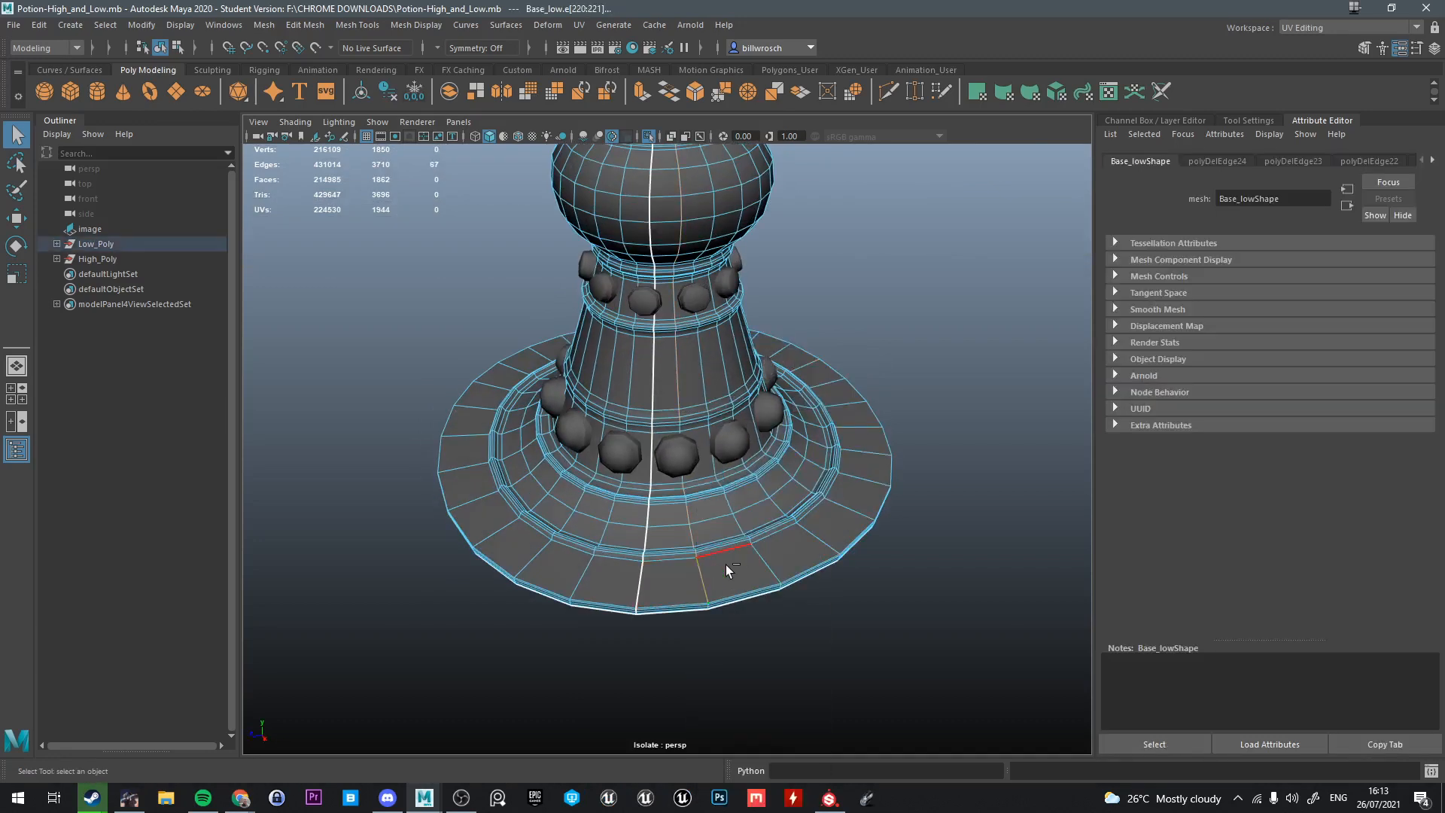
key(Delete)
key(ctrl+z)
Select all faces of the base mesh and isolate it from the gems
alt+drag(724, 585, 667, 541)
right_drag(667, 542, 667, 426)
double_click(679, 568)
key(ctrl+1)
alt+drag(679, 568, 715, 632)
key(ctrl+1)
Delete three redundant edge loops around the rim of the base's top disc
scroll(622, 500, up, 2)
alt+drag(632, 500, 621, 288)
scroll(533, 489, up, 5)
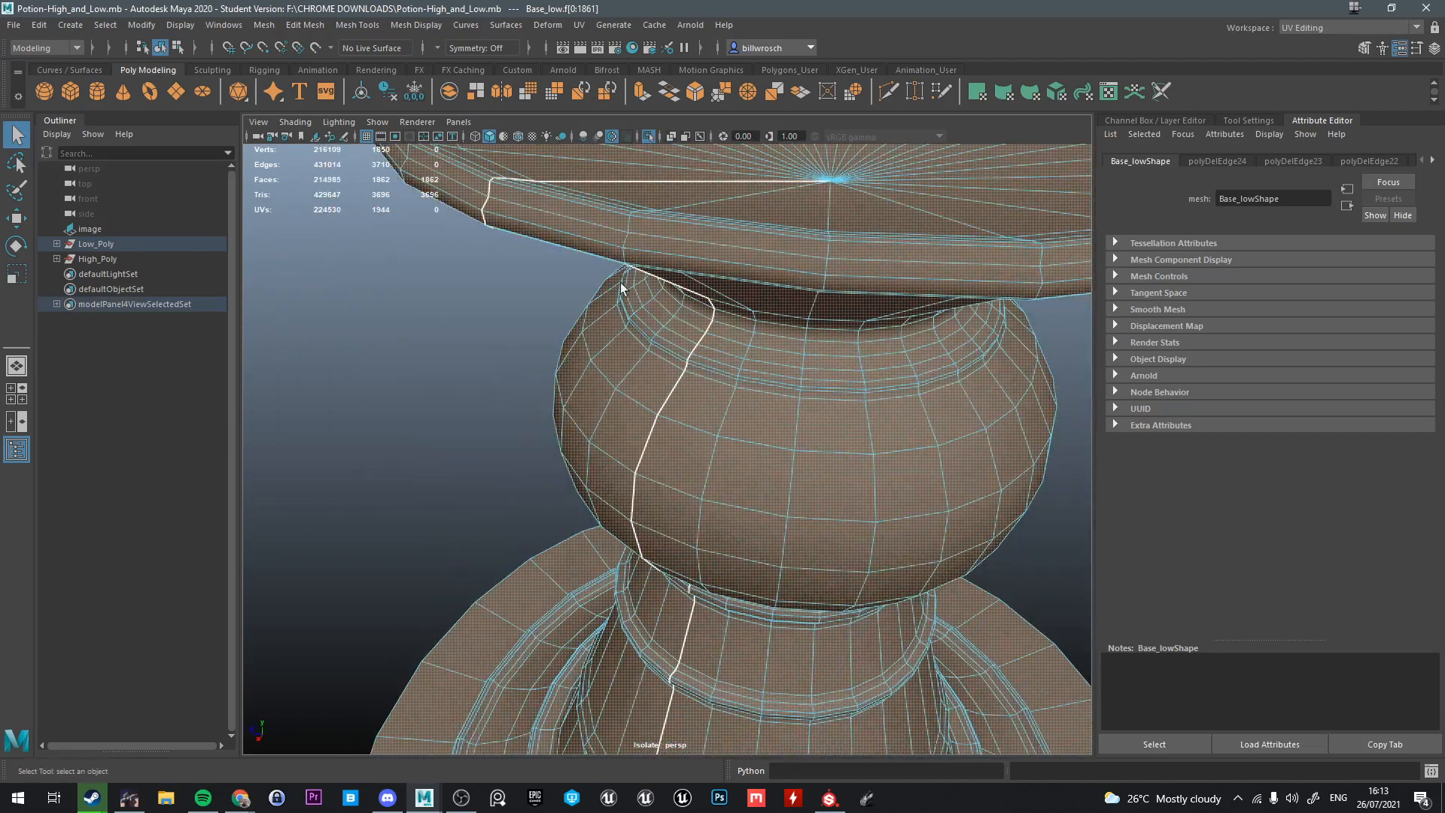
alt+drag(482, 309, 427, 360)
alt+drag(482, 225, 441, 363)
right_drag(393, 339, 404, 294)
alt+drag(362, 395, 421, 391)
scroll(514, 384, up, 3)
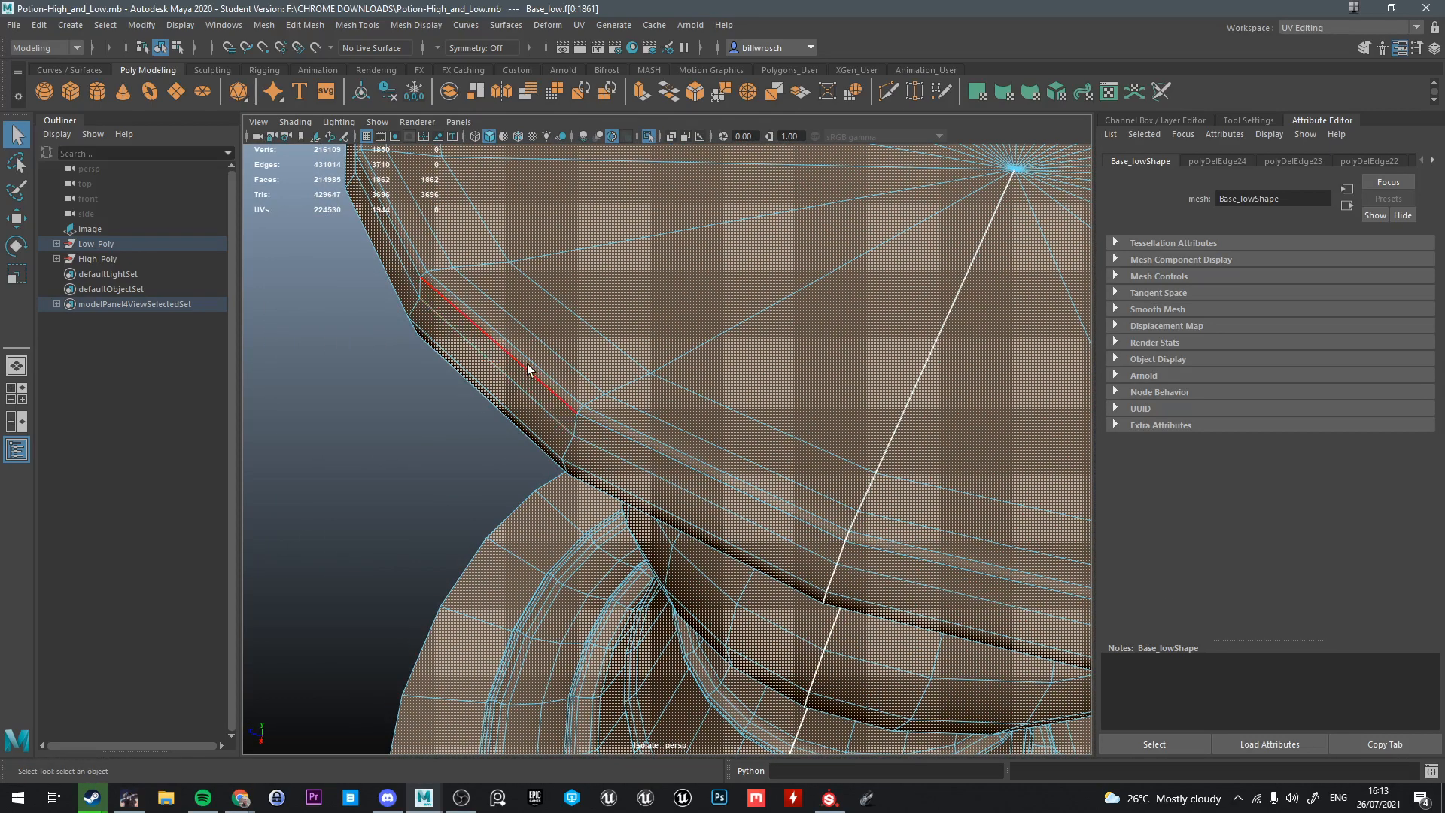
double_click(532, 366)
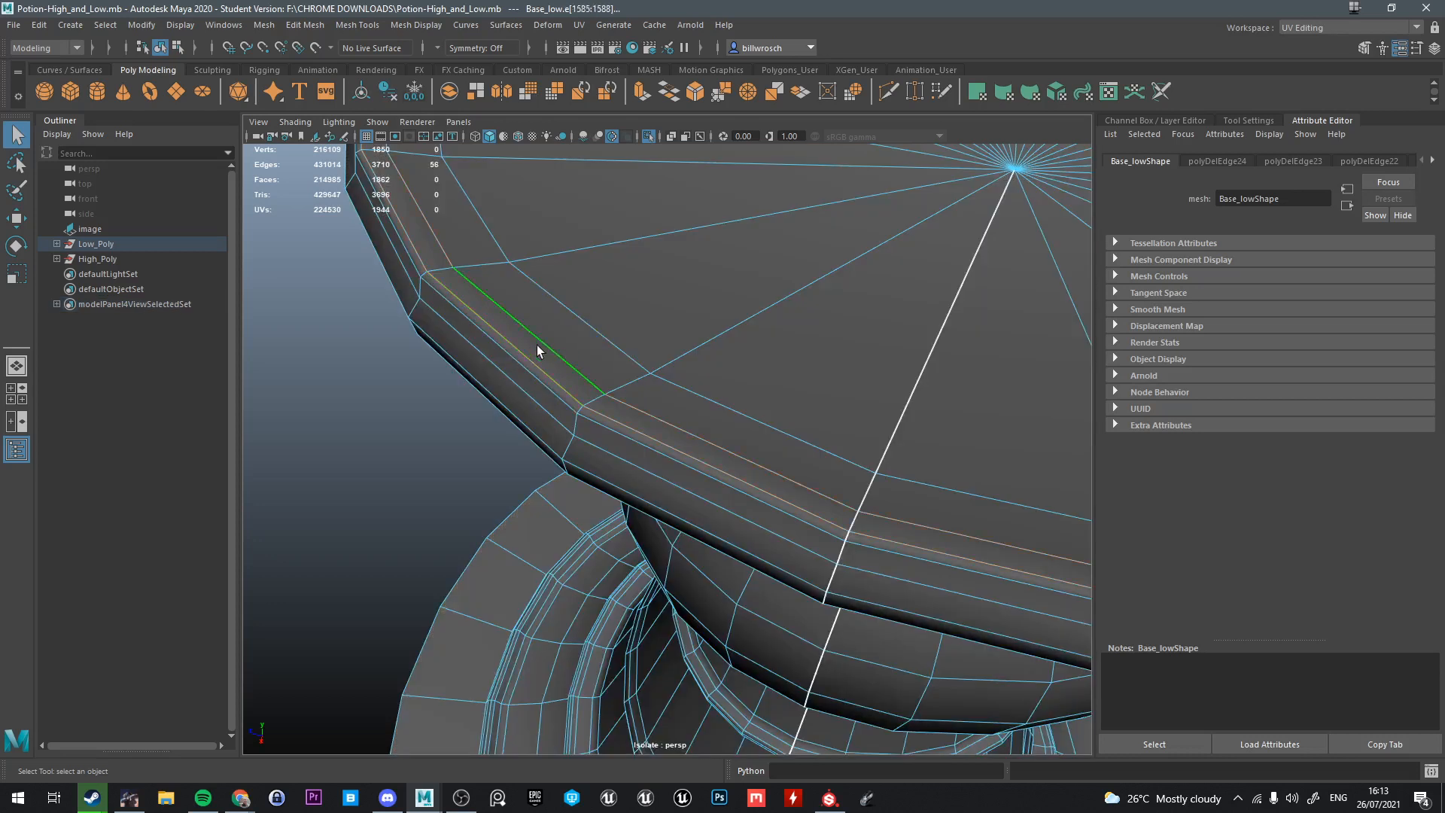
key(ctrl+Delete)
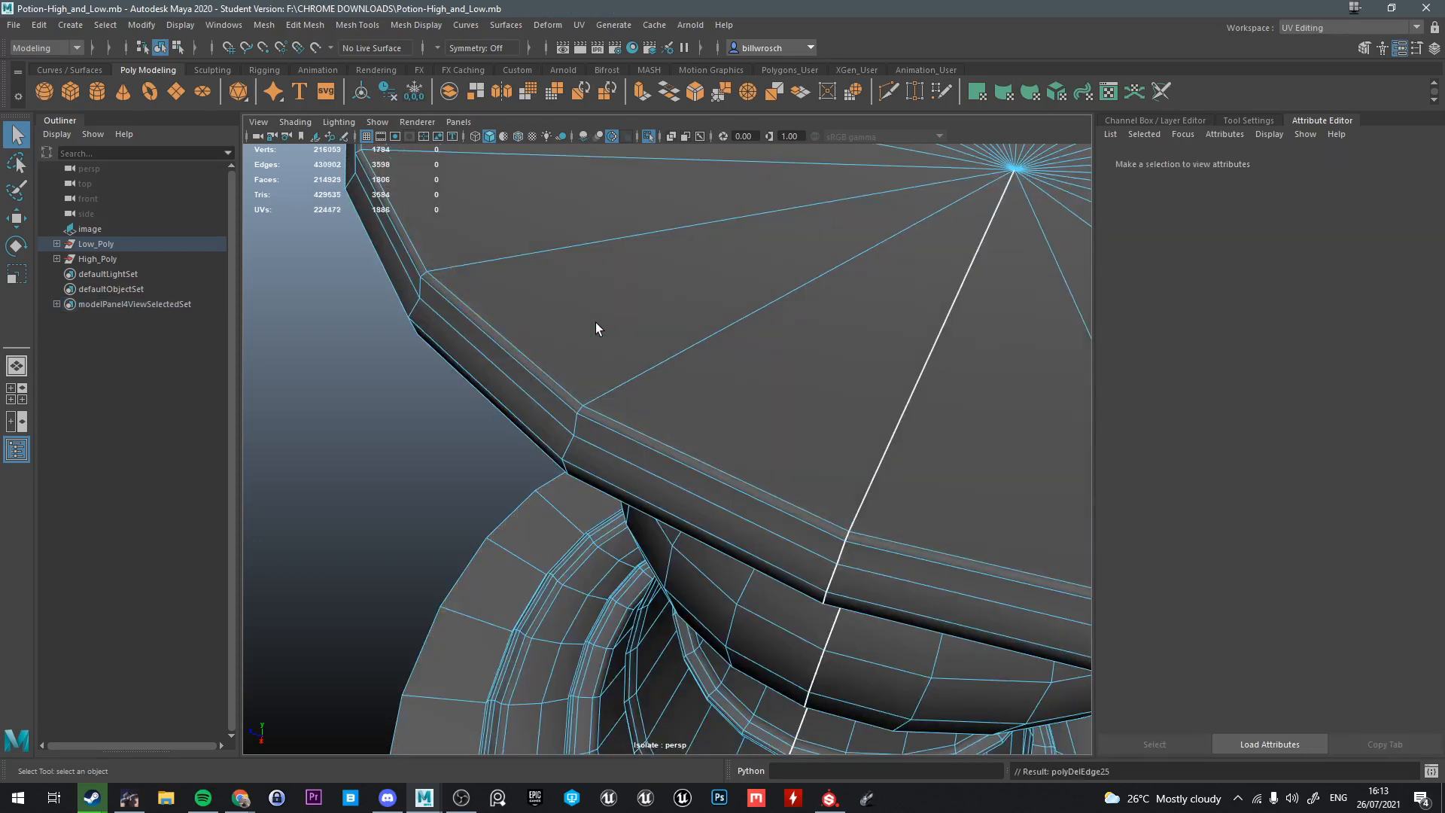
double_click(563, 402)
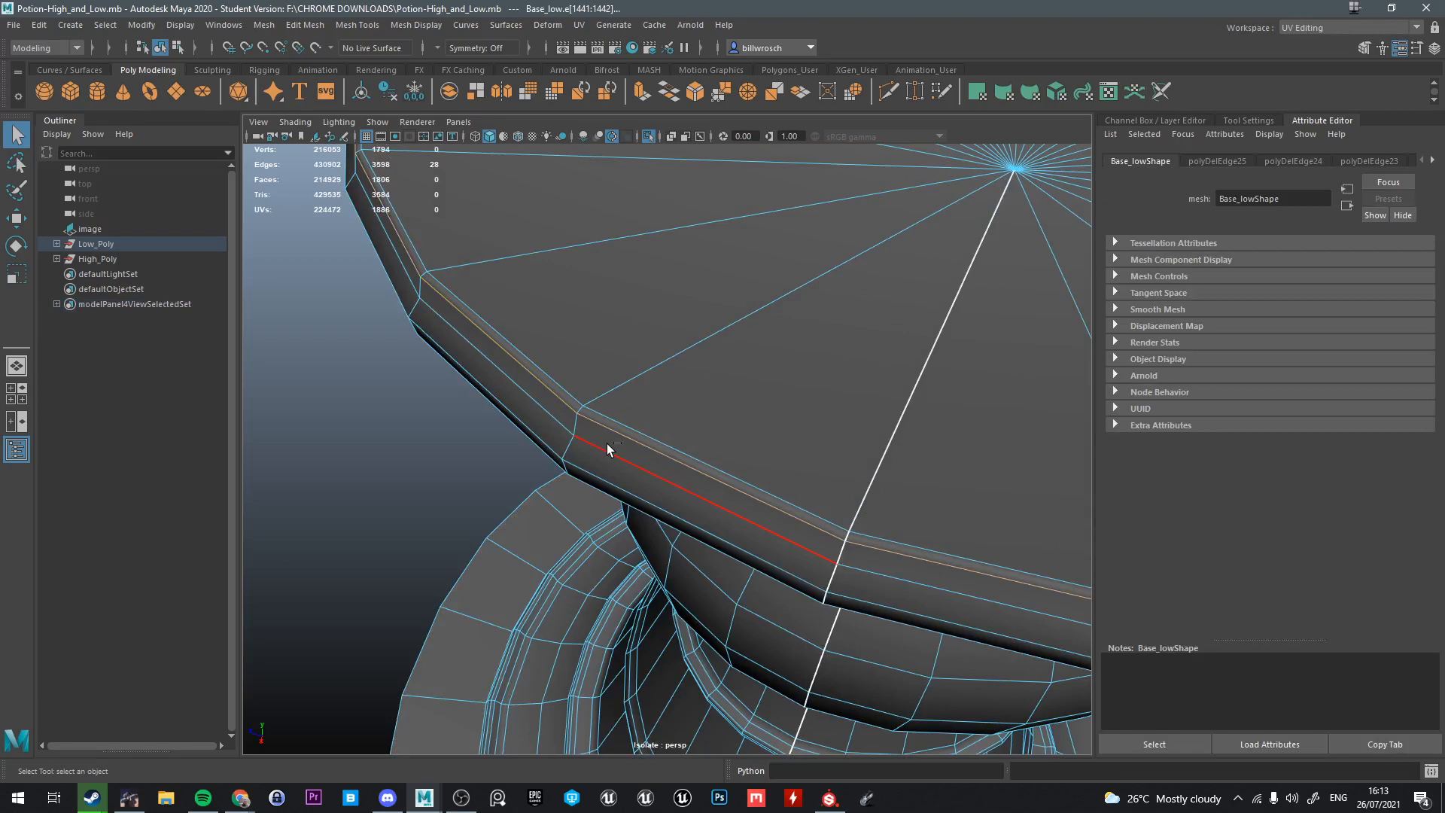
key(ctrl+Delete)
Show the whole bottle again and check the simplified base in context
alt+drag(607, 444, 760, 220)
double_click(708, 295)
key(ctrl+1)
scroll(708, 295, down, 5)
scroll(761, 220, down, 3)
alt+drag(768, 306, 743, 372)
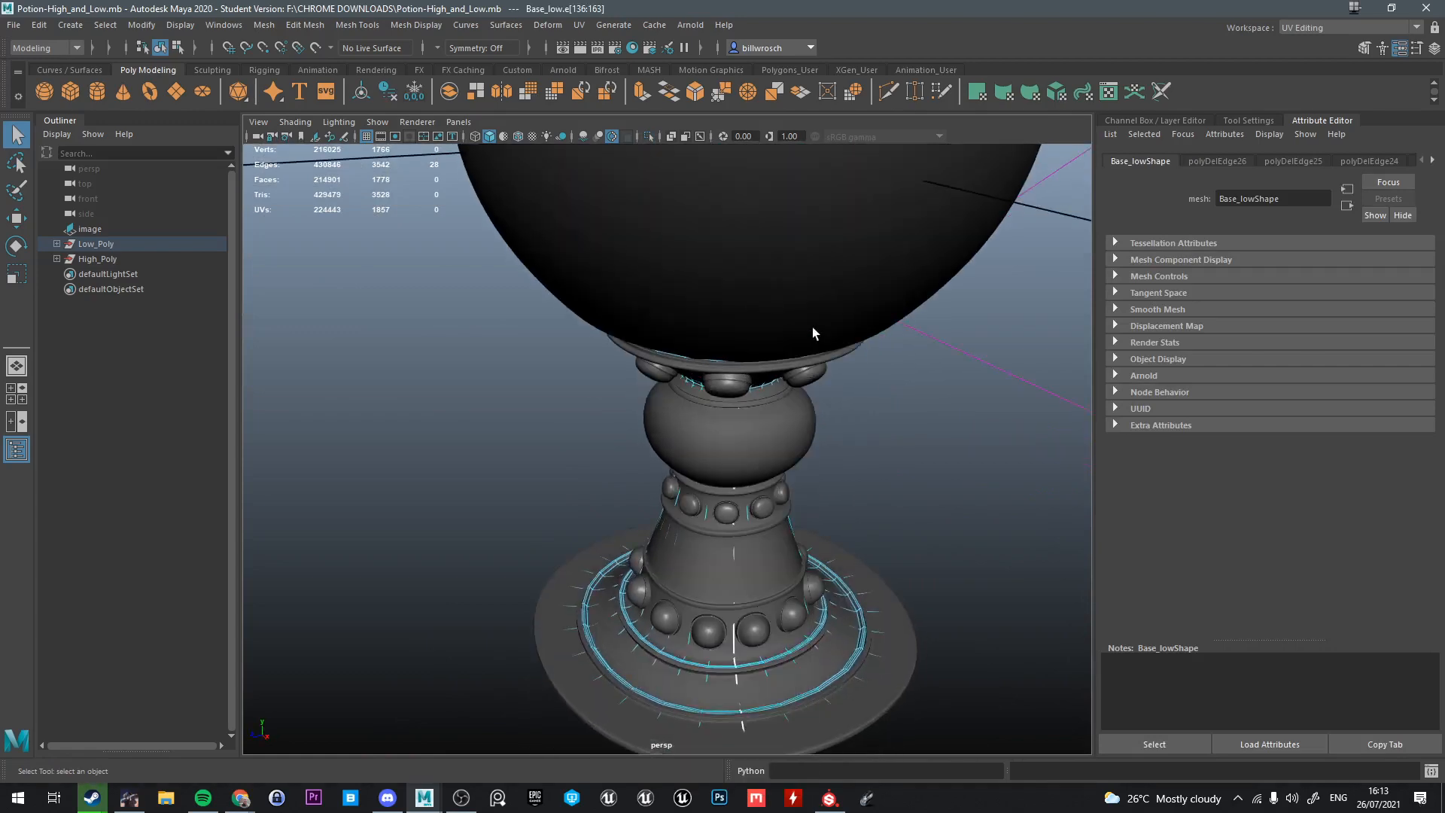
Return to object mode, isolate the base without its gems and select it
key(F8)
key(ctrl+1)
alt+drag(800, 471, 803, 438)
alt+middle_drag(911, 566, 887, 391)
click(887, 391)
scroll(756, 482, up, 2)
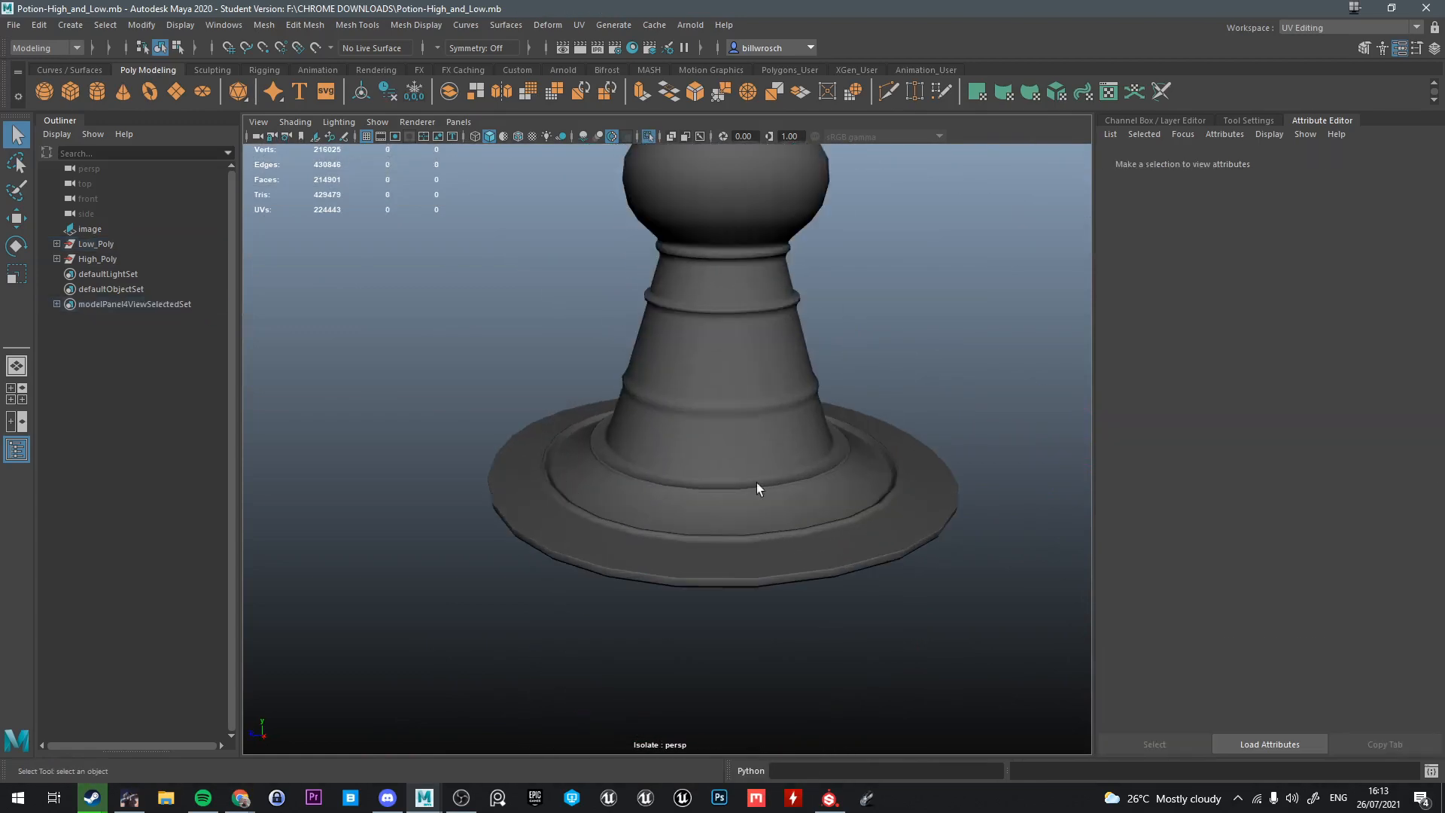
click(757, 486)
alt+drag(742, 580, 698, 516)
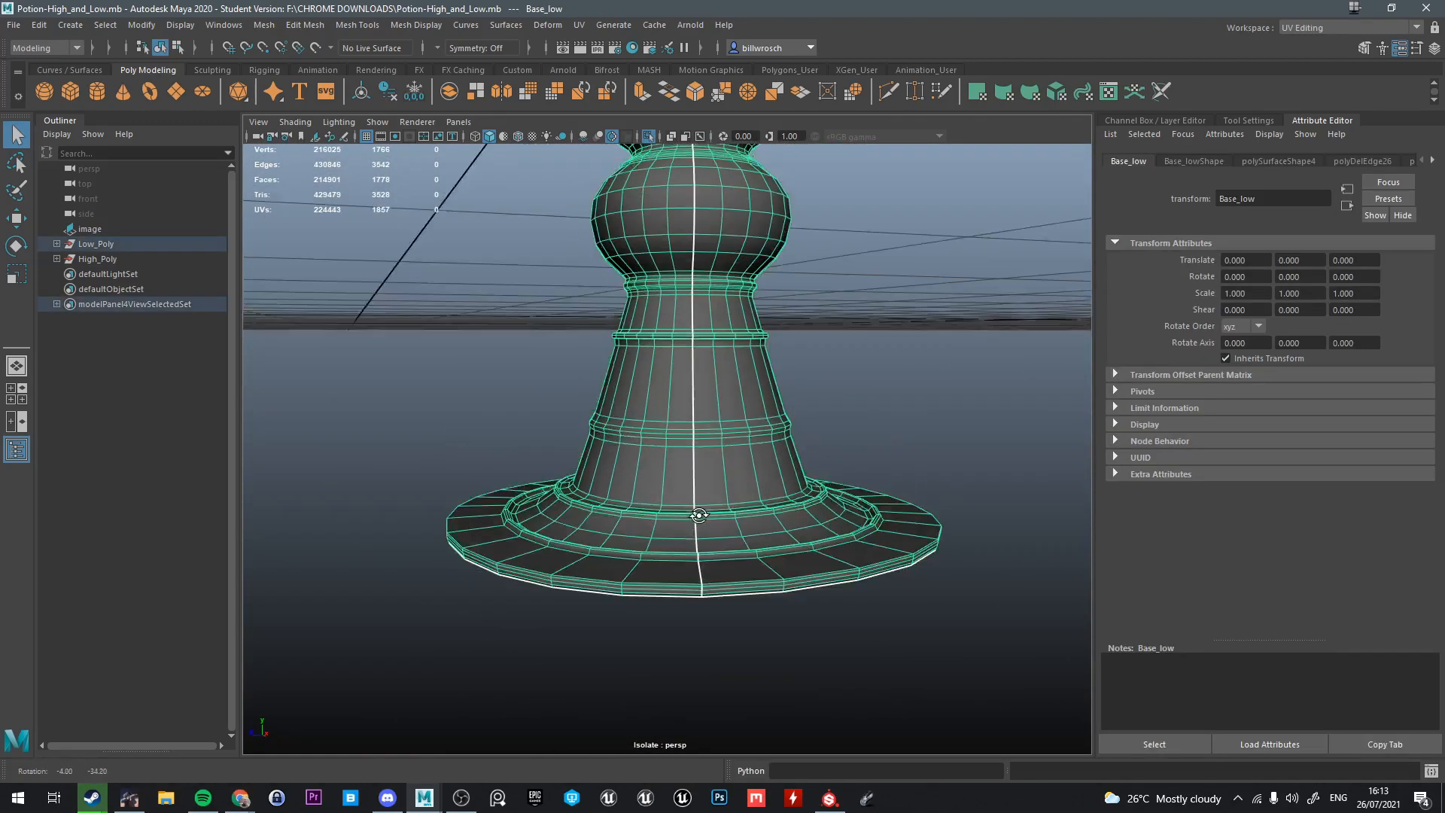
Select two vertical edge loops on the base and examine their spacing from the top disc down to the foot
scroll(698, 516, down, 2)
alt+middle_drag(697, 436, 697, 491)
right_drag(684, 359, 682, 294)
double_click(693, 243)
alt+drag(694, 253, 747, 258)
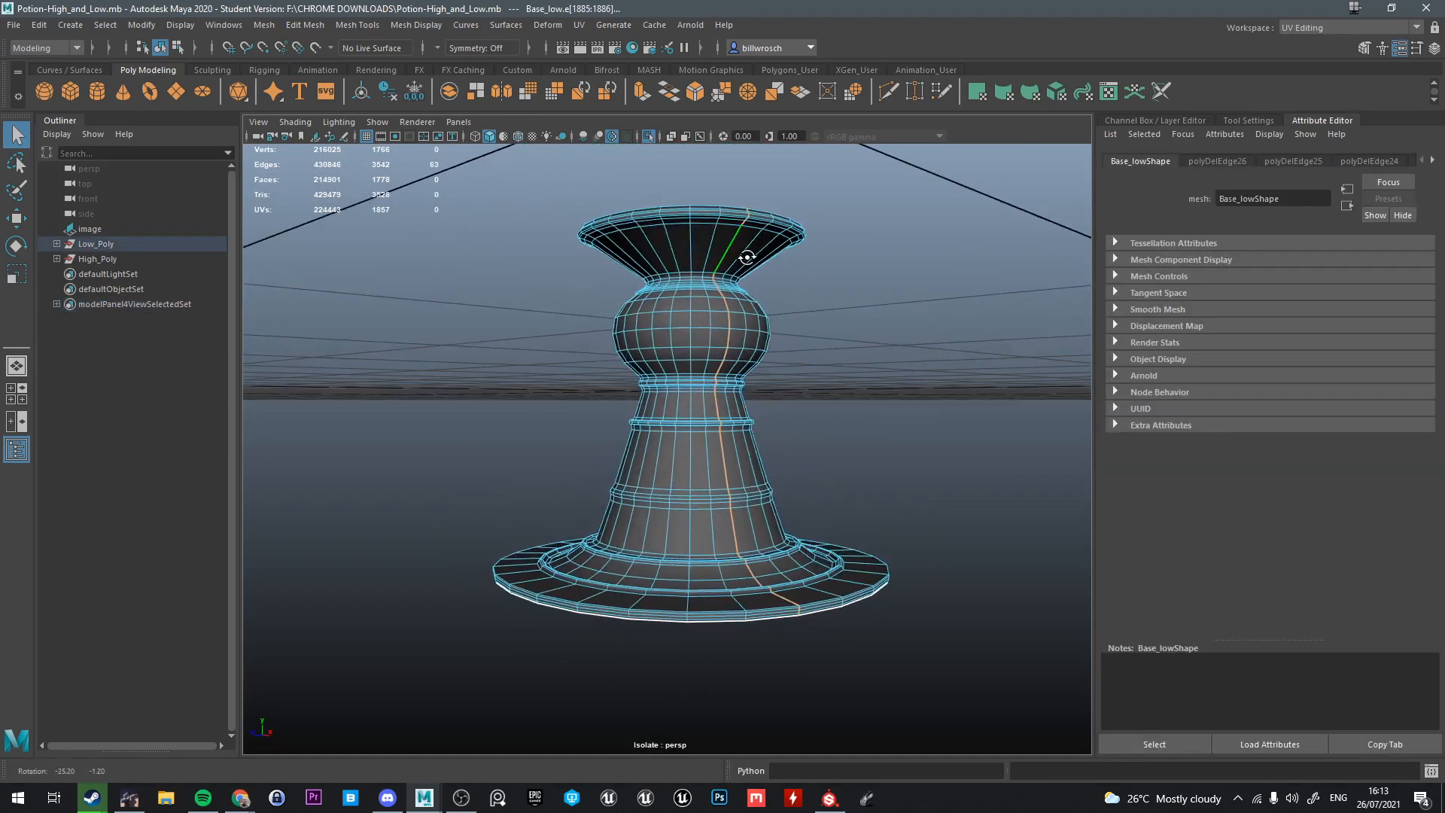
alt+drag(684, 332, 705, 559)
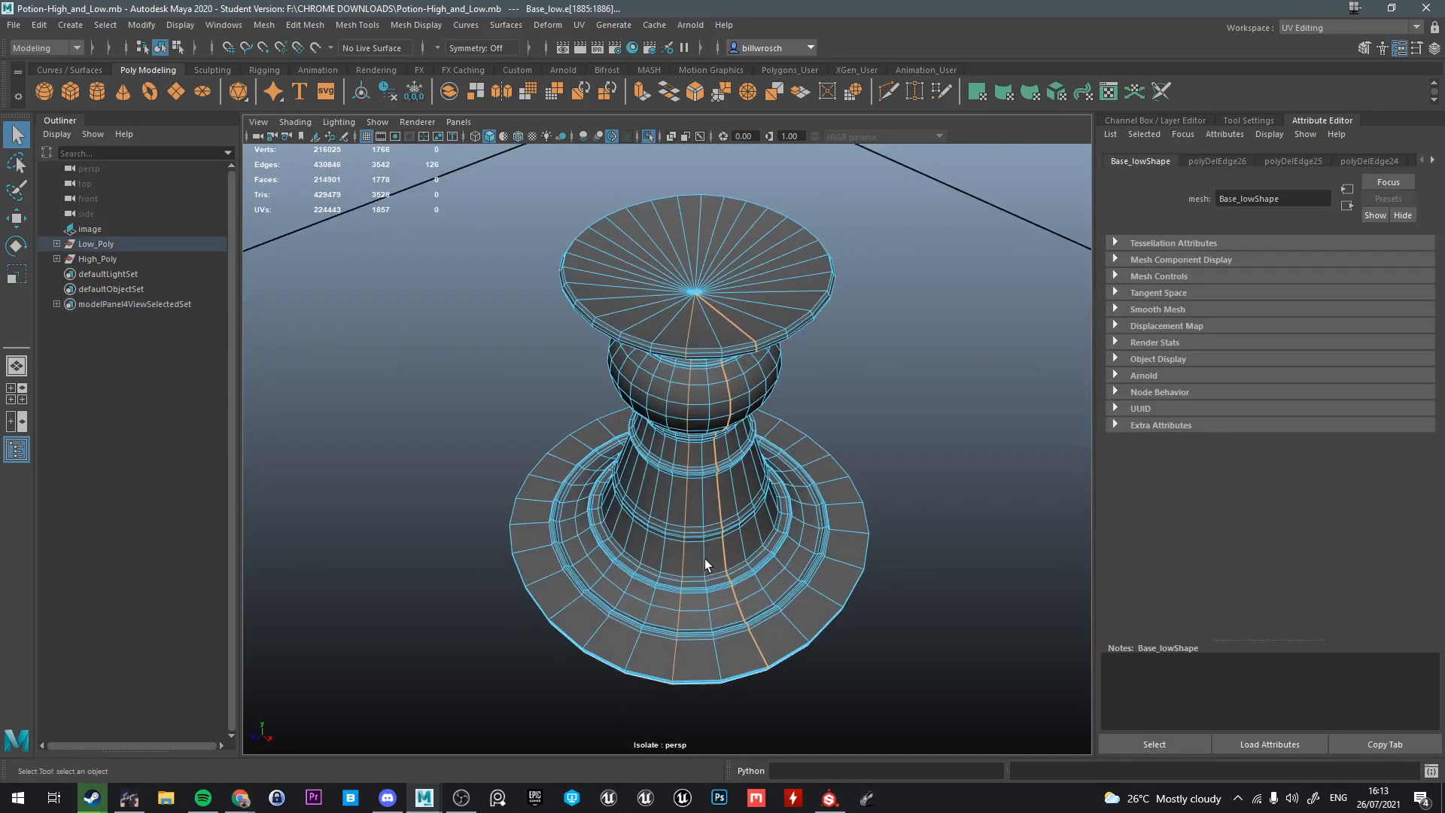
alt+middle_drag(739, 606, 689, 470)
scroll(603, 518, up, 3)
alt+middle_drag(603, 518, 643, 476)
scroll(643, 476, up, 2)
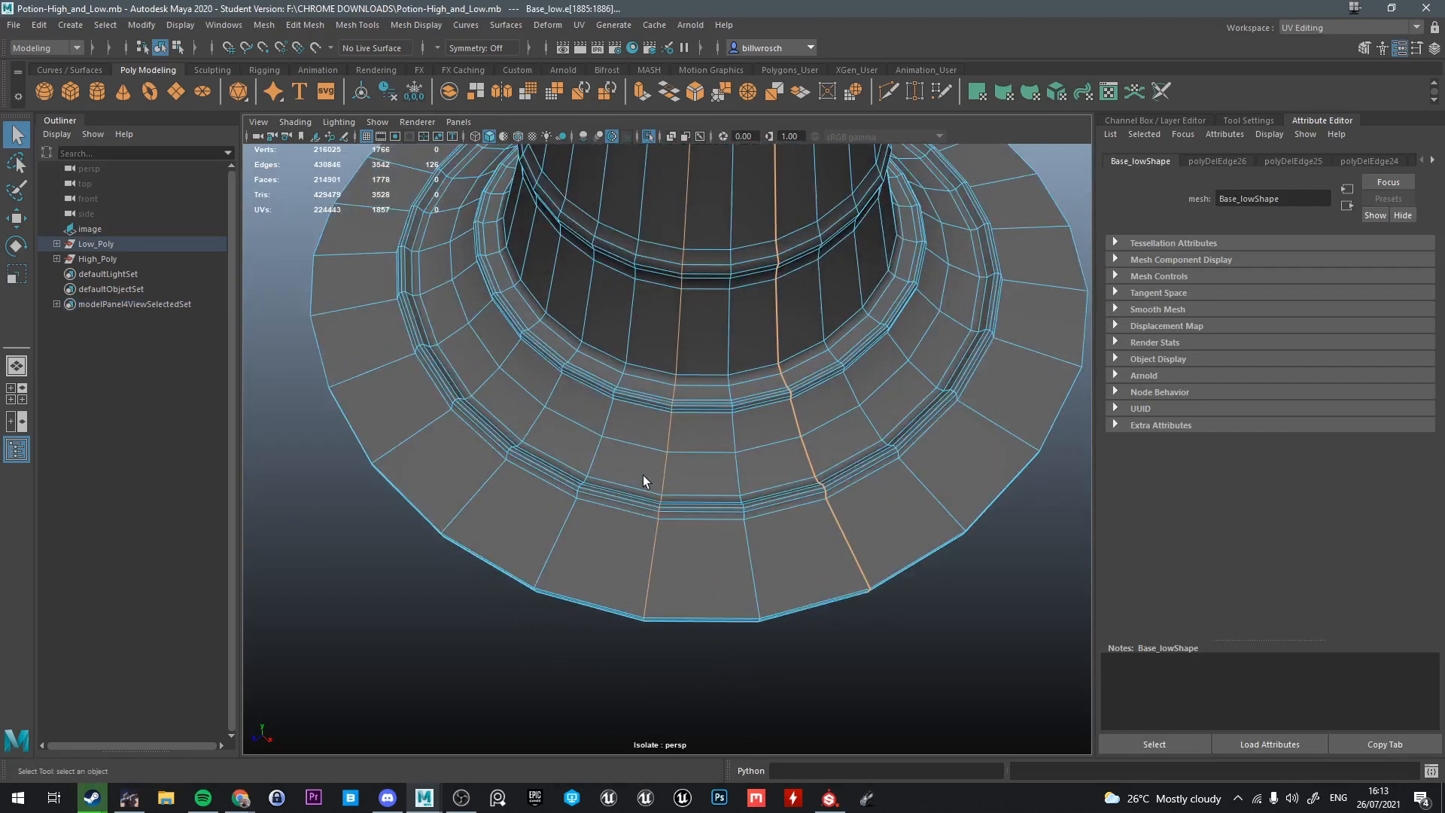
alt+drag(643, 476, 654, 440)
alt+middle_drag(655, 440, 673, 386)
alt+drag(715, 409, 704, 400)
scroll(705, 456, up, 3)
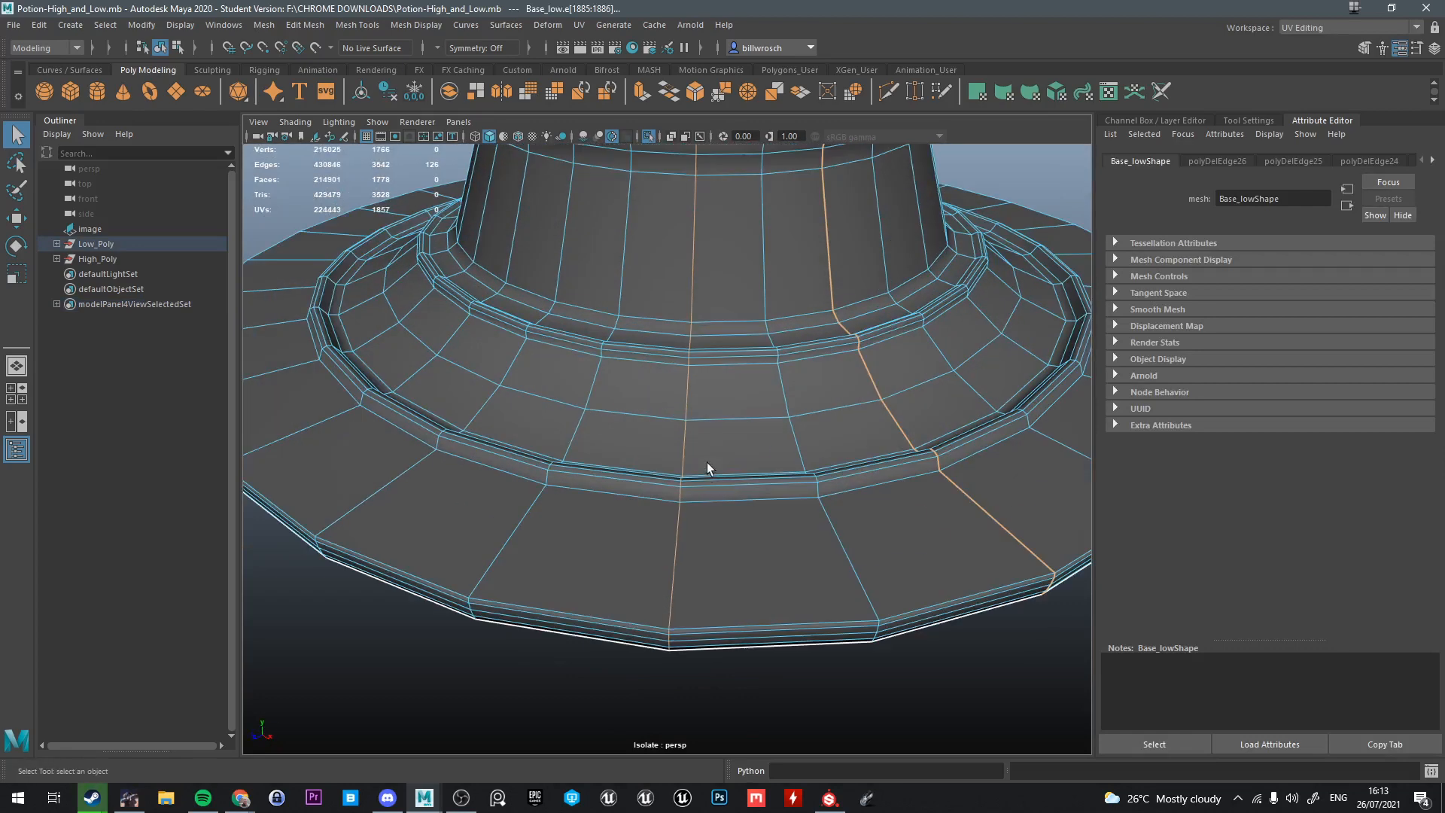
Try selecting spaced edge rings across the base's foot, and return to object mode
click(715, 420)
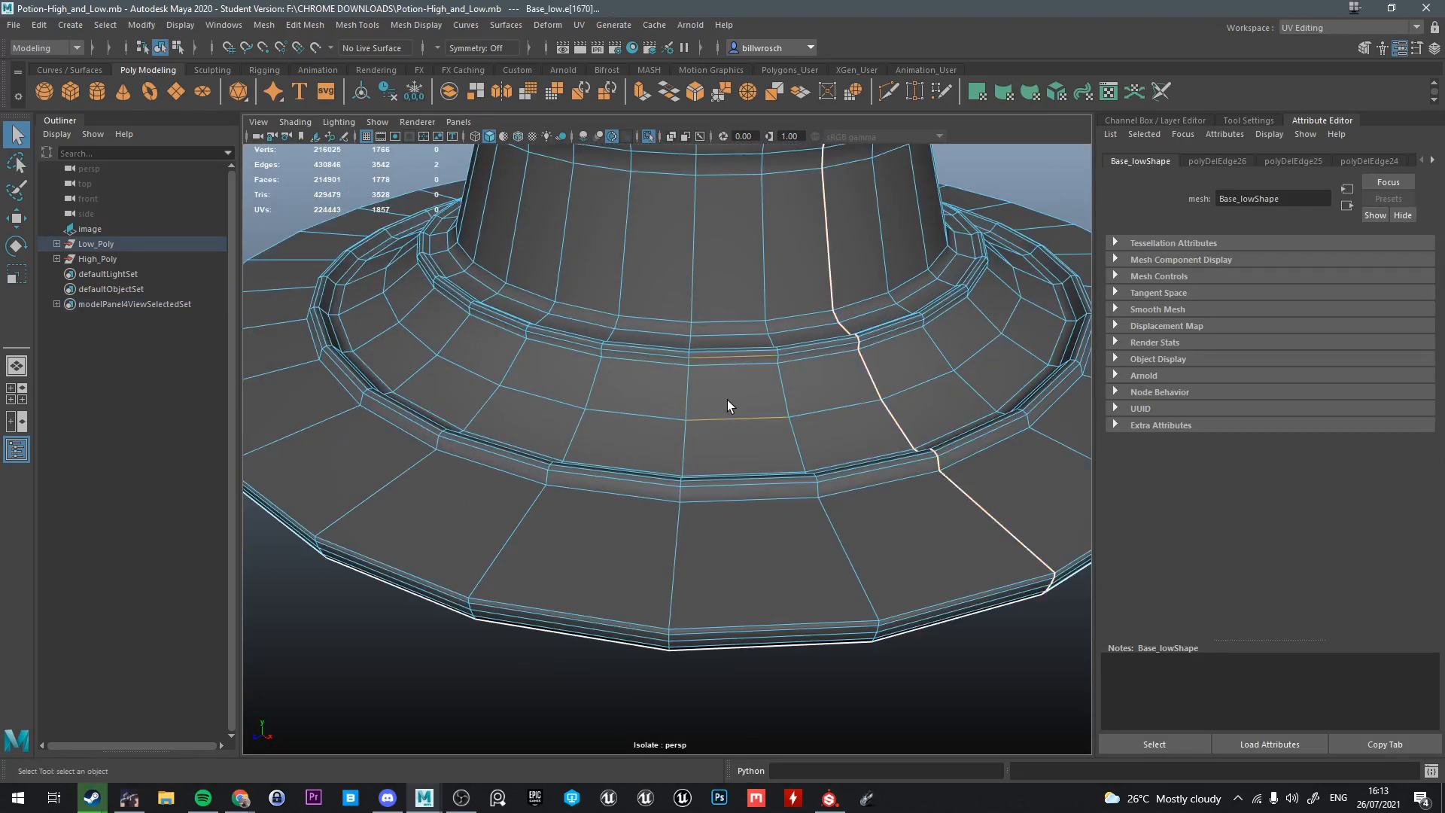
shift+double_click(725, 368)
scroll(749, 404, down, 6)
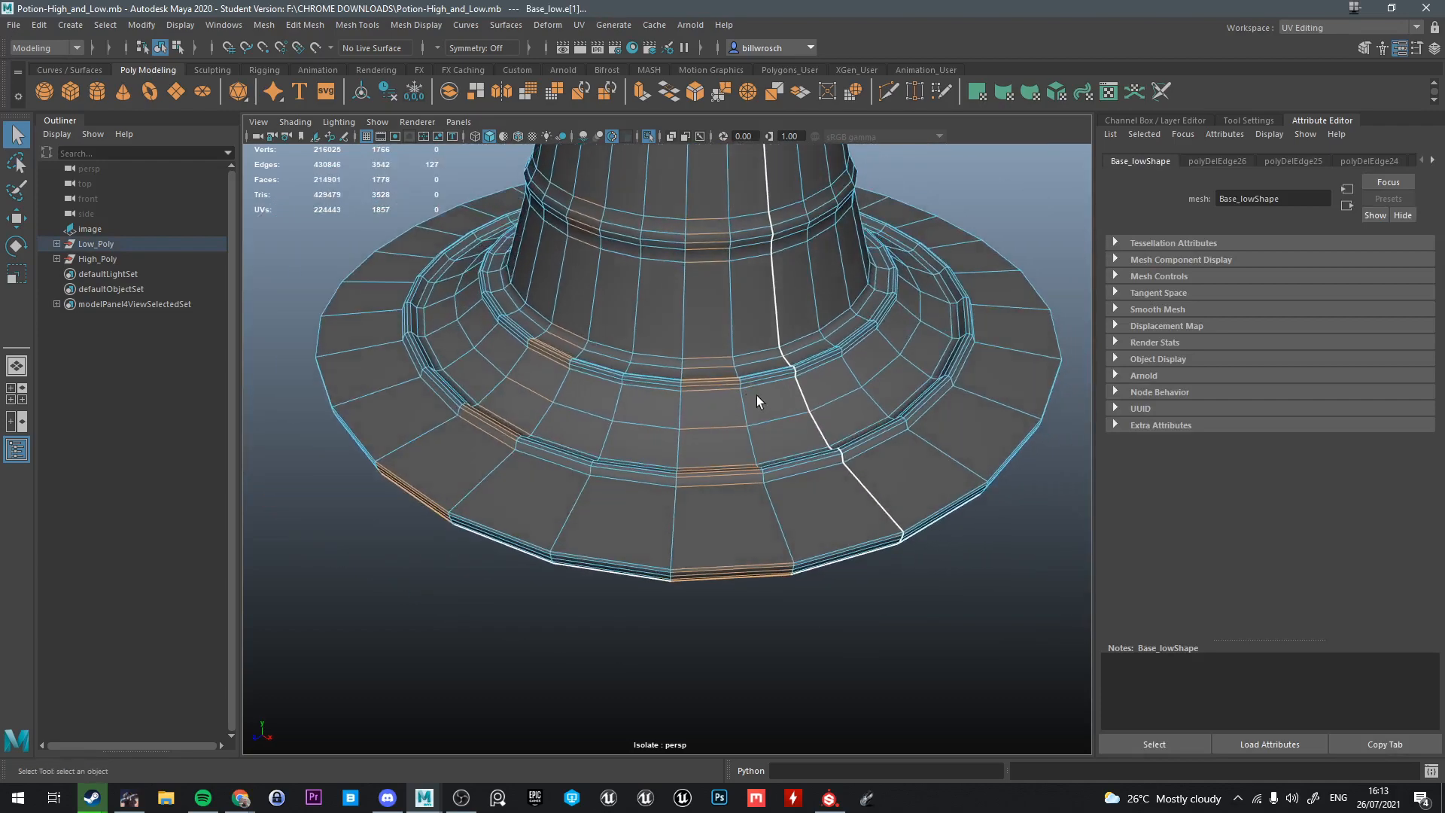
alt+drag(738, 531, 598, 475)
click(846, 416)
alt+drag(846, 415, 701, 444)
shift+double_click(693, 577)
scroll(696, 459, down, 4)
right_drag(682, 383, 783, 349)
click(836, 328)
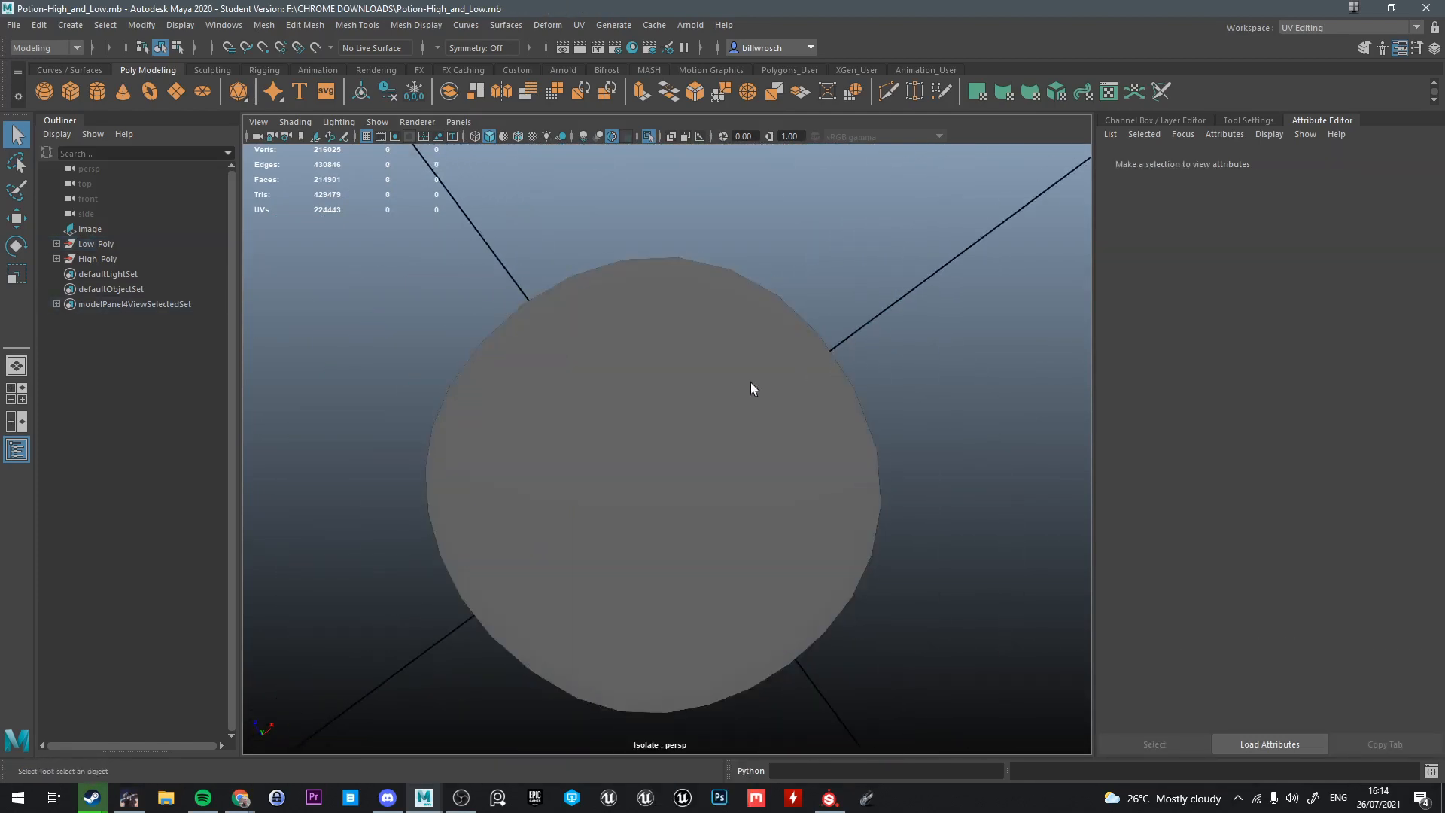
Select both inner rings of faces on the base's underside and merge them to the center
click(677, 397)
right_drag(673, 373, 673, 415)
click(616, 336)
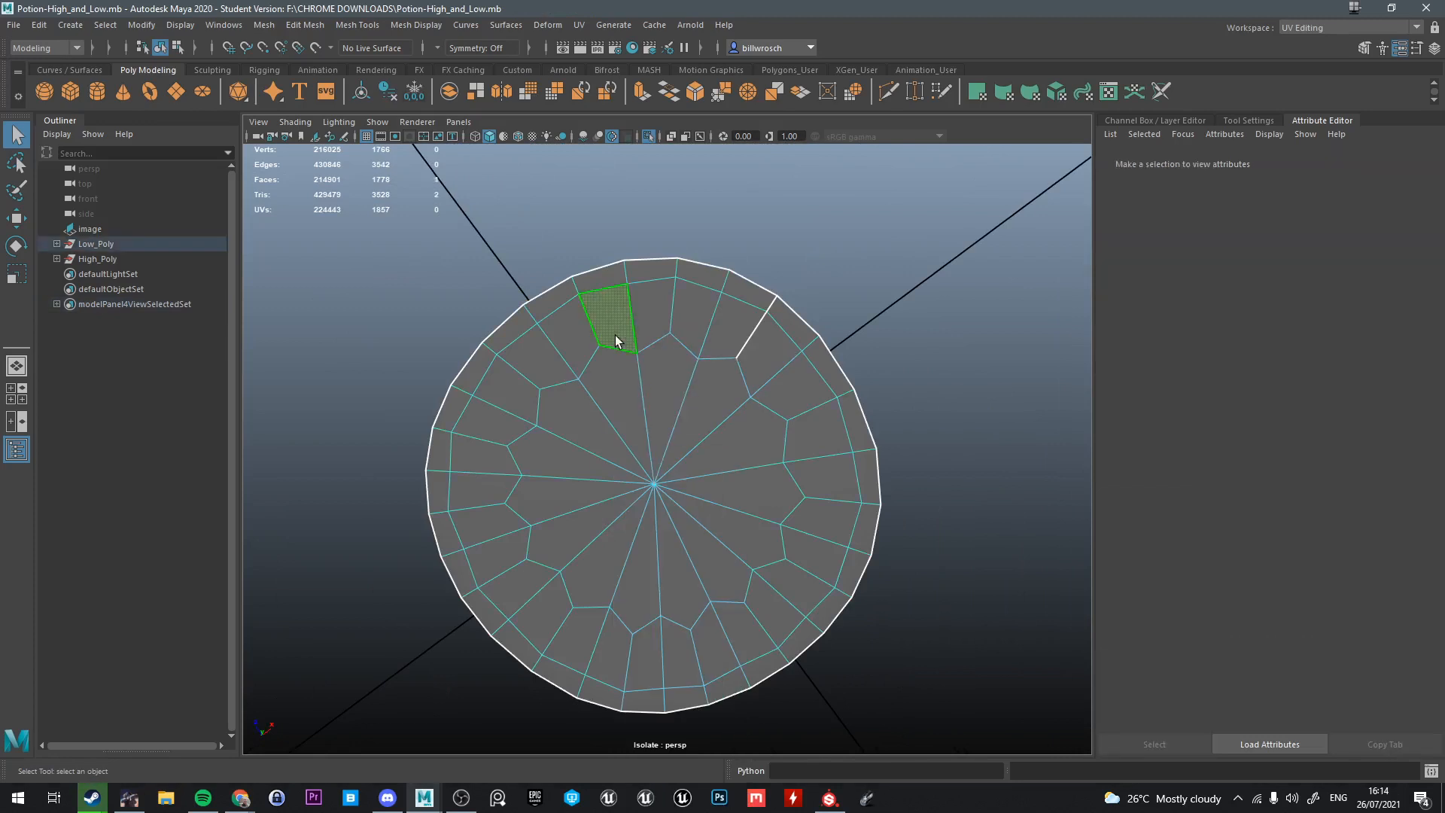
shift+double_click(566, 345)
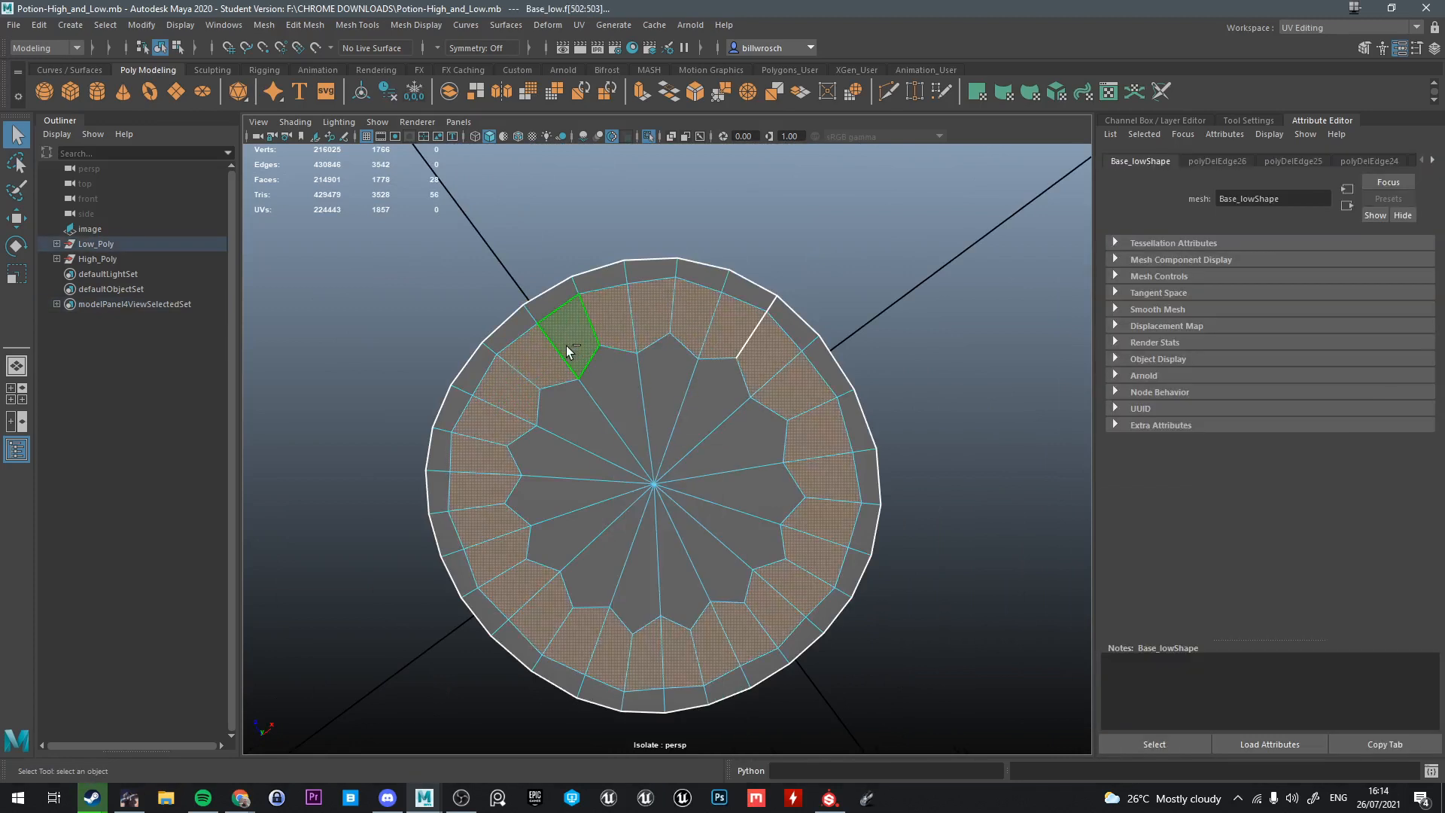
shift+double_click(638, 534)
shift+right_drag(682, 443, 684, 455)
shift+right_drag(691, 376, 691, 378)
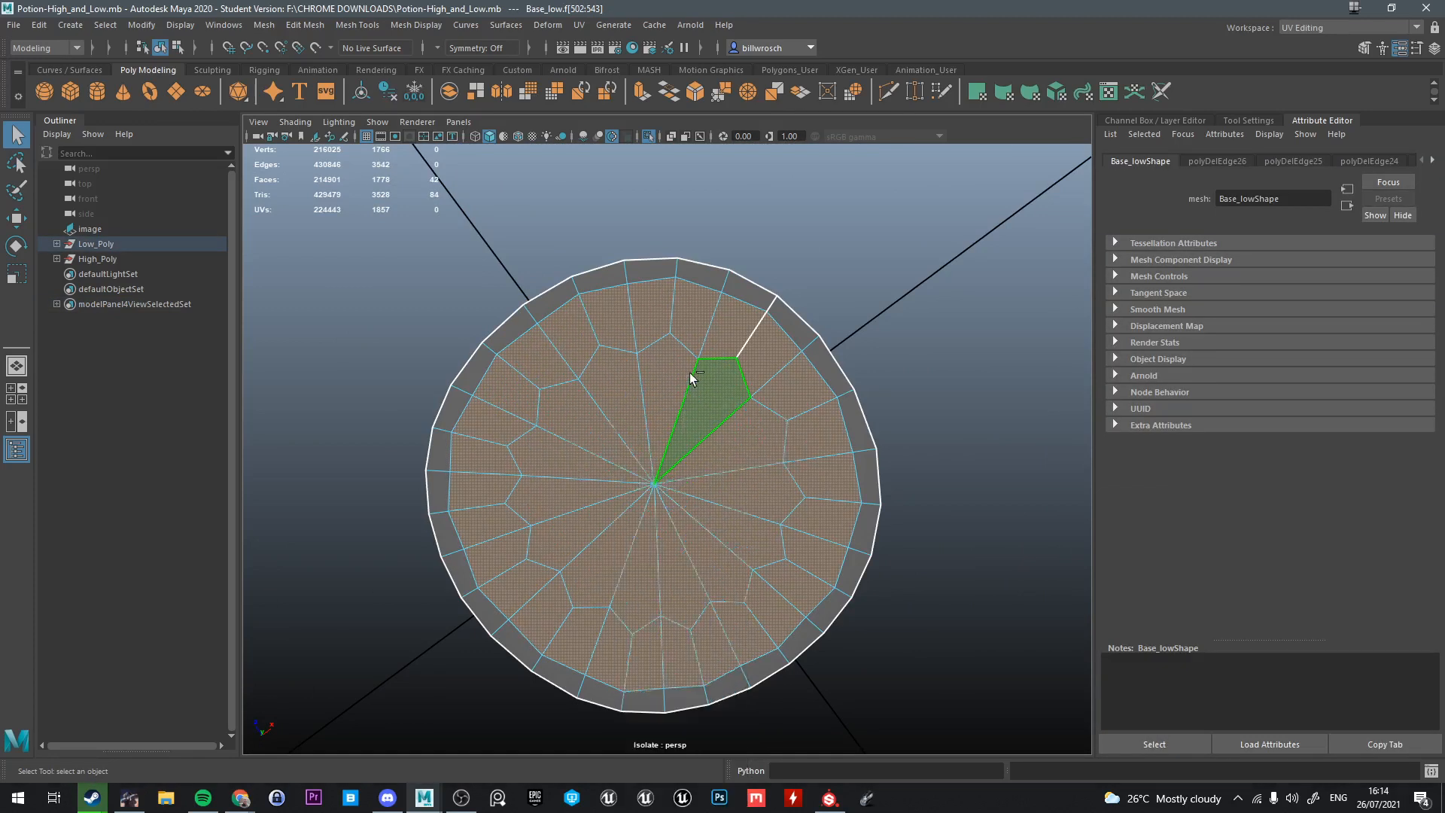
right_drag(667, 428, 667, 430)
alt+drag(681, 388, 643, 452)
right_drag(642, 442, 714, 361)
Try selecting an edge ring that runs up the foot and stem between two vertical loops
alt+drag(707, 464, 659, 585)
right_drag(655, 539, 665, 348)
alt+drag(665, 352, 646, 544)
click(651, 516)
shift+double_click(644, 535)
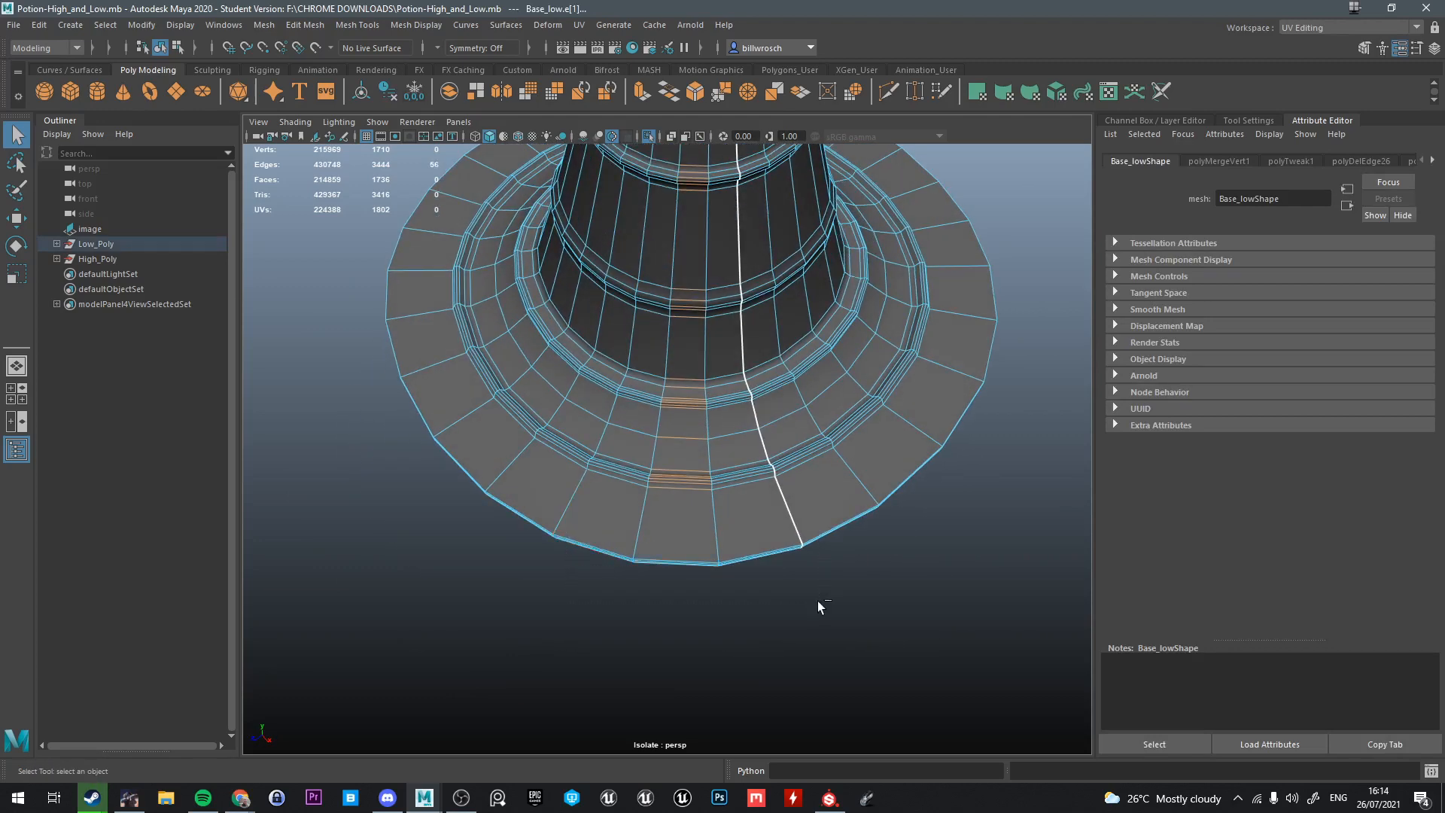
alt+drag(818, 600, 670, 431)
right_drag(671, 393, 756, 345)
alt+drag(757, 345, 766, 432)
key(ctrl+z)
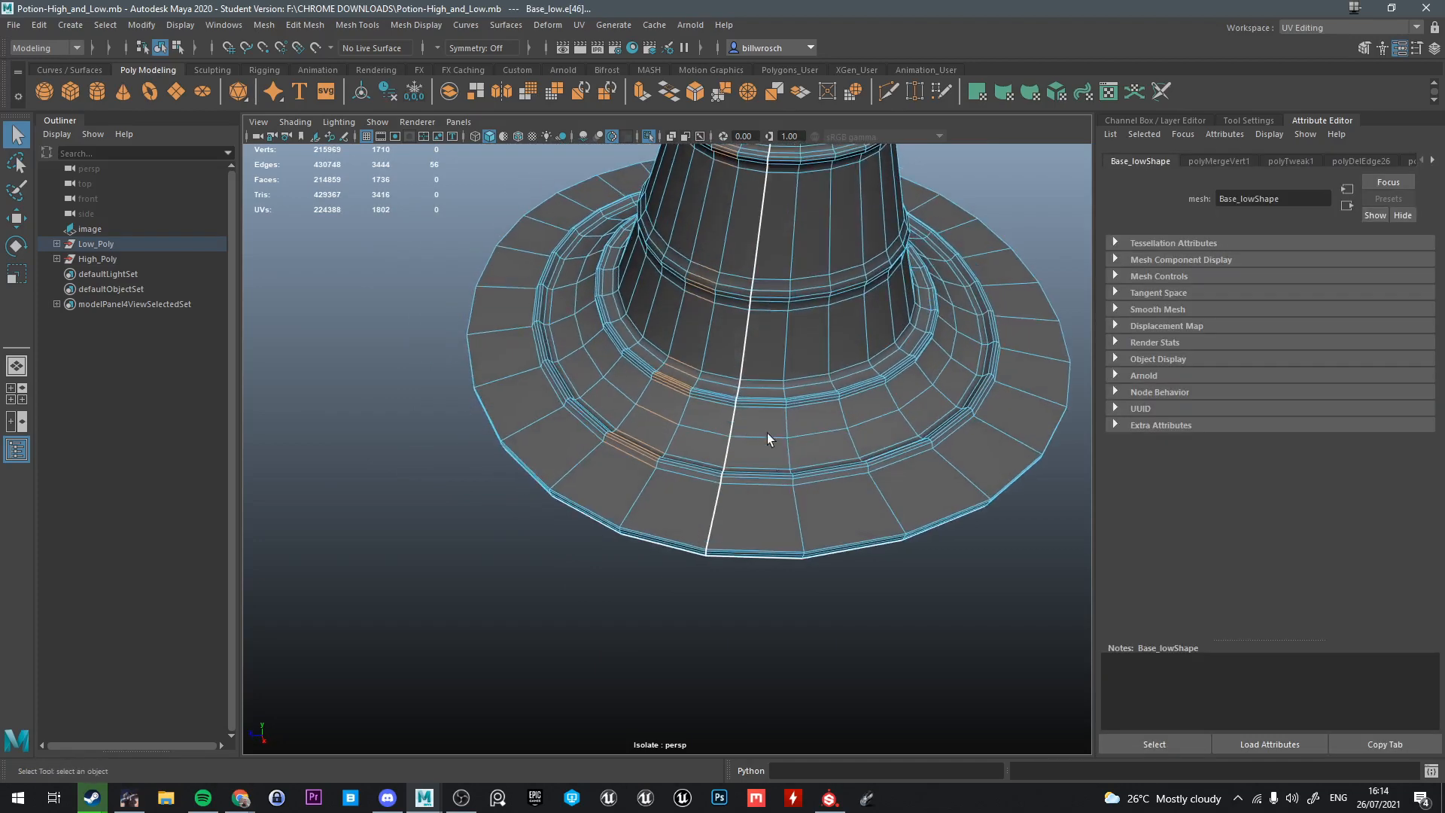
Select every other edge ring running up the foot and stem of the base, undoing one stray loop selection
scroll(766, 432, up, 2)
alt+middle_drag(760, 478, 671, 463)
click(662, 473)
shift+double_click(663, 462)
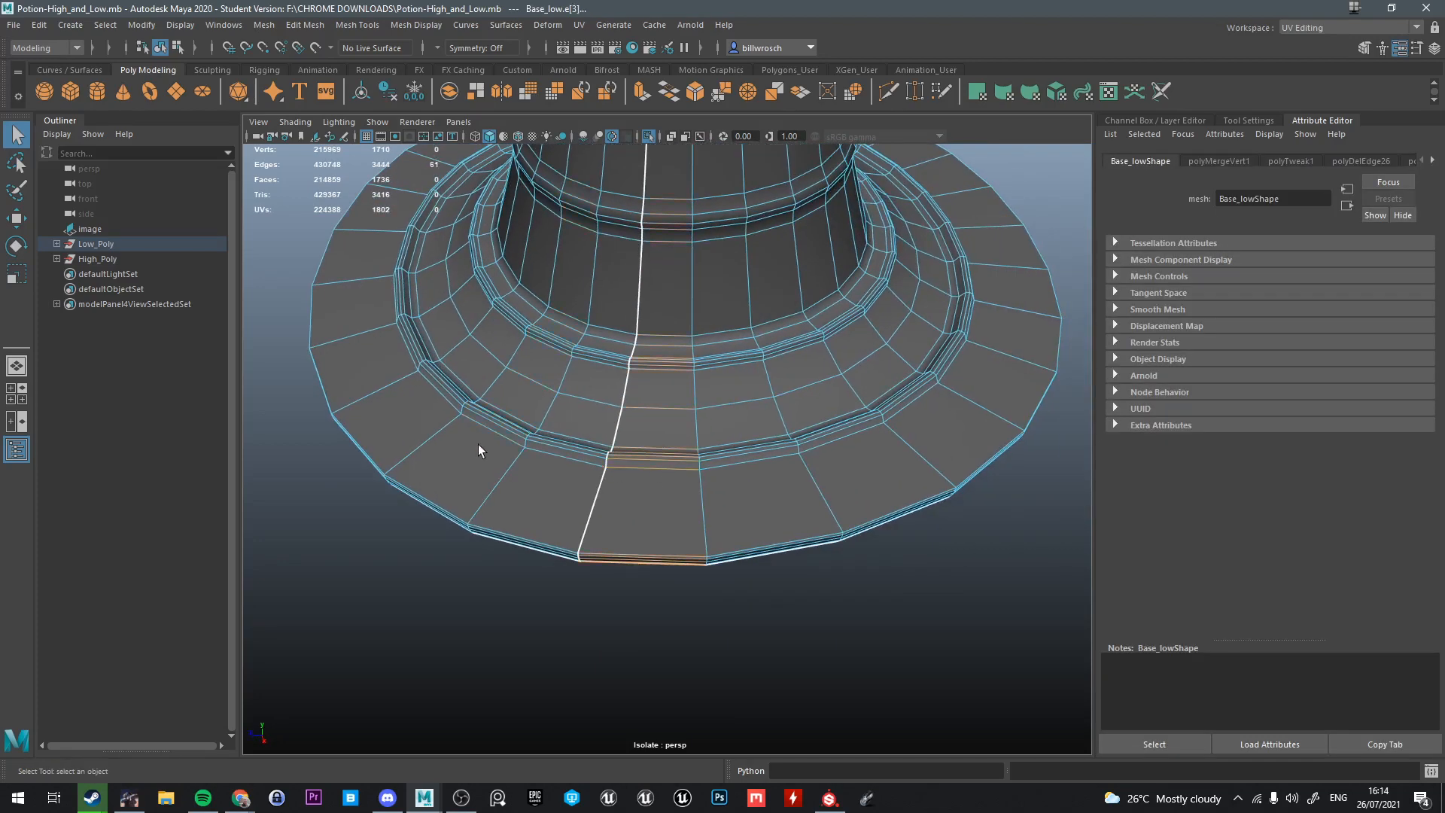
shift+double_click(504, 429)
alt+drag(804, 462, 759, 474)
shift+double_click(761, 474)
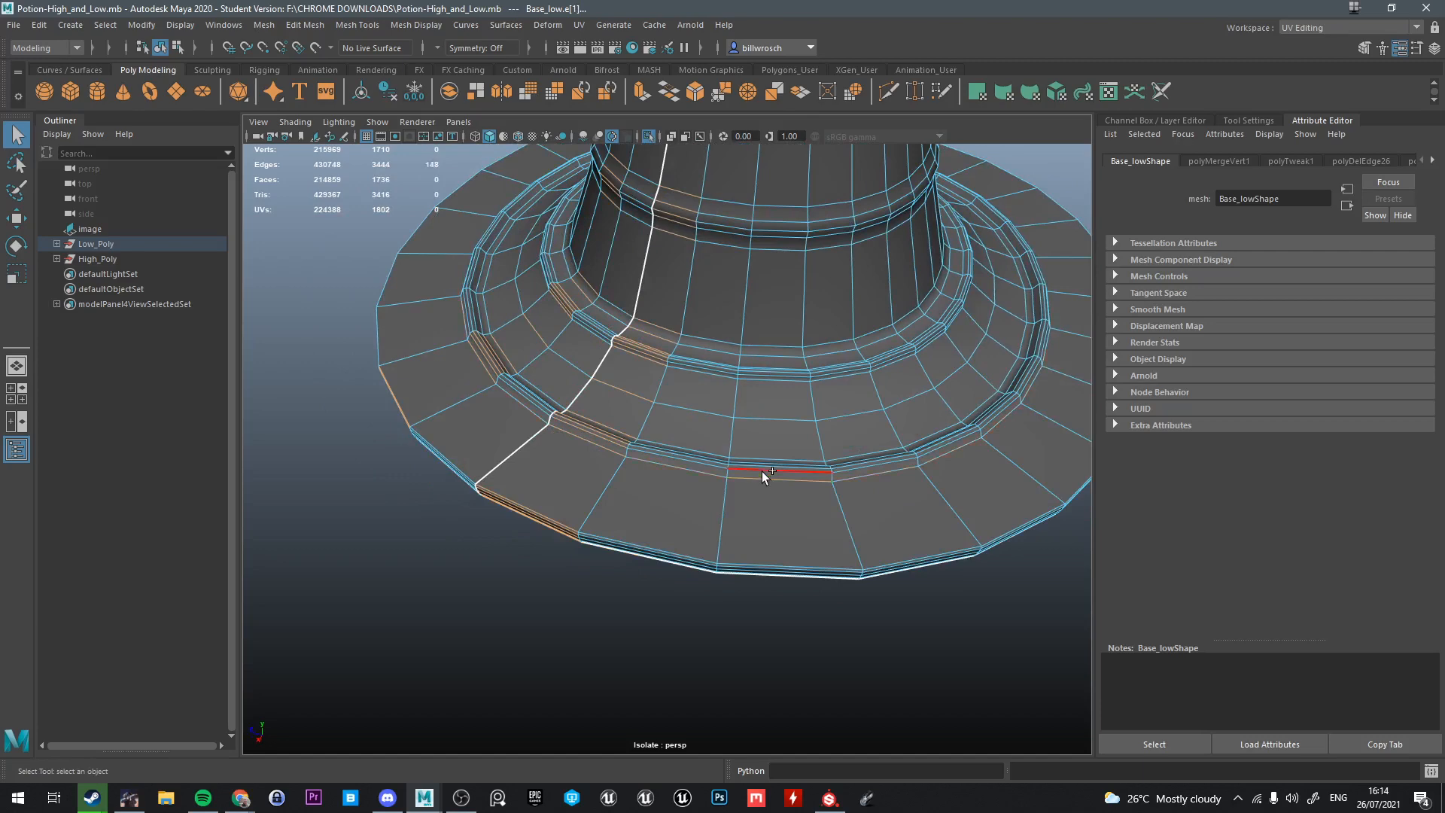
shift+click(762, 471)
alt+middle_drag(927, 468, 826, 458)
key(ctrl+z)
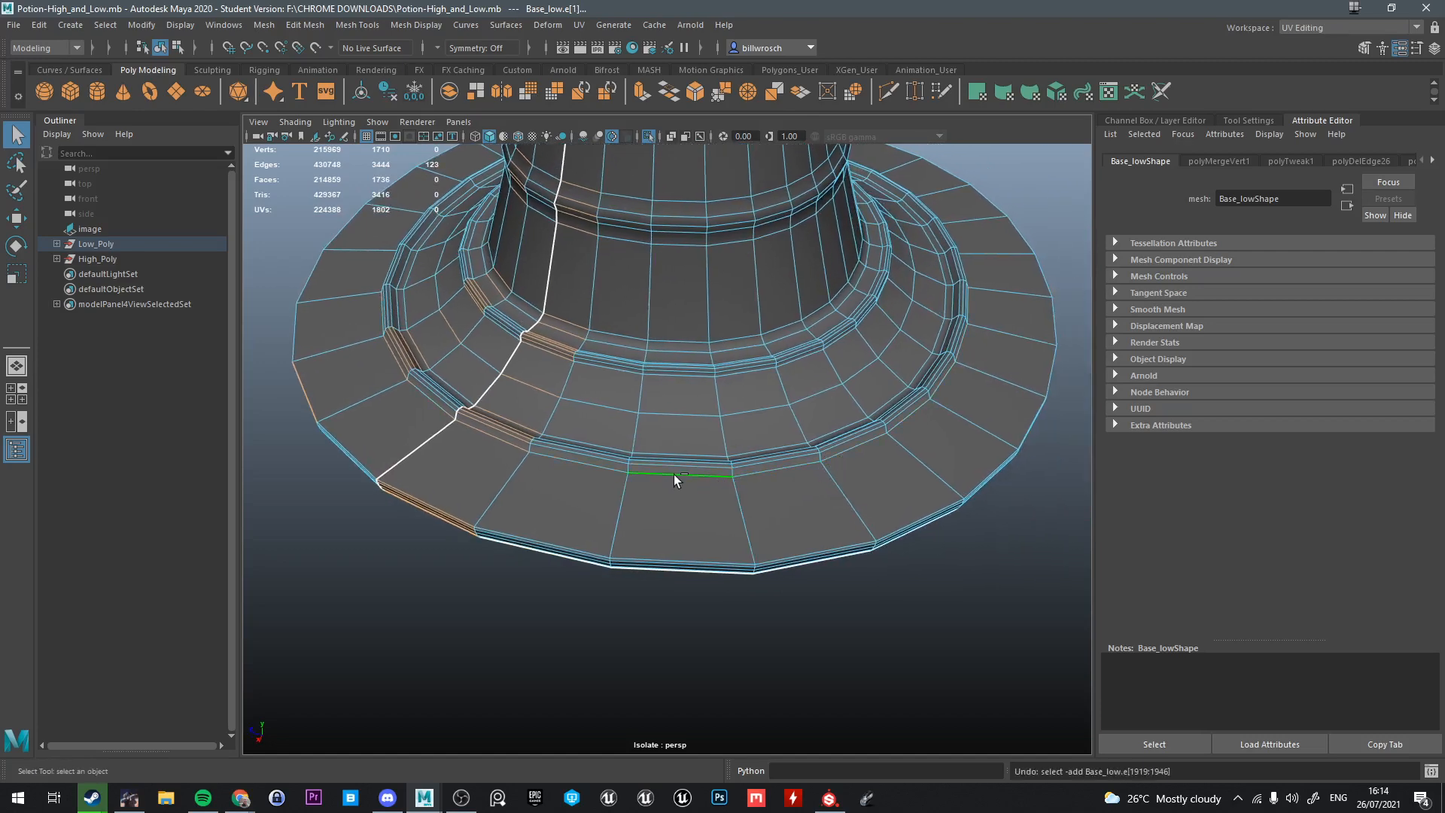
shift+double_click(675, 468)
alt+drag(675, 467, 647, 434)
shift+double_click(764, 494)
alt+drag(680, 530, 694, 517)
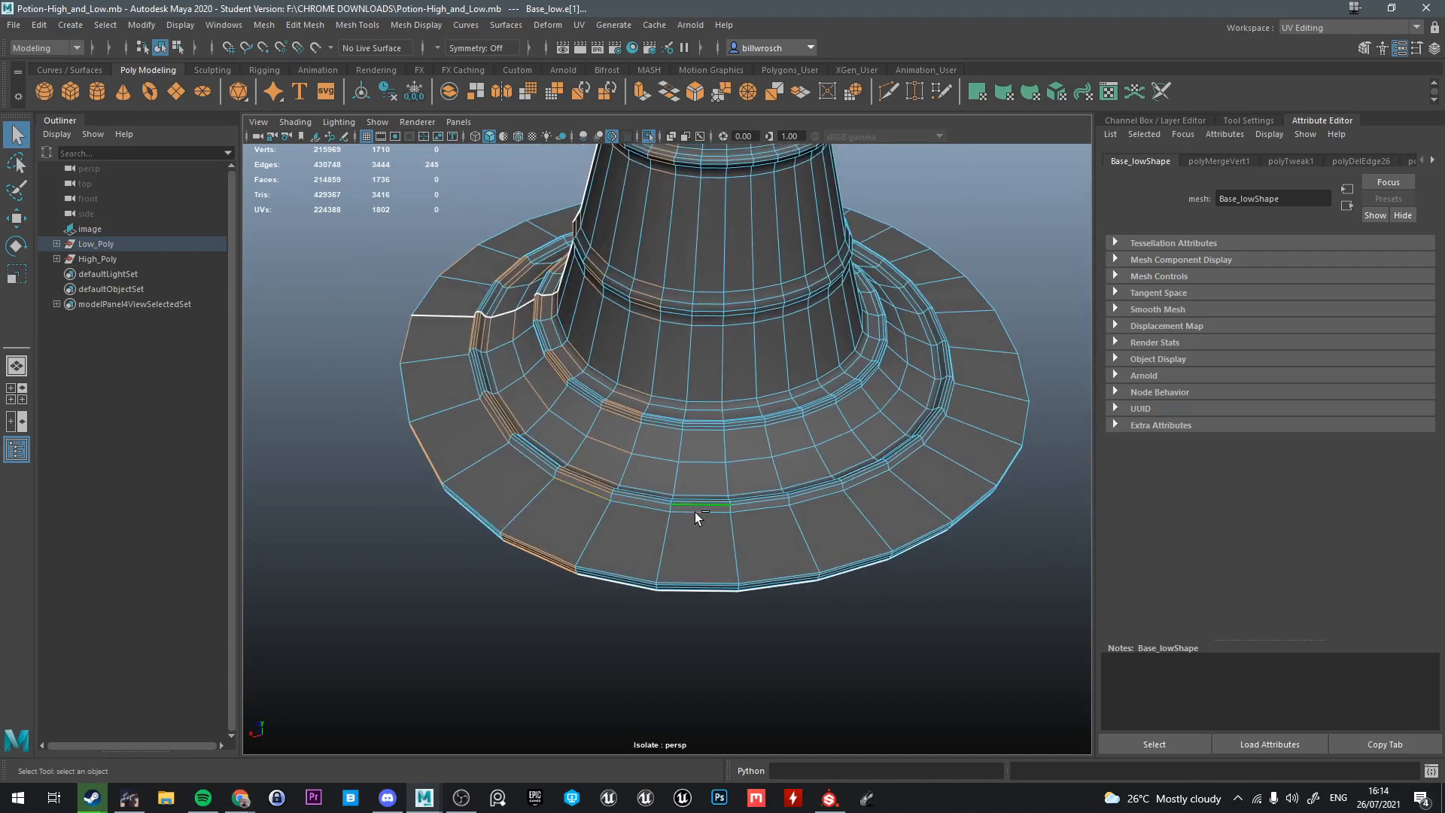
Extend the selection with further alternating edge rings around the base, leaving one unselected segment between each pair
scroll(699, 542, up, 3)
scroll(712, 562, up, 5)
alt+middle_drag(731, 561, 690, 428)
shift+double_click(661, 538)
scroll(661, 537, down, 6)
mouse_move(662, 537)
alt+mouse_down()
mouse_move(745, 517)
mouse_move(663, 518)
alt+mouse_up()
shift+double_click(661, 515)
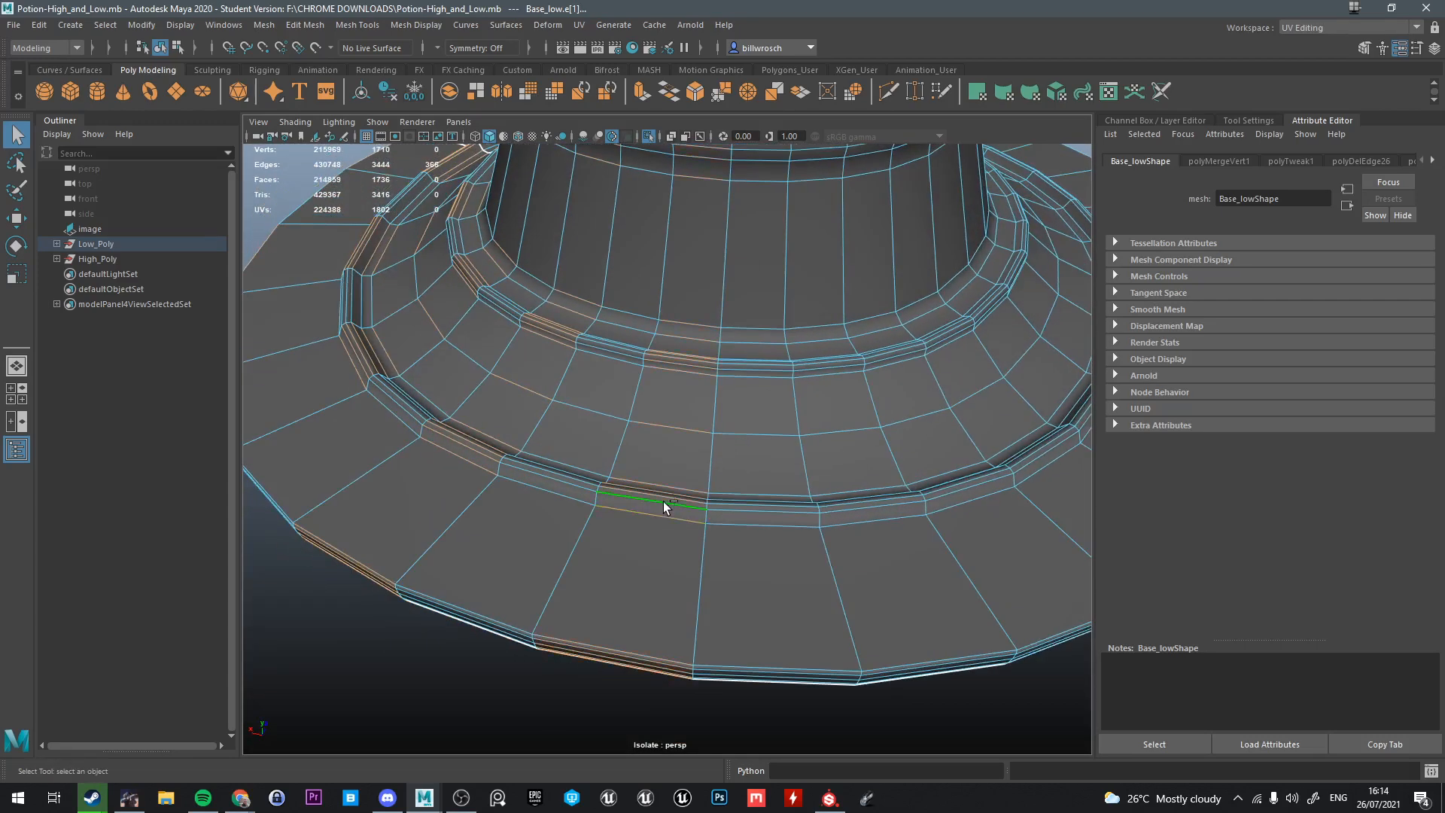
alt+middle_drag(662, 501, 587, 512)
shift+double_click(724, 513)
shift+double_click(584, 492)
alt+drag(584, 492, 708, 529)
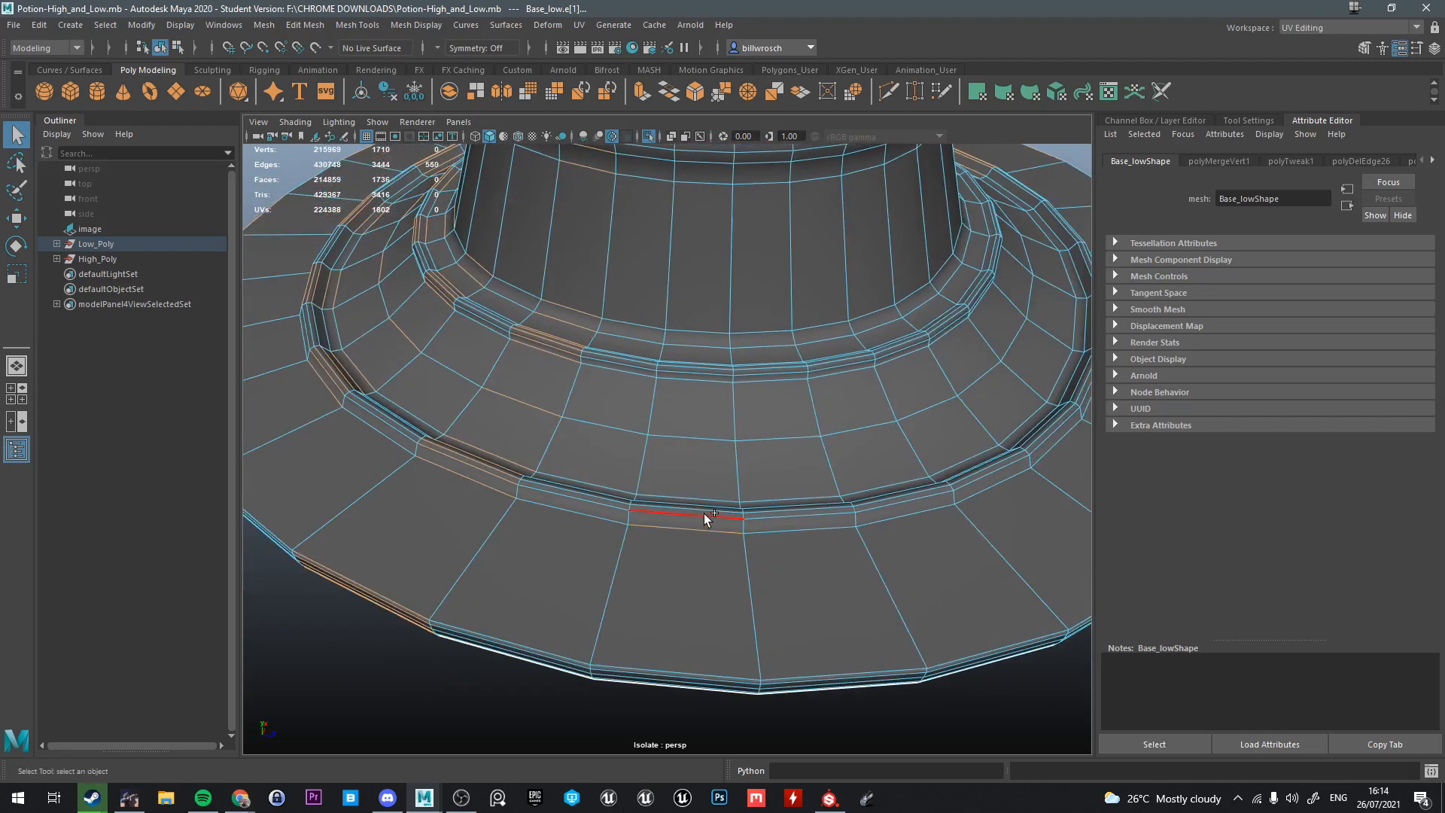
shift+double_click(703, 514)
Add the remaining alternating edge rings to complete the pattern all the way around the base
alt+drag(881, 543, 783, 549)
shift+click(782, 548)
shift+double_click(783, 535)
alt+drag(903, 543, 683, 549)
shift+double_click(784, 527)
shift+double_click(795, 566)
shift+double_click(708, 517)
scroll(714, 521, down, 5)
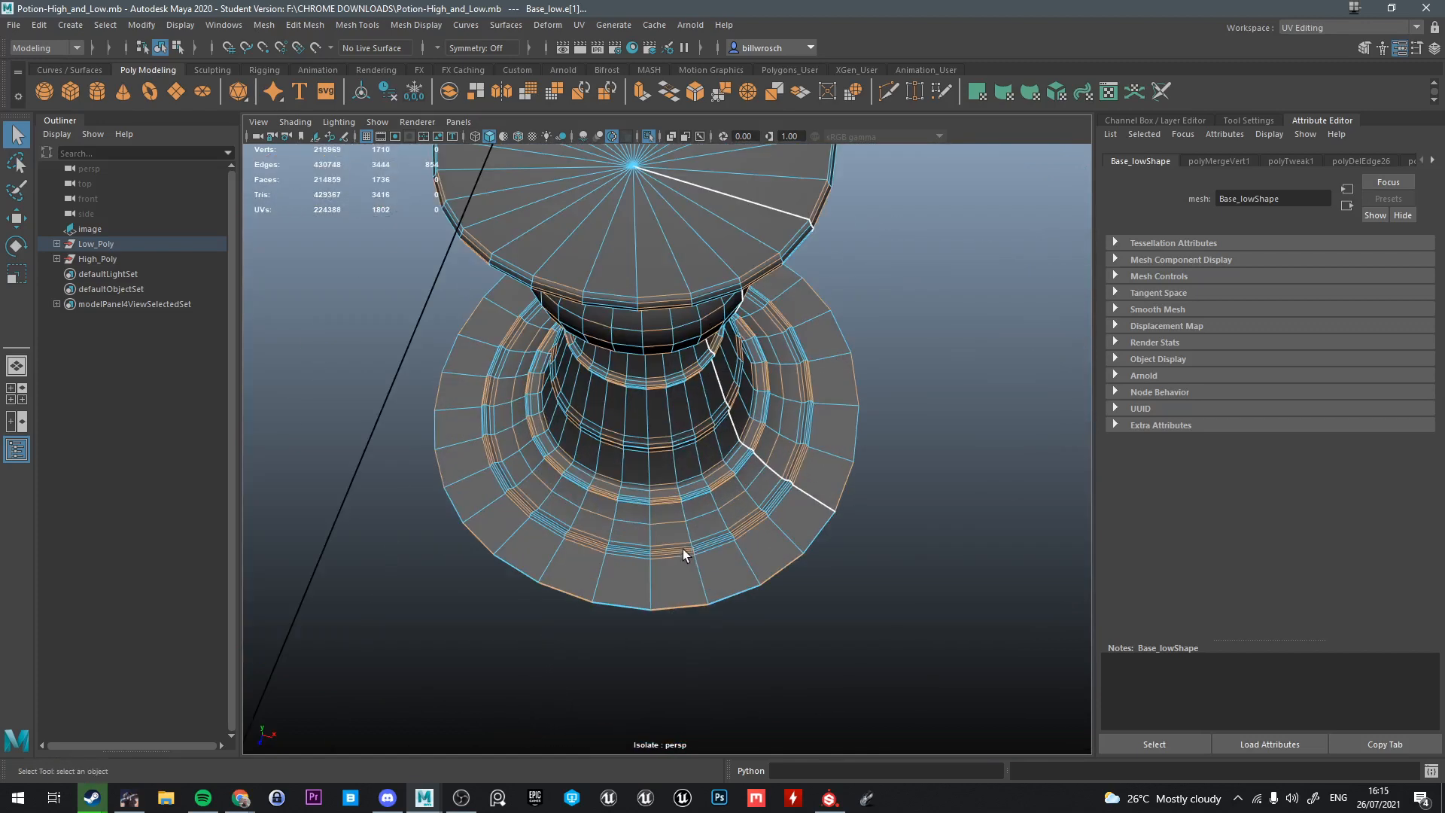
Exclude the stray loop edges on the foot's outer rim from the selection and collapse the selected edge rings
alt+drag(783, 573, 765, 490)
scroll(736, 493, up, 5)
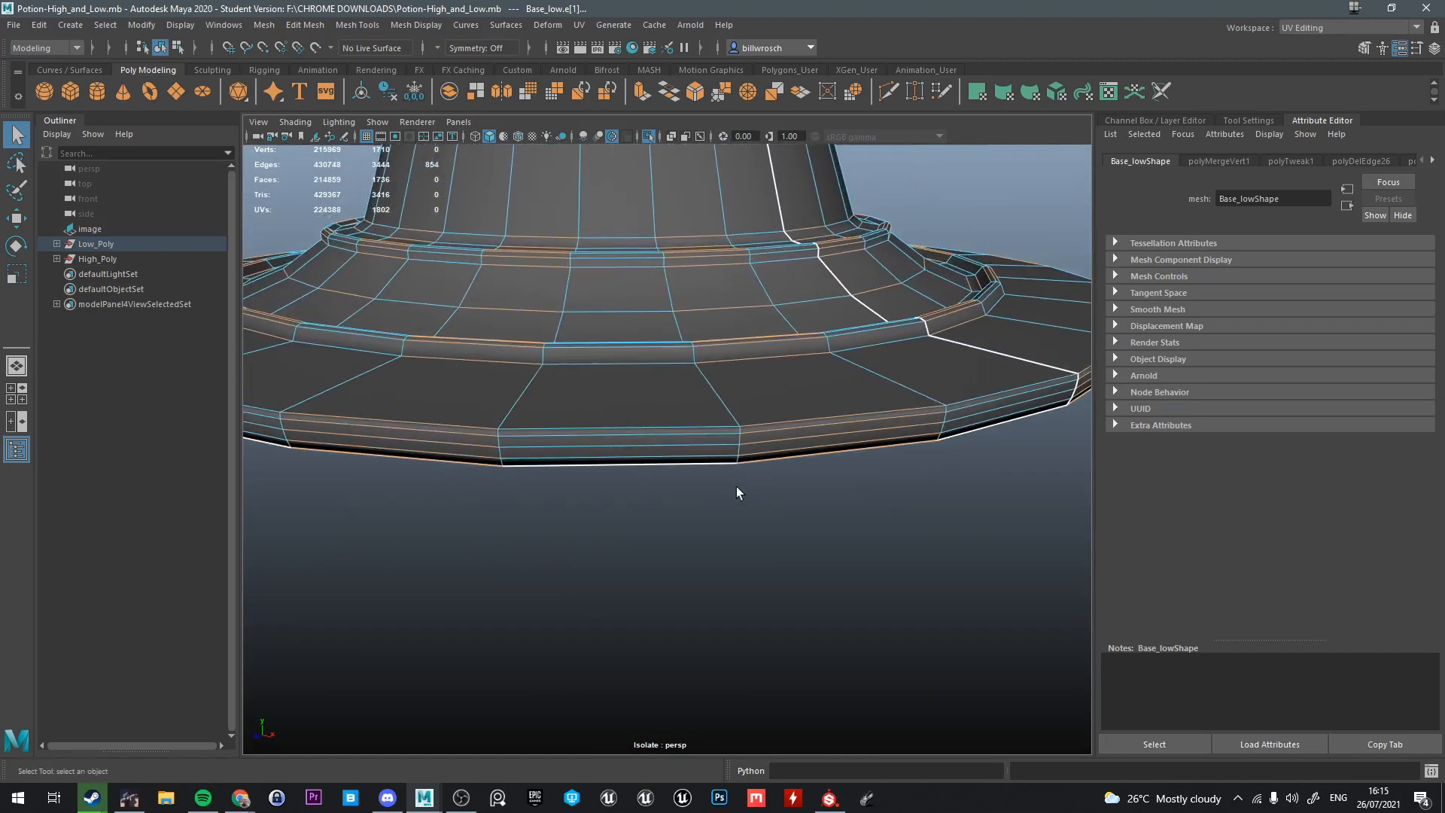
ctrl+double_click(709, 426)
alt+drag(744, 464, 714, 324)
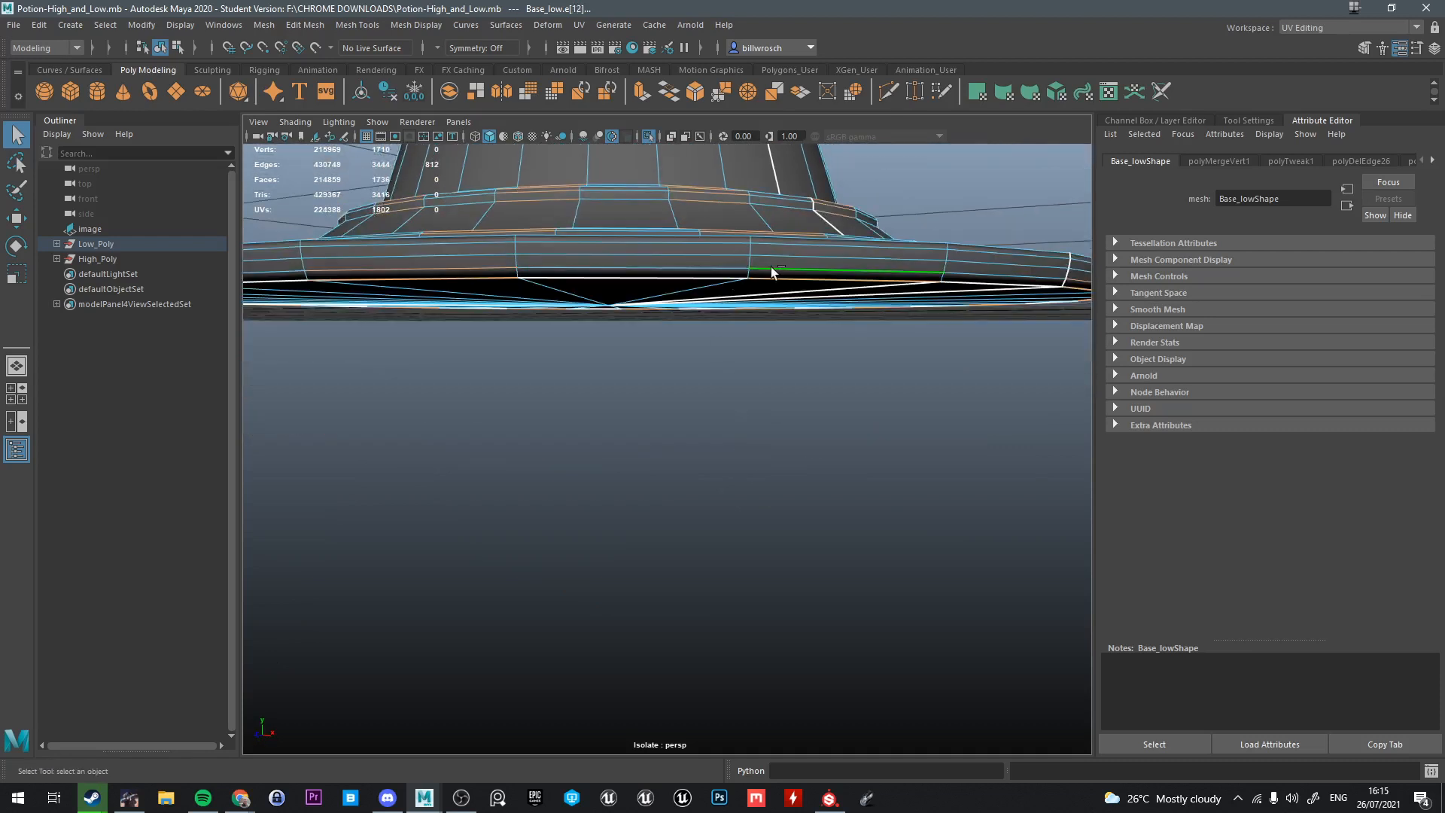
alt+drag(769, 284, 766, 523)
ctrl+double_click(772, 435)
scroll(793, 432, down, 4)
shift+right_drag(685, 444, 758, 391)
alt+drag(759, 392, 722, 551)
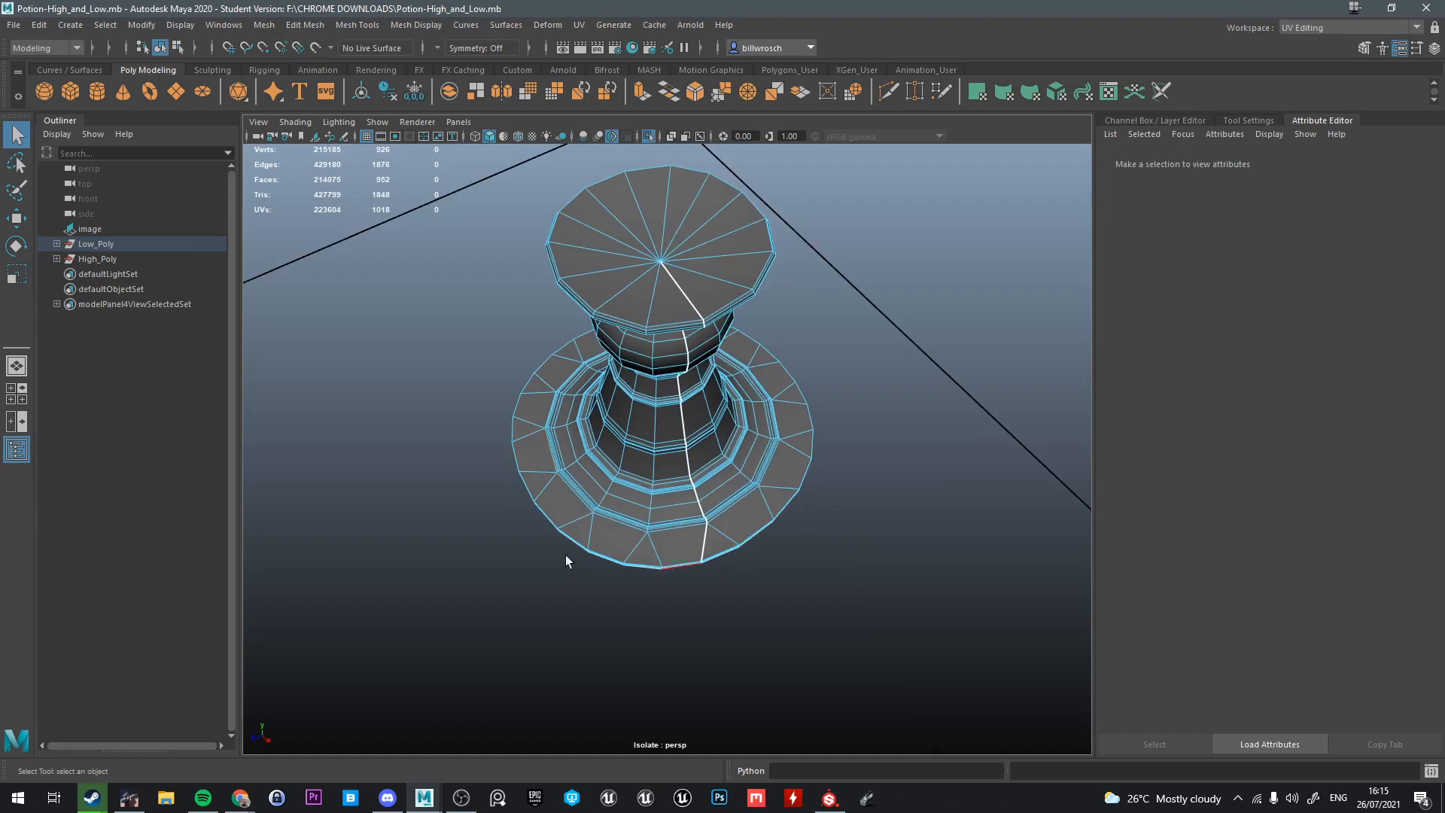
Delete a horizontal edge loop running around the side of the foot's outer rim
alt+drag(566, 560, 611, 470)
alt+drag(643, 268, 634, 444)
scroll(617, 447, up, 3)
scroll(634, 444, up, 2)
alt+drag(742, 602, 771, 444)
scroll(743, 563, up, 4)
right_drag(771, 383, 764, 310)
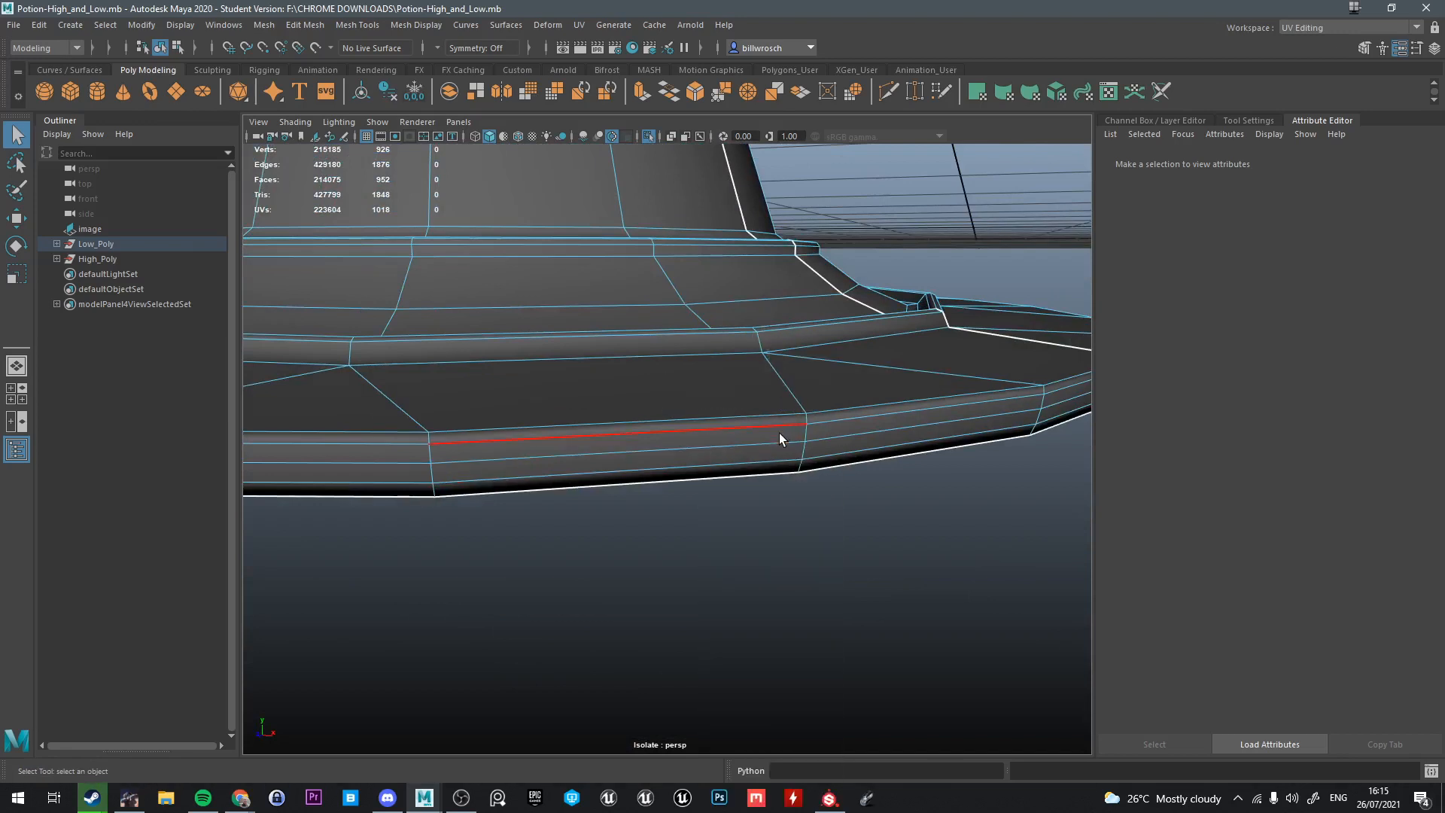
double_click(776, 433)
key(ctrl+Delete)
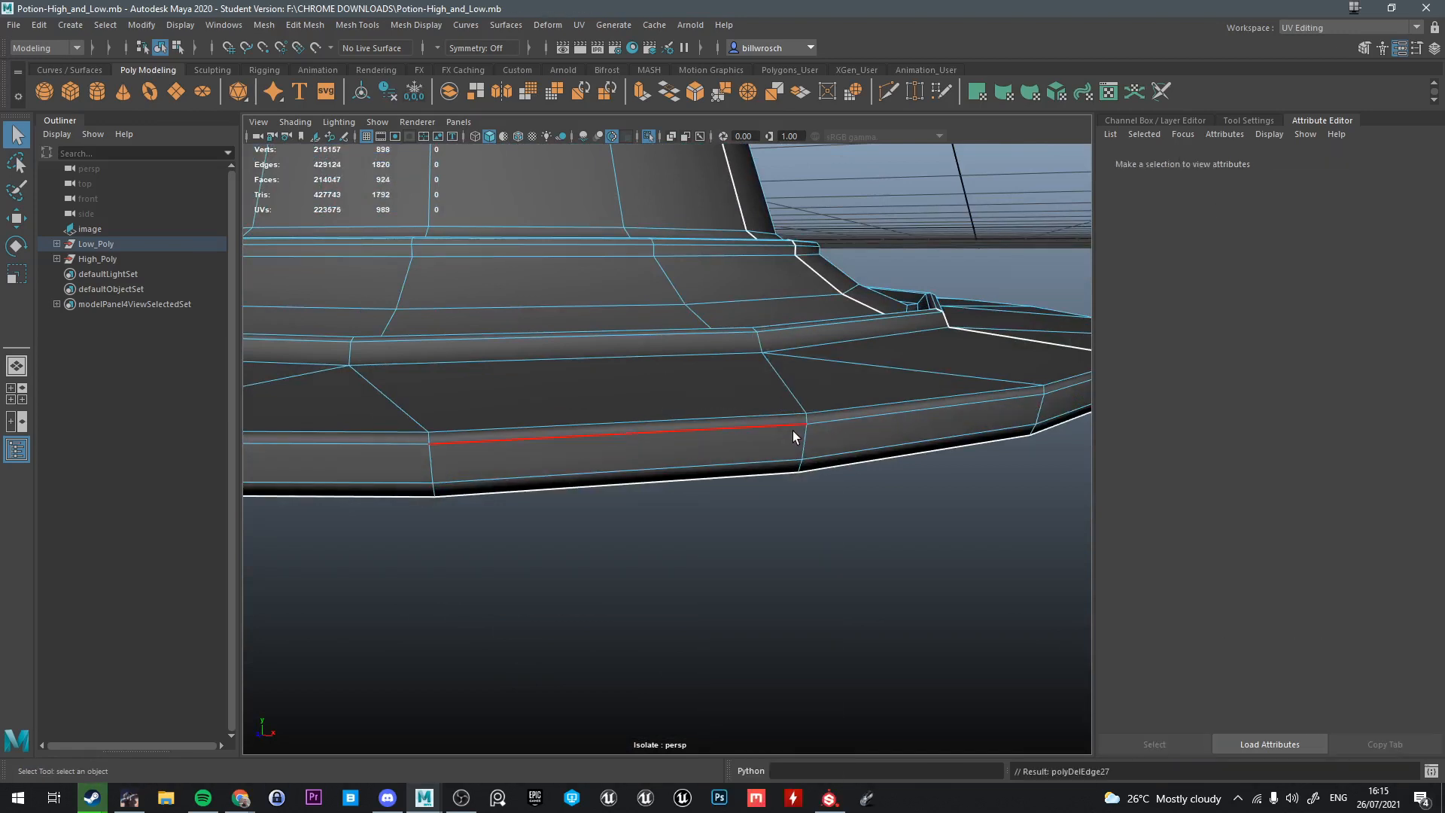
Try deleting further edge loops along the foot's outer rim, and undo these deletions
alt+drag(793, 431, 1004, 332)
double_click(1036, 350)
key(ctrl+Delete)
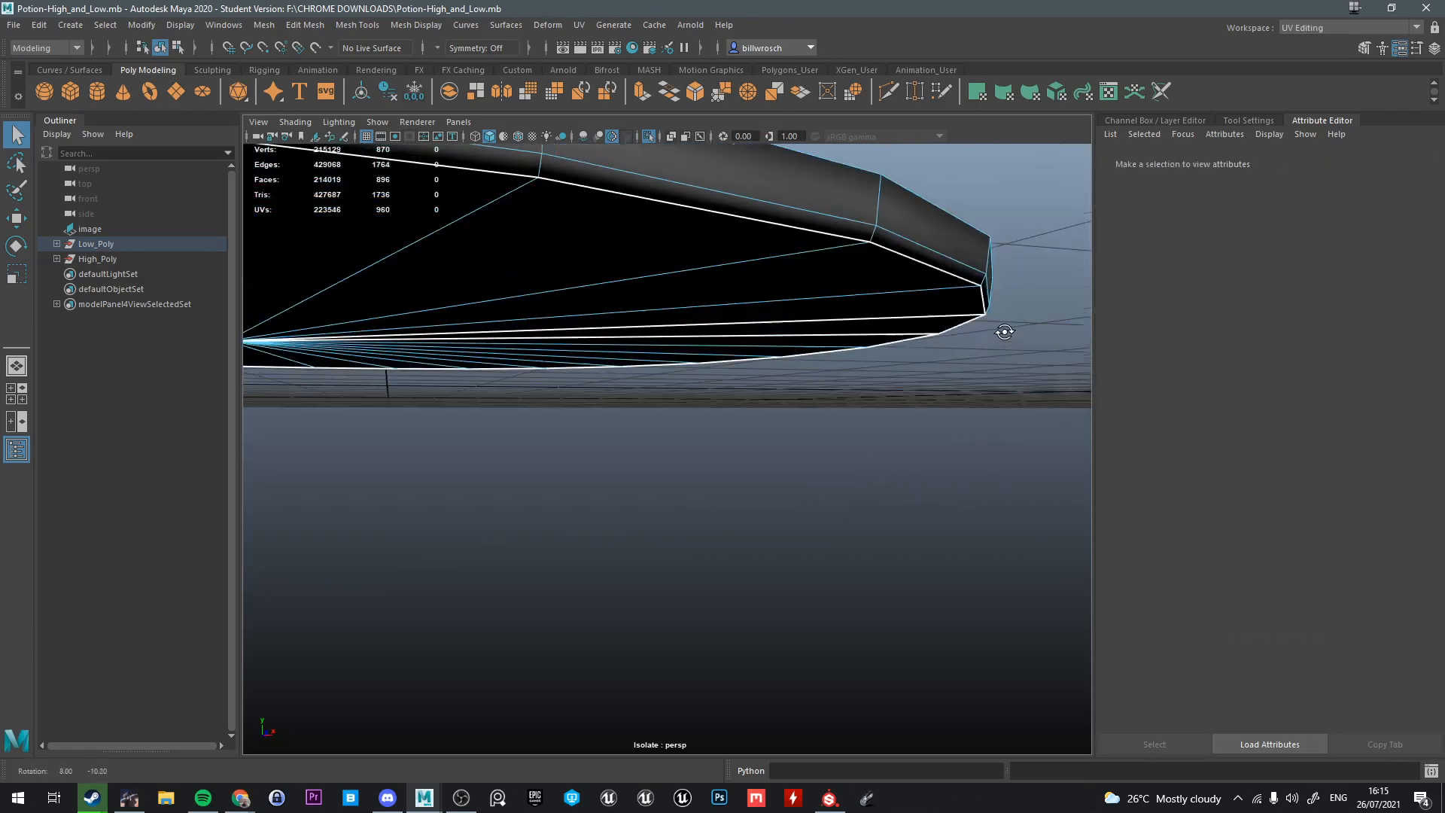
double_click(975, 268)
key(ctrl+Delete)
alt+drag(974, 268, 785, 394)
key(ctrl+z)
key(ctrl+z)
key(ctrl+z)
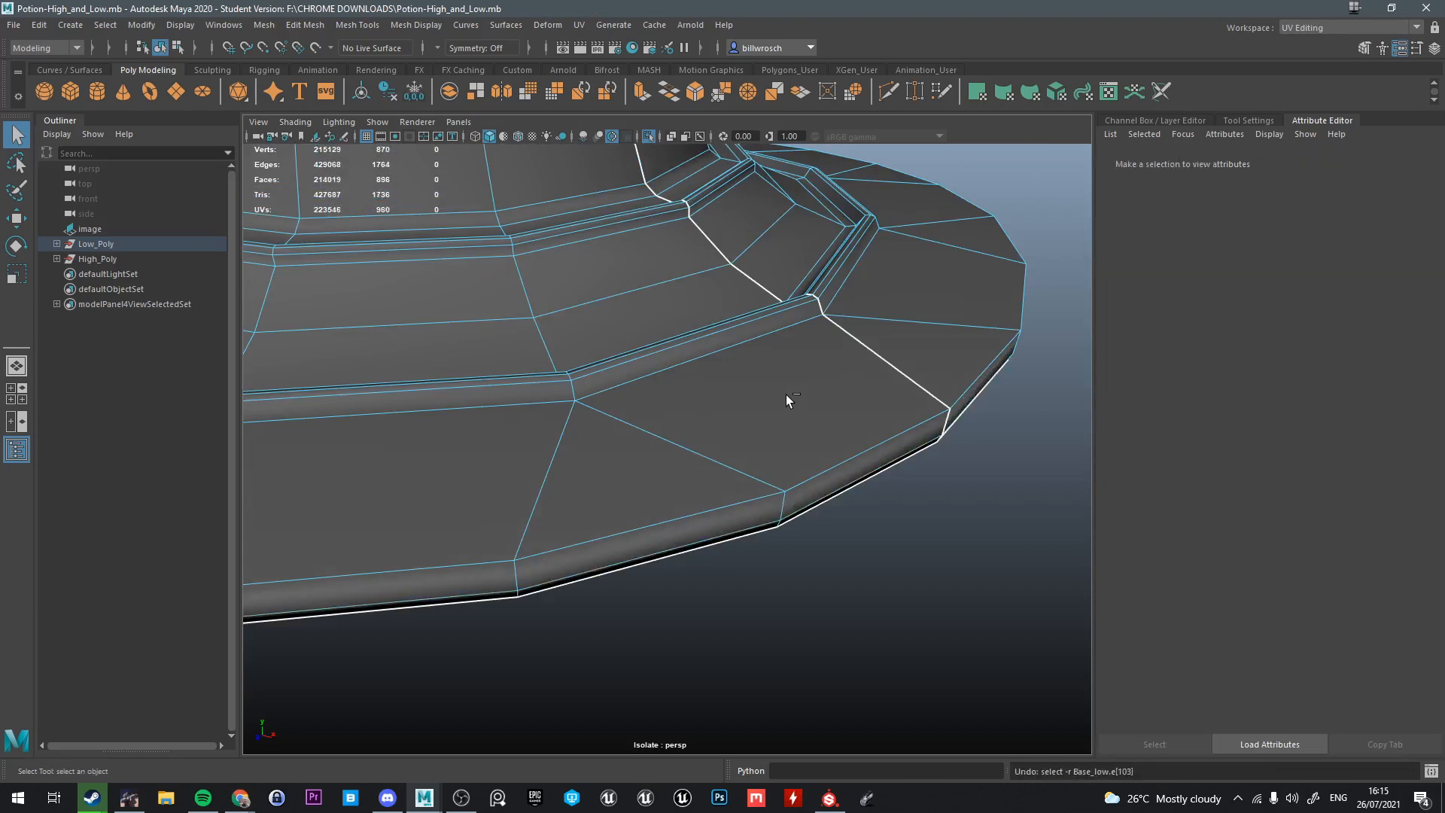
key(ctrl+z)
key(ctrl+z)
Select the ring of short vertical edges on the side of the foot's outer rim and collapse it
alt+drag(821, 500, 841, 412)
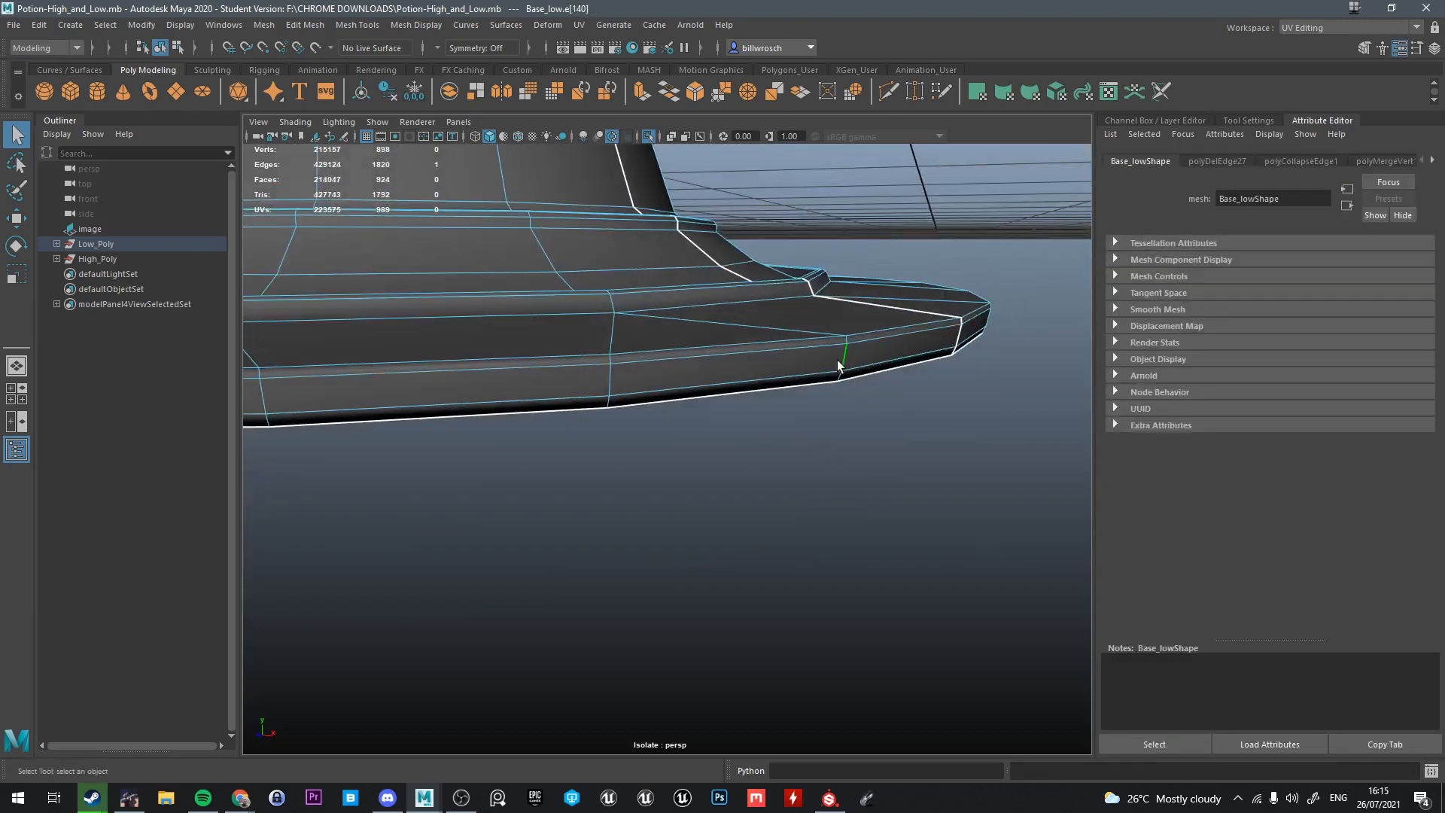
double_click(614, 385)
shift+right_click(641, 380)
mouse_move(633, 335)
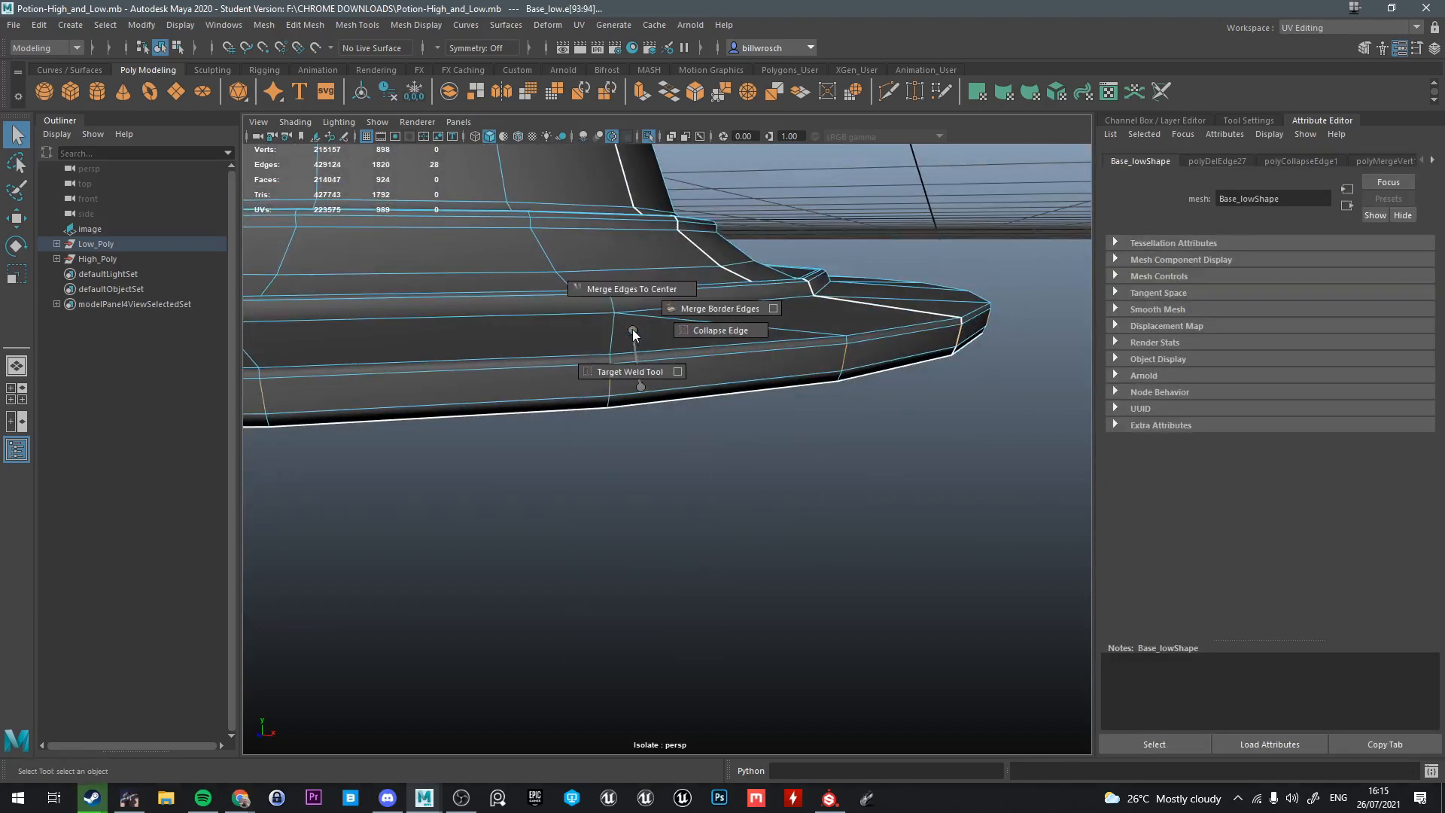
click(722, 334)
Select the edge loop around the foot's rim, show the high-poly model again and scale the loop slightly outward
right_click(796, 376)
right_drag(795, 377, 807, 324)
alt+drag(873, 313, 959, 331)
double_click(956, 368)
key(ctrl+1)
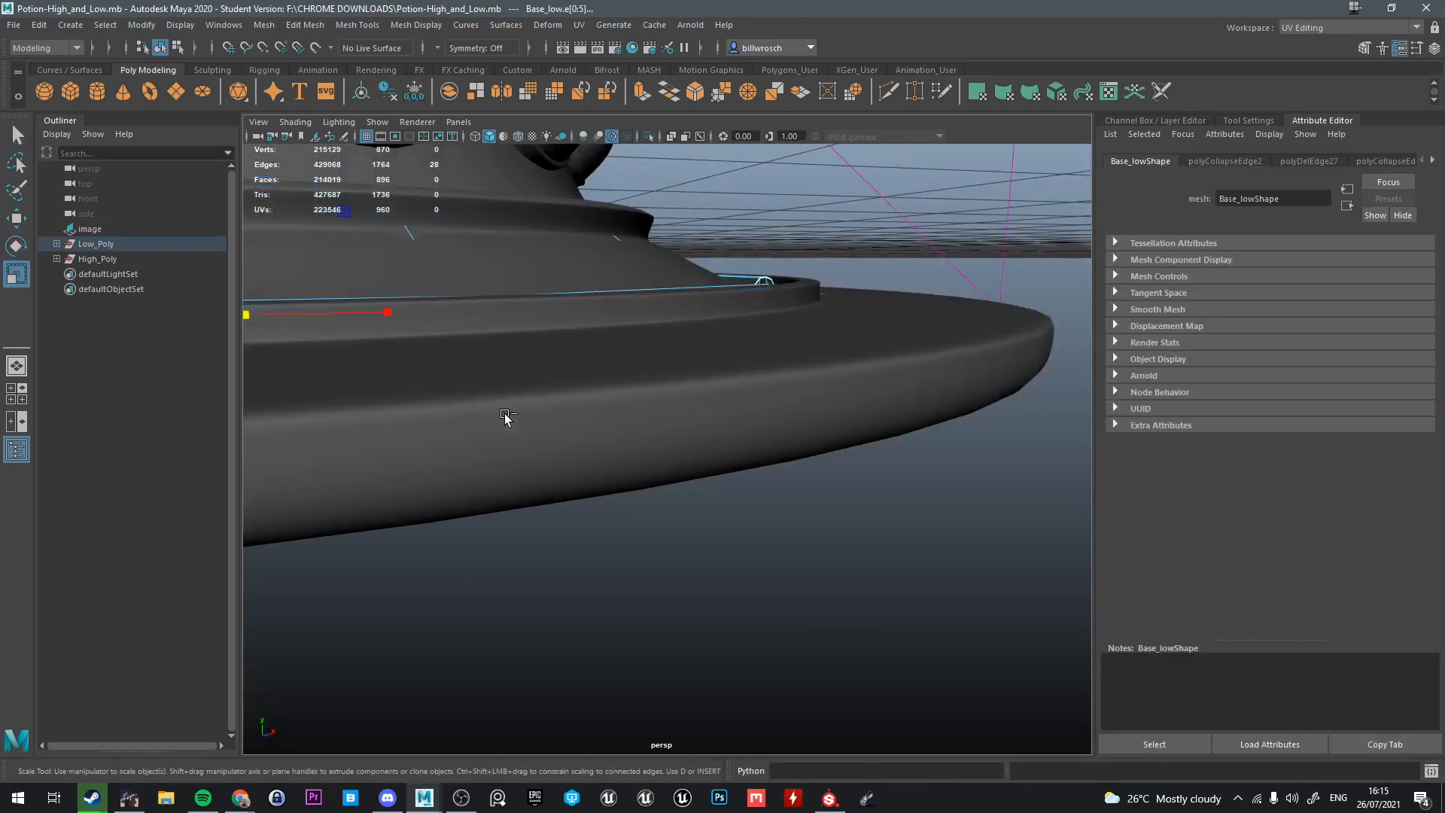
alt+drag(578, 435, 594, 444)
scroll(600, 444, down, 3)
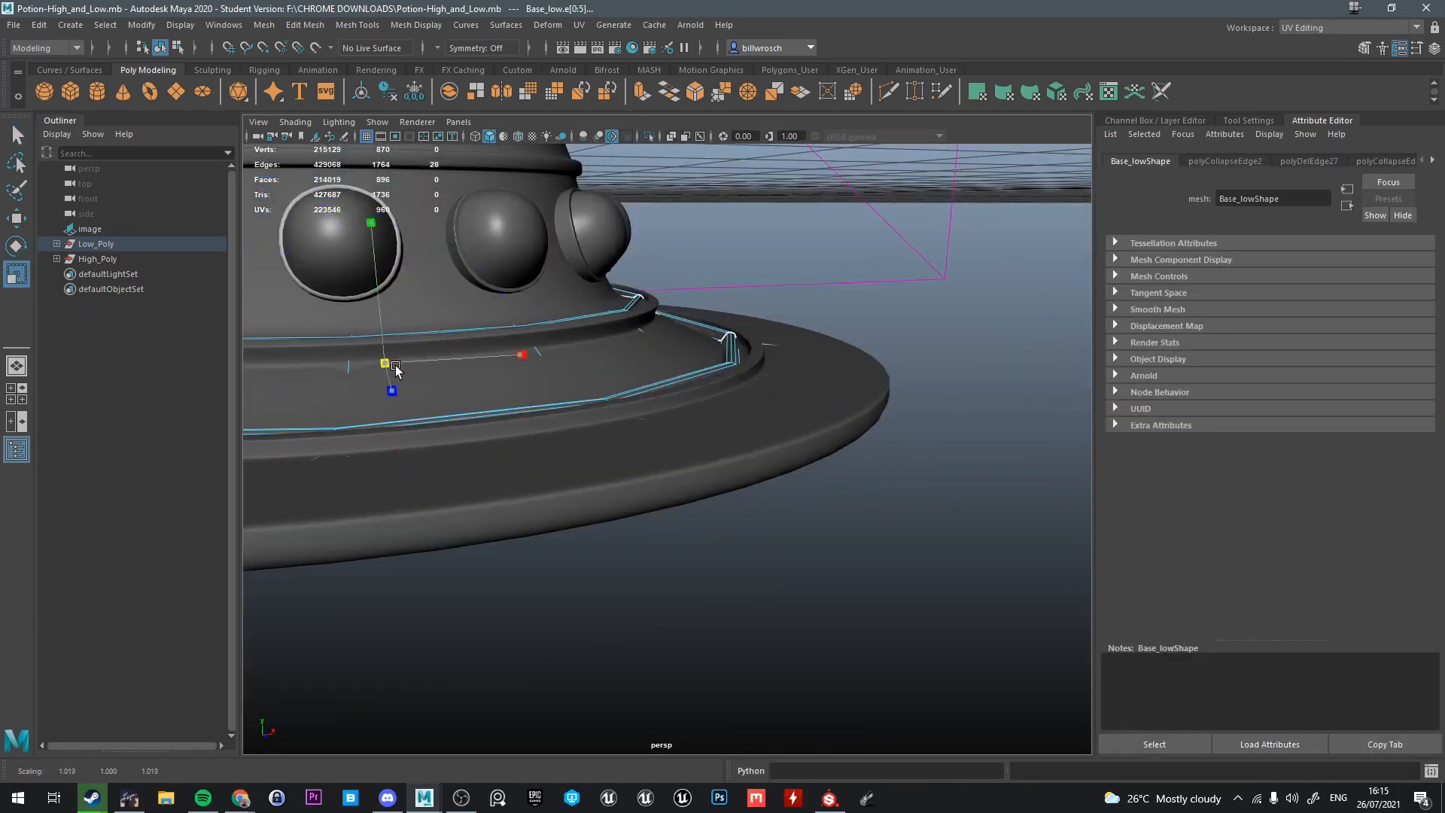
key(q)
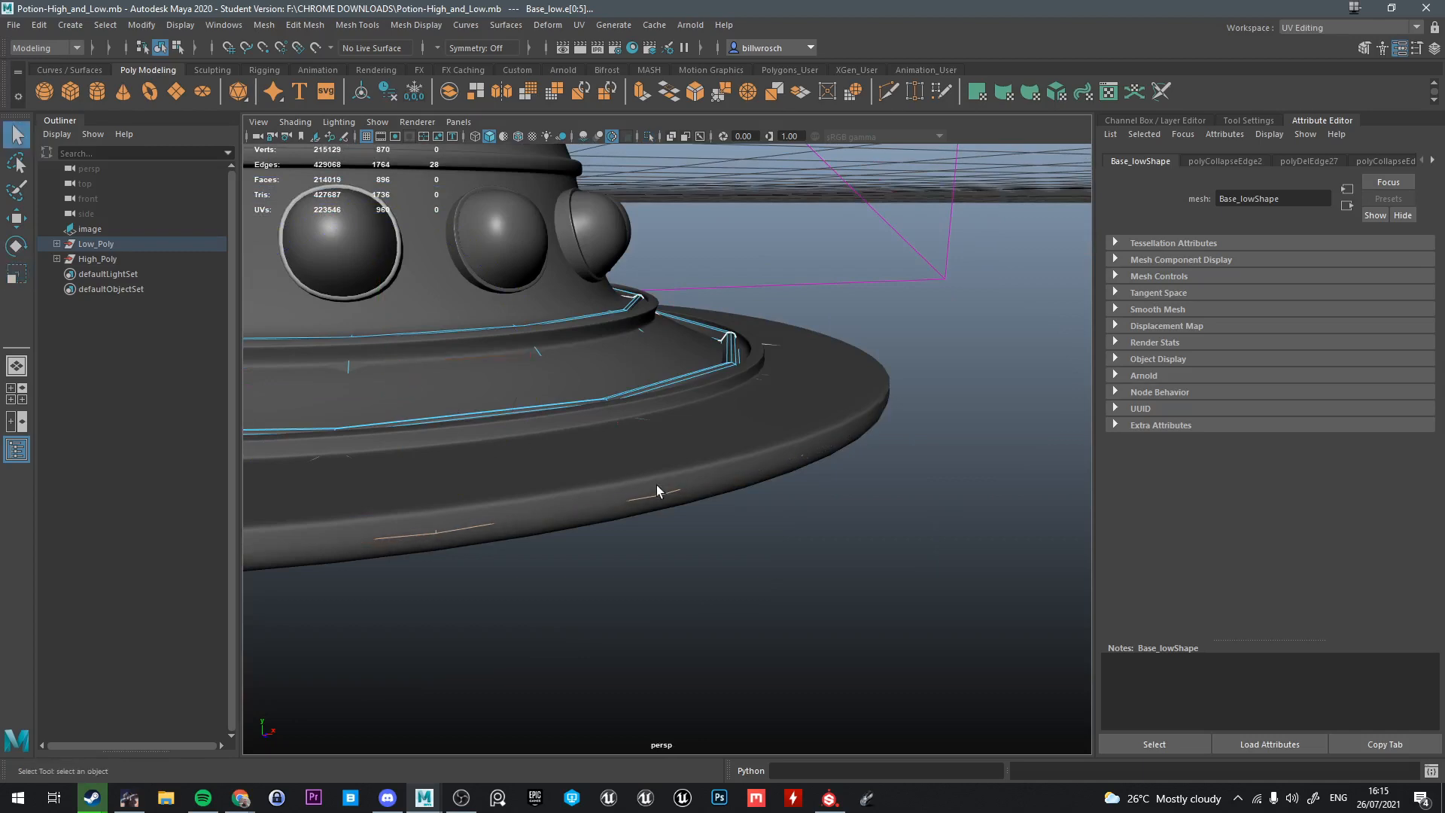
Select the Base_low object and scale it to about 1.06 in X and Z over the high-poly base
right_drag(661, 381, 726, 363)
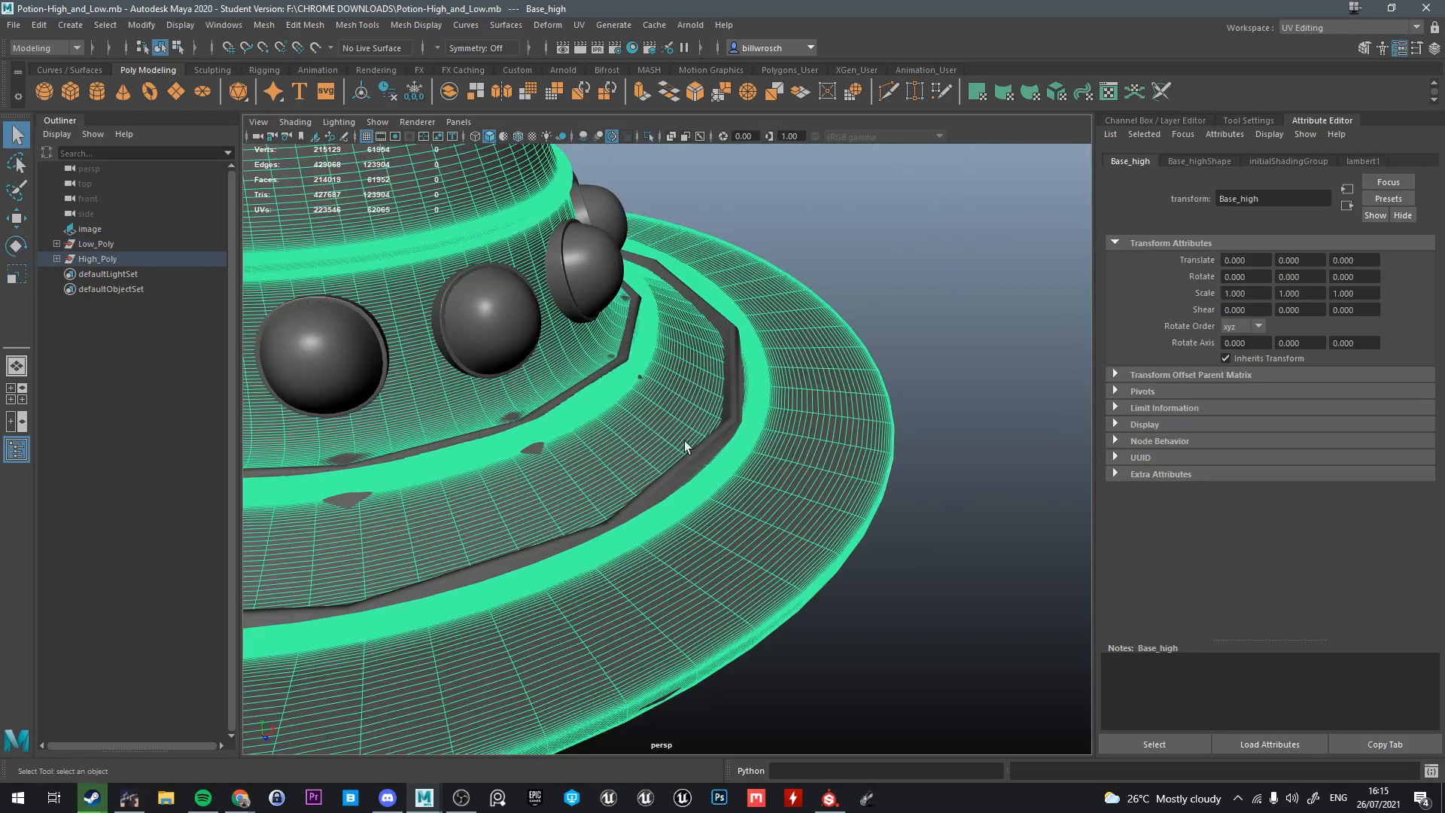
alt+drag(658, 390, 662, 440)
alt+right_drag(663, 441, 606, 445)
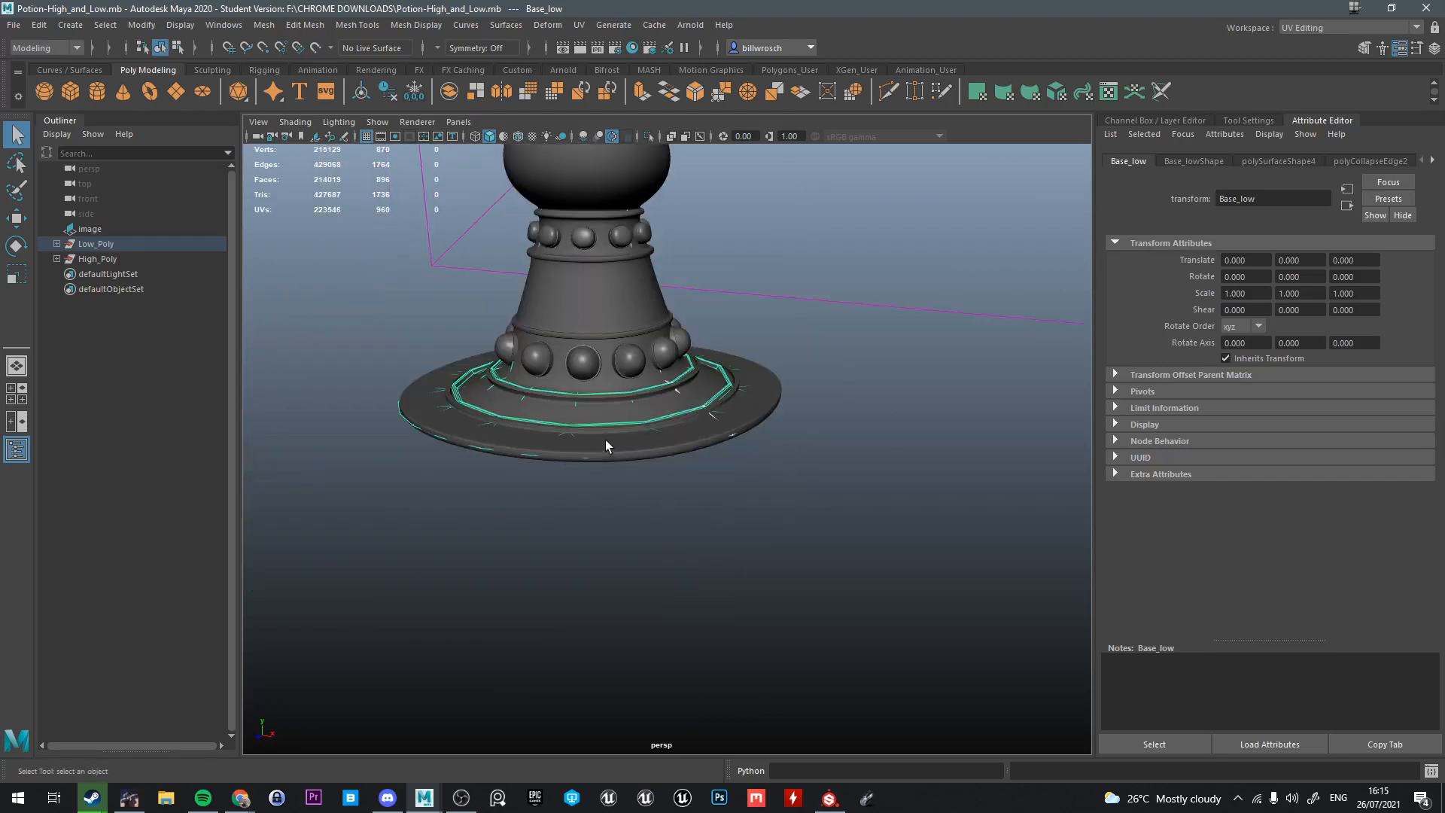
alt+drag(607, 445, 584, 472)
key(e)
key(r)
alt+drag(634, 332, 629, 388)
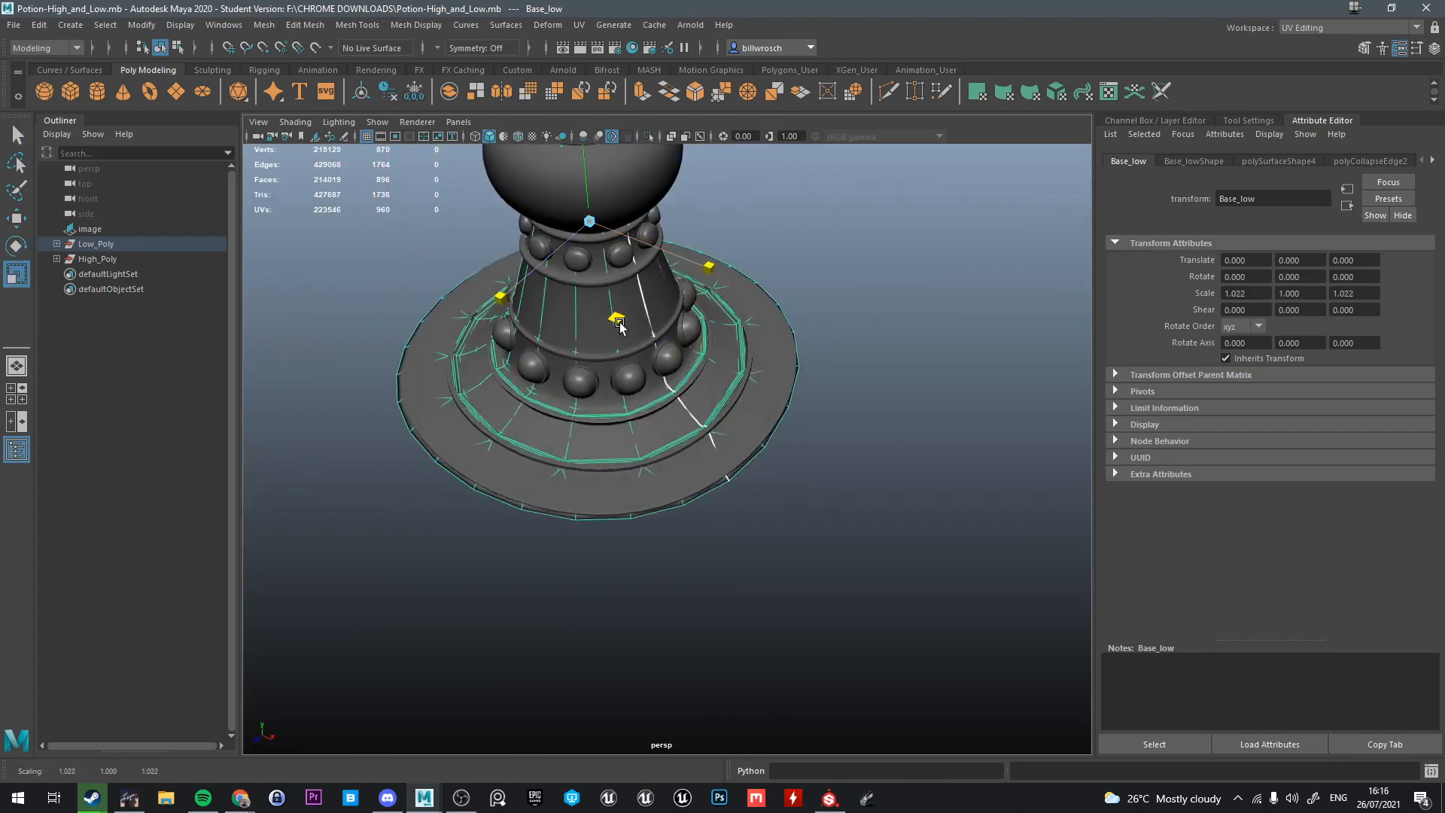
drag(621, 326, 623, 328)
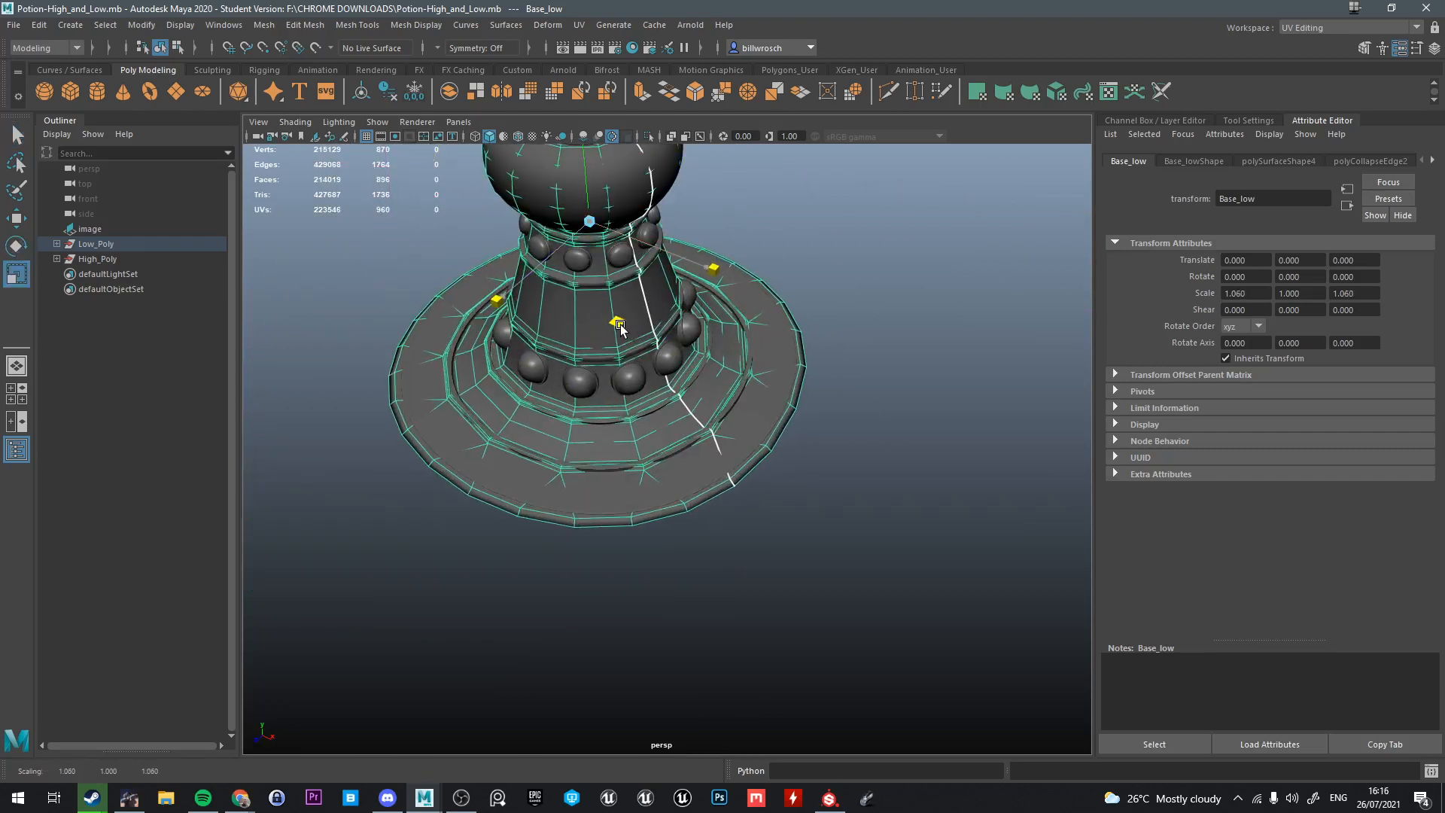
Select the edge loop around the foot's outer rim and adjust its scale against the high-poly rim
key(q)
alt+drag(626, 404, 692, 459)
alt+right_drag(693, 459, 787, 538)
alt+middle_drag(786, 538, 774, 435)
right_drag(791, 384, 777, 339)
double_click(792, 476)
key(e)
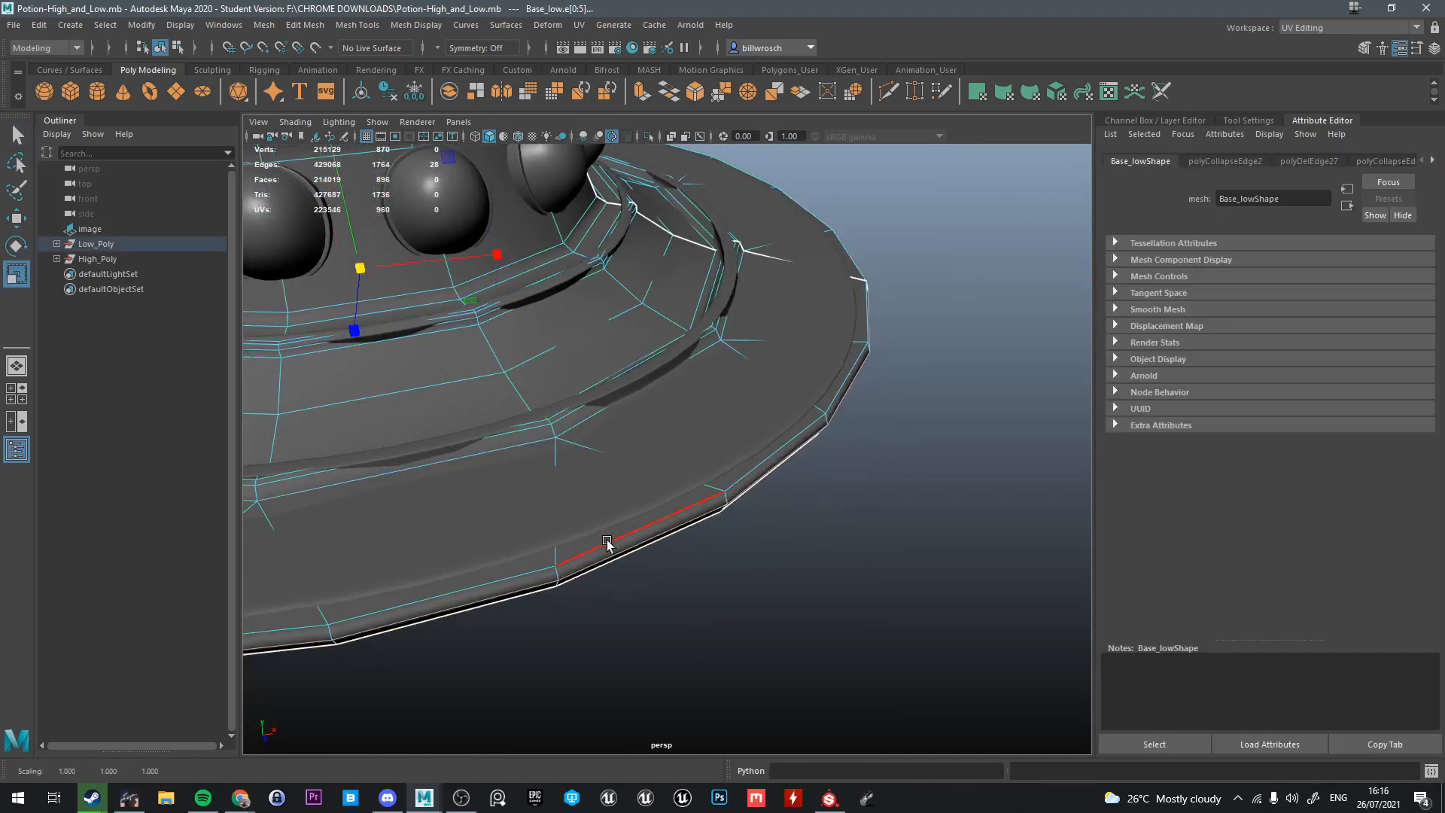
key(e)
alt+drag(600, 527, 620, 429)
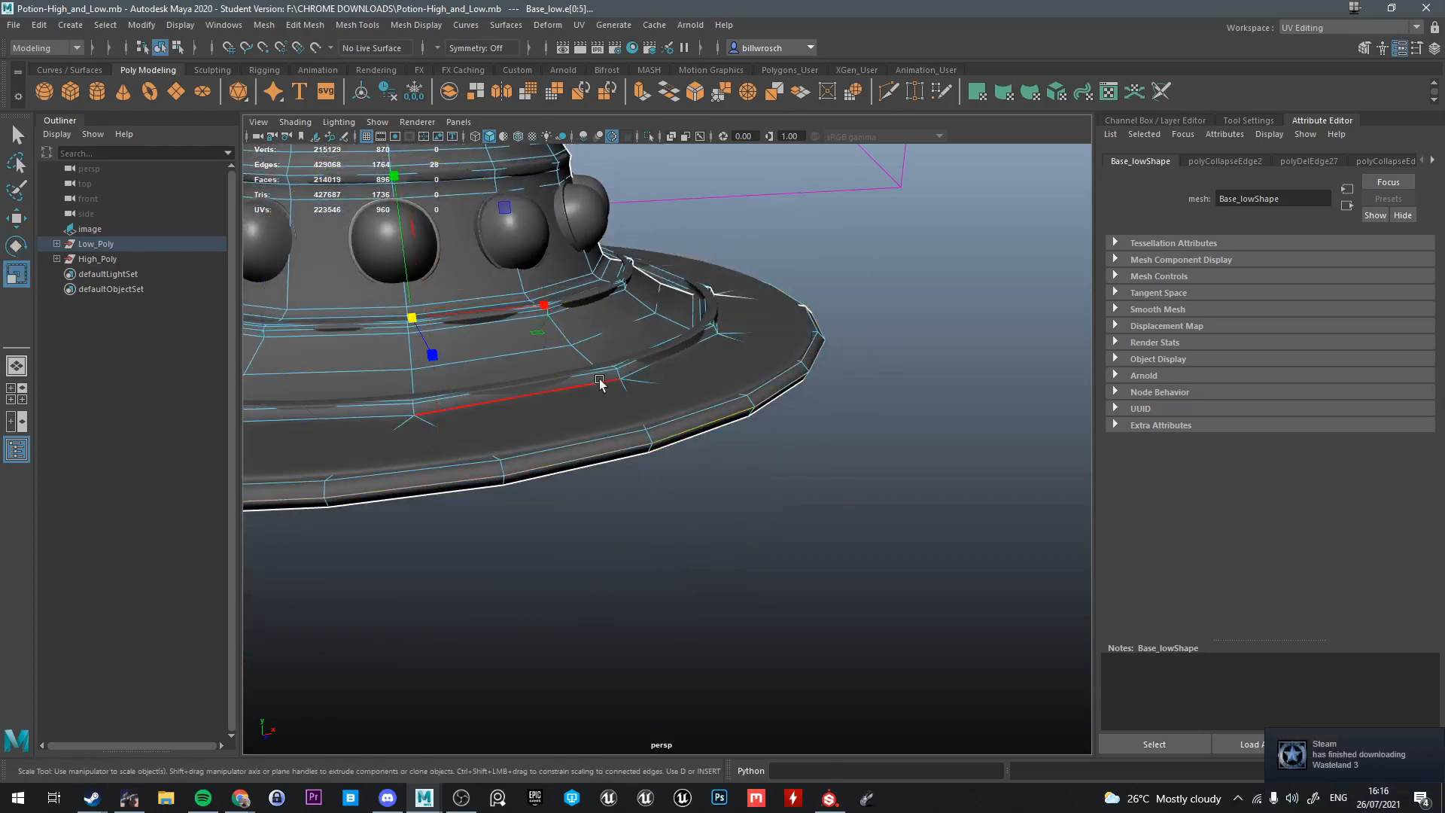
Select the lowest edge loop of the foot's rim and scale it inward to about 0.99
alt+drag(406, 321, 746, 442)
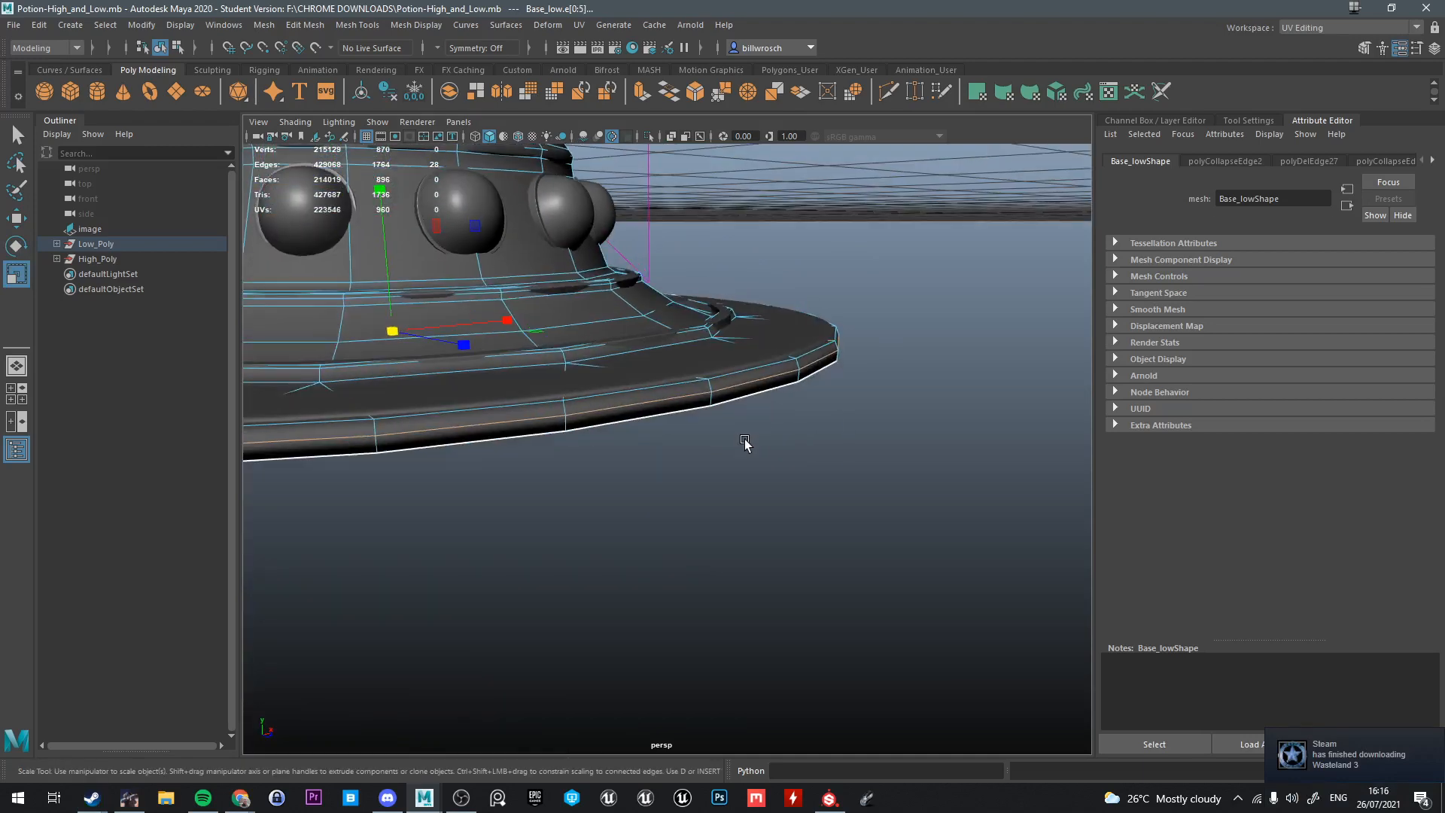
double_click(735, 404)
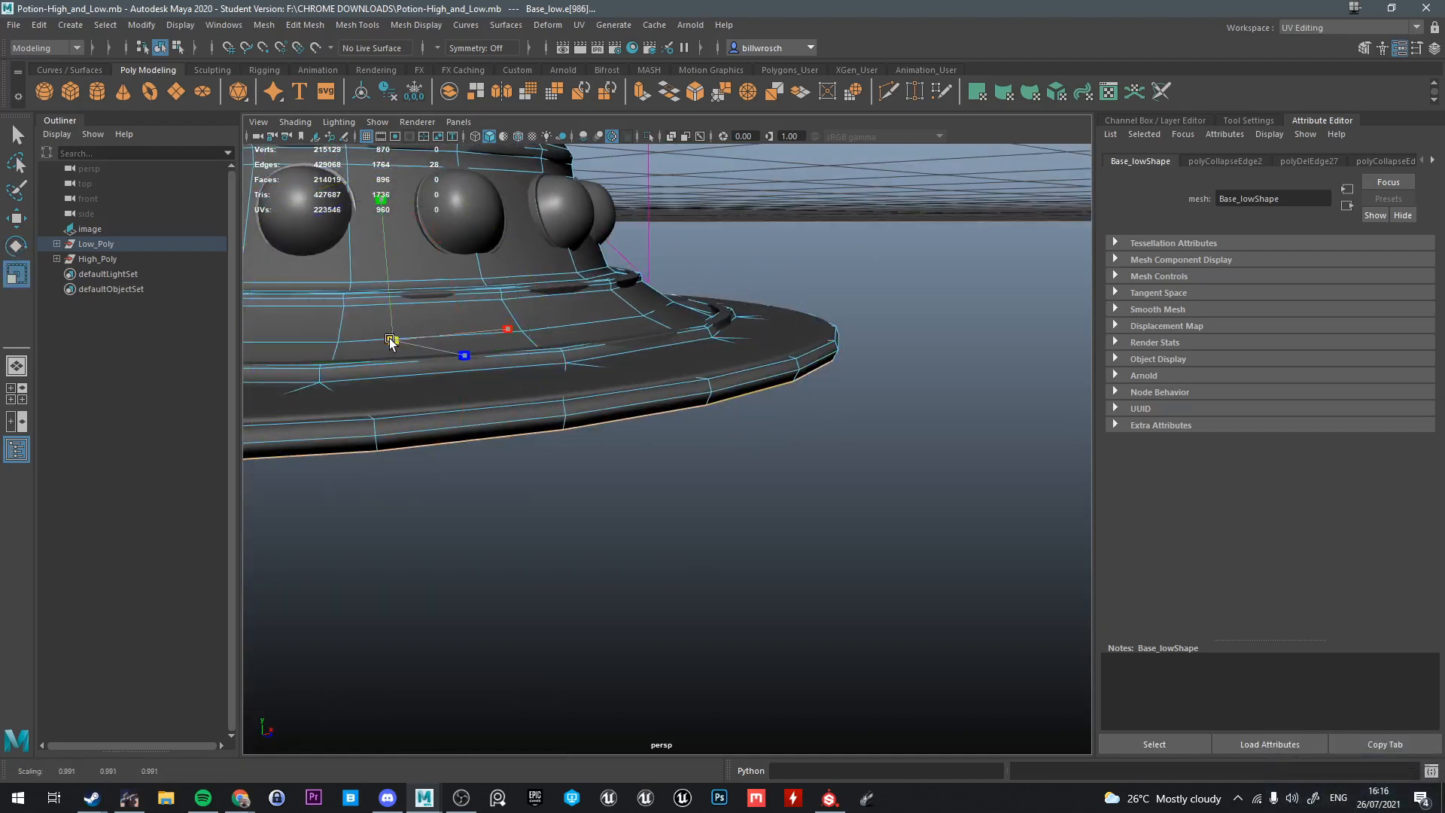
key(q)
Return to object mode, then select the Low_Poly group and isolate it in the viewport
right_drag(532, 383, 626, 359)
scroll(798, 444, down, 5)
click(798, 435)
alt+middle_drag(602, 286, 670, 421)
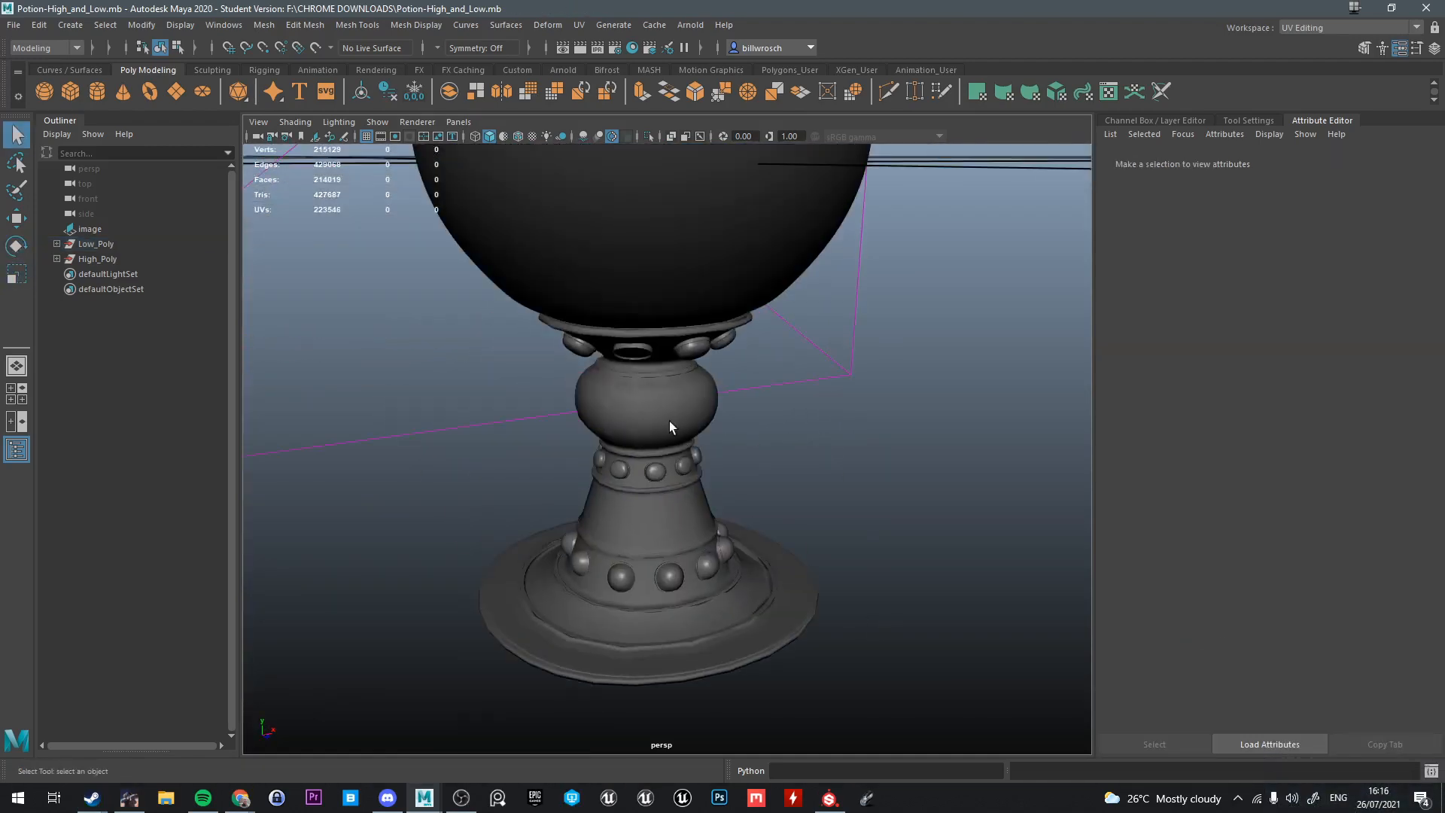
click(613, 459)
click(90, 243)
key(ctrl+1)
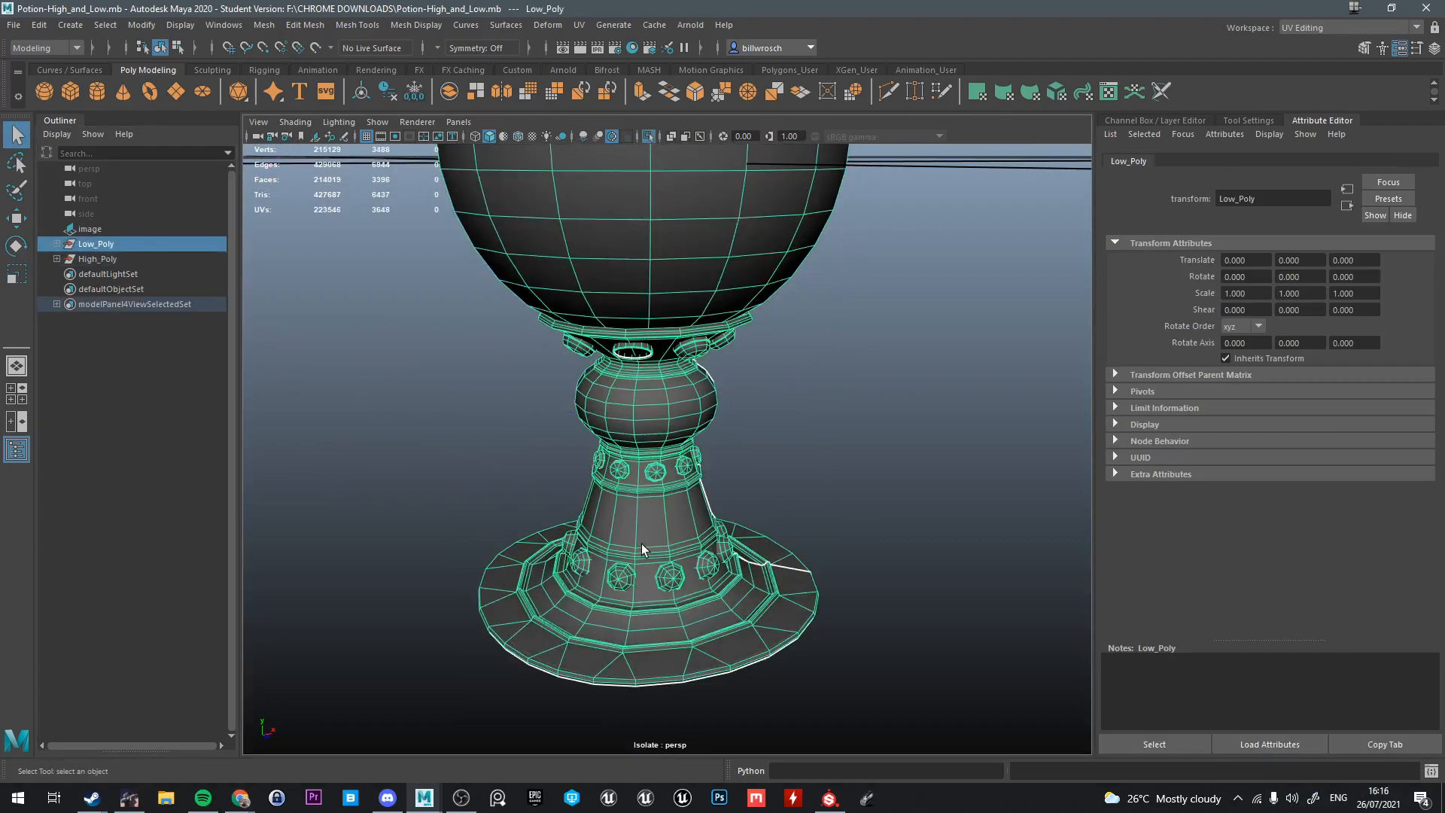
Delete two closely spaced edge loops on the narrow neck just above the stem's round bulb
alt+drag(641, 544, 671, 505)
scroll(671, 504, up, 5)
alt+middle_drag(671, 504, 591, 502)
alt+drag(591, 503, 561, 555)
alt+middle_drag(561, 555, 576, 407)
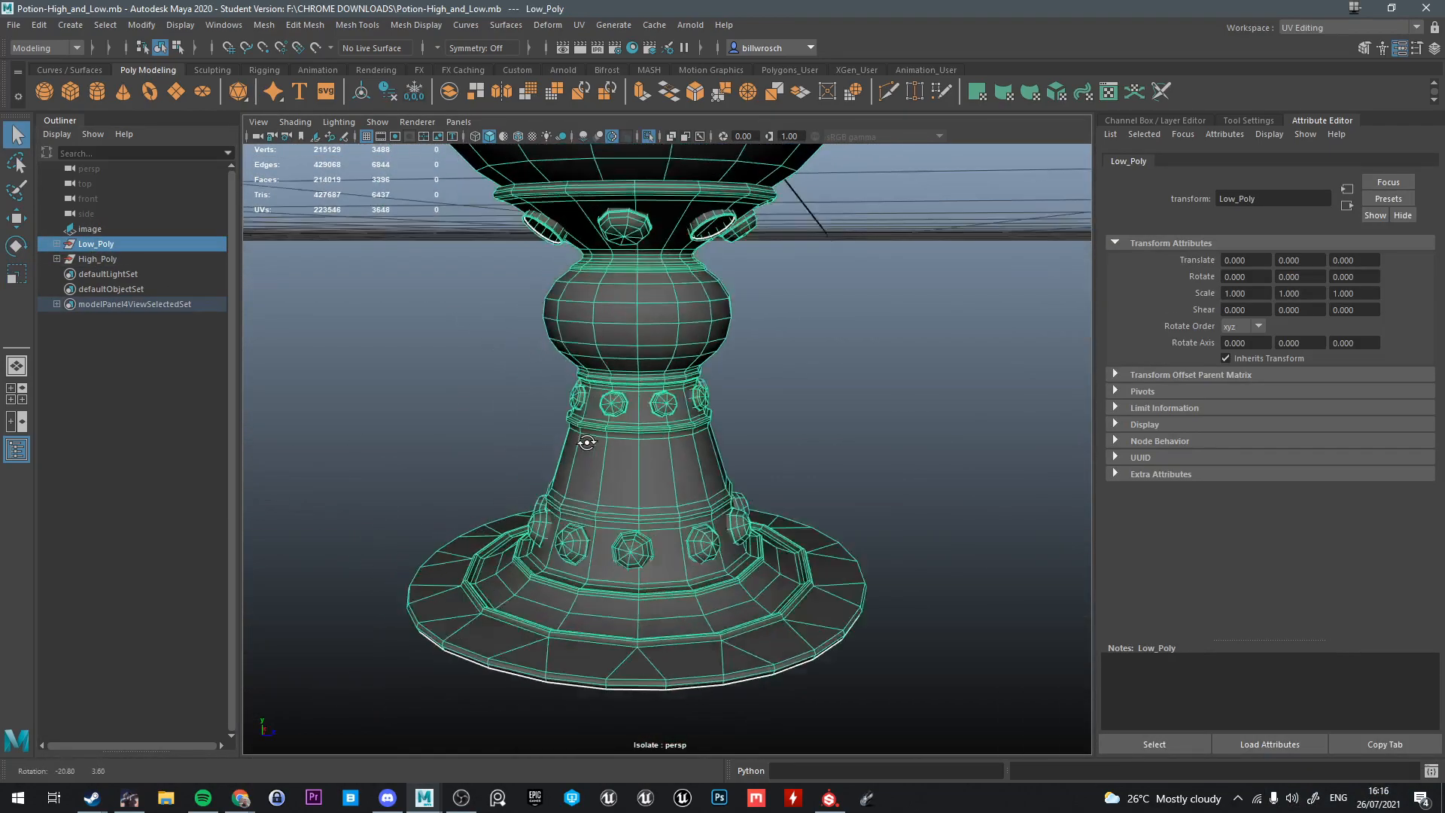
alt+drag(576, 407, 700, 409)
alt+middle_drag(700, 409, 679, 602)
scroll(674, 595, up, 8)
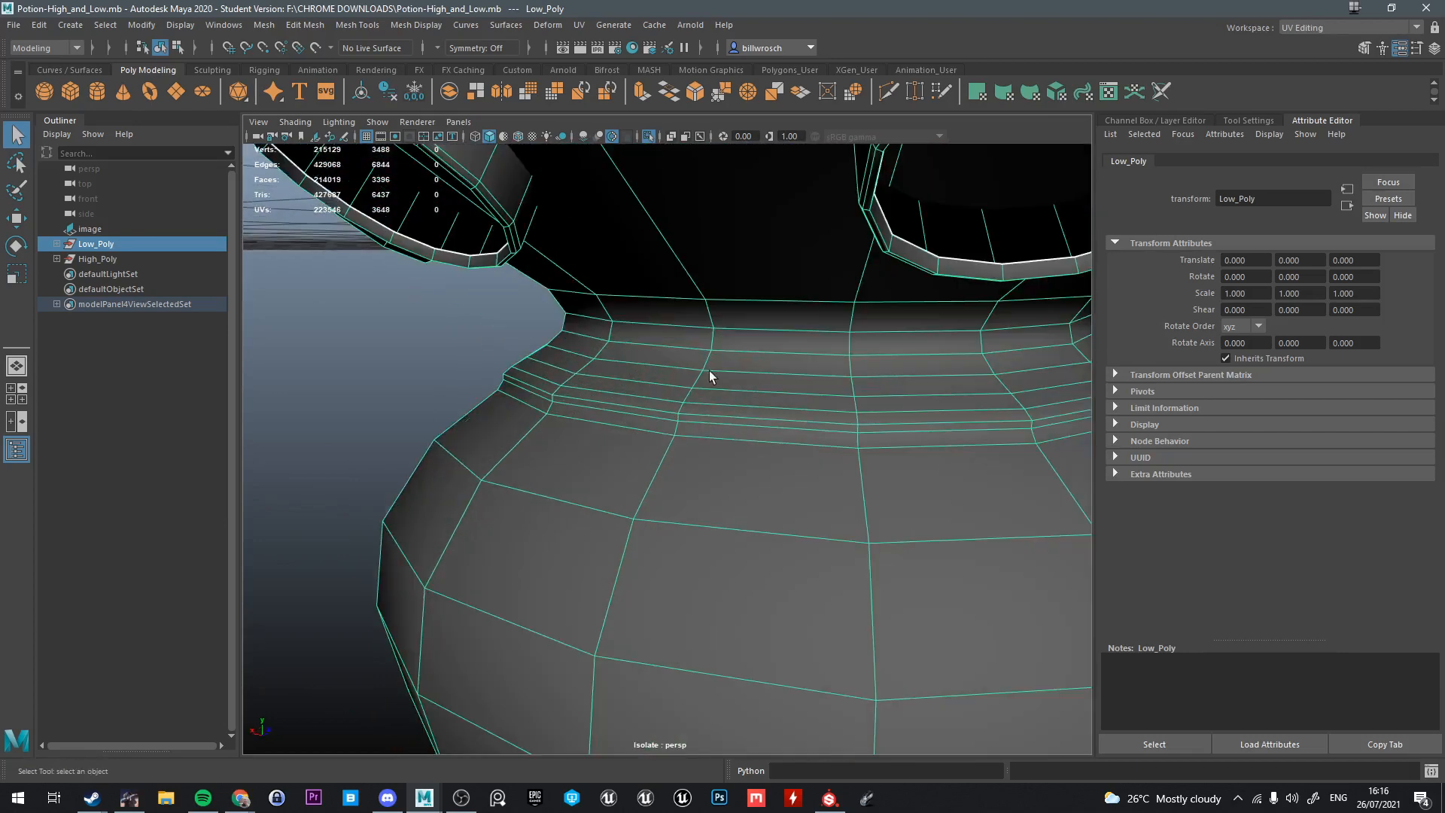
alt+drag(710, 374, 689, 365)
right_drag(689, 366, 688, 324)
click(594, 450)
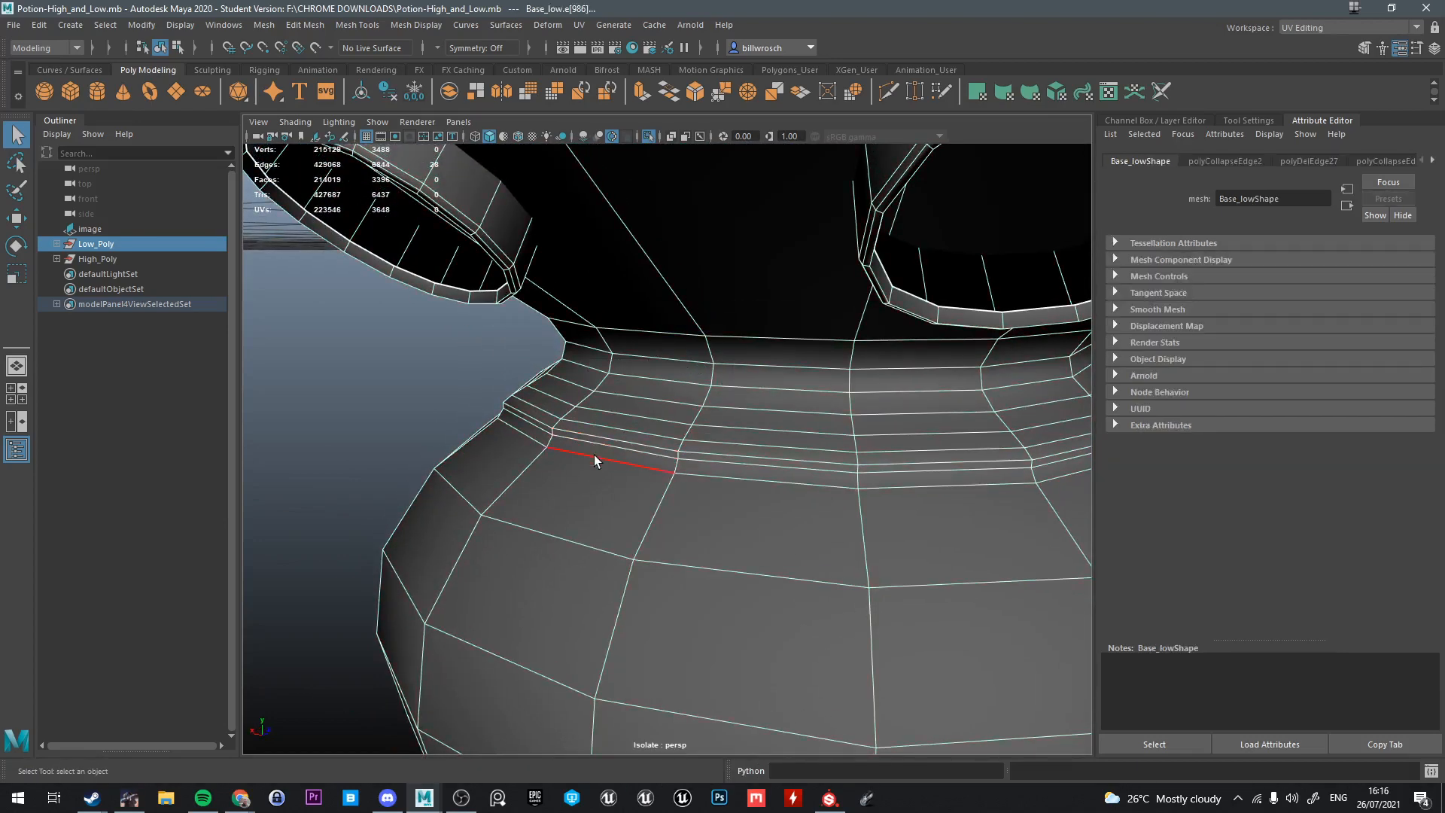
double_click(613, 426)
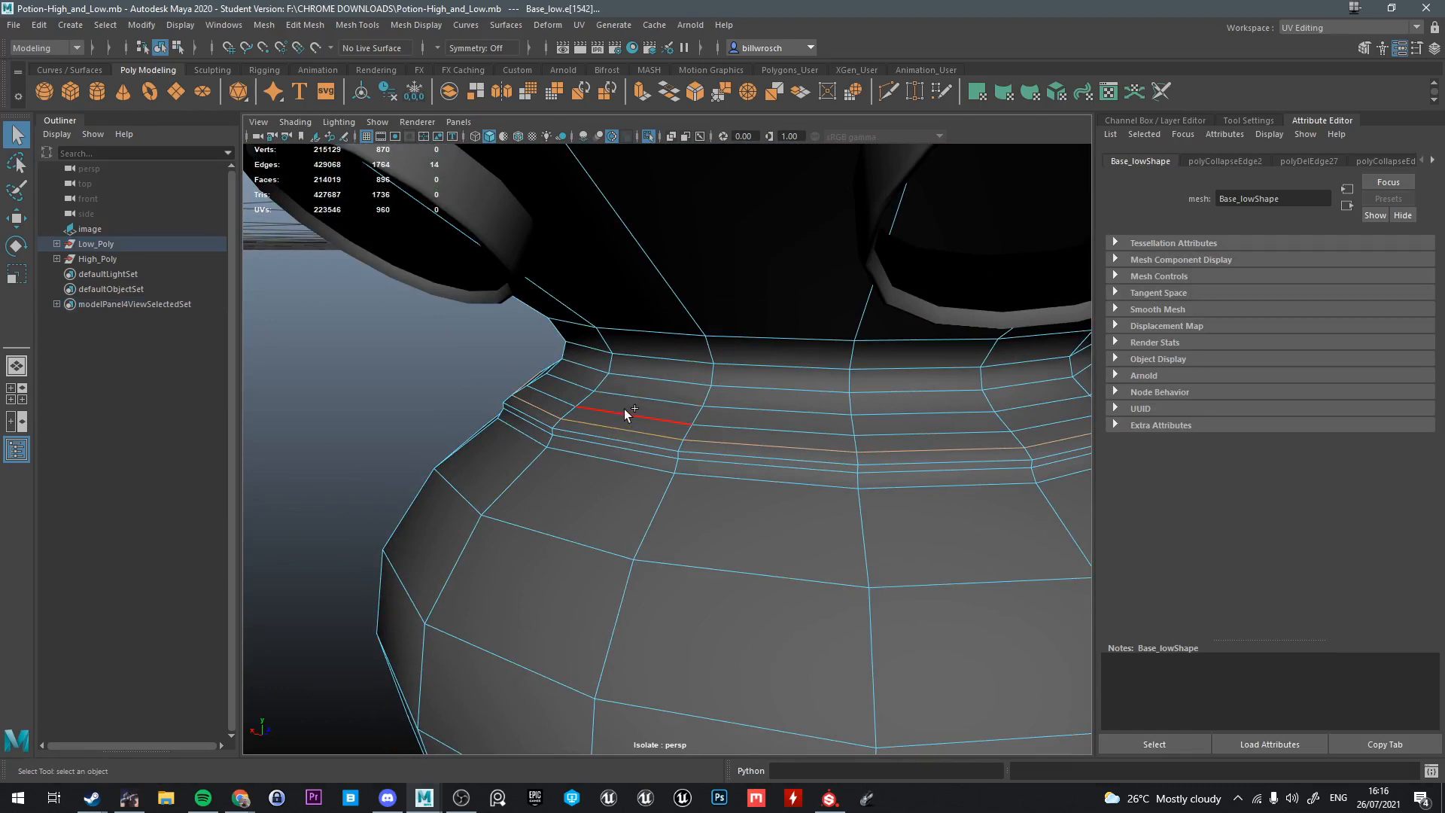
key(Delete)
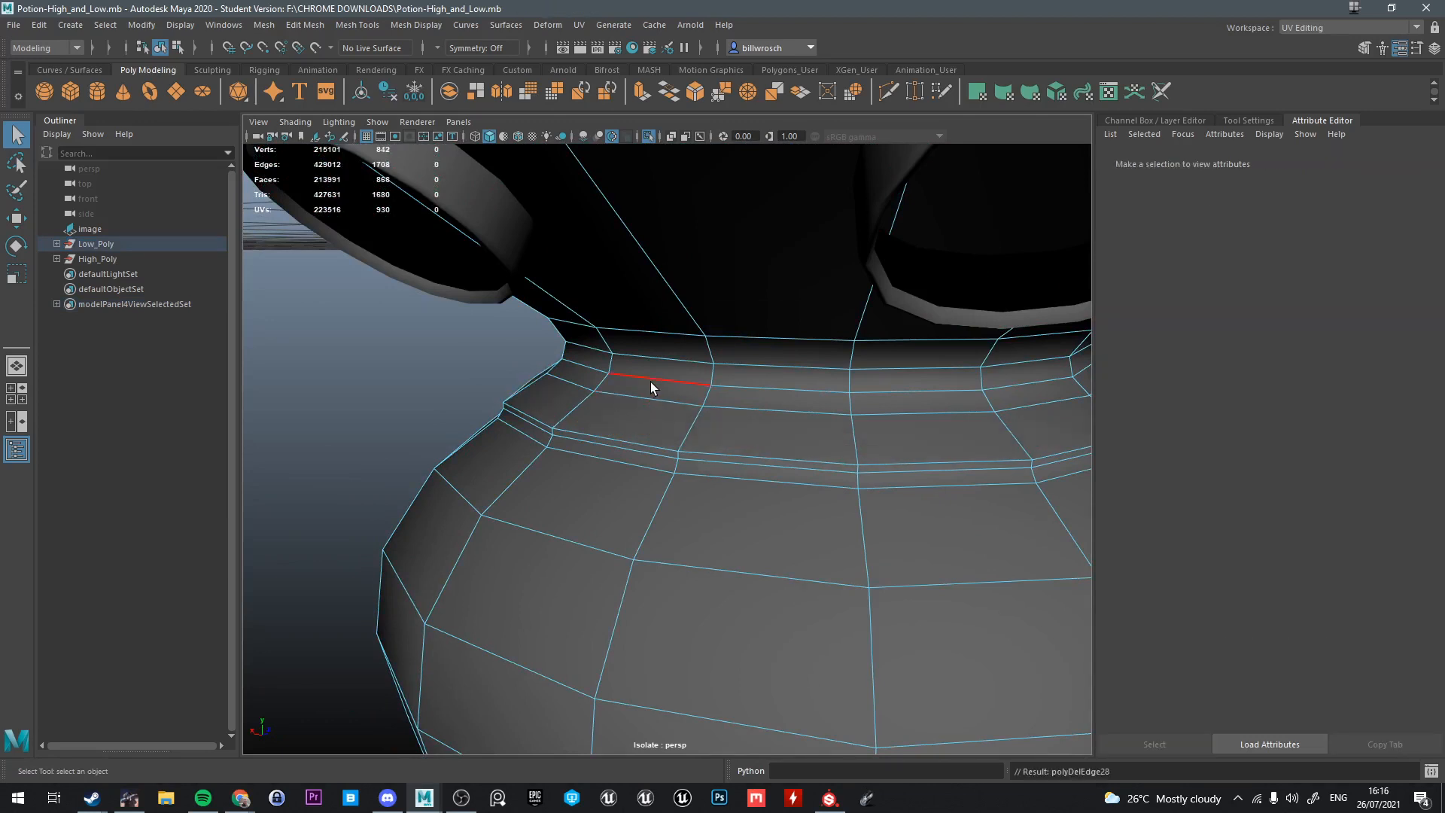
Delete one more horizontal edge loop from the neck between the cup and the stem's round bulb
alt+drag(652, 377, 652, 332)
double_click(652, 331)
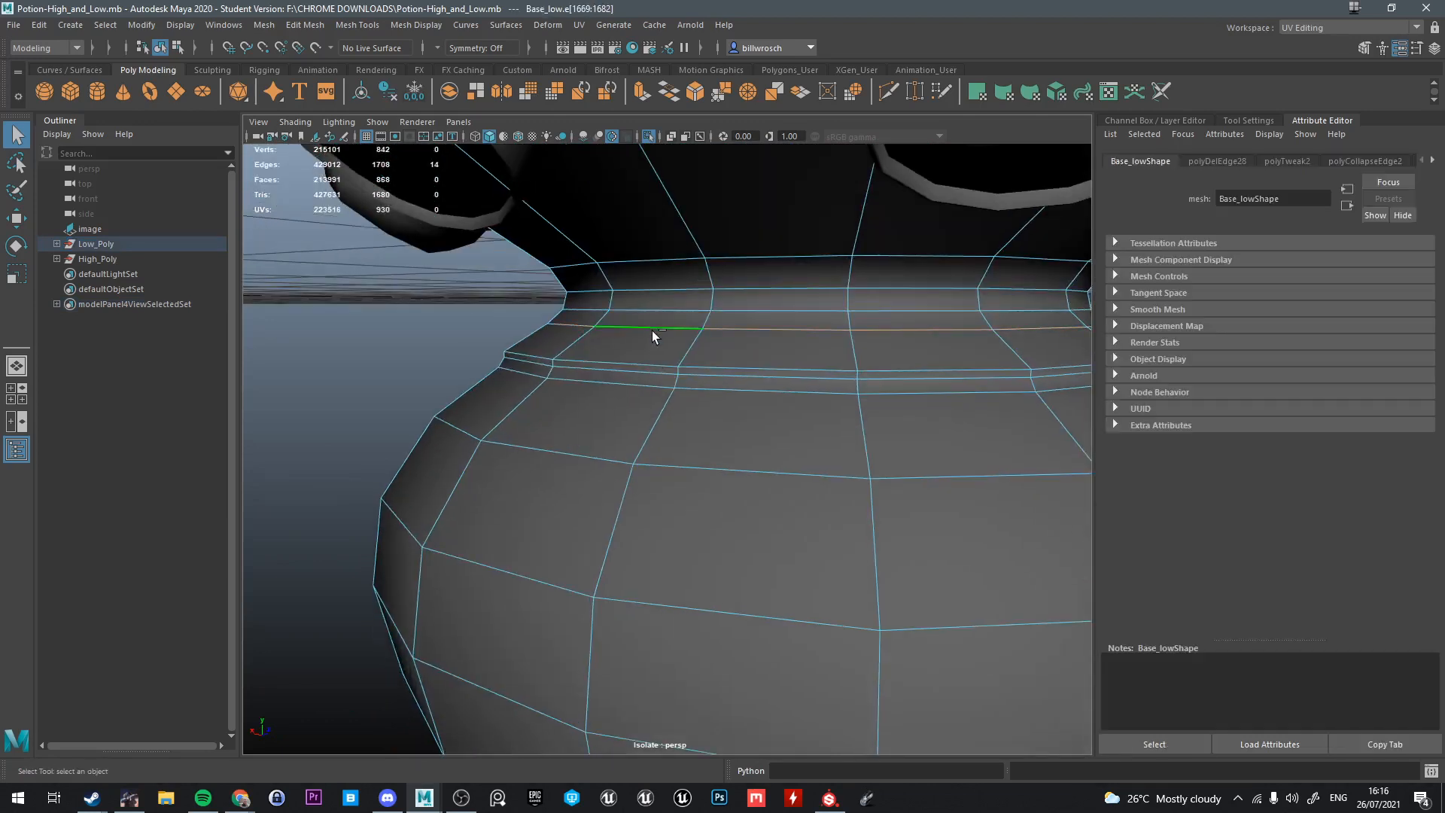
key(Delete)
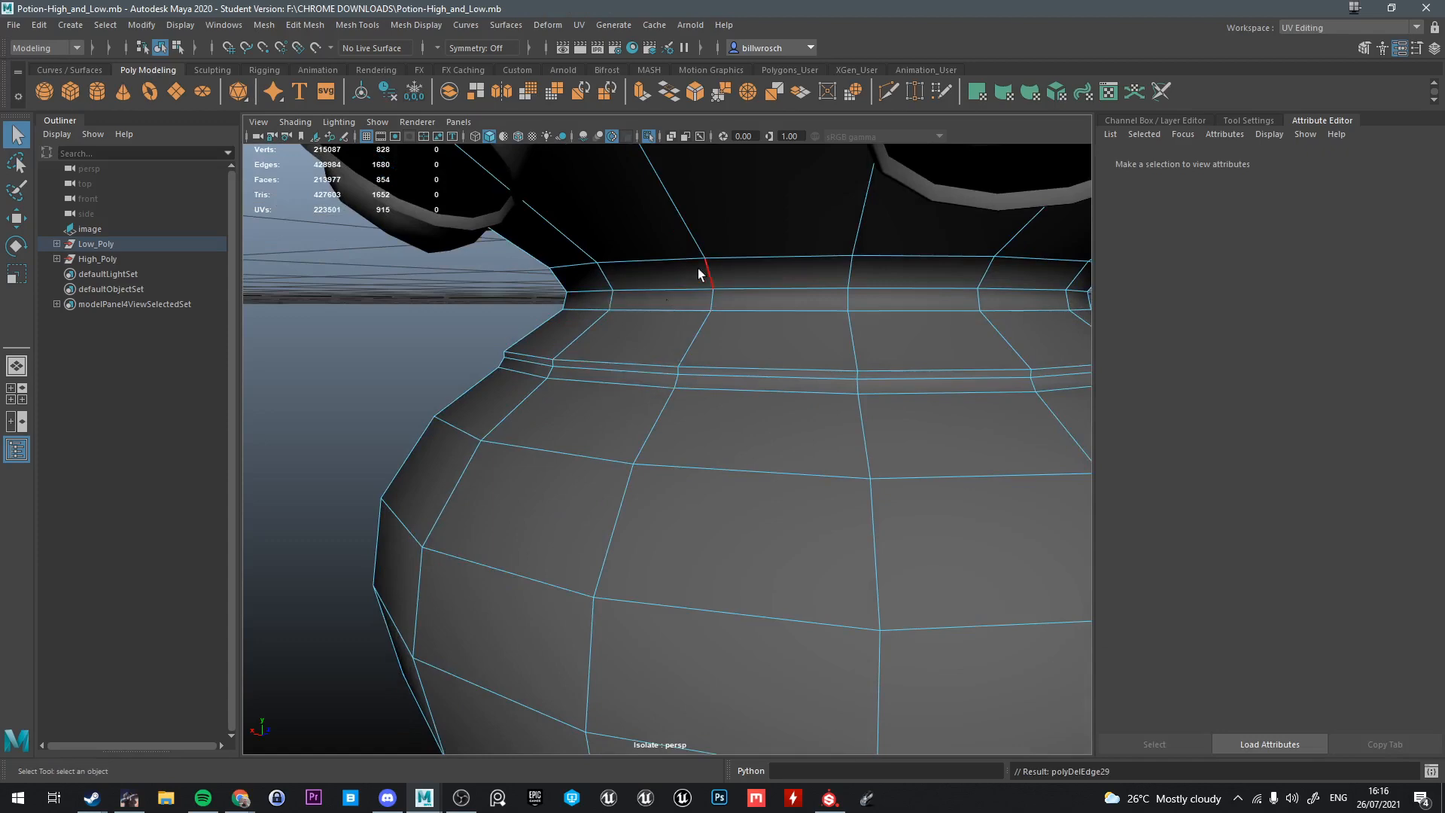
Return to object mode and select the Basegems_low mesh on the underside of the cup
scroll(698, 269, down, 6)
alt+drag(698, 282, 702, 256)
alt+middle_drag(701, 256, 746, 489)
scroll(738, 515, up, 2)
alt+drag(745, 489, 761, 449)
click(697, 426)
right_drag(811, 343, 876, 299)
click(848, 325)
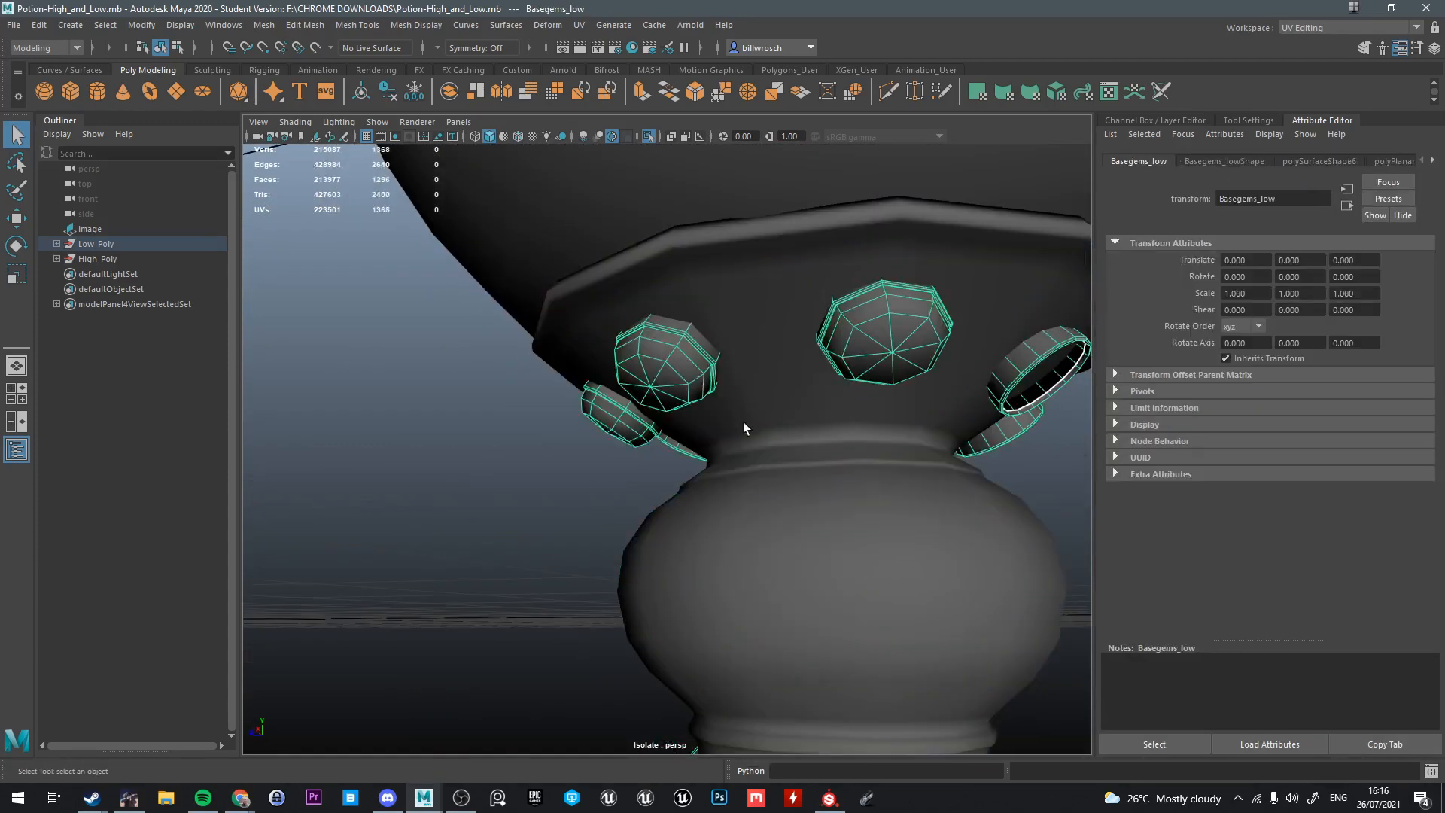
Delete two edge loops from the stepped rim of a gem beneath the cup
scroll(743, 421, down, 4)
alt+drag(743, 421, 825, 414)
alt+middle_drag(825, 414, 688, 480)
scroll(688, 480, up, 5)
alt+drag(688, 480, 656, 391)
scroll(657, 391, up, 10)
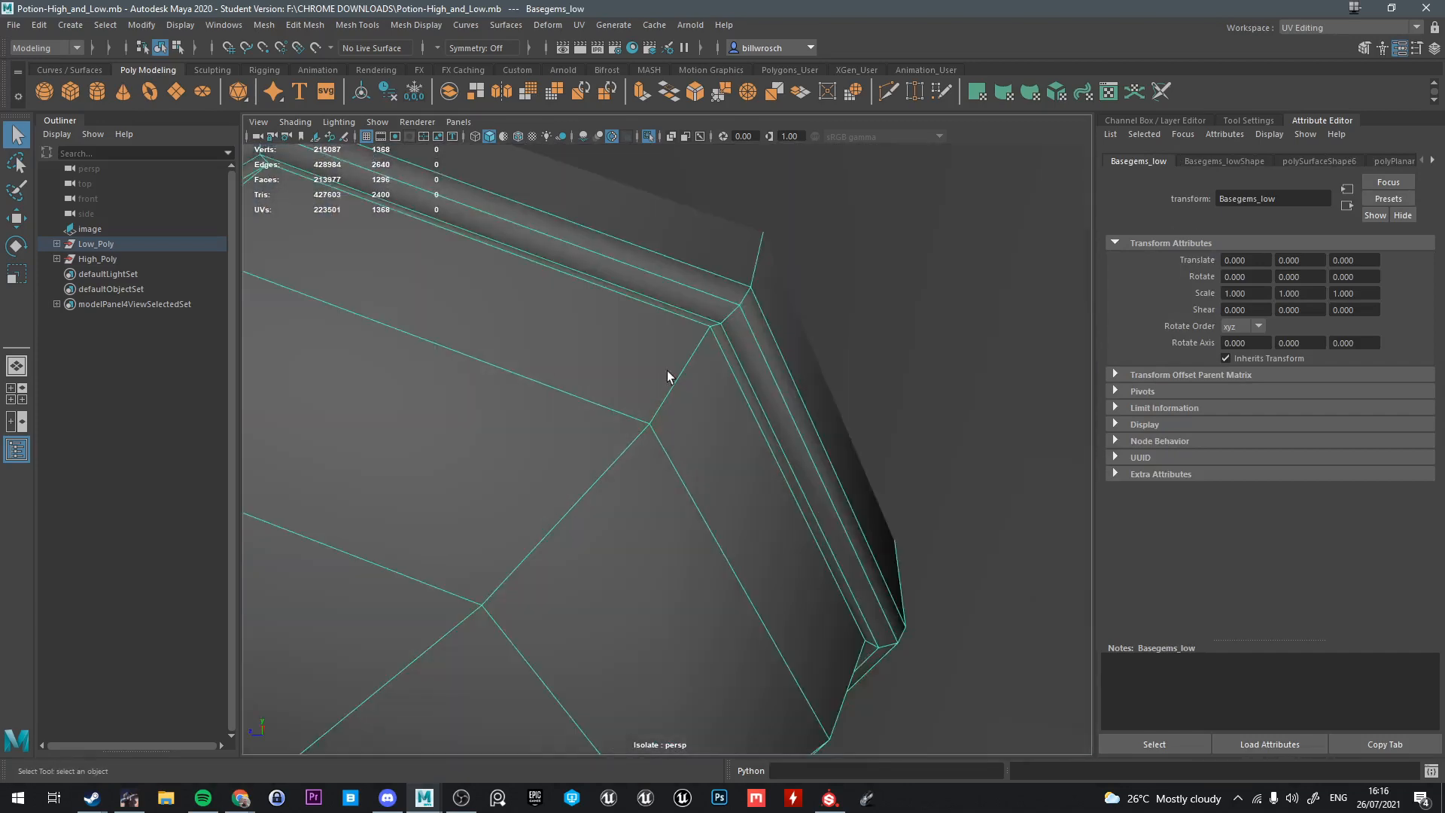
right_drag(690, 336, 693, 297)
click(716, 353)
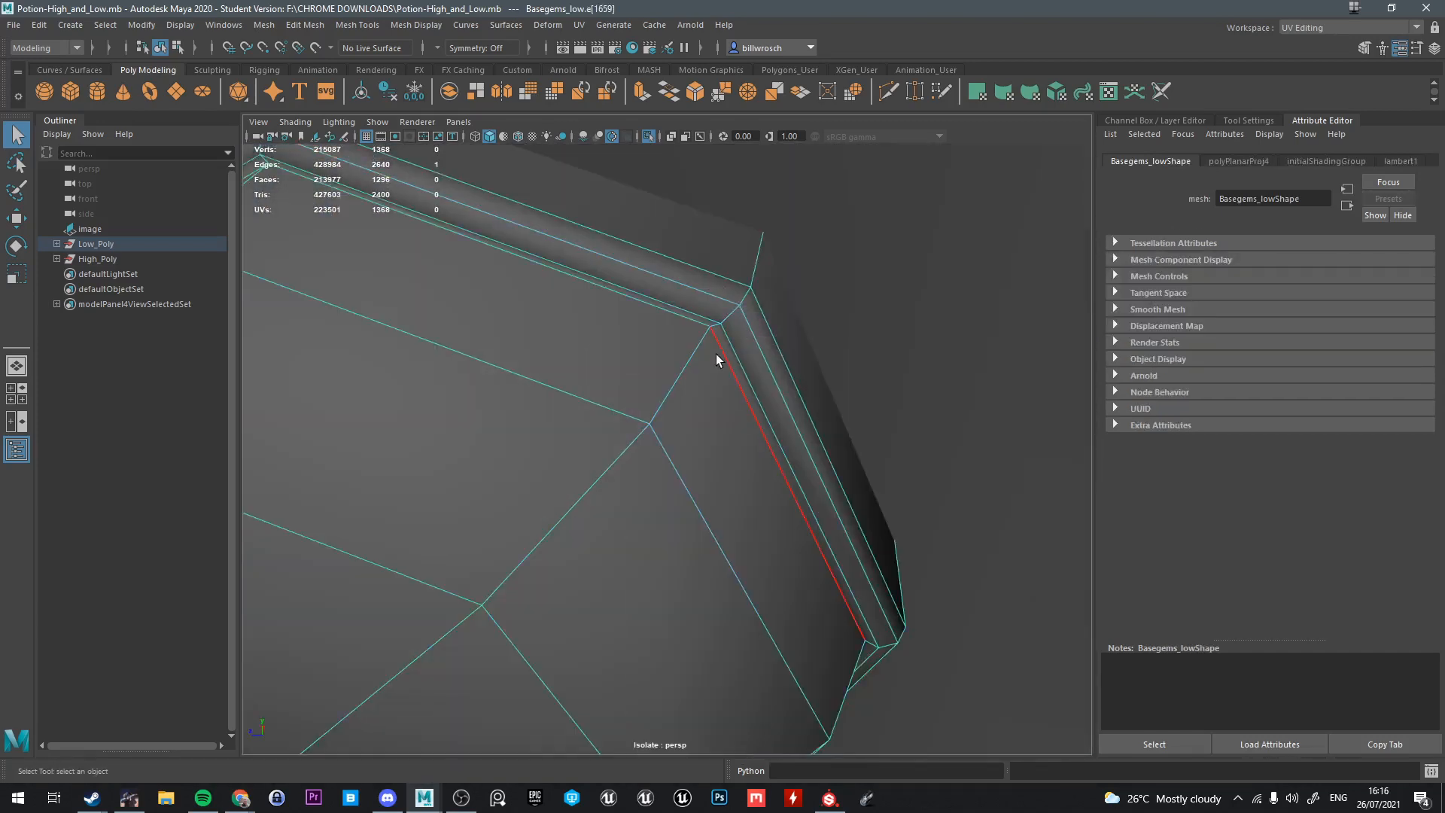
shift+double_click(766, 319)
key(ctrl+Delete)
alt+drag(767, 319, 765, 313)
Delete the two matching rim edge loops from the next gem beneath the cup
scroll(655, 451, down, 10)
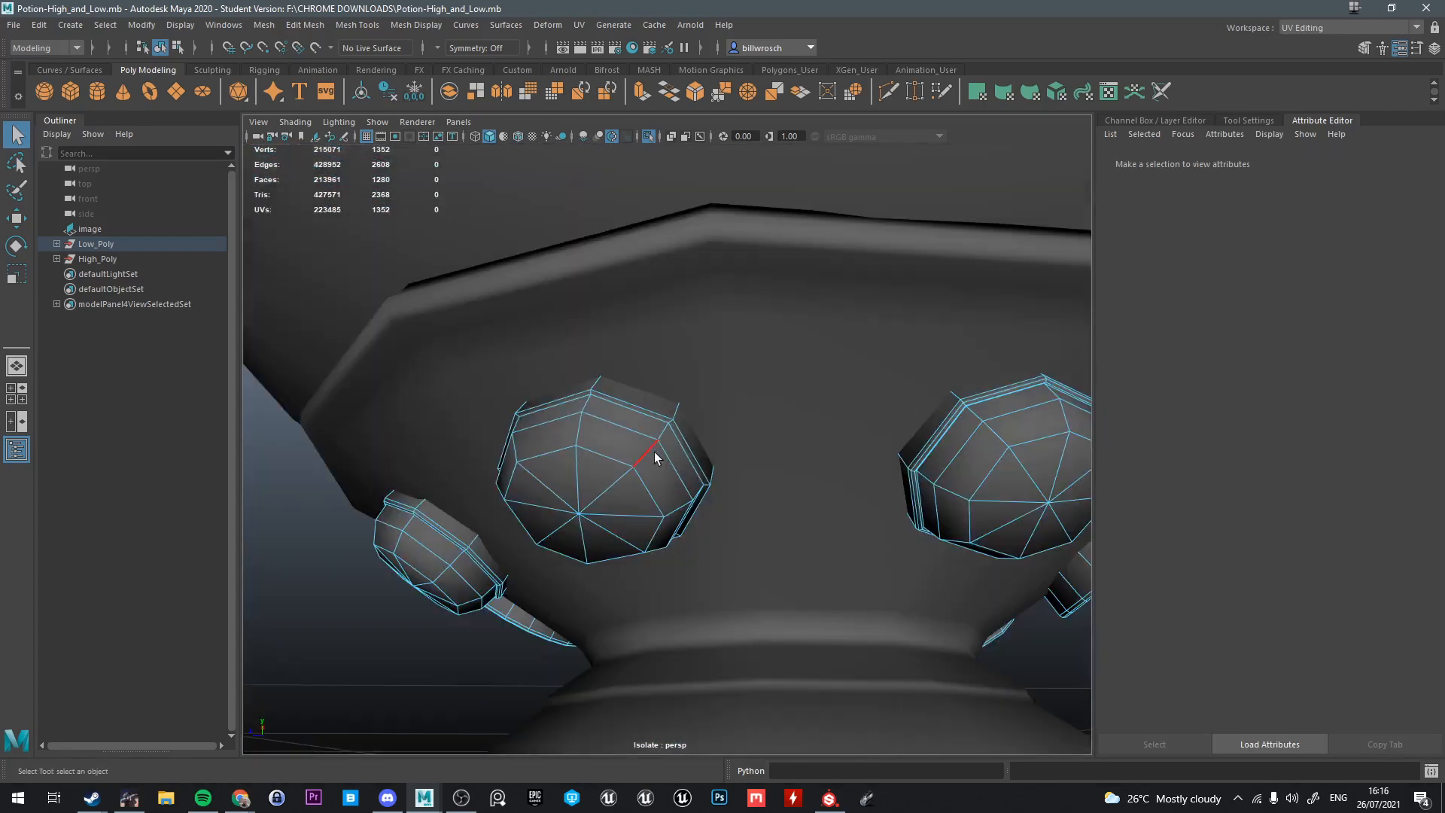
alt+middle_drag(736, 477, 697, 473)
alt+right_drag(697, 473, 765, 468)
alt+middle_drag(765, 468, 702, 476)
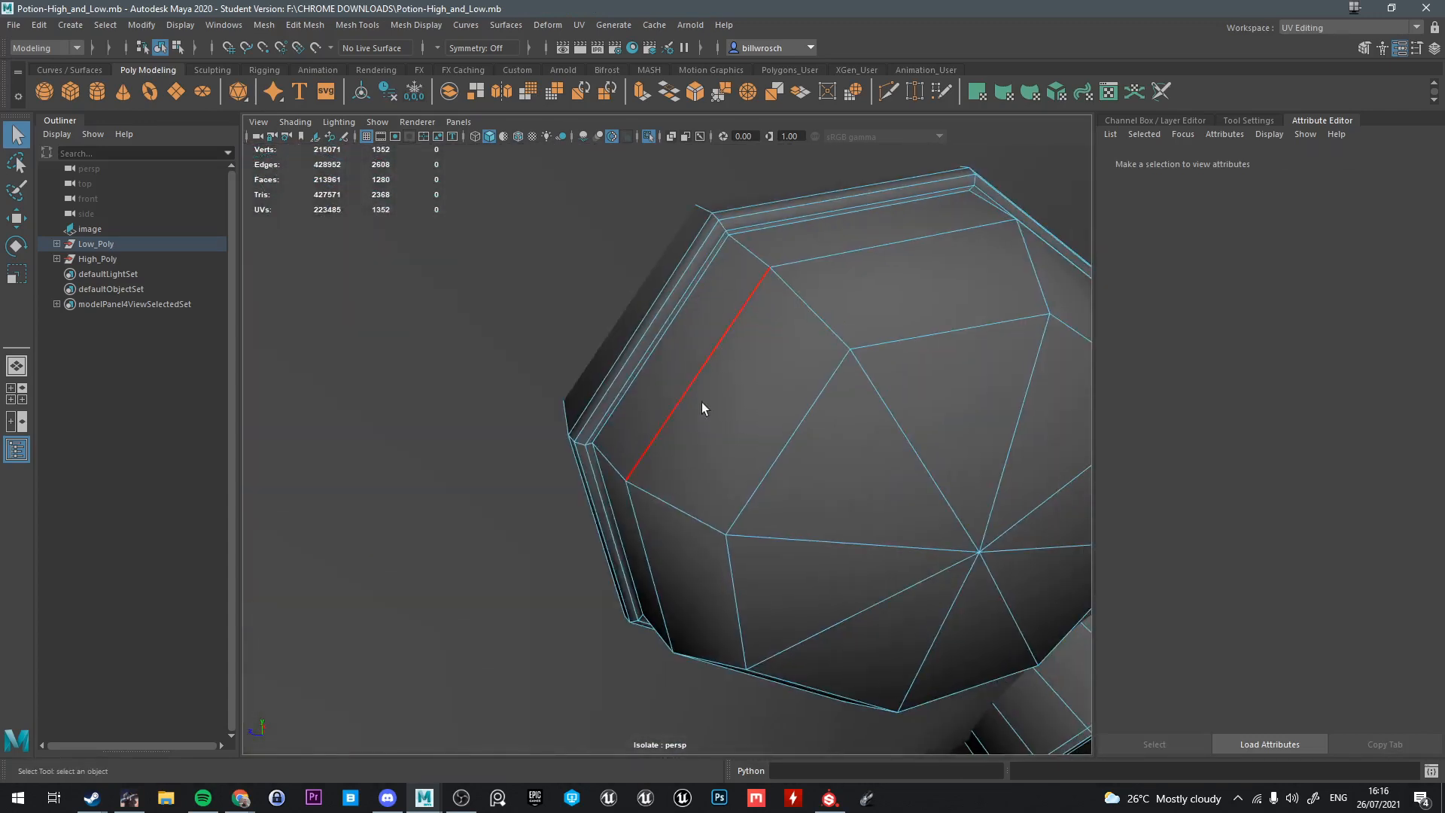
double_click(630, 408)
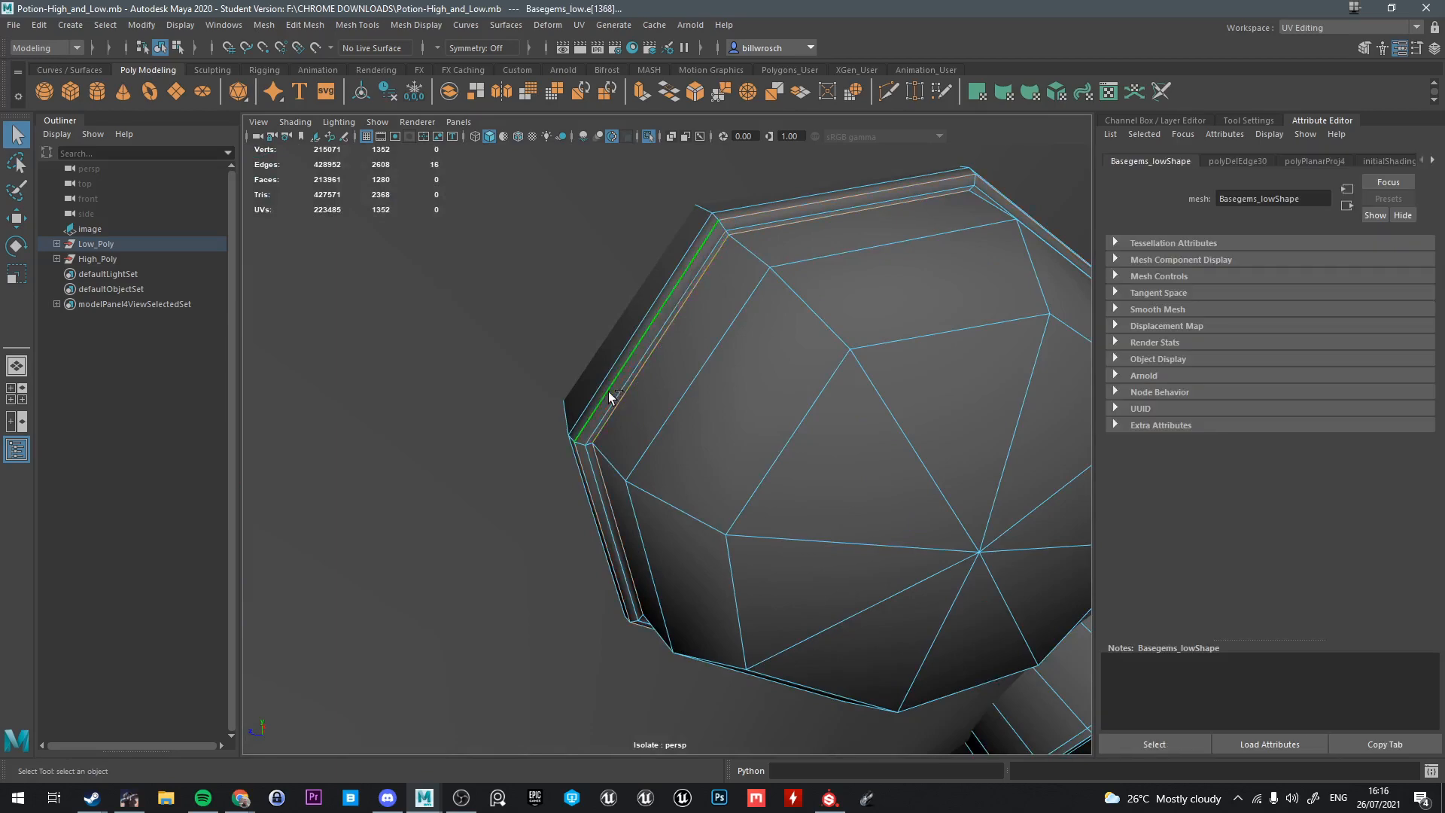
key(ctrl+Delete)
Find another gem beneath the cup with closely spaced rim loops and delete two of those loops
scroll(738, 400, down, 5)
alt+drag(738, 401, 710, 413)
alt+right_drag(709, 413, 800, 475)
alt+drag(800, 475, 648, 467)
scroll(817, 490, down, 5)
alt+middle_drag(648, 467, 632, 474)
alt+drag(632, 474, 739, 544)
alt+middle_drag(739, 544, 743, 503)
alt+drag(743, 503, 648, 472)
scroll(668, 471, up, 6)
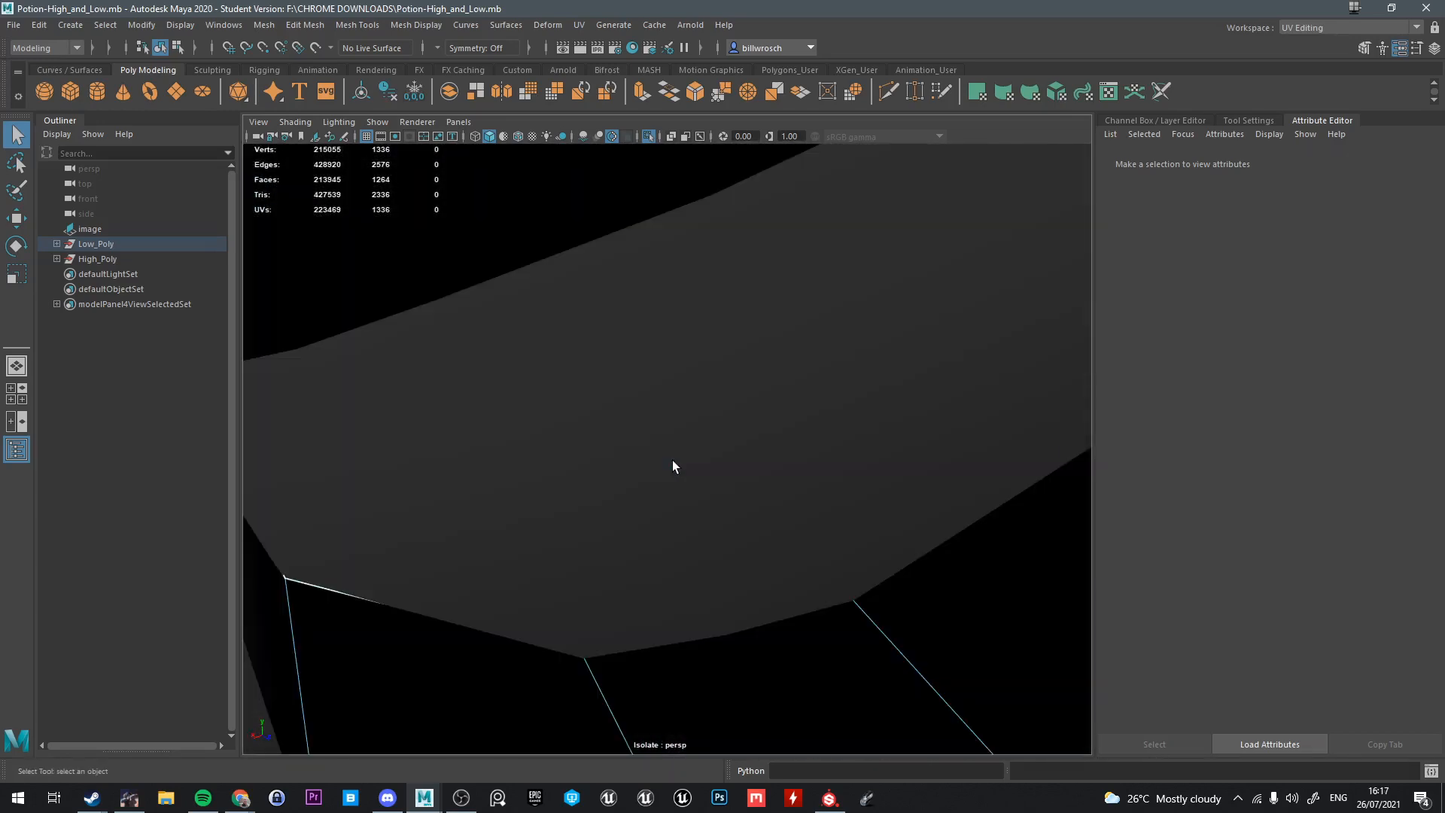
scroll(672, 459, down, 5)
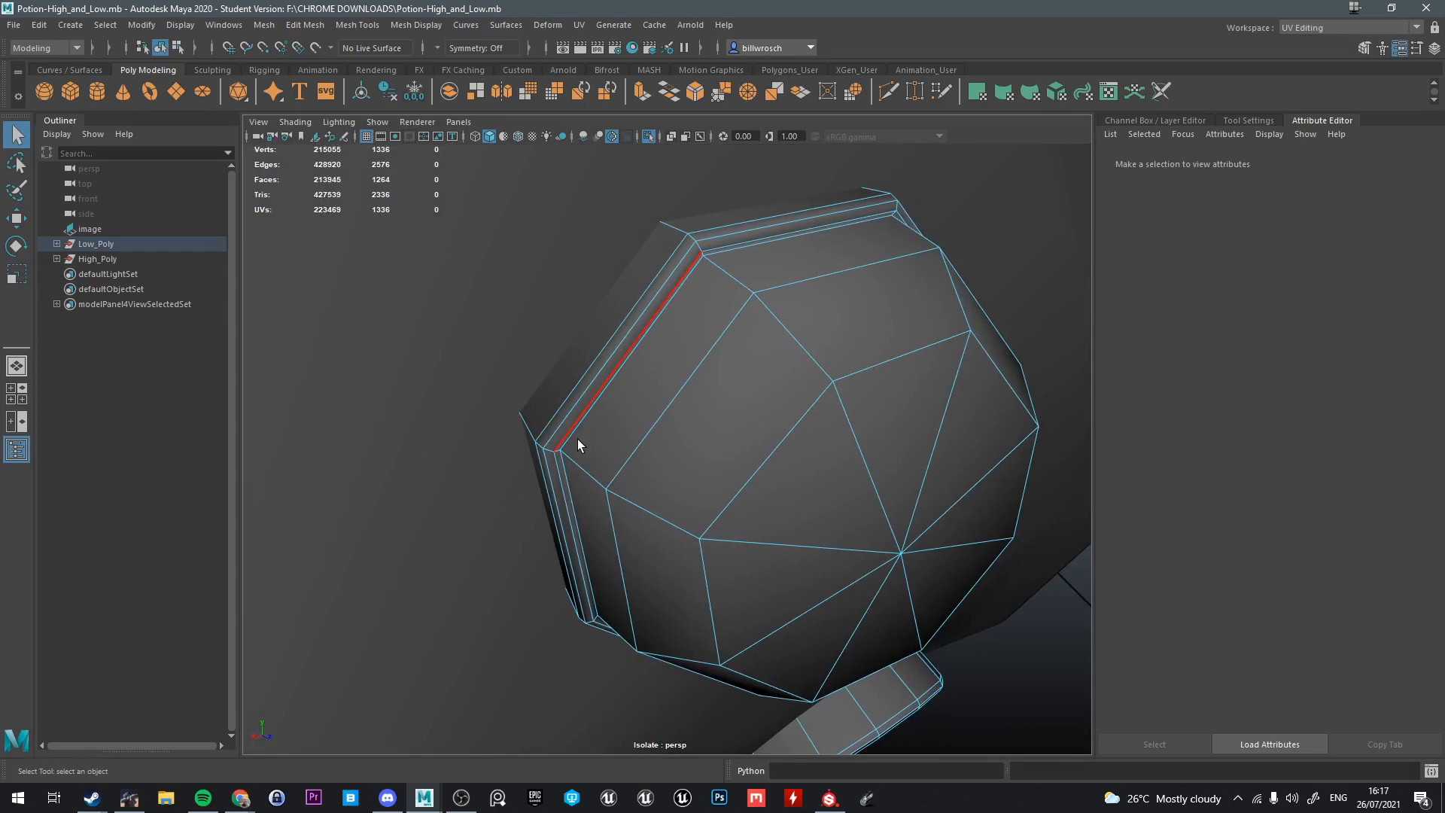
scroll(566, 442, up, 5)
scroll(563, 439, down, 5)
click(600, 440)
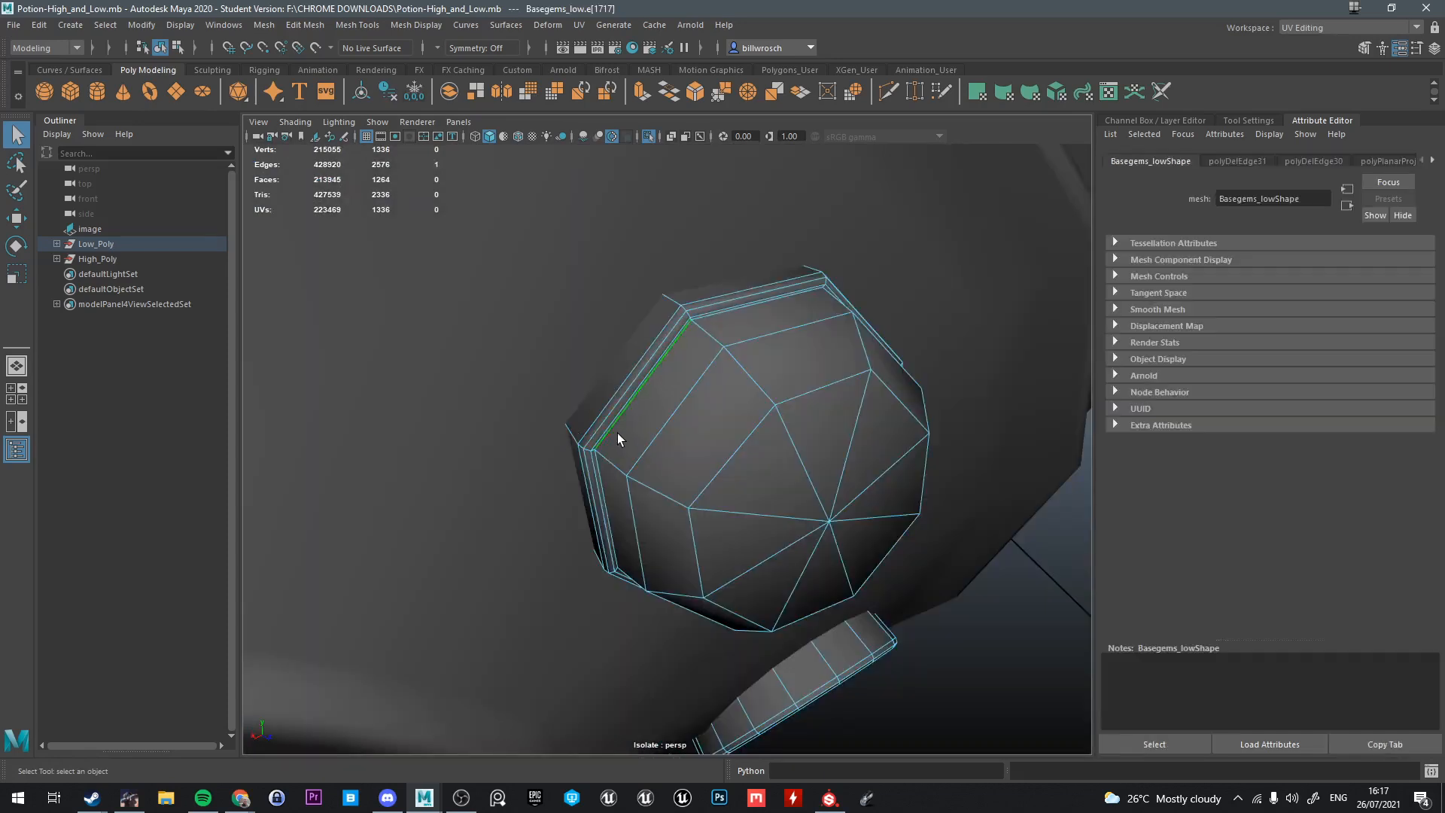
scroll(615, 451, up, 5)
scroll(610, 463, down, 6)
scroll(606, 474, up, 5)
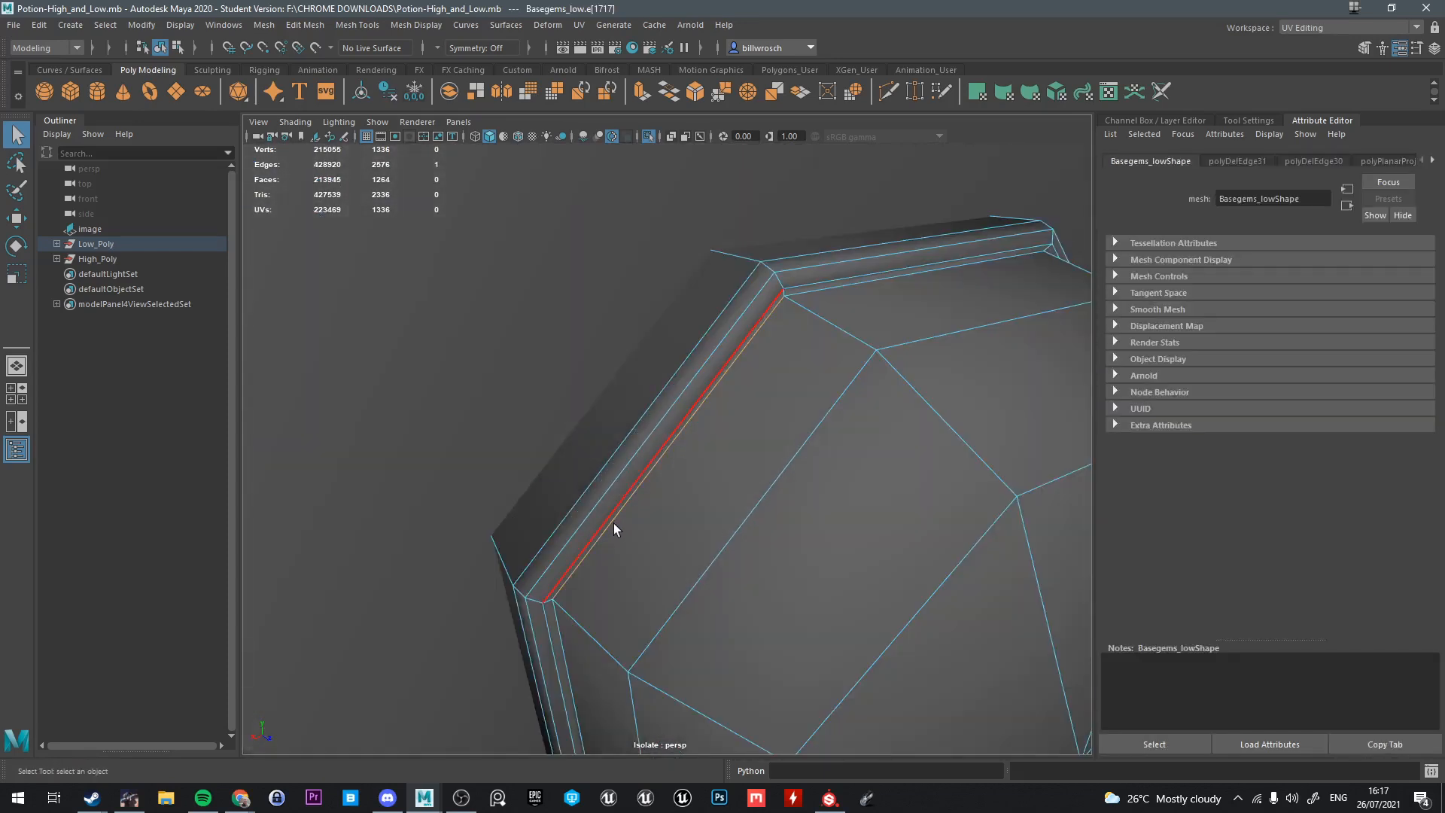
double_click(583, 567)
double_click(555, 566)
key(Delete)
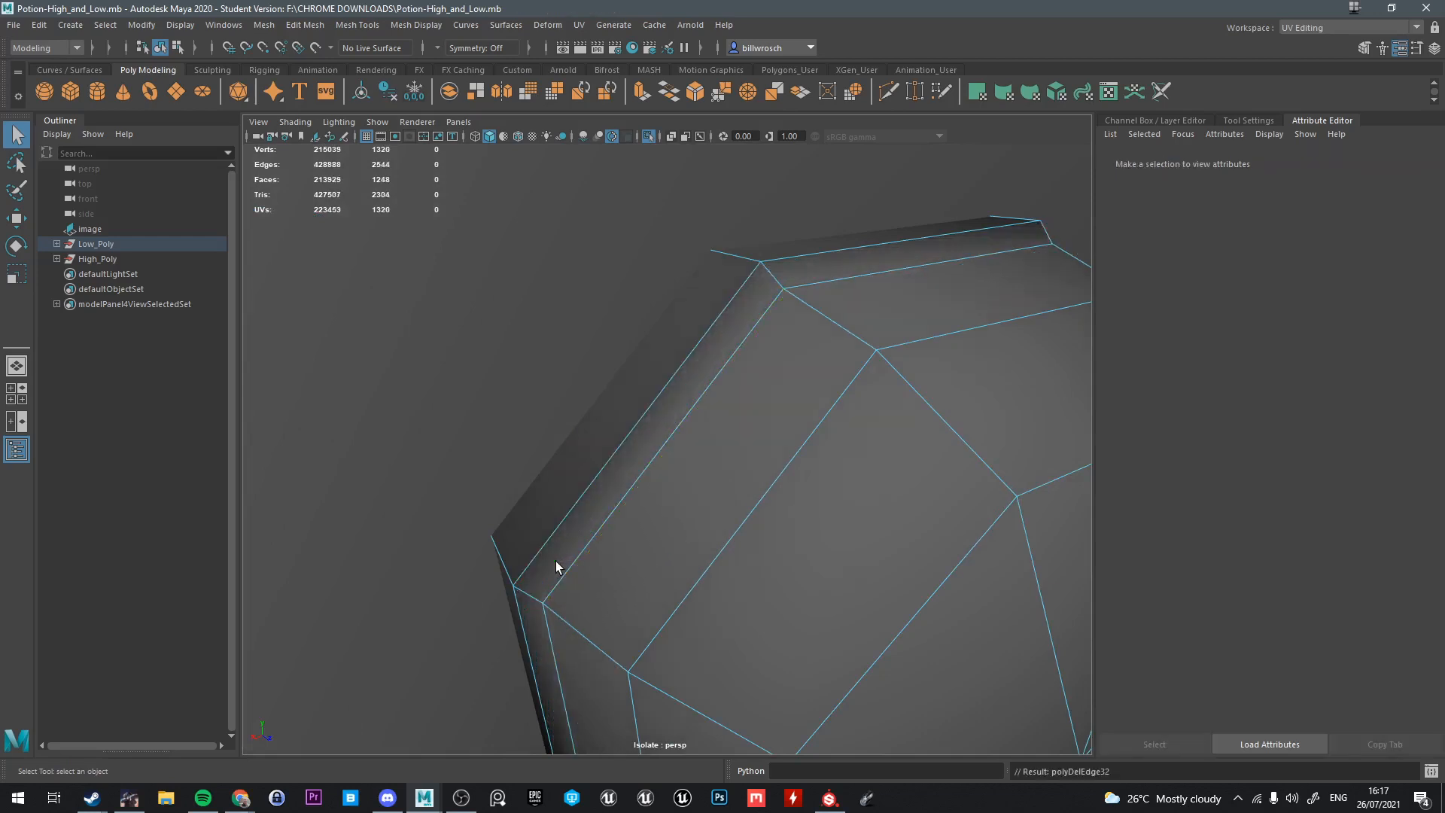
Delete two closely spaced rim edge loops from the remaining dense gem beneath the cup
scroll(611, 575, down, 4)
scroll(714, 572, up, 4)
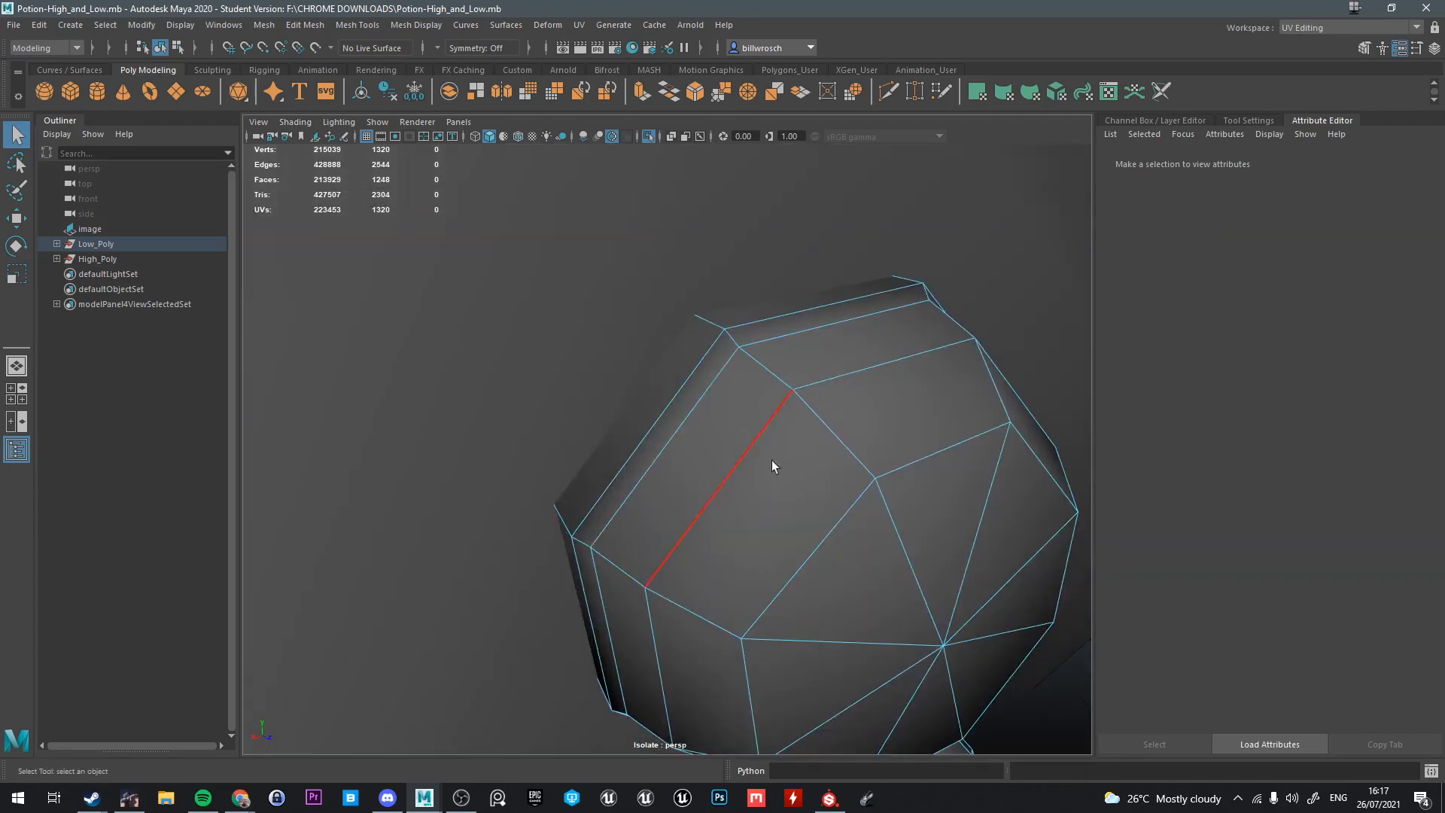
alt+drag(772, 461, 602, 429)
scroll(697, 481, down, 4)
alt+right_drag(602, 429, 851, 525)
alt+middle_drag(1077, 636, 517, 397)
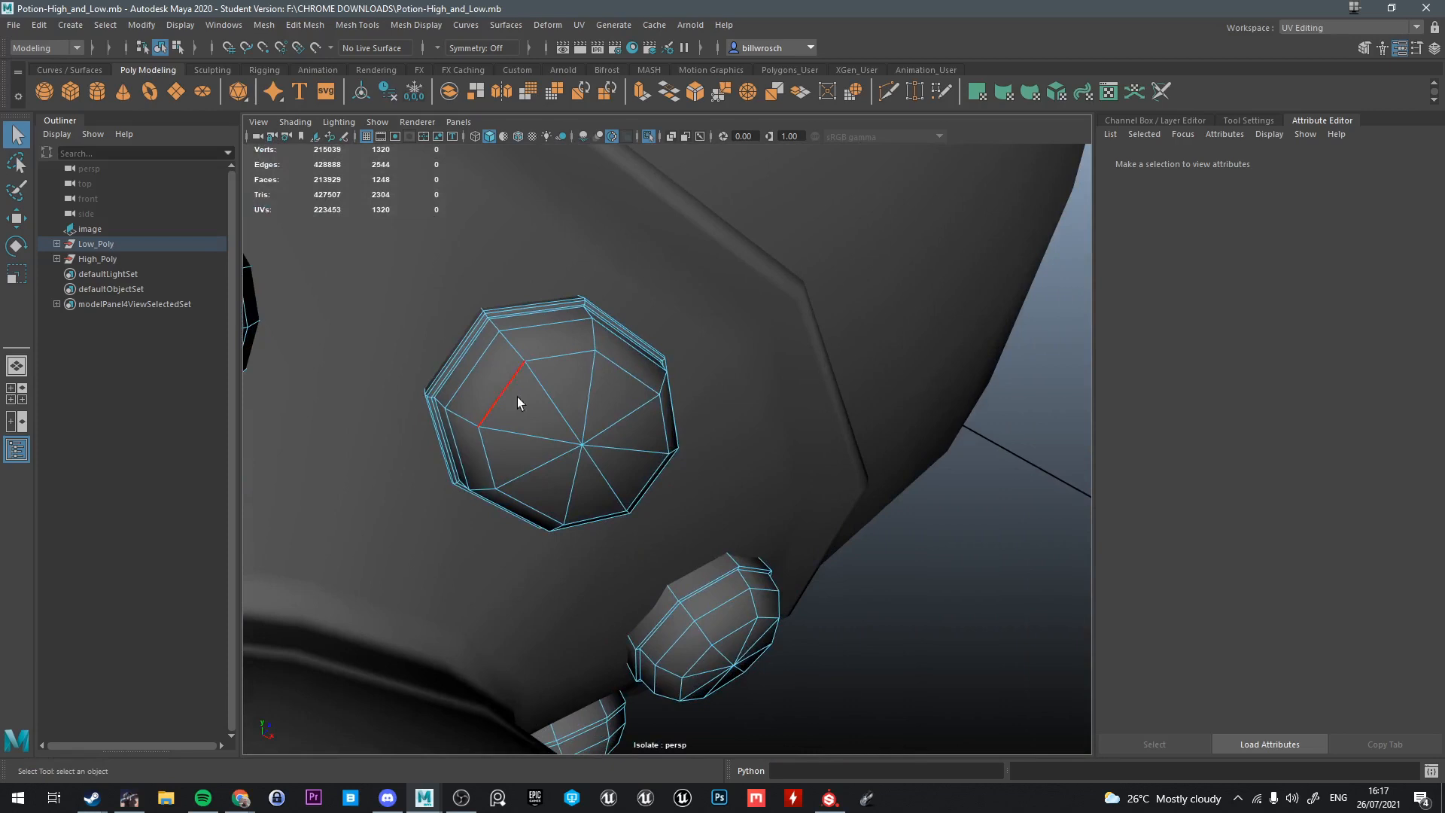
double_click(462, 359)
scroll(516, 496, up, 5)
scroll(517, 495, down, 4)
alt+drag(516, 495, 564, 503)
scroll(564, 503, up, 3)
click(599, 513)
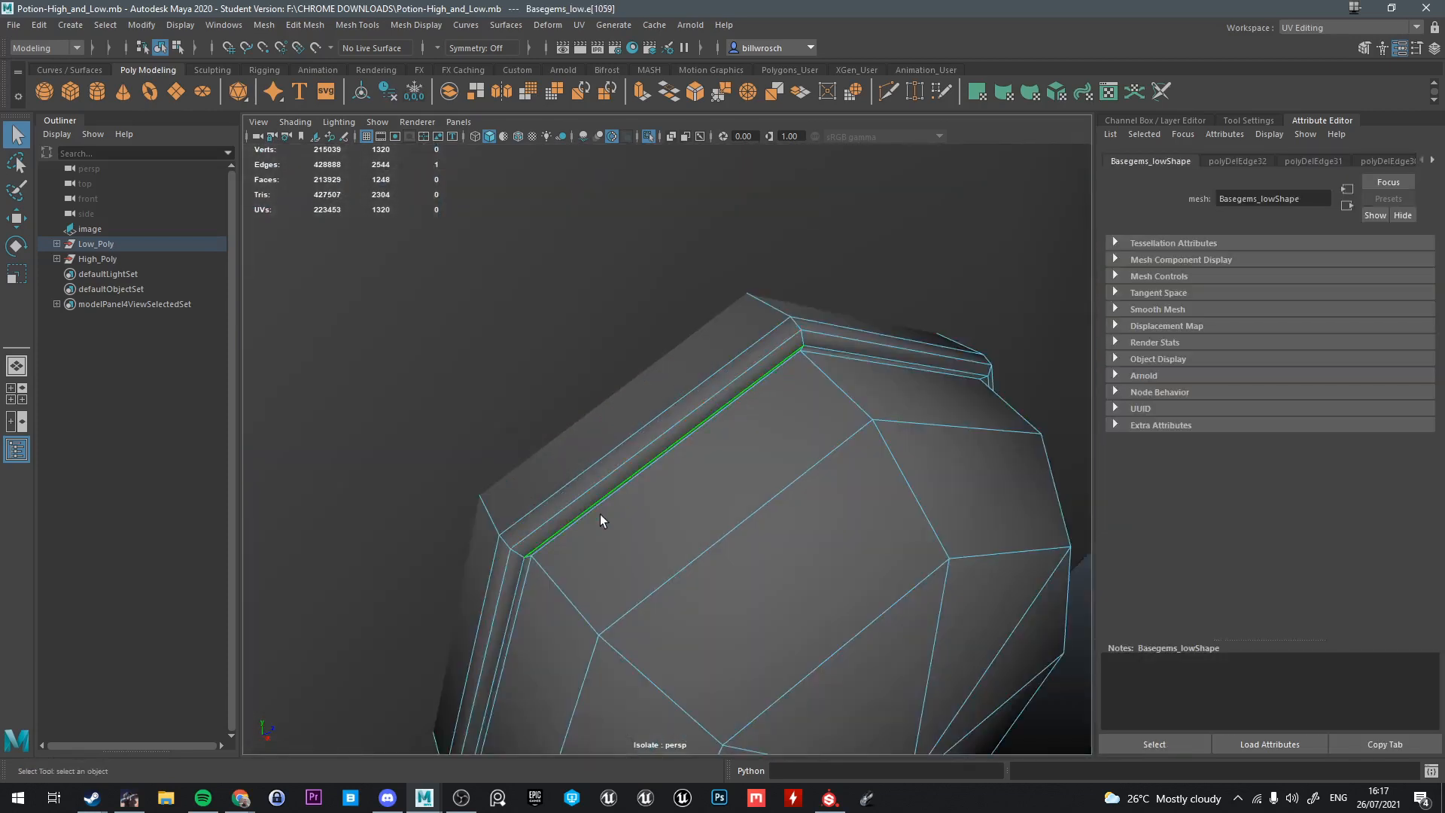
mouse_move(599, 514)
shift+right_down()
mouse_move(609, 525)
mouse_move(577, 506)
mouse_move(611, 524)
shift+right_up()
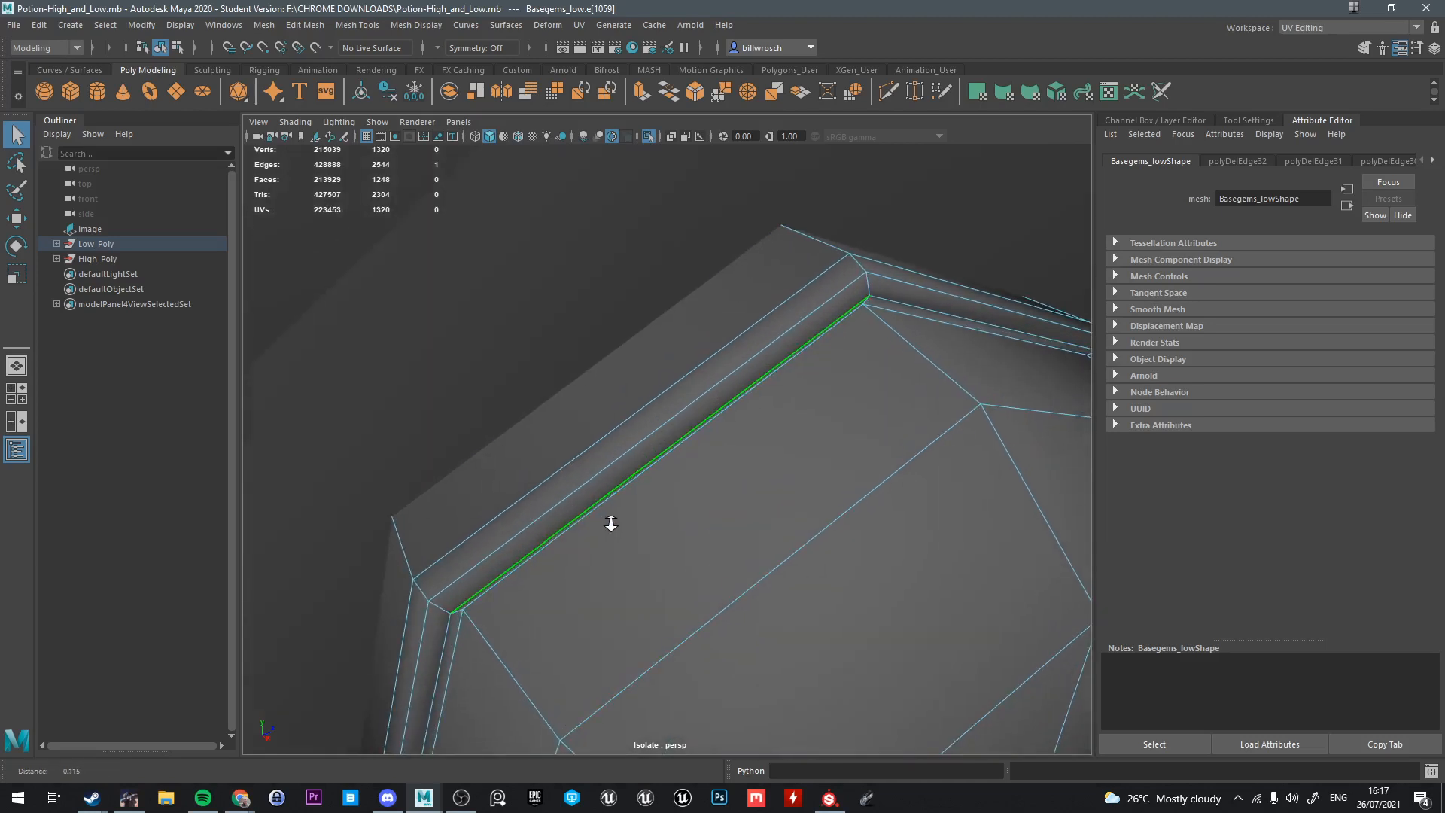
alt+drag(611, 523, 642, 489)
alt+right_drag(642, 489, 638, 489)
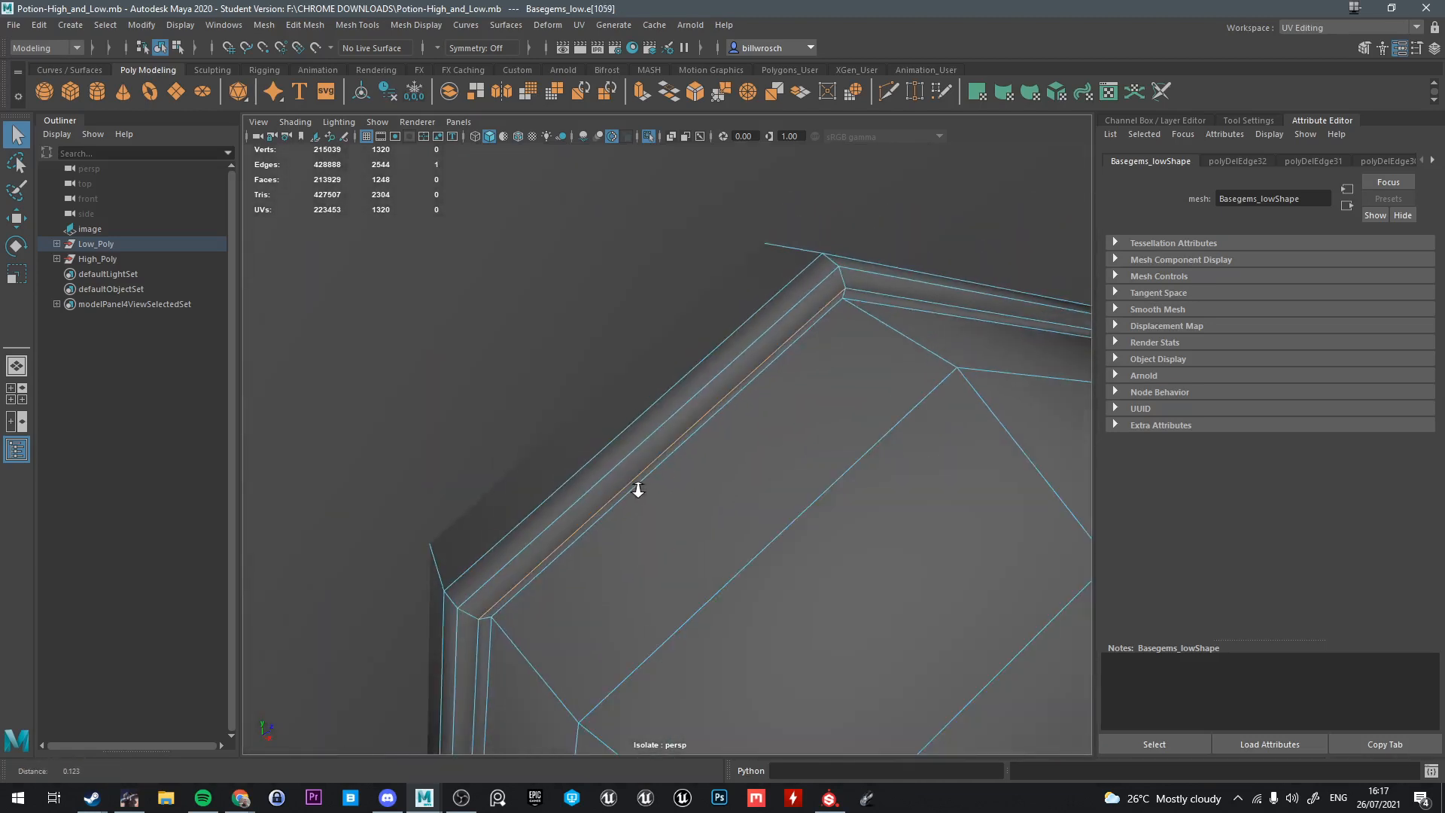
double_click(635, 513)
key(ctrl+Delete)
Examine the other gems beneath the cup for leftover rim edge loops
scroll(768, 529, down, 8)
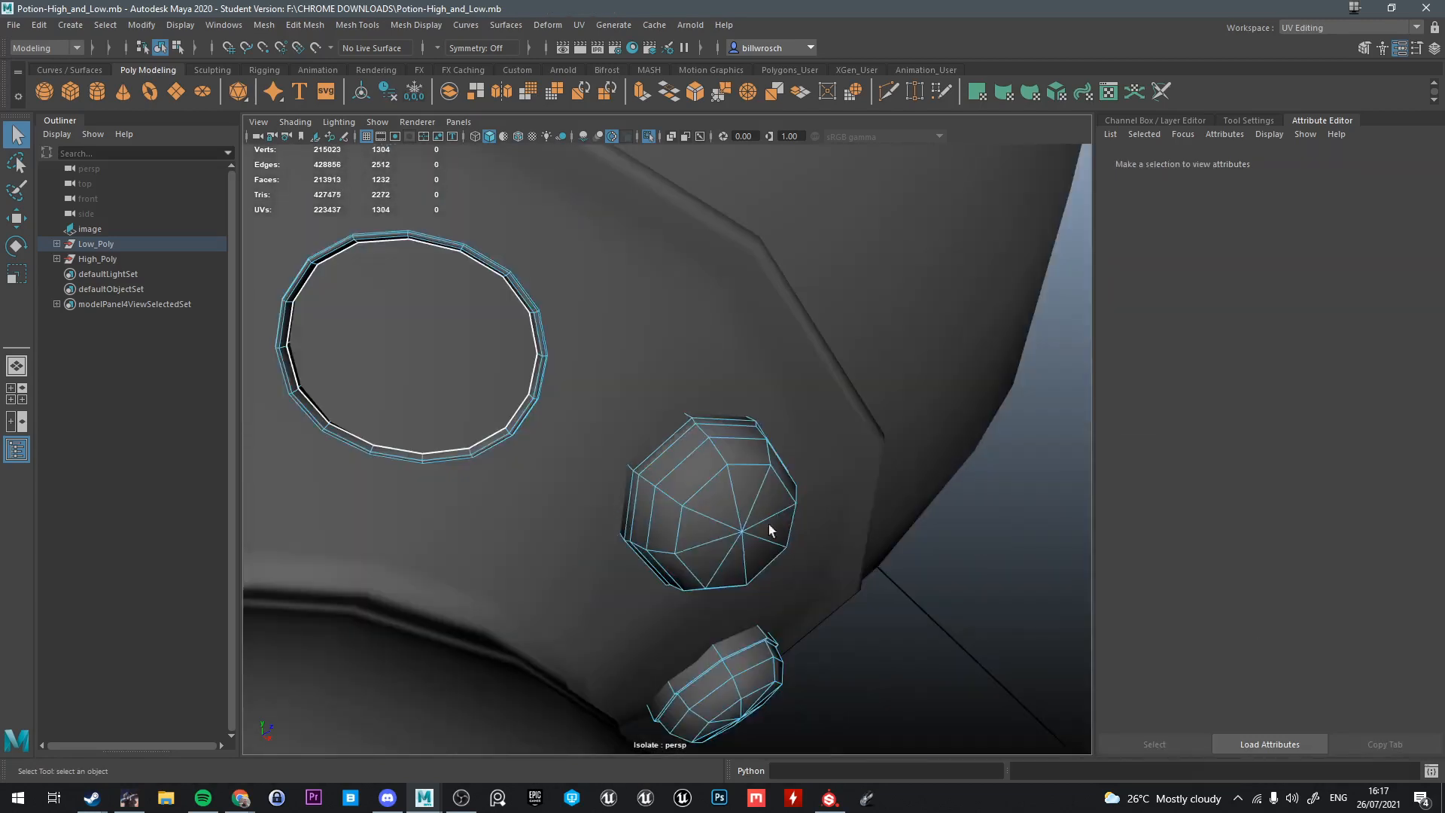
alt+drag(768, 529, 865, 527)
alt+middle_drag(865, 527, 684, 472)
scroll(741, 495, up, 8)
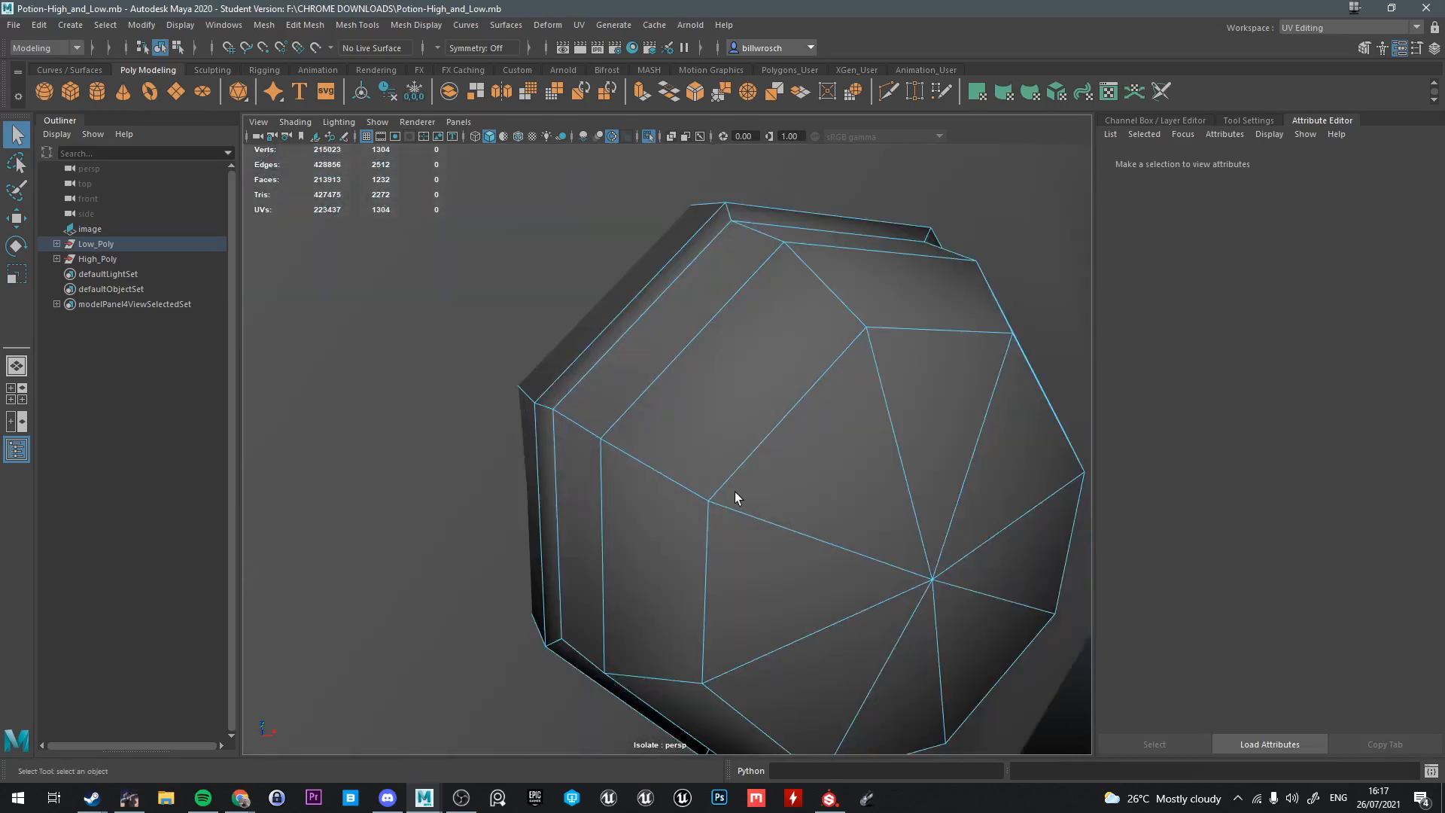
scroll(735, 490, down, 6)
alt+drag(800, 487, 873, 515)
alt+middle_drag(873, 516, 725, 472)
scroll(725, 472, down, 8)
alt+drag(635, 600, 628, 670)
Return to object mode, select the Low_Poly group and examine the wireframe of the gems around the lower stem
right_drag(573, 382, 643, 361)
click(113, 245)
scroll(453, 384, down, 5)
alt+drag(453, 384, 539, 455)
scroll(539, 454, up, 4)
alt+middle_drag(677, 647, 758, 593)
alt+drag(758, 593, 828, 512)
alt+middle_drag(828, 512, 717, 505)
scroll(716, 505, up, 10)
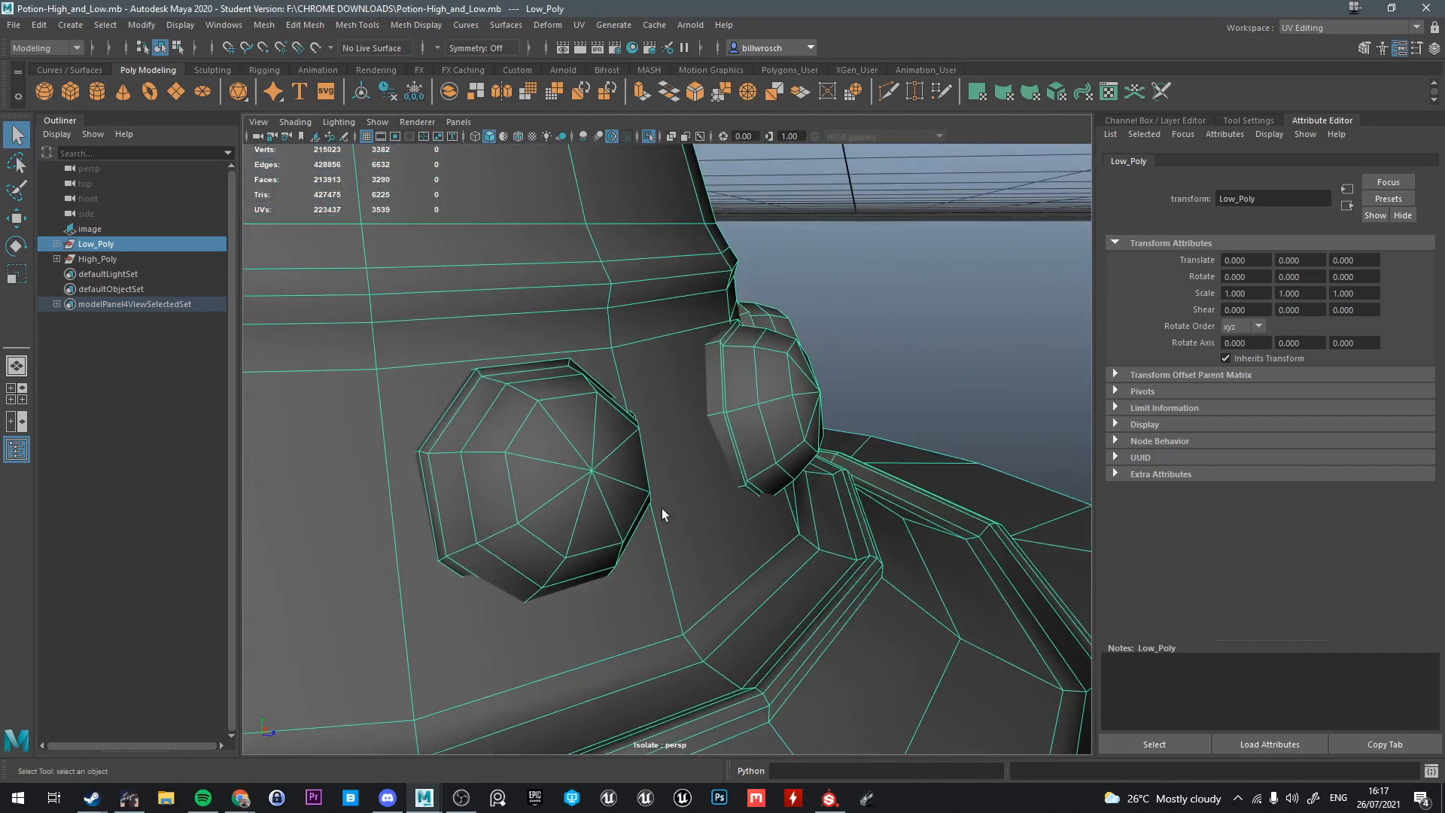
alt+drag(662, 509, 736, 420)
scroll(489, 509, down, 3)
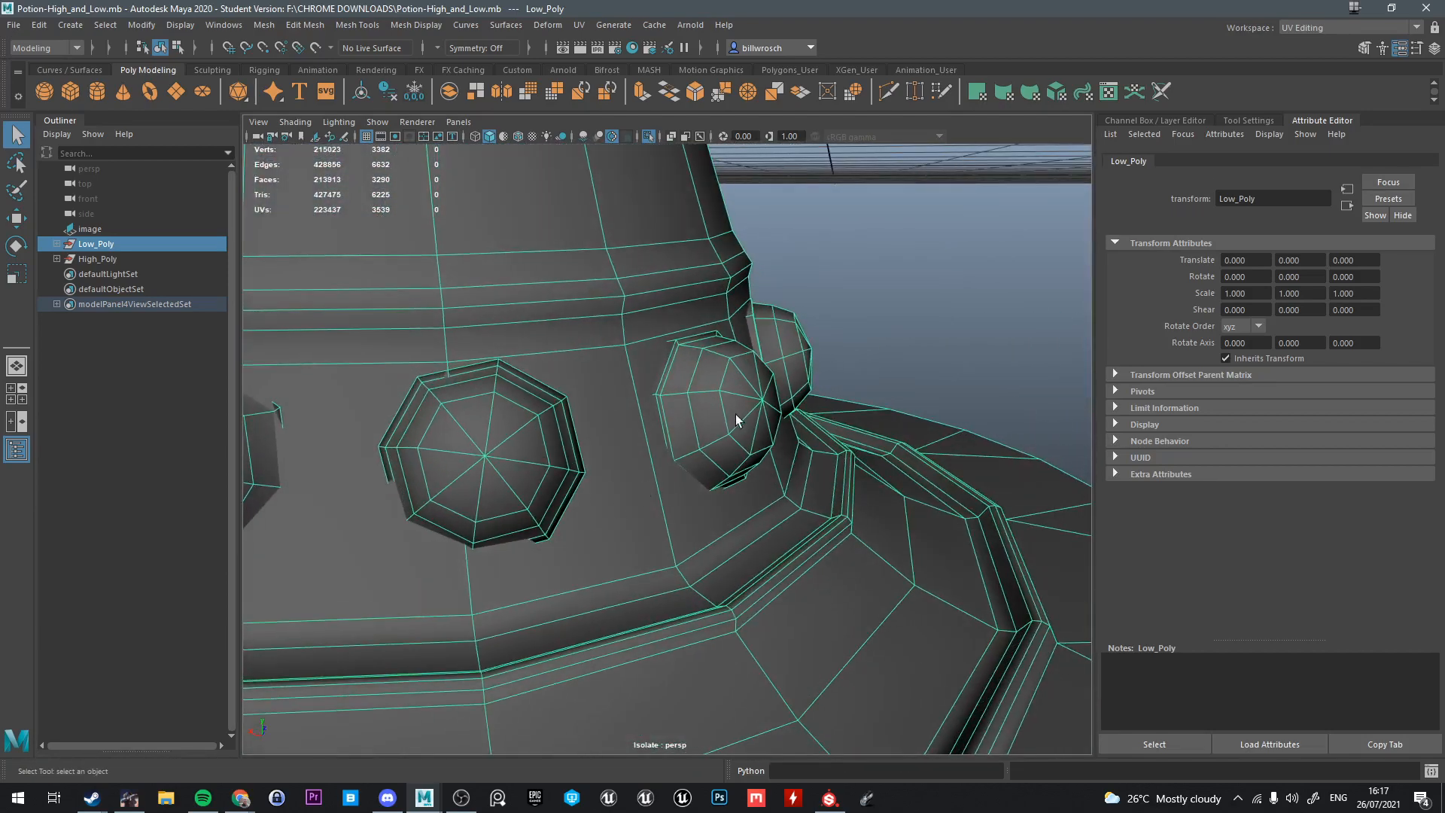
Select the outer dome edge loops on the gems around the lower stem, plus surplus rim loops, and delete them
right_drag(736, 420, 732, 349)
alt+drag(732, 350, 504, 444)
double_click(695, 413)
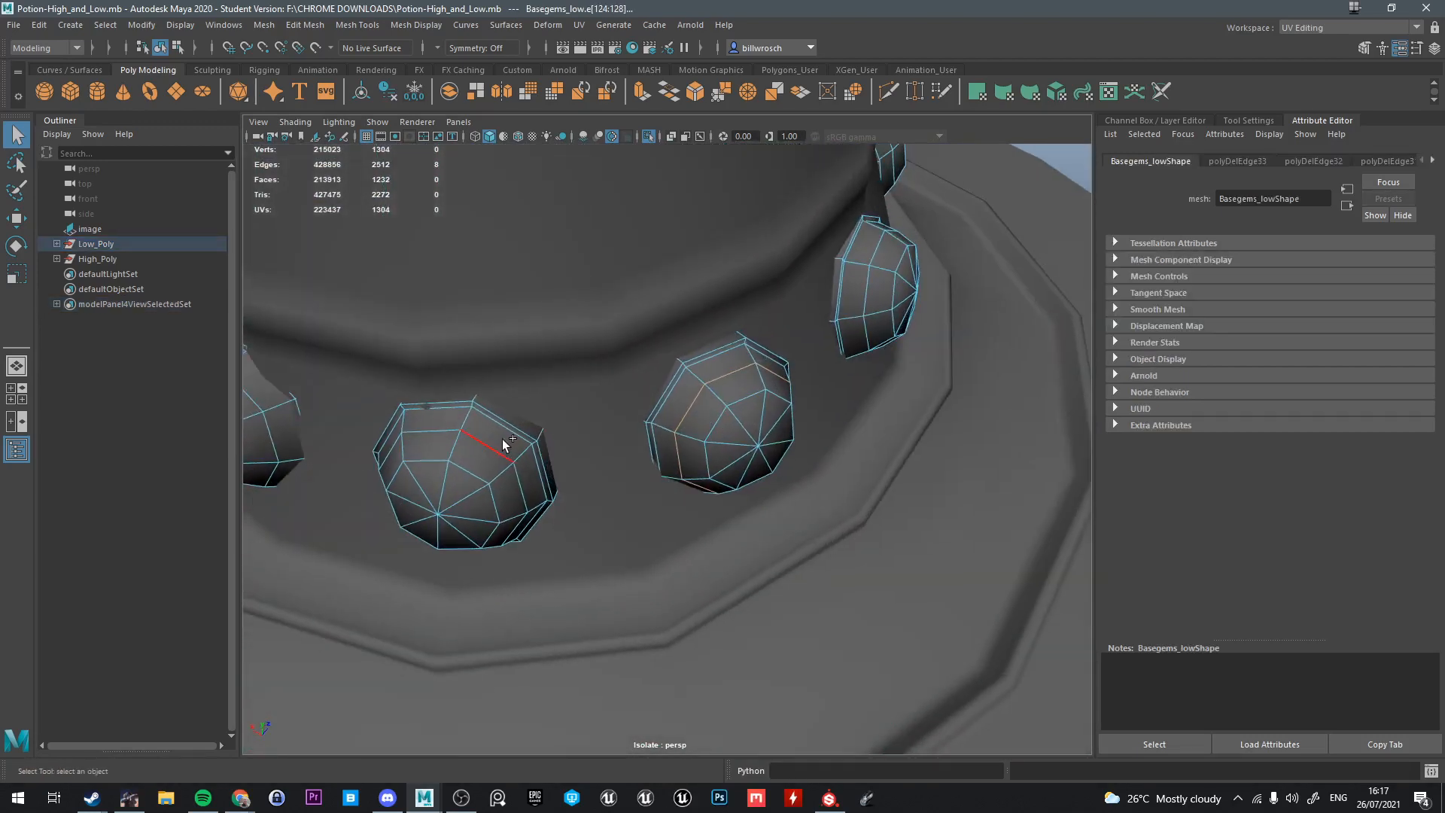
alt+drag(379, 494, 704, 394)
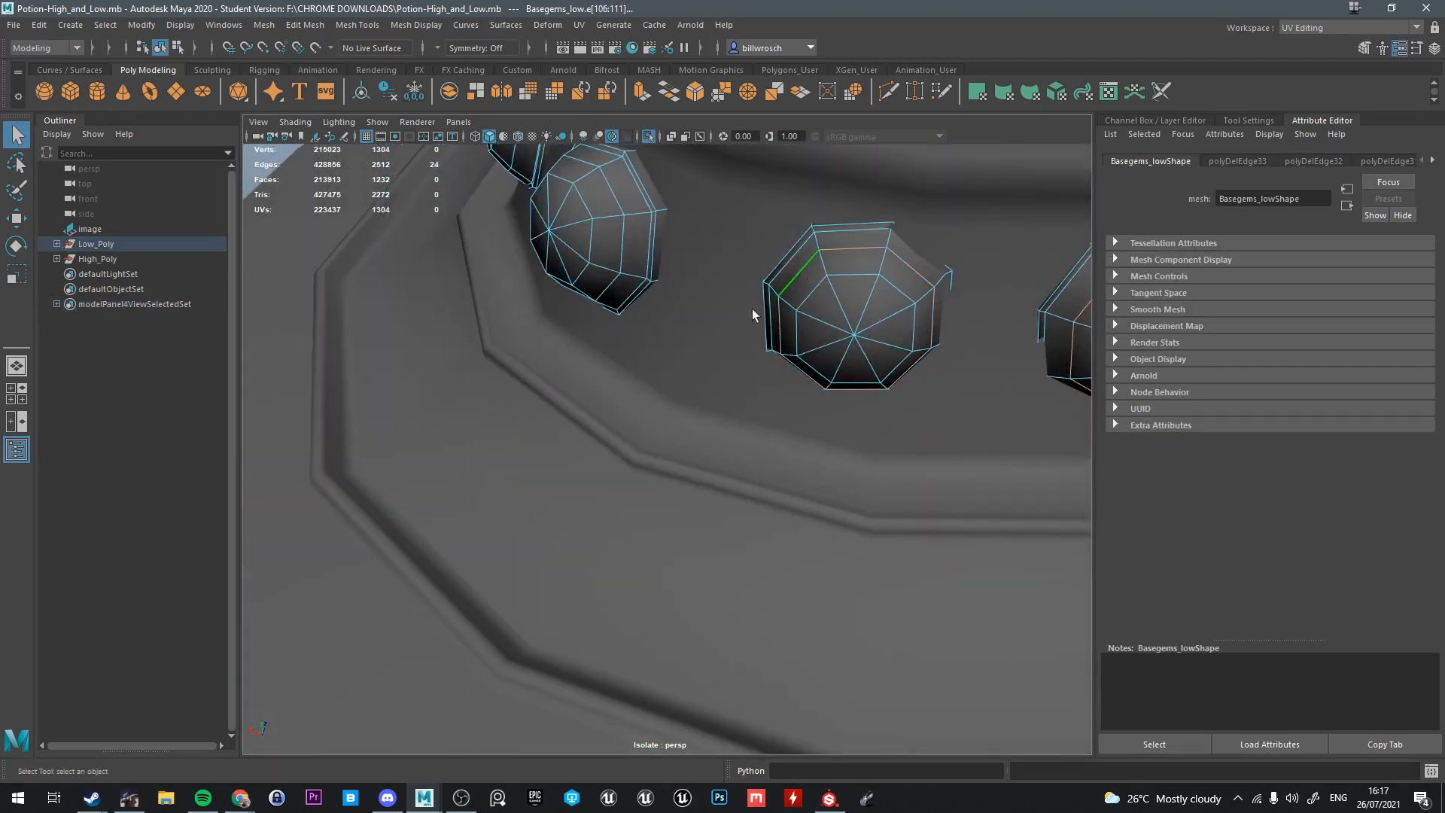
alt+drag(752, 309, 843, 418)
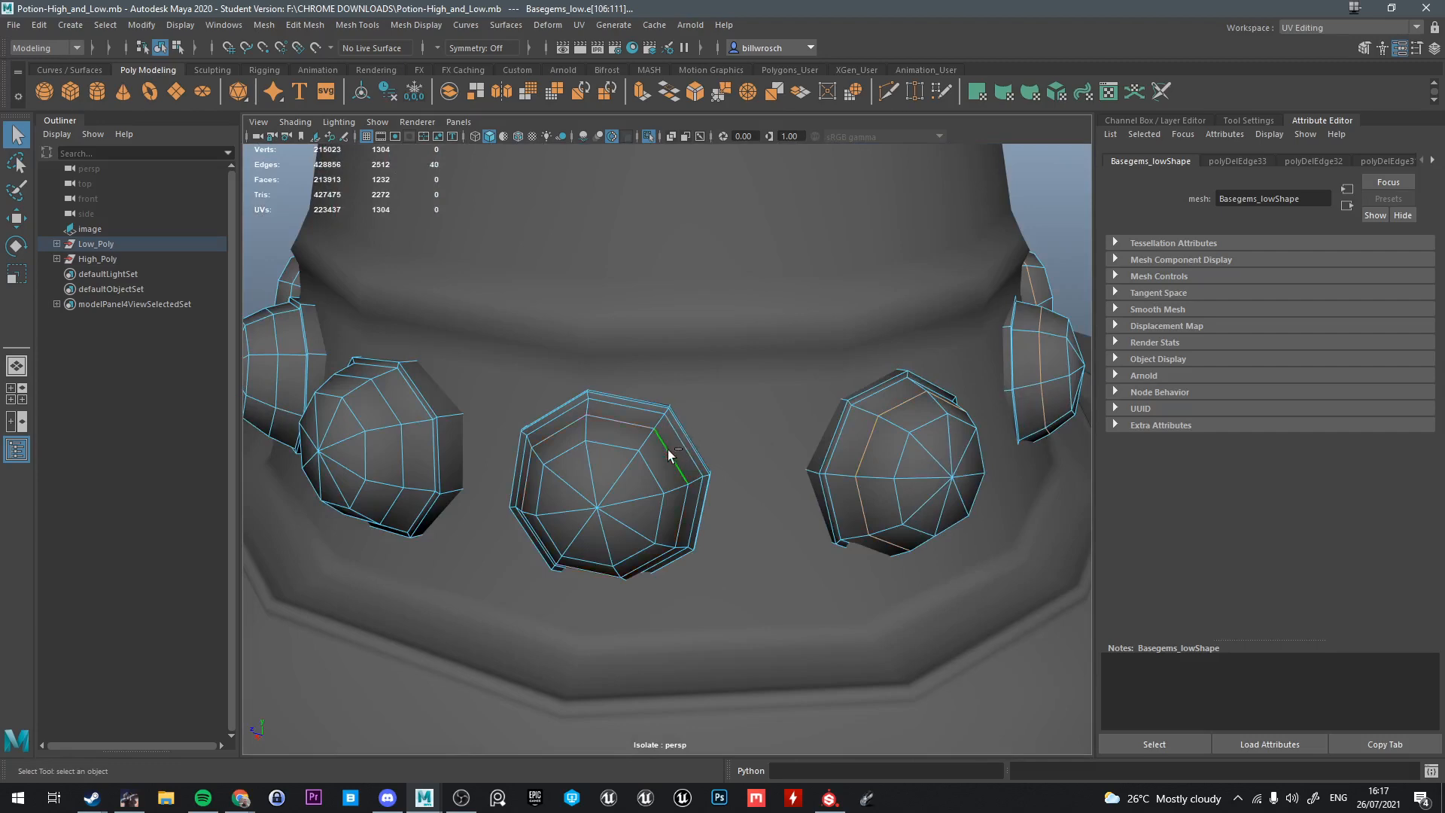
alt+drag(459, 485, 625, 489)
scroll(737, 492, up, 5)
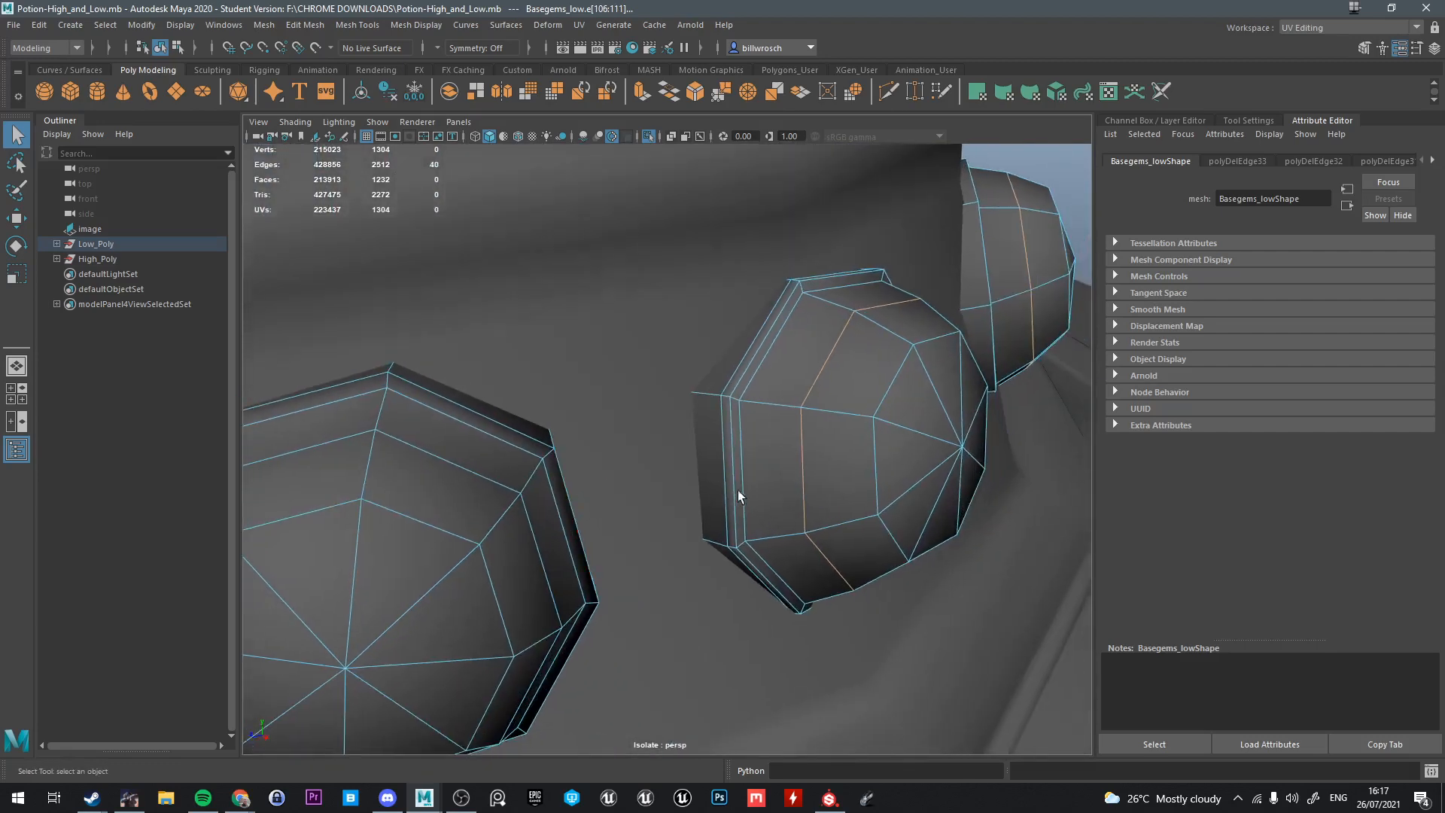
shift+double_click(731, 462)
alt+drag(730, 462, 619, 572)
shift+double_click(560, 565)
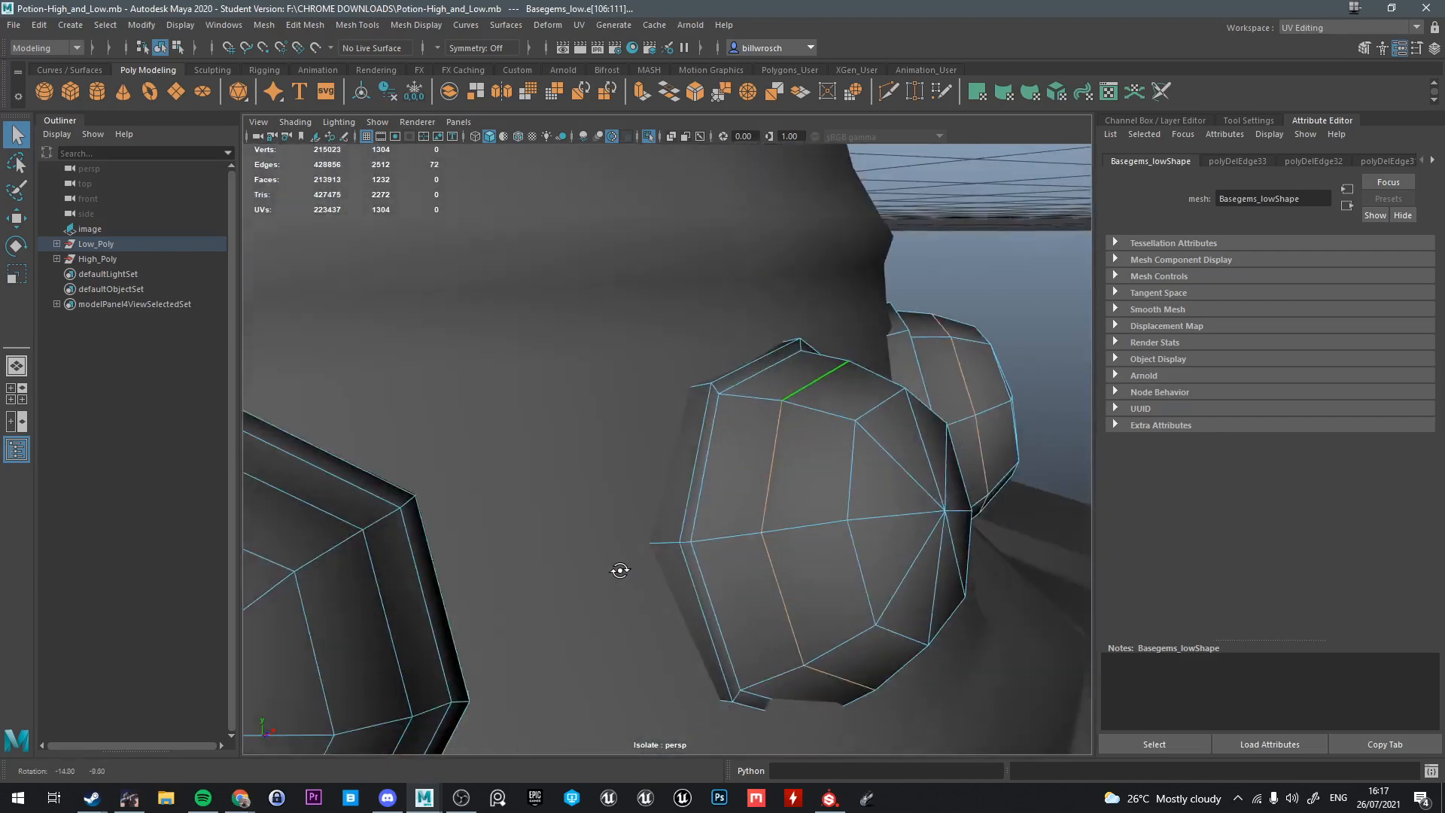
alt+middle_drag(619, 571, 894, 438)
alt+drag(893, 438, 1030, 340)
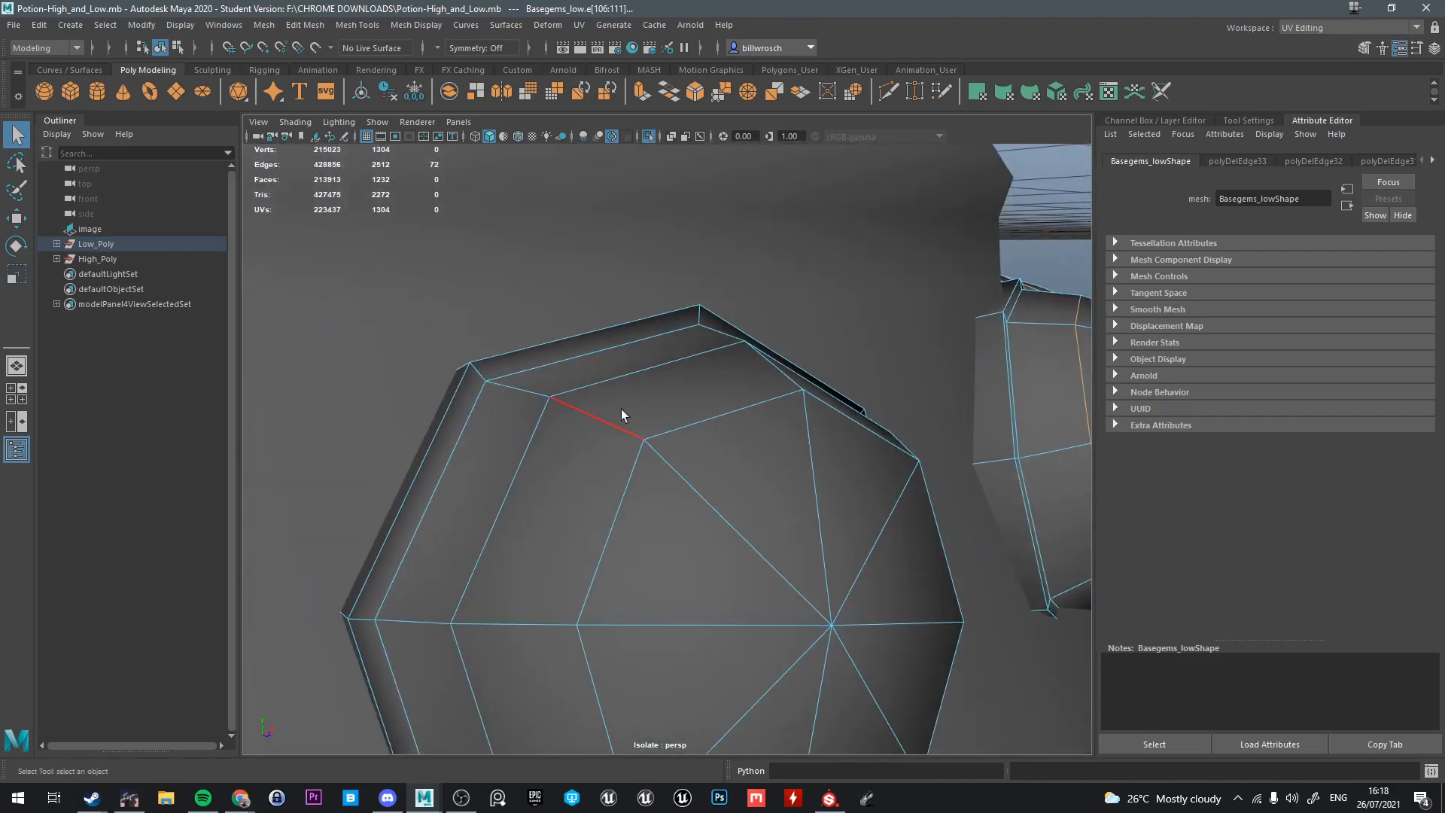
key(ctrl+Delete)
Delete the outer dome edge loop from the two lower-stem gems that still have it
scroll(595, 388, down, 7)
alt+middle_drag(593, 387, 598, 453)
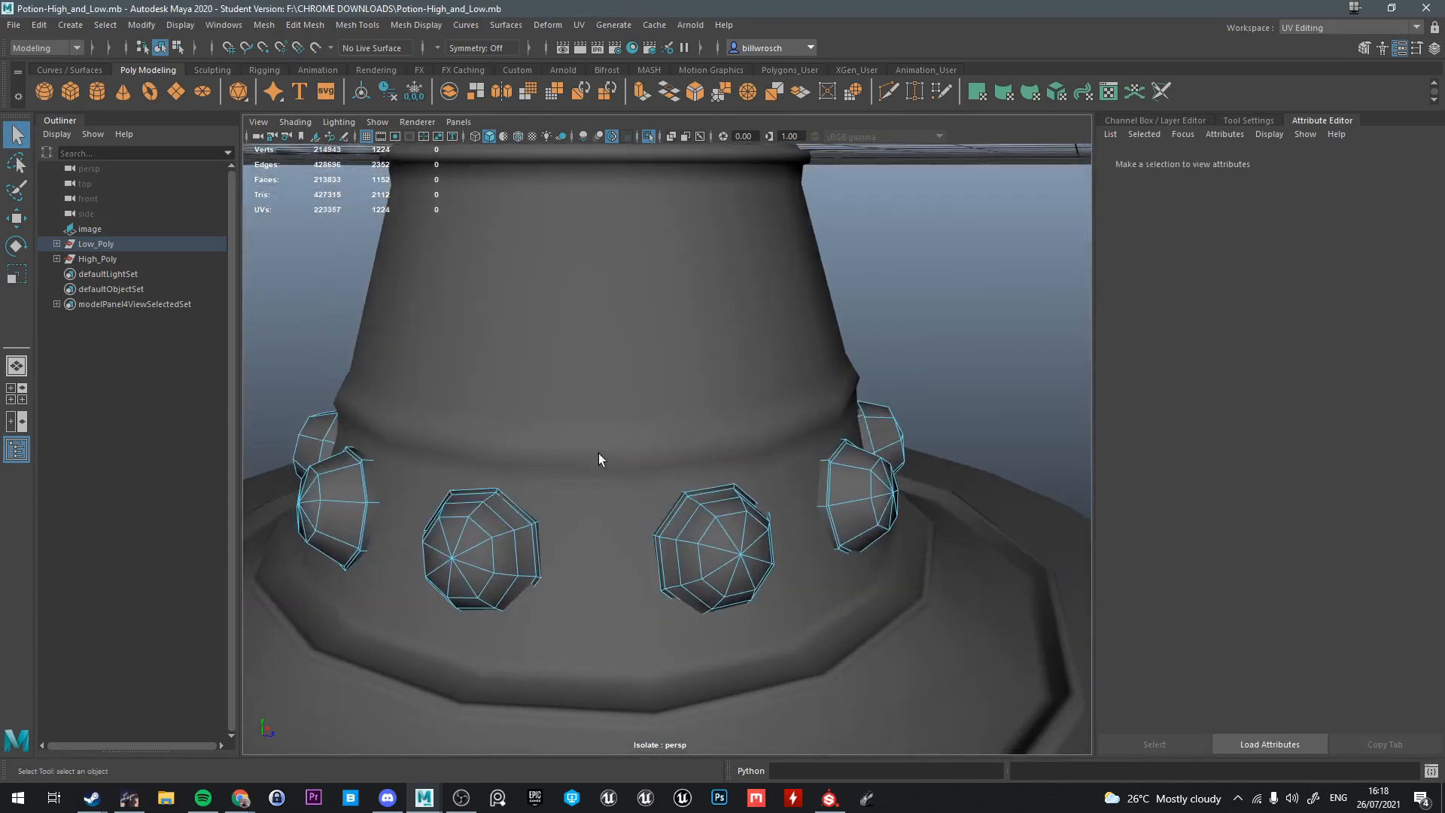
scroll(600, 456, up, 3)
alt+drag(708, 535, 822, 558)
double_click(822, 558)
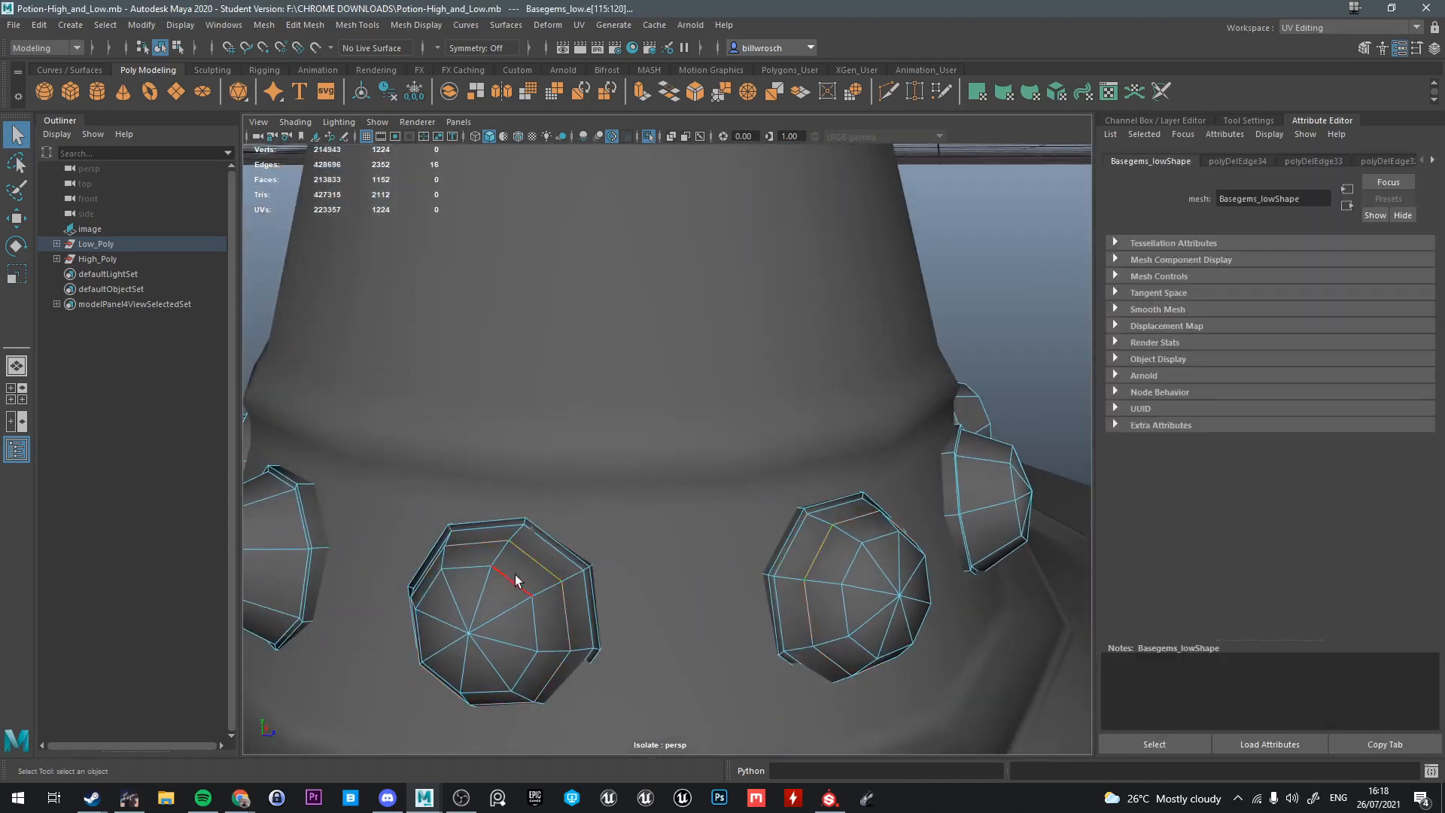
alt+drag(514, 575, 627, 587)
key(ctrl+Delete)
scroll(688, 576, down, 8)
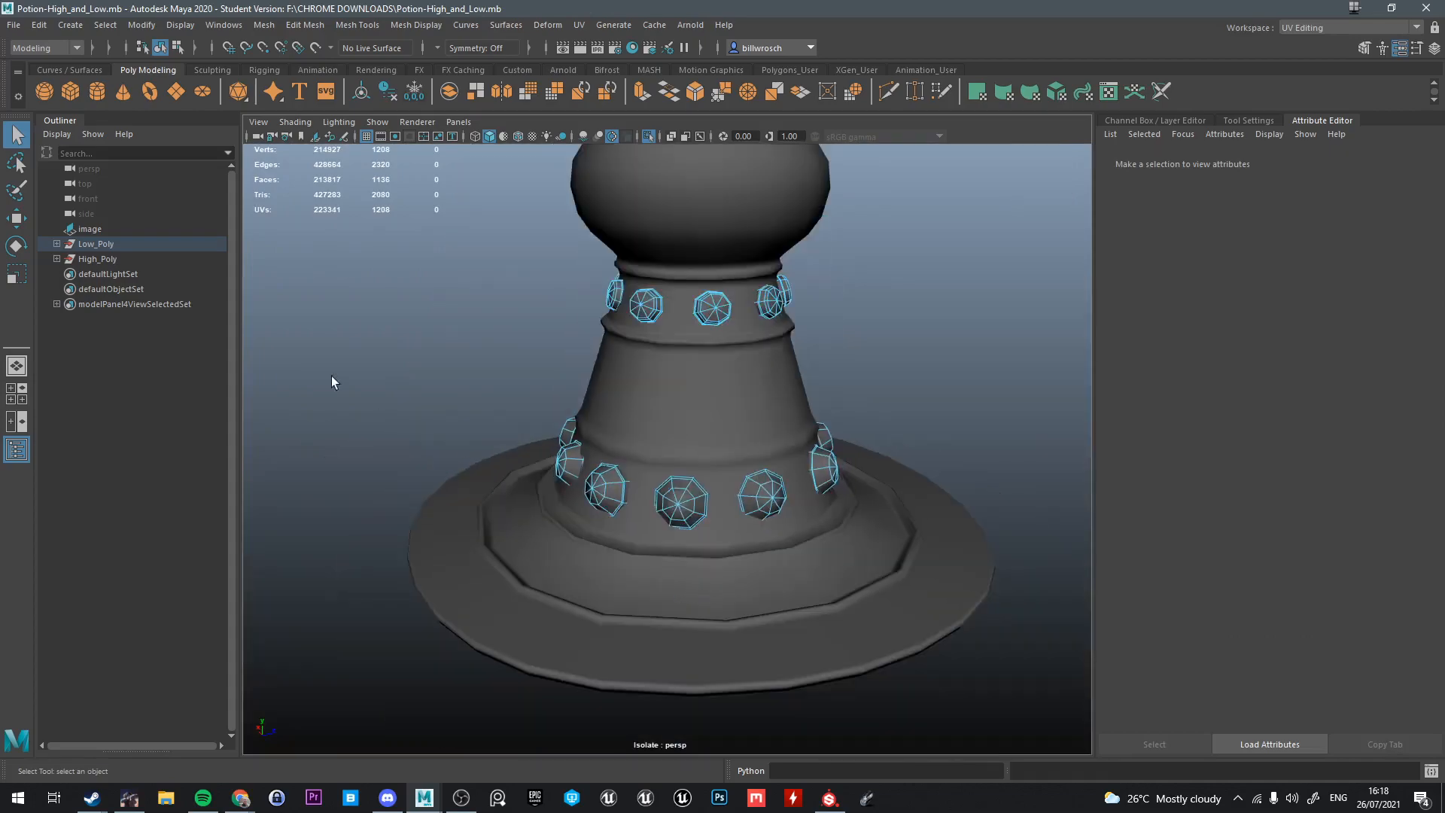
Select the Low_Poly group and examine the base's full wireframe for remaining dense areas
click(99, 239)
scroll(567, 339, down, 3)
mouse_move(557, 354)
alt+mouse_down()
mouse_move(567, 287)
mouse_move(581, 355)
alt+mouse_up()
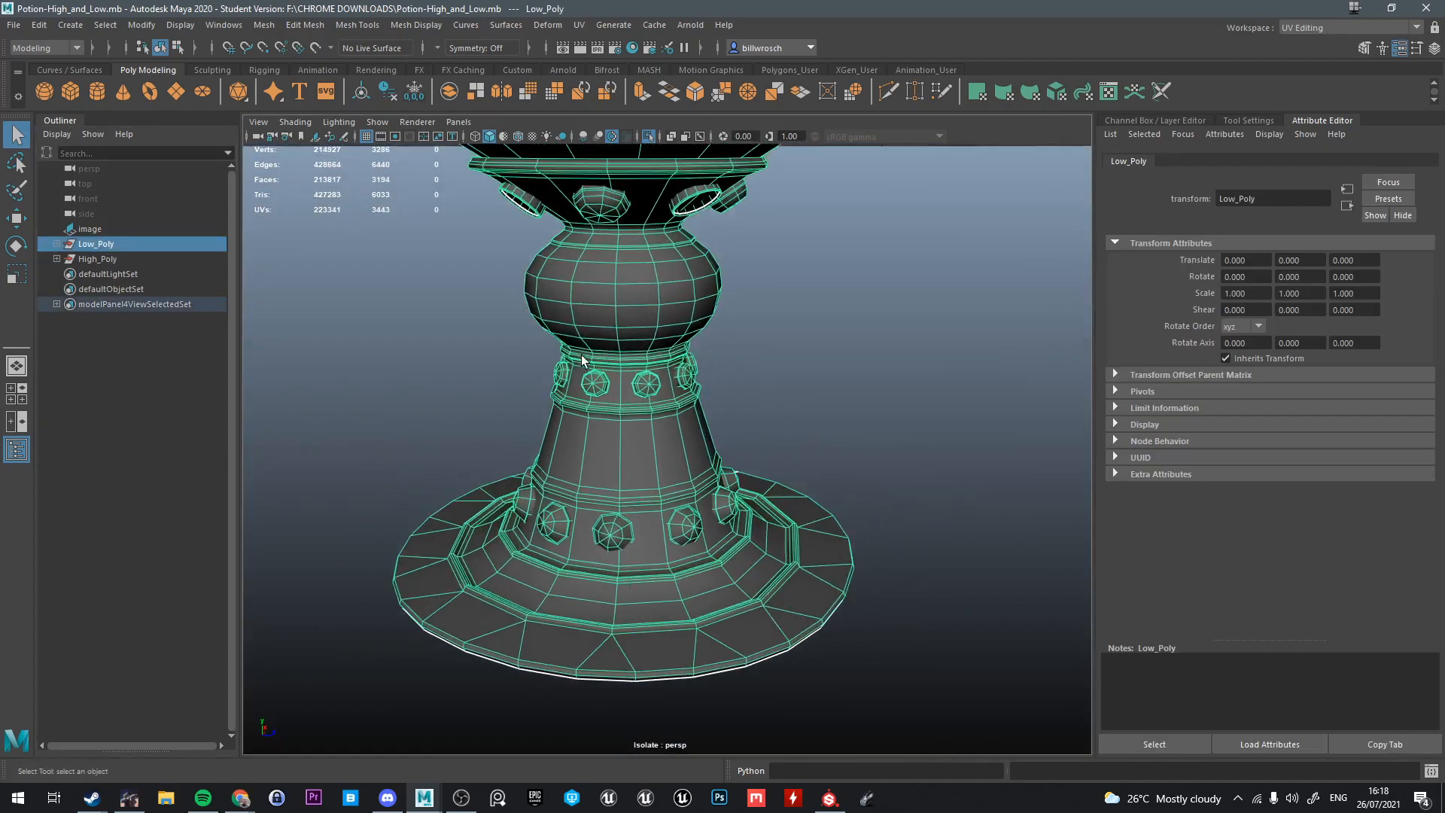
scroll(603, 354, up, 5)
scroll(603, 354, up, 8)
alt+drag(591, 429, 753, 445)
Switch Basegems_low to edge editing, then select one gem edge and frame it in the view
right_drag(837, 302, 844, 265)
alt+middle_drag(856, 356, 786, 312)
click(745, 310)
key(f)
Delete one of the closely spaced rim edge loops from a small gem on the stem's upper collar
scroll(721, 354, down, 8)
mouse_move(722, 380)
alt+mouse_down()
mouse_move(745, 345)
mouse_move(813, 313)
mouse_move(694, 297)
mouse_move(670, 329)
mouse_move(726, 374)
mouse_move(678, 369)
mouse_move(738, 403)
alt+mouse_up()
scroll(739, 403, down, 5)
alt+middle_drag(738, 404, 666, 437)
scroll(610, 429, up, 3)
scroll(666, 437, down, 3)
alt+drag(666, 437, 697, 439)
alt+middle_drag(584, 459, 645, 439)
mouse_move(645, 438)
alt+mouse_down()
mouse_move(742, 436)
mouse_move(721, 500)
mouse_move(643, 428)
alt+mouse_up()
scroll(696, 490, up, 3)
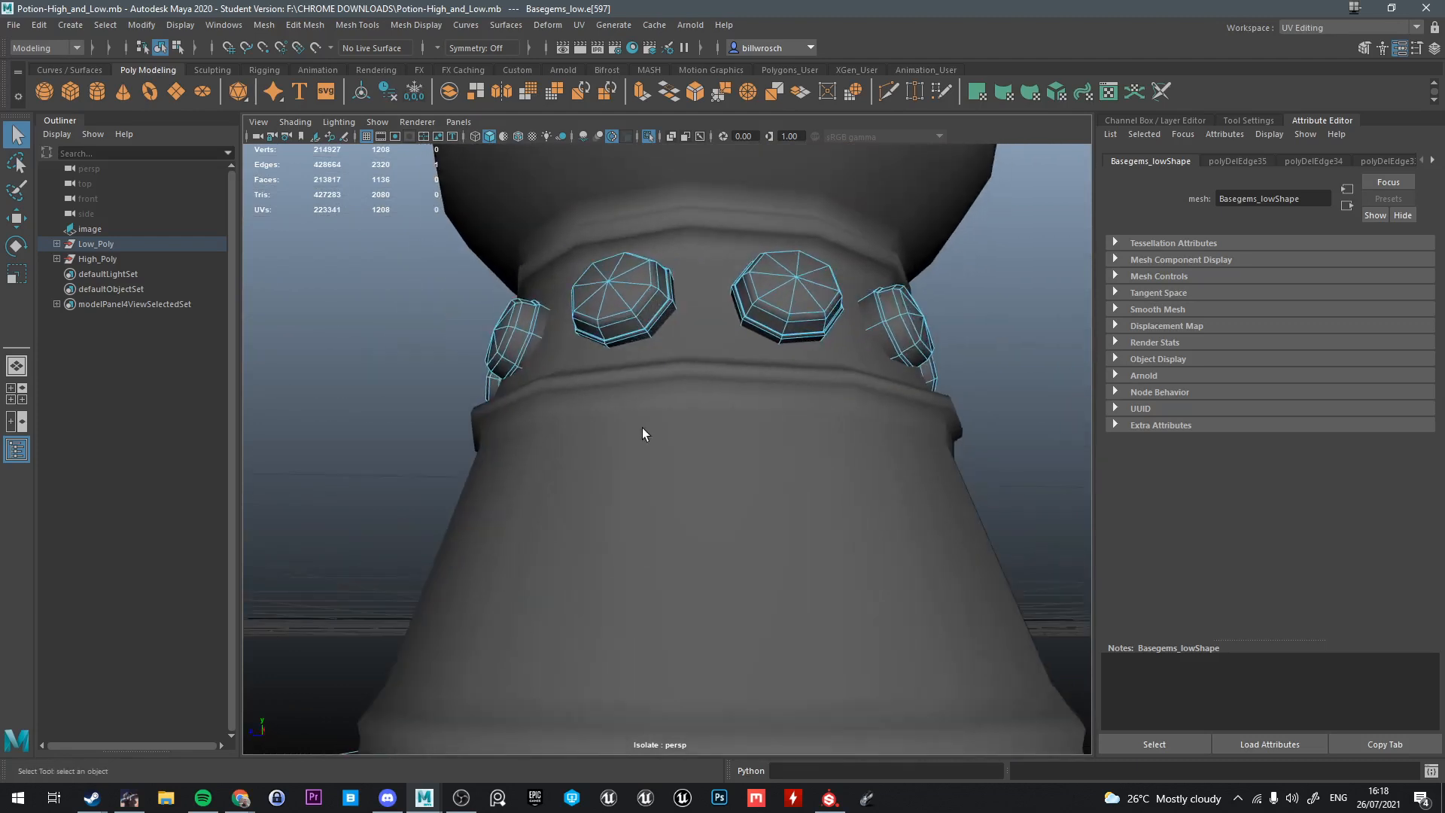
scroll(632, 392, up, 4)
alt+middle_drag(609, 306, 623, 408)
scroll(589, 354, up, 5)
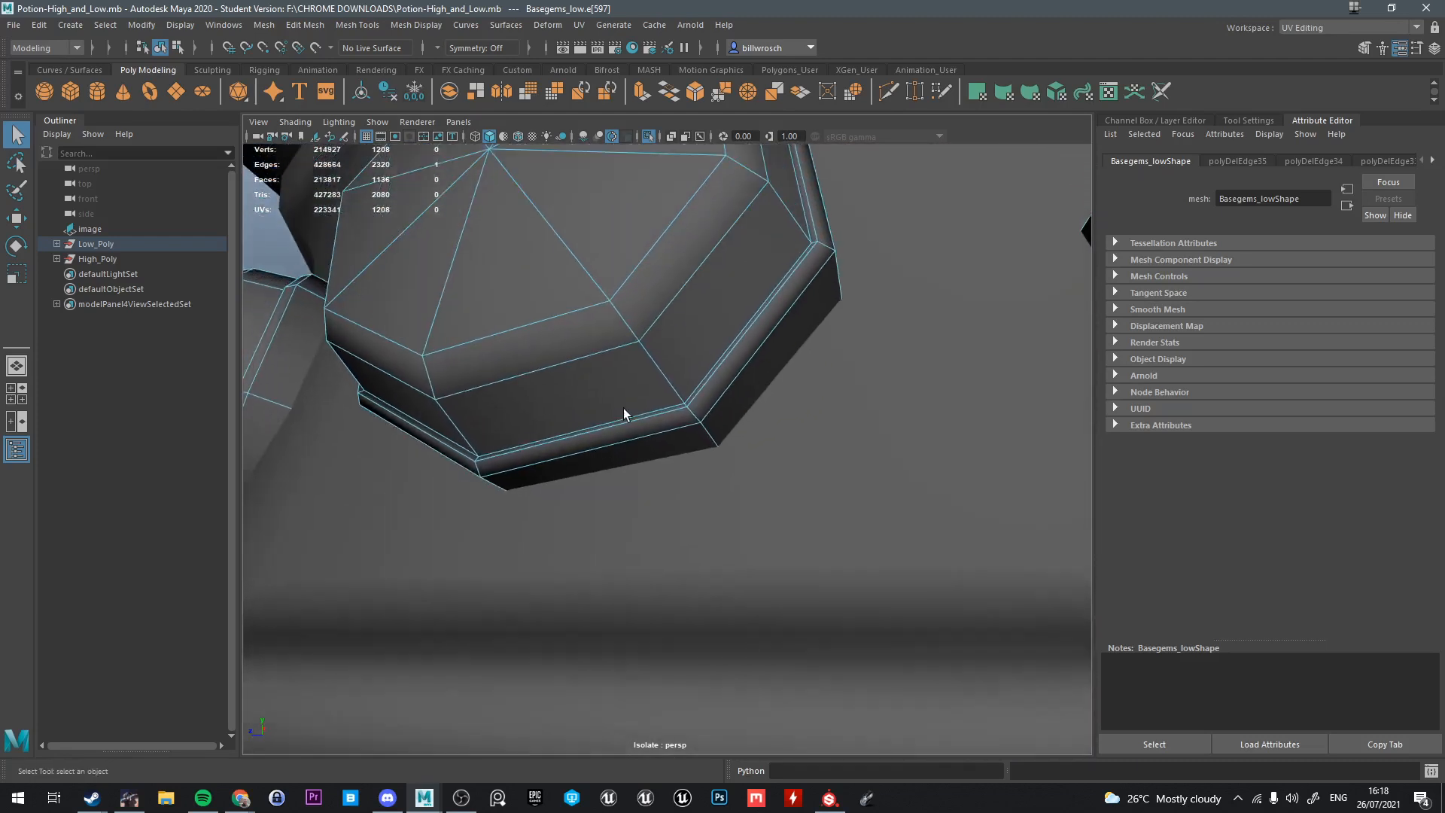
right_drag(676, 364, 676, 323)
key(ctrl+Delete)
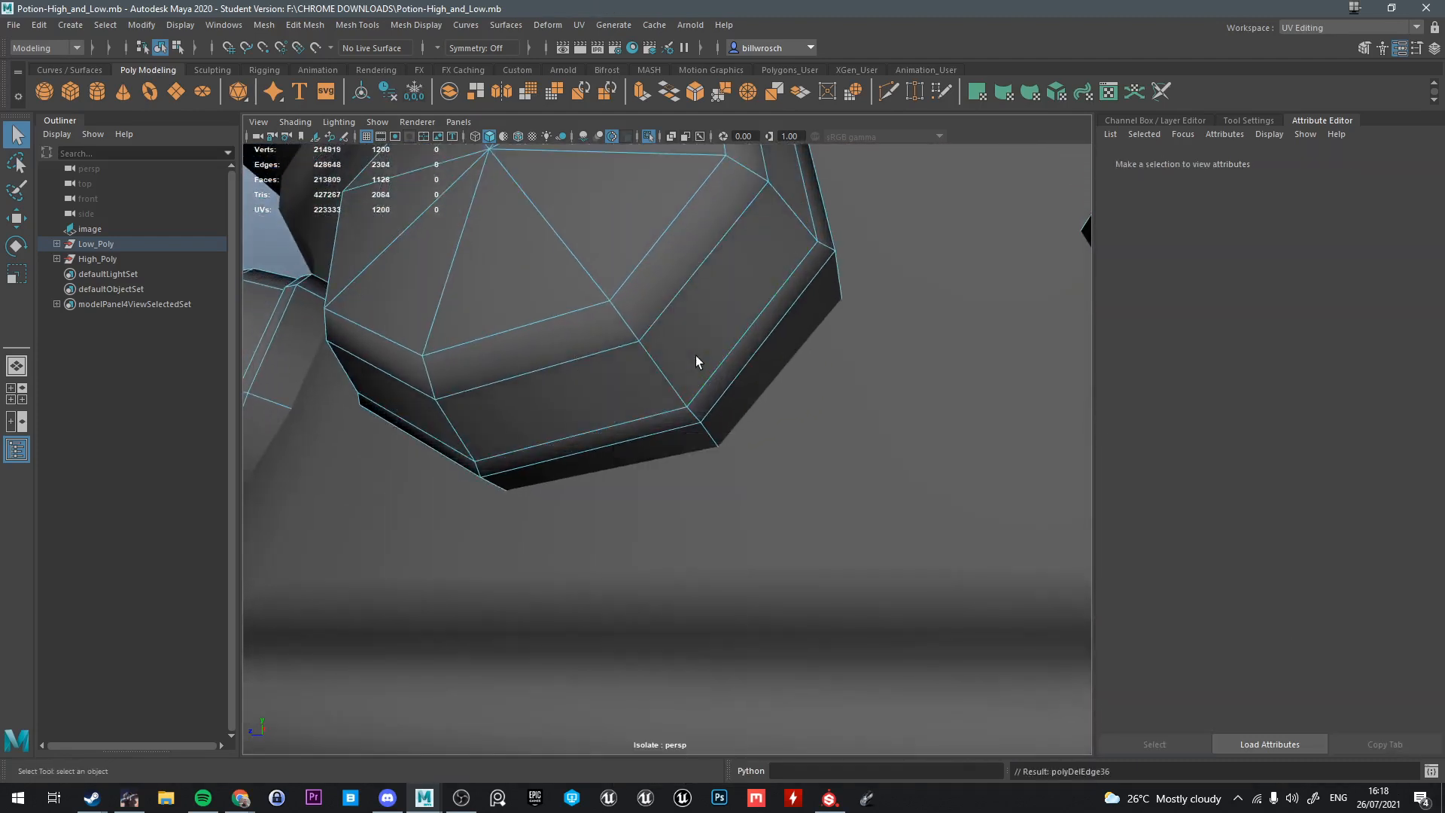
Delete the doubled rim edge loop from the neighbouring small gem on the stem's upper collar
scroll(696, 356, up, 3)
mouse_move(696, 356)
alt+middle_down()
mouse_move(745, 346)
mouse_move(679, 358)
mouse_move(721, 367)
mouse_move(700, 367)
alt+middle_up()
scroll(679, 358, down, 3)
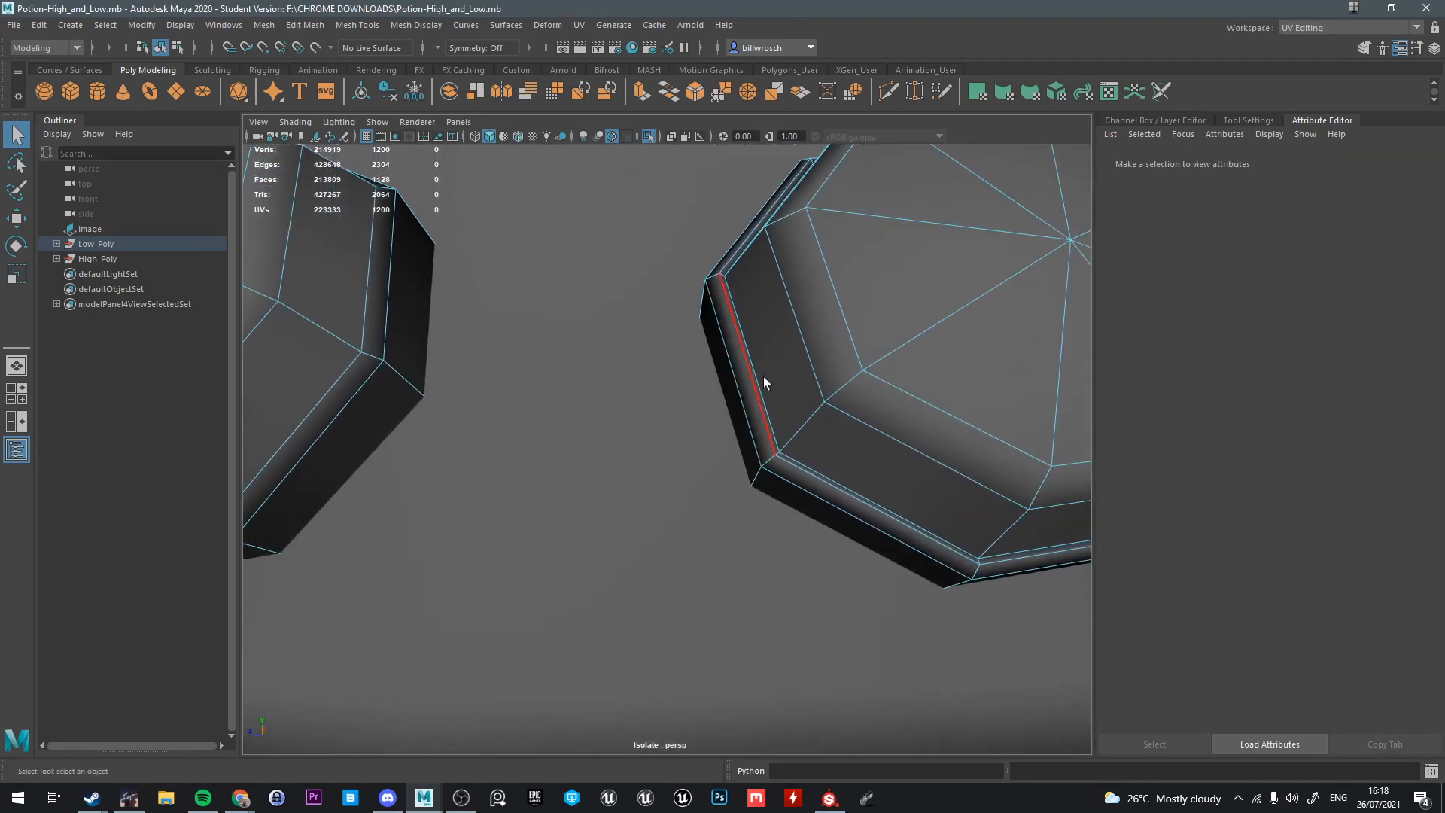
double_click(762, 382)
scroll(766, 388, up, 3)
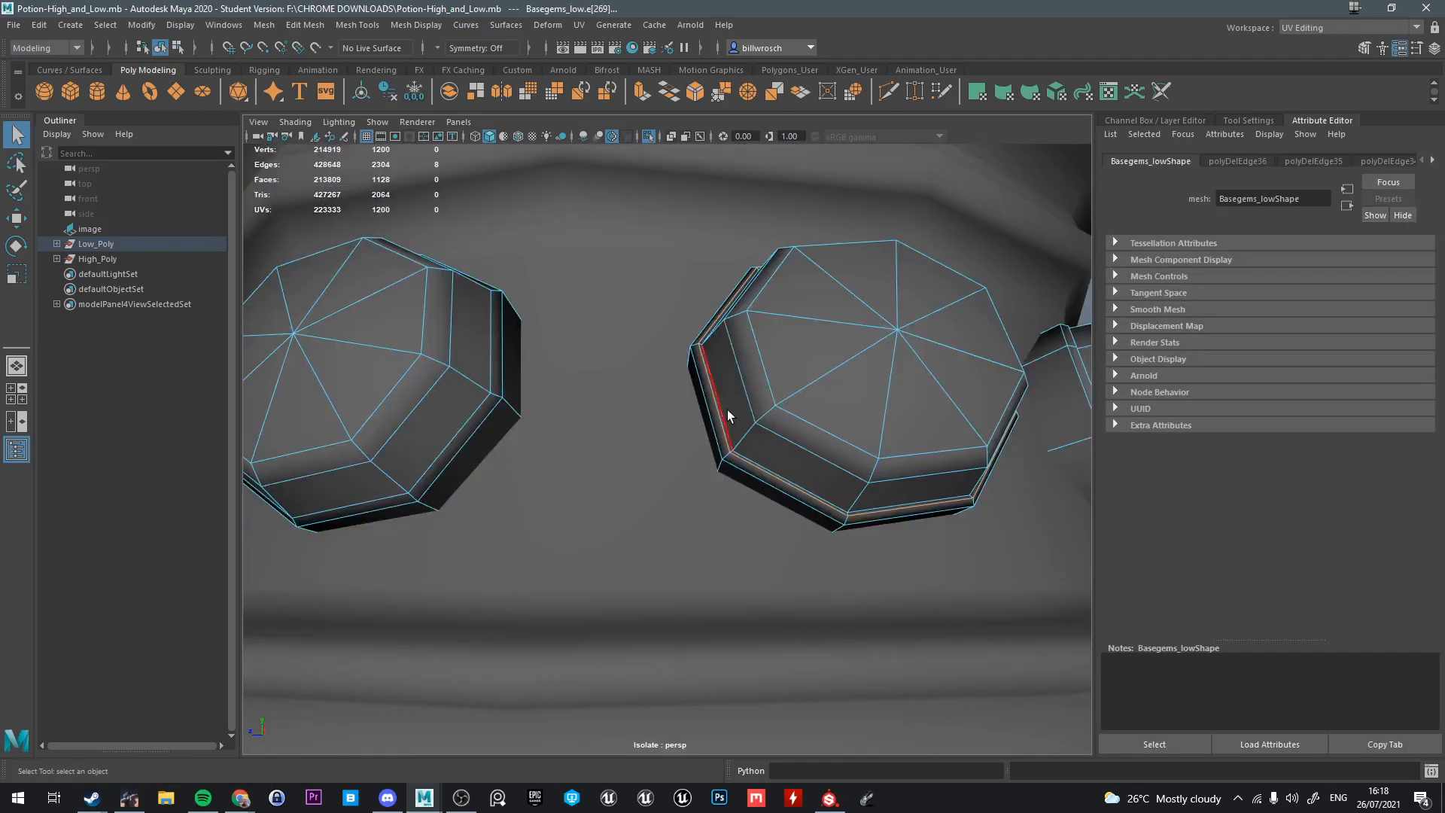
key(ctrl+Delete)
Go on around the upper collar and delete the redundant rim edge loop from the next gem
alt+drag(726, 410, 411, 500)
click(375, 503)
scroll(375, 503, up, 3)
alt+middle_drag(375, 502, 494, 502)
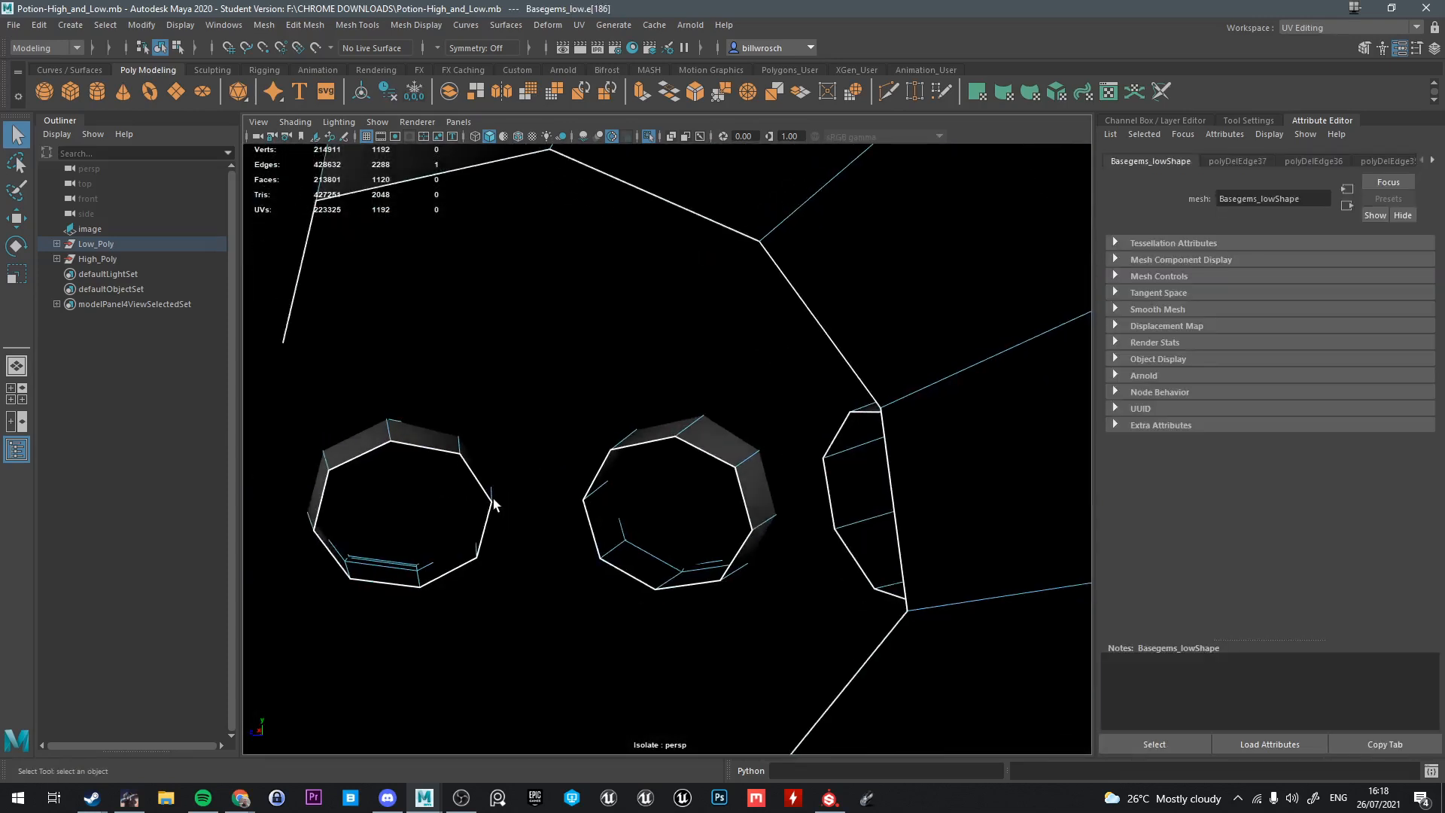
scroll(519, 506, down, 4)
scroll(527, 504, up, 3)
scroll(559, 482, down, 1)
alt+drag(558, 482, 571, 472)
right_drag(568, 380, 706, 344)
click(575, 444)
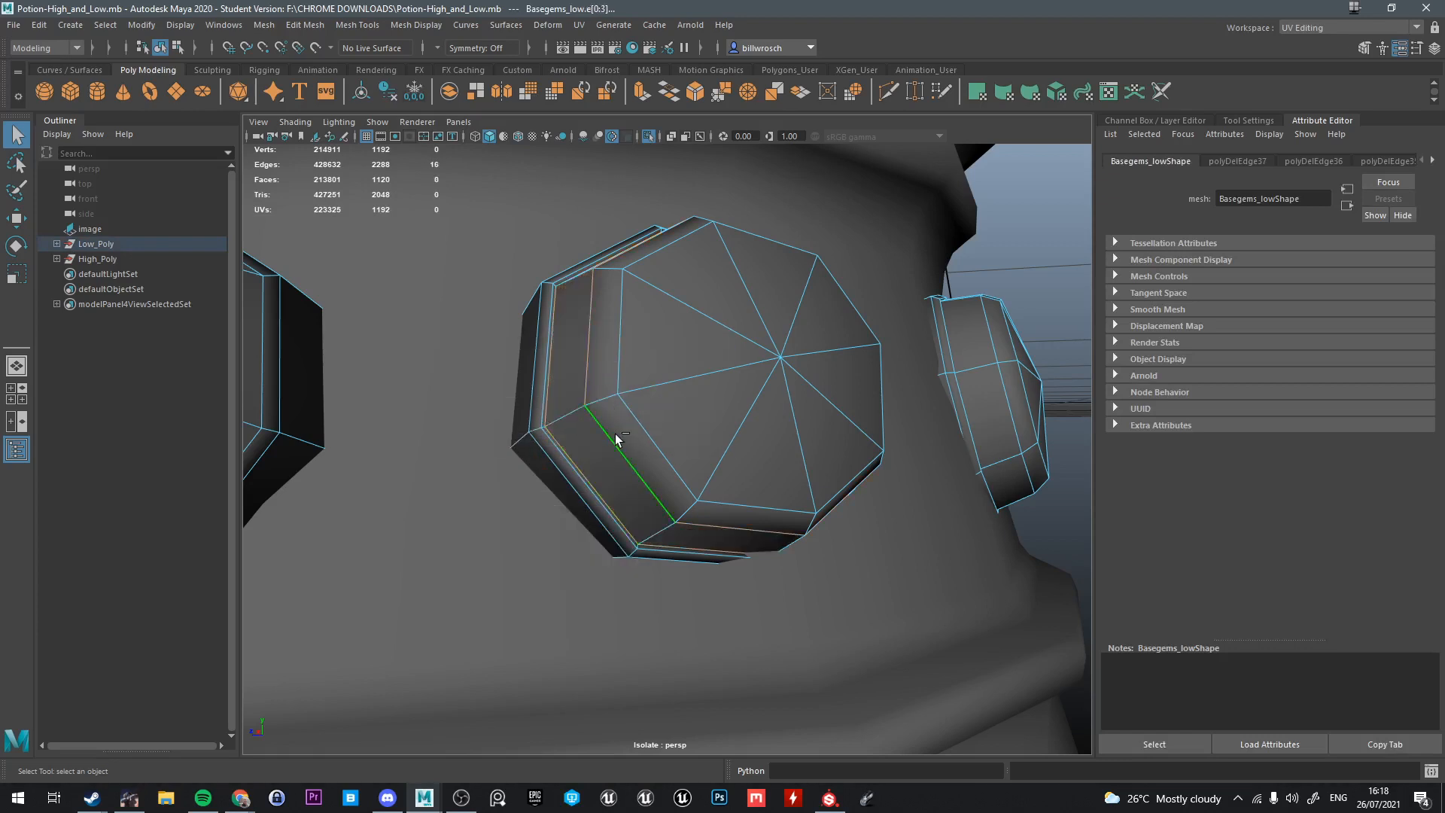
key(ctrl+Delete)
Select the side face loop of the following collar gem, convert it to edges, and delete the extra rim loop
scroll(613, 385, down, 2)
alt+middle_drag(613, 386, 587, 388)
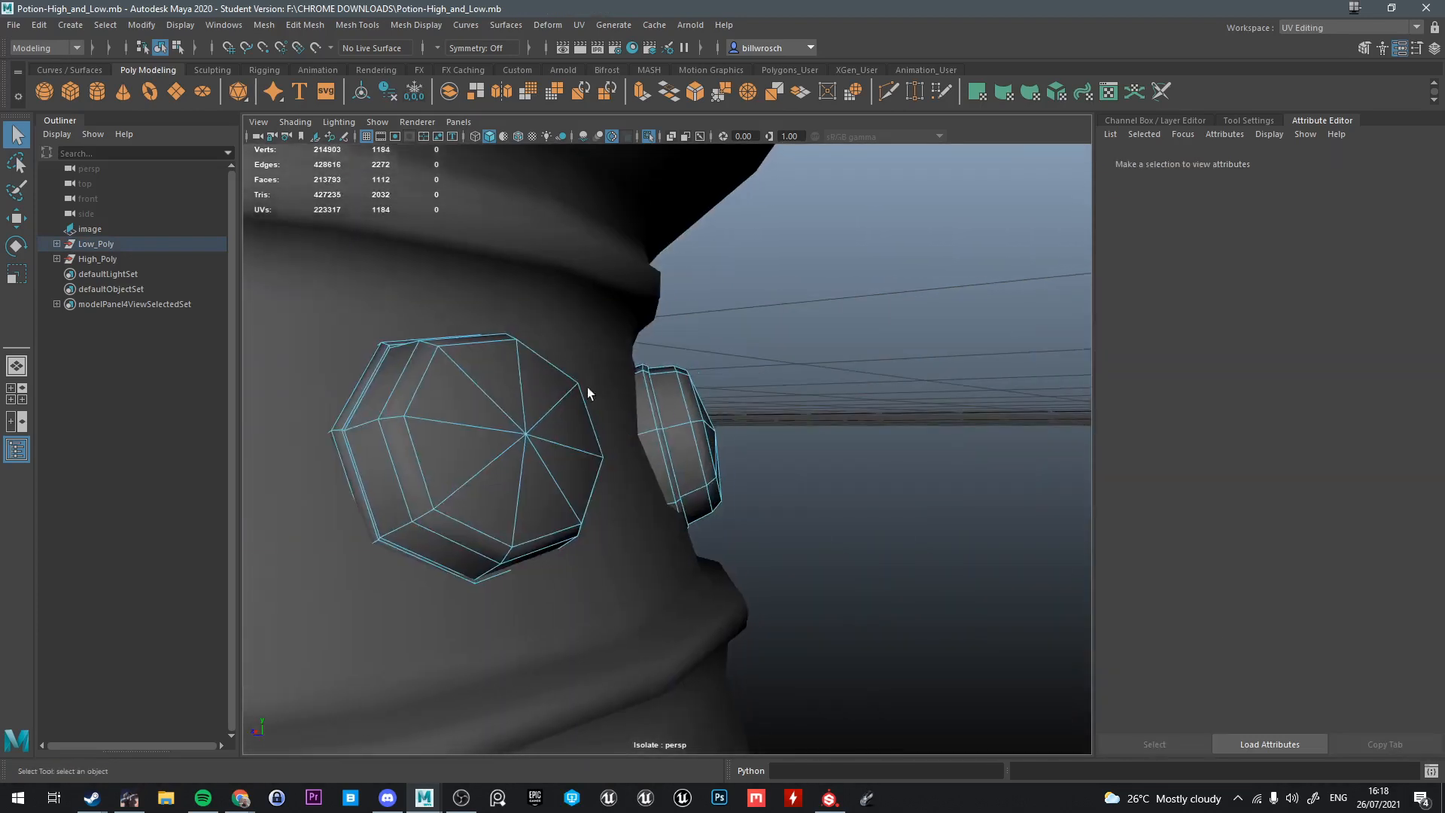
alt+drag(524, 452, 587, 414)
right_drag(597, 384, 607, 437)
click(629, 422)
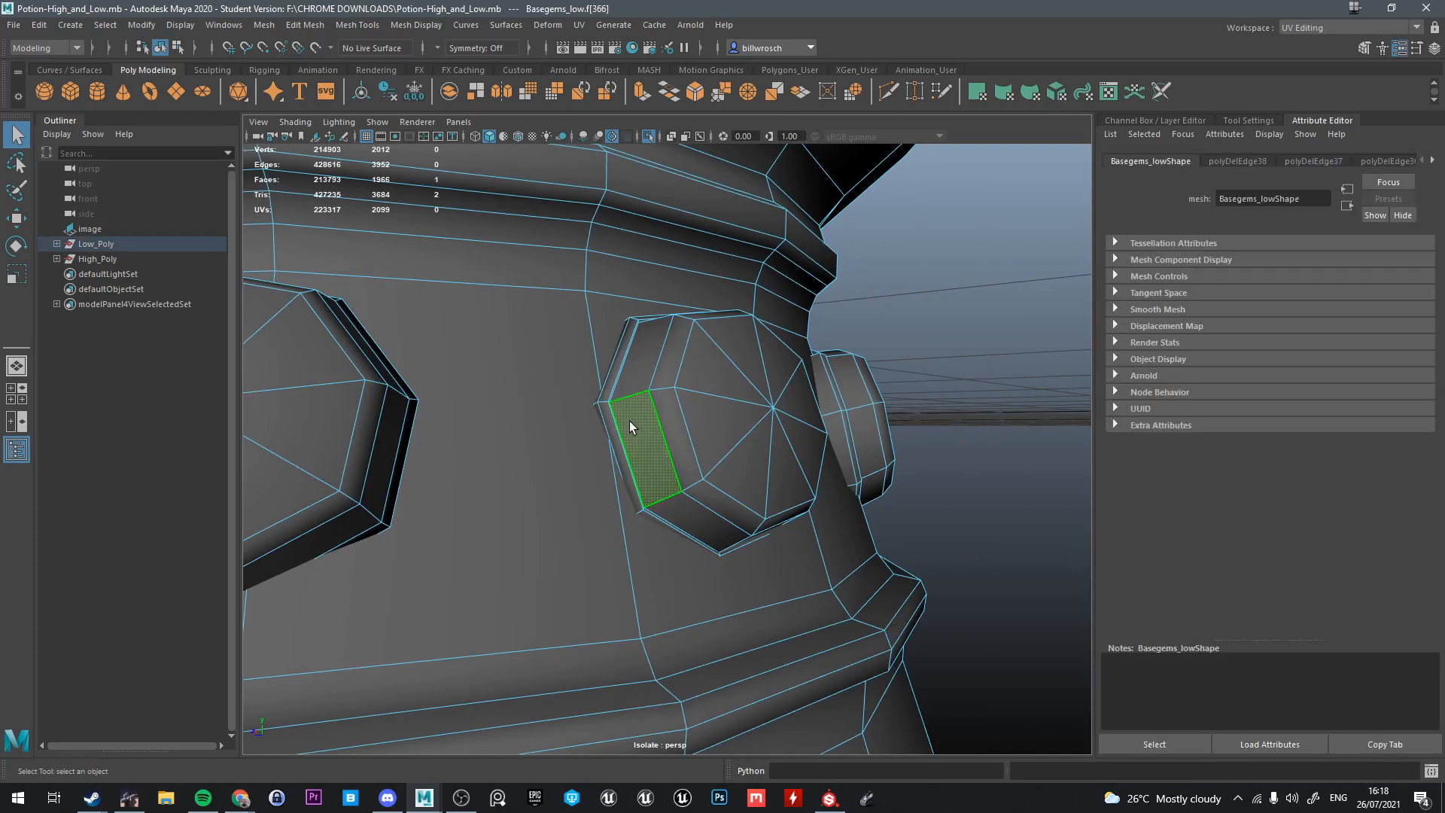
shift+double_click(629, 384)
mouse_move(630, 383)
right_down()
mouse_move(630, 415)
mouse_move(624, 359)
right_up()
ctrl+right_drag(697, 322, 698, 325)
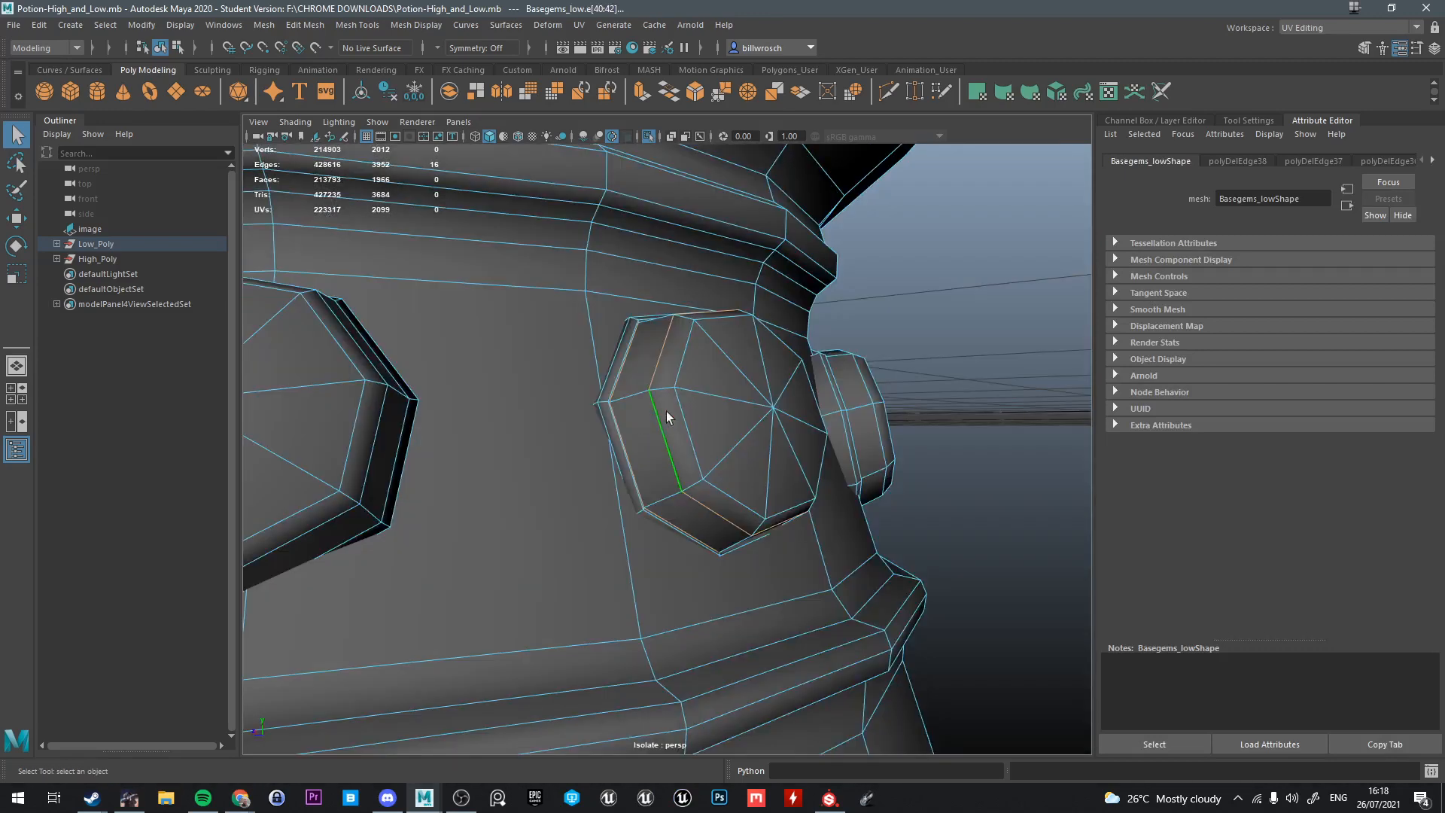
key(Delete)
Remove the closely spaced rim loop from the adjacent collar gem, keeping its dome loop
alt+drag(663, 416, 823, 436)
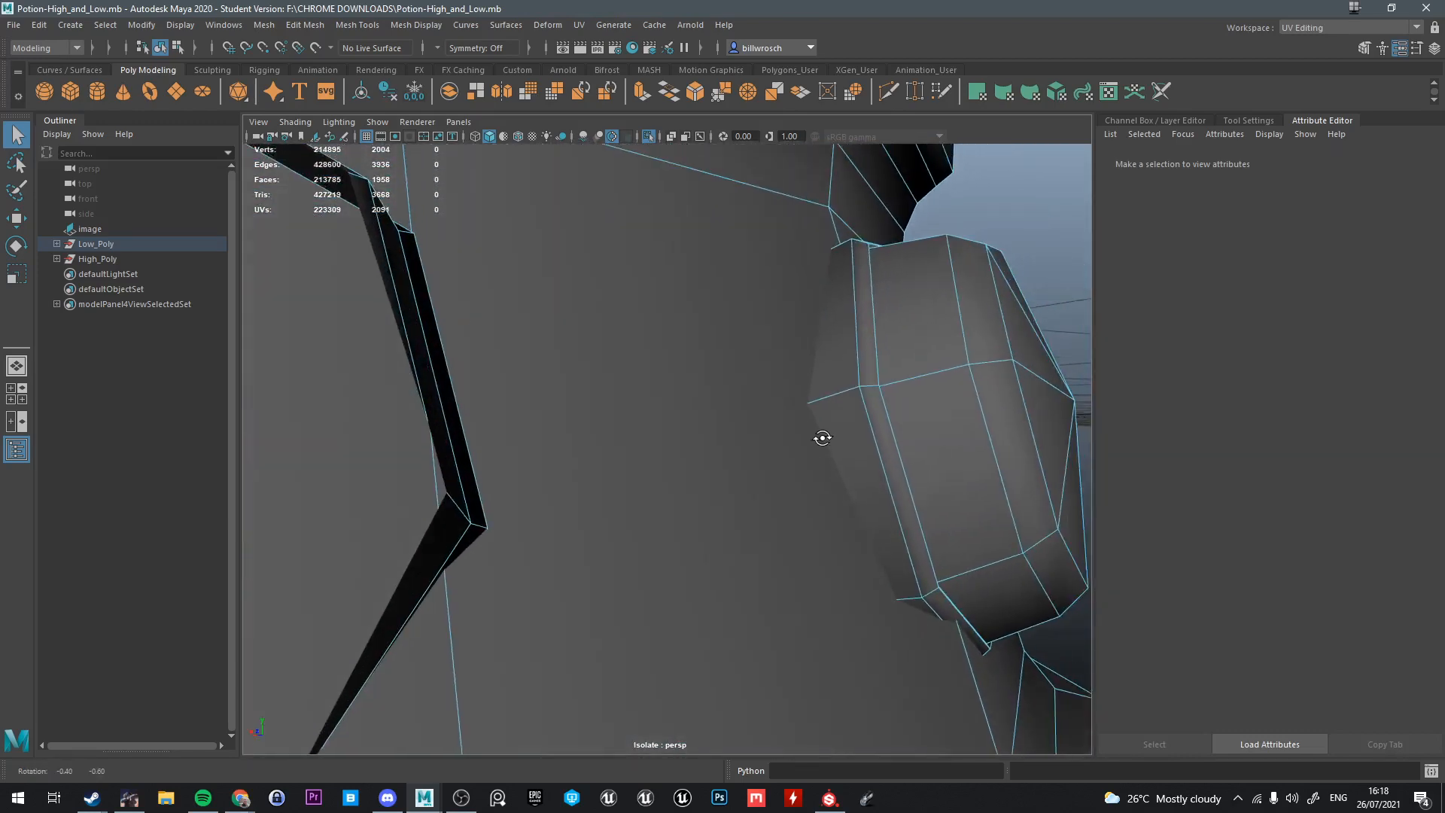
alt+middle_drag(742, 434, 827, 421)
scroll(828, 422, up, 3)
scroll(827, 421, down, 3)
right_drag(784, 427, 698, 441)
click(688, 450)
click(712, 449)
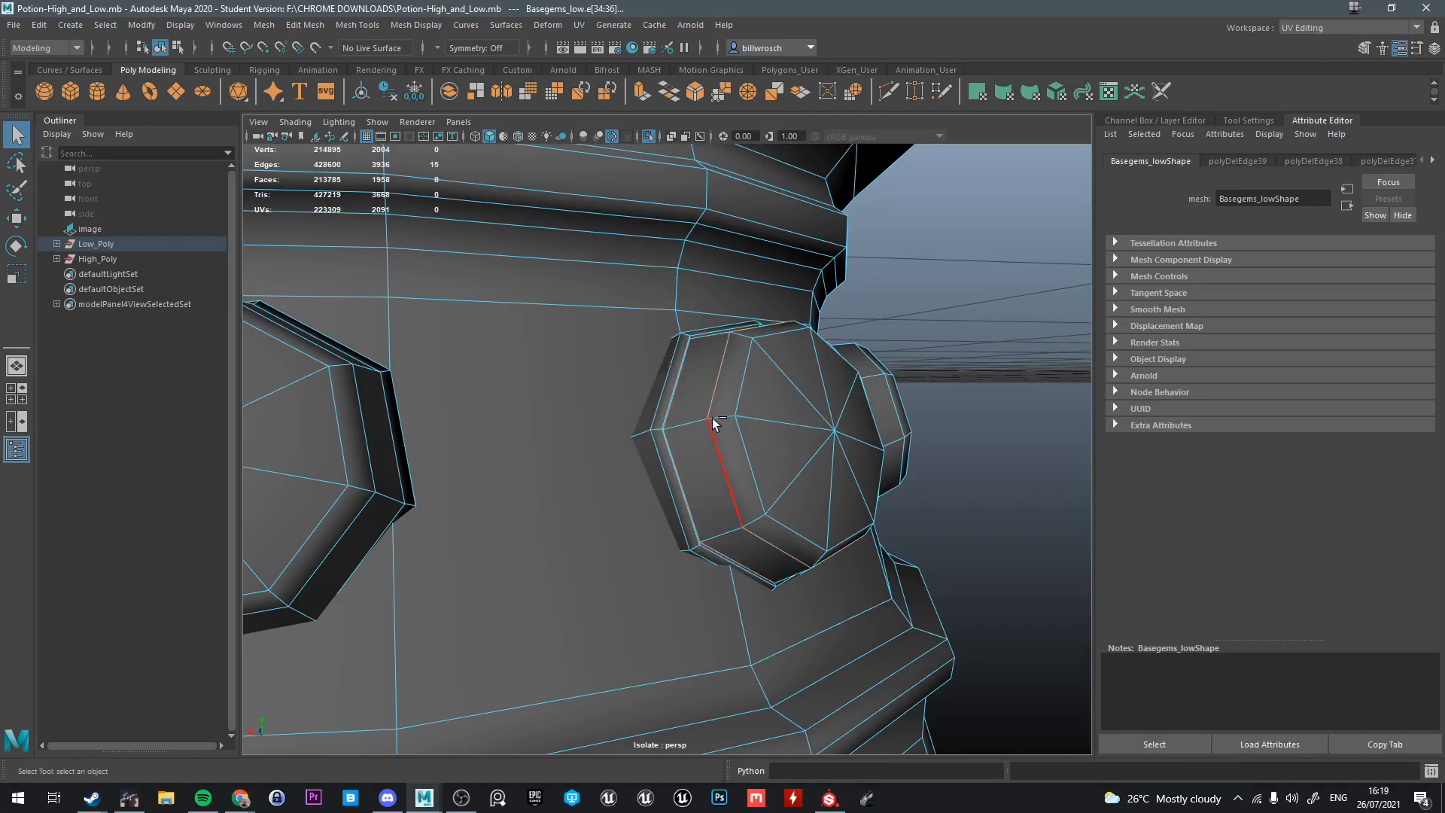
key(ctrl+Delete)
Delete one of the two tight rim edge loops from the next gem around the collar
alt+drag(770, 395, 602, 456)
scroll(708, 401, down, 2)
scroll(600, 461, up, 4)
scroll(600, 461, down, 4)
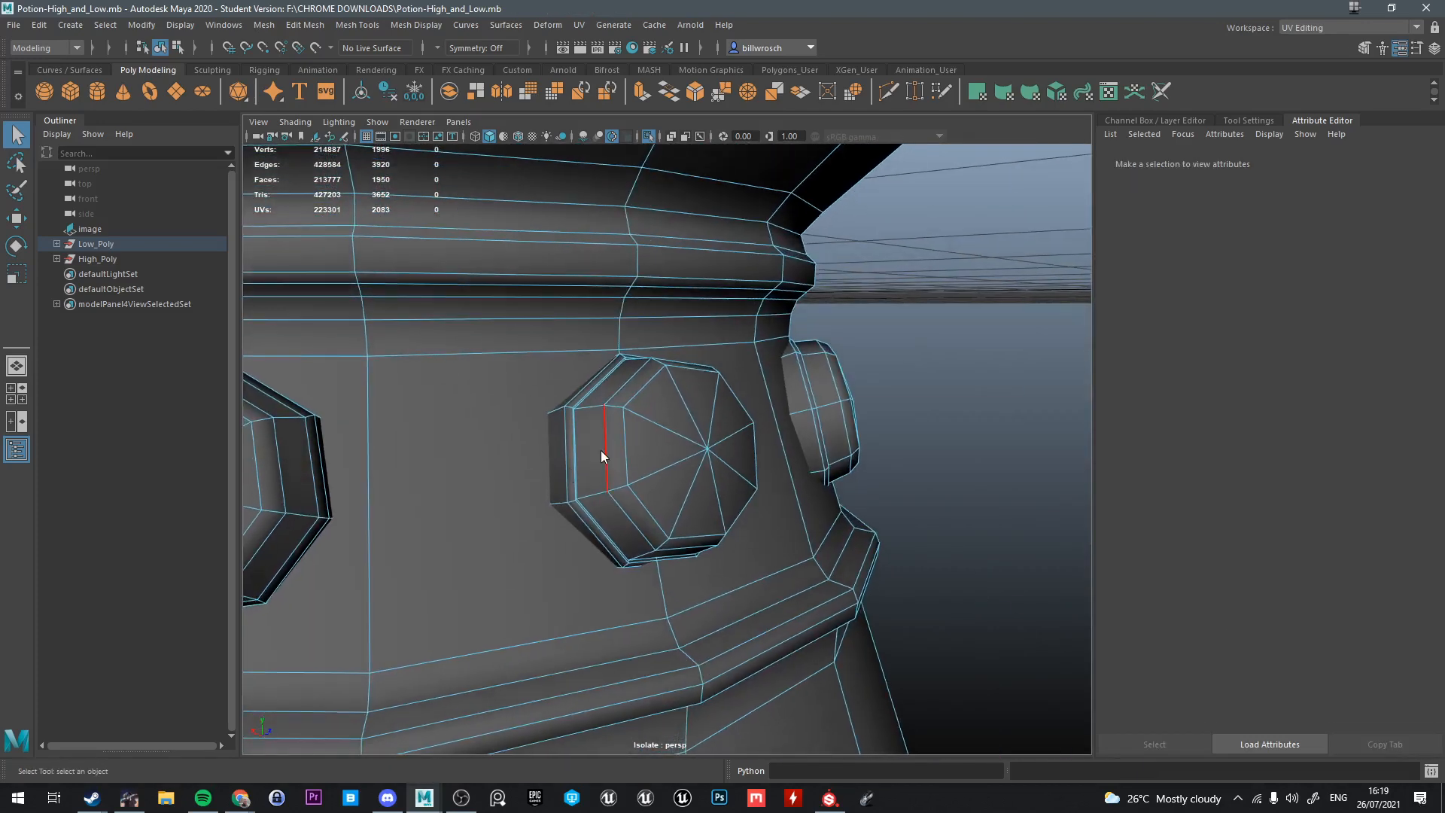
right_drag(601, 455, 650, 384)
double_click(588, 423)
key(ctrl+Delete)
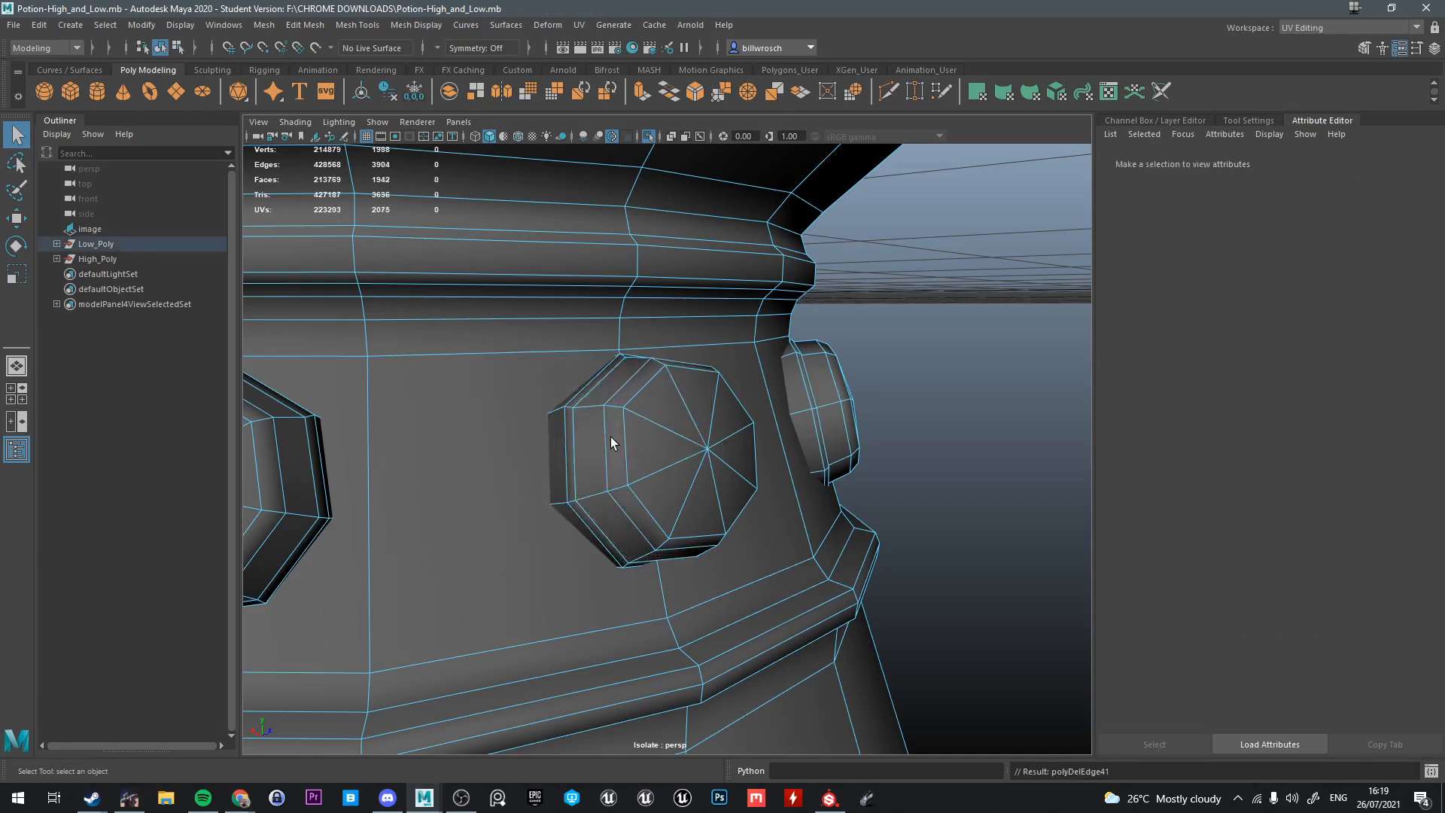
Pick the boundary edges of the next gem's side face loop and delete its surplus rim loop
alt+drag(611, 436, 575, 428)
alt+drag(527, 280, 503, 377)
scroll(602, 400, up, 3)
scroll(543, 379, down, 2)
right_drag(503, 378, 500, 419)
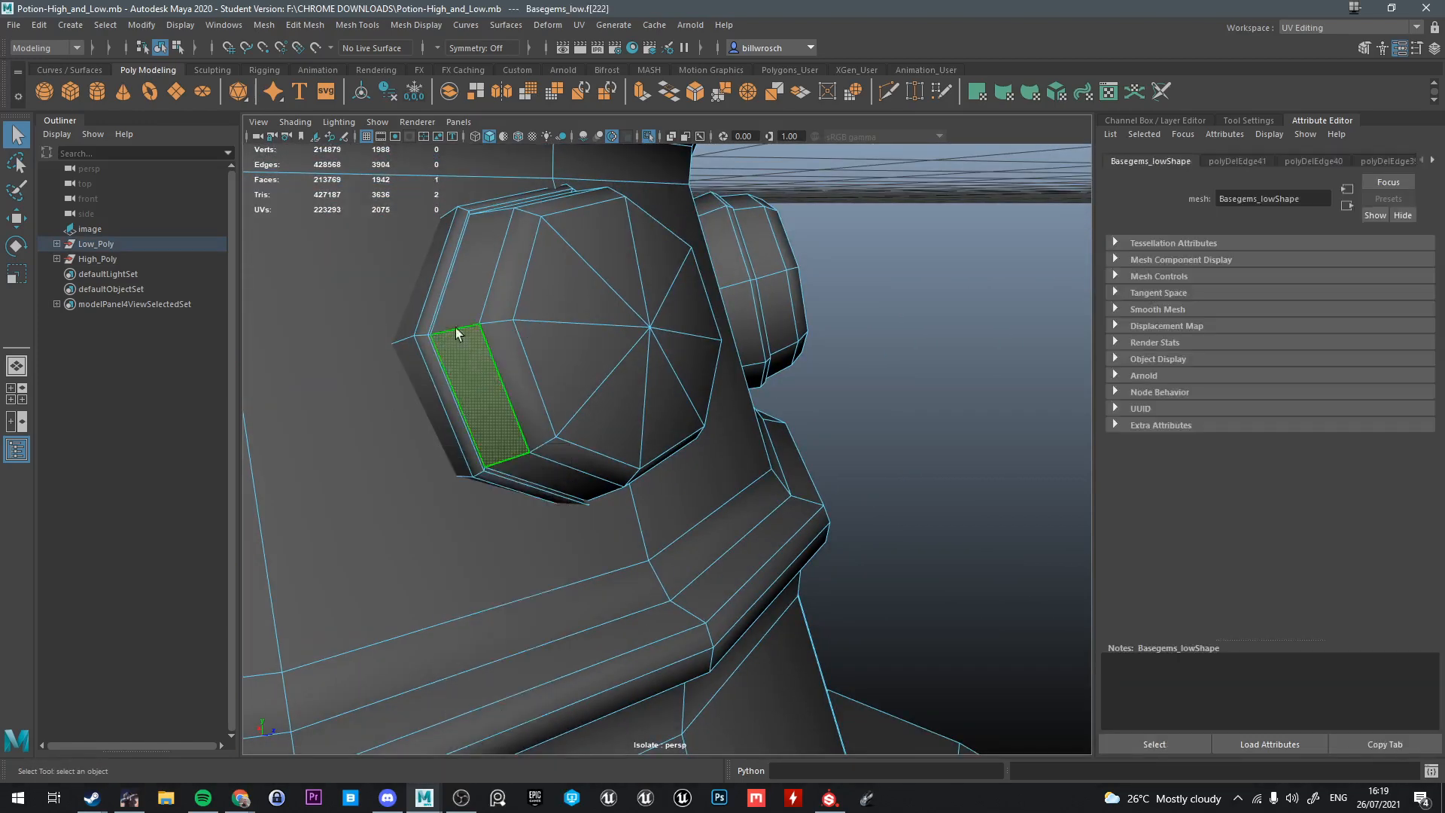
double_click(468, 361)
ctrl+right_drag(468, 362, 499, 347)
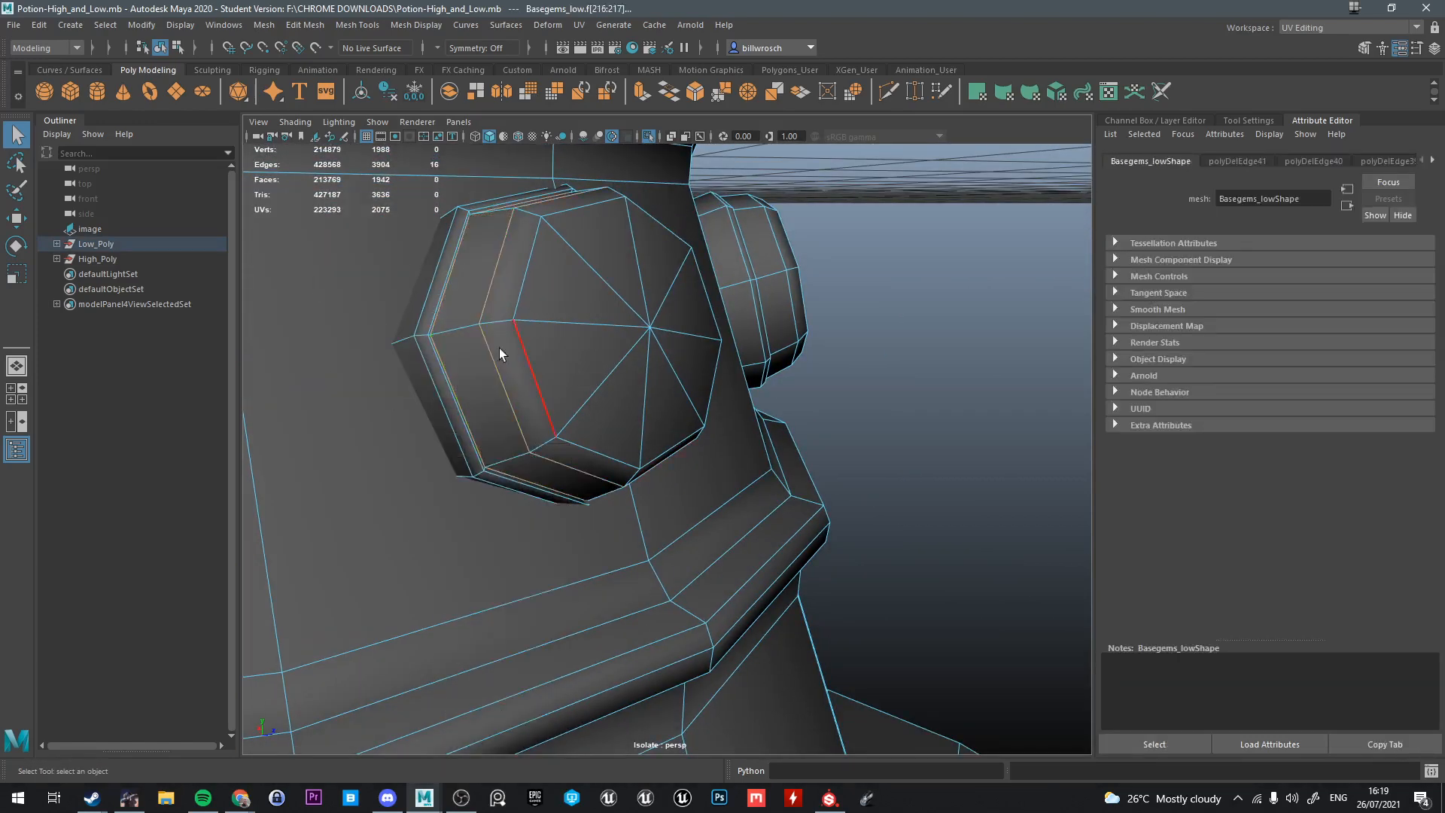
key(ctrl+Delete)
Repeat the rim loop reduction on the next collar gem that still has doubled rim edges
alt+drag(502, 366, 527, 346)
scroll(457, 396, down, 3)
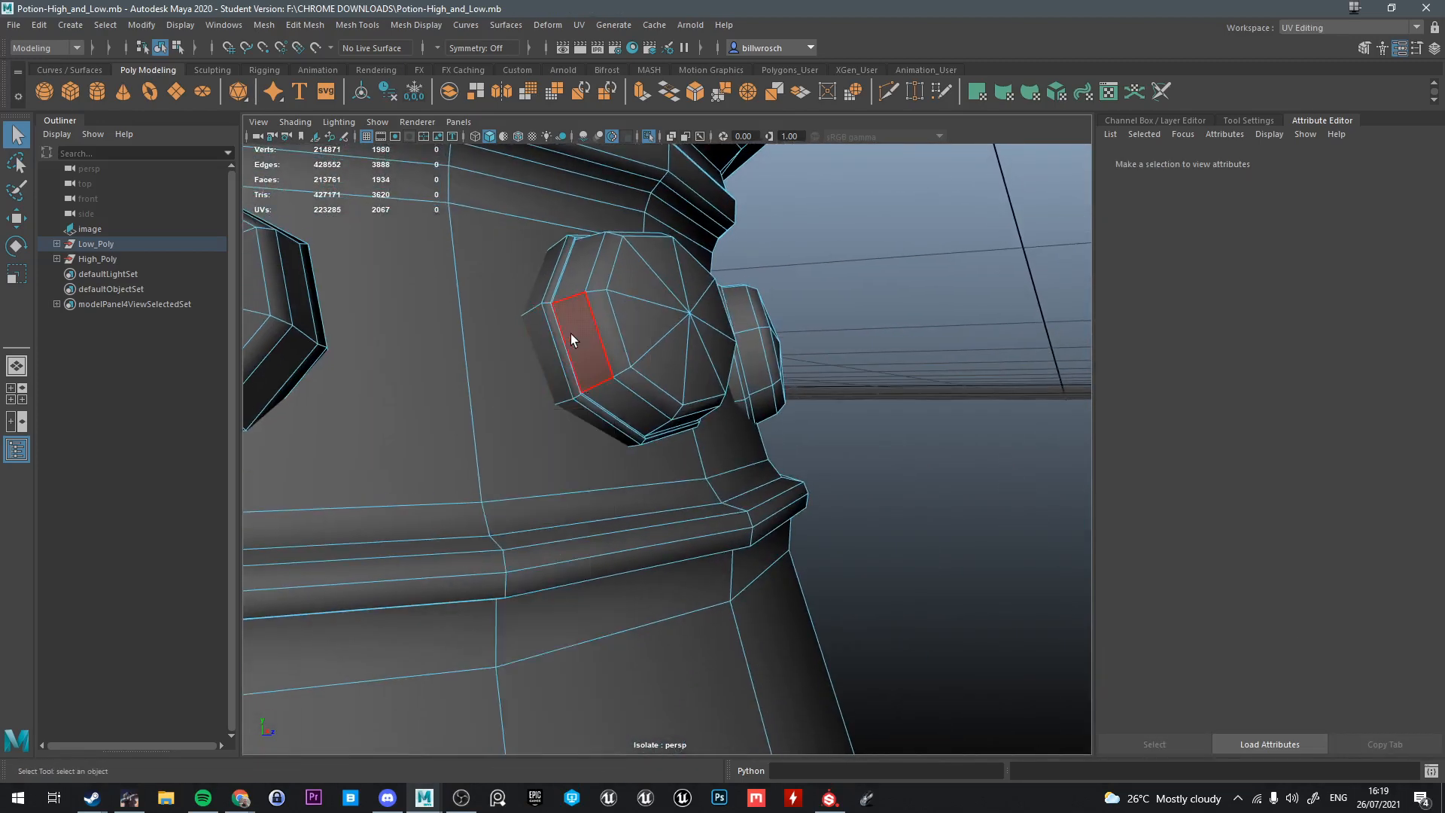
click(571, 332)
ctrl+double_click(568, 279)
click(584, 325)
shift+double_click(572, 281)
ctrl+right_drag(591, 322, 656, 255)
key(ctrl+z)
shift+double_click(575, 294)
key(ctrl+Delete)
Remove the doubled rim edge loop from one more gem farther around the upper collar
alt+drag(588, 329, 509, 395)
alt+middle_drag(392, 444, 583, 388)
right_drag(554, 422, 599, 381)
click(553, 437)
shift+double_click(546, 411)
key(ctrl+Delete)
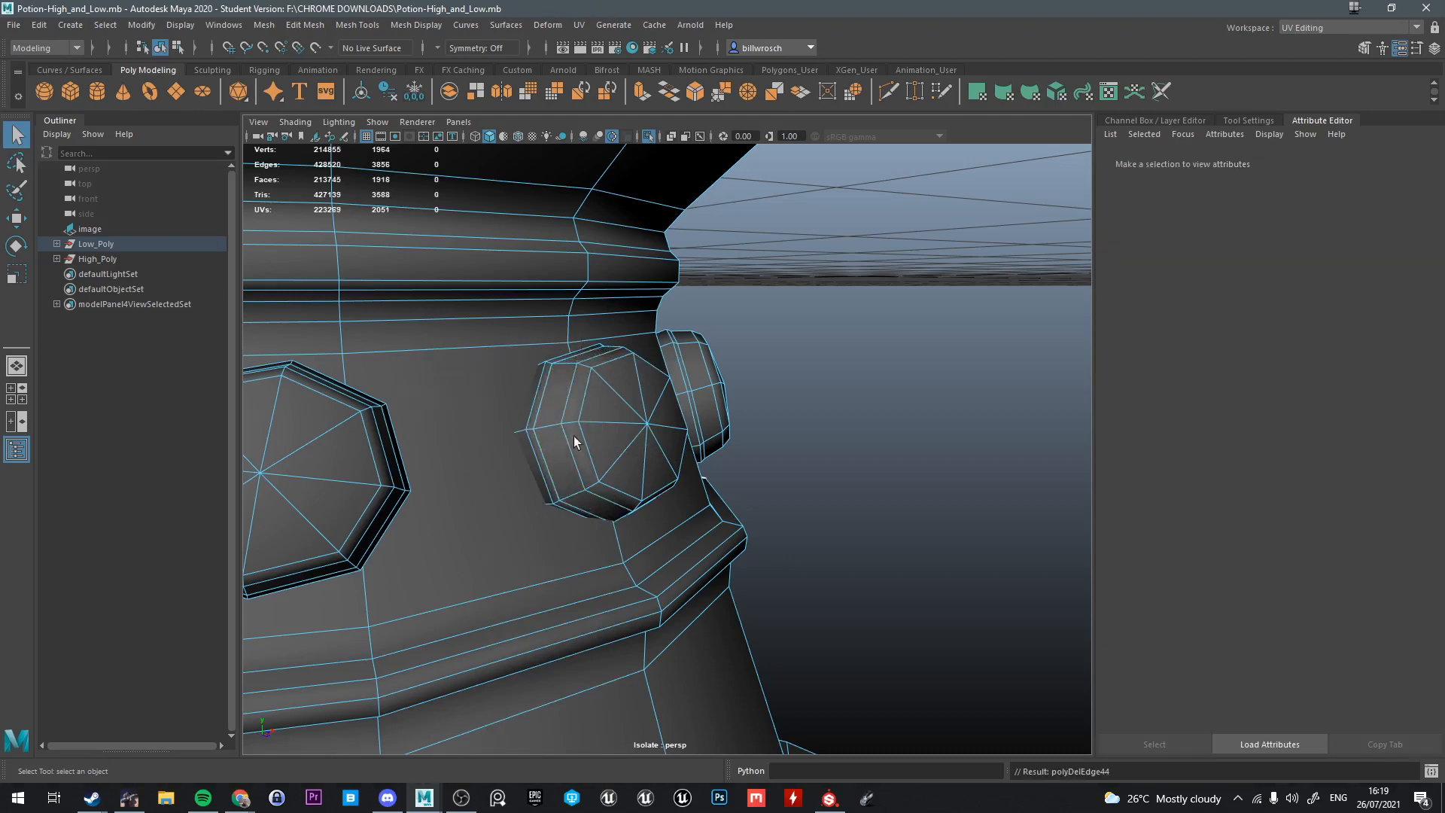
Frame a collar gem and examine the wireframe of the gems around the stem for remaining redundant loops
alt+middle_drag(567, 436, 430, 470)
right_drag(475, 385, 474, 437)
click(472, 439)
key(f)
alt+drag(572, 473, 600, 481)
scroll(690, 474, down, 5)
alt+drag(690, 474, 724, 506)
alt+drag(906, 527, 566, 408)
scroll(665, 516, up, 3)
scroll(566, 407, up, 4)
alt+middle_drag(566, 452, 646, 444)
Try to collapse the selected rim edge loop on a collar gem
right_drag(792, 385, 794, 344)
click(819, 387)
shift+right_drag(880, 328, 942, 292)
alt+drag(952, 326, 785, 428)
key(ctrl+z)
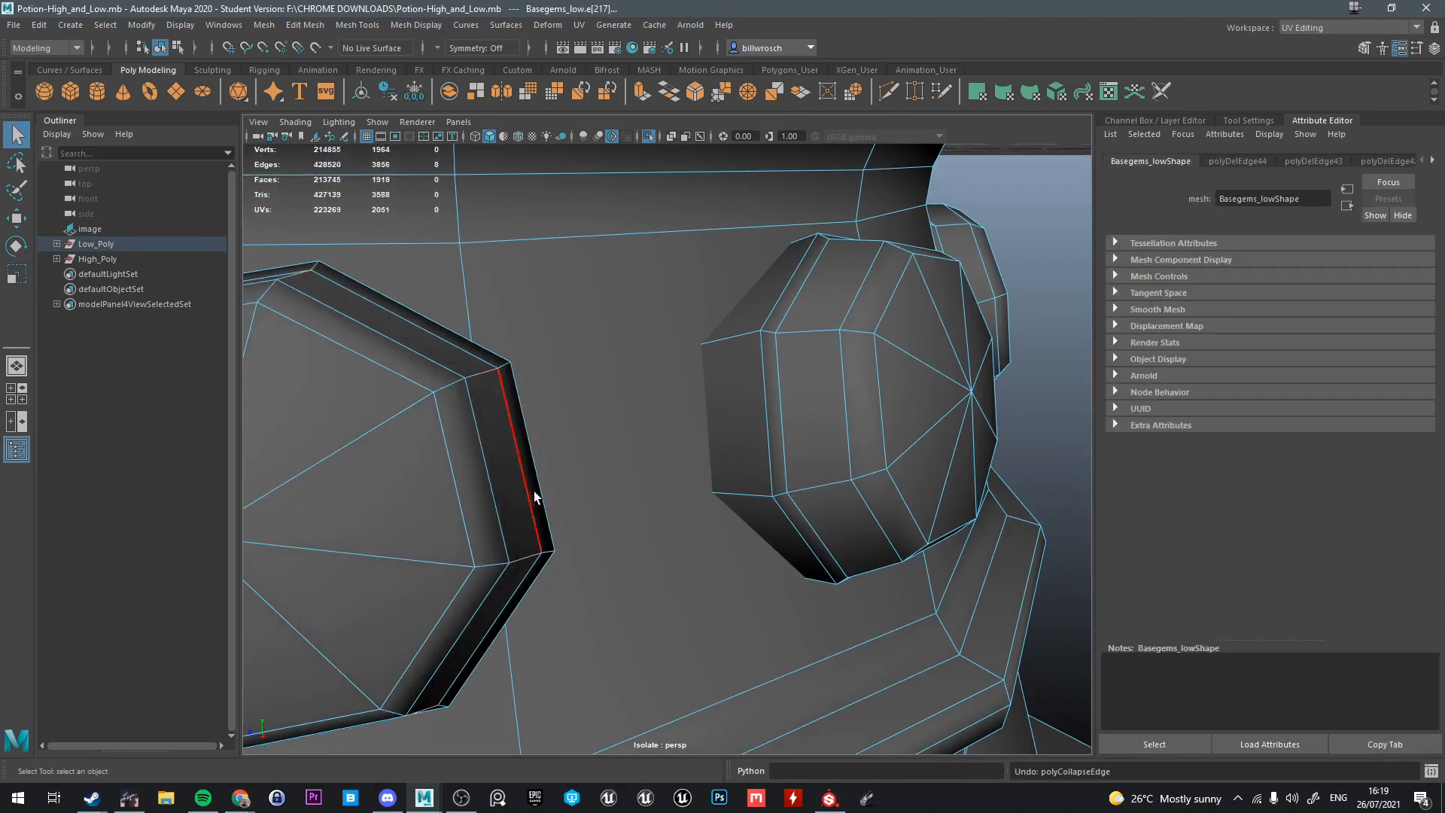
Delete both the rim loop and the outer dome loop from two neighbouring collar gems
alt+drag(534, 491, 418, 474)
double_click(411, 475)
shift+double_click(351, 477)
shift+double_click(706, 423)
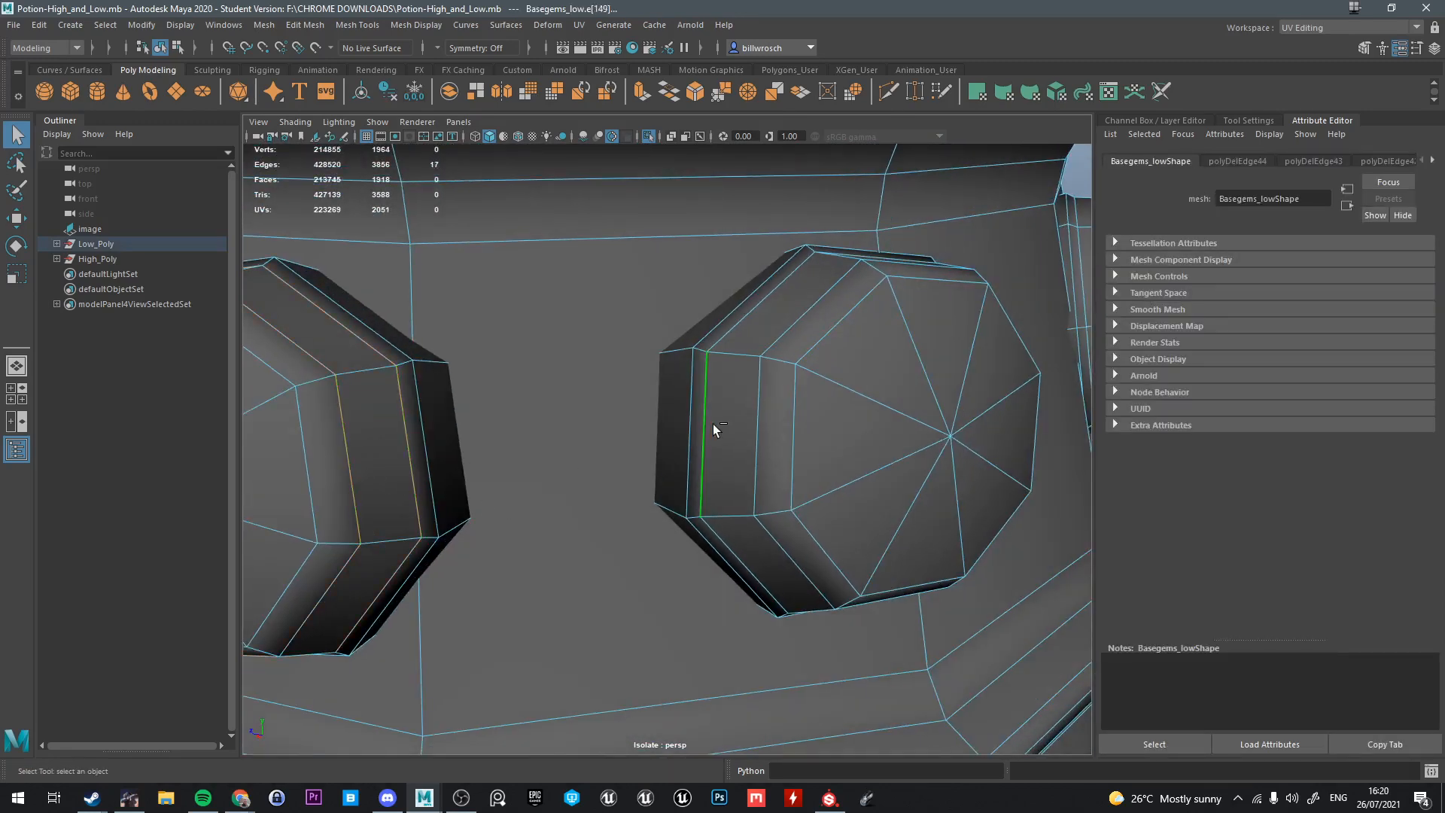
shift+double_click(756, 422)
key(ctrl+Delete)
Delete the rim and outer dome edge loops from the next three gems around the upper collar
alt+drag(731, 427, 881, 500)
scroll(727, 426, down, 8)
scroll(807, 468, up, 5)
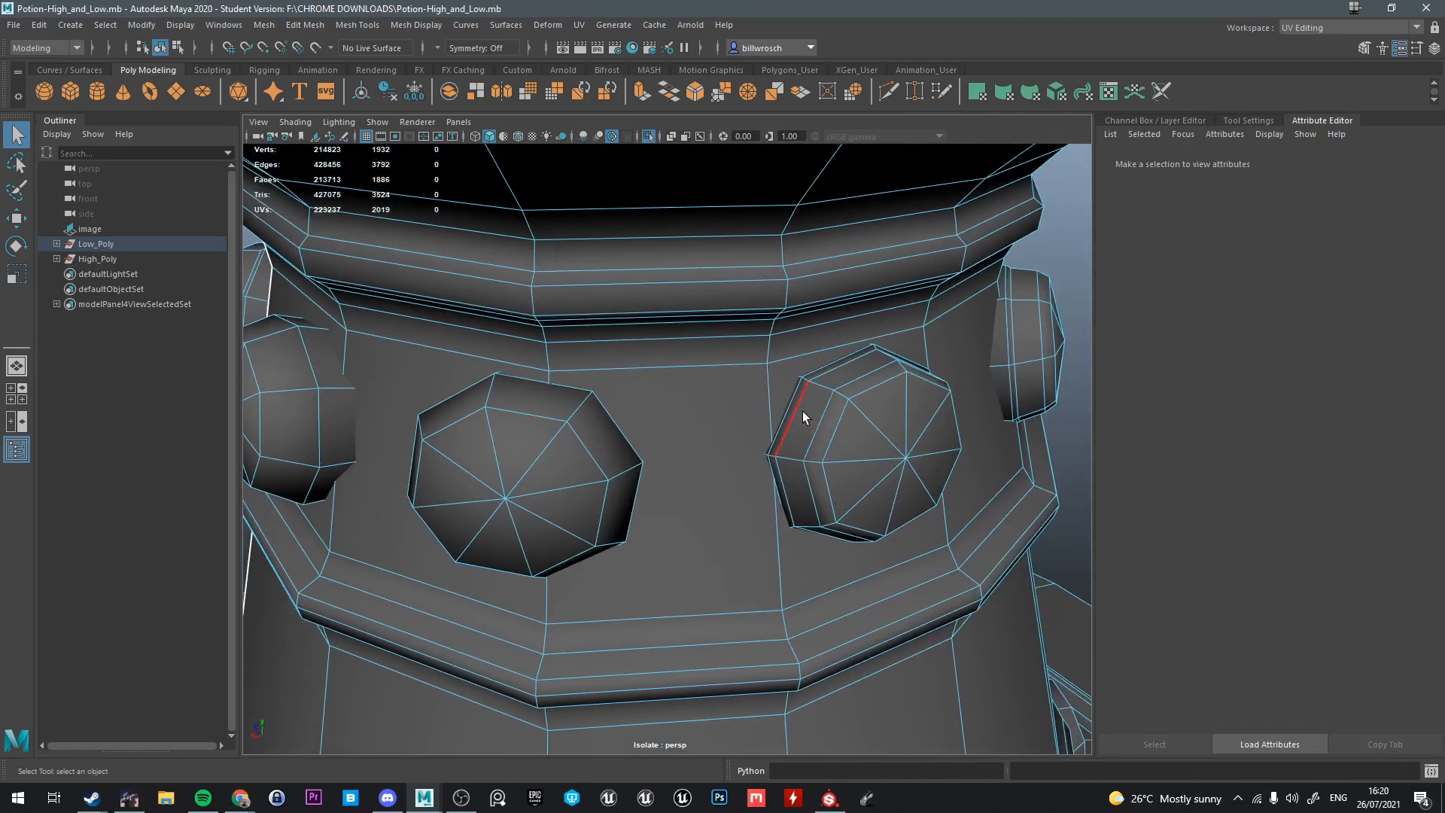
double_click(802, 411)
key(ctrl+Delete)
alt+drag(814, 422, 733, 441)
click(688, 435)
key(ctrl+Delete)
click(708, 434)
key(ctrl+Delete)
Strip the same rim and outer dome loops from the following two collar gems
click(790, 460)
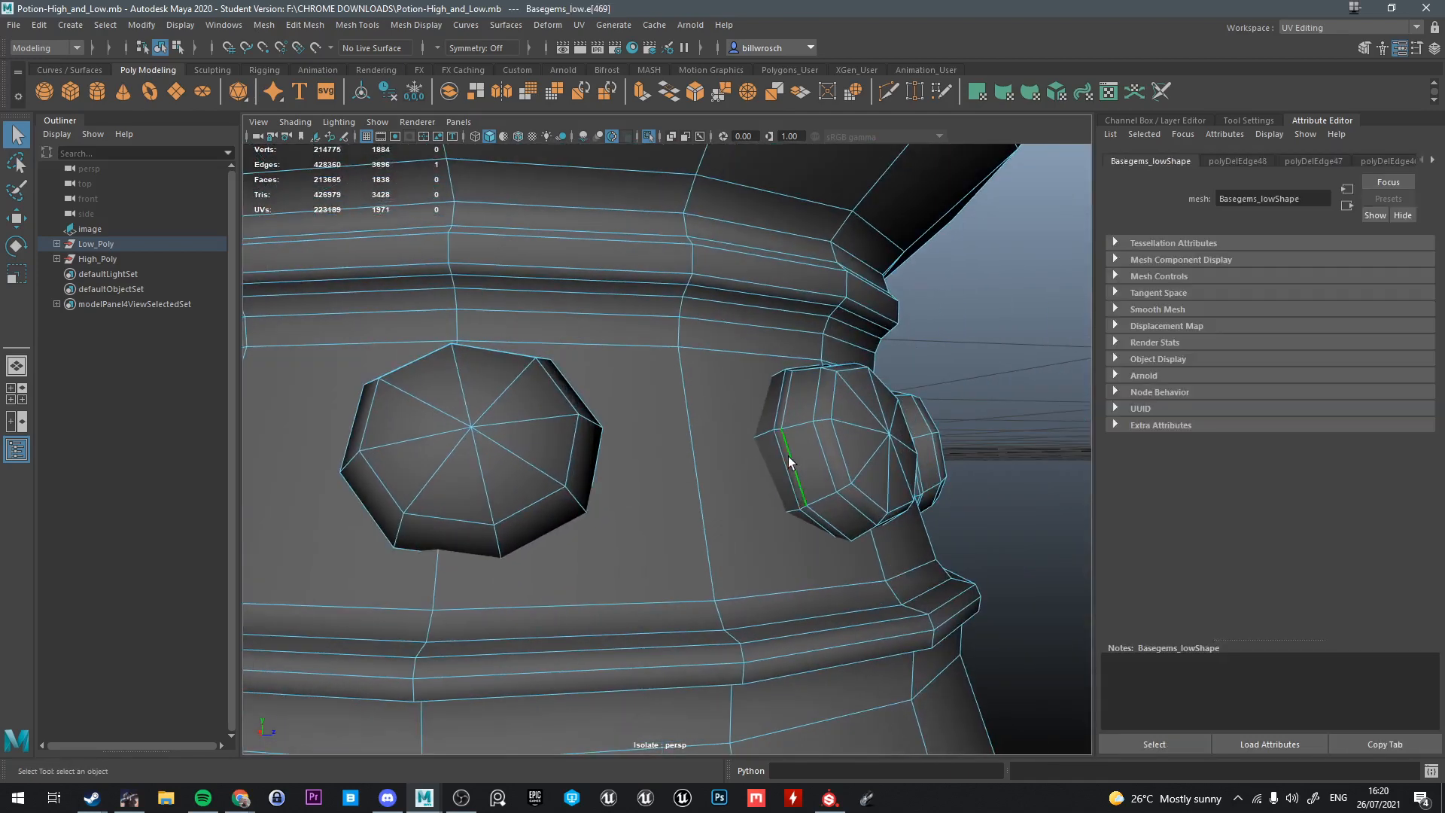
key(ctrl+Delete)
alt+drag(820, 449, 771, 494)
click(775, 494)
key(ctrl+Delete)
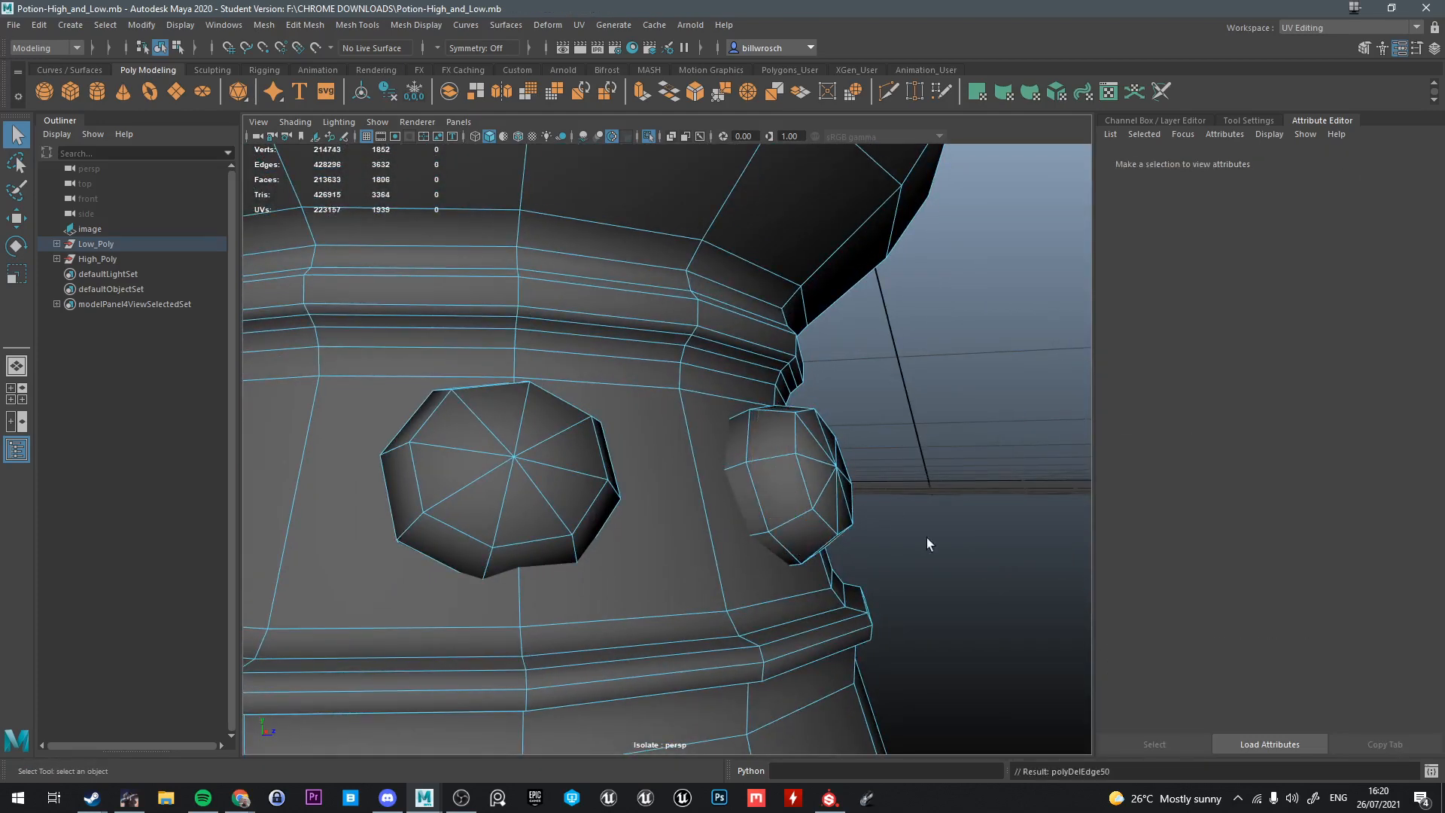
Delete the rim and outer dome loops from the last two collar gems that still have them
alt+drag(928, 537, 809, 489)
double_click(725, 474)
key(ctrl+Delete)
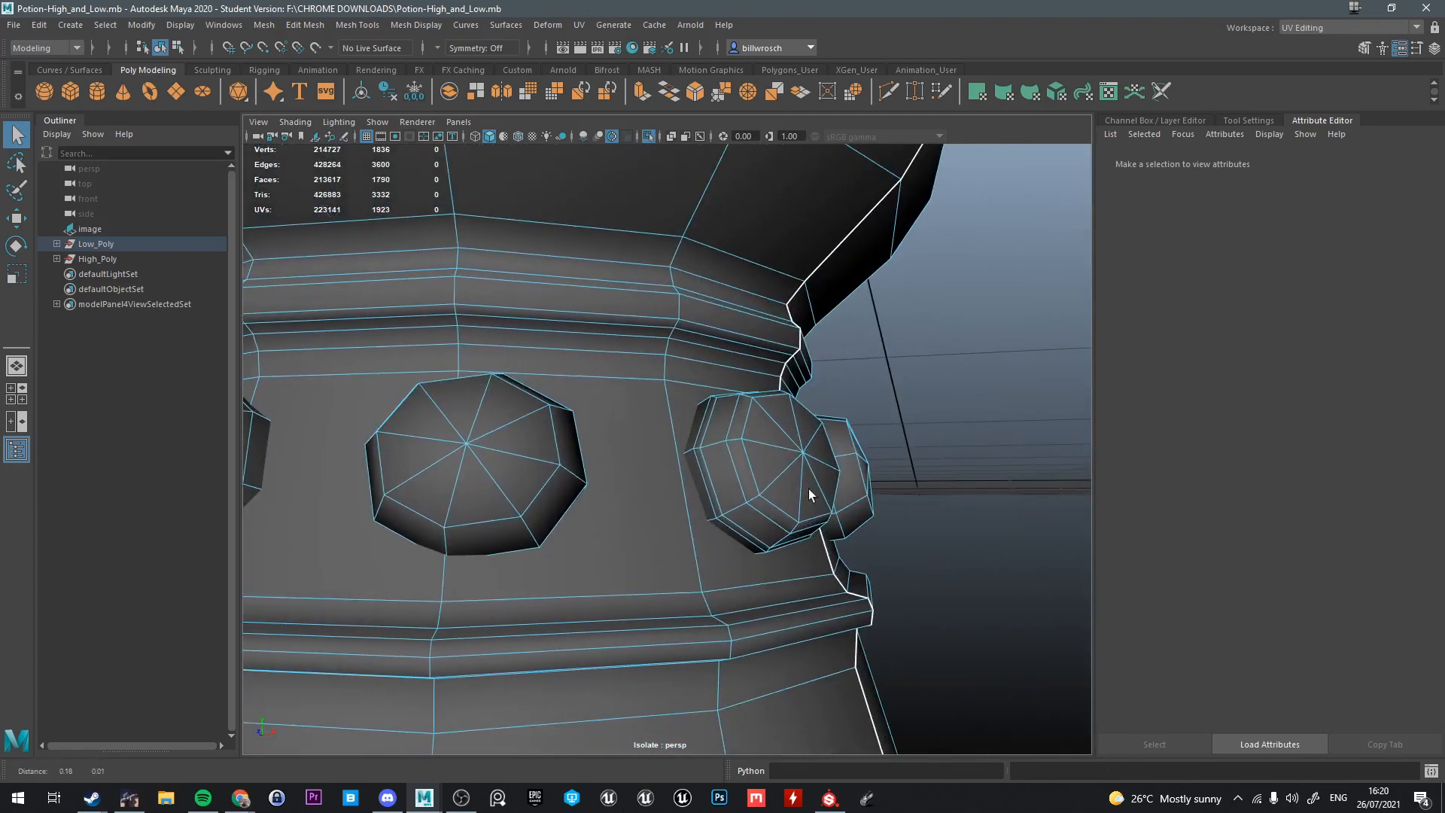
click(738, 487)
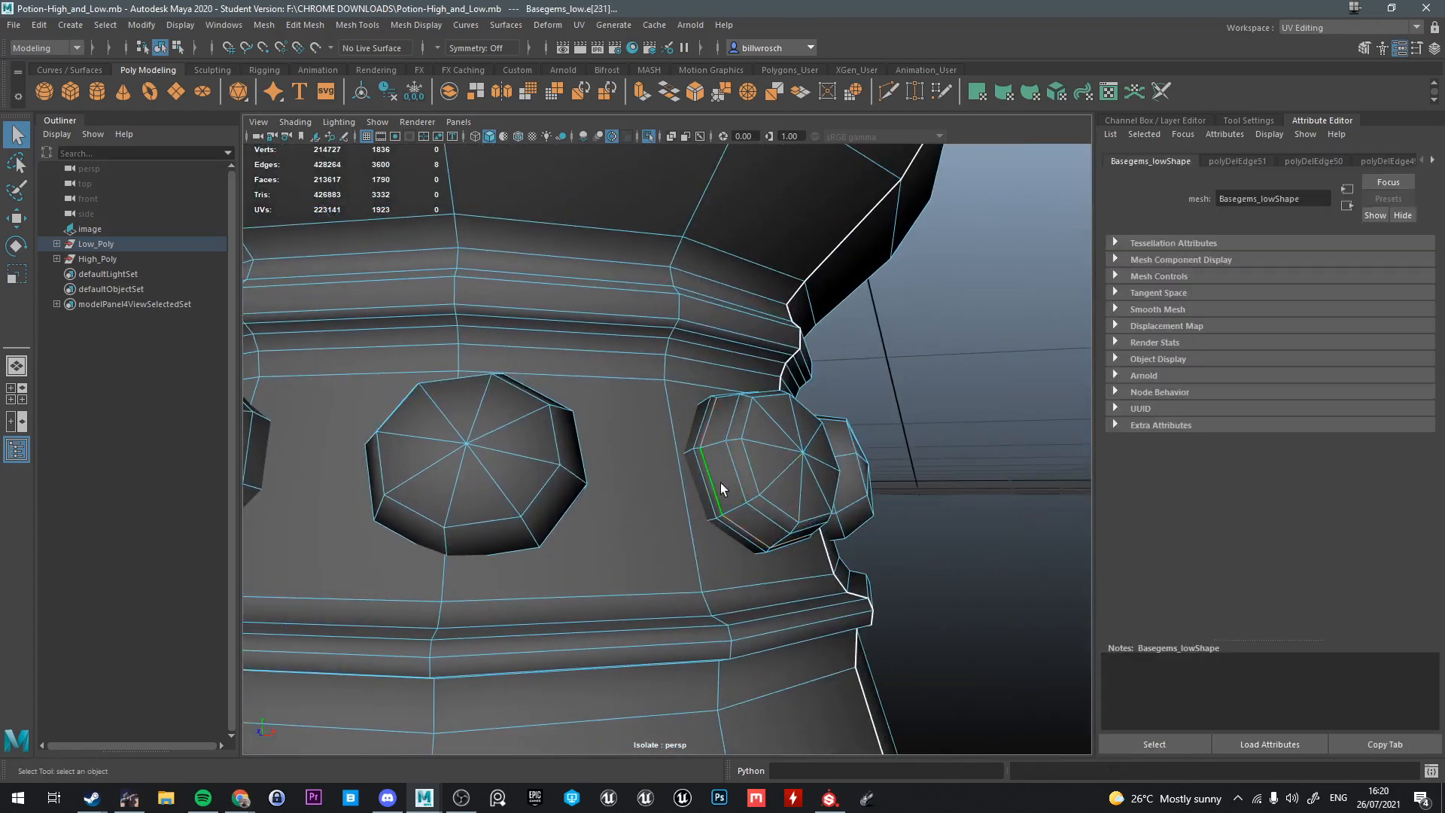
key(ctrl+Delete)
Return to object mode, select the Low_Poly group, and examine the whole base's wireframe for remaining dense areas
mouse_move(735, 481)
alt+mouse_down()
mouse_move(675, 528)
mouse_move(719, 489)
alt+mouse_up()
mouse_move(719, 489)
alt+right_down()
mouse_move(700, 490)
mouse_move(729, 484)
alt+right_up()
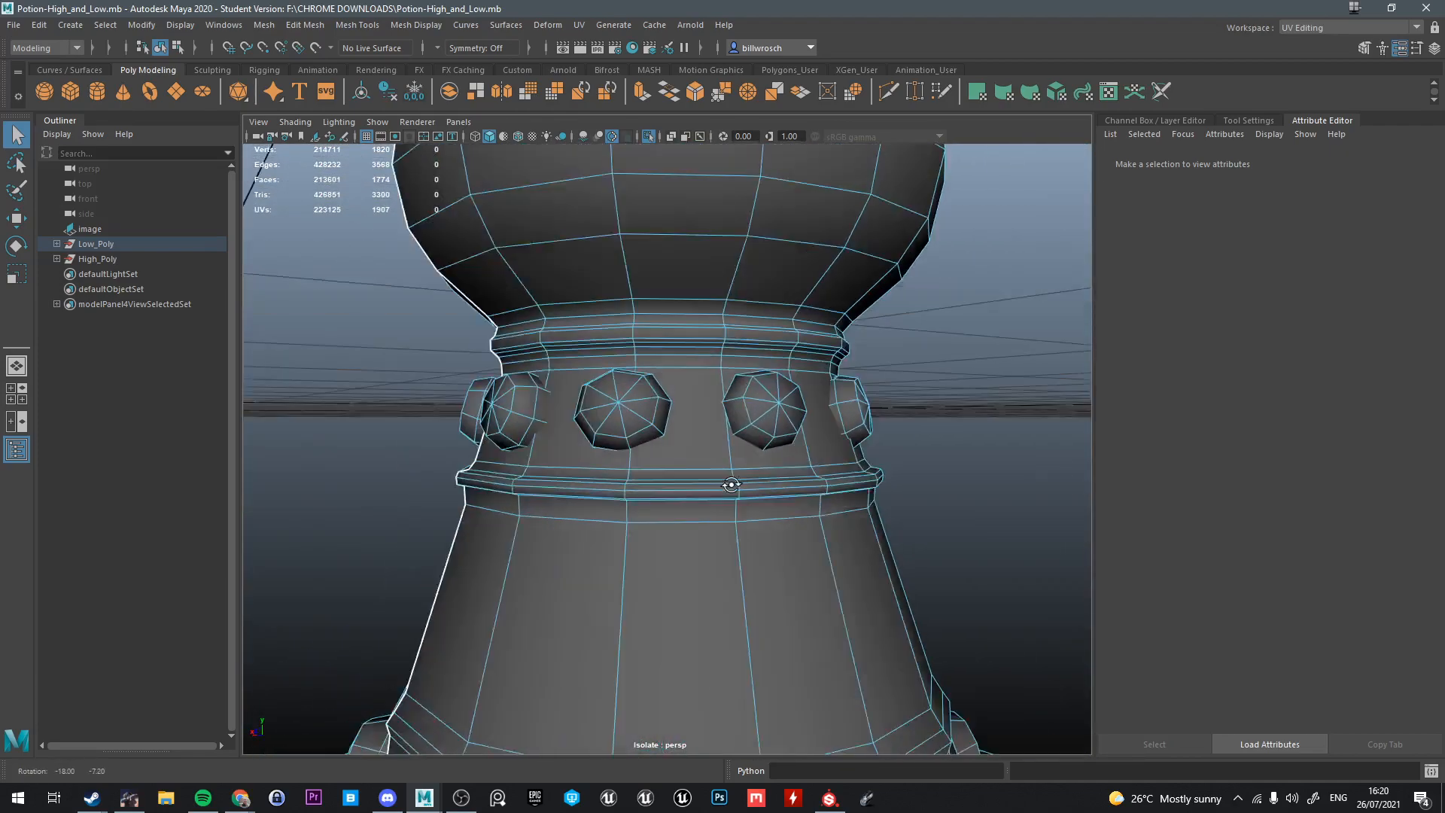
alt+drag(729, 484, 623, 410)
alt+middle_drag(622, 409, 554, 350)
scroll(670, 559, down, 6)
alt+drag(677, 562, 655, 597)
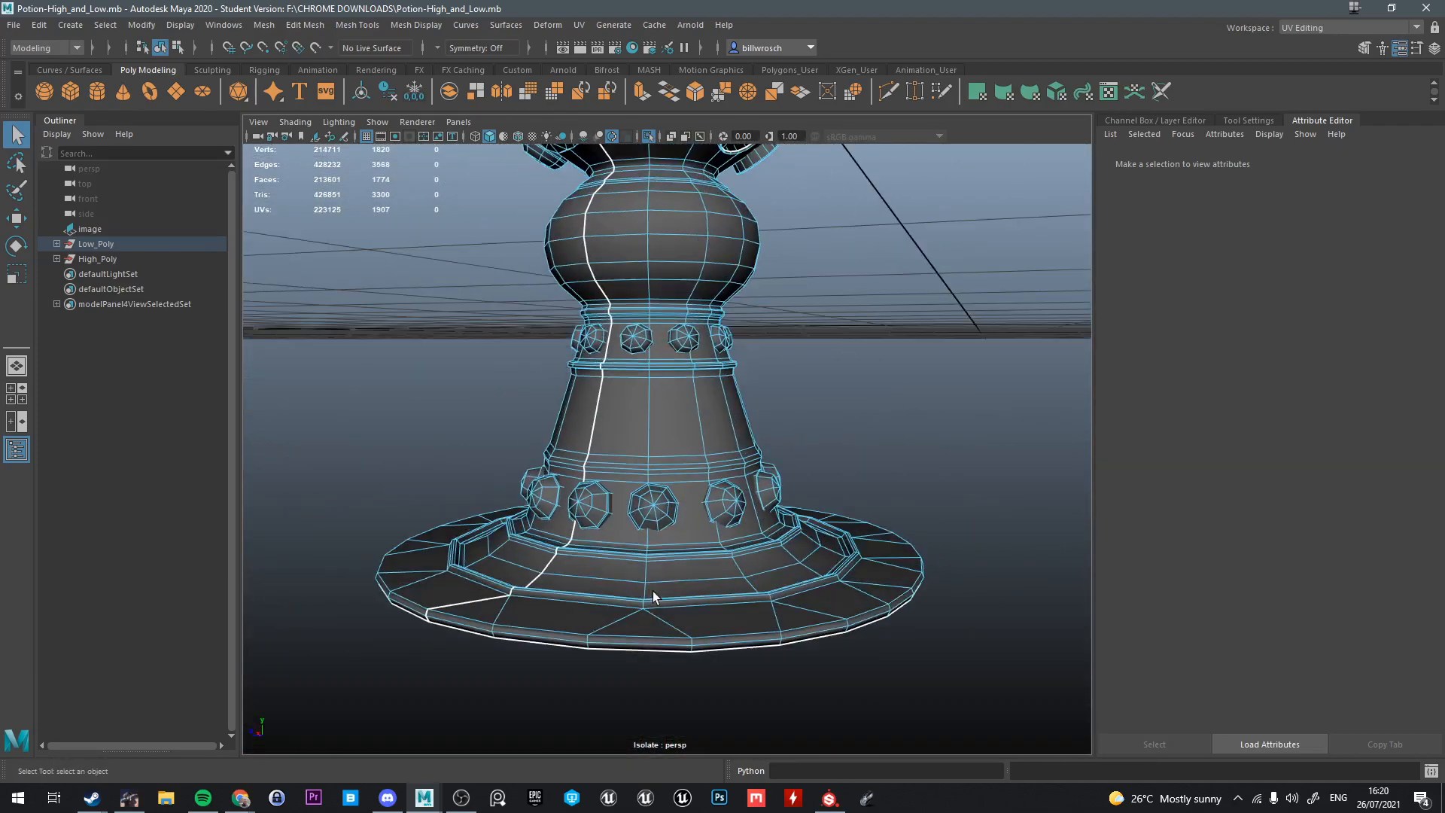
right_drag(607, 383, 676, 360)
scroll(662, 361, down, 2)
click(83, 245)
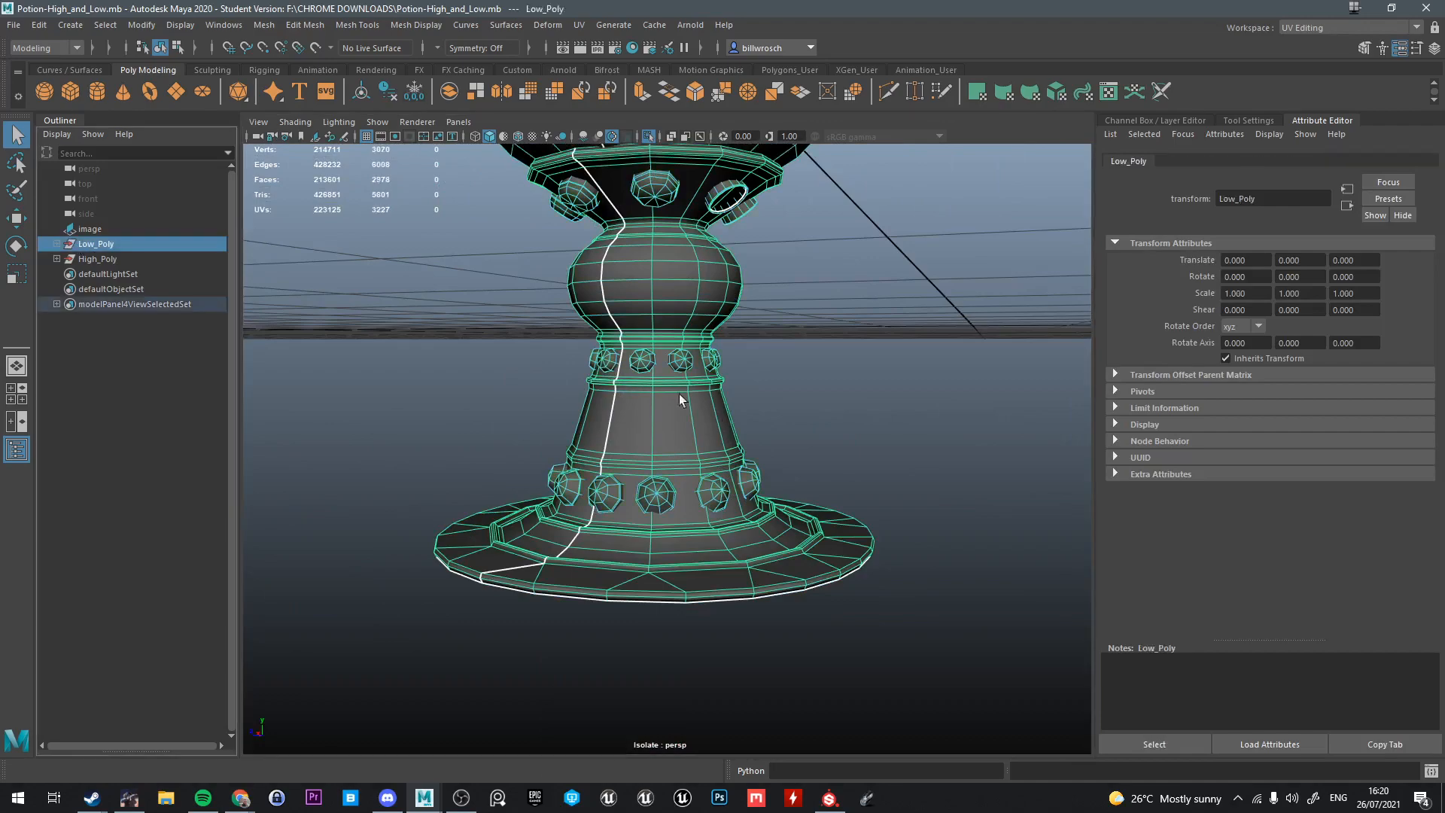
scroll(596, 445, down, 5)
scroll(596, 446, up, 3)
alt+drag(596, 451, 610, 382)
Select the Basegems_low mesh and bring the open, uncapped gem beneath the base's upper rim into close view
right_drag(611, 382, 708, 362)
click(625, 579)
scroll(625, 579, down, 3)
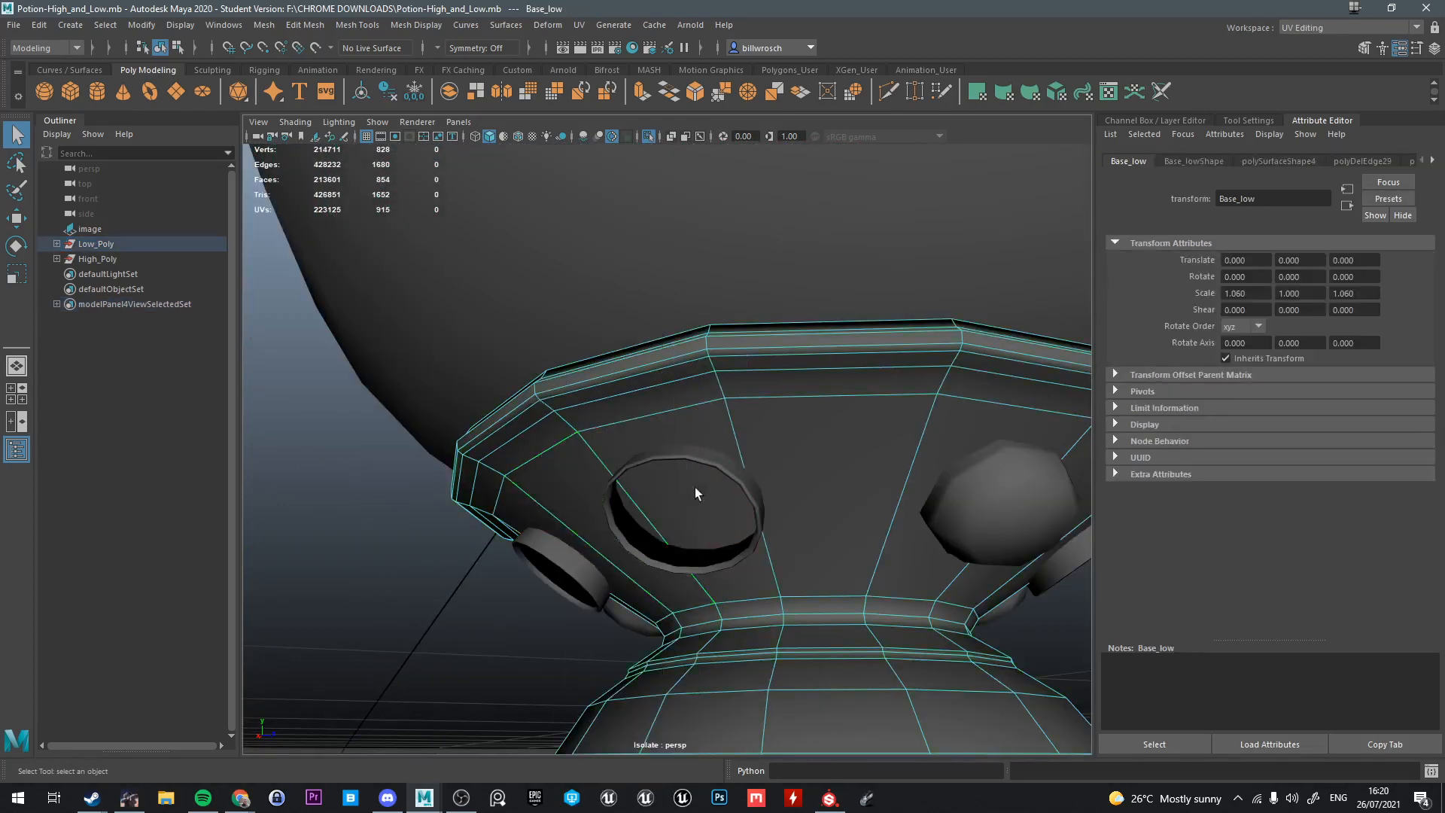
click(733, 462)
alt+drag(733, 462, 708, 490)
alt+middle_drag(578, 590, 688, 484)
scroll(635, 507, up, 6)
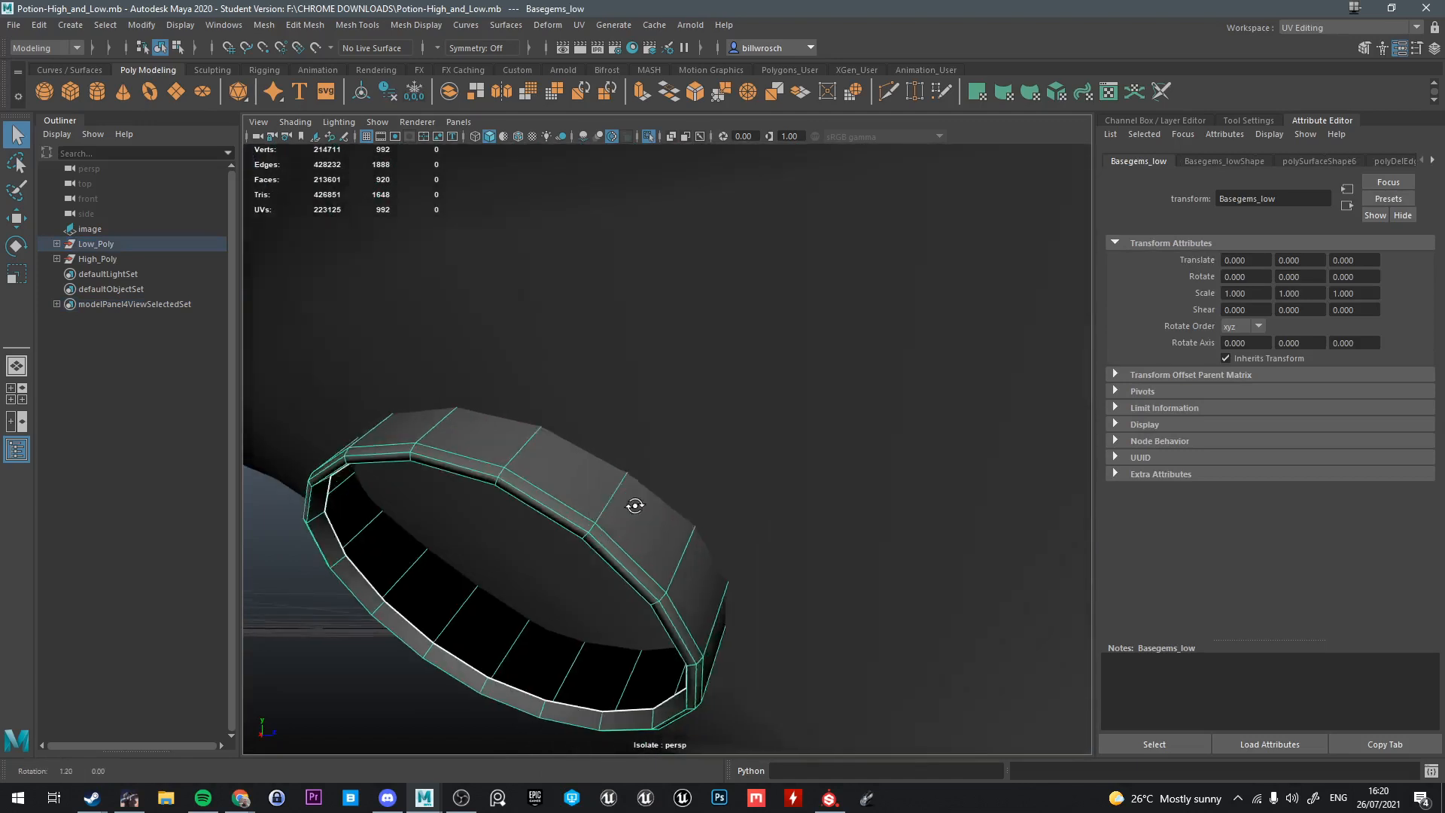
alt+middle_drag(433, 584, 536, 500)
right_drag(536, 500, 545, 508)
click(545, 524)
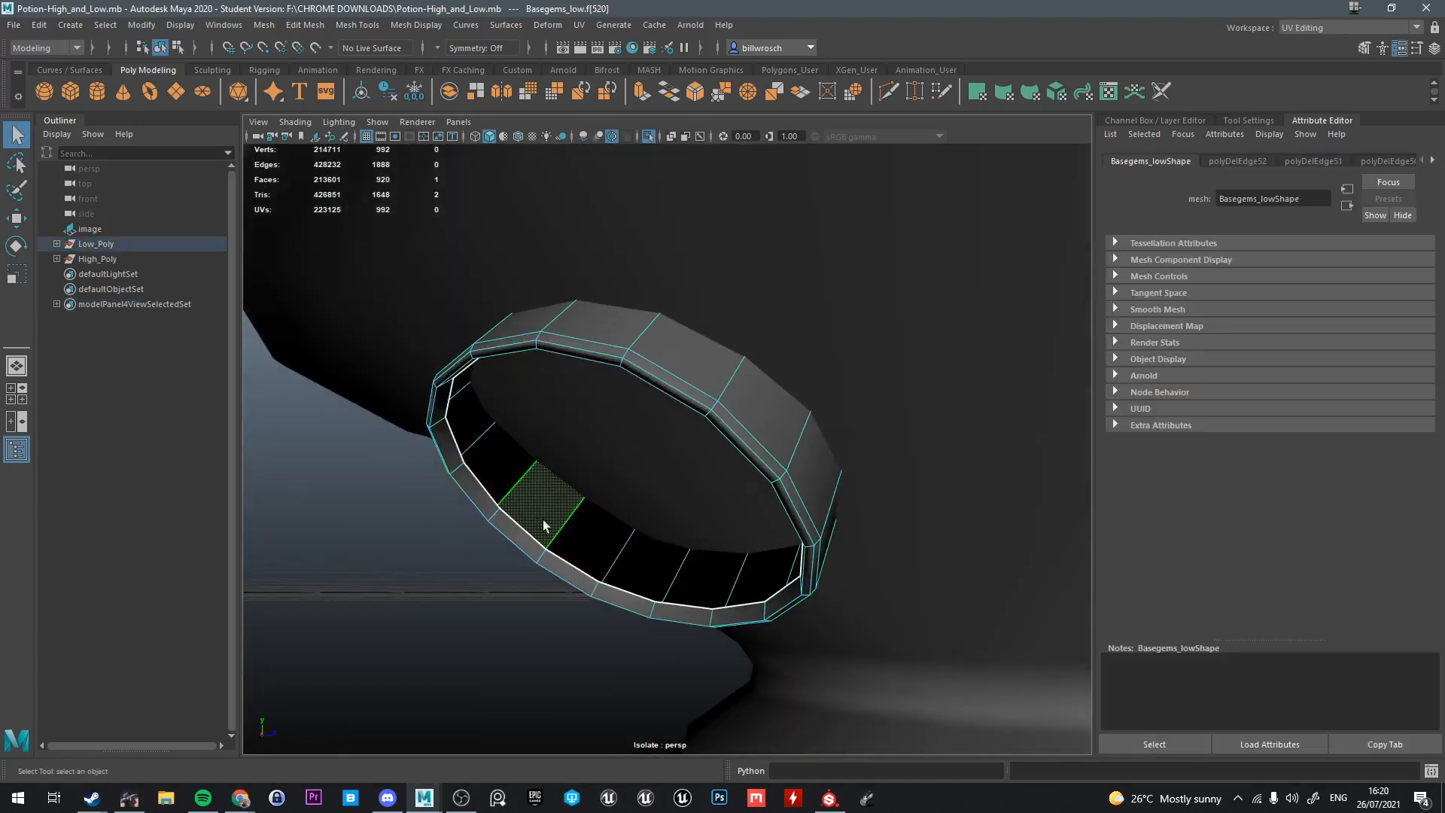
shift+drag(515, 473, 583, 546)
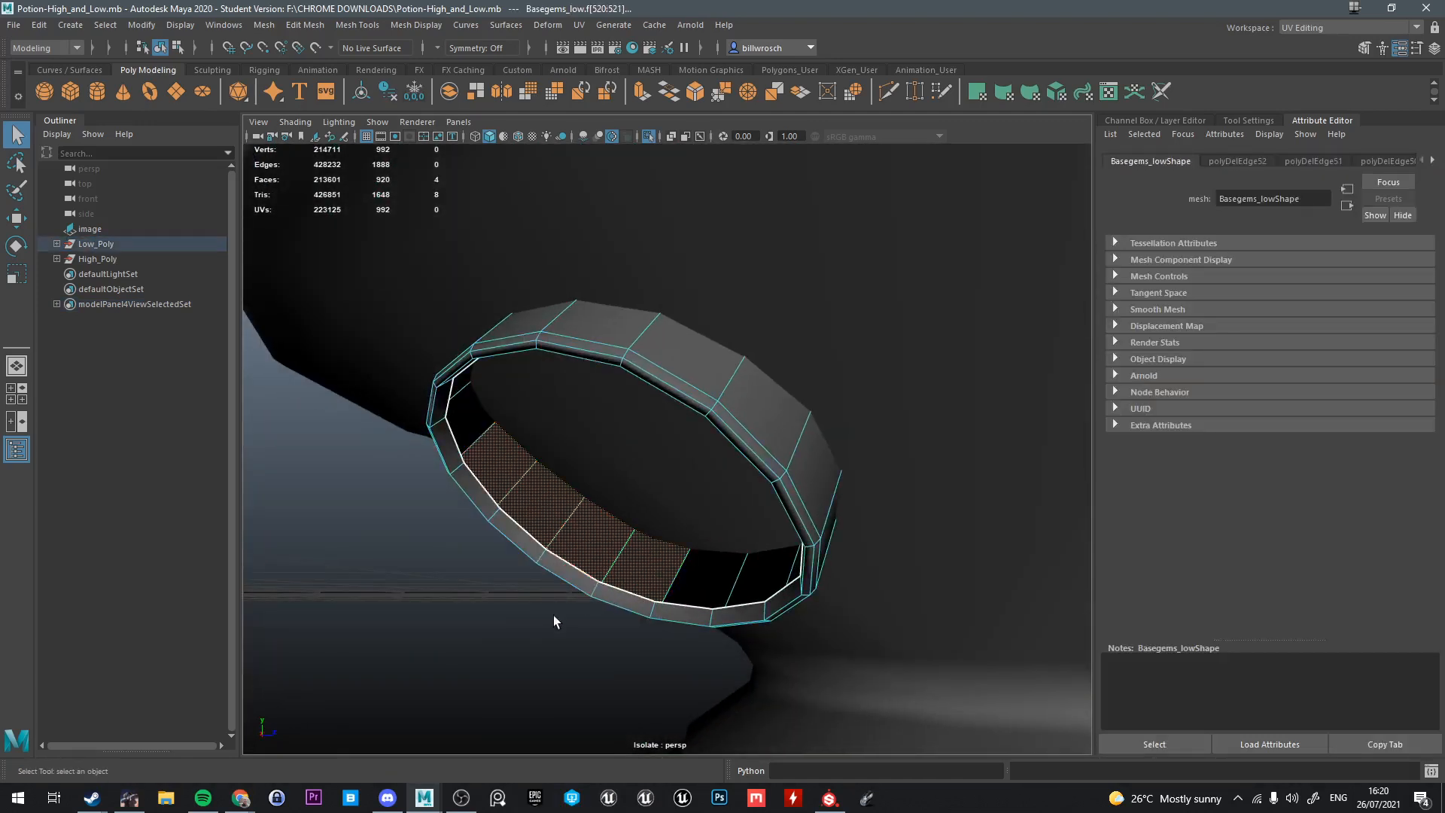
click(494, 657)
click(577, 540)
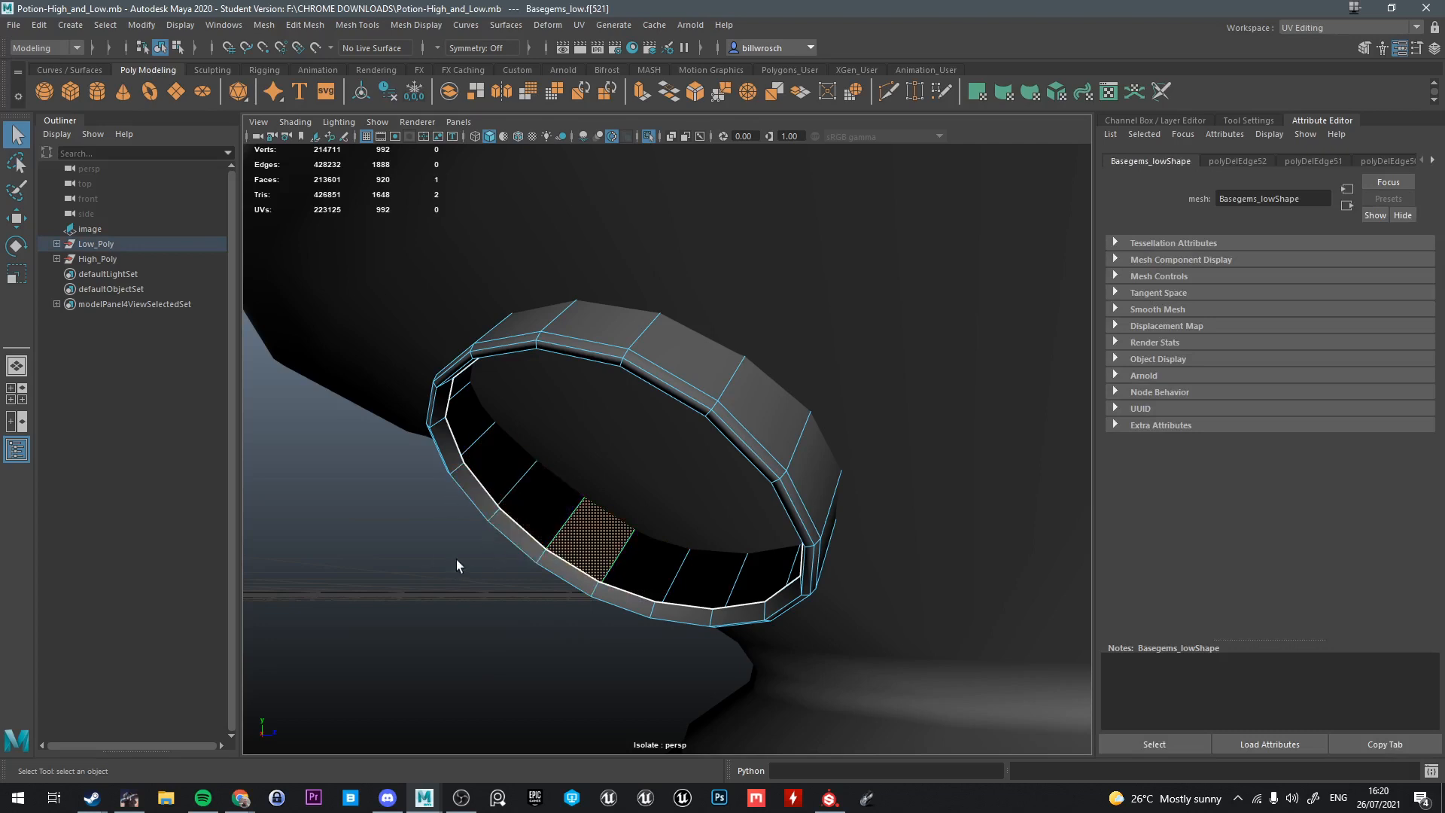
Select the open inner border edge loop of the uncapped gem and extrude it without an offset
right_drag(500, 392, 498, 352)
click(526, 539)
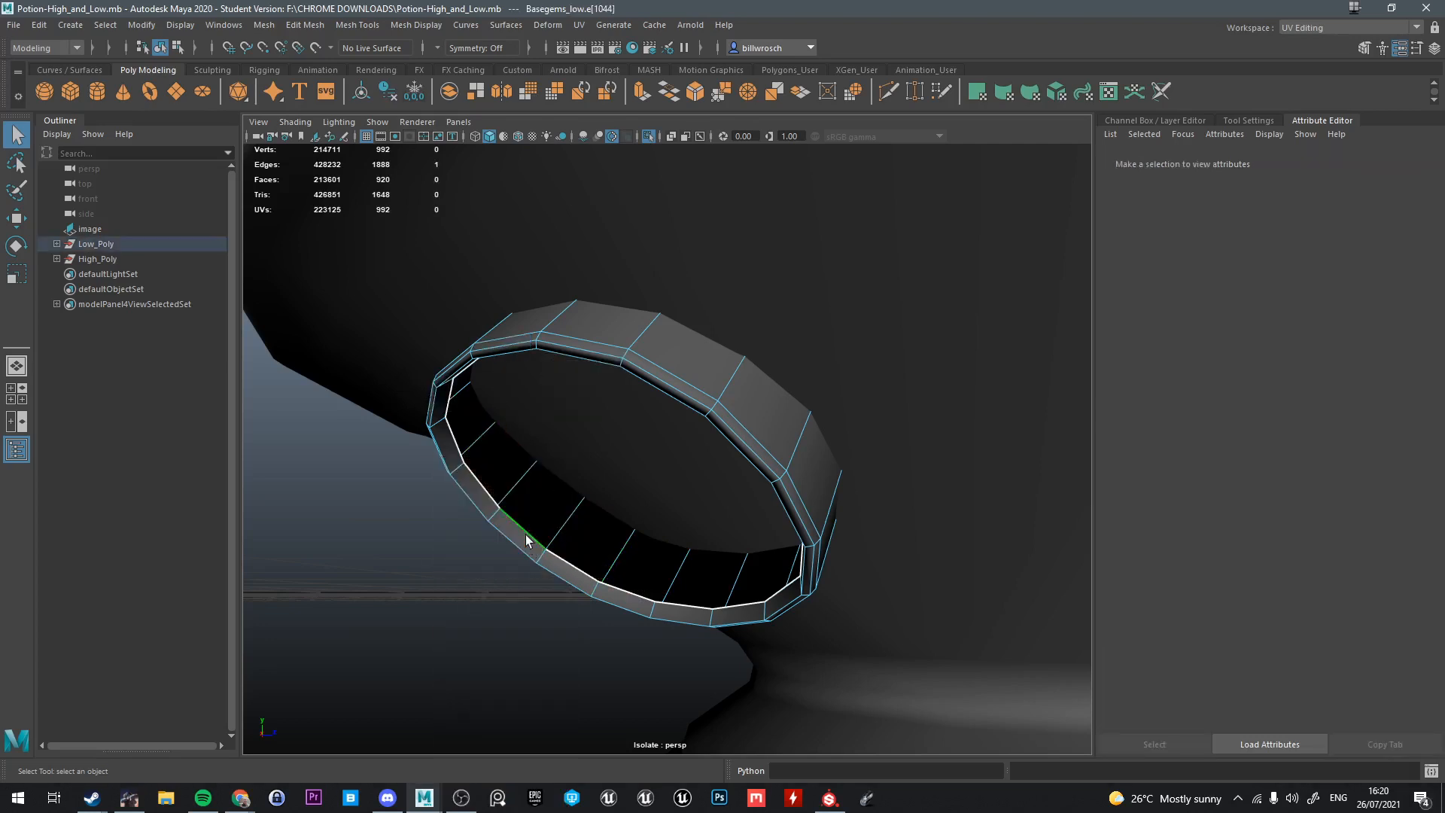
double_click(525, 539)
key(ctrl+e)
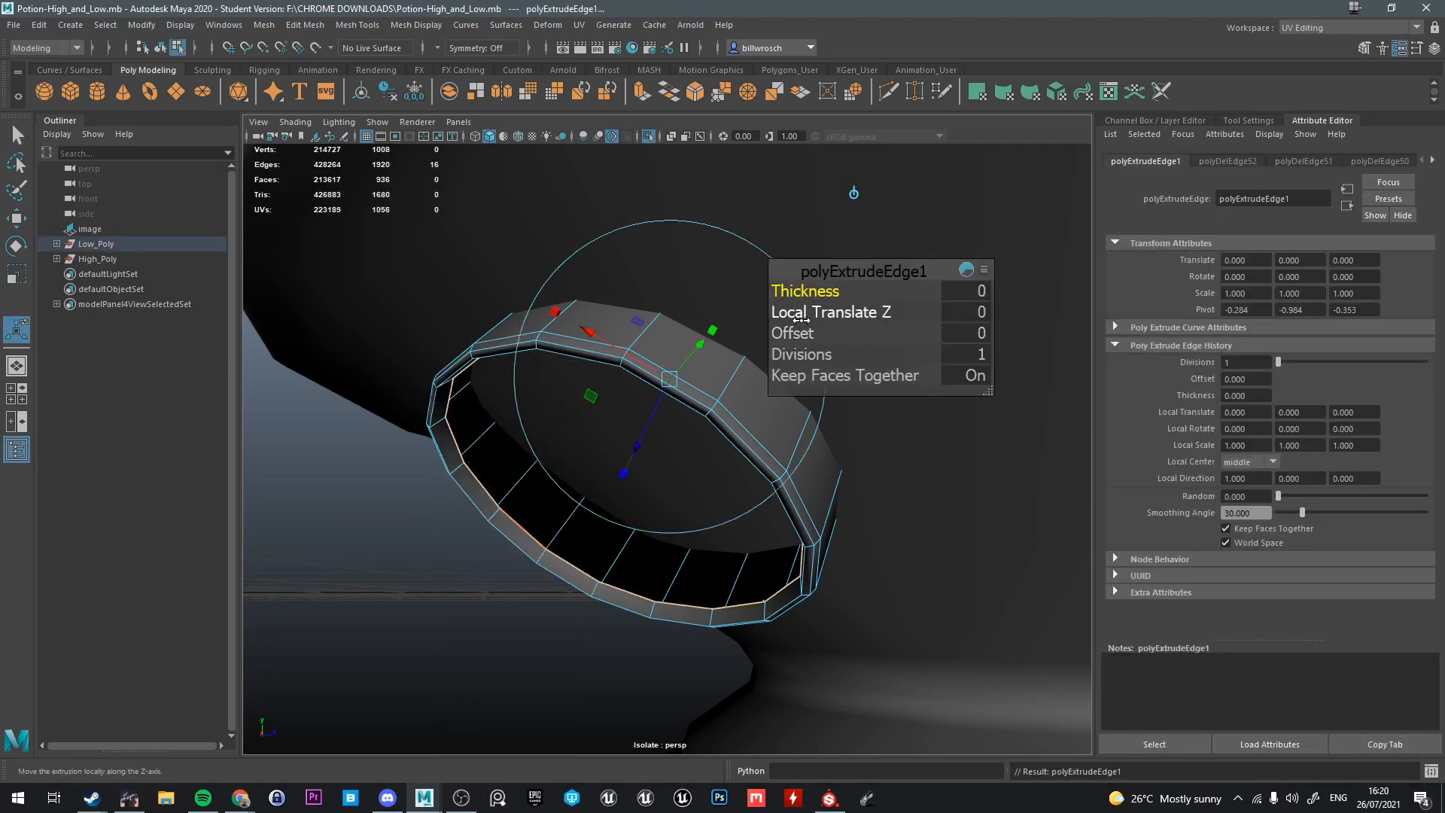
mouse_move(798, 314)
mouse_down()
mouse_move(815, 307)
mouse_move(788, 308)
mouse_up()
key(ctrl+z)
Set the Move tool's axis orientation to Component and push the first open gem's extruded border loop inward toward the base
key(w)
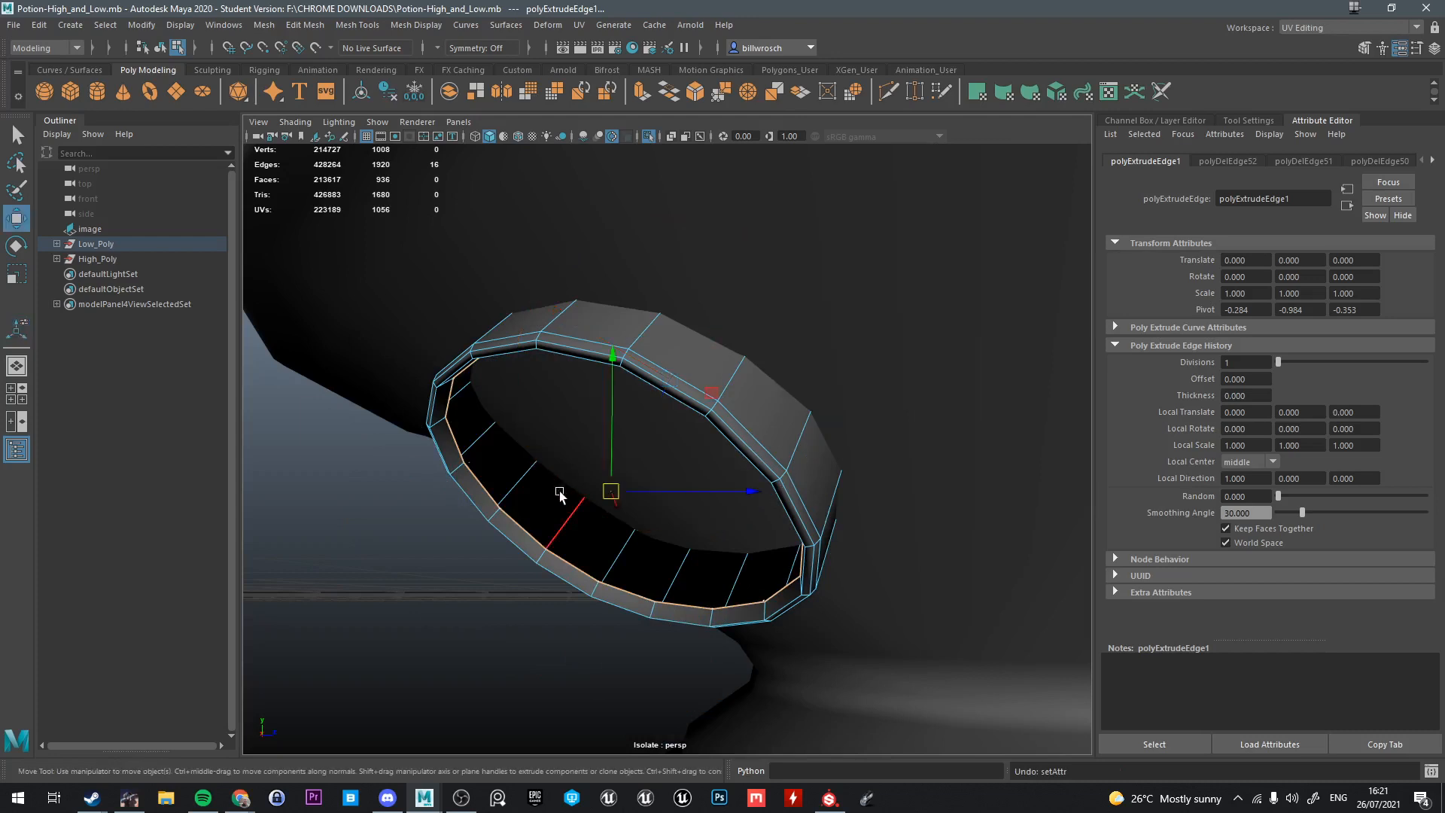
click(1248, 123)
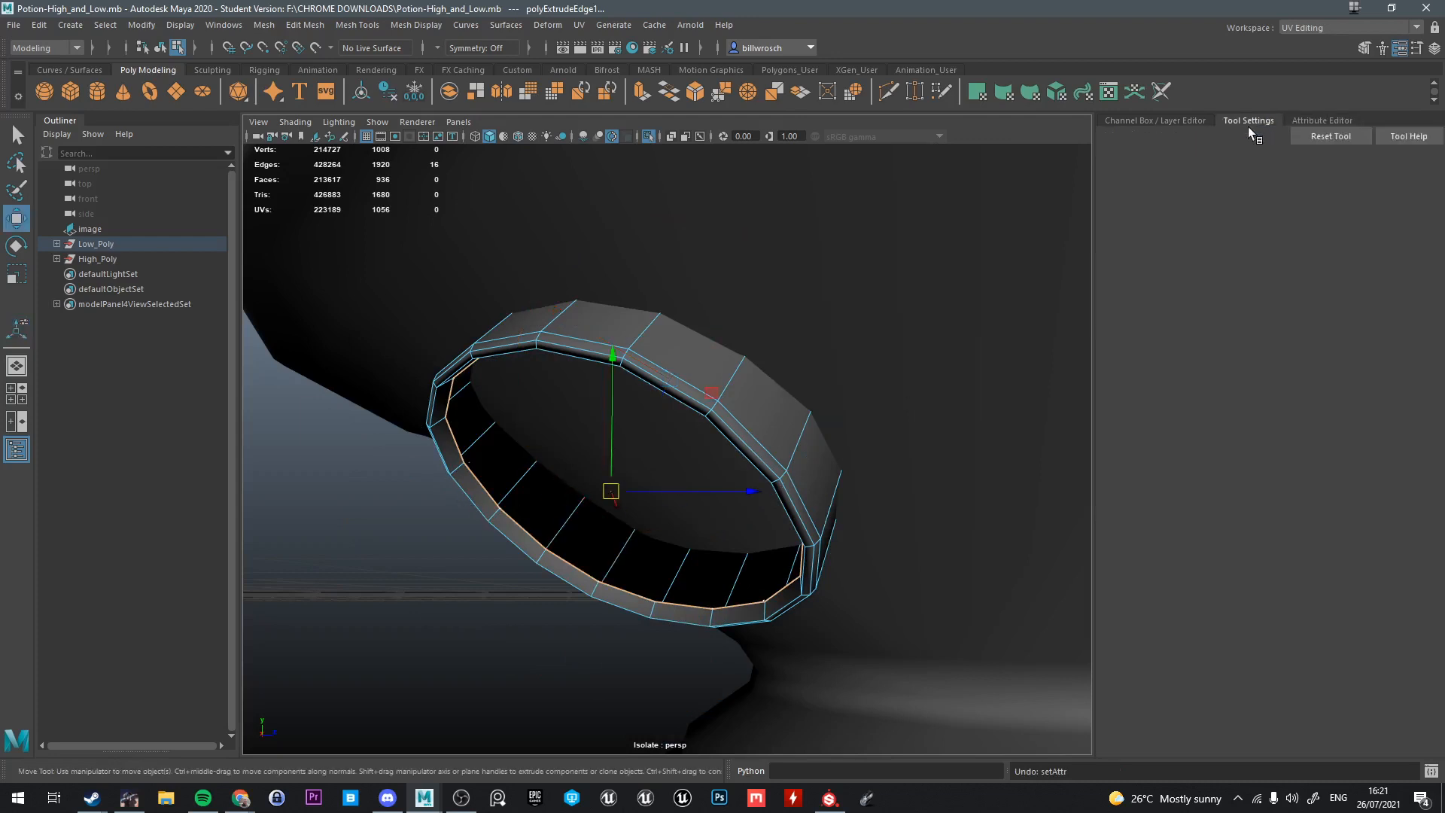
click(1234, 181)
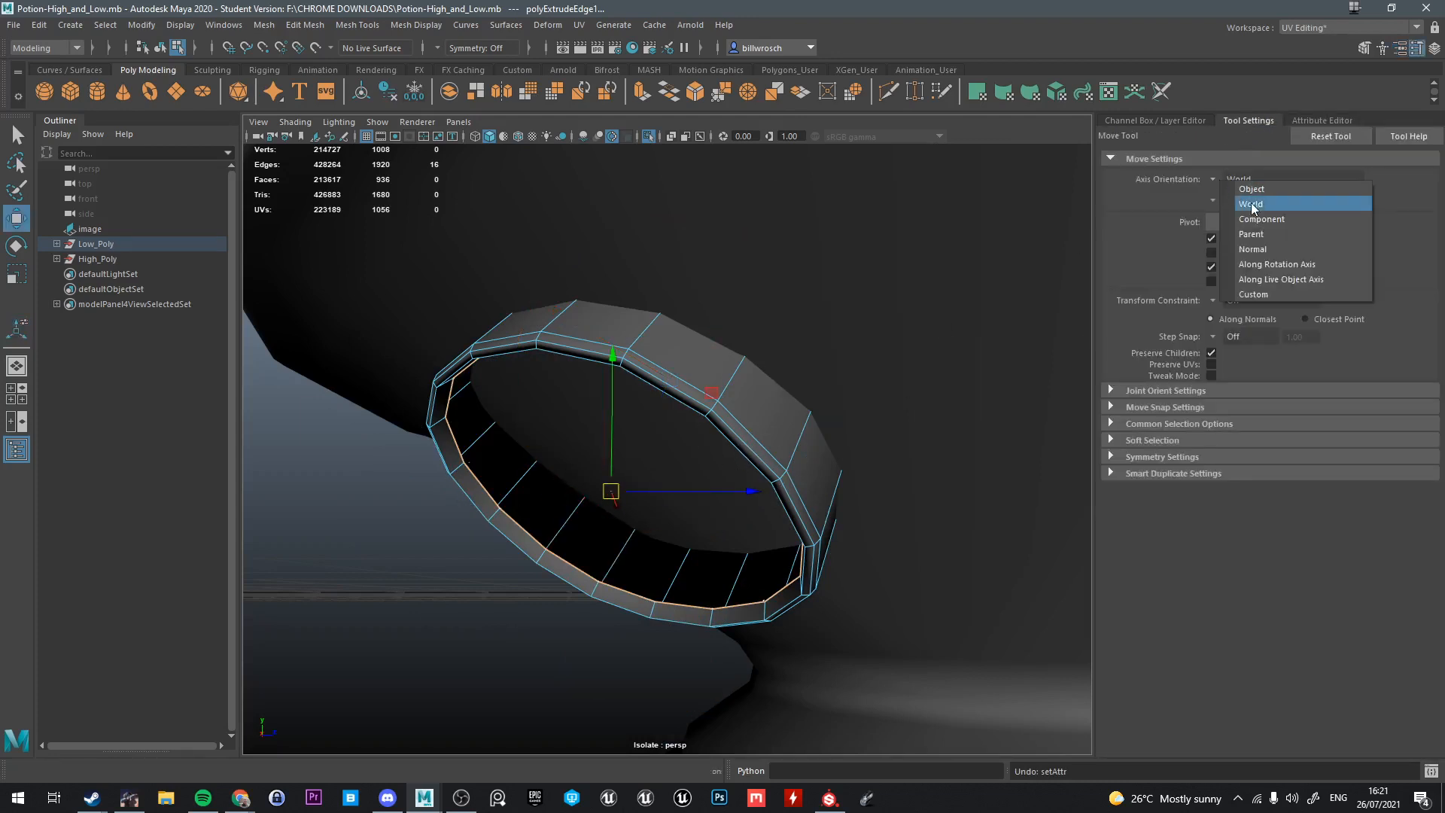
click(1262, 219)
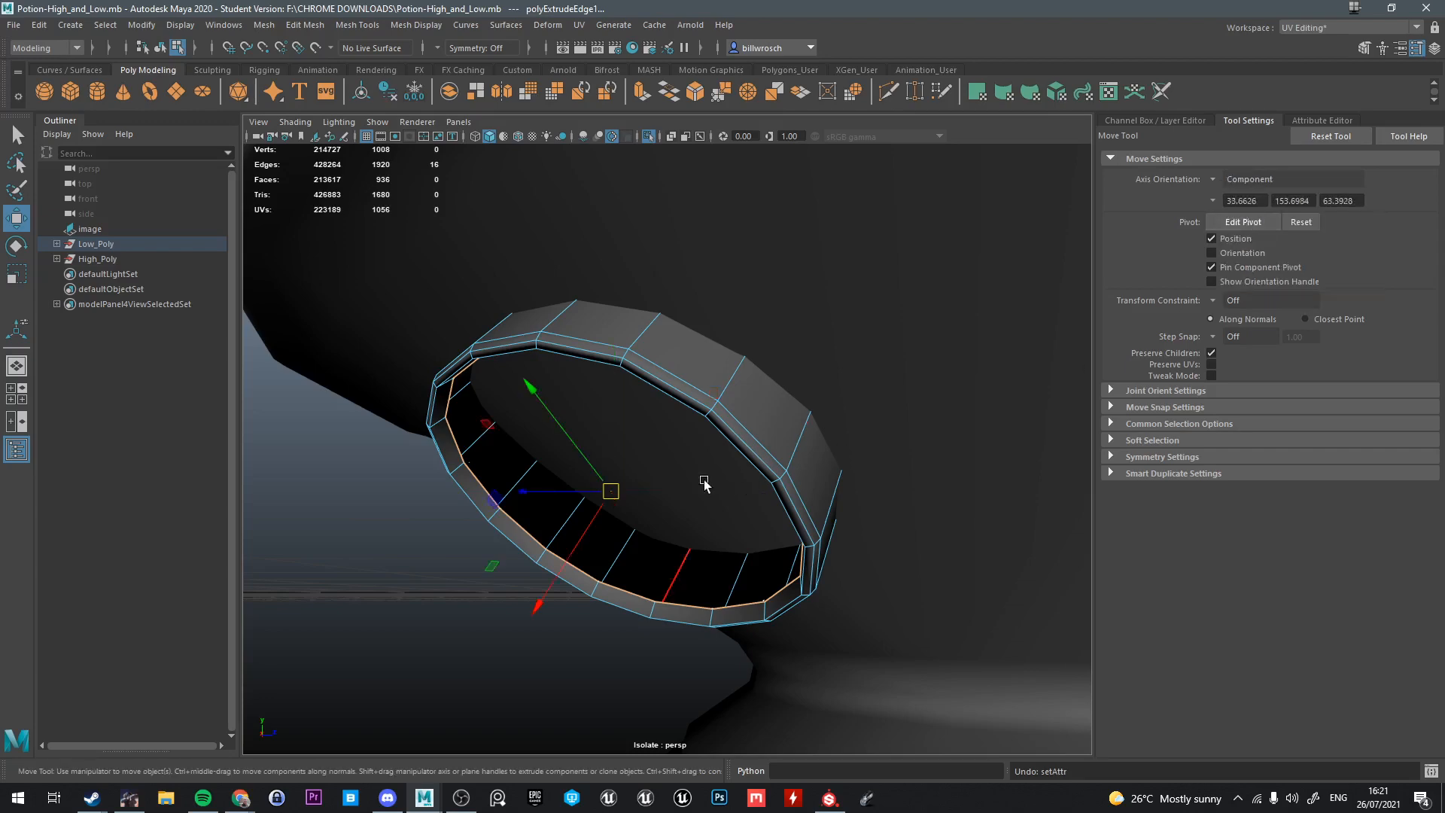
alt+drag(704, 481, 868, 561)
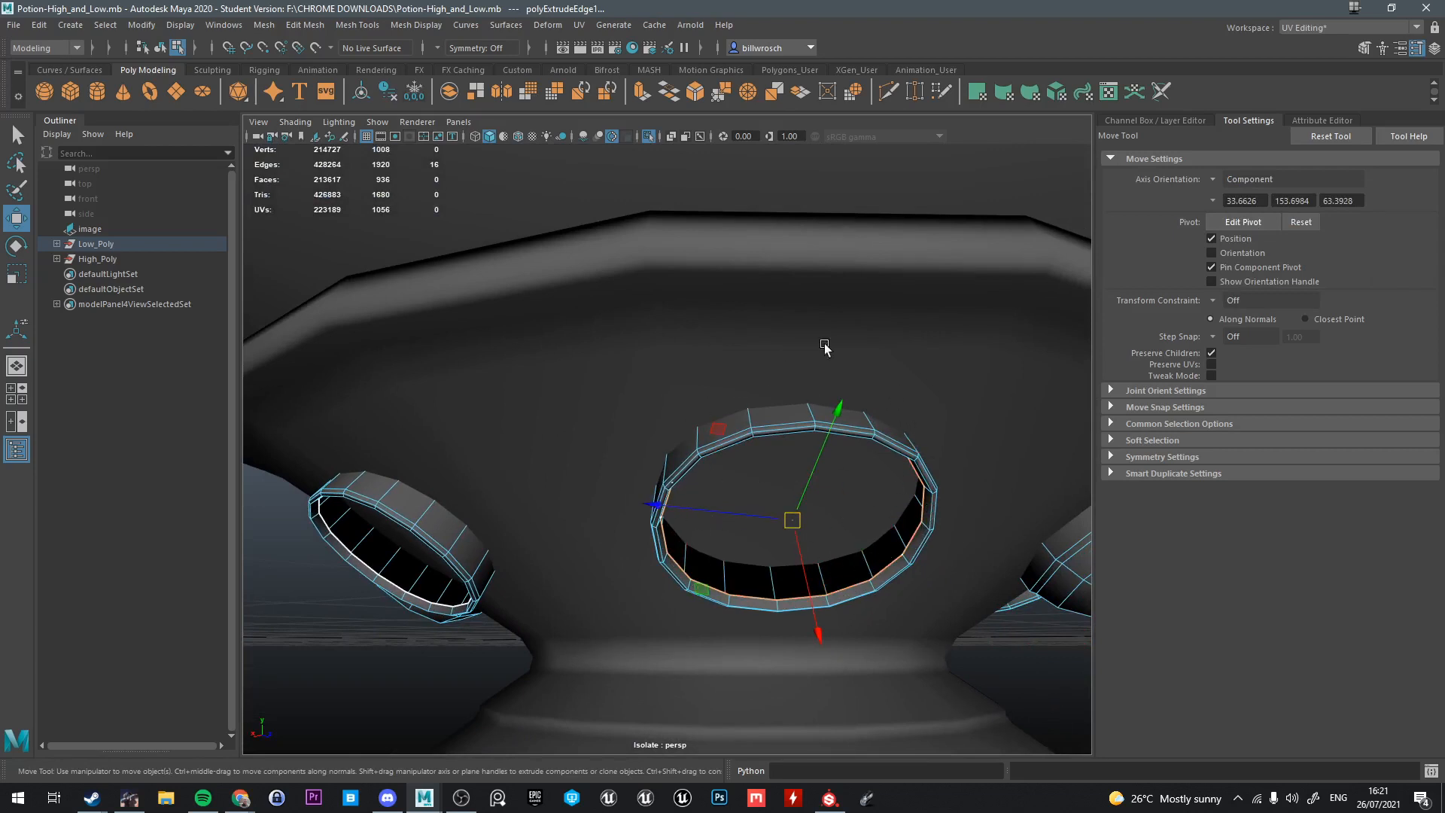
drag(803, 633, 747, 545)
Extrude the inner border loop of the neighbouring open gem and move the new edges inward toward the base surface
key(ctrl+e)
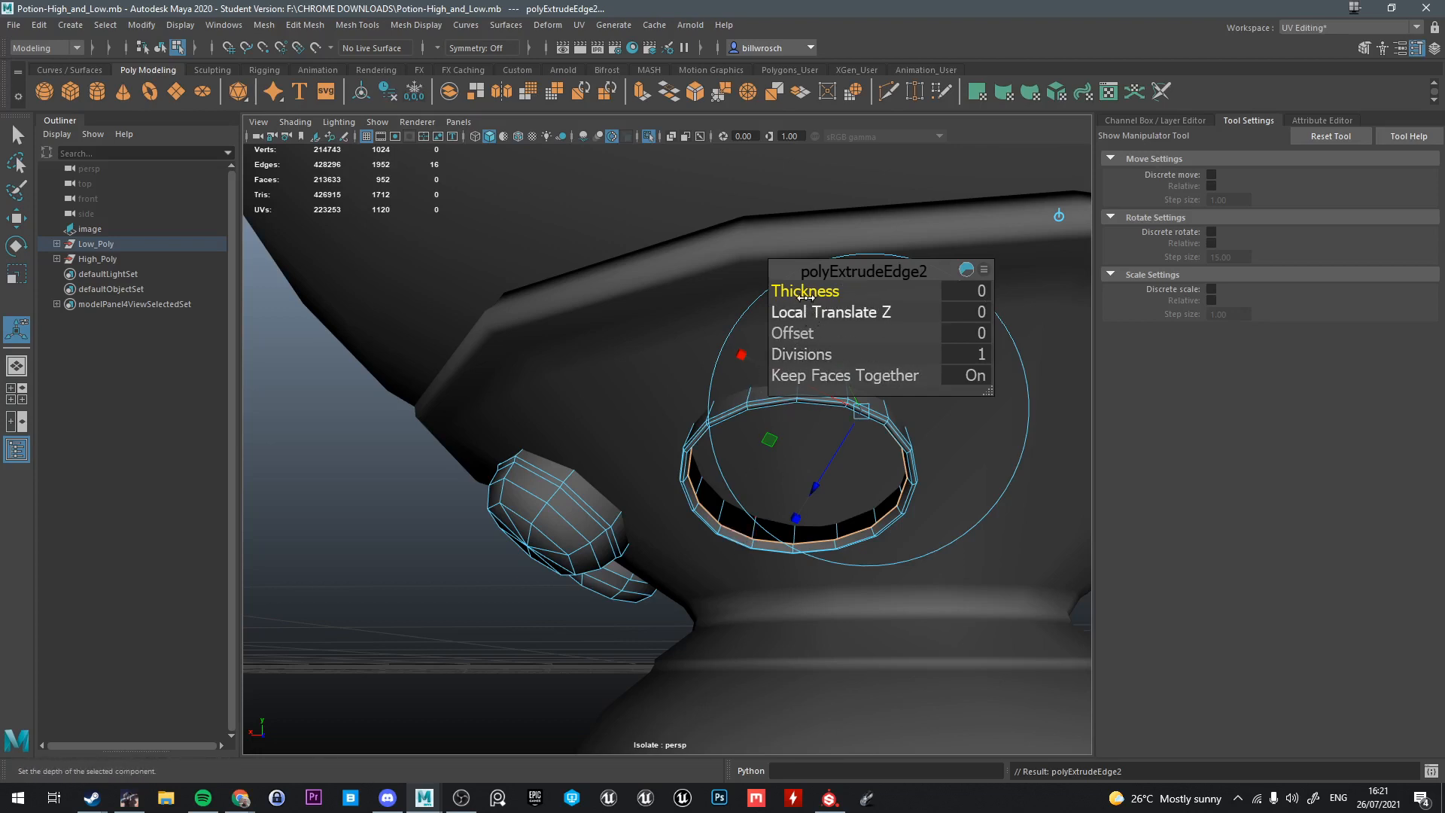
drag(806, 298, 809, 457)
key(ctrl+z)
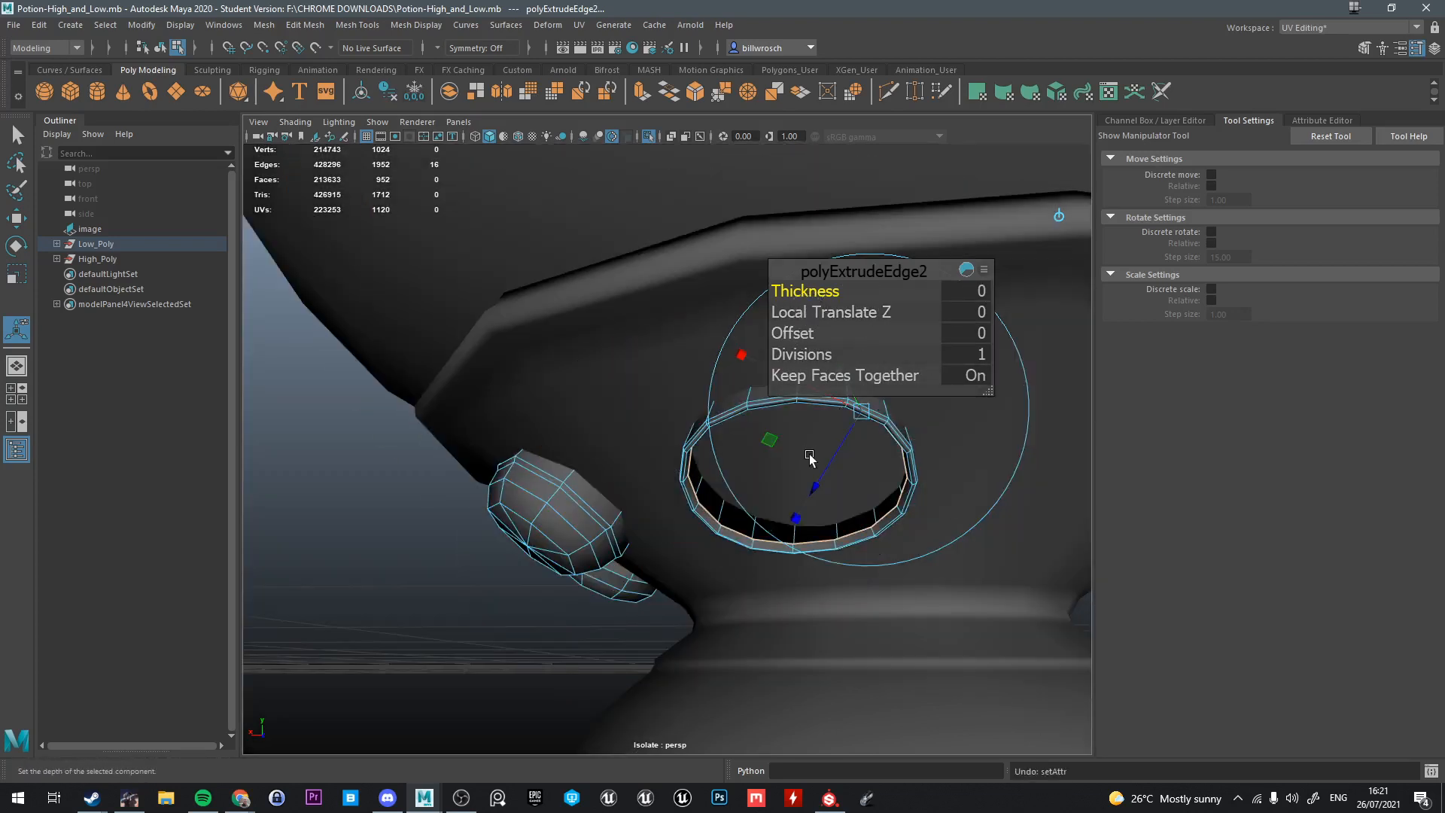
key(w)
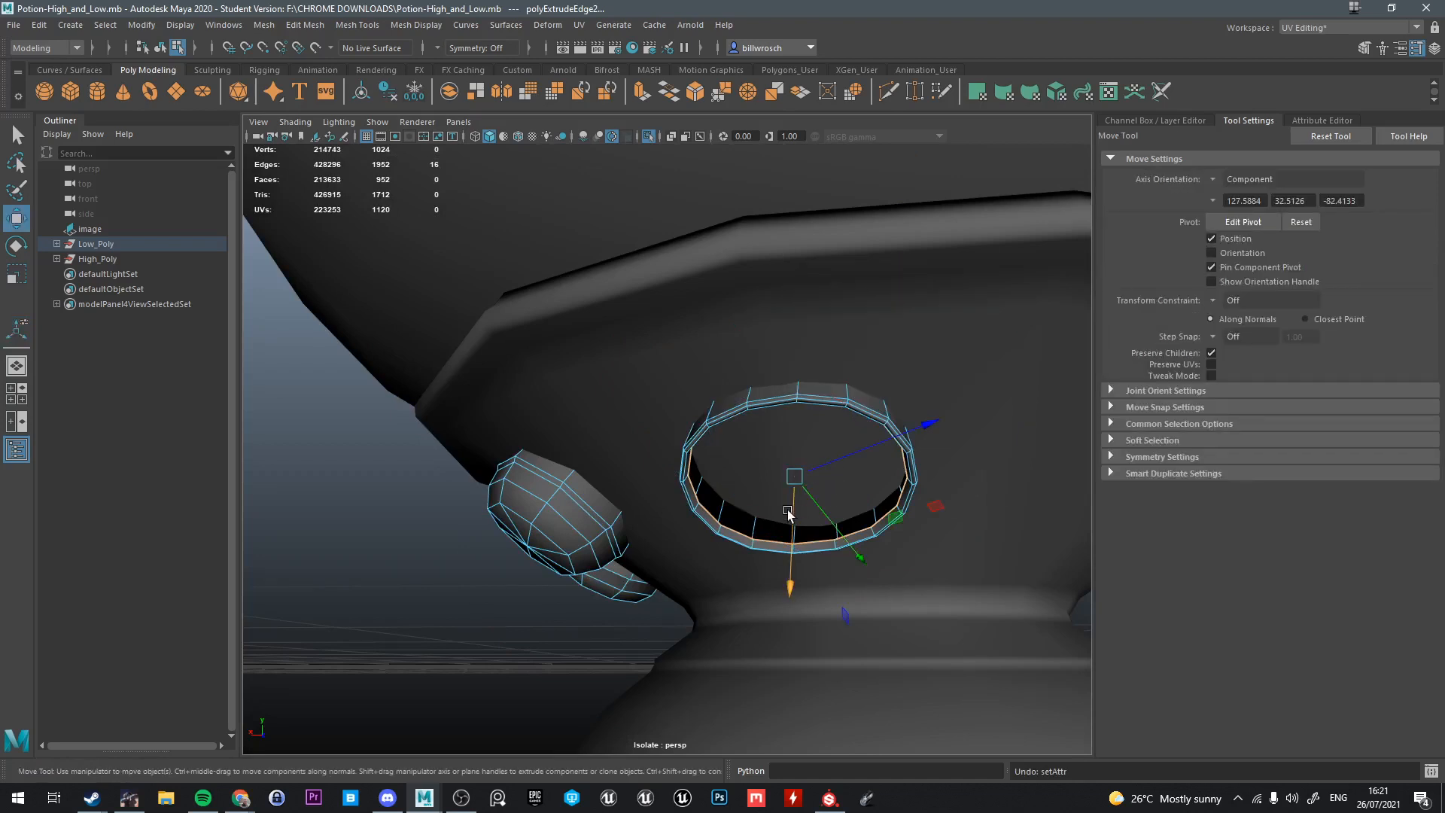
drag(790, 527, 785, 509)
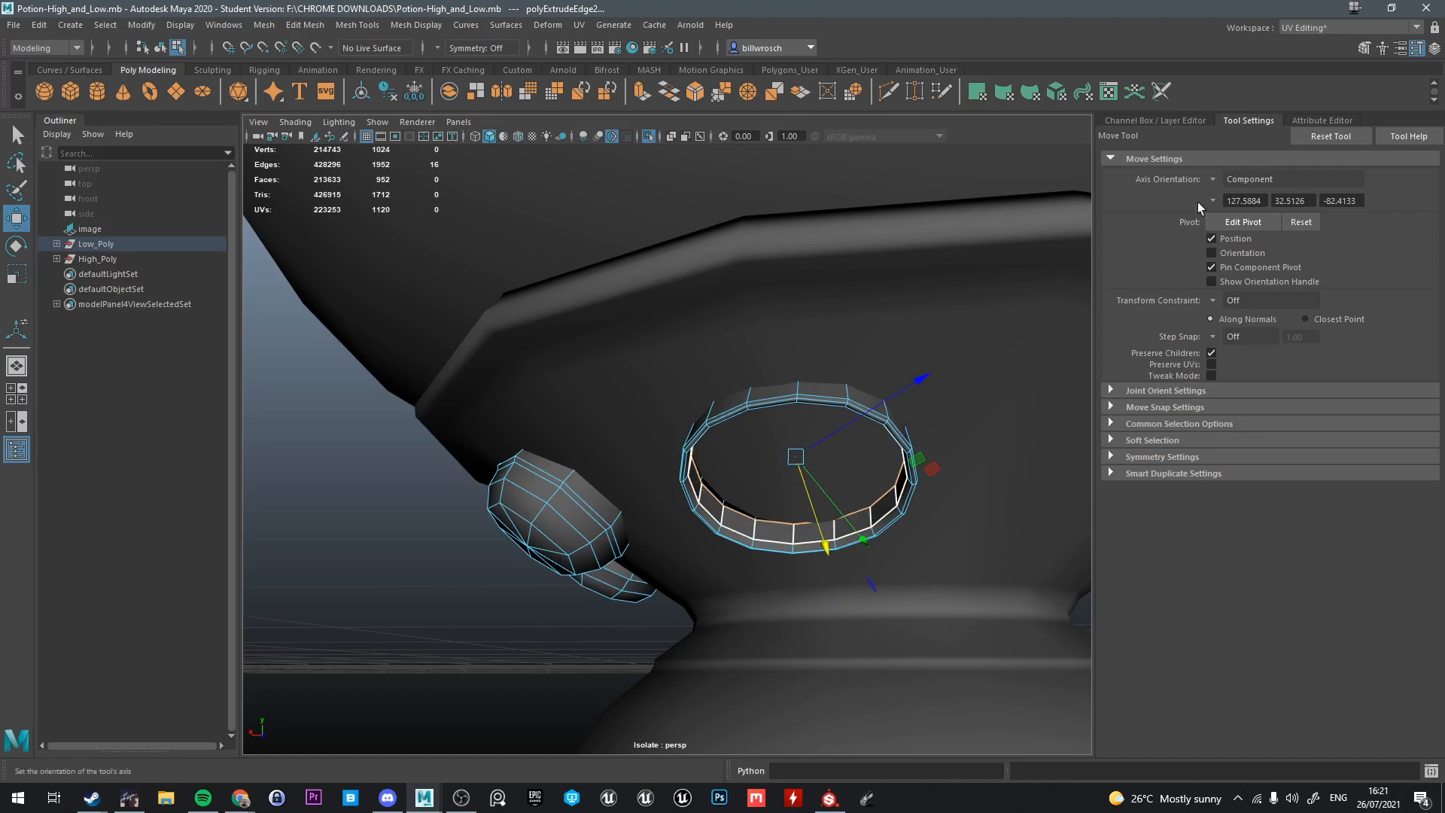
mouse_move(856, 491)
alt+mouse_down()
mouse_move(724, 557)
mouse_move(855, 533)
mouse_move(833, 500)
alt+mouse_up()
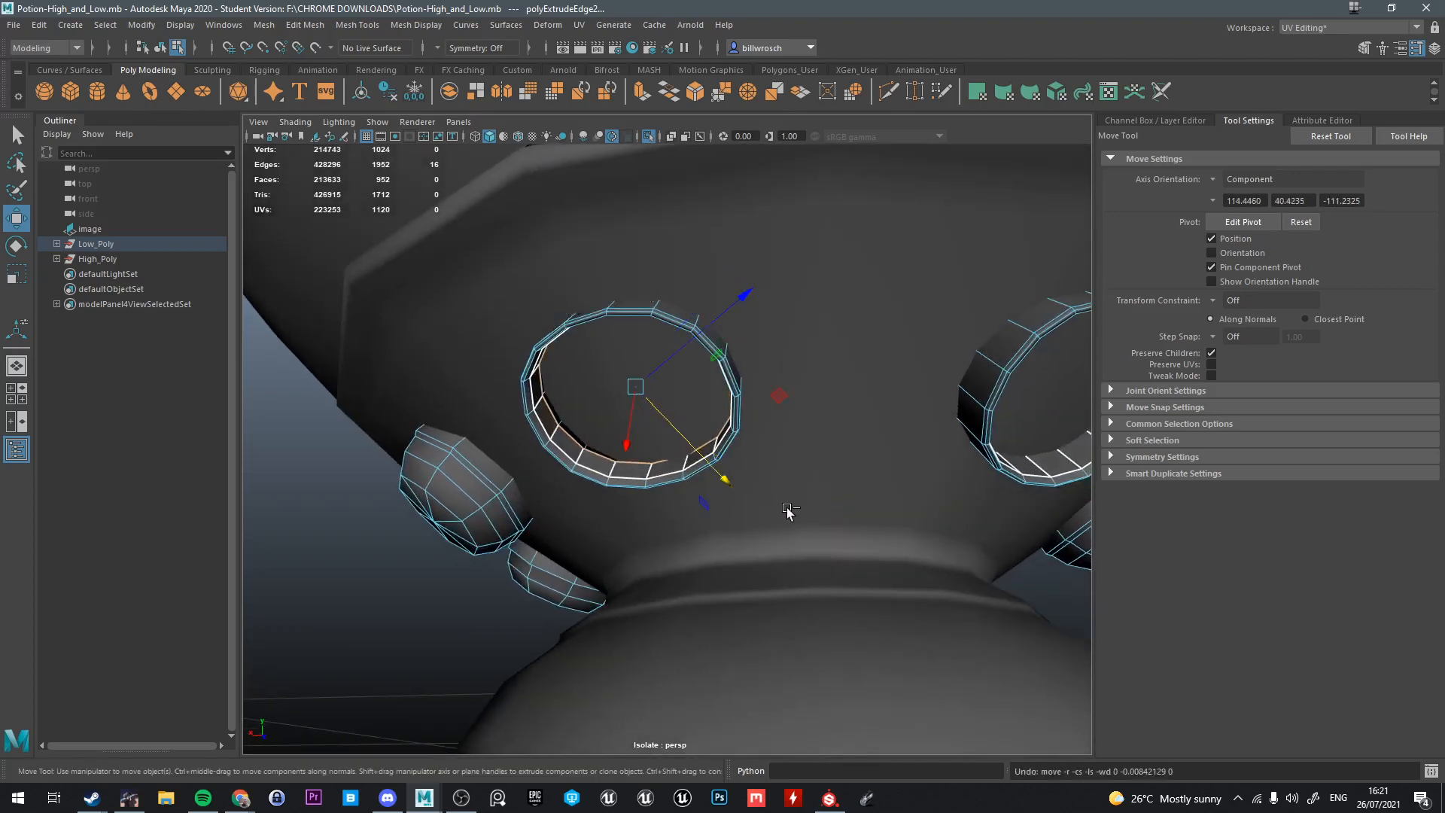
alt+drag(594, 475, 550, 480)
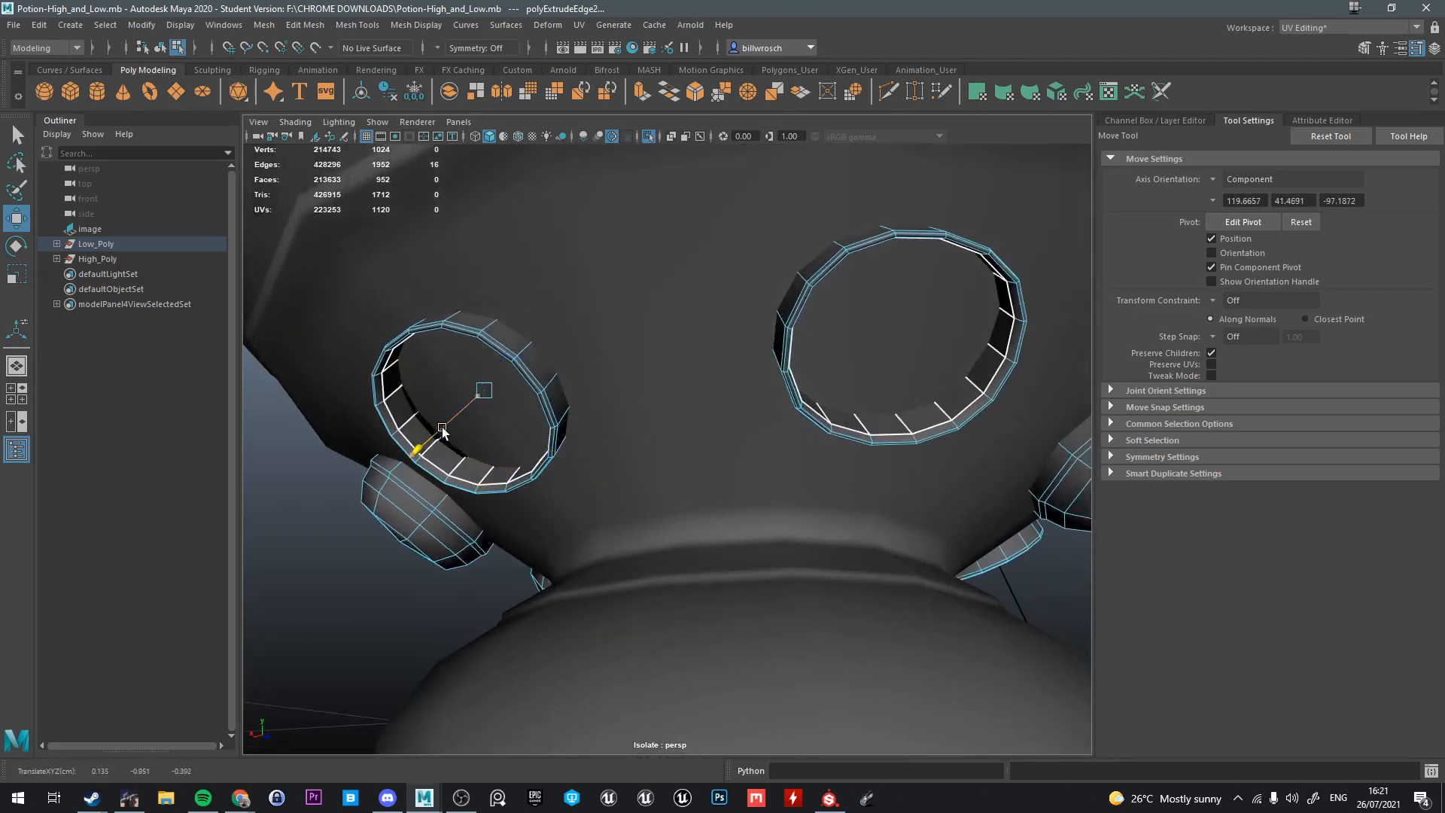
alt+drag(441, 427, 638, 461)
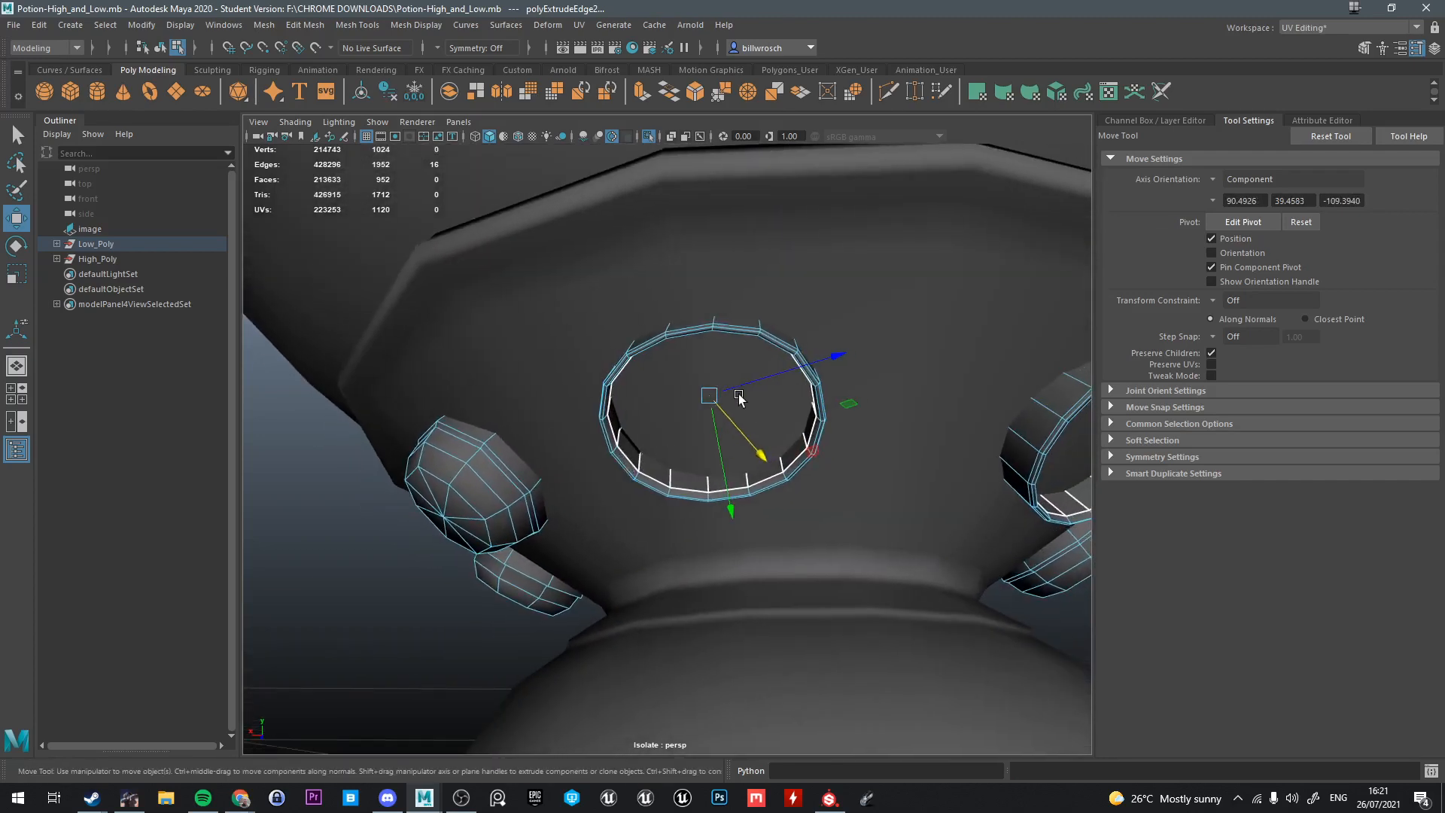
drag(739, 395, 742, 390)
alt+drag(762, 474, 741, 414)
drag(742, 332, 744, 335)
scroll(859, 420, down, 4)
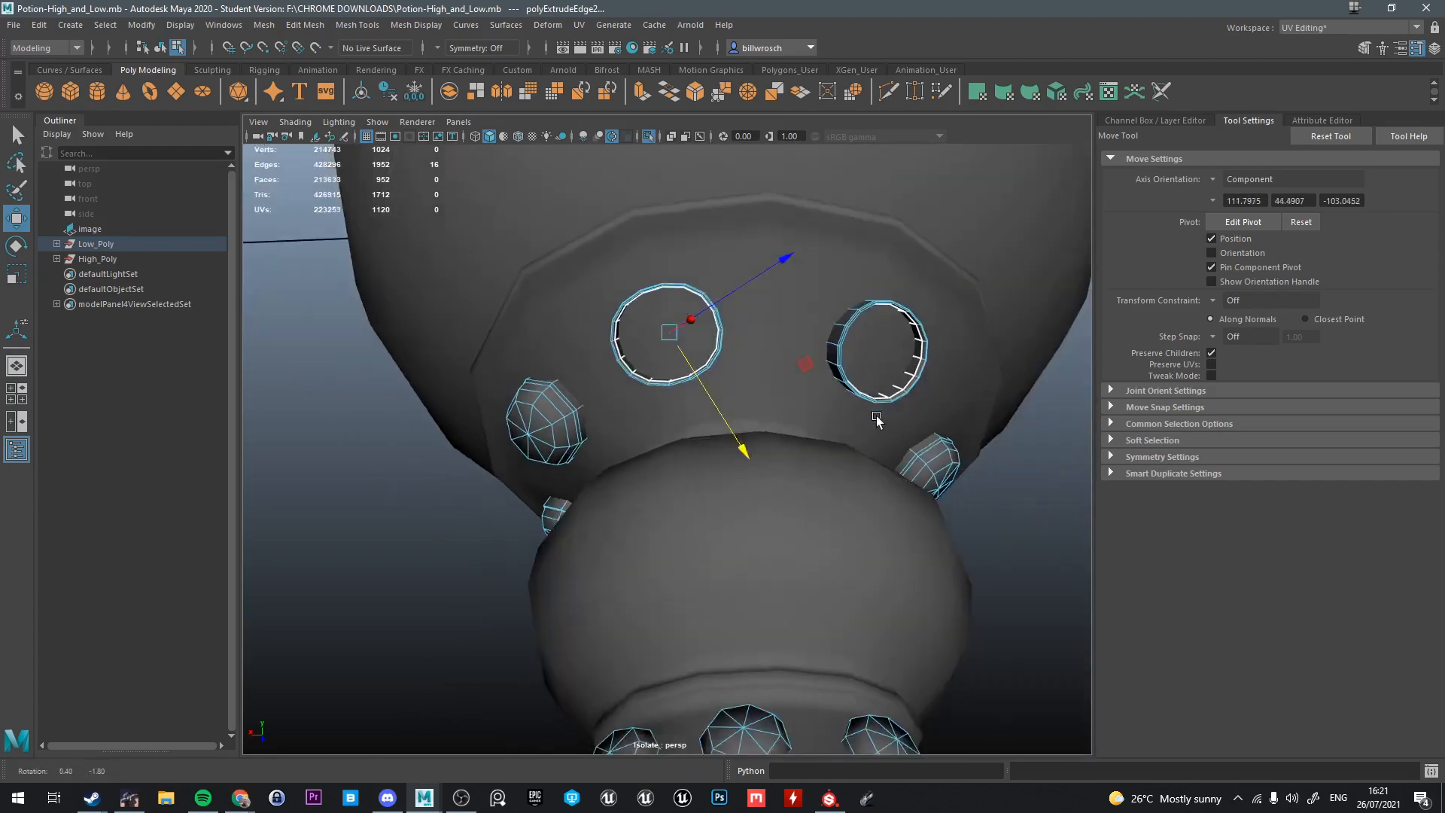
Extrude the inner border loop of the open gem beyond the next capped gem and push it inward
alt+drag(877, 419, 756, 486)
scroll(757, 486, up, 3)
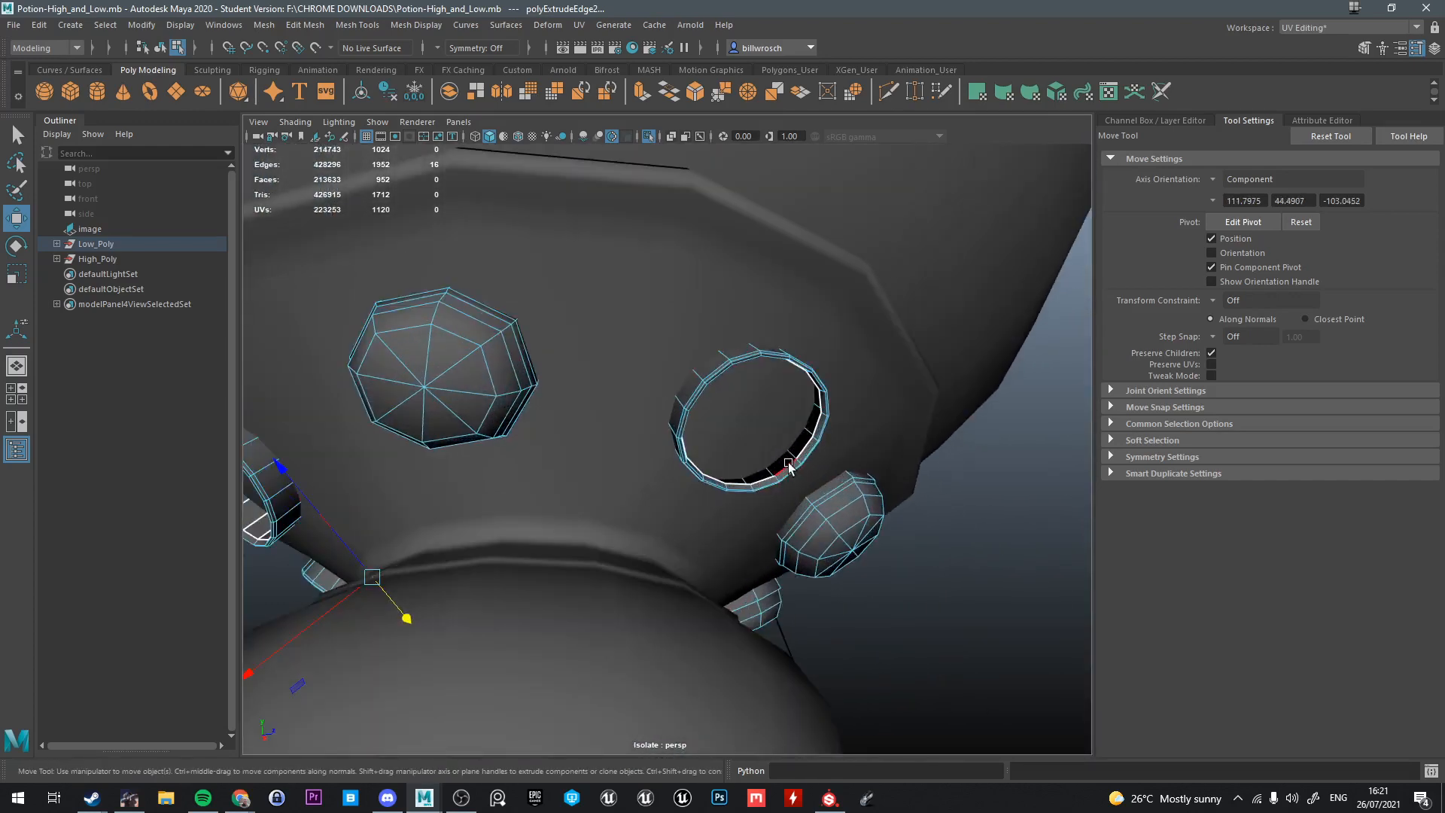
key(ctrl+e)
key(w)
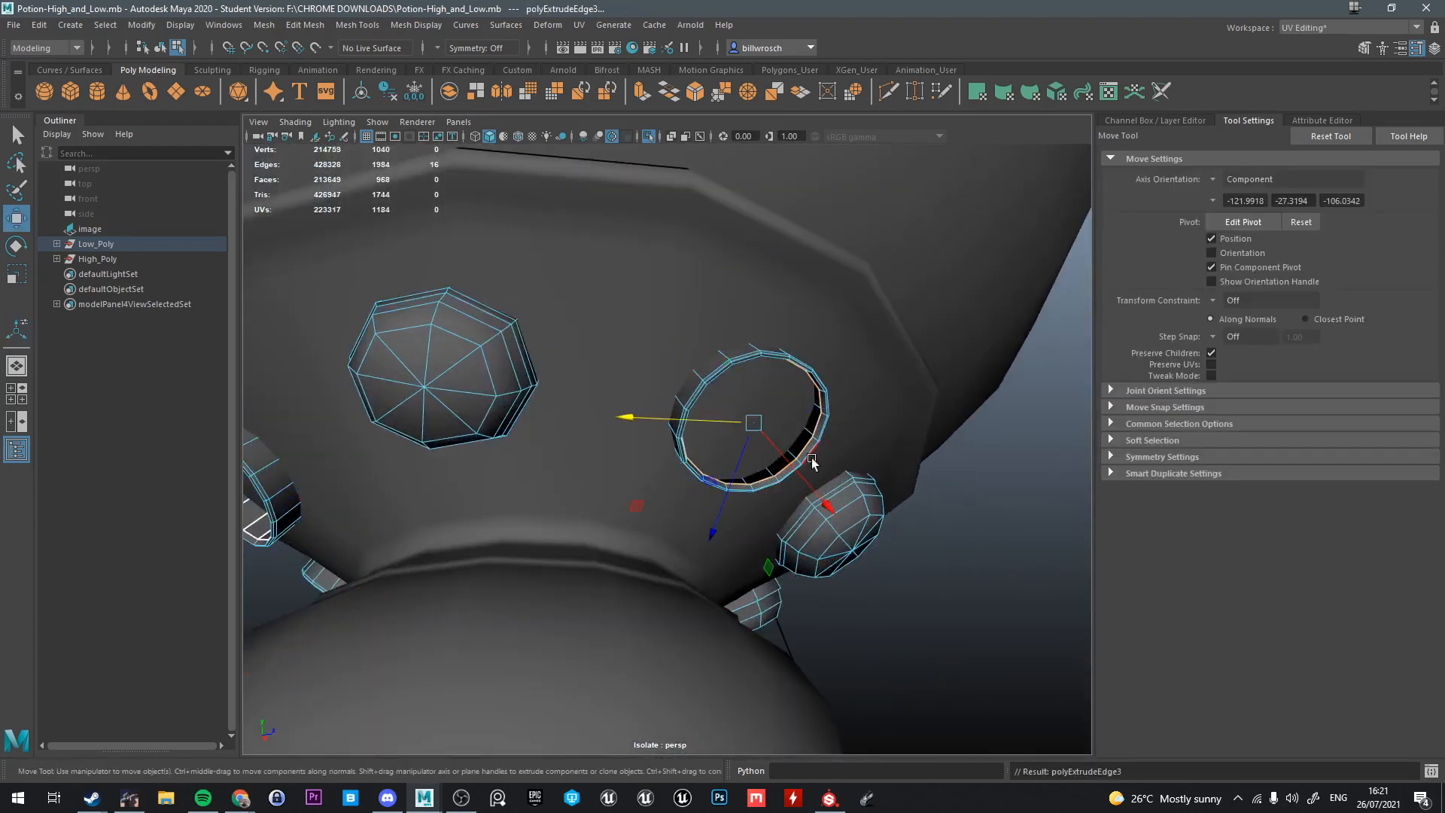
alt+drag(787, 462, 746, 451)
Check the gems around the base, return to object mode, and select the Low_Poly group to examine the bottle's wireframe up to the cap
scroll(782, 482, down, 5)
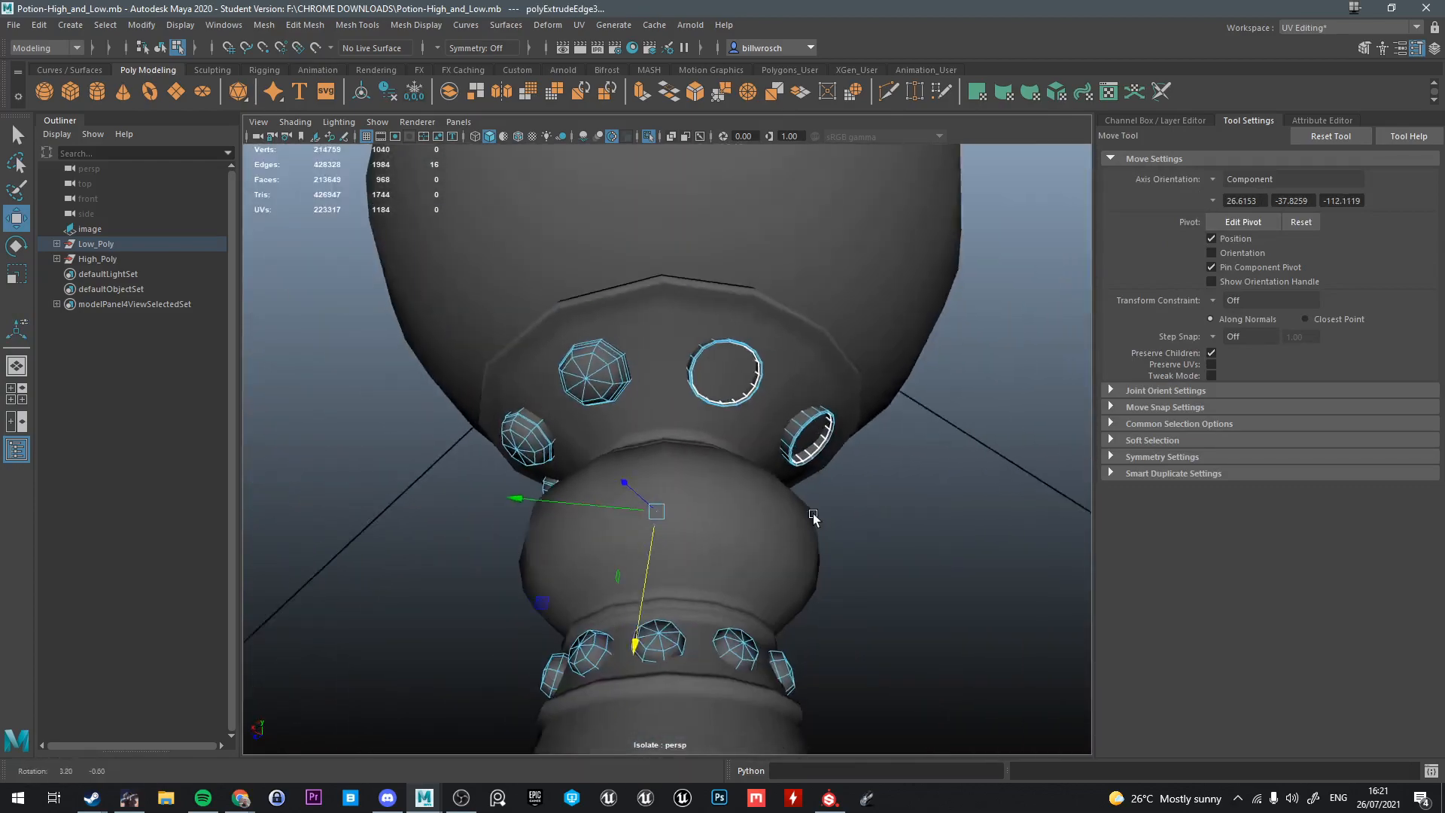
alt+middle_drag(813, 517, 845, 309)
alt+drag(798, 512, 806, 606)
alt+middle_drag(637, 410, 681, 535)
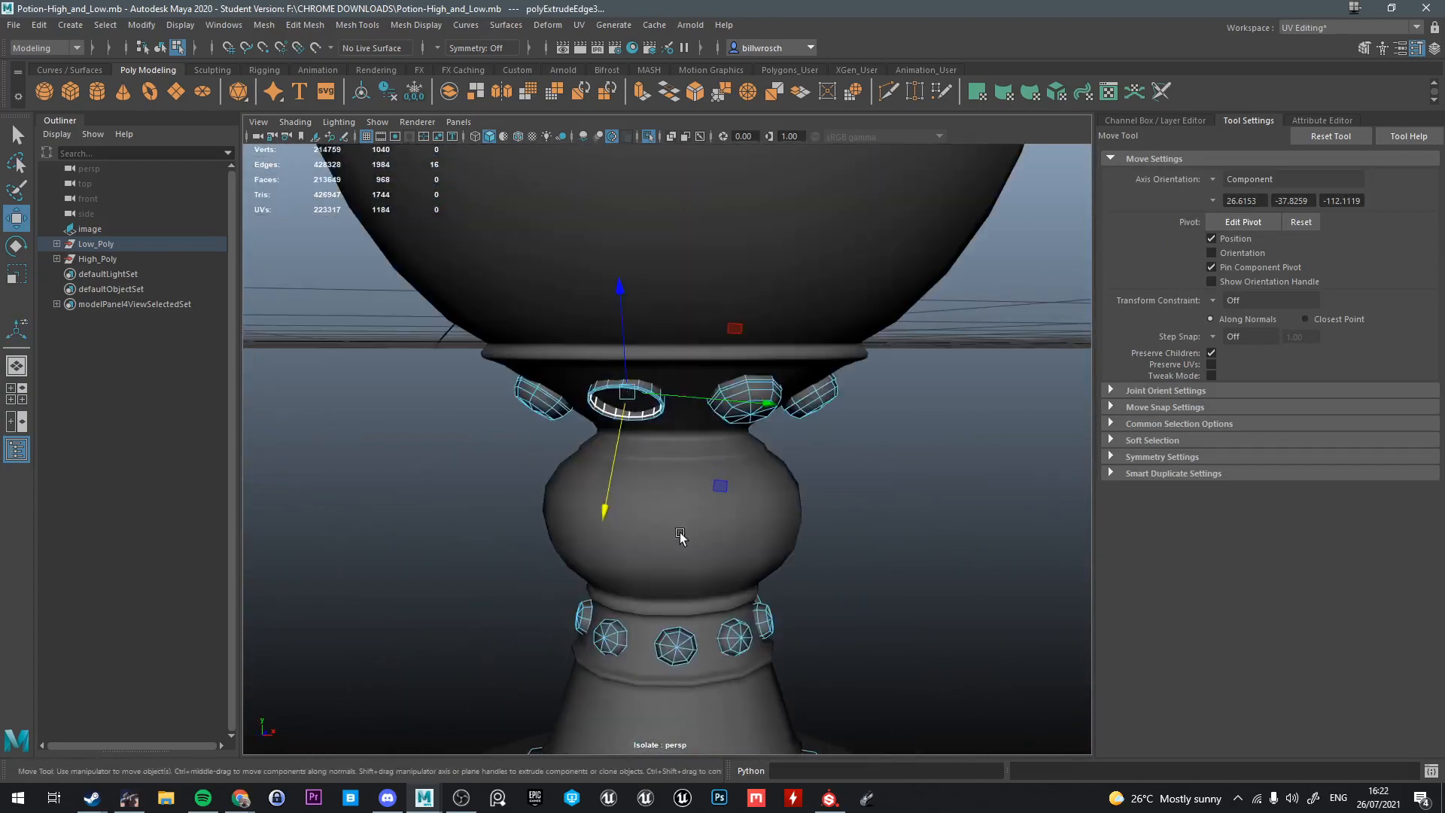
scroll(678, 512, down, 4)
alt+drag(670, 346, 651, 399)
alt+drag(511, 391, 761, 336)
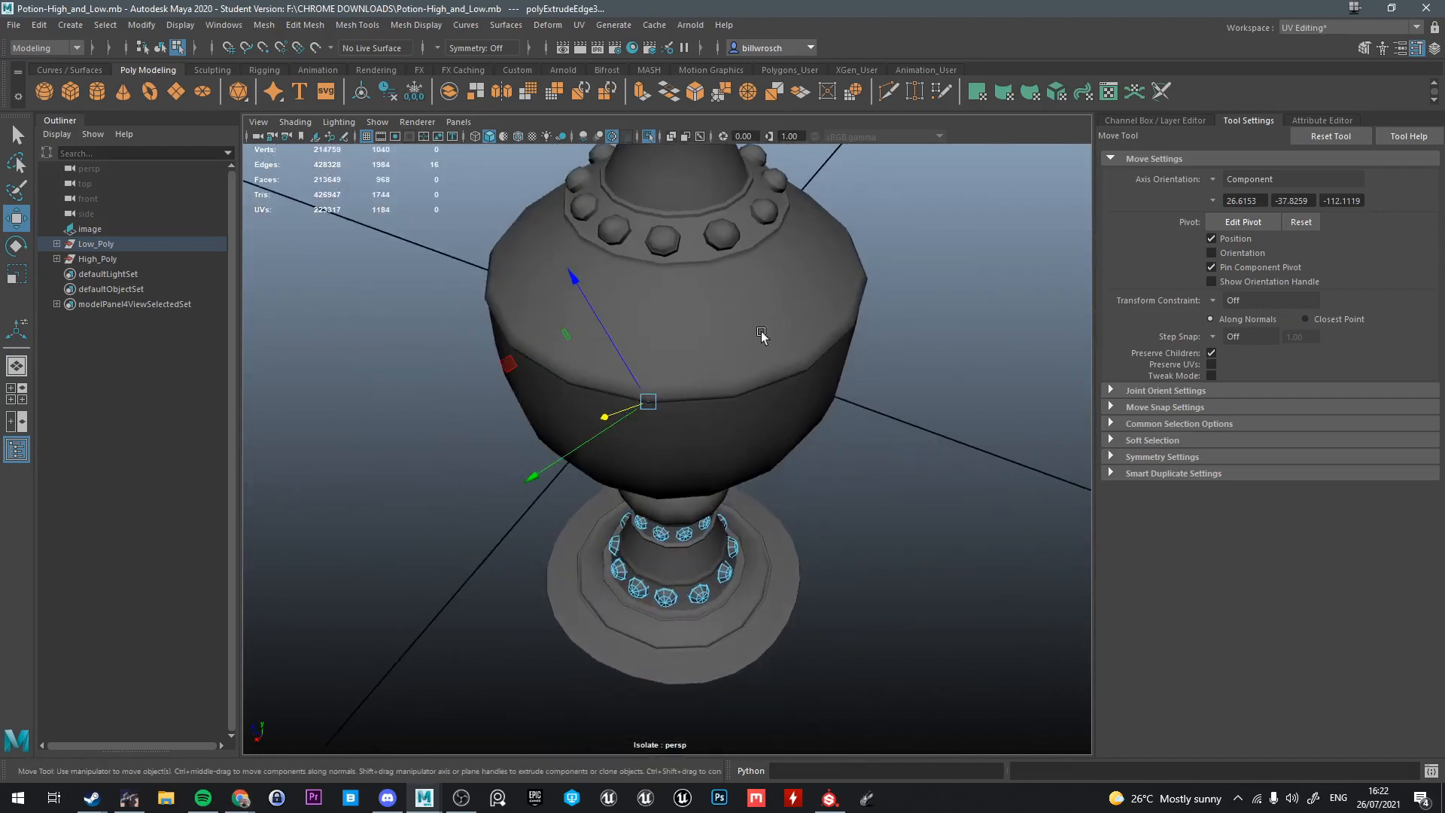
alt+middle_drag(715, 214, 703, 400)
key(q)
right_drag(704, 382, 772, 316)
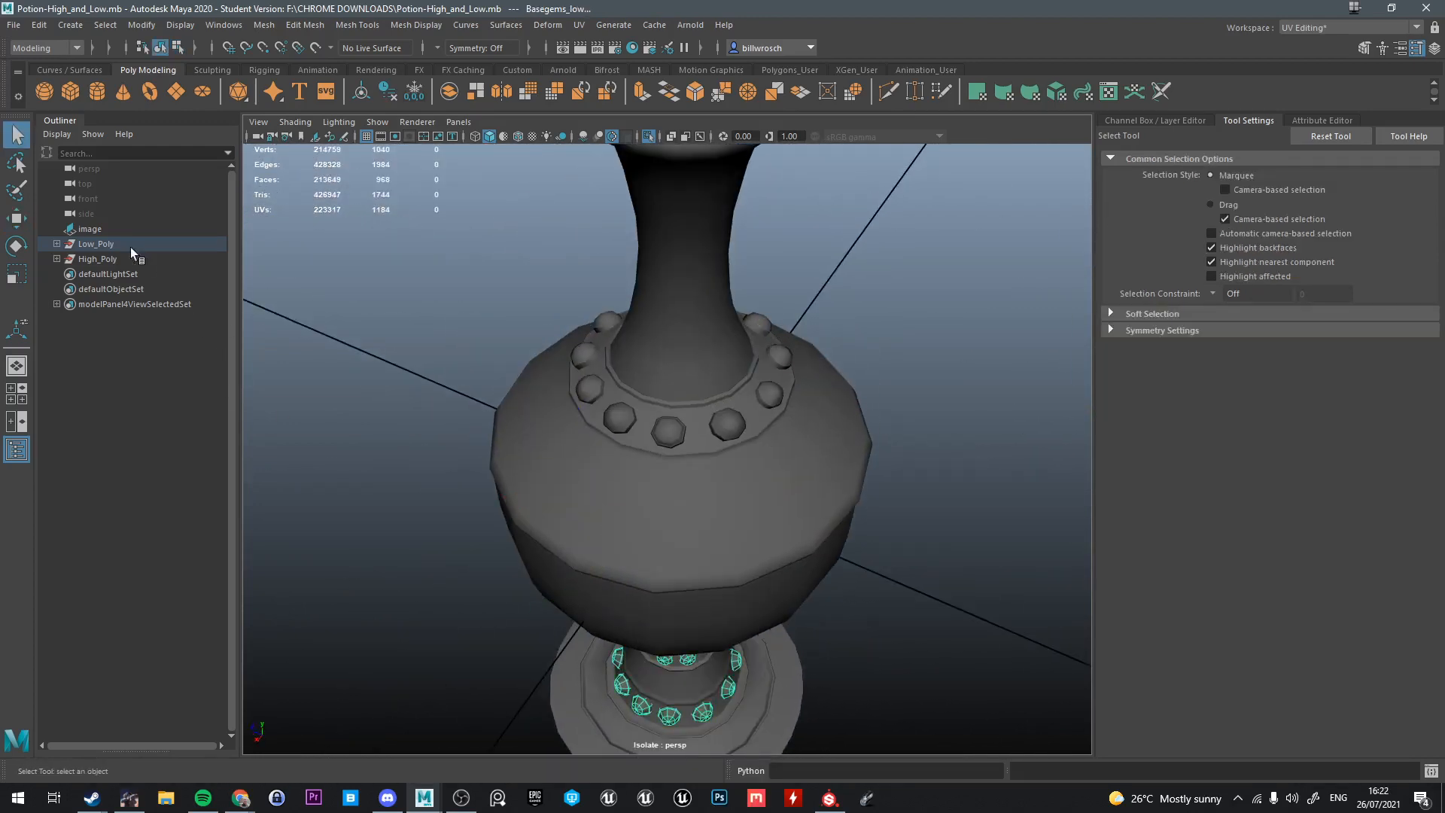
click(92, 243)
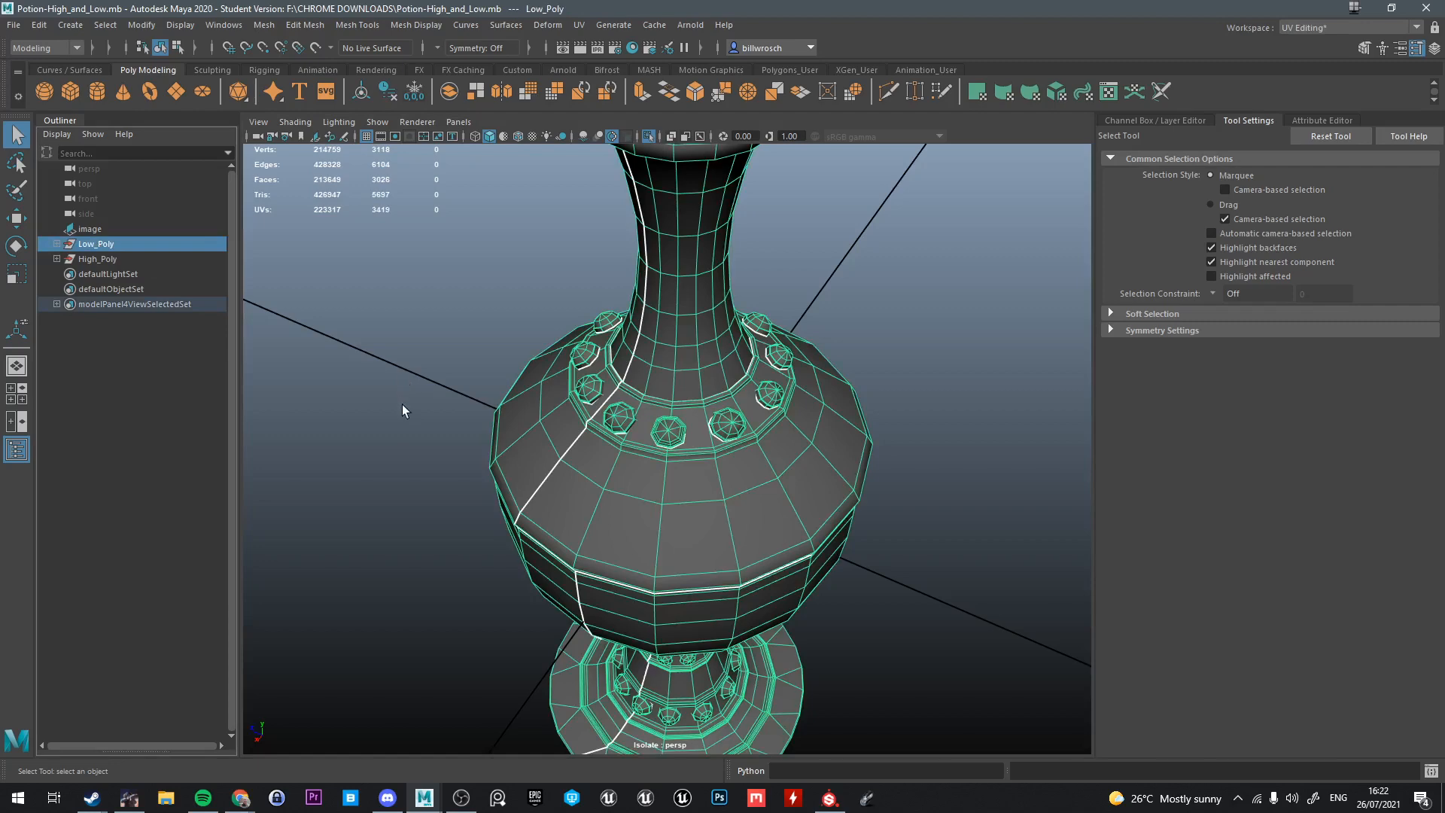
alt+drag(597, 500, 624, 551)
alt+middle_drag(623, 552, 733, 463)
Select all Cap_low faces, exit isolation to compare with the high-poly cap, and scale the faces slightly outward horizontally
right_drag(737, 287, 739, 313)
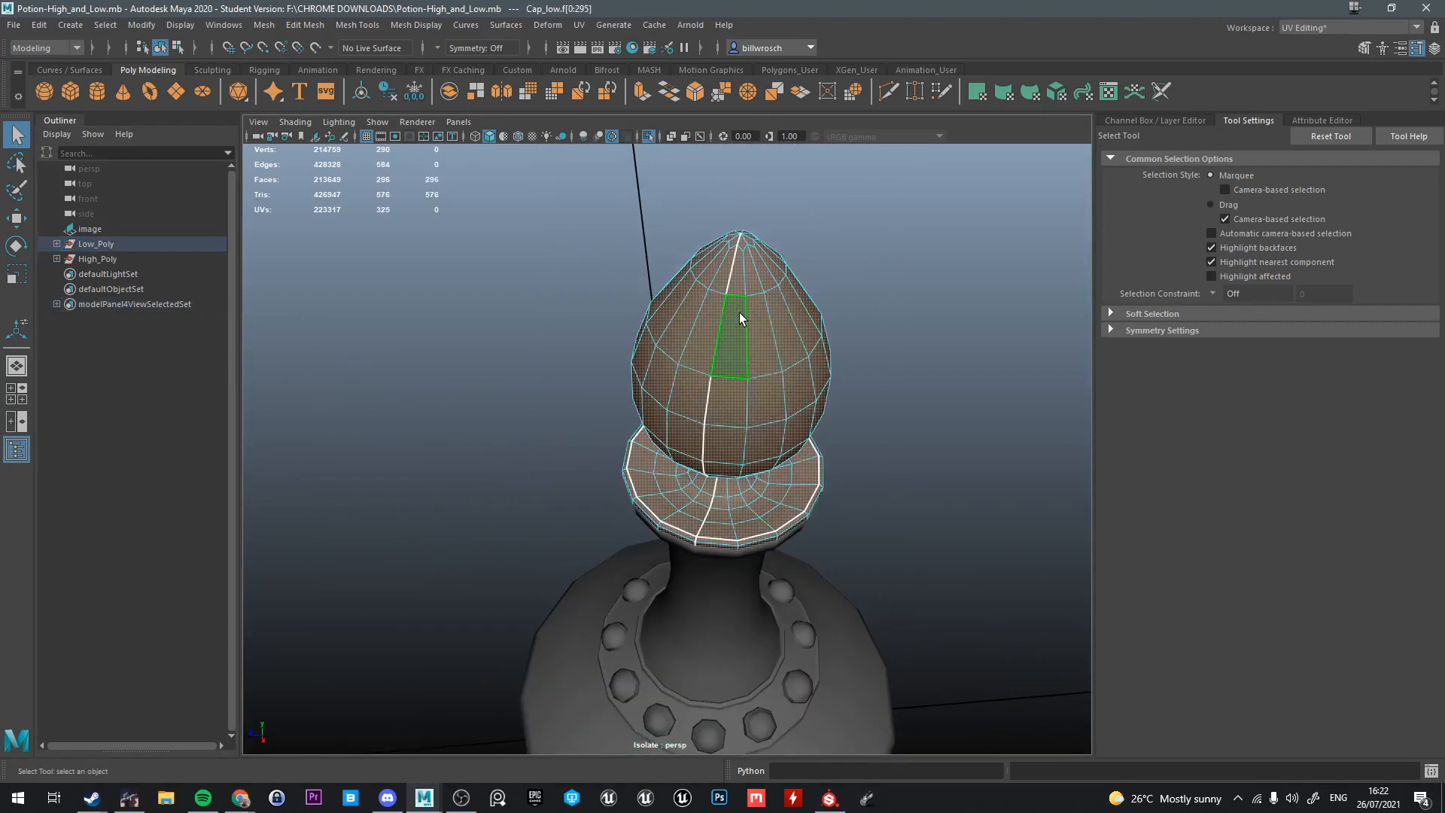
key(ctrl+1)
alt+drag(740, 326, 810, 366)
key(ctrl+1)
scroll(813, 380, down, 5)
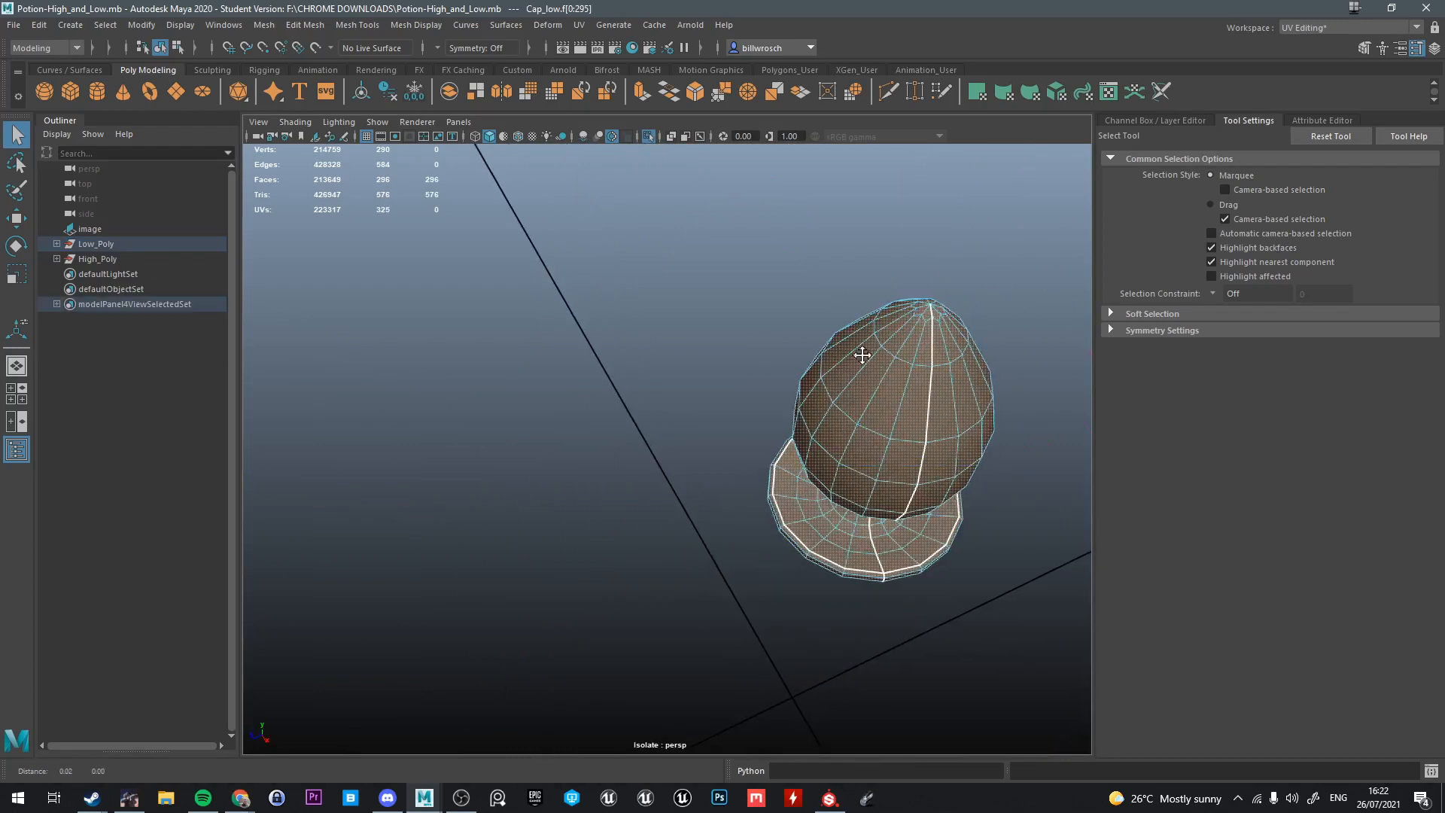
alt+middle_drag(865, 355, 752, 397)
key(ctrl+1)
mouse_move(752, 397)
alt+mouse_down()
mouse_move(730, 366)
mouse_move(734, 383)
alt+mouse_up()
key(e)
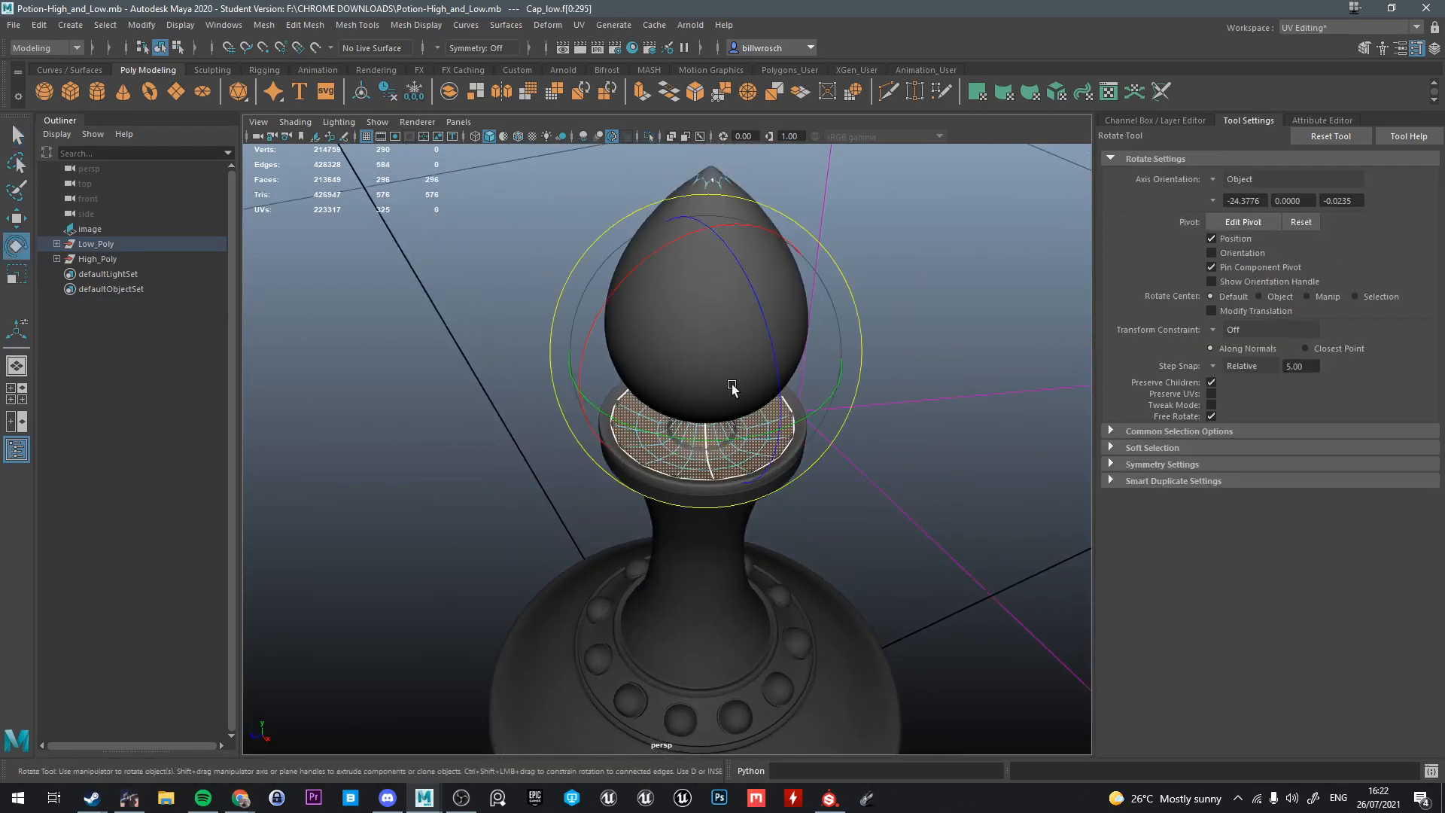
key(r)
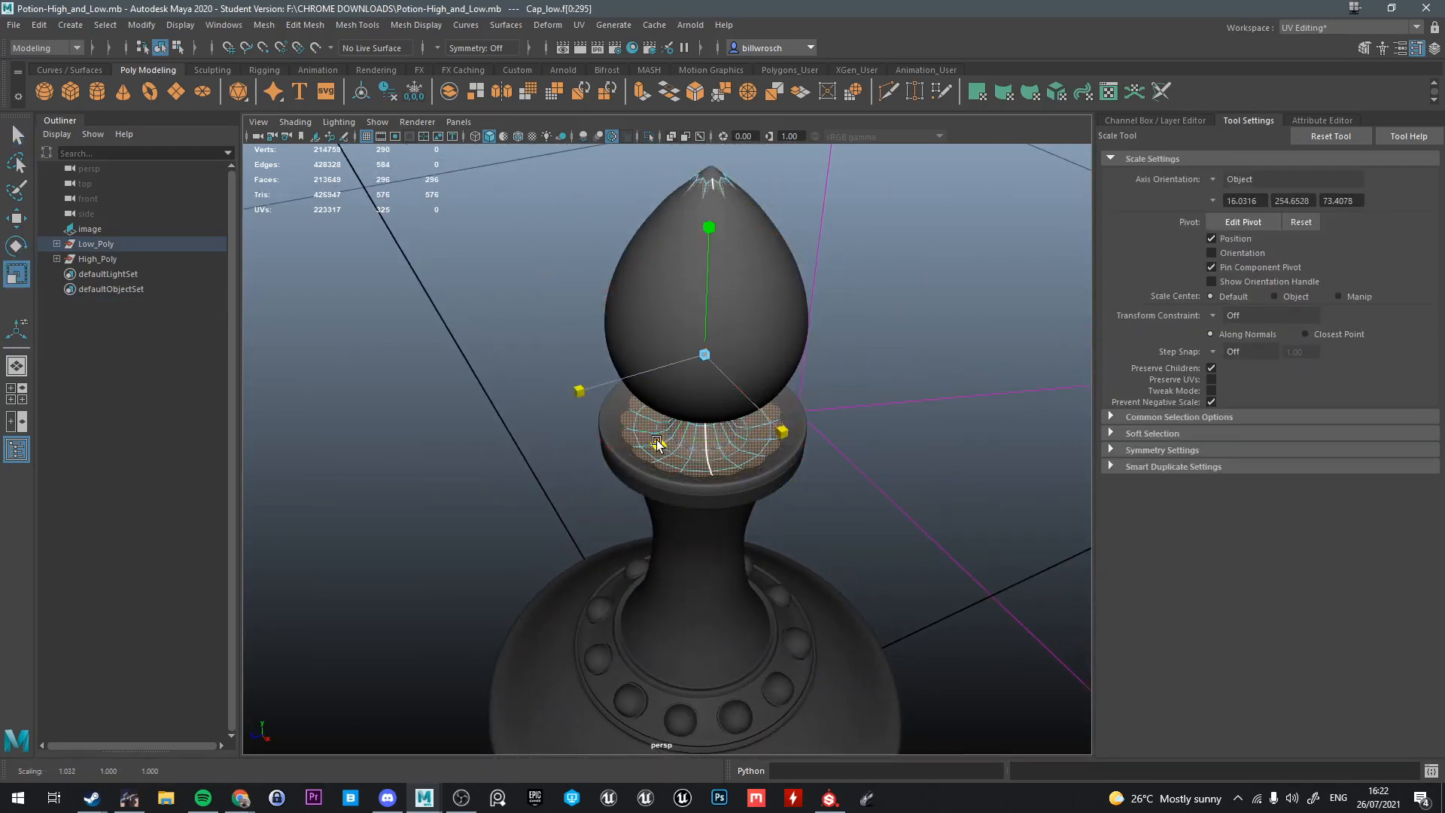
drag(652, 444, 649, 444)
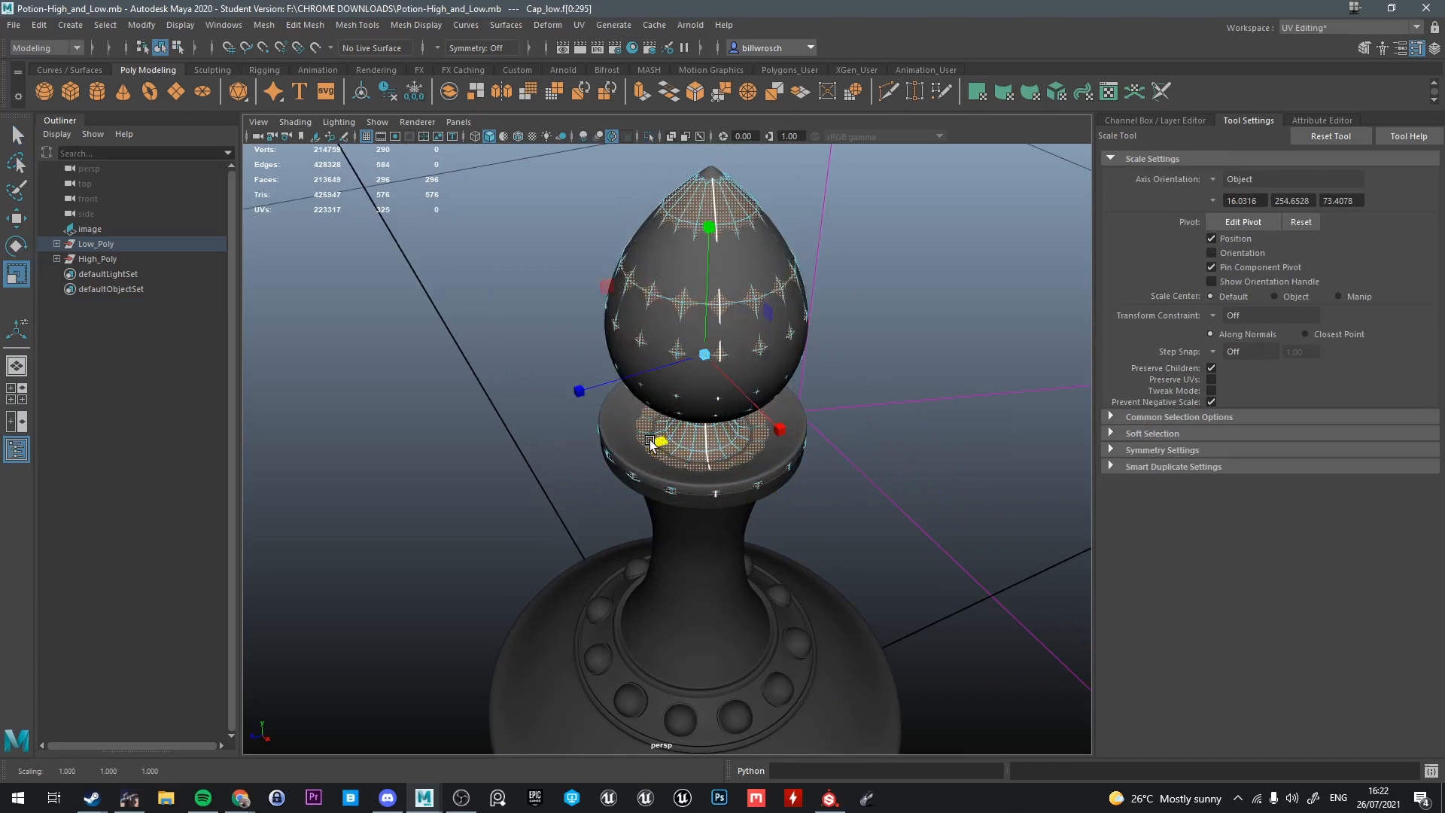
Select the loop of faces around the outer rim of the low-poly cap's disc for moving
scroll(649, 444, up, 5)
key(w)
scroll(662, 467, up, 3)
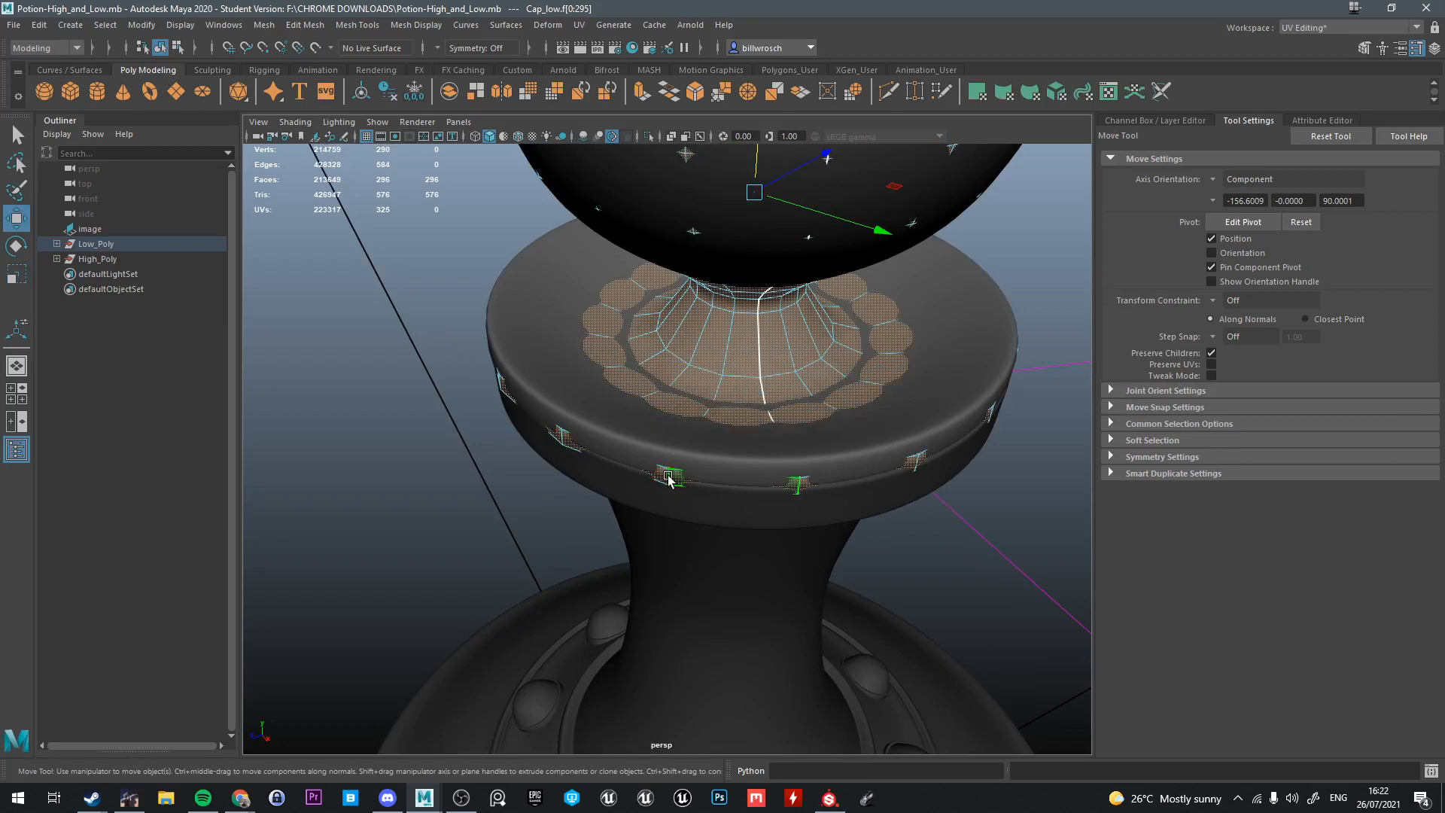
click(668, 478)
key(q)
shift+double_click(661, 477)
key(w)
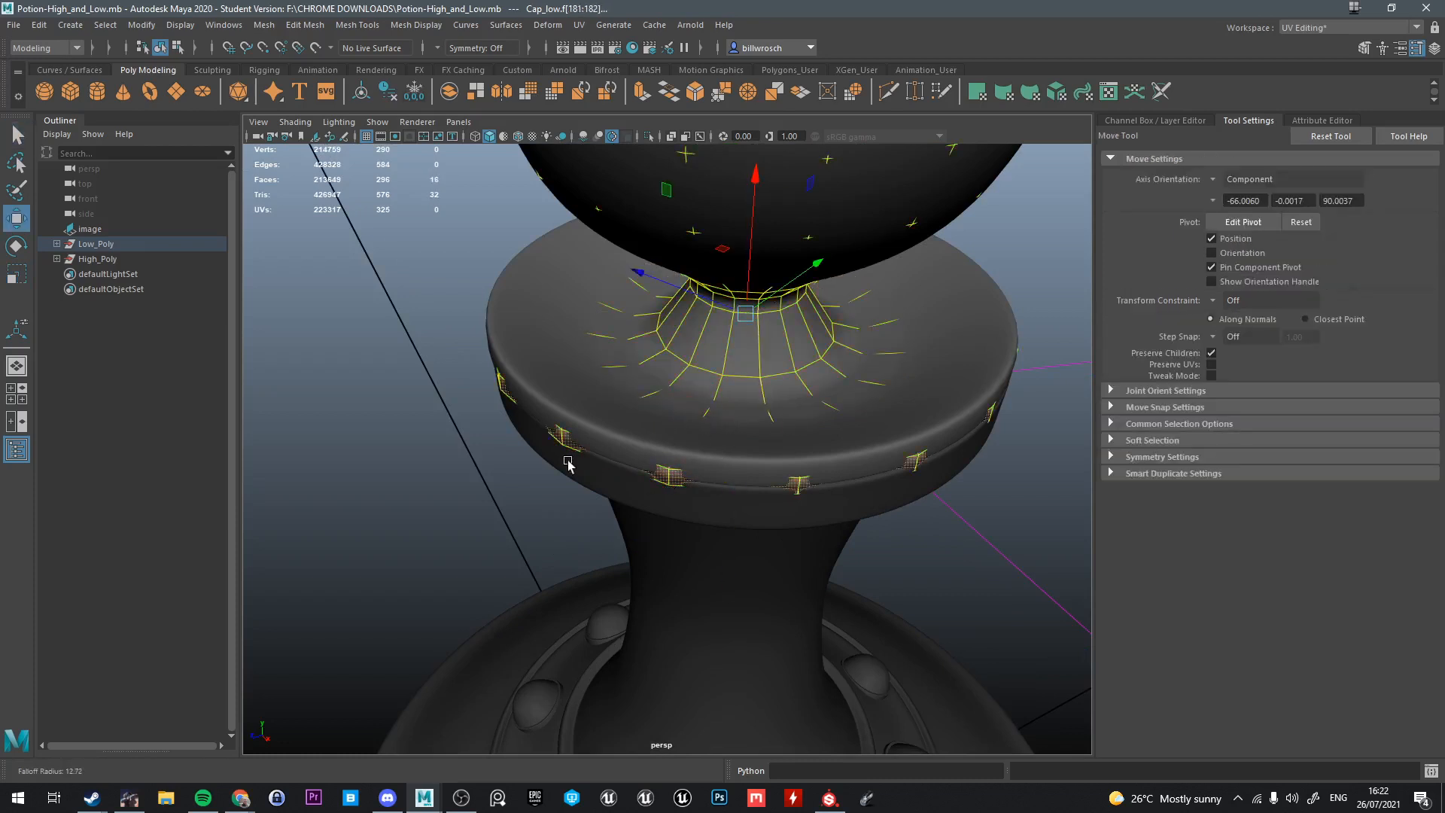
Shrink the soft-selection falloff radius to the area around the cap's disc and raise the selected rim faces slightly
scroll(694, 450, down, 6)
scroll(674, 456, down, 6)
key(b)
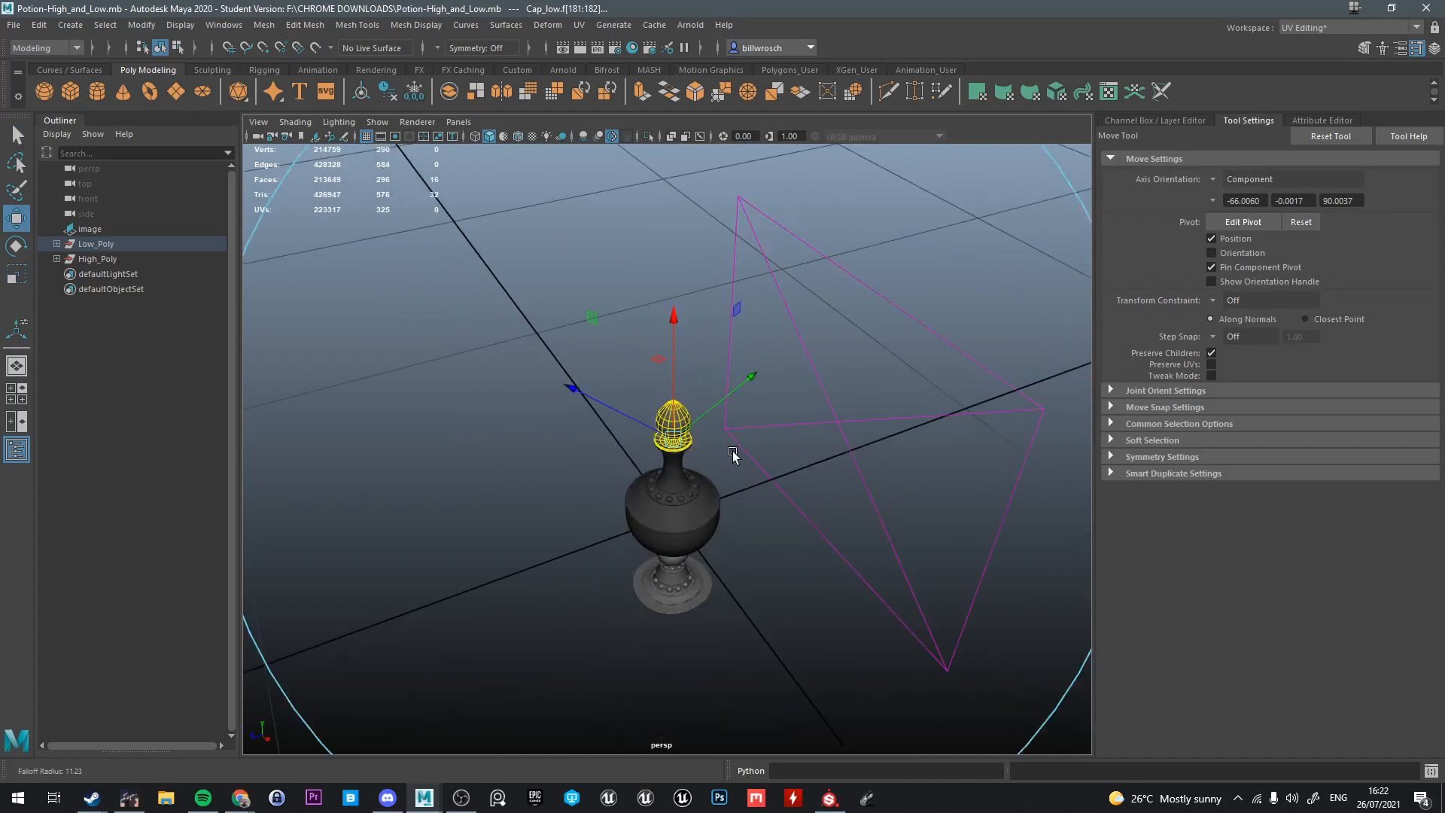
drag(733, 454, 407, 491)
scroll(673, 437, up, 10)
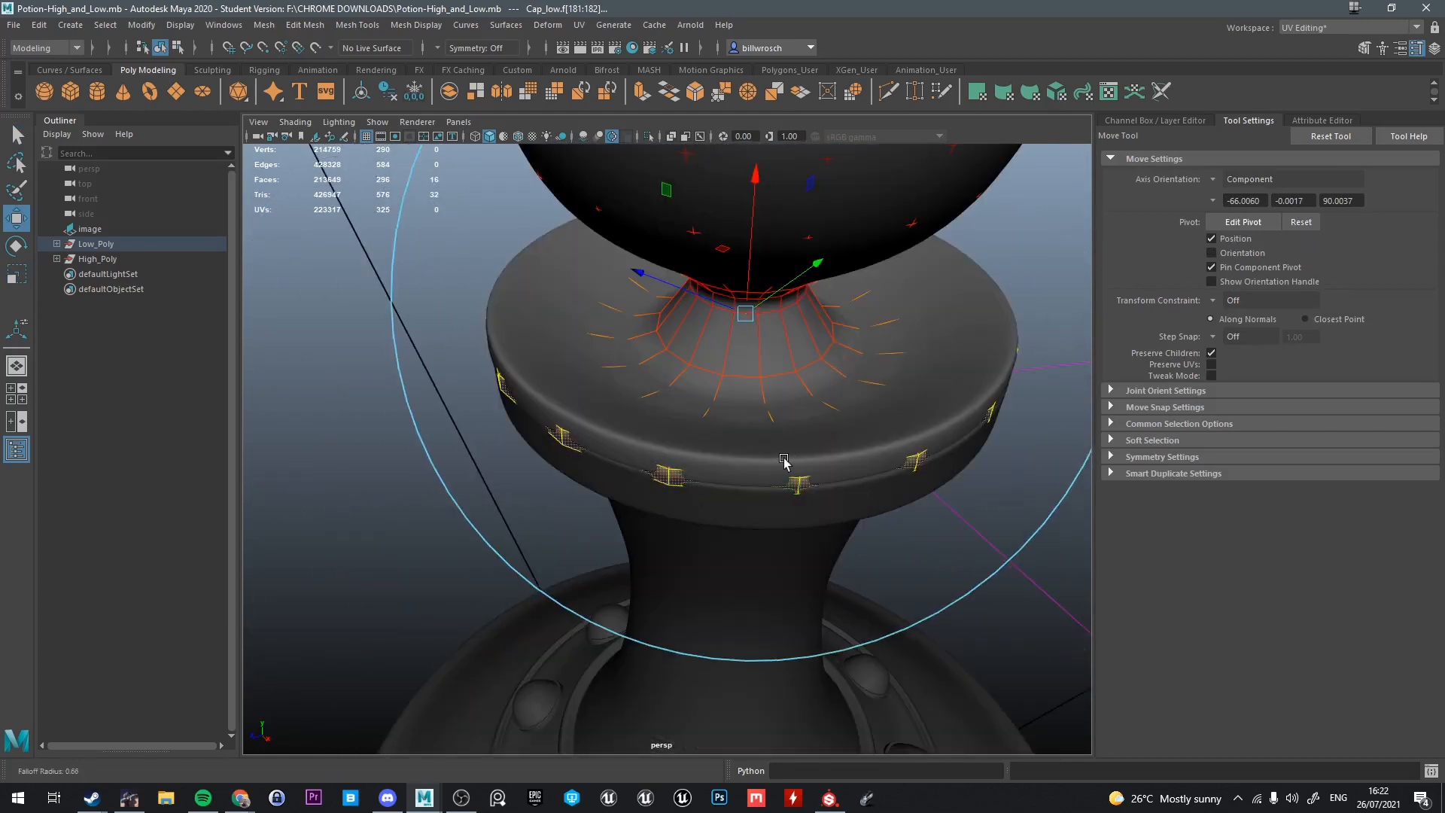
drag(750, 239, 751, 235)
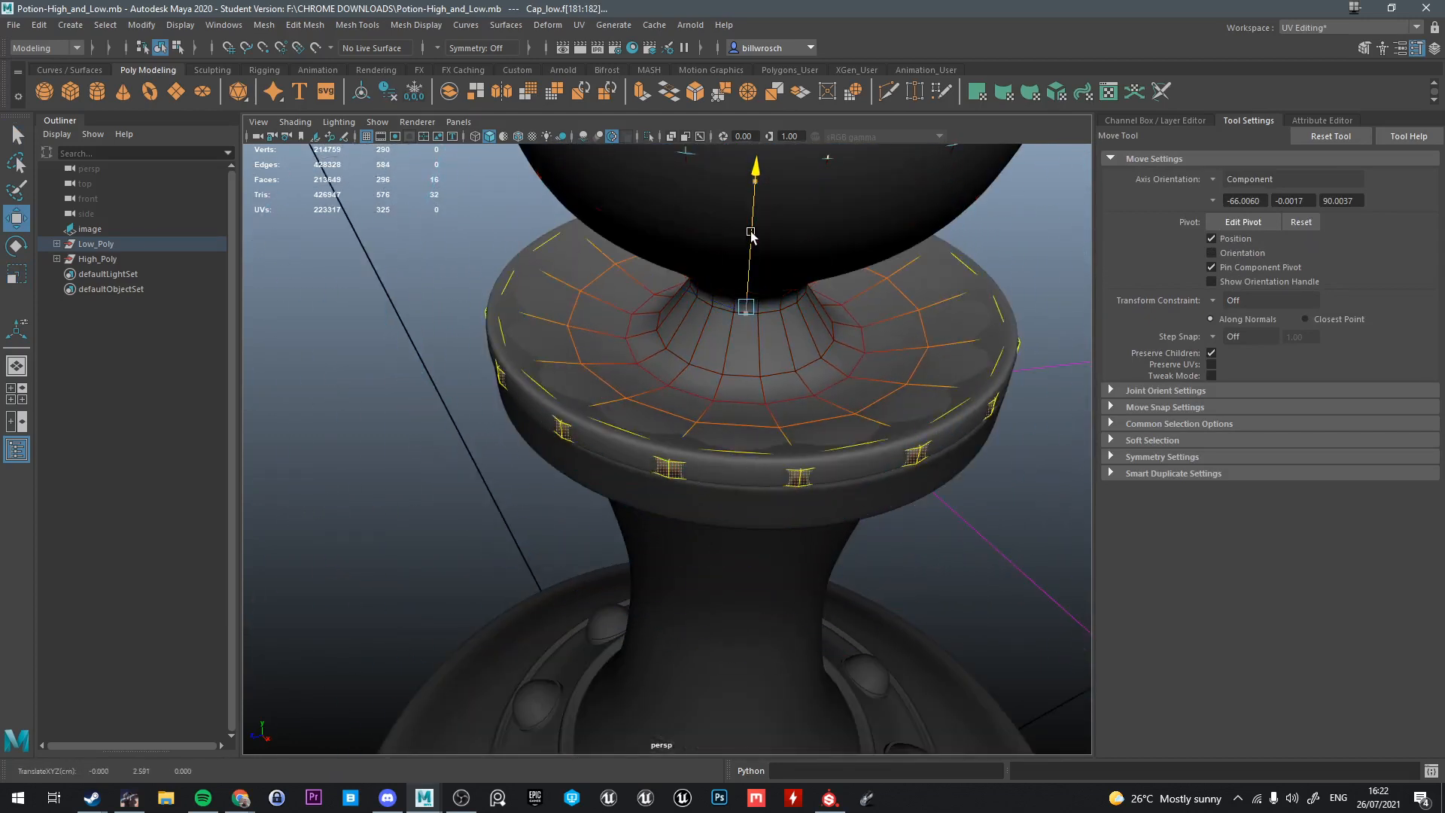
Return to object mode and compare the Cap_low and Cap_high surfaces around the disc's rim
alt+drag(918, 410, 933, 335)
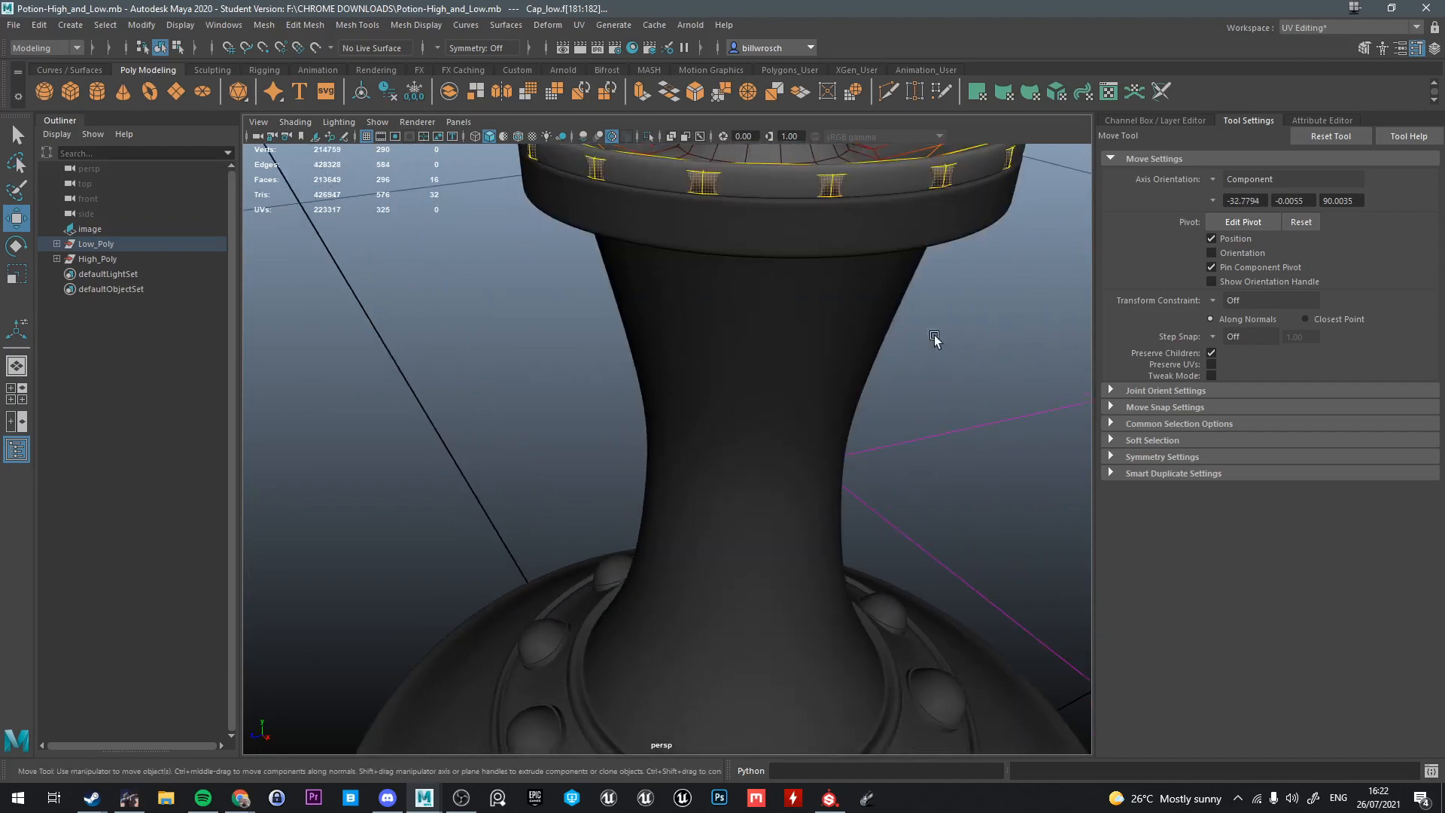
key(q)
right_drag(946, 295, 1017, 247)
click(1018, 247)
alt+drag(920, 227, 850, 368)
click(851, 368)
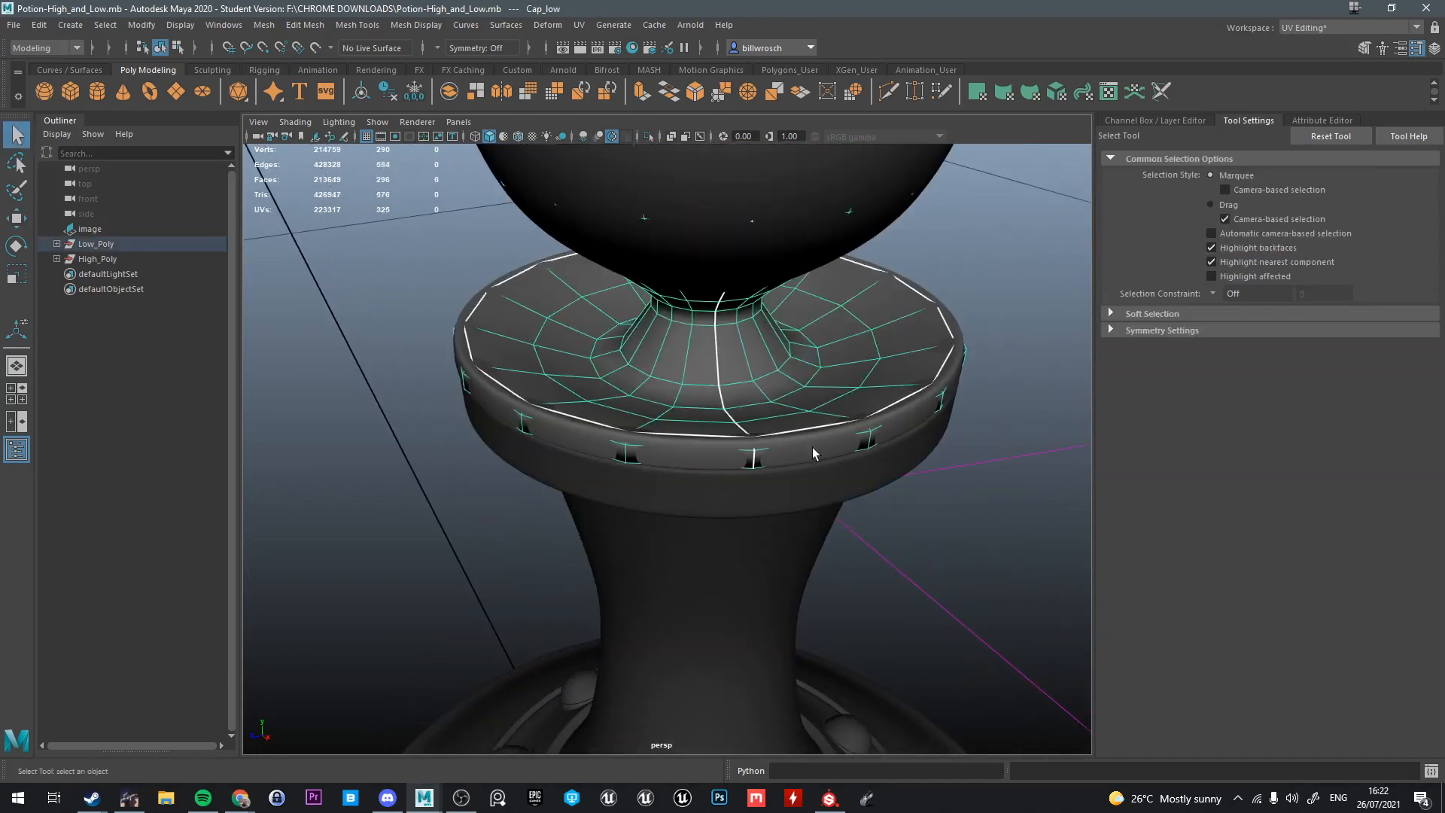
click(812, 449)
click(749, 377)
click(799, 455)
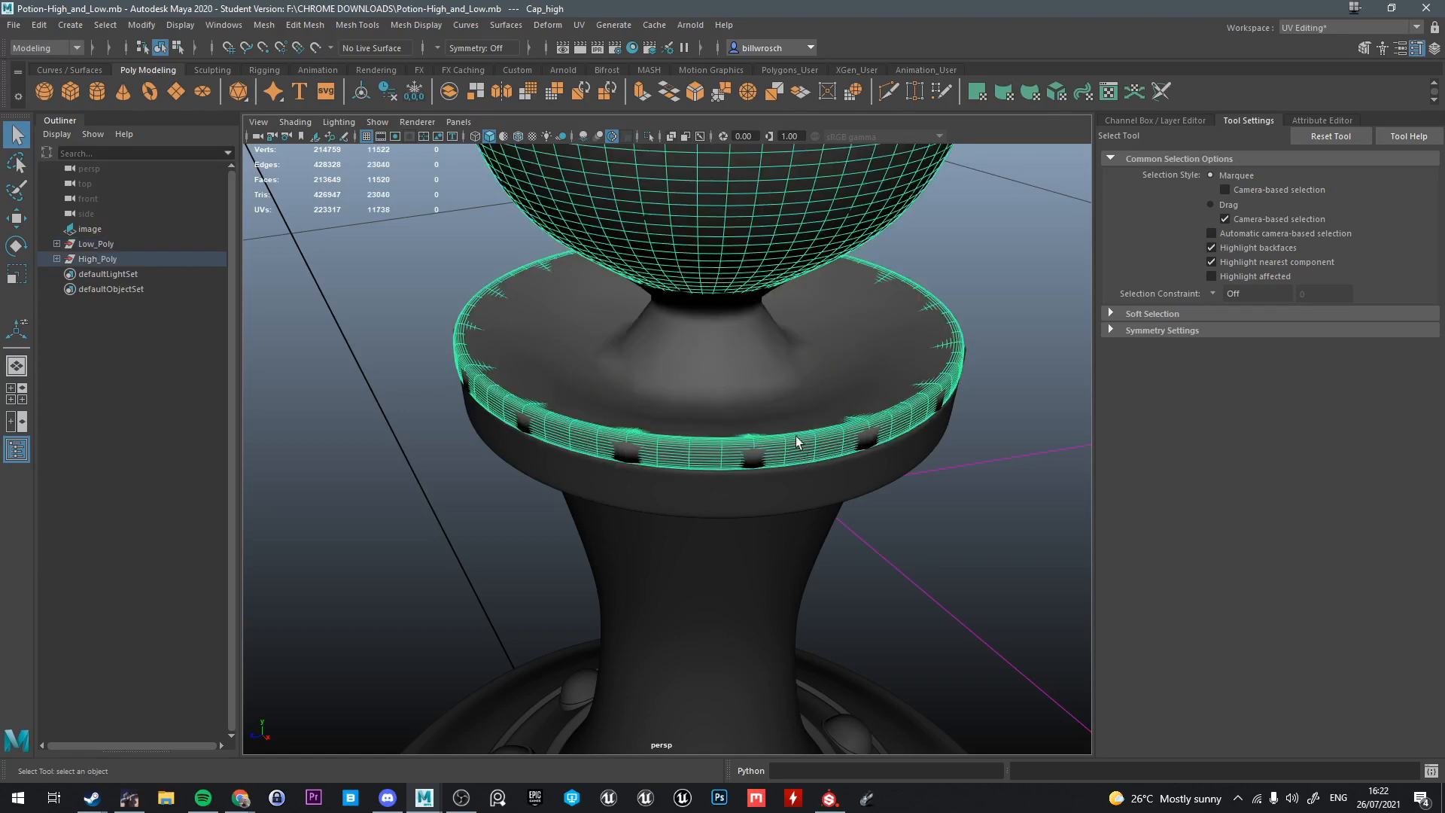
Isolate the Cap_low mesh and select the ring of eight faces around its pointed tip
click(763, 435)
key(ctrl+1)
scroll(738, 419, down, 5)
alt+drag(738, 420, 907, 377)
alt+middle_drag(907, 376, 762, 508)
alt+drag(762, 508, 805, 410)
alt+middle_drag(806, 410, 808, 413)
alt+drag(808, 413, 748, 506)
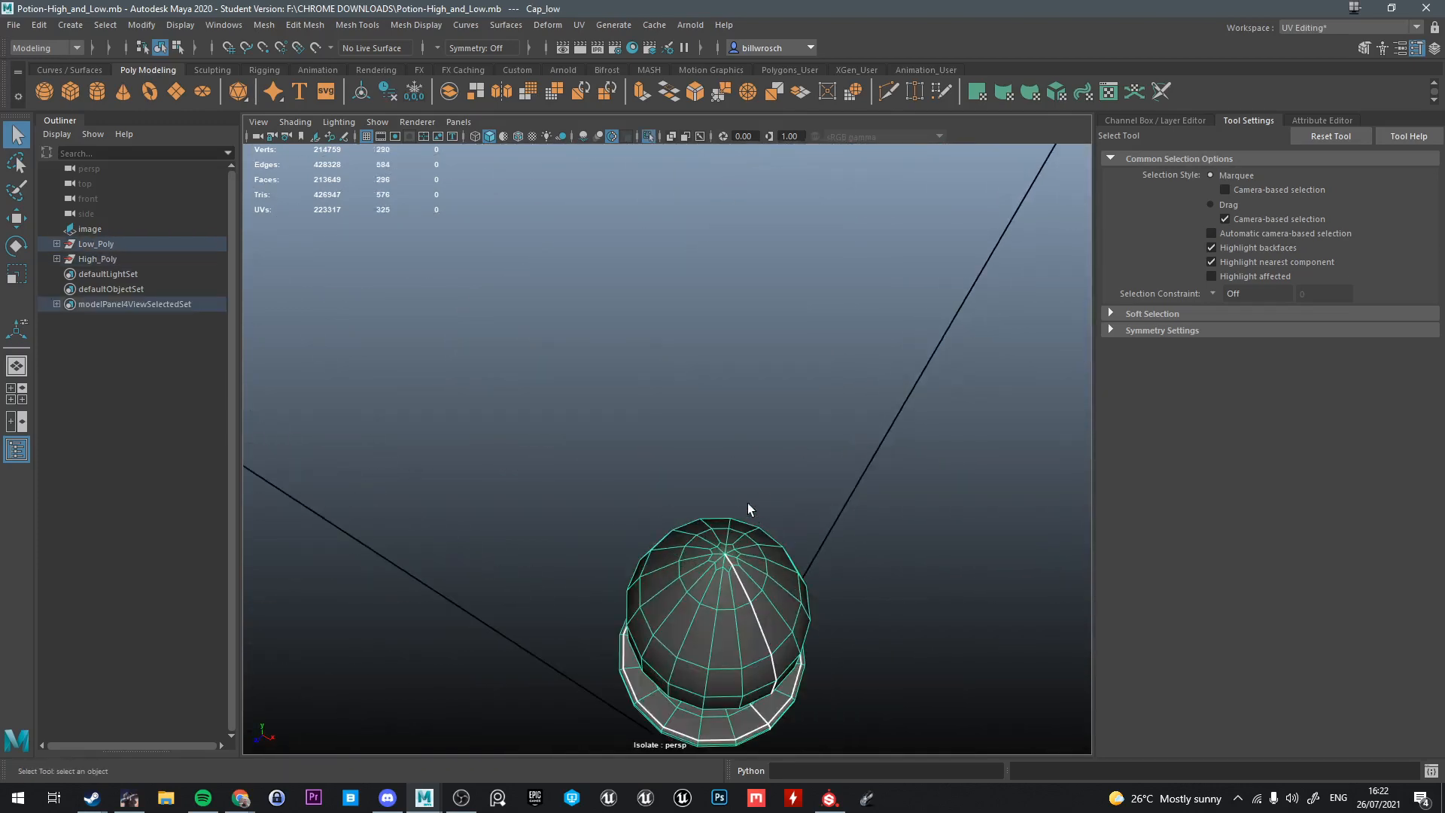
scroll(722, 416, up, 5)
scroll(736, 490, up, 2)
right_drag(689, 399, 687, 426)
click(734, 493)
shift+drag(704, 467, 724, 476)
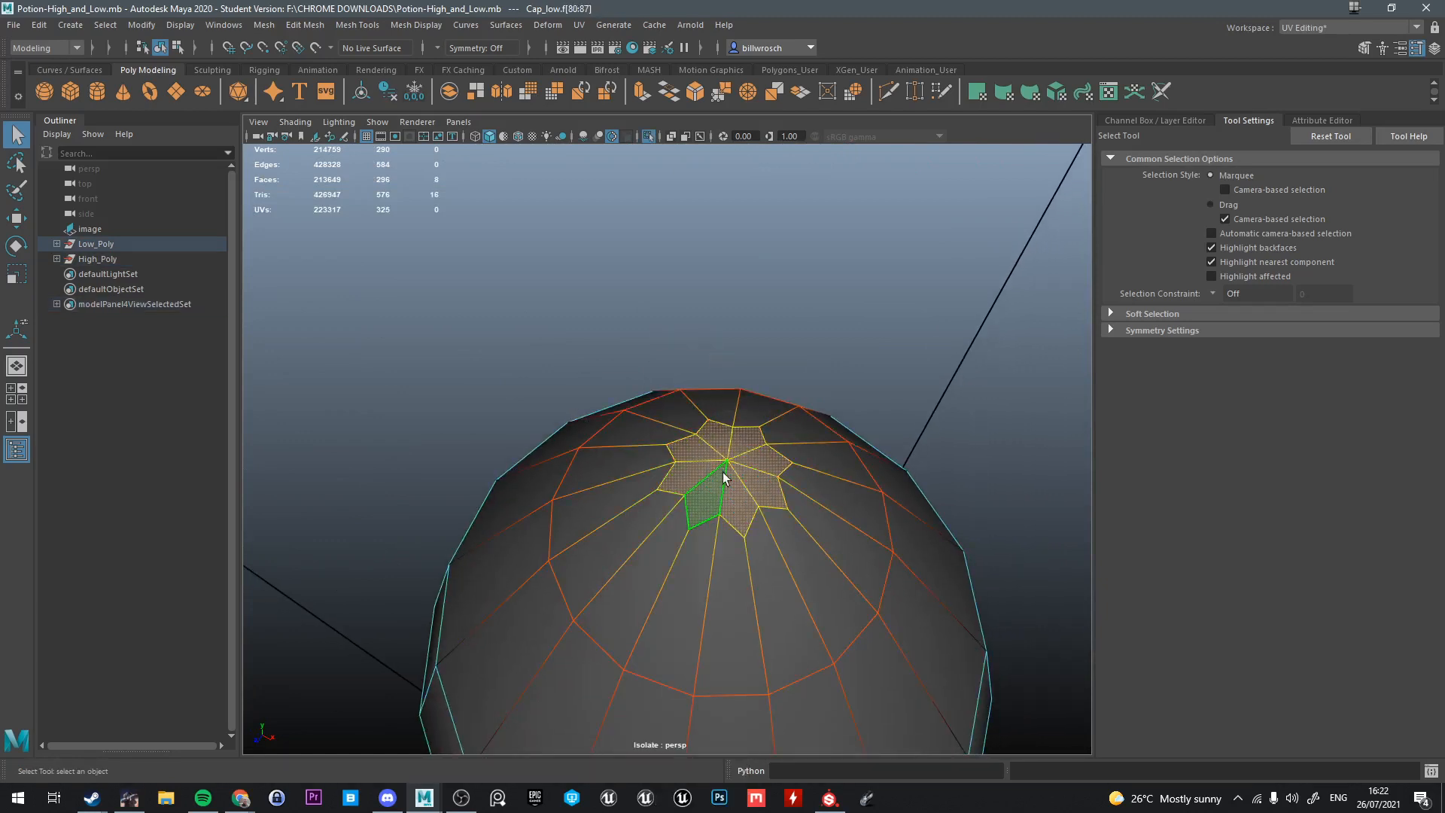
Triangulate the eight selected faces around the pointed tip of Cap_low and return to object mode
shift+right_drag(729, 464, 712, 609)
key(w)
alt+drag(711, 609, 755, 587)
key(q)
right_drag(800, 519, 821, 504)
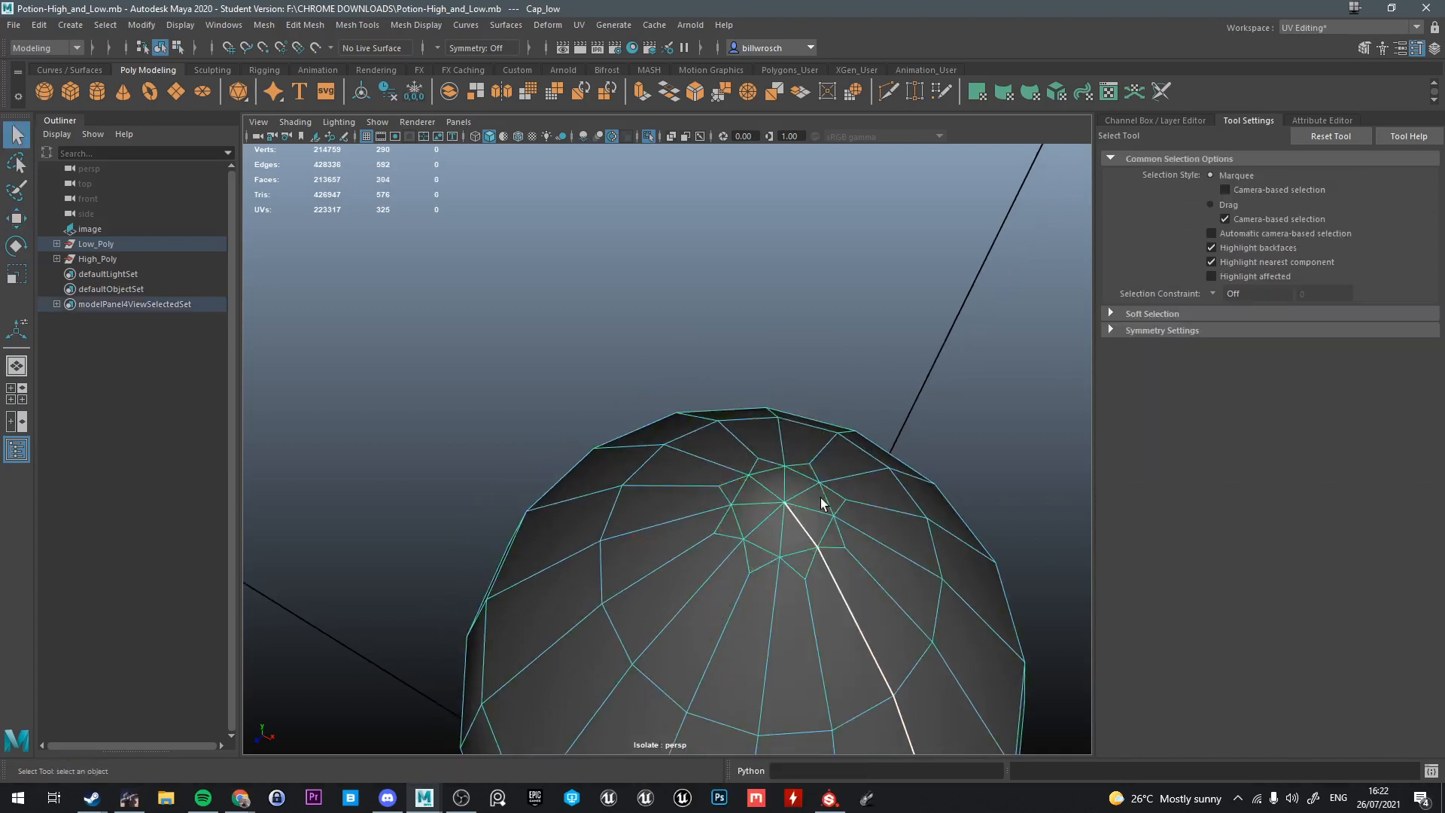
Target-weld the eight outer vertices of the star around the cap's tip to the nearest vertices of the surrounding ring
click(914, 91)
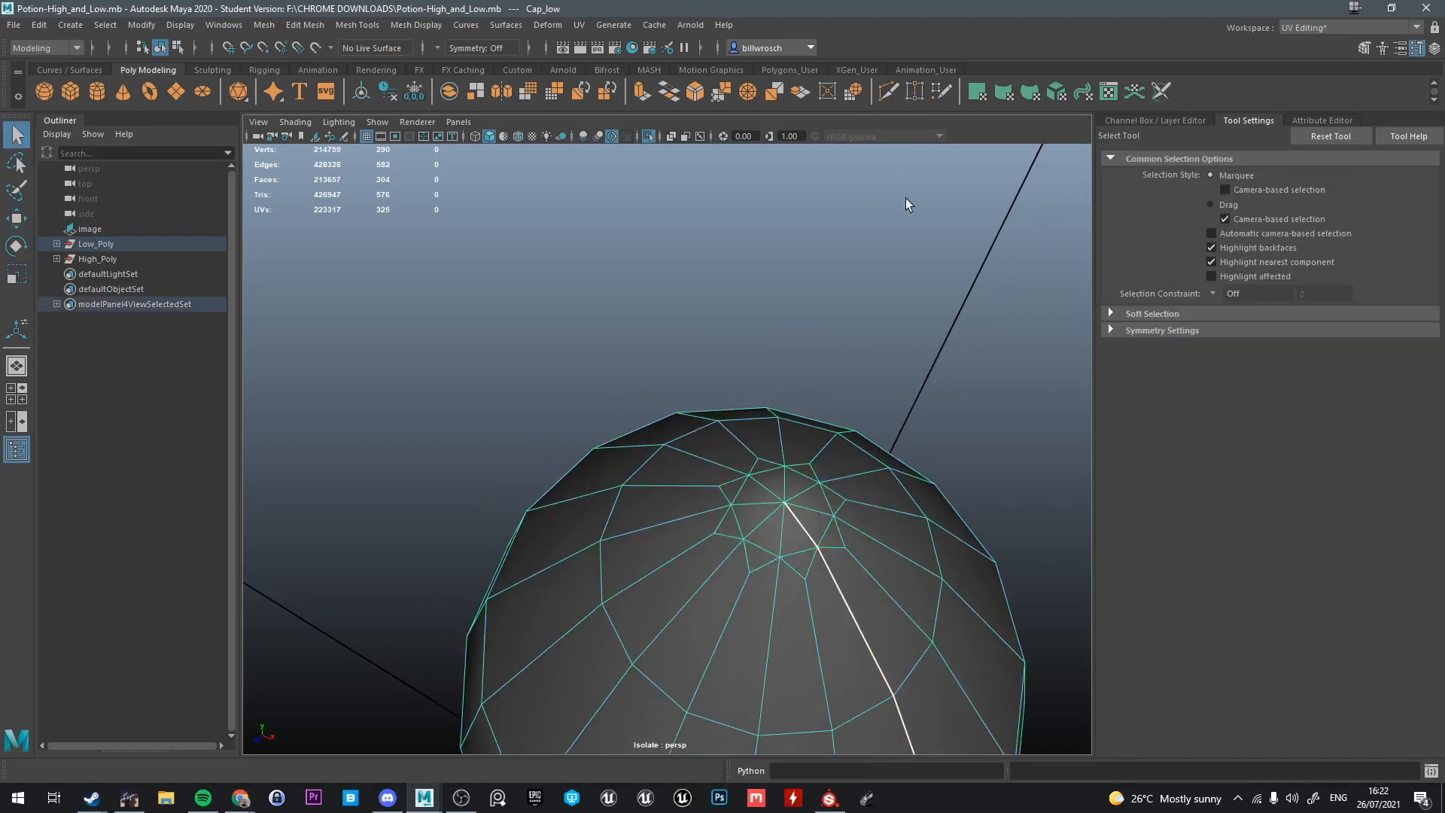
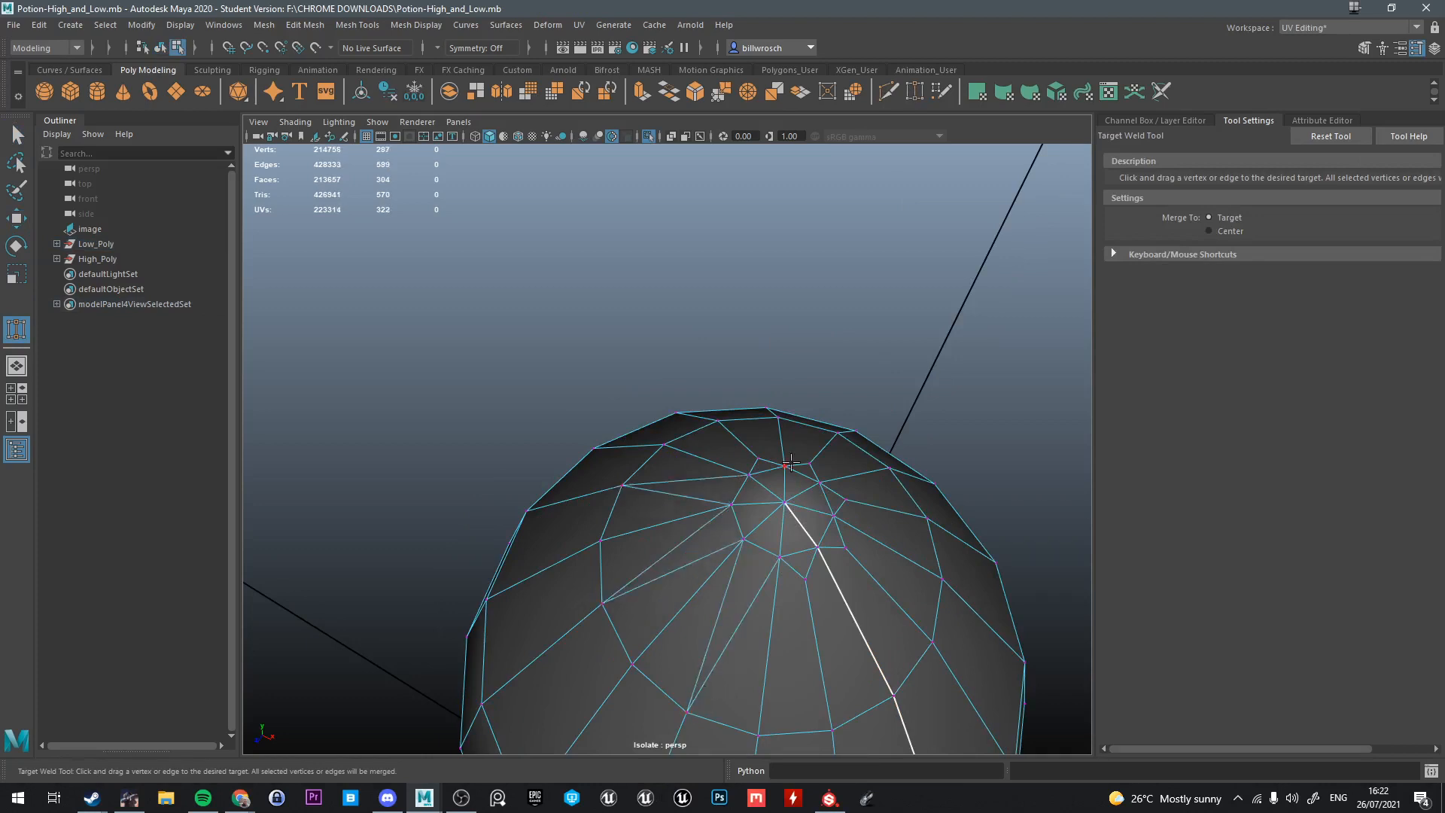
alt+drag(790, 462, 614, 568)
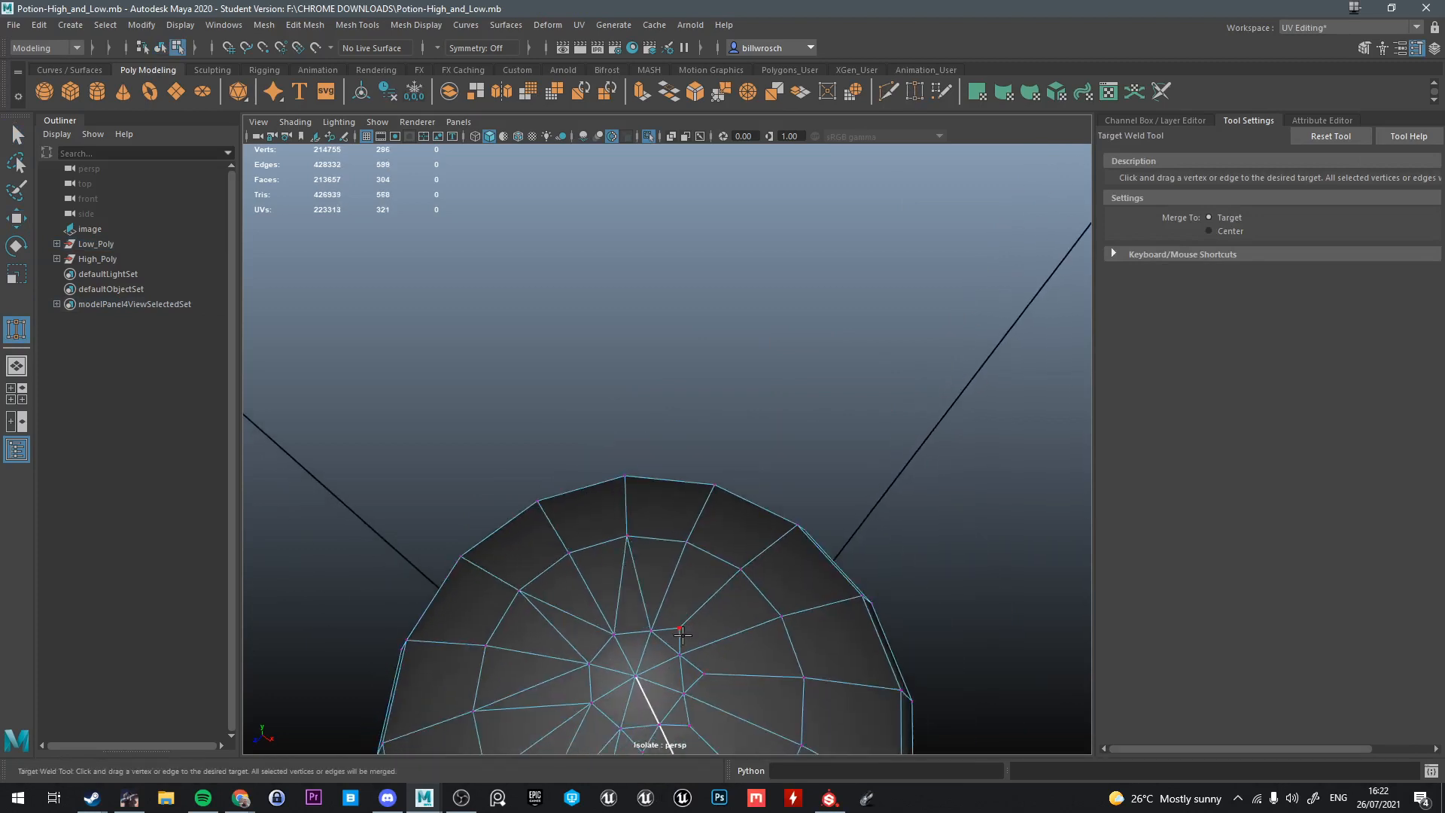
drag(731, 575, 740, 570)
alt+drag(740, 570, 750, 546)
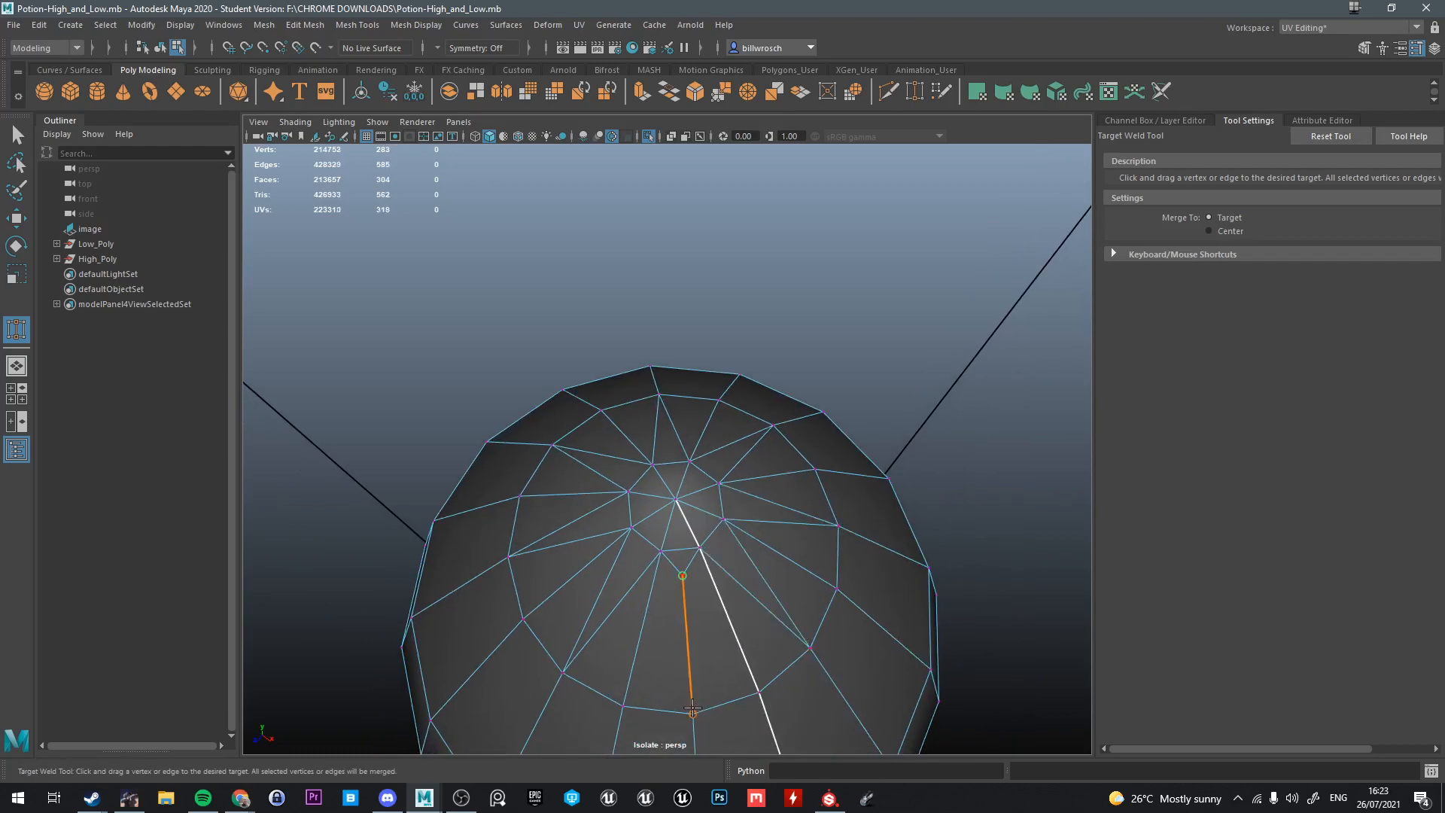
drag(692, 708, 693, 712)
alt+drag(693, 708, 763, 699)
key(q)
right_drag(857, 461, 928, 372)
Examine the isolated Cap_low mesh from its welded tip down to the disc and the stopper's underside
alt+drag(869, 602, 971, 451)
alt+middle_drag(971, 452, 912, 452)
scroll(833, 400, down, 5)
scroll(832, 399, up, 3)
alt+middle_drag(791, 309, 675, 560)
right_drag(639, 358, 774, 288)
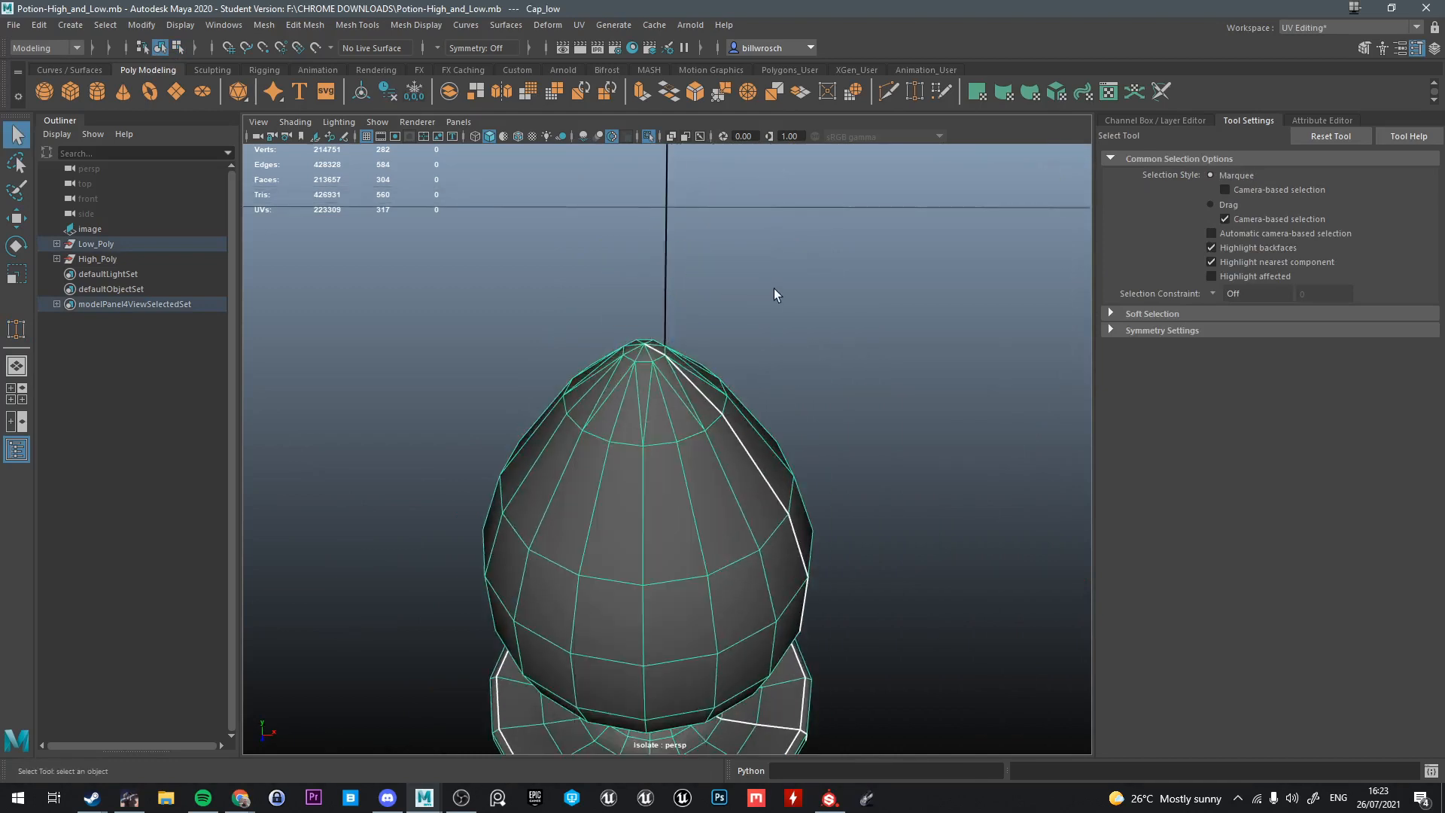
click(773, 288)
alt+drag(773, 288, 792, 337)
click(735, 248)
scroll(734, 253, down, 4)
alt+drag(810, 482, 783, 395)
scroll(709, 392, up, 3)
right_drag(675, 330, 783, 282)
scroll(690, 455, down, 4)
mouse_move(690, 455)
alt+mouse_down()
mouse_move(697, 401)
mouse_move(683, 480)
alt+mouse_up()
scroll(683, 479, up, 3)
alt+middle_drag(683, 479, 707, 454)
alt+drag(707, 455, 668, 461)
scroll(668, 462, up, 2)
alt+middle_drag(678, 512, 681, 468)
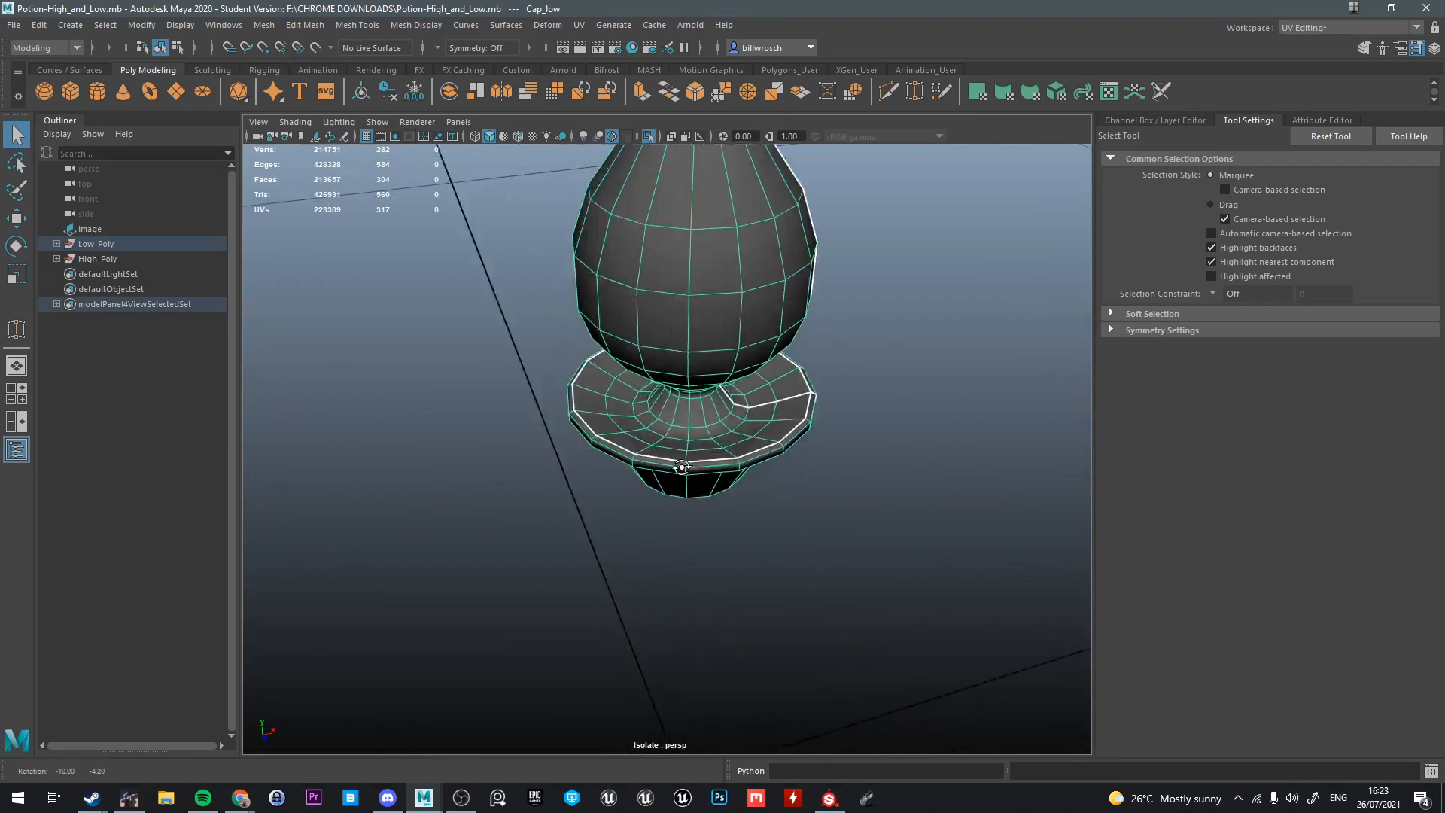
alt+drag(681, 467, 793, 404)
alt+middle_drag(793, 405, 780, 277)
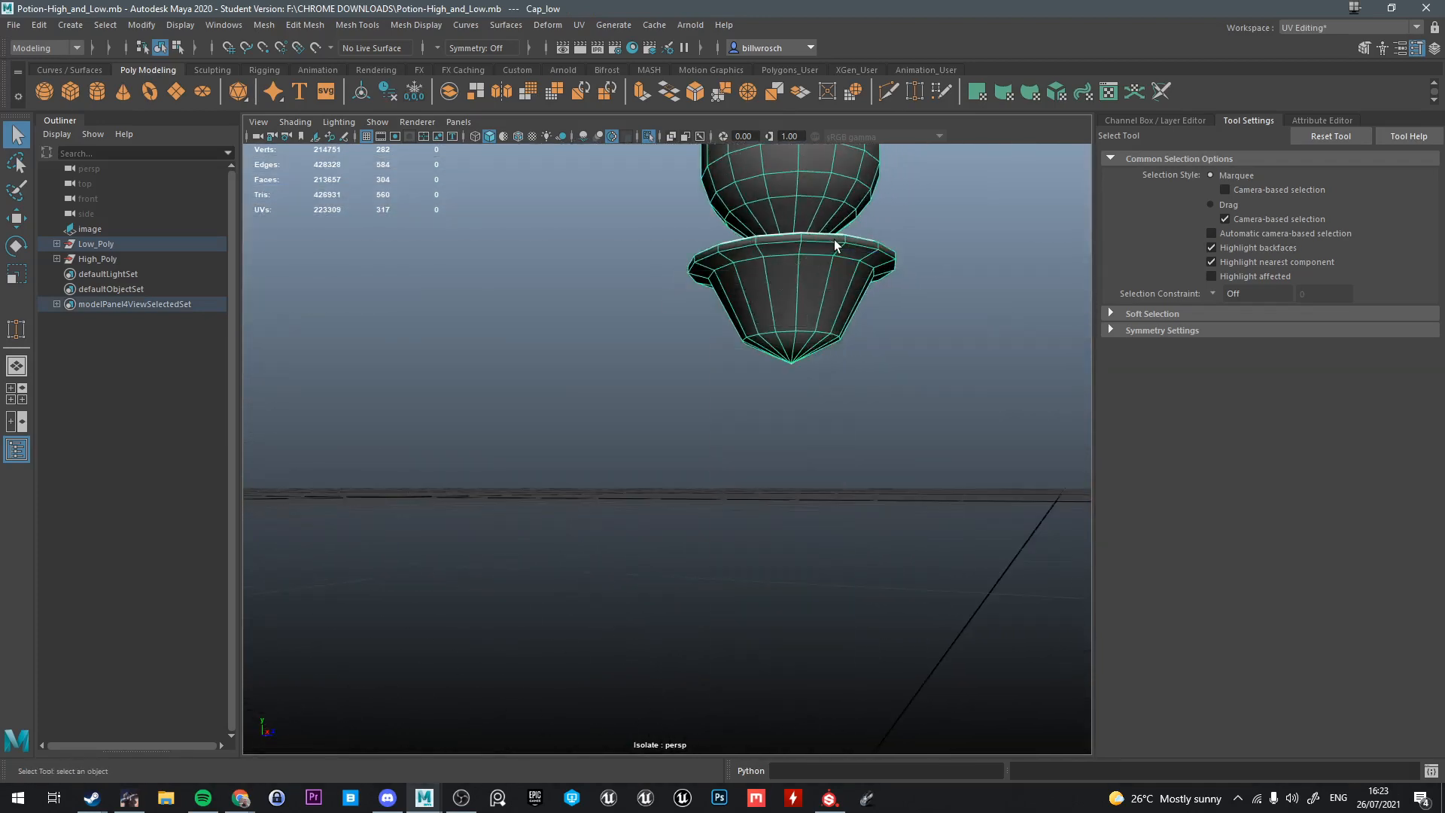
Show the whole scene again, expand the Low_Poly group and select Glasstop_low
key(ctrl+1)
alt+drag(825, 328, 751, 427)
click(752, 427)
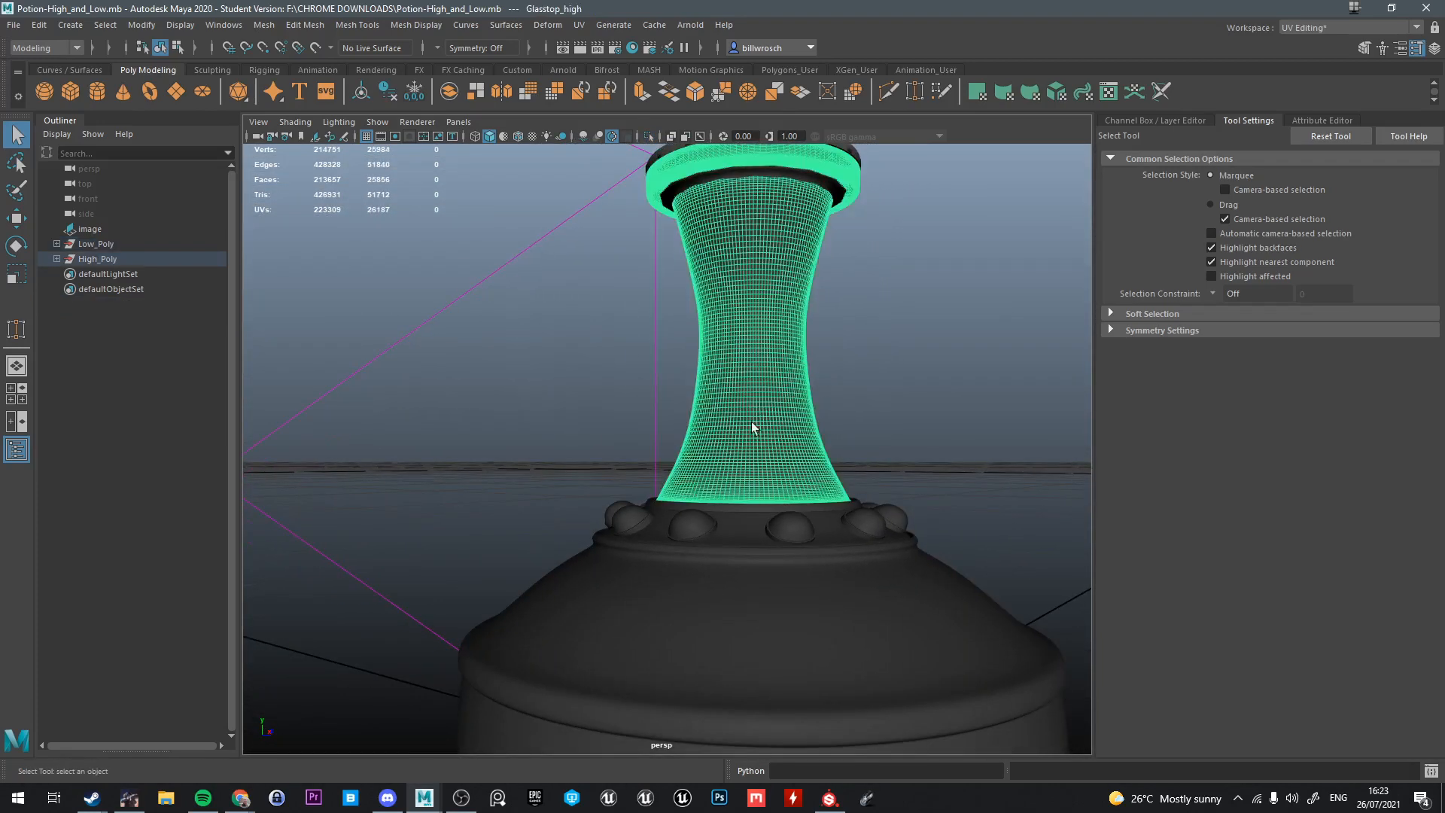
click(89, 244)
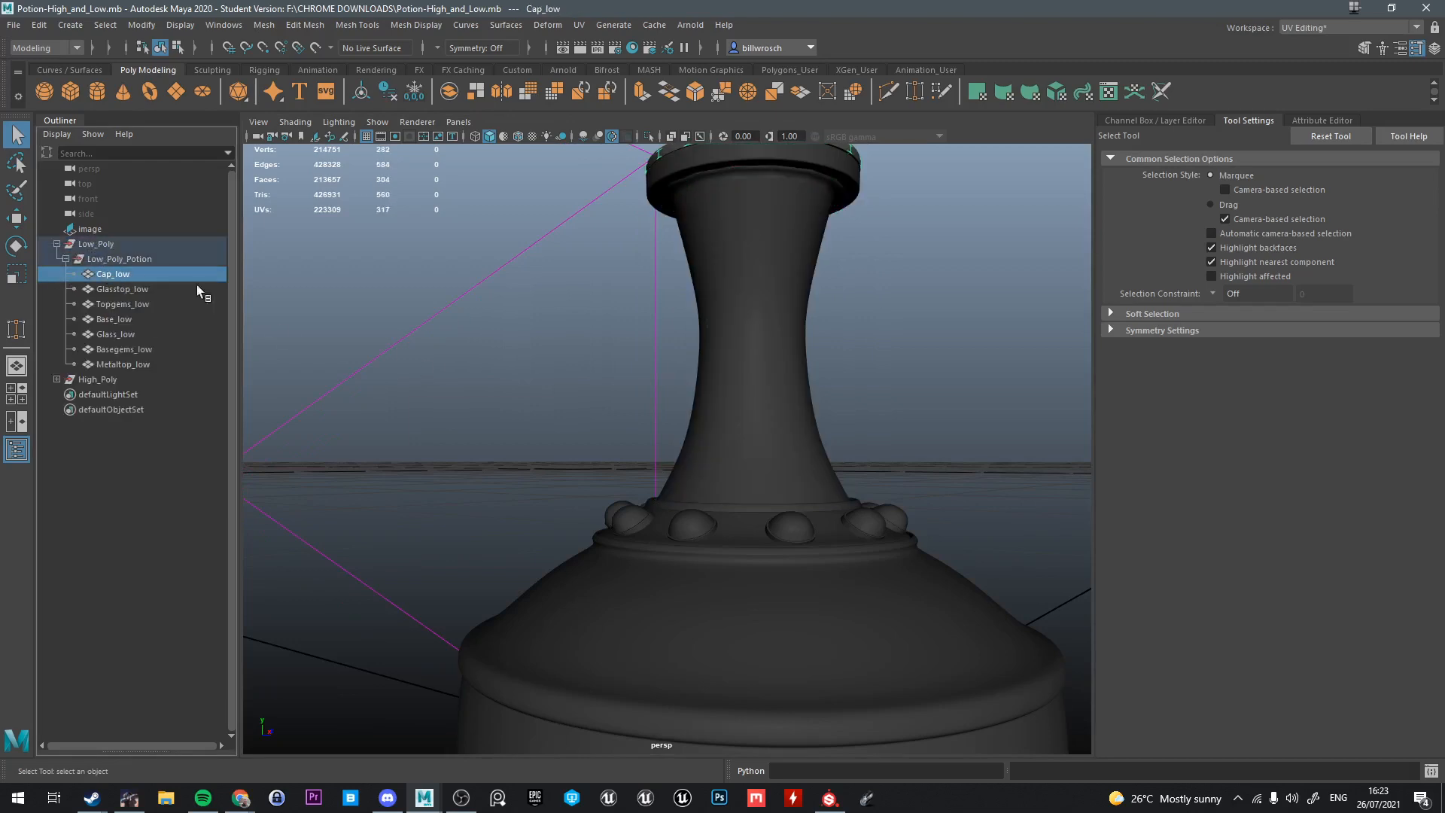
alt+drag(581, 315, 491, 411)
click(106, 289)
scroll(653, 410, down, 5)
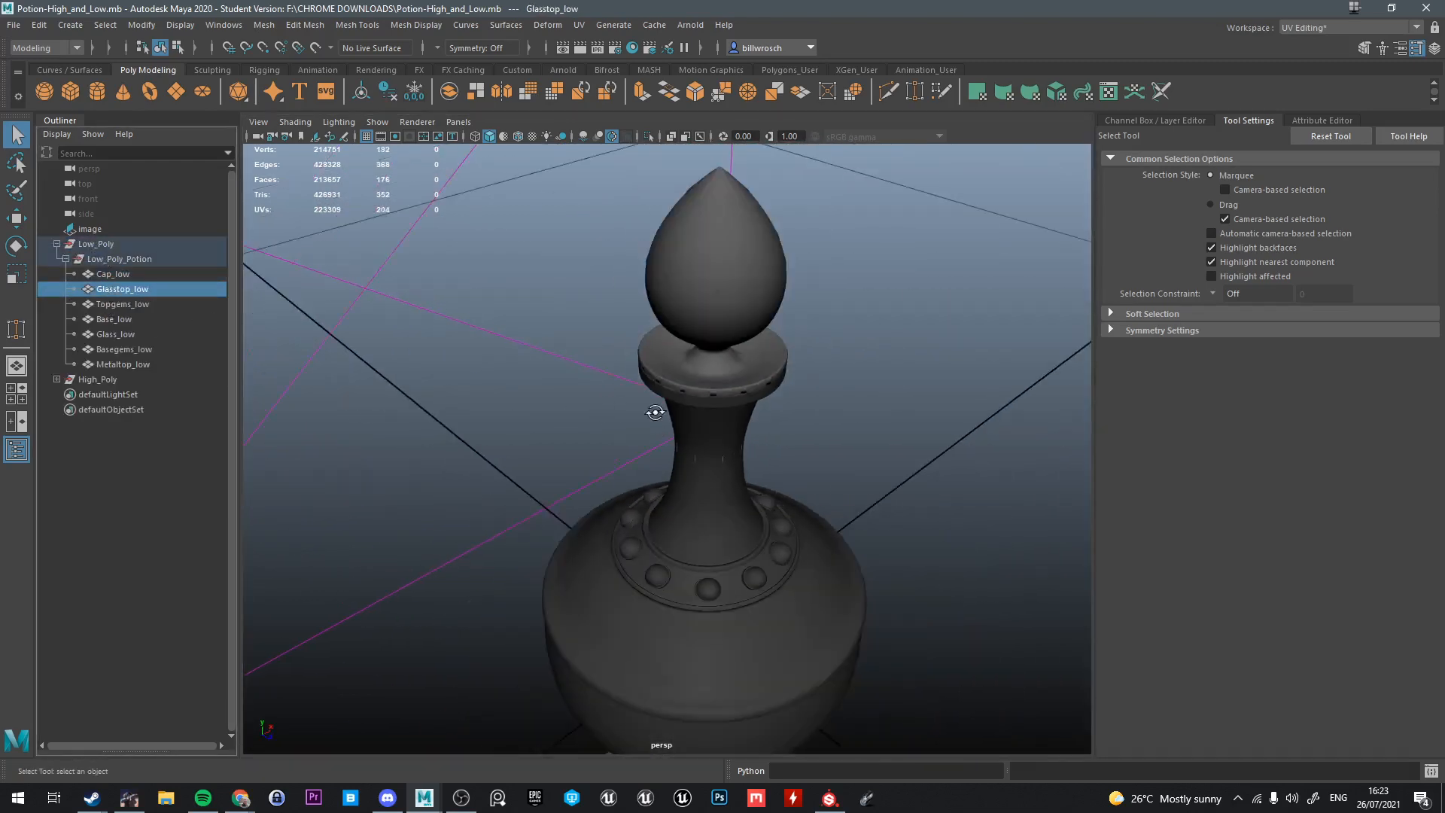
Scale Glasstop_low slightly wider and check its fit against the high-poly bottle neck
alt+drag(653, 410, 753, 460)
scroll(745, 417, up, 2)
key(ctrl+1)
key(ctrl+1)
key(r)
drag(865, 381, 834, 295)
key(q)
click(936, 288)
alt+drag(790, 549, 745, 663)
click(119, 289)
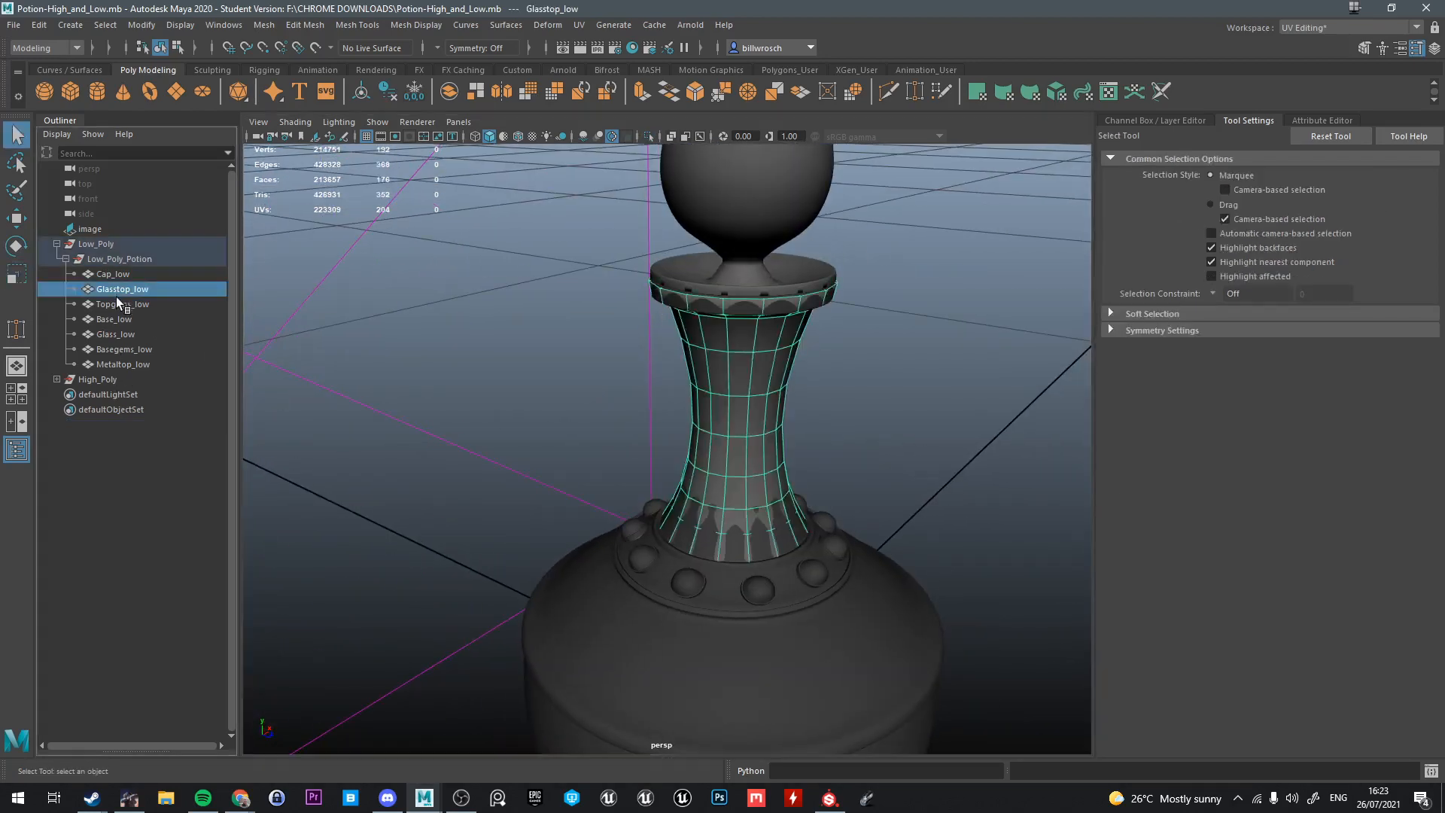
Scale the Topgems_low mesh slightly outward in X and Z and compare it with the high-poly gems around the shoulder
click(122, 303)
alt+drag(339, 460, 527, 494)
scroll(540, 450, down, 5)
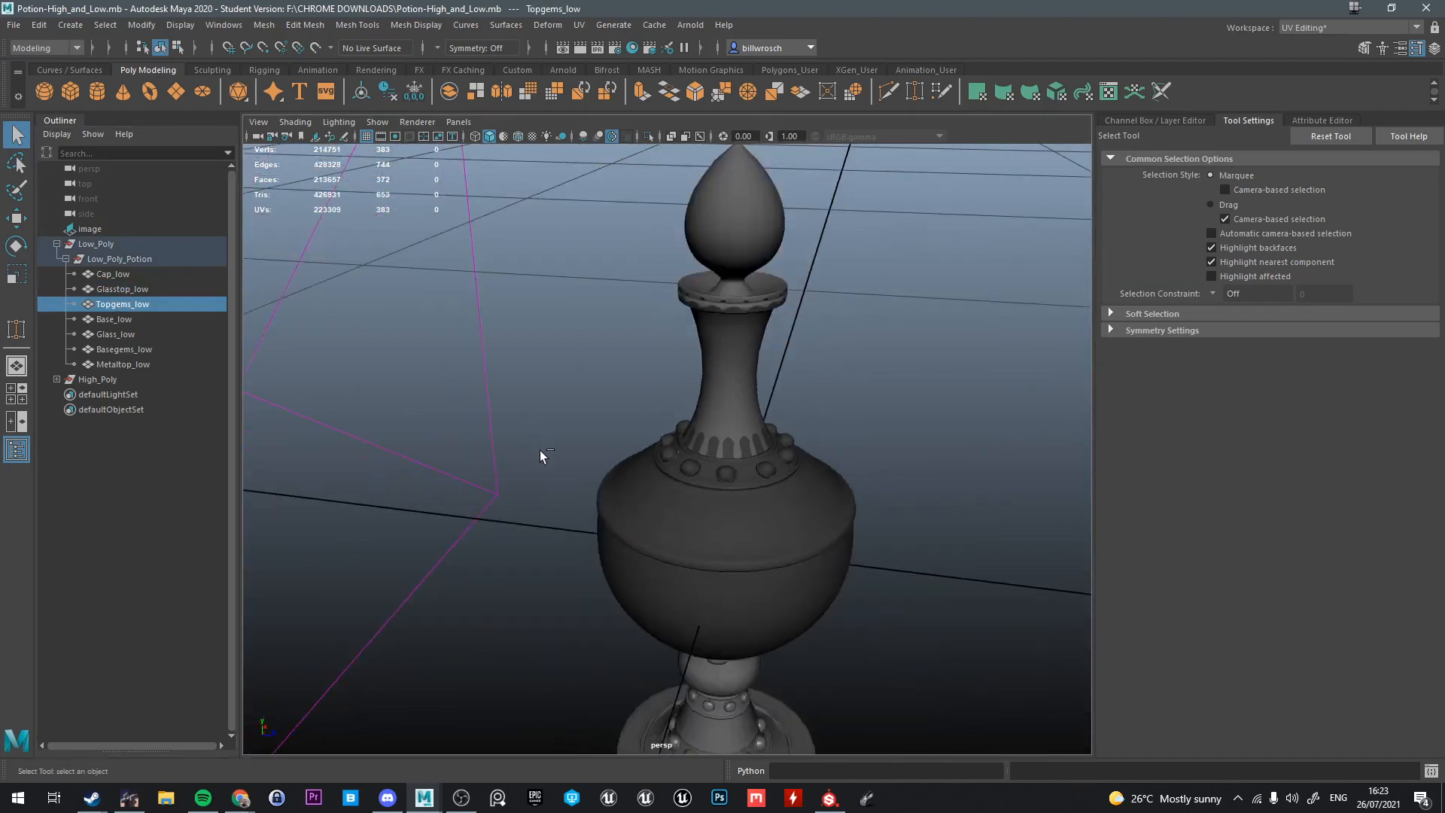
key(ctrl+1)
scroll(666, 539, up, 2)
key(ctrl+1)
scroll(788, 585, up, 5)
alt+drag(787, 585, 752, 557)
key(r)
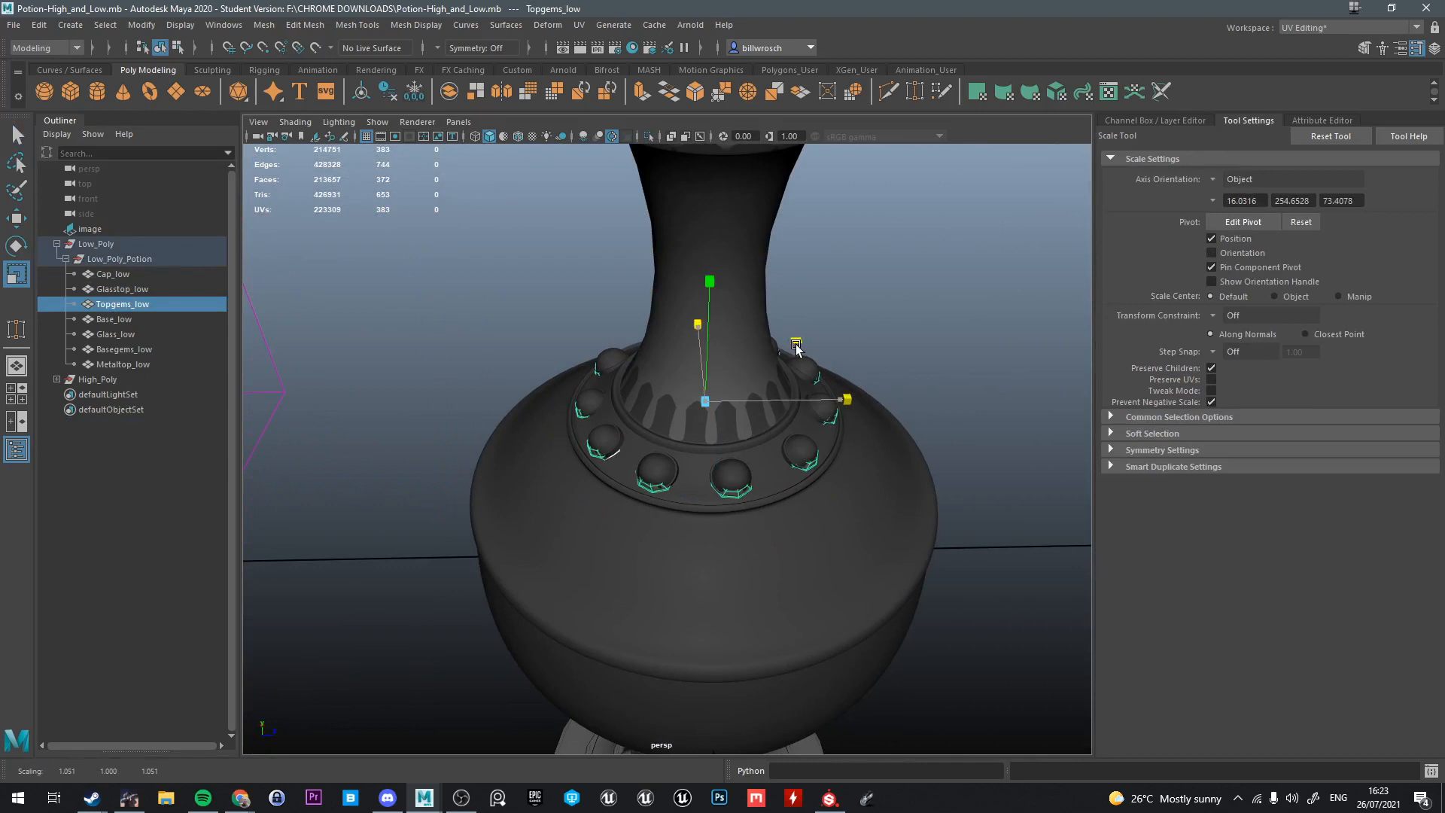
alt+drag(948, 389, 928, 369)
scroll(760, 489, up, 5)
alt+drag(749, 508, 713, 431)
key(w)
key(q)
scroll(713, 429, down, 3)
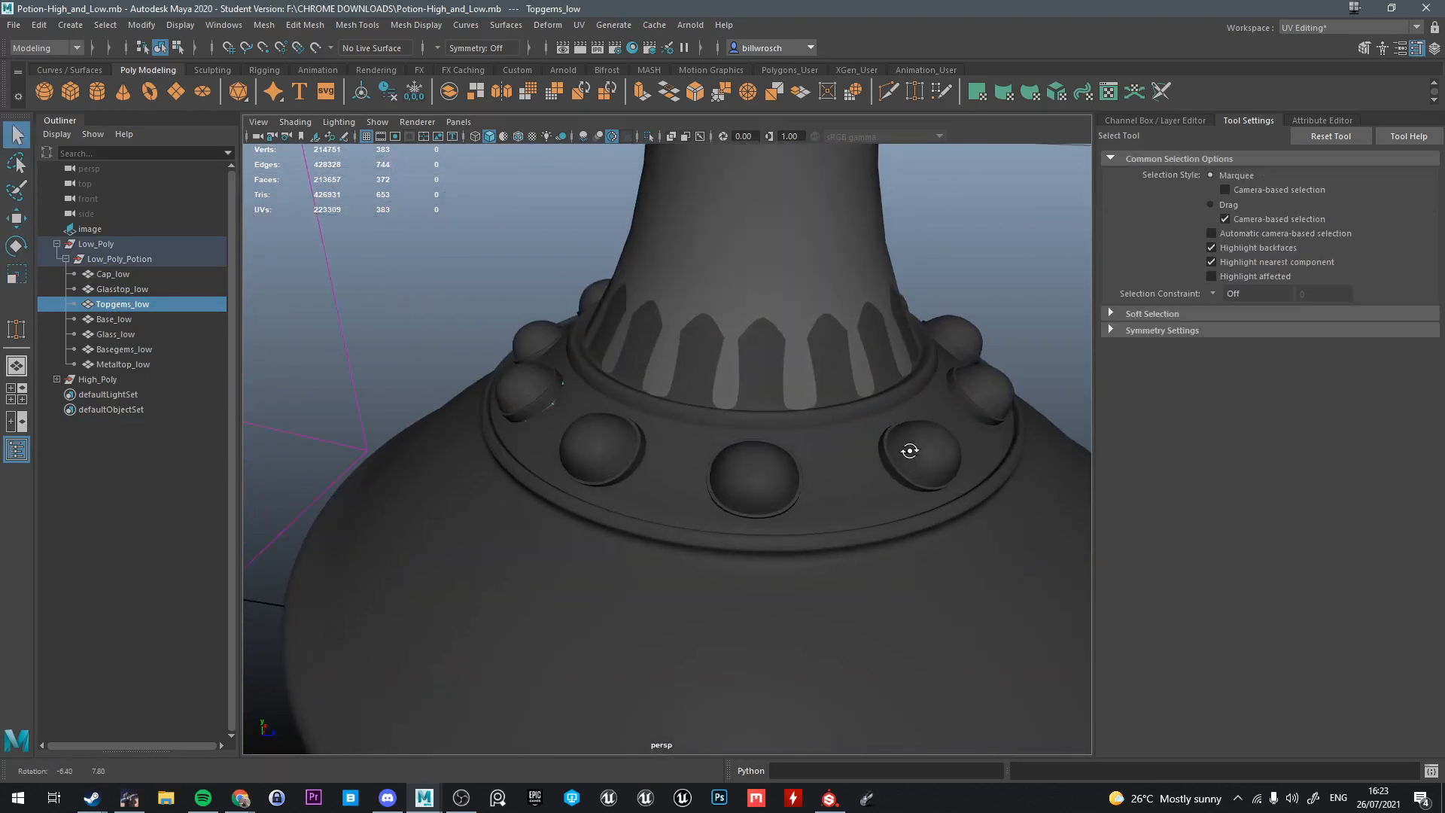
Isolate Base_low and examine its edge loops from the collars up to the round bulb and flare
click(118, 320)
key(ctrl+1)
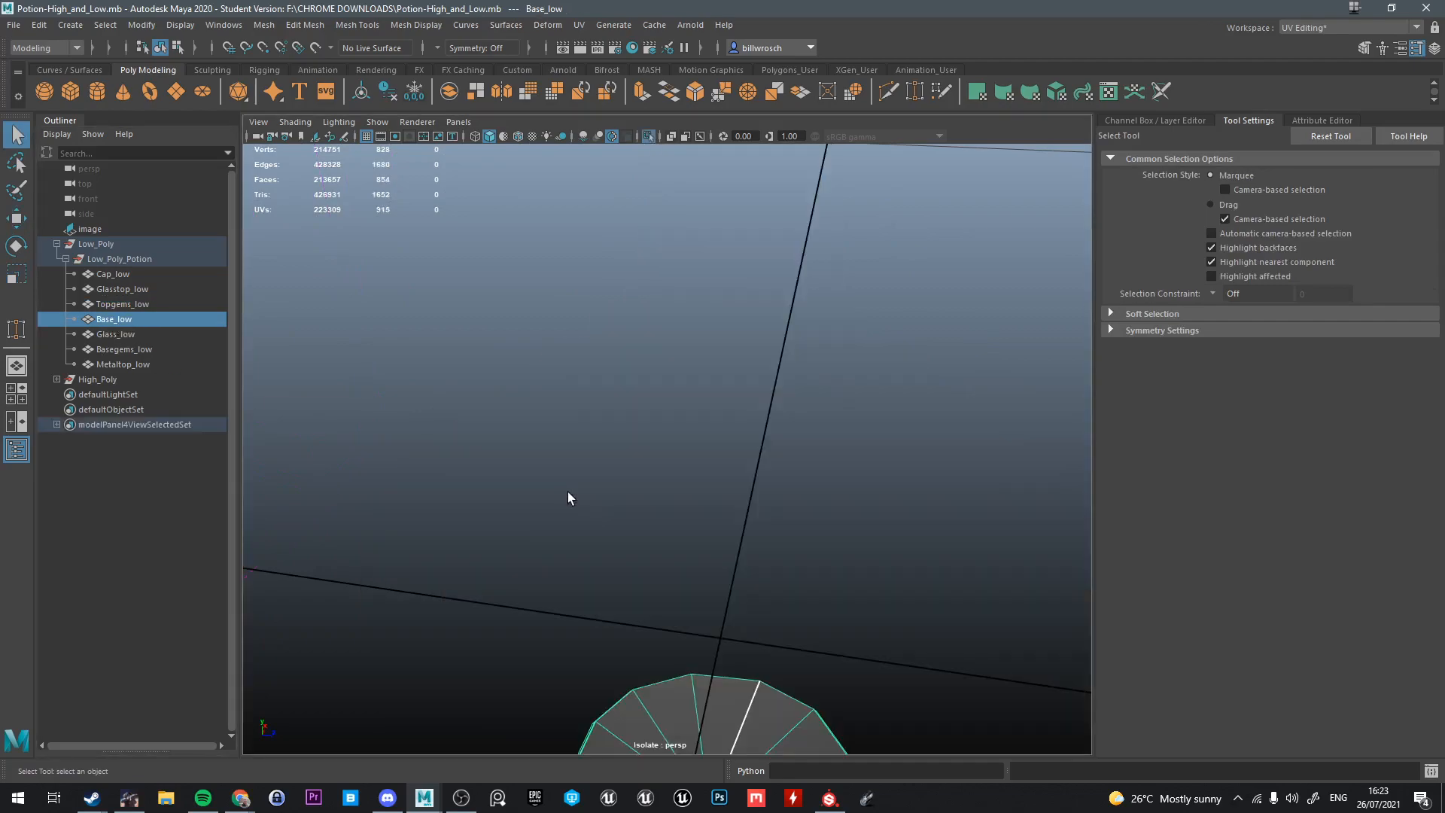
alt+drag(567, 492, 652, 518)
alt+middle_drag(652, 518, 690, 461)
scroll(690, 460, up, 5)
alt+middle_drag(725, 387, 712, 420)
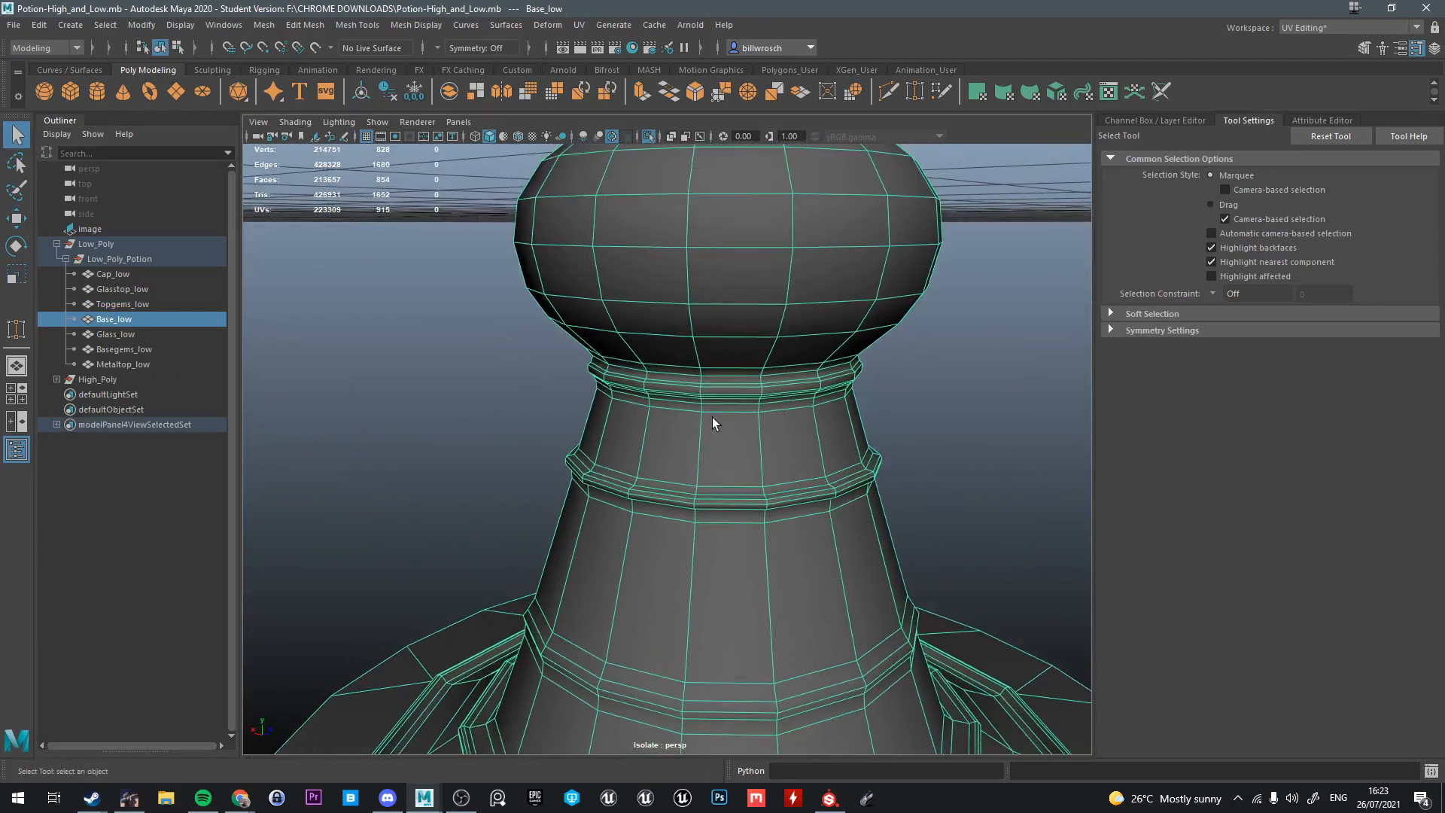
scroll(713, 420, up, 3)
alt+drag(713, 397, 833, 444)
scroll(791, 447, down, 4)
alt+middle_drag(769, 389, 743, 505)
scroll(743, 504, up, 6)
alt+middle_drag(774, 343, 741, 381)
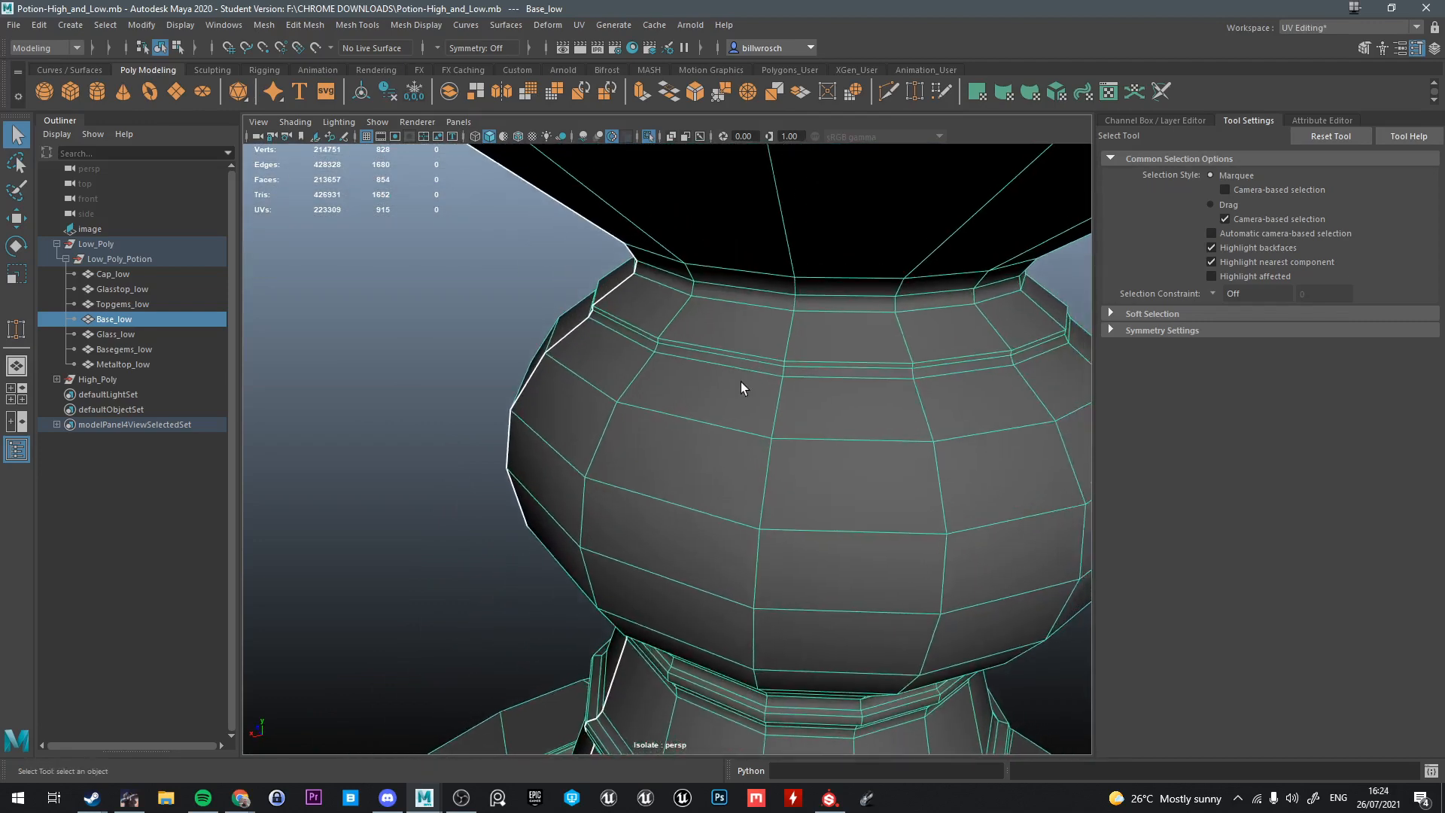
Delete the middle edge loop of the narrow band near the top of Base_low's round bulb
scroll(740, 382, up, 3)
right_drag(767, 319, 775, 273)
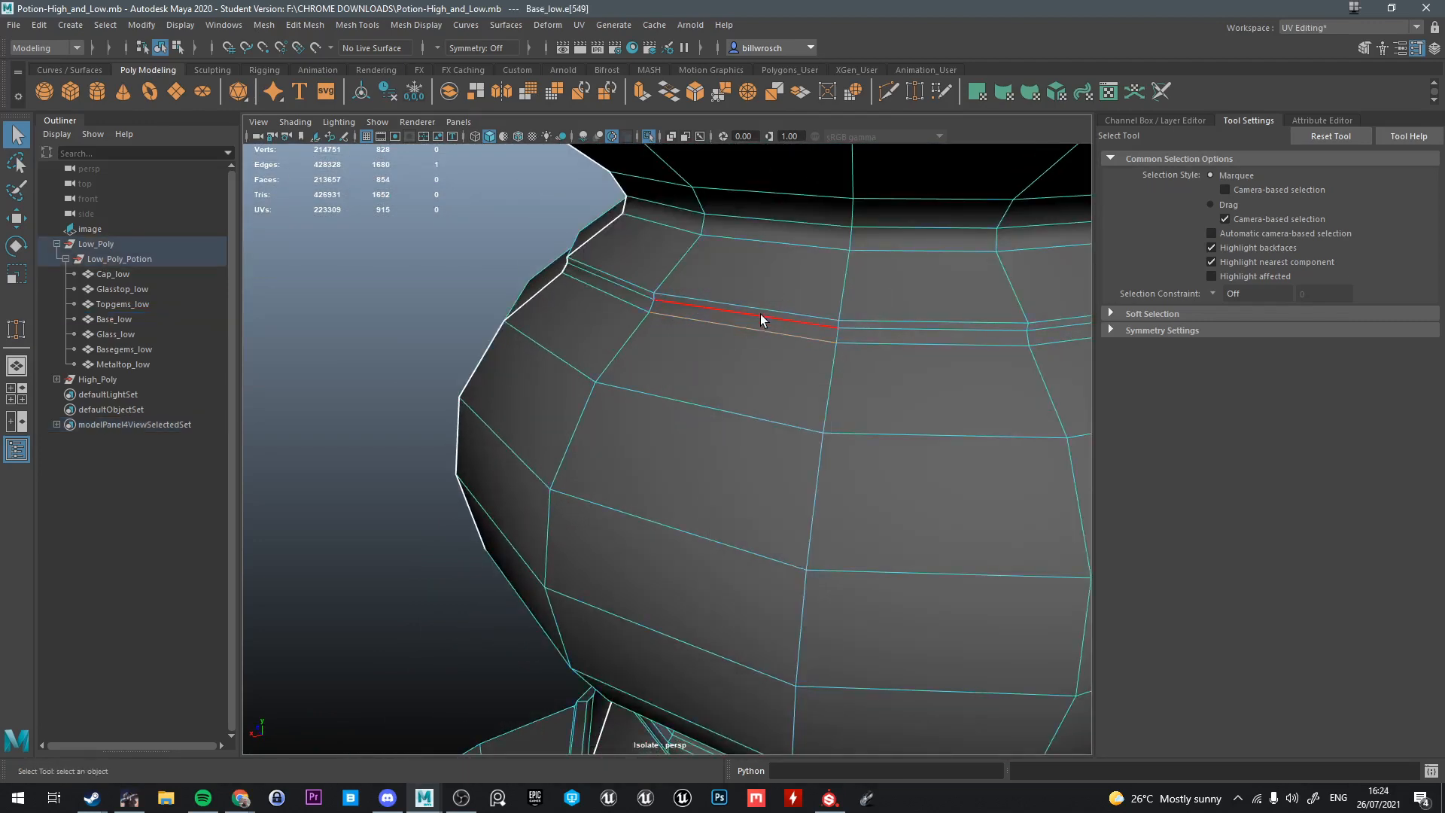
double_click(760, 315)
key(ctrl+Delete)
scroll(756, 317, down, 3)
scroll(757, 318, down, 6)
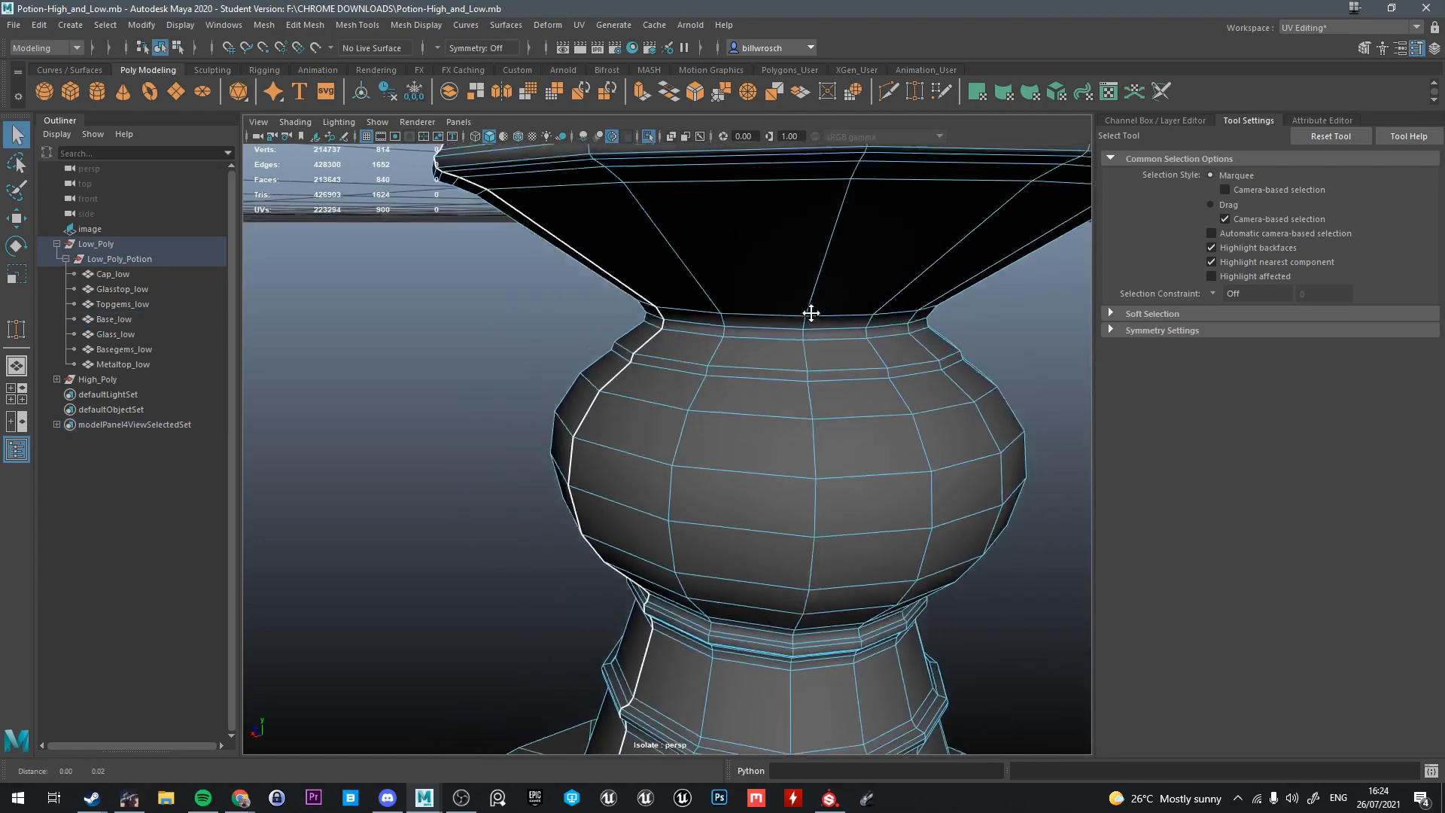
Collapse two narrow edge rings around the outer rim of Base_low's upper flare
alt+drag(759, 305, 741, 196)
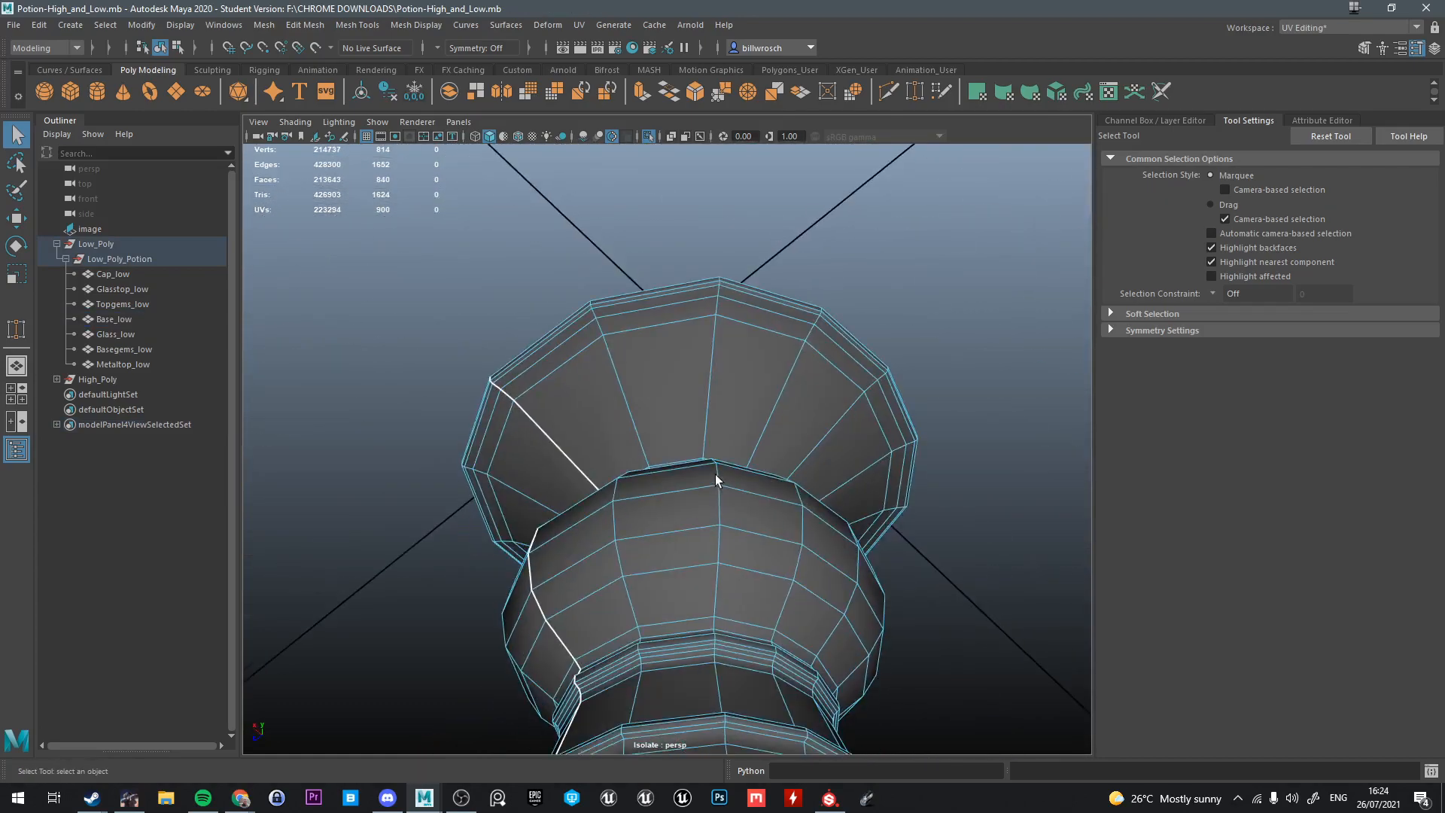
alt+drag(715, 474, 581, 530)
scroll(677, 349, up, 3)
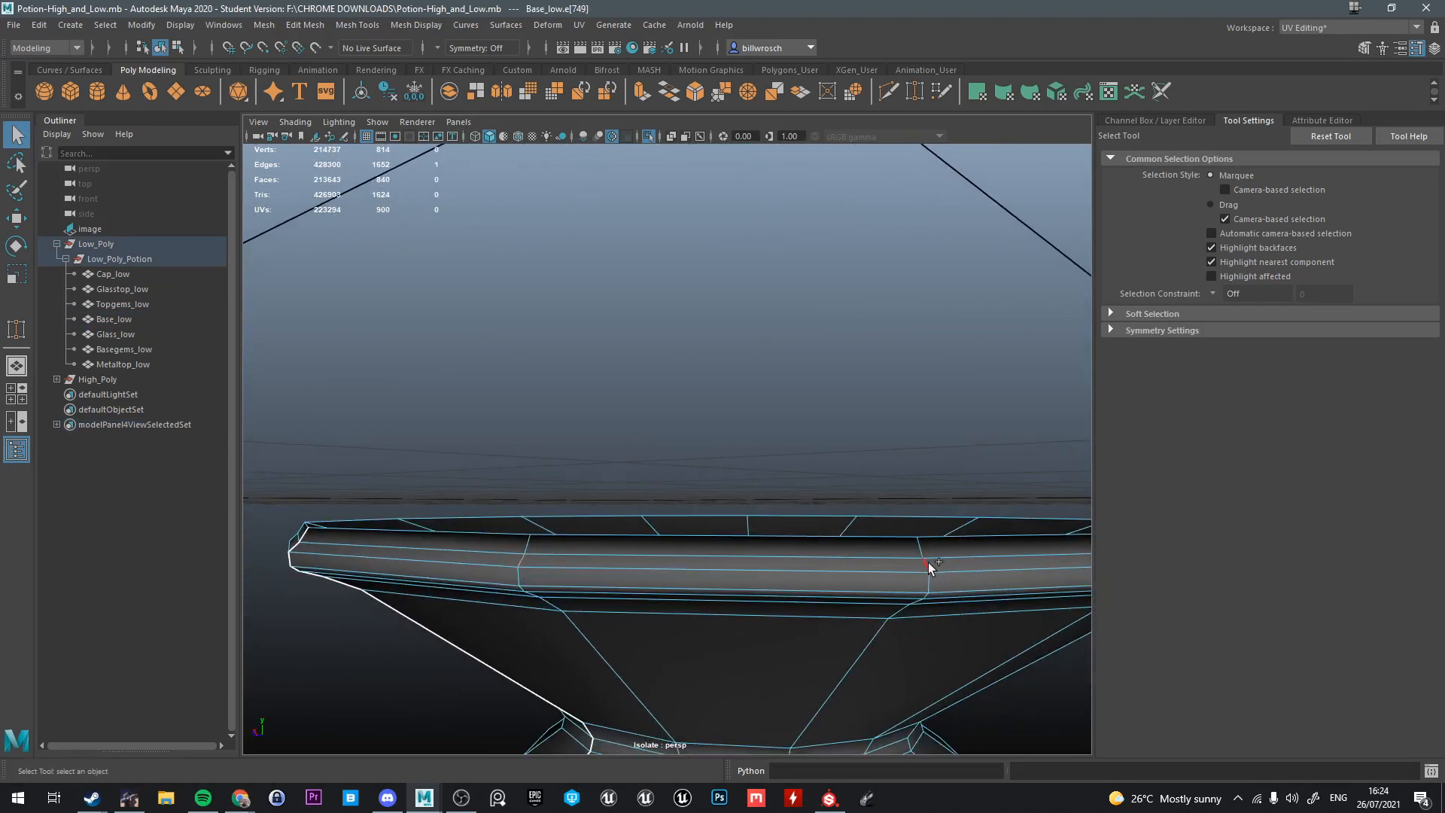
shift+right_drag(929, 565, 997, 473)
alt+drag(925, 610, 844, 466)
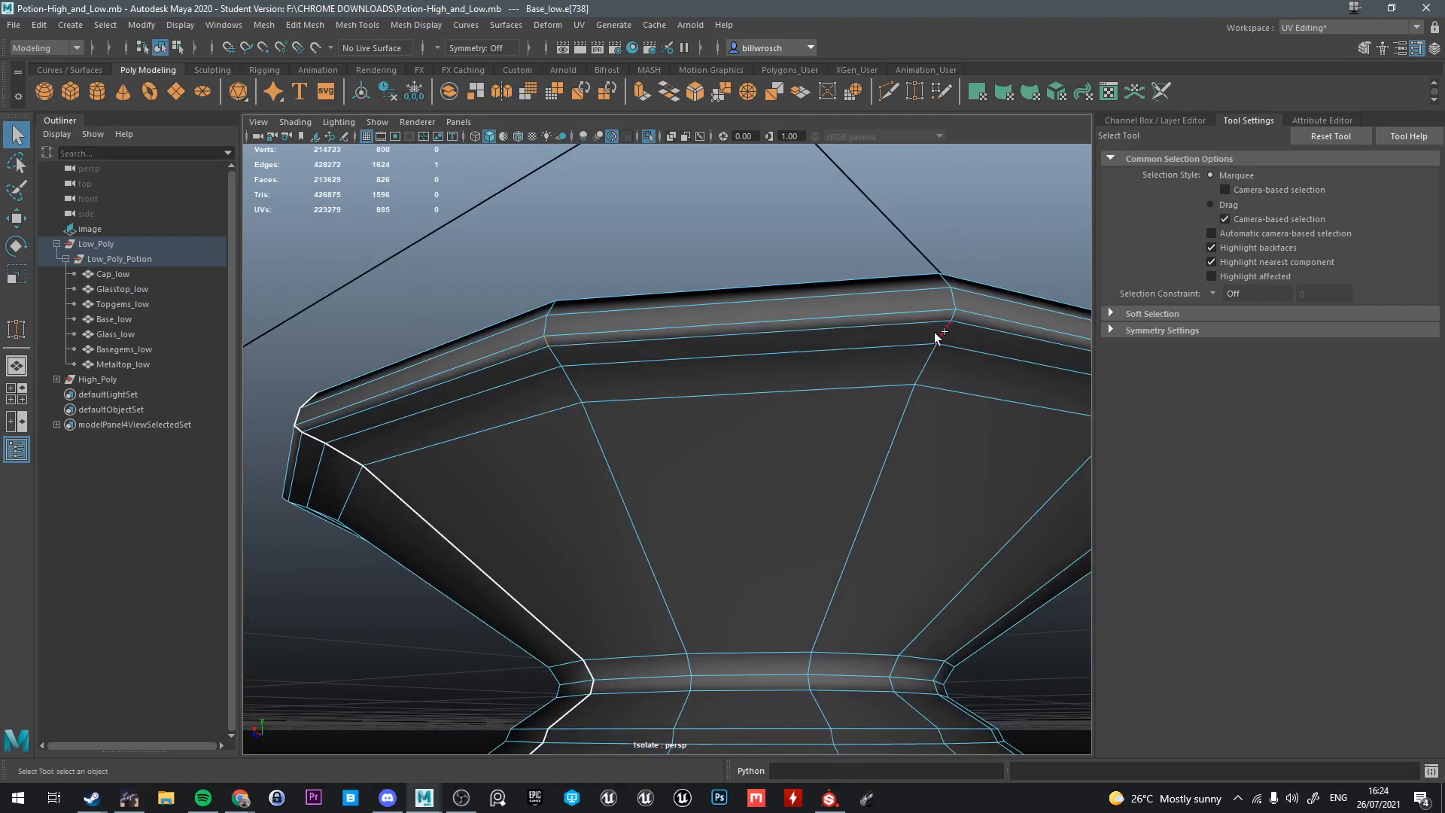
key(ctrl+y)
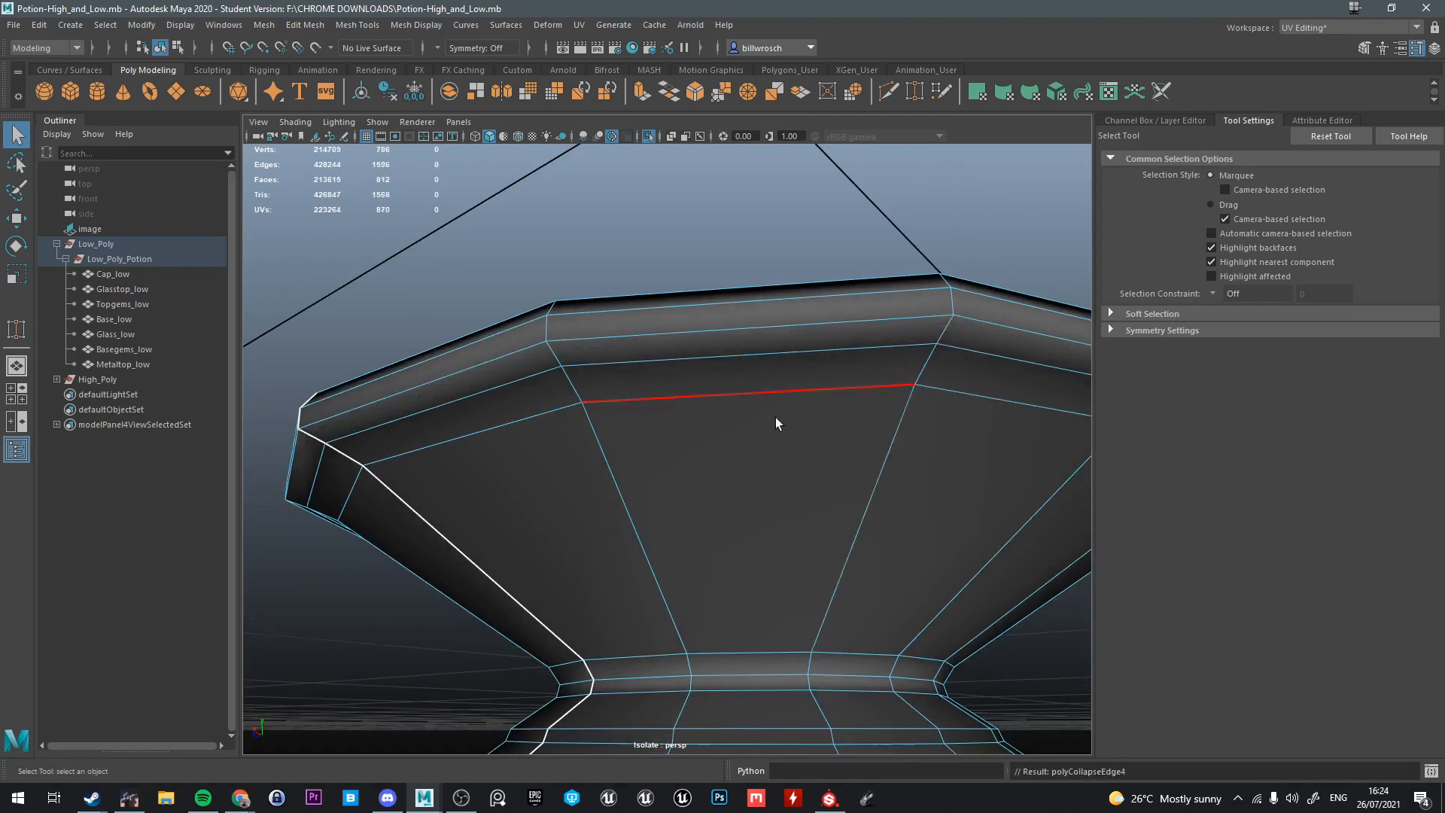
Return to object mode, end the isolation and compare Base_low with the high-poly base from flare to foot
alt+drag(775, 417, 761, 452)
right_drag(731, 383, 806, 362)
click(832, 314)
scroll(740, 503, down, 5)
click(740, 504)
key(ctrl+1)
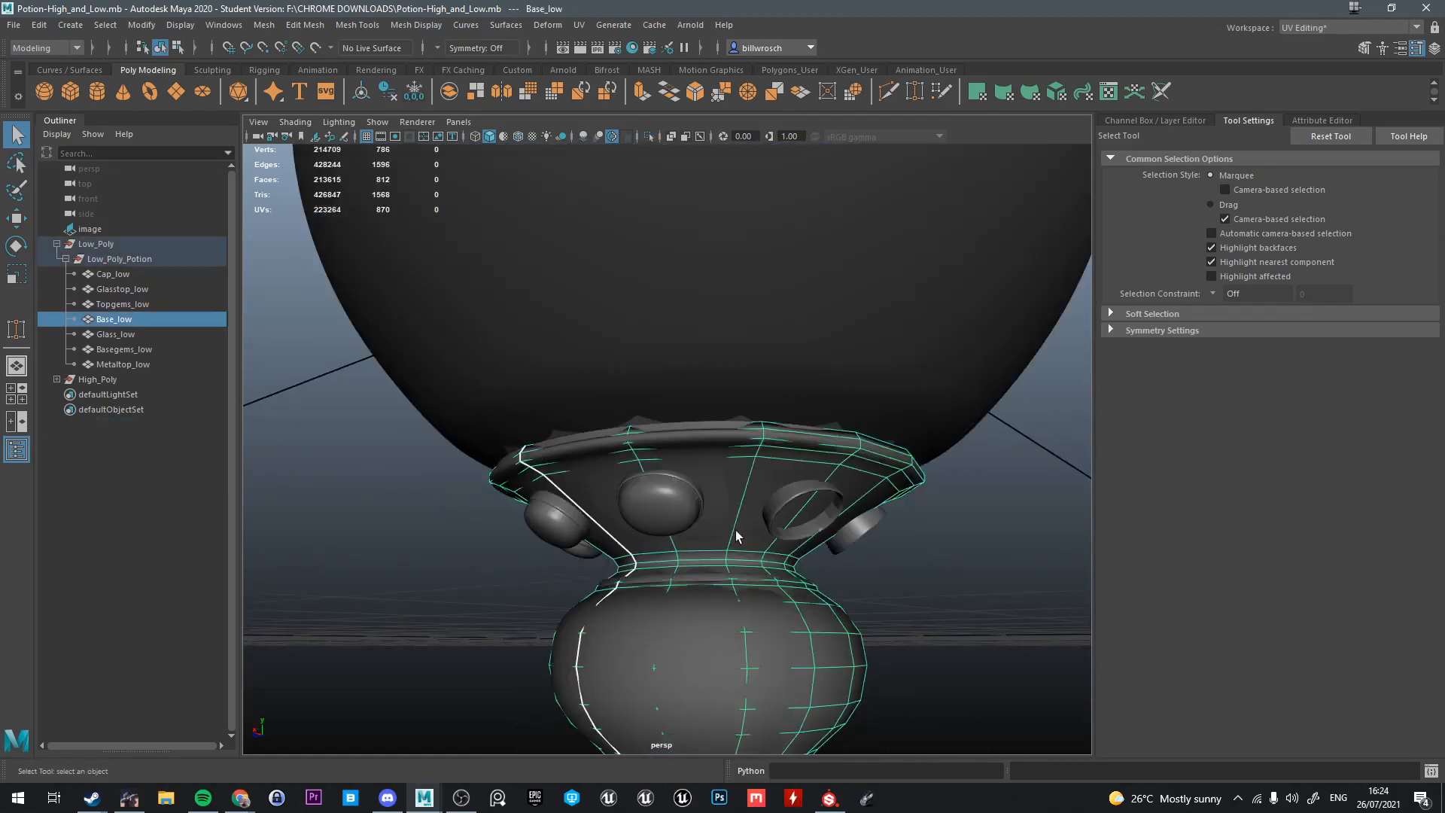
scroll(735, 535, down, 4)
alt+drag(735, 535, 738, 587)
alt+middle_drag(738, 587, 749, 449)
scroll(706, 554, up, 4)
alt+middle_drag(706, 554, 732, 446)
alt+drag(732, 446, 756, 417)
alt+middle_drag(768, 448, 766, 361)
scroll(753, 402, down, 2)
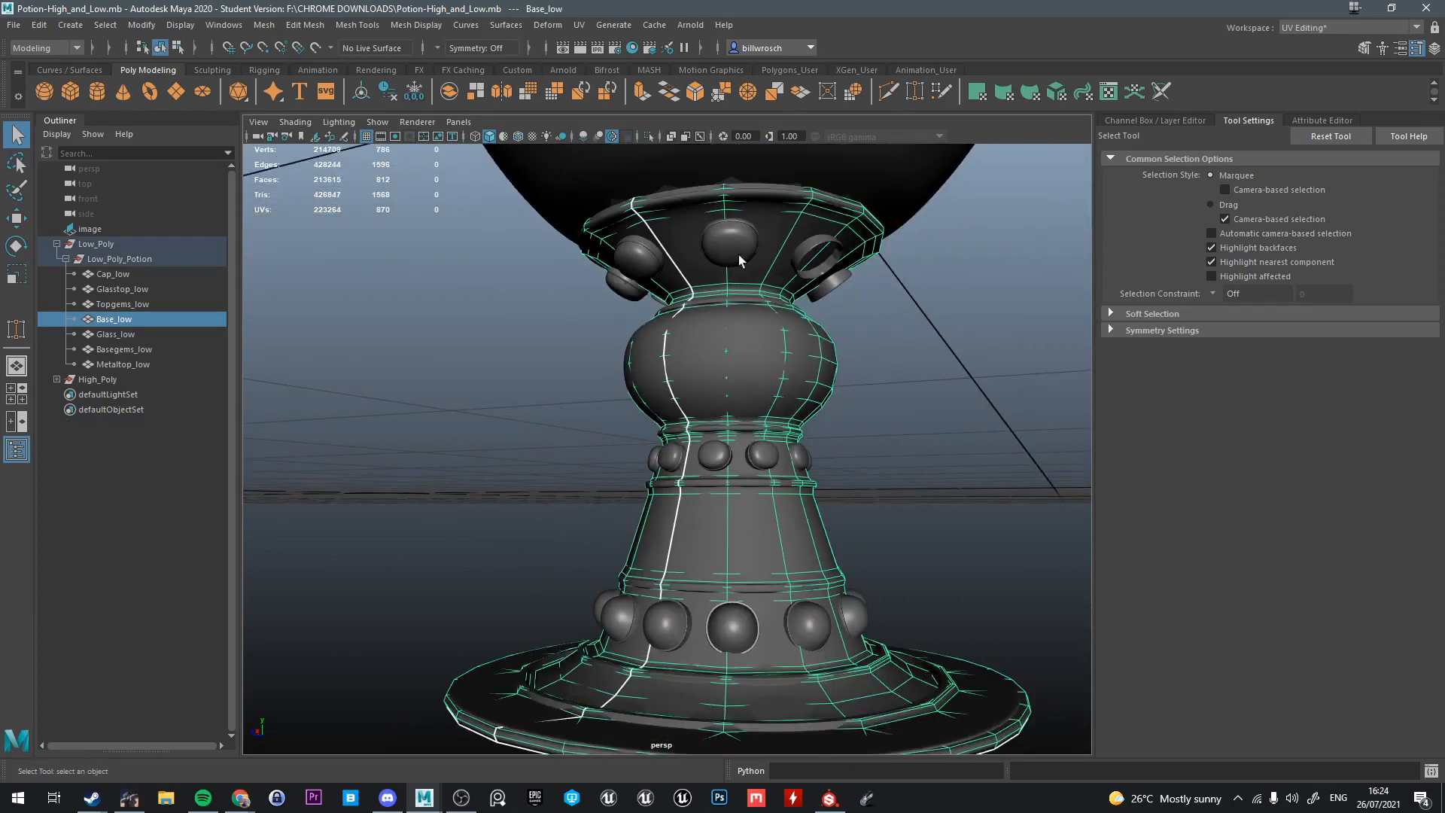
Isolate the whole Low_Poly group to show the low-poly base together with its gems
click(102, 260)
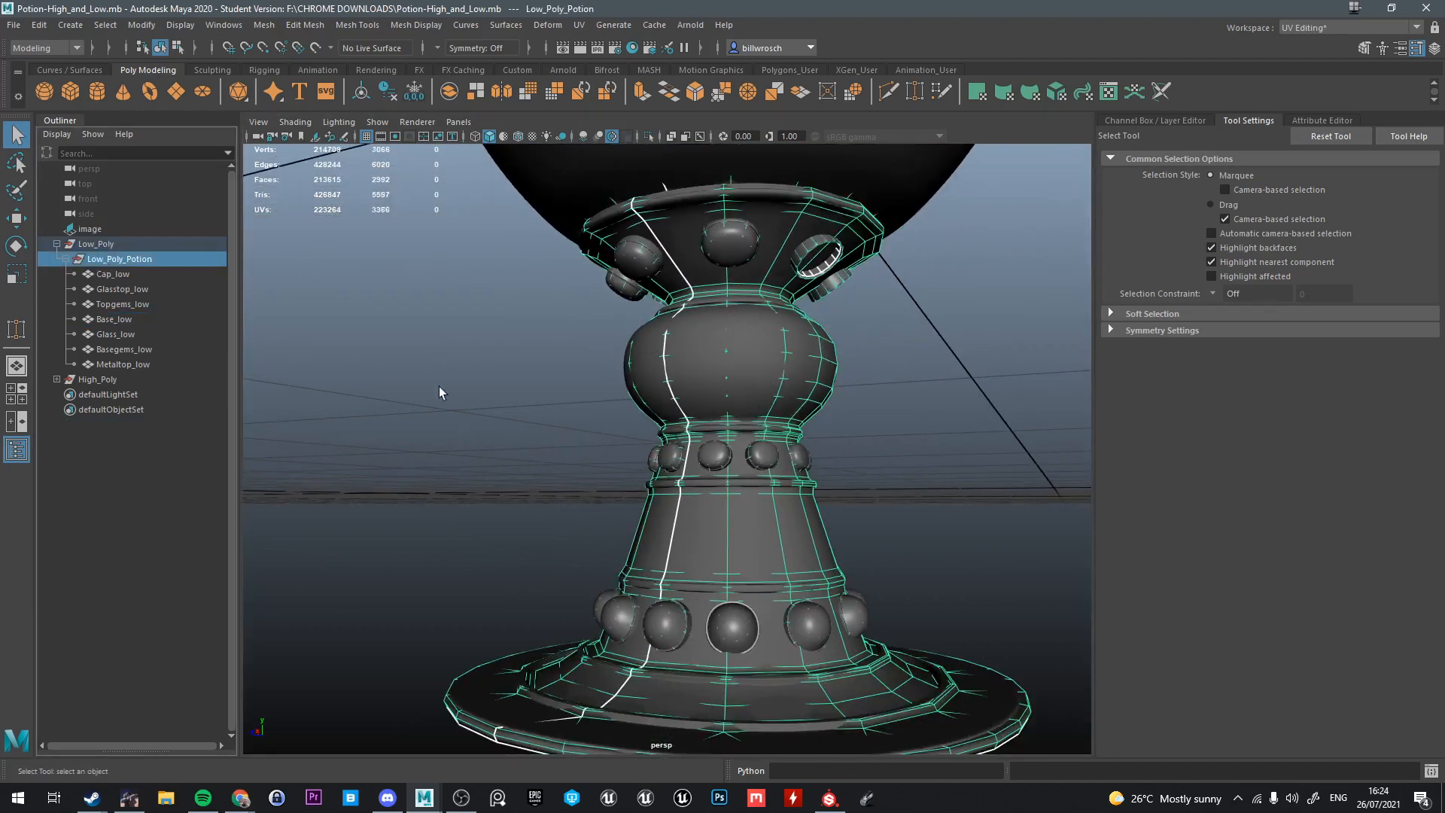
scroll(703, 417, down, 4)
alt+drag(703, 417, 715, 411)
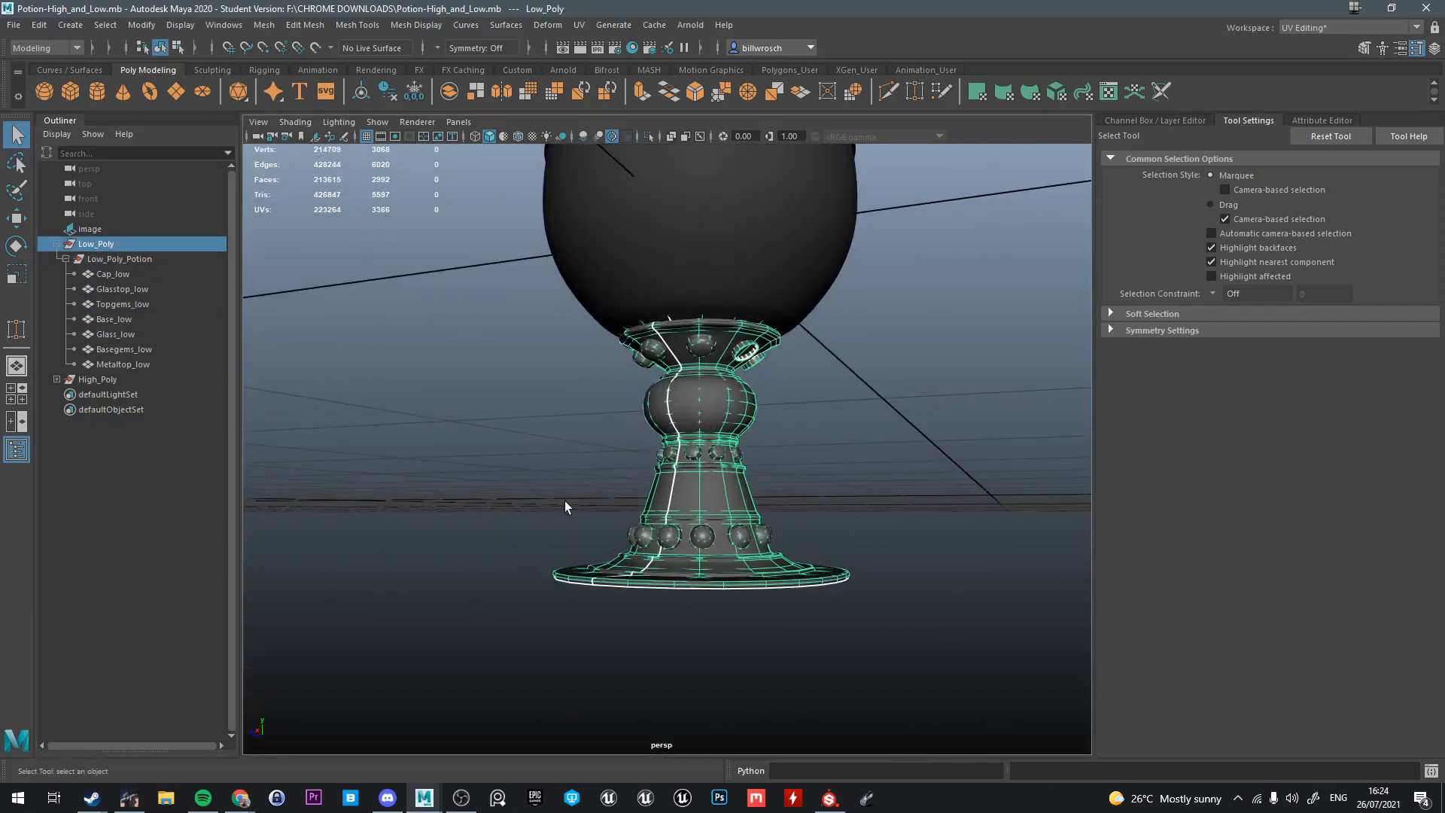
mouse_move(619, 544)
alt+mouse_down()
mouse_move(626, 474)
mouse_move(626, 555)
alt+mouse_up()
key(ctrl+1)
alt+drag(715, 603, 719, 617)
scroll(719, 617, up, 8)
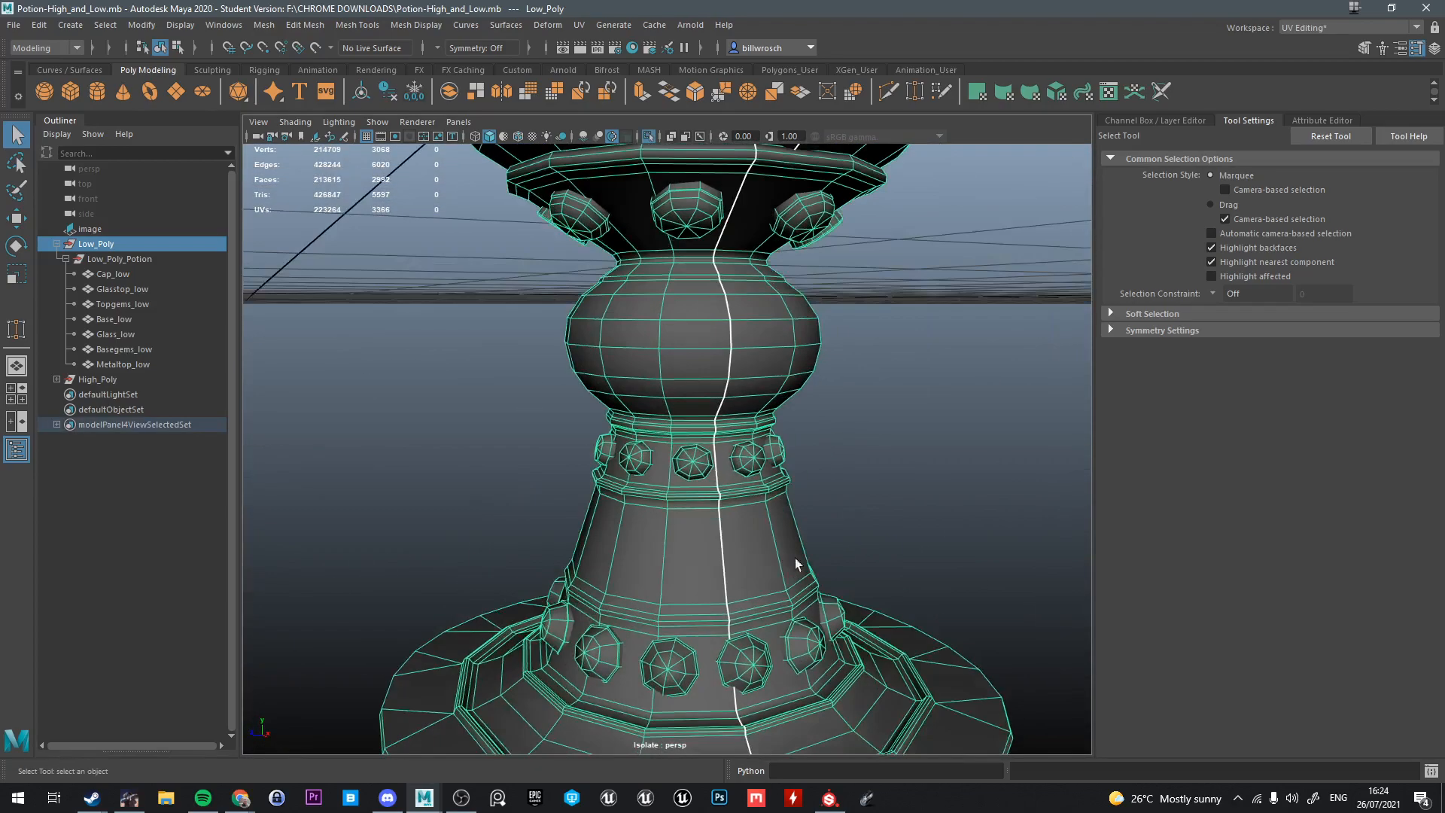
Delete three redundant edge loops from the Base_low collar just below the ring of small gems
alt+drag(782, 527, 684, 342)
right_drag(685, 343, 678, 274)
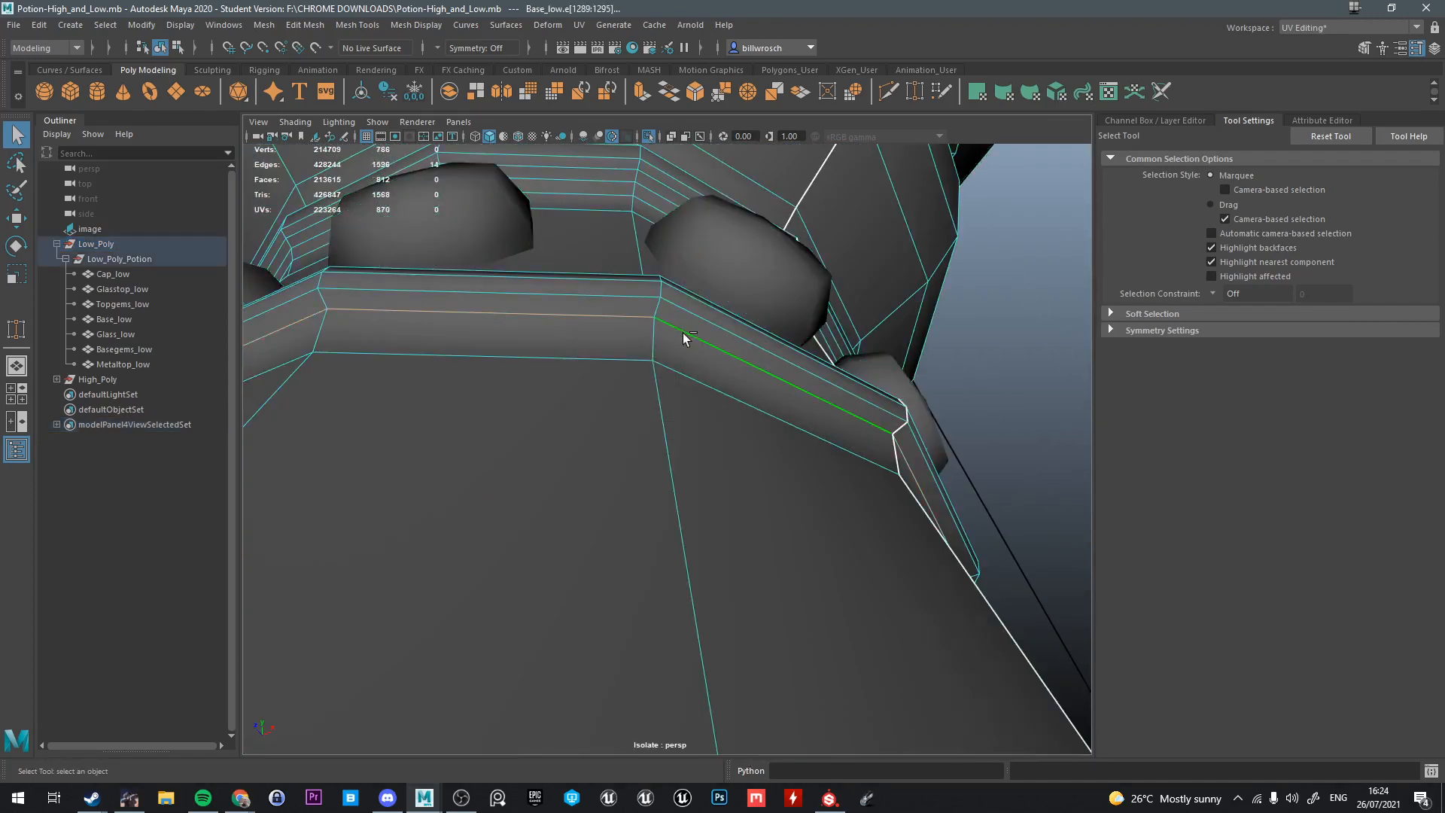
scroll(715, 376, up, 5)
double_click(726, 422)
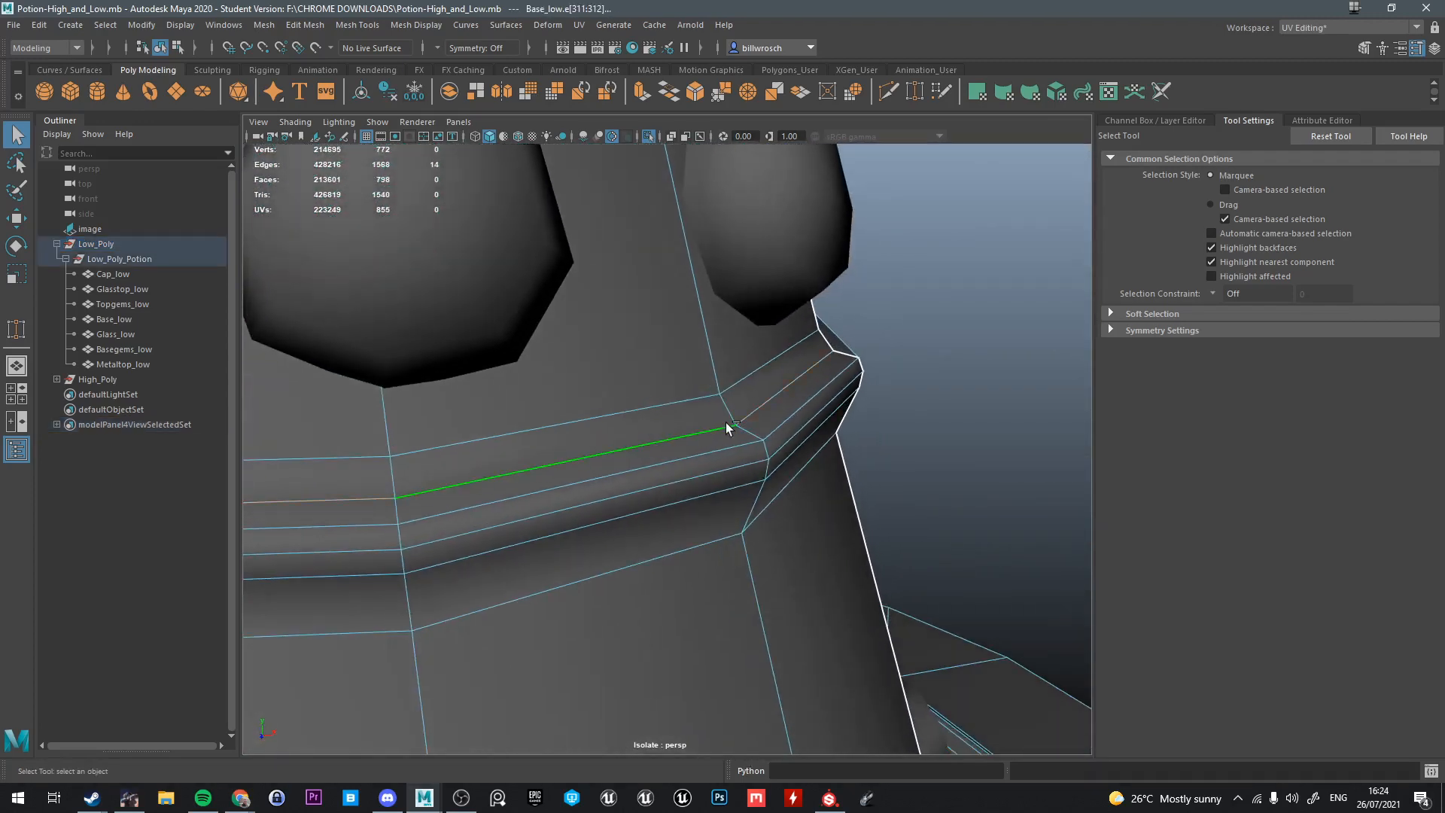
key(ctrl+Delete)
alt+drag(726, 423, 746, 396)
double_click(757, 395)
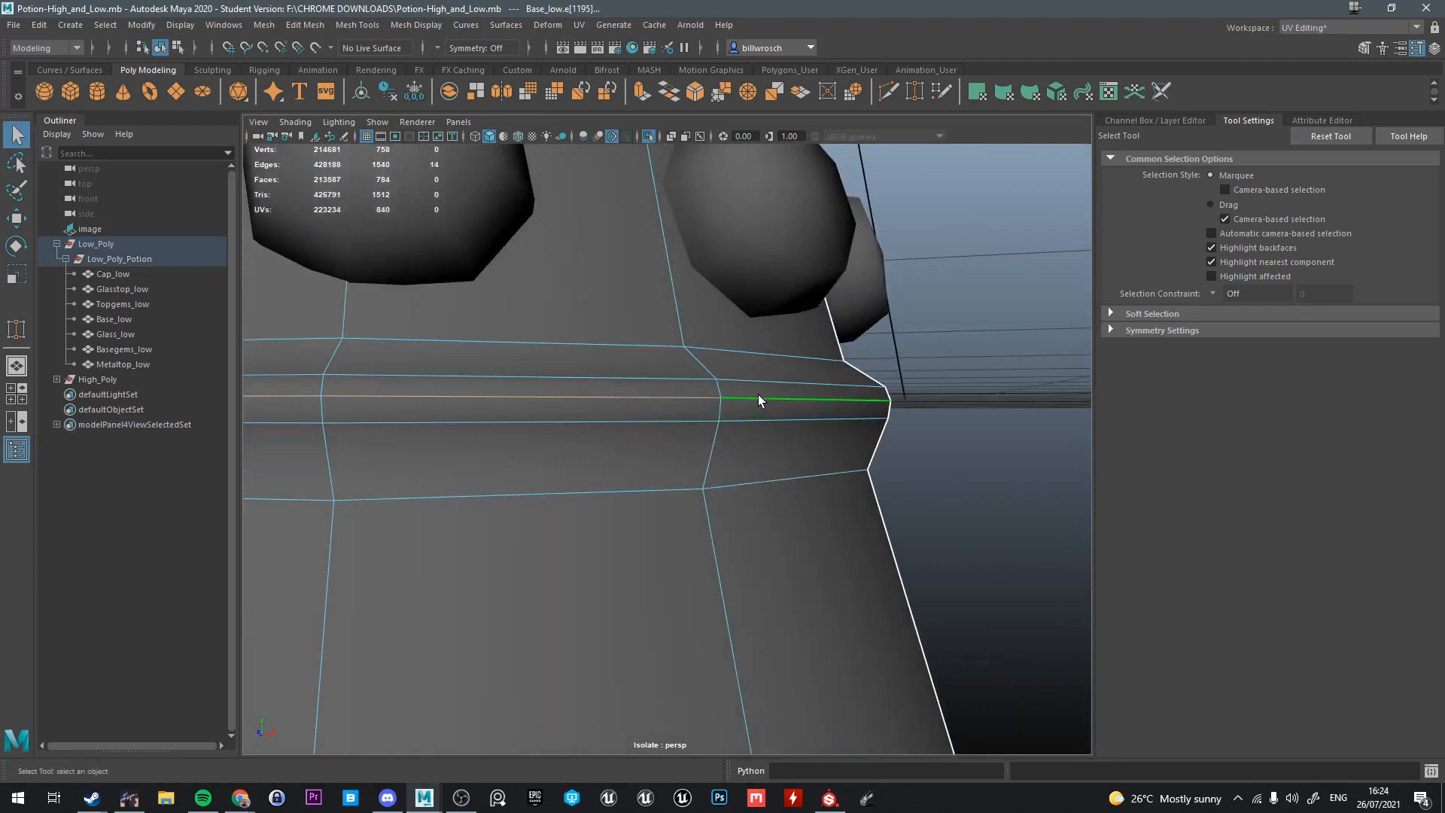
key(ctrl+Delete)
Delete three redundant edge loops from the Base_low collar between the round bulb and the ring of small gems
scroll(821, 350, down, 5)
alt+middle_drag(746, 337, 780, 483)
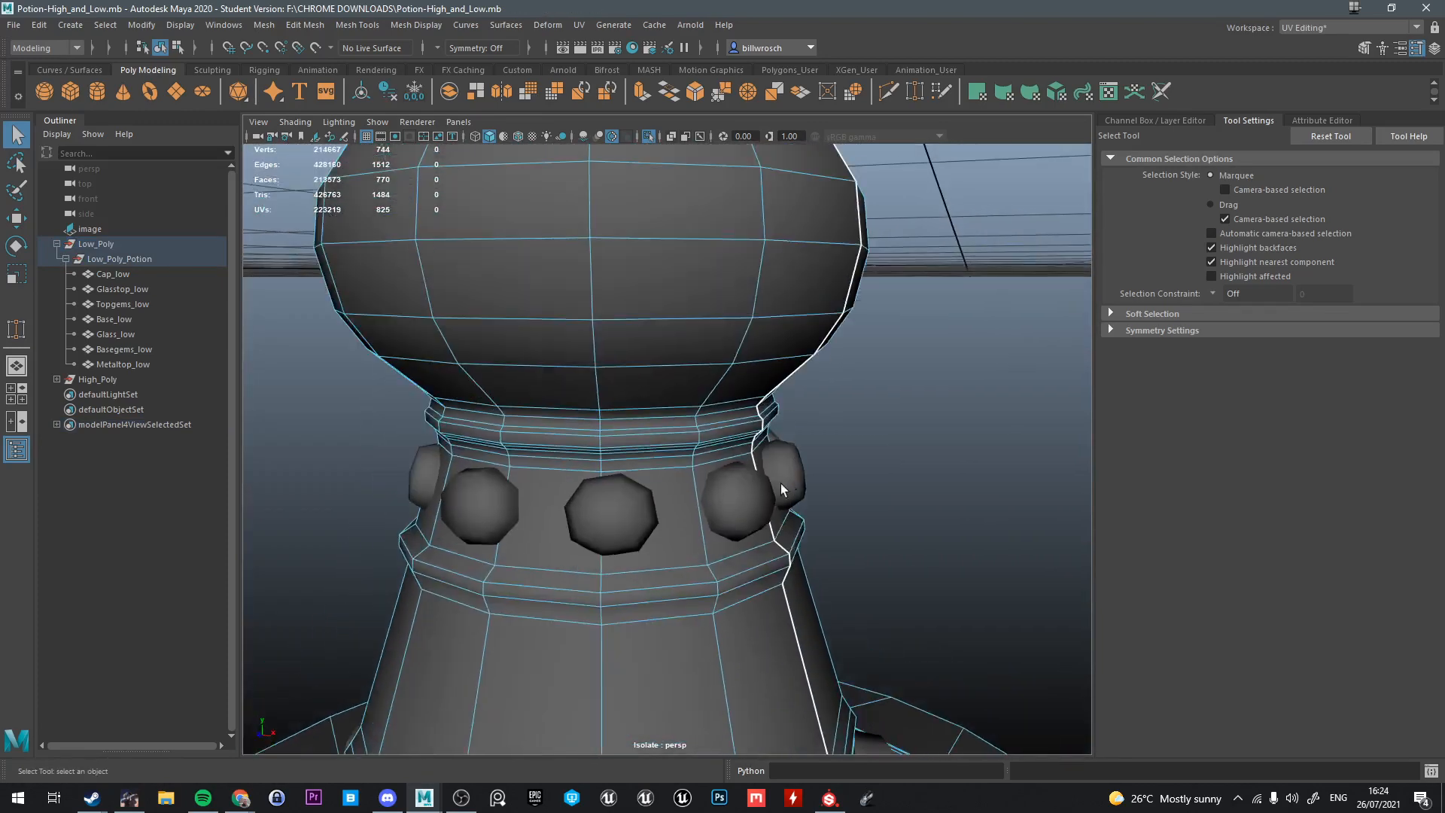
scroll(767, 471, up, 5)
alt+drag(741, 440, 721, 364)
double_click(703, 376)
key(ctrl+Delete)
double_click(726, 381)
key(ctrl+Delete)
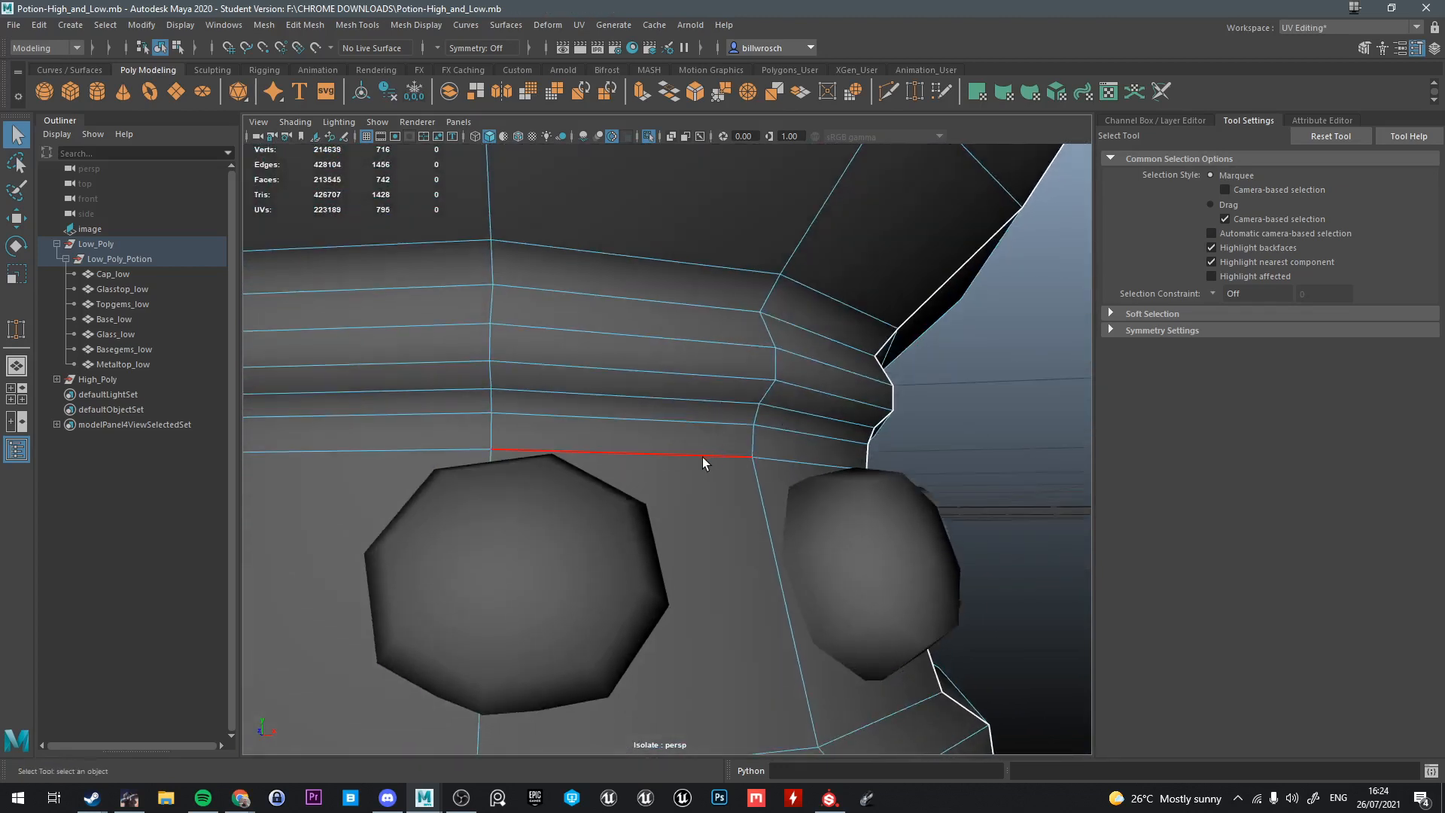
key(ctrl+Delete)
alt+drag(703, 426, 678, 442)
scroll(681, 432, down, 5)
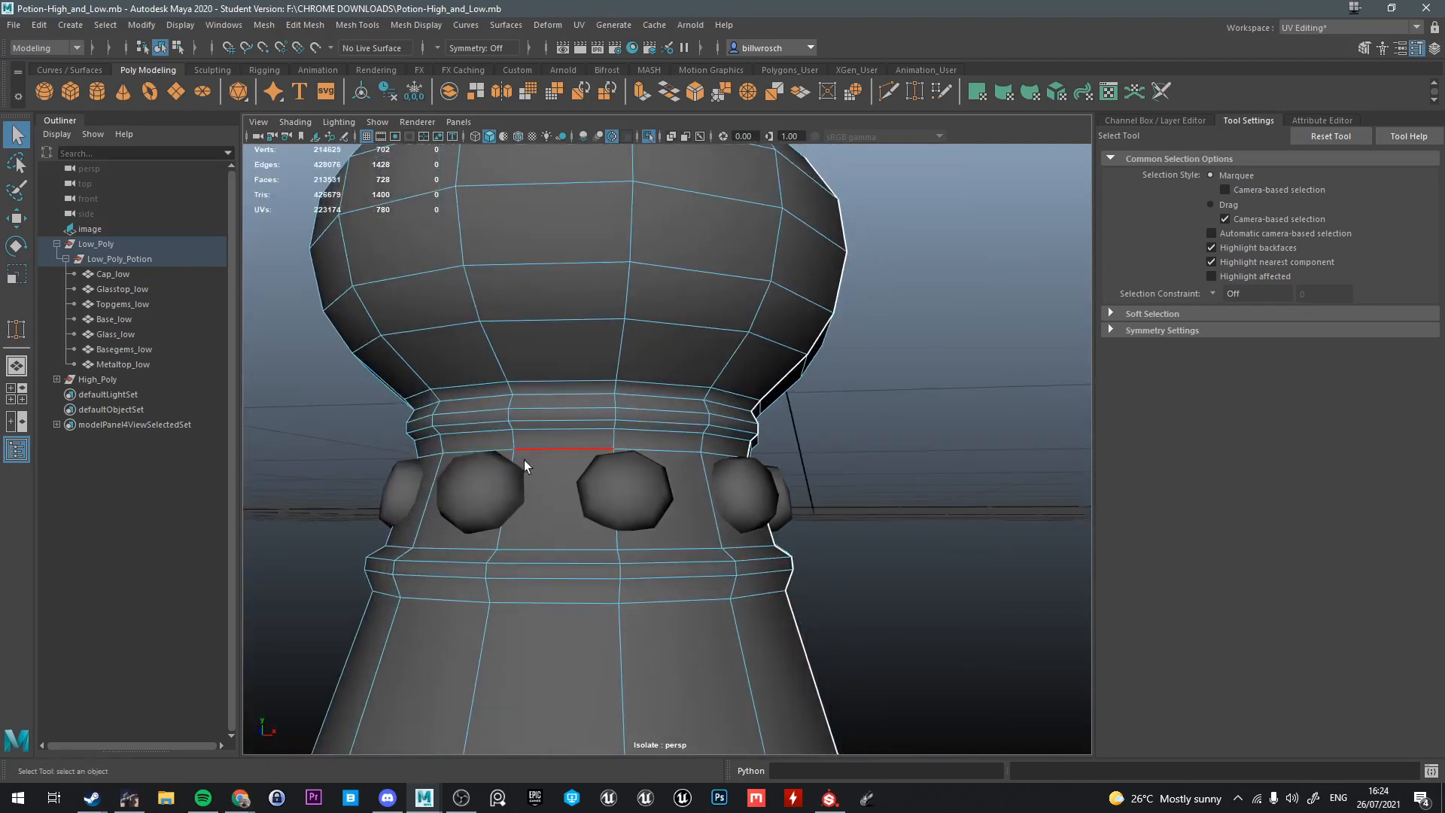
Delete the redundant edge loop where the Base_low bulb meets the collar above the small gems
alt+drag(454, 521, 566, 444)
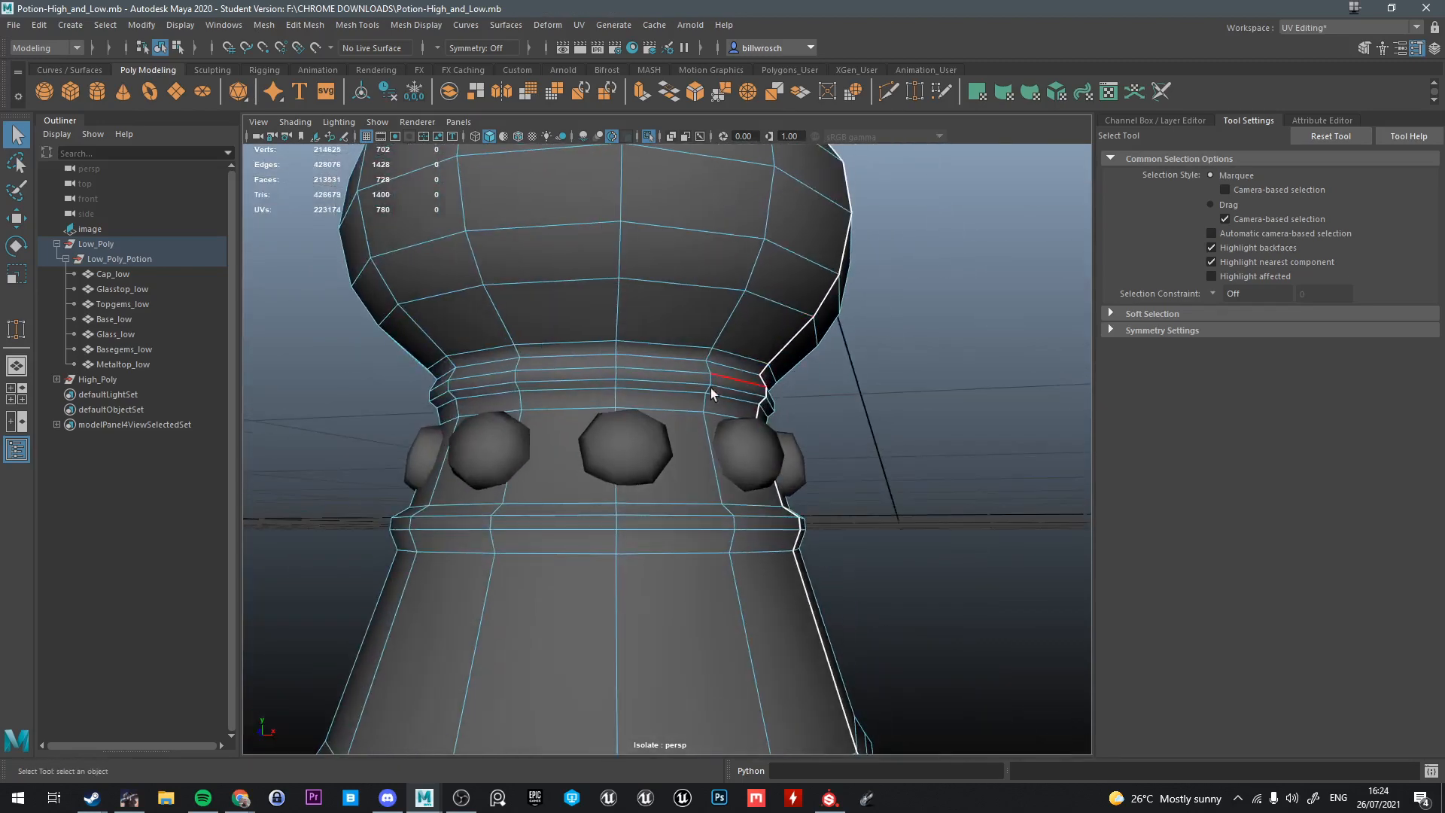
scroll(713, 394, up, 4)
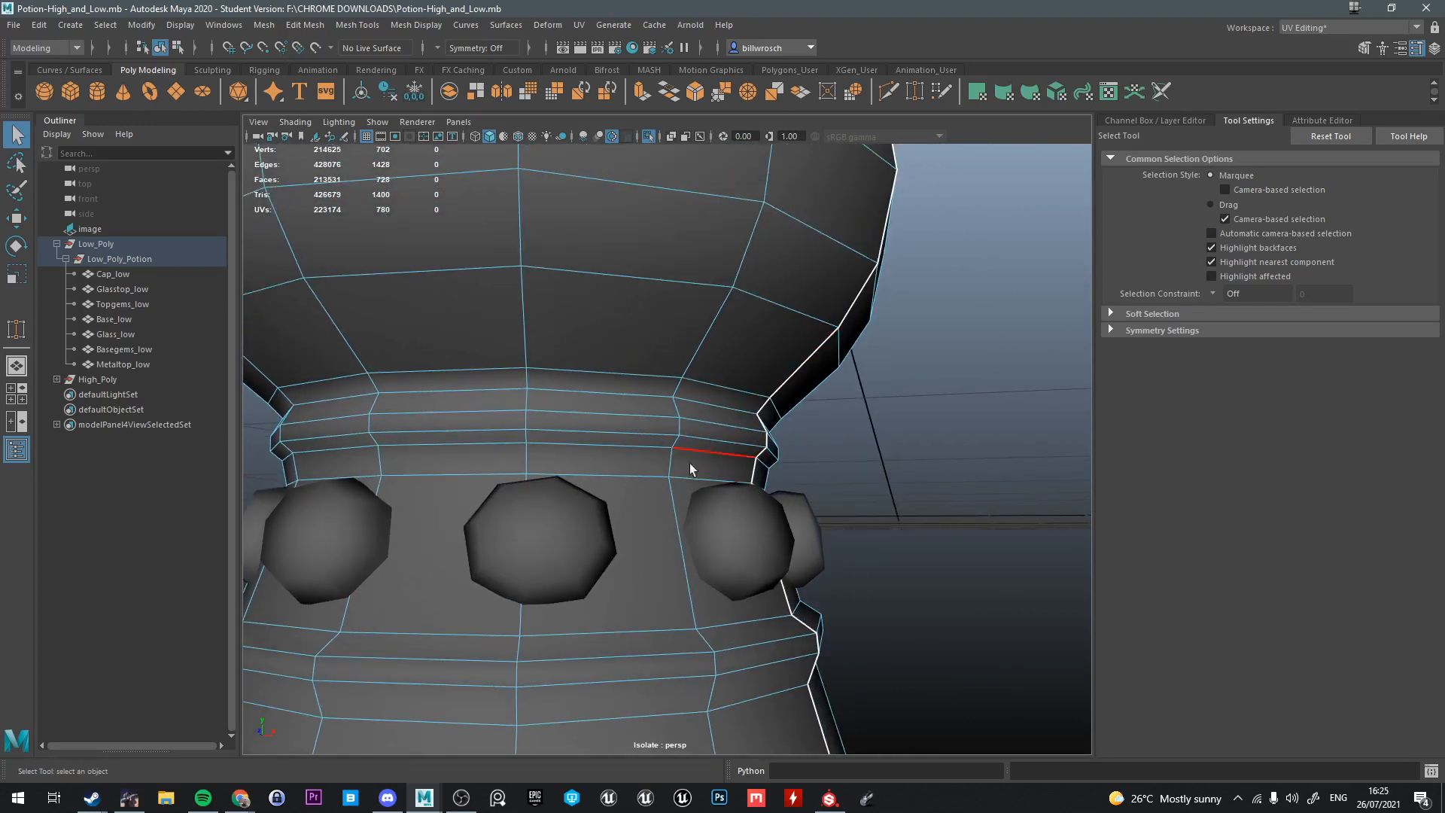
alt+drag(667, 500, 718, 392)
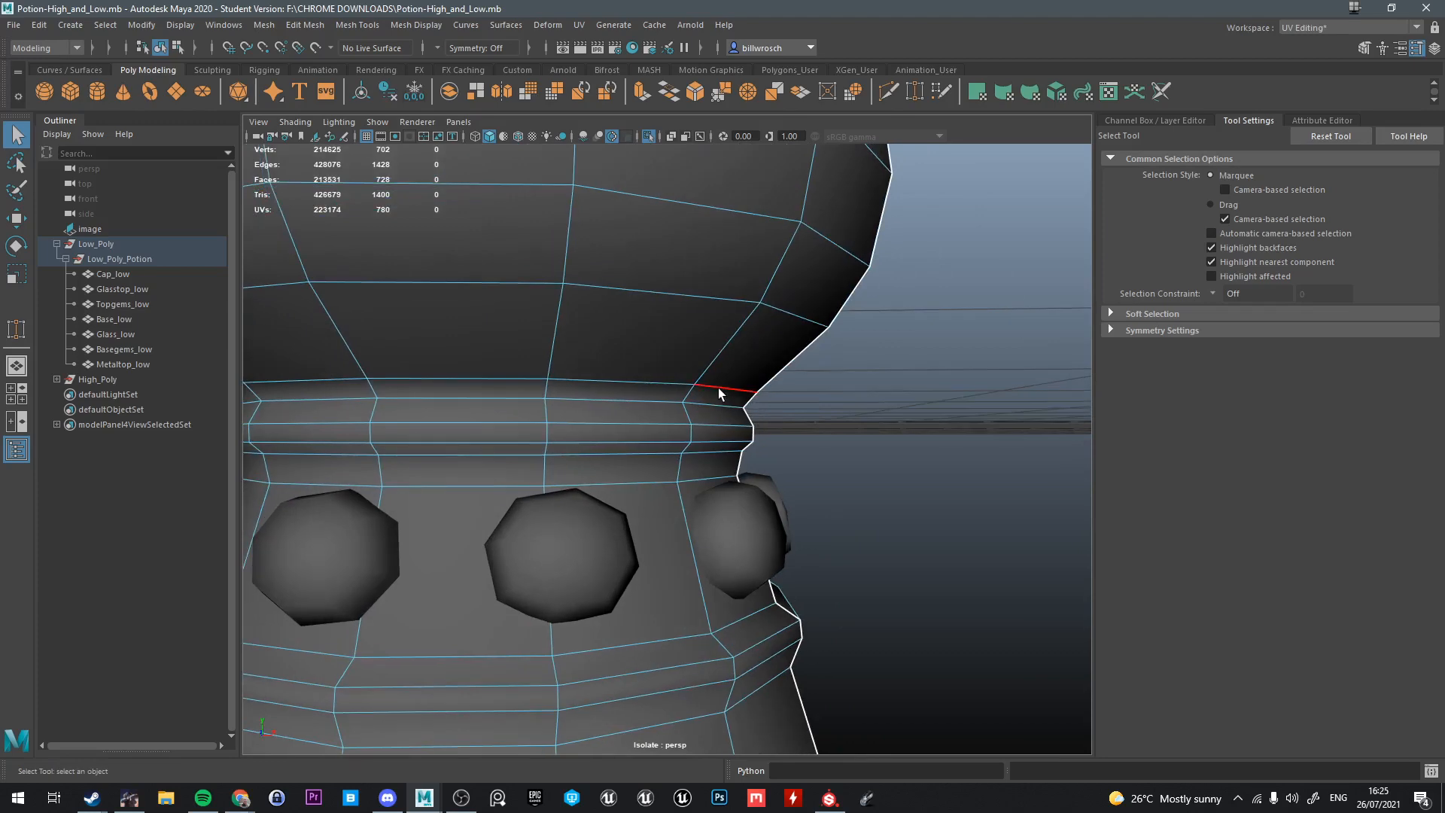
key(ctrl+Delete)
Delete the redundant edge loop on the underside of the Base_low flare, just below its outer rim
scroll(617, 467, down, 5)
alt+drag(697, 445, 663, 404)
alt+middle_drag(663, 404, 656, 472)
scroll(653, 365, up, 4)
alt+drag(656, 472, 717, 368)
scroll(694, 436, up, 3)
scroll(672, 417, down, 3)
scroll(694, 432, down, 3)
alt+drag(743, 440, 790, 424)
alt+drag(554, 229, 530, 300)
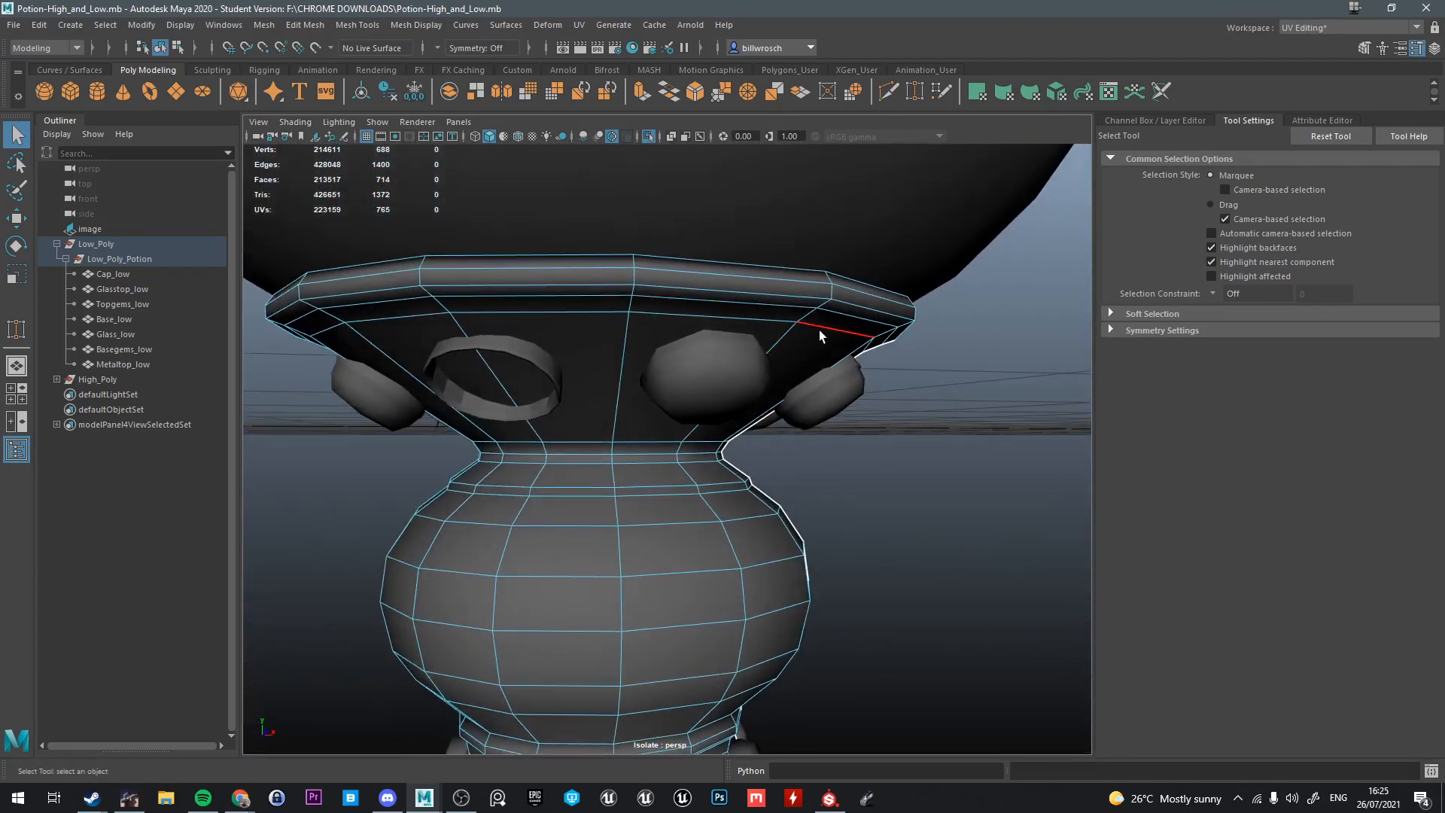
key(ctrl+Delete)
Return to object mode and select the whole Low_Poly group to show its wireframe
scroll(813, 459, down, 8)
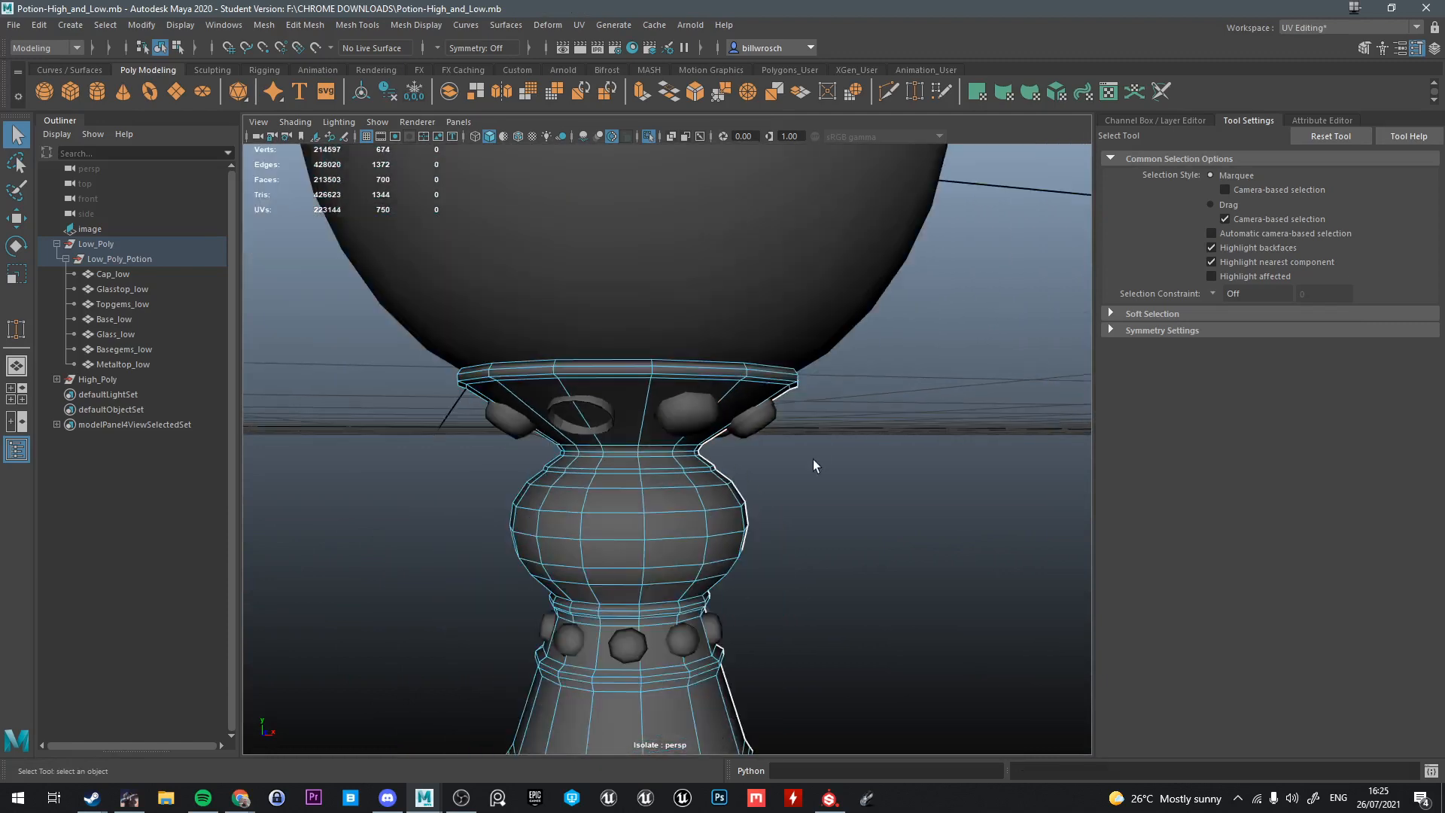
alt+drag(813, 459, 730, 485)
key(w)
right_drag(730, 485, 806, 340)
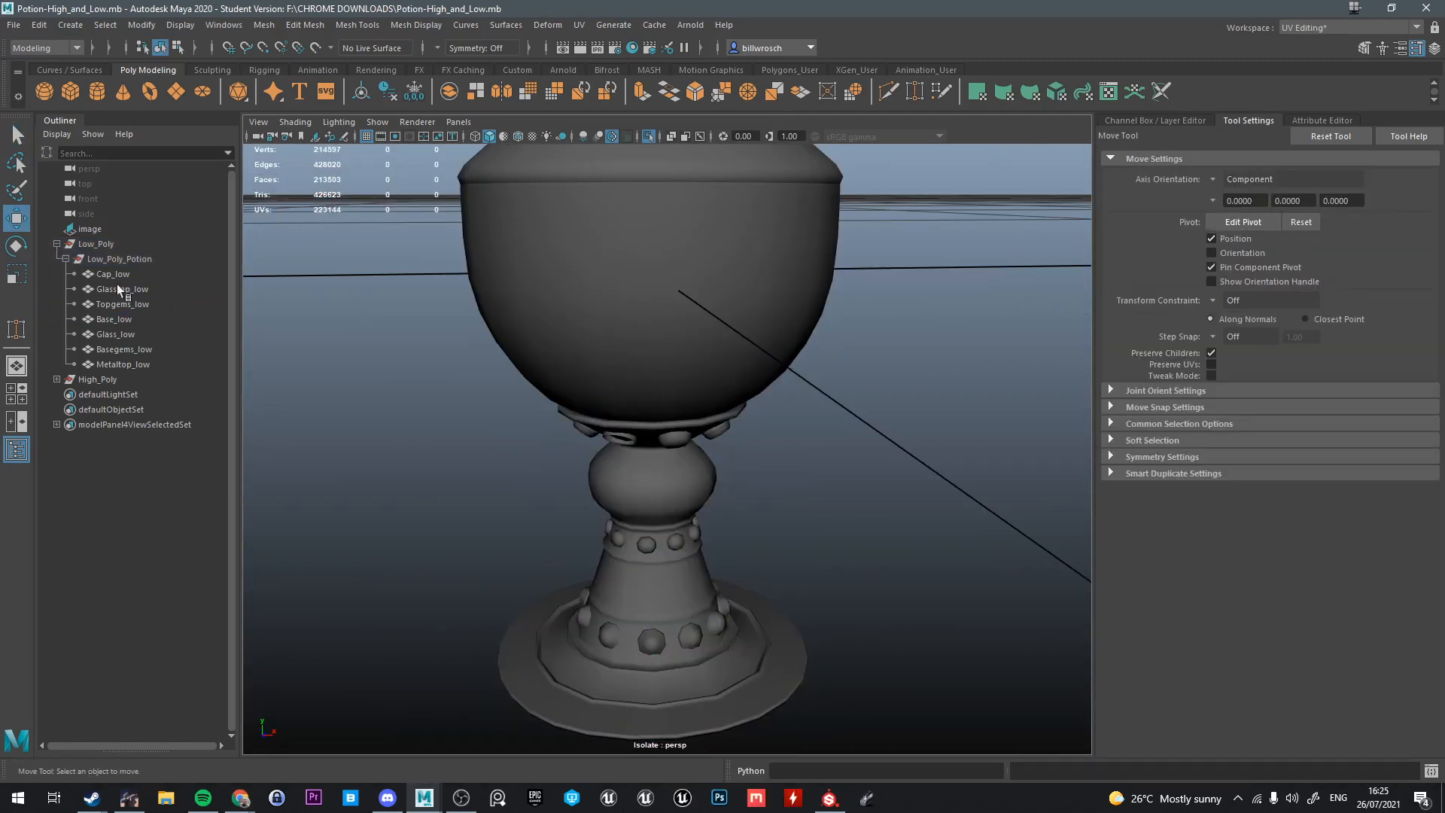
click(106, 241)
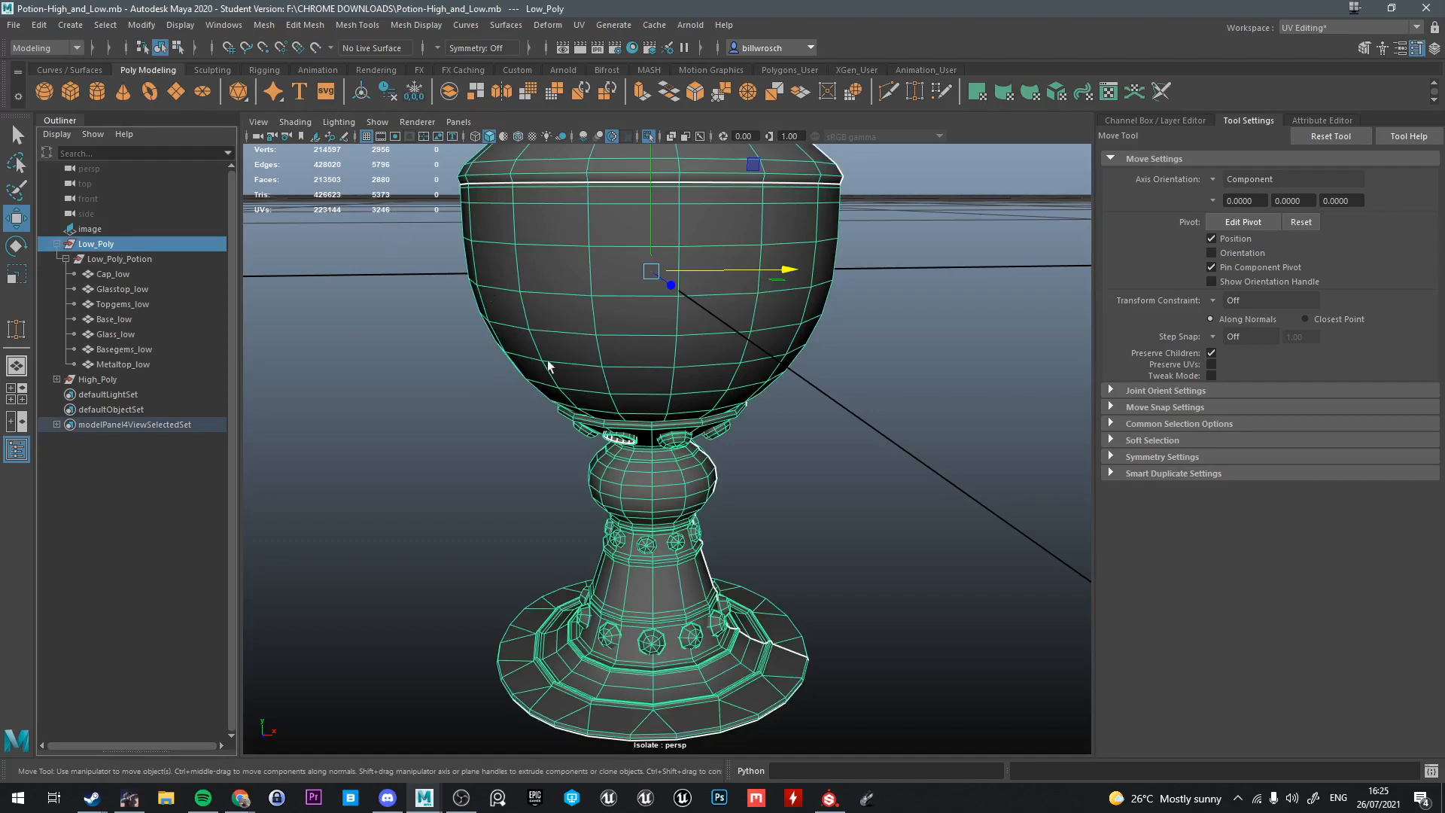
Delete the redundant edge loop near the back edge of each large Basegems_low gem around the lower stem
alt+drag(548, 367, 665, 499)
scroll(666, 499, up, 10)
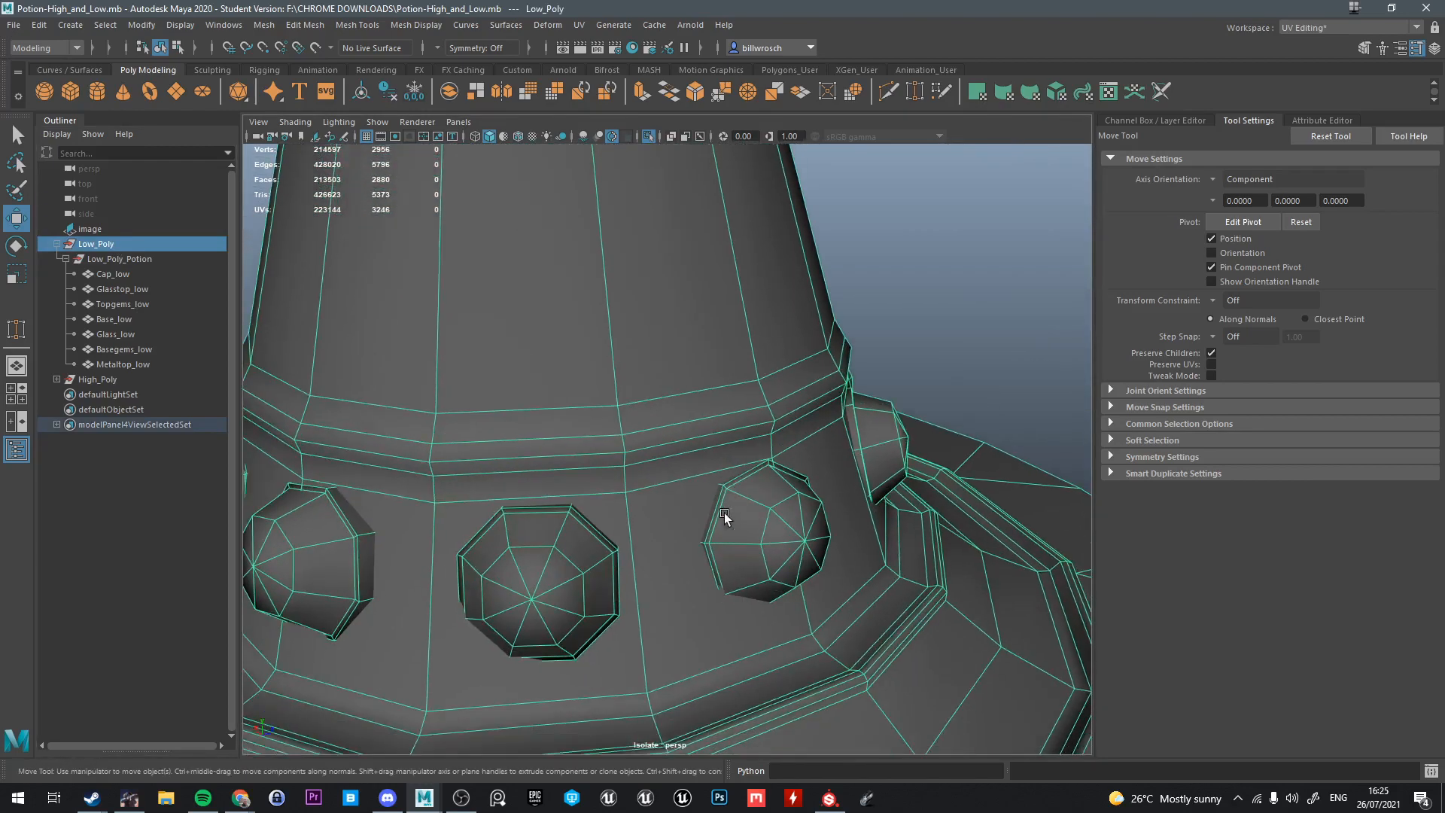
scroll(725, 515, up, 3)
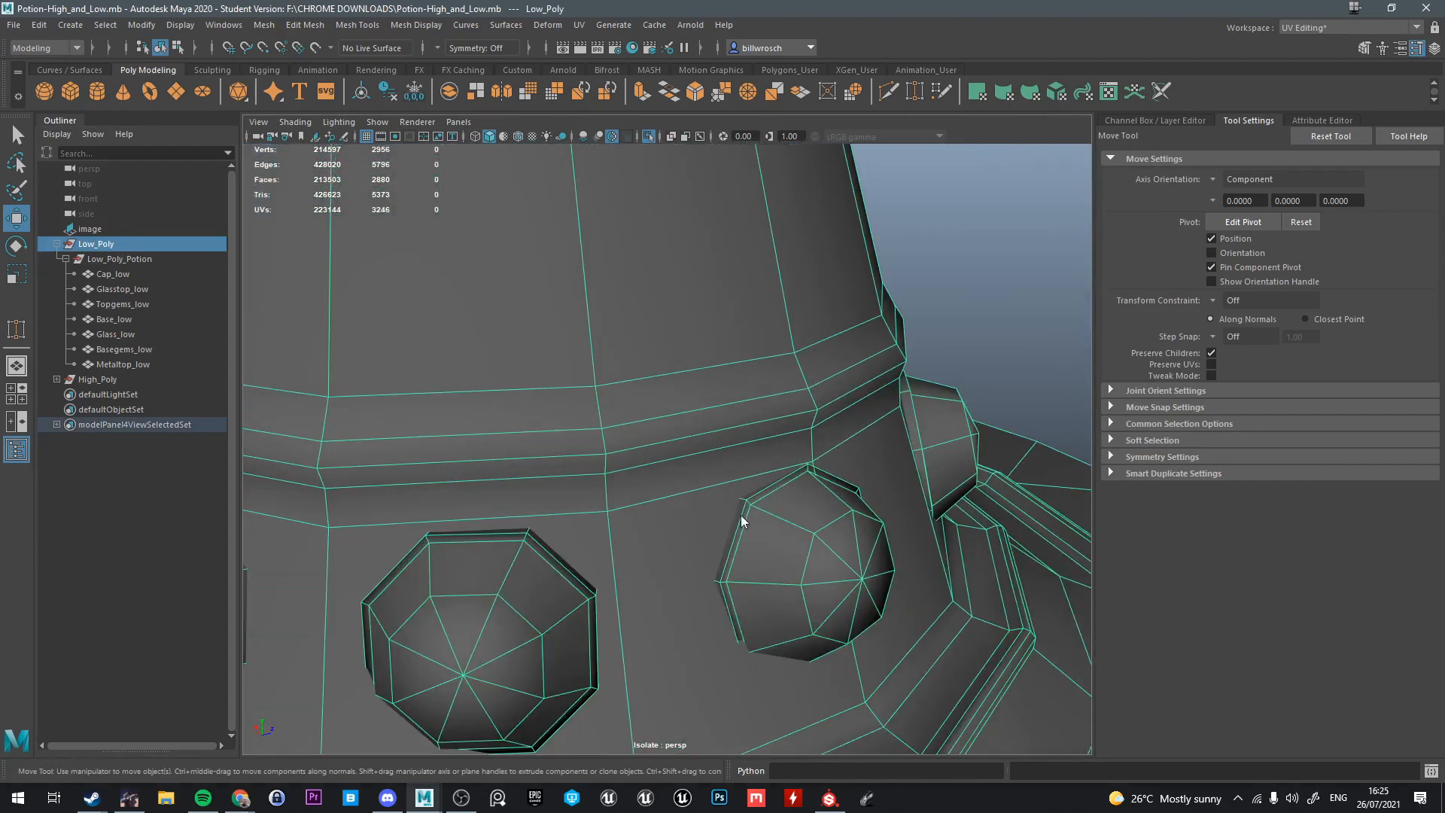
right_drag(741, 515, 731, 342)
double_click(744, 536)
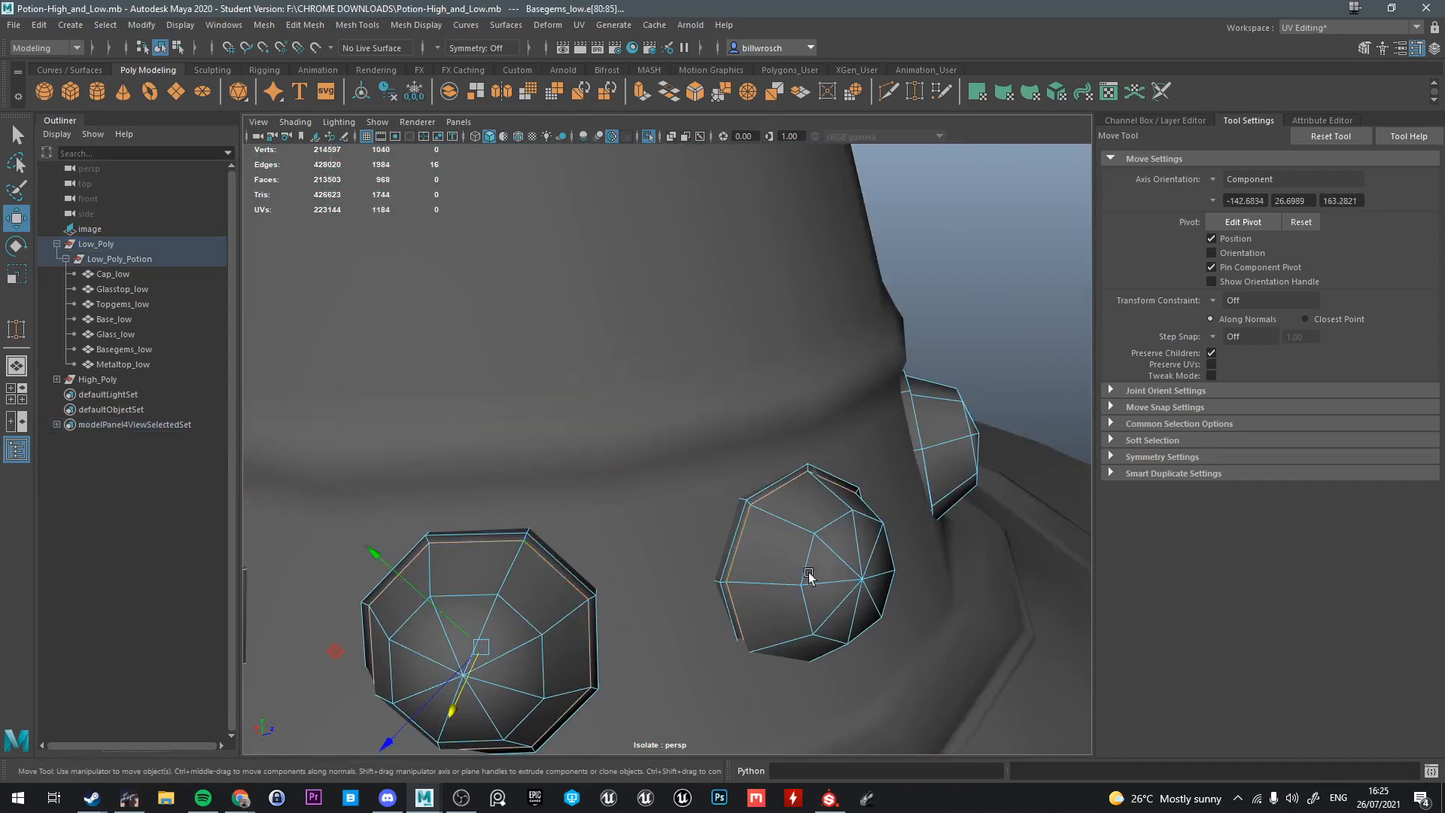
alt+drag(809, 576, 681, 469)
shift+double_click(675, 466)
alt+drag(850, 466, 768, 474)
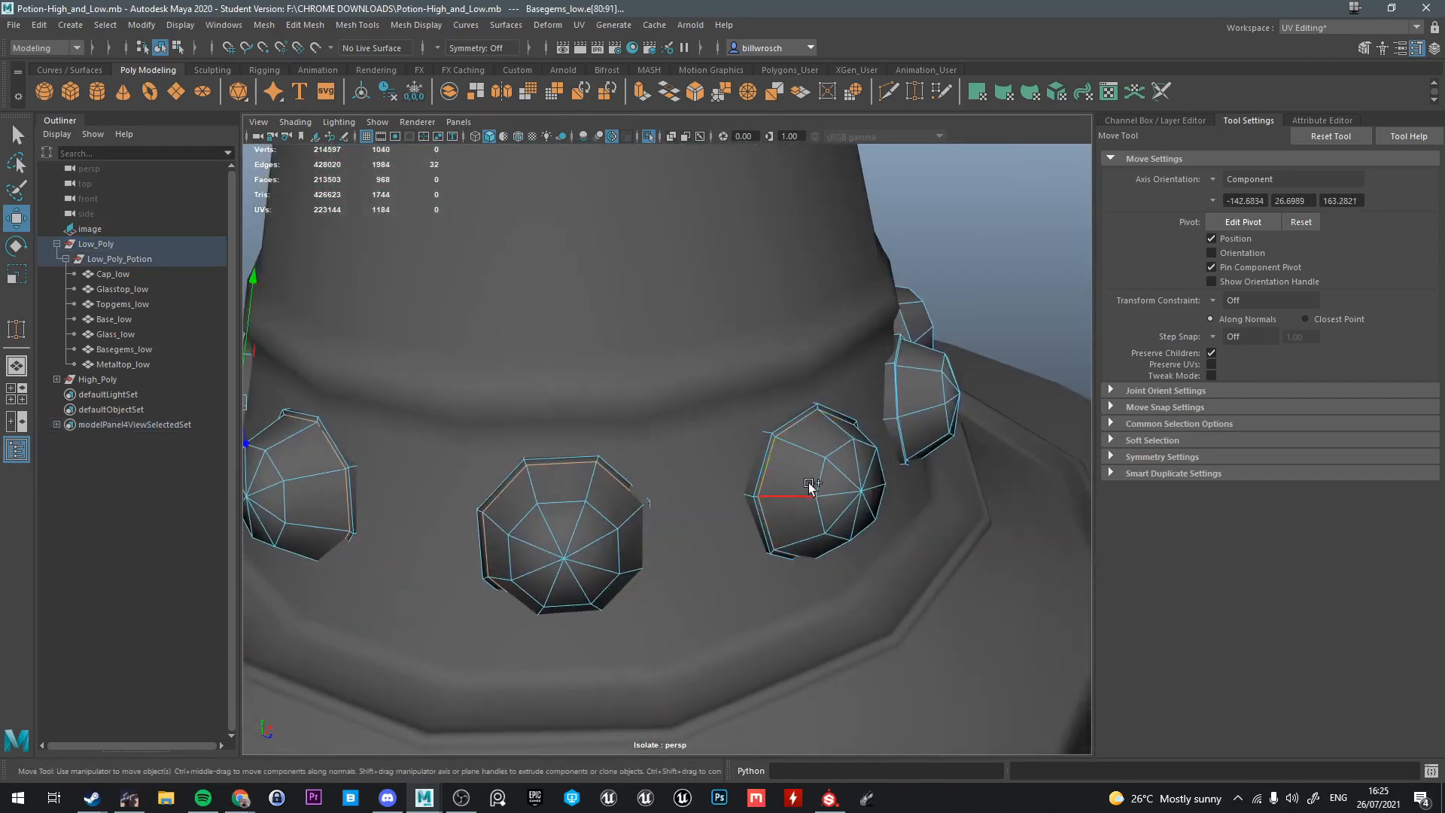
alt+drag(877, 459, 825, 476)
shift+double_click(792, 489)
alt+drag(927, 474, 756, 514)
shift+double_click(909, 516)
shift+double_click(834, 533)
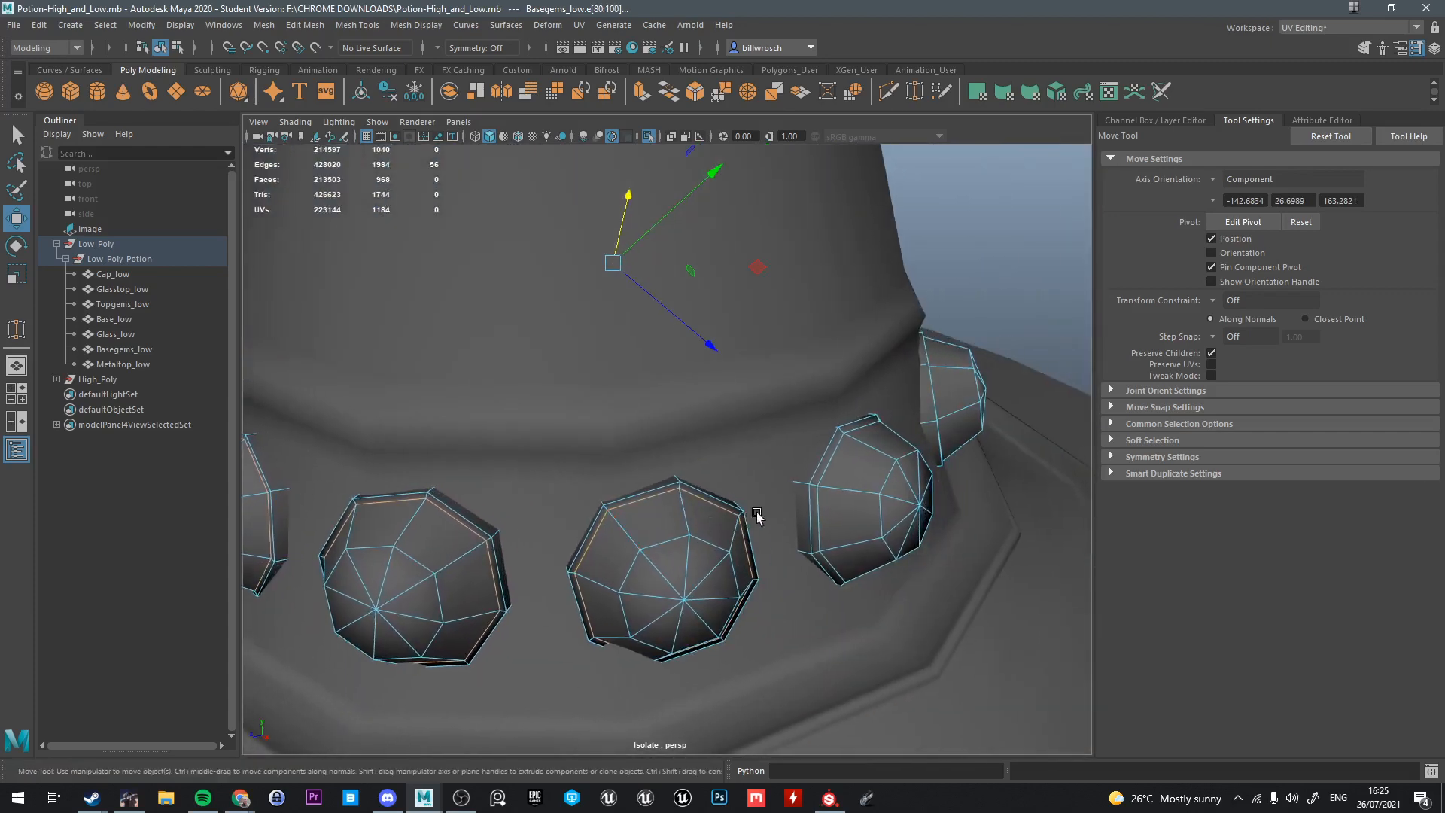
shift+double_click(833, 467)
alt+drag(934, 479, 836, 490)
shift+double_click(778, 500)
alt+drag(973, 504, 858, 502)
shift+double_click(859, 503)
alt+drag(1027, 505, 844, 500)
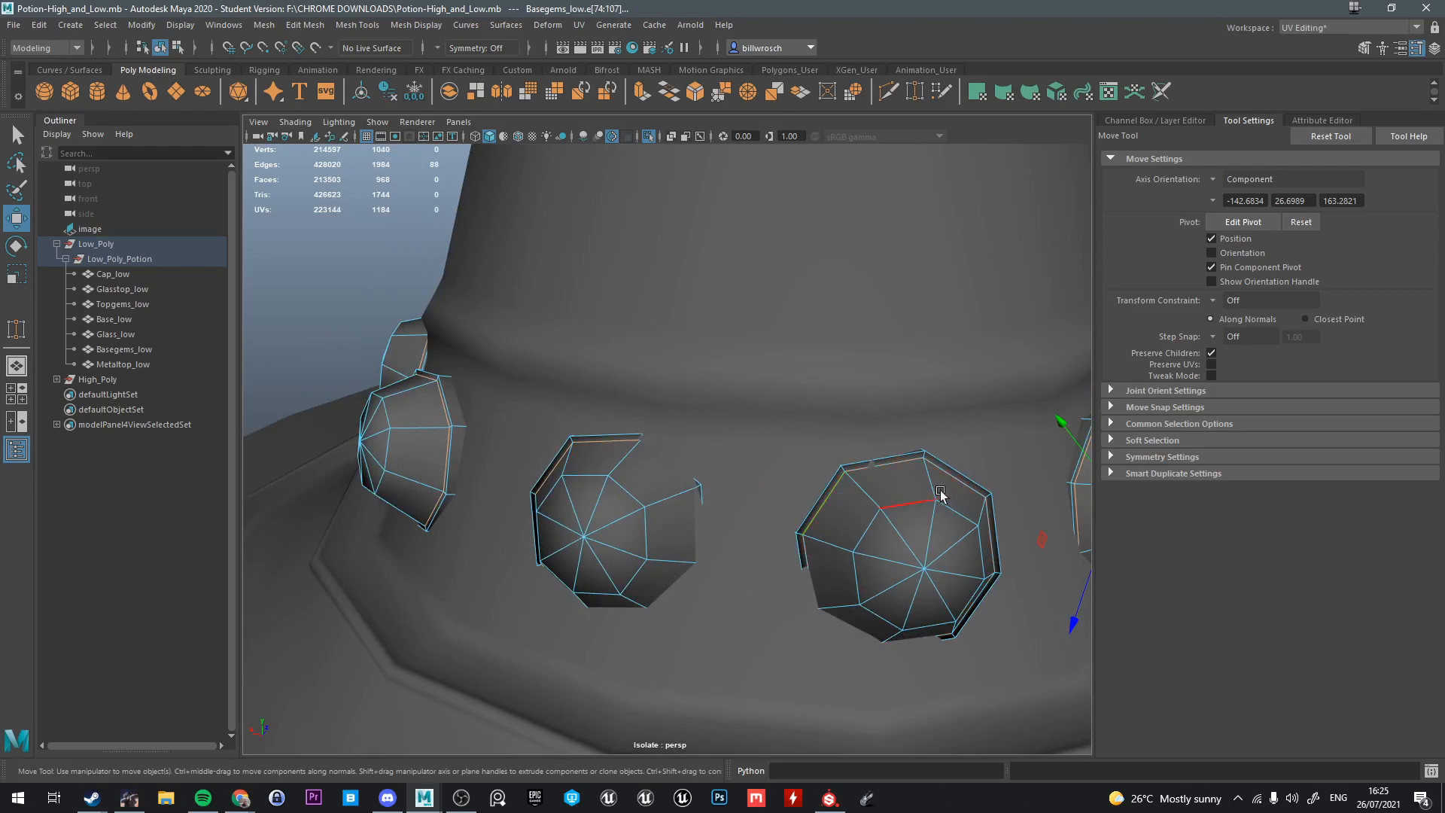
alt+drag(941, 495, 810, 483)
key(ctrl+Delete)
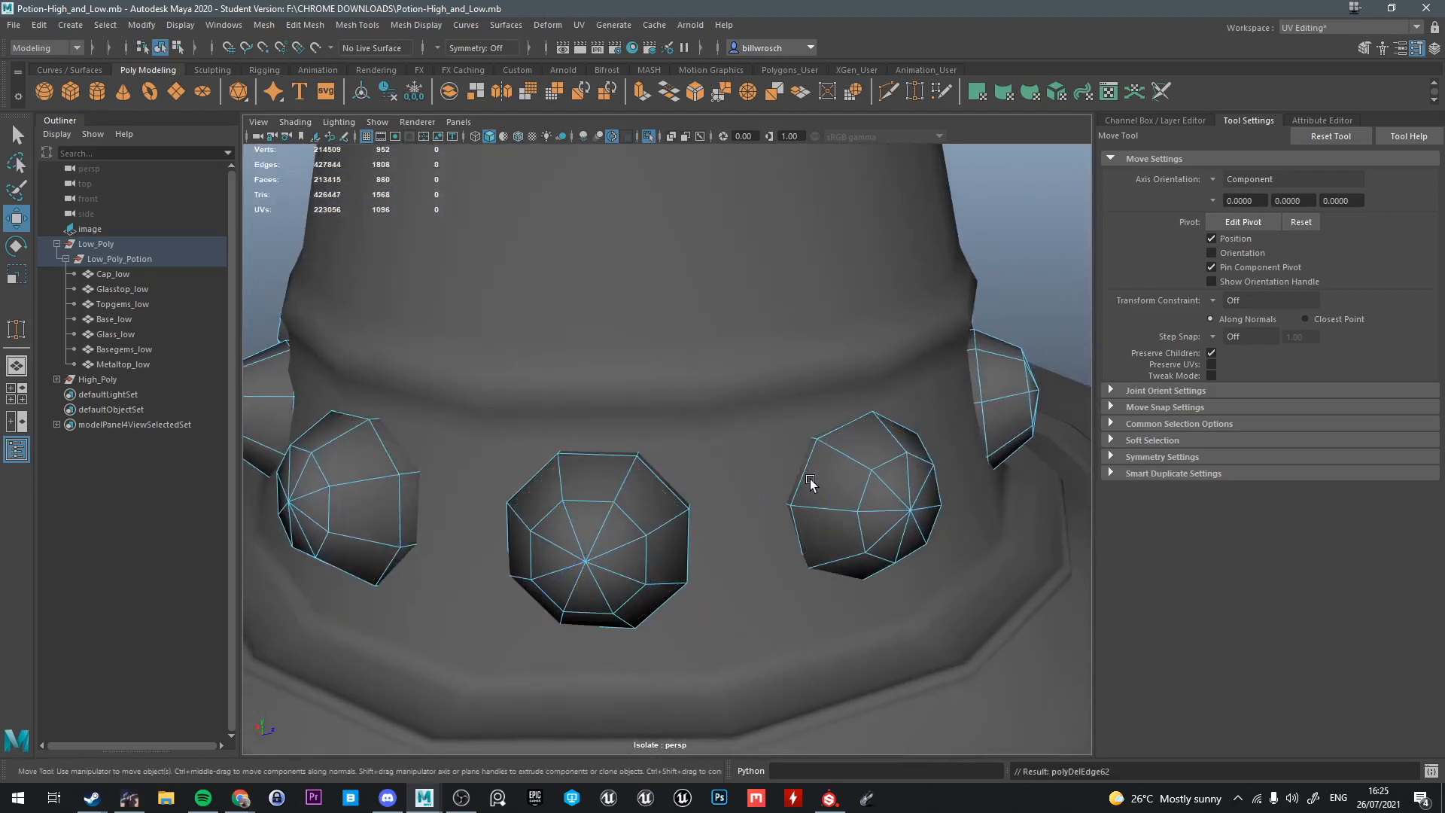
Leave edge mode and reselect the whole Low_Poly group to check the bottle's remaining wireframe density
scroll(810, 483, down, 4)
key(q)
right_drag(680, 384, 822, 357)
click(826, 357)
scroll(826, 357, down, 6)
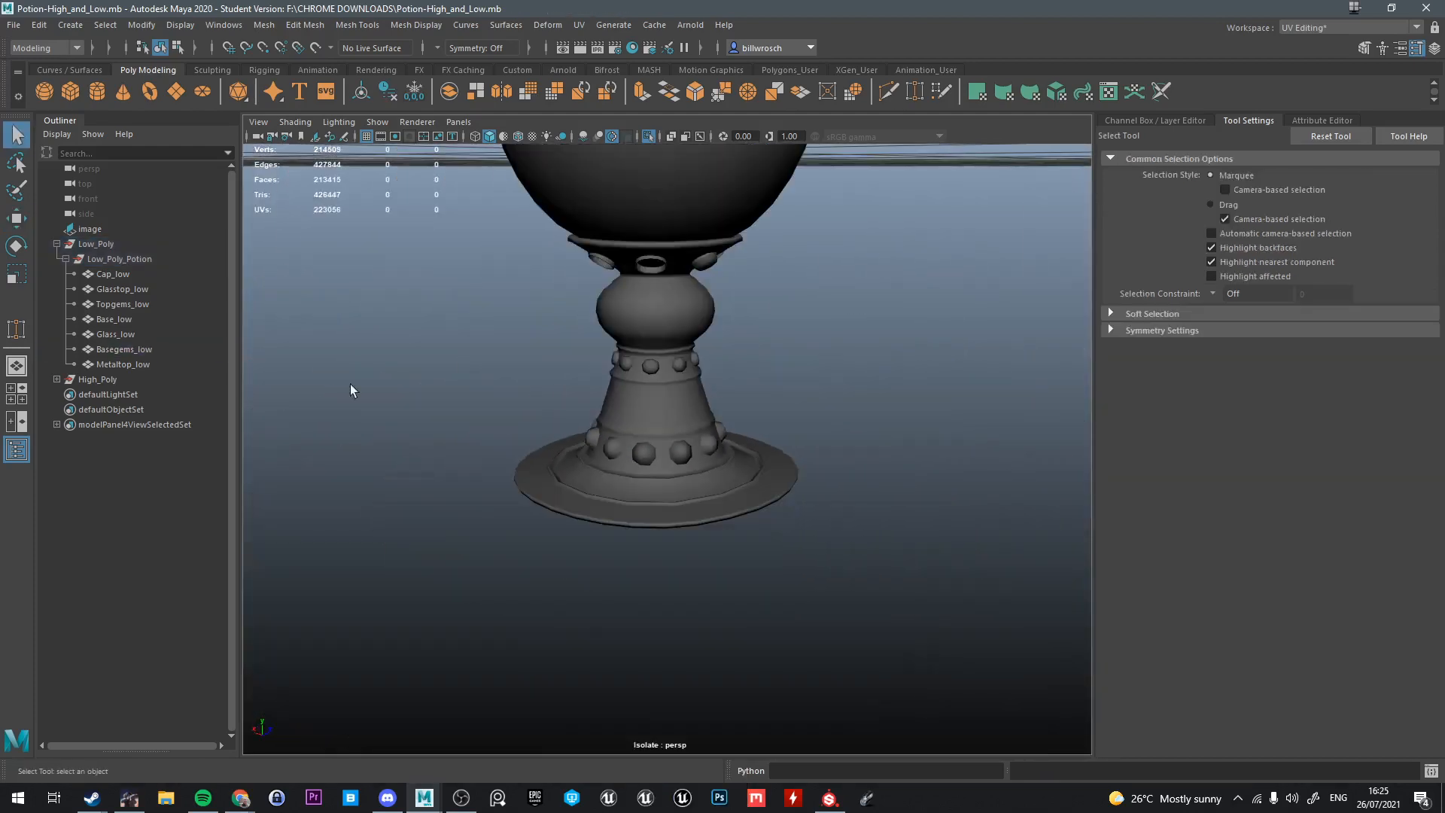
click(91, 244)
scroll(460, 235, down, 4)
alt+middle_drag(512, 233, 522, 314)
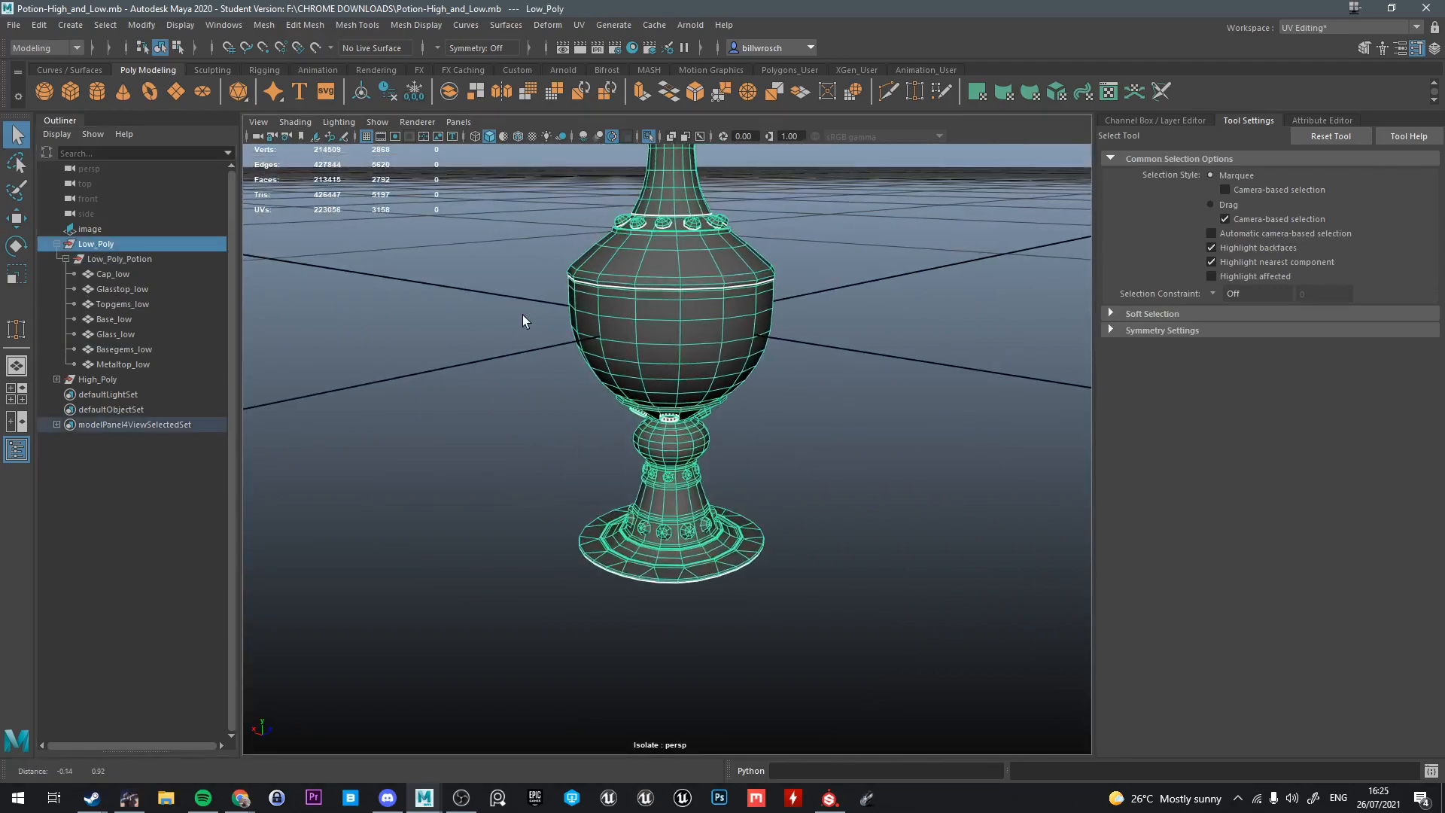
alt+drag(522, 315, 586, 321)
scroll(677, 353, up, 5)
alt+drag(704, 369, 642, 416)
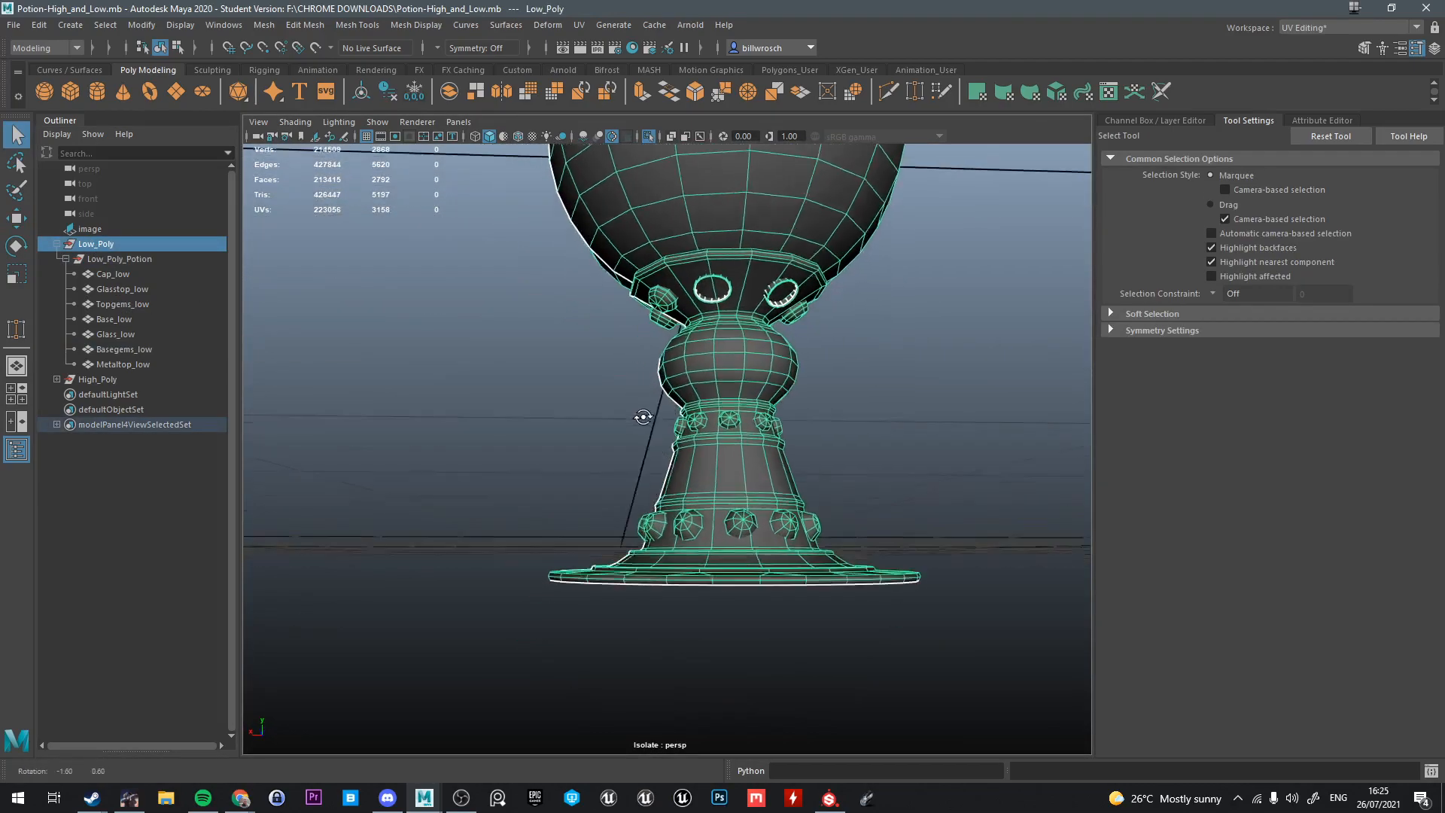
Delete the redundant edge loops from the Basegems_low gems on the underside of the flare
scroll(719, 377, up, 4)
scroll(723, 507, up, 6)
alt+middle_drag(720, 378, 761, 537)
scroll(761, 537, down, 2)
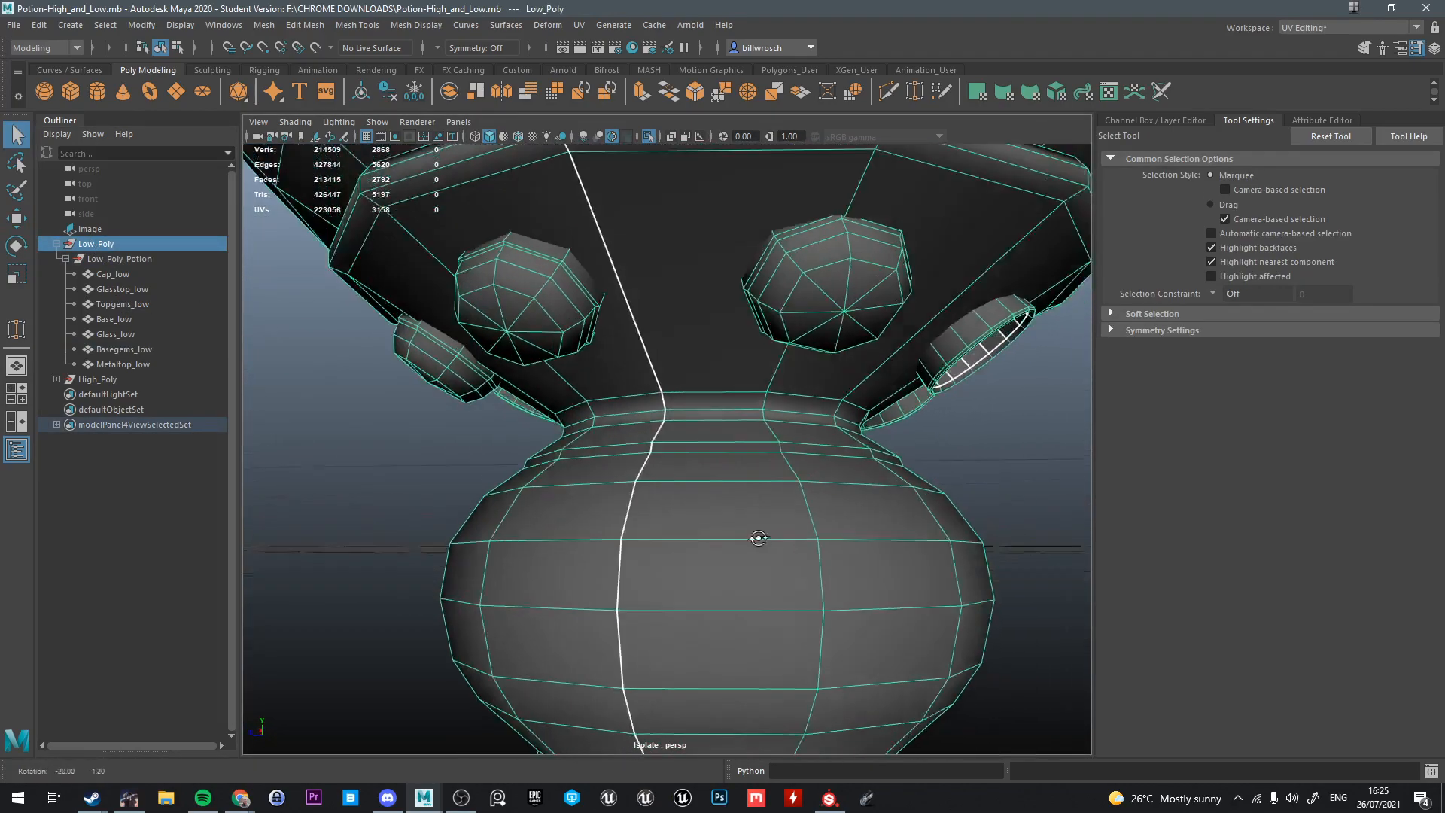
scroll(761, 537, up, 4)
alt+drag(761, 537, 826, 370)
right_drag(827, 367, 826, 317)
click(785, 379)
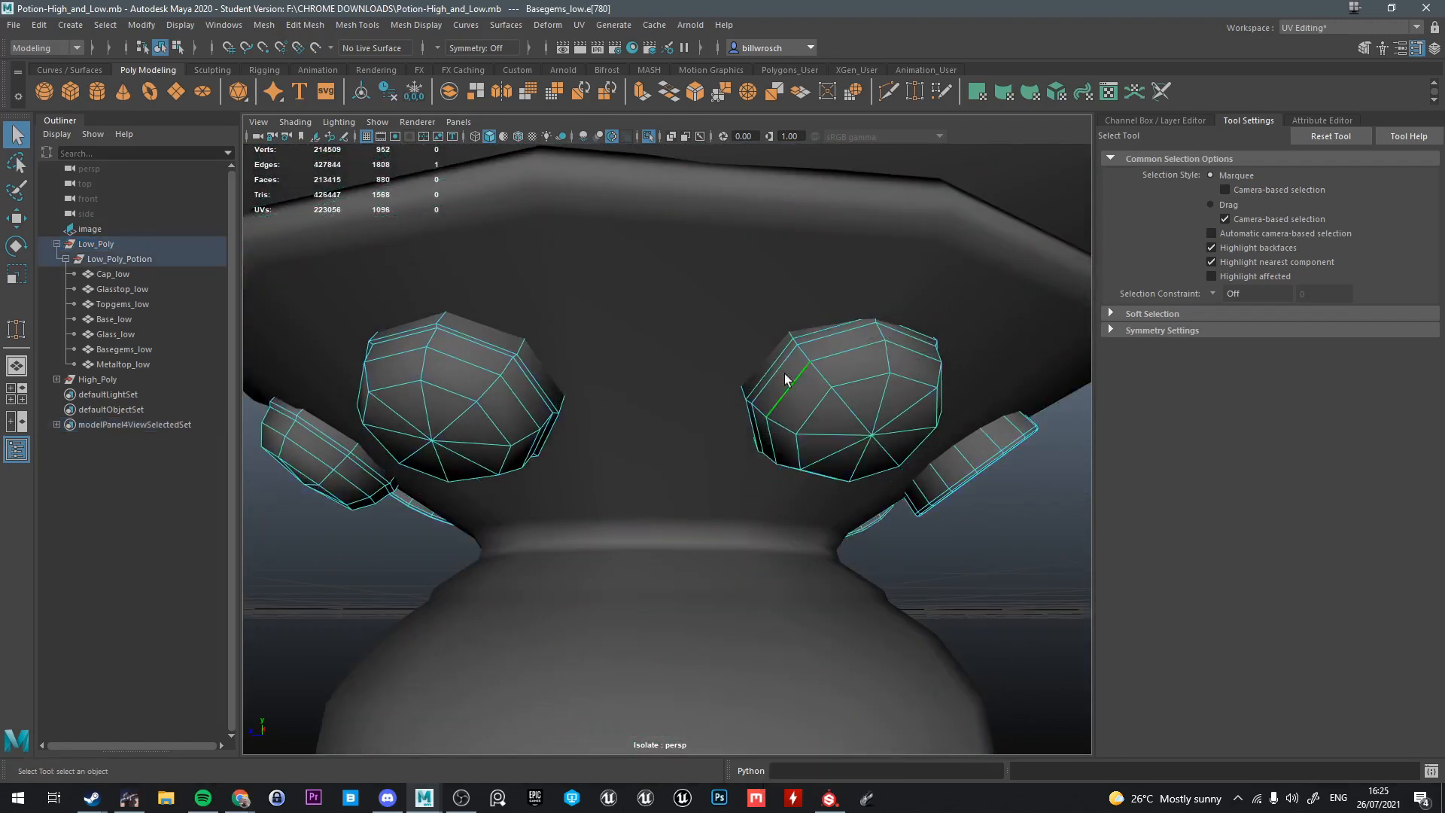
shift+double_click(793, 377)
alt+drag(793, 378, 705, 431)
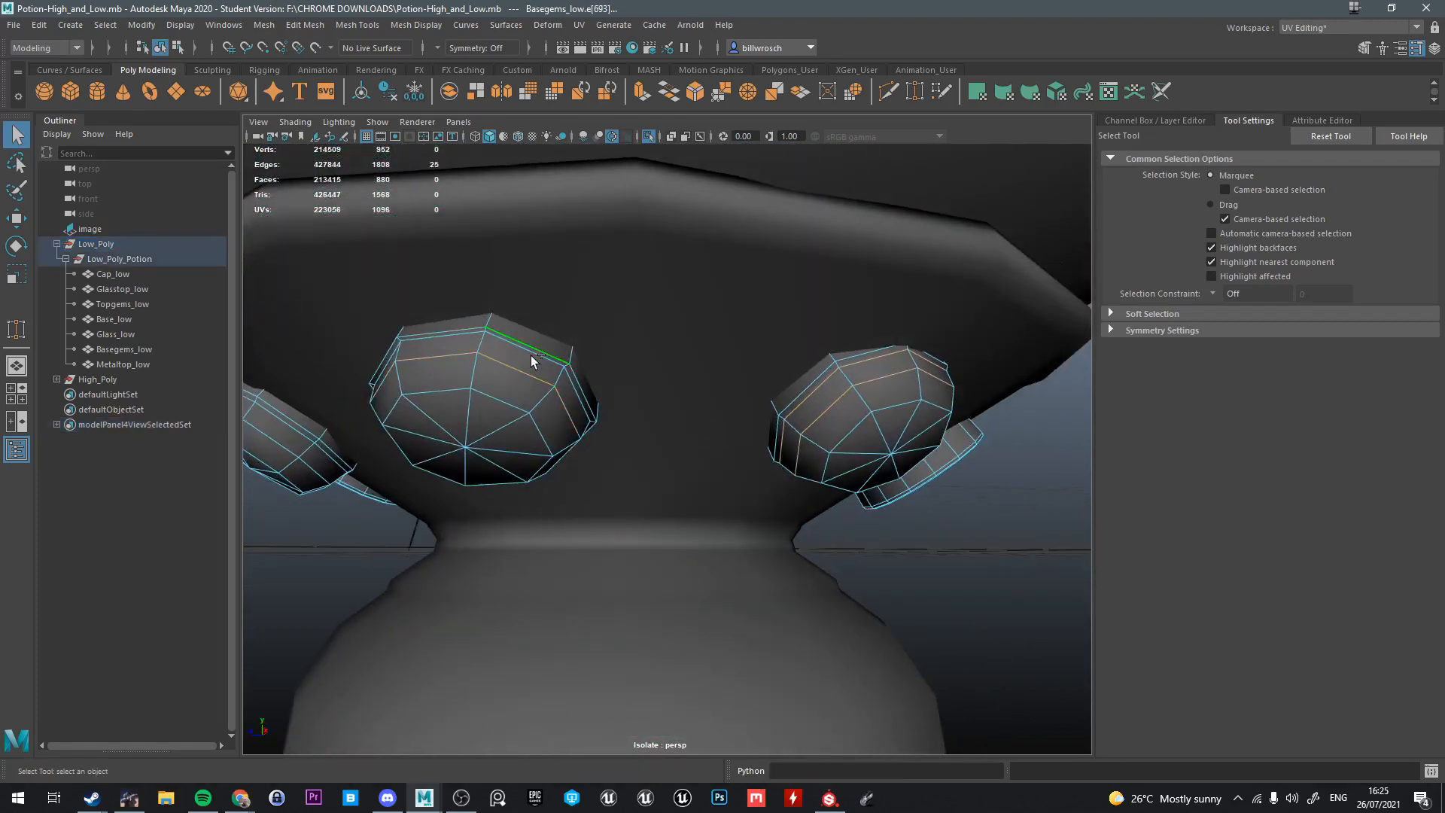
scroll(523, 352, up, 4)
alt+middle_drag(485, 350, 564, 404)
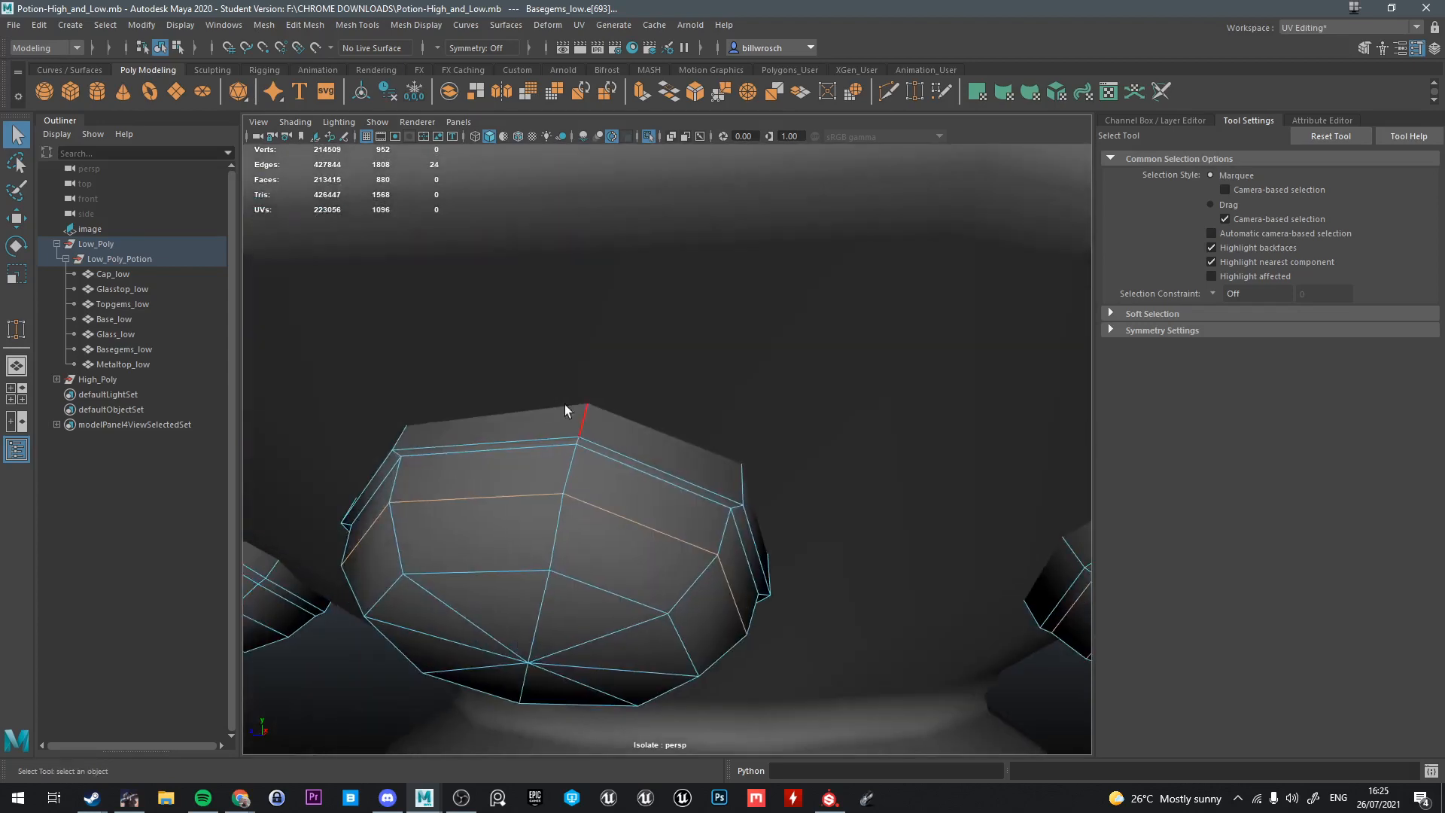
shift+double_click(603, 461)
alt+drag(603, 461, 670, 376)
shift+double_click(700, 260)
shift+double_click(664, 299)
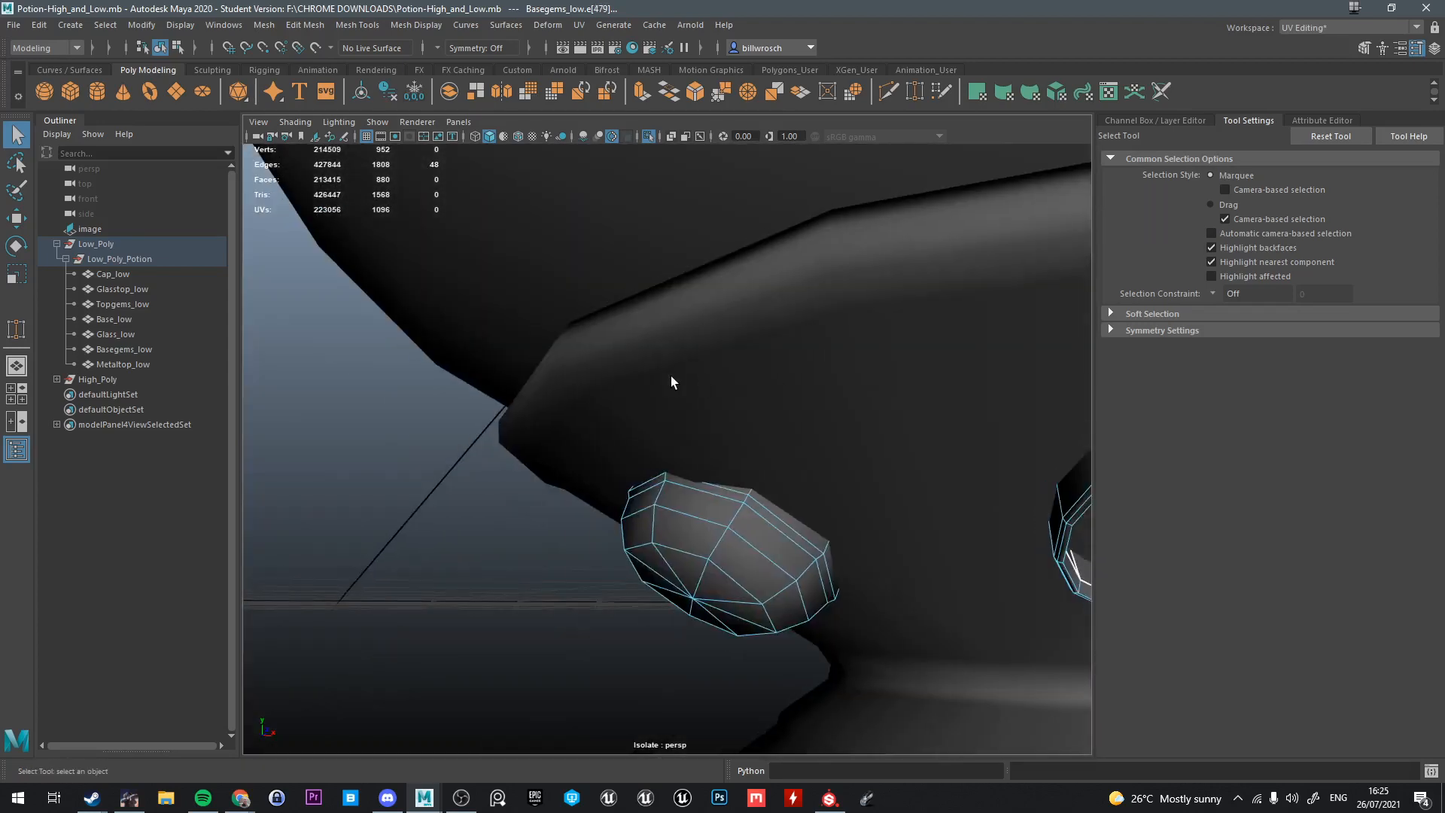
scroll(655, 444, up, 4)
alt+drag(640, 515, 706, 370)
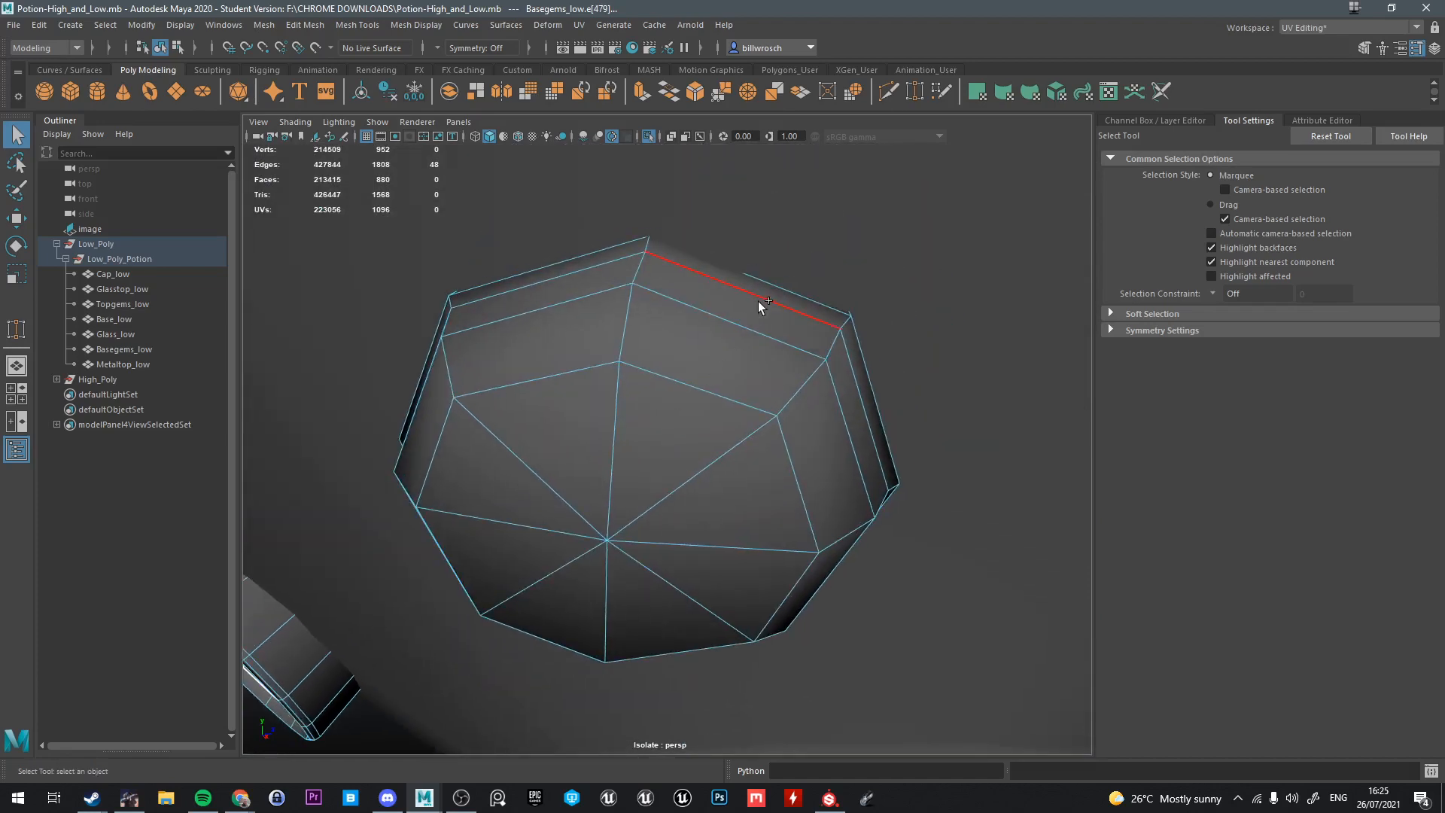
shift+double_click(738, 322)
alt+drag(739, 322, 615, 430)
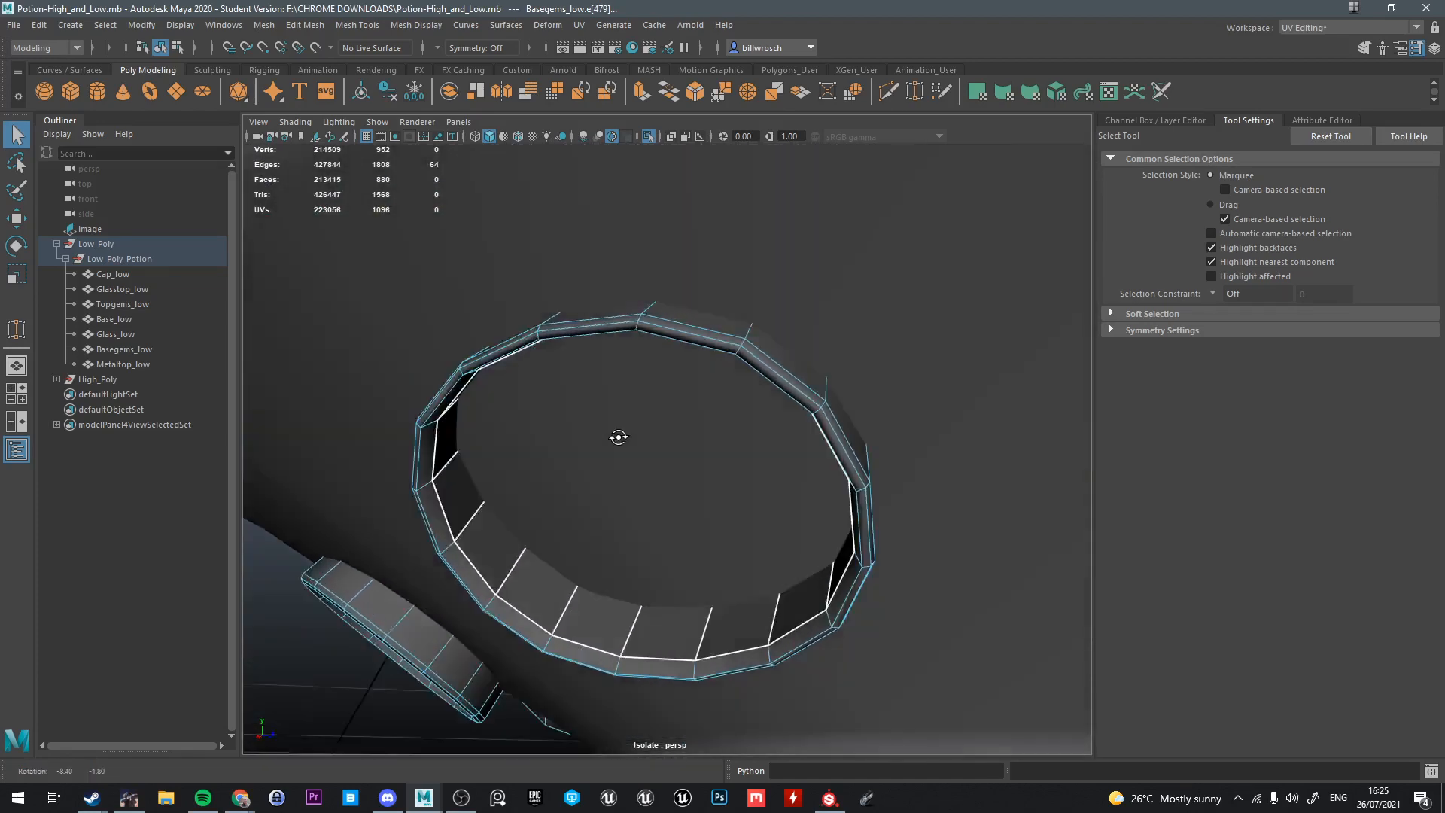
alt+middle_drag(615, 429, 759, 421)
scroll(760, 420, down, 5)
alt+drag(760, 421, 716, 489)
key(ctrl+Delete)
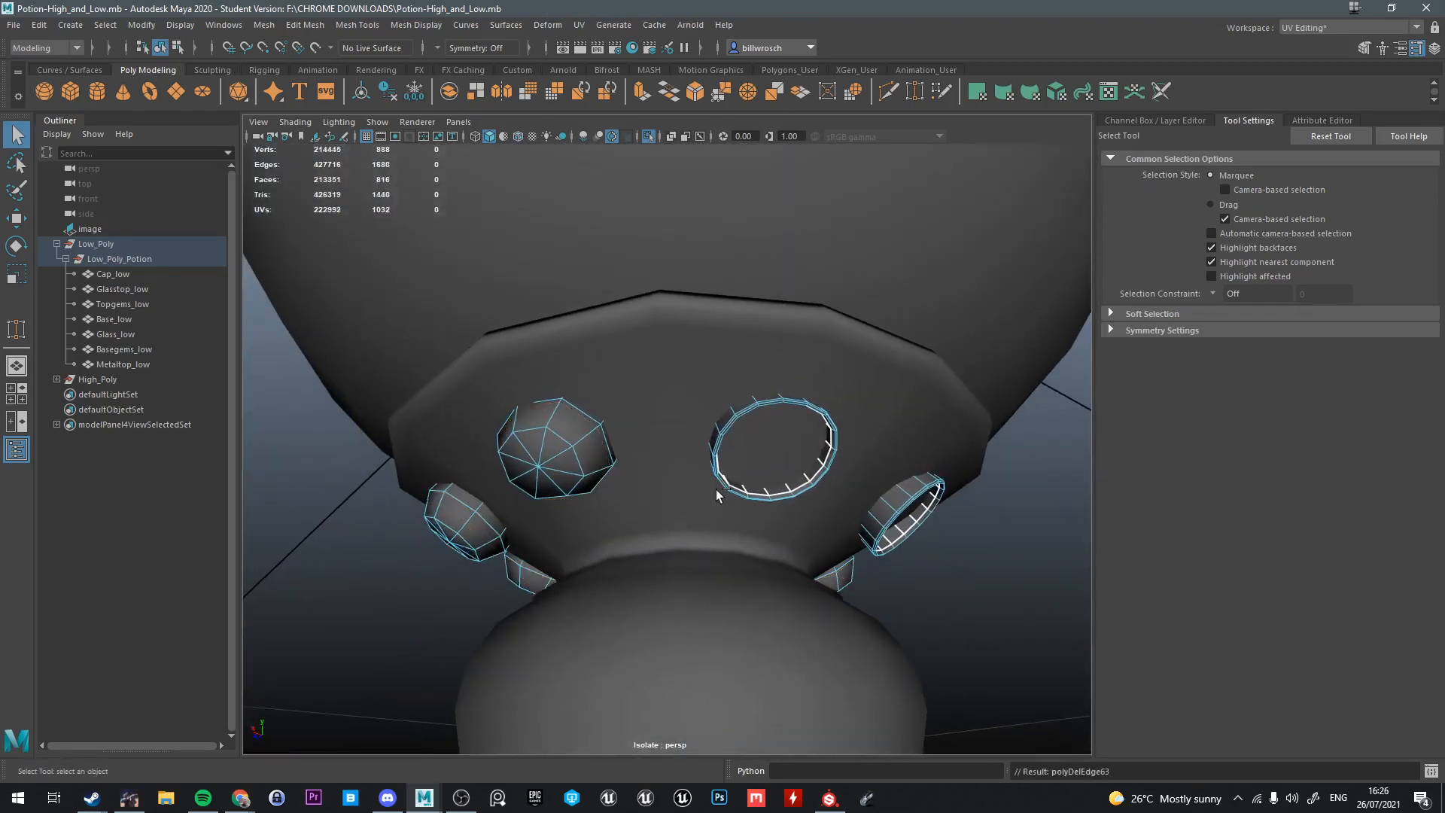
Return to object mode and examine the three simplified Basegems_low rings from flare to foot
alt+right_drag(716, 489, 663, 452)
alt+drag(664, 452, 678, 546)
right_drag(704, 527, 774, 362)
scroll(677, 648, up, 3)
mouse_move(678, 648)
alt+mouse_down()
mouse_move(729, 654)
mouse_move(669, 651)
alt+mouse_up()
alt+middle_drag(670, 651, 621, 581)
scroll(621, 581, up, 5)
alt+drag(614, 503, 592, 511)
scroll(592, 567, down, 5)
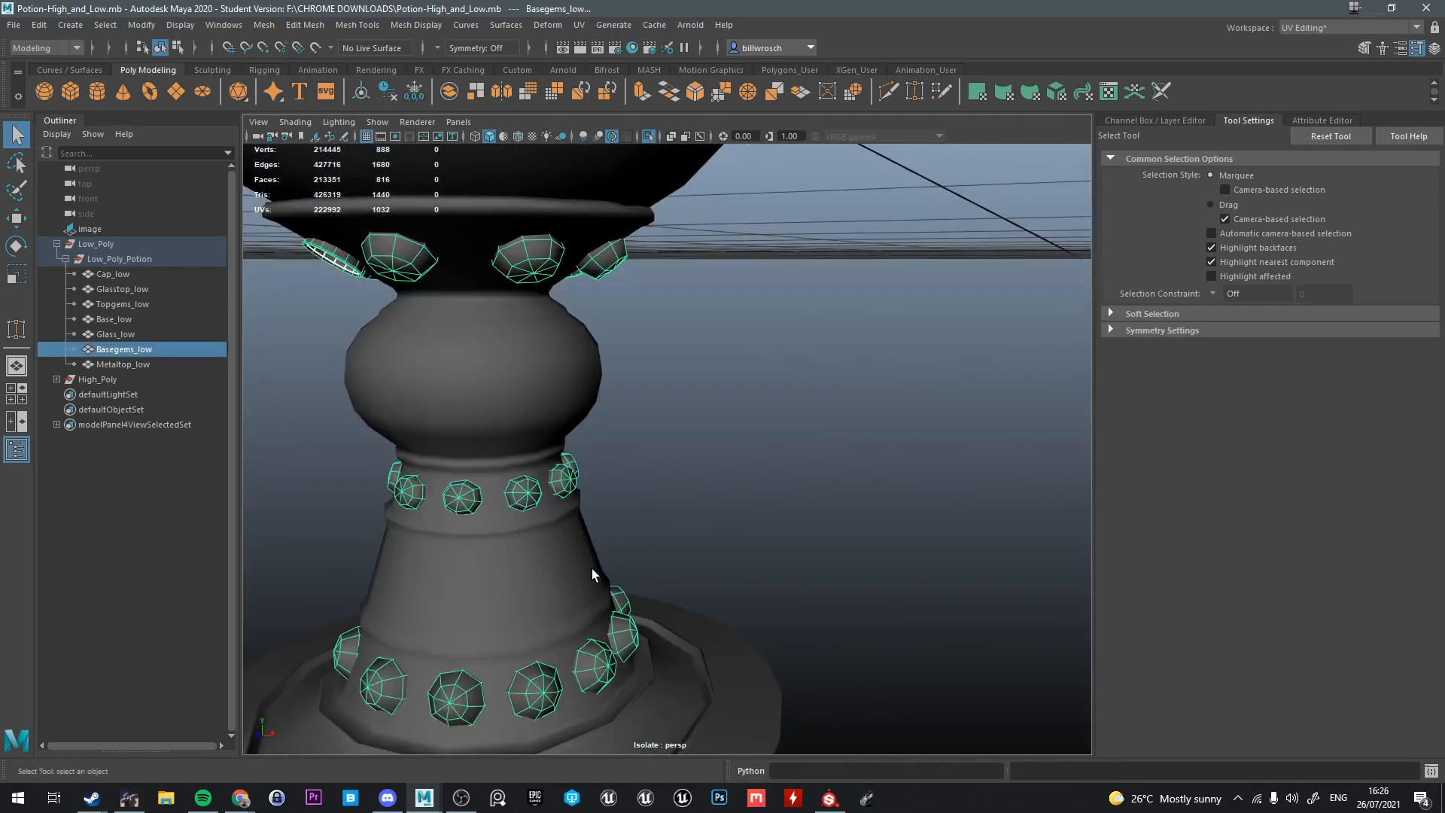
alt+drag(592, 567, 612, 636)
scroll(656, 626, down, 10)
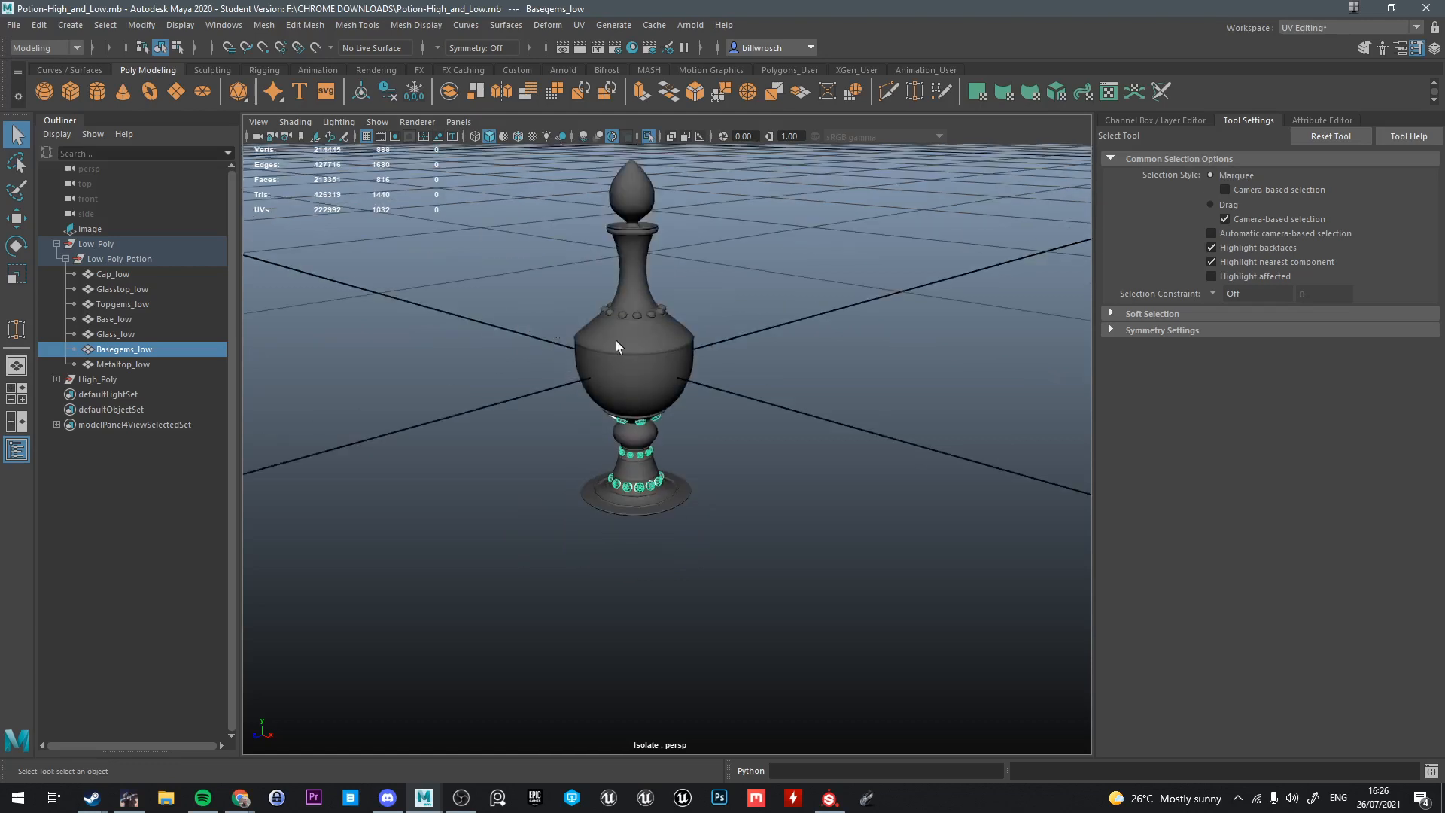
Frame Topgems_low to check its gems, and select all the low-poly parts to show their wireframes
click(621, 315)
key(f)
alt+drag(704, 560, 733, 484)
scroll(733, 485, up, 5)
scroll(738, 469, down, 15)
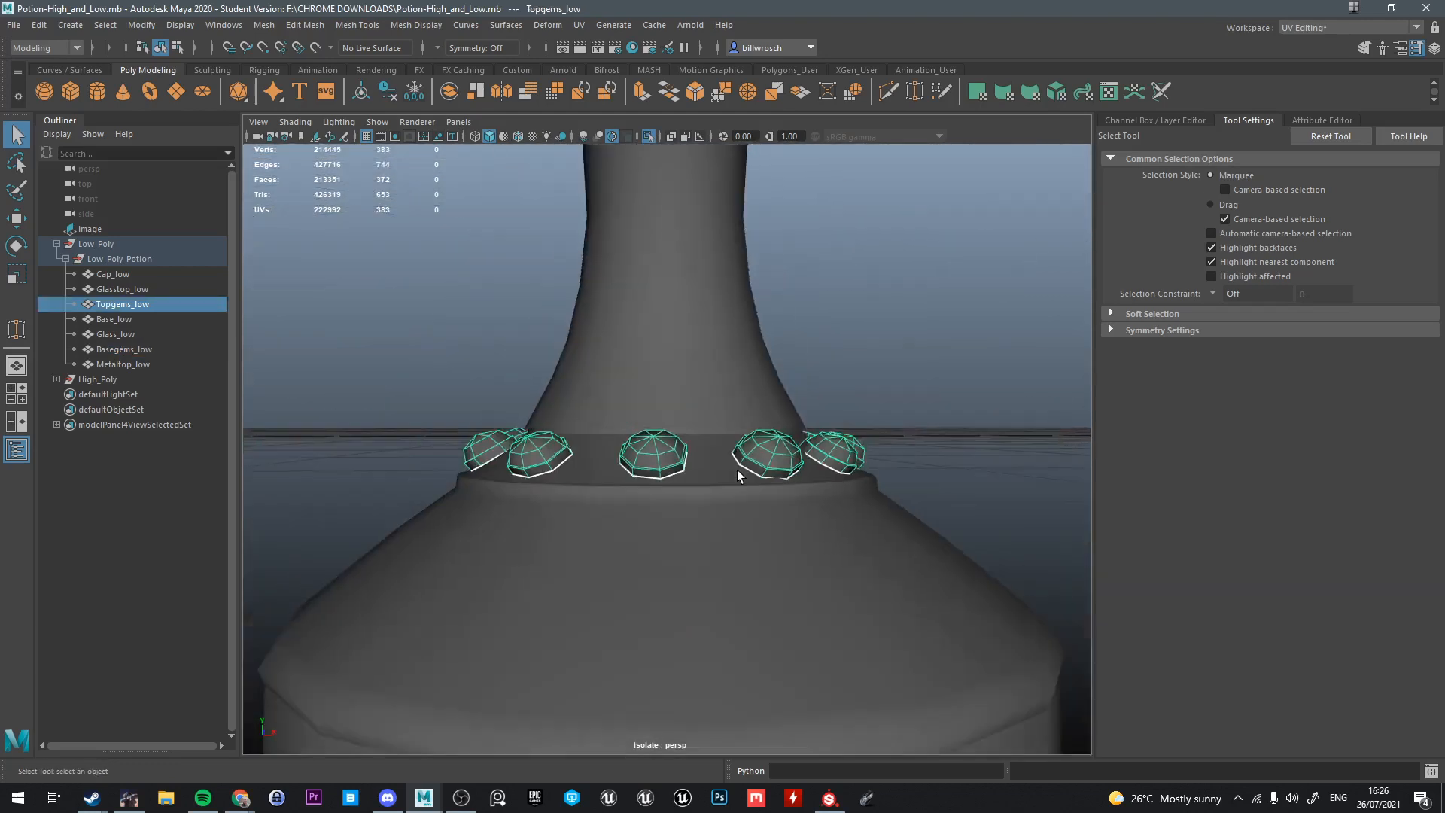
drag(535, 206, 848, 633)
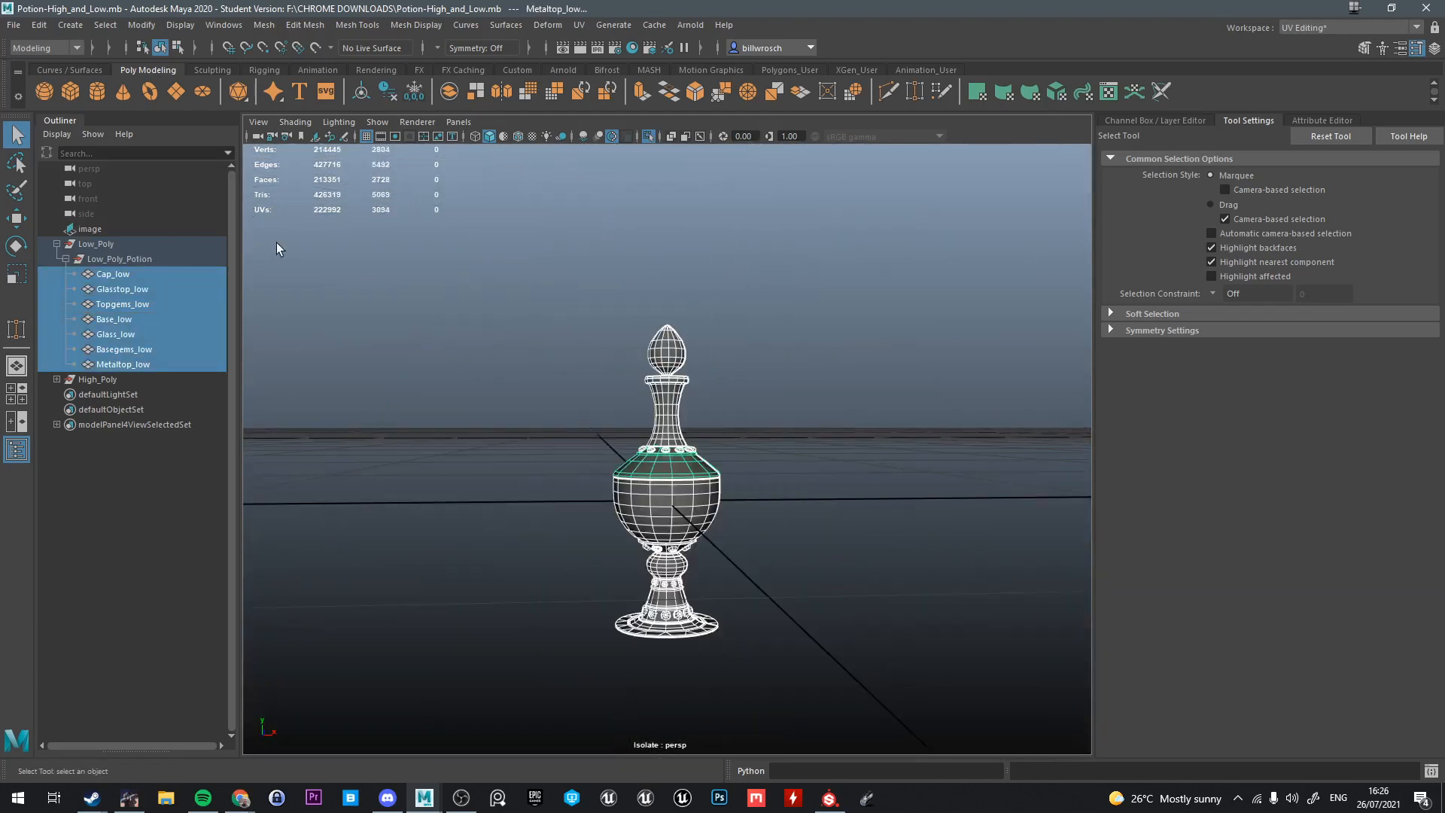
Select all faces of Metaltop_low and end the isolation to compare it with the high-poly metal top
scroll(661, 517, up, 15)
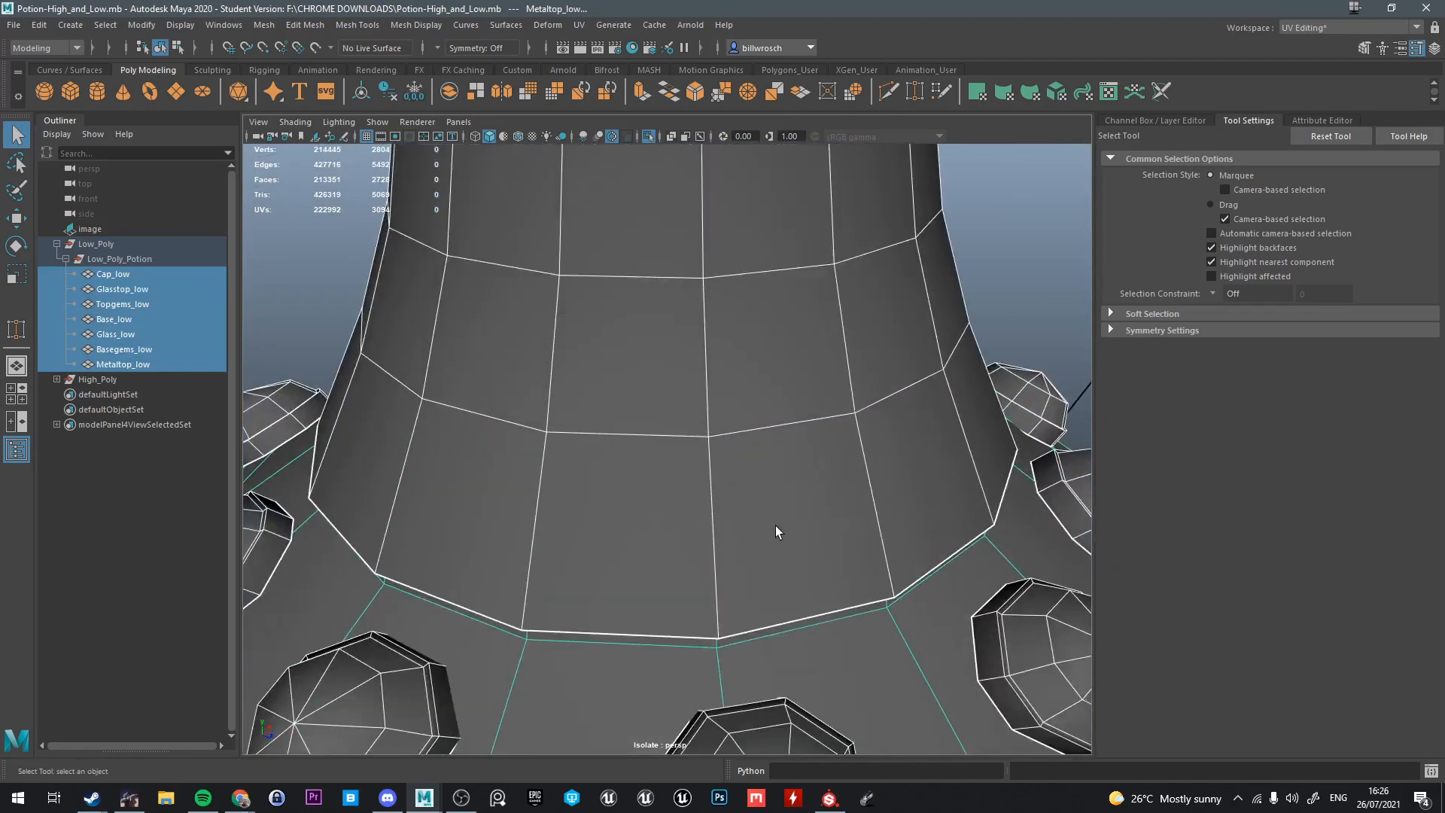
alt+drag(947, 525, 810, 367)
right_drag(804, 362, 806, 301)
alt+drag(794, 381, 716, 323)
scroll(716, 323, down, 5)
right_drag(731, 387, 730, 421)
scroll(729, 422, down, 5)
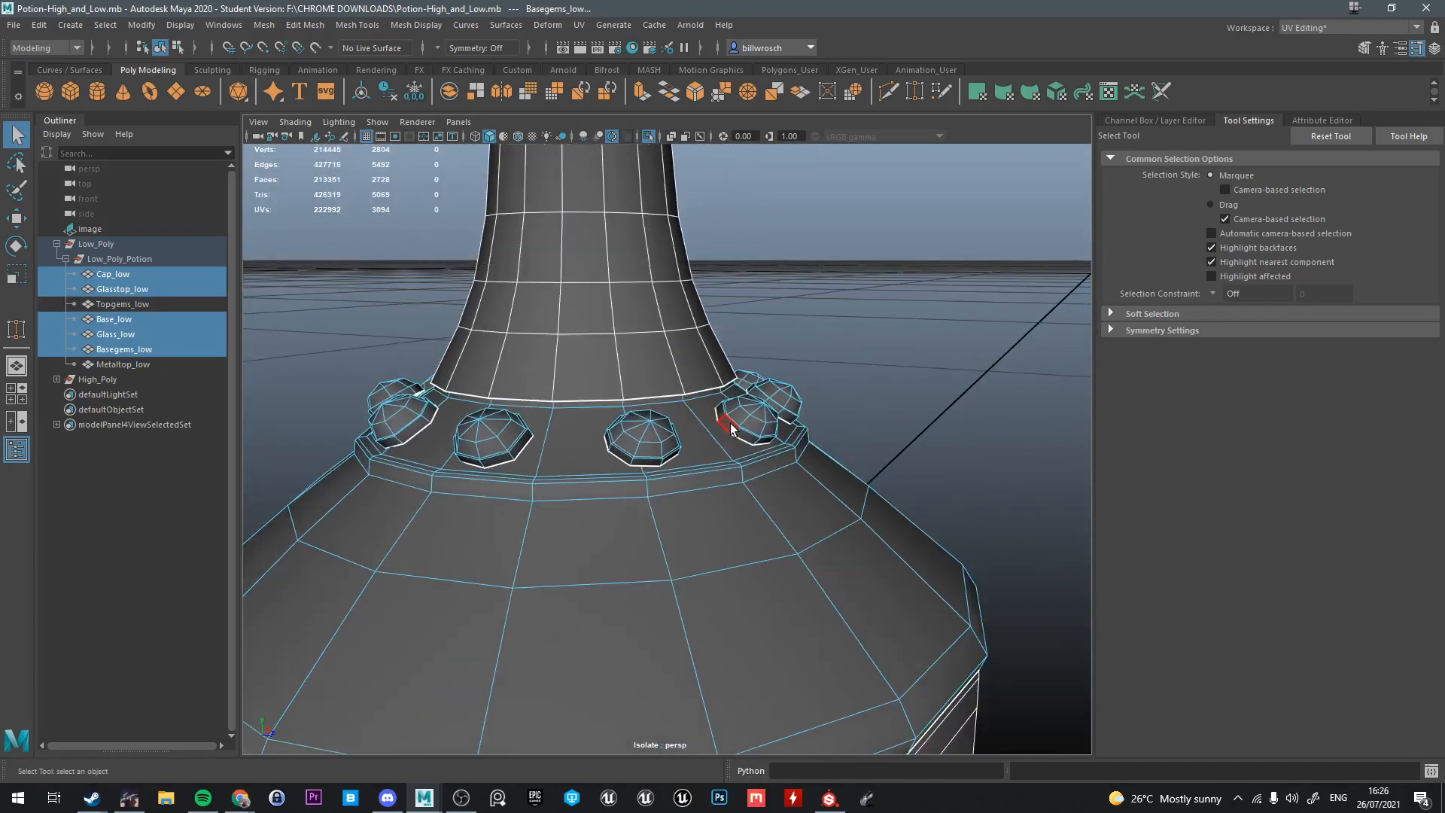
scroll(720, 483, down, 6)
drag(701, 470, 687, 506)
double_click(705, 481)
key(ctrl+1)
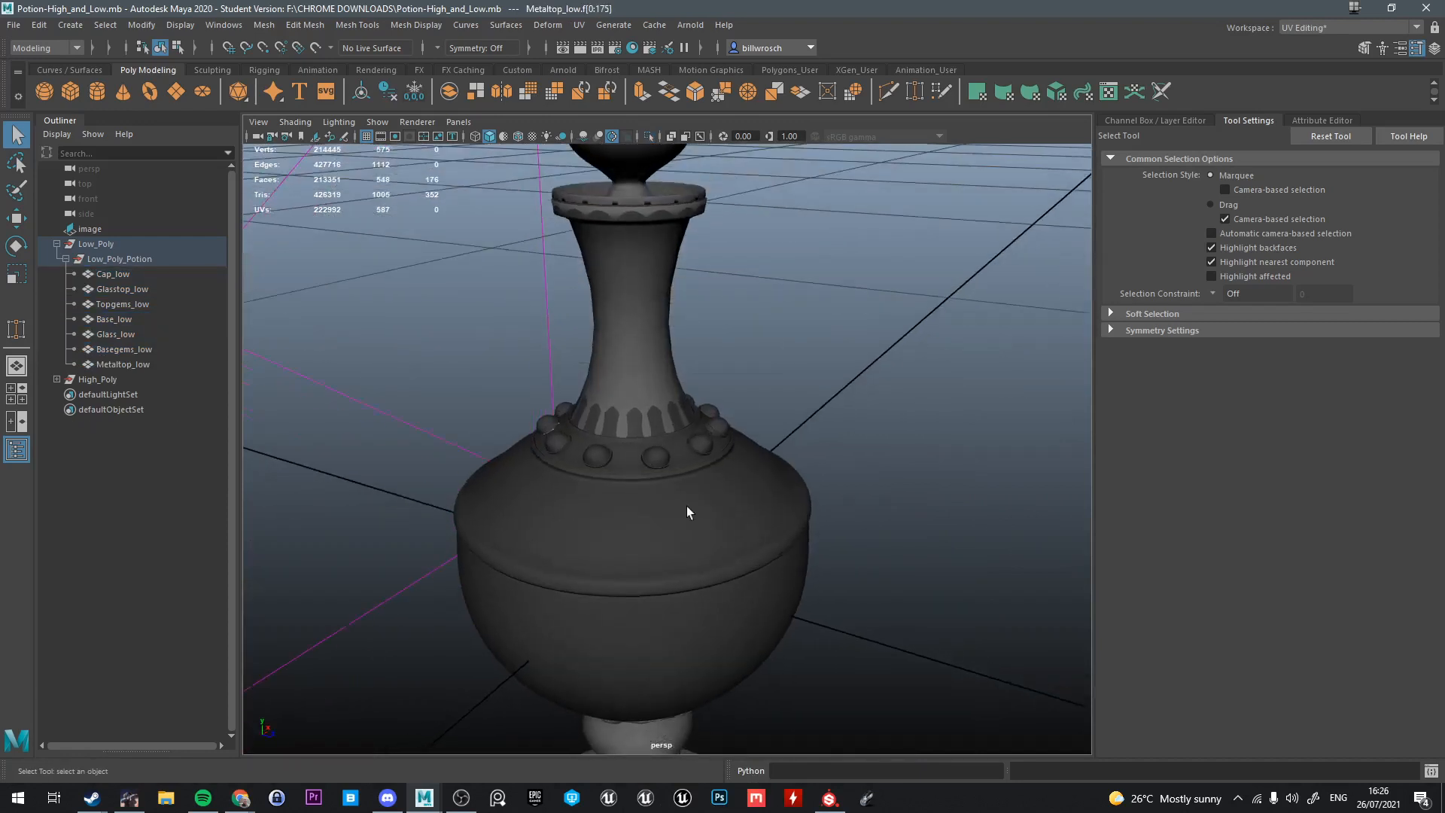
Scale all Metaltop_low faces horizontally and shift them vertically to fit the high-poly metal top
scroll(679, 512, up, 6)
key(e)
key(r)
drag(610, 472, 619, 476)
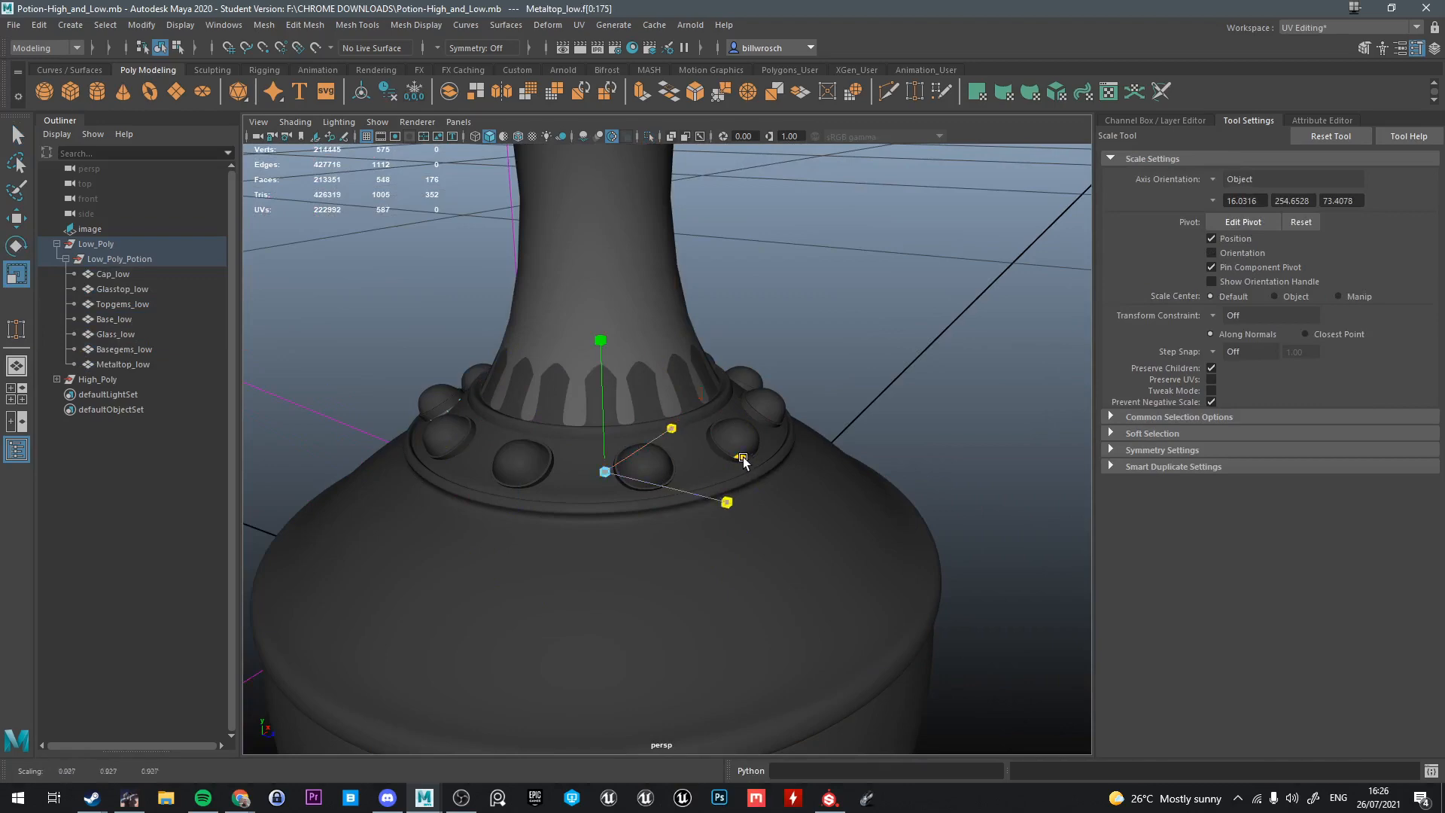
drag(743, 461, 748, 458)
alt+drag(738, 472, 712, 457)
key(w)
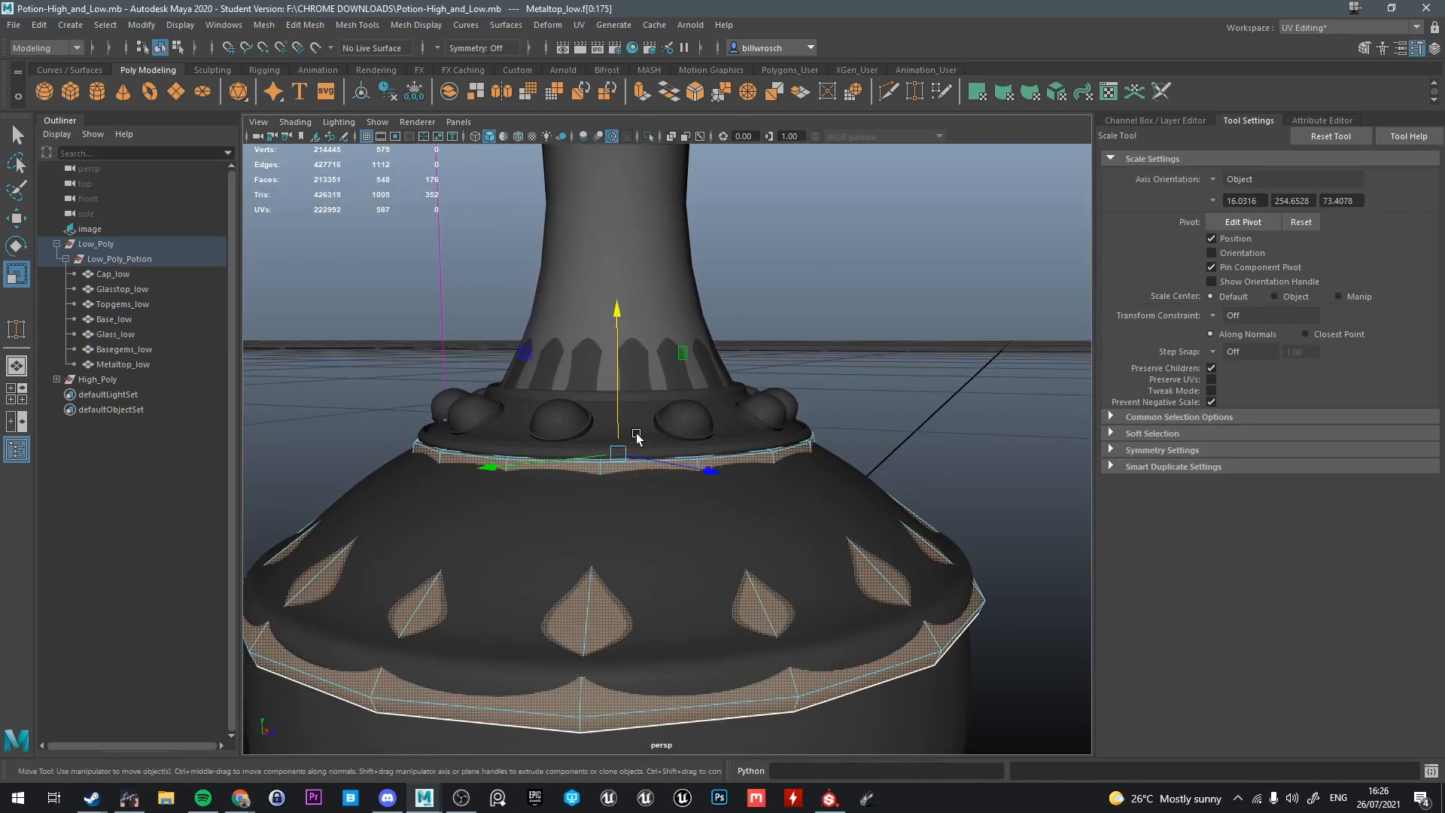
drag(619, 438, 575, 439)
key(r)
key(w)
Isolate Metaltop_low to select the face loops around its neck opening, then raise them to fit the high-poly collar
alt+right_drag(574, 439, 662, 548)
alt+drag(663, 548, 851, 445)
key(q)
key(ctrl+1)
click(686, 449)
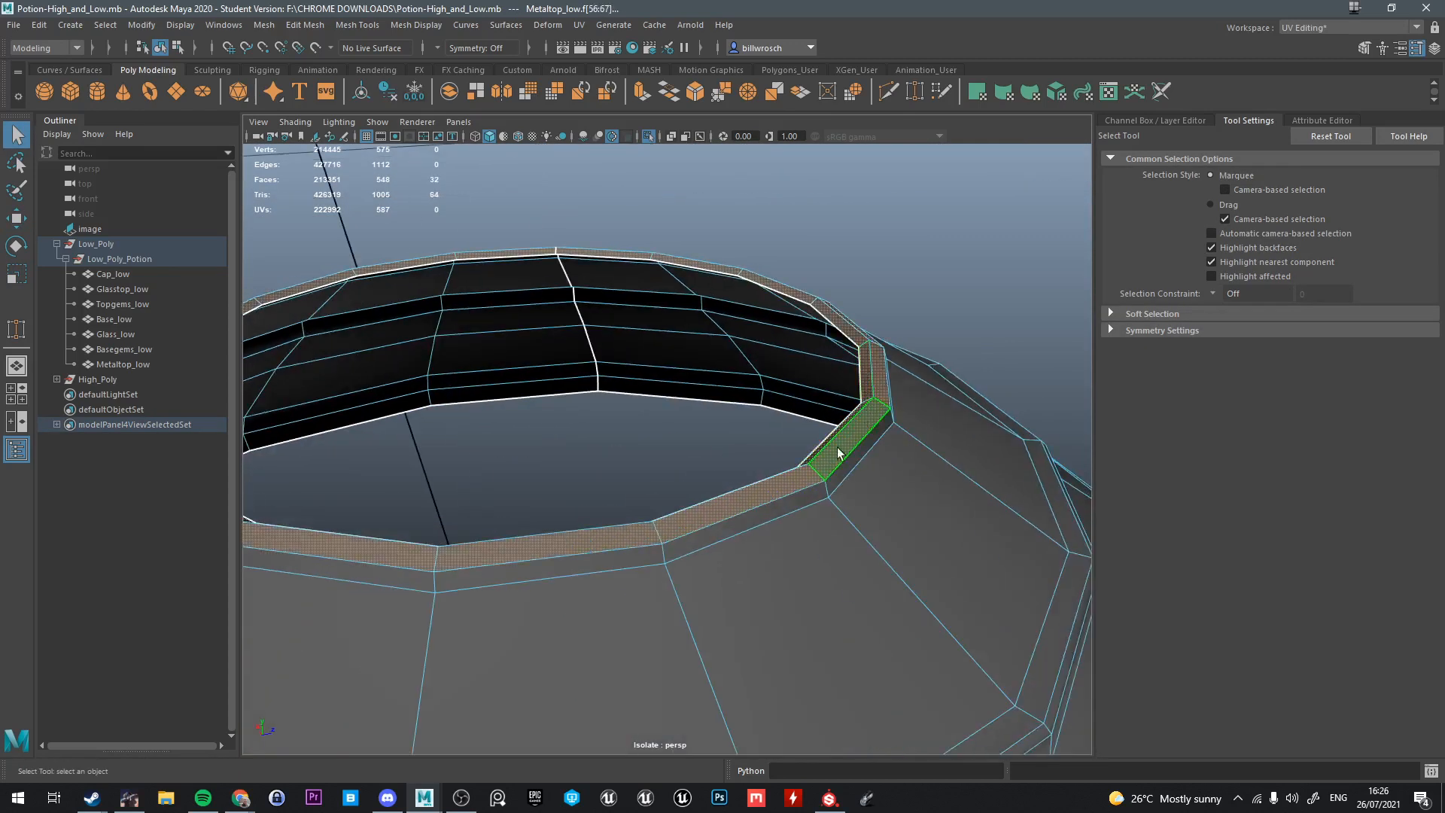
key(ctrl+1)
key(w)
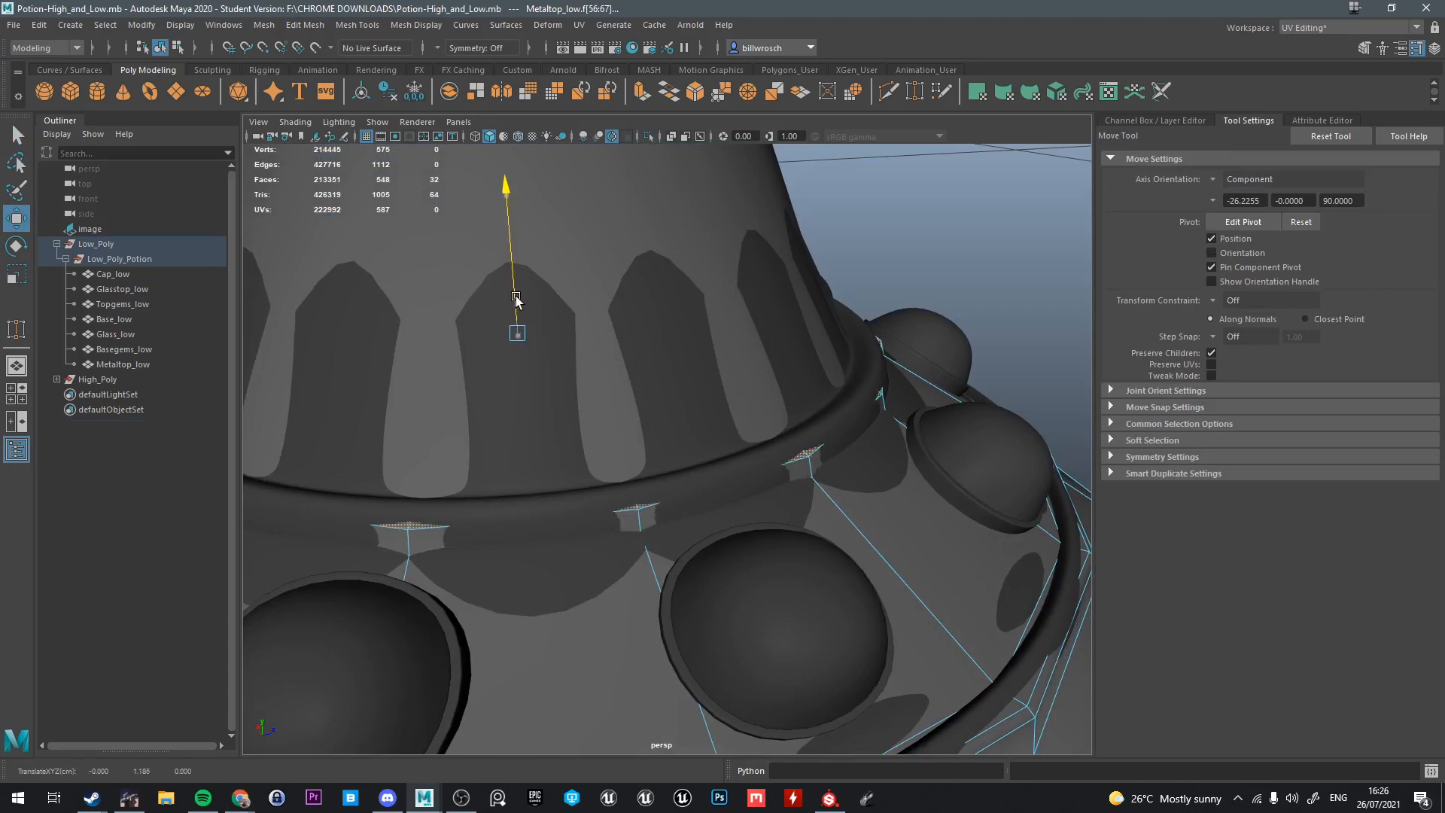
drag(516, 297, 516, 294)
Select the narrow face loops on Metaltop_low's rim just outside the gem ring, and adjust their height and scale to fit the high-poly rim
alt+drag(753, 489, 713, 458)
scroll(719, 497, down, 5)
alt+drag(724, 561, 774, 510)
ctrl+right_click(773, 516)
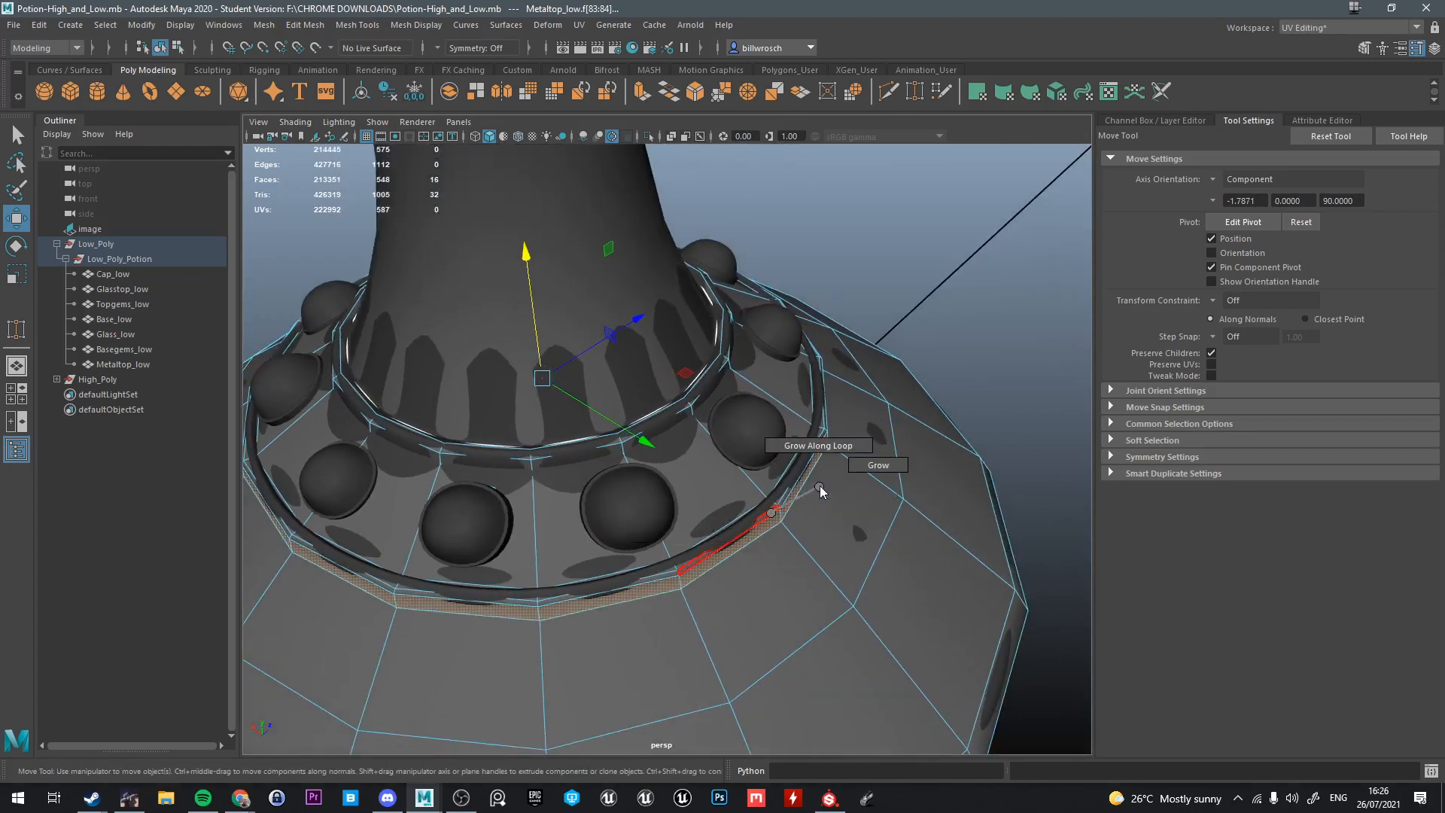
click(775, 572)
key(shift+period)
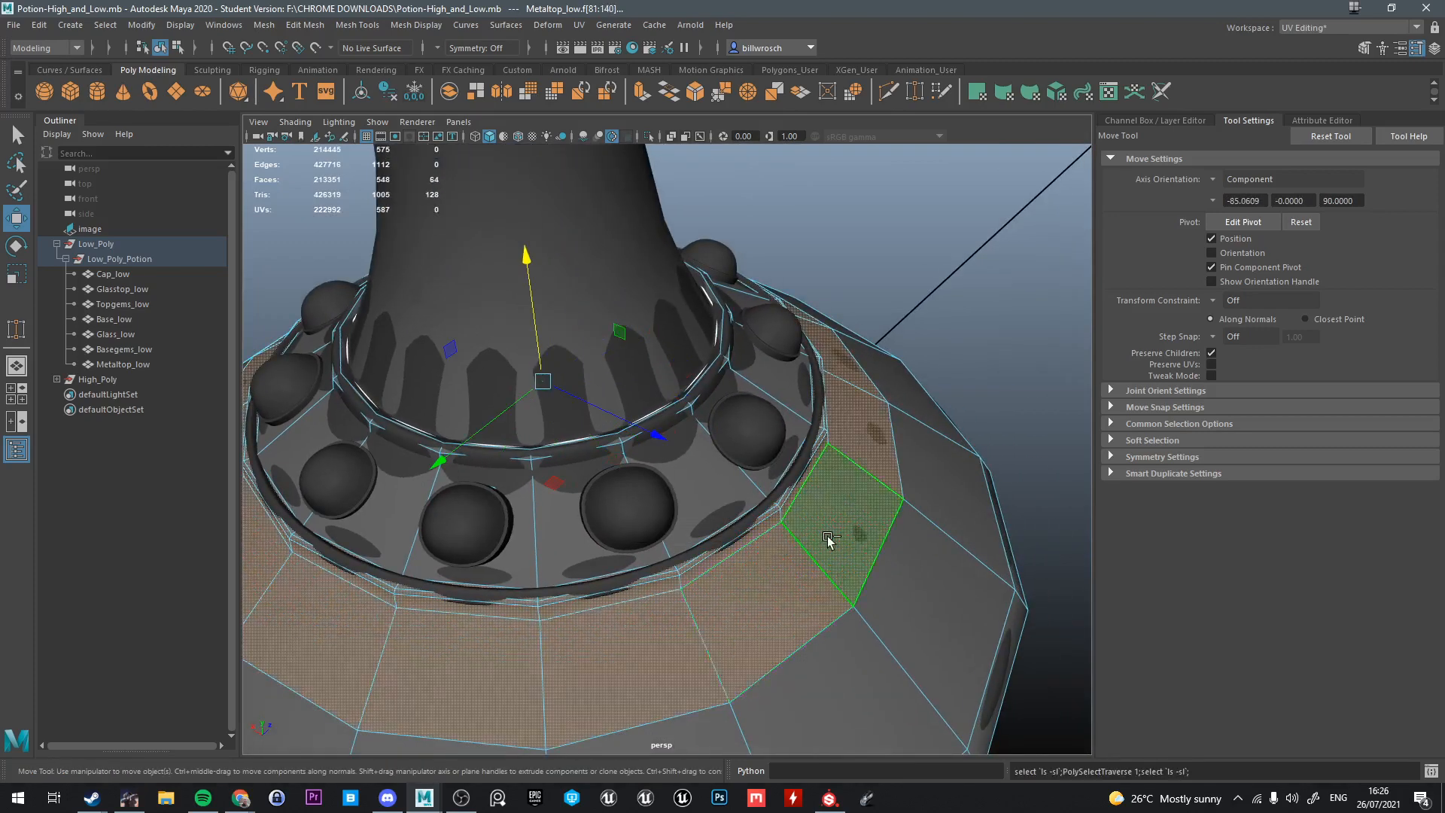
ctrl+double_click(829, 542)
alt+drag(784, 571, 792, 529)
scroll(804, 581, up, 2)
scroll(814, 472, up, 2)
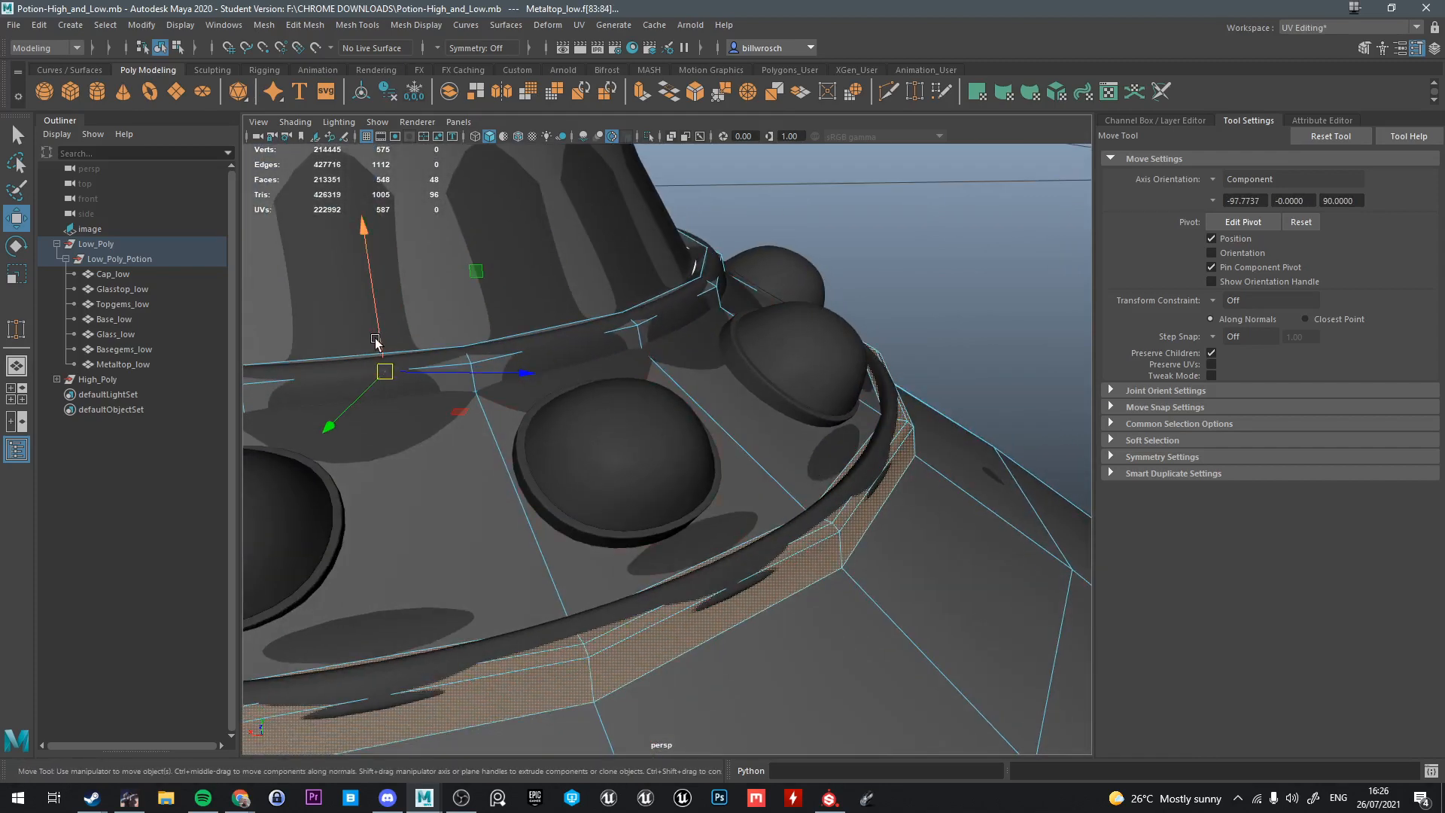
key(e)
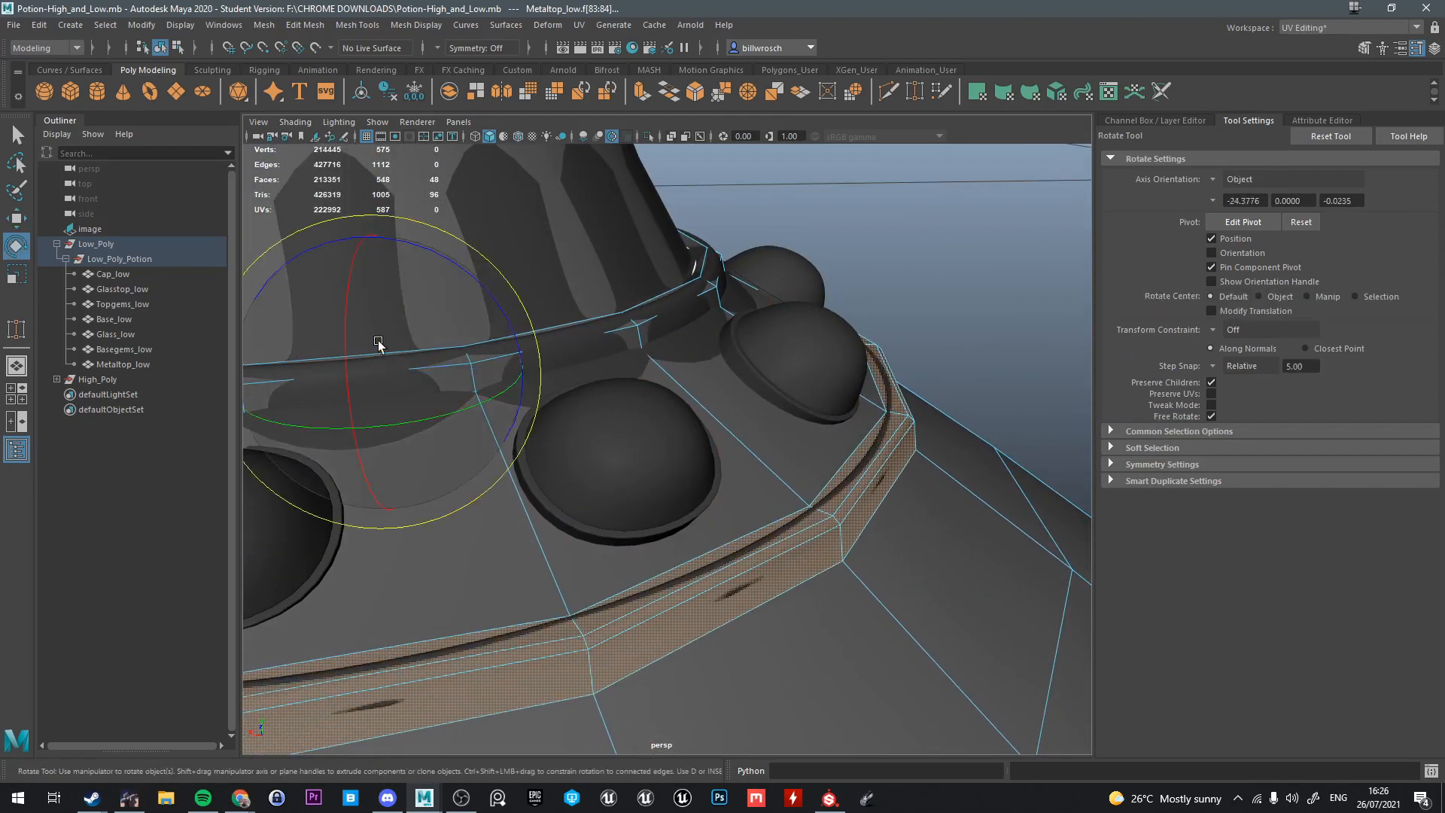
key(r)
drag(386, 375, 383, 373)
alt+drag(602, 452, 787, 467)
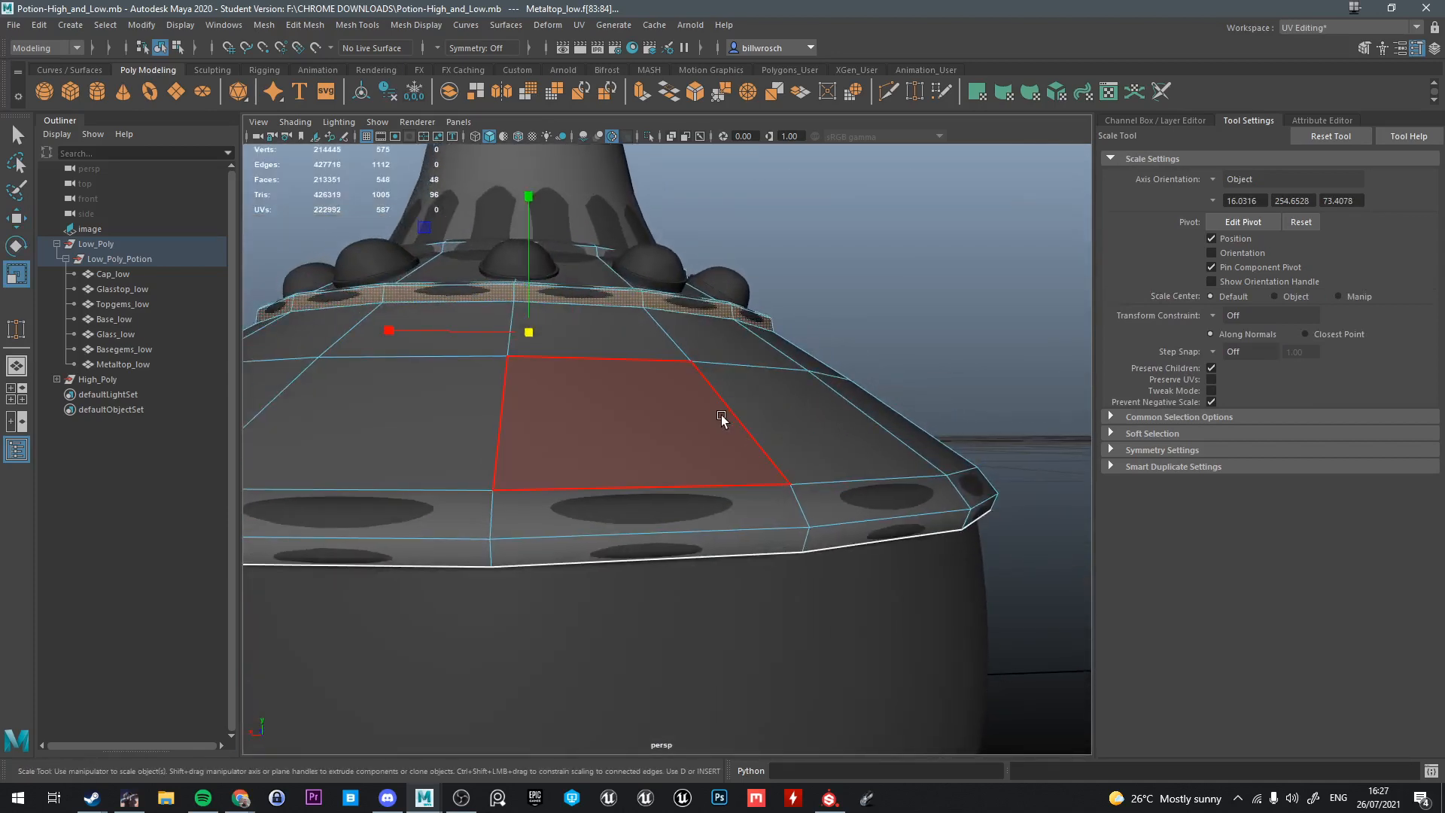
Shift the edge loops on Metaltop_low's sloping shoulder vertically to follow the high-poly surface
key(q)
right_drag(723, 381, 695, 337)
double_click(650, 360)
key(w)
drag(530, 305, 648, 496)
scroll(806, 463, down, 3)
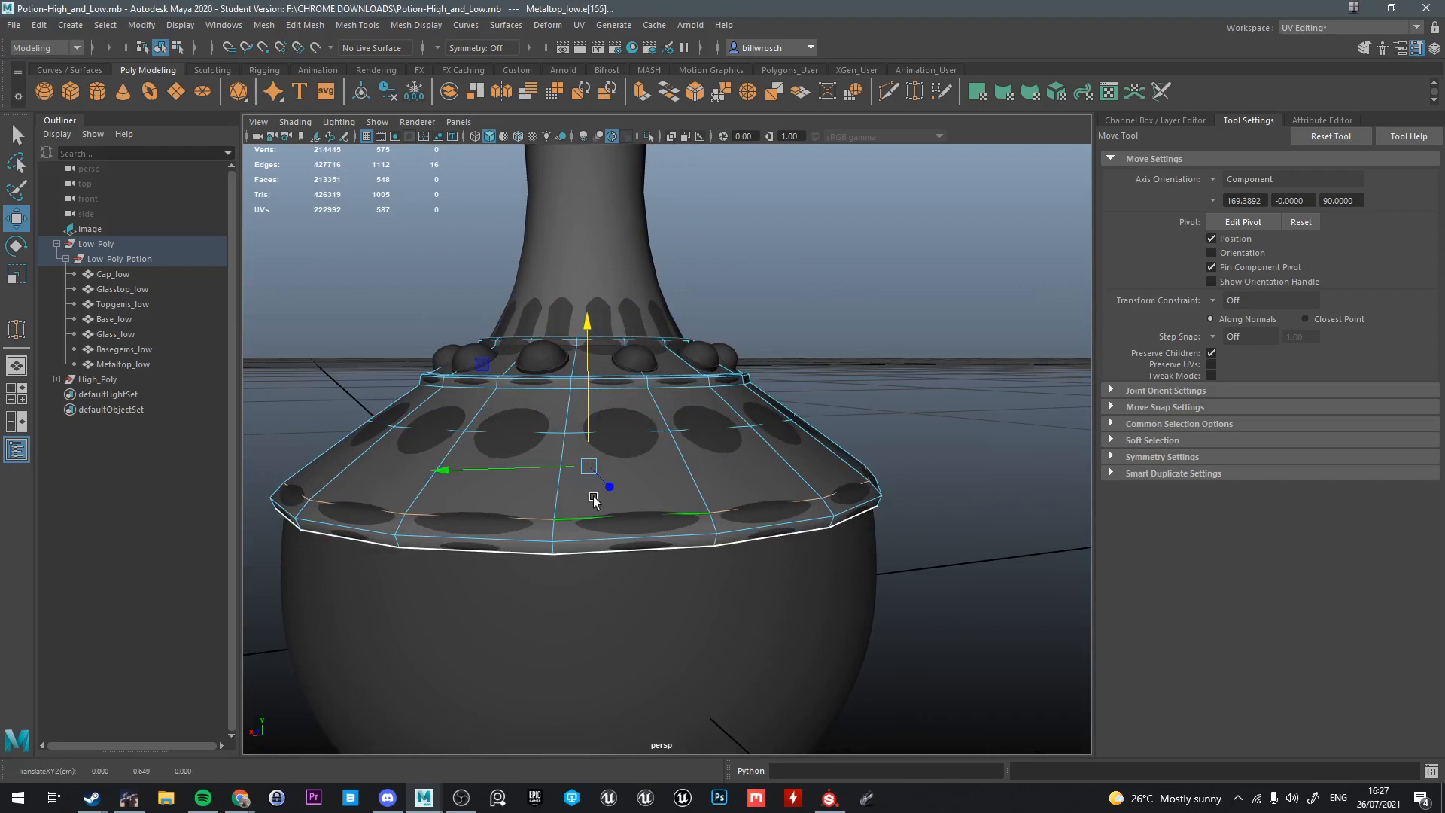
Refine the scale and height of Metaltop_low's lower shoulder edge loop against the high-poly metal top
key(e)
alt+drag(593, 495, 582, 469)
key(r)
key(w)
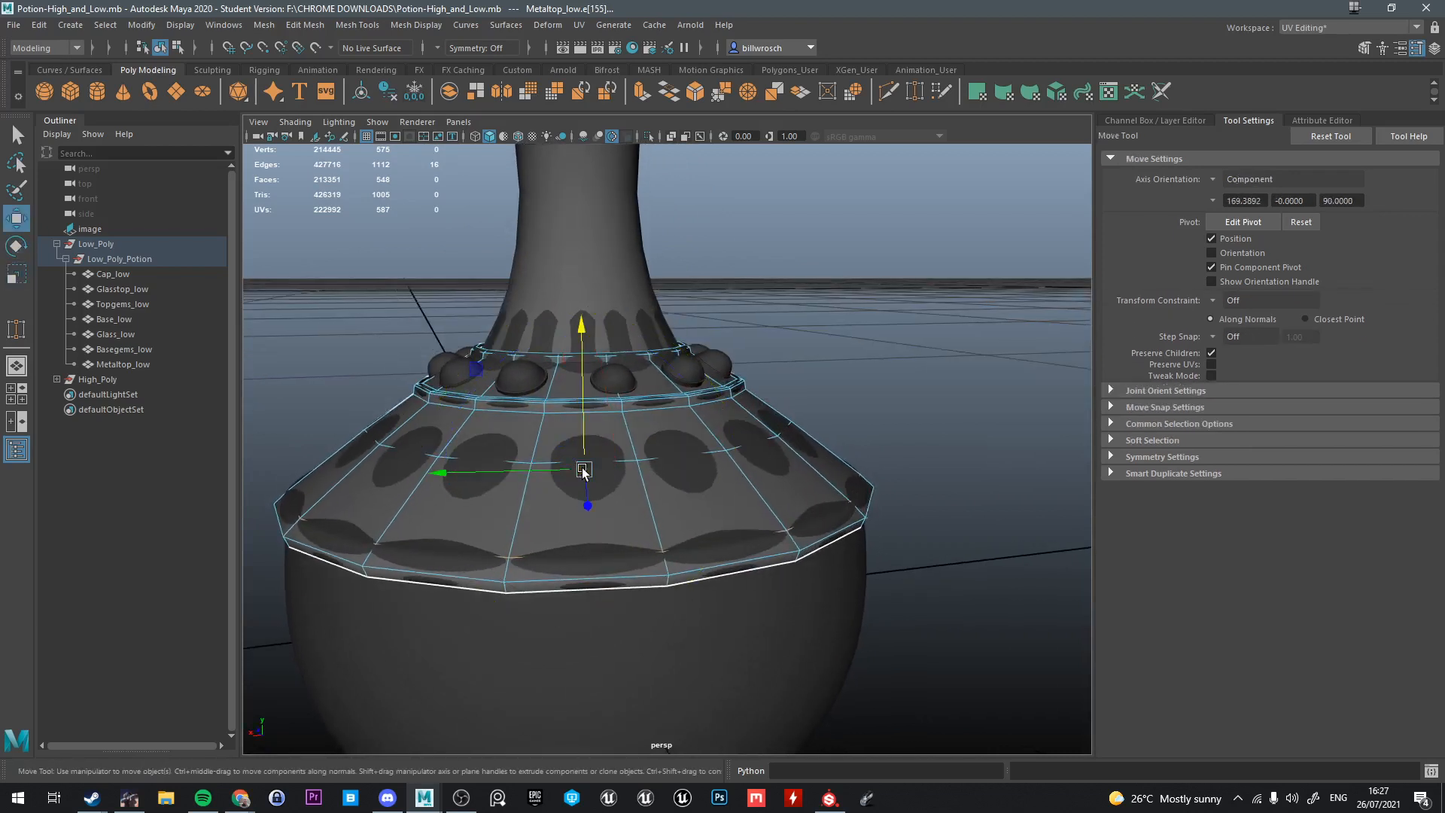
key(r)
key(w)
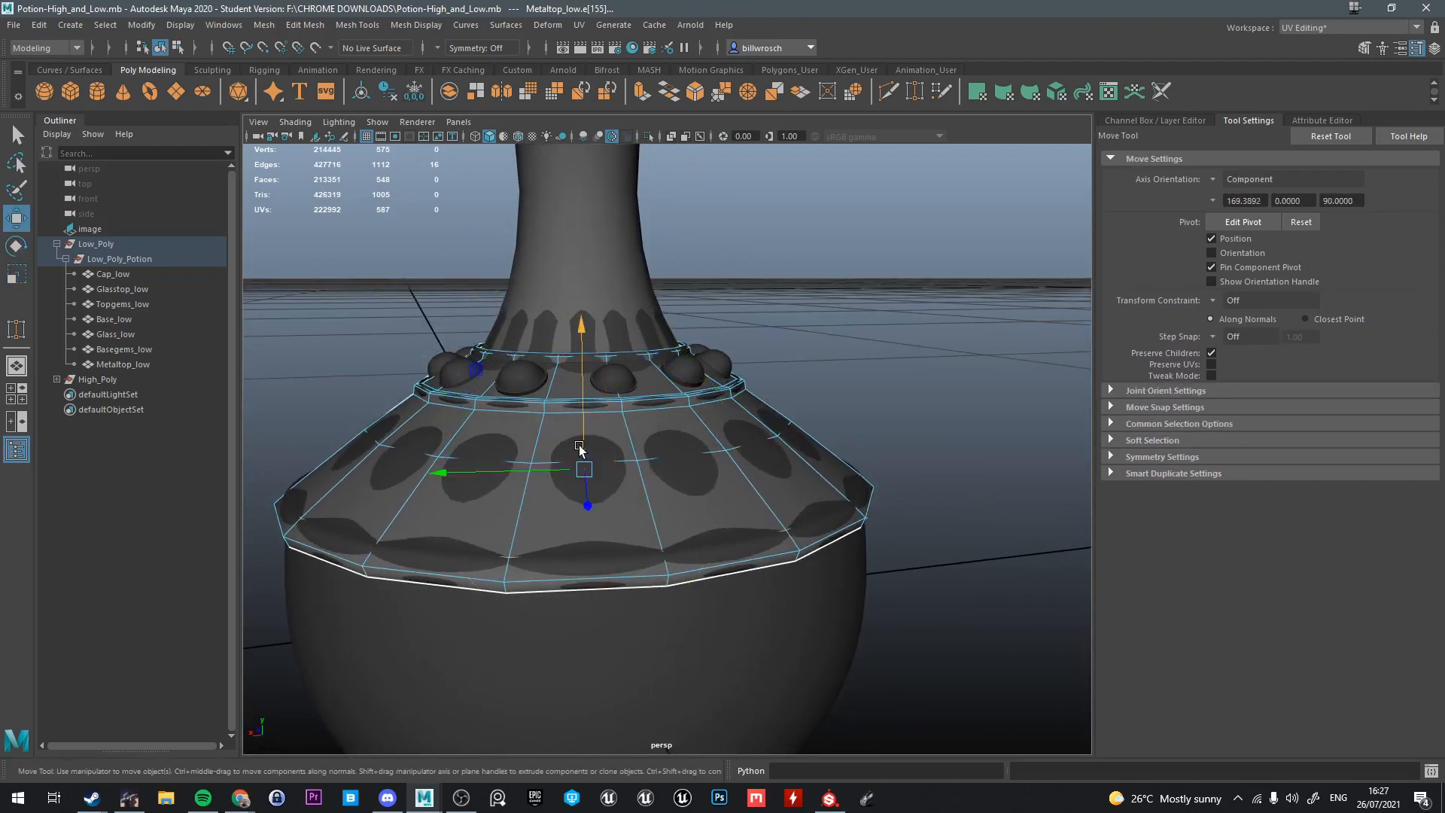
key(e)
key(r)
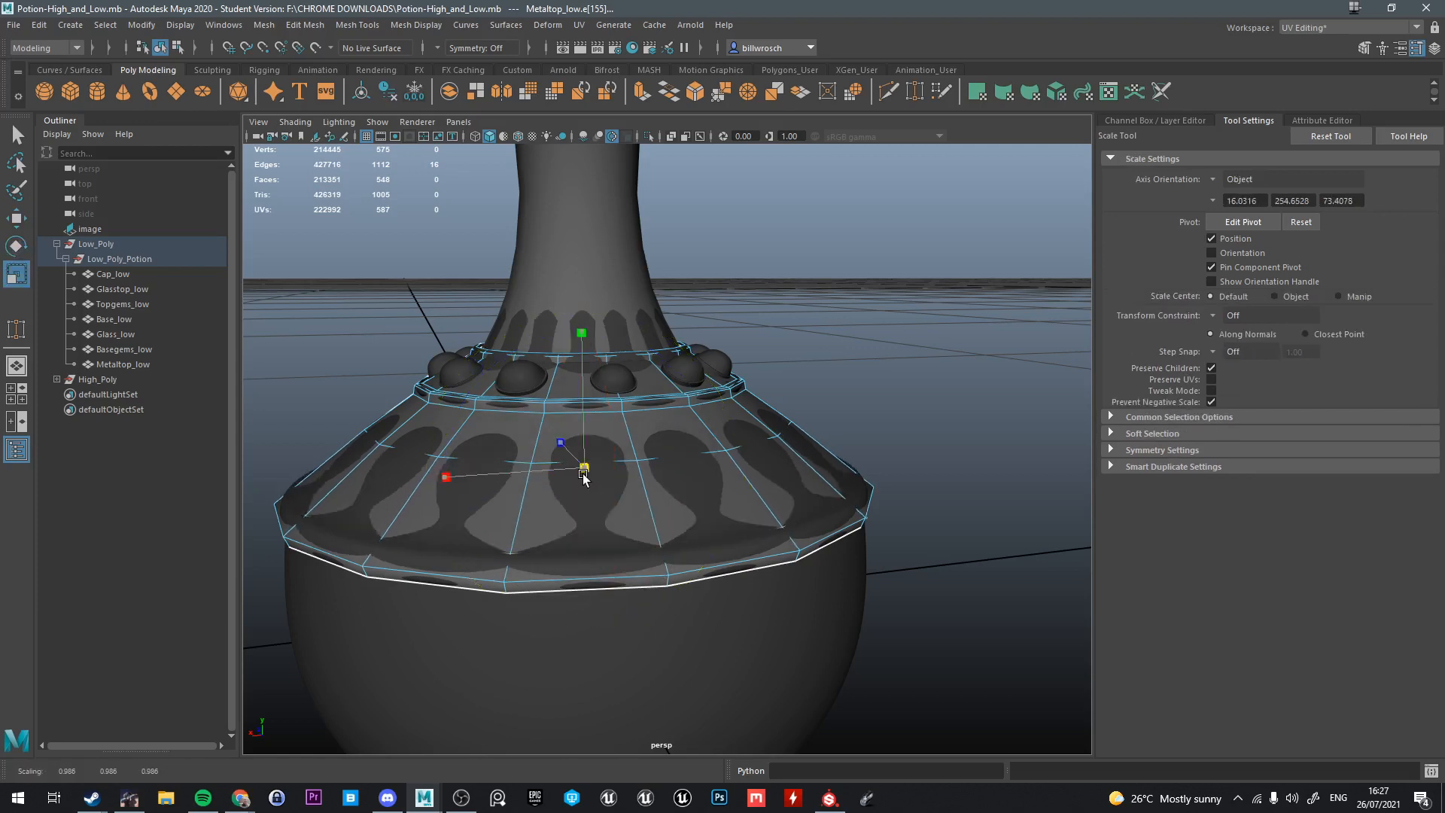
key(w)
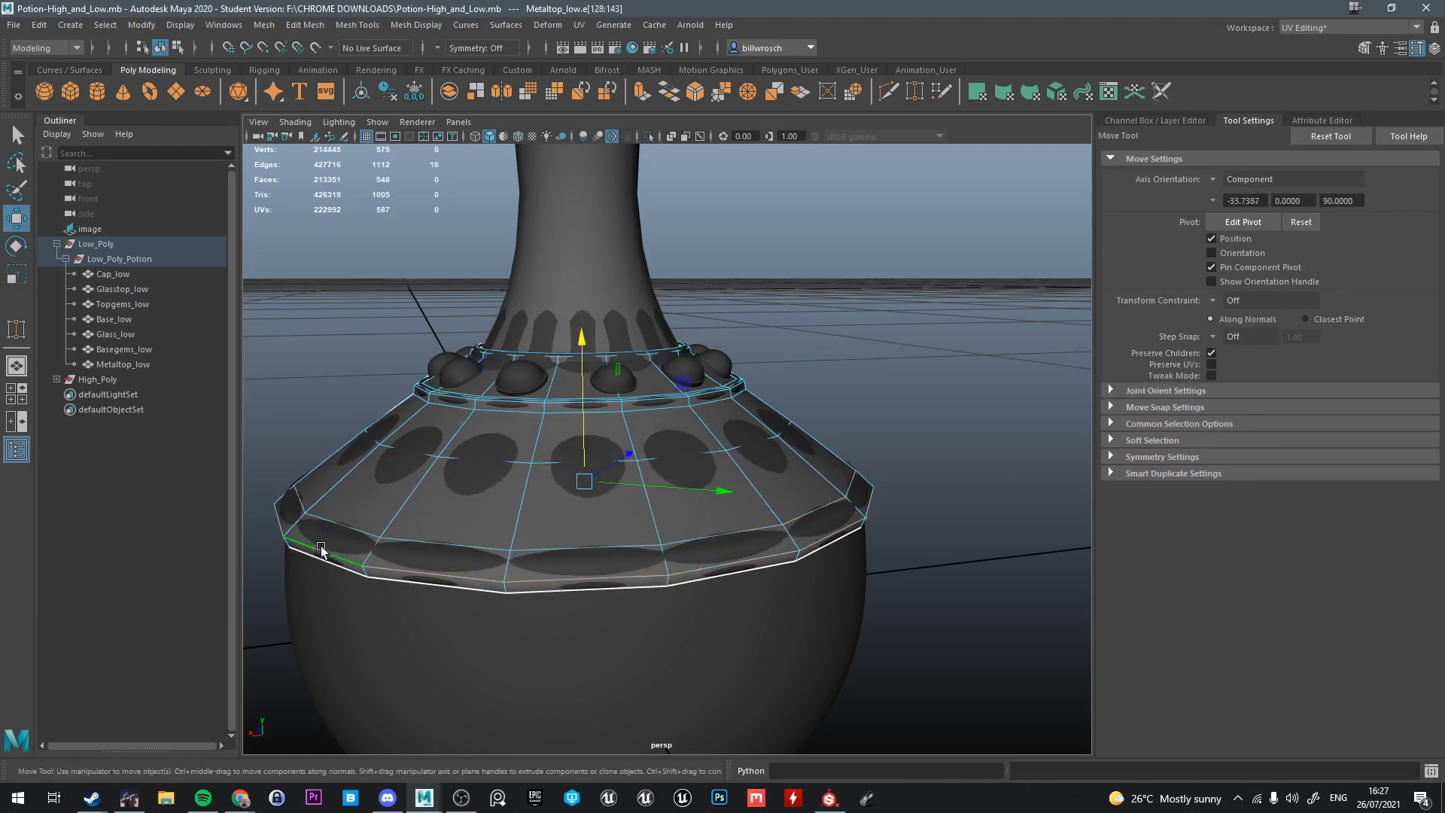
Scale and reposition the edge loop just above Metaltop_low's bottom border to match the high-poly rim
key(e)
key(r)
drag(584, 480, 582, 449)
key(w)
key(r)
key(w)
key(q)
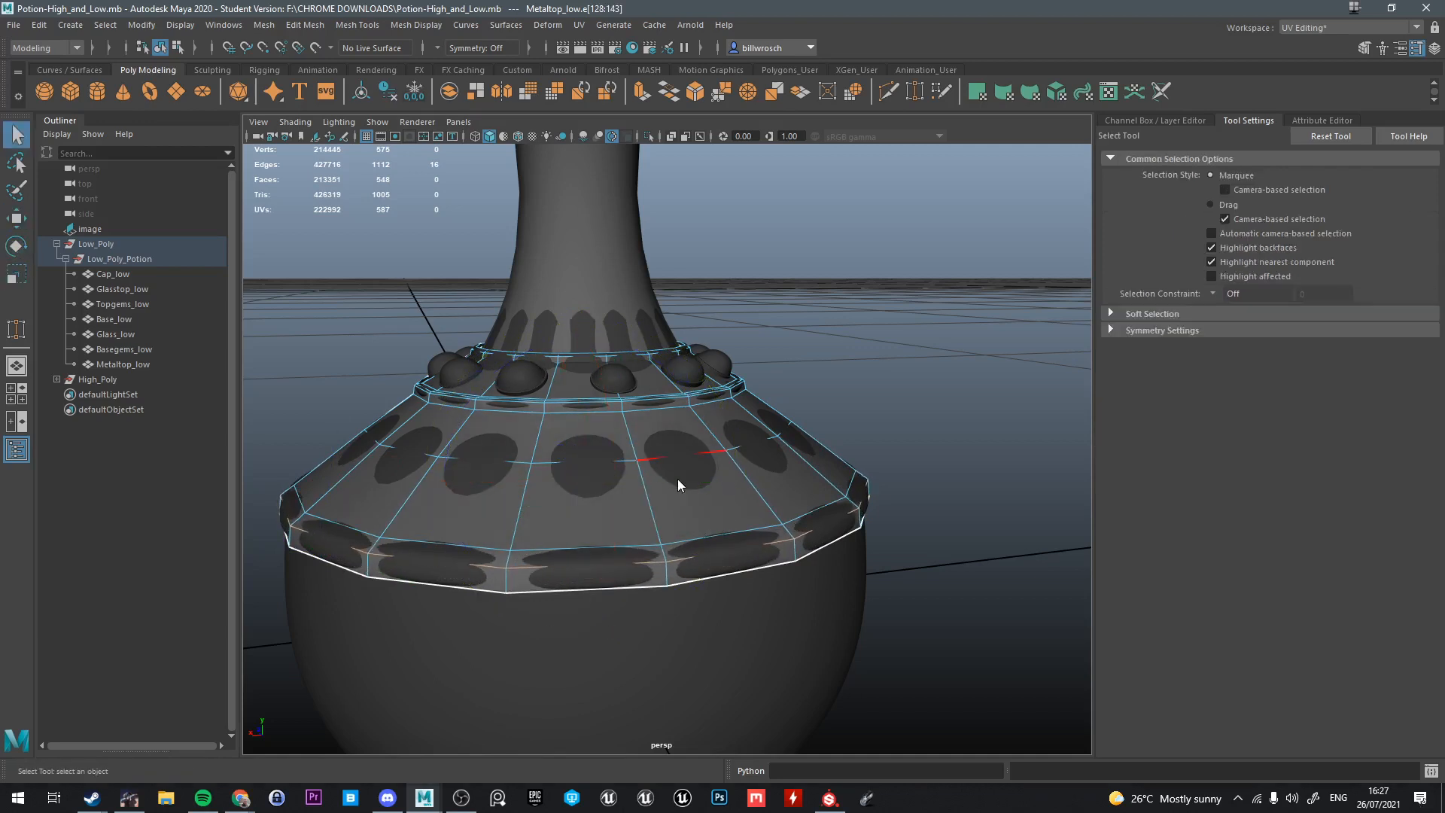
Return to object mode, check the metal top's fit, and isolate the Low_Poly group to examine the wireframe around the top gems
right_drag(677, 479, 763, 344)
click(911, 391)
alt+drag(922, 406, 861, 508)
scroll(860, 507, up, 2)
click(769, 470)
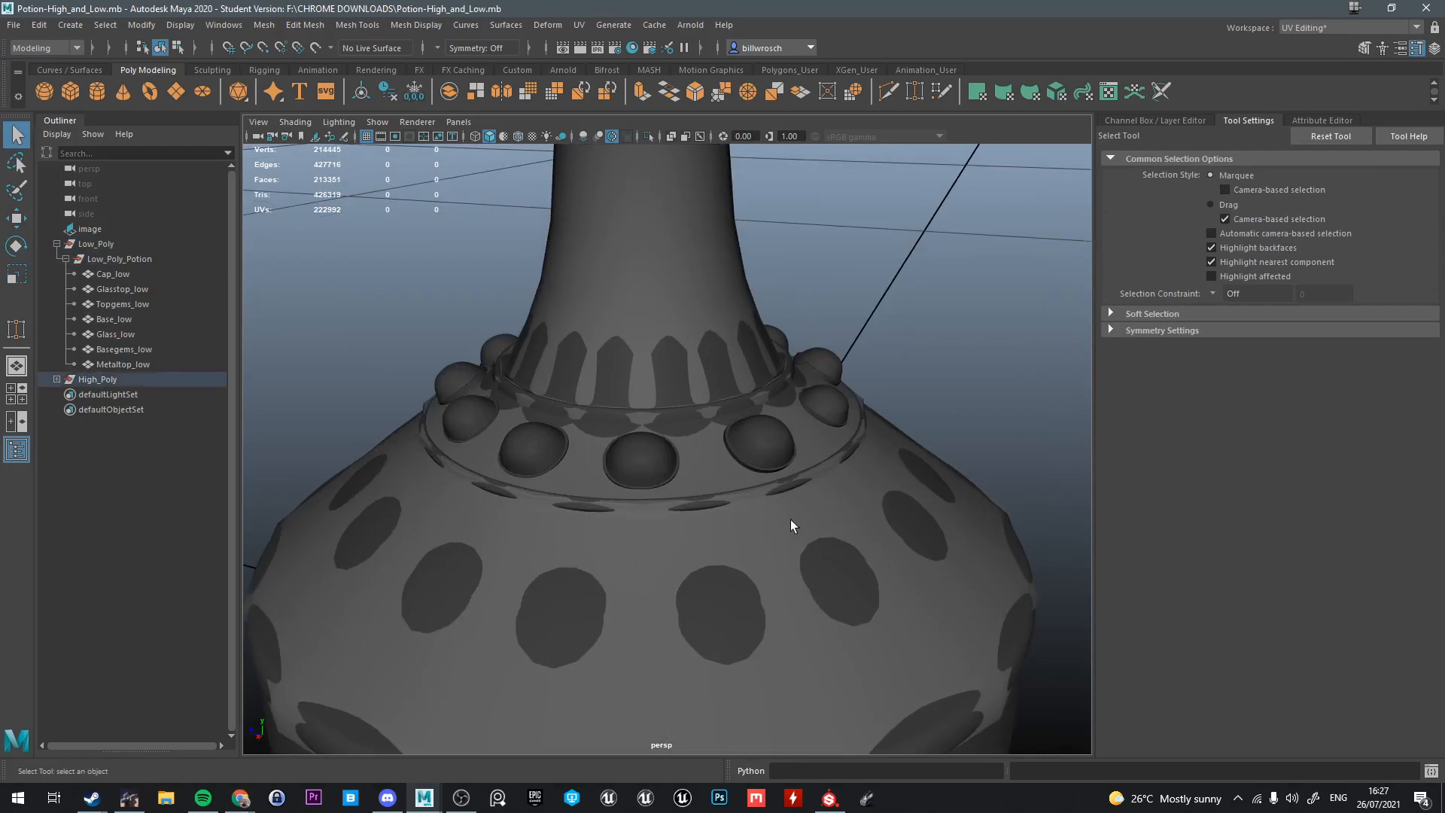
scroll(790, 519, down, 5)
click(113, 245)
key(ctrl+1)
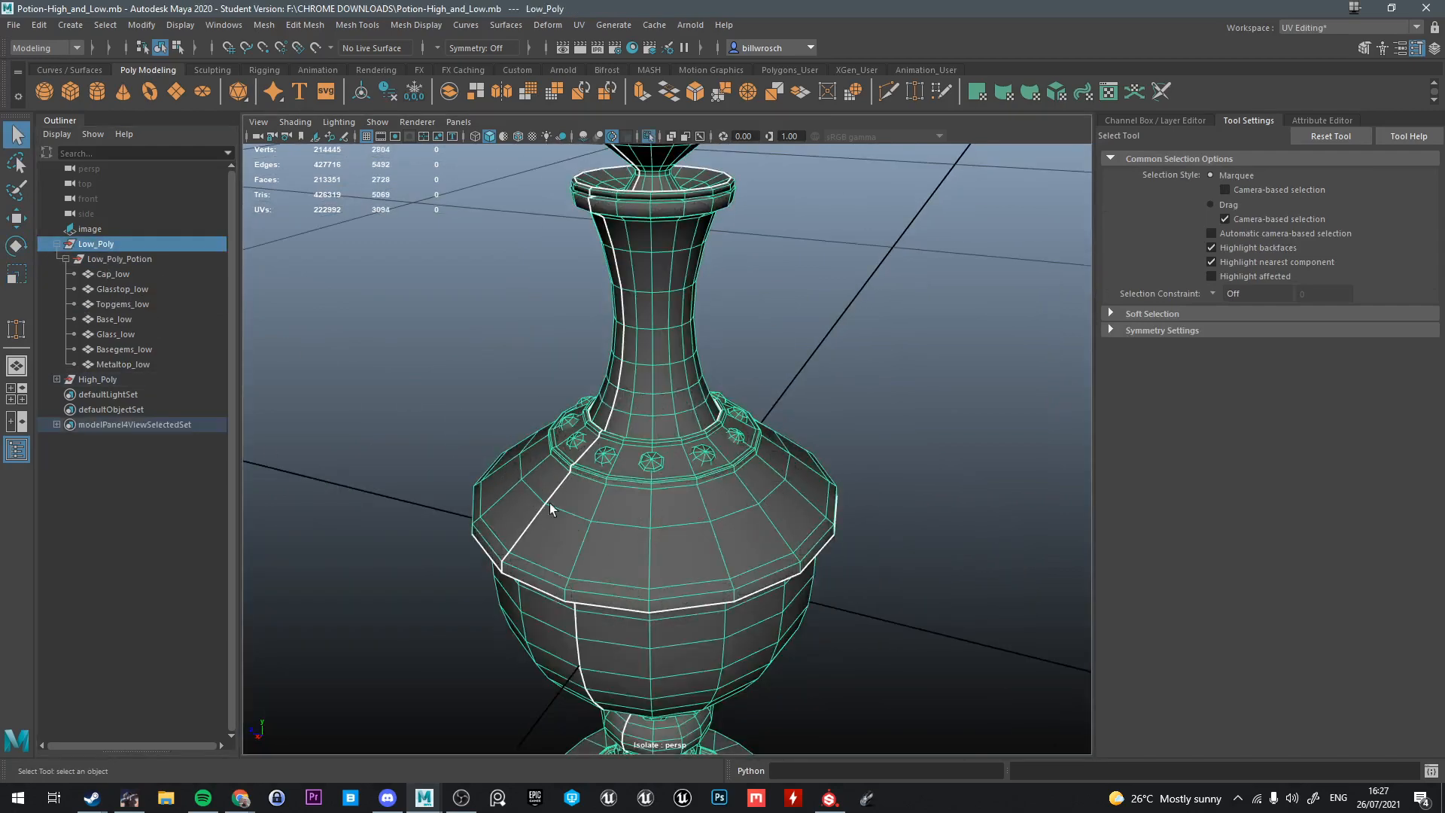
scroll(602, 519, up, 6)
alt+drag(648, 535, 720, 525)
scroll(740, 476, up, 2)
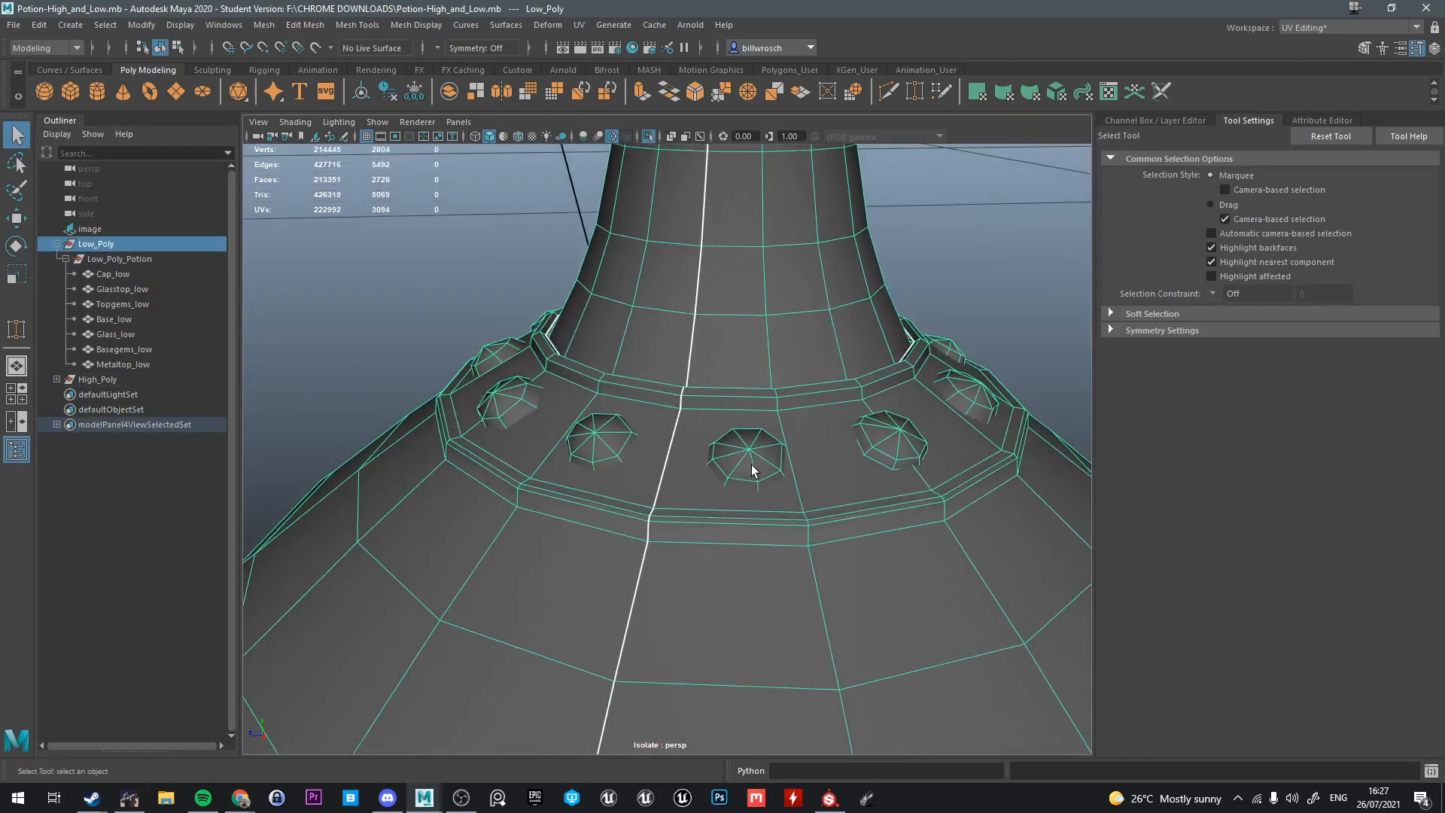
Select Topgems_low, end the isolation, and raise and slightly enlarge the gems to fit their high-poly counterparts
scroll(752, 472, down, 3)
click(706, 455)
key(ctrl+1)
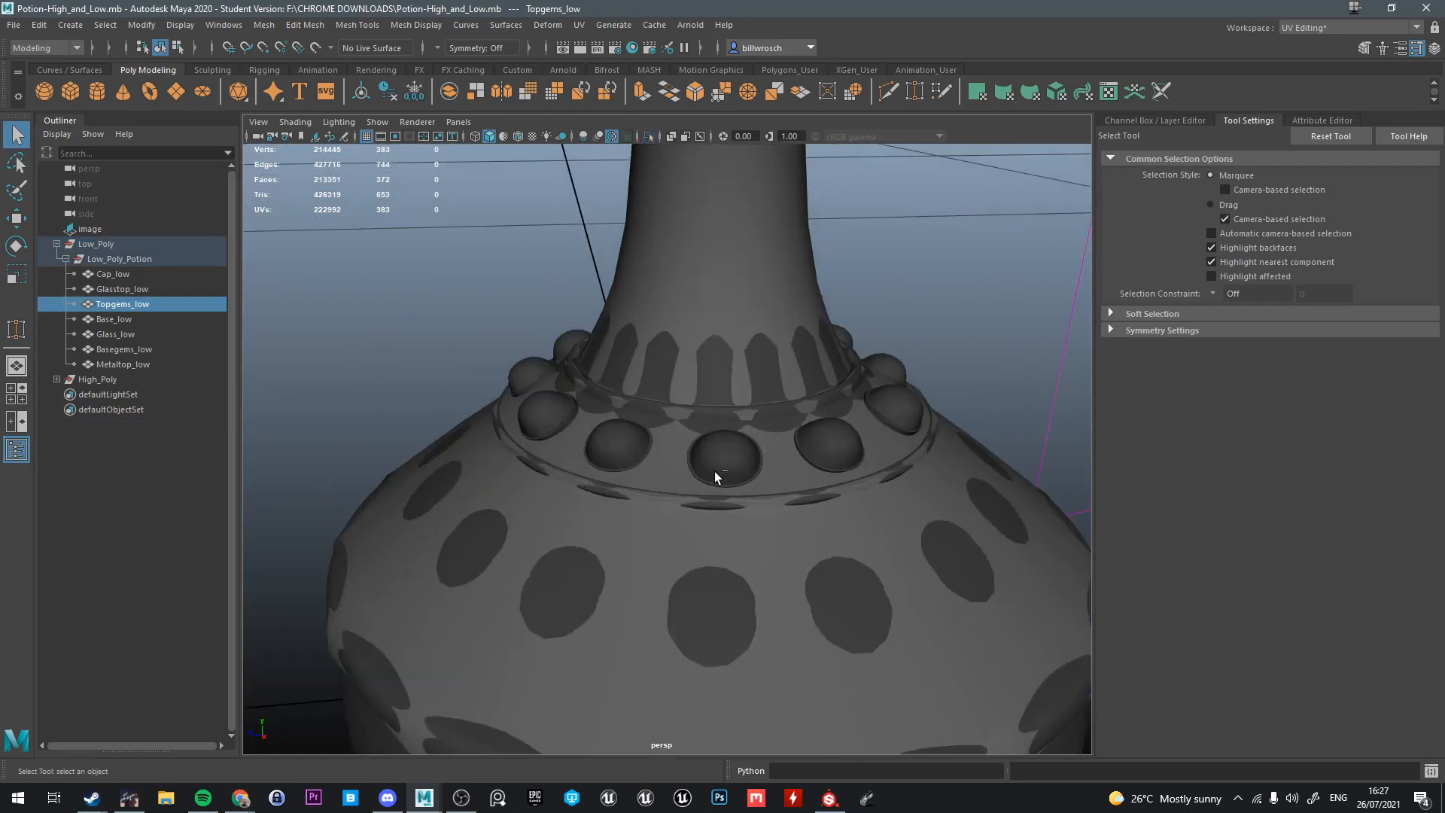
key(ctrl+1)
key(ctrl+1)
key(w)
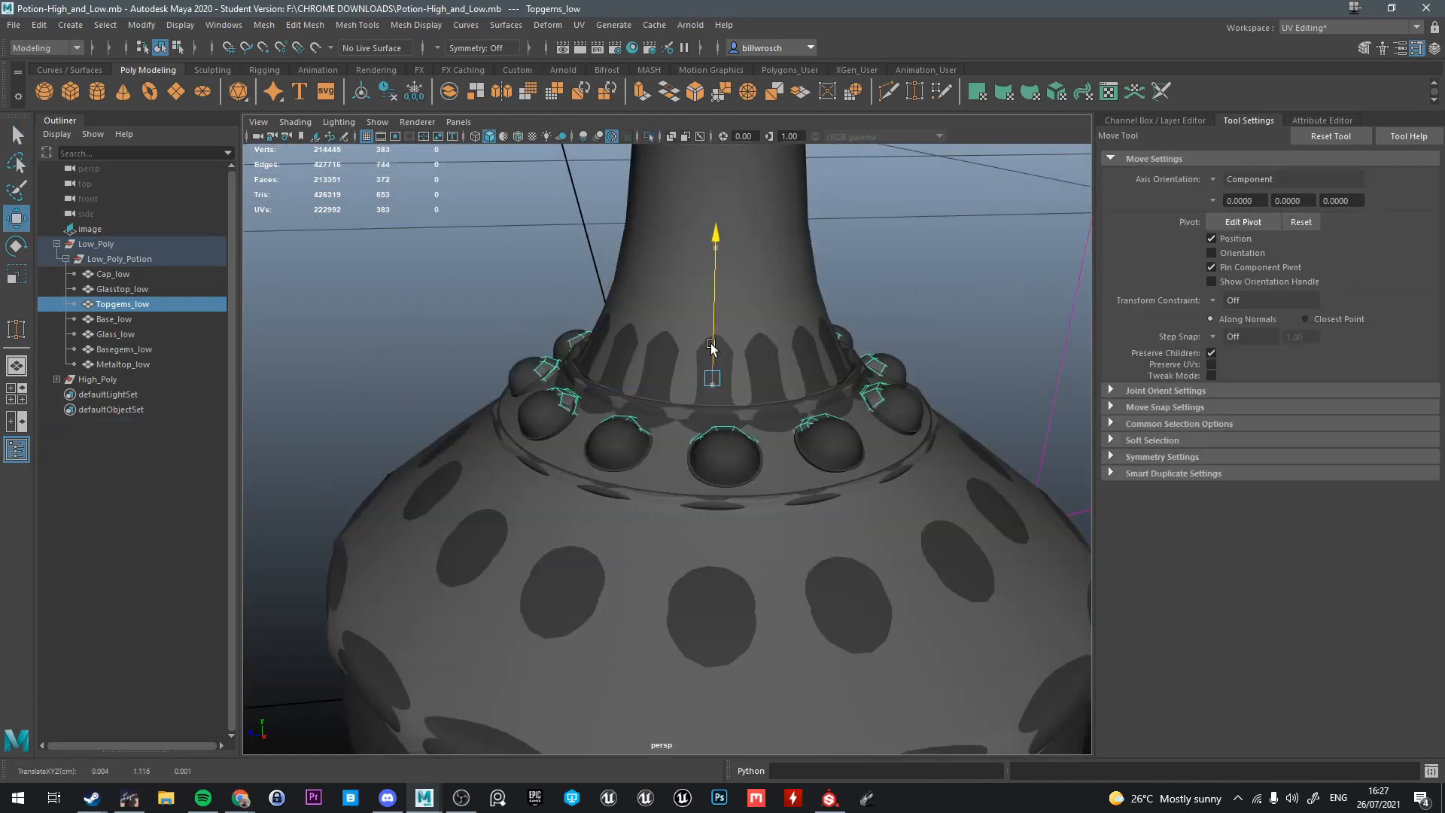
alt+drag(711, 348, 725, 409)
key(e)
key(r)
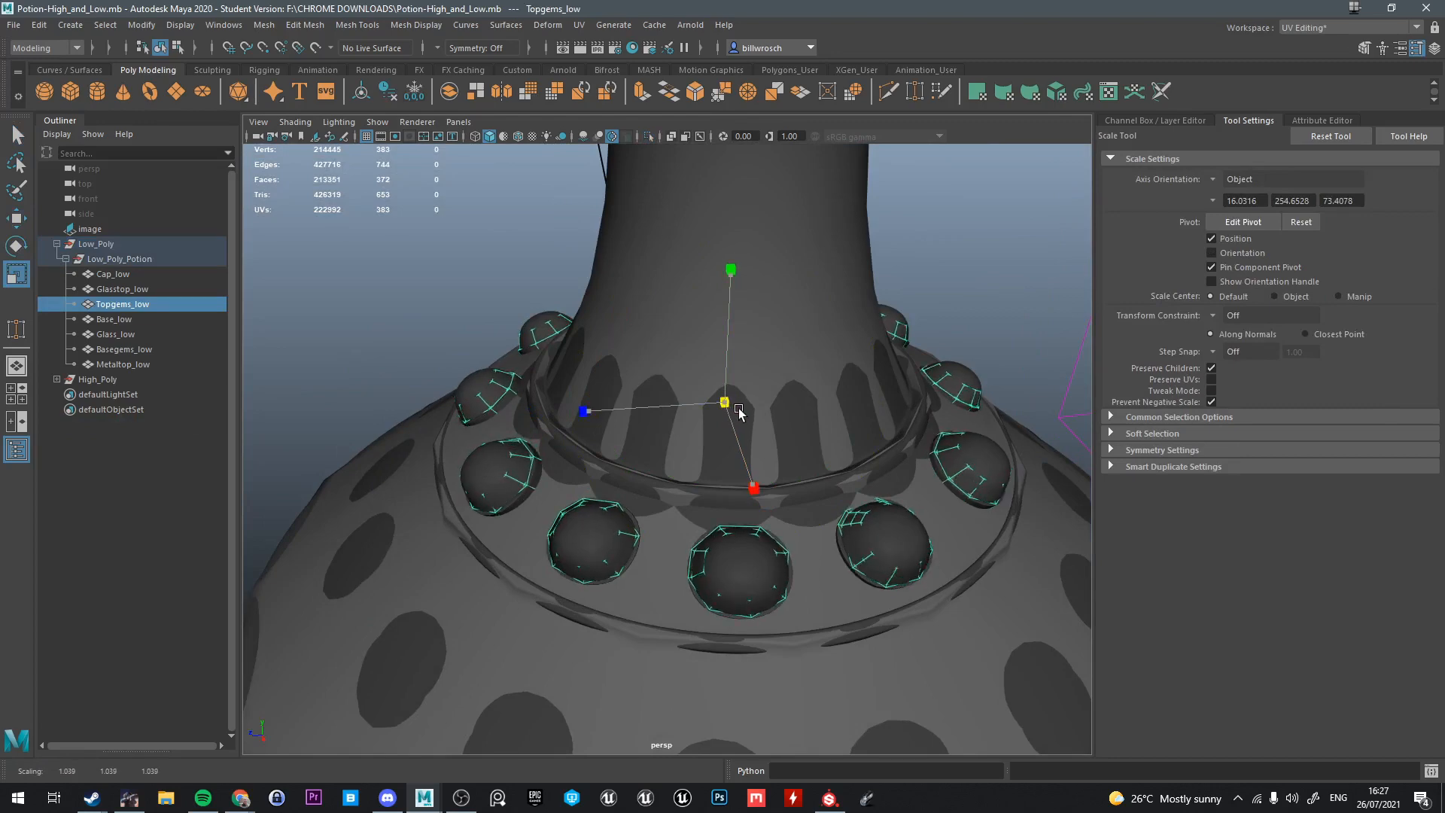
alt+drag(740, 408, 783, 436)
scroll(737, 451, up, 3)
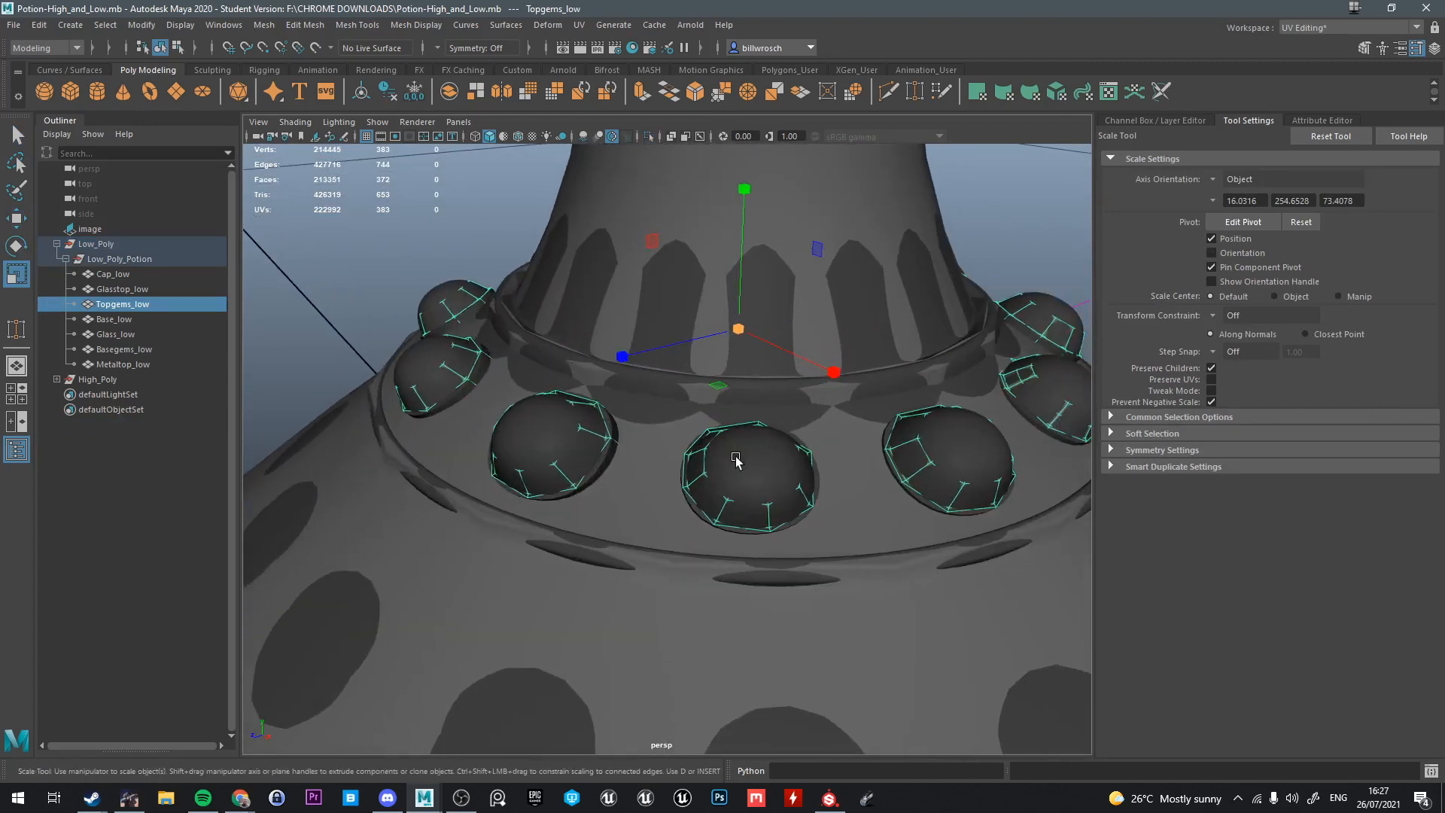
Isolate Topgems_low and delete the redundant edge loops near the rims of the first few gems
key(ctrl+1)
scroll(589, 470, up, 5)
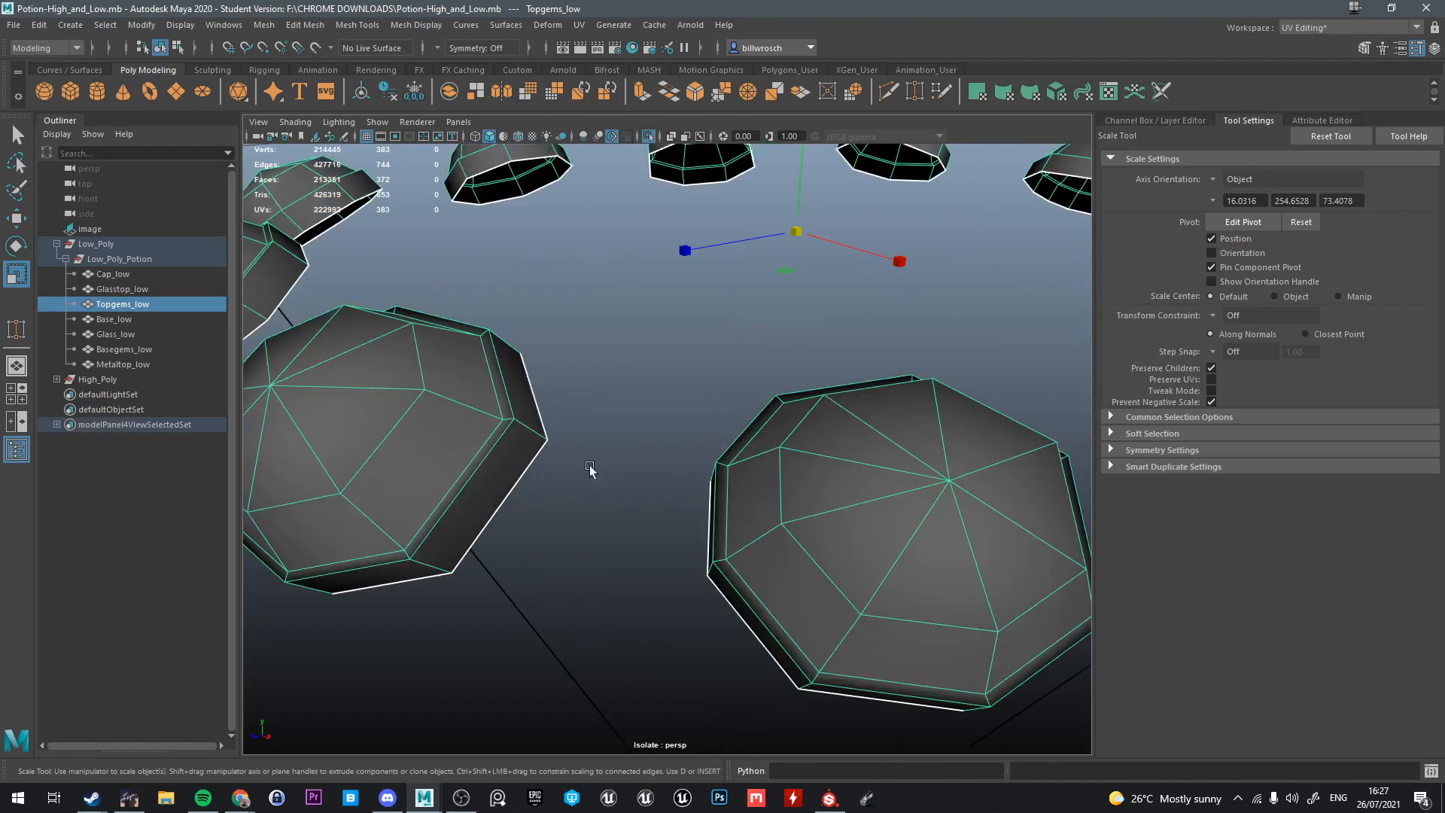
right_drag(522, 404, 520, 350)
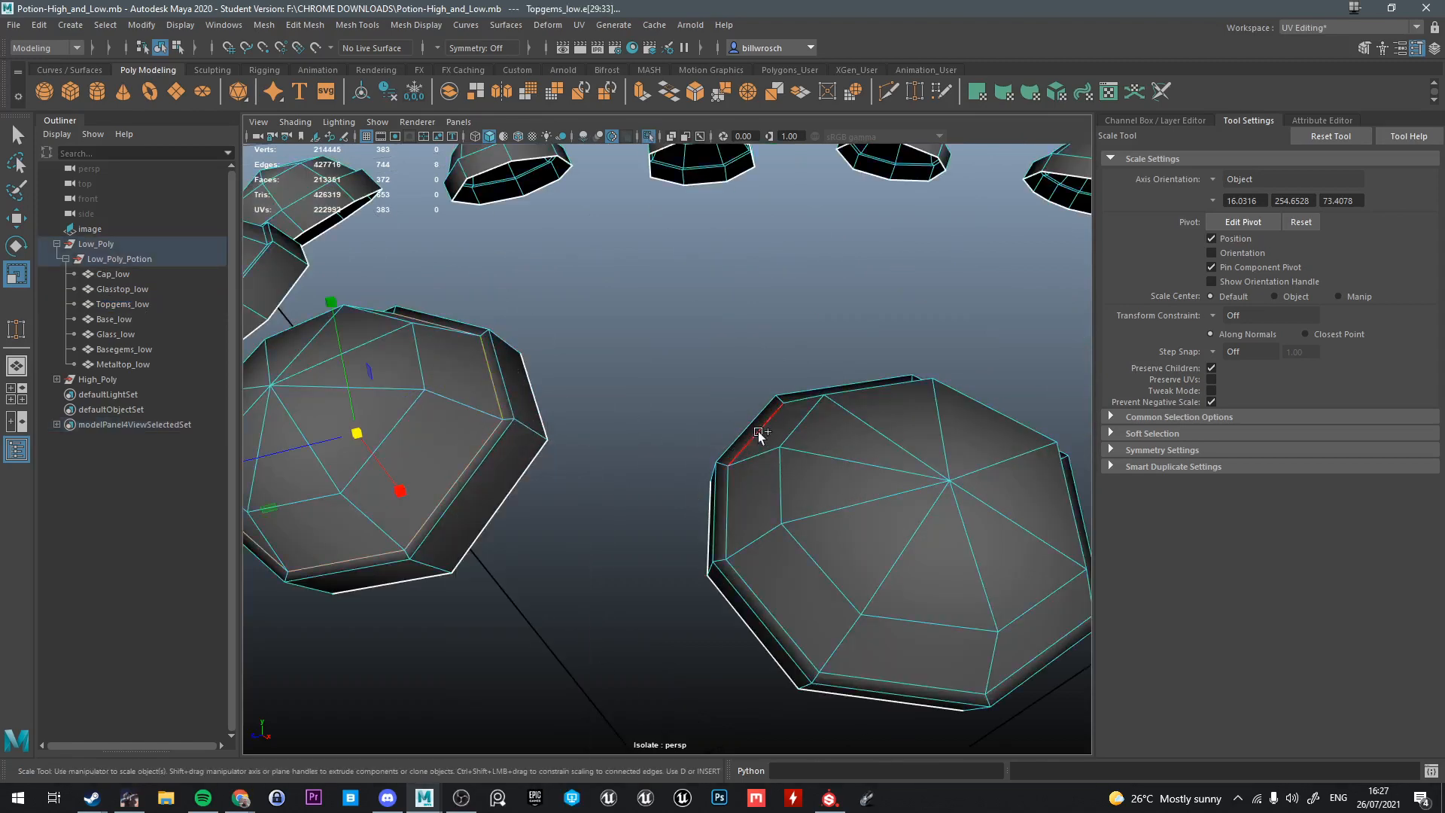
key(ctrl+Delete)
scroll(748, 444, down, 5)
alt+drag(748, 444, 833, 442)
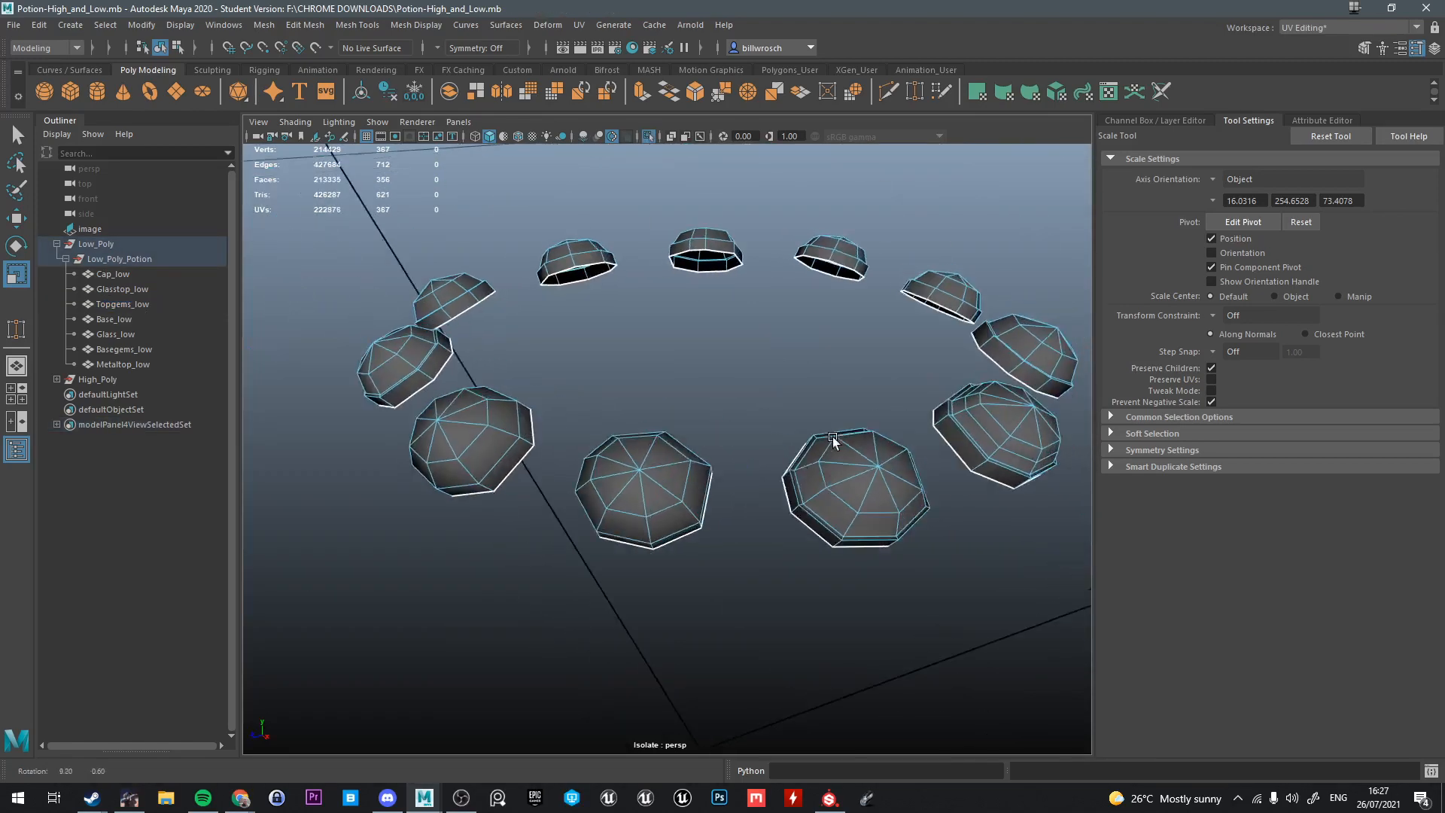
scroll(858, 576, up, 5)
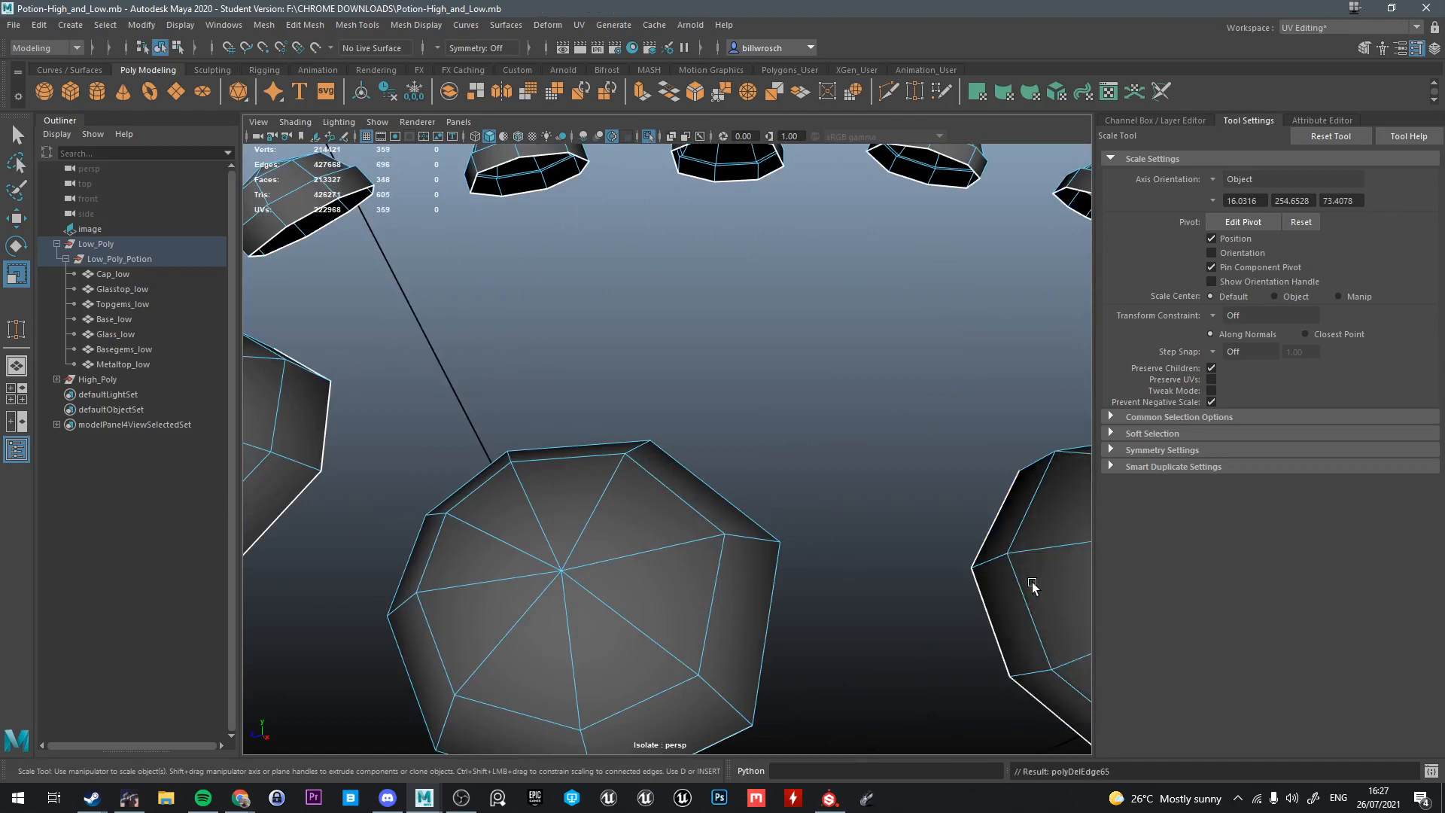
Delete the redundant rim edge loop from the next gem of Topgems_low
alt+drag(1033, 587, 865, 414)
scroll(855, 418, up, 5)
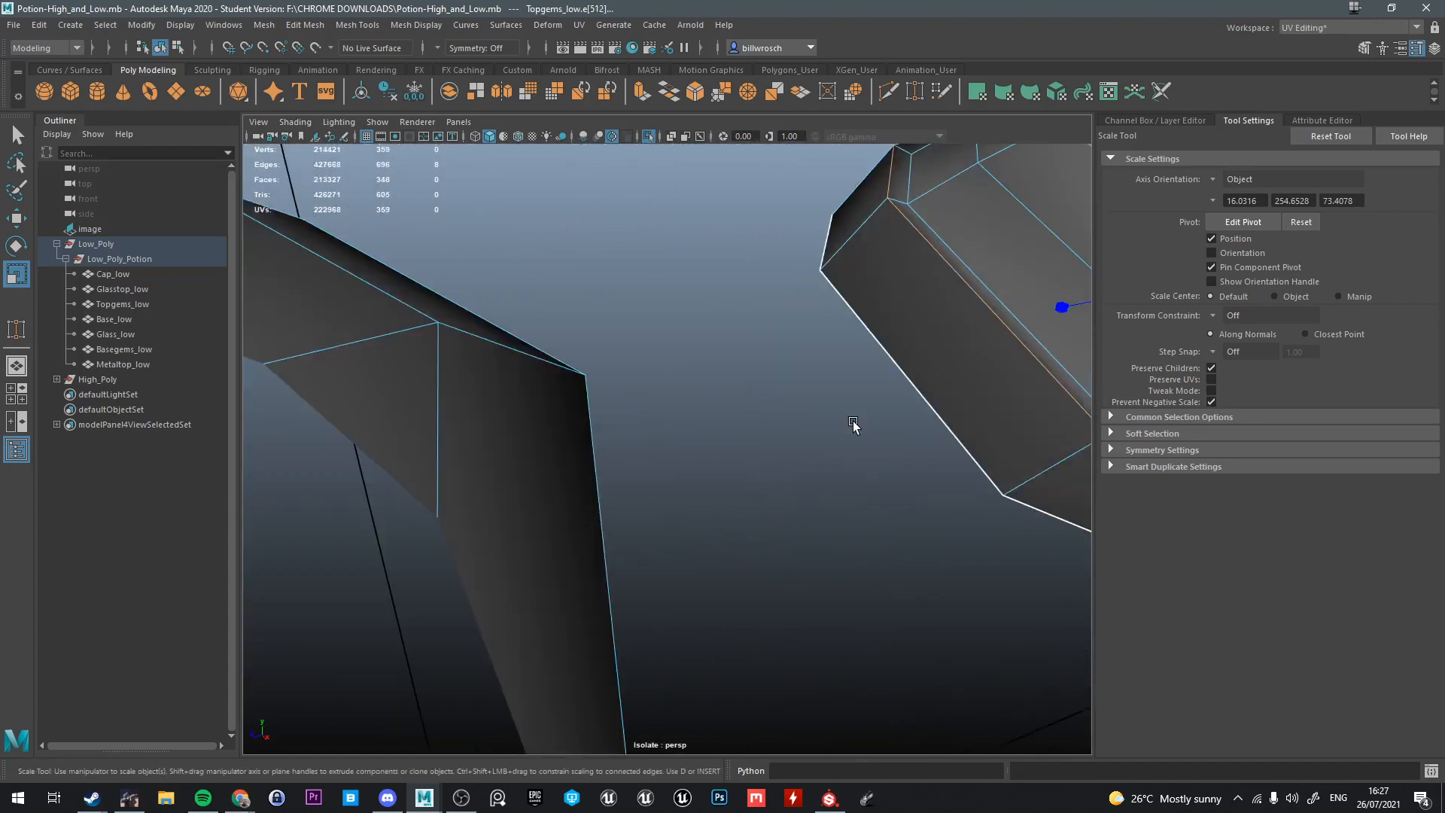
alt+middle_drag(855, 421, 808, 447)
key(q)
double_click(837, 408)
key(ctrl+Delete)
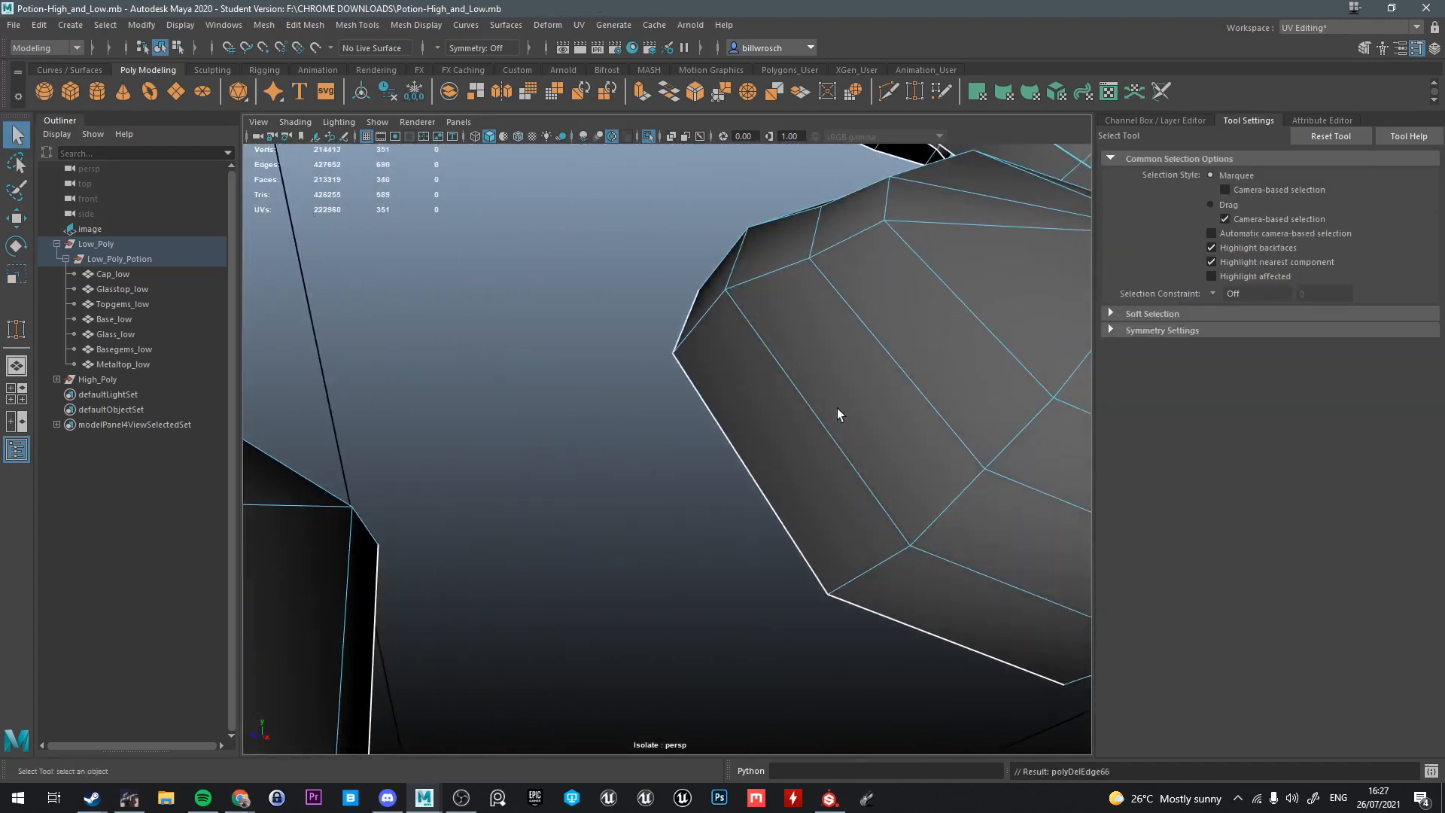
Remove the extra rim edge loops from two more gems around the Topgems_low ring
scroll(837, 408, down, 5)
scroll(697, 435, up, 5)
double_click(698, 435)
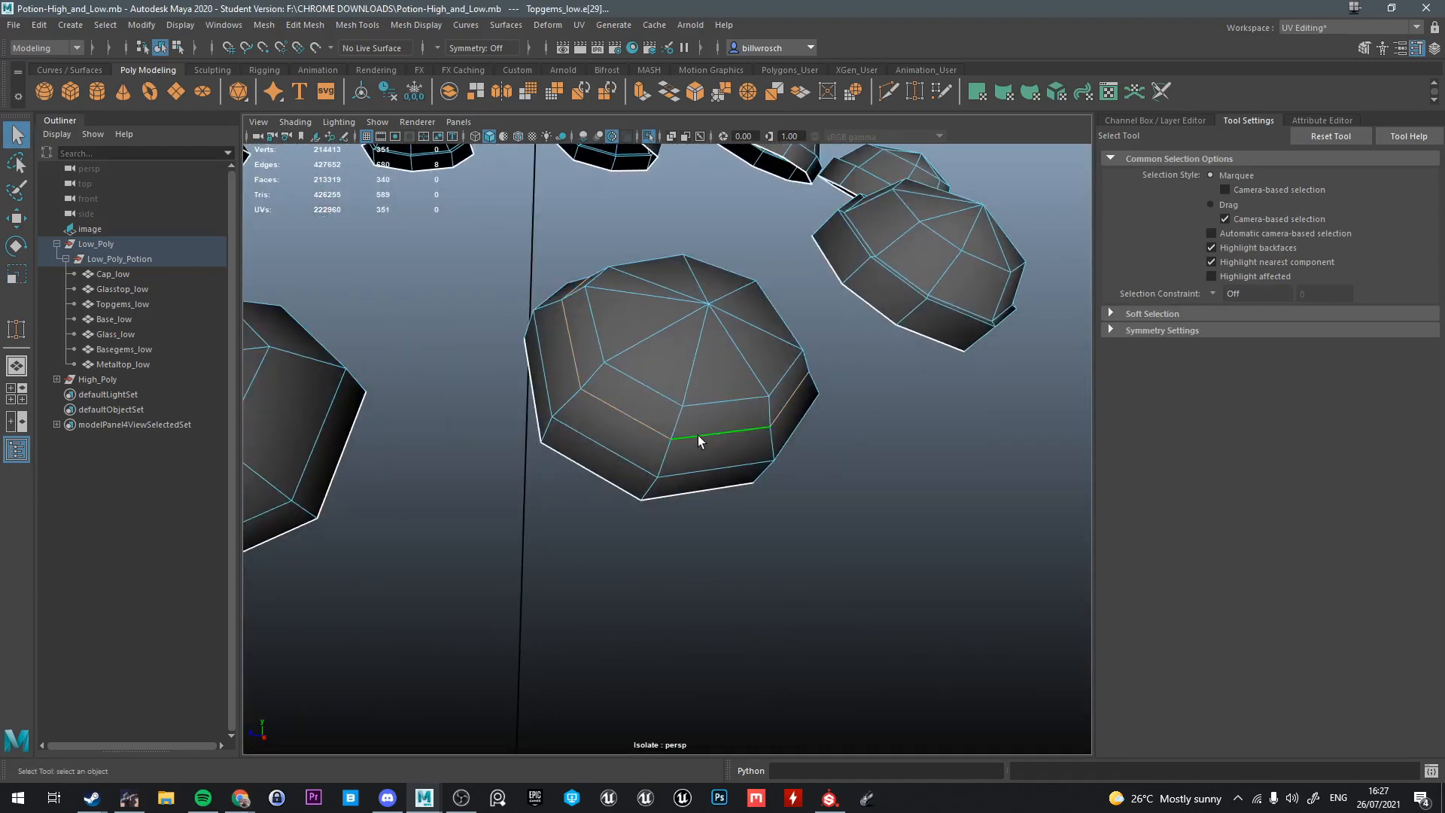
key(ctrl+Delete)
alt+drag(698, 435, 713, 487)
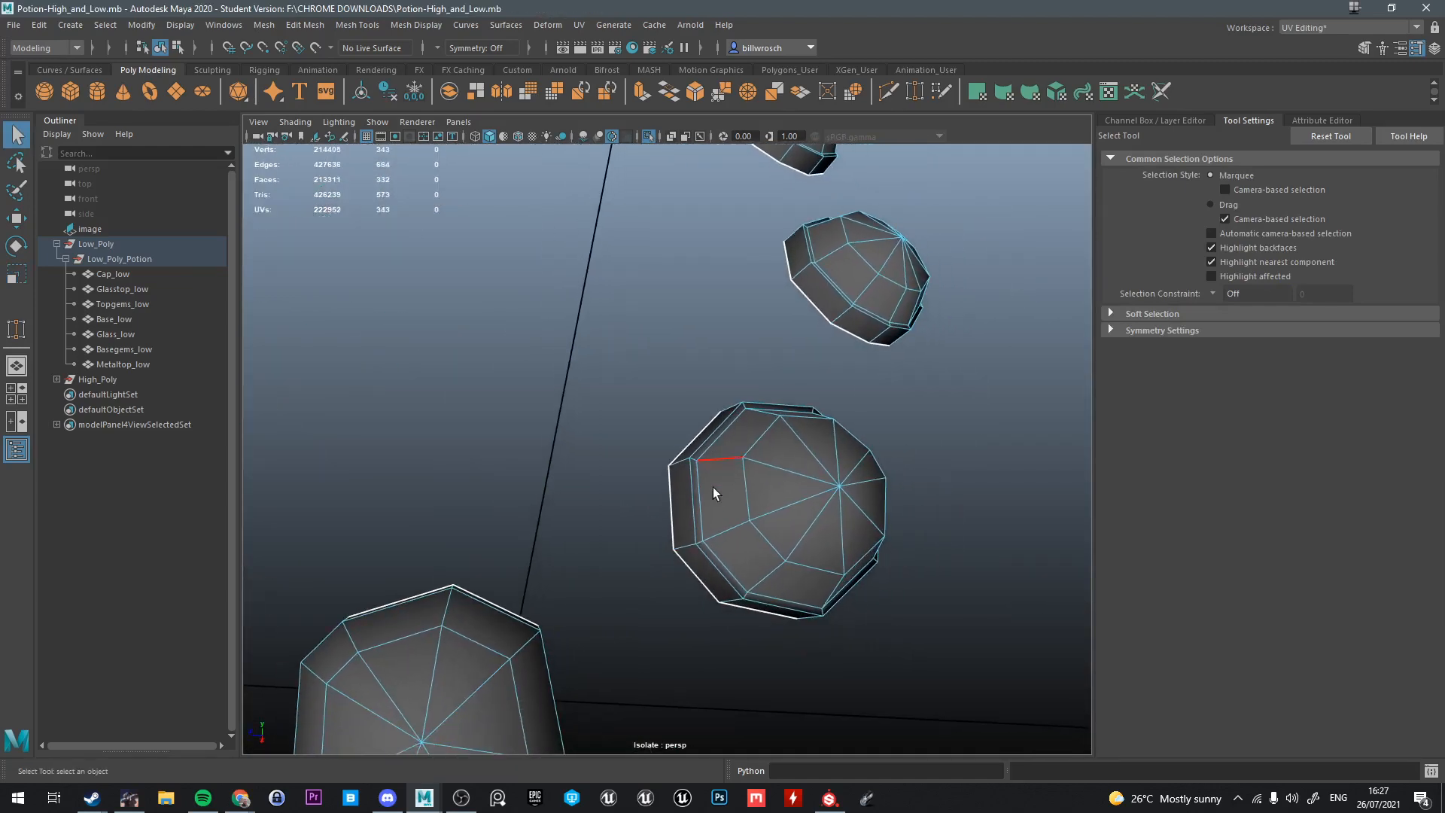
double_click(711, 495)
key(ctrl+Delete)
Continue around the Topgems_low ring, deleting the doubled edge loop near the rim of each following gem
scroll(864, 379, up, 5)
alt+drag(864, 380, 813, 421)
double_click(721, 431)
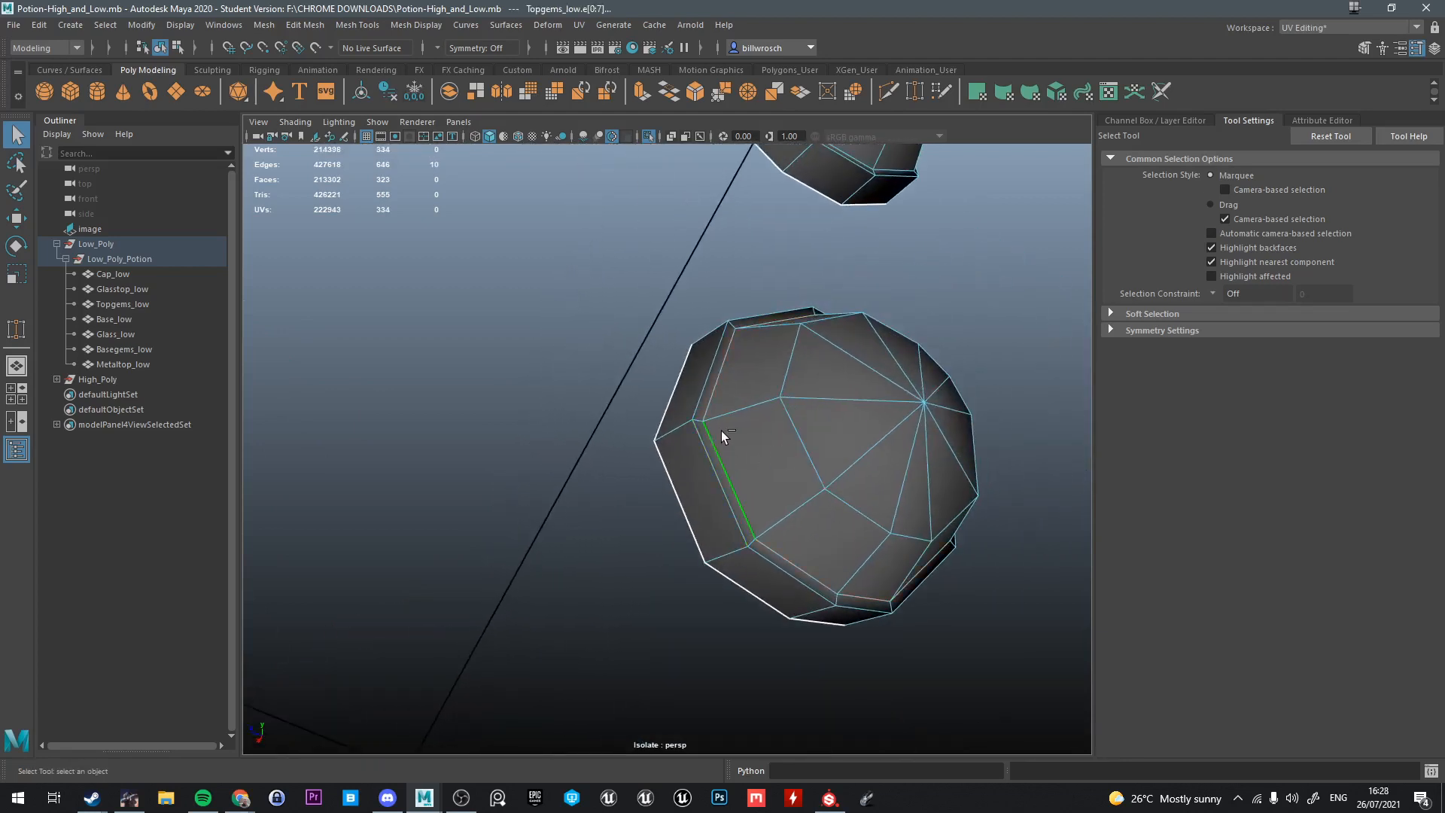
key(ctrl+Delete)
alt+drag(721, 431, 558, 381)
double_click(619, 441)
key(ctrl+Delete)
key(ctrl+Delete)
key(ctrl+Delete)
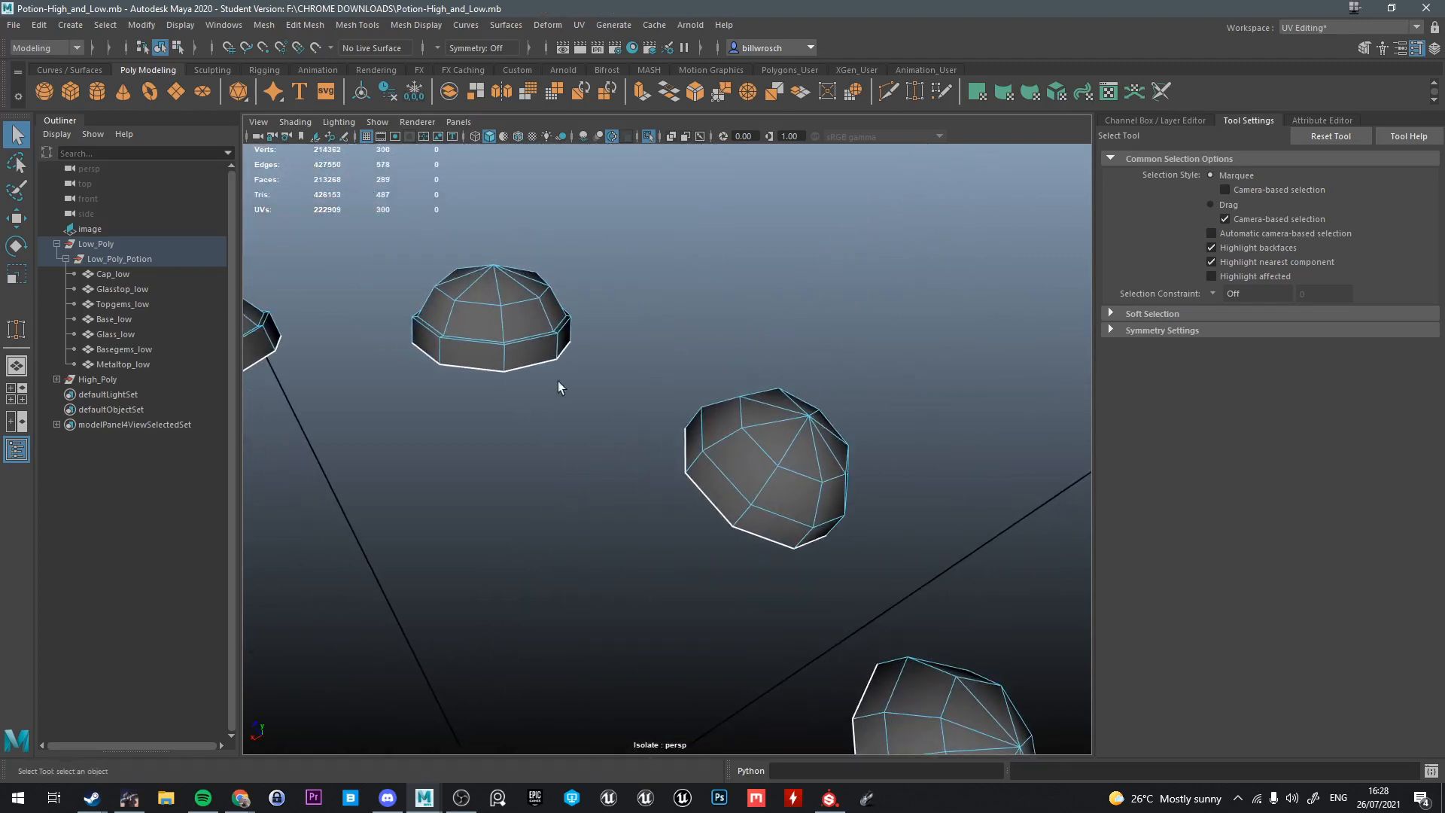
Delete the redundant rim edge loops from the remaining unsimplified gems of Topgems_low
double_click(514, 336)
key(f)
alt+drag(513, 336, 644, 459)
key(ctrl+Delete)
scroll(496, 369, down, 8)
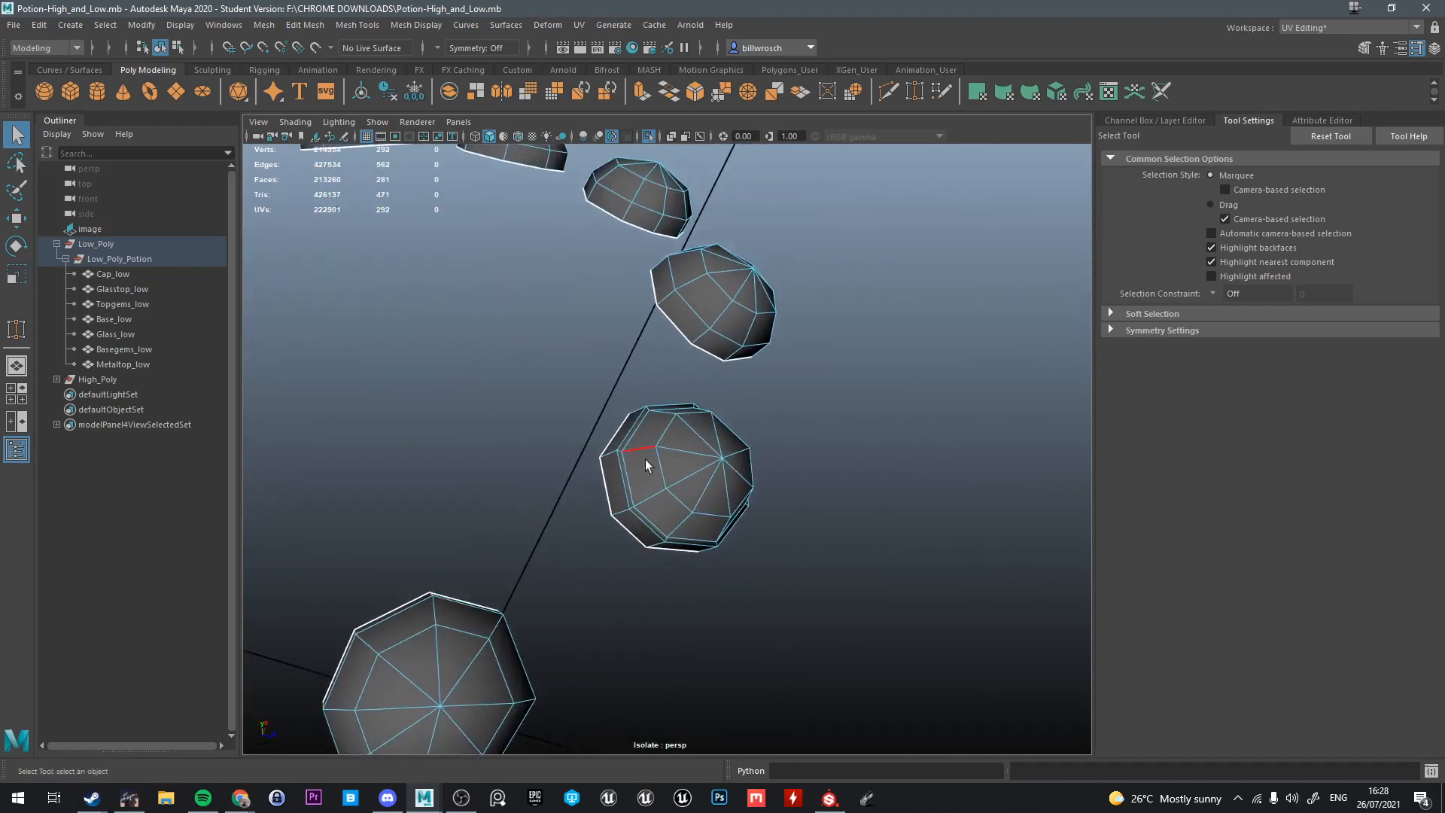
scroll(608, 472, up, 8)
scroll(607, 473, down, 8)
double_click(580, 499)
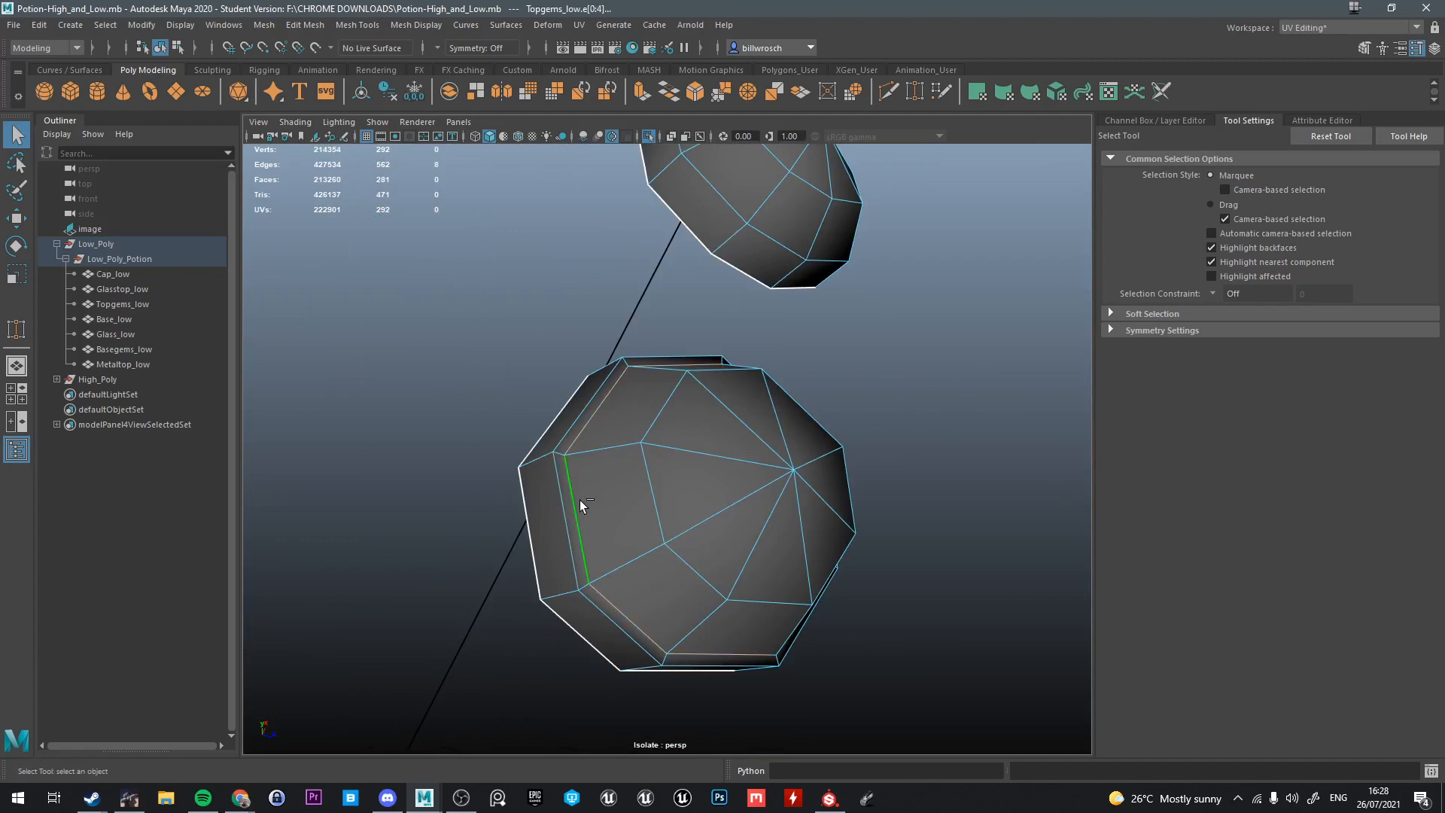
key(ctrl+Delete)
Return Topgems_low to object mode, end its isolation, and select the whole Low_Poly group
scroll(580, 500, down, 10)
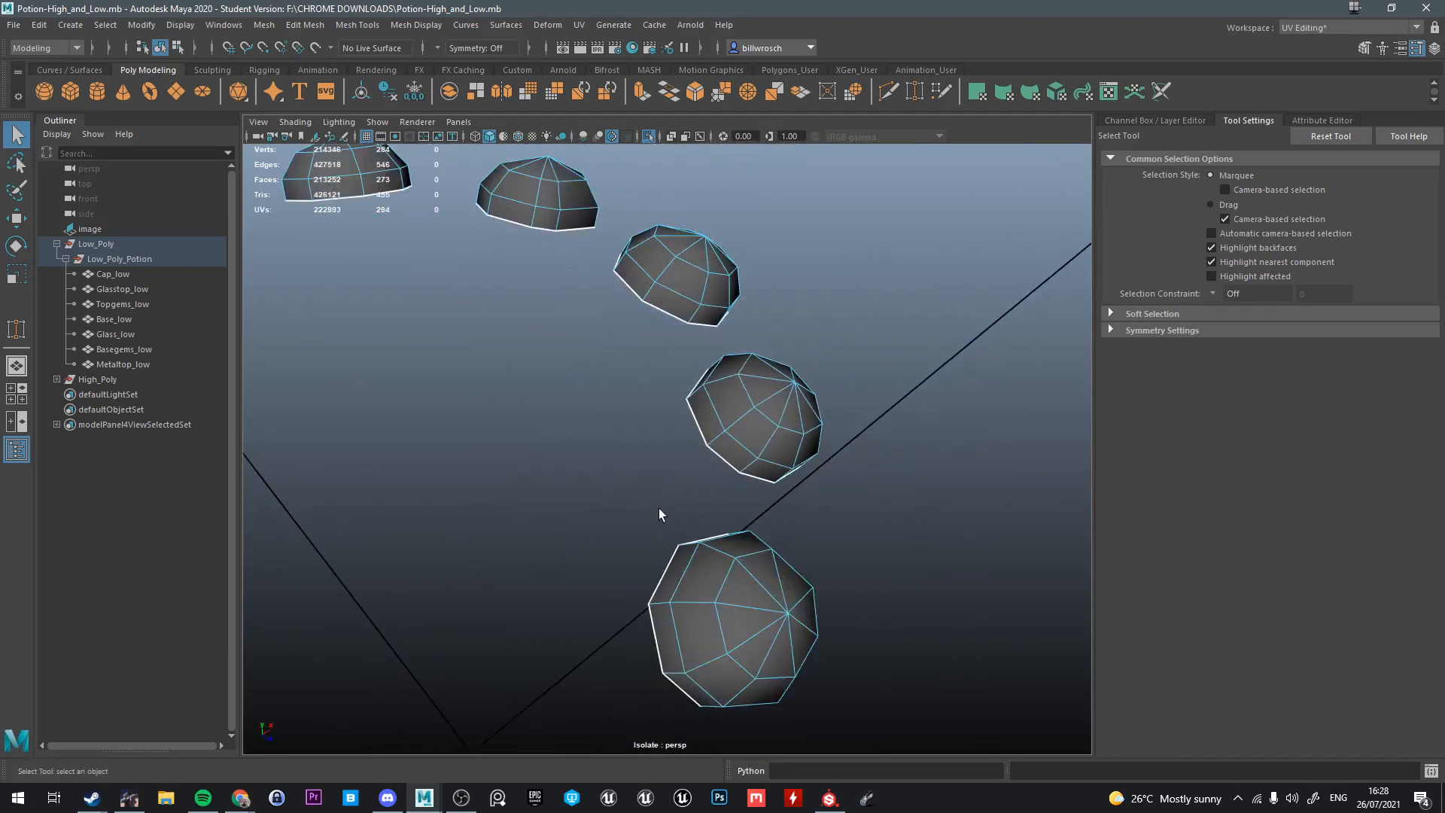
right_drag(683, 399, 738, 333)
key(ctrl+1)
scroll(710, 451, down, 8)
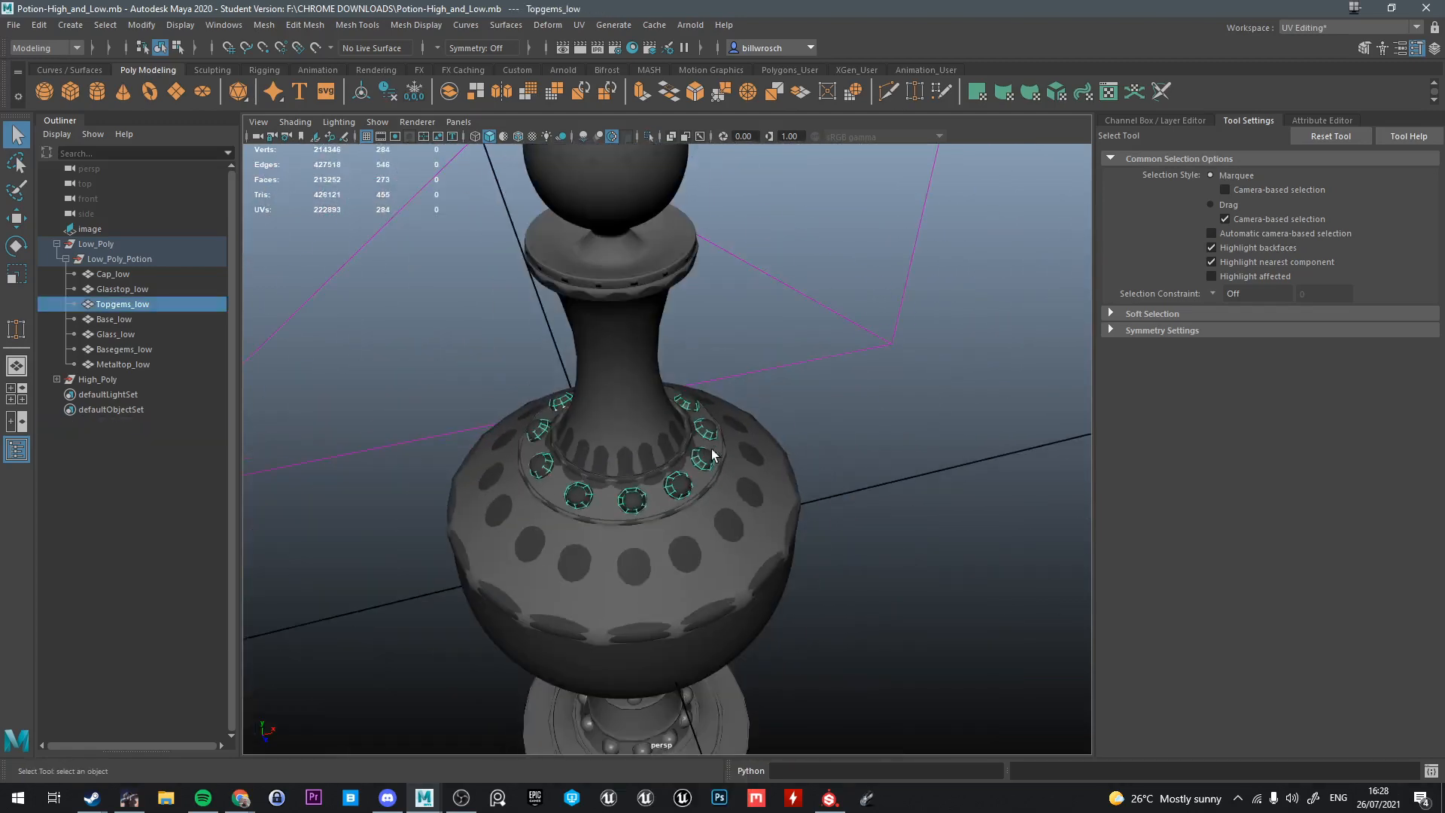
click(109, 246)
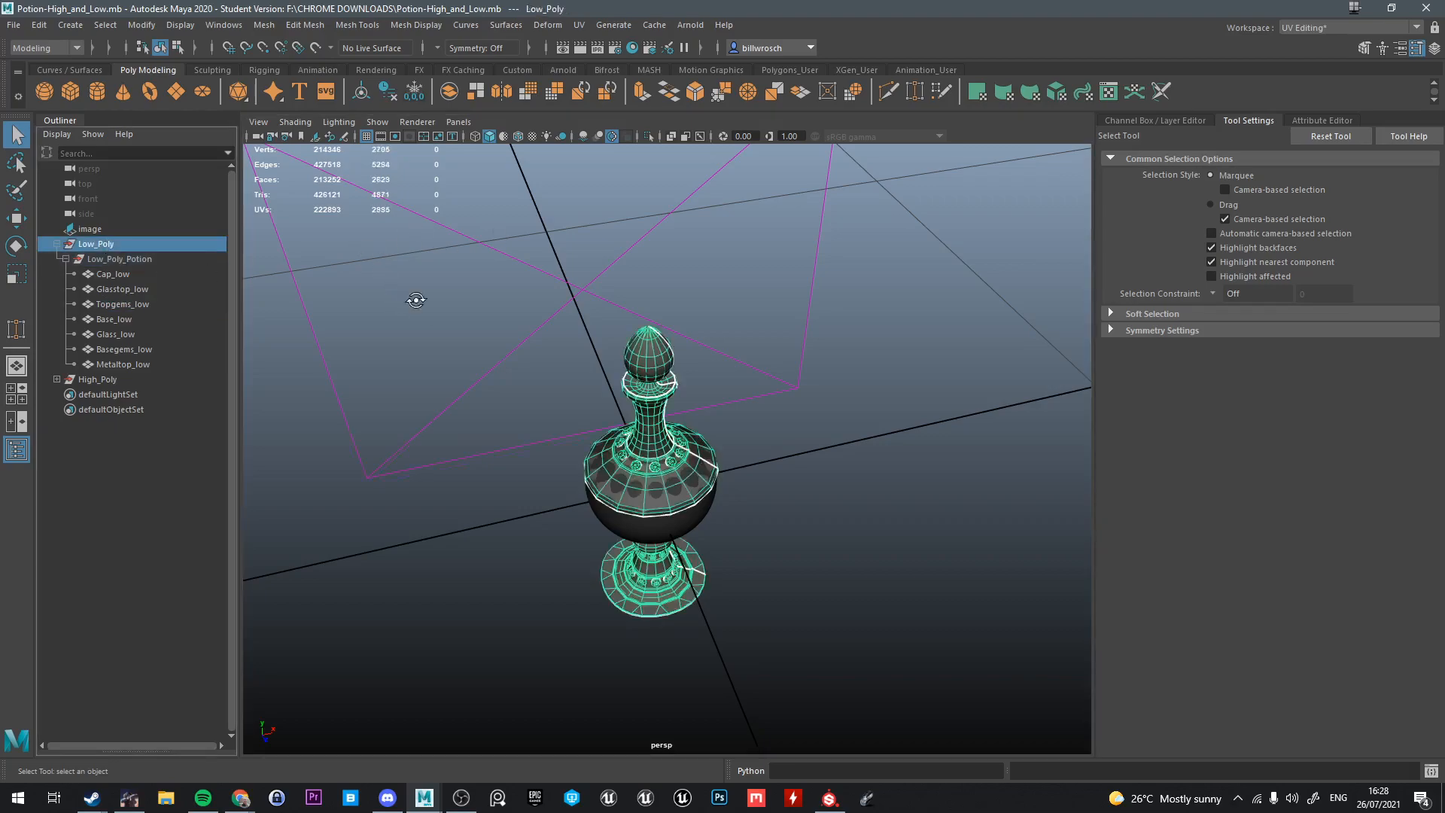
Examine the base, base gems and glass body of the low-poly bottle for mismatches with the high-poly version
alt+drag(417, 301, 429, 215)
scroll(603, 377, up, 4)
alt+middle_drag(602, 377, 625, 269)
alt+drag(704, 527, 693, 444)
scroll(692, 444, up, 3)
alt+middle_drag(692, 444, 708, 294)
alt+drag(697, 367, 718, 382)
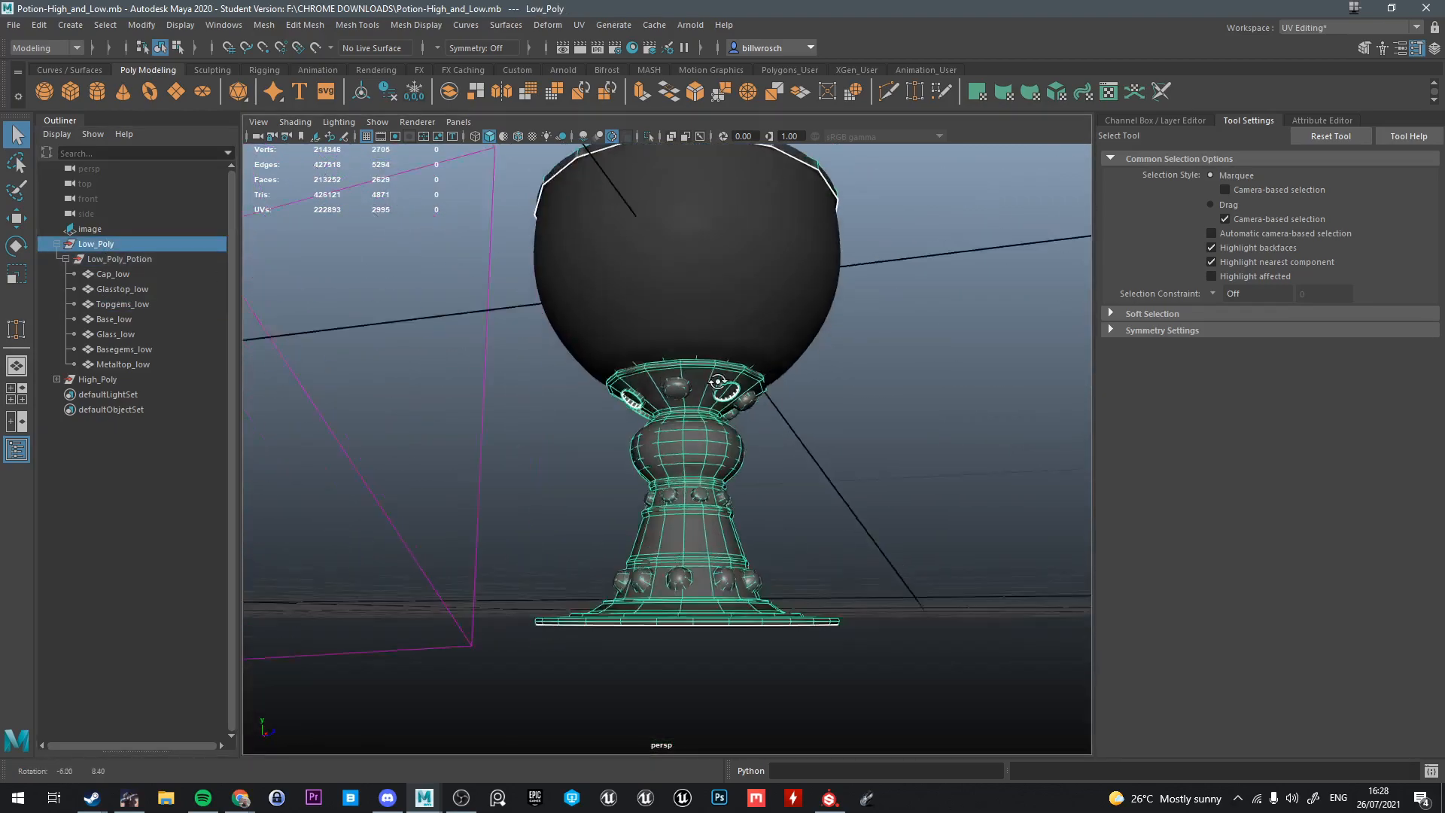
scroll(717, 381, up, 8)
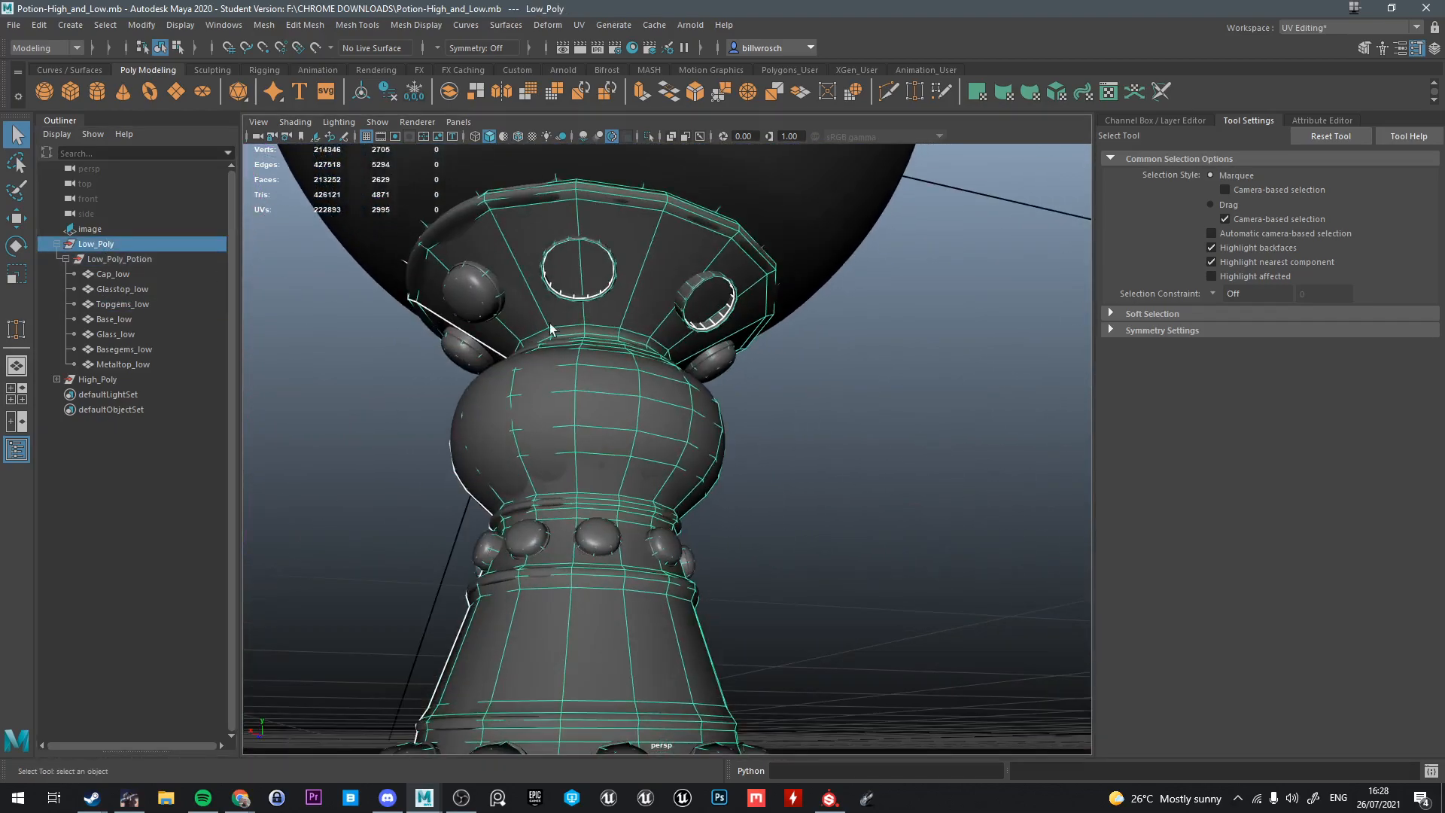
alt+middle_drag(532, 429, 545, 325)
scroll(529, 653, down, 5)
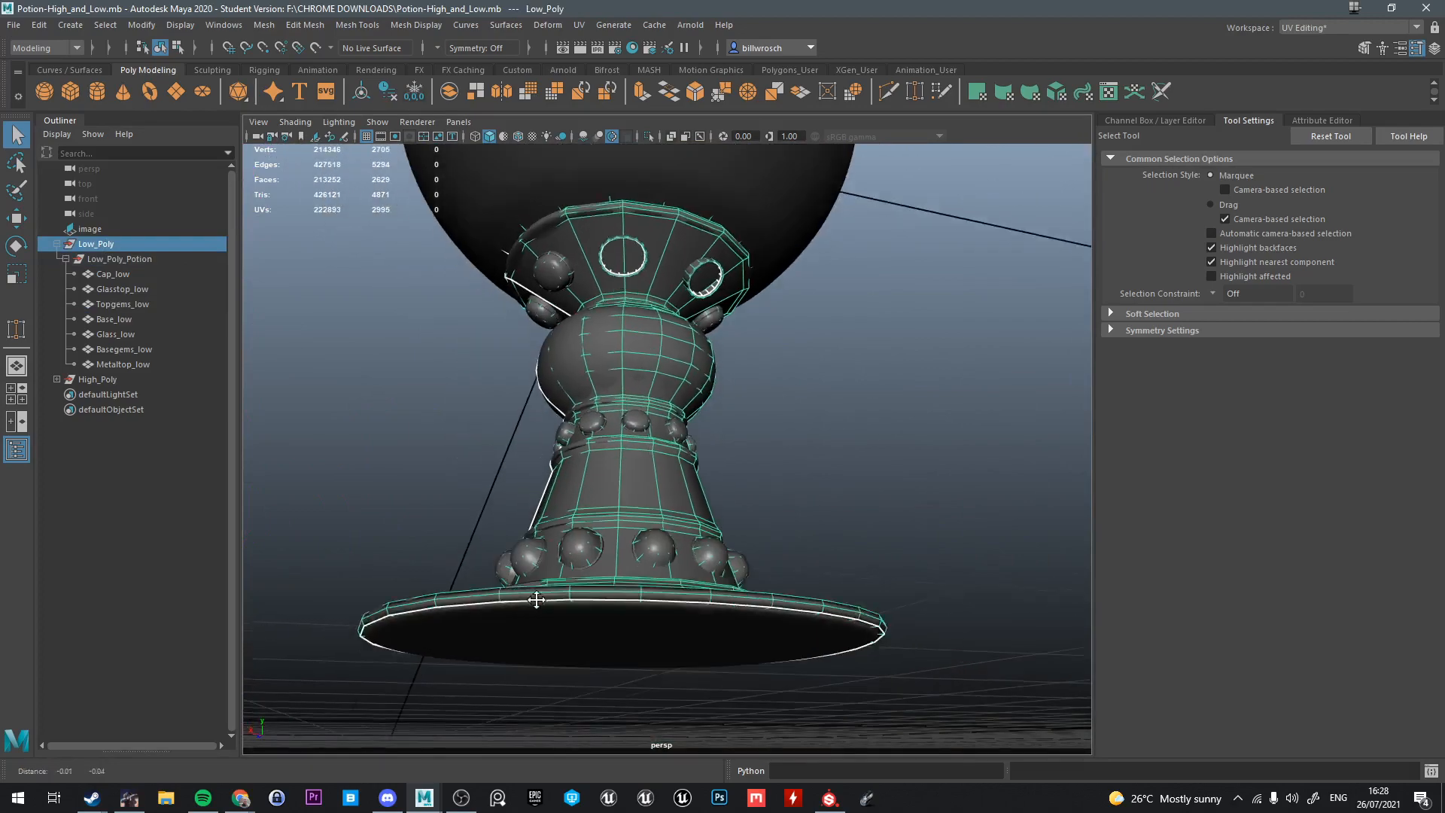
alt+middle_drag(535, 600, 572, 429)
alt+drag(572, 429, 632, 444)
alt+middle_drag(692, 294, 688, 520)
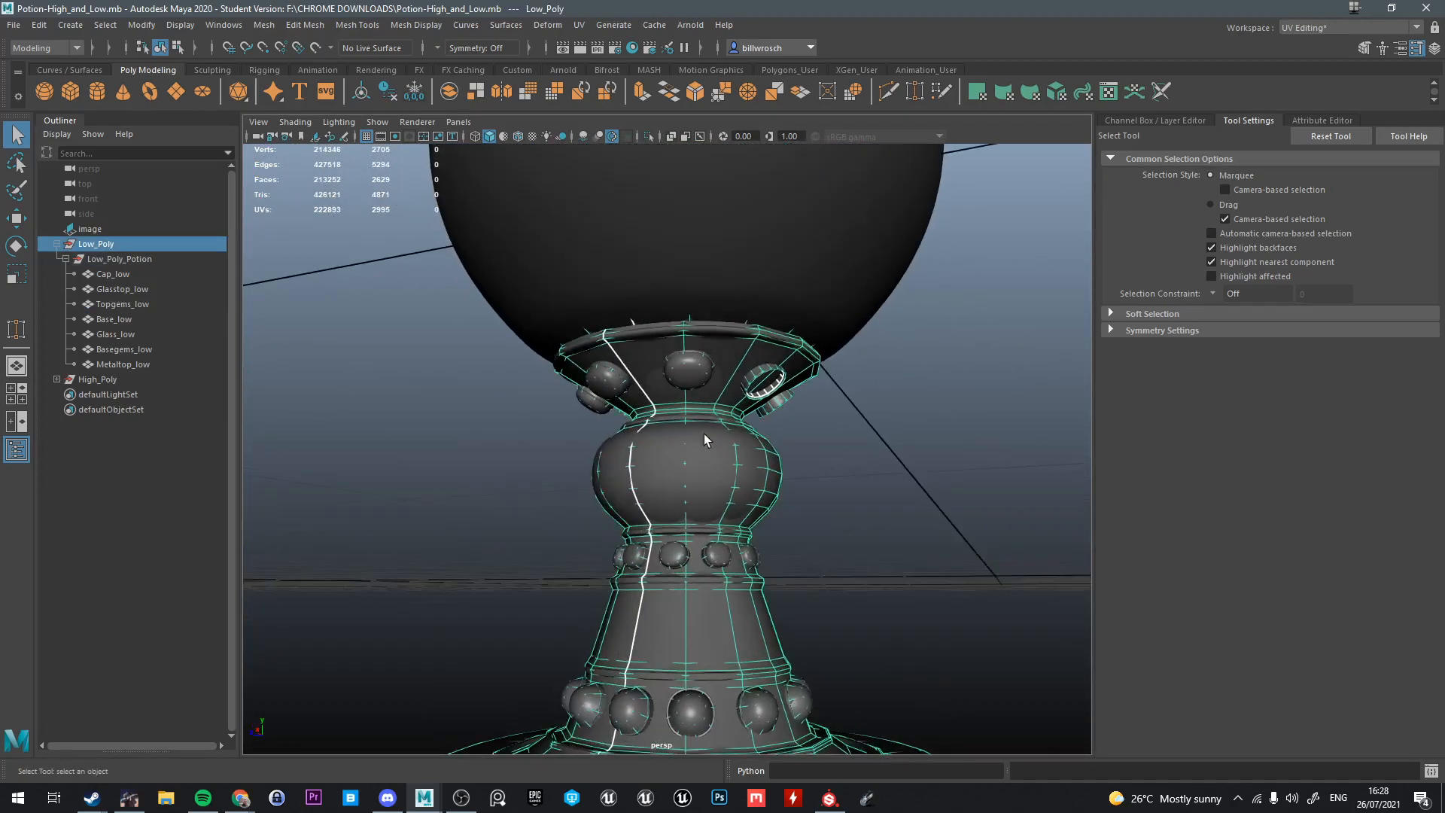
alt+middle_drag(703, 407, 694, 632)
alt+drag(694, 527, 692, 557)
Scale Glass_low up slightly so the low-poly body fits the high-poly glass
click(116, 334)
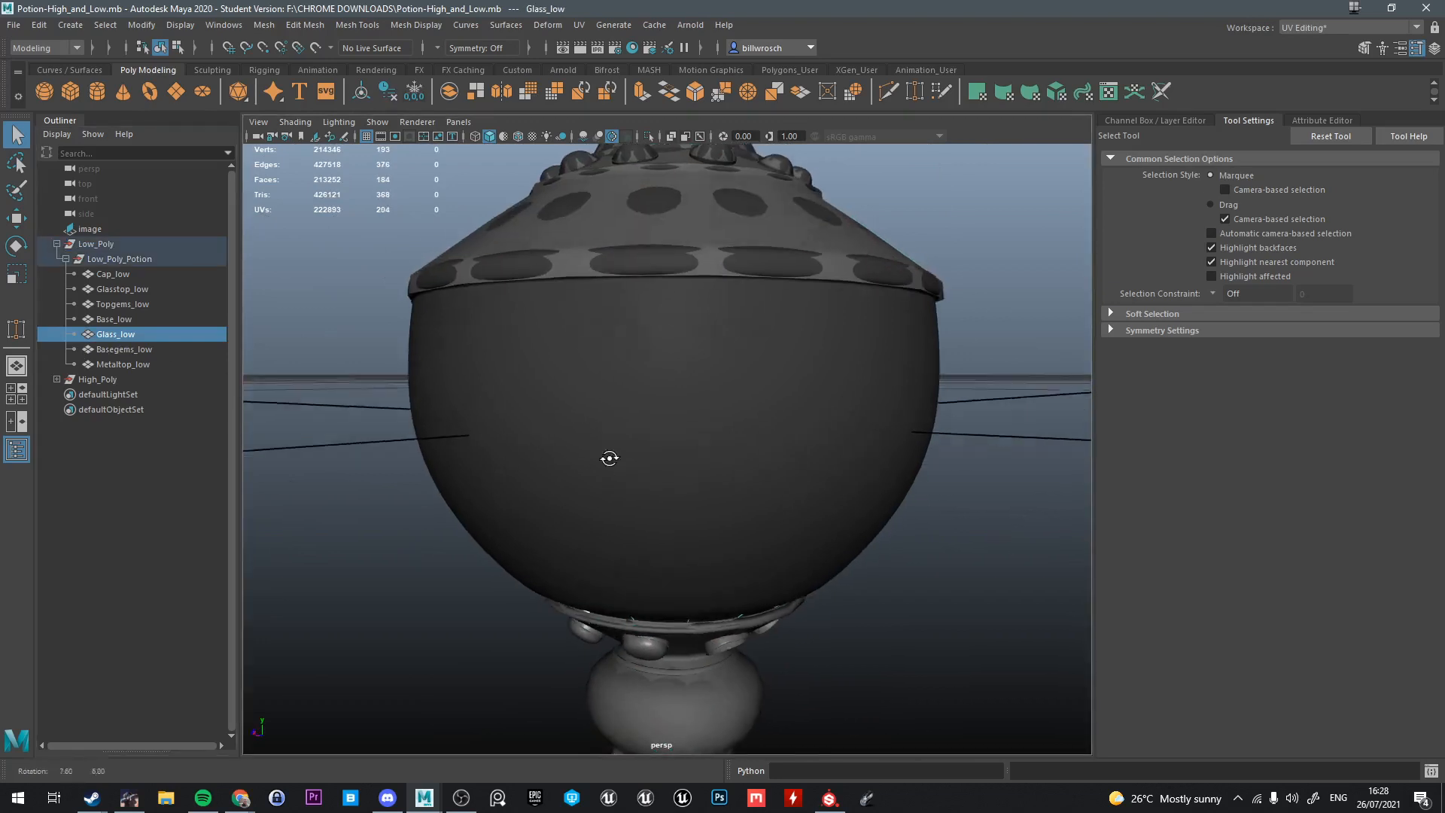
key(r)
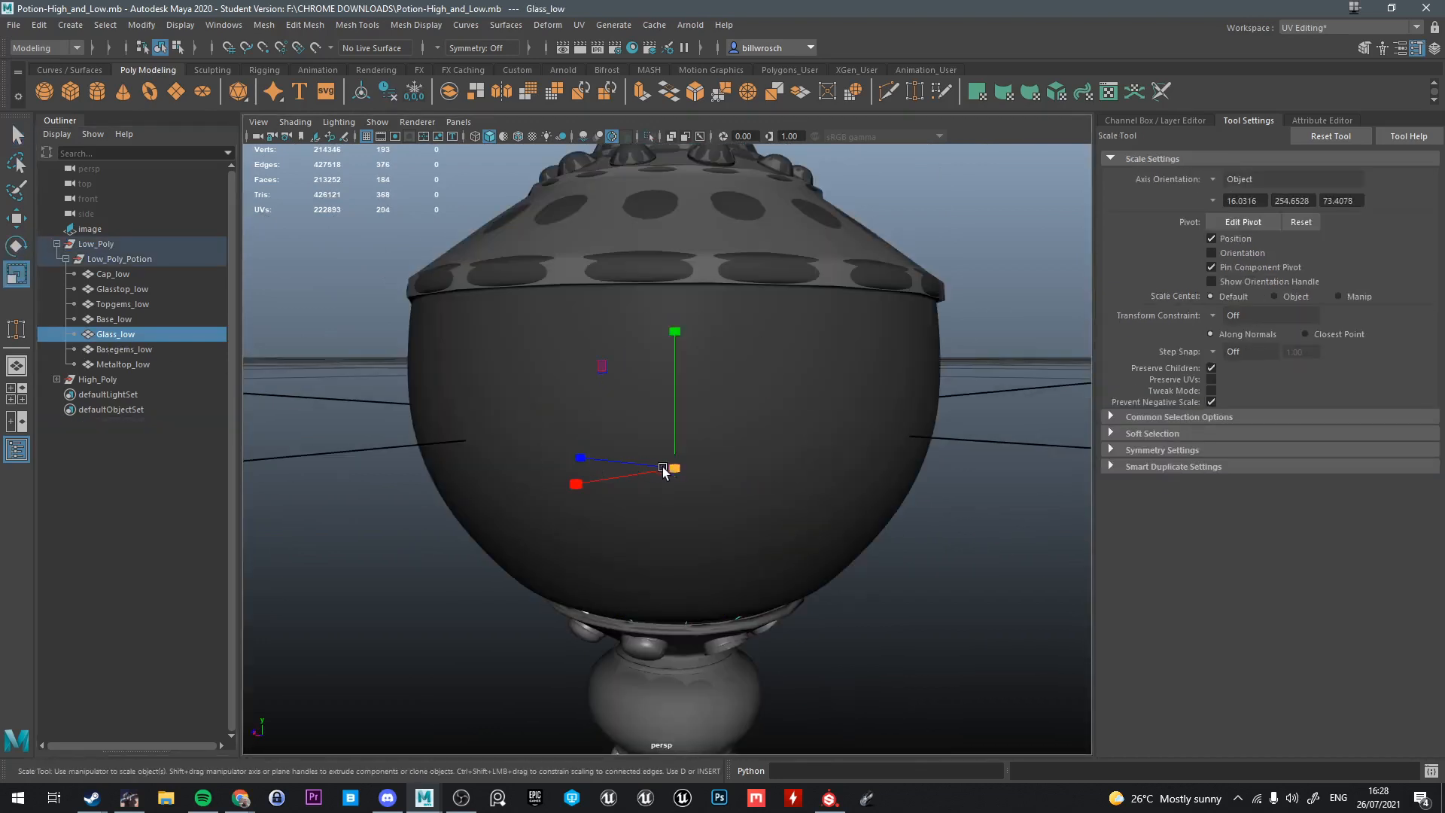
drag(674, 468, 673, 397)
key(w)
key(e)
key(w)
key(r)
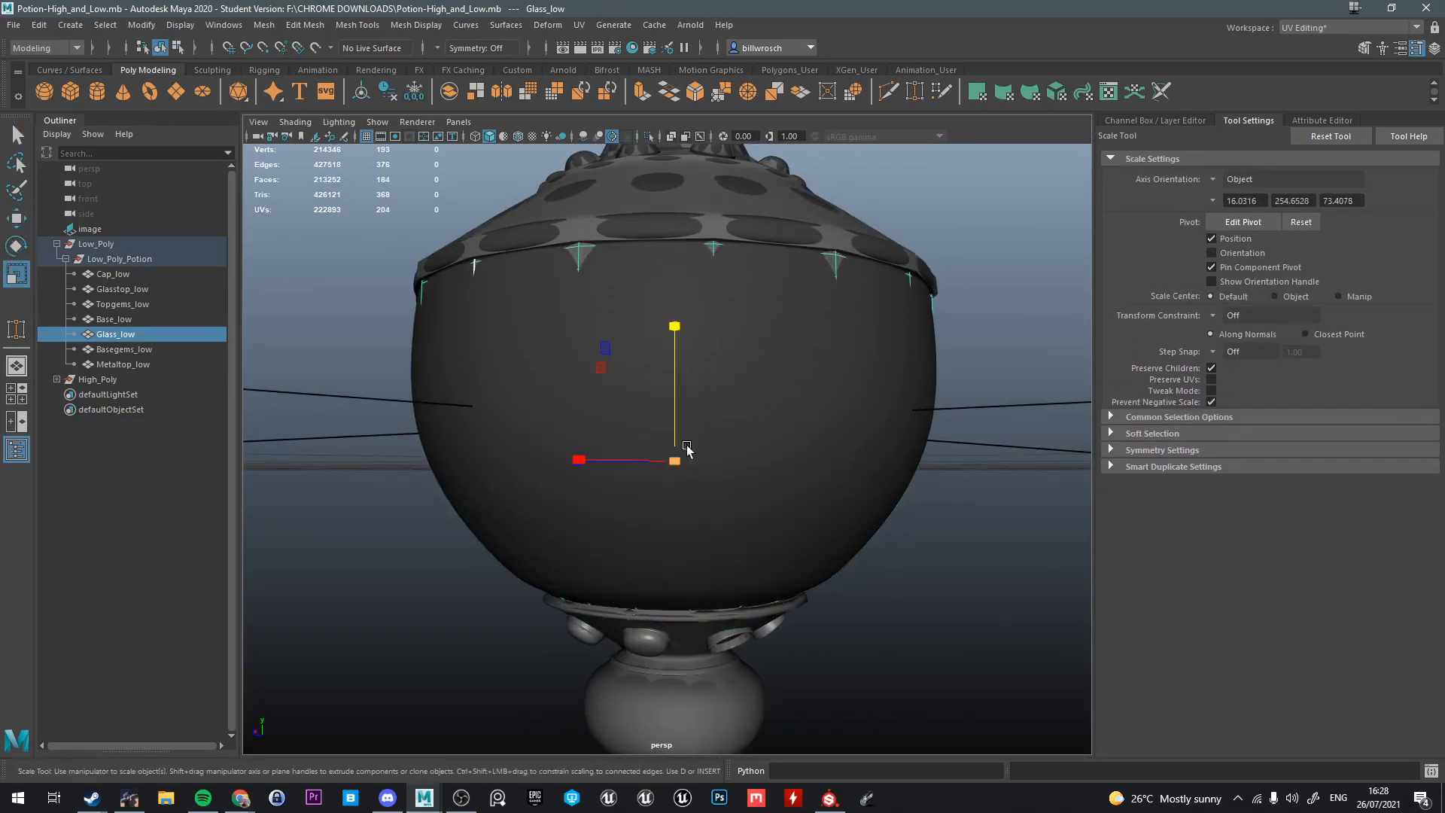
drag(675, 460, 686, 462)
alt+drag(866, 470, 888, 572)
click(973, 476)
scroll(942, 517, down, 4)
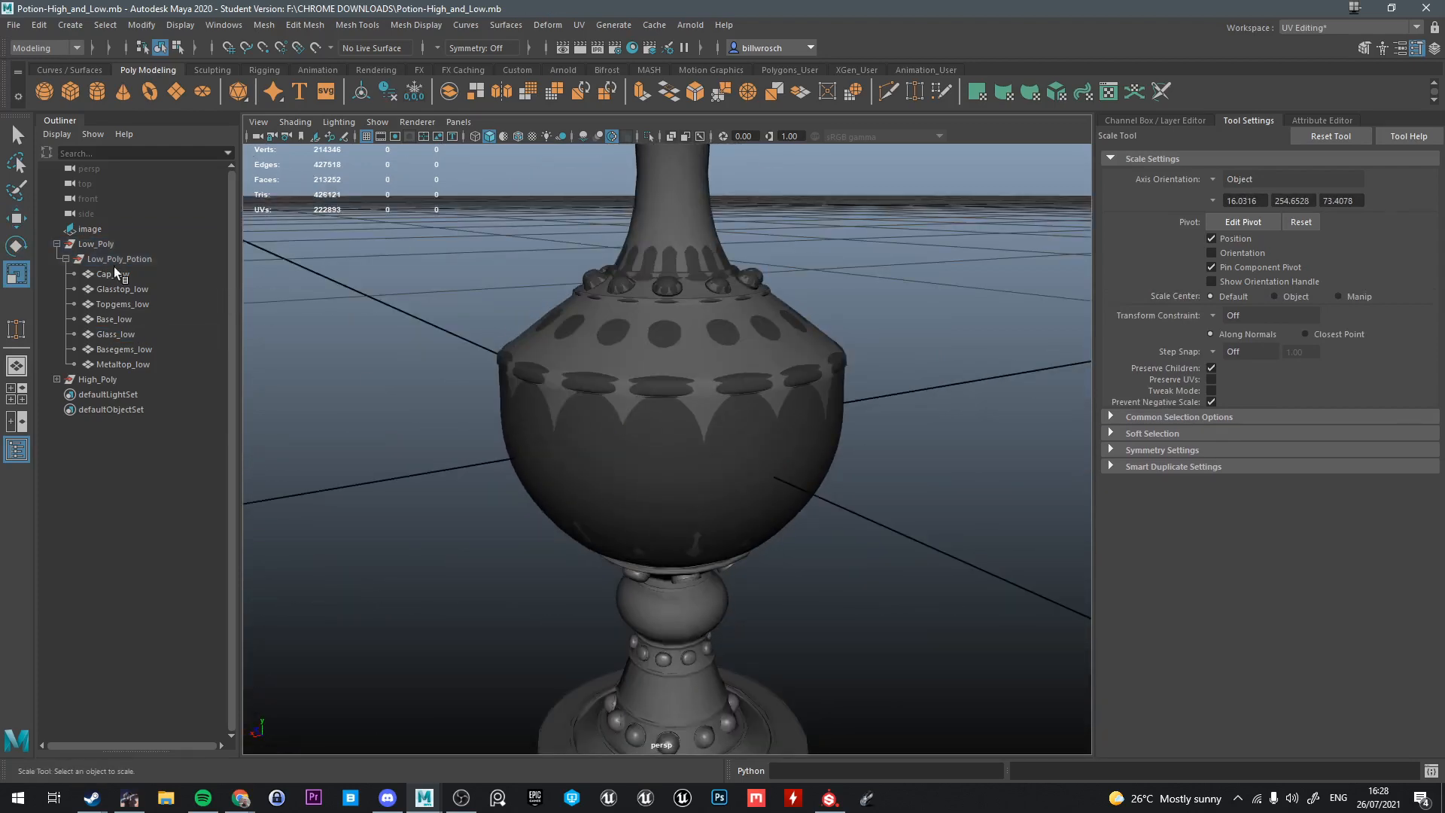
Isolate the Low_Poly group and select Metaltop_low, with its lower rim against the glass in close view
click(105, 245)
key(ctrl+1)
click(892, 522)
click(779, 320)
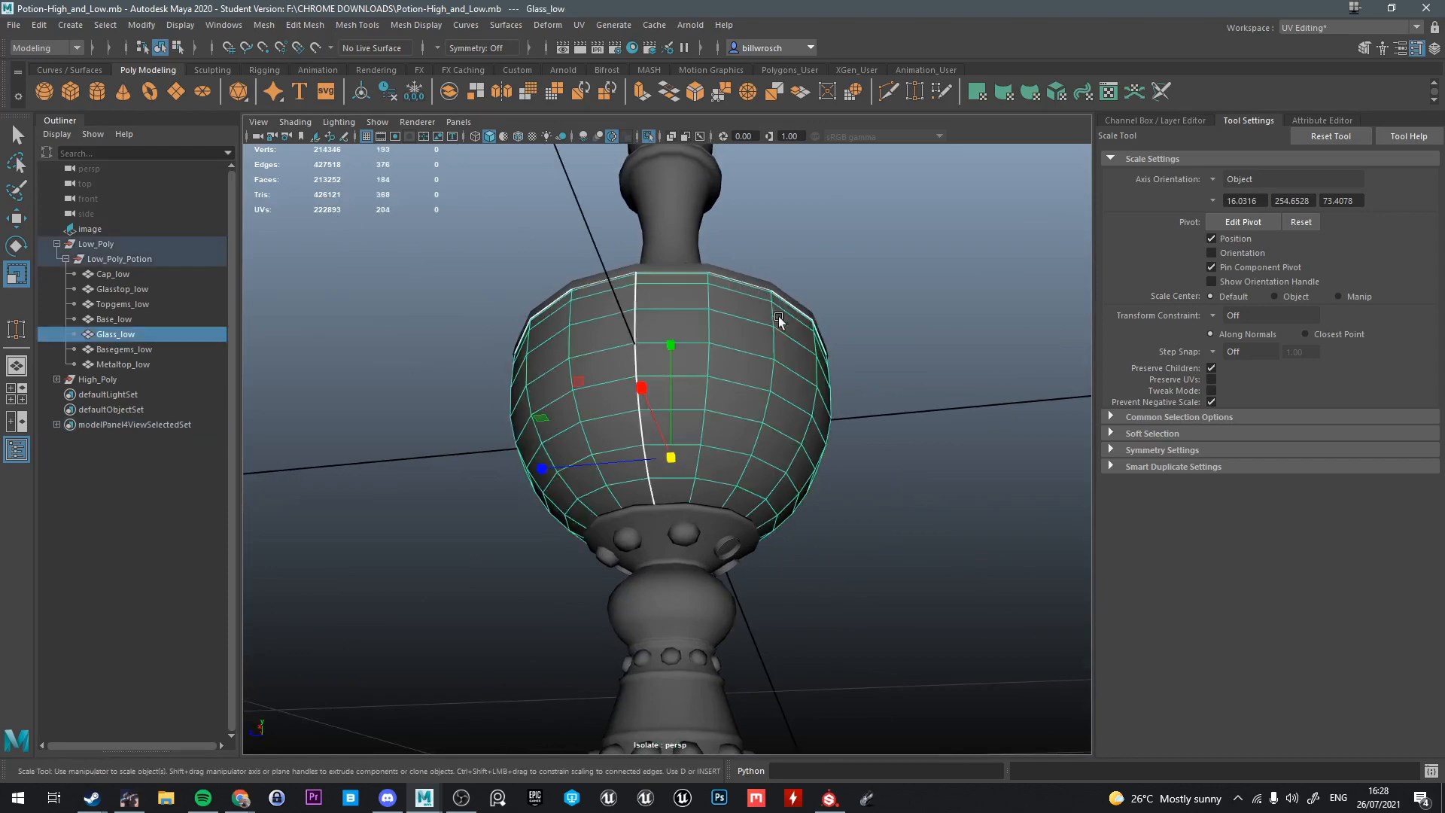
scroll(729, 226, up, 6)
click(786, 309)
alt+drag(800, 332, 865, 290)
right_click(864, 251)
alt+middle_drag(864, 251, 783, 381)
scroll(783, 381, up, 3)
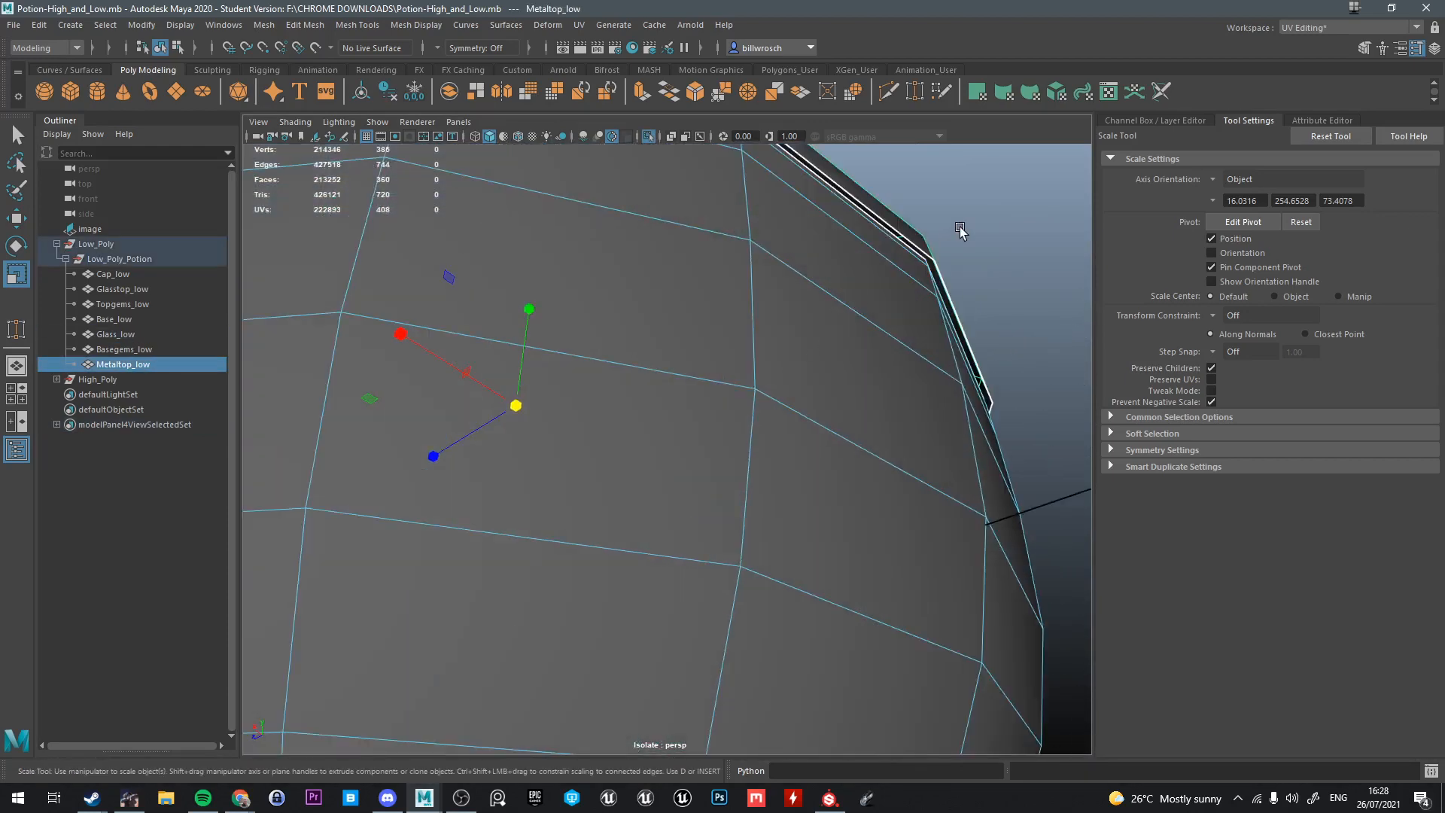
Extrude the lower border edge loop of Metaltop_low and scale it inward to close the rim against the glass
click(960, 228)
right_drag(959, 230, 981, 191)
right_drag(943, 254, 920, 197)
click(915, 243)
click(907, 236)
double_click(907, 236)
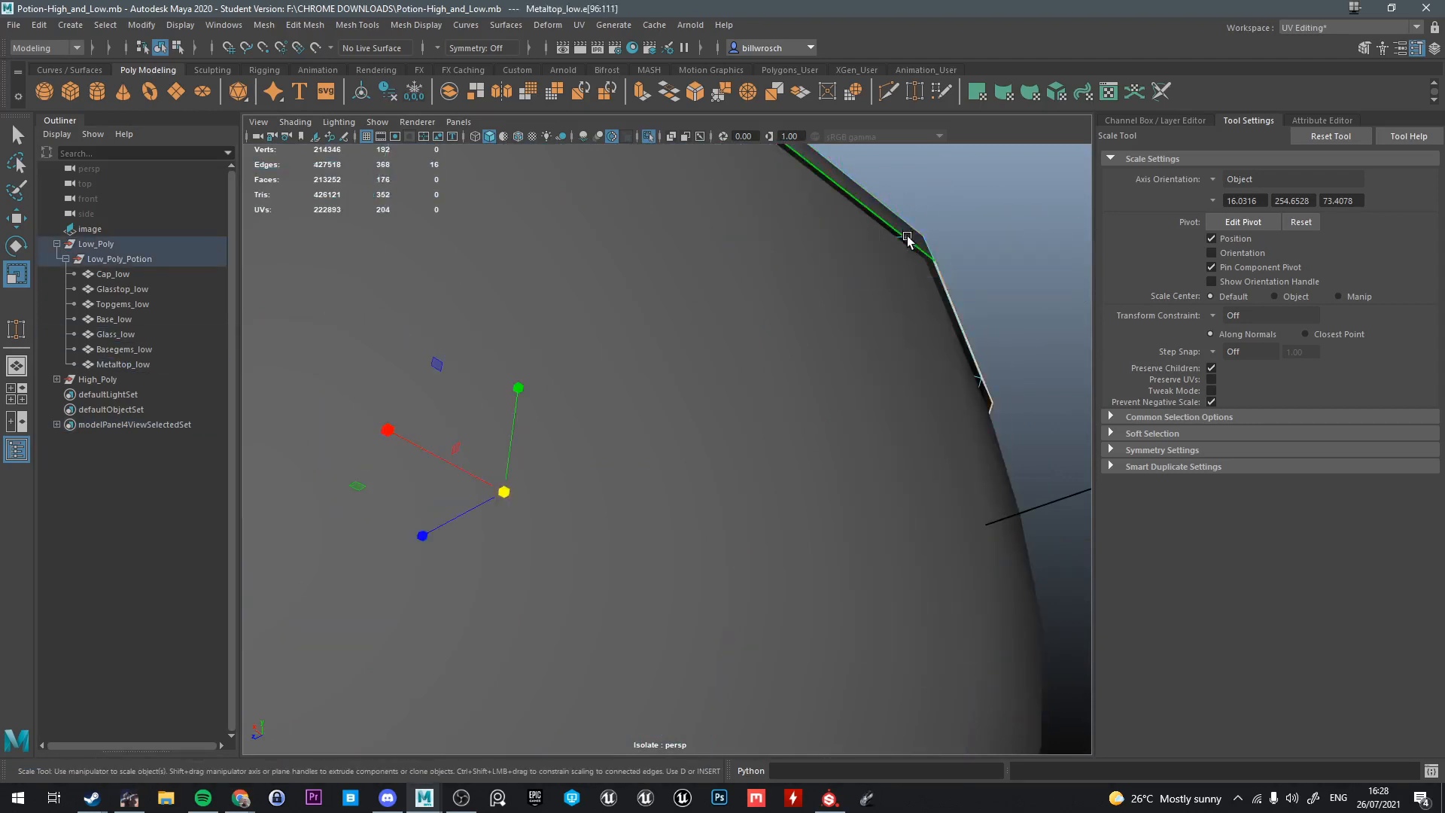
key(ctrl+e)
key(r)
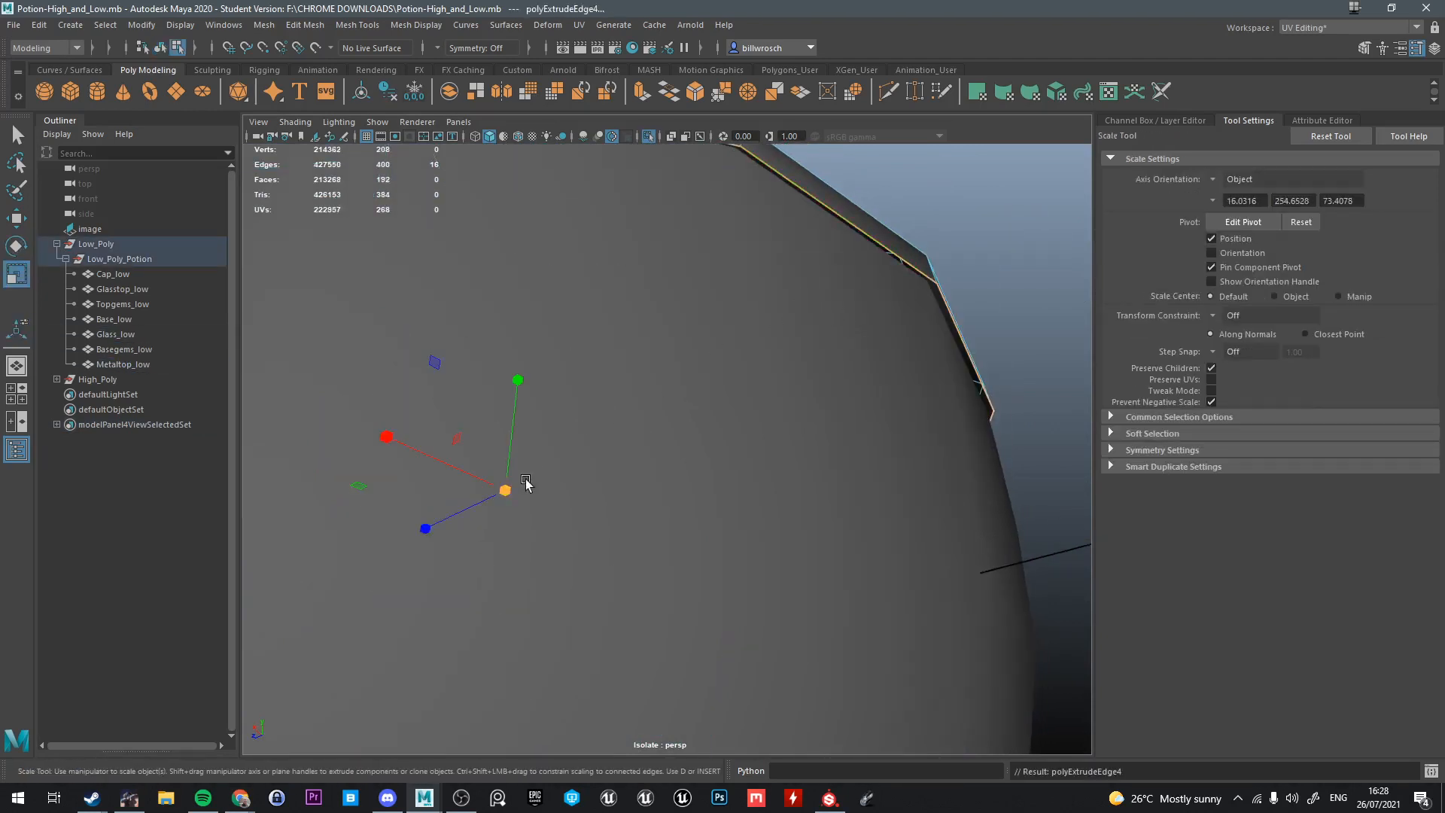
drag(525, 482, 577, 452)
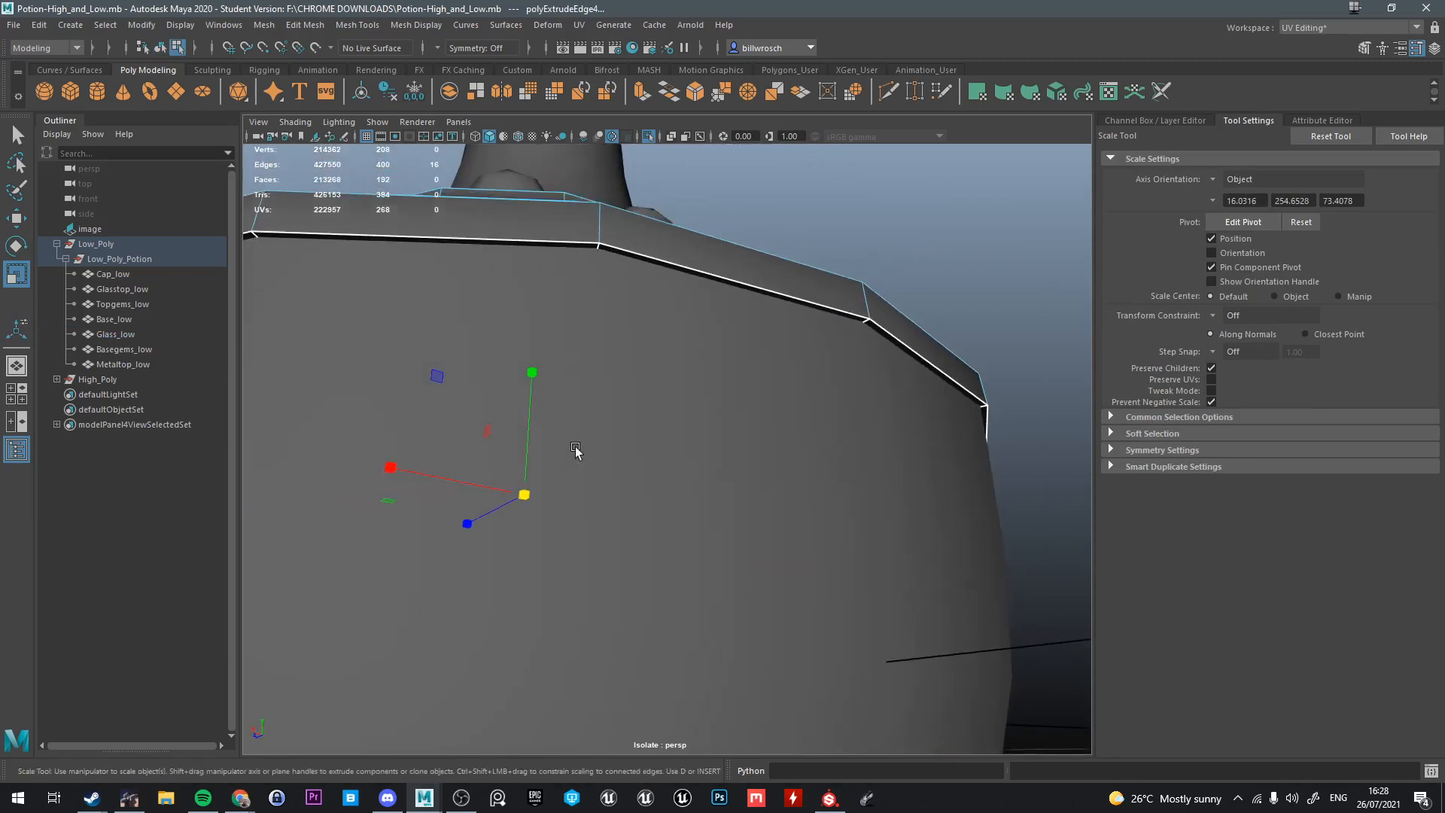
key(w)
drag(524, 514, 525, 519)
key(q)
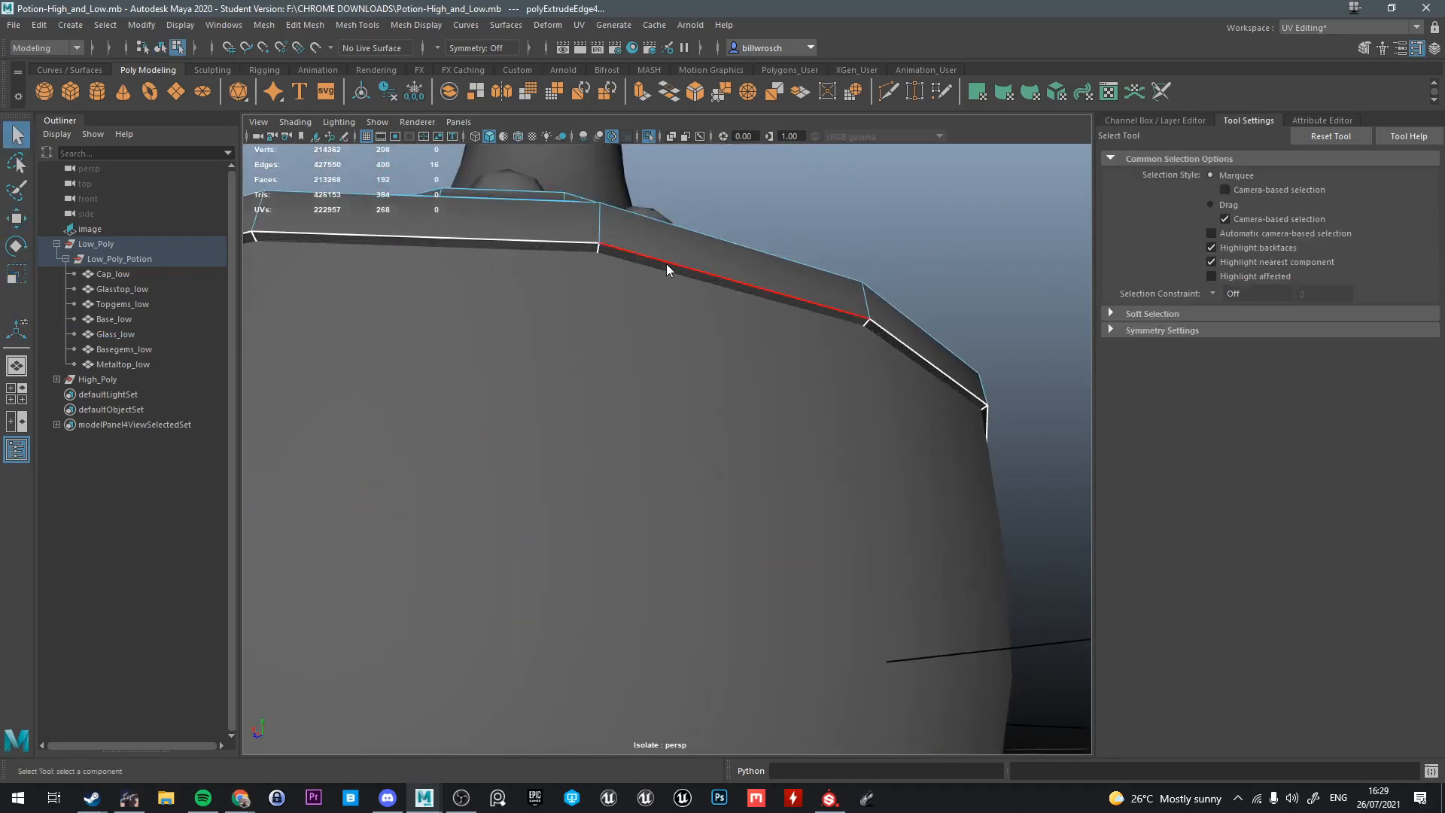
Return Metaltop_low to object mode and select the Low_Poly group to inspect the wireframe around the neck
right_drag(666, 263, 810, 200)
click(810, 200)
alt+drag(810, 200, 646, 373)
scroll(646, 373, down, 6)
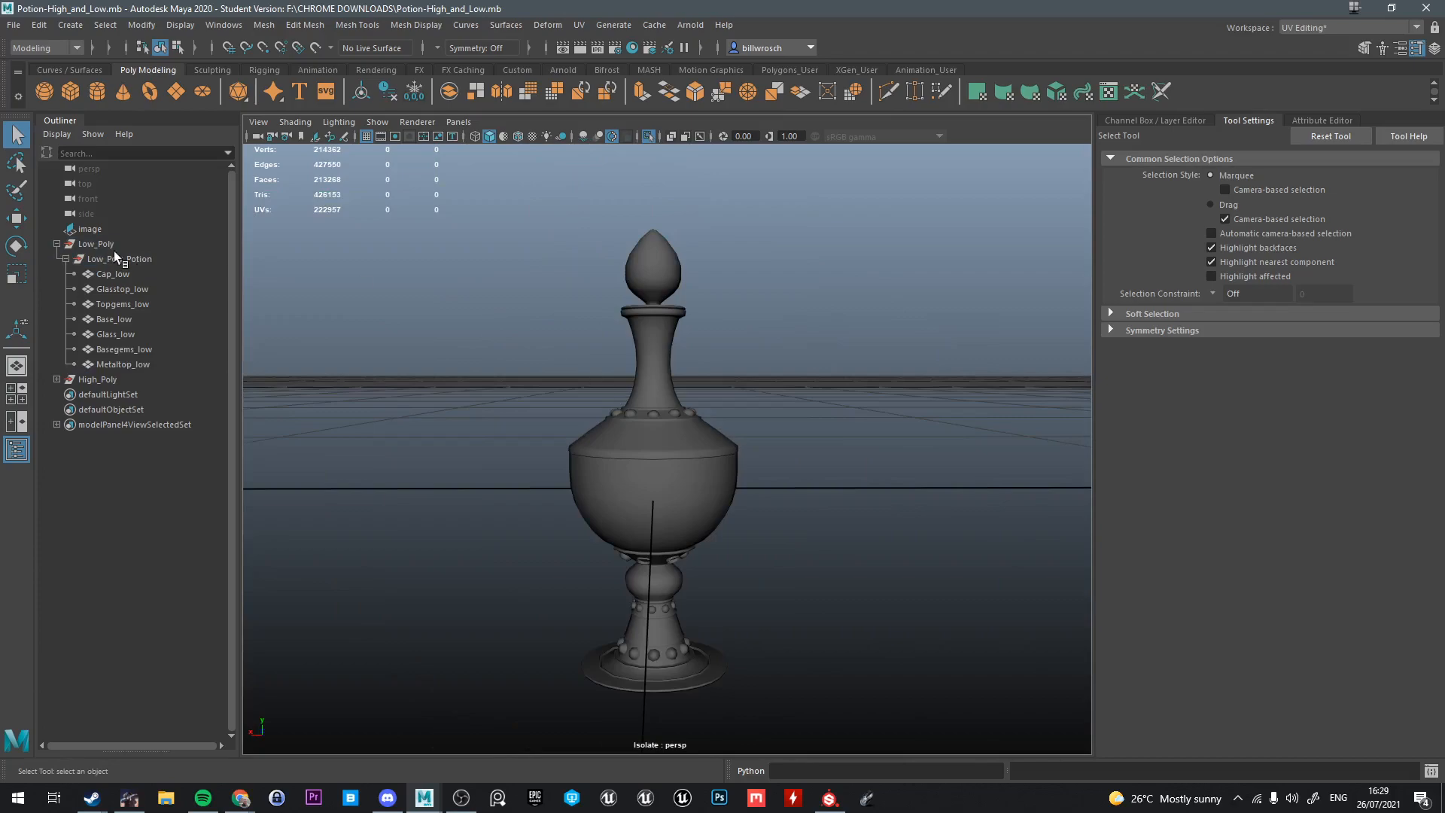
click(112, 245)
alt+drag(651, 375, 760, 423)
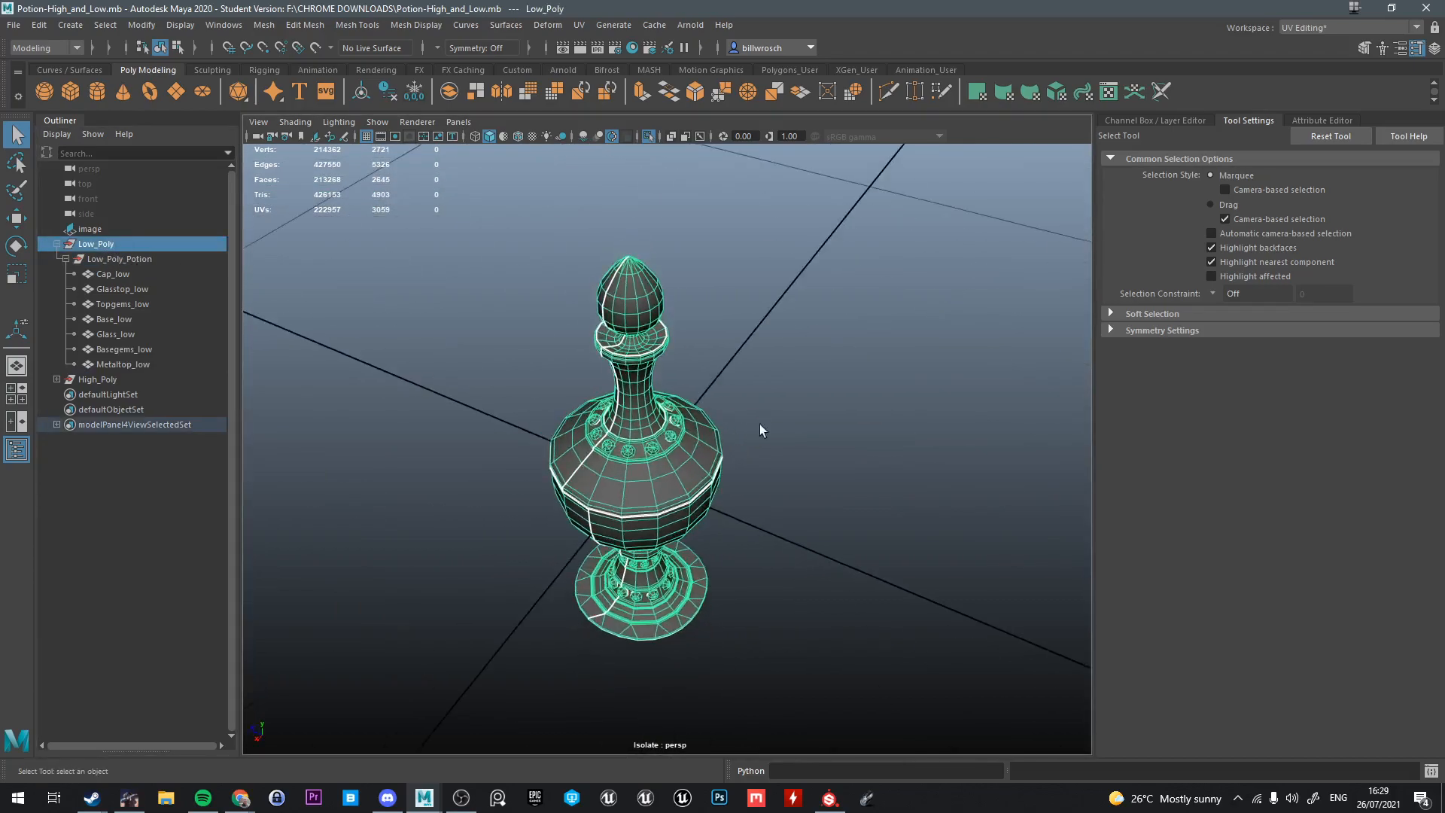
scroll(760, 423, up, 2)
alt+middle_drag(634, 364, 682, 310)
scroll(682, 310, up, 5)
alt+drag(607, 414, 664, 462)
scroll(760, 437, up, 10)
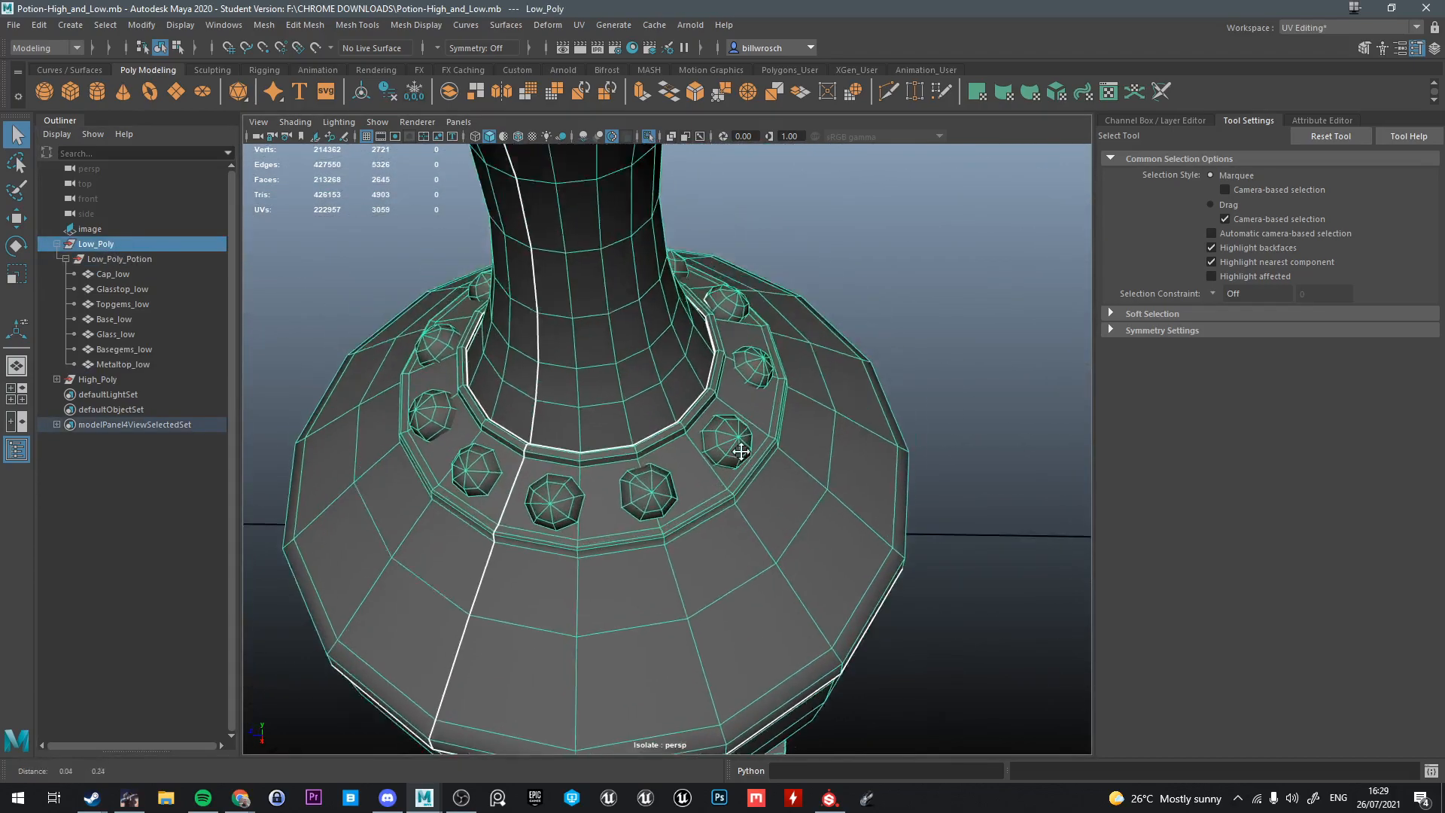
Extrude the inner border edge loop of Metaltop_low around the bottle neck
alt+middle_drag(863, 392, 865, 394)
right_drag(910, 384, 910, 342)
double_click(918, 415)
alt+drag(926, 422, 927, 411)
key(ctrl+e)
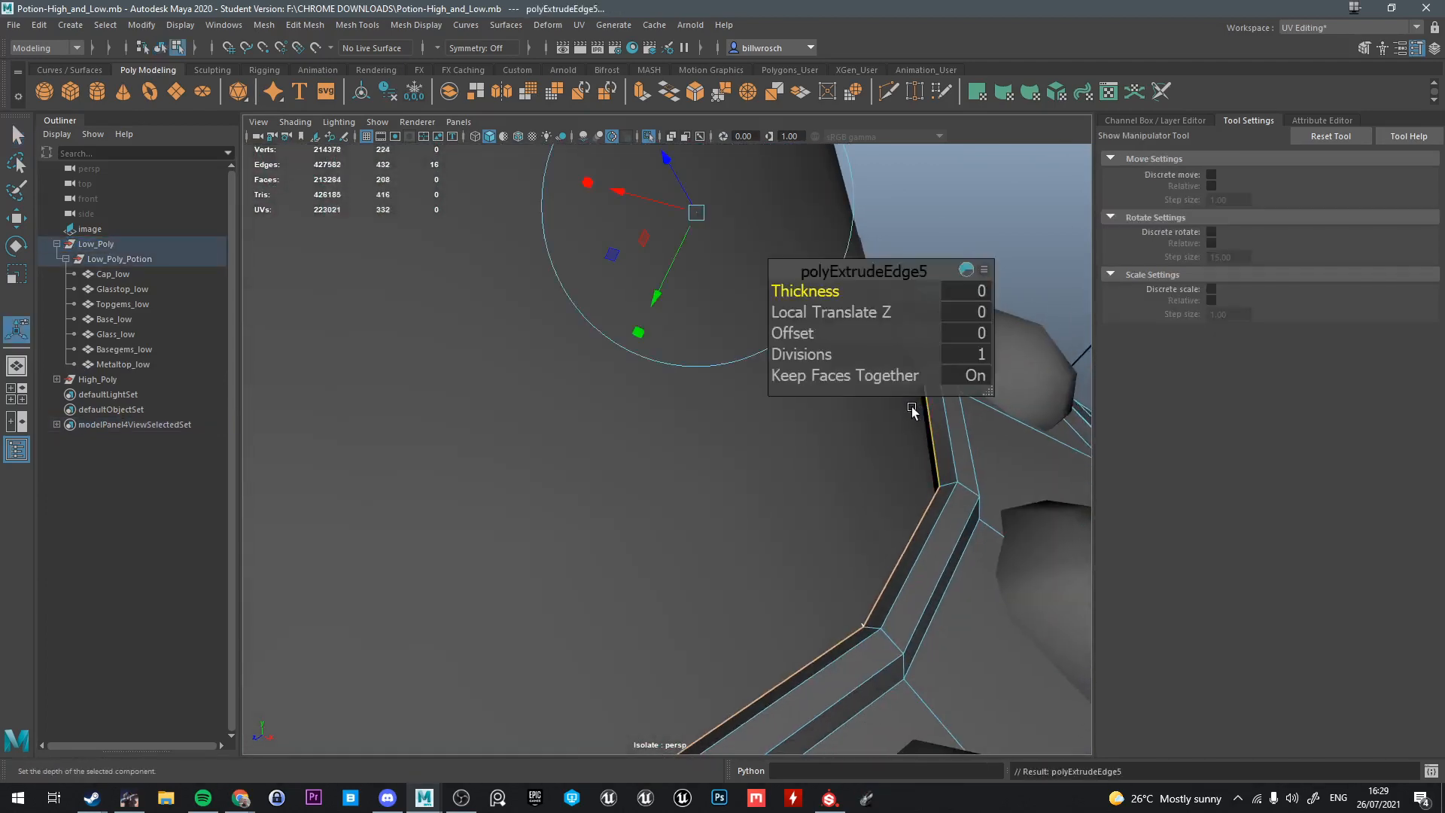
key(w)
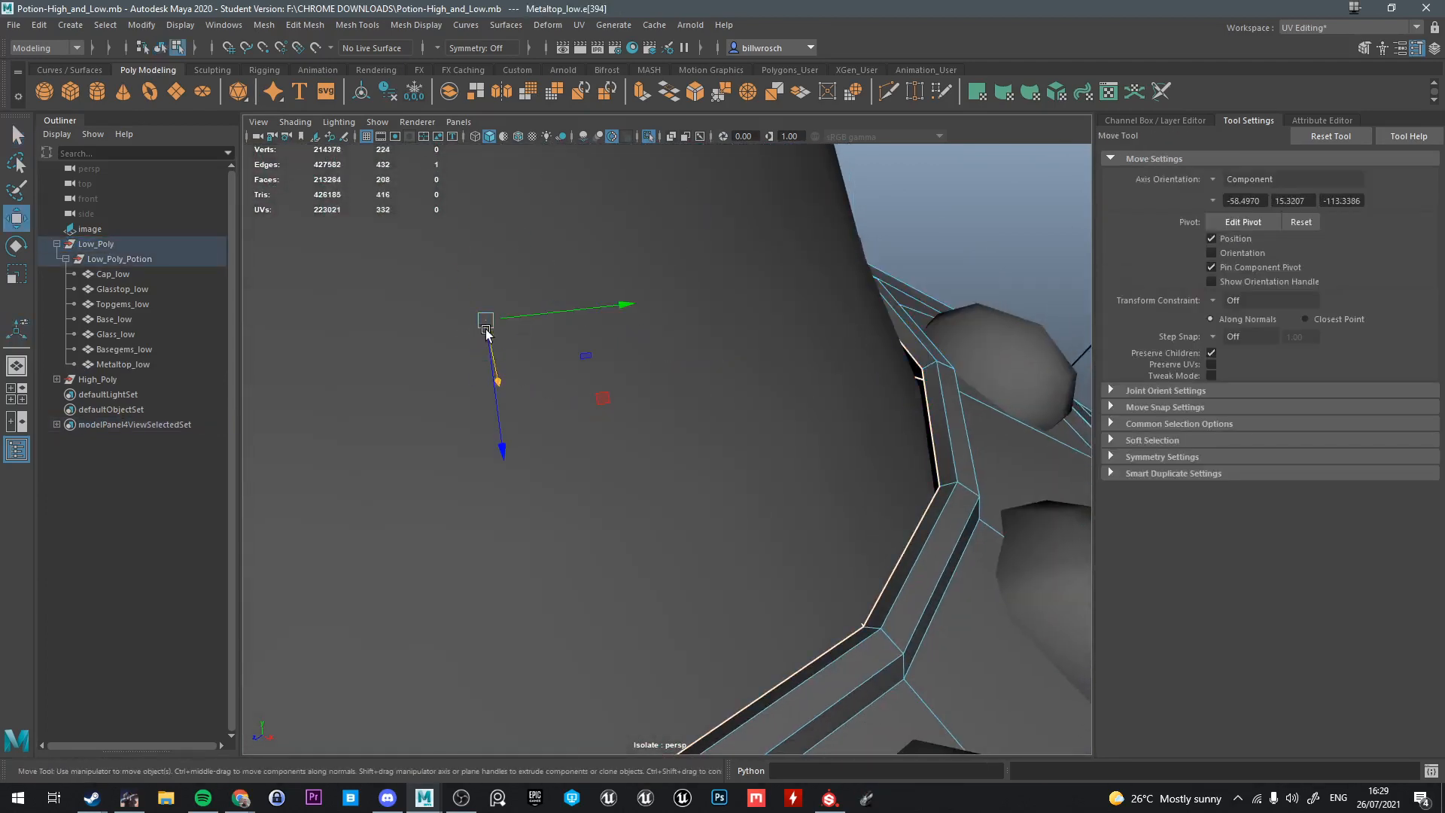
Scale the extruded inner edge loop of the metal top ring slightly, and clear the selection in object mode
drag(477, 337, 471, 325)
key(e)
key(r)
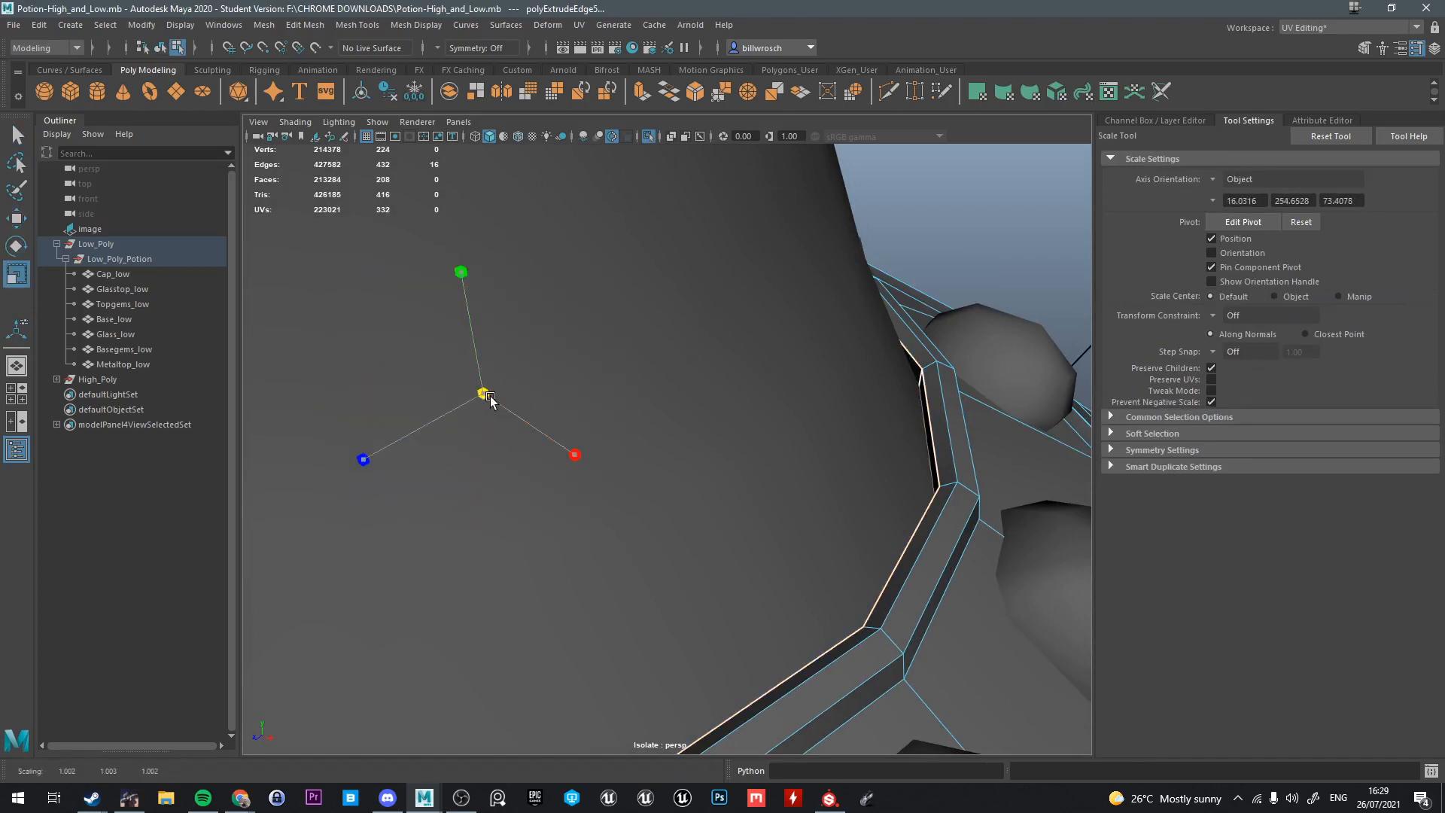
key(q)
right_drag(901, 250, 969, 206)
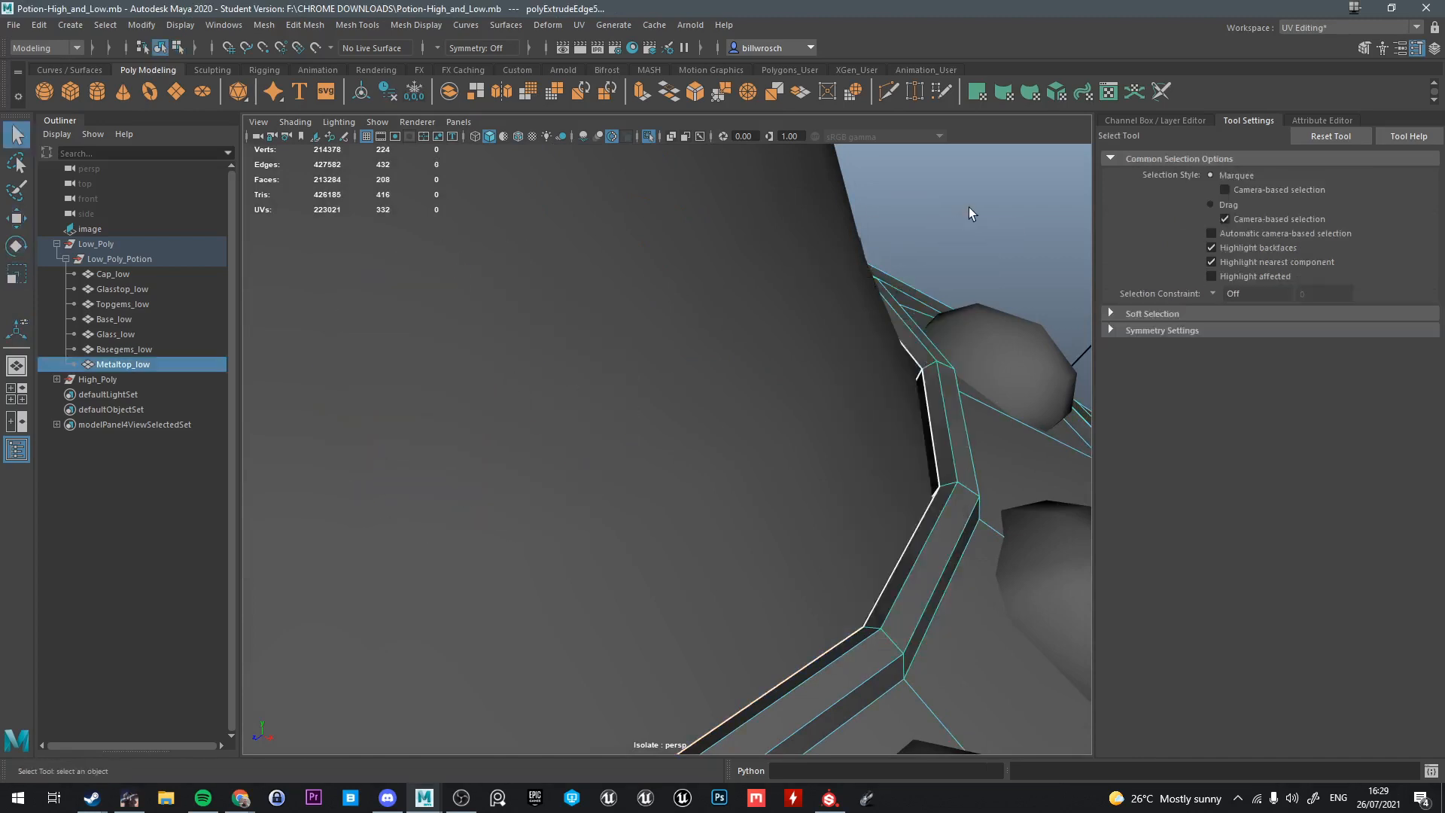
click(969, 206)
Examine the Base_low mesh in isolation, especially the fan-shaped cap at its upper end
scroll(838, 359, down, 6)
alt+drag(839, 359, 703, 250)
click(676, 379)
scroll(676, 379, up, 5)
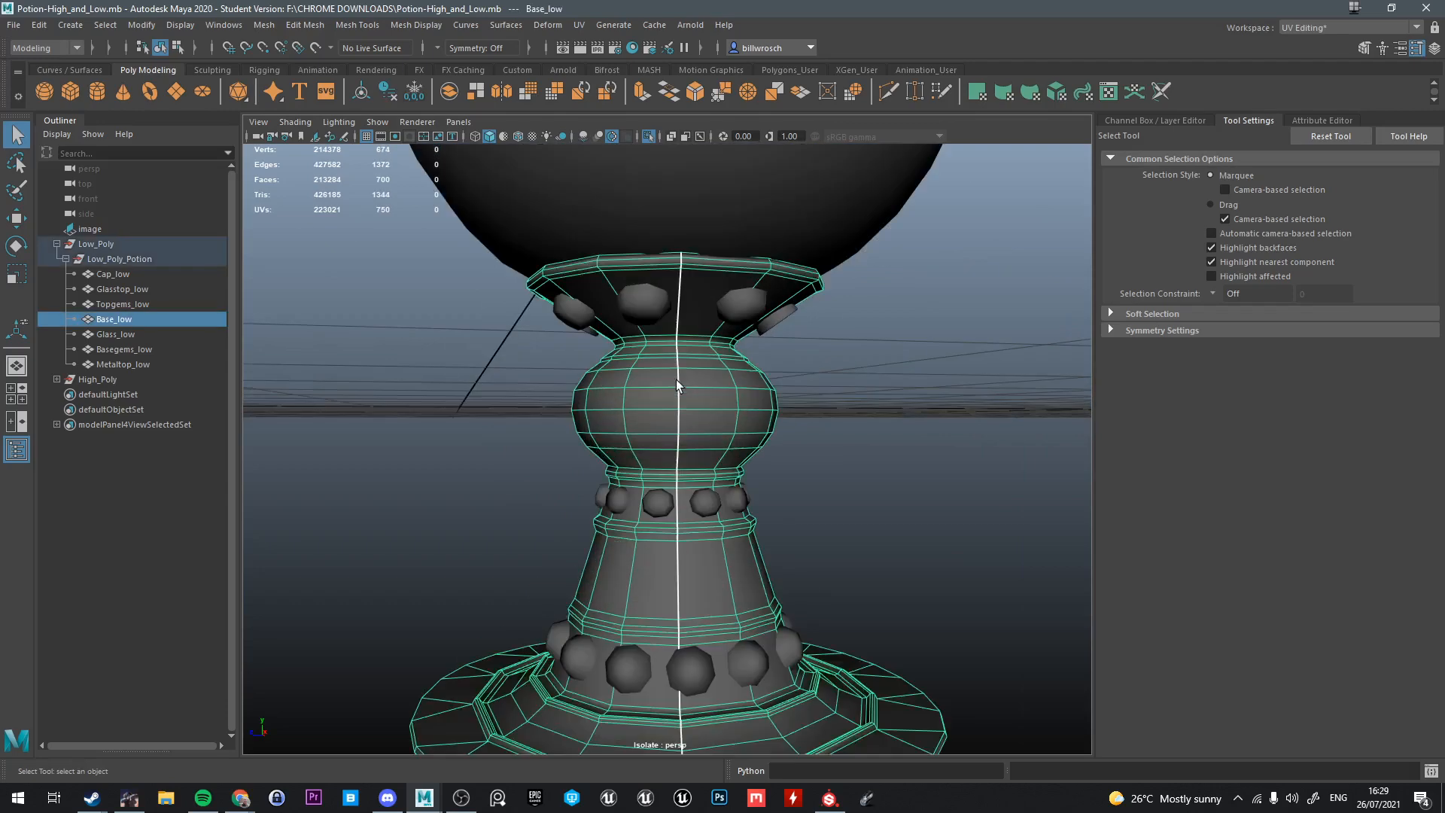
alt+drag(676, 379, 863, 396)
scroll(863, 395, up, 2)
alt+middle_drag(723, 270, 725, 331)
key(ctrl+1)
alt+drag(662, 354, 632, 429)
key(ctrl+1)
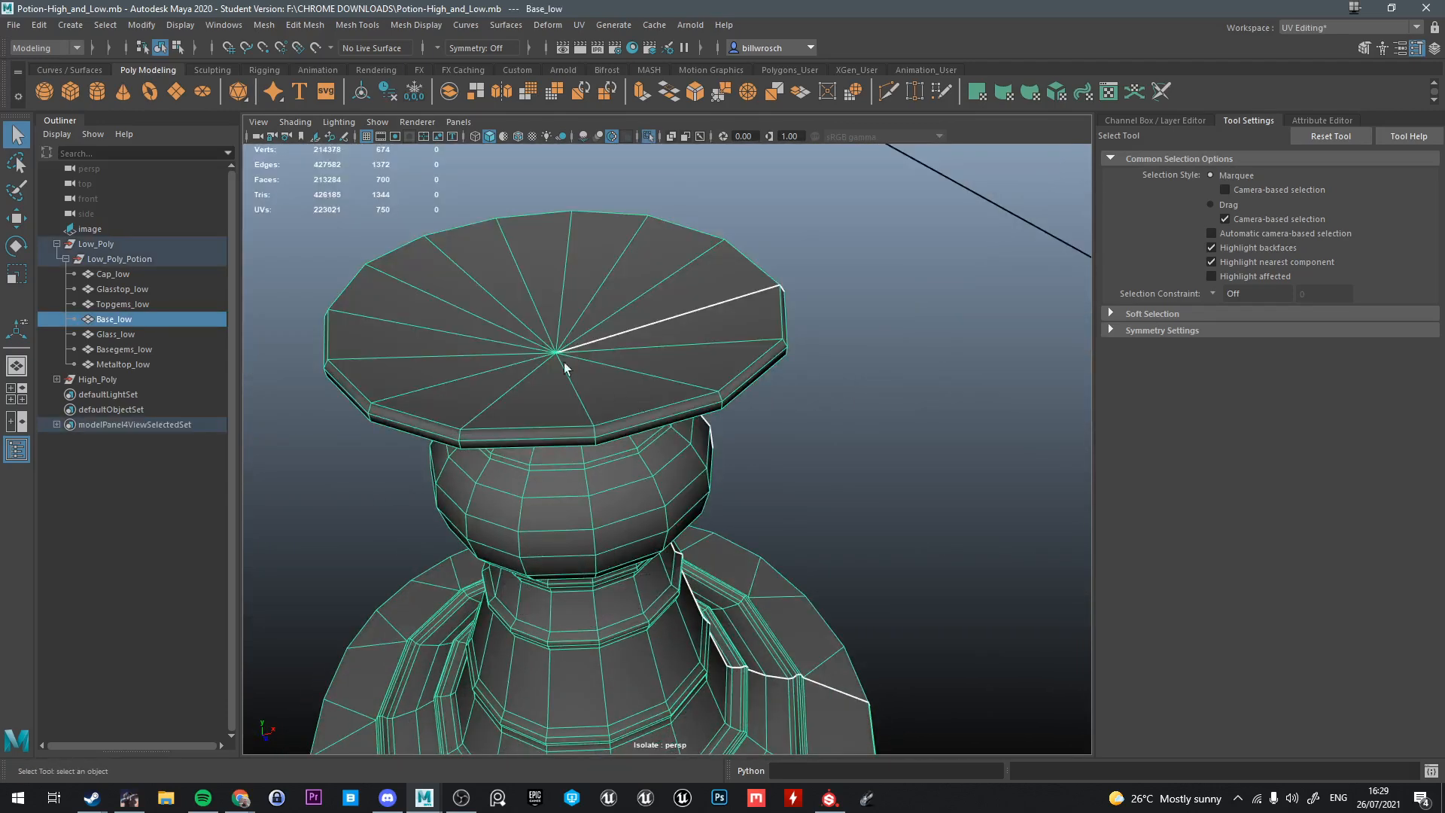
key(ctrl+1)
Select the fan of faces on the underside of the base's foot in face mode
alt+drag(775, 466, 708, 410)
scroll(783, 397, down, 4)
alt+middle_drag(689, 422, 735, 342)
scroll(545, 403, up, 4)
right_drag(551, 369, 591, 331)
click(537, 349)
click(530, 353)
shift+double_click(490, 360)
Remove the foot's outer rim face loops from the selection, keeping only the underside faces
alt+drag(579, 335, 553, 438)
alt+drag(542, 554, 491, 591)
alt+middle_drag(490, 590, 572, 538)
scroll(572, 537, up, 5)
ctrl+double_click(446, 572)
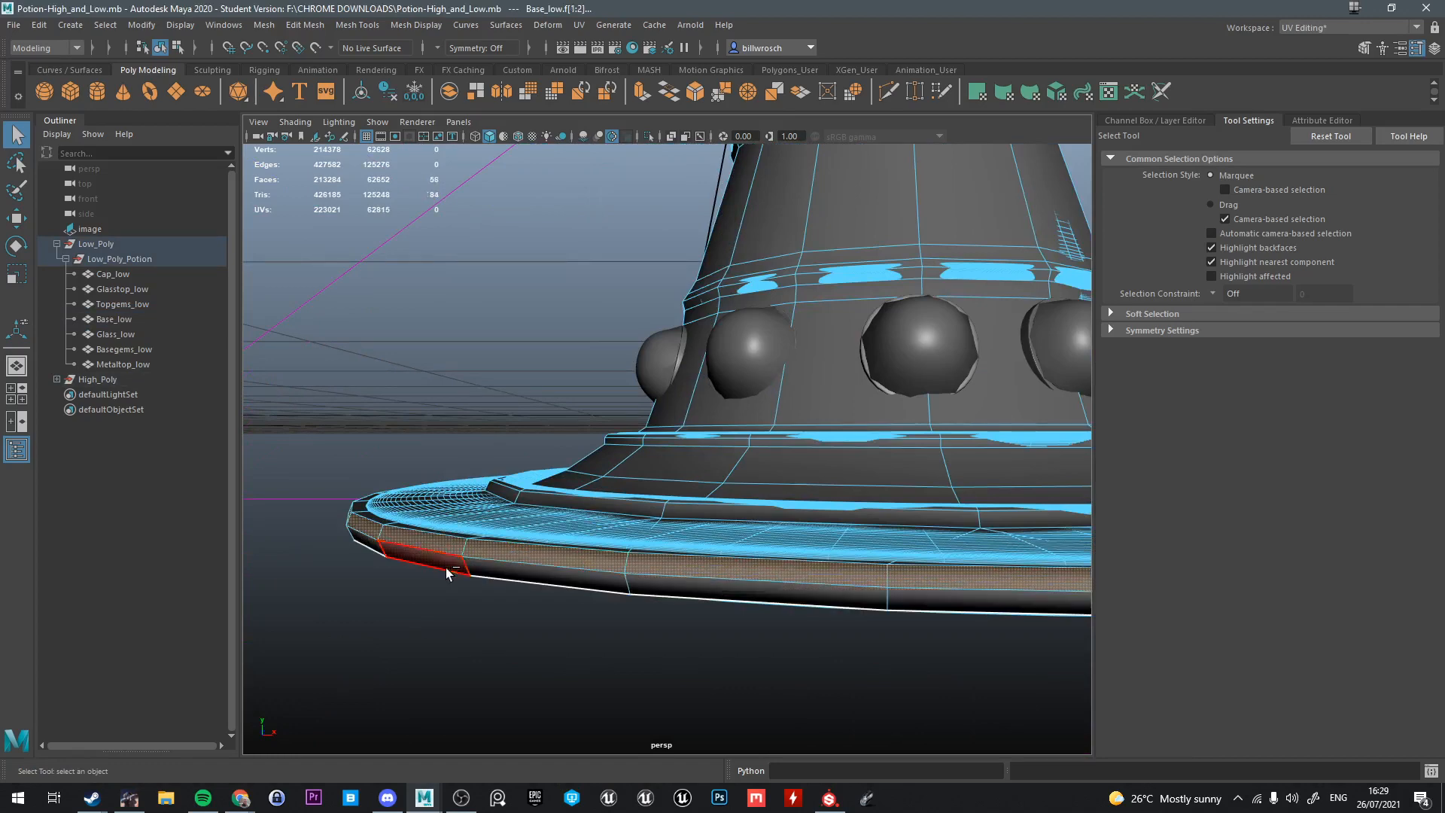
ctrl+double_click(486, 548)
alt+drag(485, 548, 681, 462)
Move the foot's underside faces slightly downward along the vertical axis, and deselect the base in object mode
key(w)
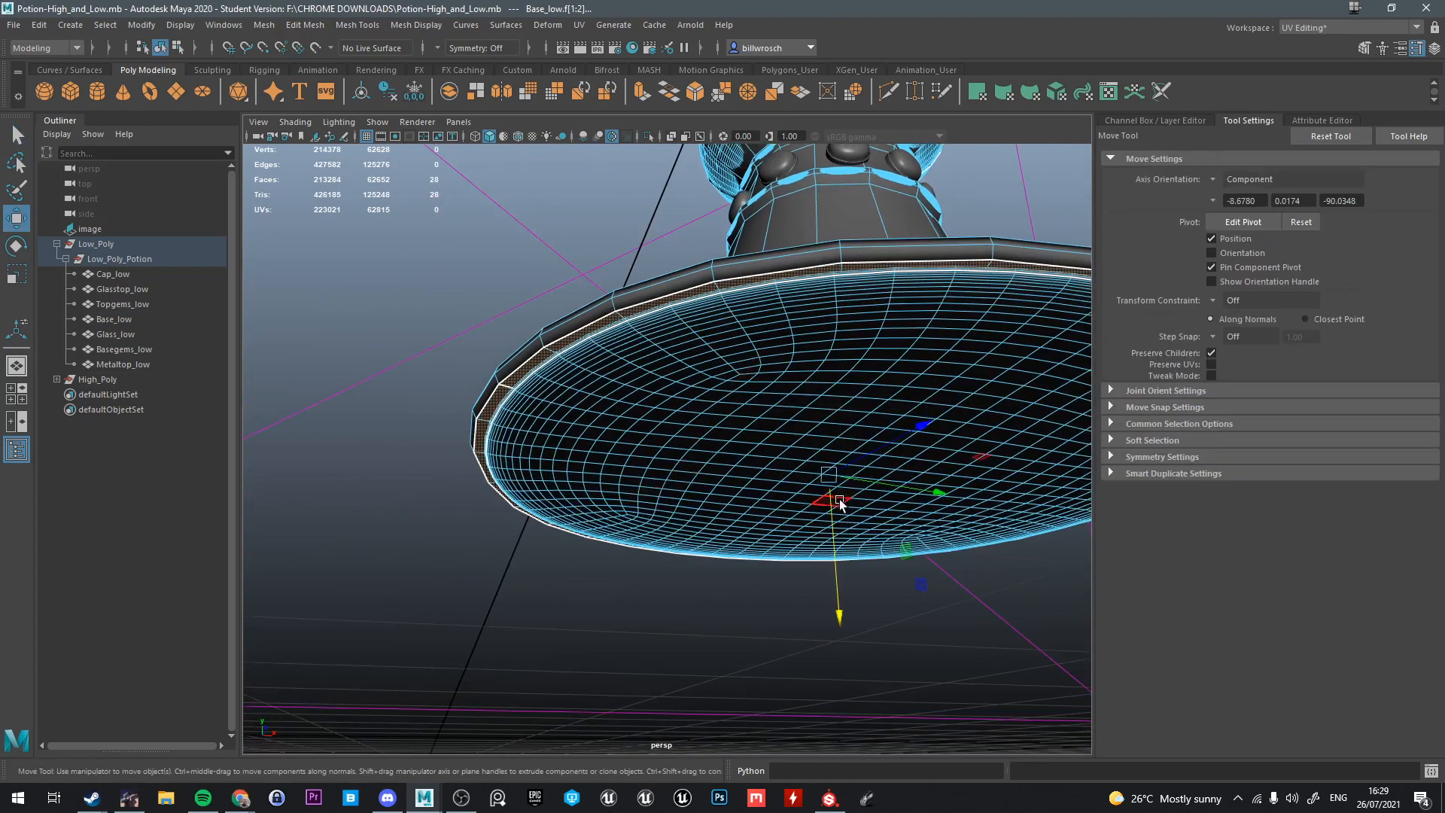
drag(839, 499, 832, 523)
key(x)
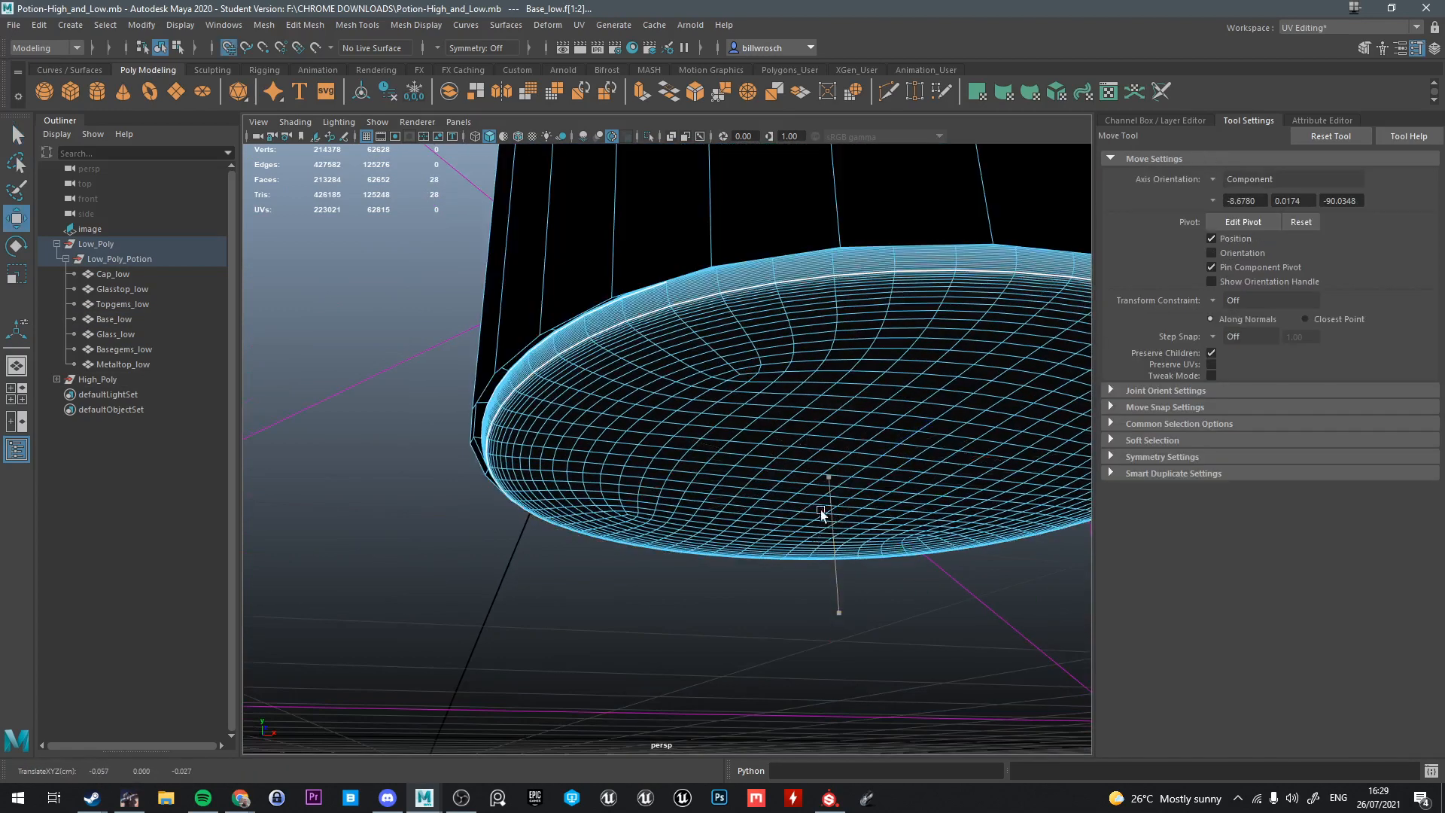
key(ctrl+z)
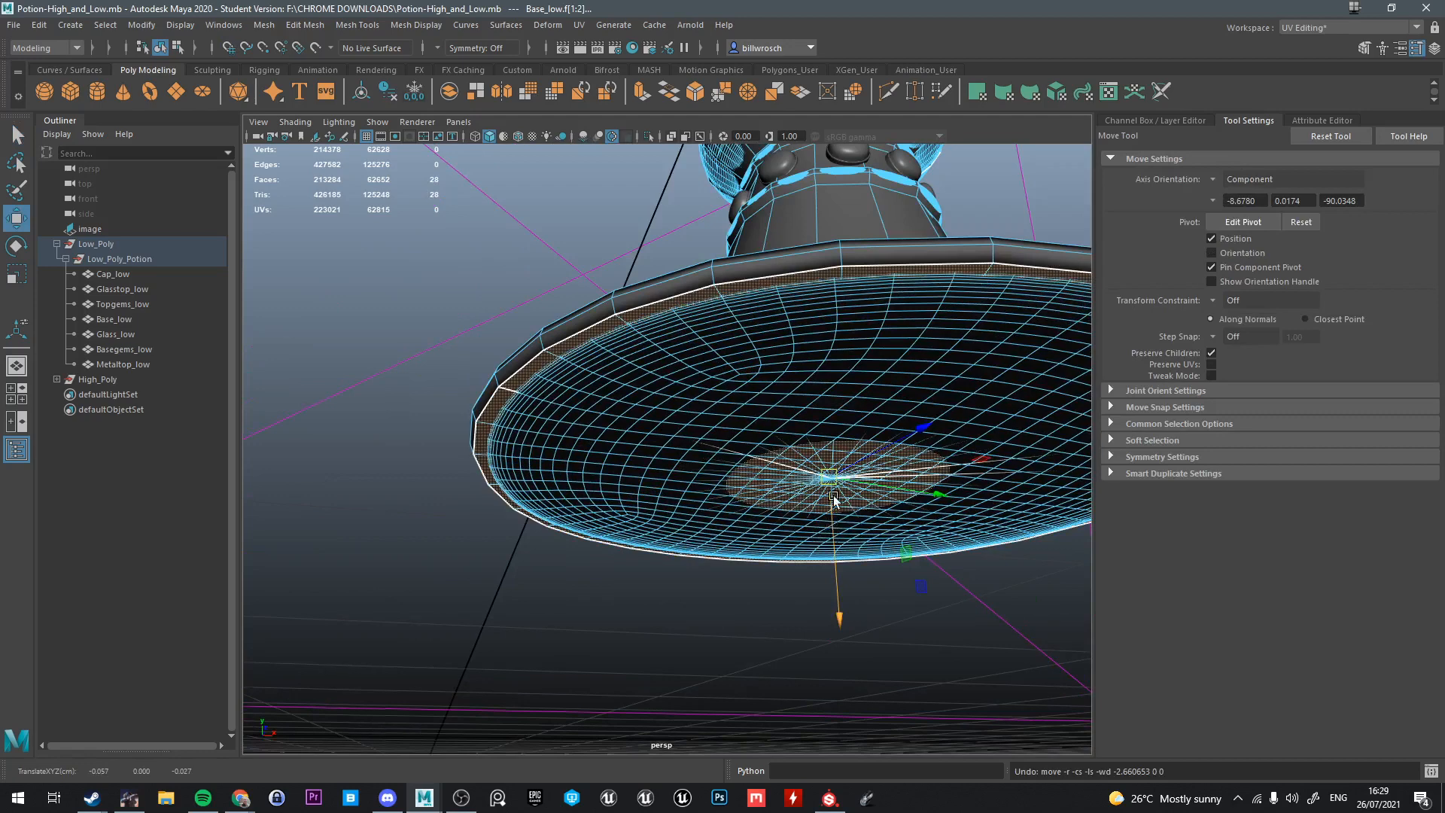
alt+drag(833, 496, 791, 517)
scroll(822, 545, down, 6)
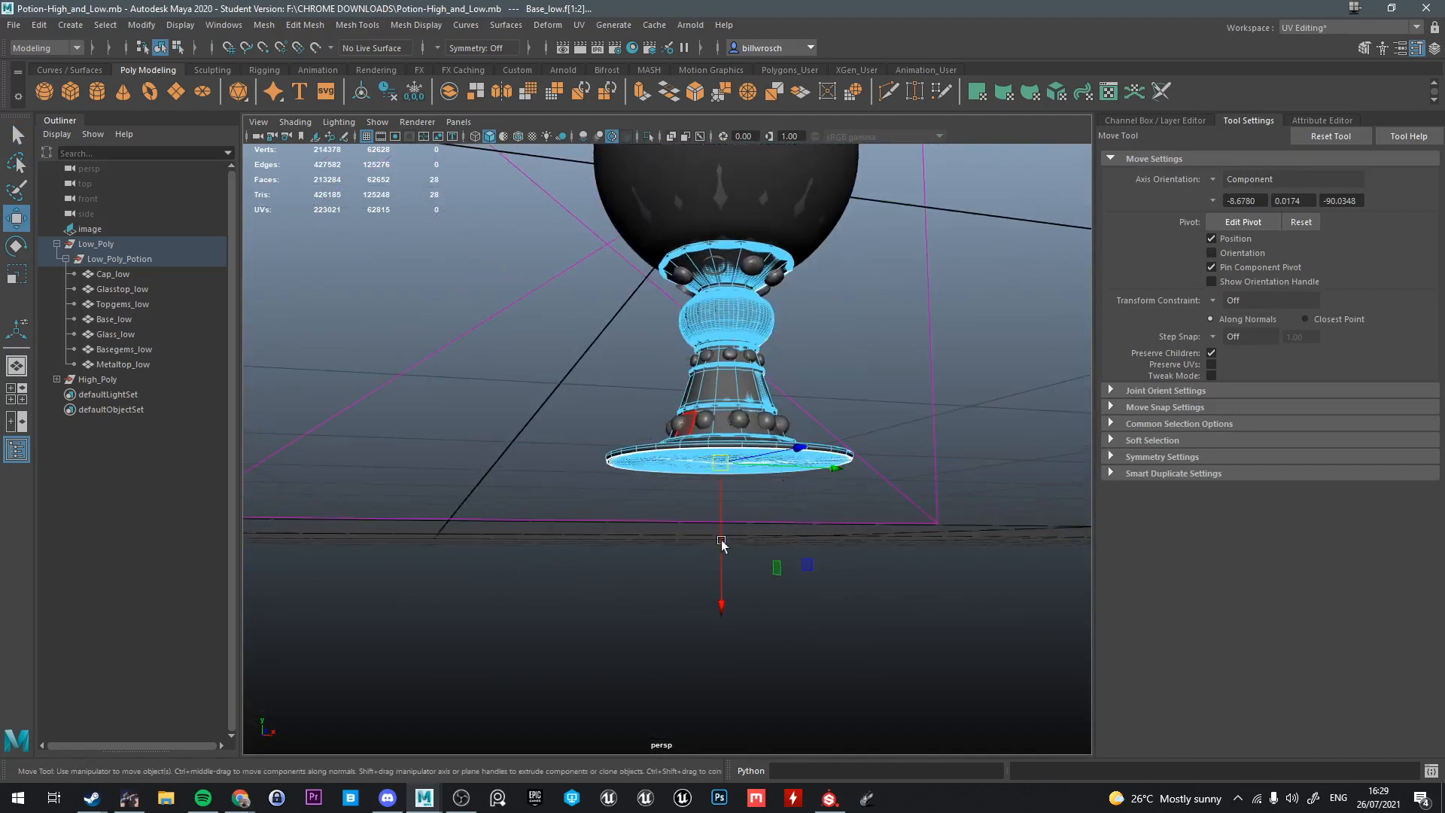
scroll(722, 541, up, 5)
alt+middle_drag(762, 540, 752, 501)
drag(759, 490, 760, 485)
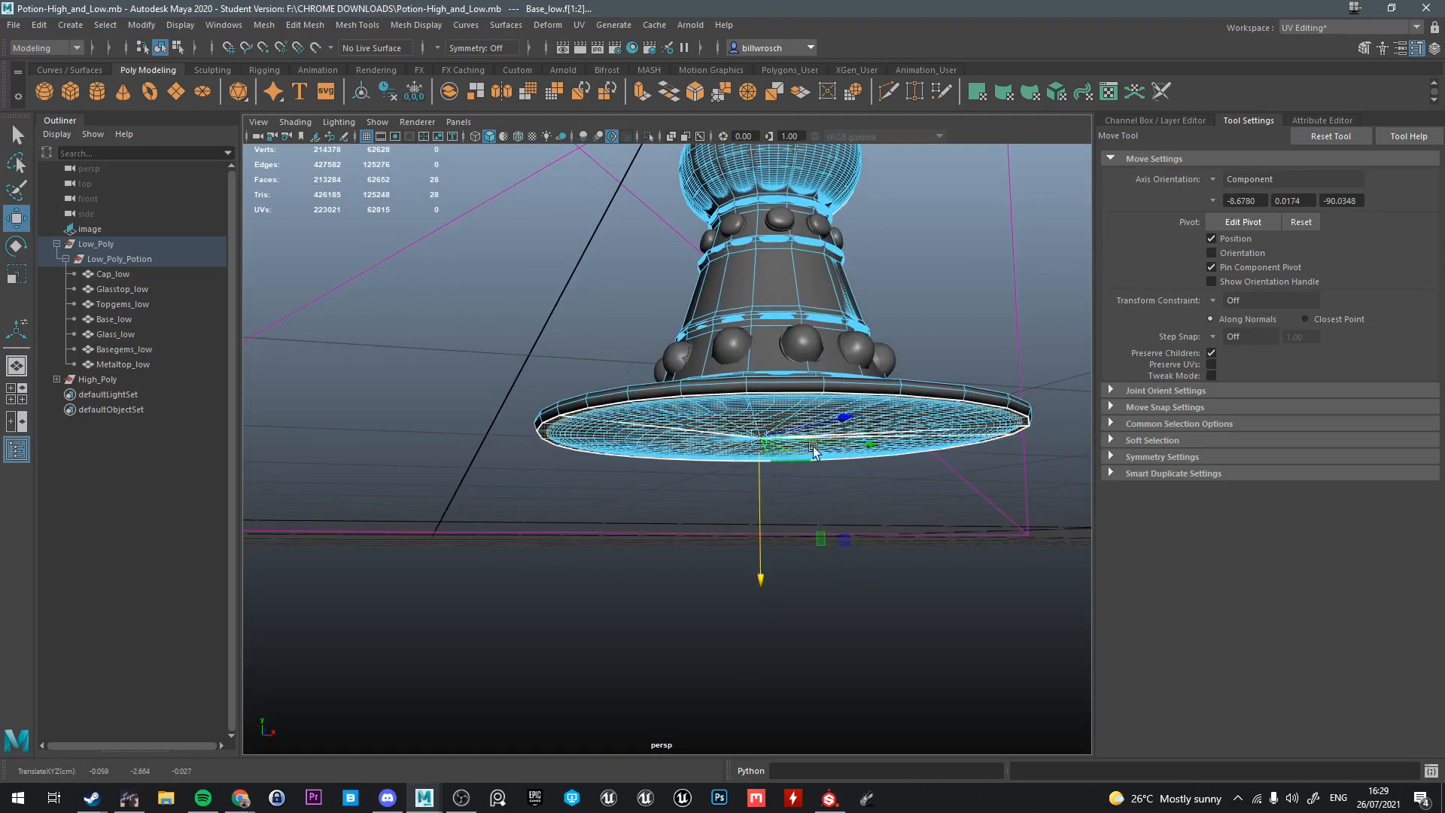
key(q)
right_drag(769, 382, 866, 345)
click(939, 313)
Isolate the Low_Poly group in the perspective view and keep it selected
alt+drag(933, 316, 817, 420)
scroll(818, 420, up, 3)
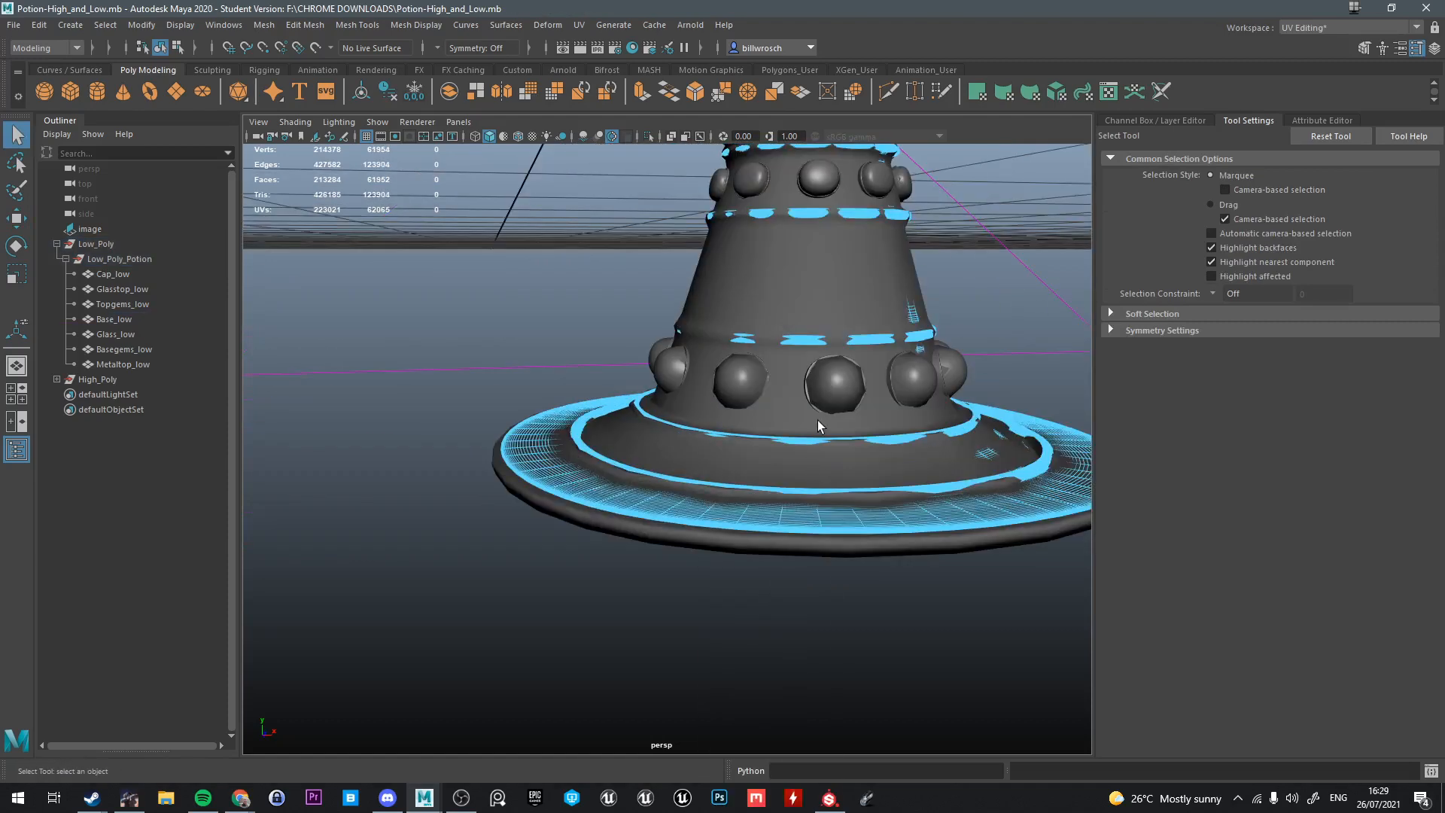
scroll(818, 420, down, 8)
click(95, 244)
key(ctrl+1)
key(f)
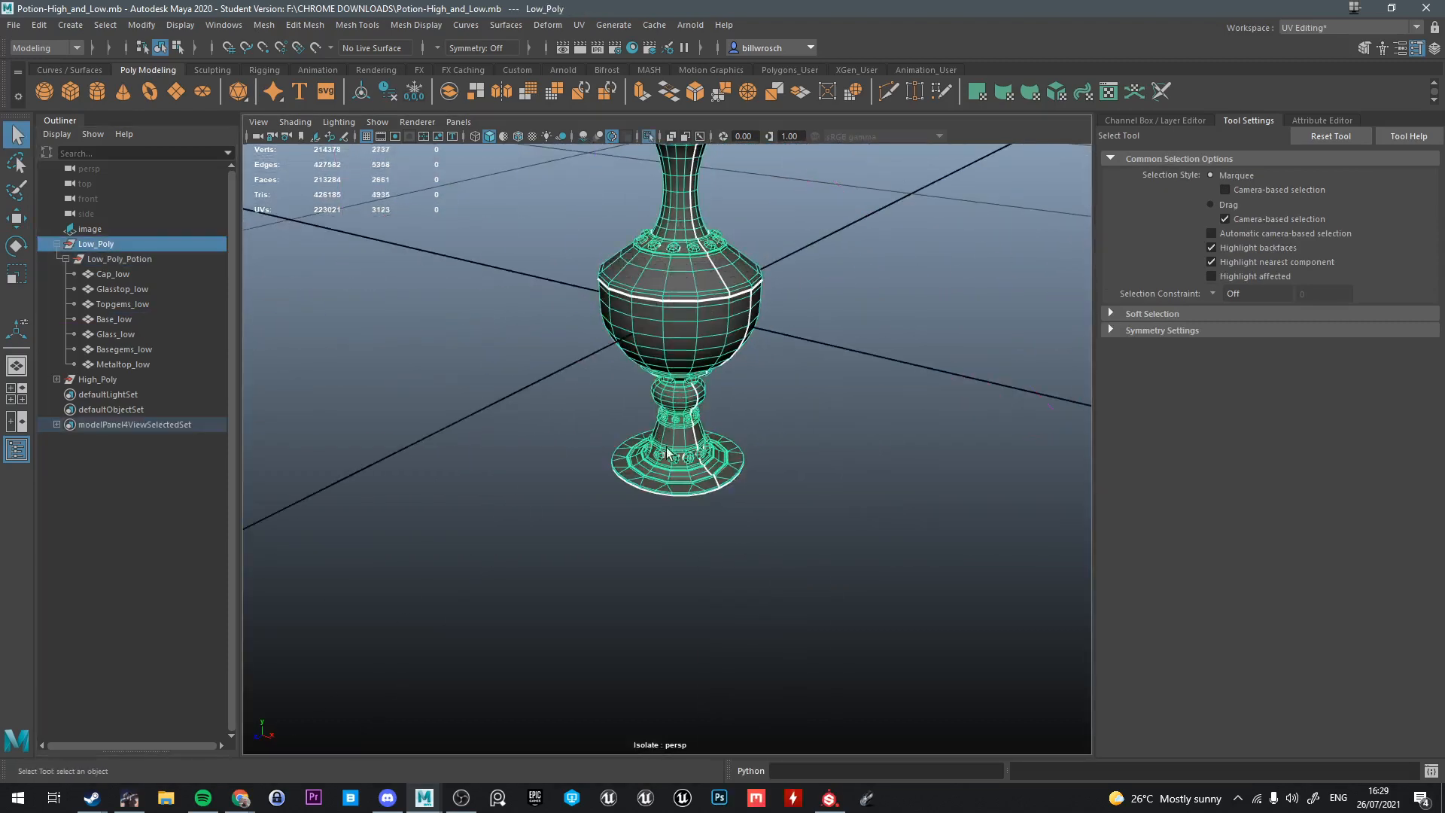
alt+drag(667, 452, 566, 408)
click(85, 379)
click(103, 246)
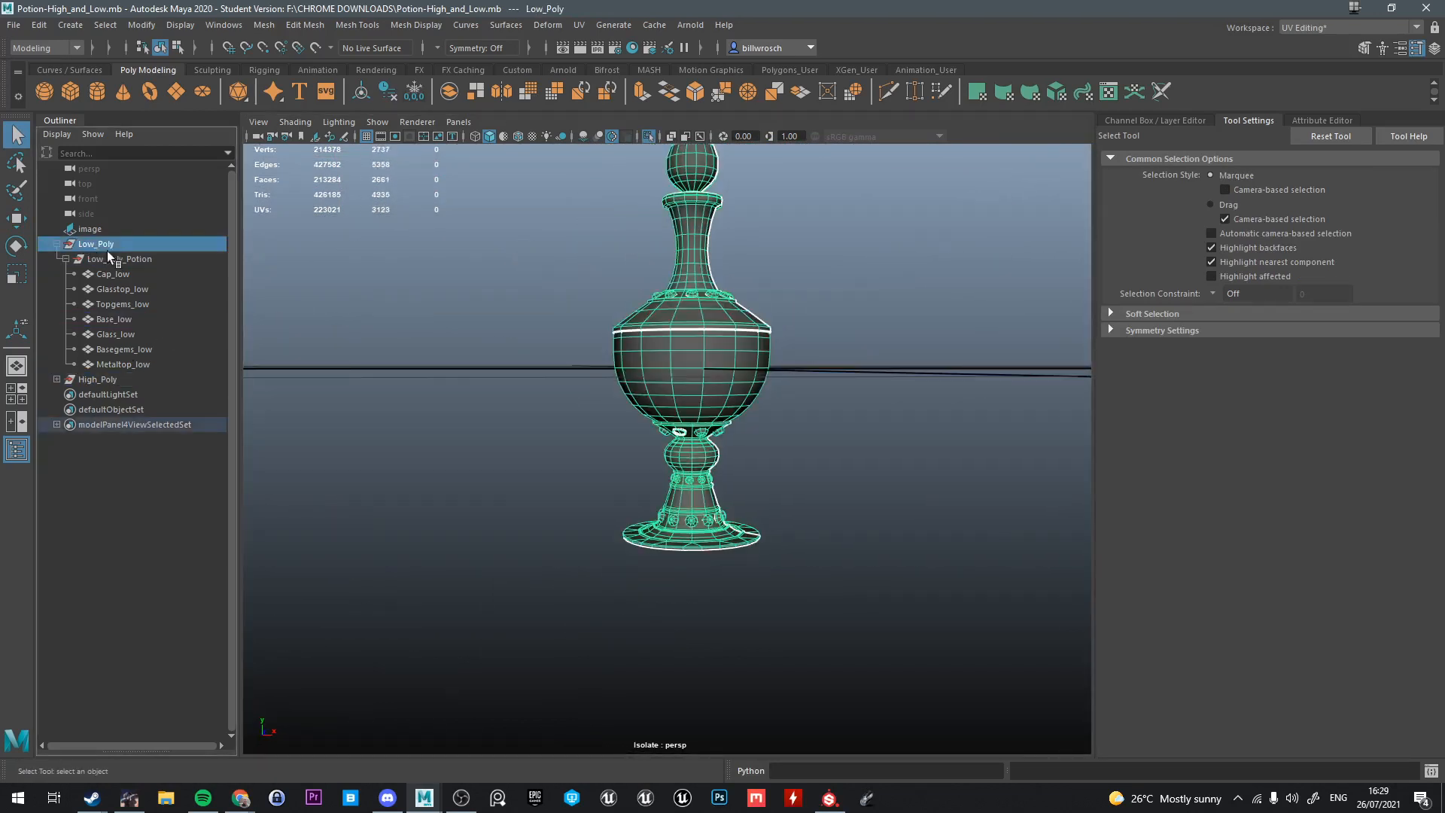
Dock the UV Editor beside the perspective view and the UV Toolkit with the Attribute Editor, and narrow the toolkit's column
drag(1444, 113, 776, 250)
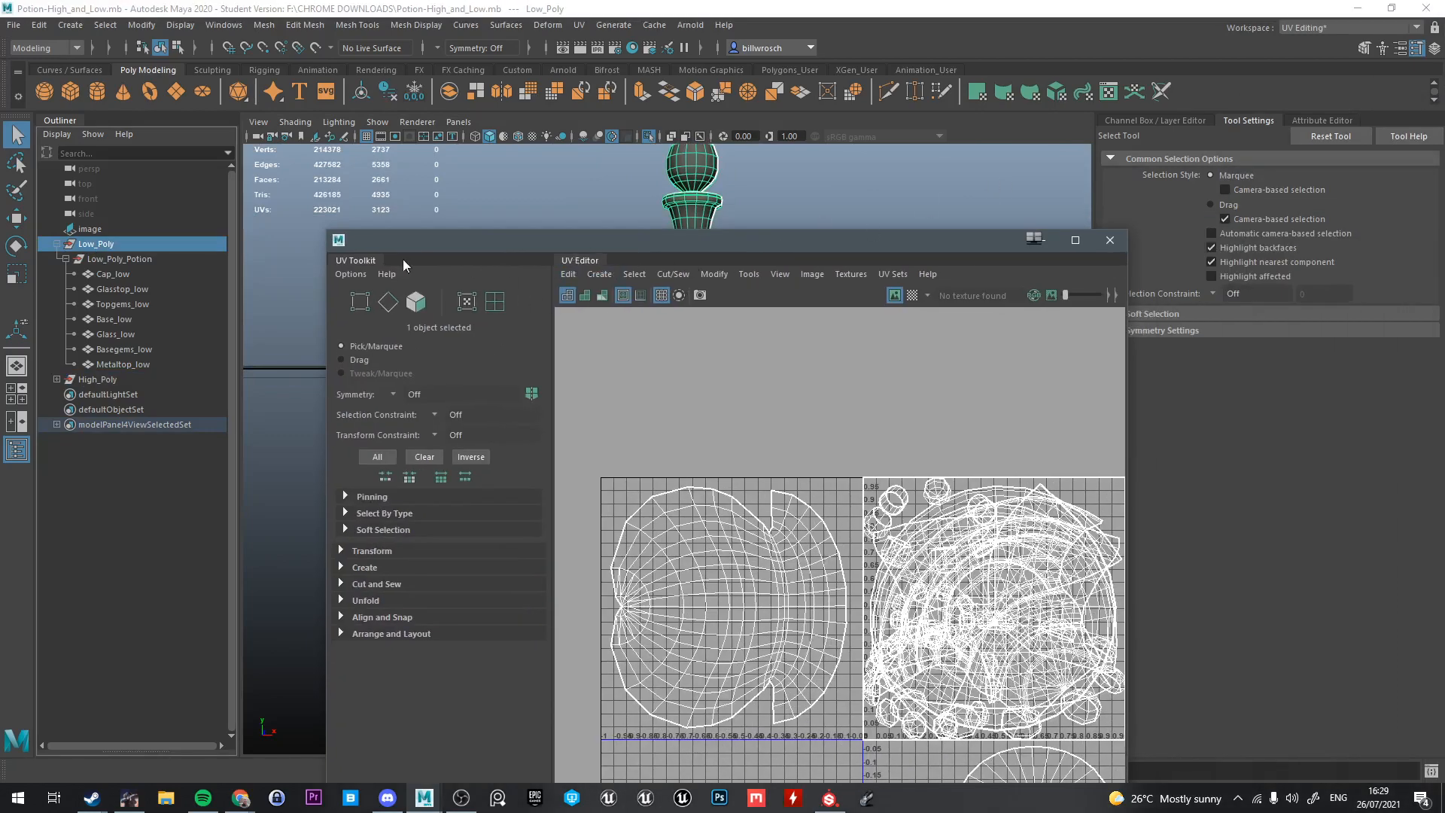
drag(576, 261, 1095, 133)
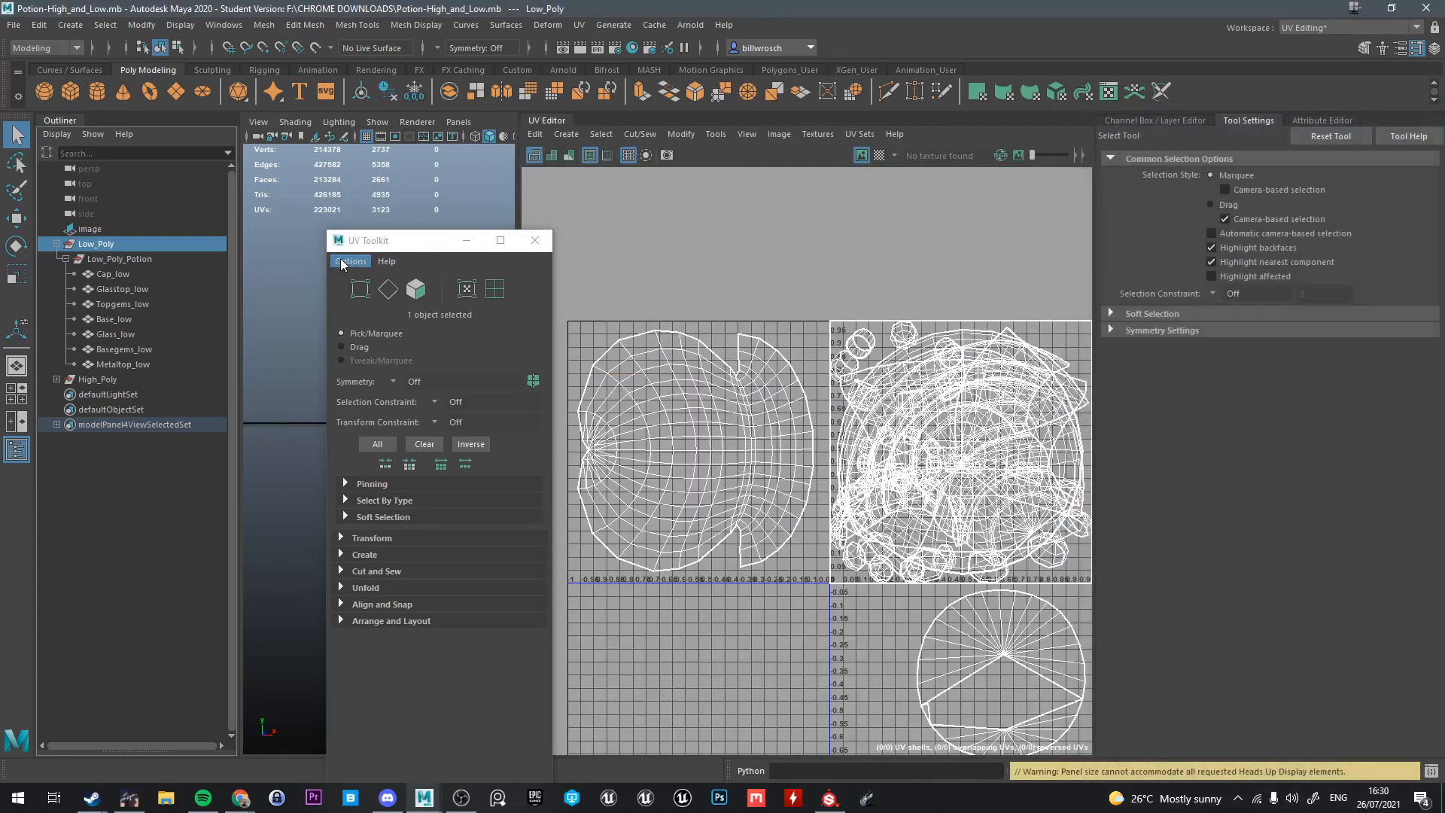
drag(405, 241, 1307, 133)
drag(1123, 119, 1331, 120)
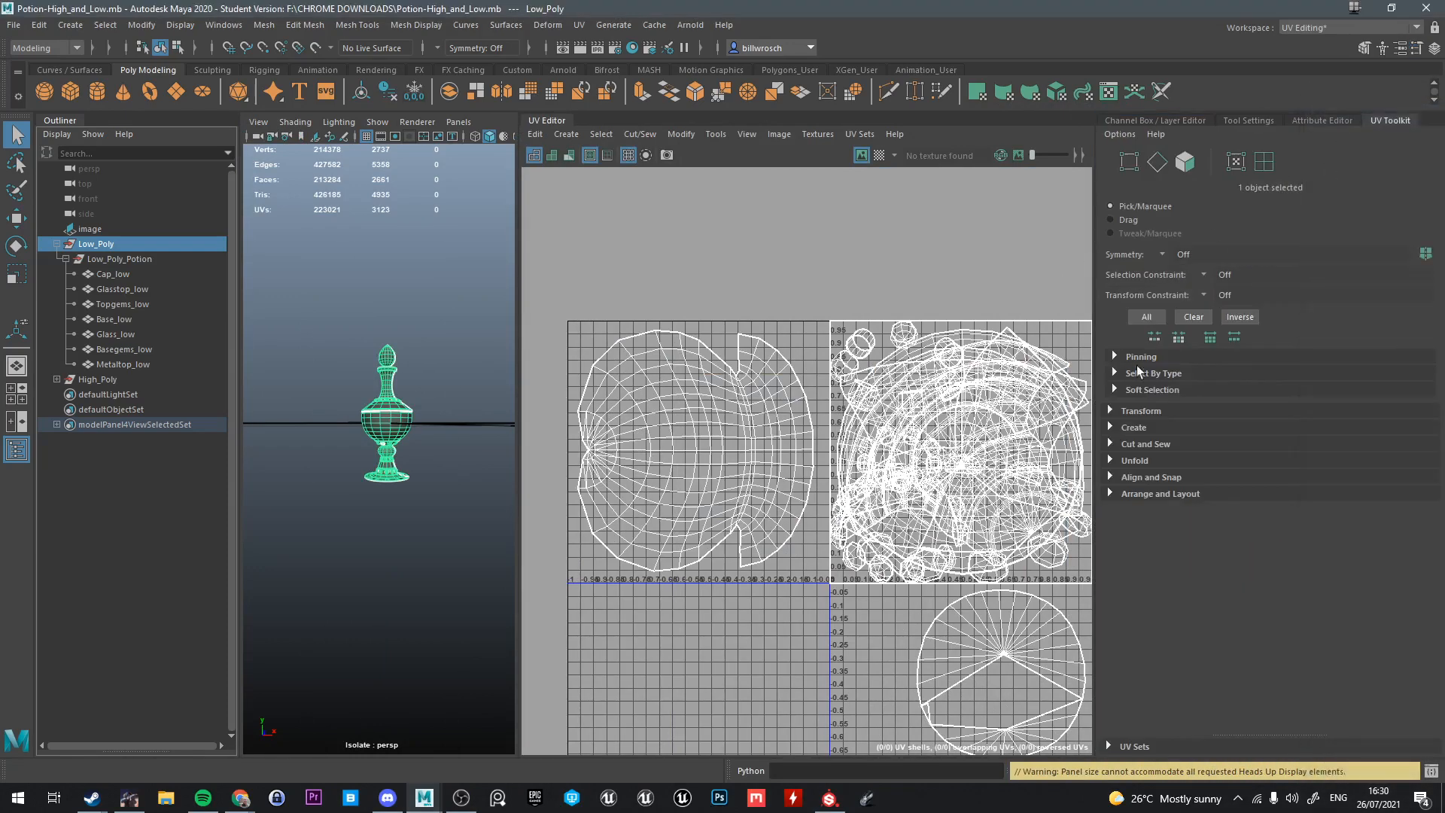
drag(1096, 362, 1227, 361)
Turn off isolation and widen the perspective view relative to the UV Editor
alt+drag(380, 369, 412, 453)
click(57, 243)
key(ctrl+1)
scroll(455, 442, up, 8)
scroll(413, 447, down, 8)
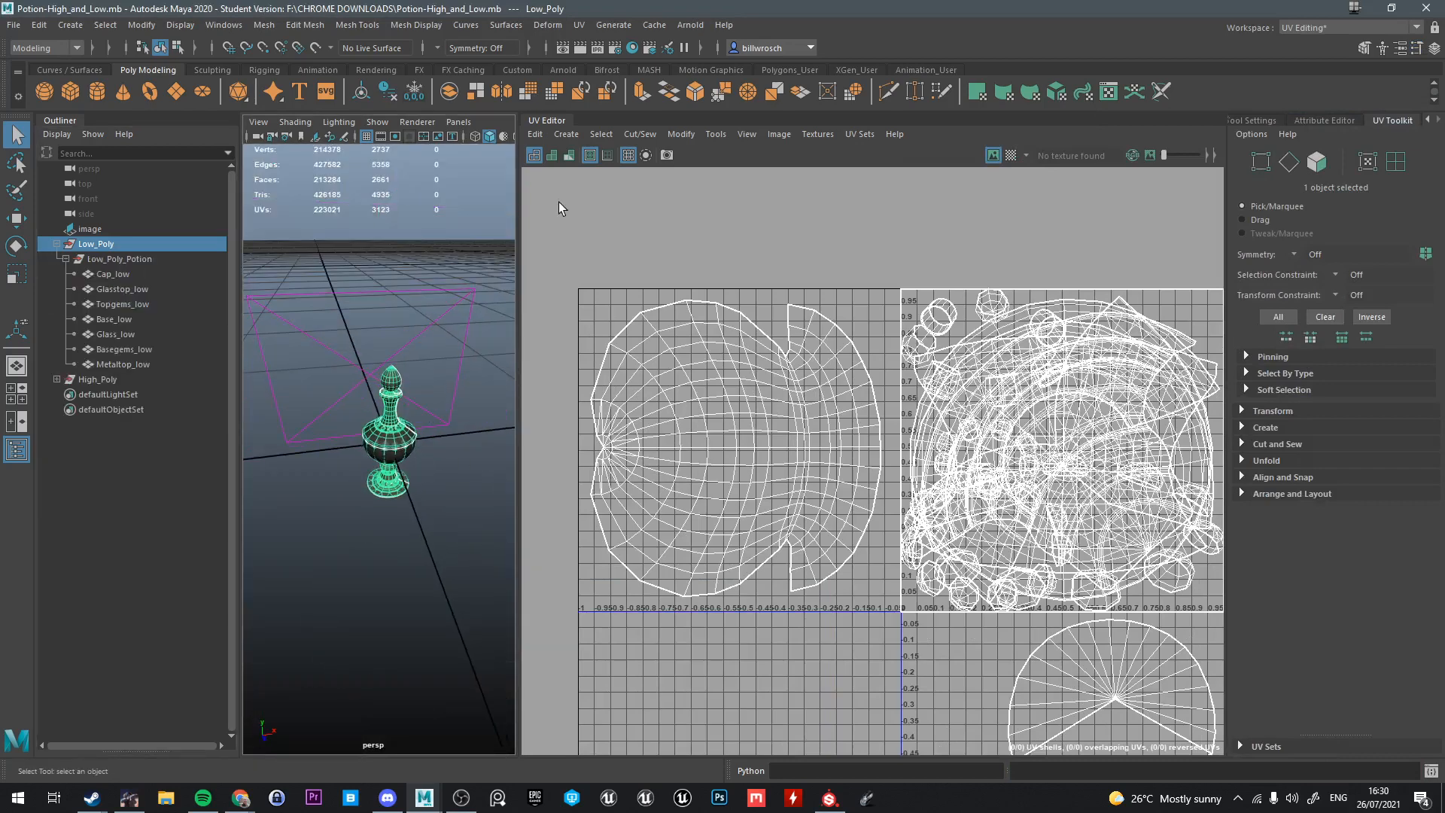
drag(519, 317, 867, 316)
scroll(706, 469, up, 6)
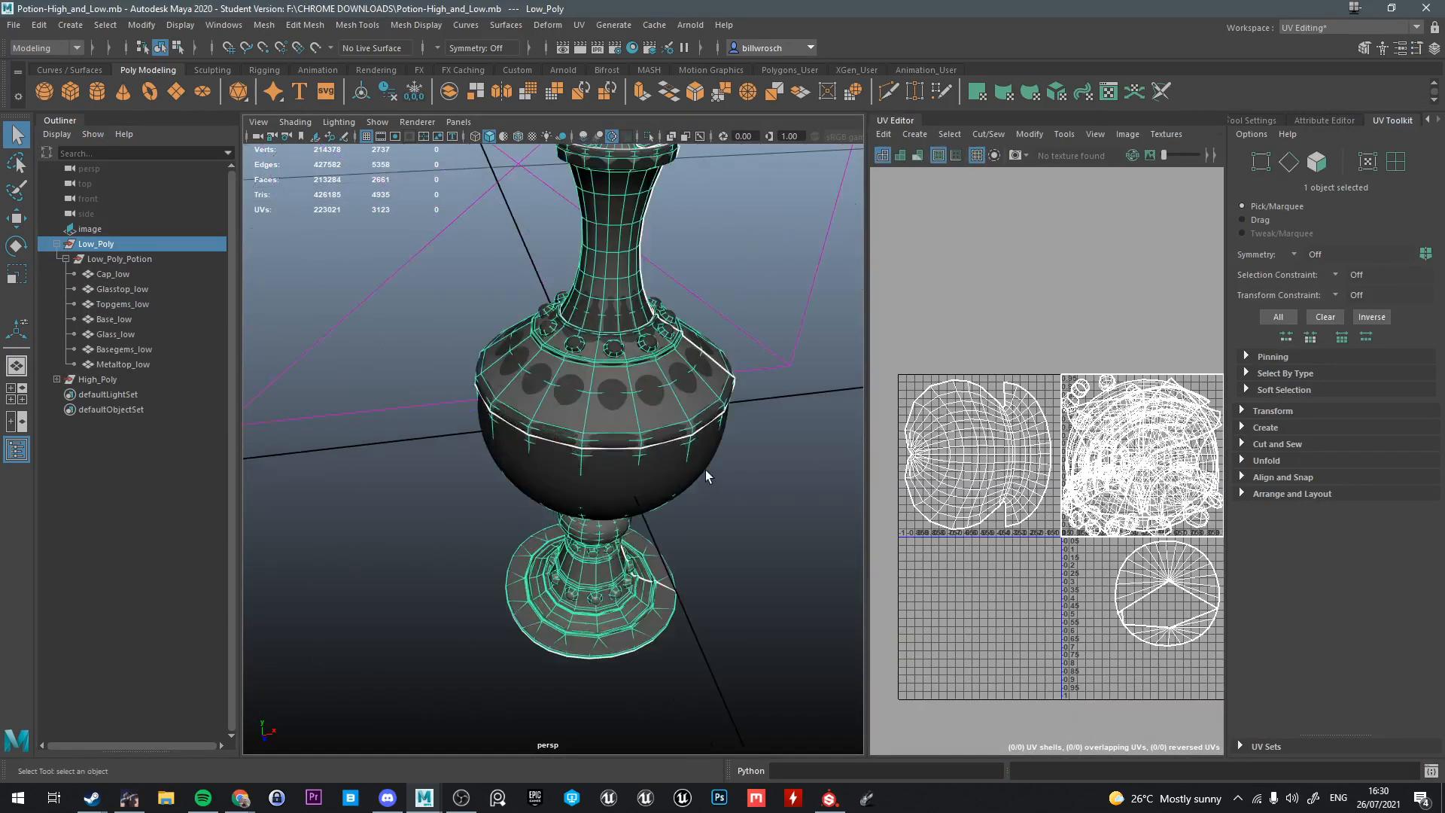
Isolate the selected Low_Poly group again, with the whole bottle and its UV shells in view
mouse_move(706, 470)
alt+mouse_down()
mouse_move(695, 434)
mouse_move(726, 419)
mouse_move(689, 473)
alt+mouse_up()
key(ctrl+1)
scroll(1075, 486, down, 3)
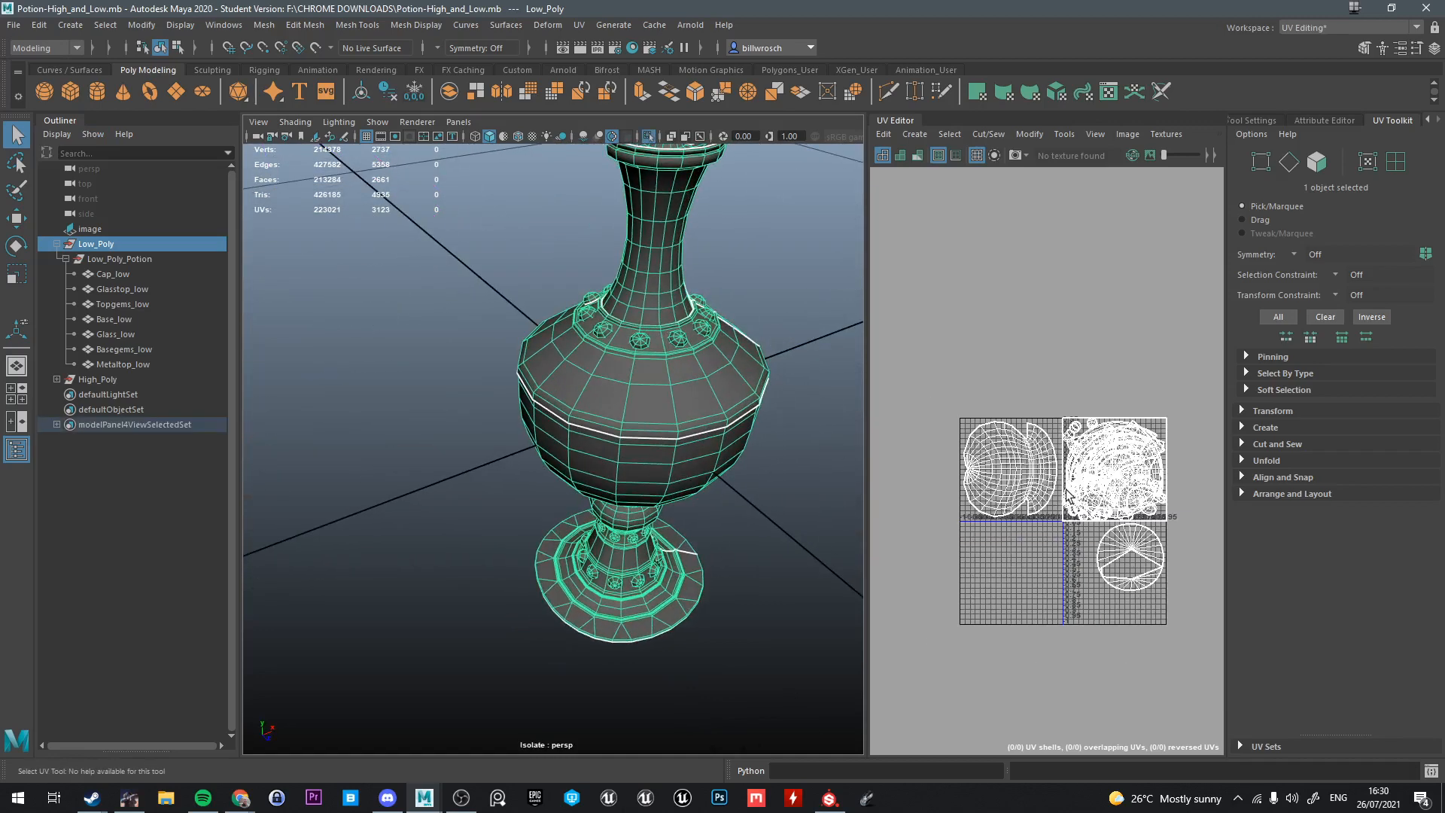
alt+middle_drag(1075, 489, 1027, 489)
scroll(1021, 491, up, 3)
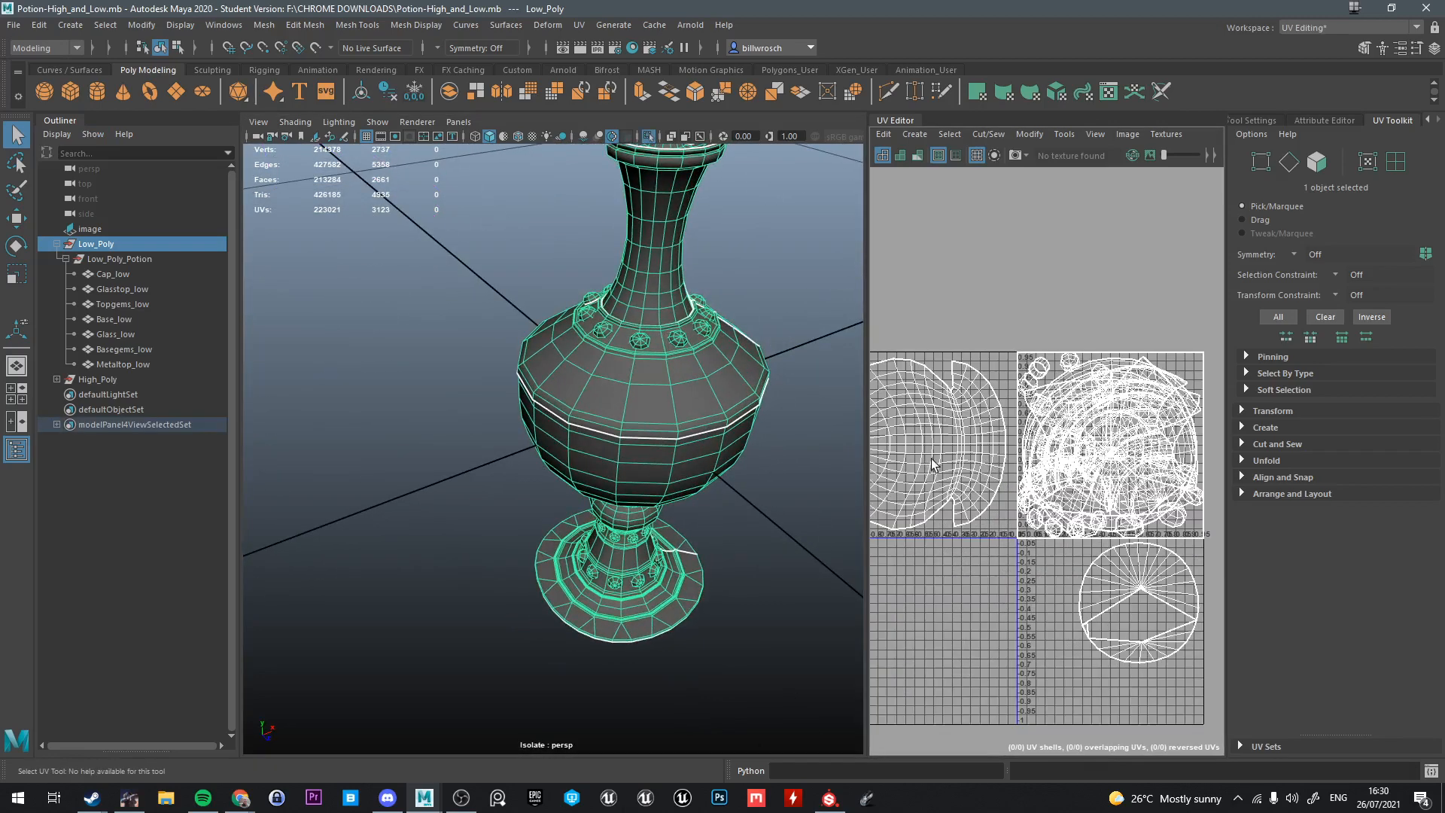
alt+drag(558, 425, 649, 429)
scroll(636, 444, down, 4)
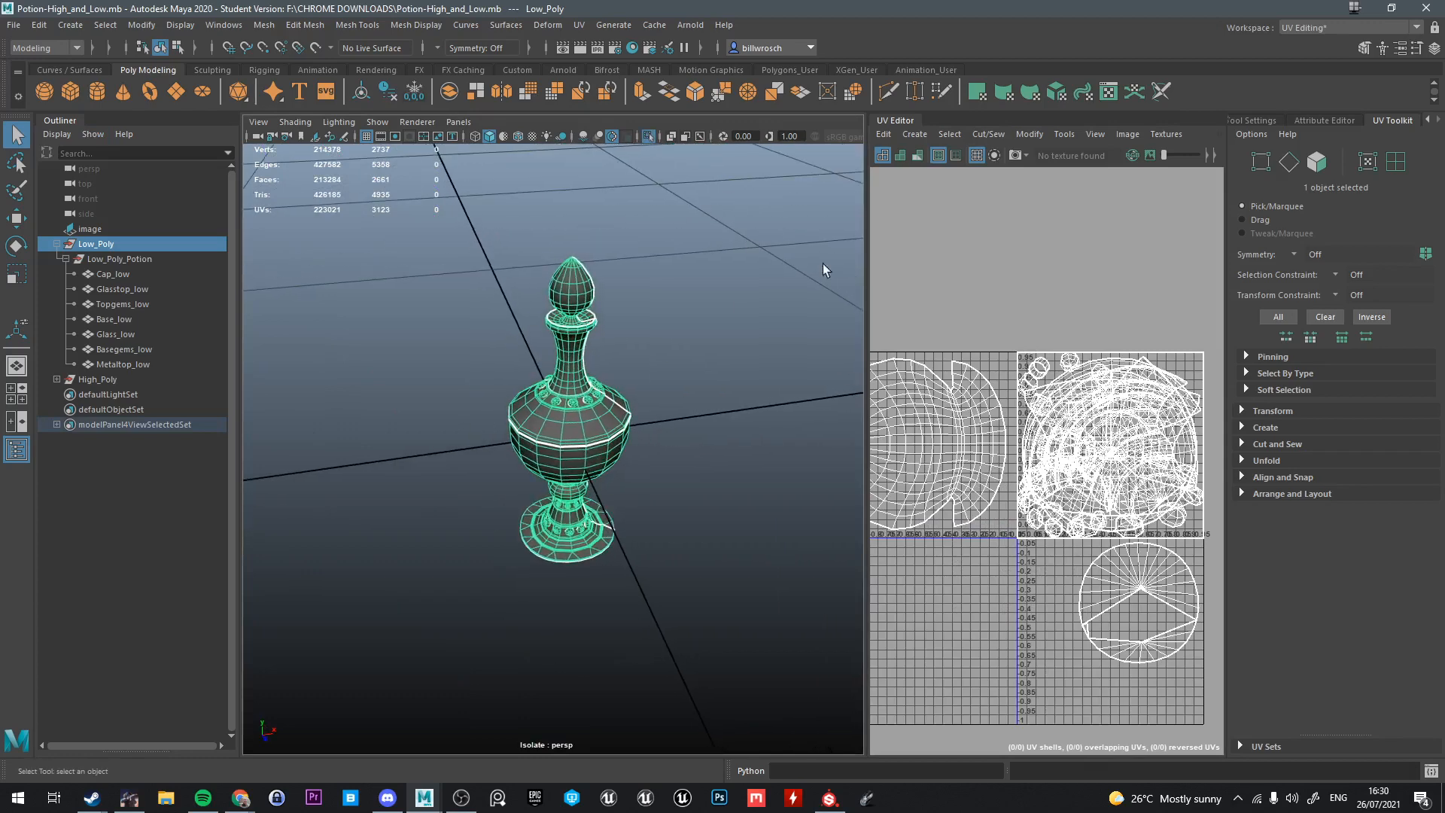
Create a Camera-Based UV projection for all meshes in the Low_Poly group
click(1275, 429)
click(1275, 501)
scroll(1140, 506, down, 3)
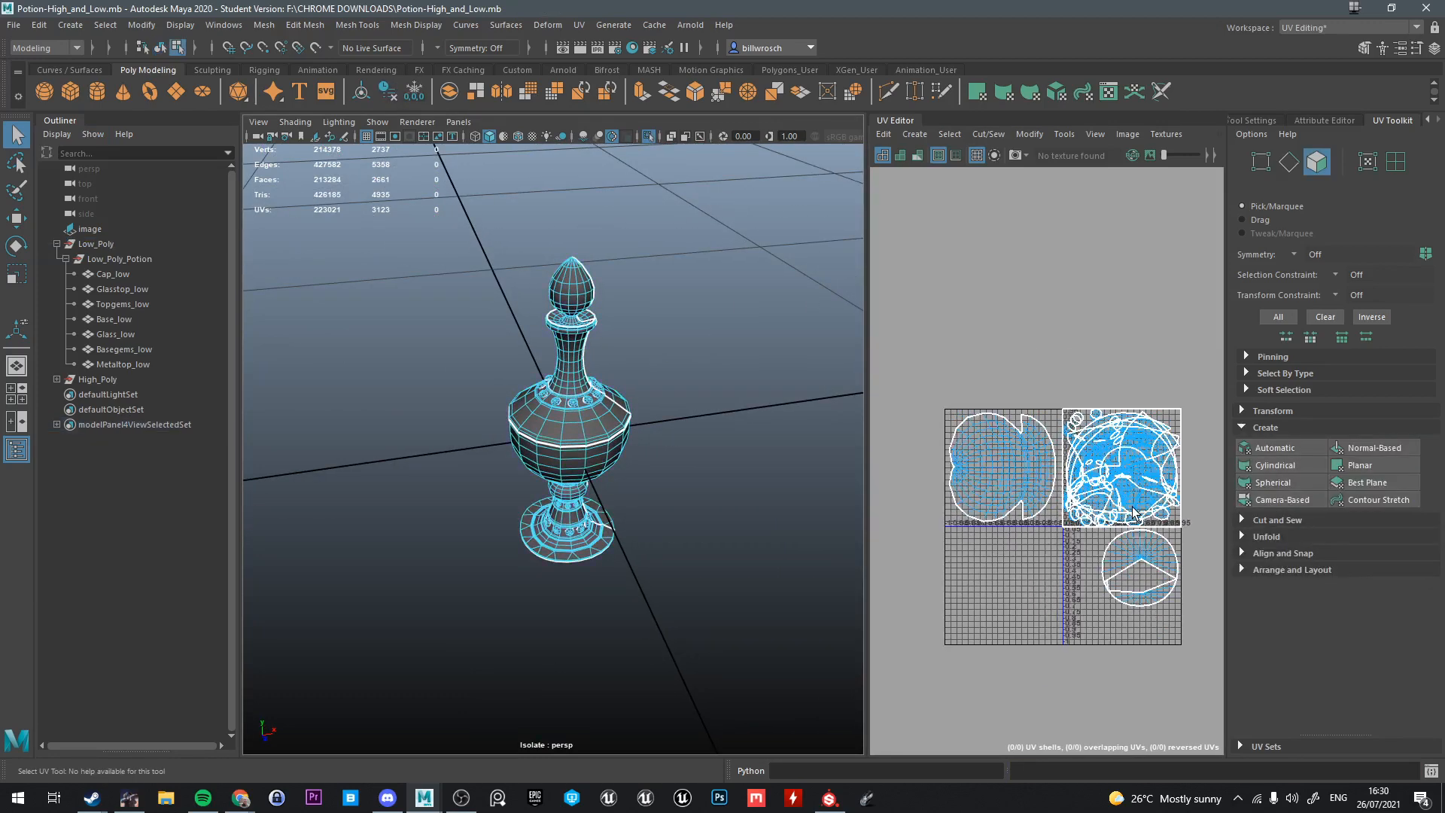
click(1286, 502)
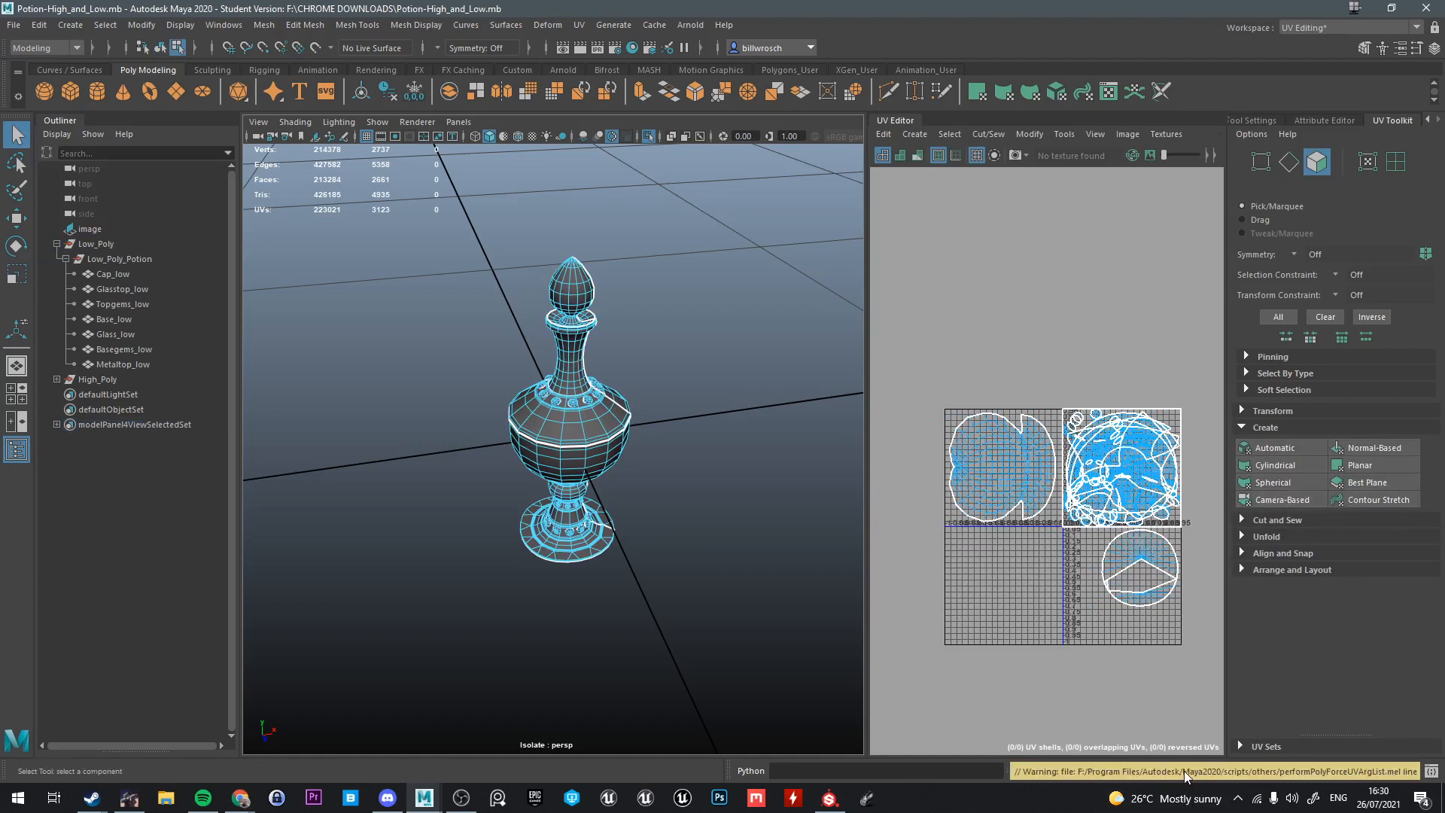
key(F8)
click(1290, 502)
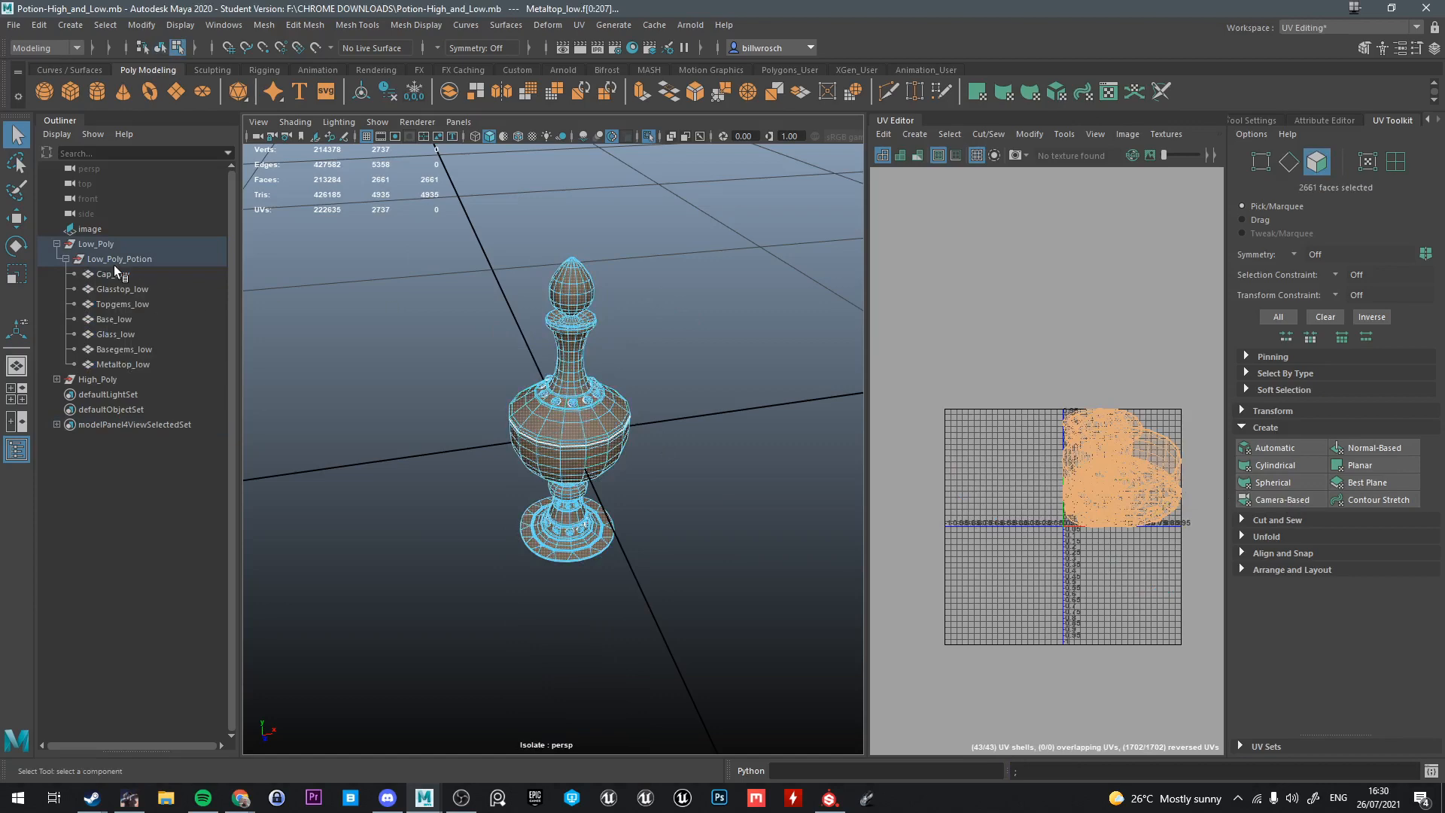
Lay out the projected UV shells automatically so they no longer overlap
click(1274, 570)
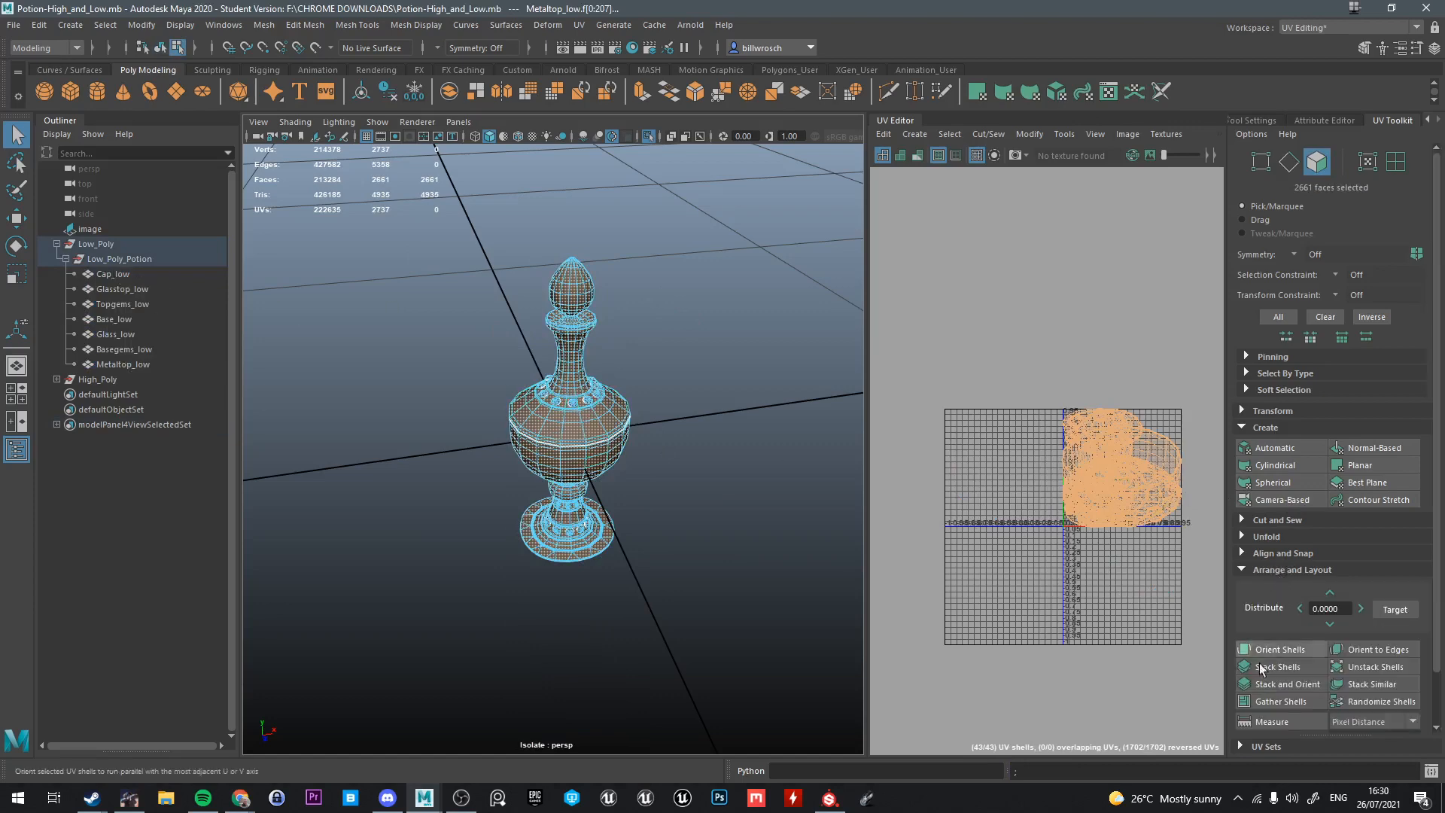
scroll(1265, 696, down, 1)
click(1268, 703)
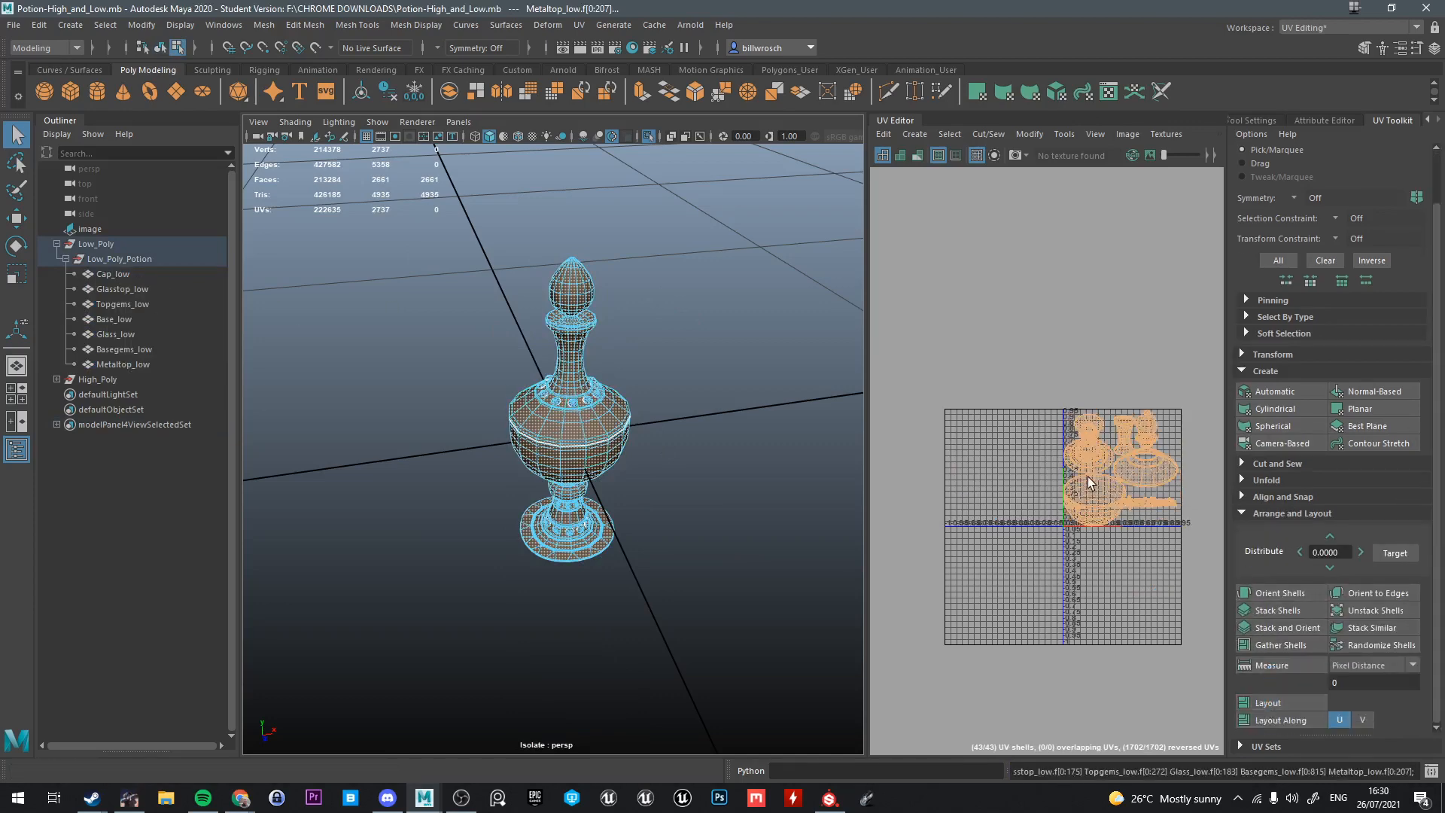
Move all UV shells out of the 0-1 space into the neighbouring tile on the negative U side
scroll(1117, 491, up, 3)
scroll(1129, 495, down, 2)
key(w)
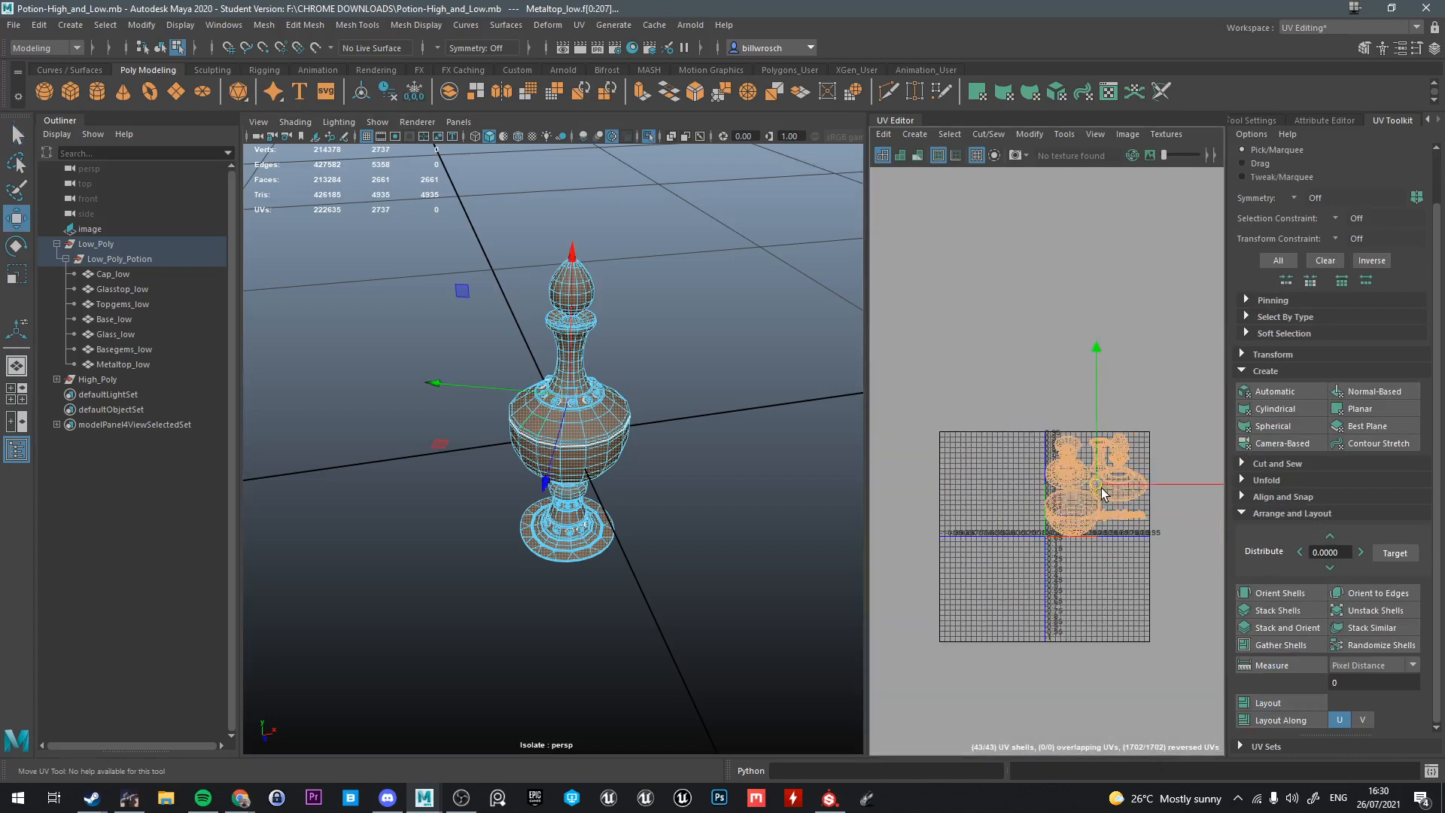
drag(1095, 481, 909, 471)
scroll(934, 490, up, 3)
scroll(1041, 459, down, 2)
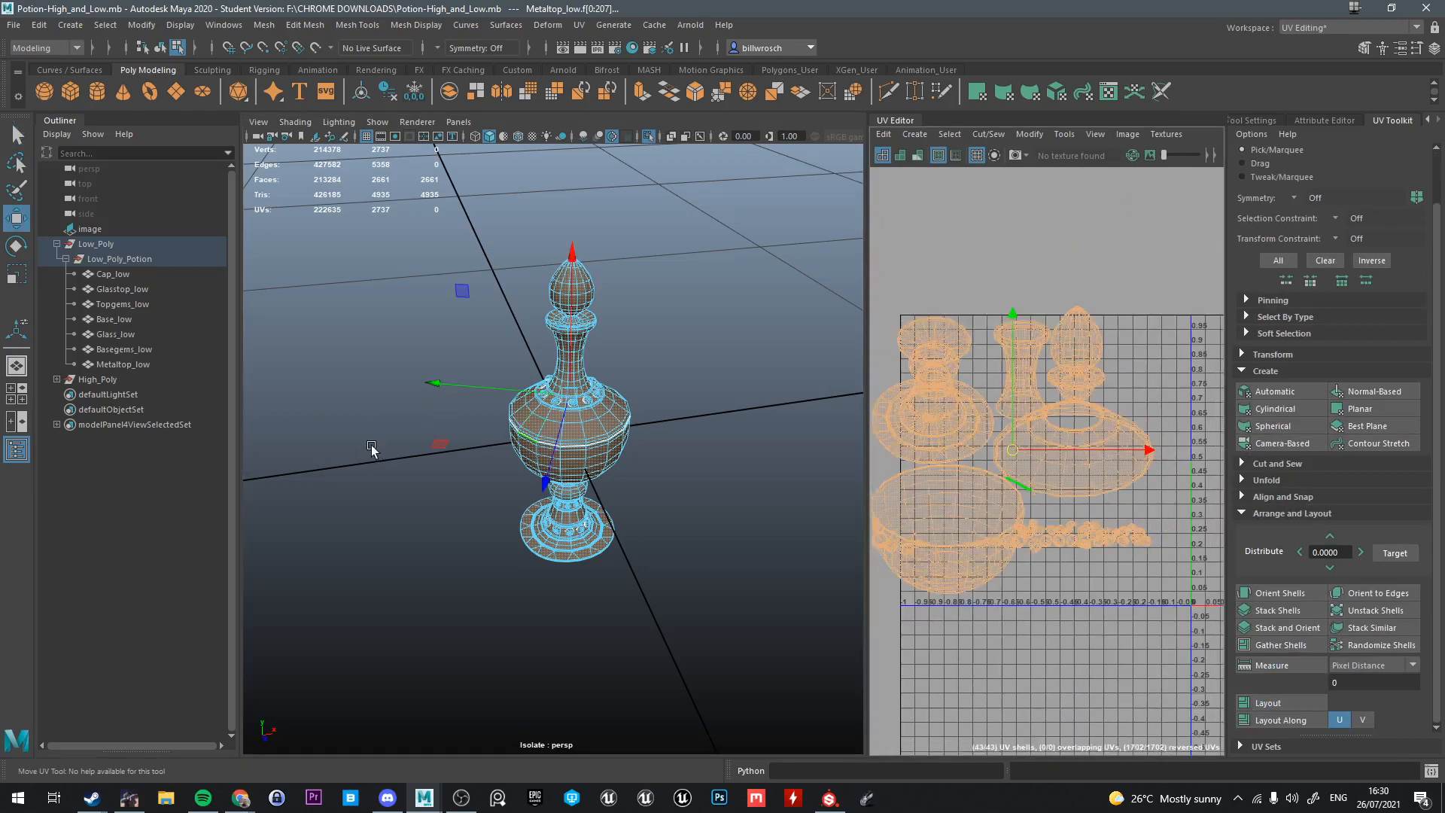
Turn off isolation after checking a top gem, and select the Topgems_low and Basegems_low meshes together
scroll(600, 400, up, 10)
click(602, 423)
scroll(605, 429, up, 3)
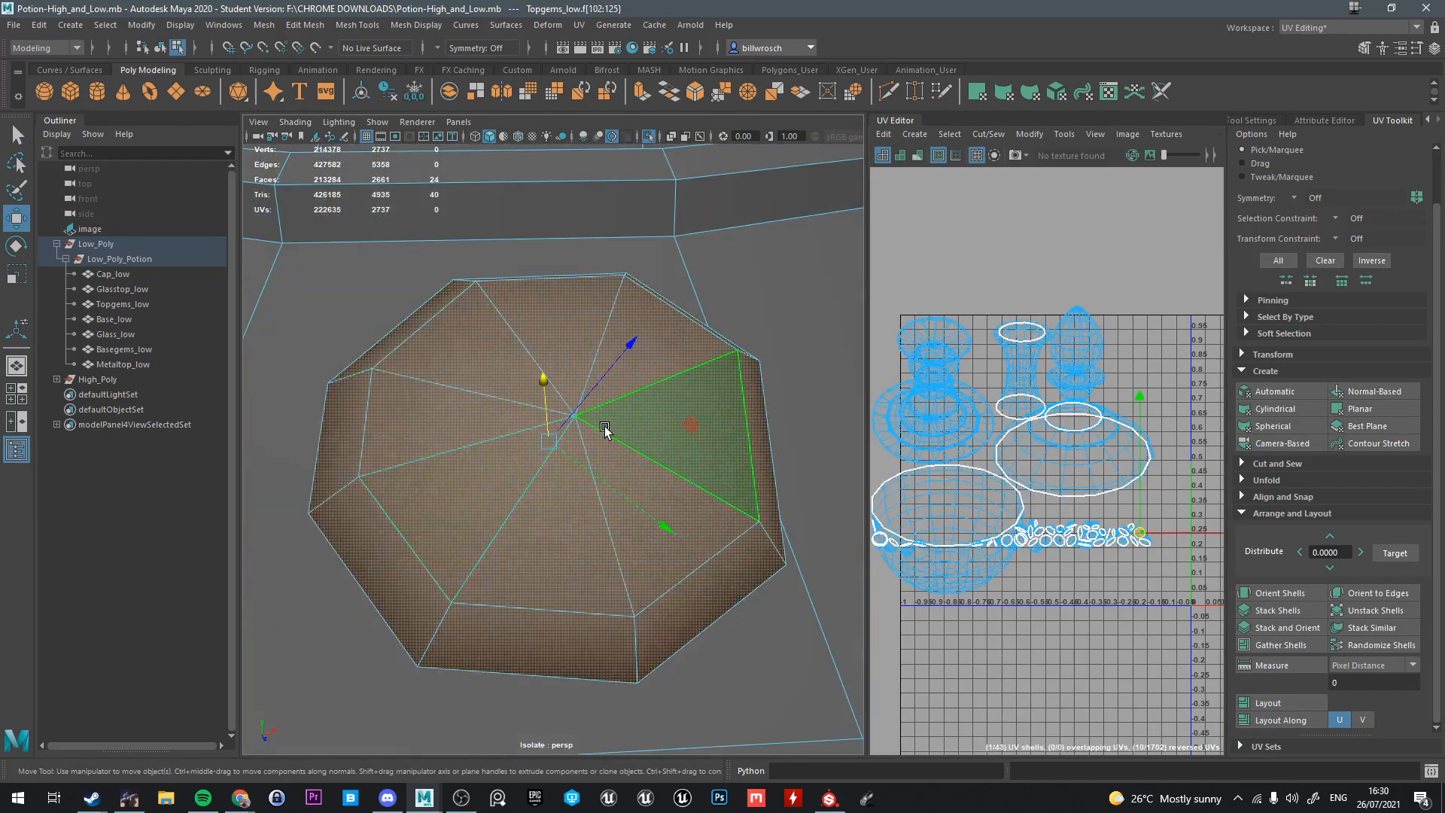
alt+drag(605, 429, 429, 520)
key(ctrl+1)
scroll(430, 519, down, 4)
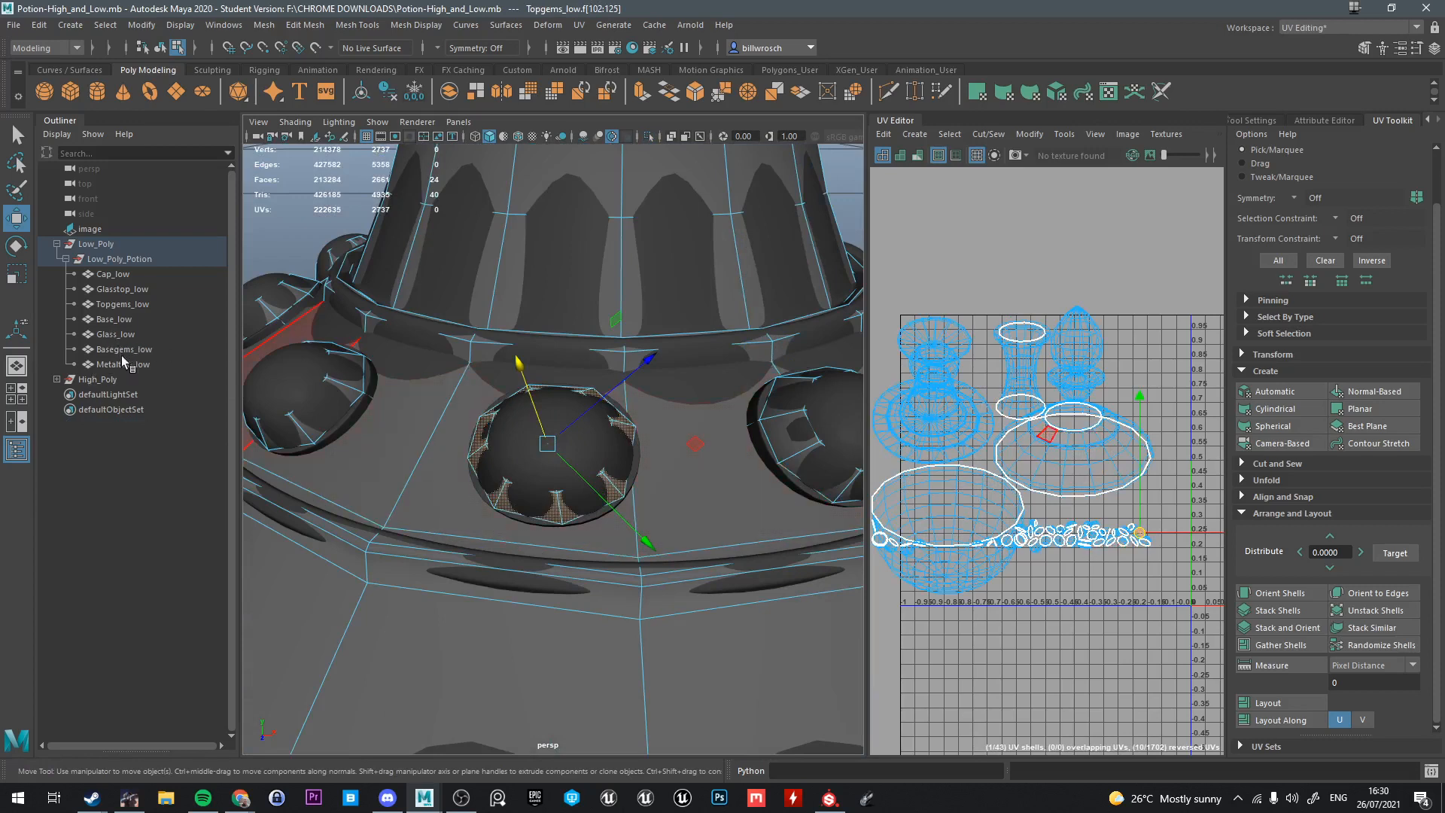
click(131, 303)
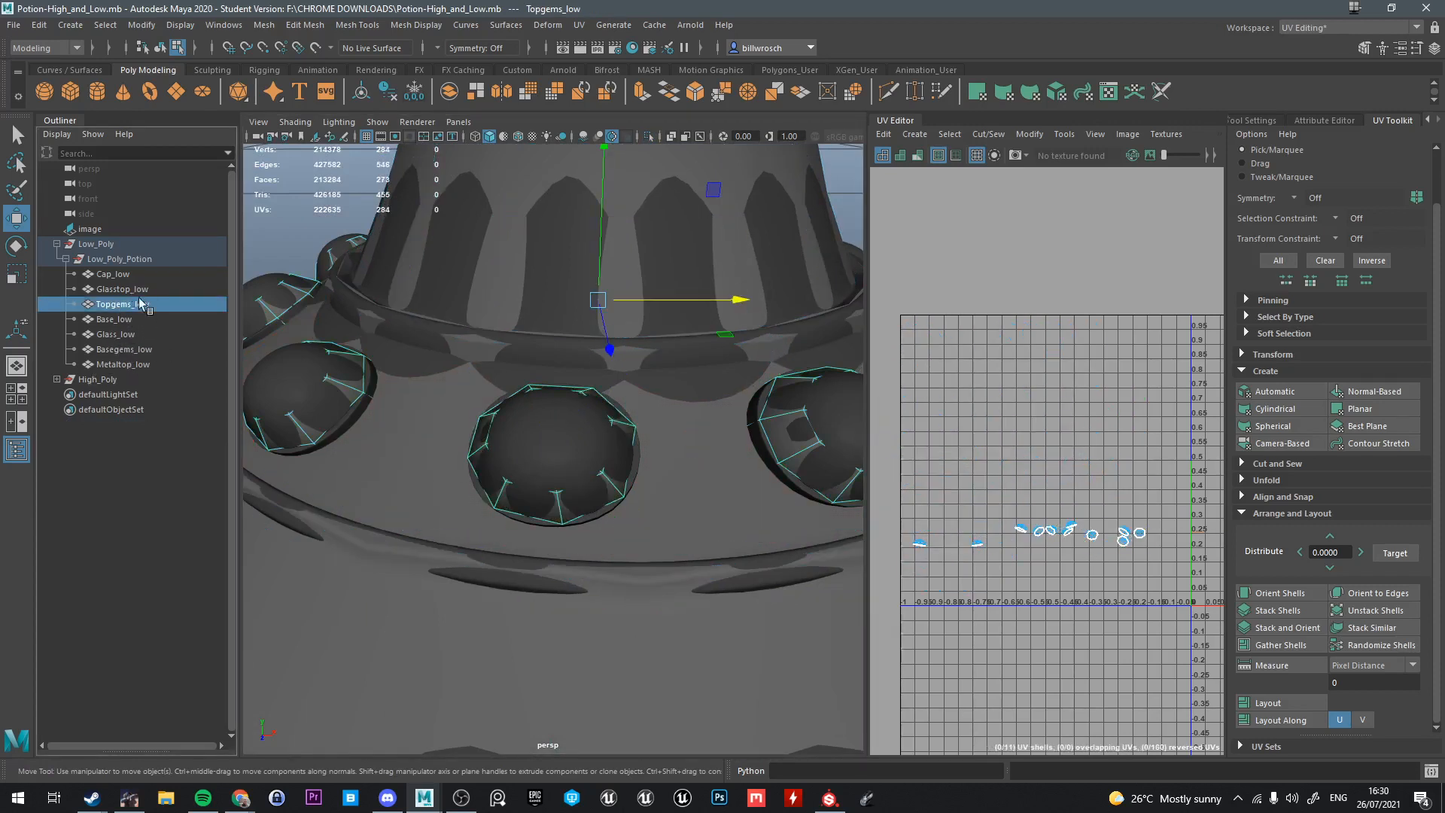
ctrl+click(125, 349)
key(f)
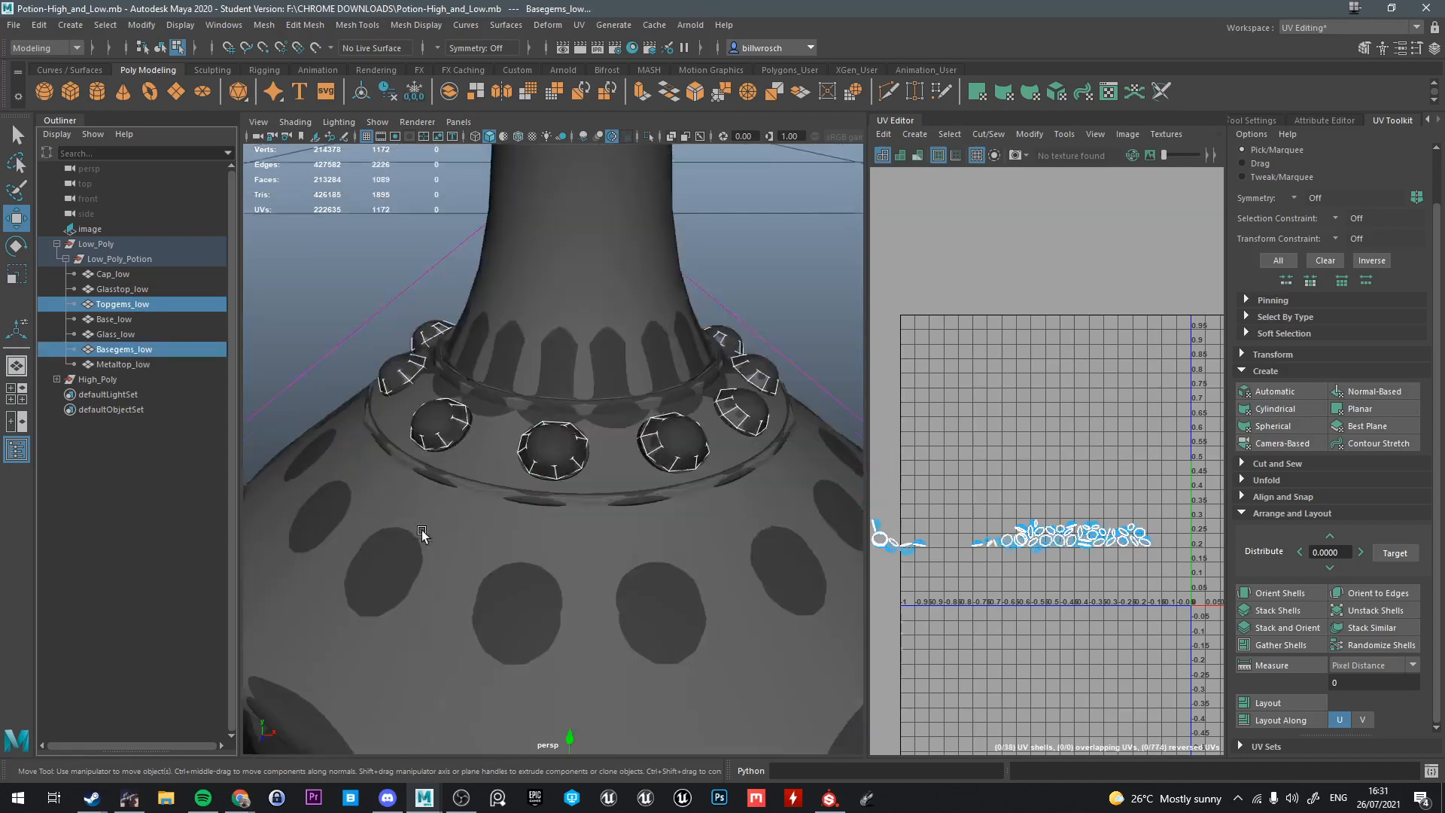
scroll(351, 377, down, 6)
alt+drag(516, 448, 634, 467)
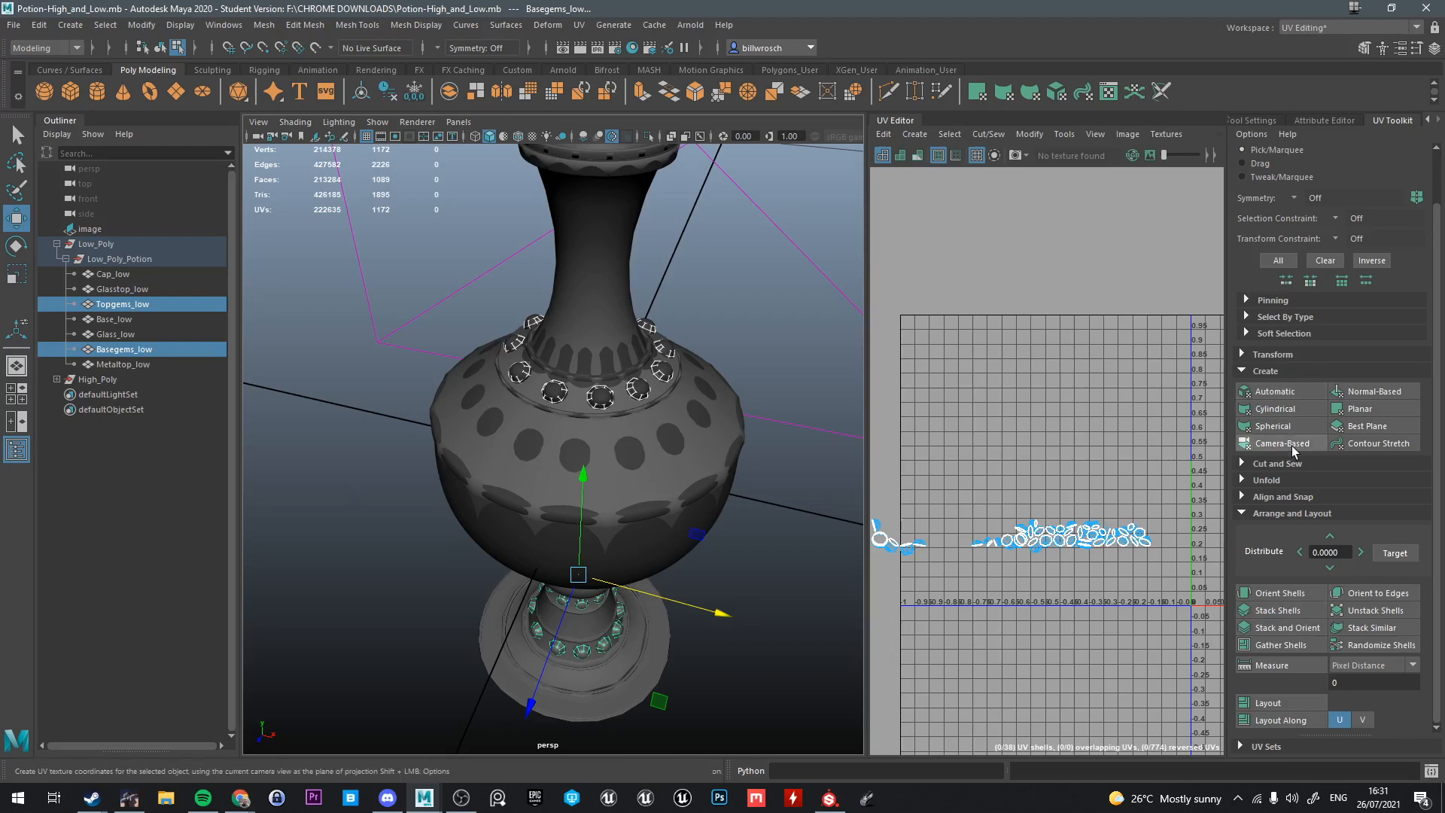
Unfold, orient and lay out all UV shells of Topgems_low and Basegems_low within the 0-1 space
click(1278, 482)
scroll(1086, 563, down, 4)
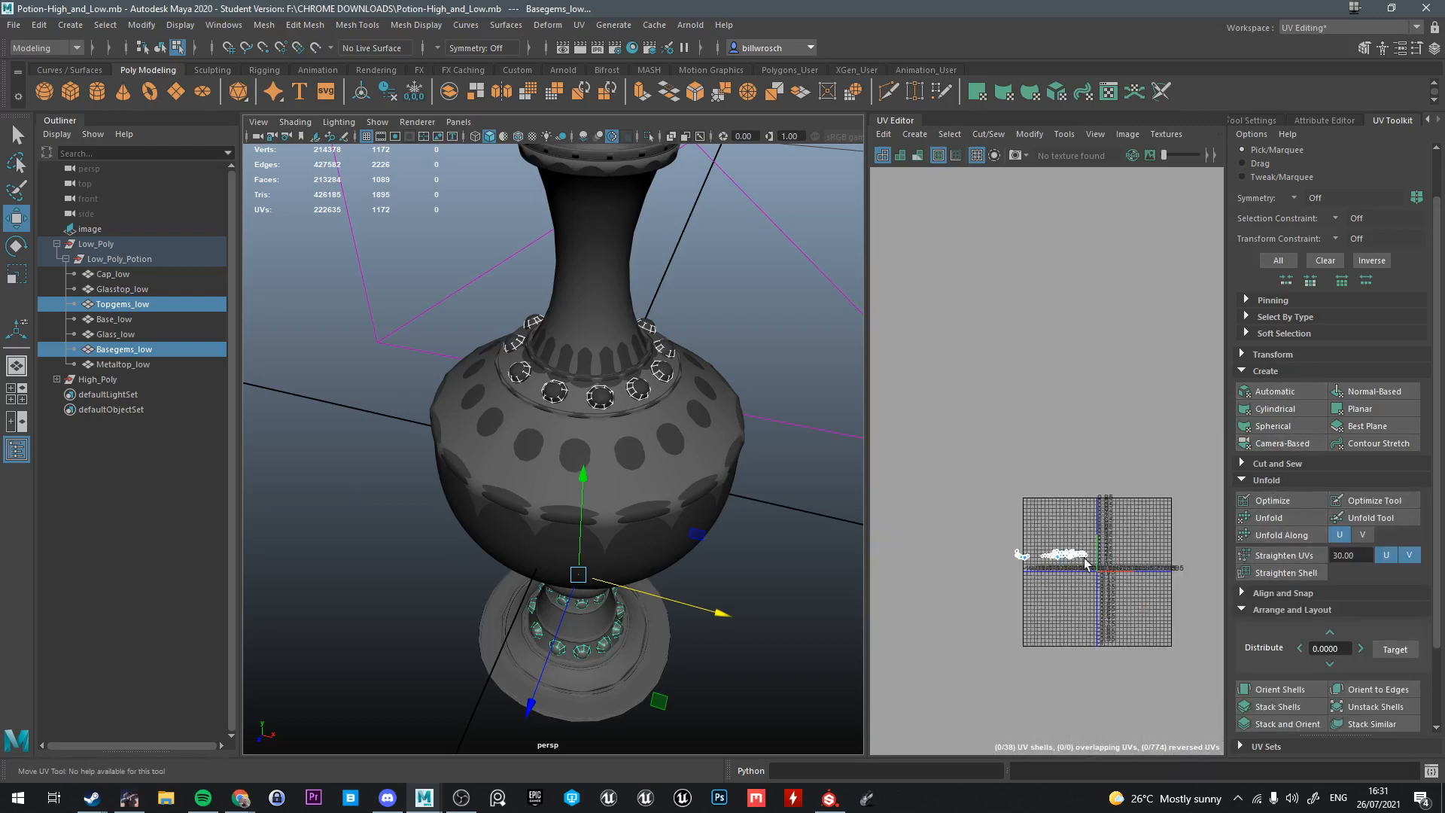
right_drag(1115, 545, 1126, 585)
right_click(1035, 544)
drag(1008, 539, 1114, 584)
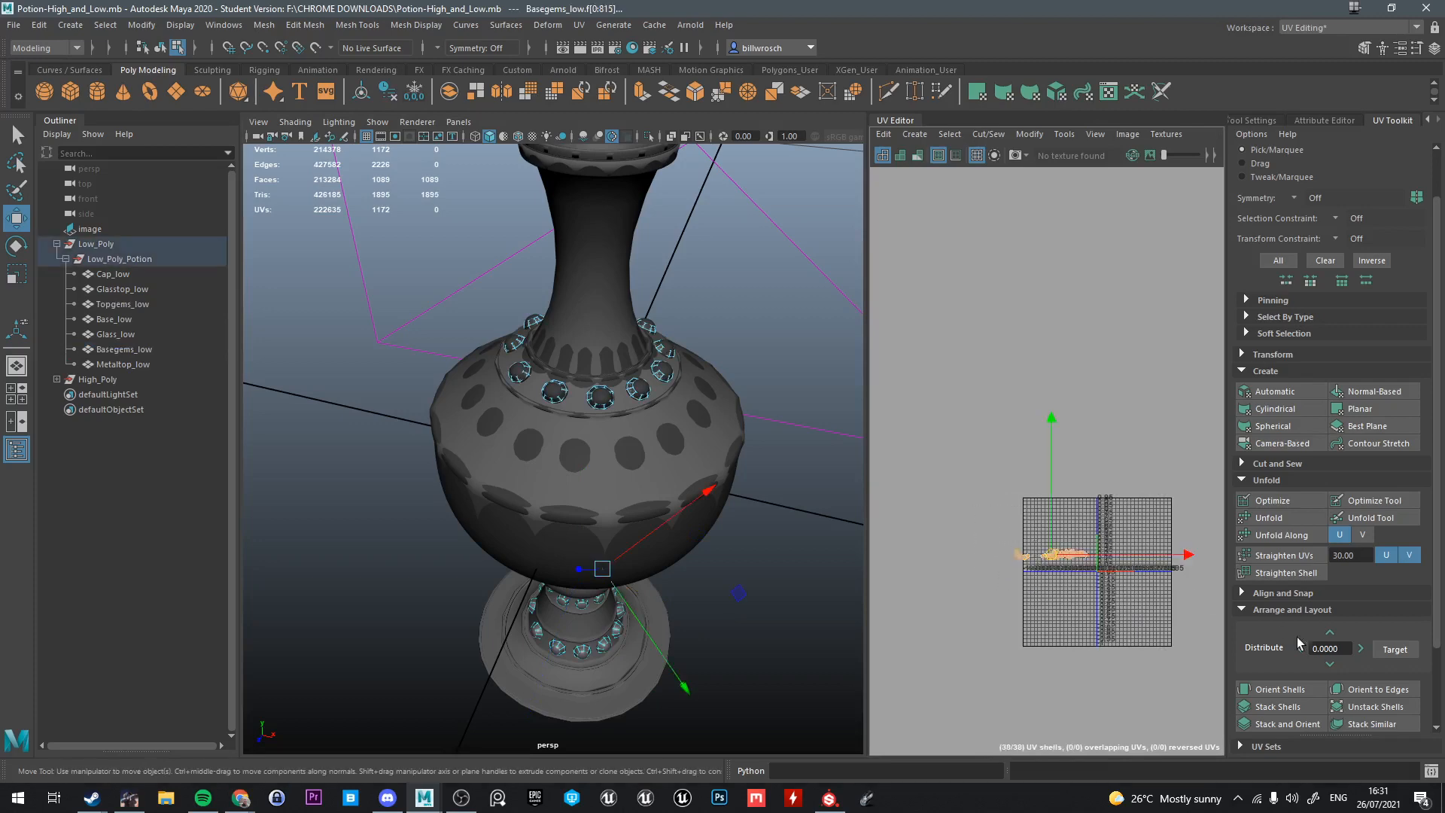
click(1279, 689)
scroll(1279, 690, down, 3)
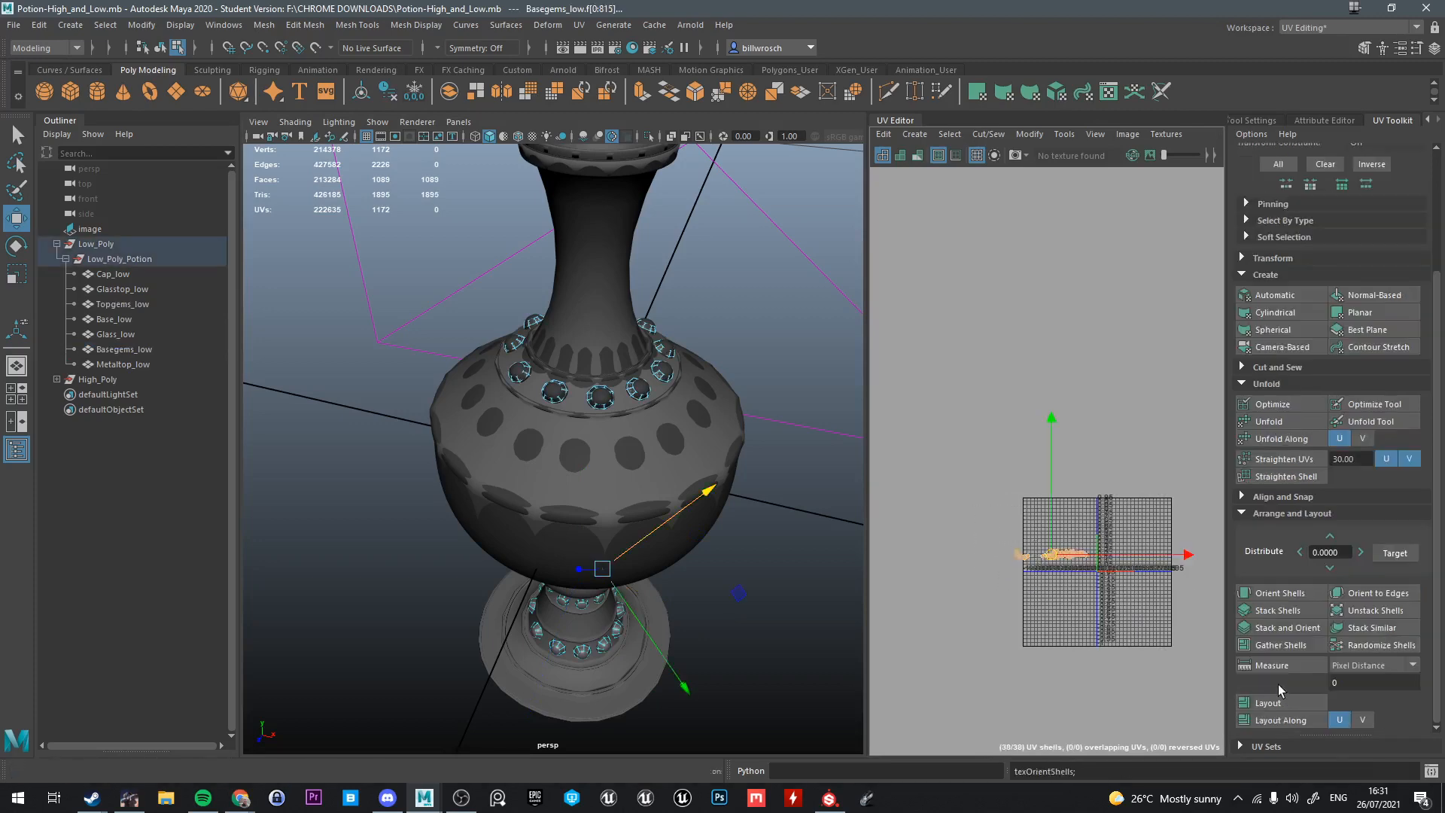
click(1269, 703)
scroll(1061, 572, up, 8)
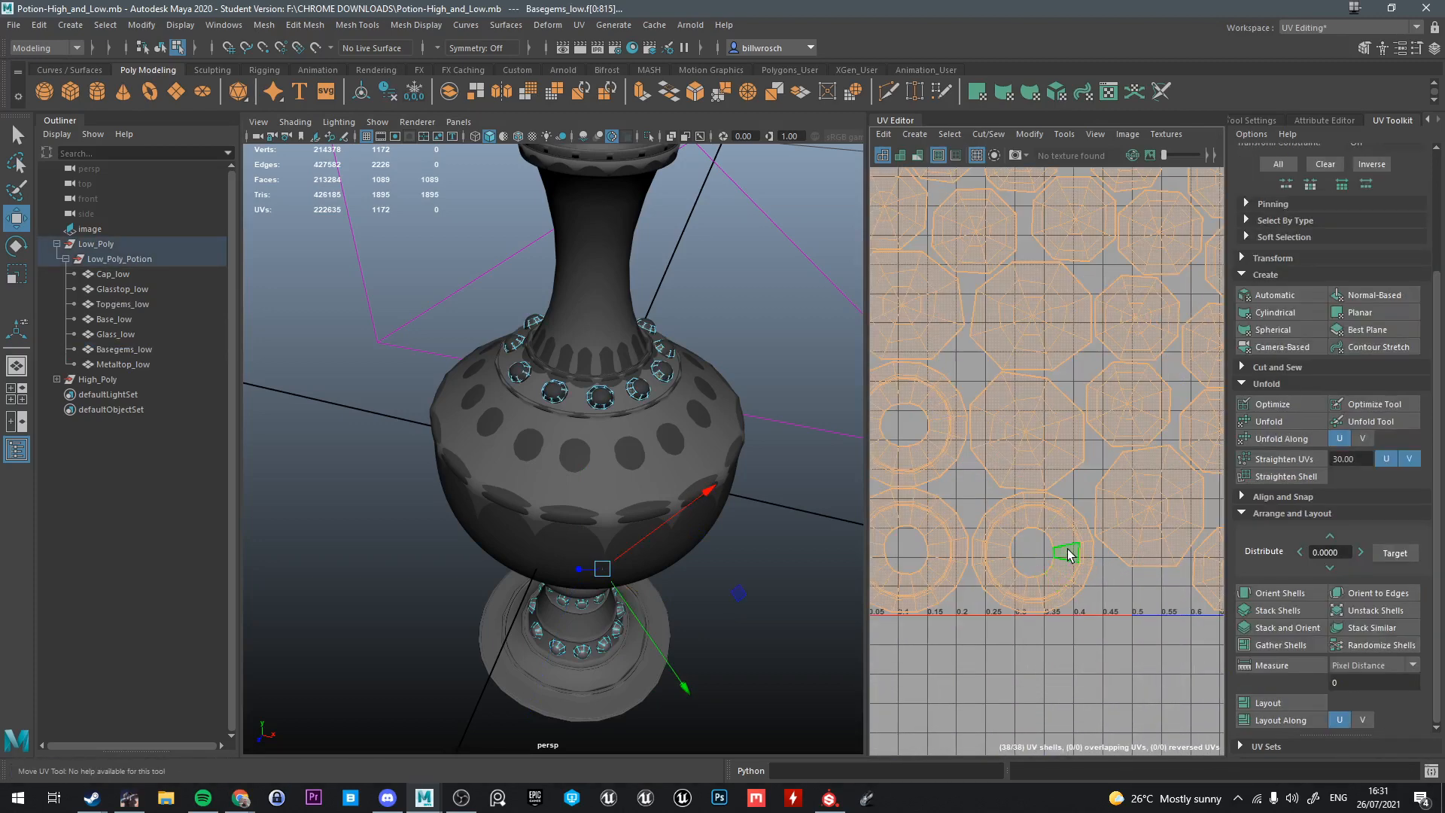
Examine which base gem pieces on the model belong to the ring-shaped UV shells
click(1069, 553)
key(f)
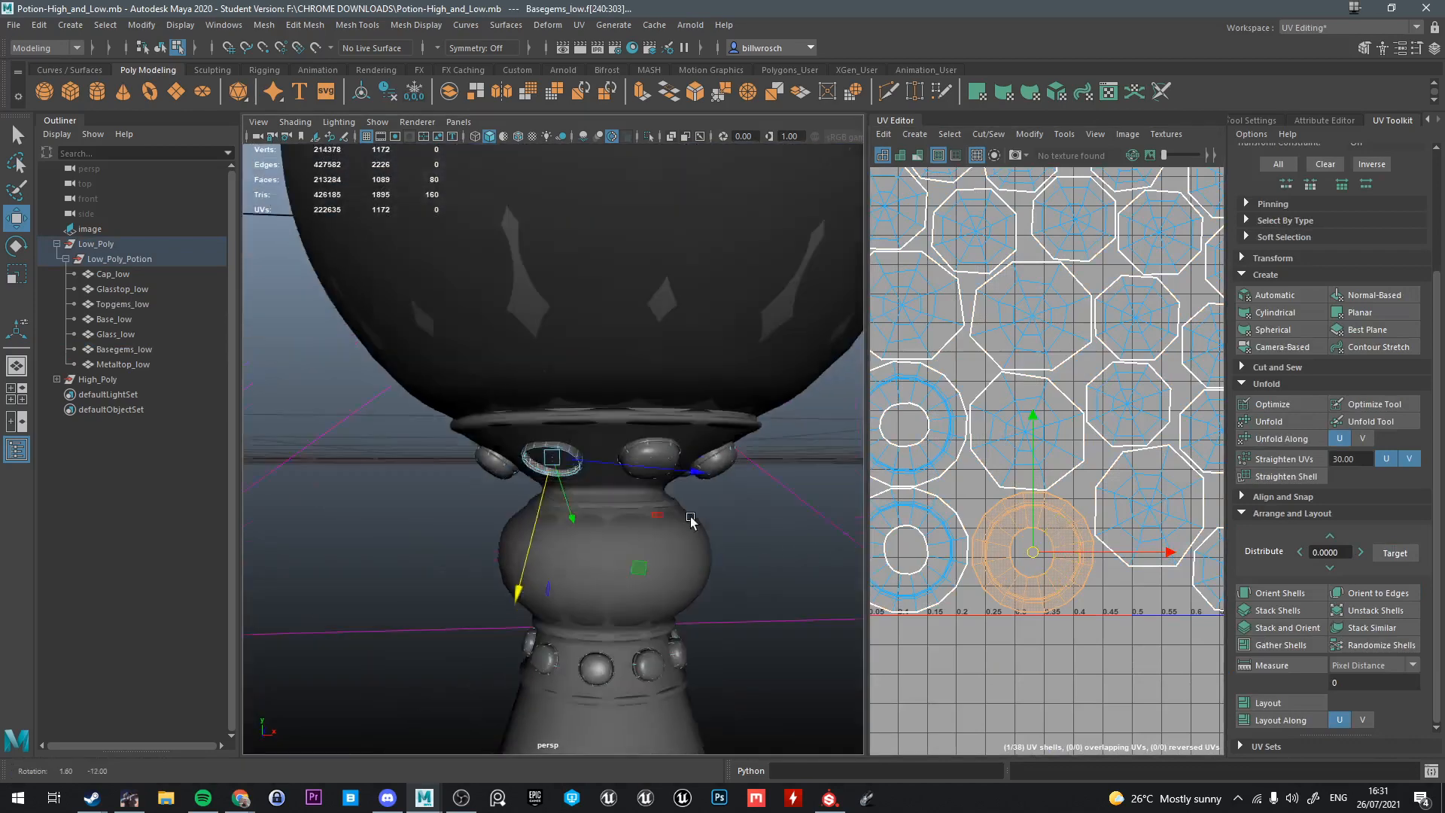
alt+drag(691, 517, 745, 489)
scroll(935, 633, up, 2)
alt+drag(625, 595, 666, 555)
scroll(665, 555, up, 3)
click(954, 548)
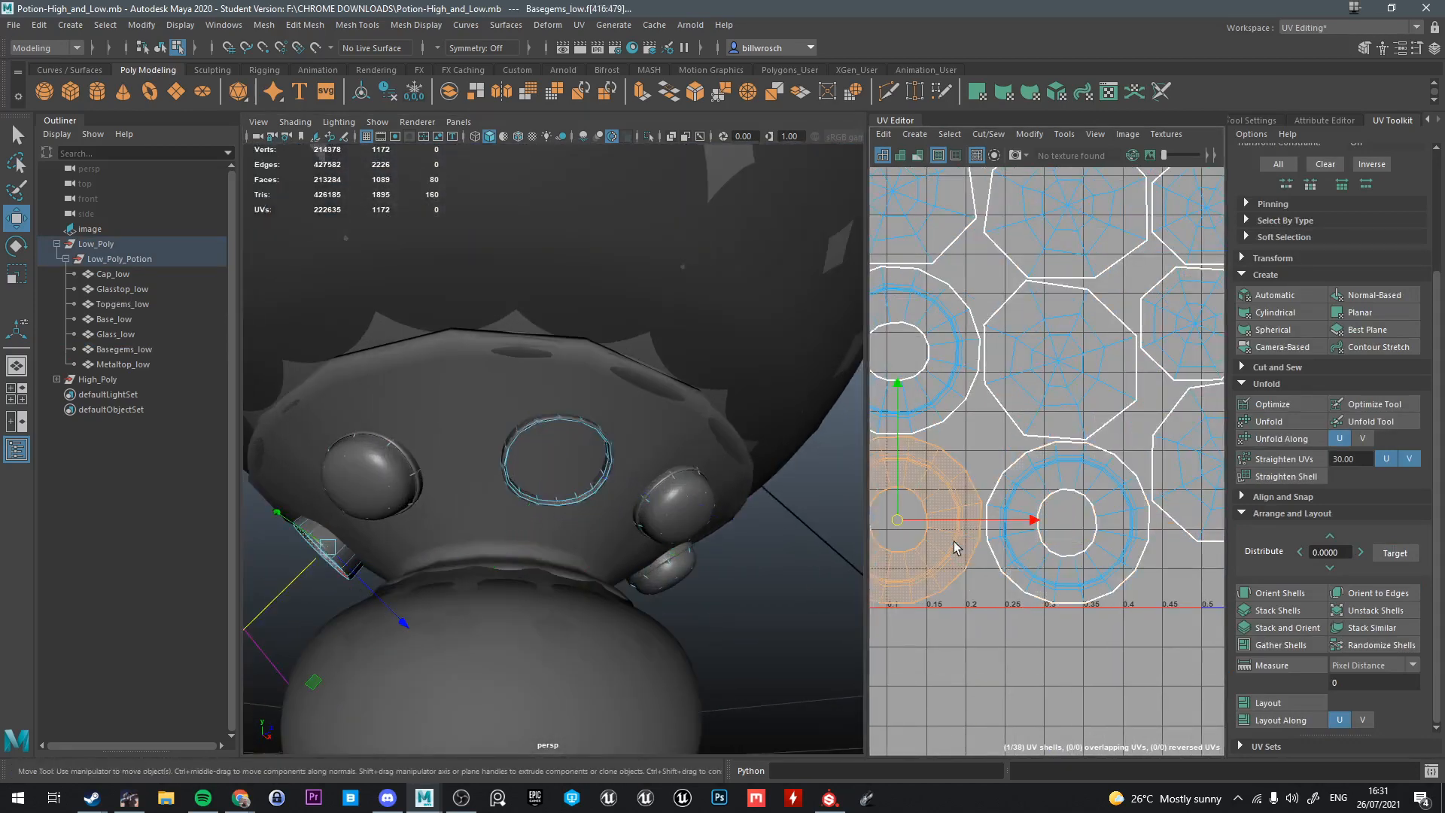
alt+drag(433, 530, 726, 572)
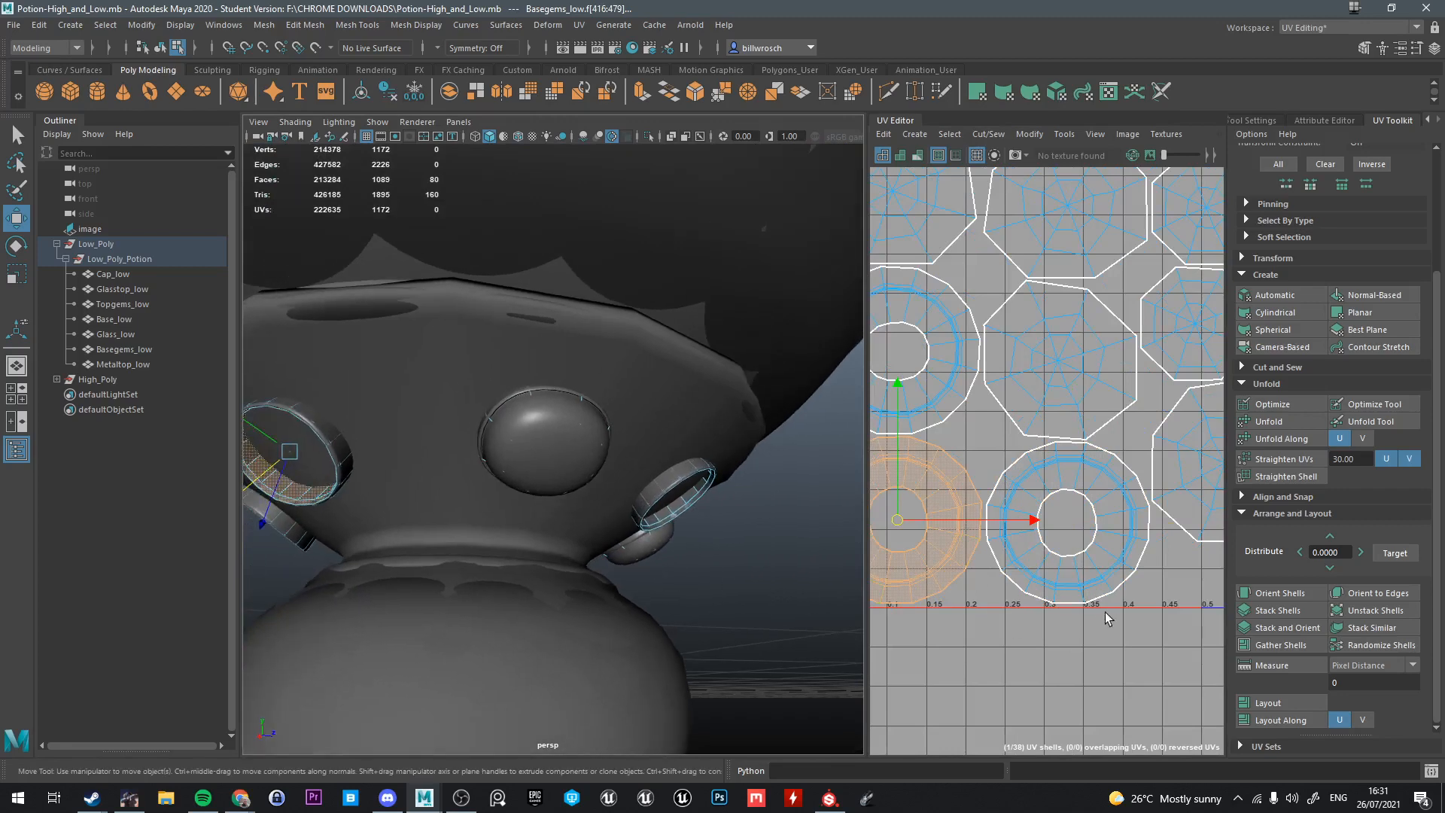
Check the gem UV shells with distortion shading, turning the shading off again when done
scroll(1144, 561, down, 6)
scroll(1119, 576, up, 2)
scroll(1117, 561, up, 3)
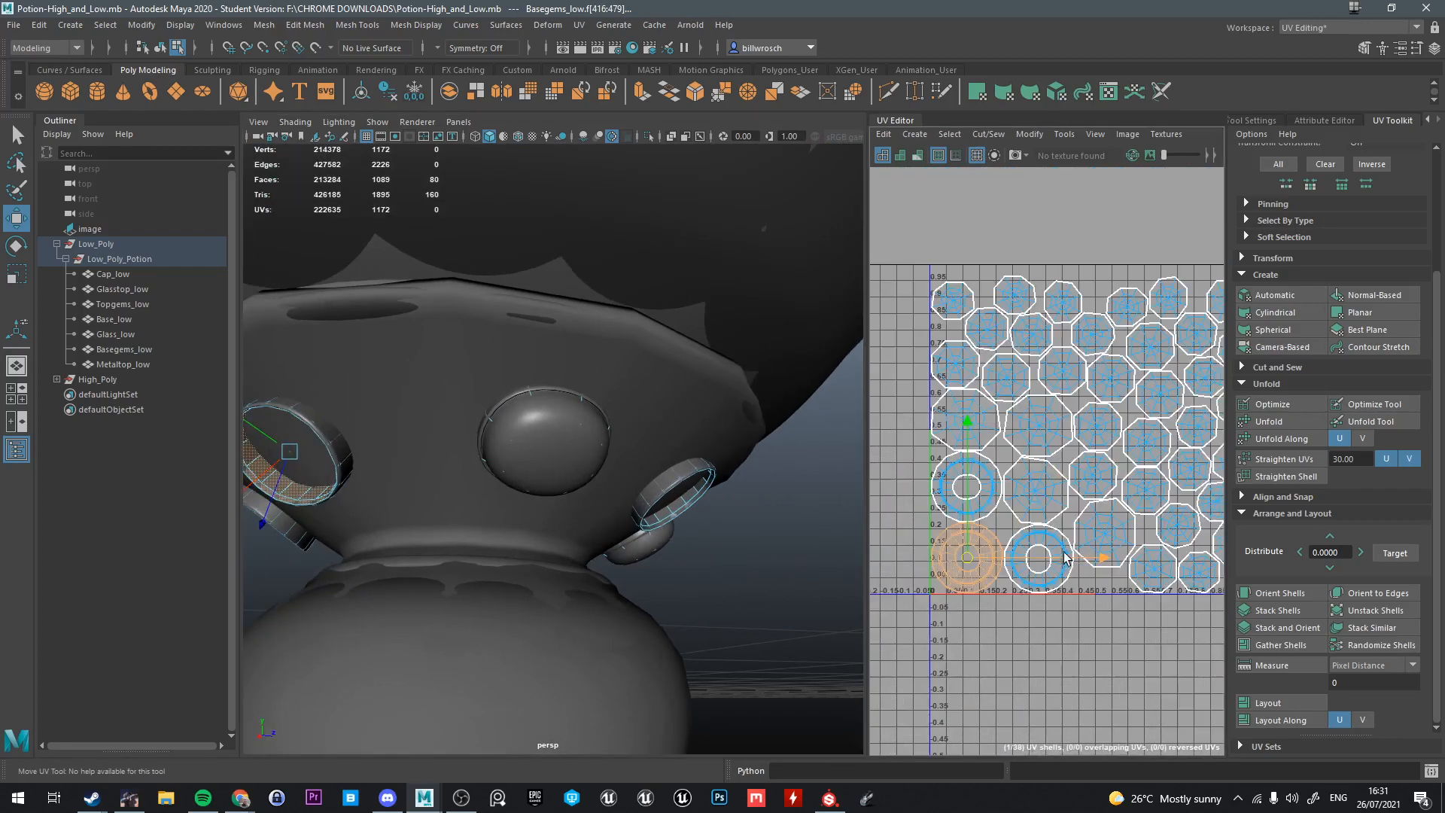
scroll(1052, 484, up, 2)
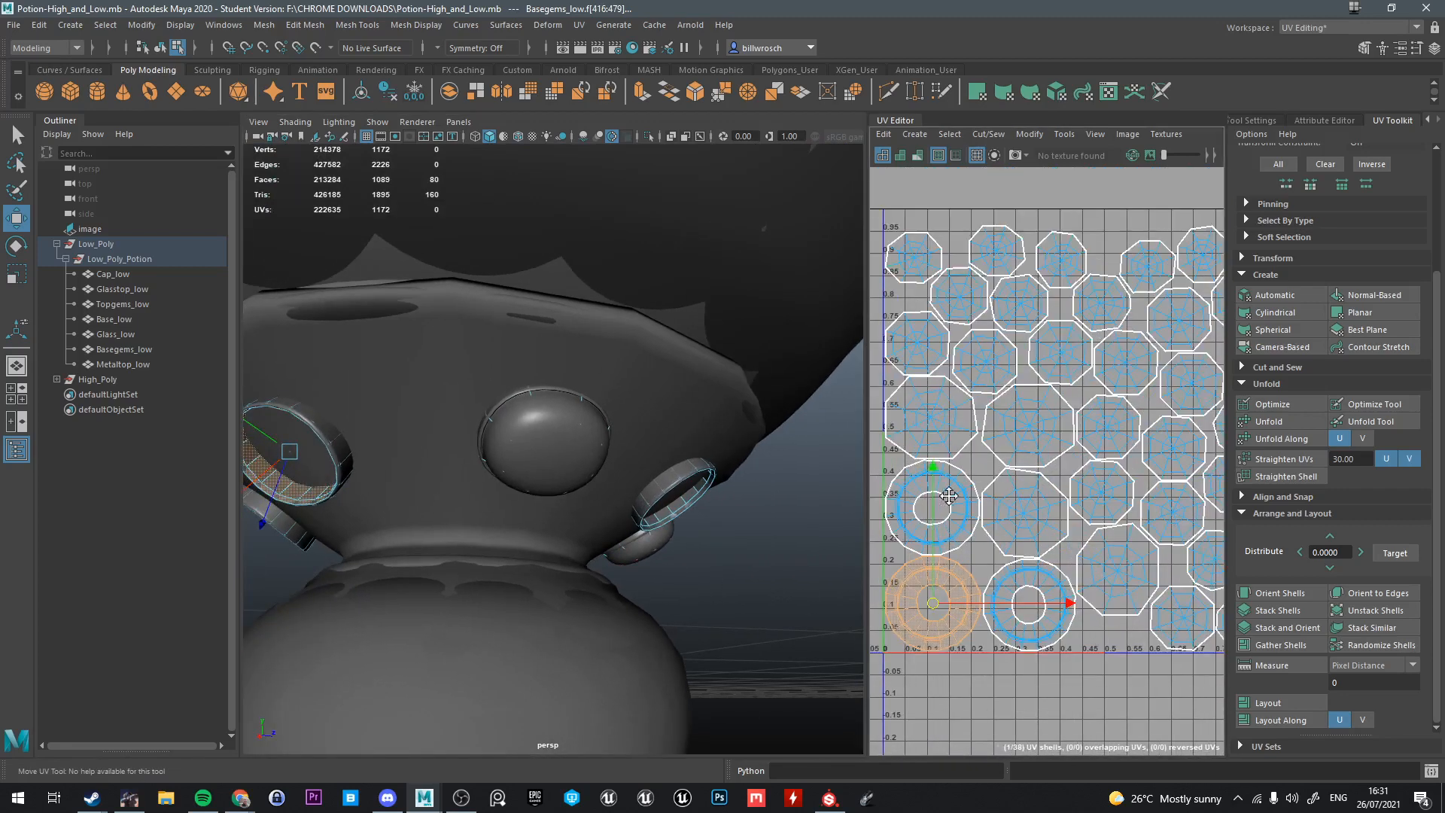
click(917, 155)
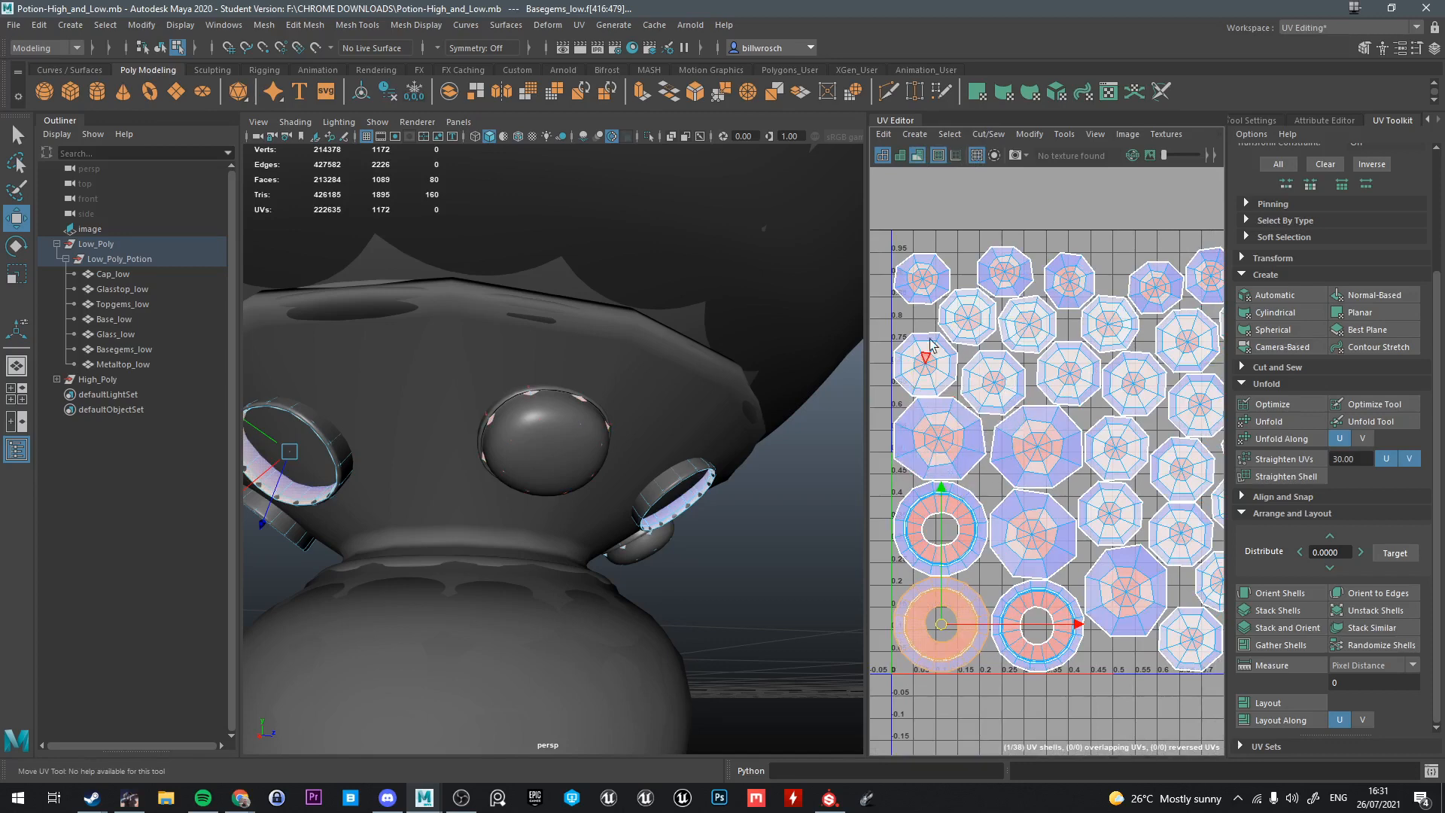
click(919, 157)
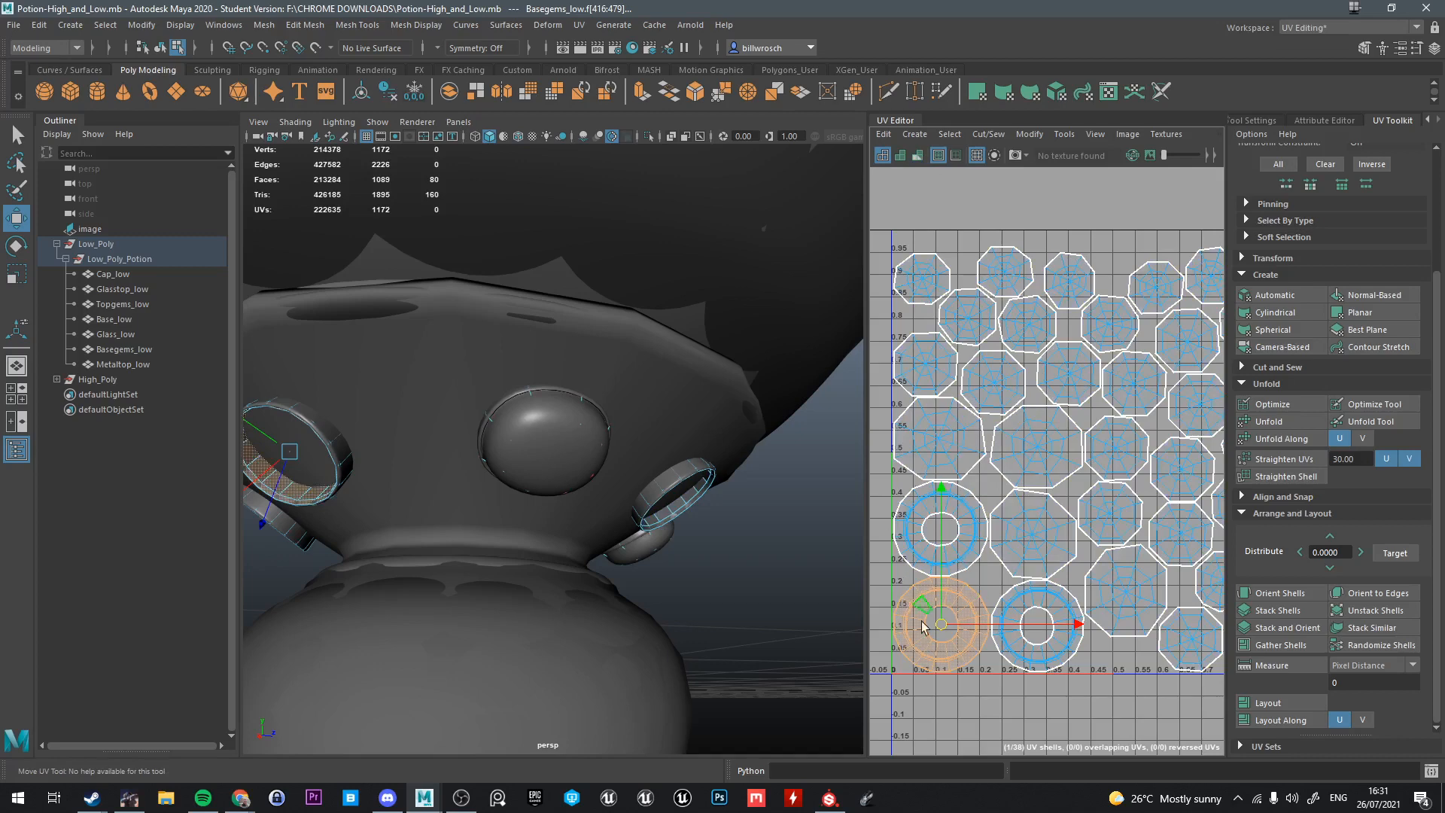
Select an edge line across each of the three ring-shaped gem shells and cut the UVs along them
scroll(965, 591, up, 2)
alt+middle_drag(951, 595, 1001, 558)
key(q)
right_drag(999, 549, 1001, 481)
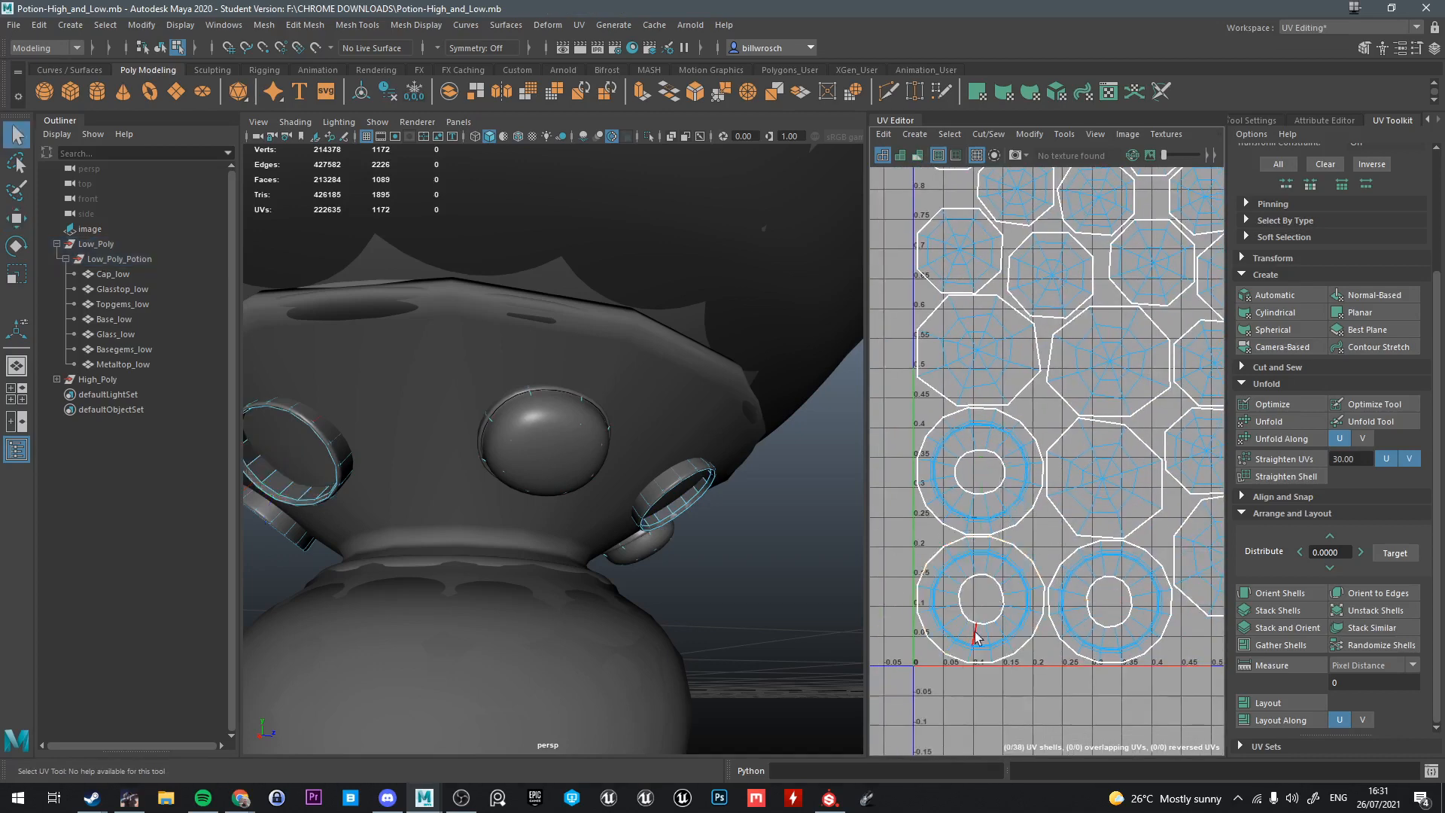
click(978, 633)
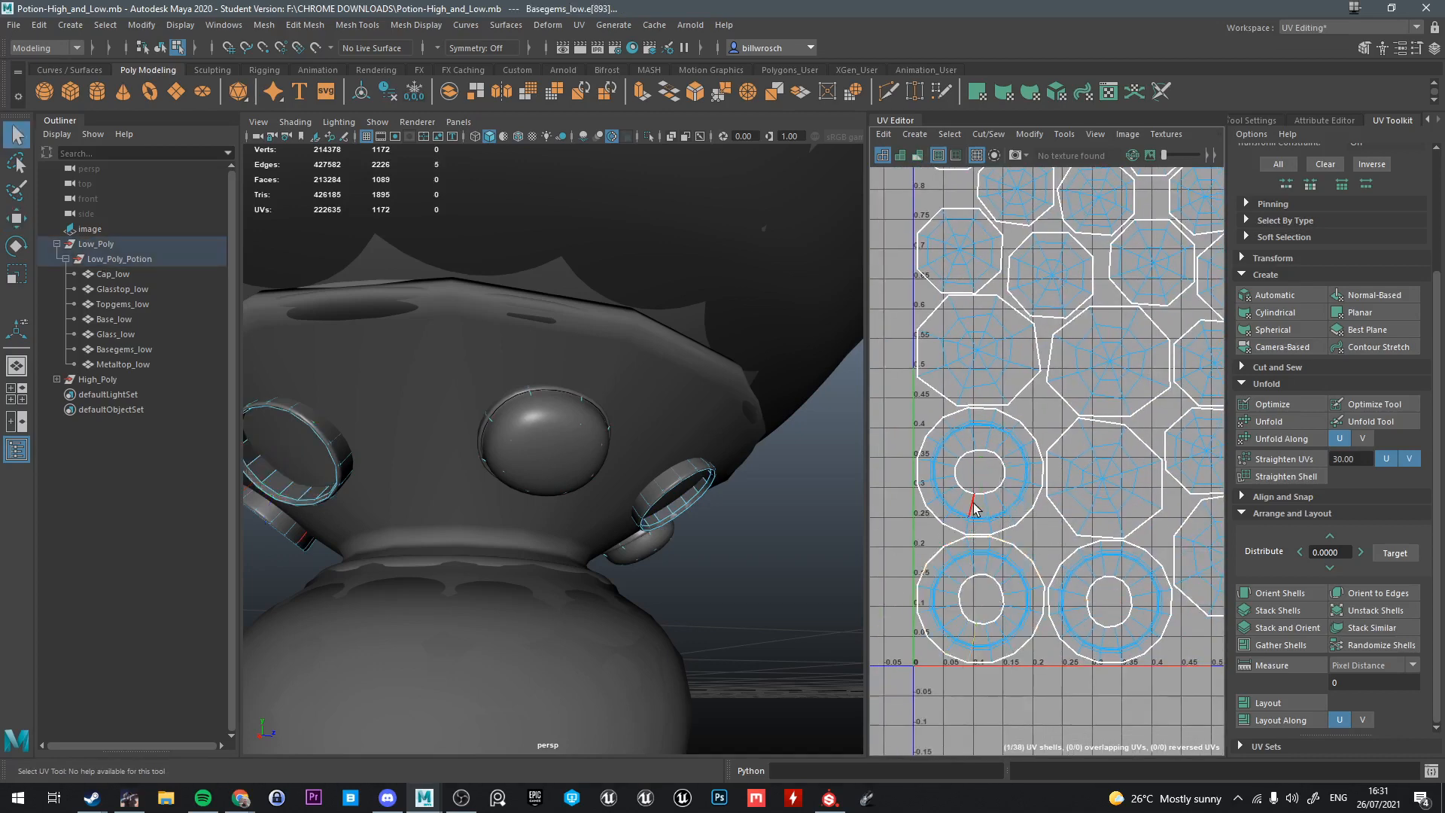
shift+double_click(1091, 630)
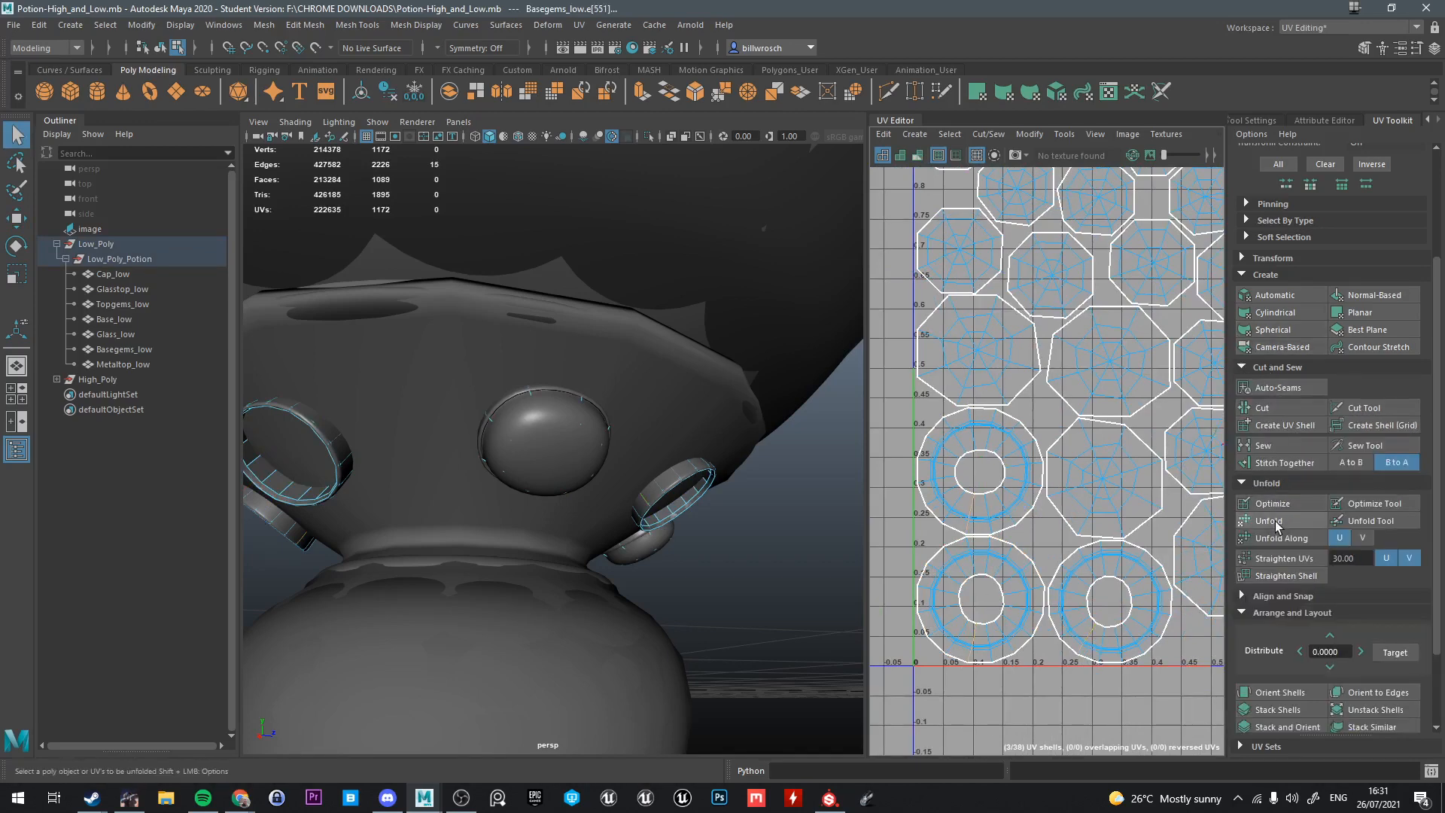
click(1265, 414)
Unfold all the gem shells together and lay them out in the 0-1 space
scroll(1053, 590, down, 5)
alt+middle_drag(1062, 507, 1028, 505)
right_drag(1053, 493, 976, 439)
drag(975, 438, 1119, 566)
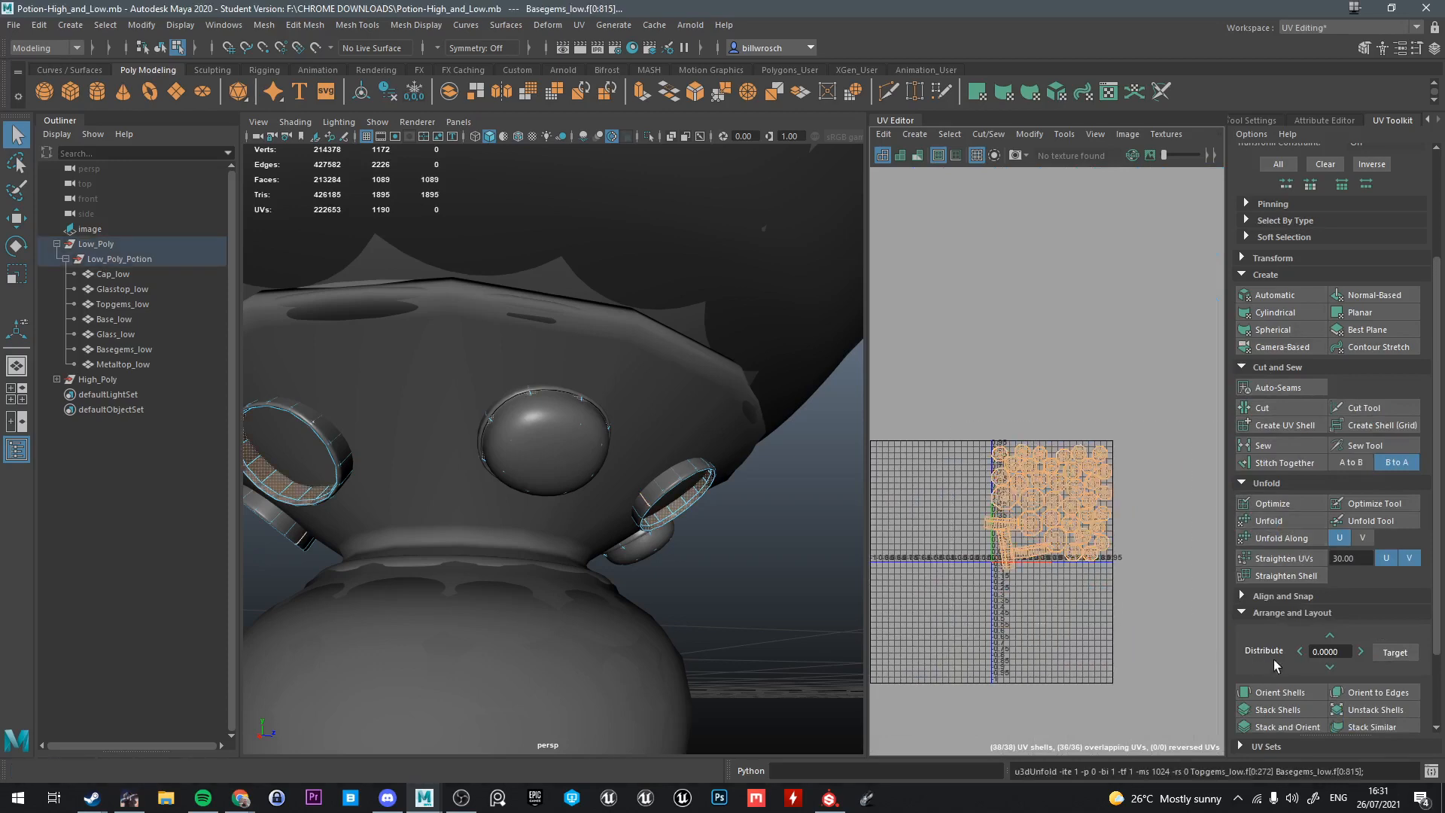
scroll(1279, 696, down, 3)
click(1272, 702)
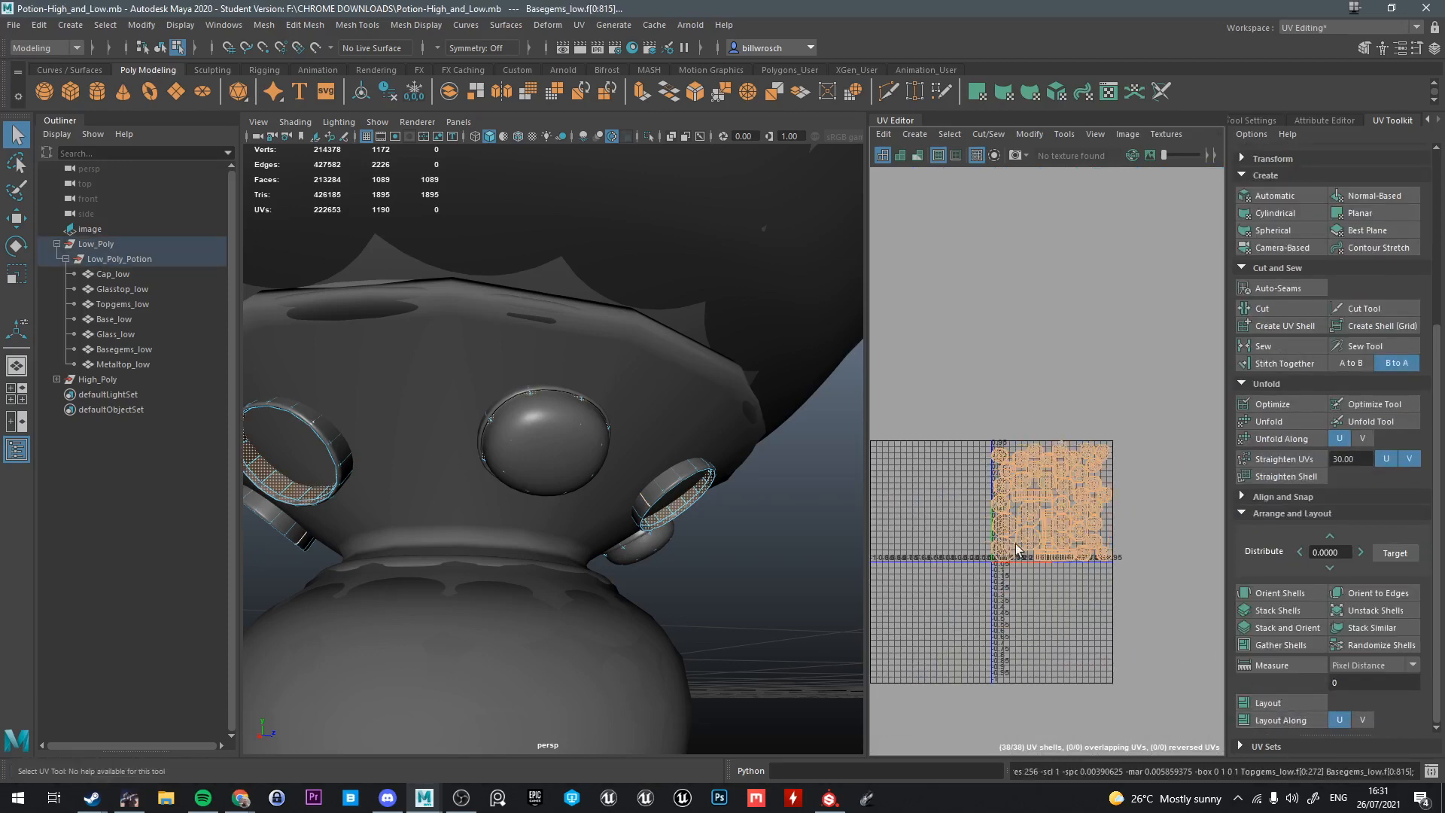
Move all gem UV shells out of the 0-1 space to the positive U side and return to object selection
scroll(1091, 524, up, 4)
scroll(1028, 558, down, 5)
drag(1037, 535, 1212, 513)
right_drag(504, 395, 565, 365)
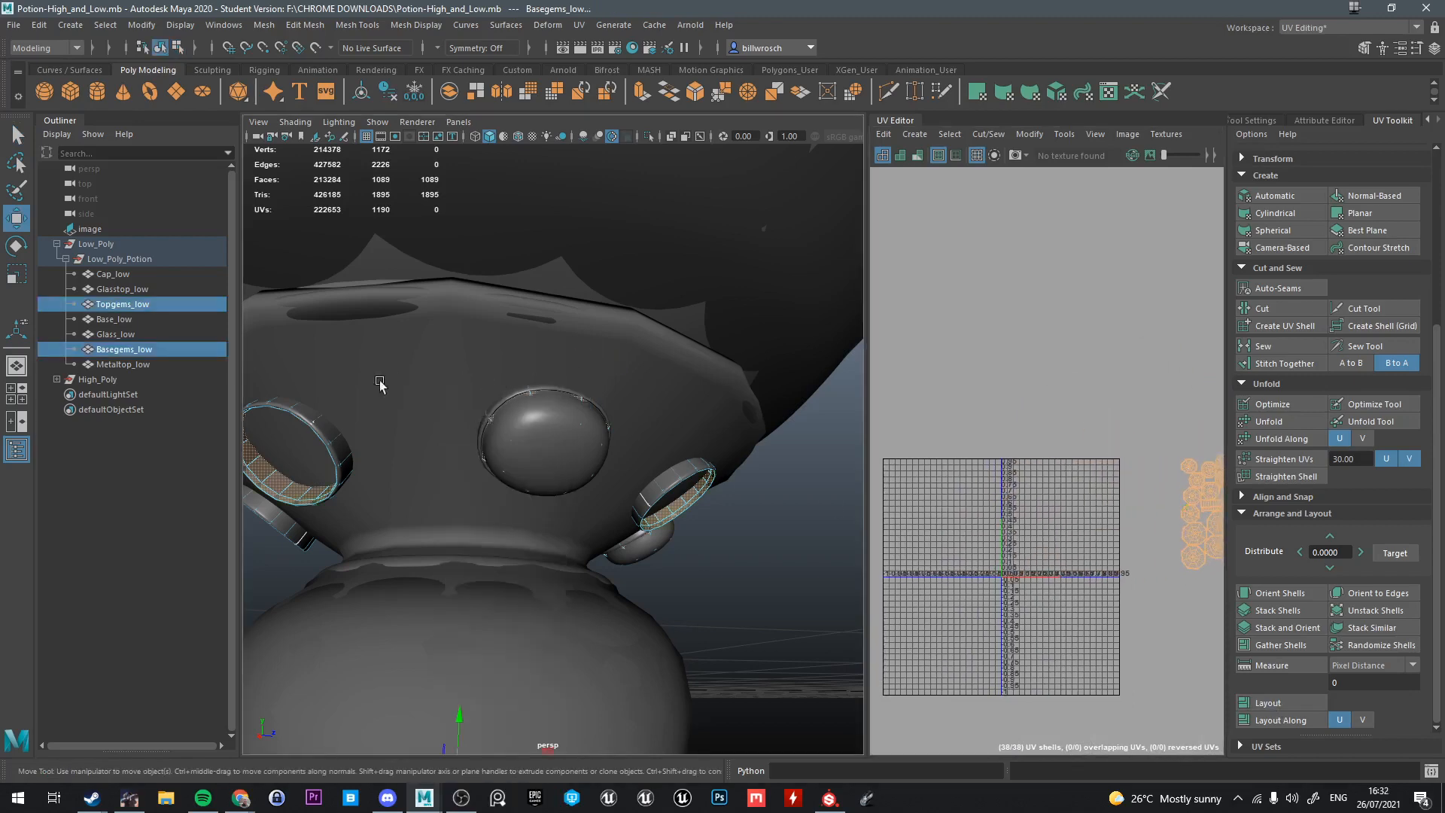
Isolate the Metaltop_low mesh in the viewport and frame it from its open underside
click(124, 363)
key(f)
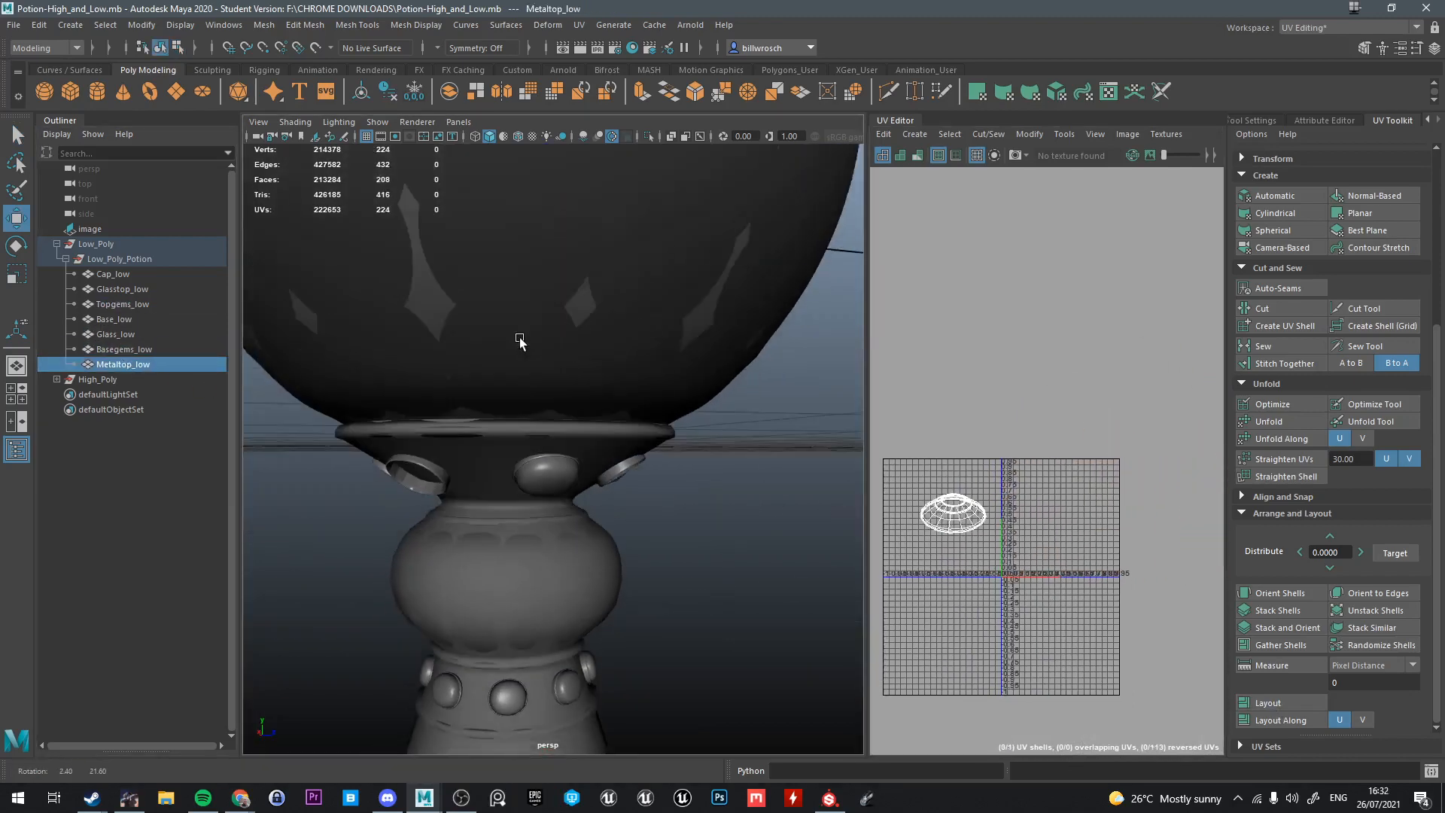
key(ctrl+1)
scroll(526, 354, down, 5)
key(f)
alt+drag(542, 391, 687, 332)
scroll(600, 427, up, 5)
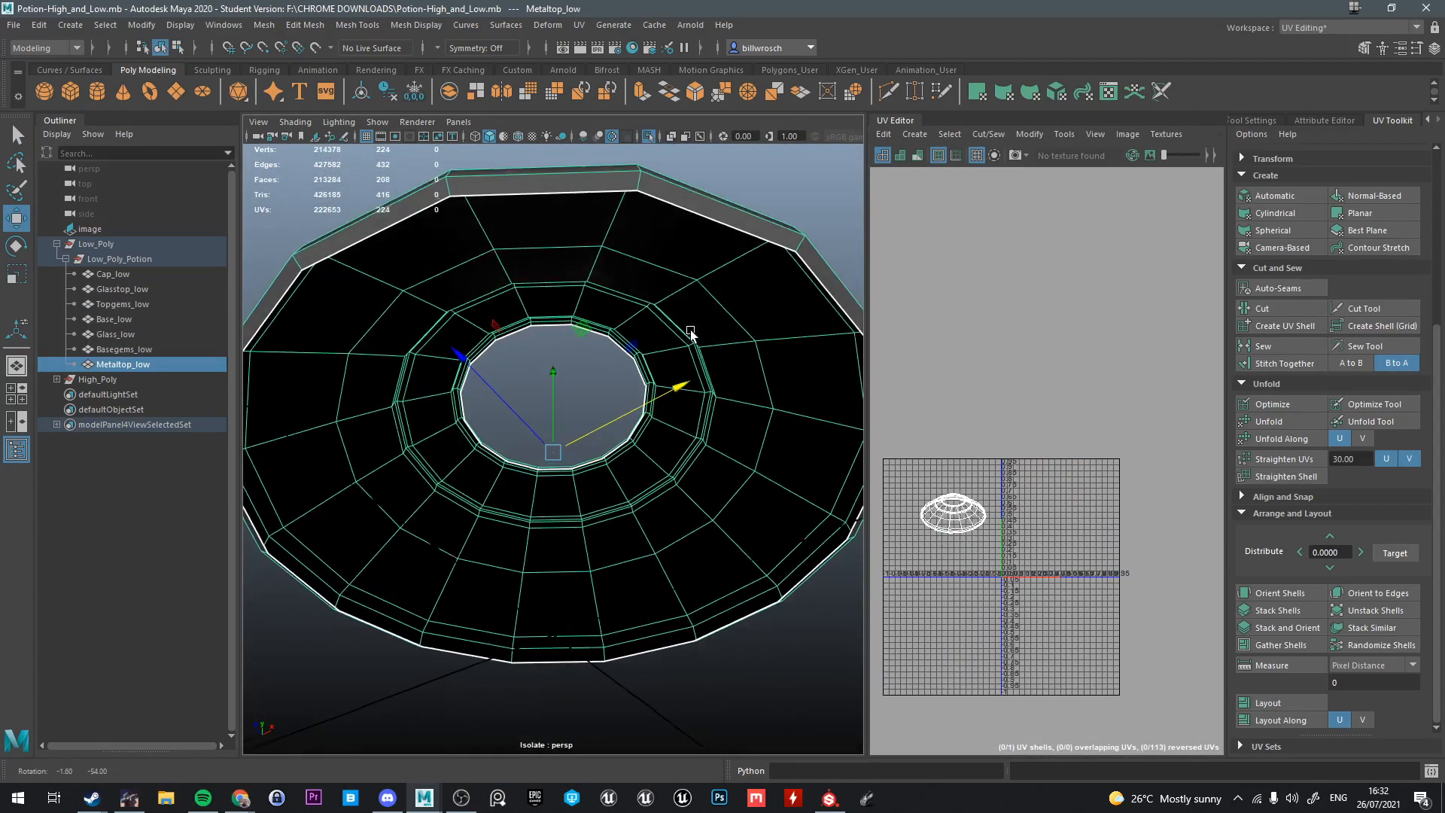
Unfold Metaltop_low, move its UV shell into the 0-1 space and check it with distortion shading
scroll(994, 531, up, 5)
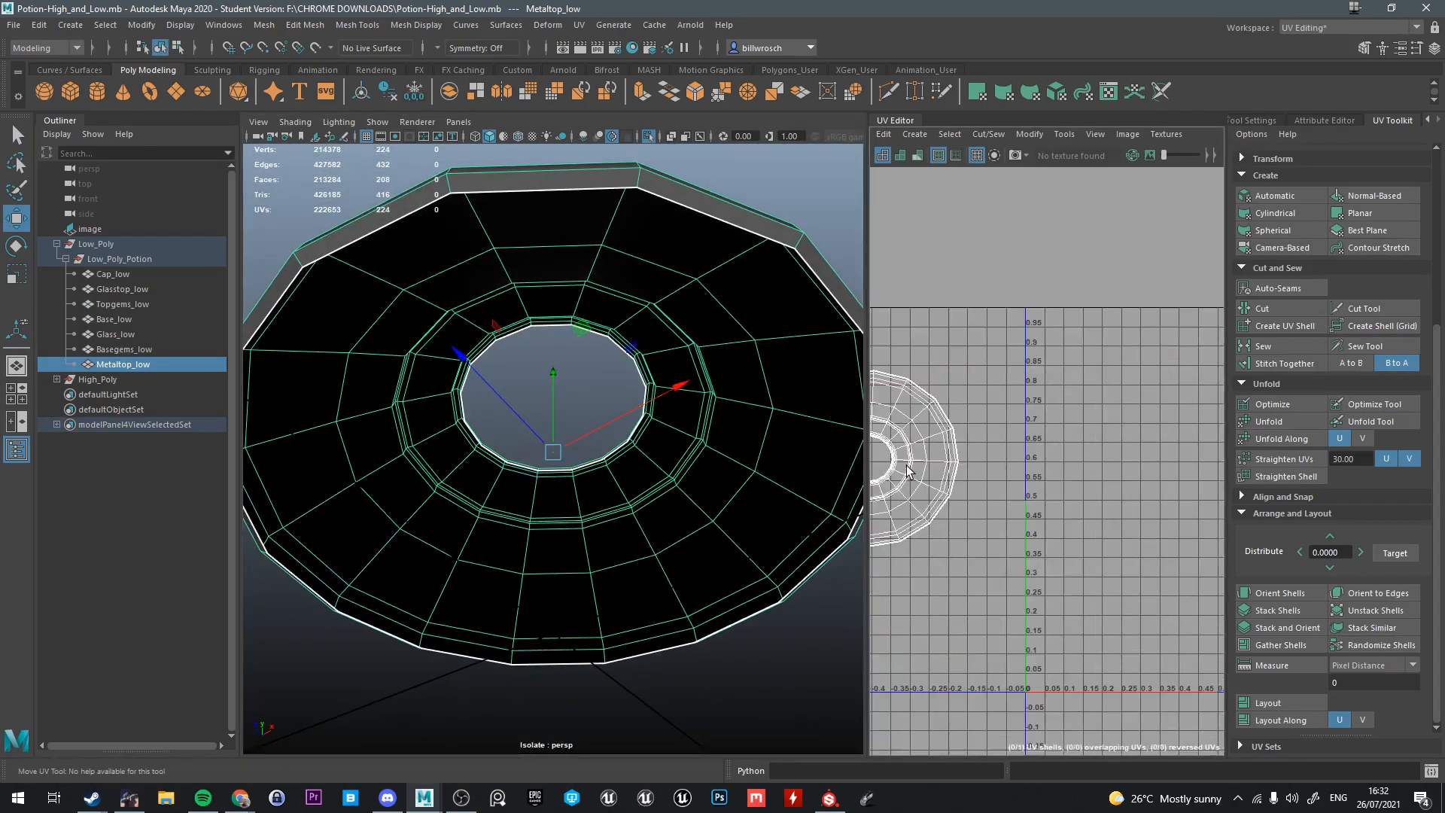
scroll(904, 467, down, 3)
right_drag(910, 467, 910, 506)
double_click(911, 468)
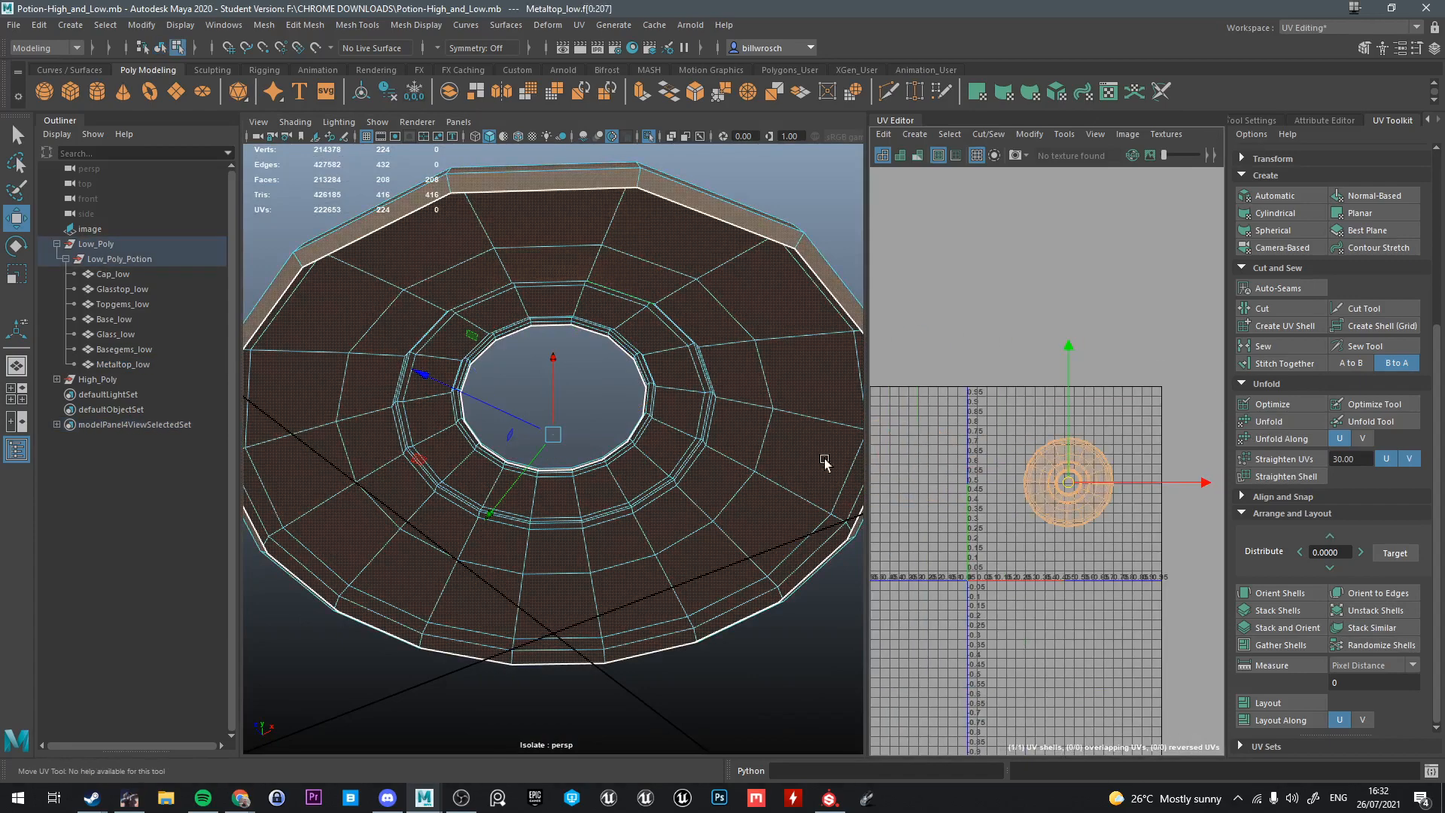
alt+drag(825, 462, 566, 506)
click(918, 155)
scroll(1104, 515, up, 5)
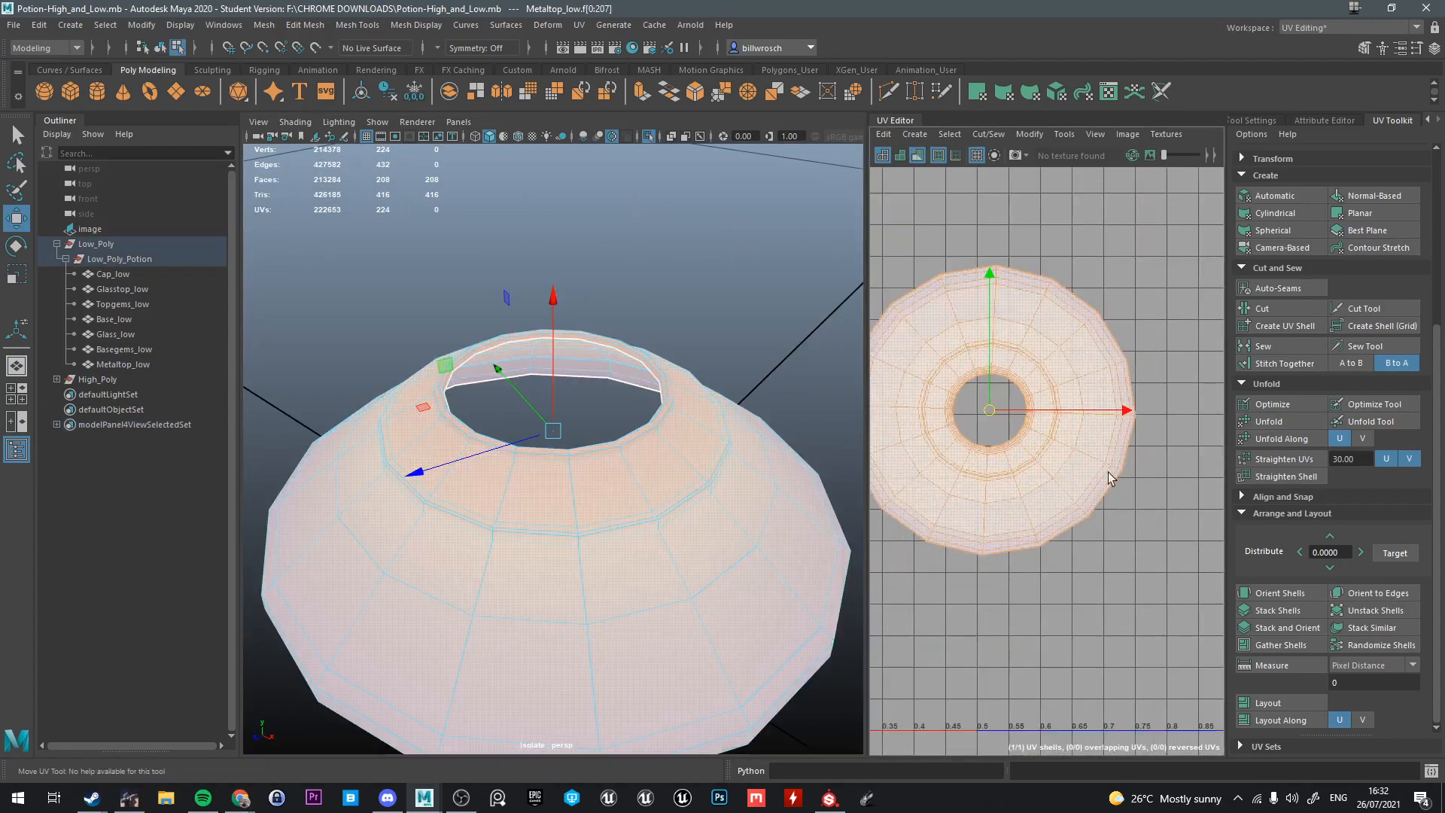
Move the whole Metaltop_low UV shell out of the 0-1 space to the positive U side
click(1117, 490)
scroll(1048, 429, down, 7)
double_click(1050, 438)
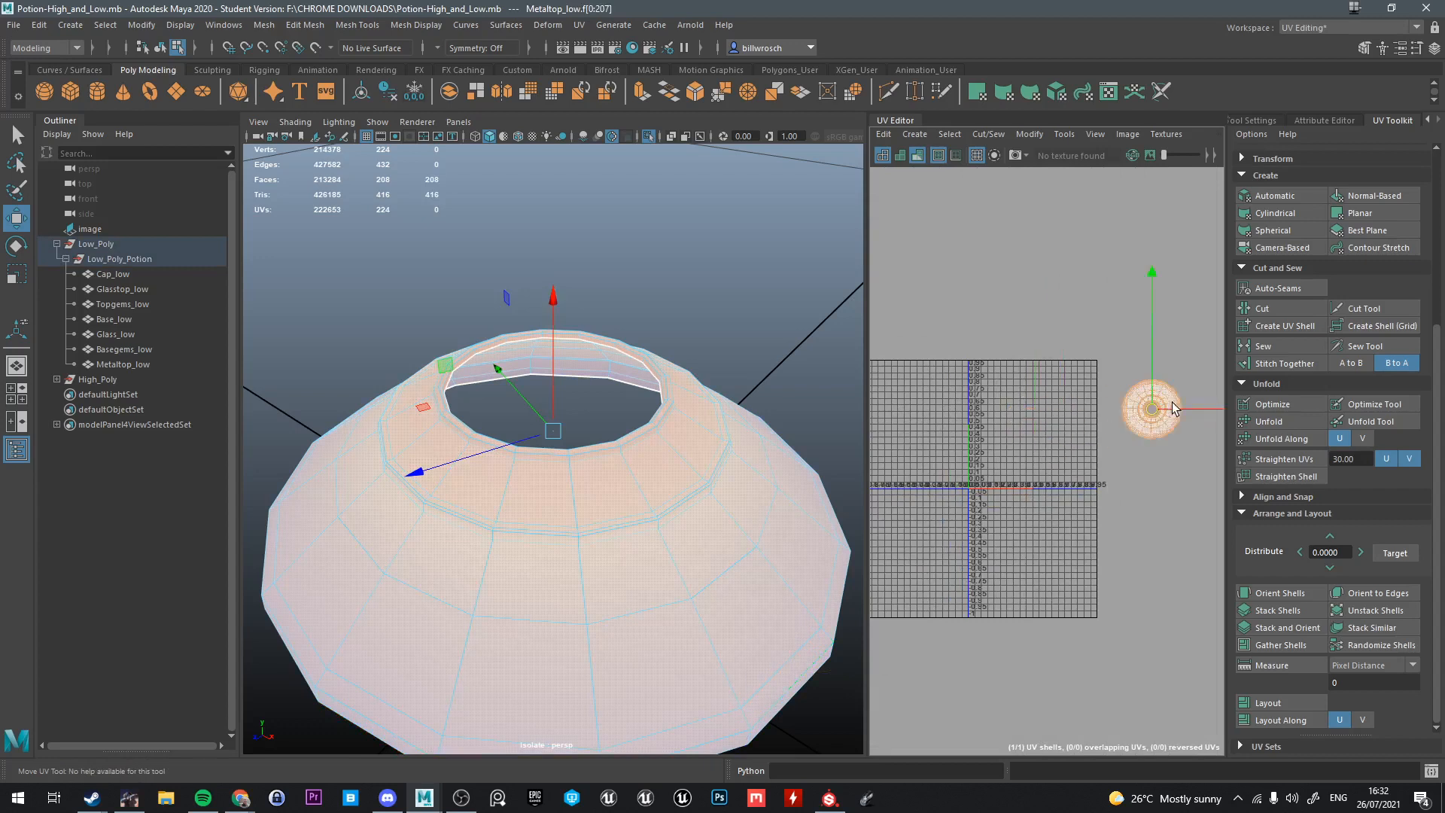
Return to object selection, end the isolation of Metaltop_low and turn off distortion shading
right_click(170, 274)
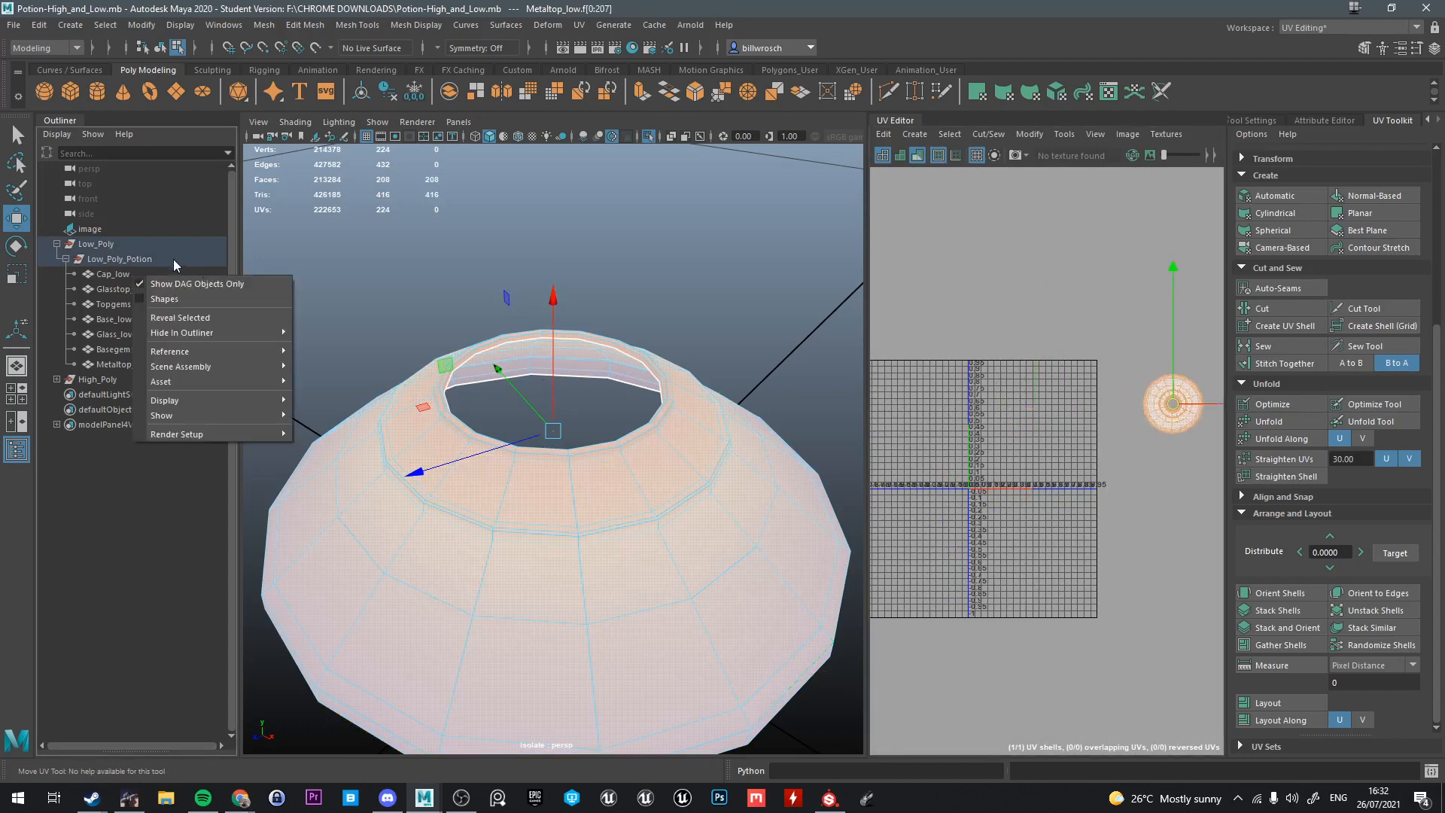
click(530, 270)
right_drag(493, 262, 564, 243)
key(ctrl+1)
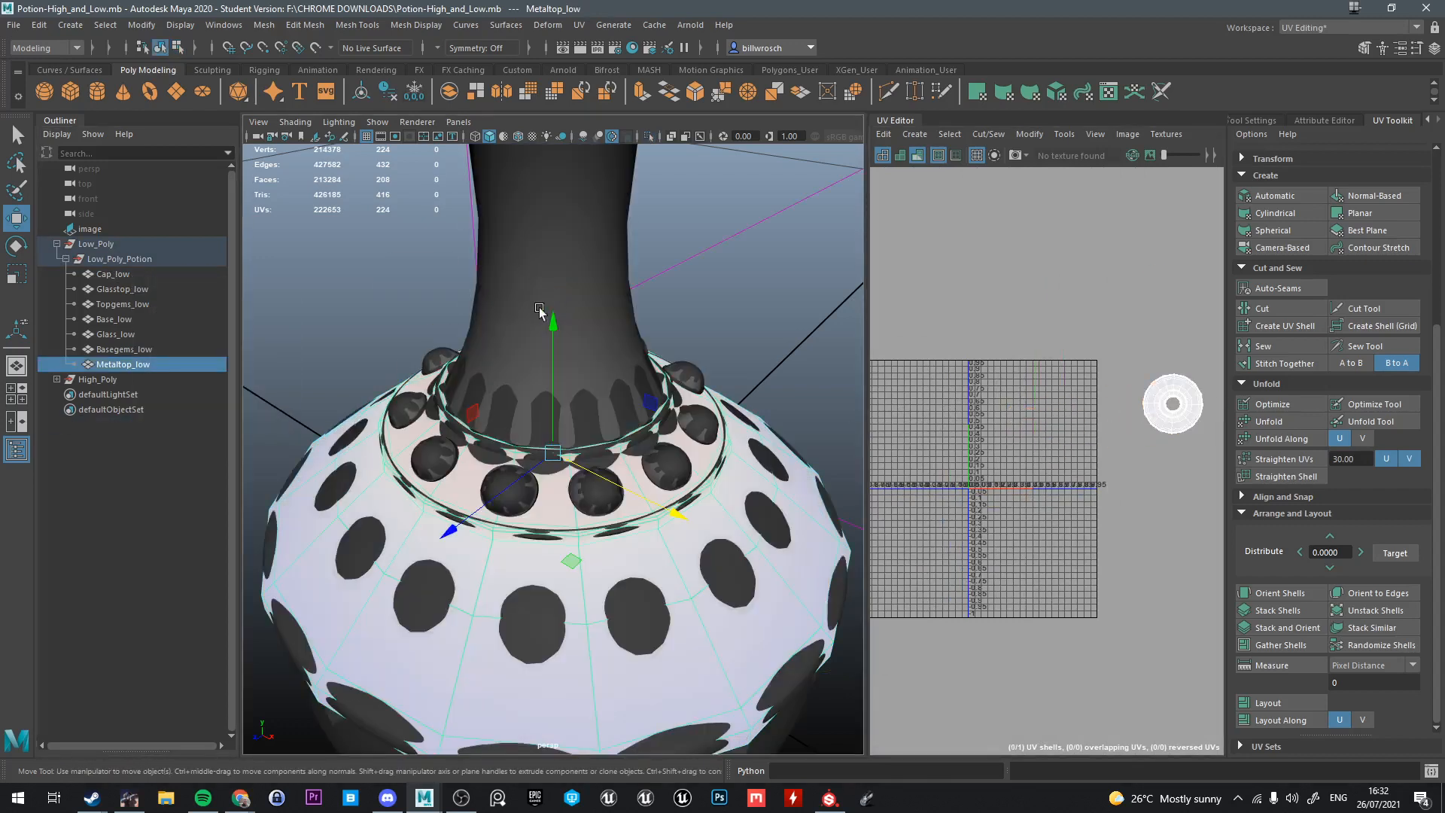
scroll(496, 395, down, 3)
click(923, 156)
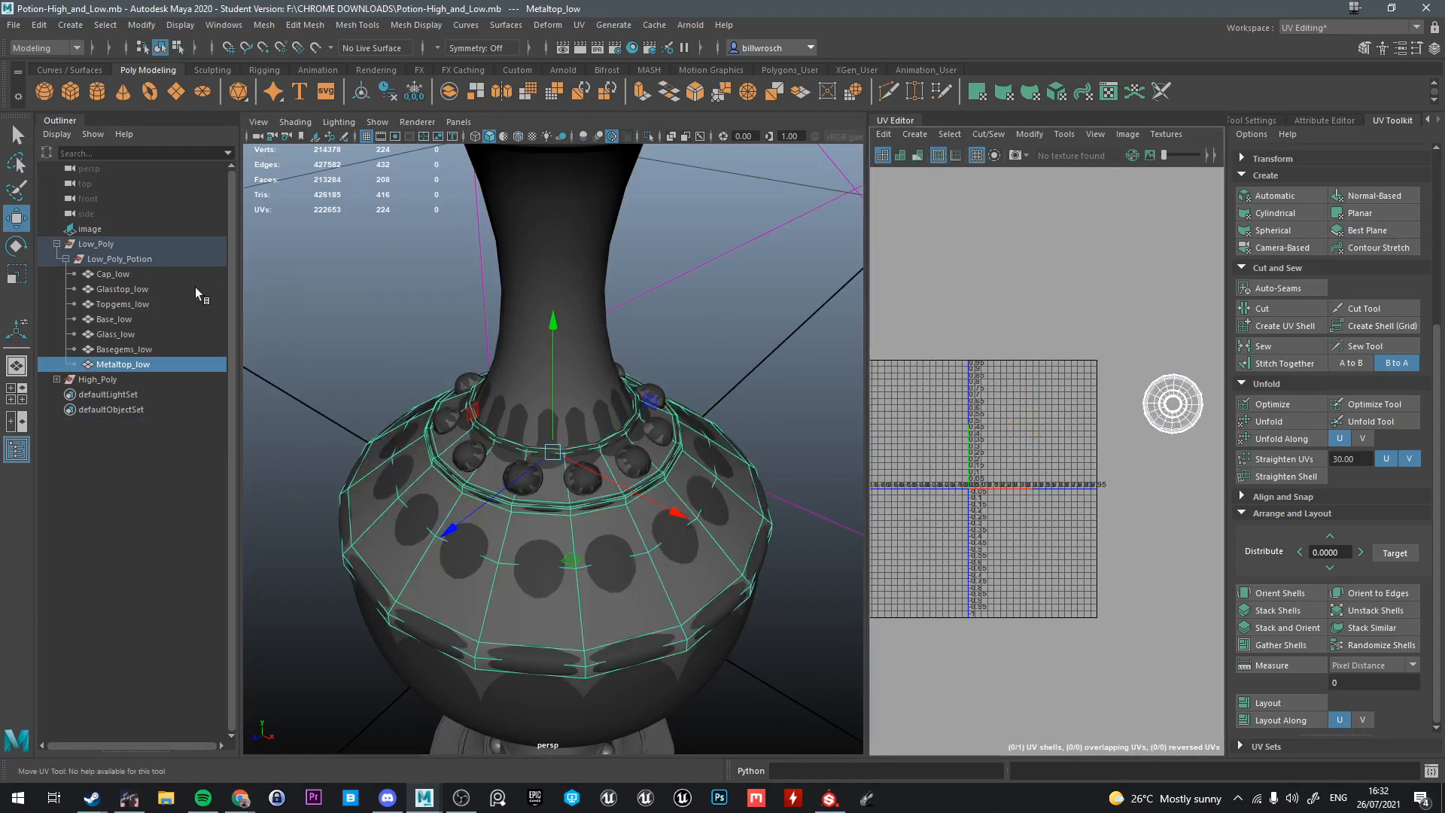
Select the Cap_low mesh, isolate it in the viewport and frame its egg-shaped top and collar
click(120, 275)
scroll(926, 423, up, 5)
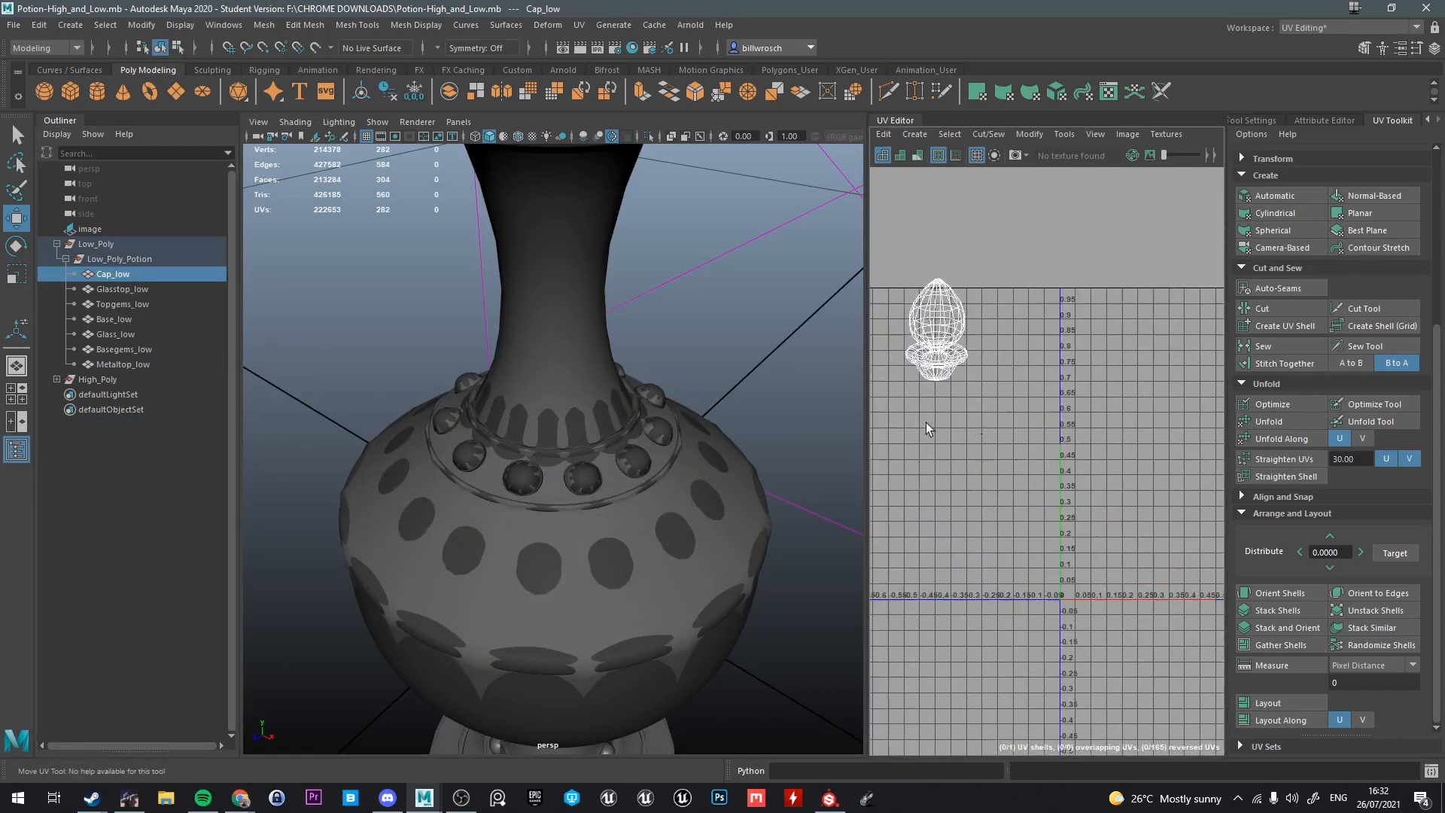
key(f)
key(ctrl+1)
alt+drag(748, 463, 703, 477)
alt+right_drag(703, 478, 760, 474)
alt+drag(708, 466, 604, 585)
alt+right_drag(604, 585, 693, 533)
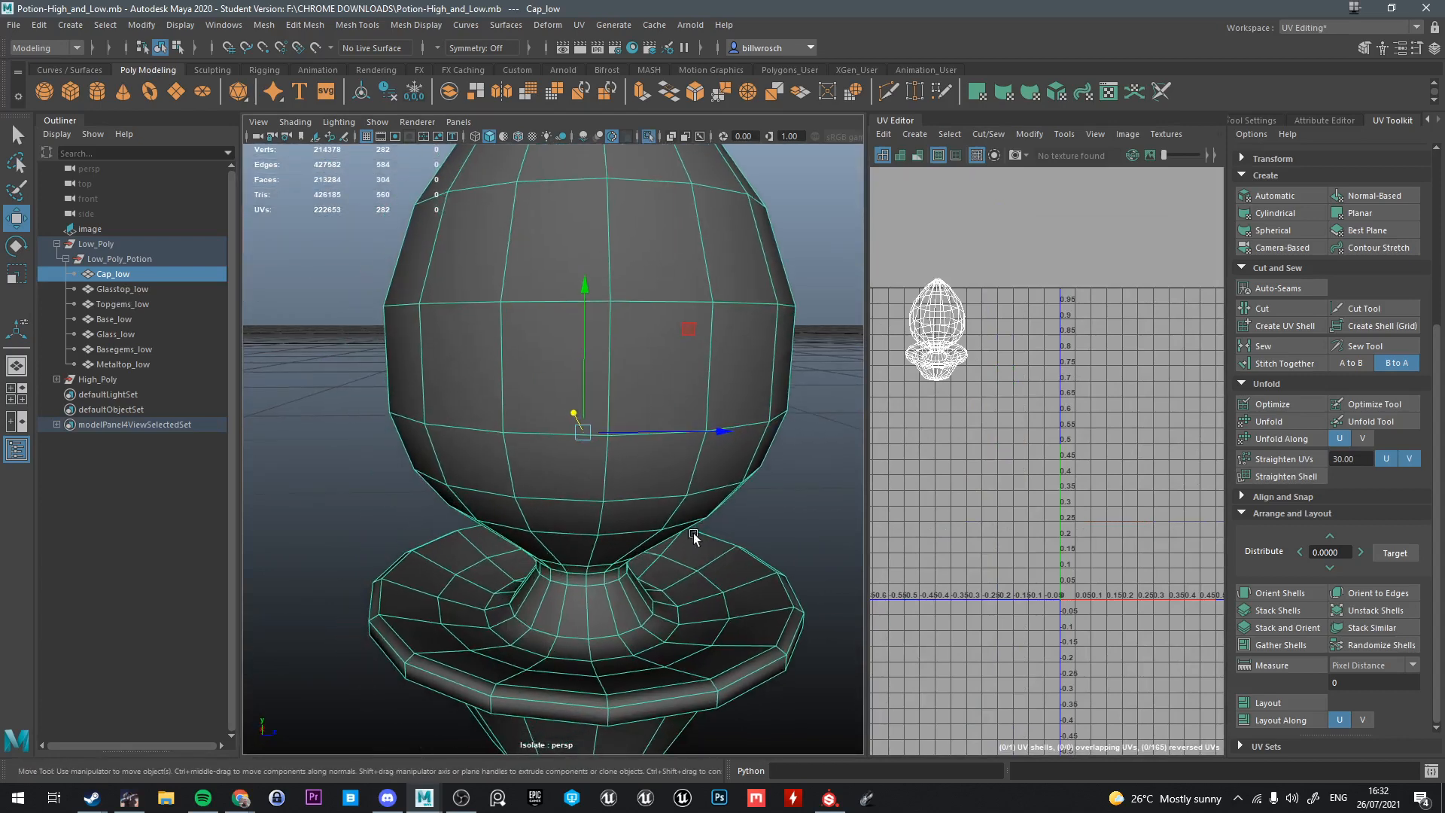
Move the whole Cap_low UV shell from the negative U side into the 0-1 space
right_drag(931, 351, 936, 396)
double_click(950, 351)
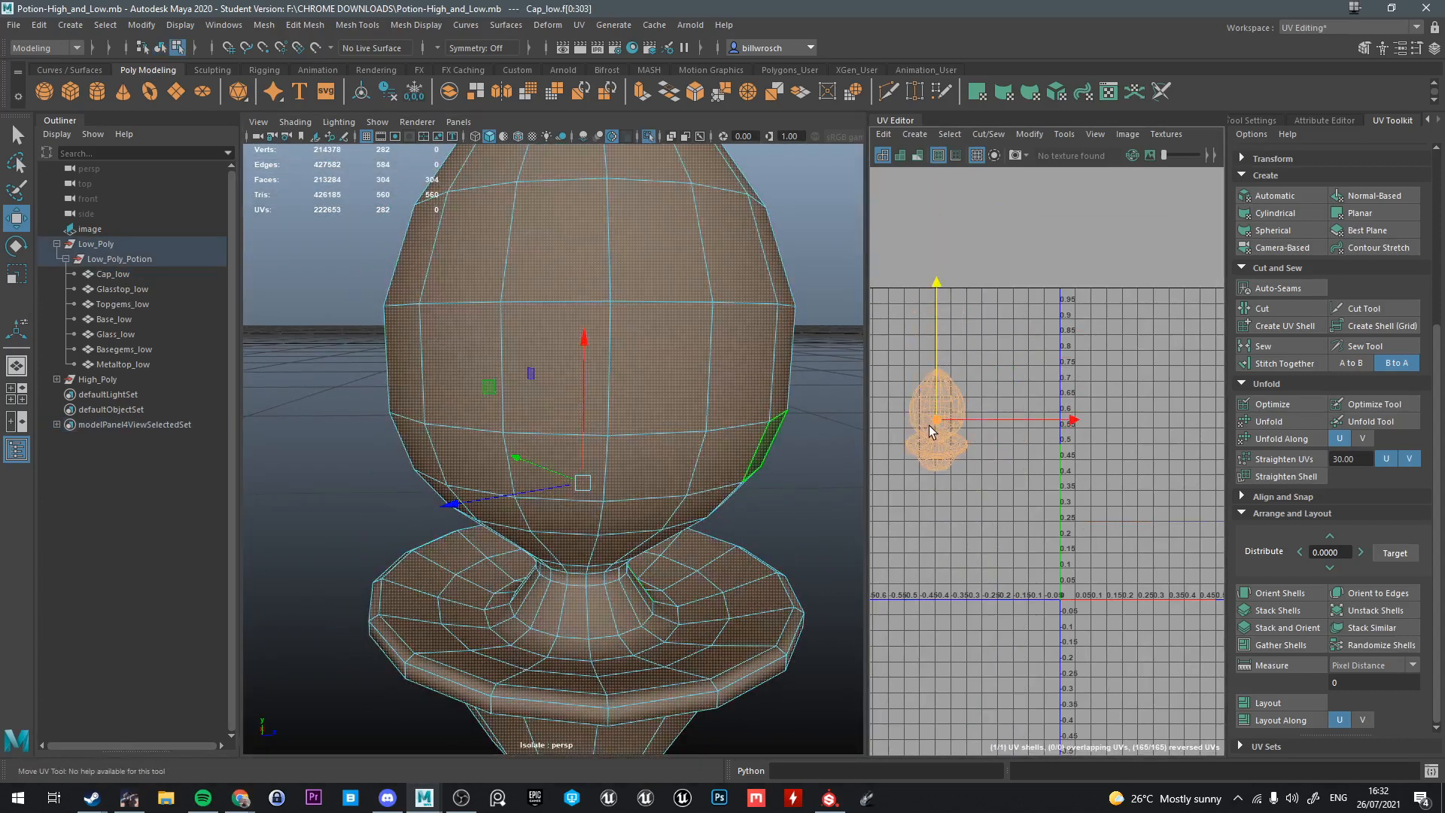
alt+drag(617, 452, 657, 384)
key(ctrl+1)
key(ctrl+1)
Cut the cap's UVs along the edge loop where the lower cone meets the underside of the collar
key(q)
right_drag(657, 383, 652, 343)
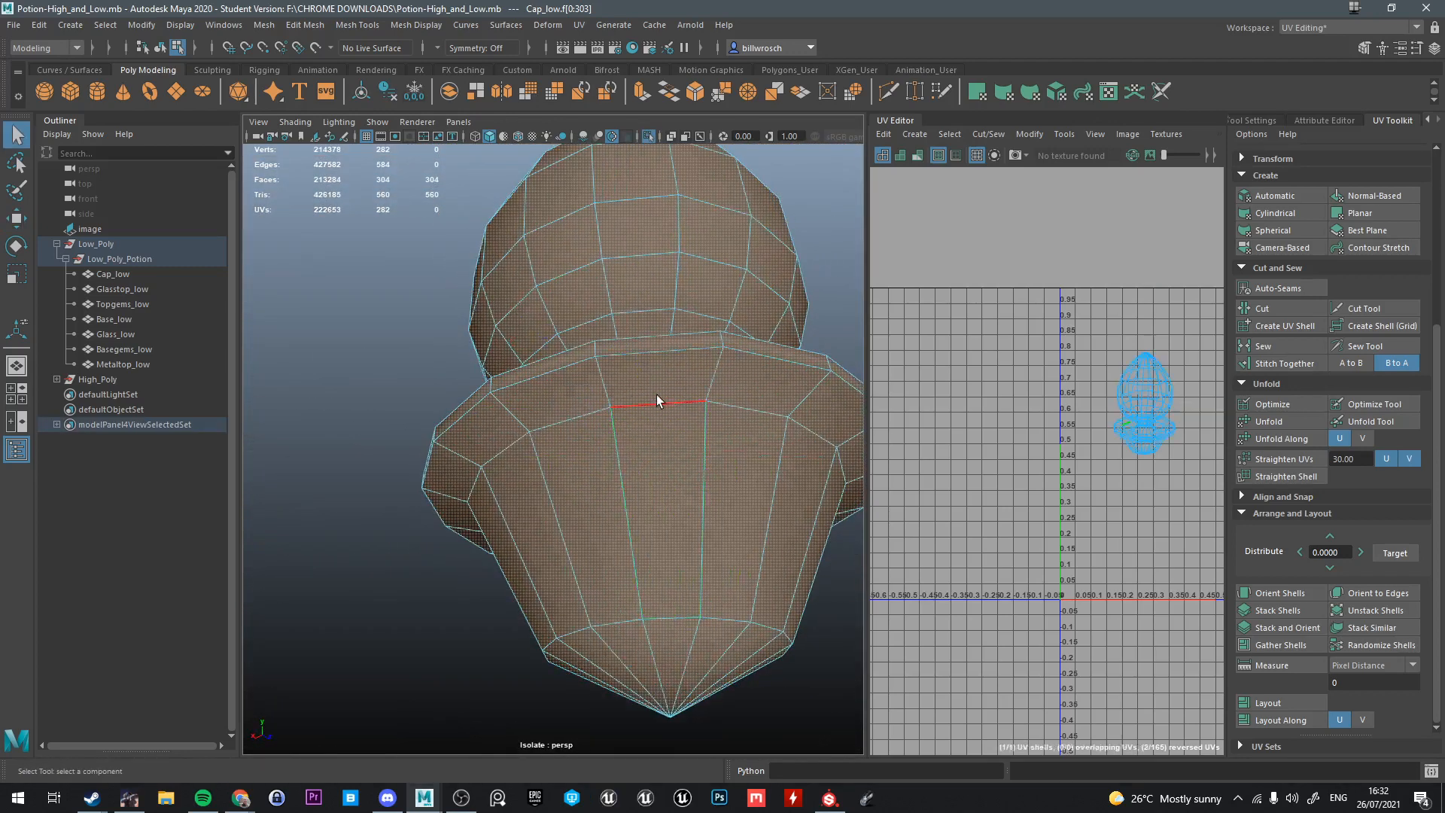
double_click(657, 400)
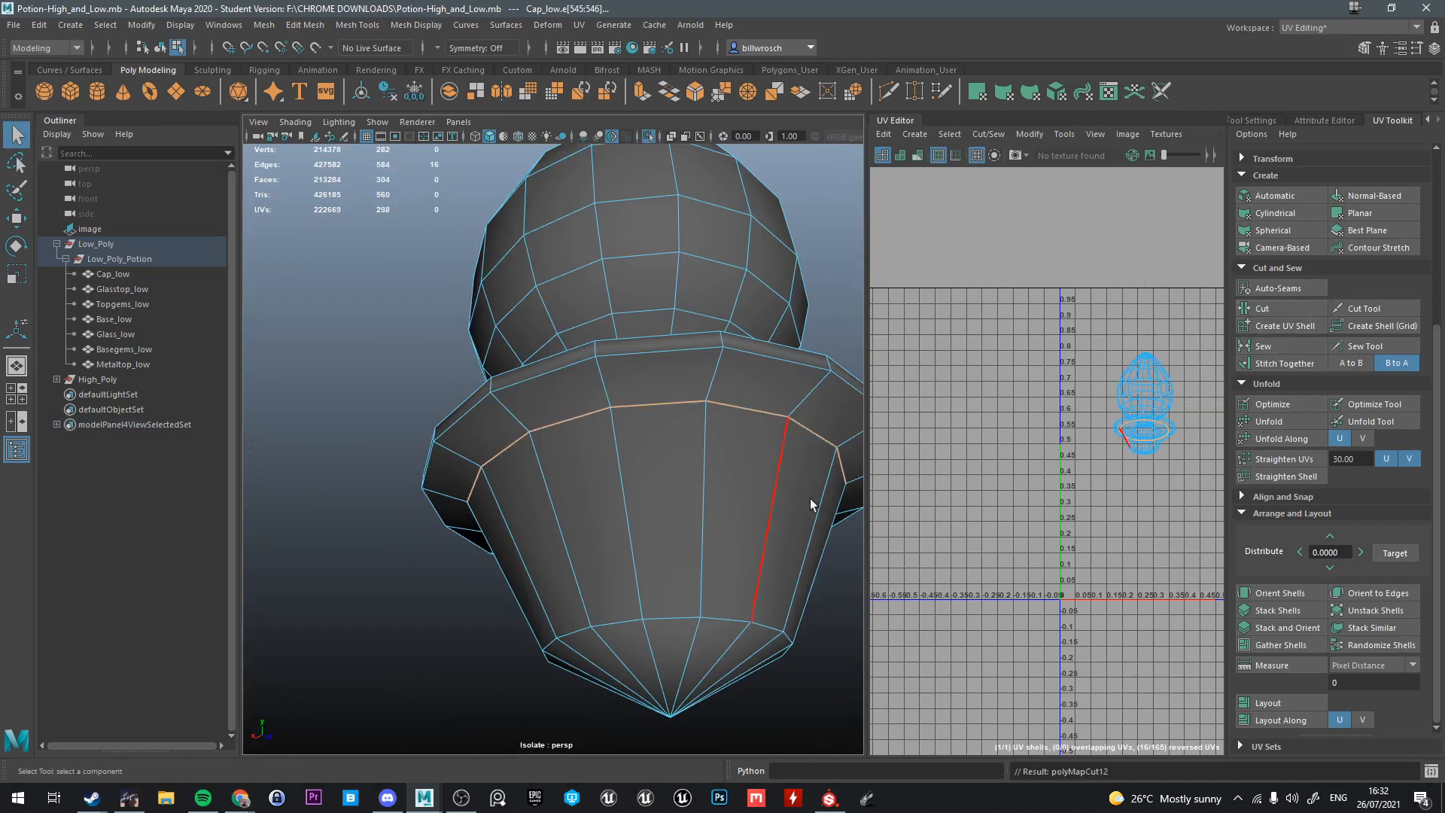
Cut the cap's UVs along the edge loop at the narrow neck beneath the egg-shaped top
alt+drag(810, 498, 658, 571)
scroll(553, 549, up, 4)
double_click(654, 607)
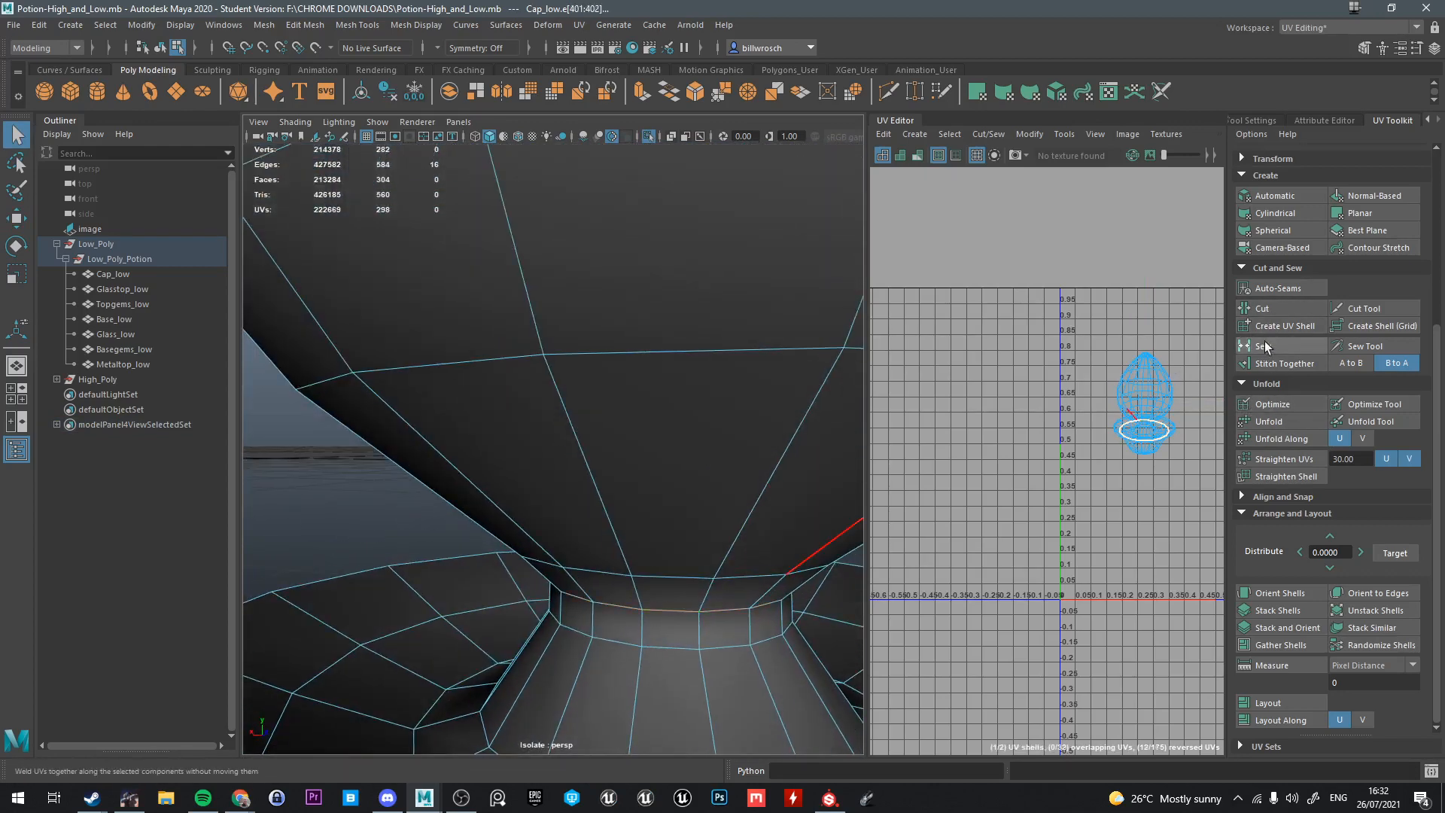
click(1262, 308)
Show the full bottle again and cut a vertical seam down the cap through all three of its shells
scroll(613, 617, down, 8)
mouse_move(614, 617)
alt+mouse_down()
mouse_move(613, 645)
mouse_move(616, 624)
mouse_move(569, 566)
mouse_move(615, 590)
mouse_move(607, 617)
mouse_move(628, 638)
mouse_move(623, 612)
alt+mouse_up()
scroll(616, 624, up, 4)
scroll(599, 619, down, 8)
key(ctrl+1)
scroll(622, 613, up, 8)
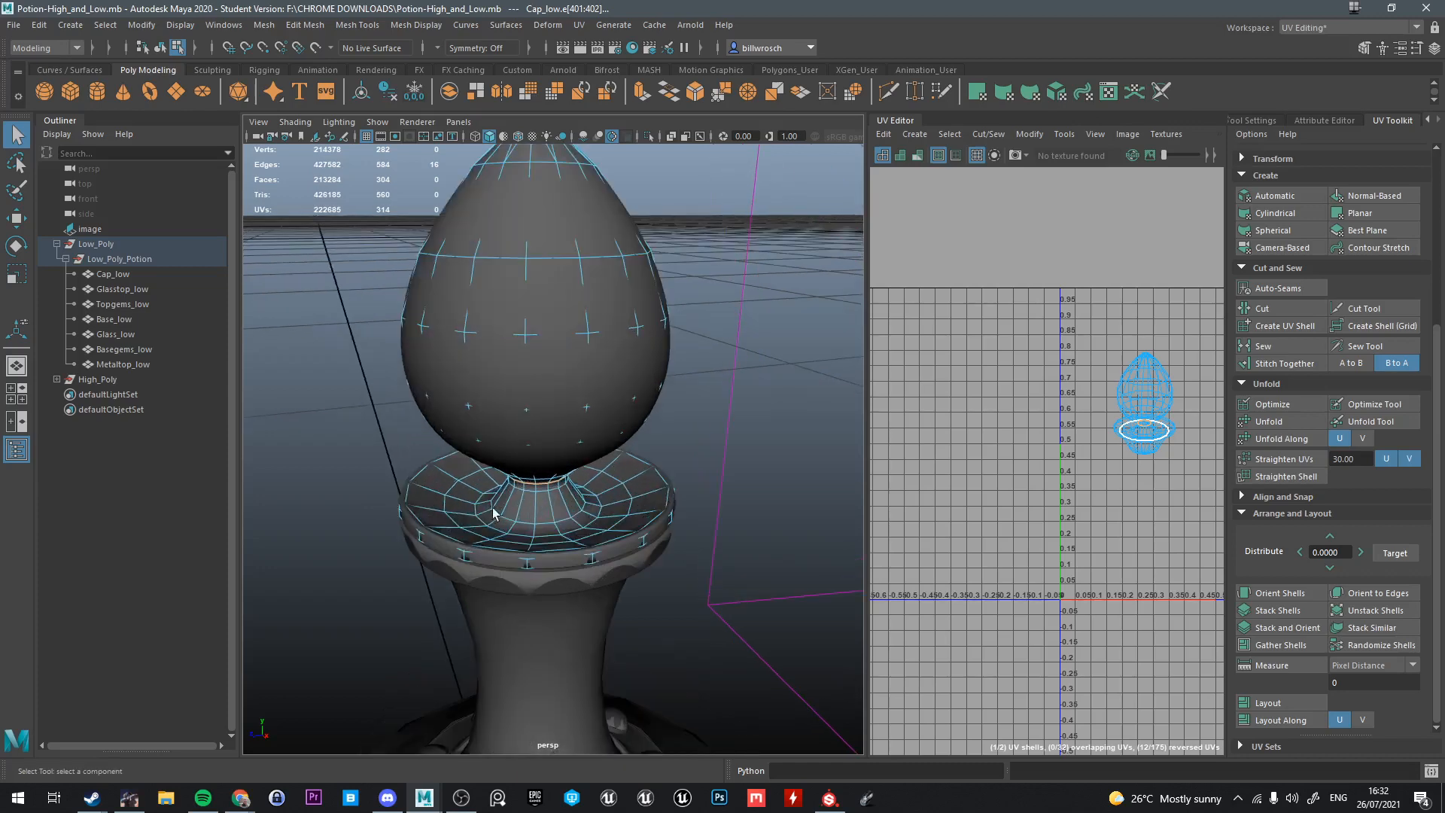
alt+drag(493, 514, 1167, 493)
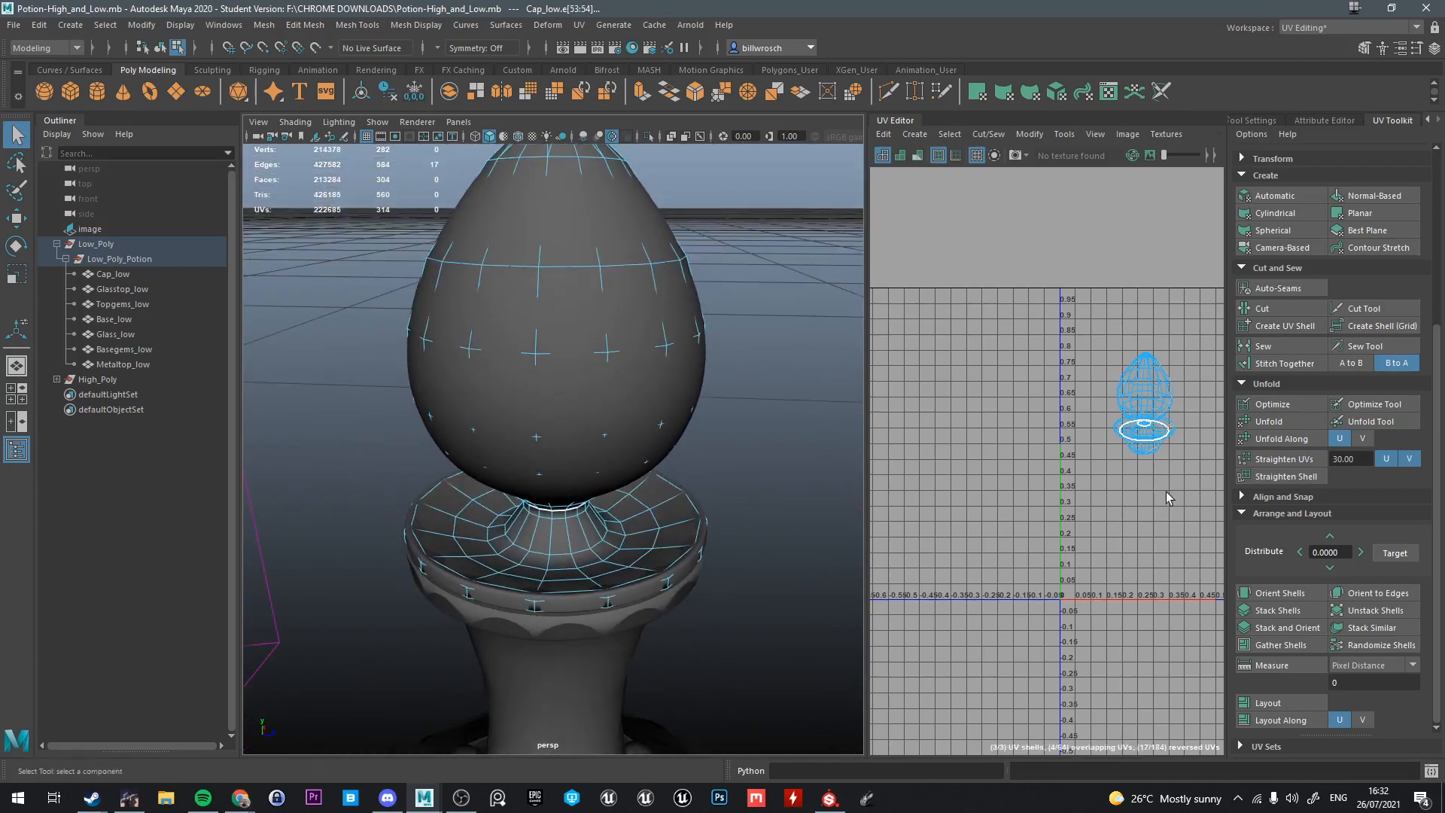
alt+drag(732, 600, 704, 554)
click(1279, 308)
Select all of the cap's UV shells and unfold them
alt+drag(685, 444, 662, 493)
right_drag(1112, 381, 1113, 429)
drag(1038, 310, 1196, 527)
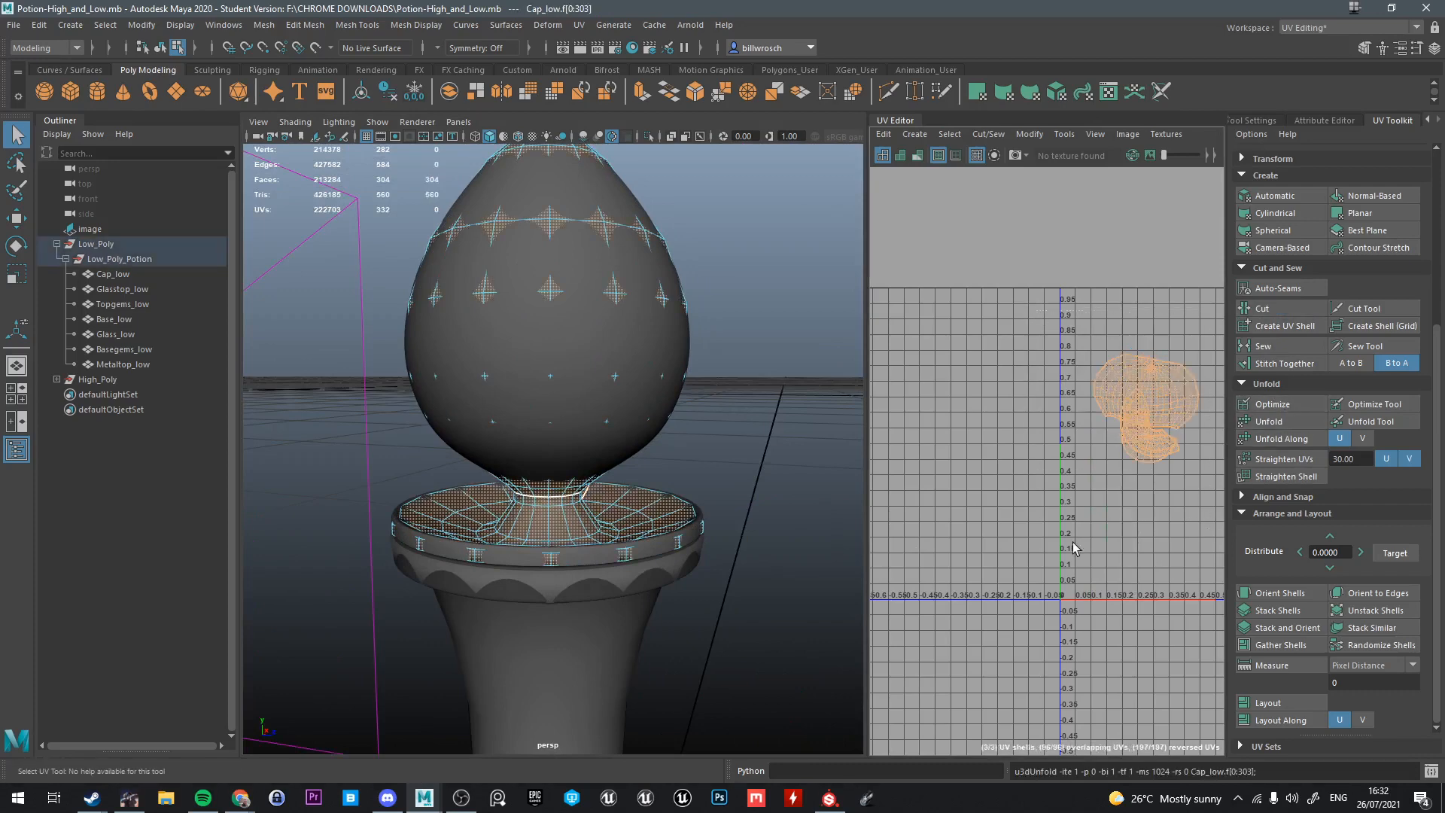
Move the cap's egg-shaped UV shell off the other two shells and isolate its faces
scroll(1143, 442, up, 5)
double_click(1182, 303)
key(w)
alt+middle_drag(1168, 349, 1081, 476)
key(ctrl+1)
alt+right_drag(643, 515, 601, 517)
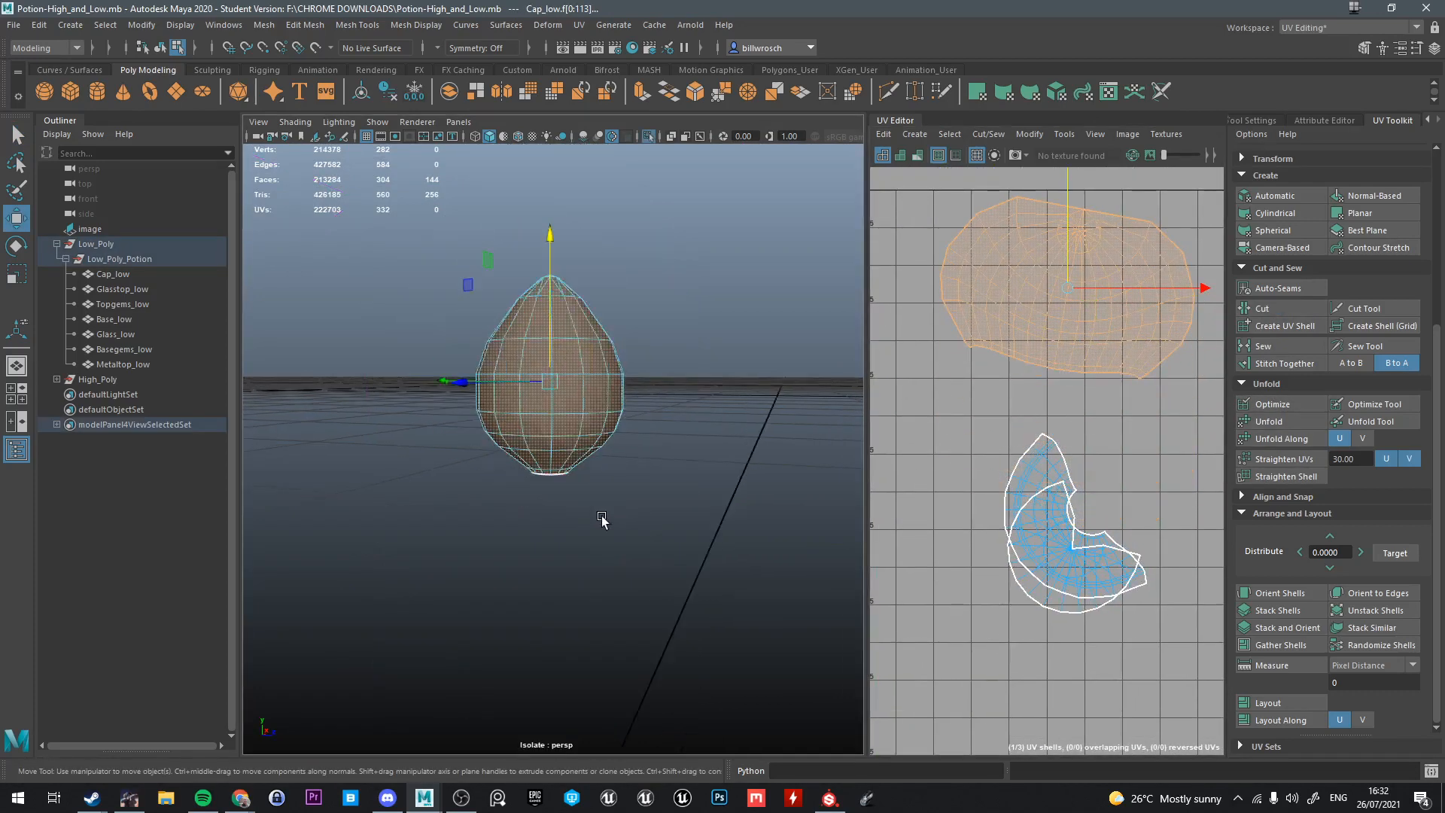
Cut the remaining edges of the vertical seam up to the egg's tip and unfold its UV shell again
alt+drag(600, 516, 482, 587)
alt+drag(547, 459, 449, 393)
alt+middle_drag(449, 394, 444, 445)
alt+right_drag(444, 444, 595, 391)
key(q)
right_drag(525, 348, 525, 307)
click(522, 288)
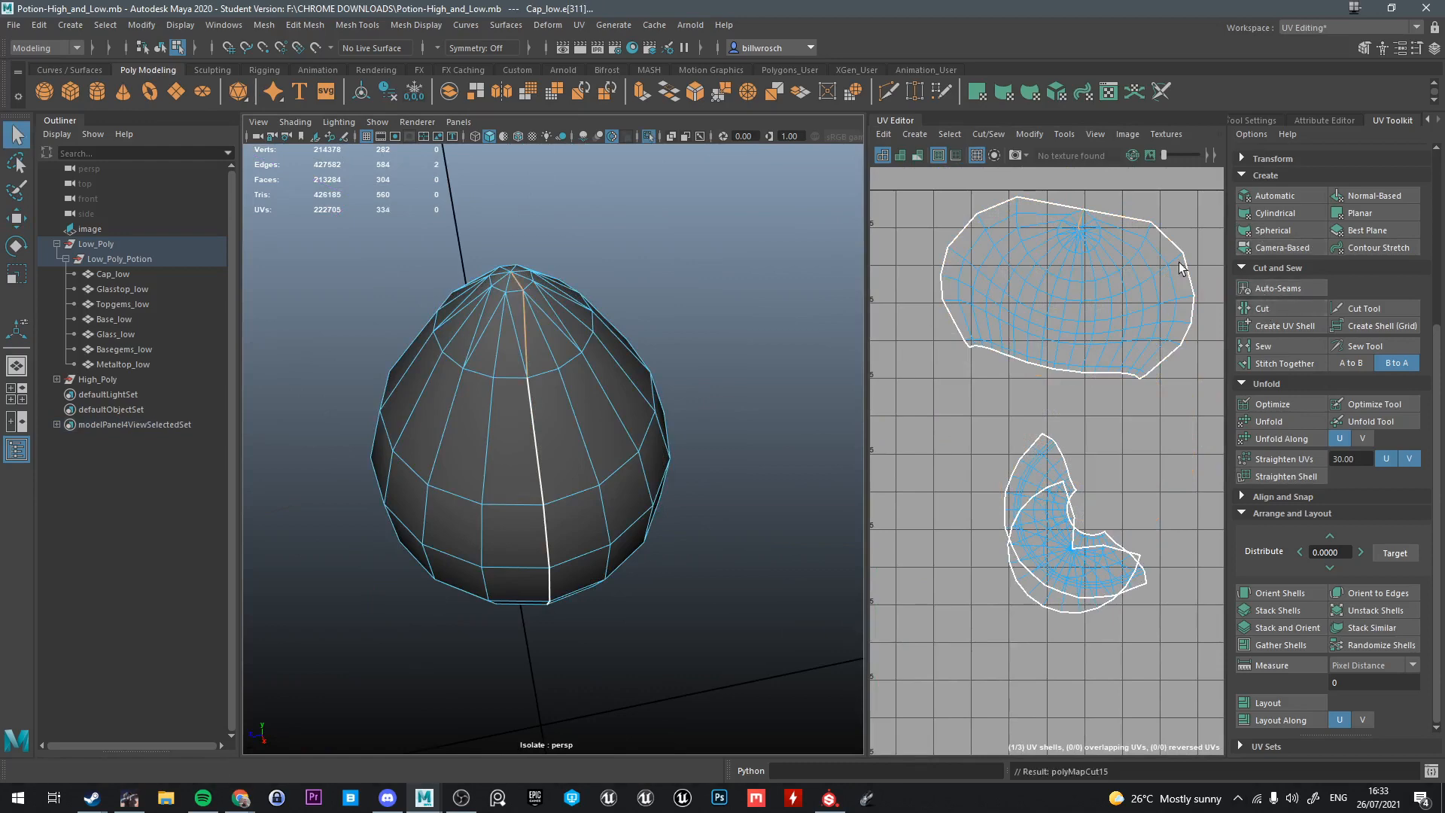
right_drag(1059, 231, 1068, 271)
double_click(1129, 301)
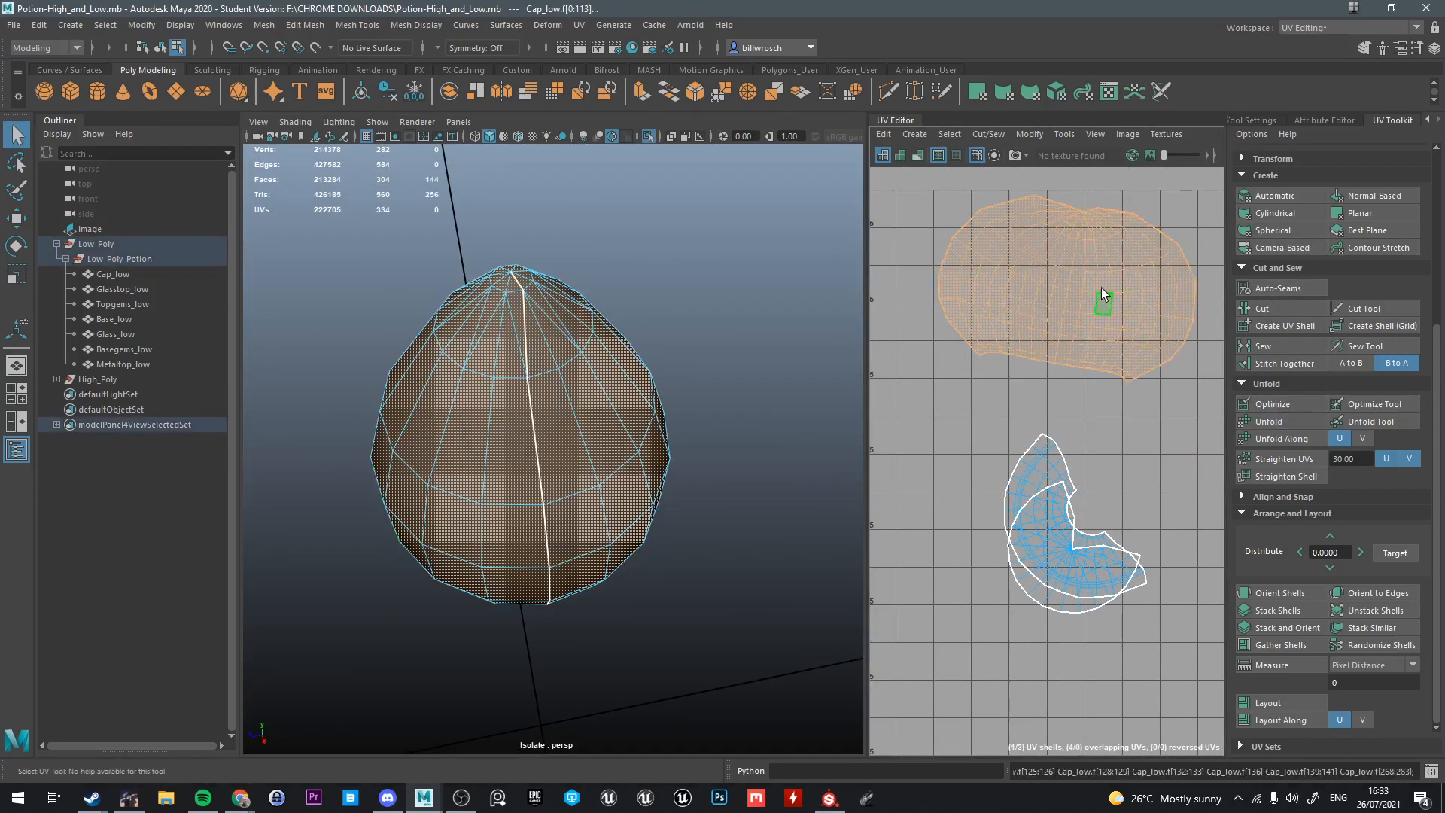
Check the egg shell with the UV distortion shading, switch the shading off and inspect the shell on the mesh
click(918, 155)
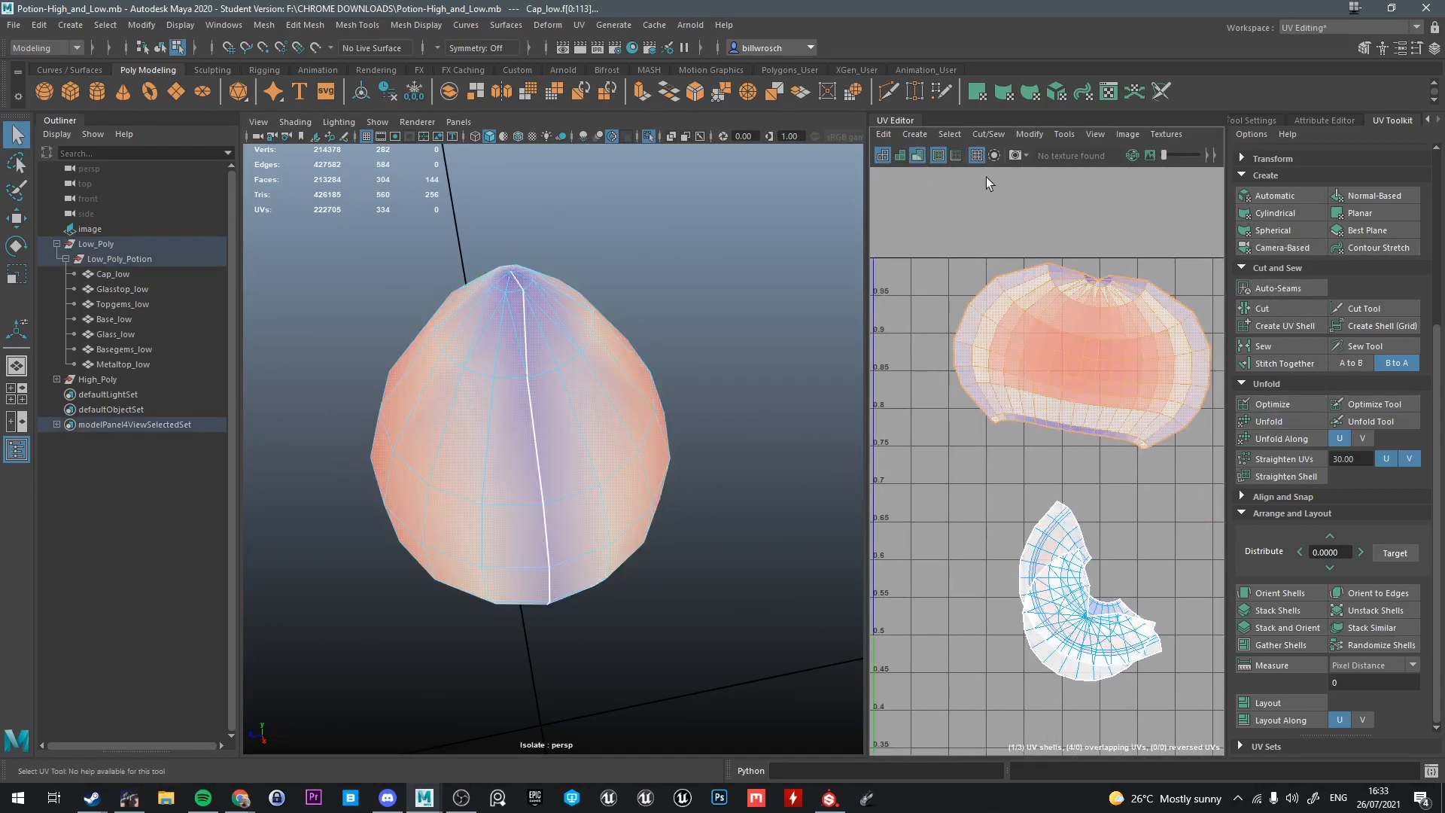
click(917, 155)
mouse_move(520, 354)
alt+mouse_down()
mouse_move(603, 336)
mouse_move(557, 349)
alt+mouse_up()
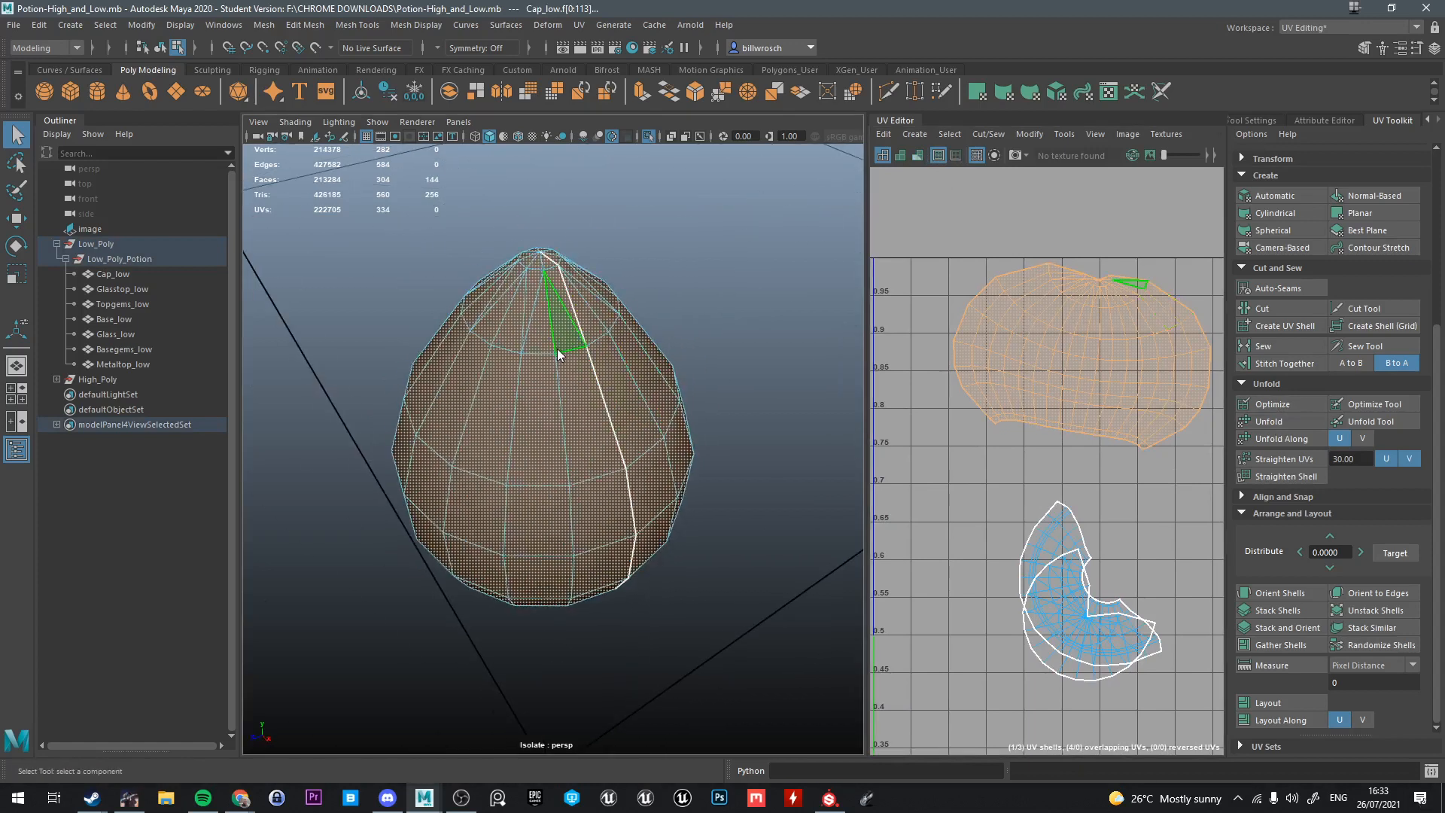
right_drag(557, 349, 640, 319)
click(753, 327)
click(572, 335)
right_drag(1016, 364, 1016, 405)
double_click(1036, 378)
alt+drag(551, 339, 775, 393)
right_drag(636, 297, 636, 255)
click(624, 277)
double_click(585, 387)
mouse_move(584, 387)
alt+mouse_down()
mouse_move(623, 413)
mouse_move(591, 423)
mouse_move(602, 407)
alt+mouse_up()
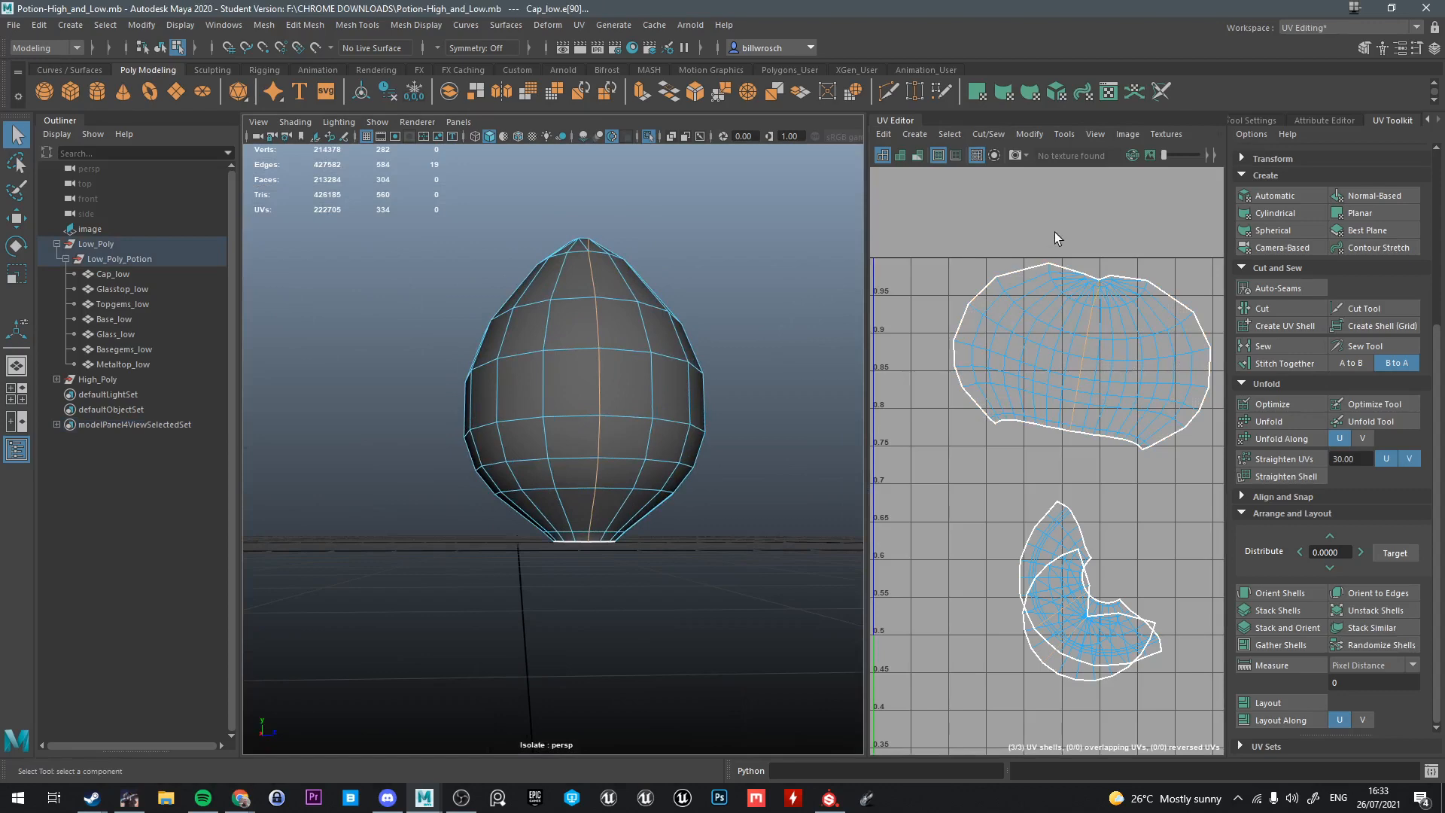
right_drag(1107, 399, 1109, 456)
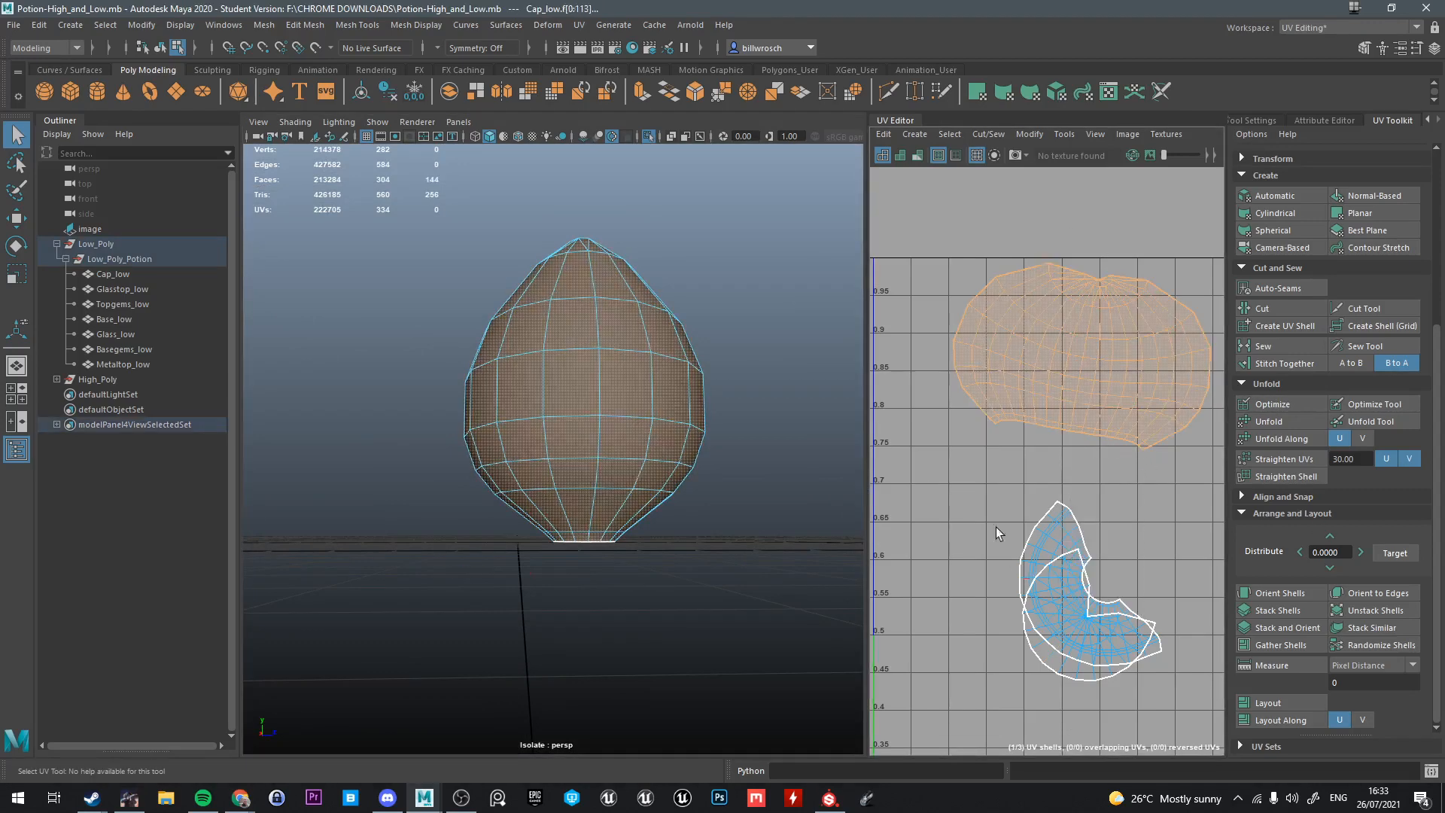
Move the lower cone's UV shell away from the collar's overlapping shell
drag(996, 526, 929, 478)
double_click(1070, 611)
key(w)
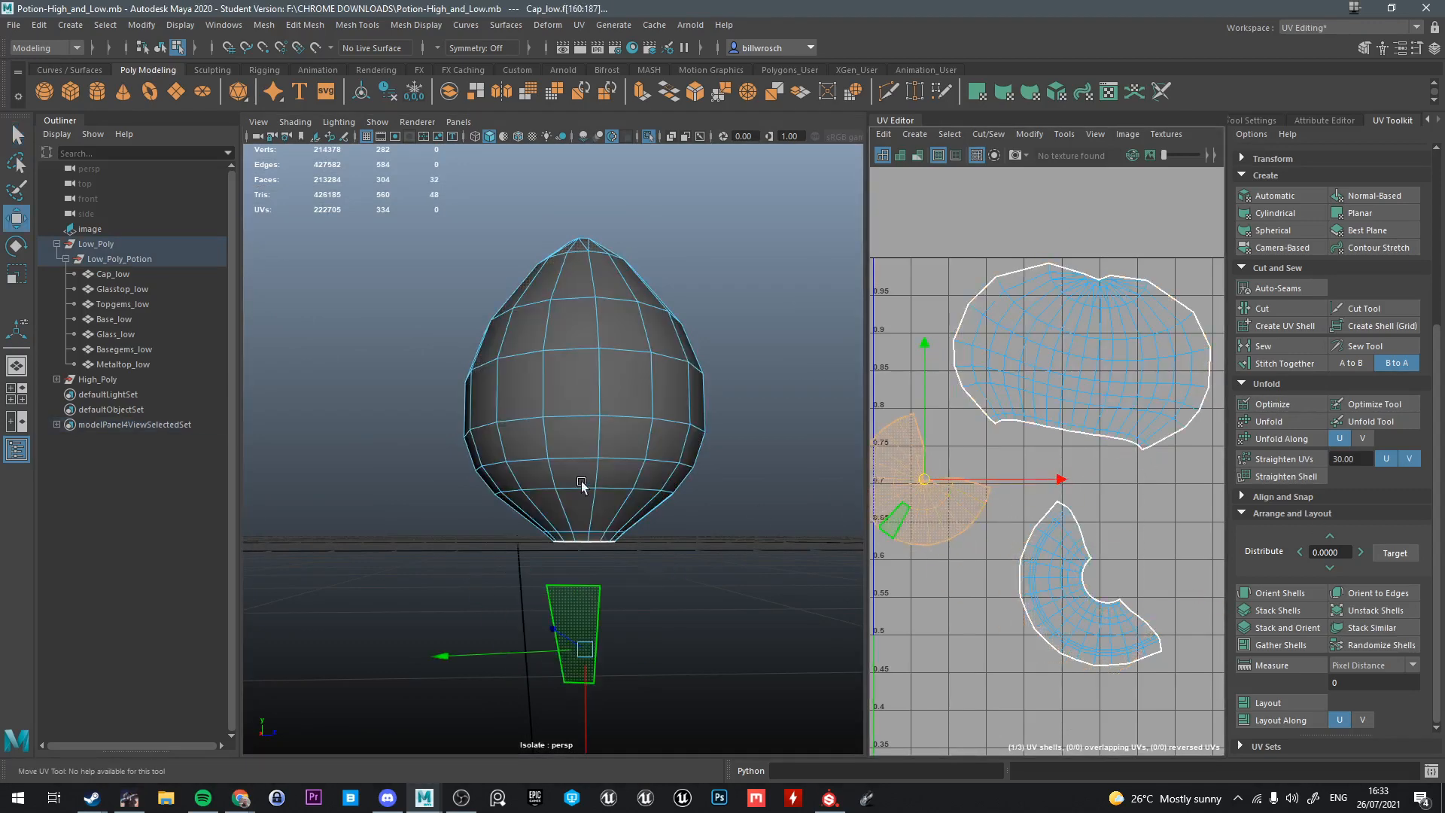
Isolate the whole cap and select its cone and collar UV shells in turn to check which faces they cover
click(135, 274)
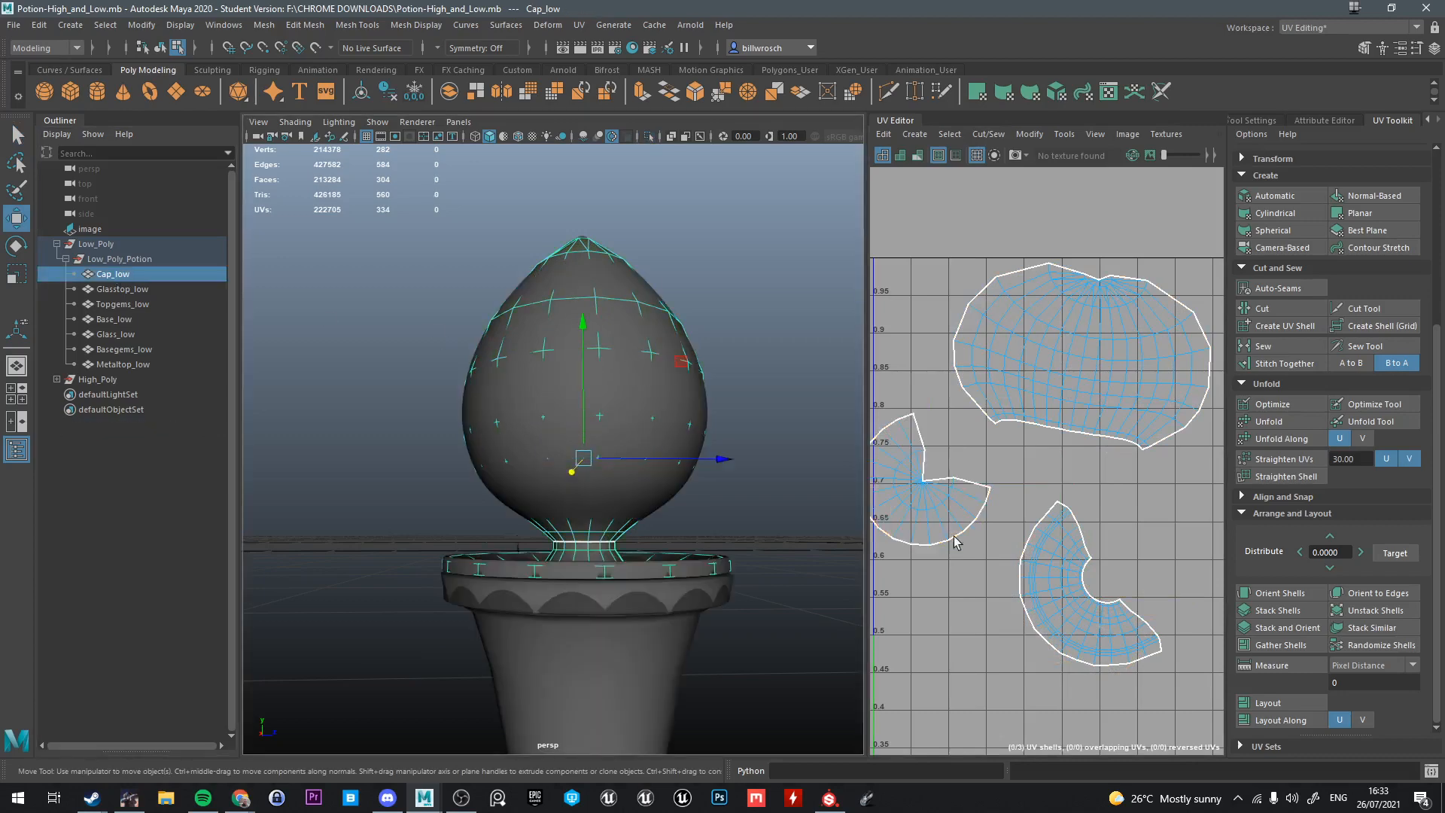
right_drag(953, 503, 952, 544)
double_click(939, 510)
alt+drag(709, 640, 828, 497)
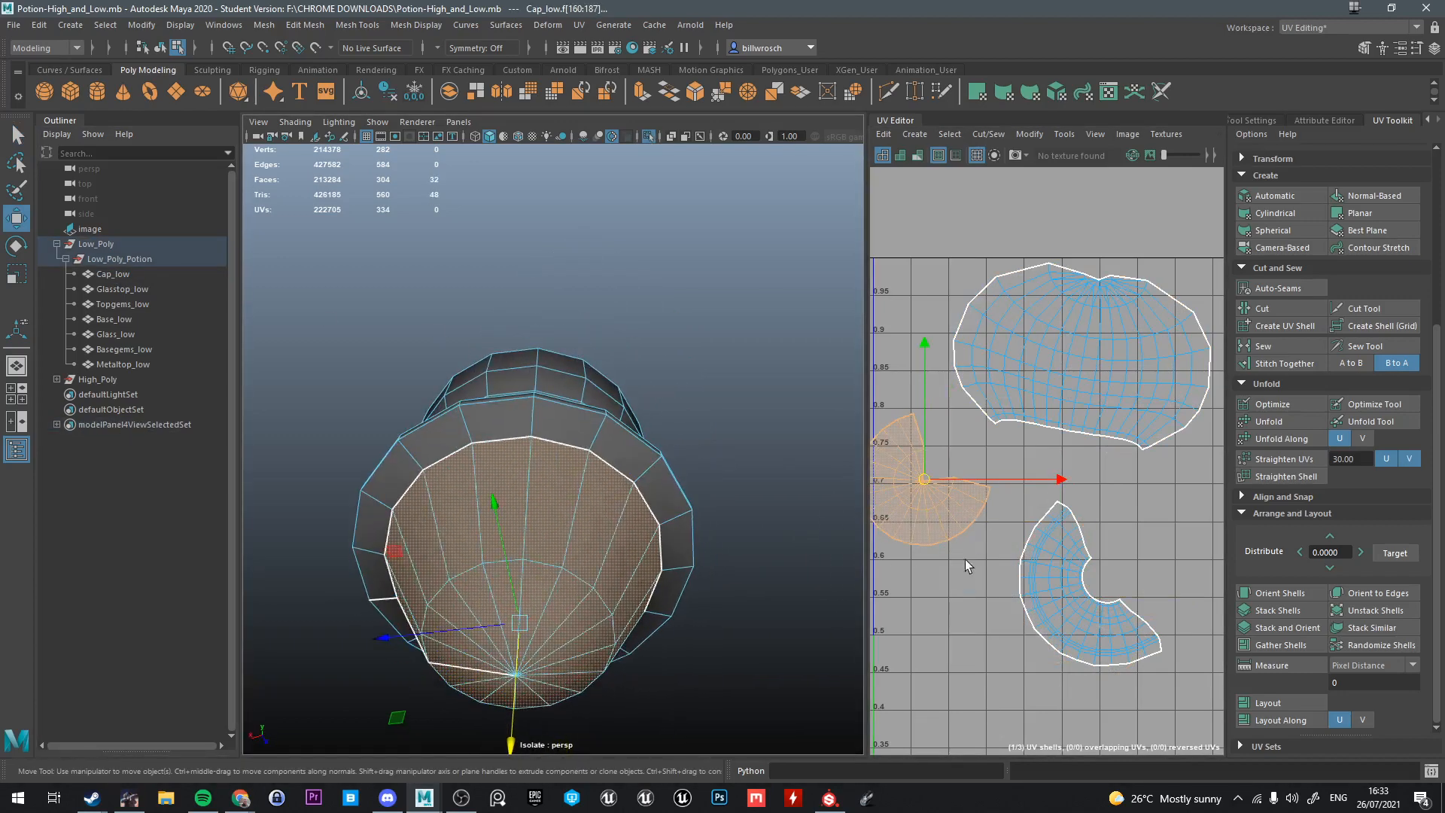
double_click(1095, 618)
alt+drag(590, 413, 571, 522)
Select all three of the cap's UV shells and orient them upright
scroll(1046, 513, down, 5)
drag(955, 369, 1139, 564)
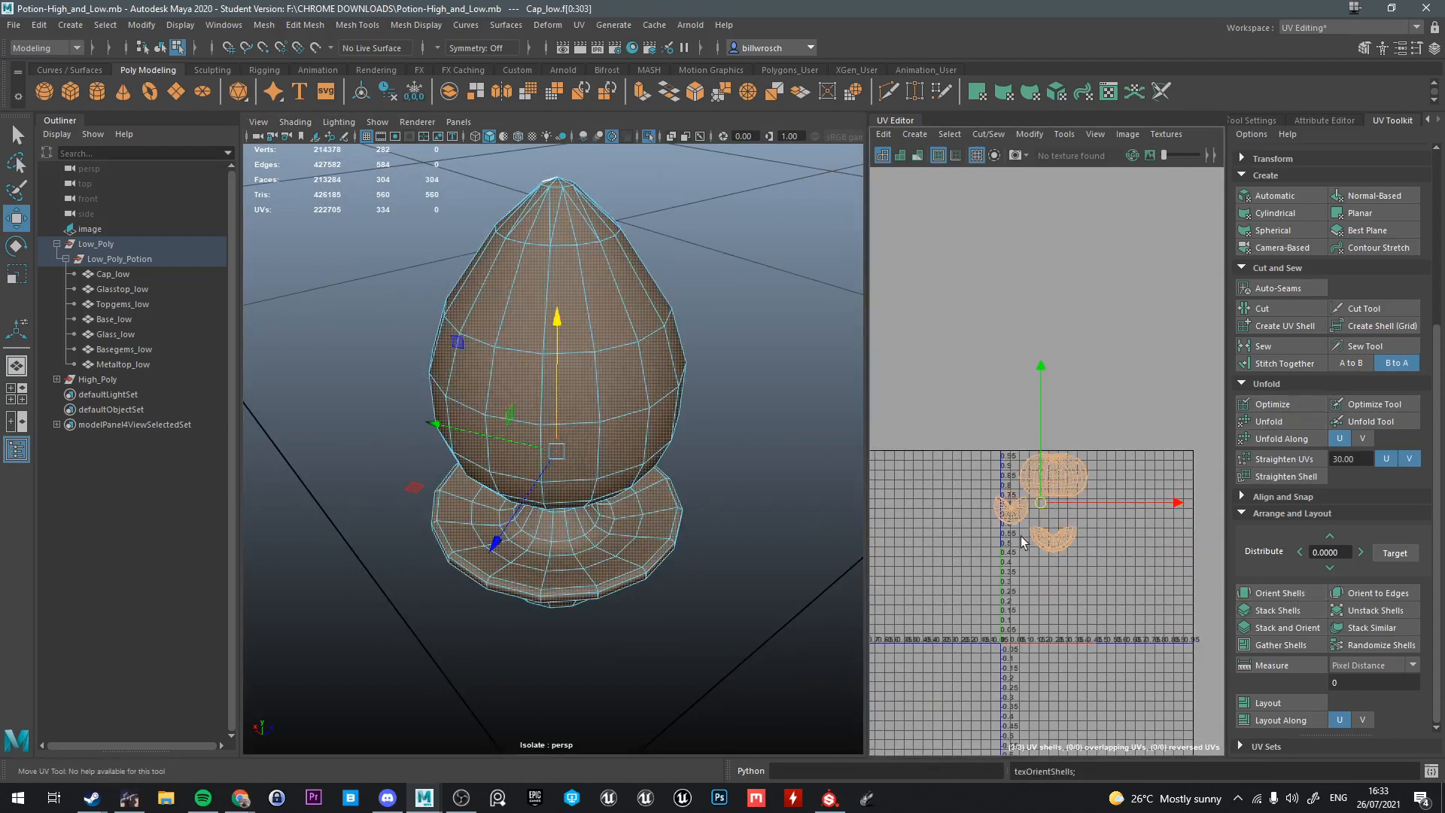
scroll(1067, 513, up, 6)
alt+middle_drag(1009, 501, 1073, 474)
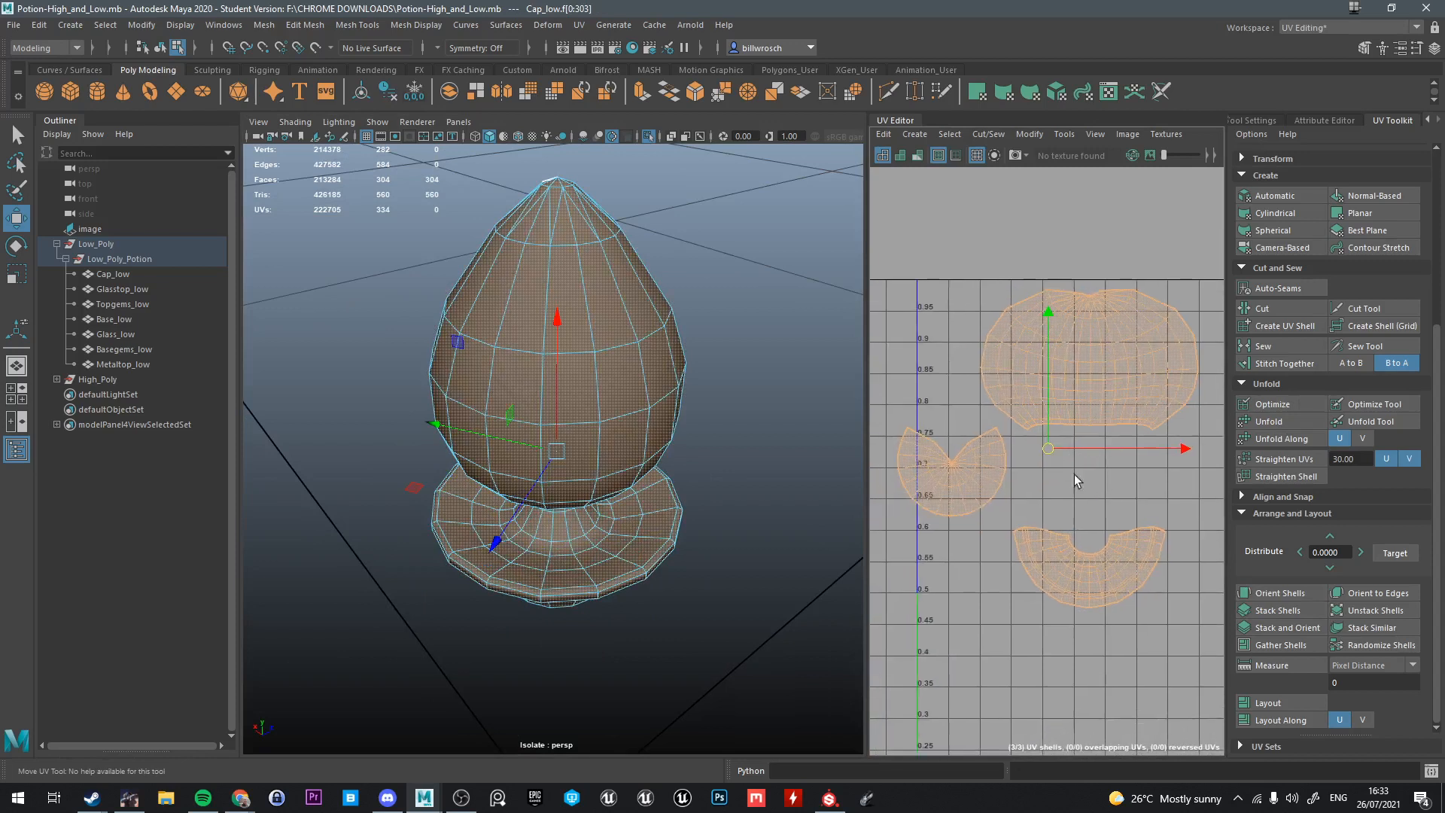
alt+drag(625, 497, 670, 433)
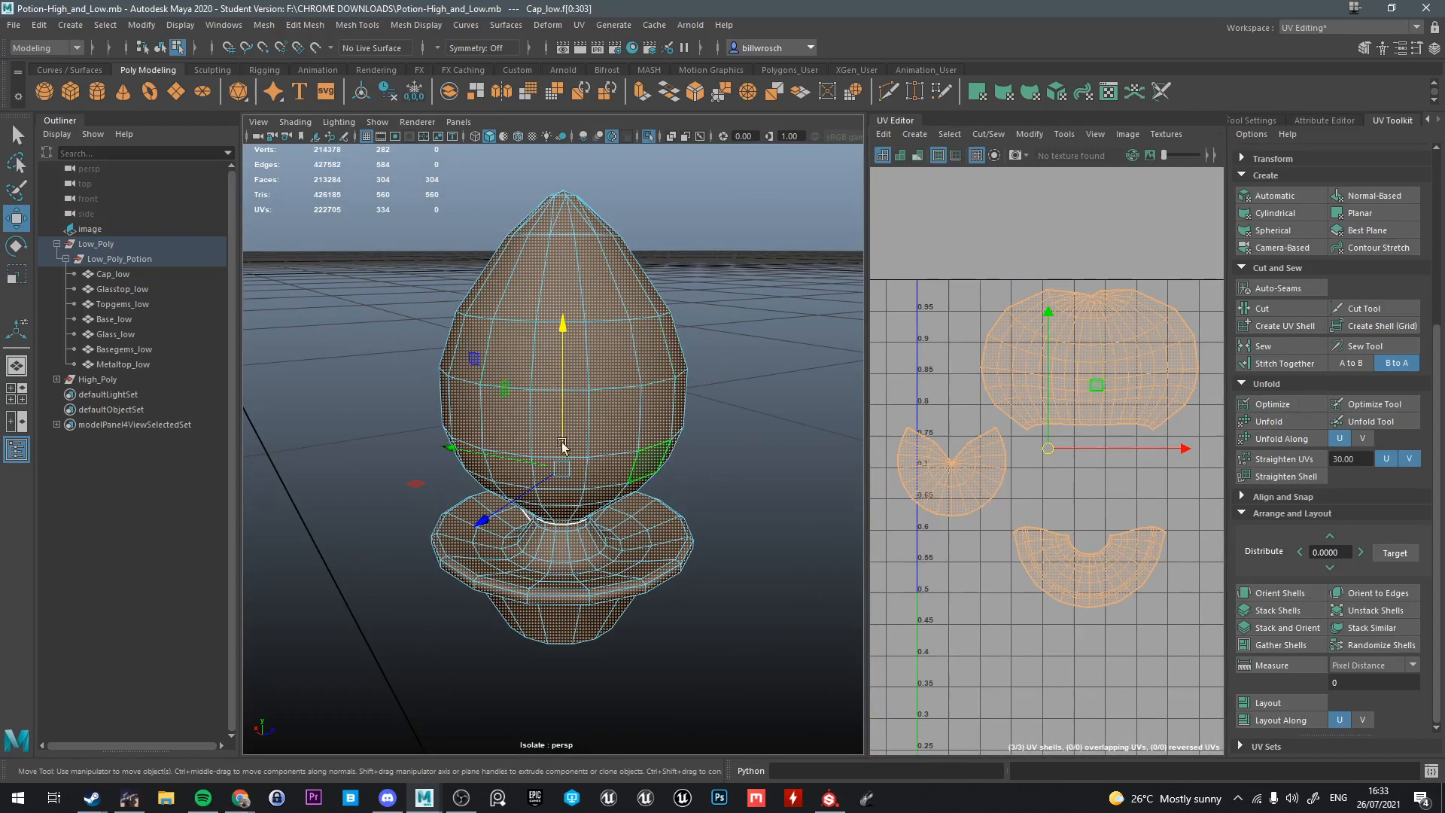
Move the cap's finished UV shells outside the UV grid and show the full bottle again in object mode
scroll(1053, 459, down, 8)
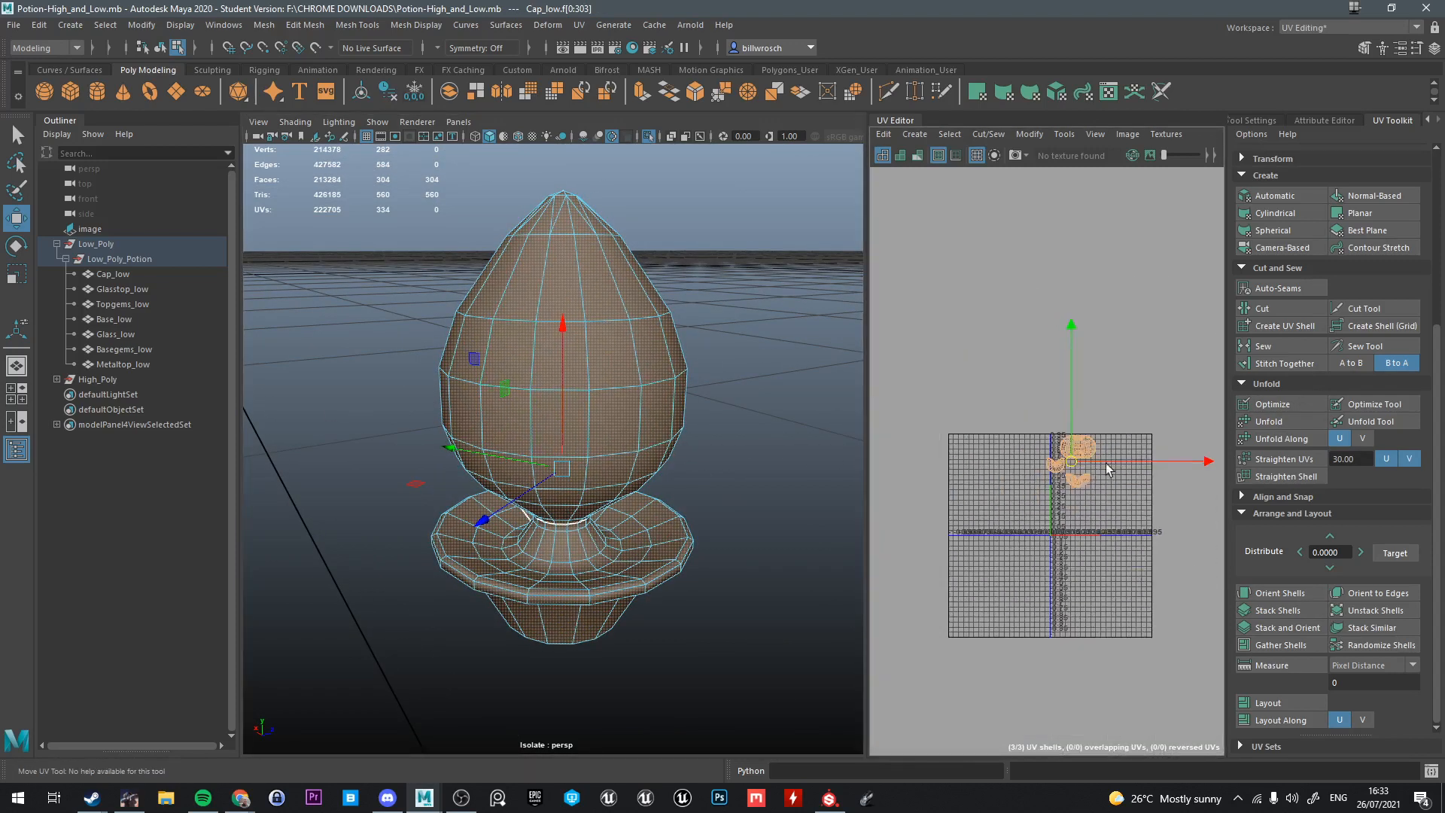
drag(1169, 474, 1118, 488)
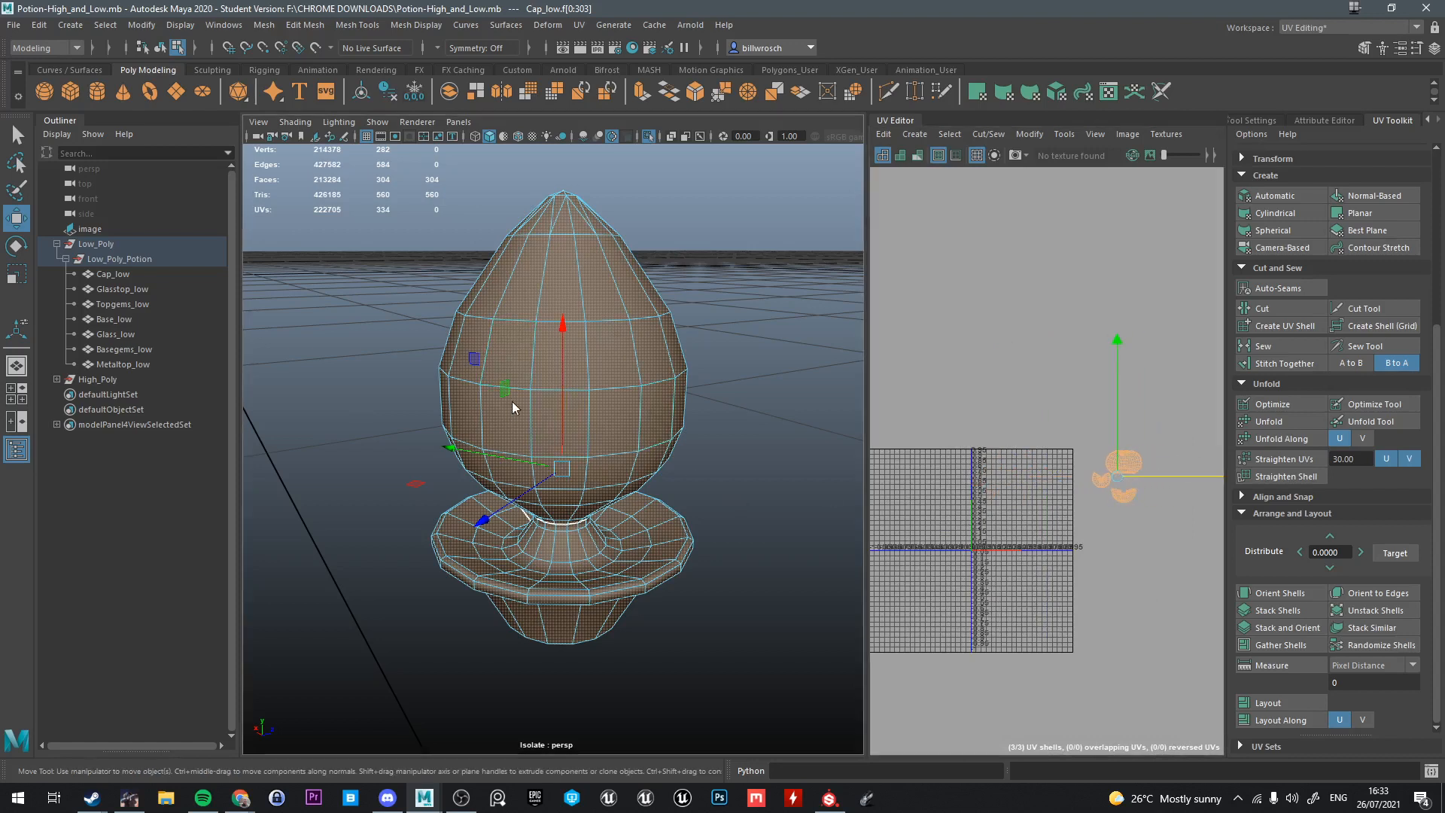
right_drag(513, 407, 603, 356)
key(ctrl+1)
scroll(592, 394, down, 5)
alt+drag(593, 394, 635, 467)
alt+middle_drag(636, 467, 675, 358)
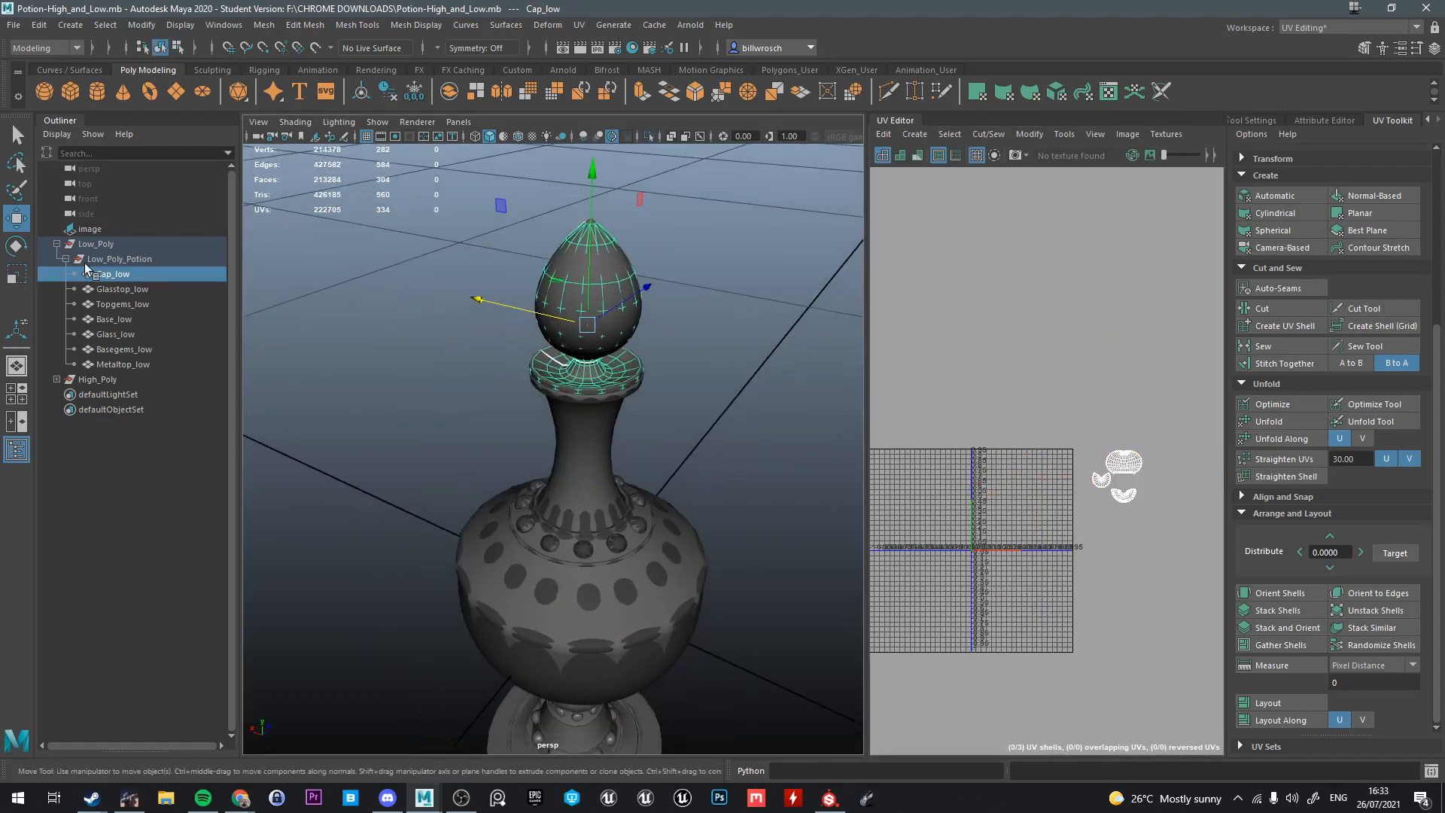
Isolate Glasstop_low and apply a cylindrical UV projection to it
click(121, 290)
scroll(582, 462, up, 3)
key(ctrl+1)
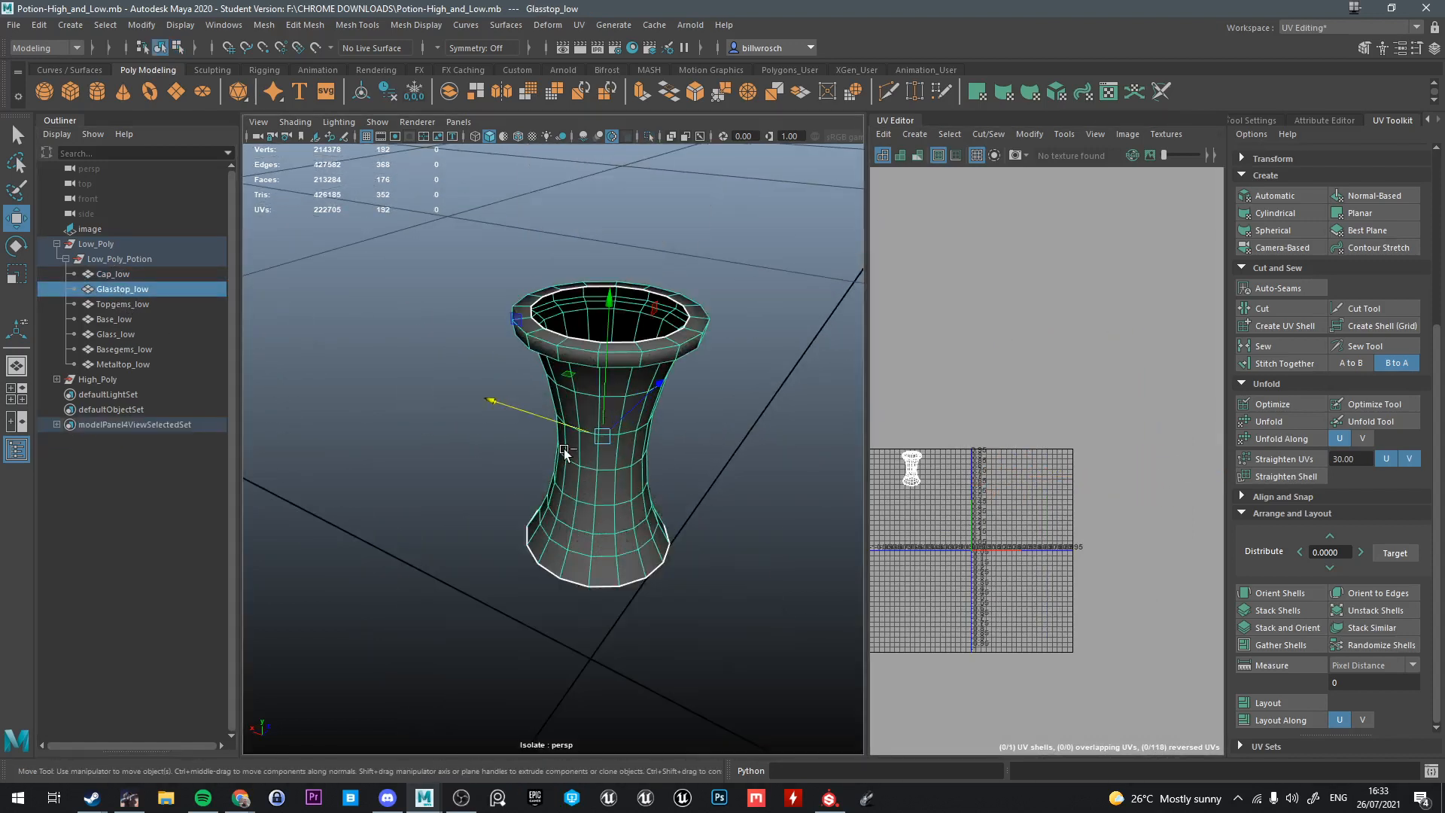
alt+drag(564, 449, 651, 450)
alt+drag(565, 498, 652, 452)
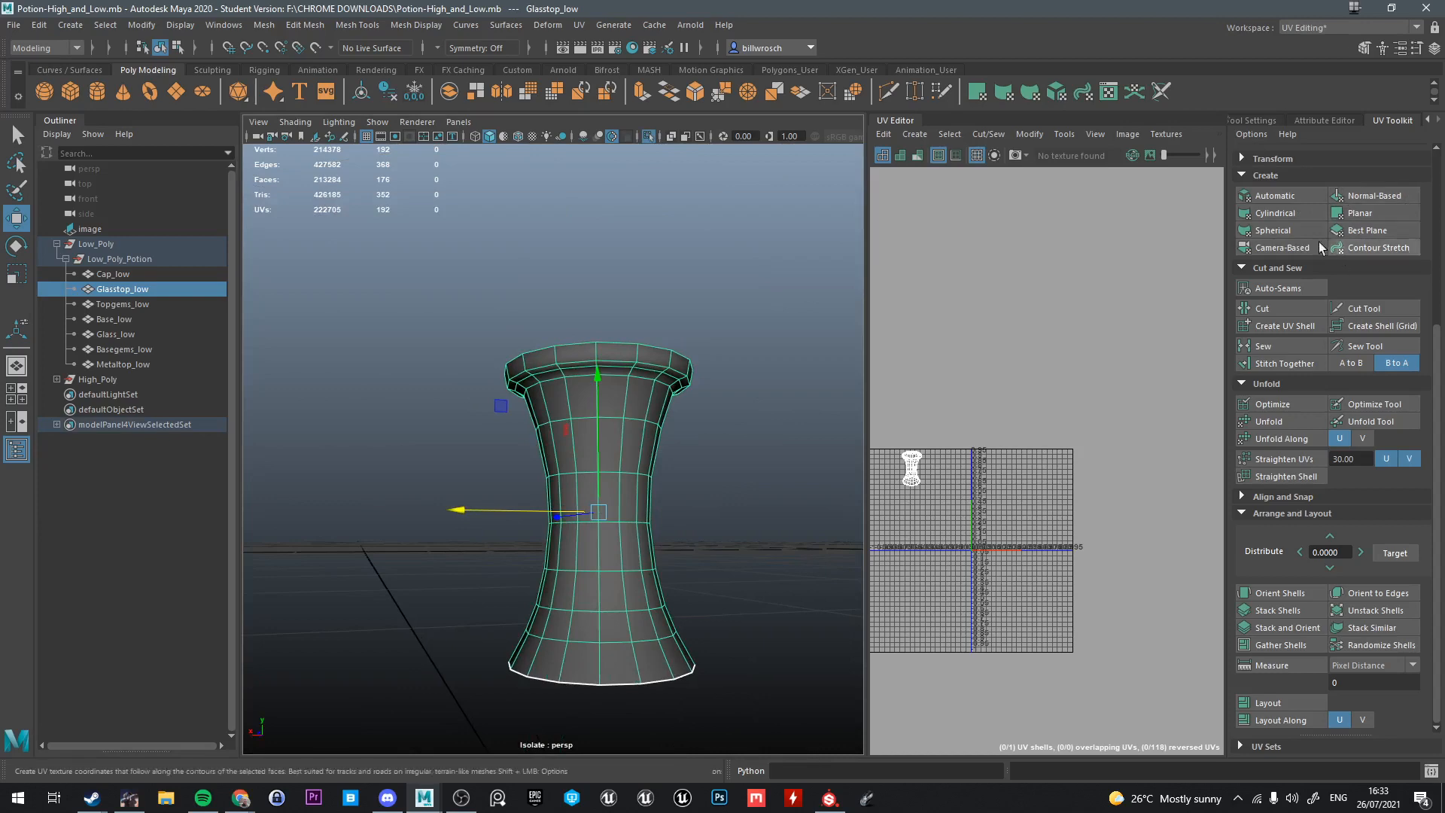
click(1272, 214)
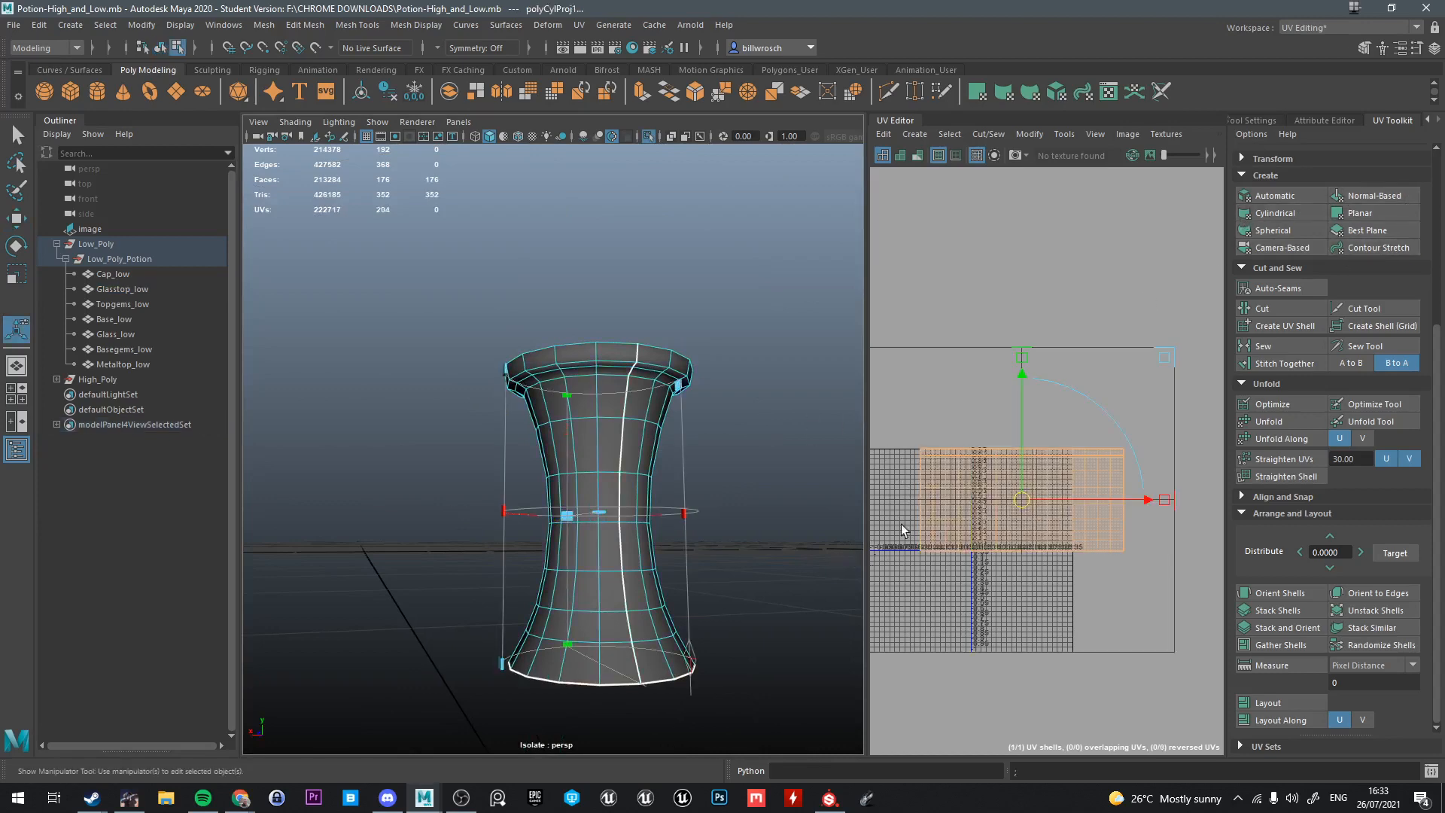
Widen the UV view, show the checker map and stretch the glass top's shell vertically until the checkers look square
scroll(987, 488, up, 3)
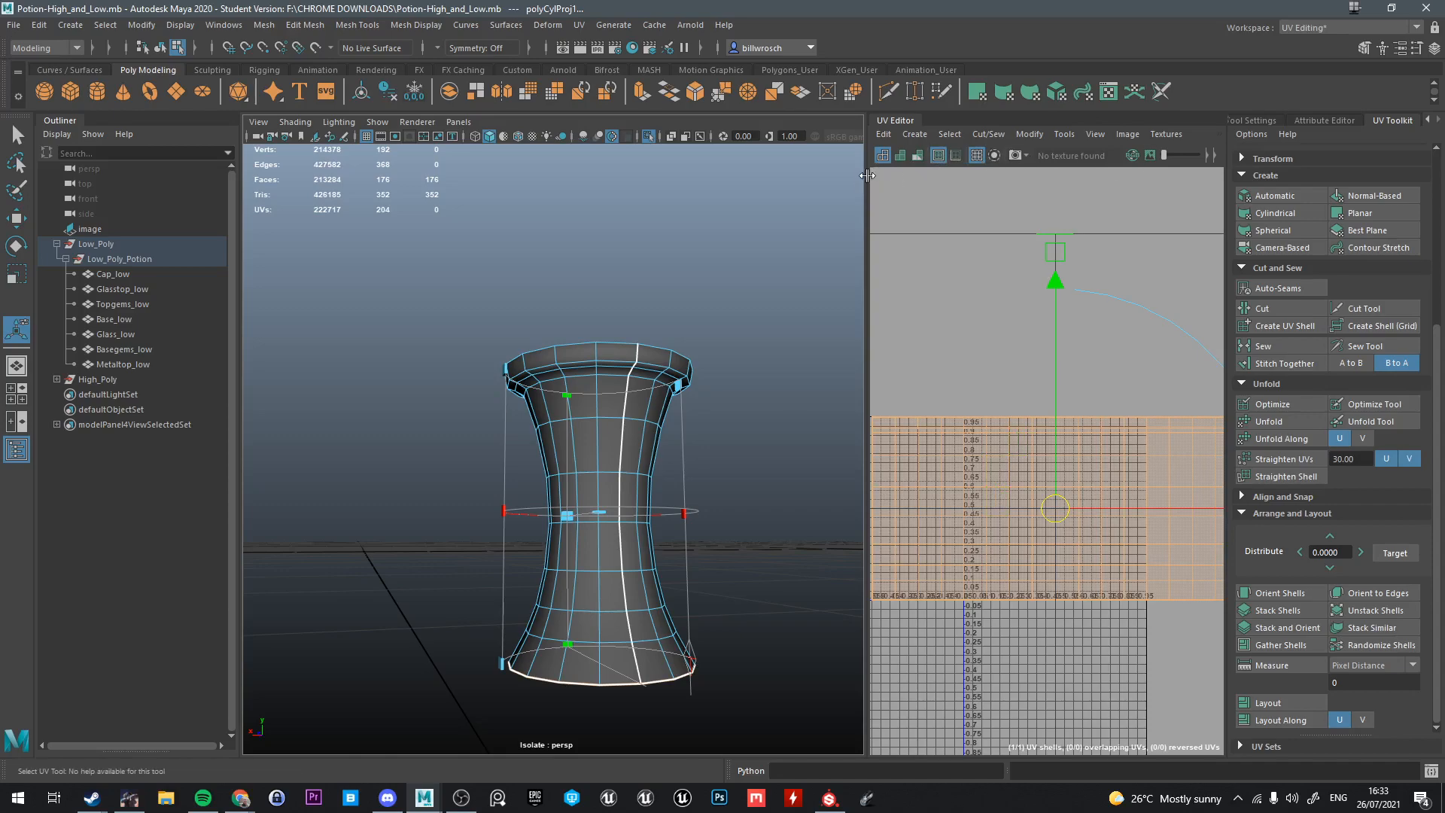
drag(867, 176, 749, 176)
click(1011, 155)
scroll(1036, 394, down, 3)
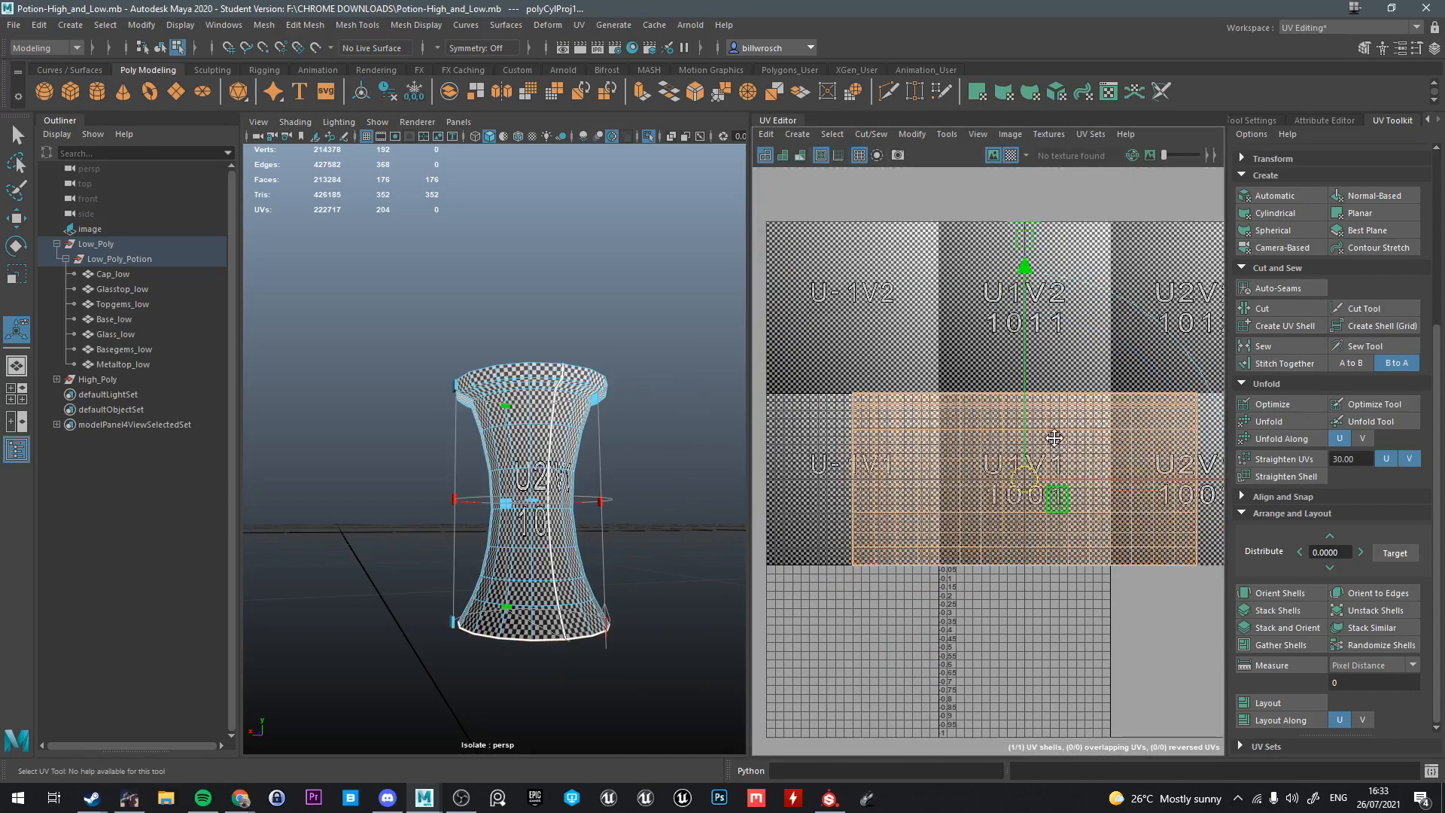
scroll(475, 481, up, 5)
key(r)
drag(1023, 438, 1041, 331)
scroll(960, 412, down, 2)
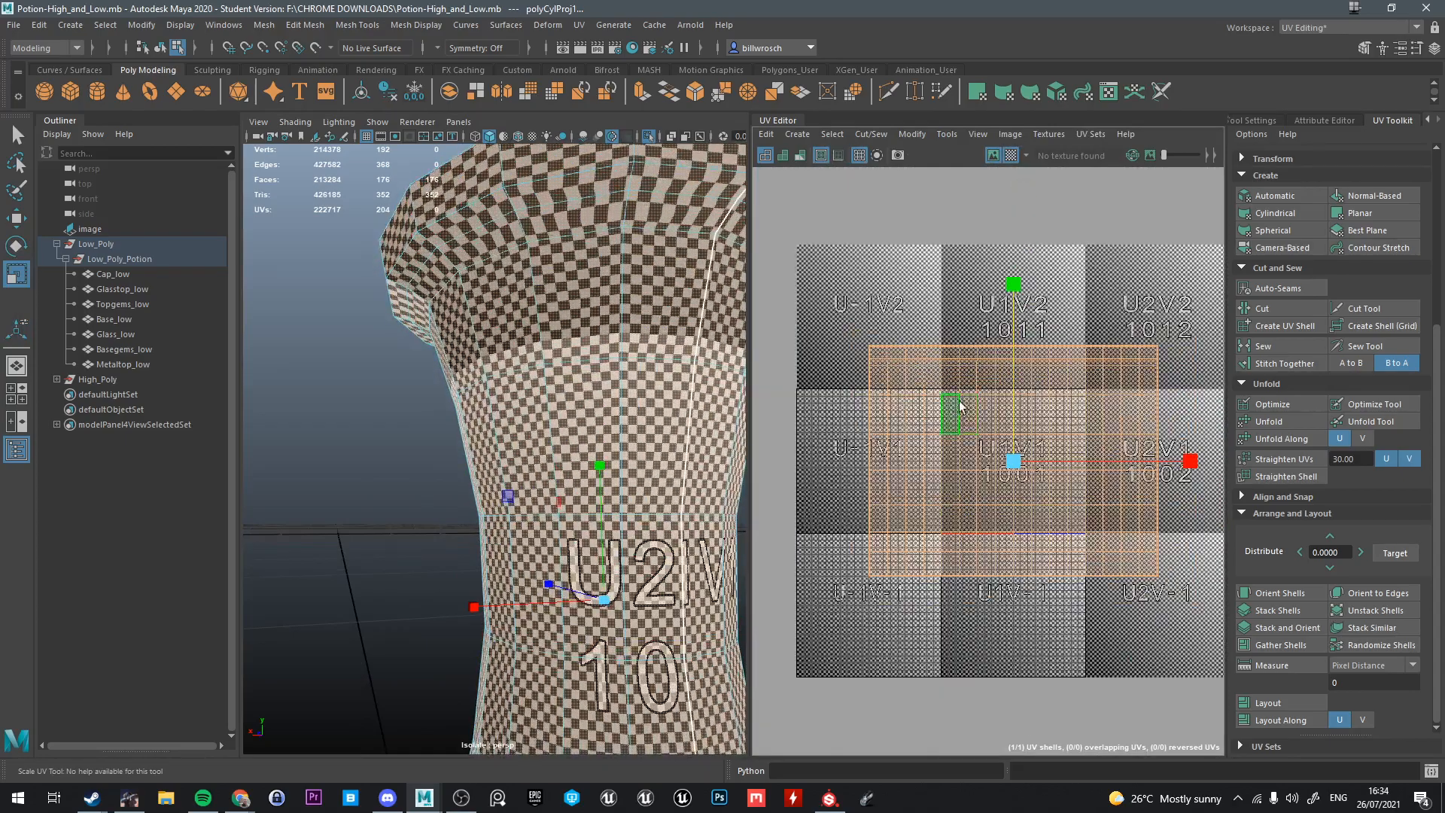
Cut the glass top's UVs along the outer edge loop of the rim's flat upper face
alt+drag(421, 353, 517, 427)
key(q)
double_click(517, 367)
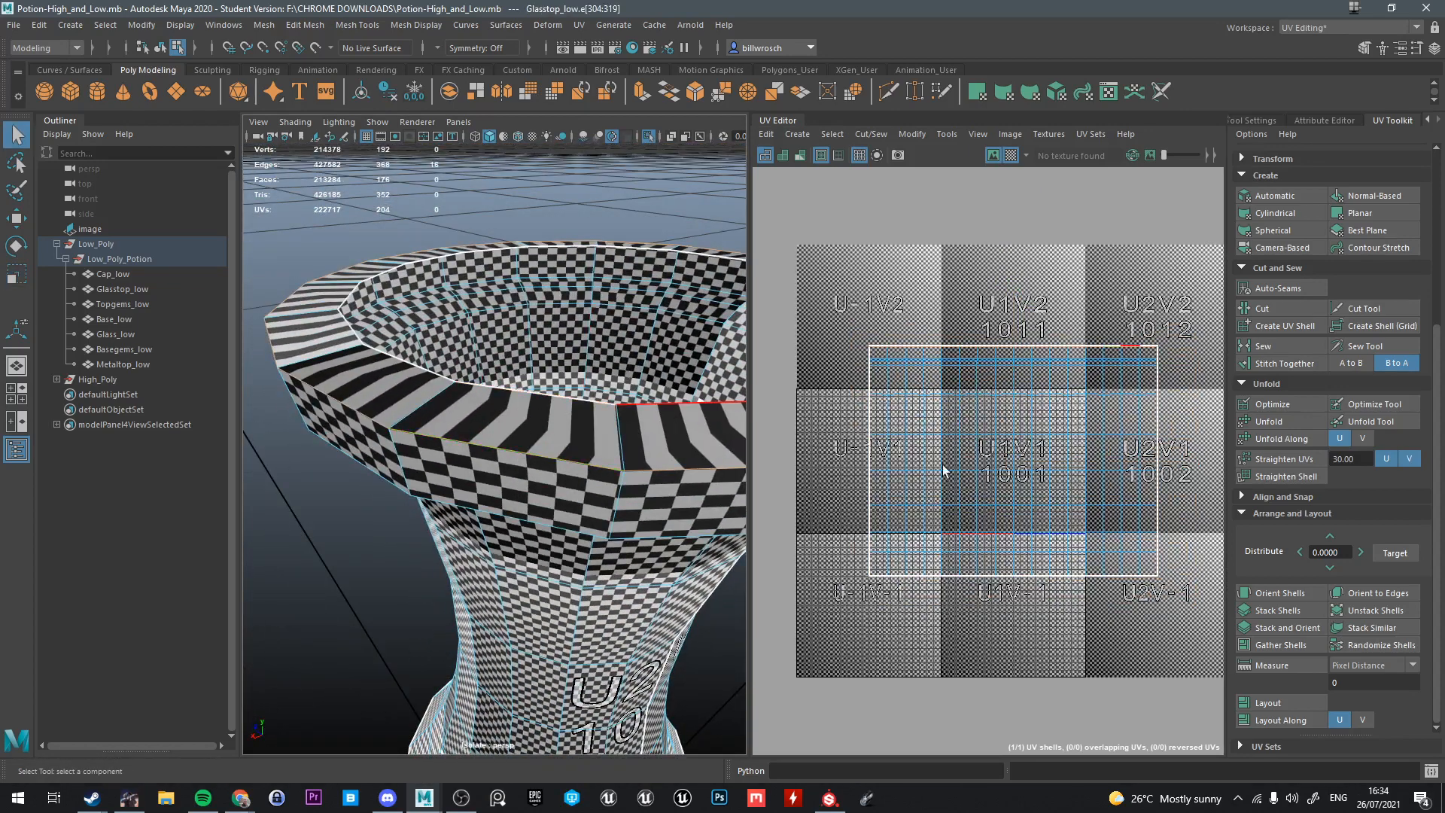
right_drag(1007, 349, 1006, 386)
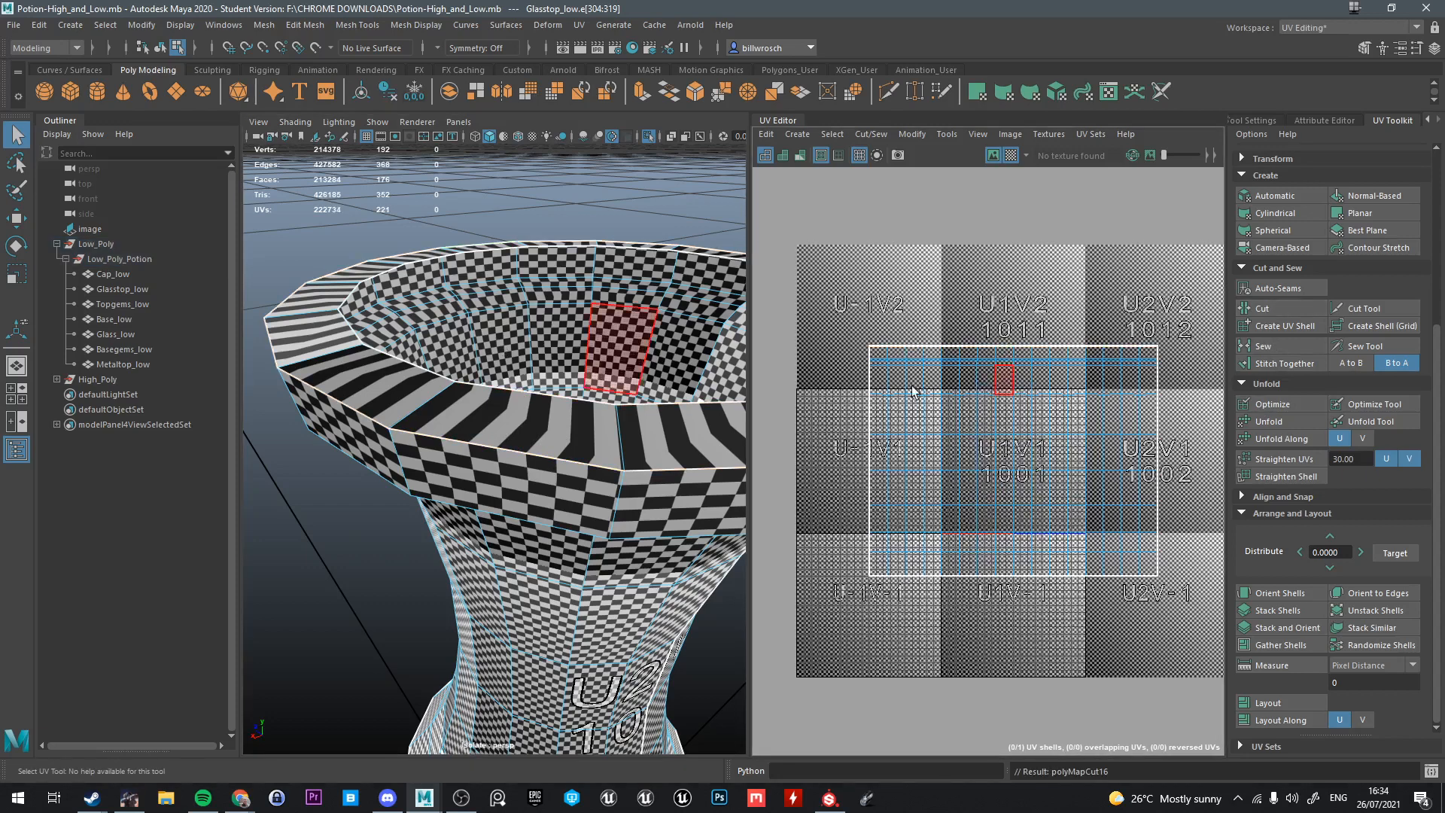
Remap the rim's upper ring of faces with a camera-based projection, unfold it and move it outside the UV grid
click(532, 419)
shift+double_click(663, 427)
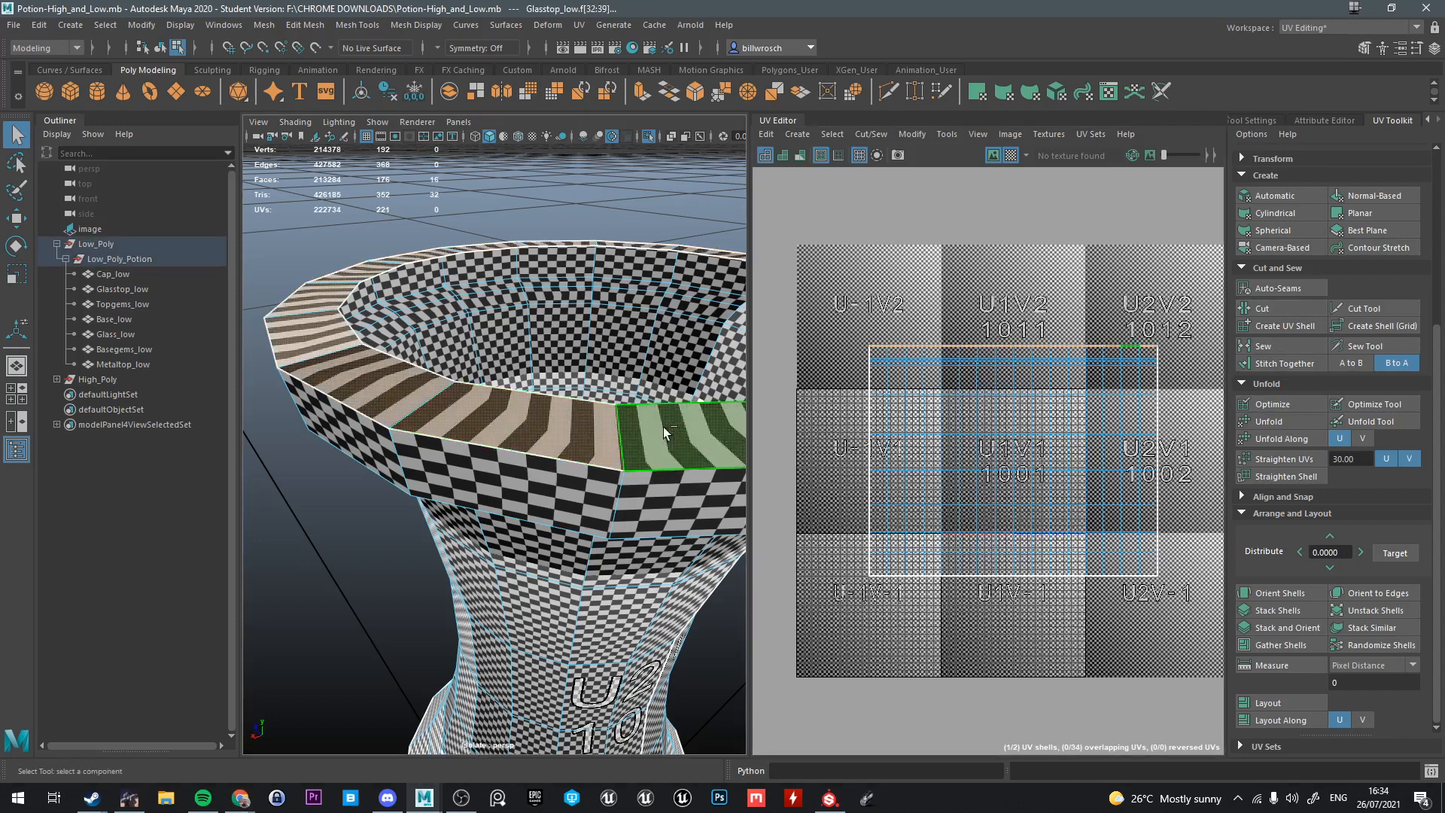
click(1274, 231)
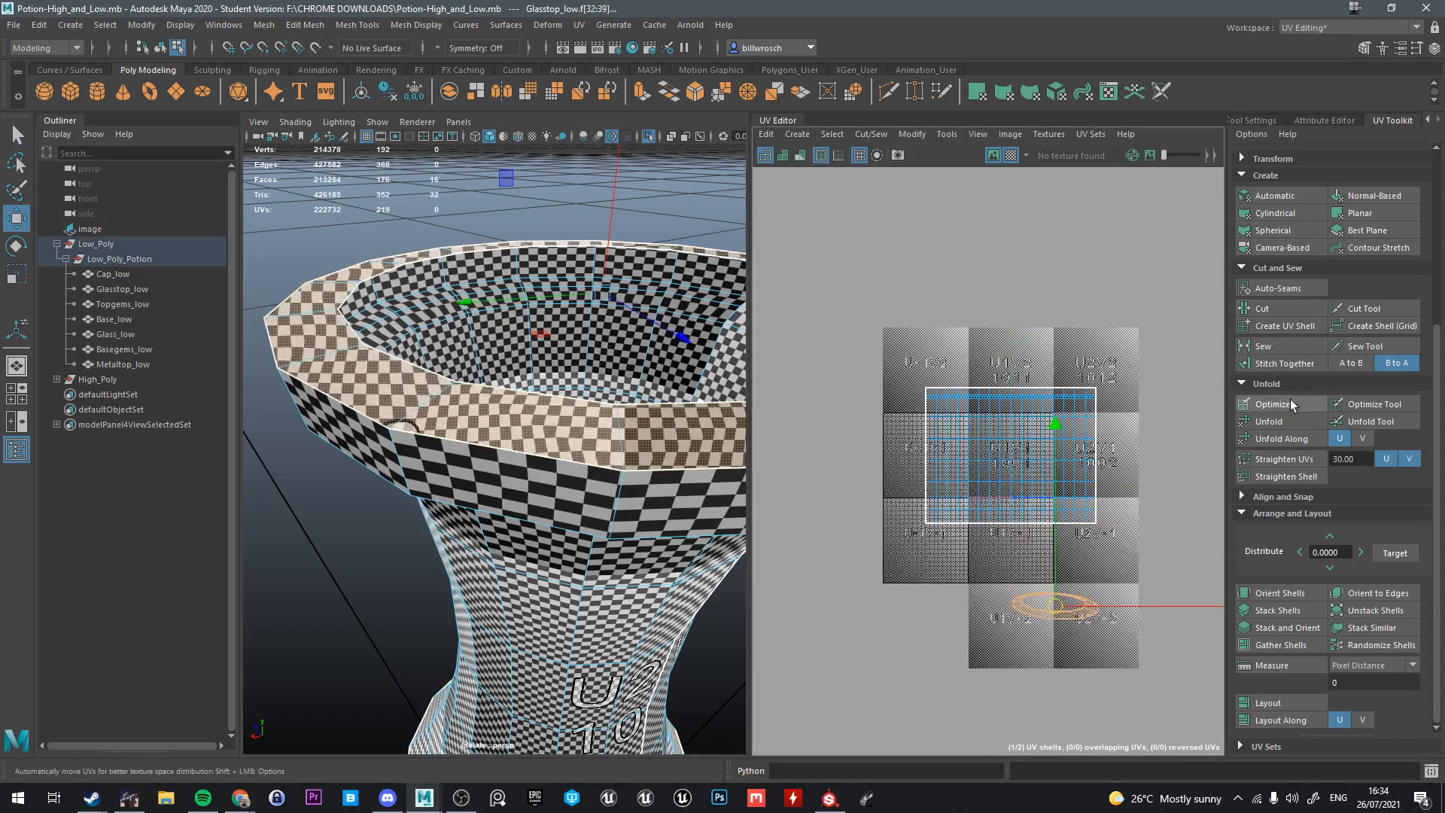
click(1281, 422)
drag(1056, 607, 1202, 436)
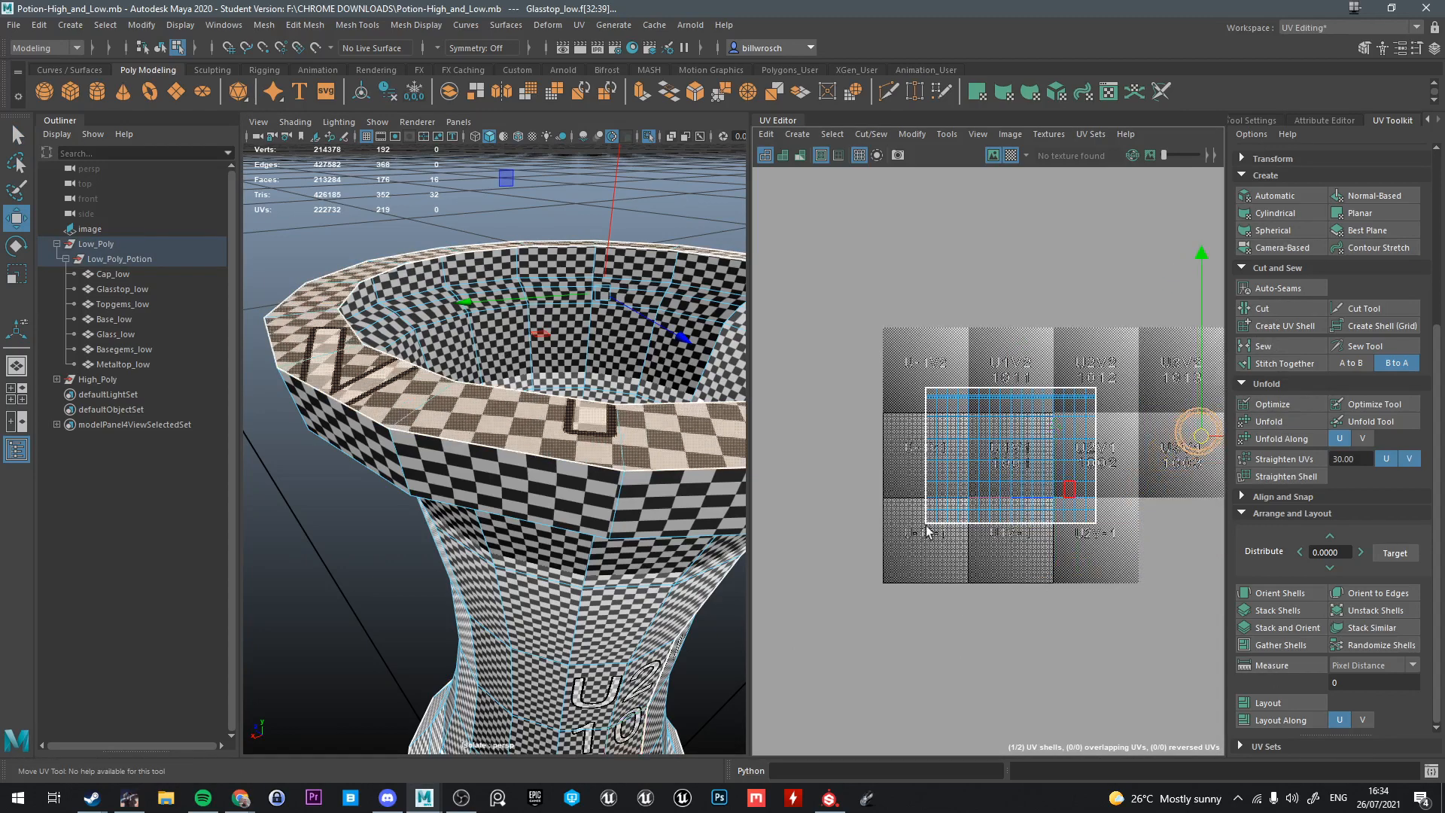
Move the glass top's large rectangular UV shell outside the grid beside the ring and hide the checker map
alt+right_drag(677, 527, 567, 626)
alt+drag(568, 626, 583, 677)
key(q)
double_click(954, 409)
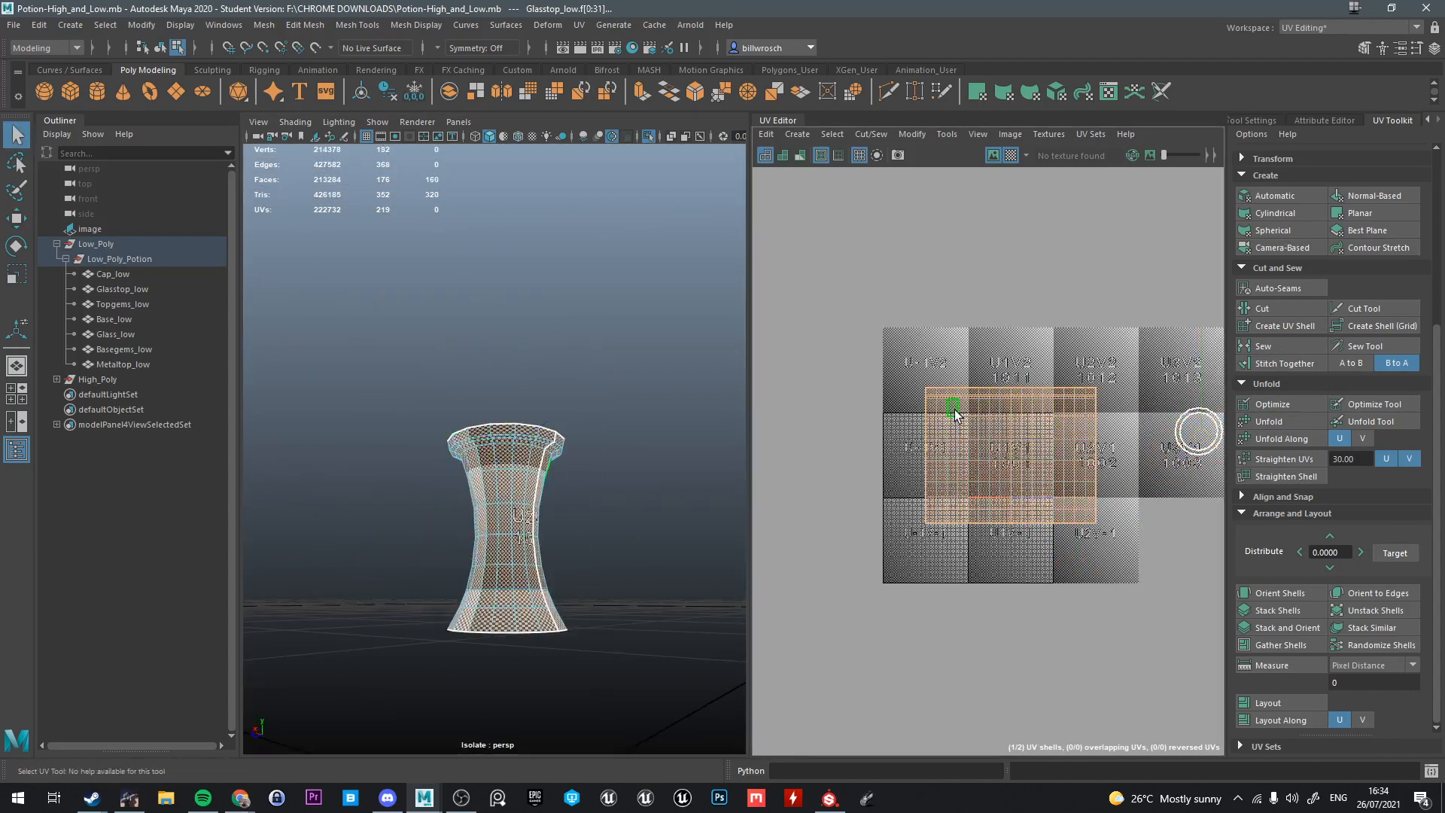
drag(1012, 461, 1150, 382)
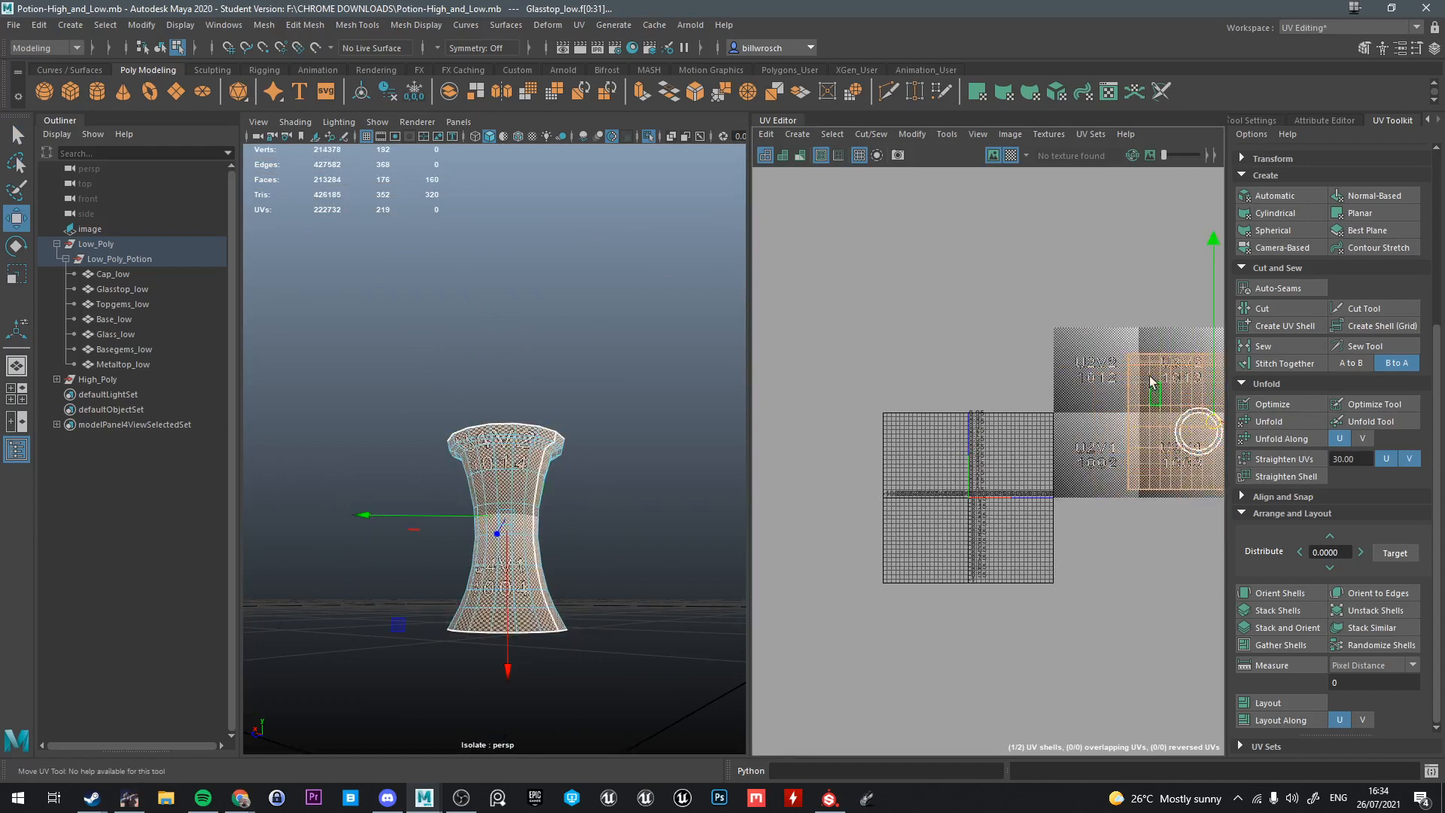
click(1011, 155)
Leave the glass top's isolated view, then isolate and frame Base_low
right_drag(497, 422, 579, 362)
click(120, 275)
click(125, 302)
key(ctrl+1)
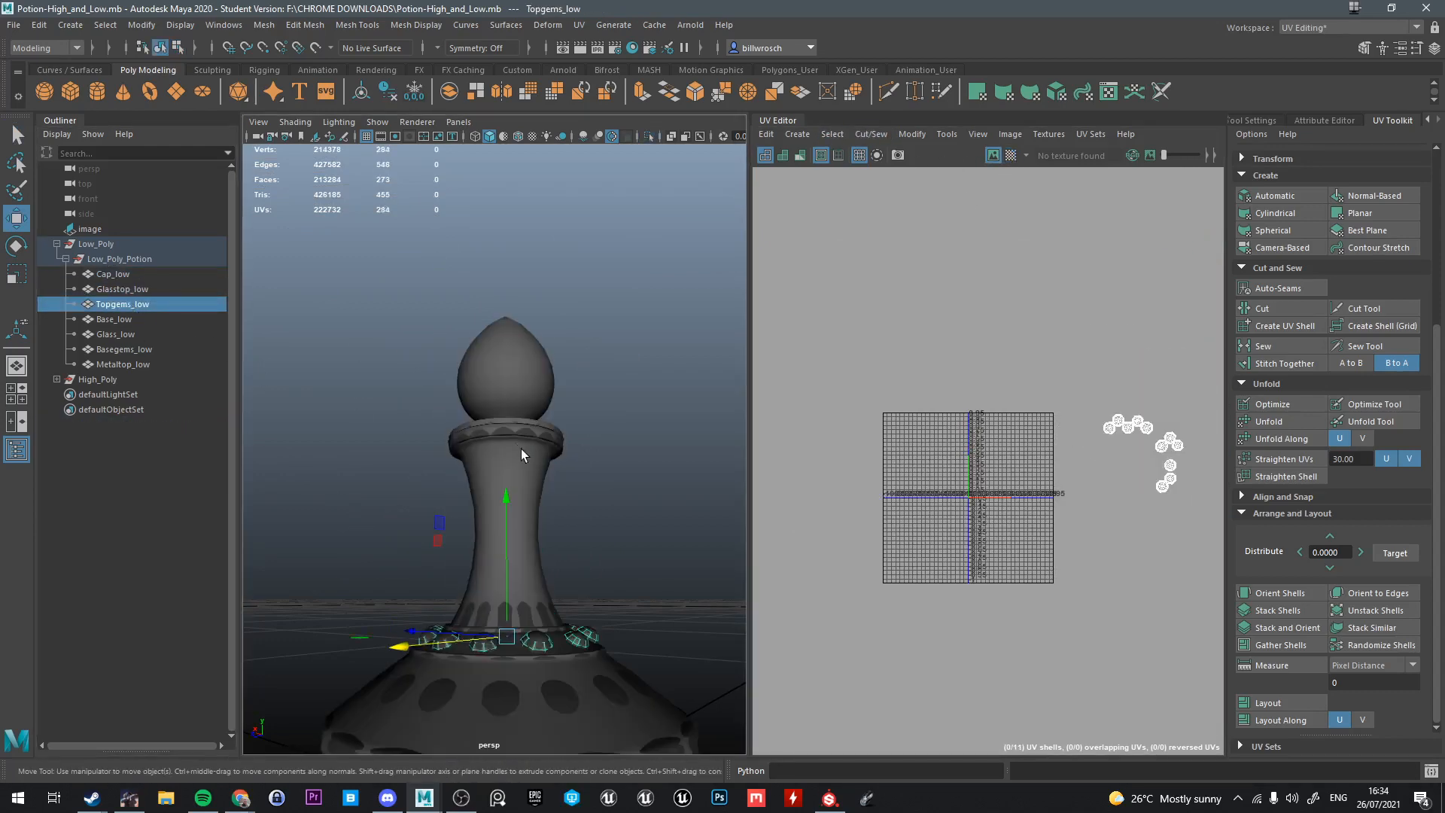
click(124, 321)
key(ctrl+1)
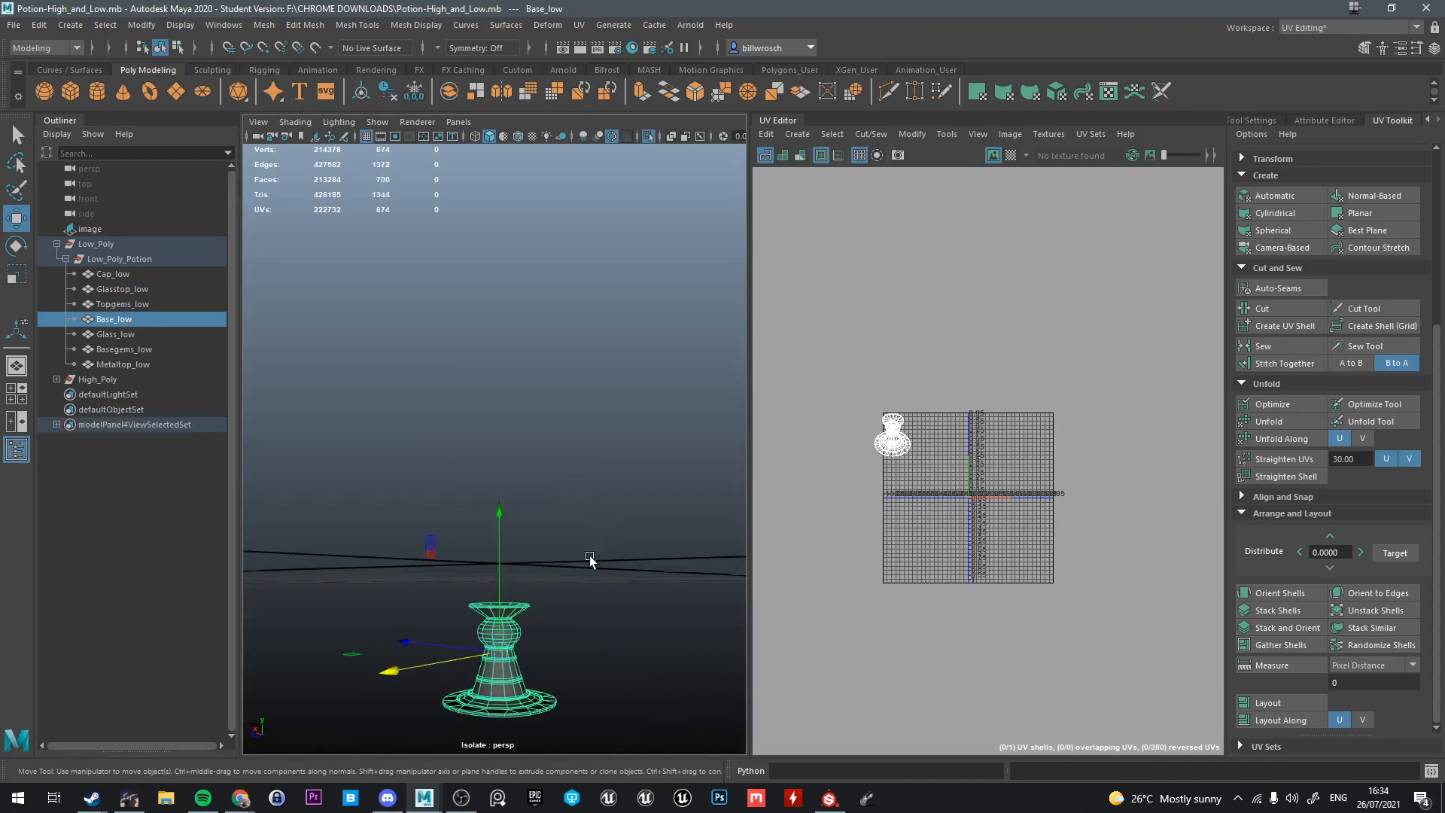
key(f)
alt+drag(564, 652, 515, 547)
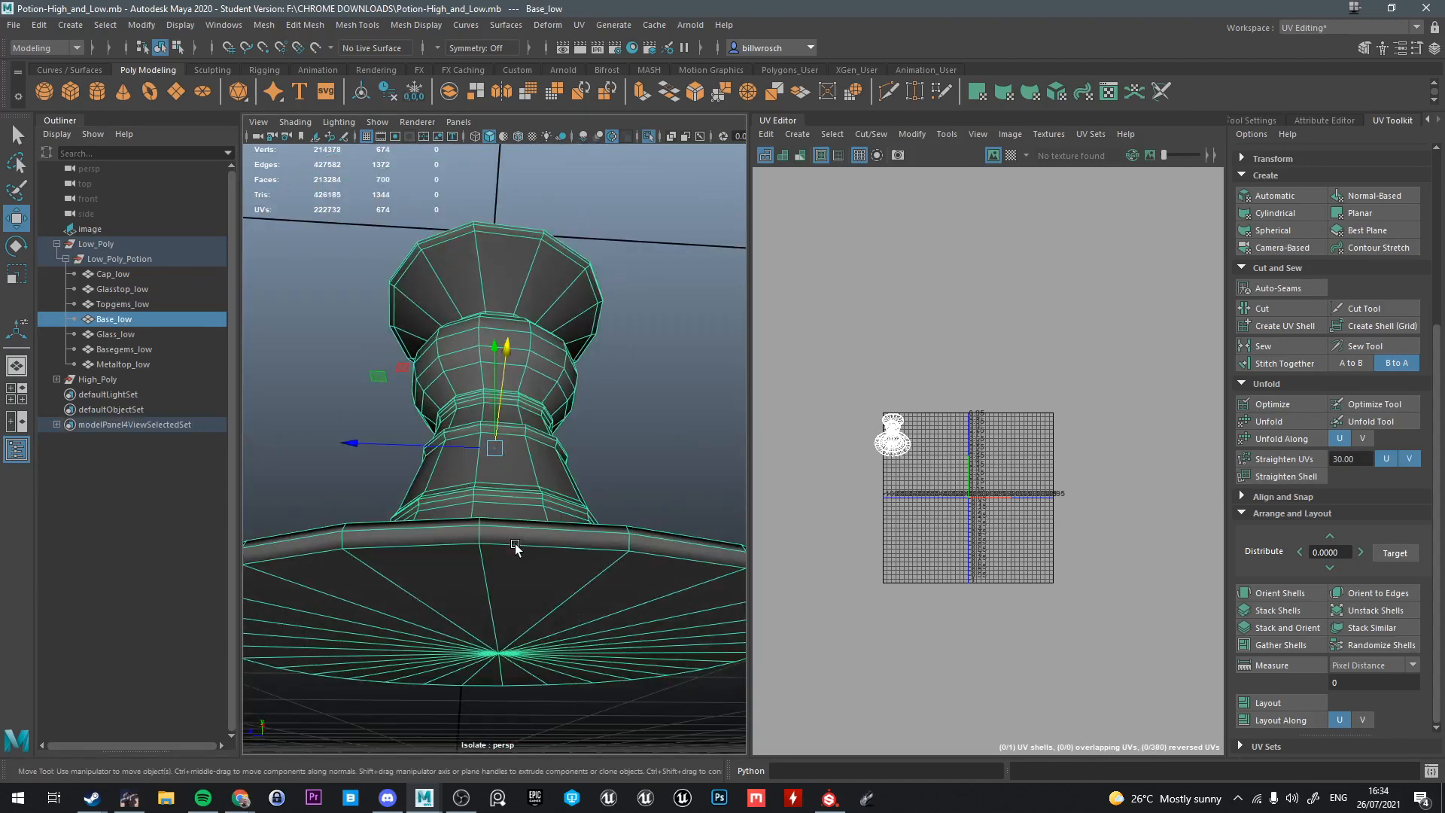
Cut the base's UVs along the outer edge loops of its underside and upper disc, and select all its faces
right_drag(514, 373, 513, 328)
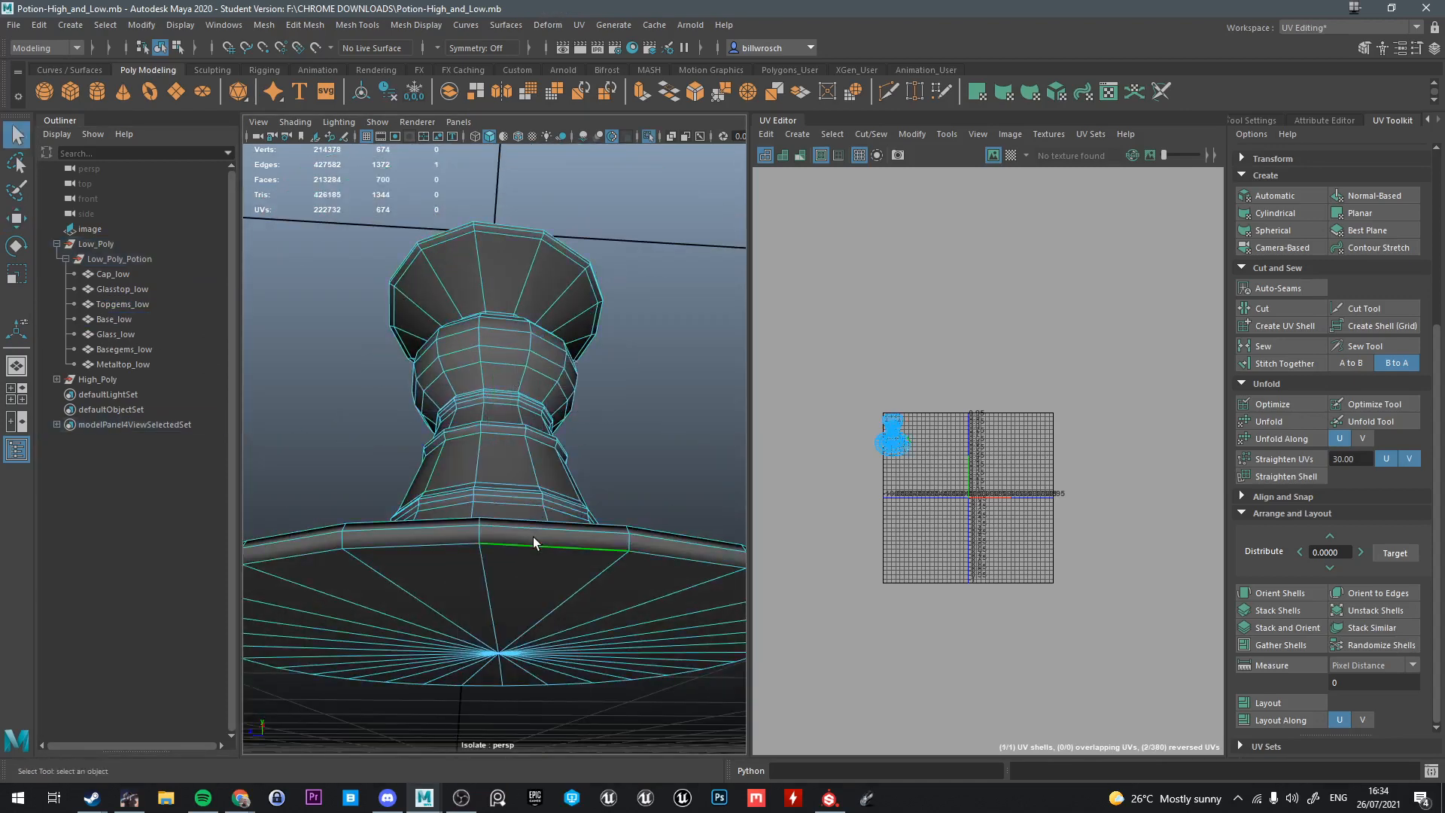
double_click(533, 535)
alt+drag(533, 536, 615, 452)
ctrl+double_click(514, 480)
shift+double_click(491, 485)
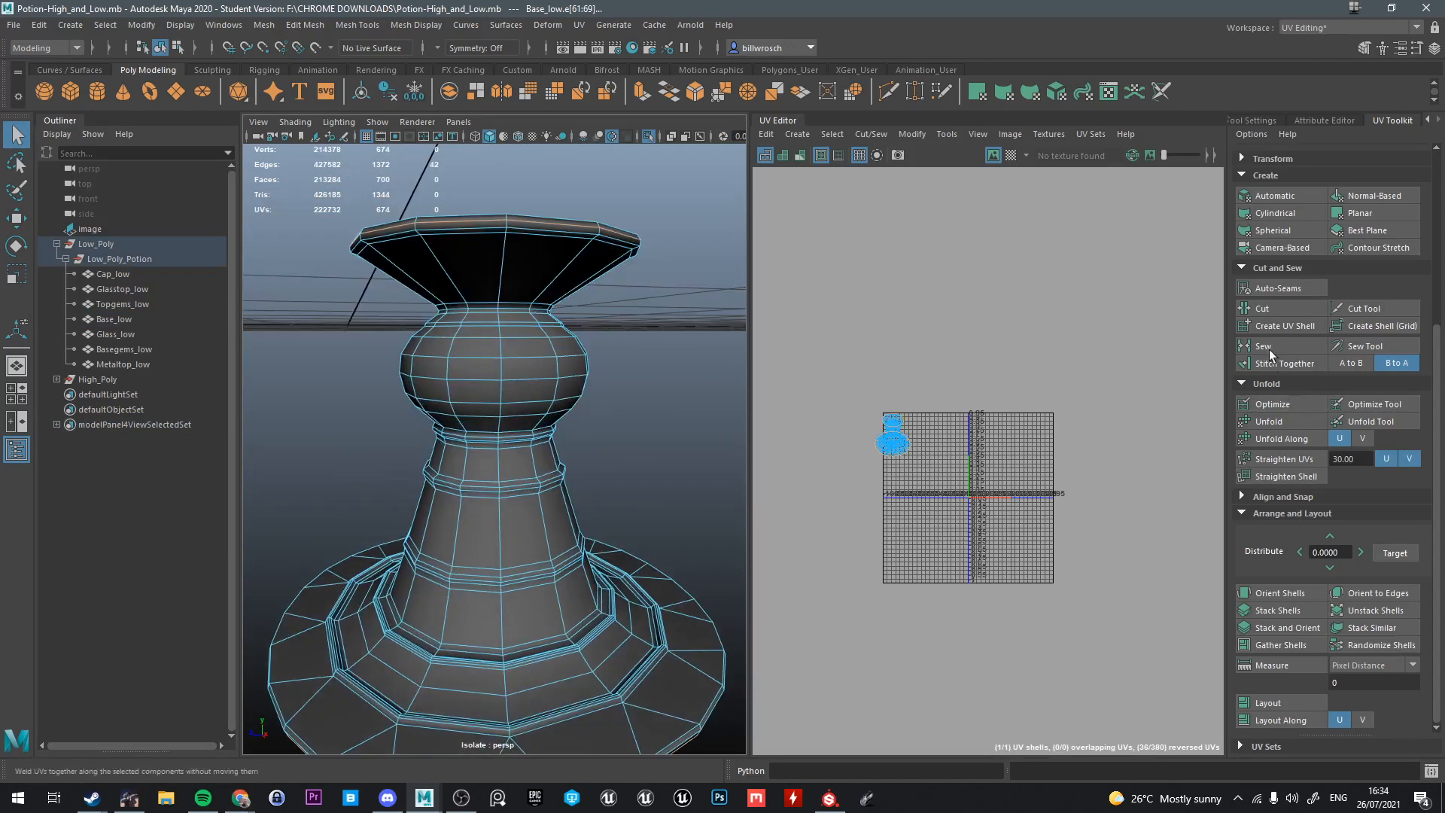
alt+drag(482, 339, 463, 467)
right_drag(503, 325, 503, 365)
double_click(519, 408)
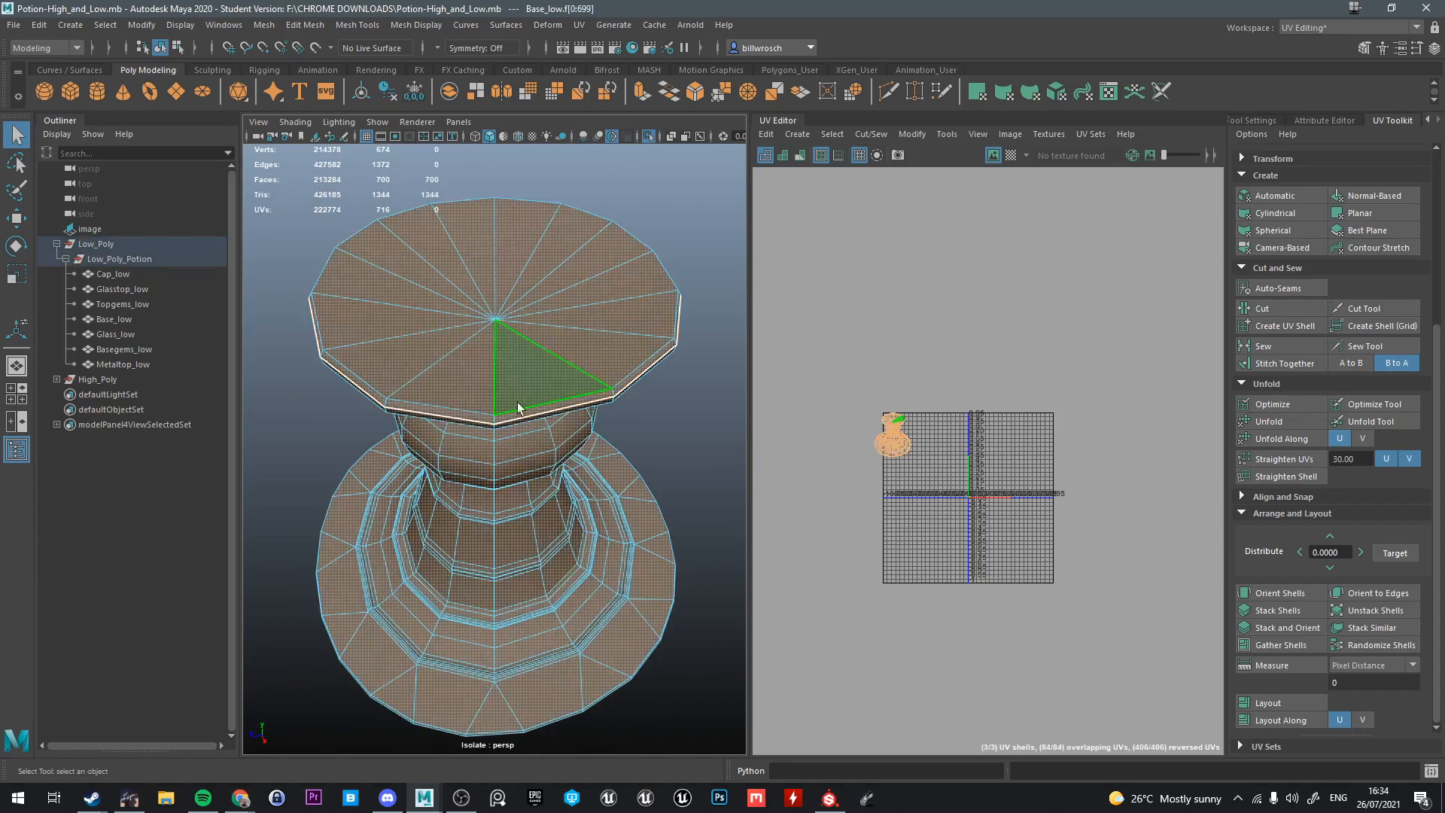
Select the UV shells of the base's underside and upper disc and move them away from the main shell
alt+drag(542, 587, 564, 428)
scroll(898, 459, up, 4)
double_click(892, 395)
scroll(878, 410, up, 1)
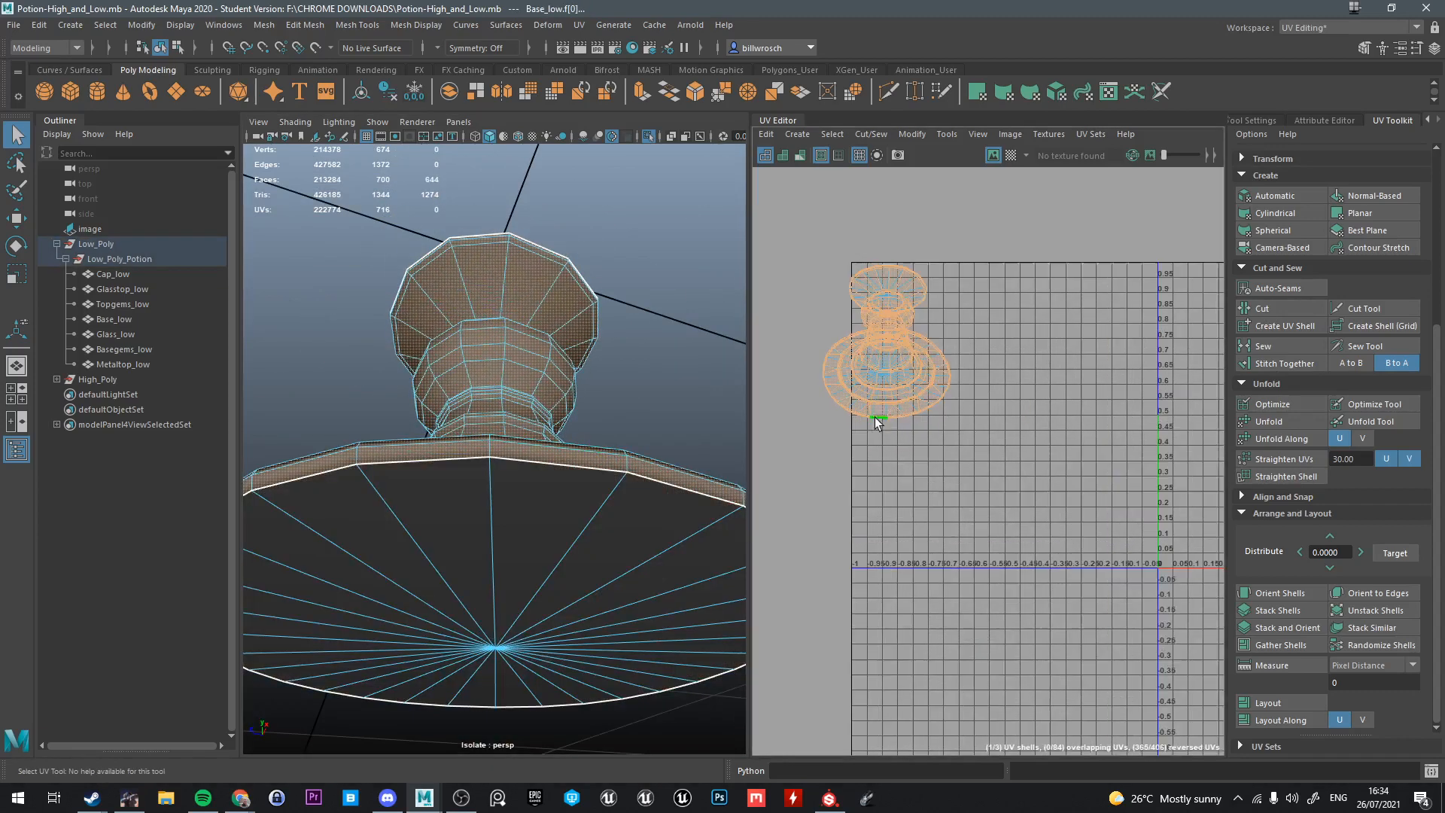
scroll(861, 425, down, 2)
shift+drag(815, 280, 1030, 512)
key(w)
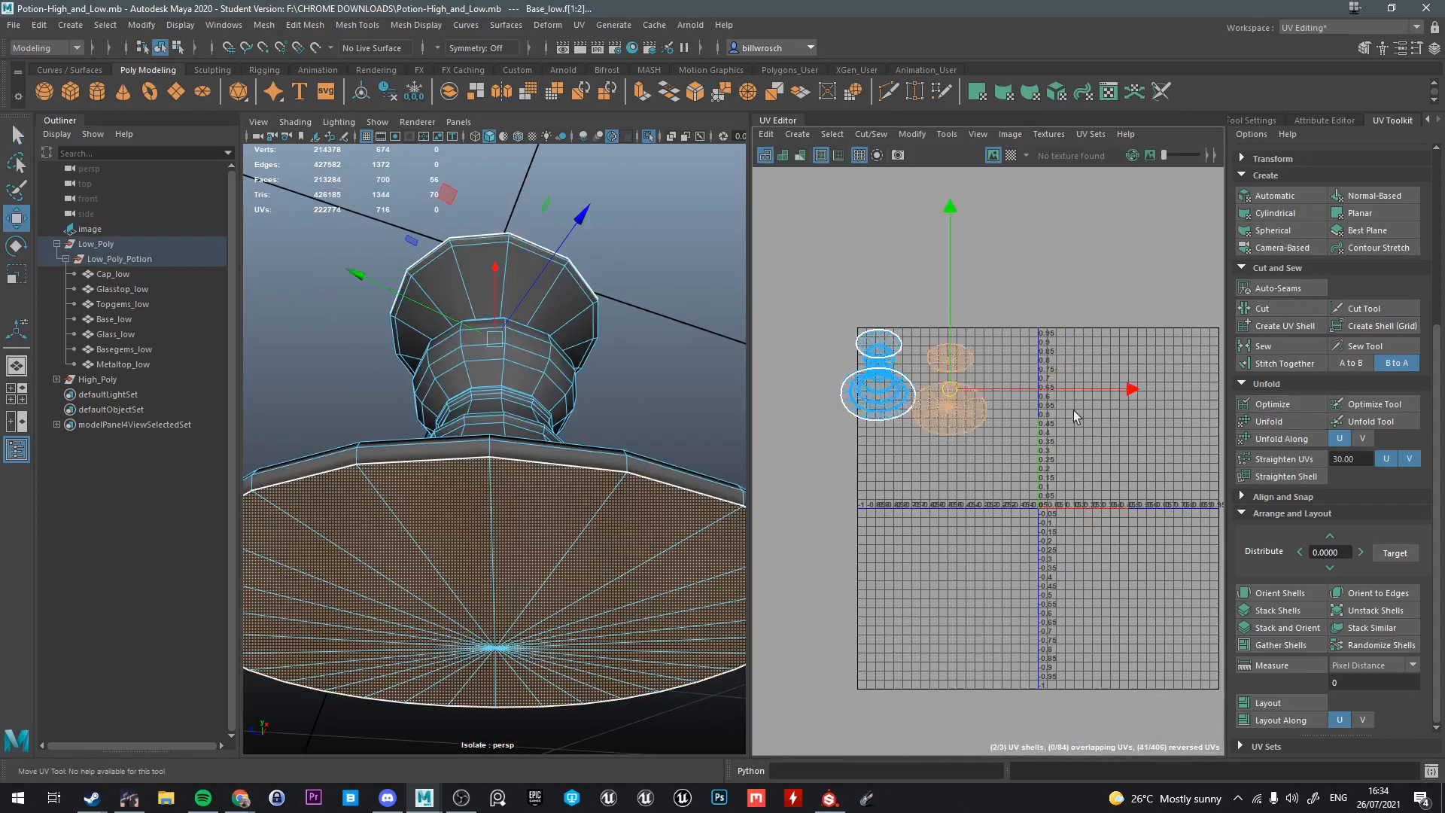
drag(1073, 412, 1204, 429)
Unfold, orient and lay out the two disc shells, placing them outside the UV grid
alt+middle_drag(1194, 423, 983, 450)
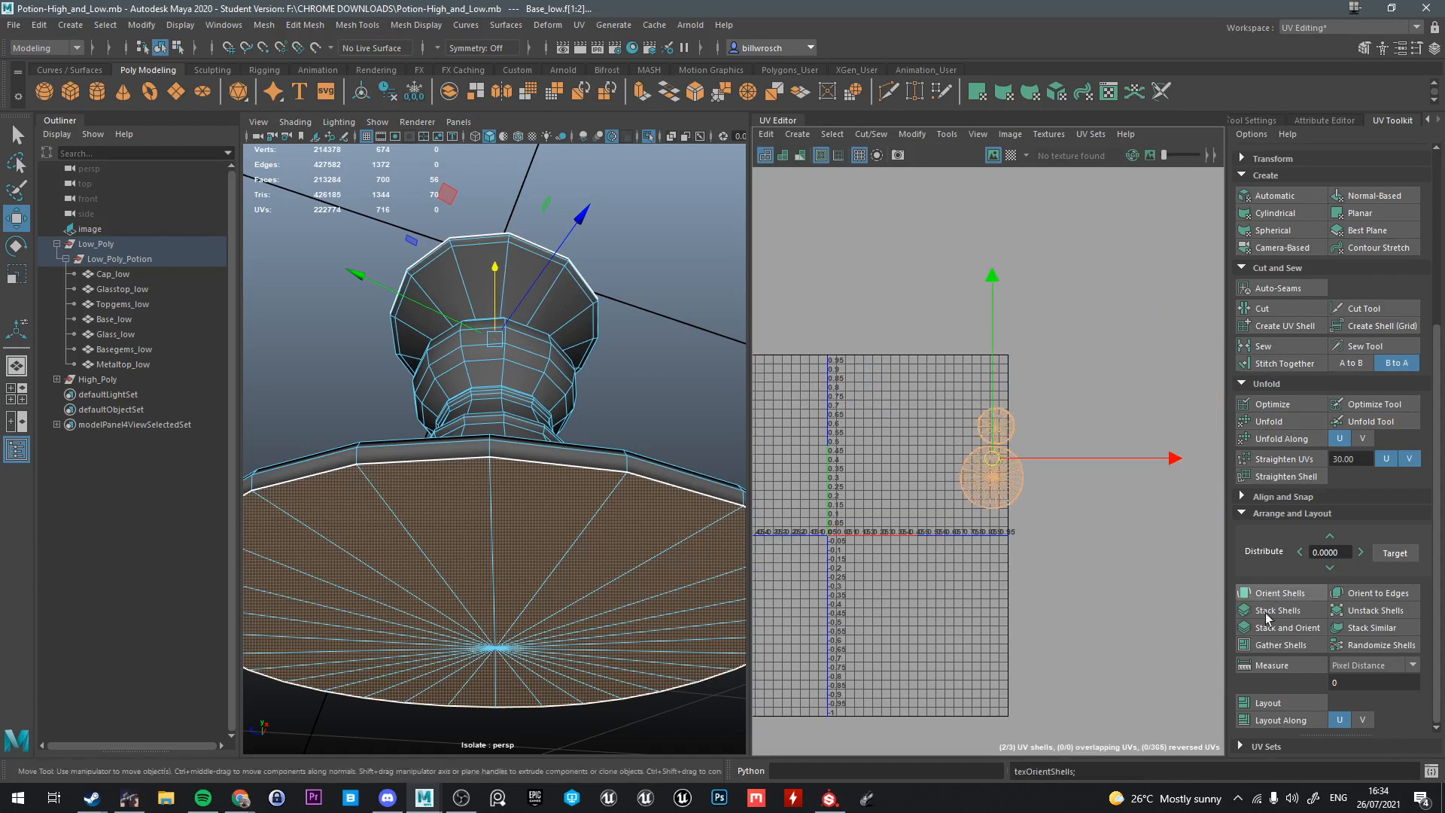
click(1270, 716)
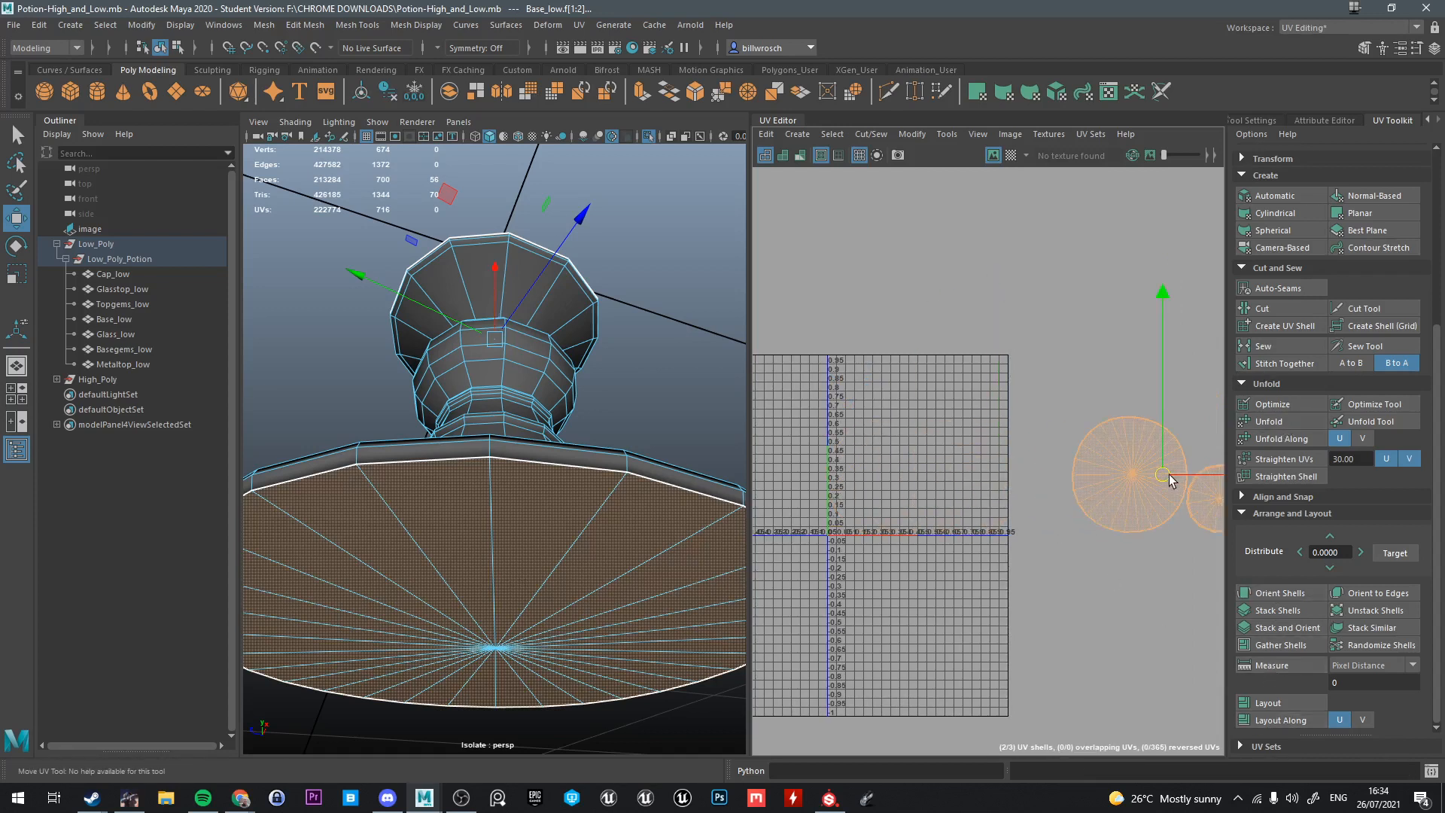
drag(1168, 474, 1126, 476)
Cut the base's UVs along the edge loops just below the flared top and at the foot of the stem
scroll(620, 365, down, 5)
alt+drag(619, 364, 557, 444)
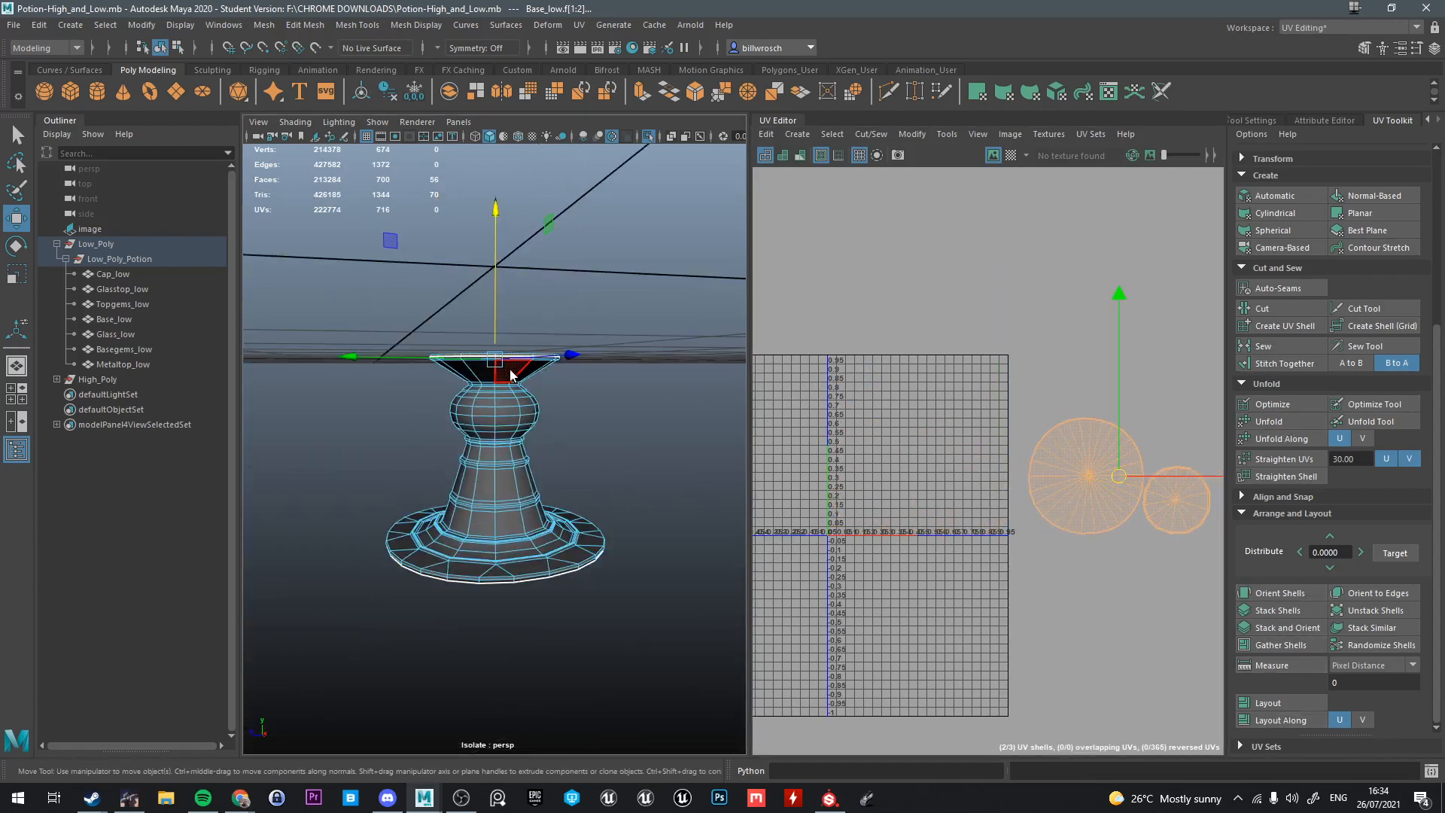
right_drag(509, 374, 583, 348)
alt+middle_drag(791, 460, 963, 440)
scroll(831, 423, up, 2)
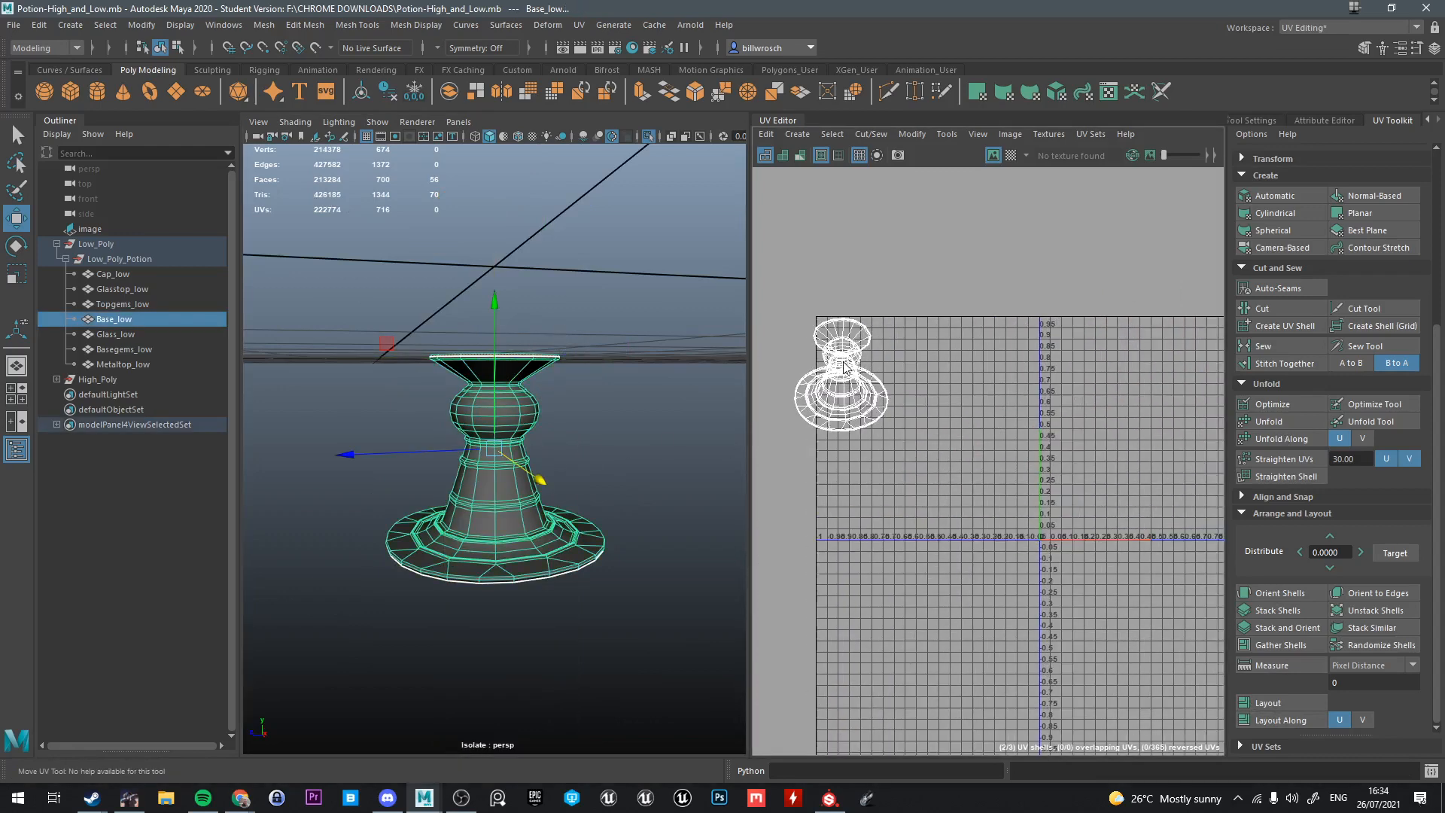
right_drag(831, 425, 844, 393)
click(845, 393)
scroll(493, 546, up, 3)
alt+drag(492, 548, 677, 531)
scroll(519, 394, up, 5)
alt+middle_drag(519, 394, 576, 446)
key(q)
right_click(572, 377)
right_drag(573, 377, 573, 336)
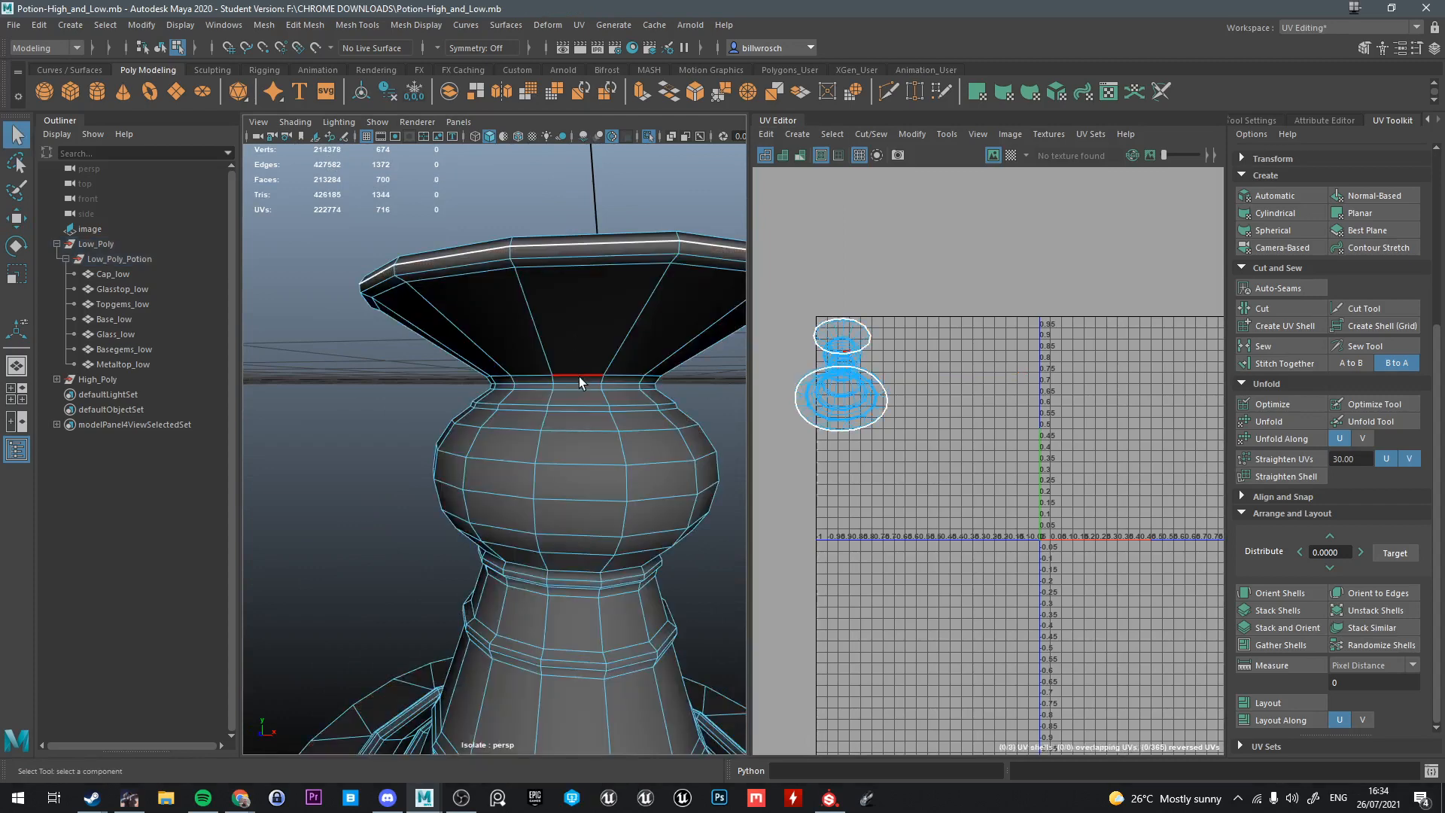
scroll(607, 327, up, 5)
double_click(607, 270)
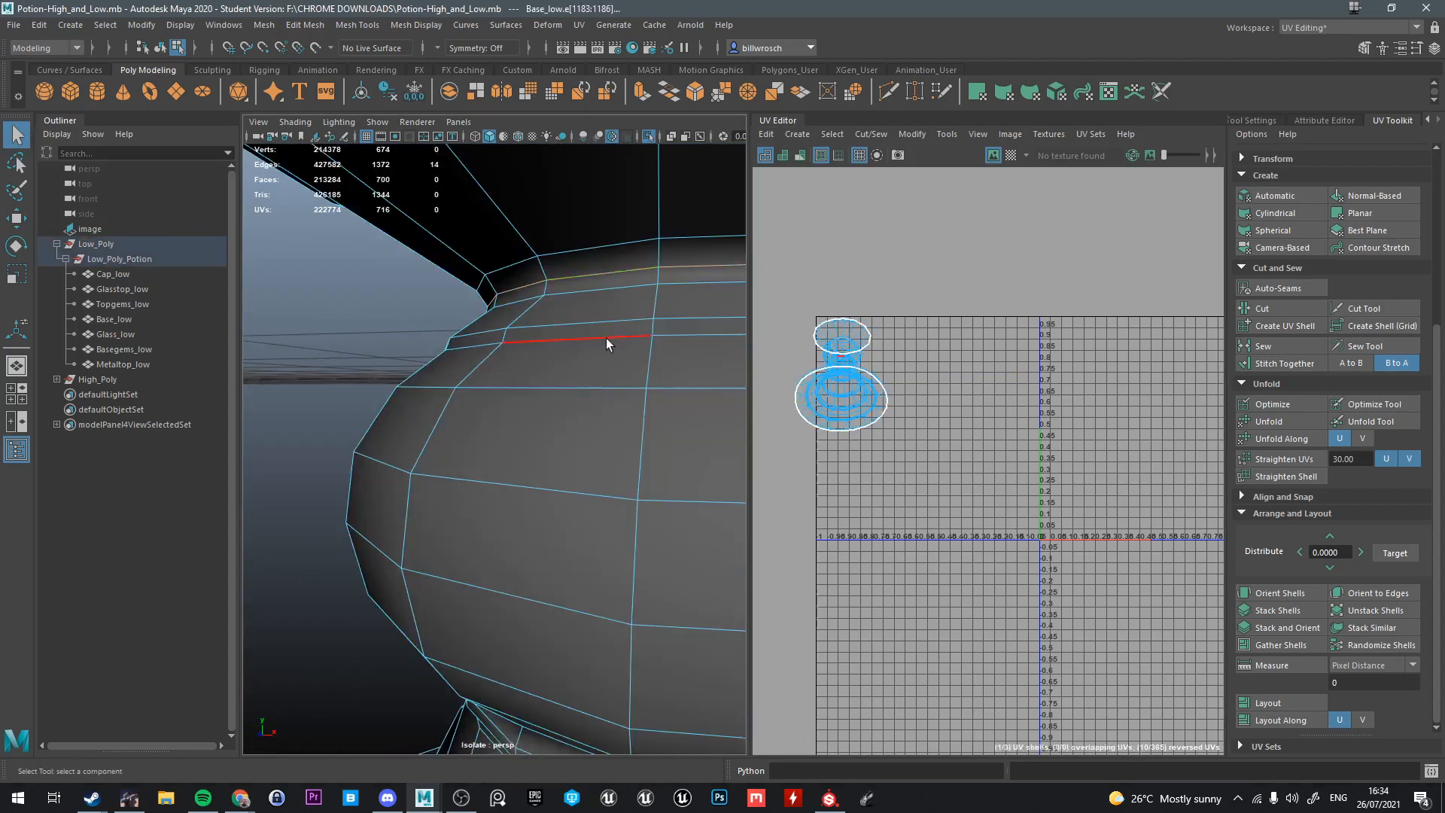
scroll(595, 338, down, 4)
scroll(557, 451, up, 3)
scroll(527, 527, up, 5)
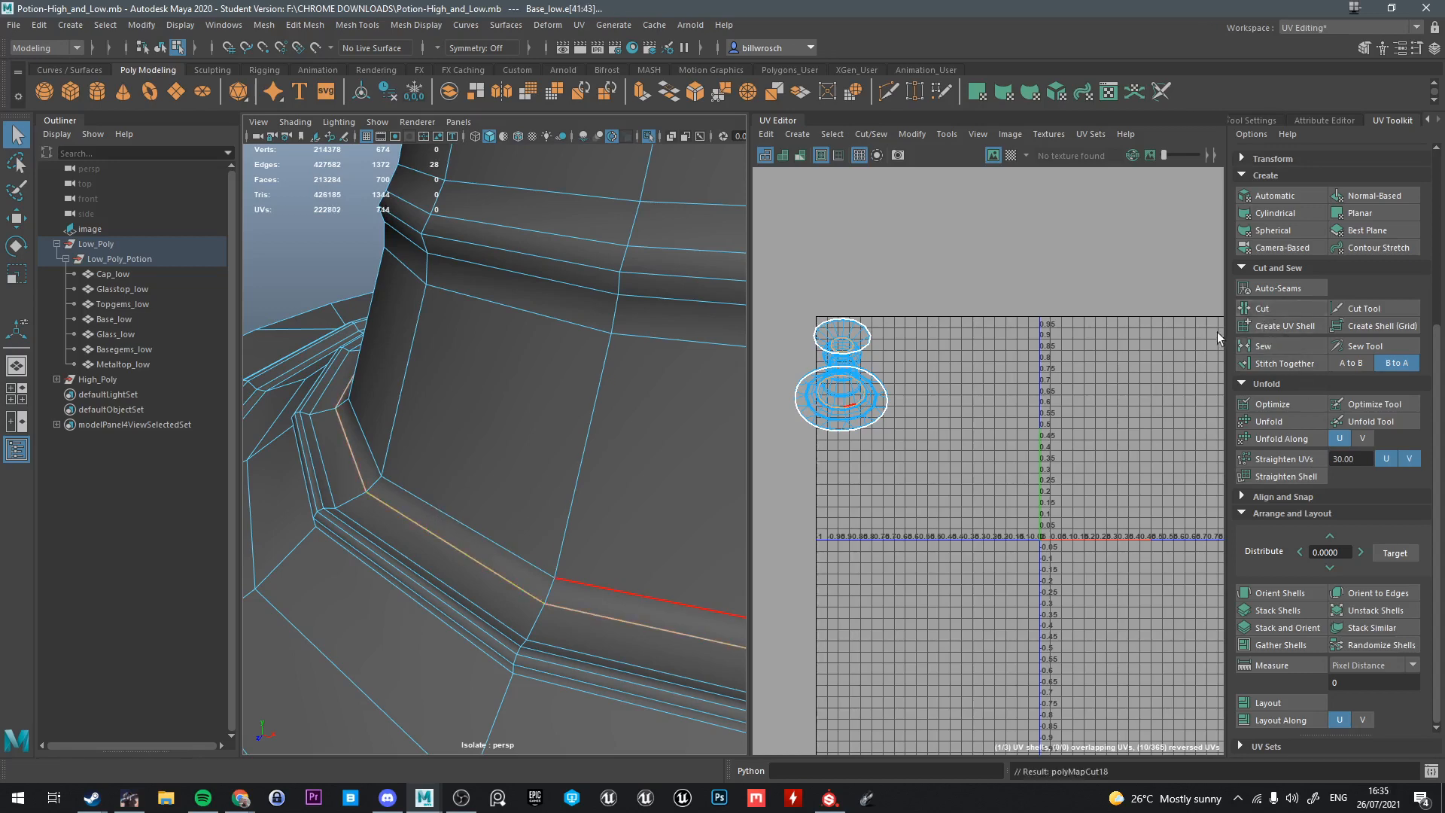
Select the UV shells of the base's wide foot and flared top and unfold them into flat rings
scroll(905, 462, down, 2)
right_drag(852, 420, 845, 451)
double_click(854, 434)
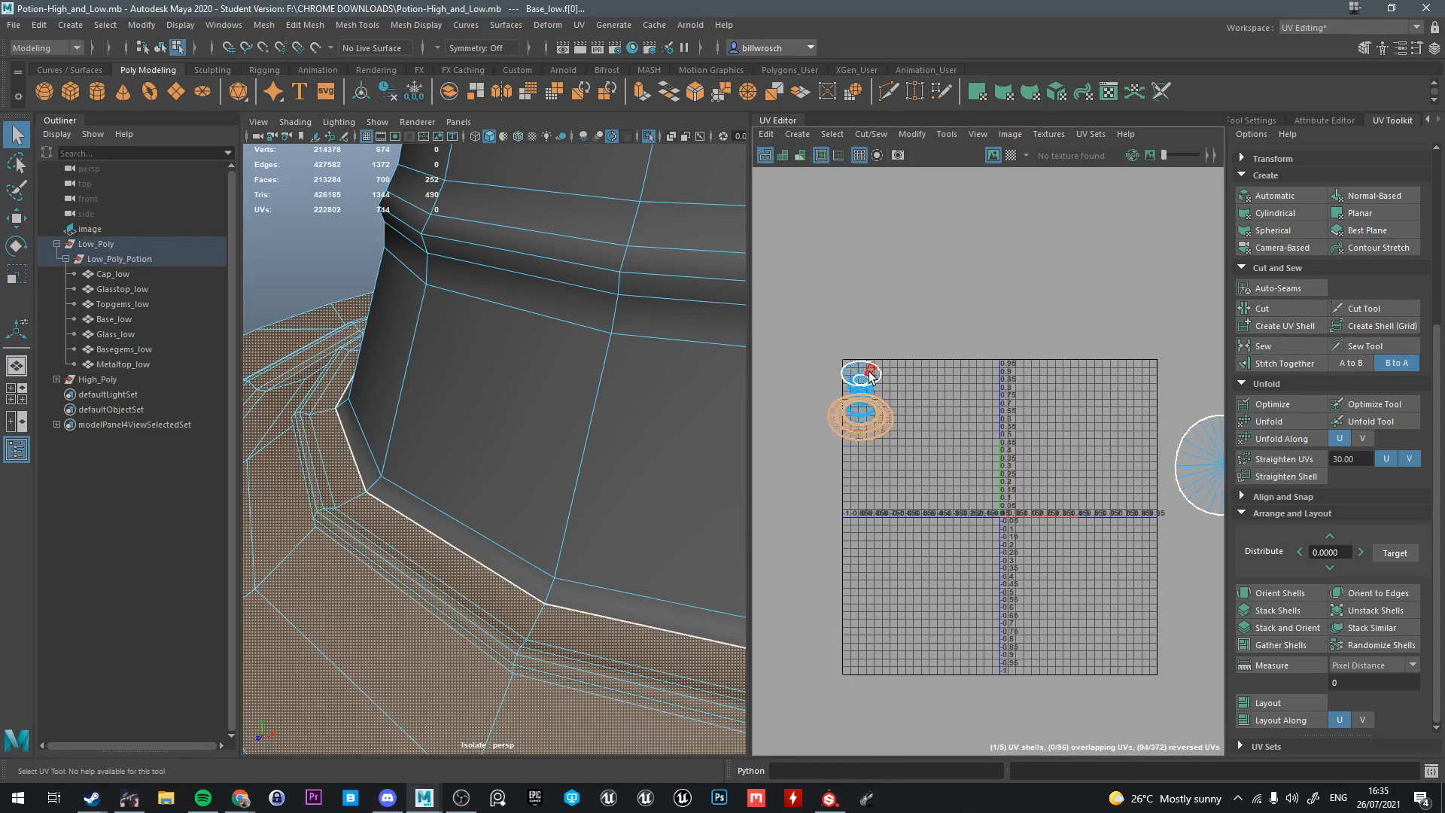
click(1270, 424)
scroll(953, 466, down, 1)
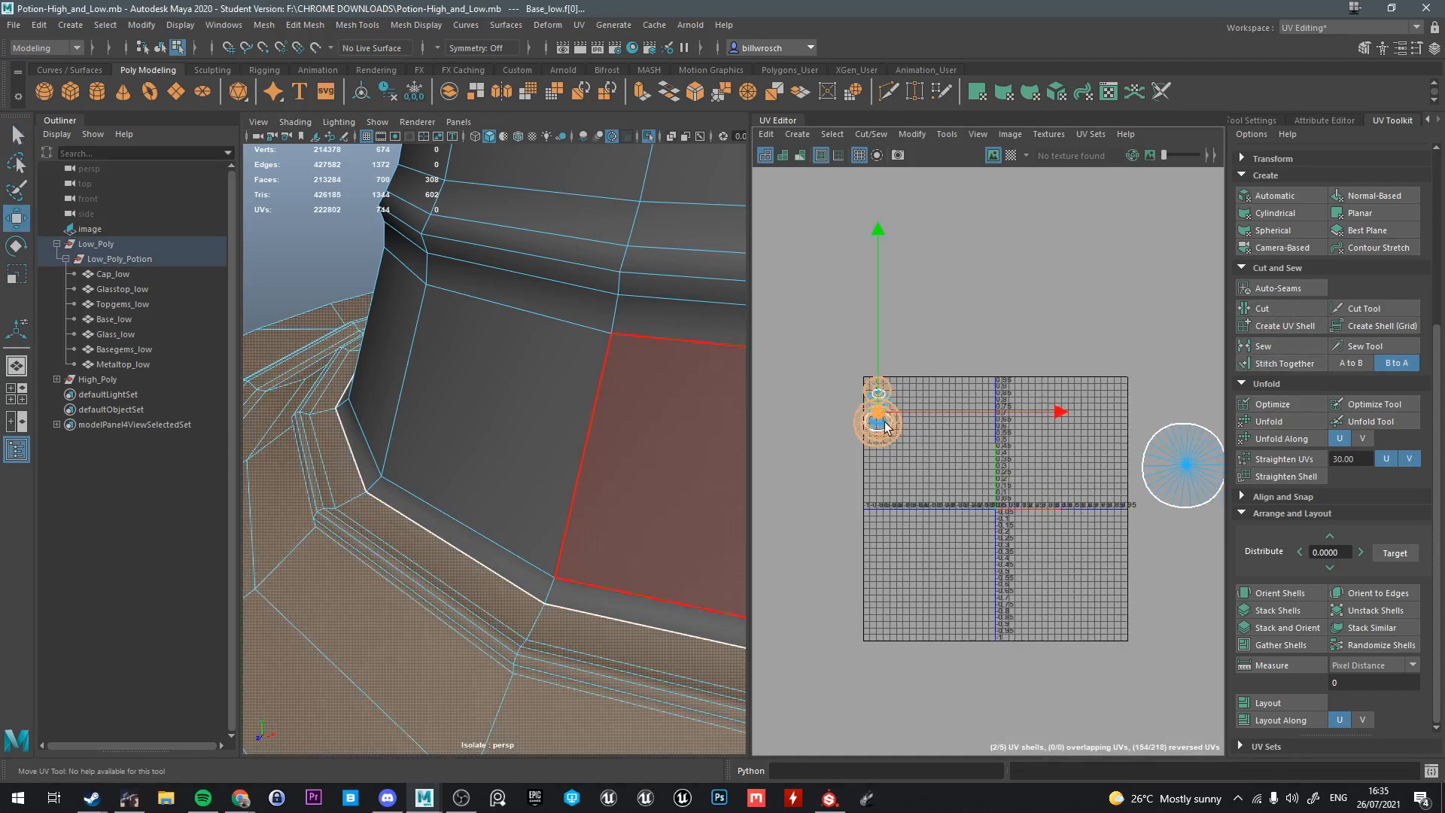
Move the two unfolded ring shells outside the UV grid, next to the disc shells
scroll(1118, 439, up, 3)
alt+middle_drag(1151, 406, 1015, 435)
double_click(1014, 440)
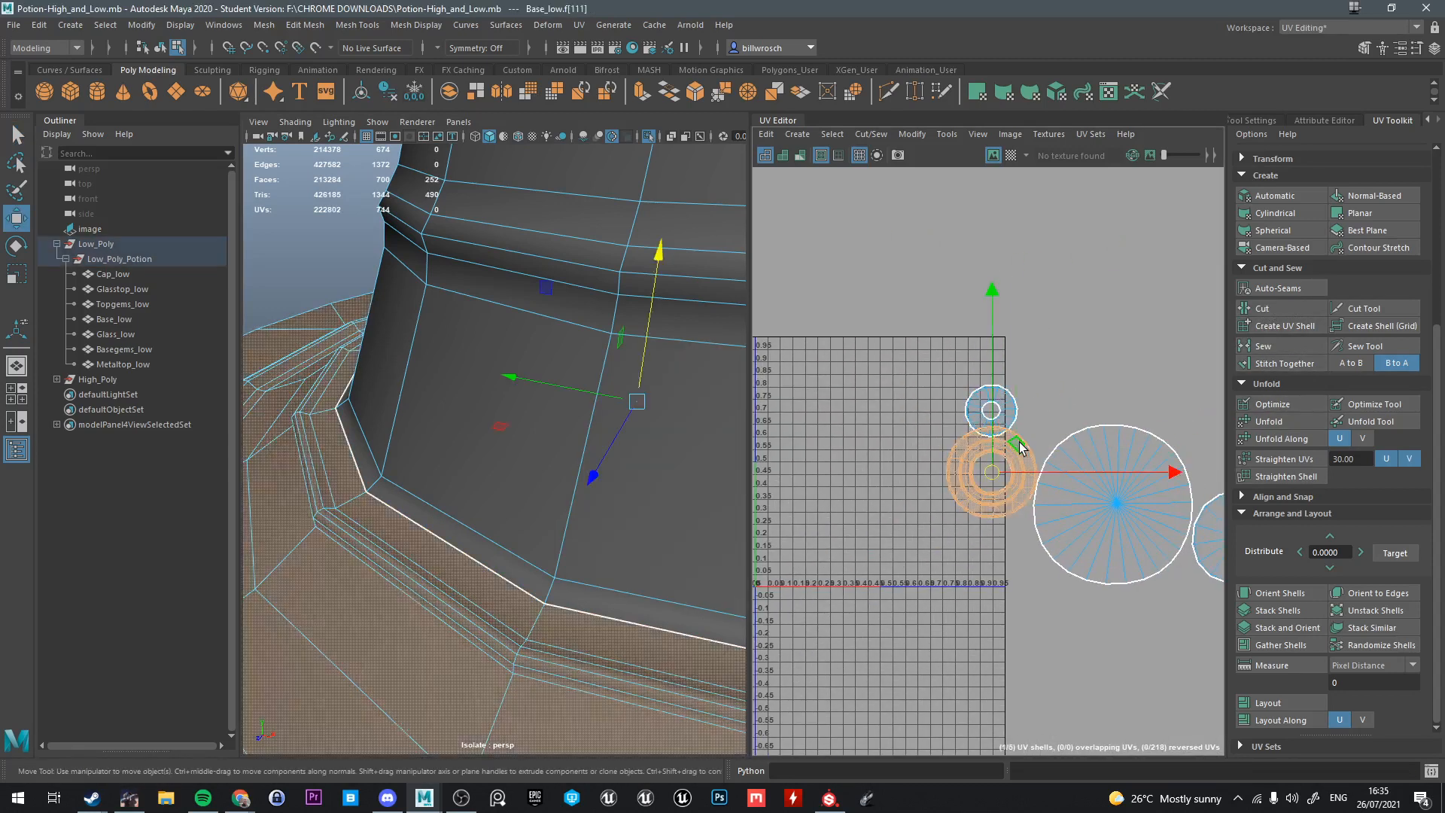
double_click(983, 391)
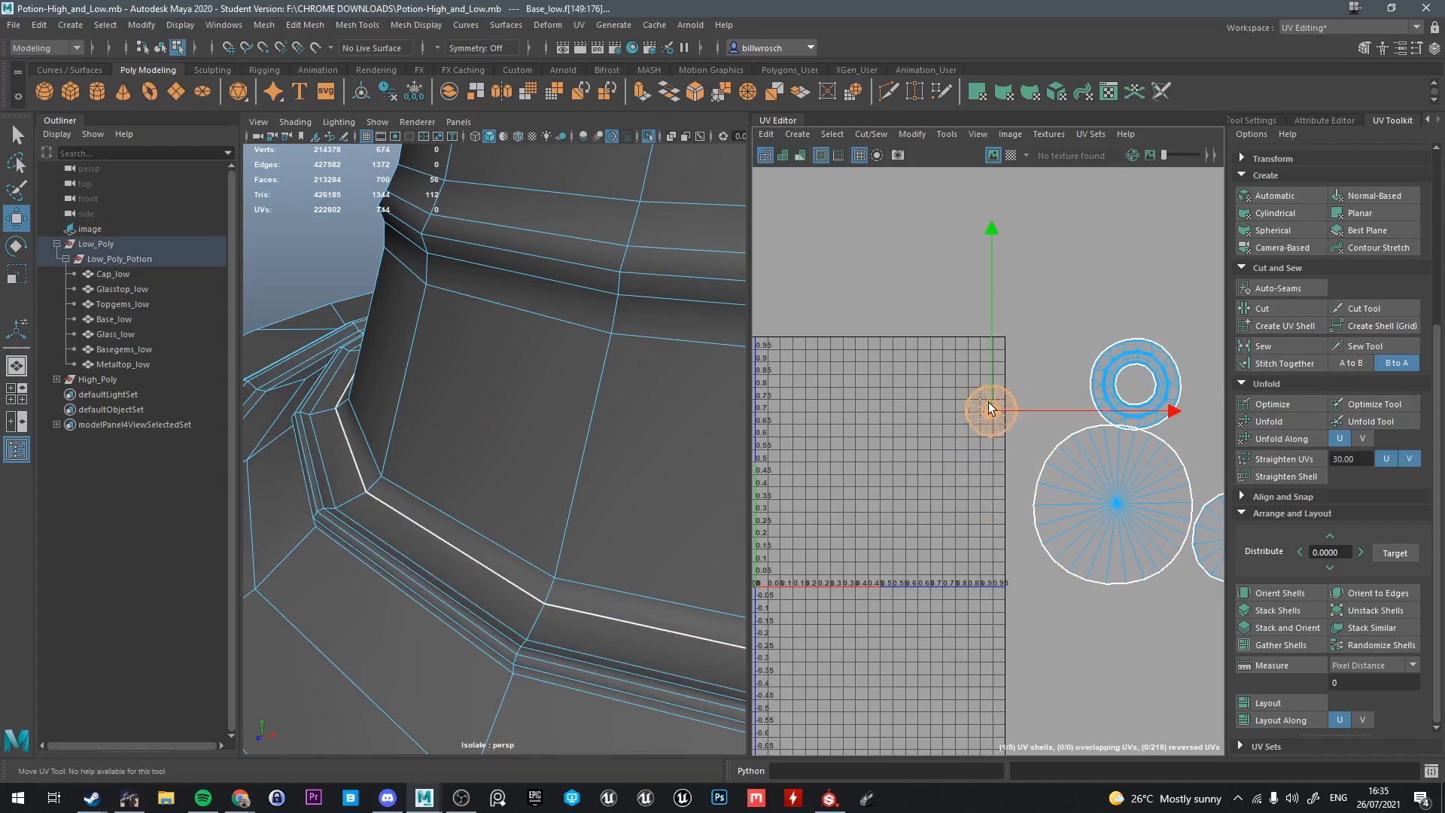
drag(991, 410, 1206, 454)
Select the UV shell of the base's stem and bulb and remap it with a cylindrical projection
alt+middle_drag(772, 426, 999, 445)
double_click(774, 432)
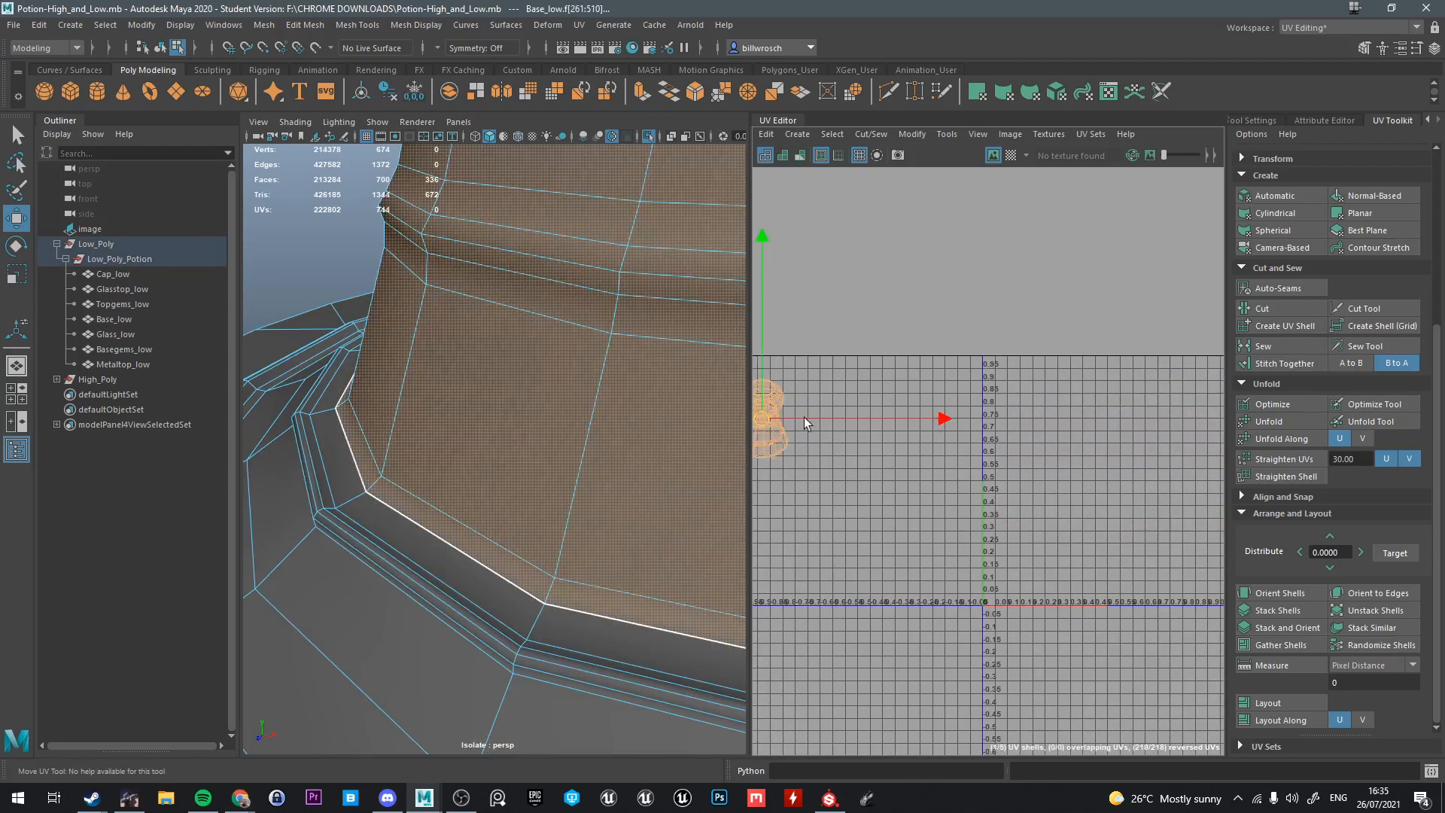
drag(761, 419, 1062, 485)
click(1281, 213)
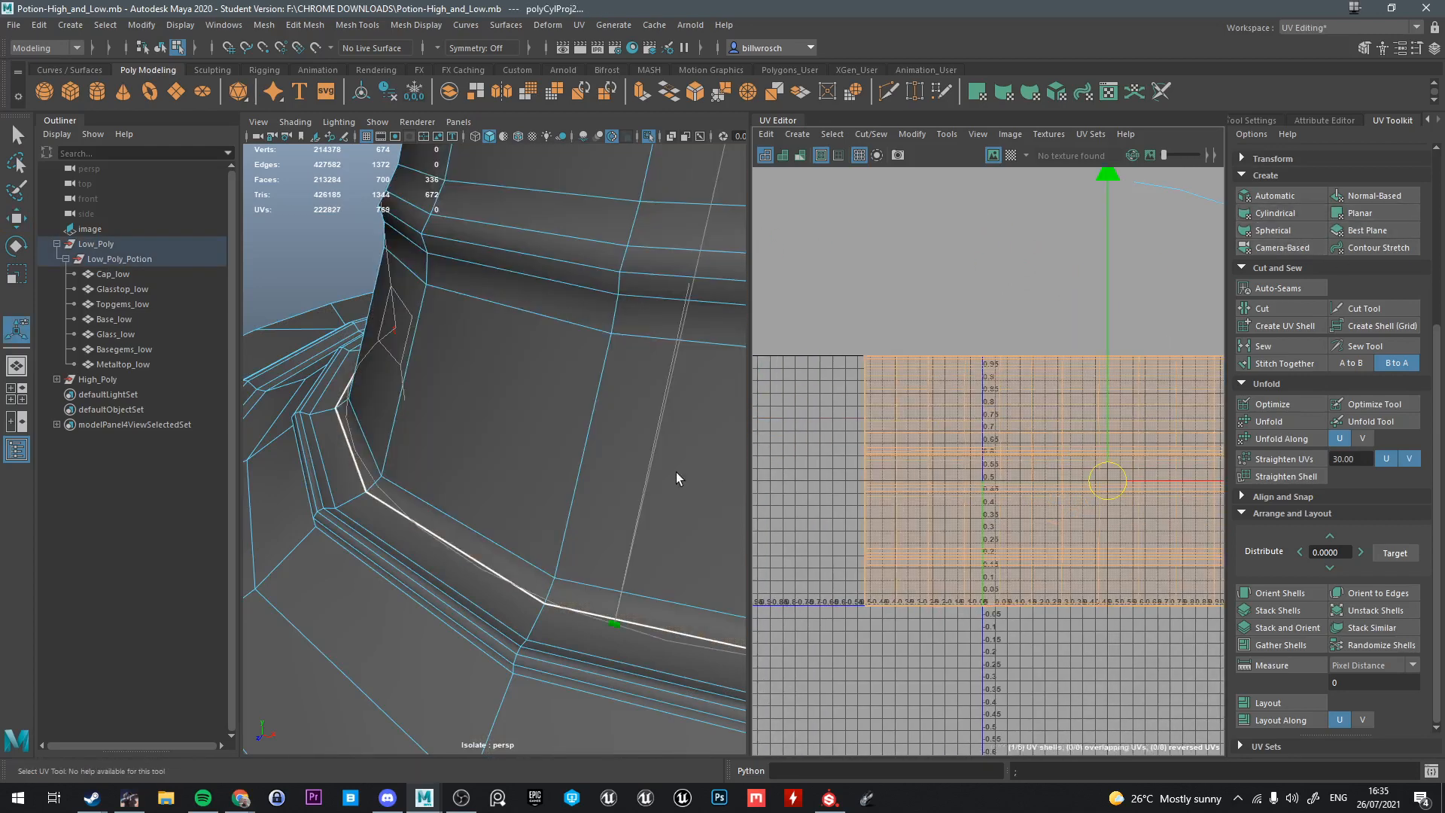
key(f)
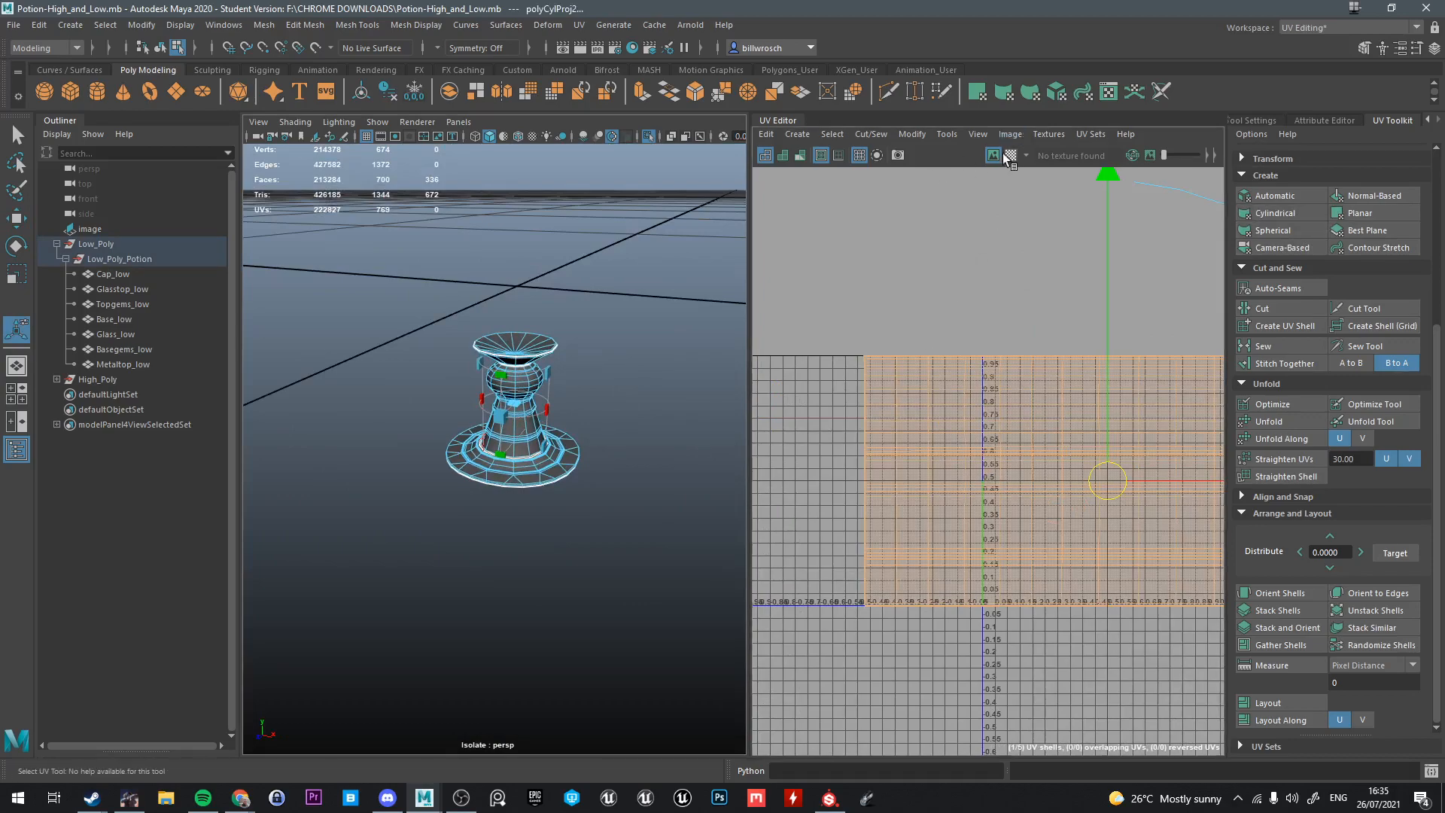
Check the base with the checker map and try a vertical rescale of the stem's UV shell
click(1010, 155)
key(r)
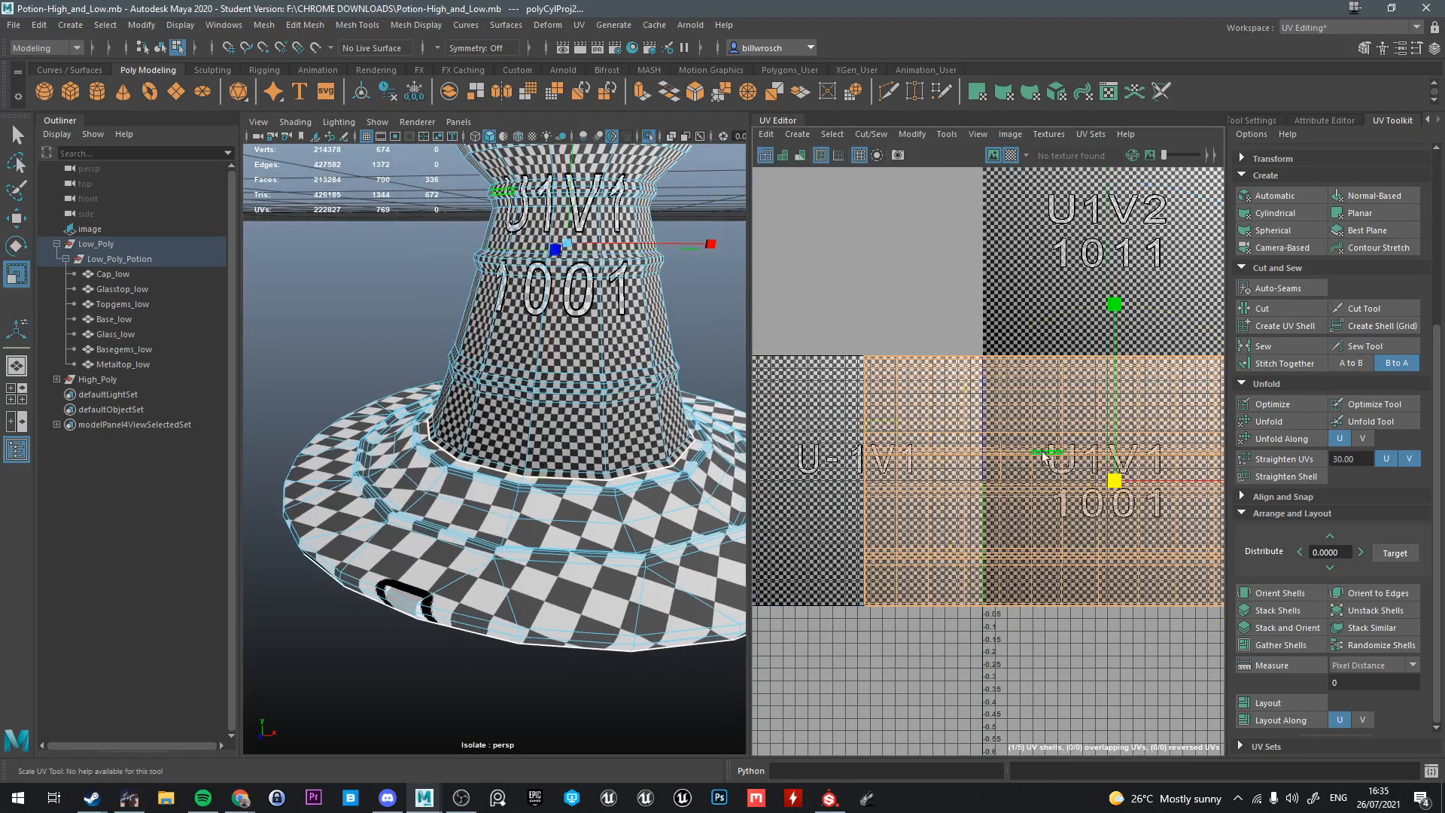
drag(1115, 435, 1117, 431)
key(ctrl+z)
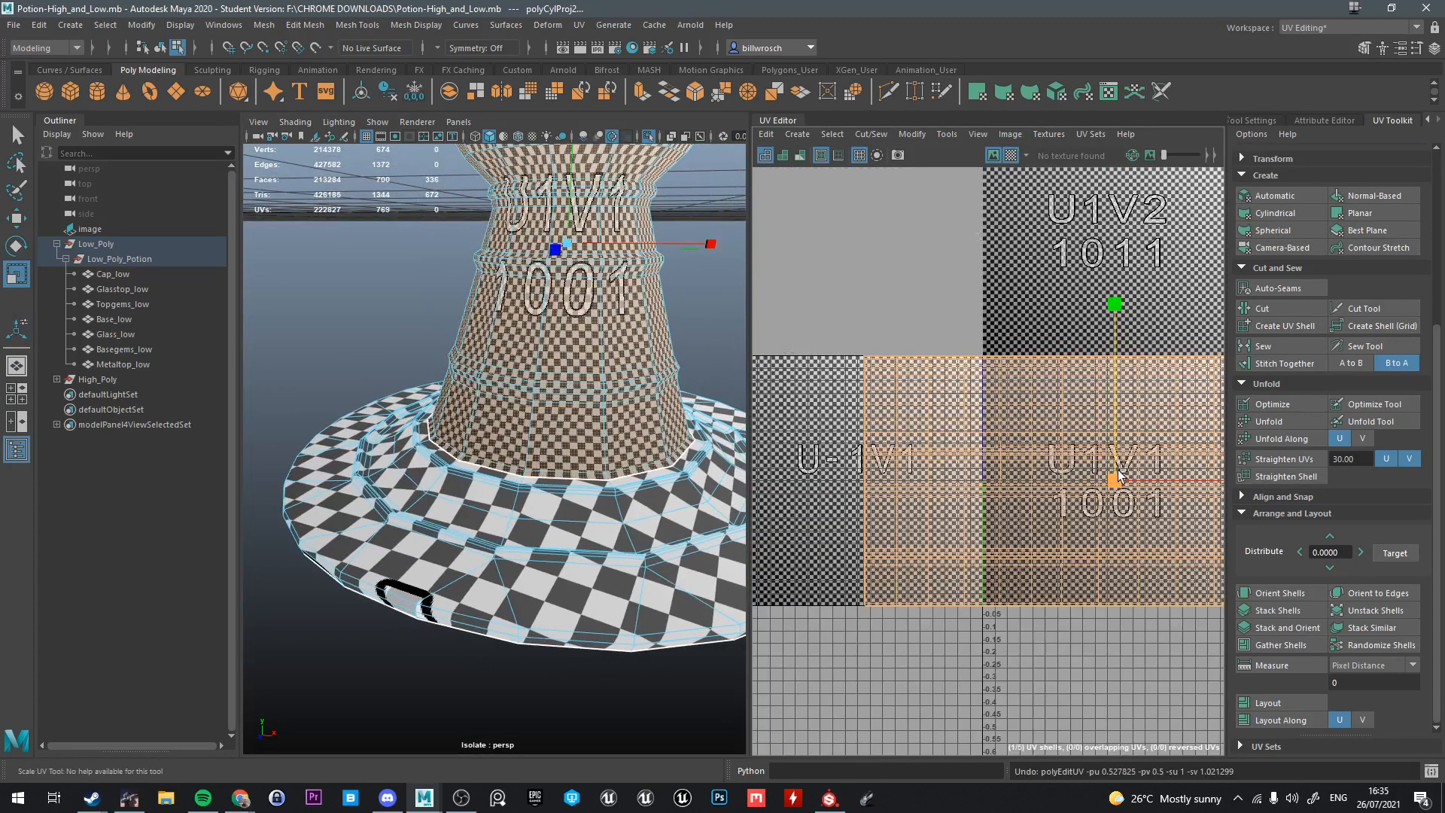
alt+drag(640, 411, 529, 376)
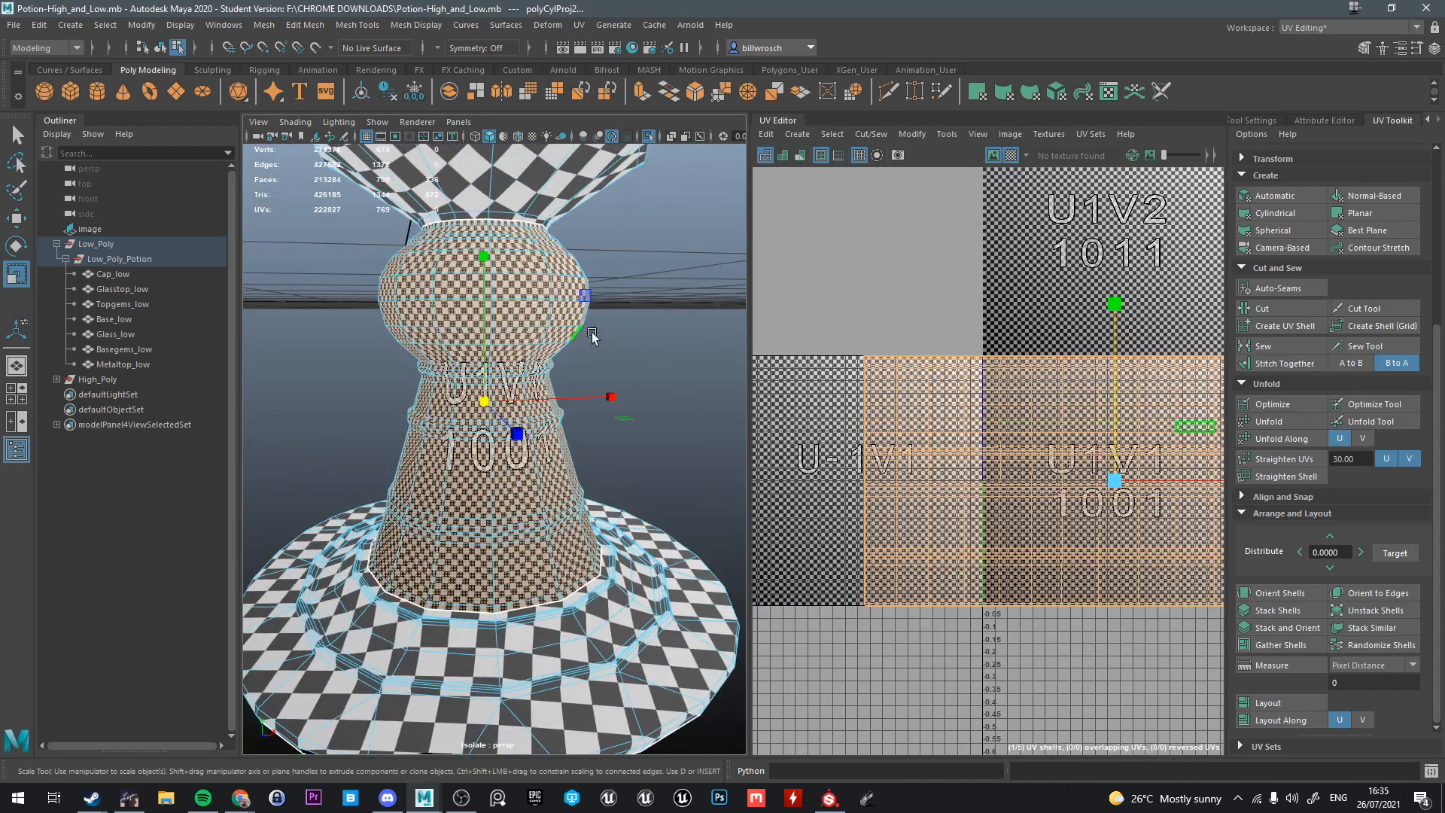
Hide the checker map and move the stem's rectangular UV shell outside the grid above the disc shells
key(q)
key(w)
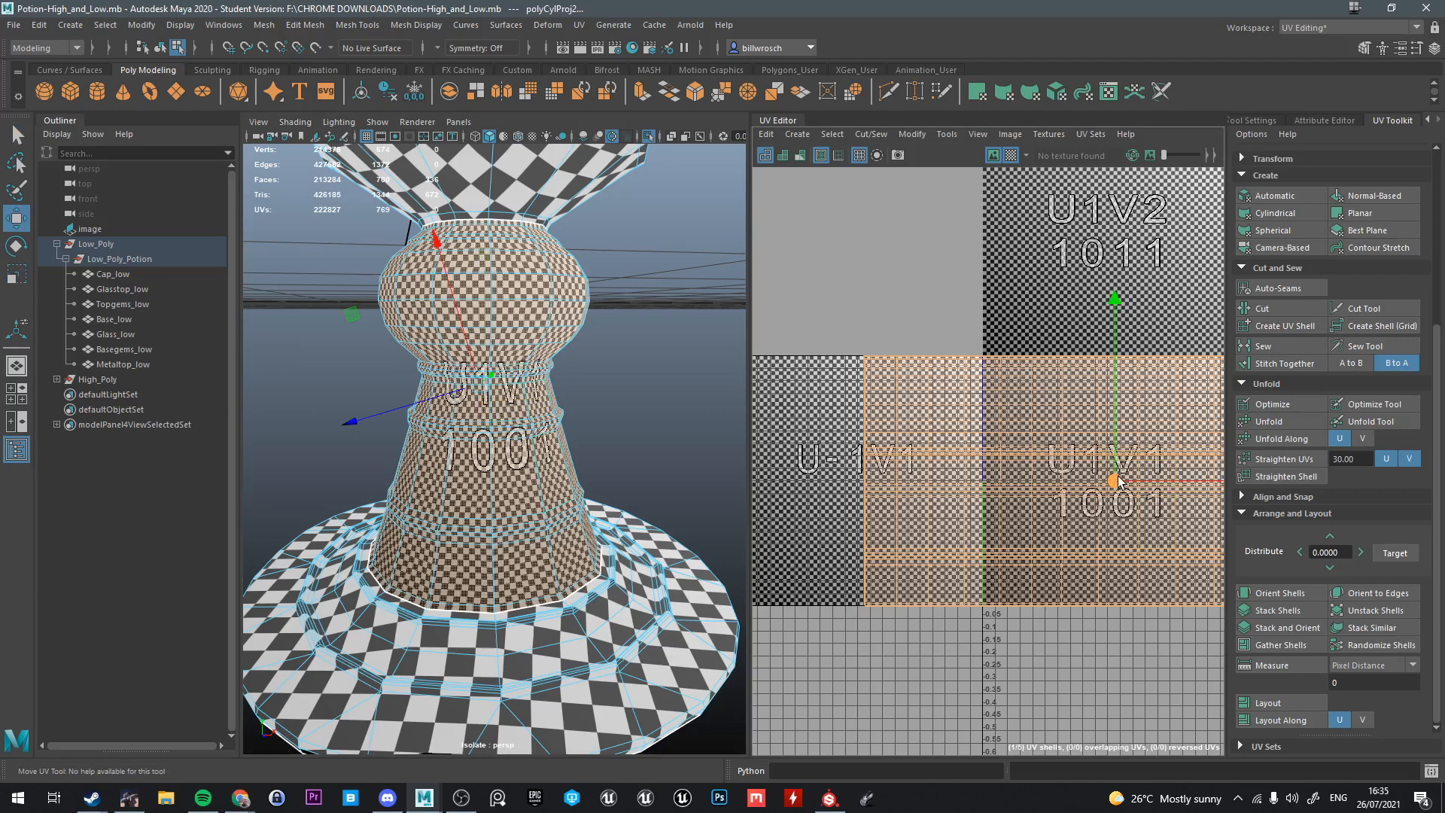
click(1010, 156)
scroll(1050, 407, down, 5)
drag(1078, 420, 1208, 399)
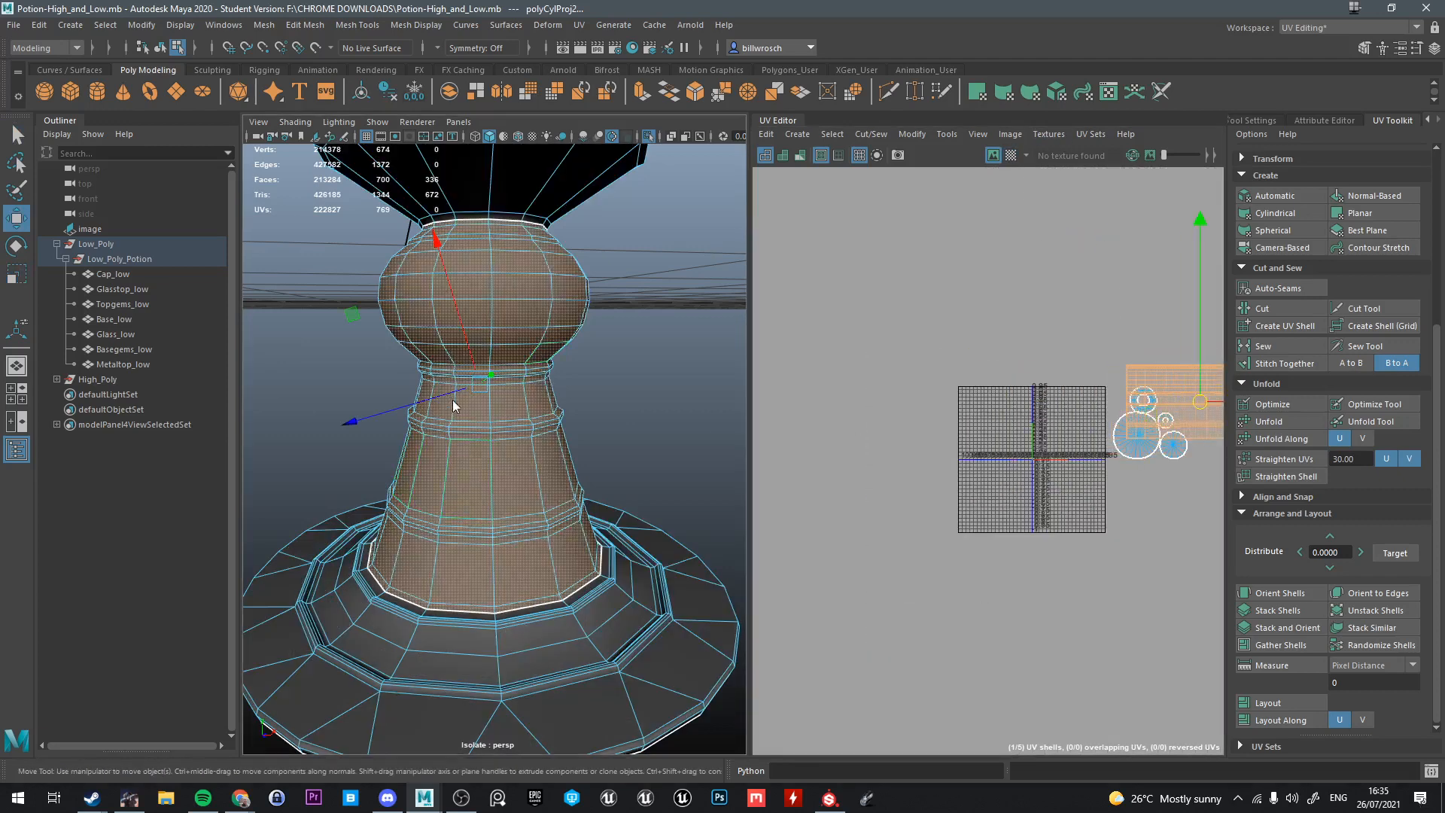
Leave the base's isolated view, isolate and frame Glass_low, and switch to selecting its edges
click(113, 319)
key(f)
click(130, 334)
key(ctrl+1)
key(f)
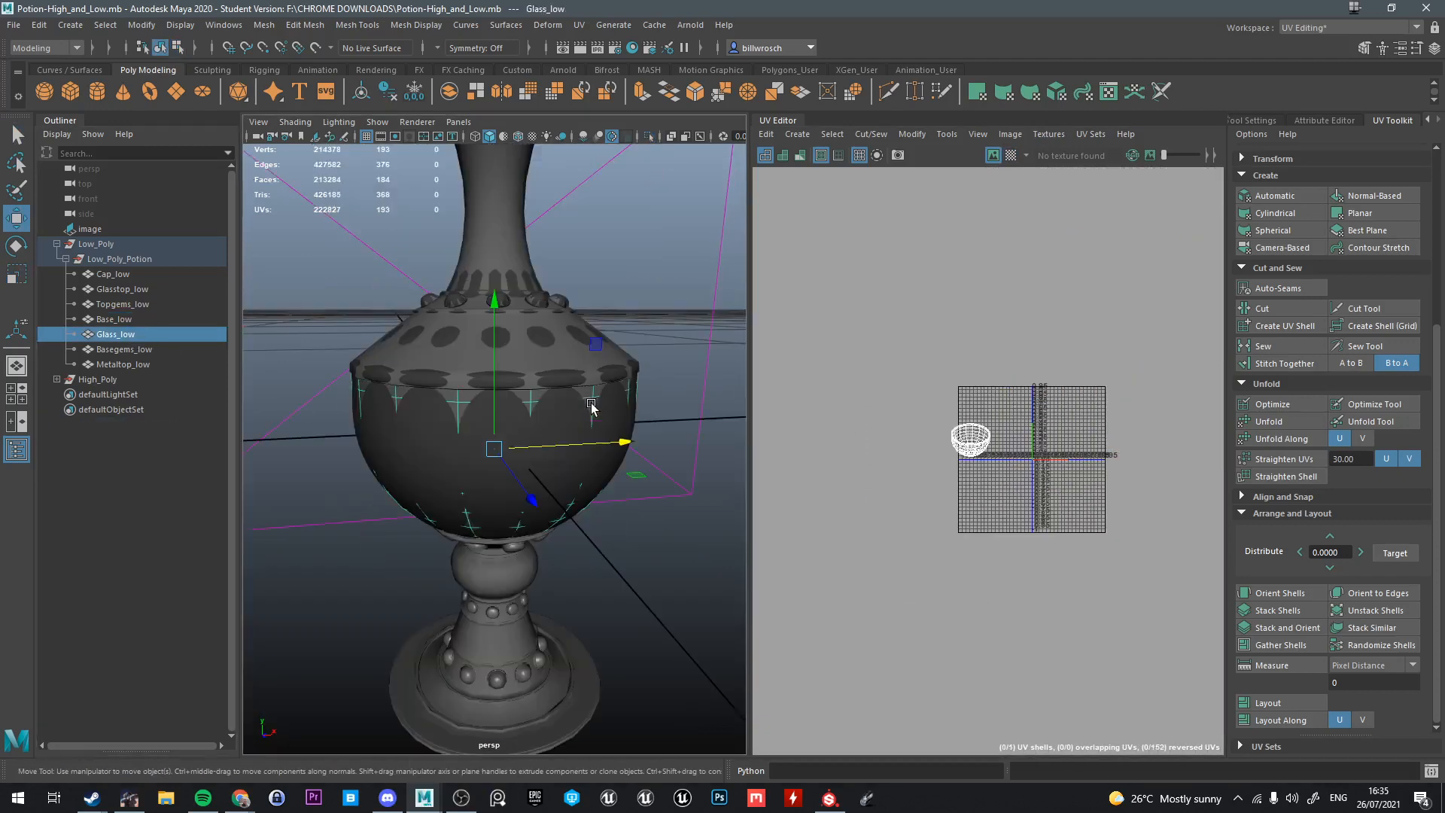
alt+drag(564, 415, 655, 339)
key(ctrl+1)
scroll(527, 447, up, 5)
key(q)
right_drag(522, 449, 525, 344)
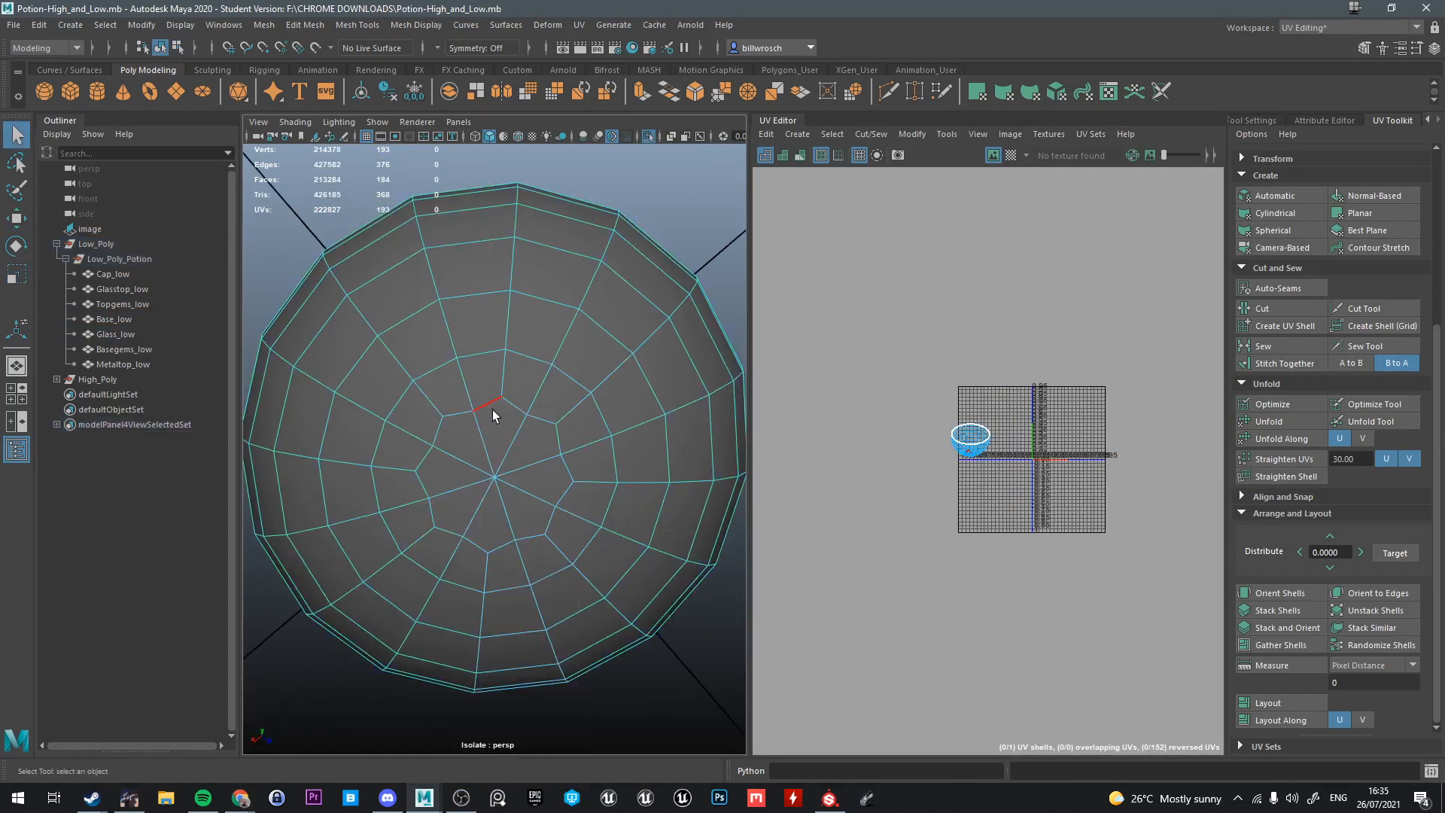
Try triangulating the ring of faces around the pole of the glass's underside
right_drag(463, 384, 462, 442)
drag(462, 442, 524, 496)
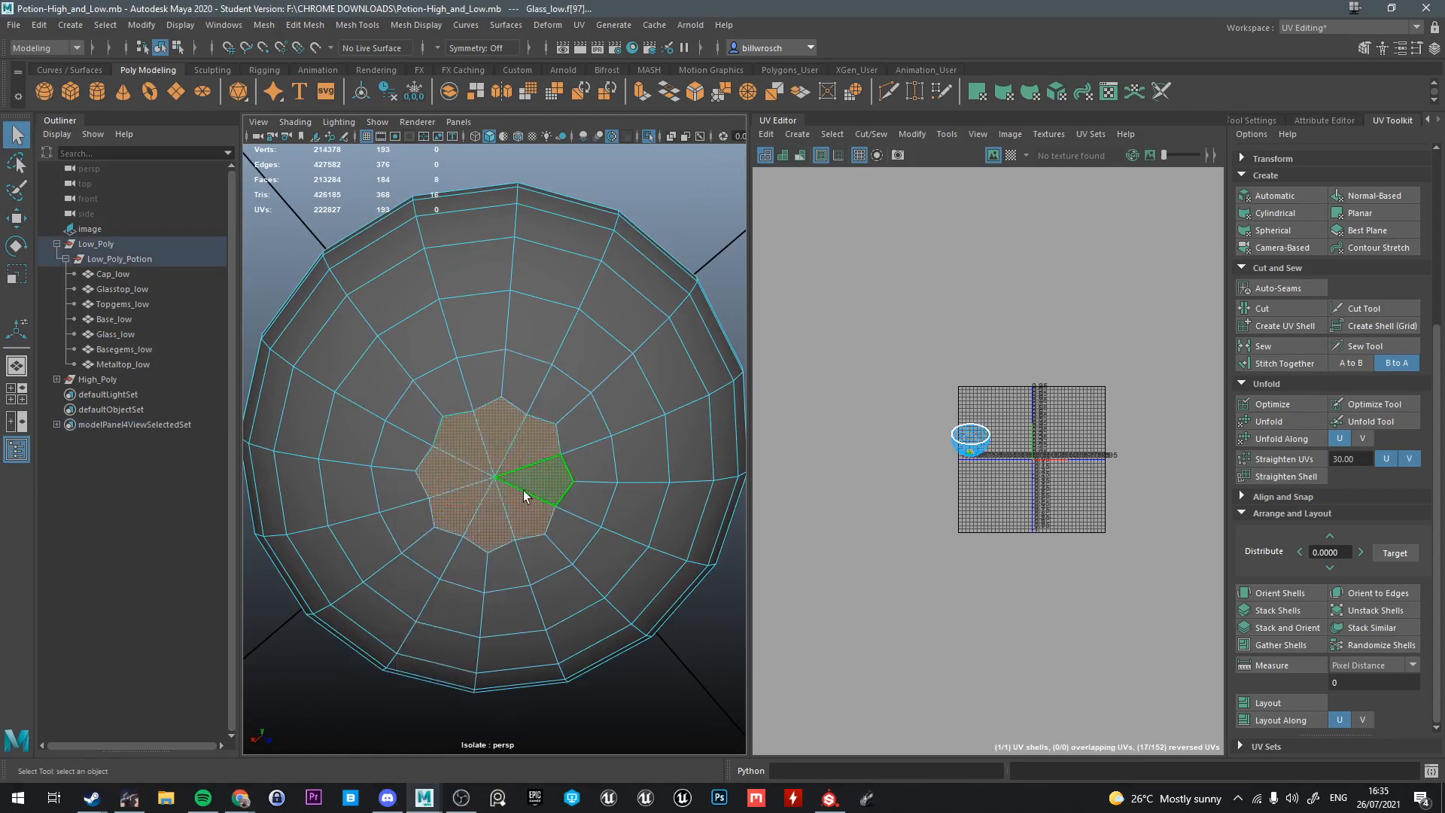
shift+right_click(475, 456)
shift+right_drag(466, 501, 462, 606)
right_drag(470, 382, 468, 341)
click(461, 411)
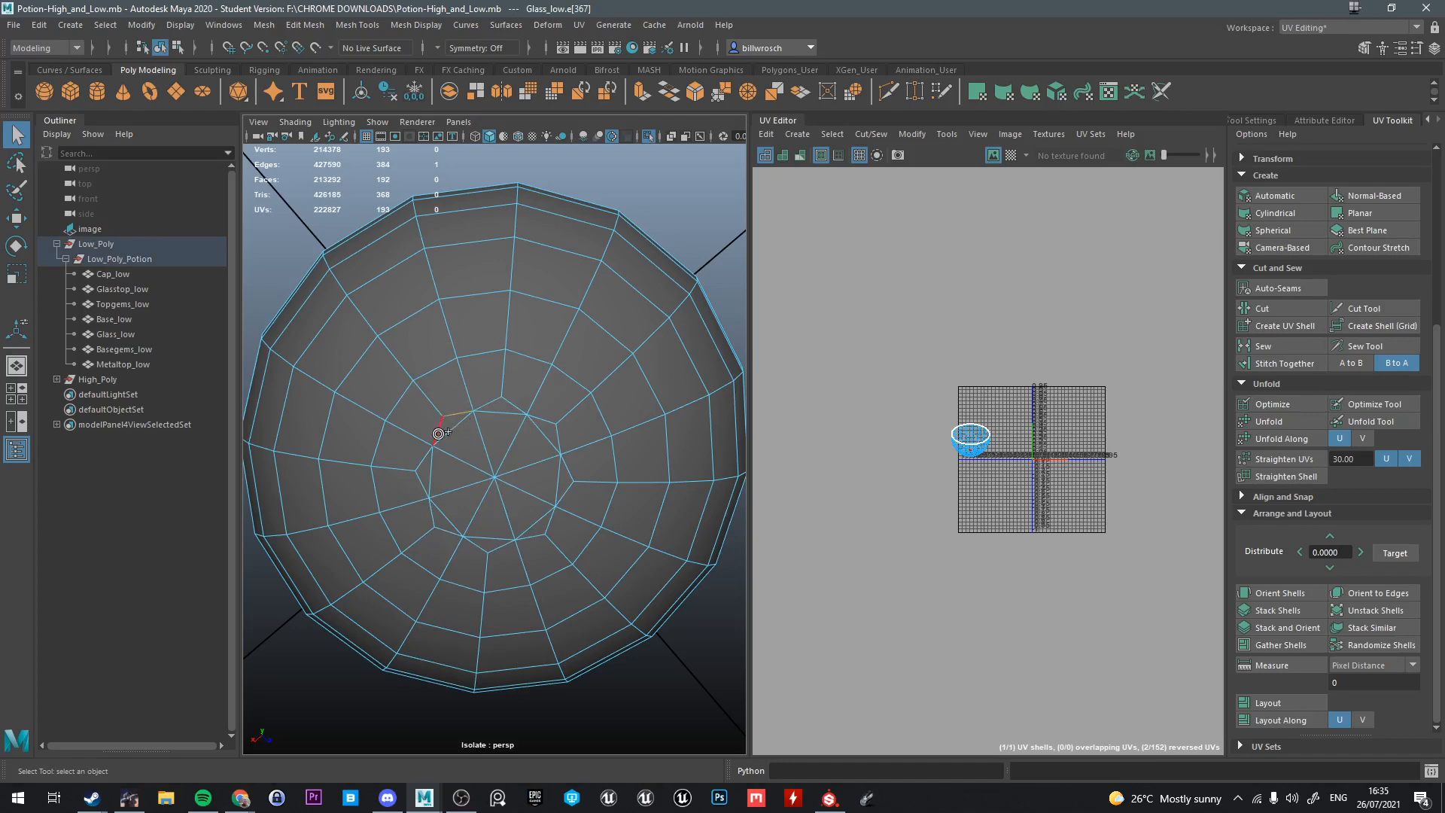
alt+drag(438, 433, 506, 445)
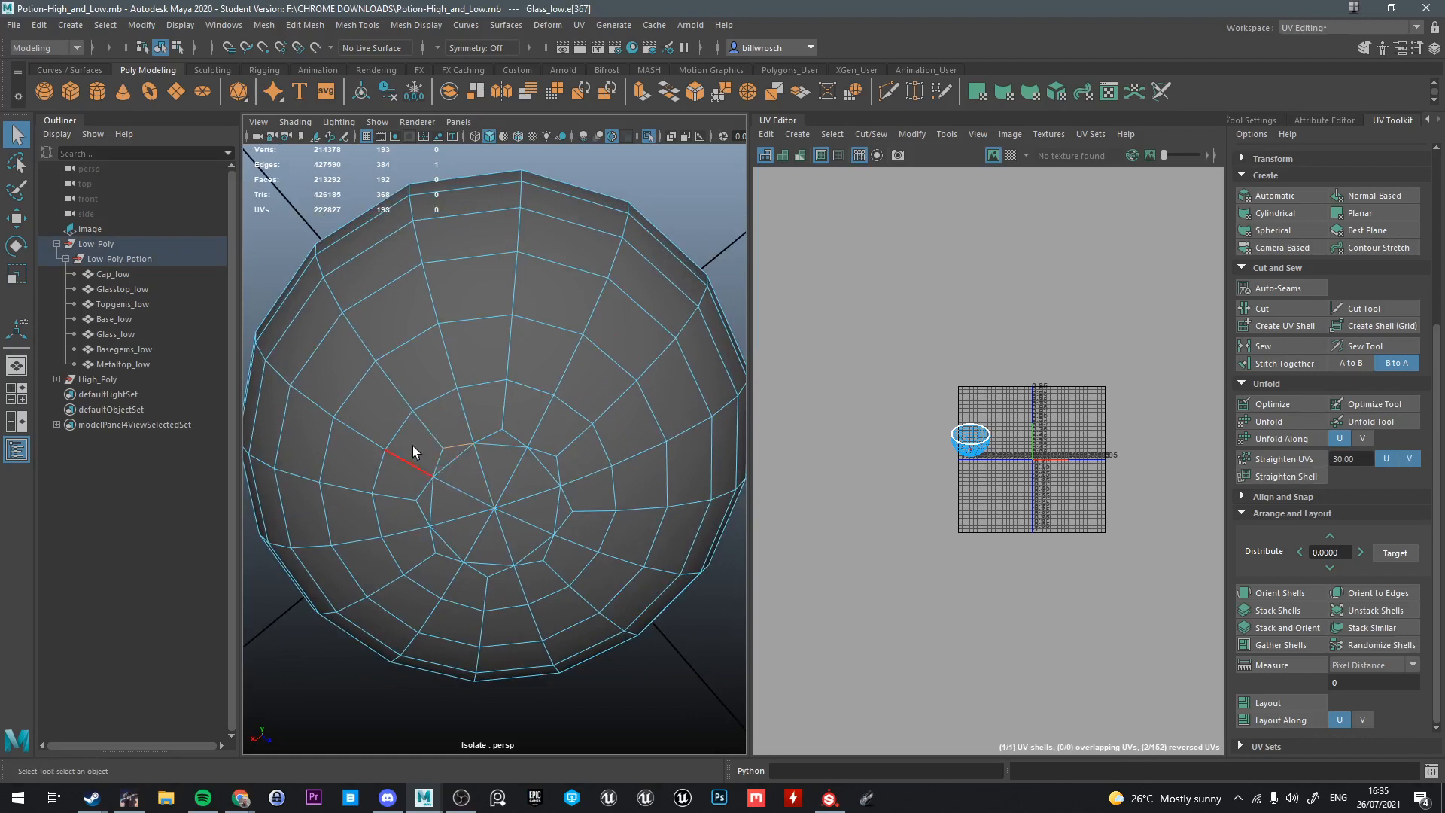
key(ctrl+z)
key(ctrl+z)
key(ctrl+z)
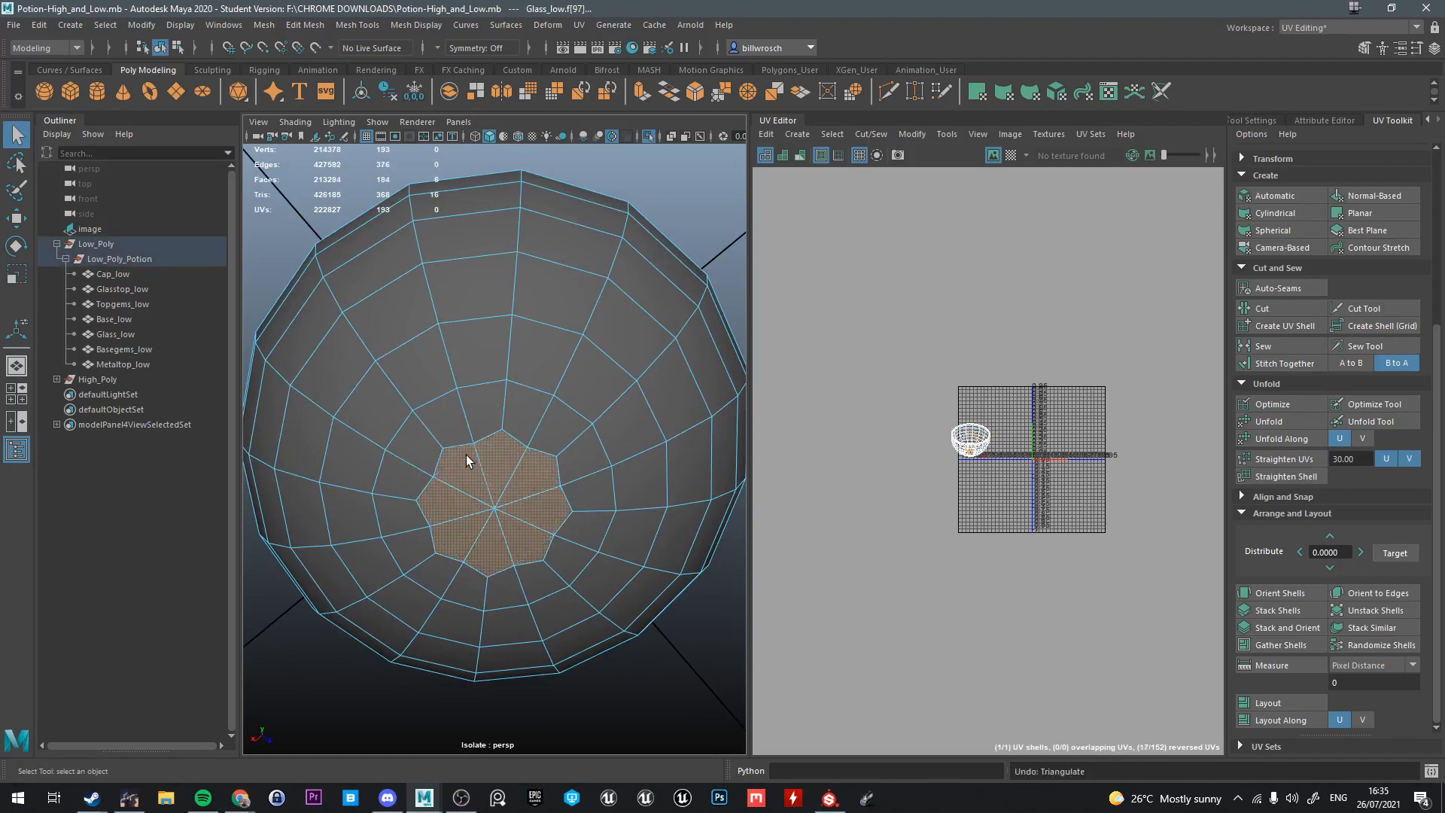
Inspect the rounded underside of the glass, both isolated and together with the rest of the bottle
right_drag(477, 451, 483, 410)
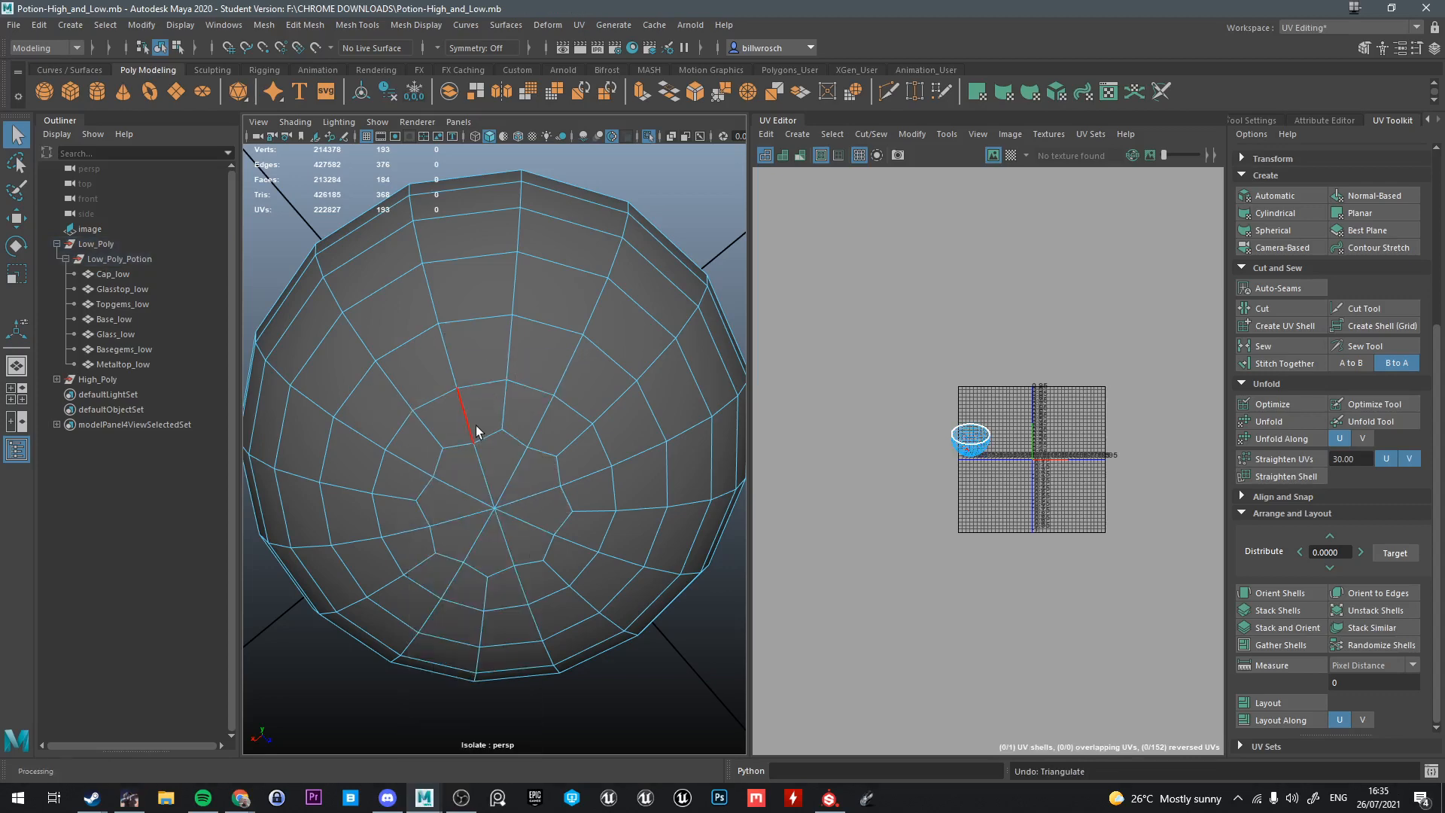
scroll(468, 491, down, 3)
alt+drag(467, 482, 511, 501)
right_drag(510, 404, 501, 454)
scroll(496, 481, down, 5)
alt+drag(493, 520, 497, 550)
right_drag(542, 384, 611, 363)
click(620, 413)
click(520, 473)
alt+drag(620, 413, 569, 377)
scroll(570, 482, up, 4)
scroll(570, 482, up, 2)
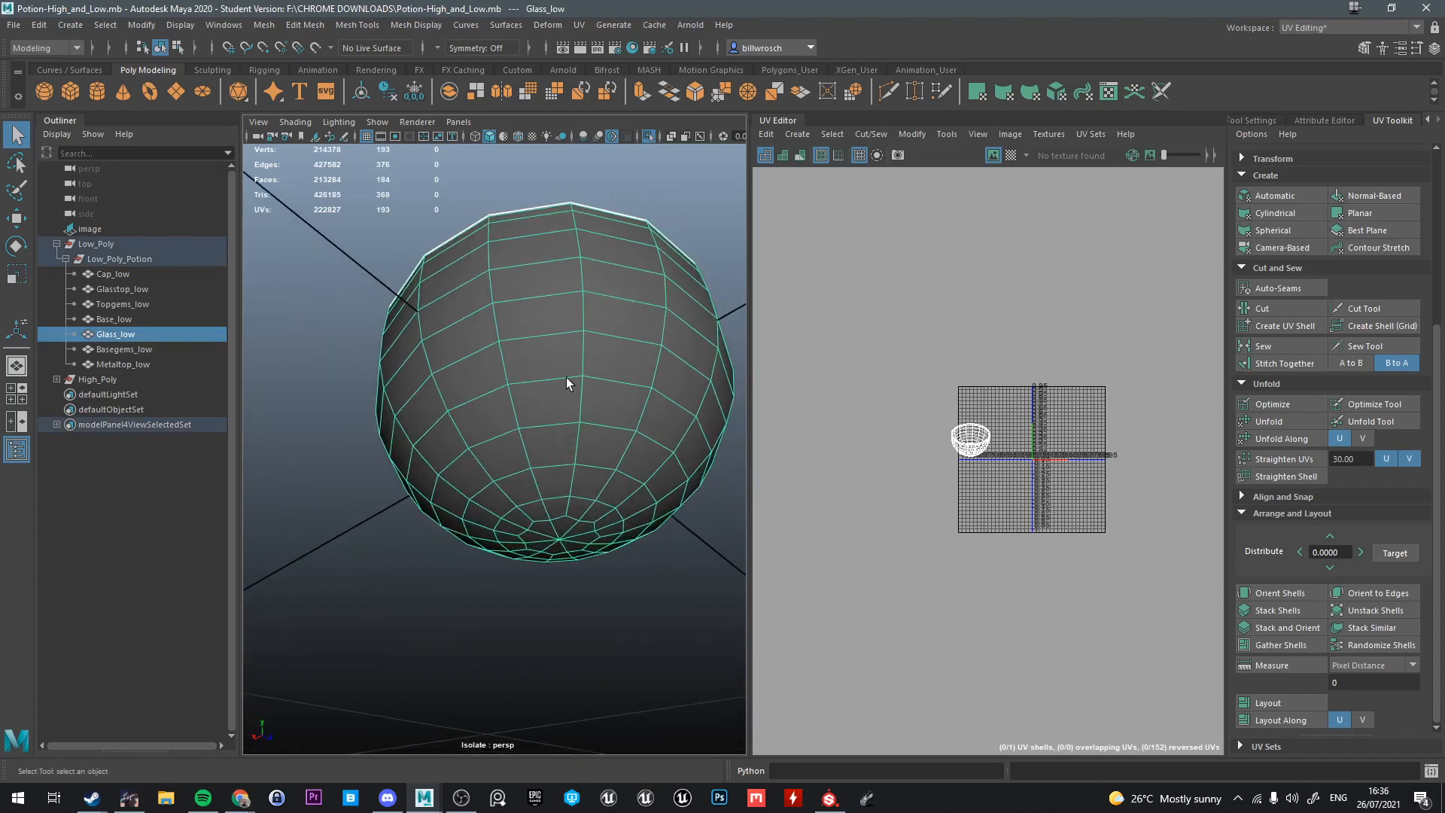
key(ctrl+1)
mouse_move(566, 452)
alt+mouse_down()
mouse_move(566, 480)
mouse_move(564, 464)
alt+mouse_up()
key(ctrl+1)
Cut the glass's UVs along the edge loop that encircles its underside where the base meets it
right_drag(562, 383, 567, 320)
double_click(550, 454)
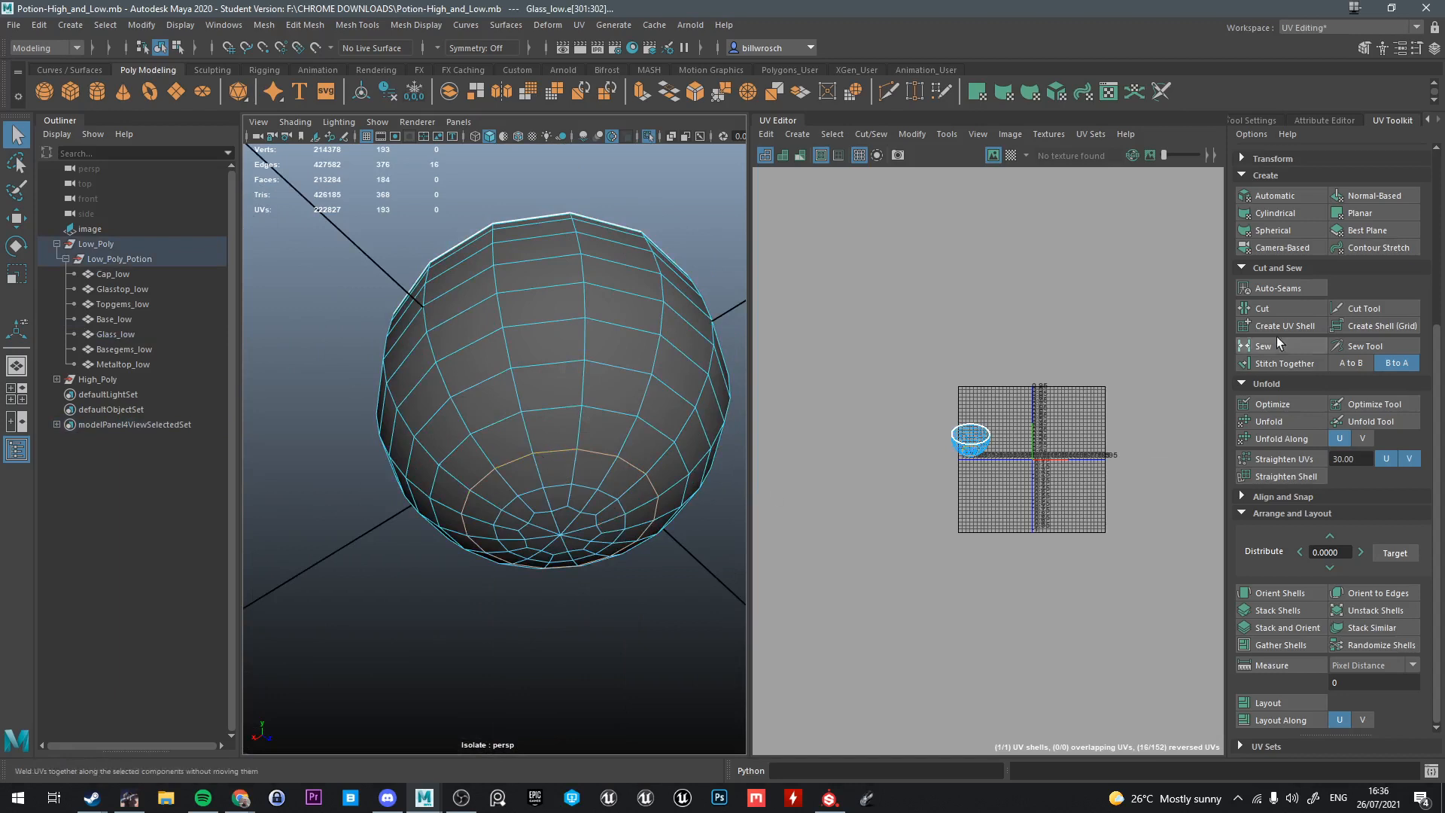
click(1272, 309)
Select the UV shell of the glass's underside and move it clear of the main glass shell
scroll(1001, 446, up, 4)
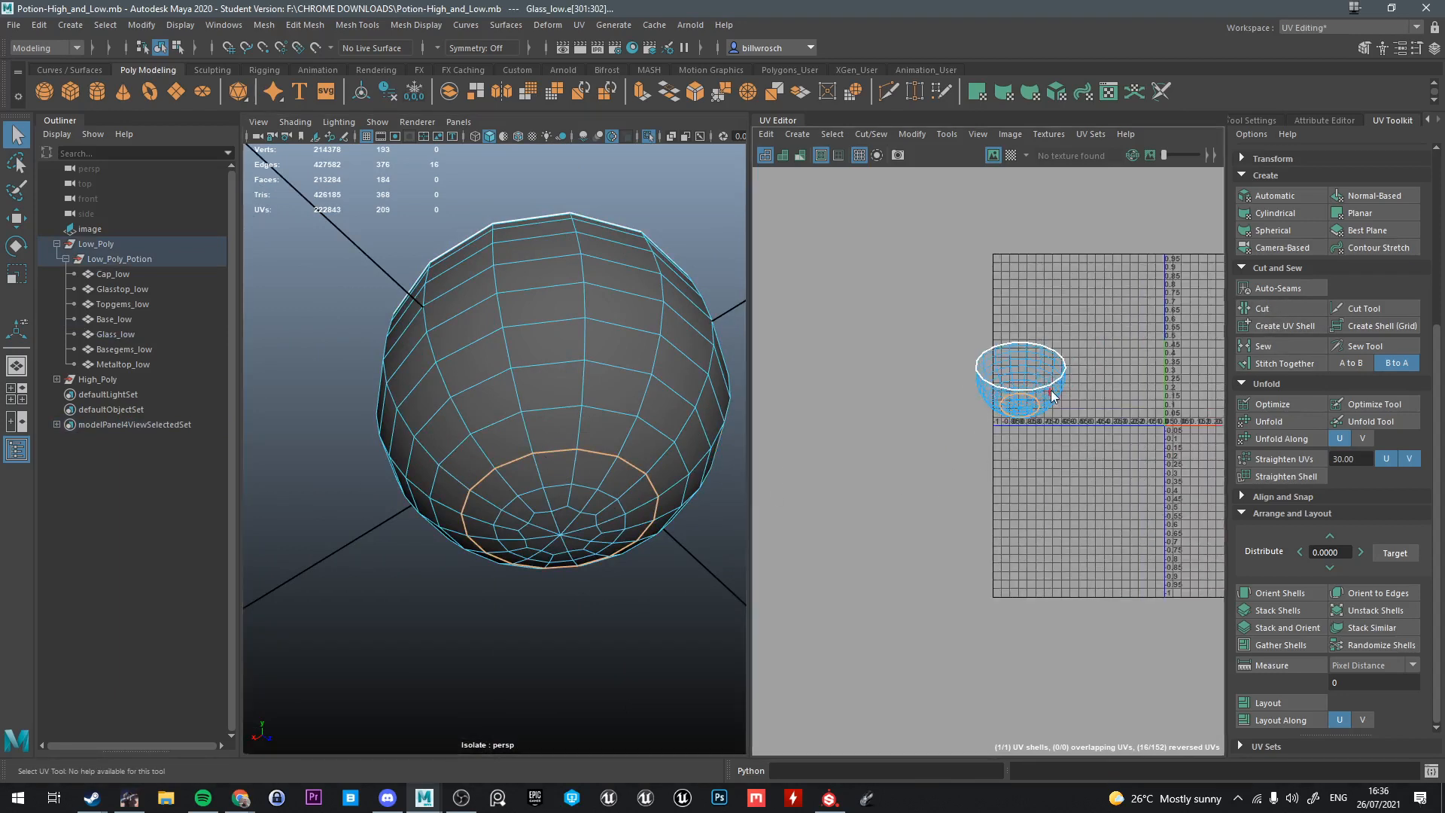
right_drag(1051, 397, 986, 374)
click(1025, 413)
key(w)
drag(1024, 401, 1133, 345)
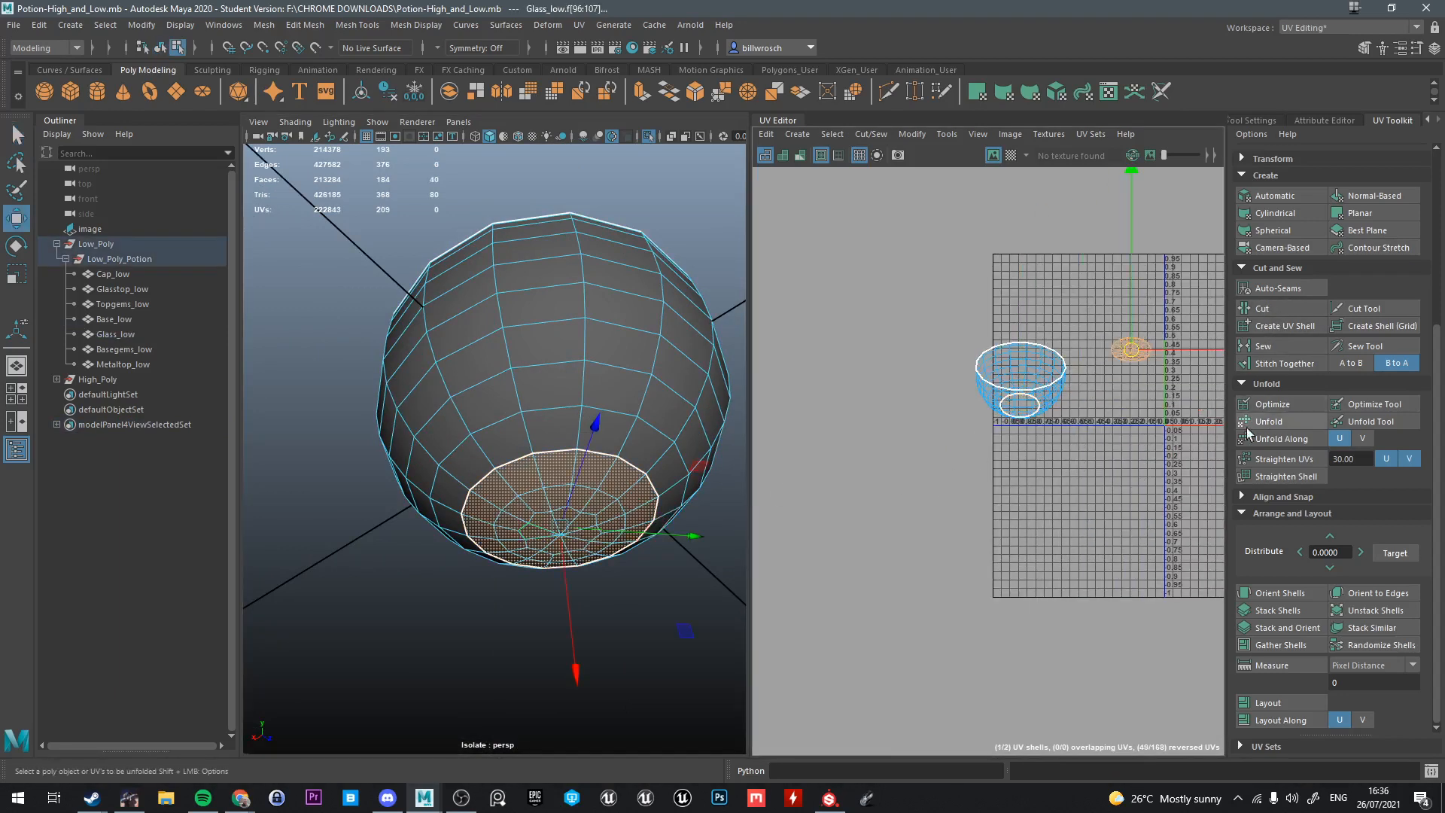
Unfold and orient the underside's UV shell and move it outside the UV grid
click(1268, 423)
click(1284, 592)
scroll(1156, 452, down, 3)
alt+middle_drag(1152, 438, 1003, 490)
drag(1004, 460, 1213, 457)
Select the remaining glass shell, compare it with the full bottle, and remap it with a cylindrical projection
click(550, 346)
double_click(933, 495)
key(ctrl+1)
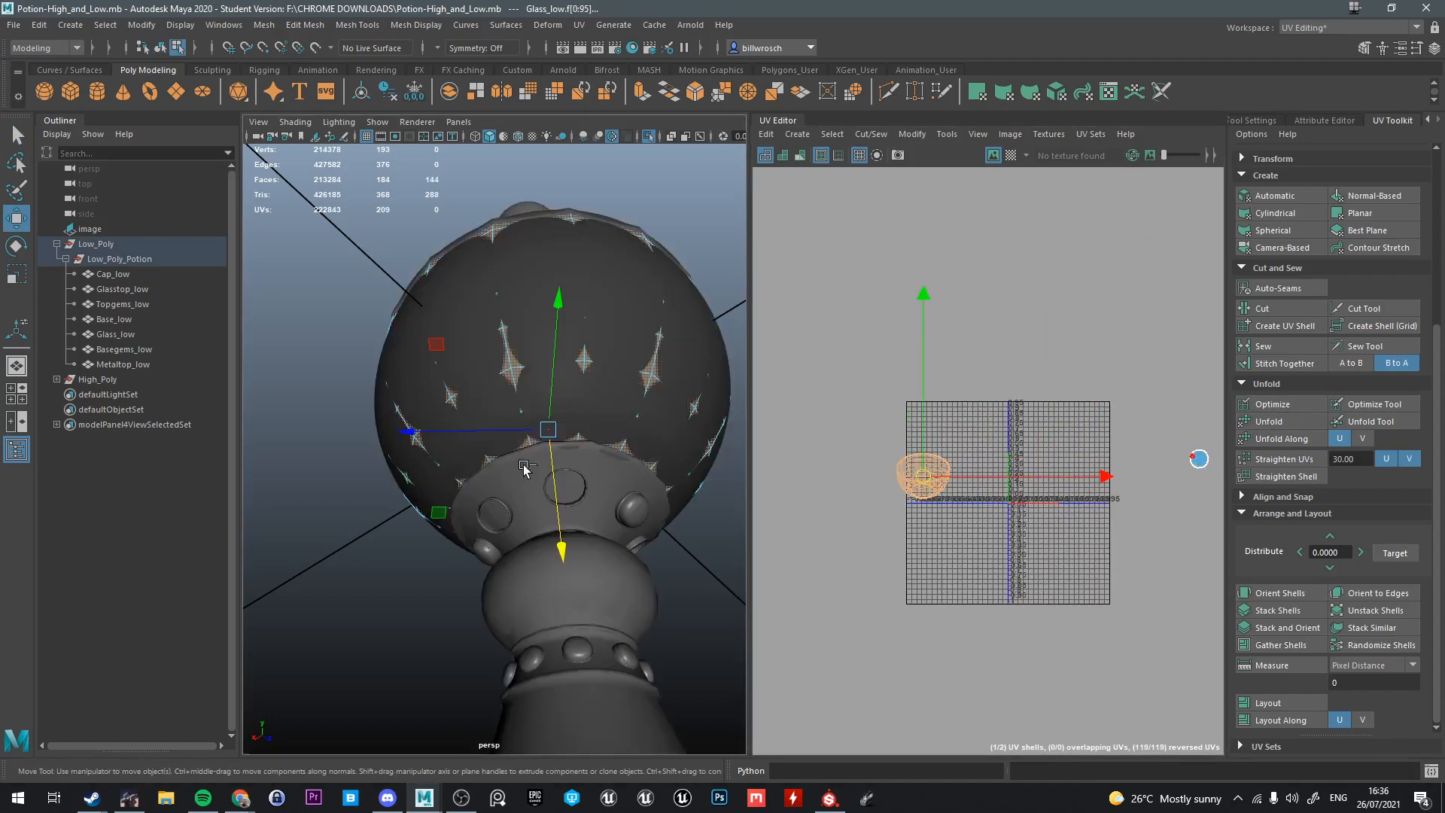
alt+drag(525, 471, 673, 509)
key(ctrl+1)
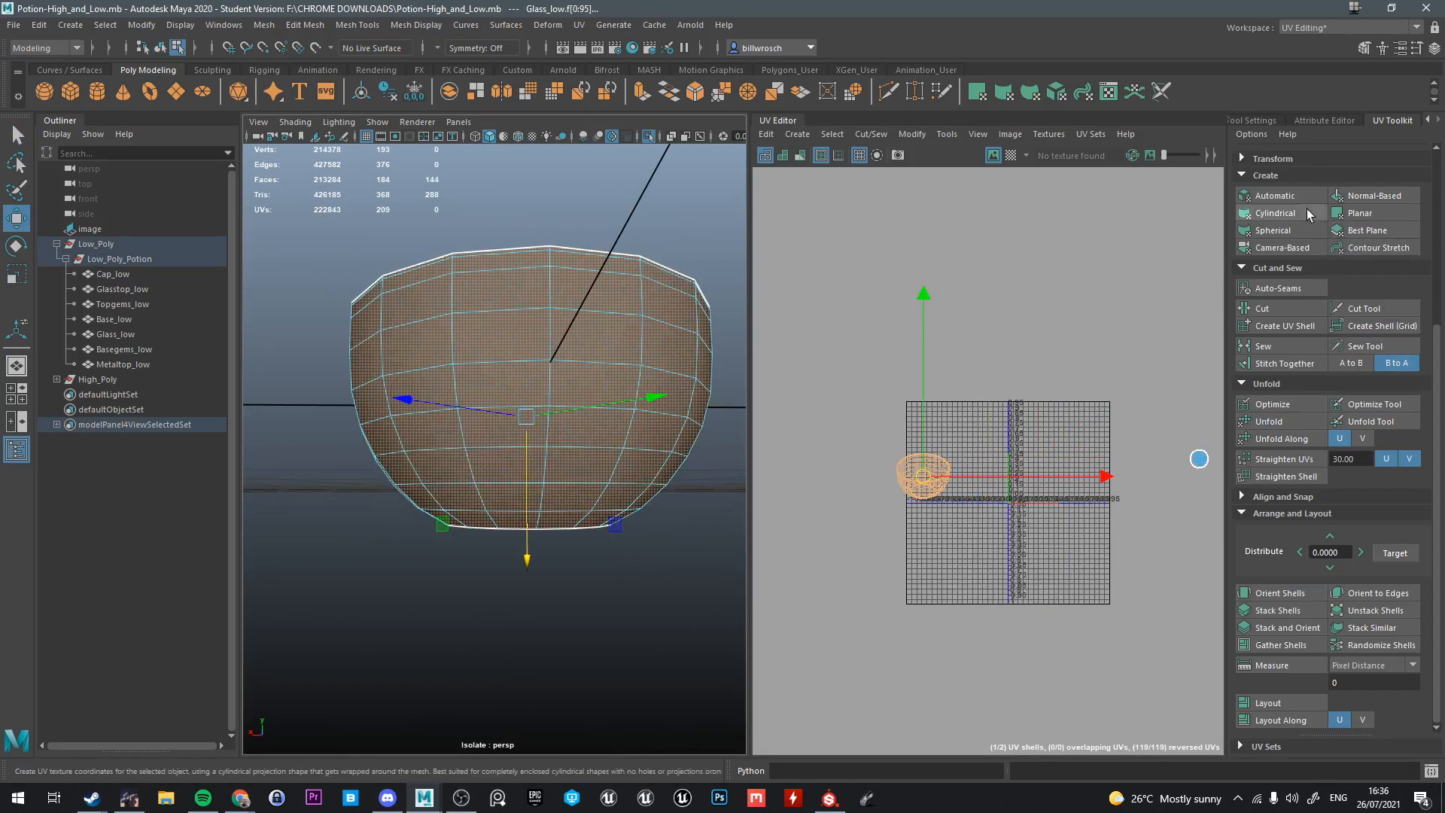
click(1276, 213)
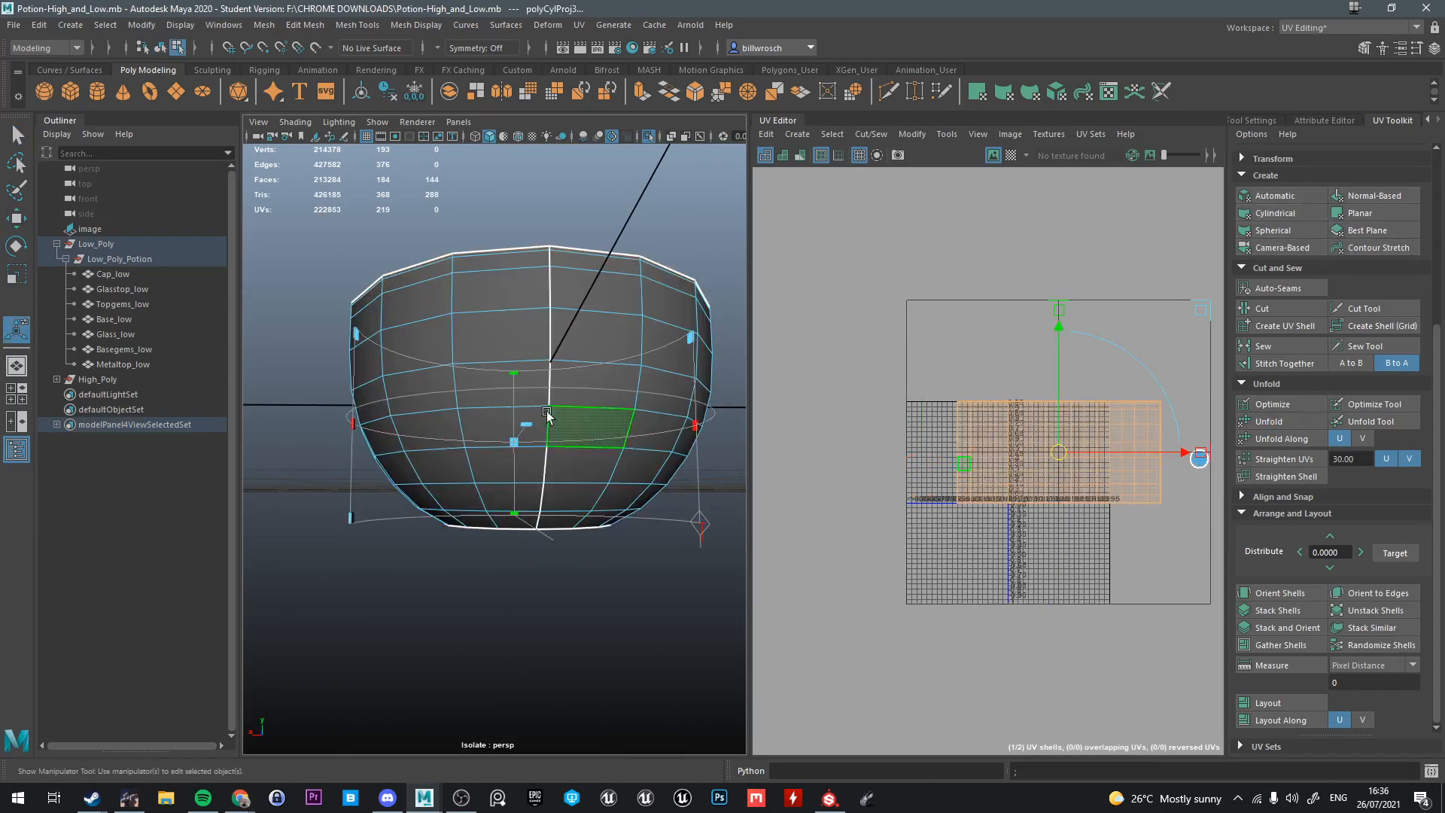
Show the checker pattern and scale the glass's cylindrical UV shell down vertically until the checkers look square
click(1011, 154)
alt+drag(527, 437, 494, 421)
scroll(1051, 489, up, 2)
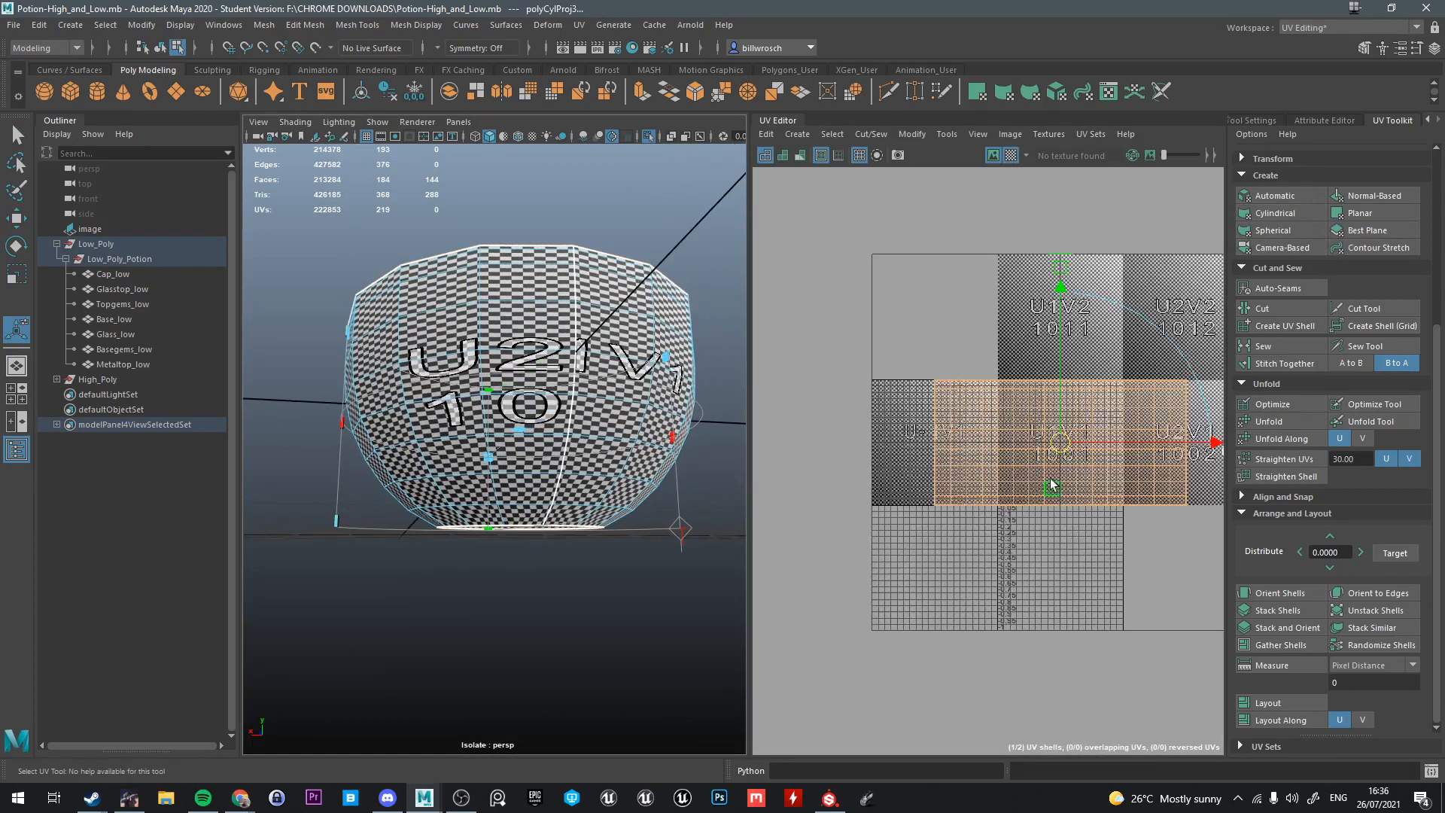
key(r)
drag(1061, 264, 1065, 514)
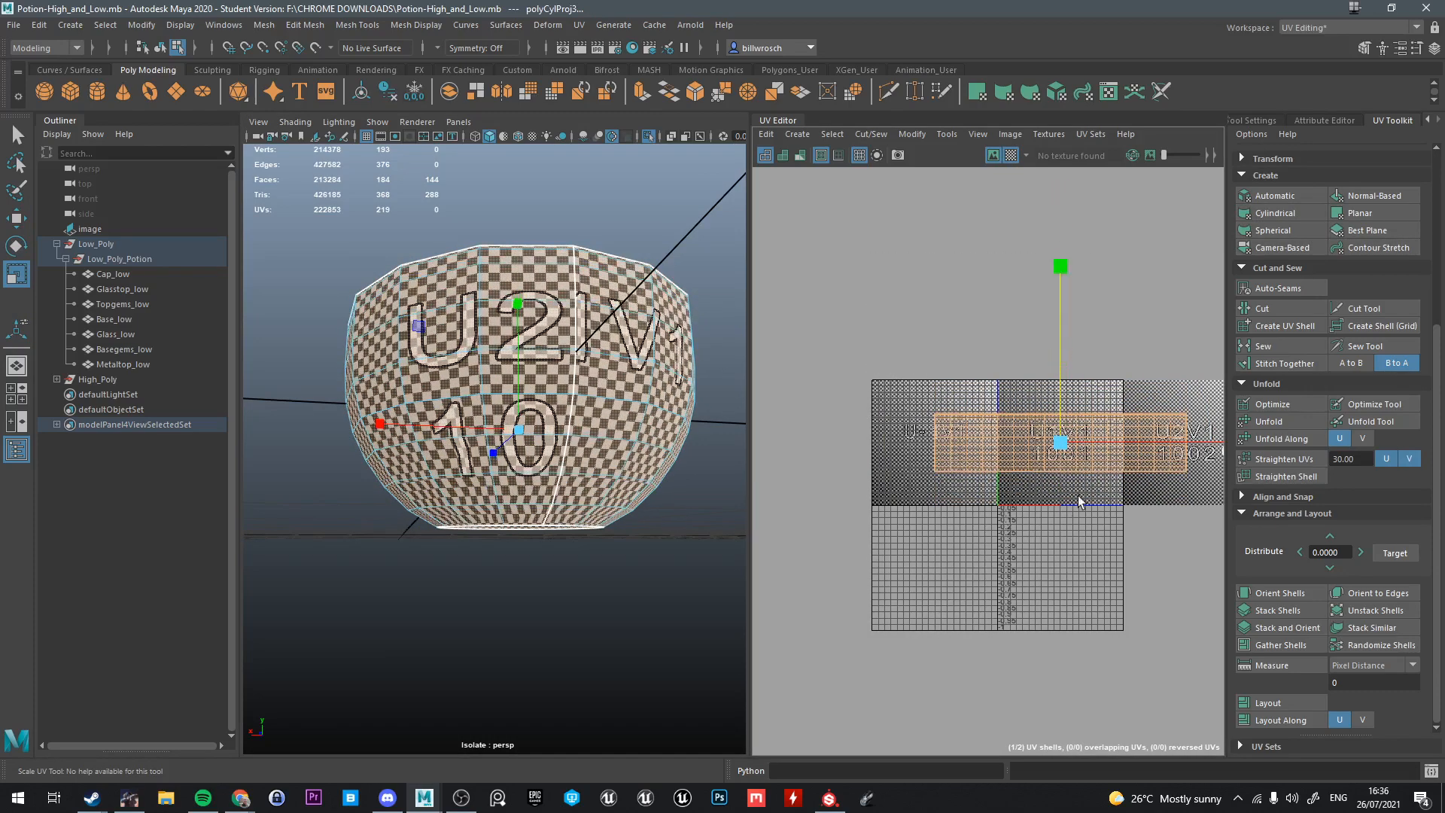
Move the glass shell outside the UV grid, return to object mode, hide the checker pattern and leave isolation
key(w)
scroll(1096, 457, down, 2)
drag(1082, 450, 1188, 405)
right_drag(520, 287, 598, 261)
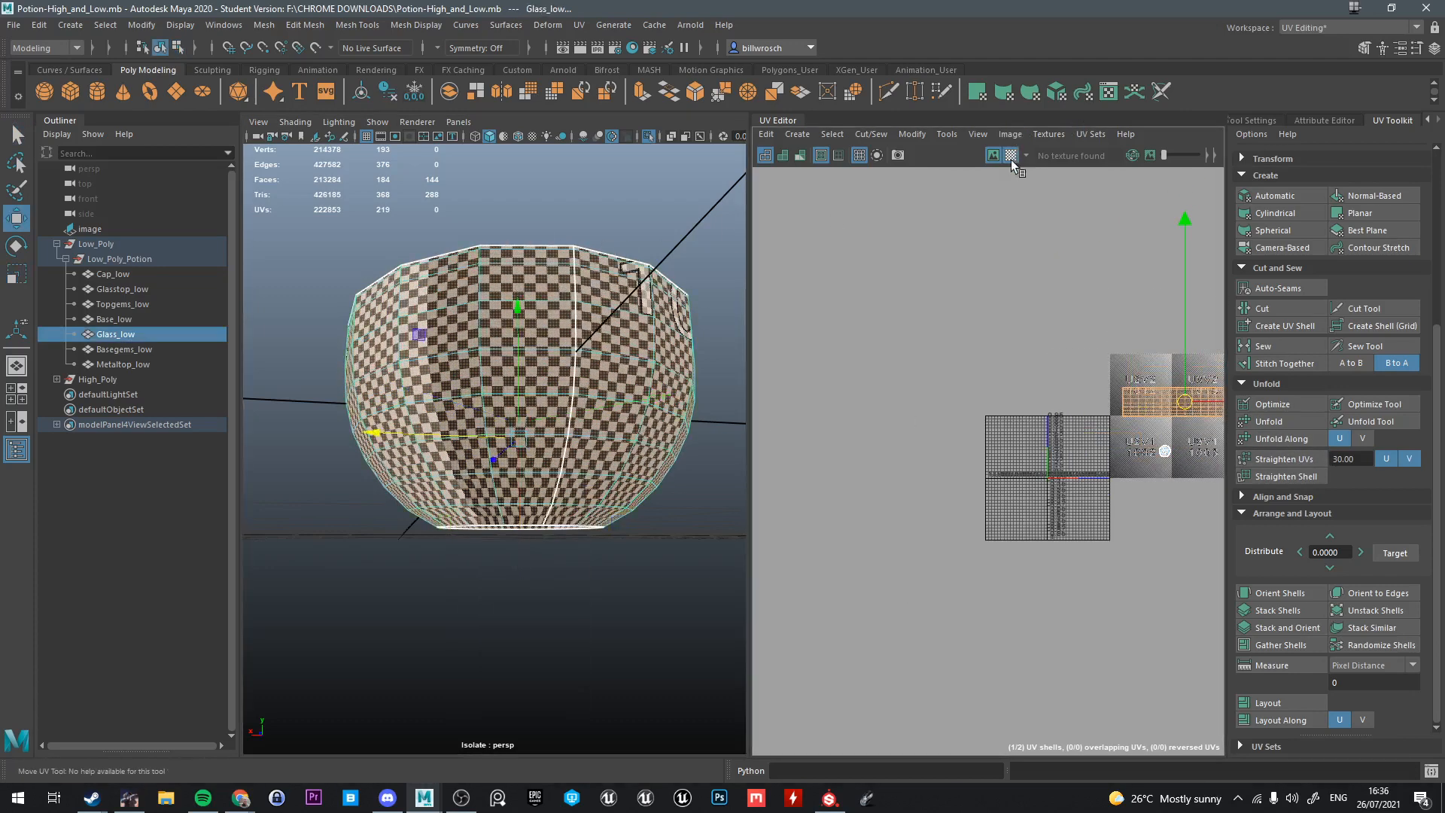
click(1011, 155)
key(ctrl+1)
Frame the base gems and the metal top, and isolate the metal top to examine its opening
click(124, 348)
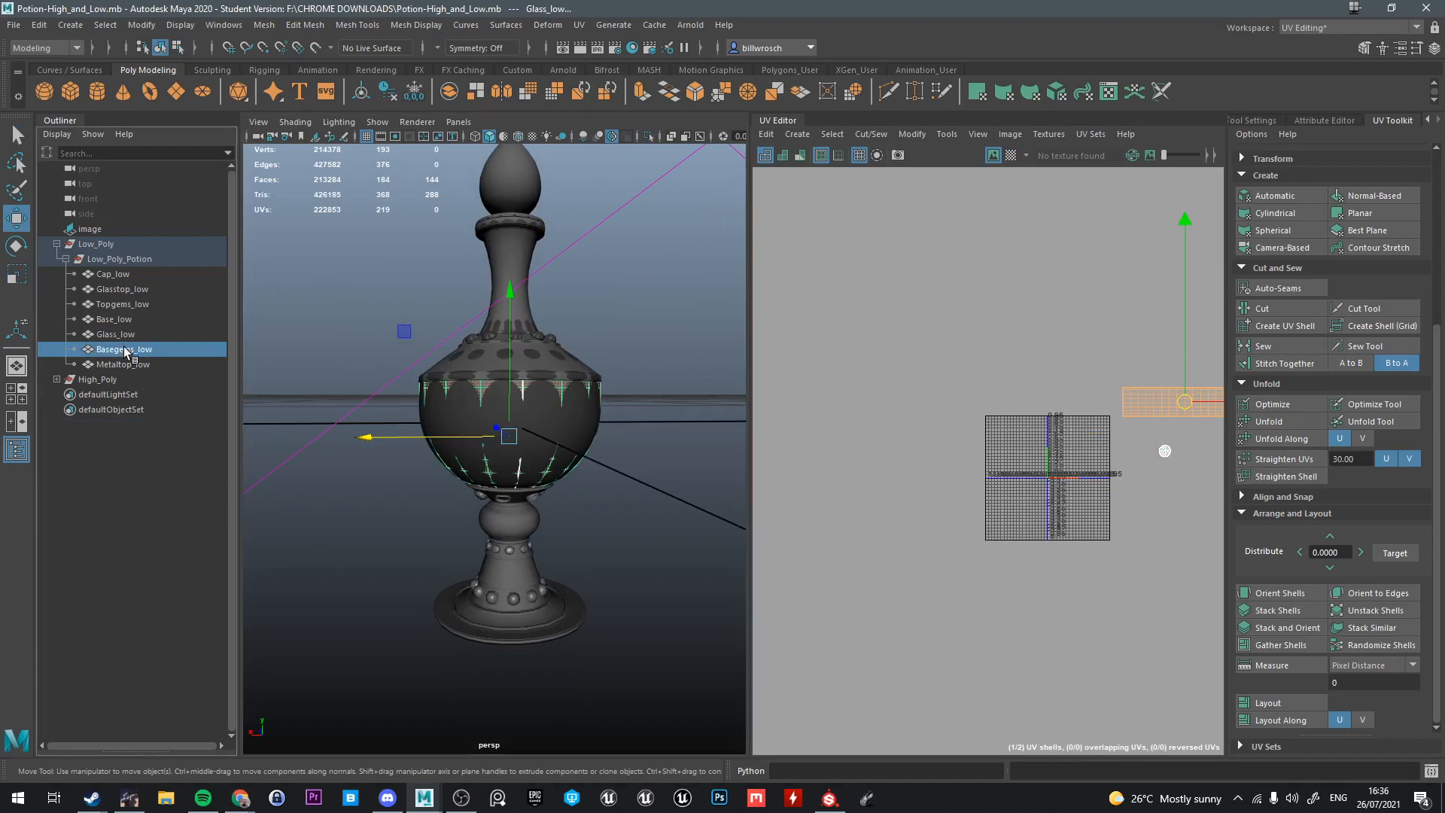
key(f)
click(116, 367)
key(f)
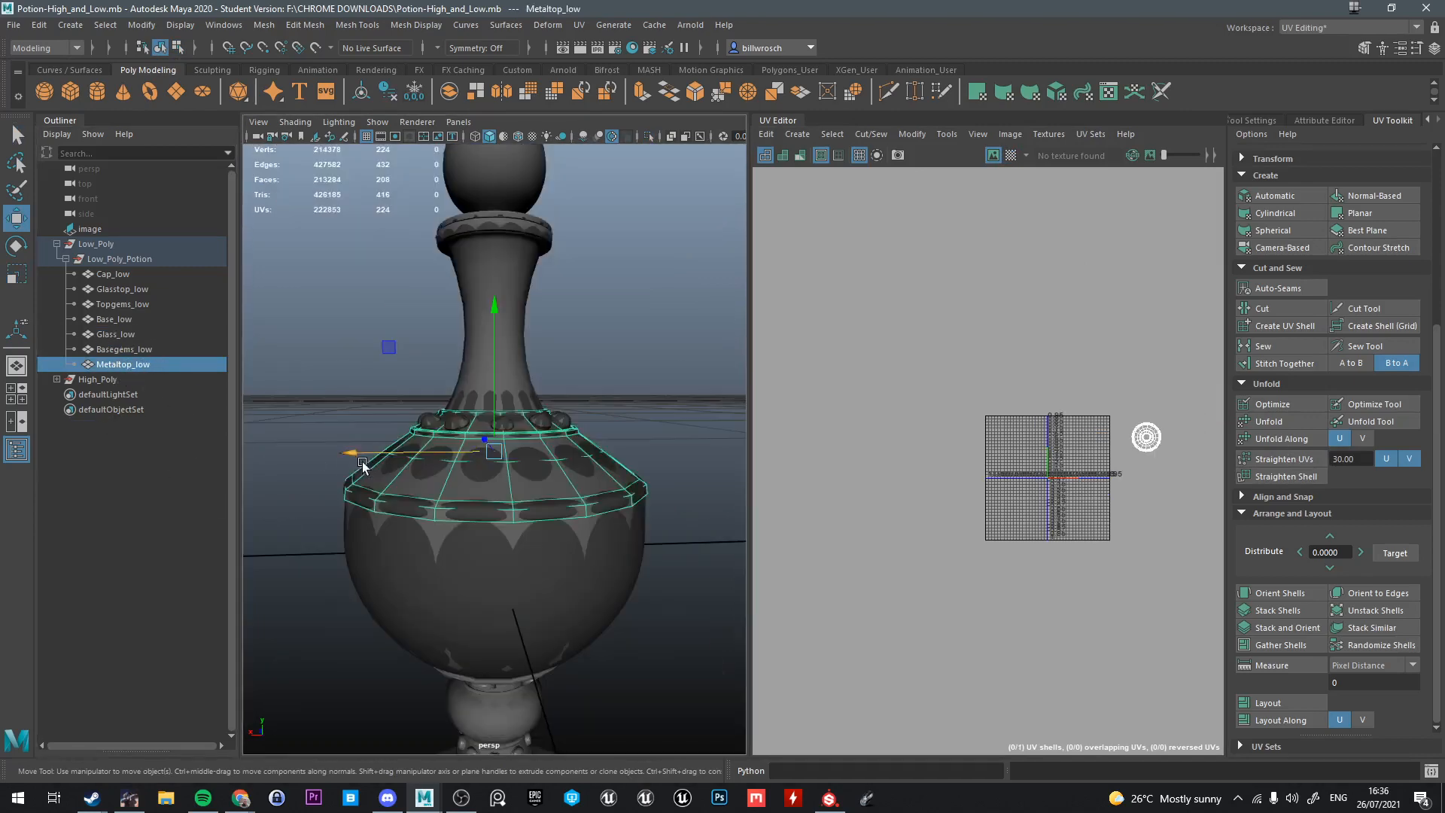
key(ctrl+1)
alt+drag(368, 471, 551, 505)
scroll(551, 559, up, 4)
Select all UV shells of the Low_Poly group and pack them into the UV square with an automatic layout
click(98, 246)
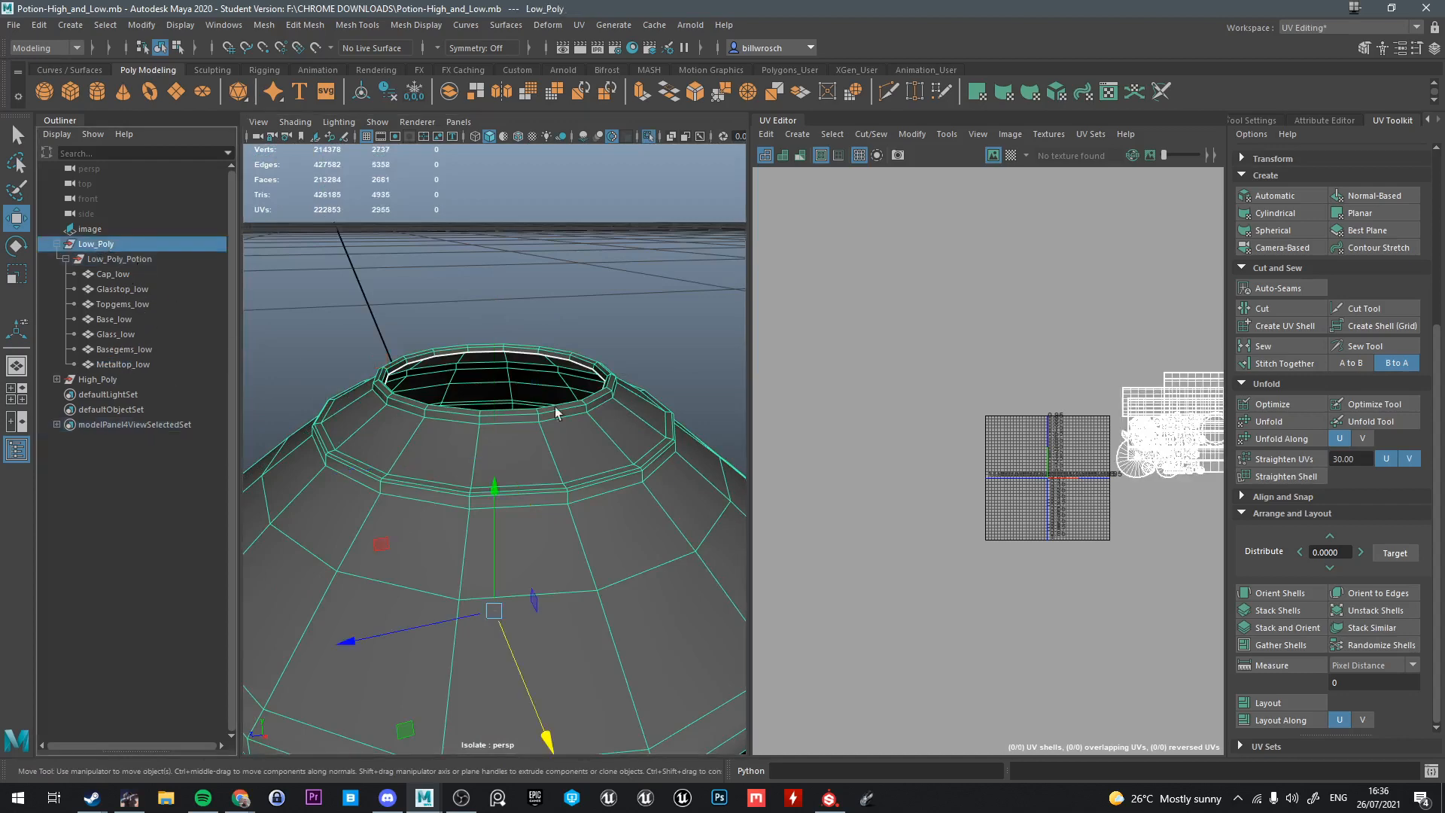
scroll(1153, 434, down, 3)
alt+middle_drag(1153, 435, 996, 431)
right_click(993, 405)
right_drag(993, 405, 992, 446)
drag(918, 345, 1207, 542)
click(1269, 703)
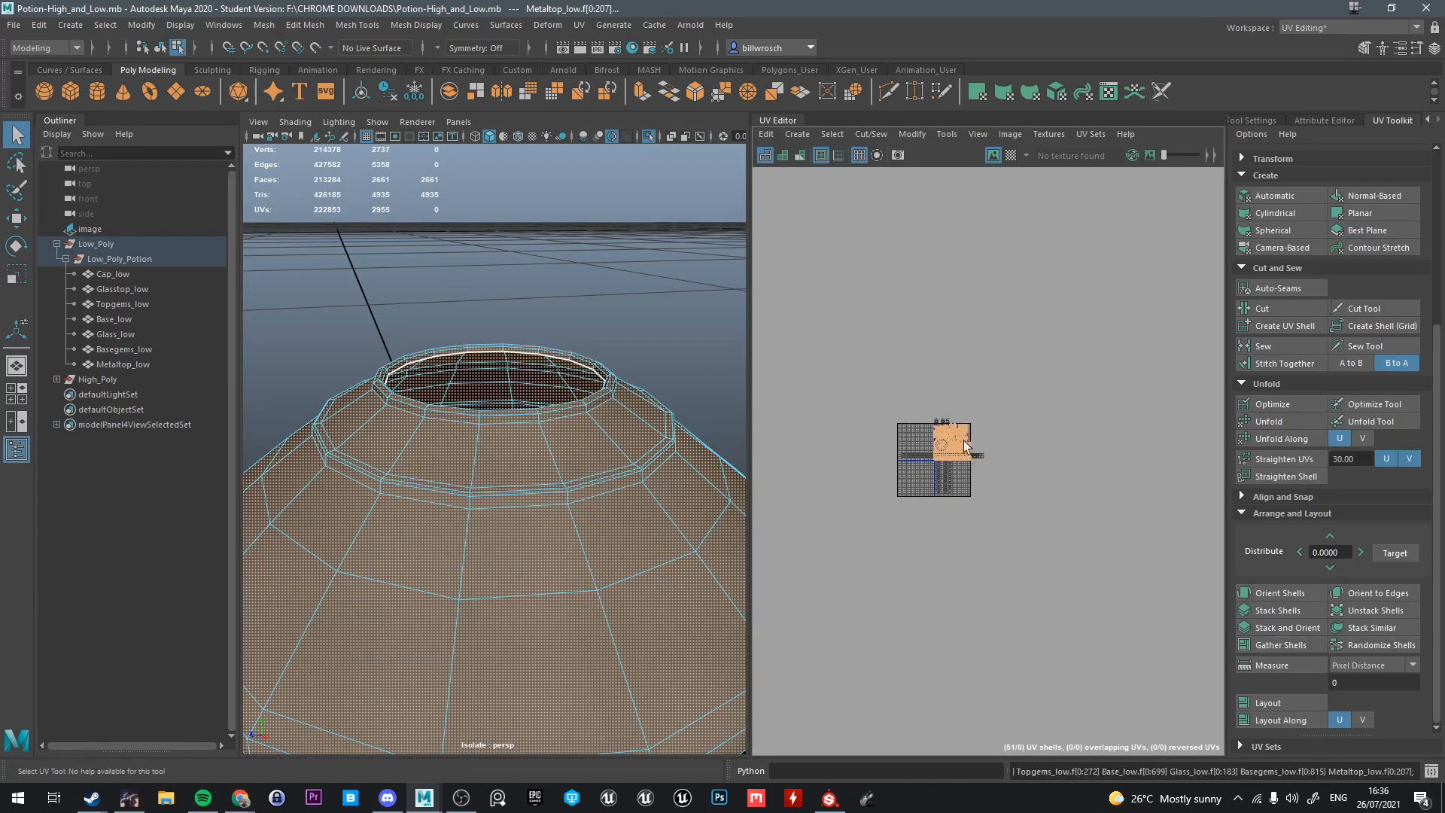
Return to object mode, isolate the Low_Poly group and examine the low-poly bottle down to its base
scroll(1009, 355, up, 5)
scroll(437, 401, up, 3)
right_drag(437, 401, 536, 322)
scroll(540, 400, down, 5)
alt+drag(657, 429, 602, 385)
scroll(602, 385, down, 5)
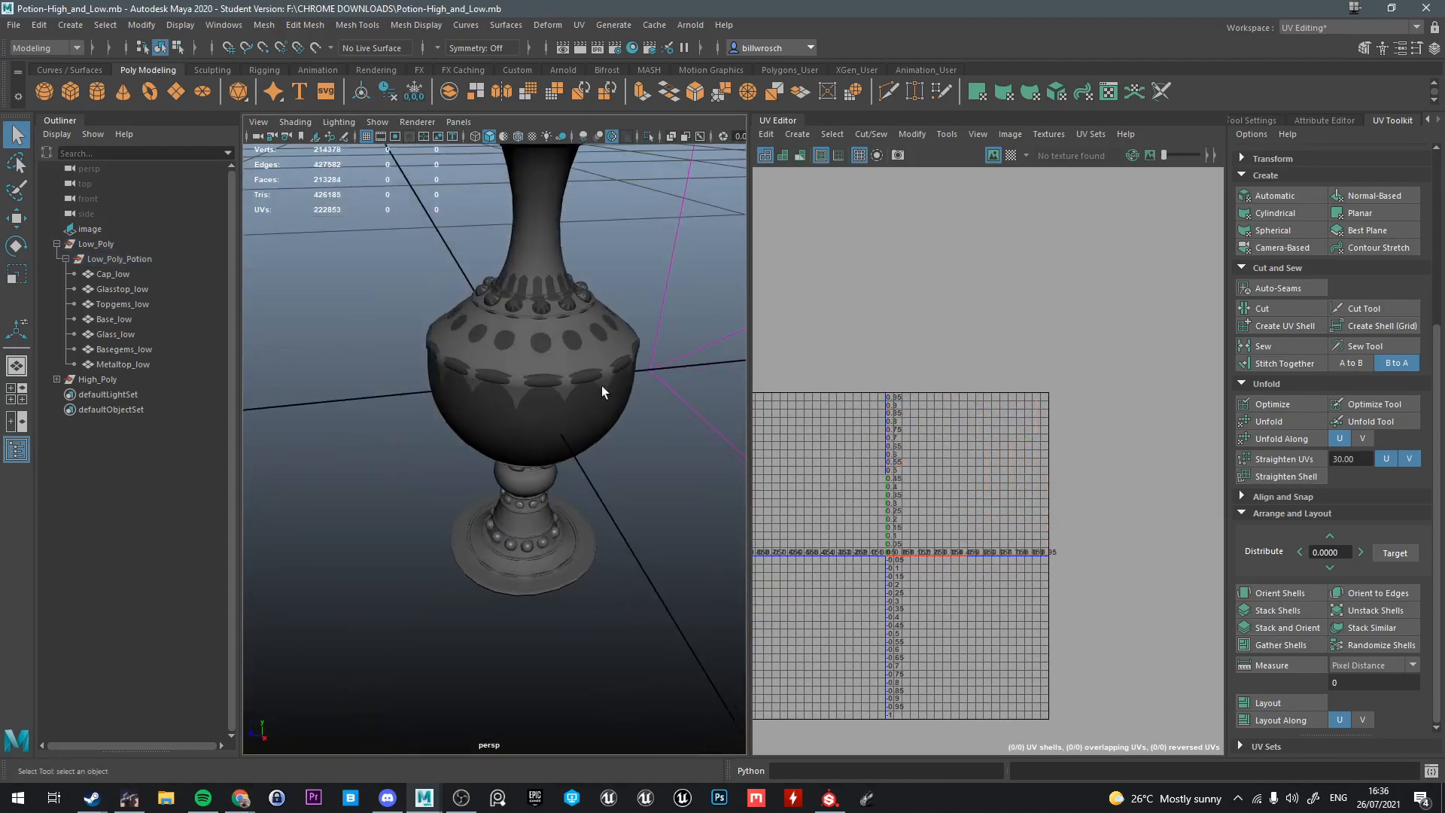
click(97, 243)
key(ctrl+1)
click(622, 525)
alt+drag(622, 525, 662, 475)
scroll(617, 465, up, 5)
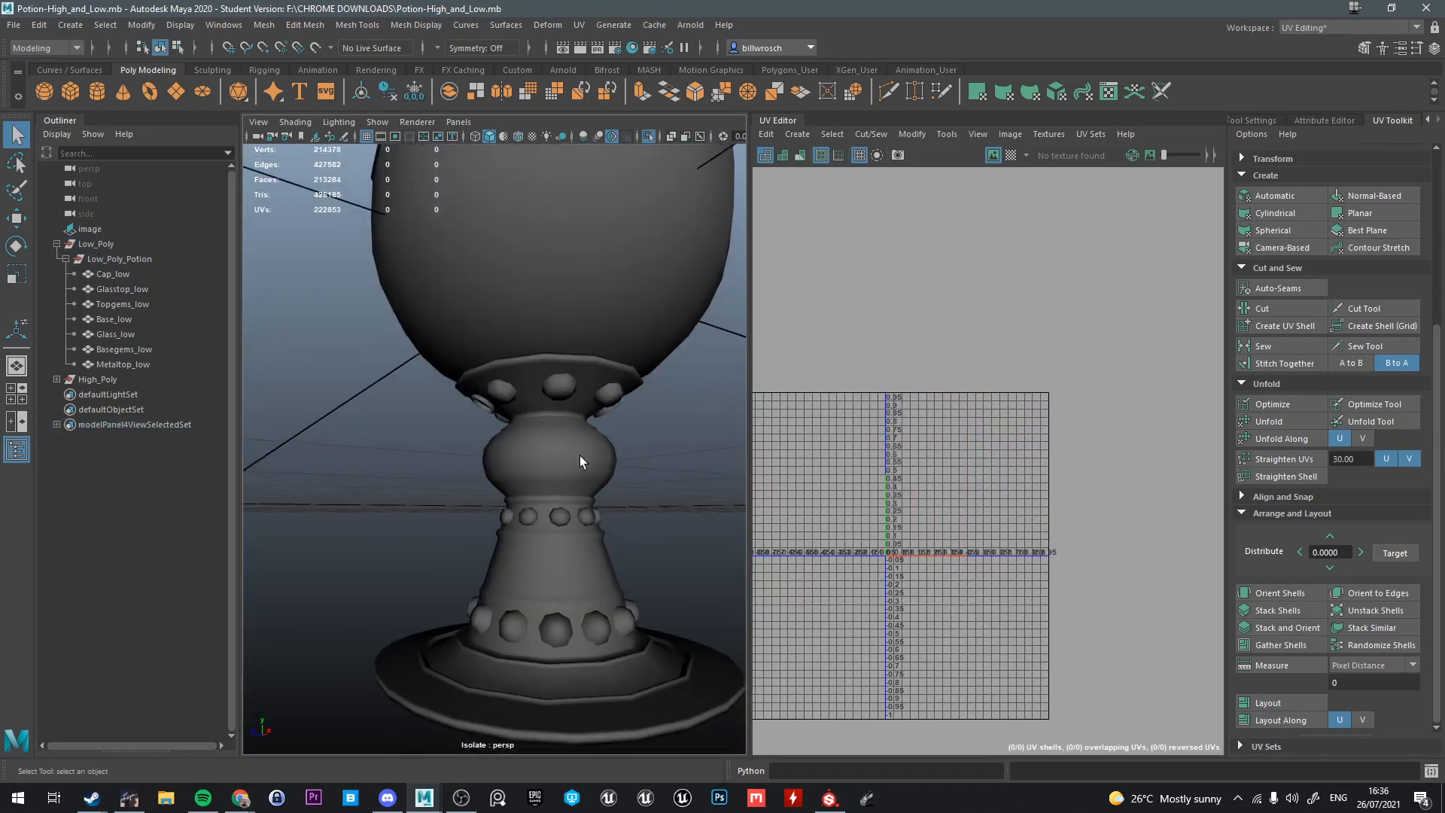
Select the glass together with the glass top, and separately the metal top, to check their shells in the packed layout
scroll(591, 436, down, 2)
alt+drag(595, 309, 572, 364)
click(572, 365)
alt+middle_drag(628, 301, 605, 403)
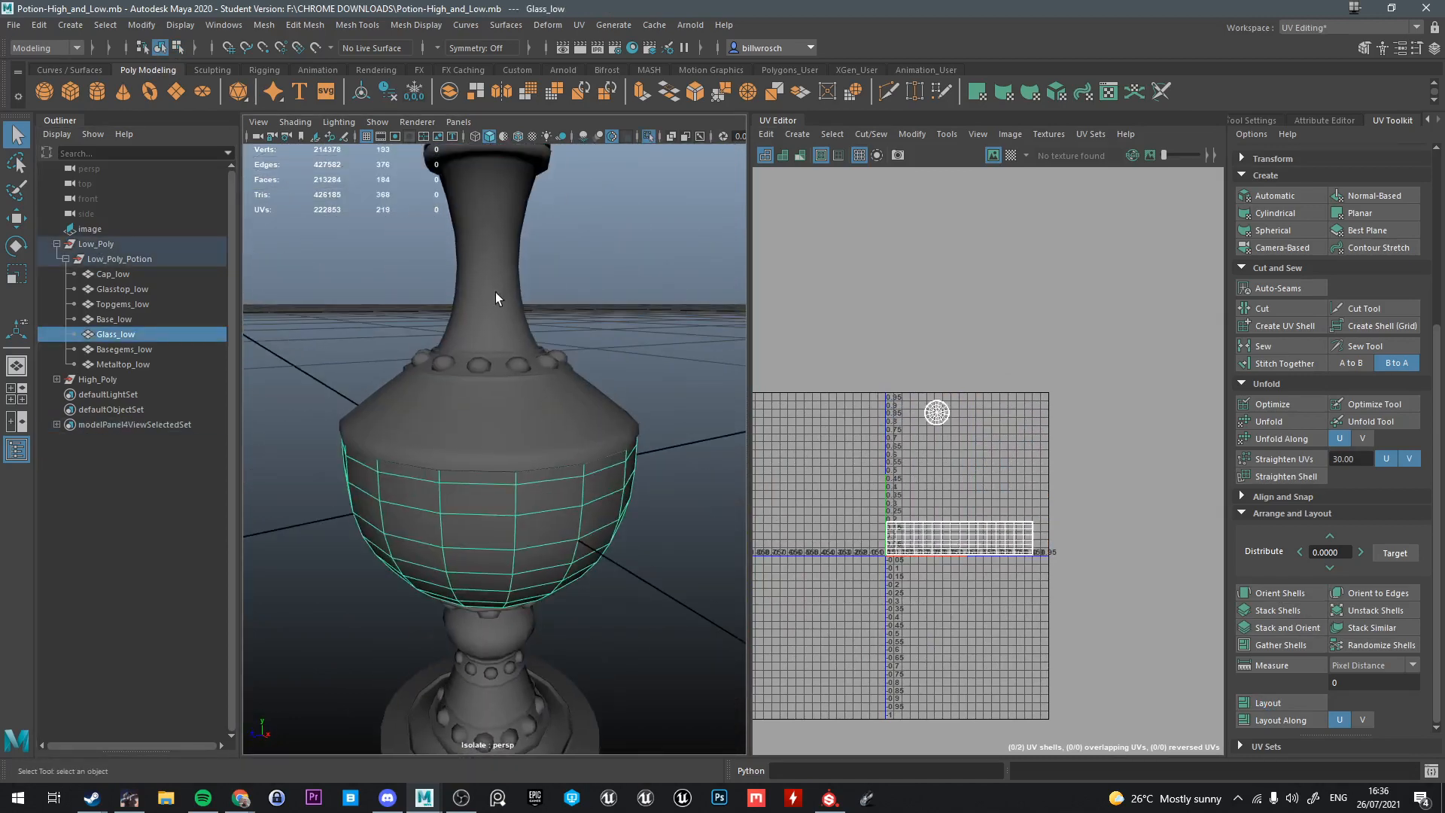
shift+click(496, 292)
alt+drag(513, 378, 499, 399)
alt+middle_drag(474, 263, 468, 339)
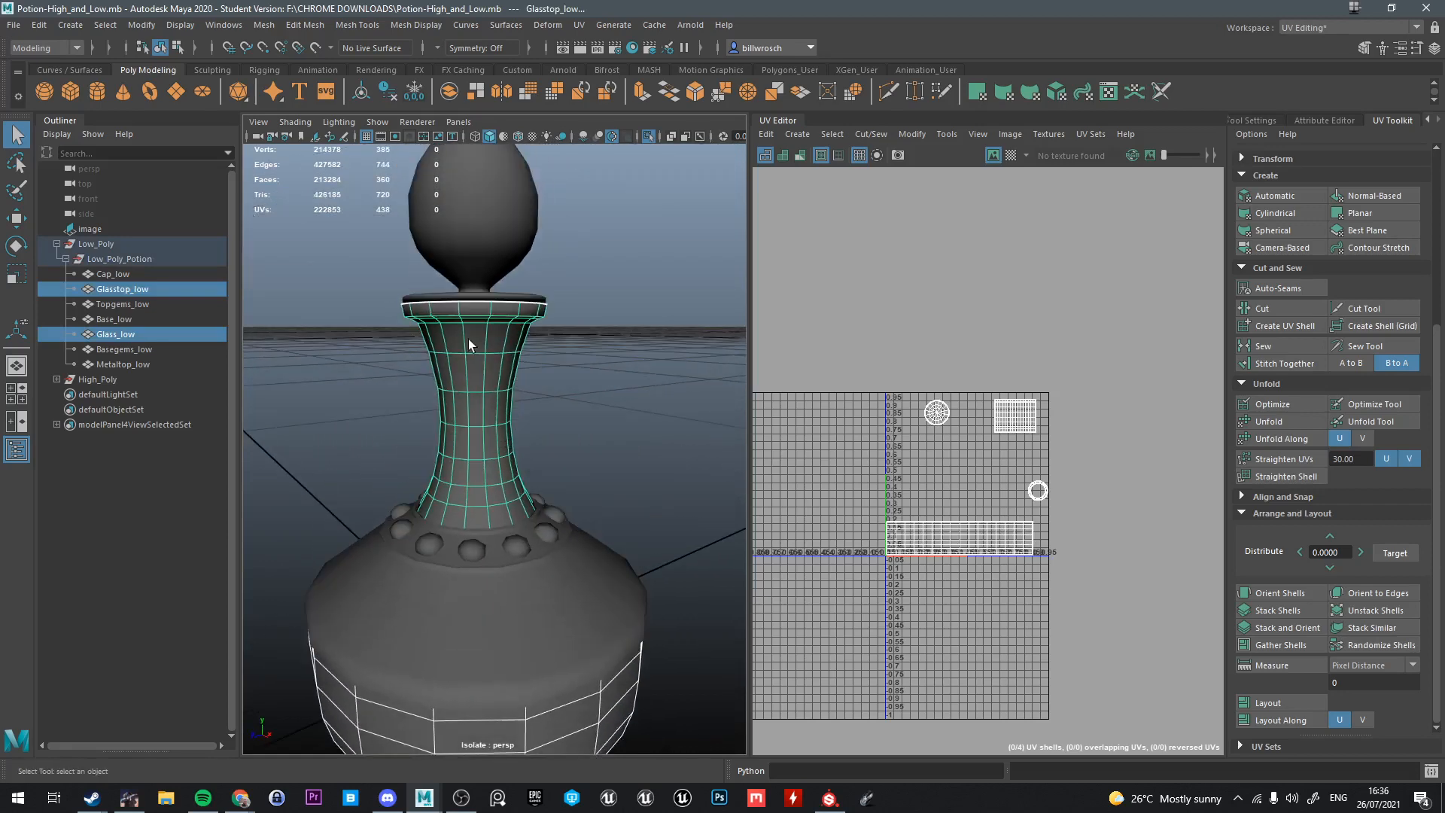
click(488, 256)
alt+middle_drag(493, 603, 539, 326)
click(483, 452)
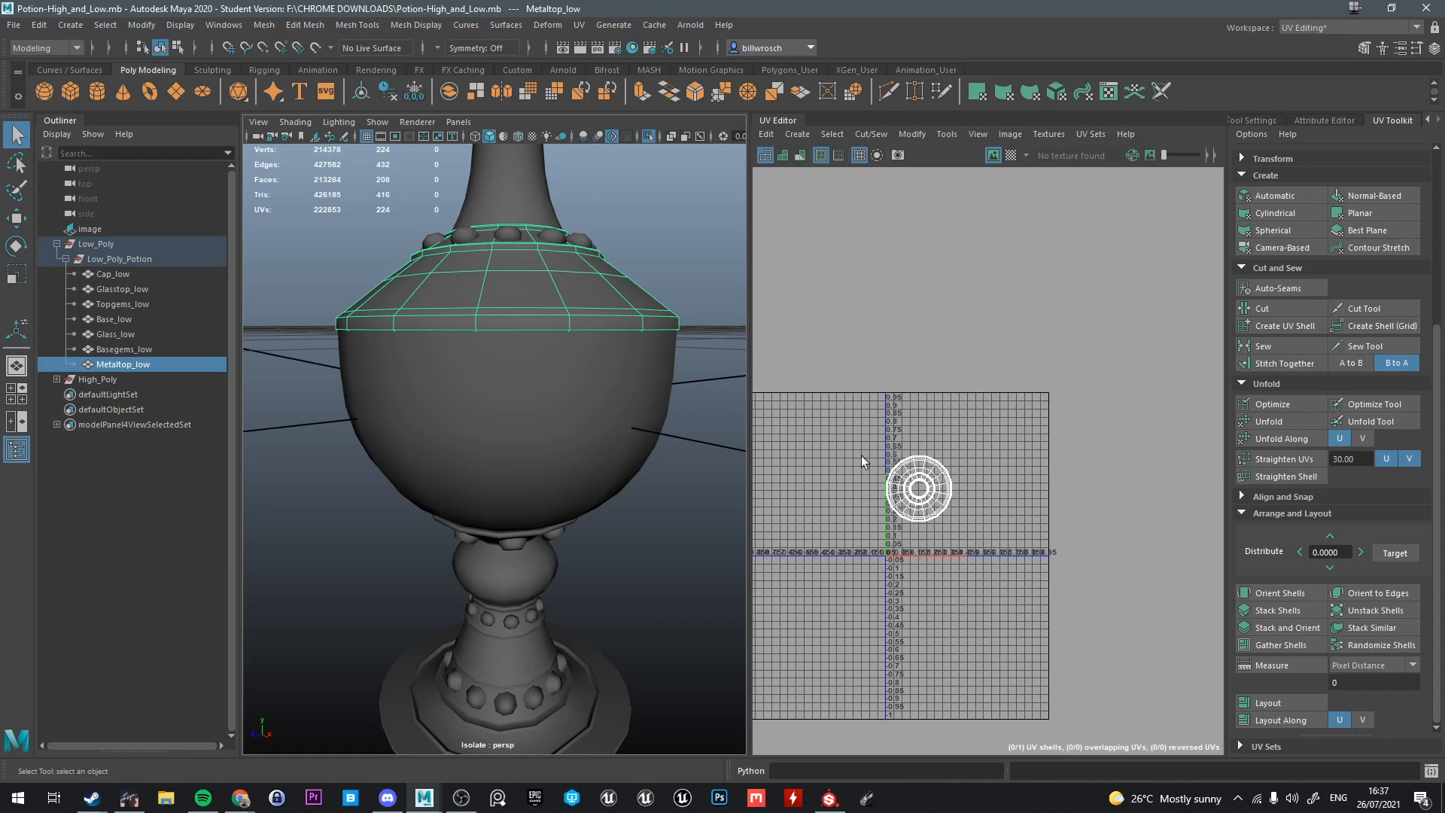
Select all meshes of the low-poly bottle, delete their history and freeze their transformations
scroll(408, 284, down, 8)
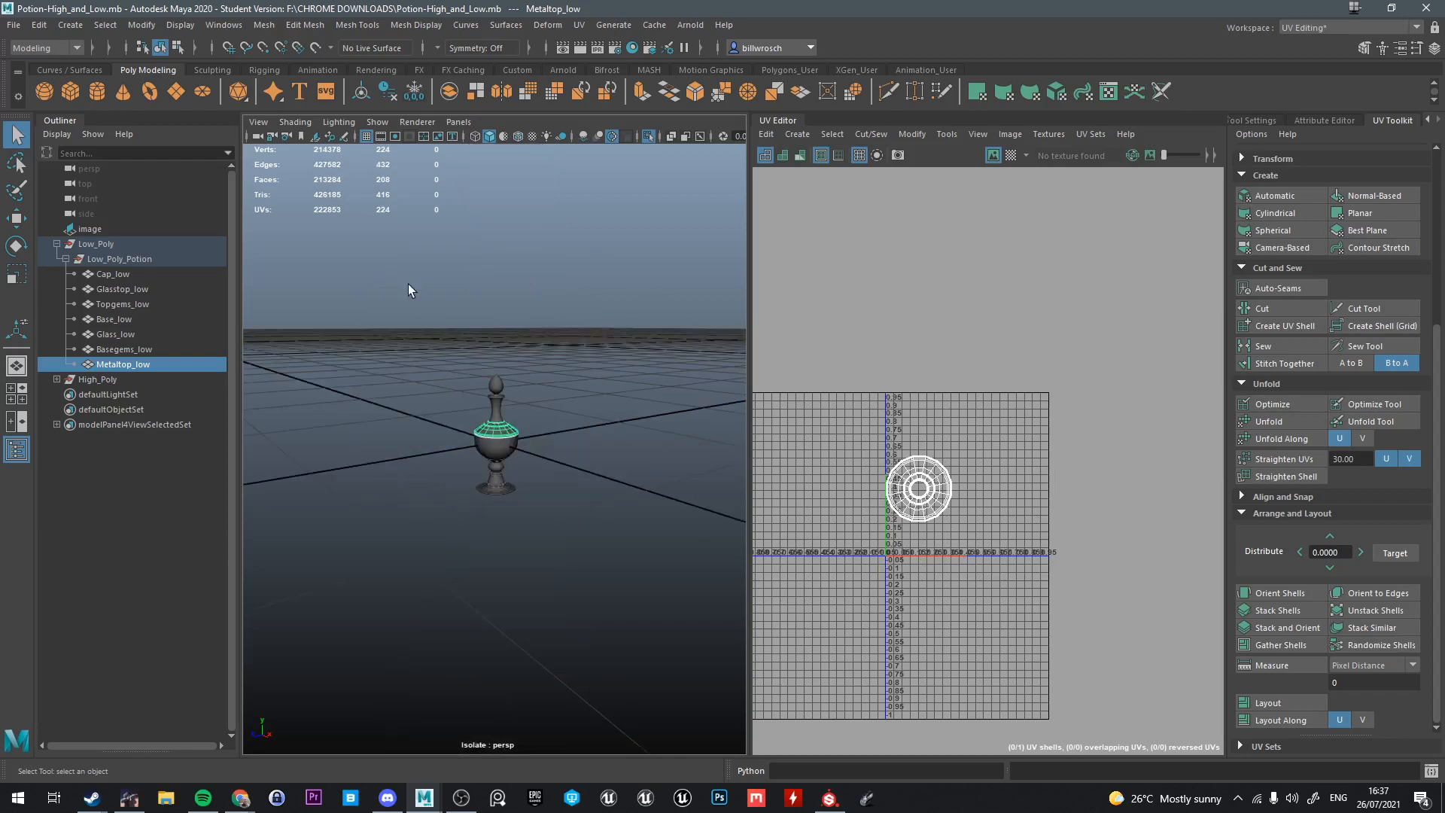
drag(408, 284, 703, 518)
scroll(961, 483, up, 5)
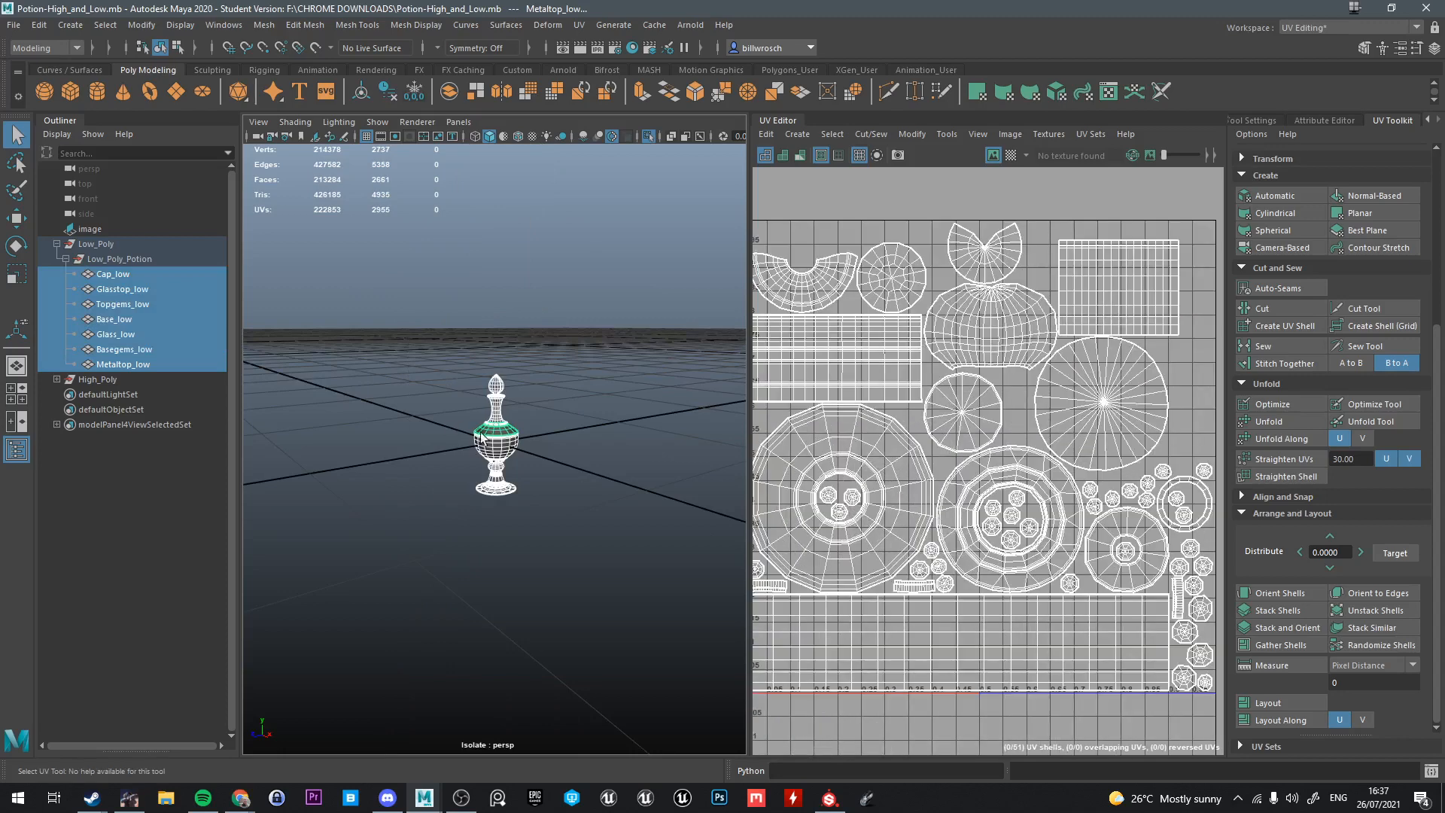
scroll(480, 437, up, 8)
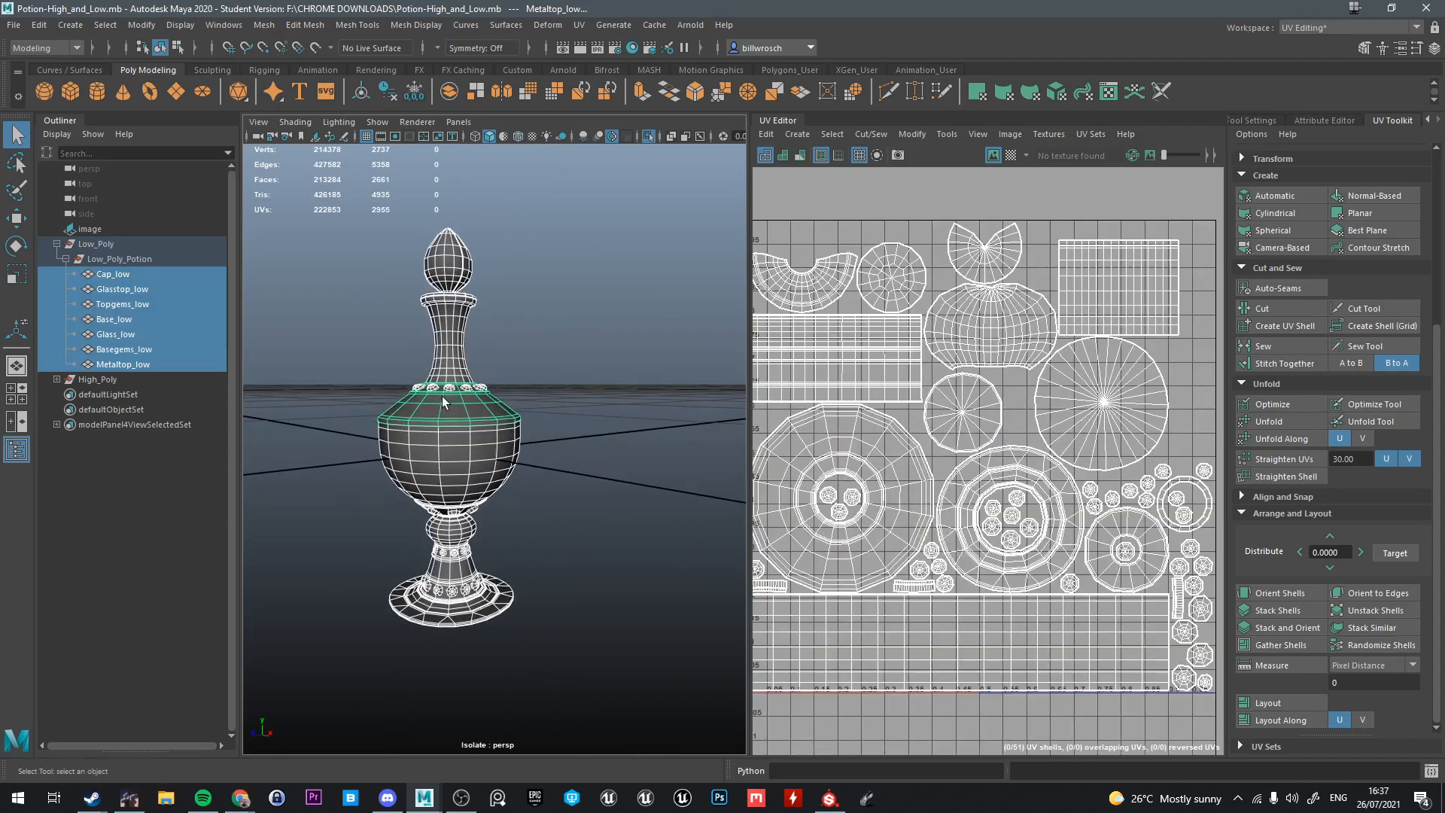
scroll(441, 396, down, 5)
drag(391, 295, 500, 503)
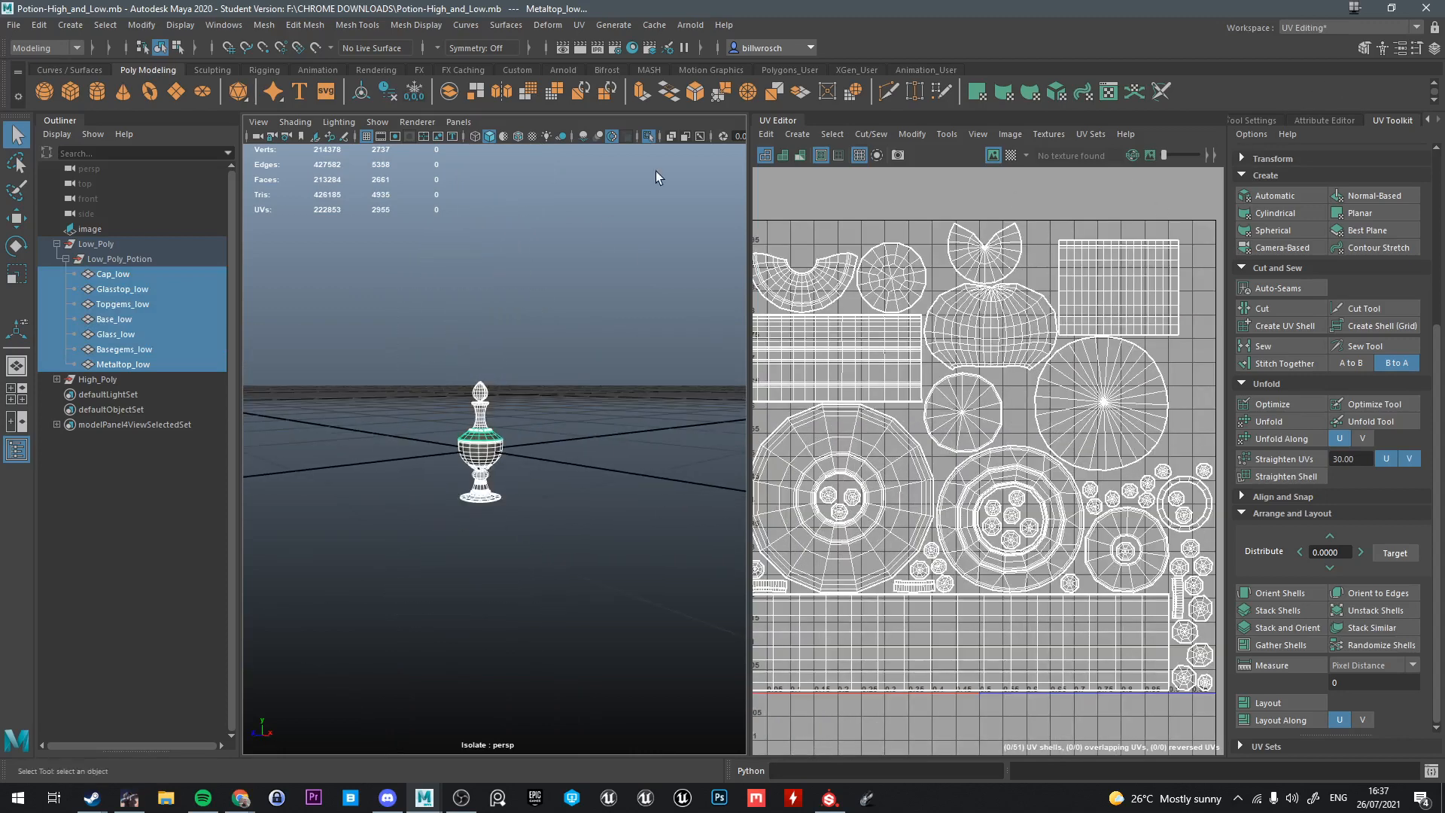
click(1325, 120)
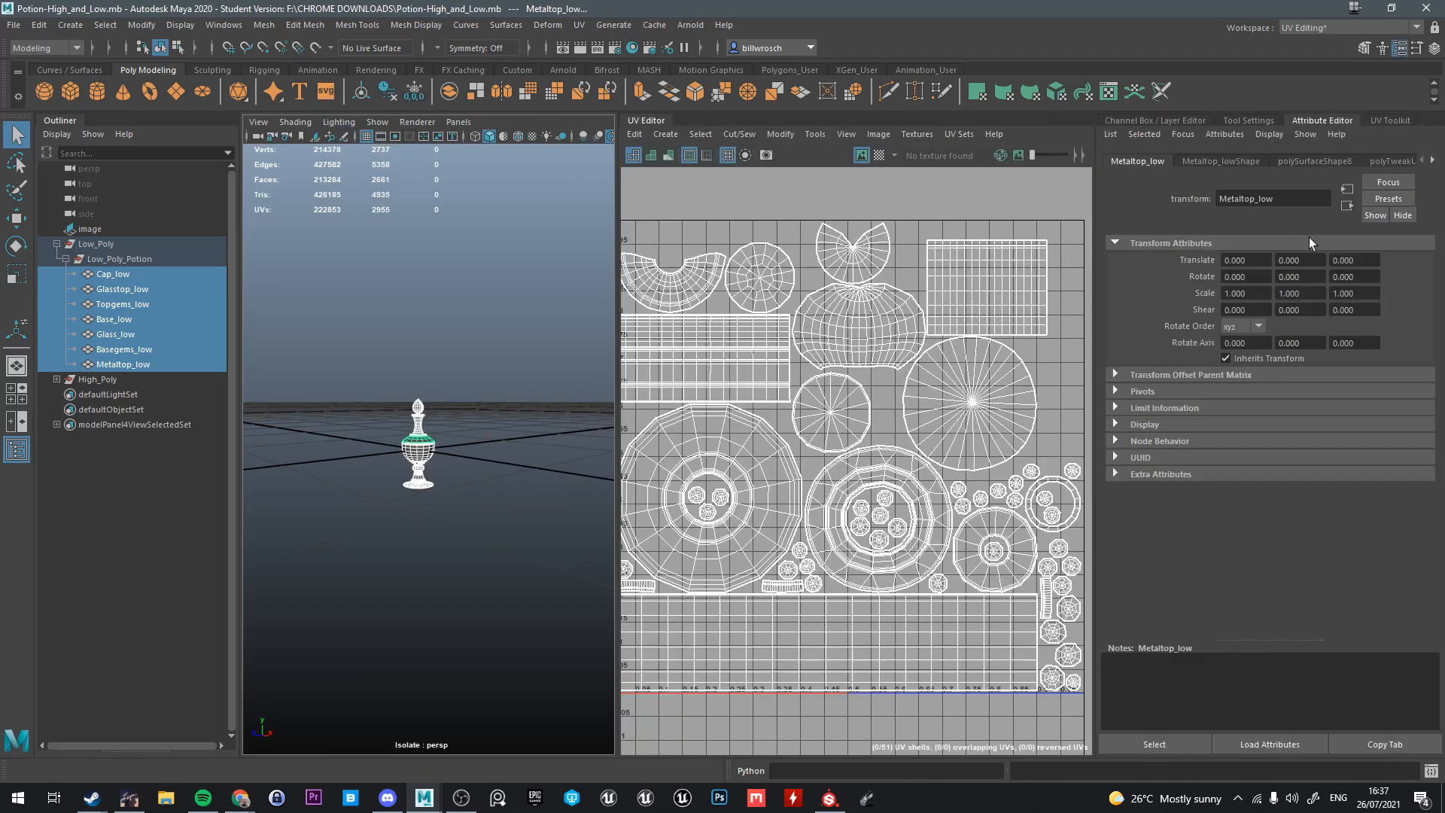
click(391, 95)
click(414, 92)
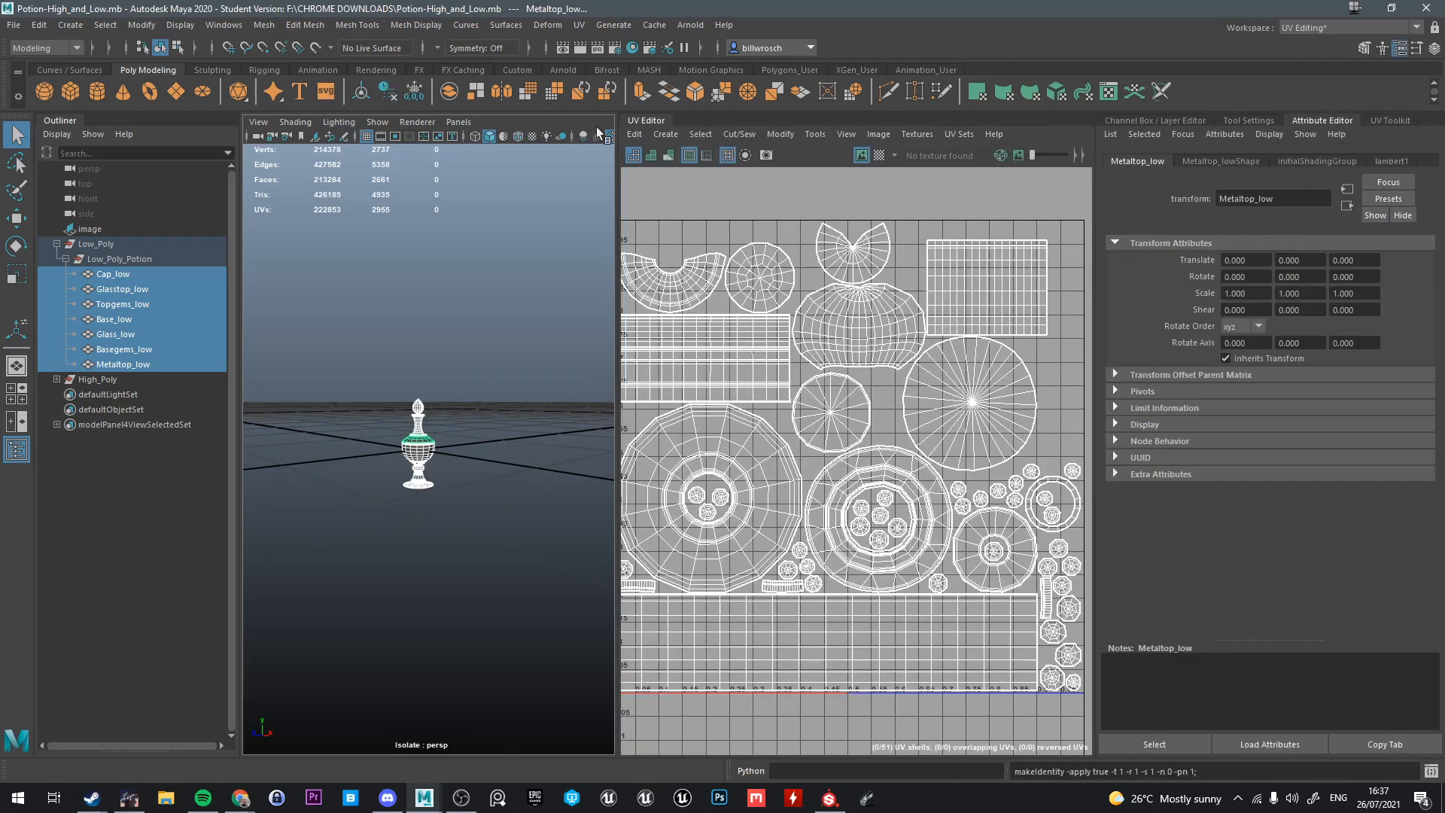
key(f)
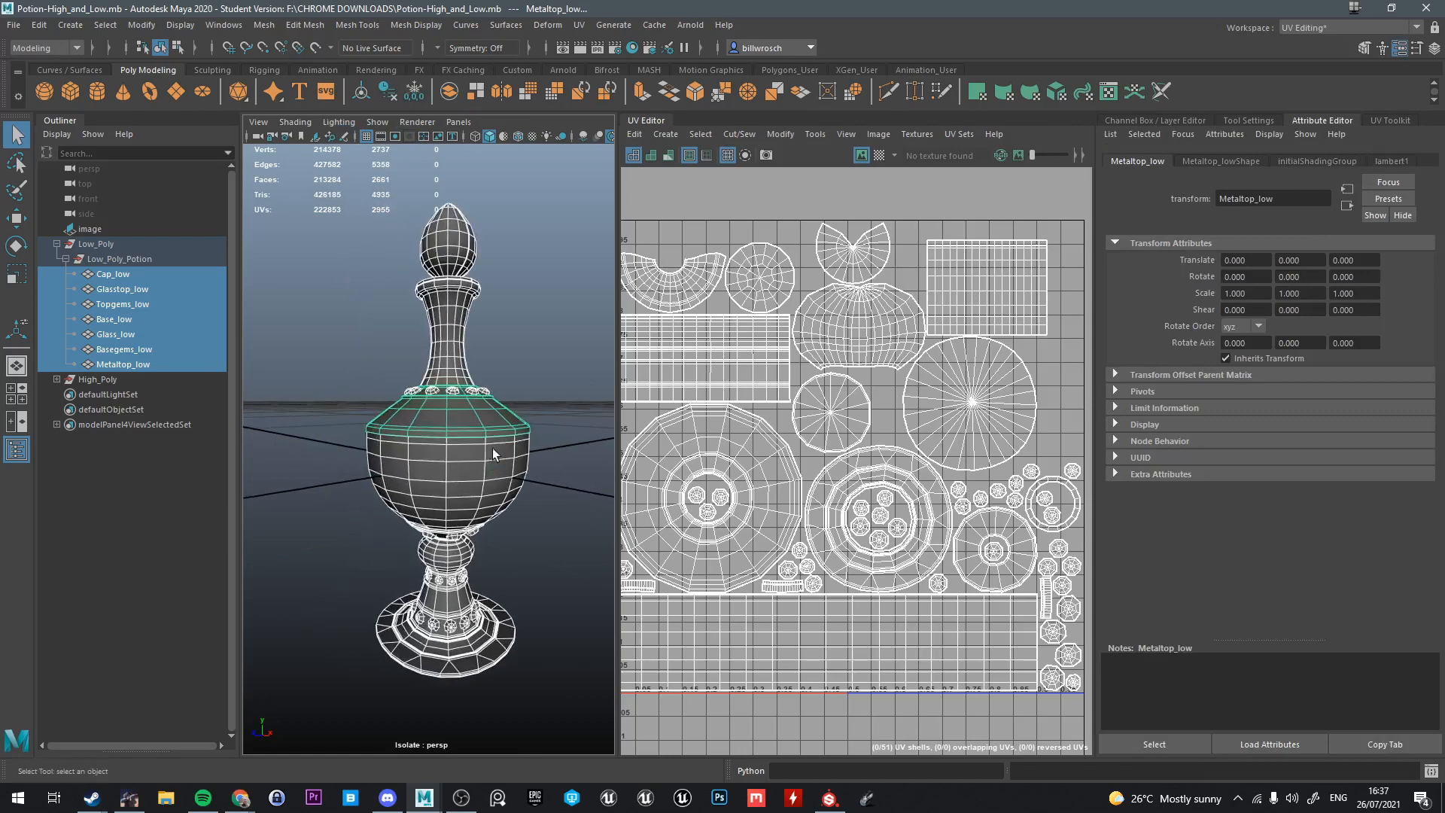
alt+drag(441, 412, 438, 443)
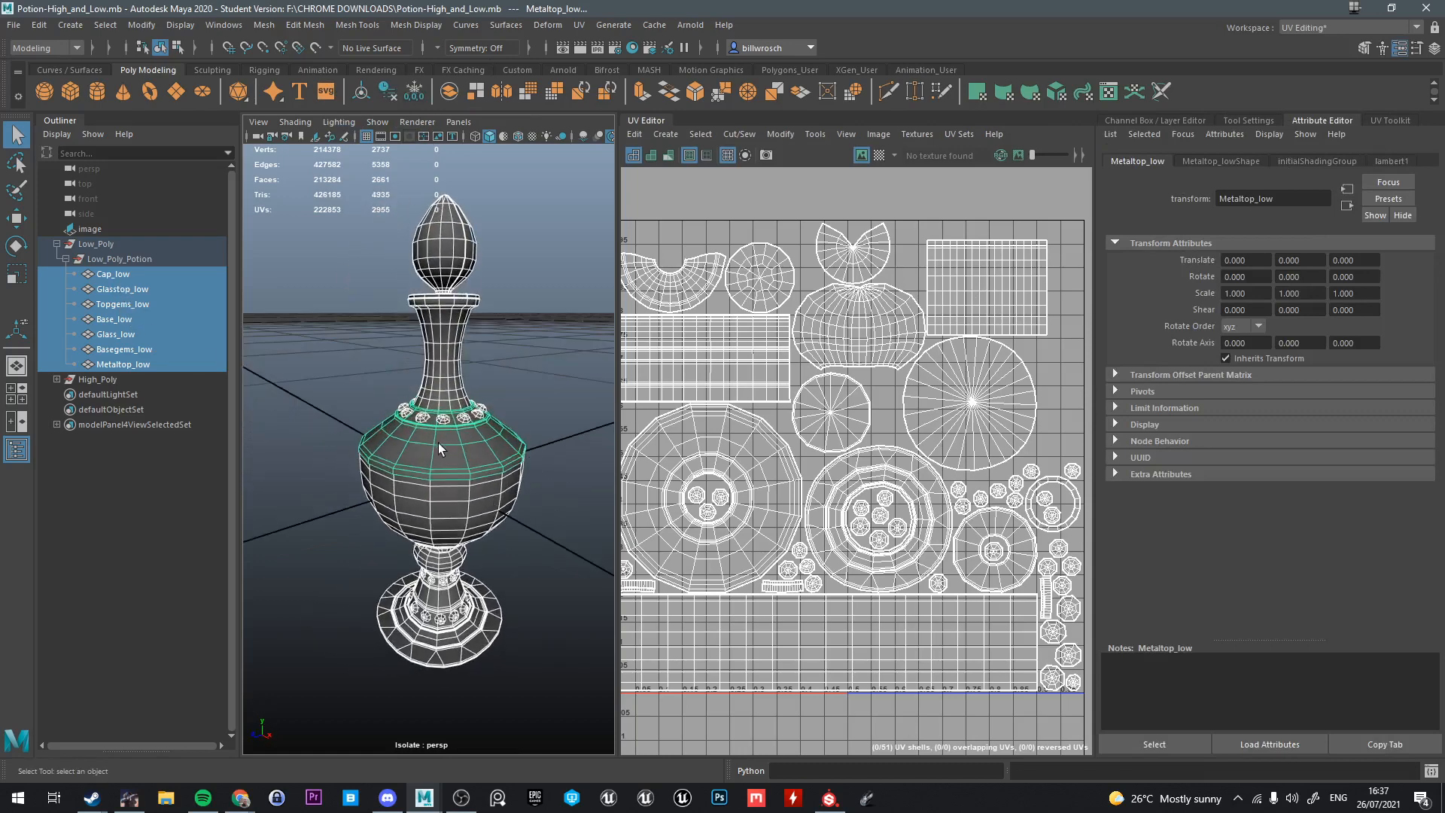
Assign a new Lambert material to the cap, top gems, base, base gems and metal top, and name it Opaque
click(139, 365)
ctrl+click(137, 350)
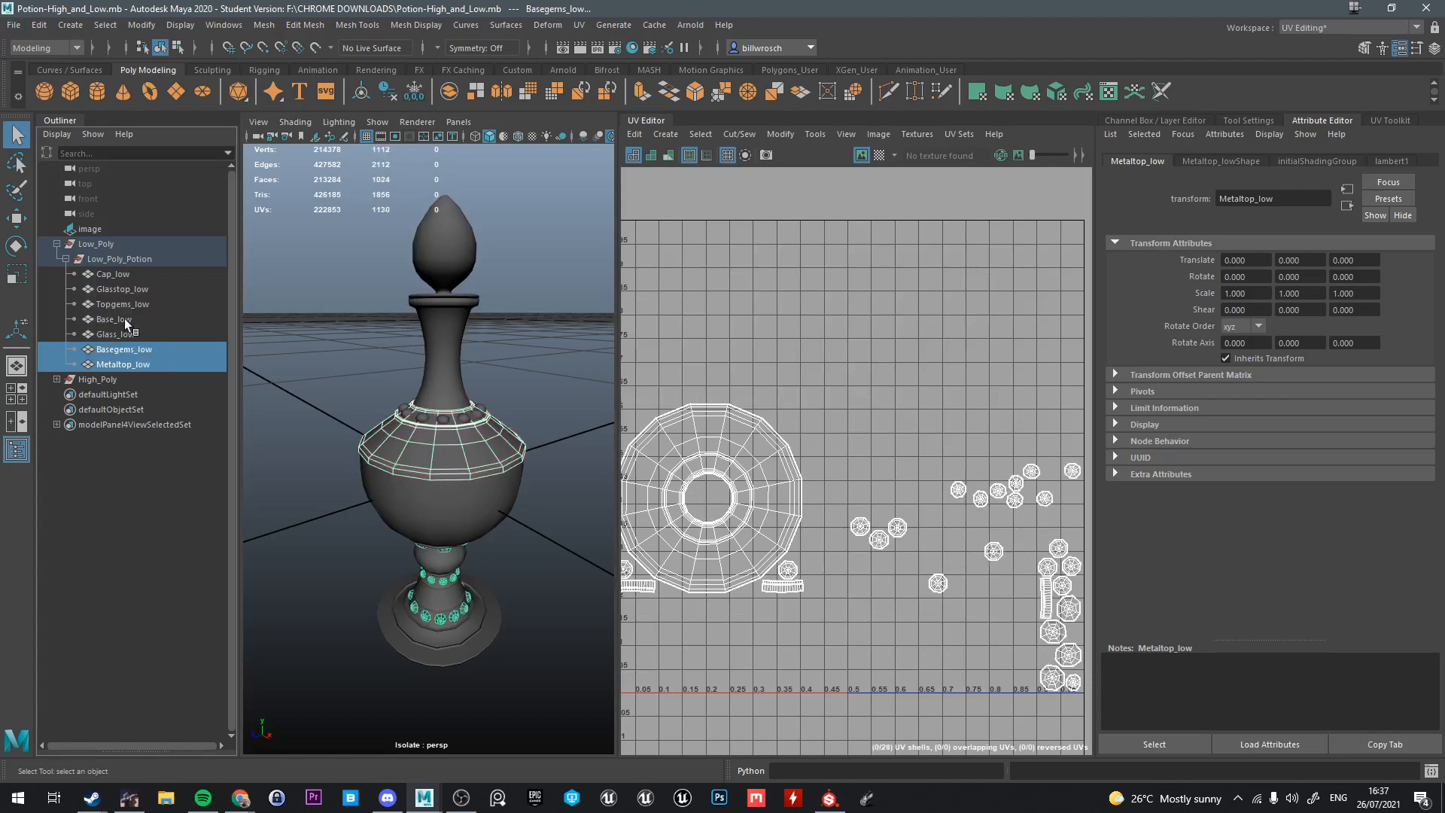
ctrl+click(124, 319)
ctrl+click(128, 307)
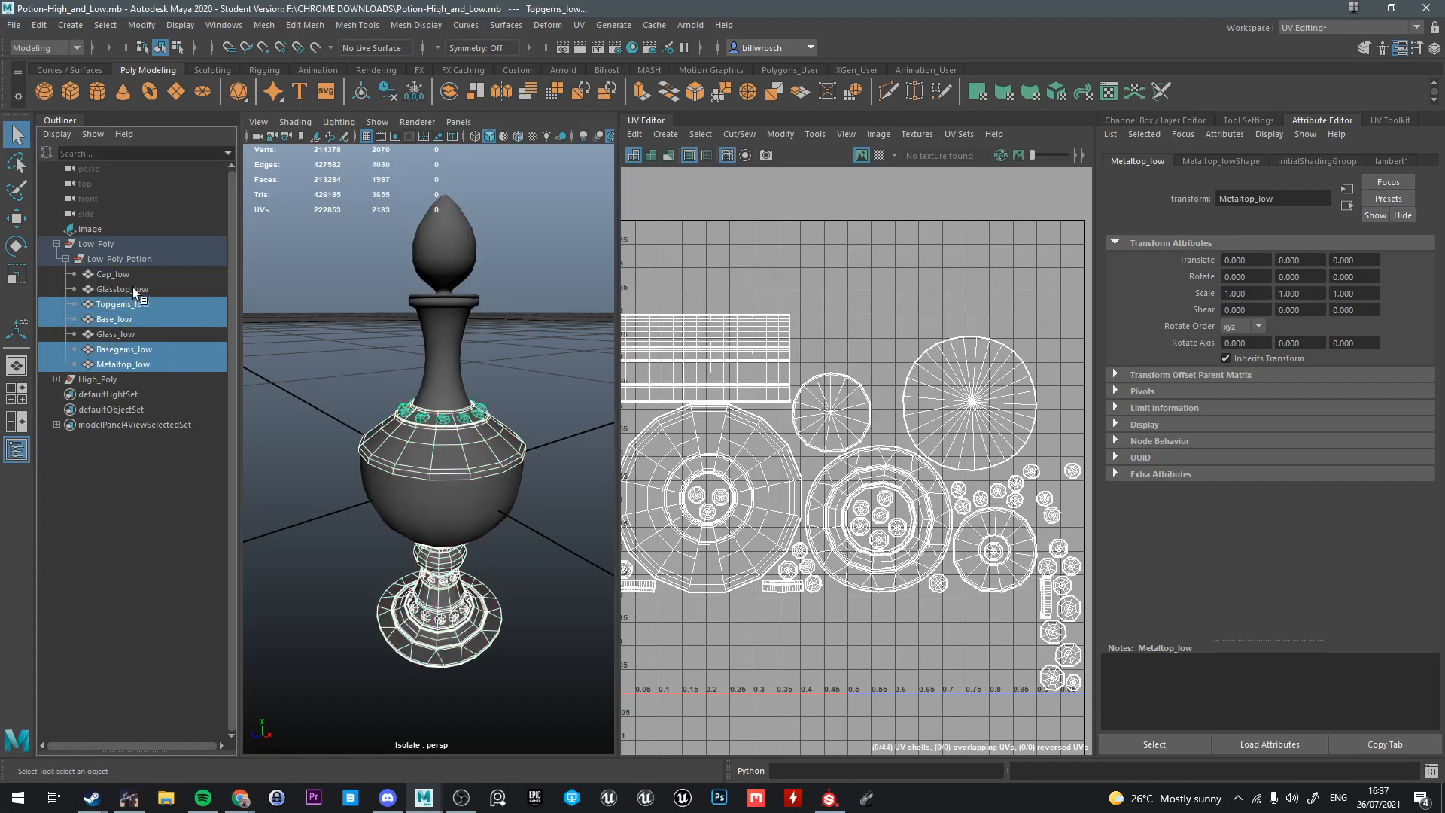
ctrl+click(133, 274)
right_drag(440, 283, 558, 692)
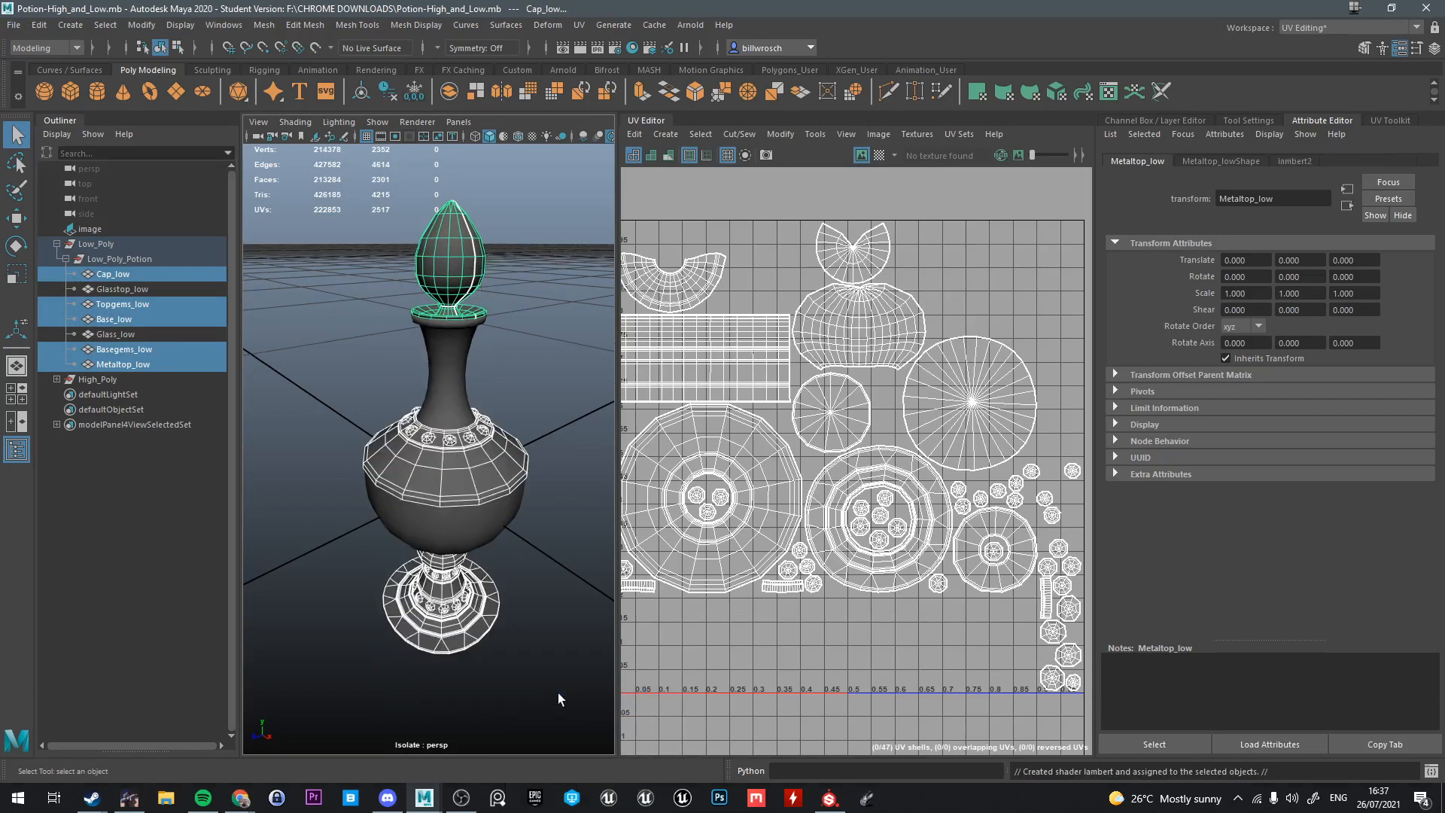
double_click(1270, 197)
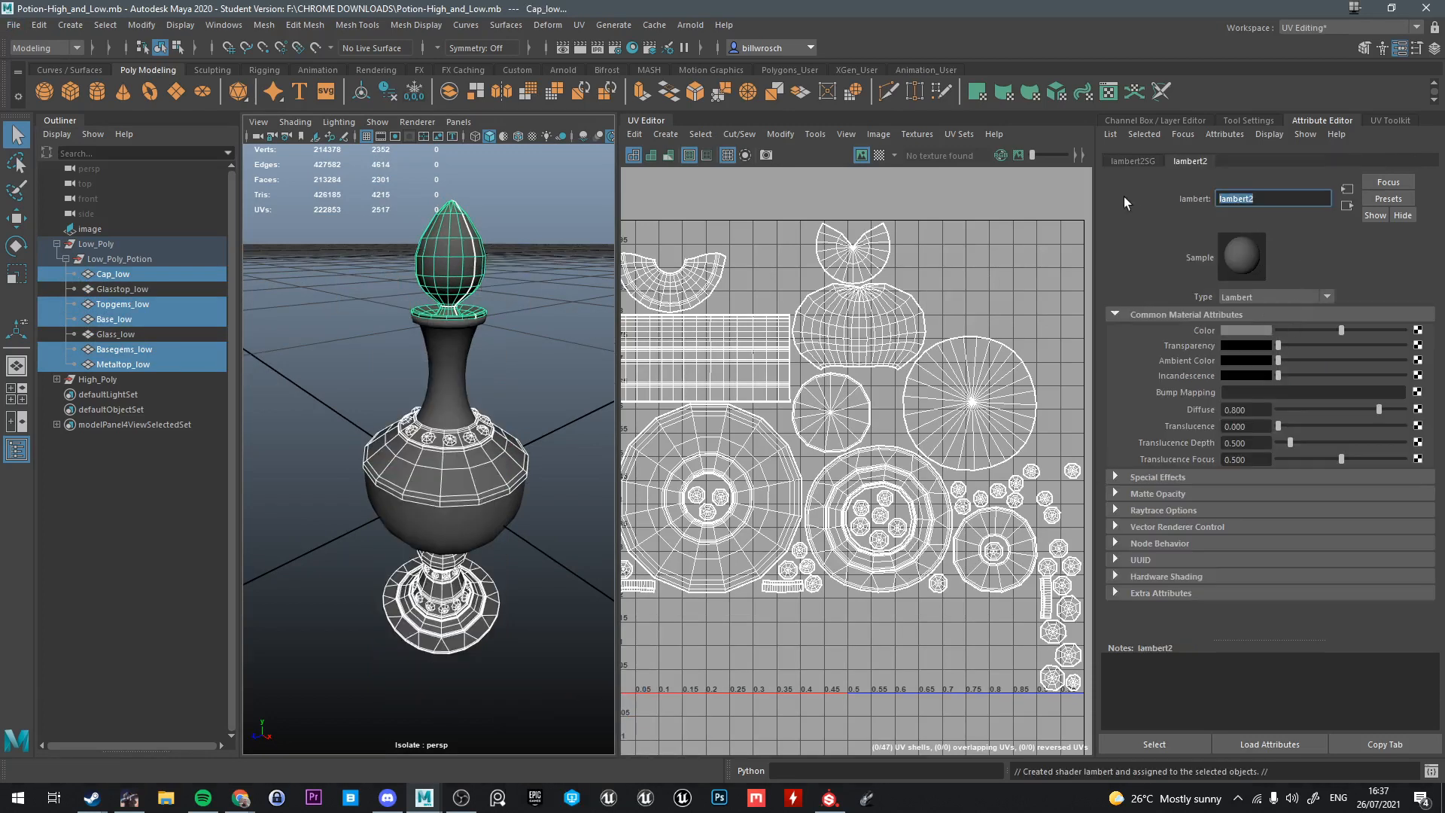
text(Opaque)
key(Return)
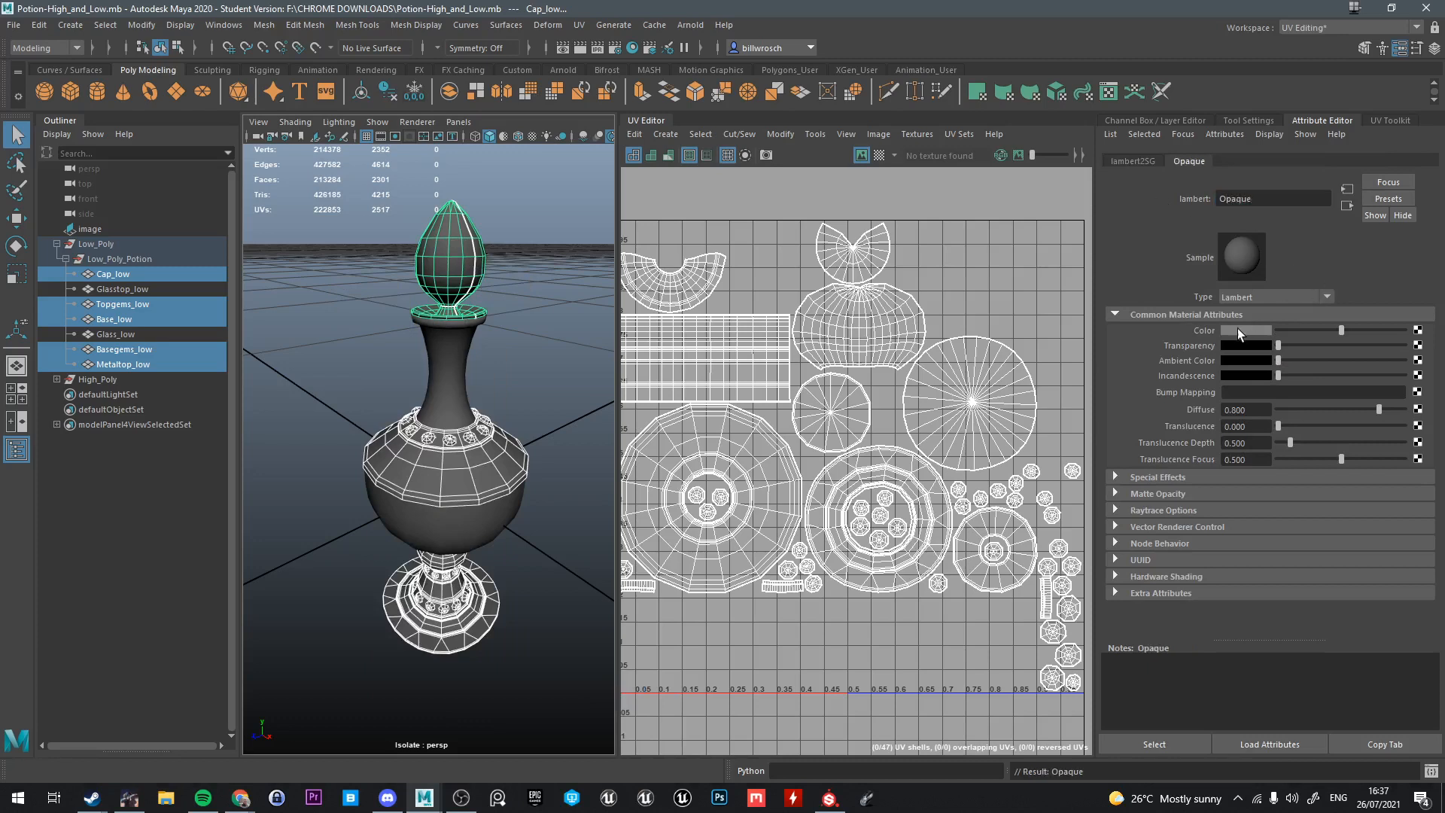
Set the Opaque material's color to a warm light grey with hue 30, saturation 0.051 and value 0.646
click(1260, 331)
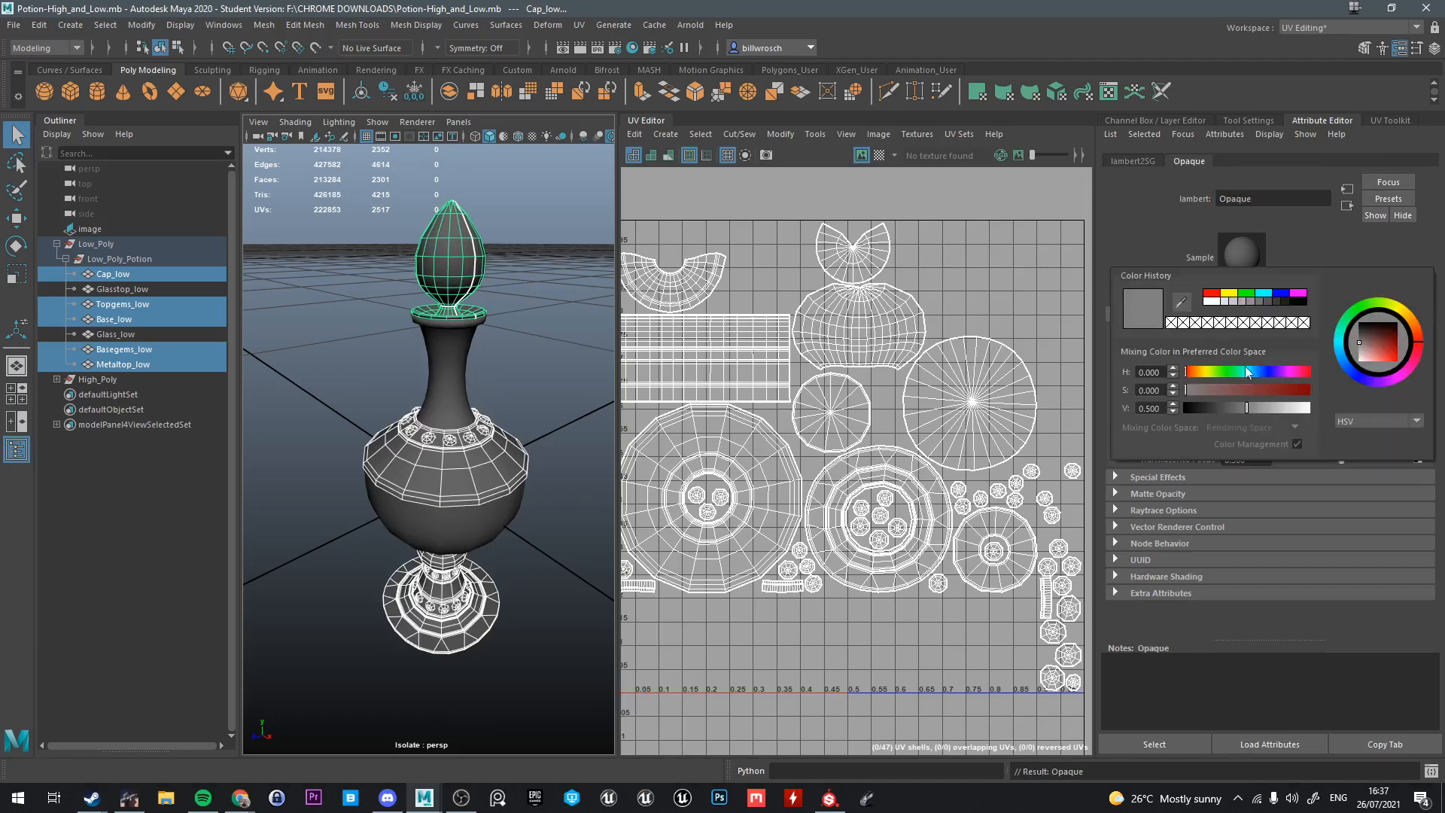
click(1196, 372)
click(1189, 390)
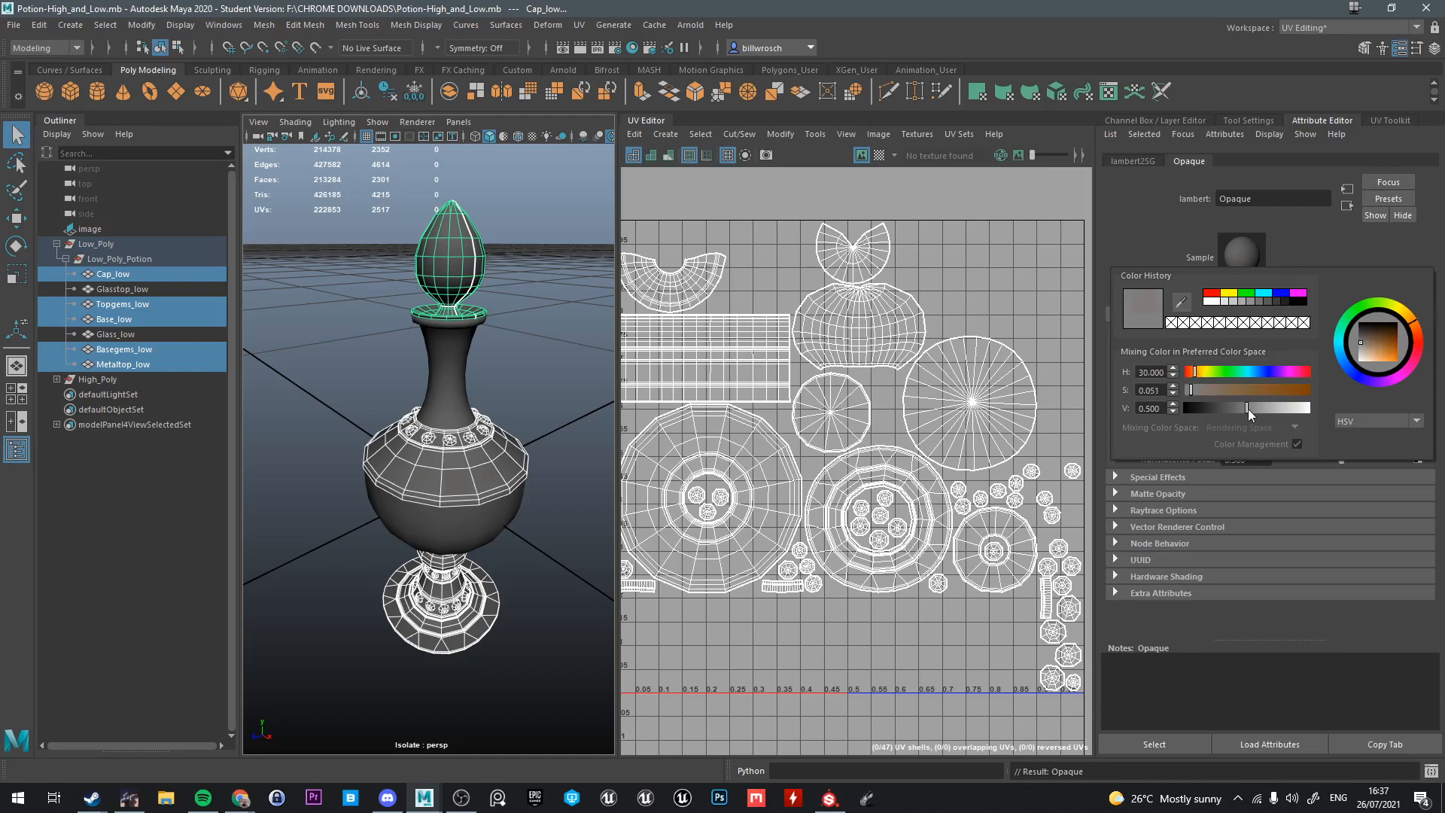
drag(1248, 411, 1264, 408)
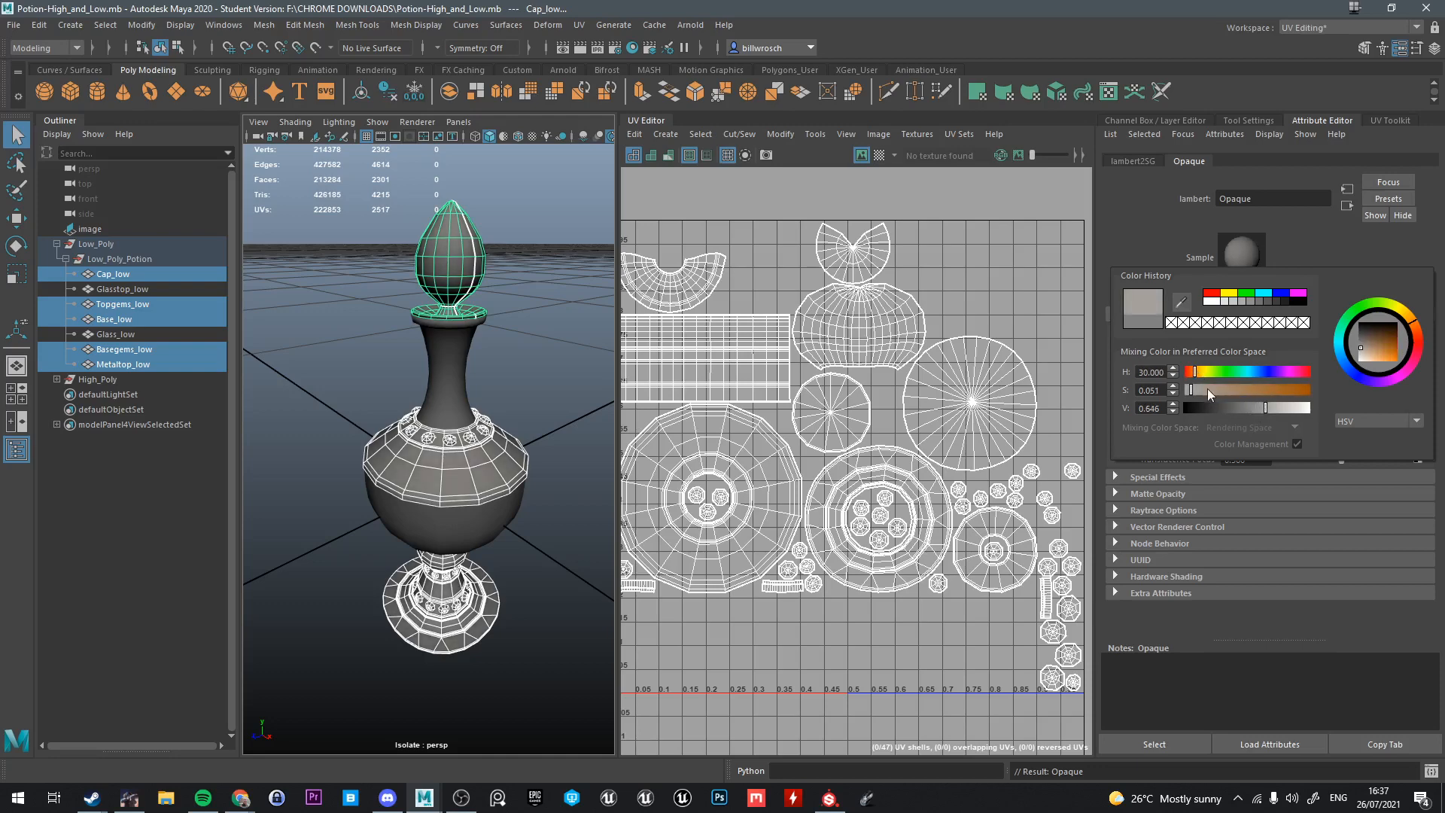
click(498, 331)
alt+drag(484, 413, 464, 363)
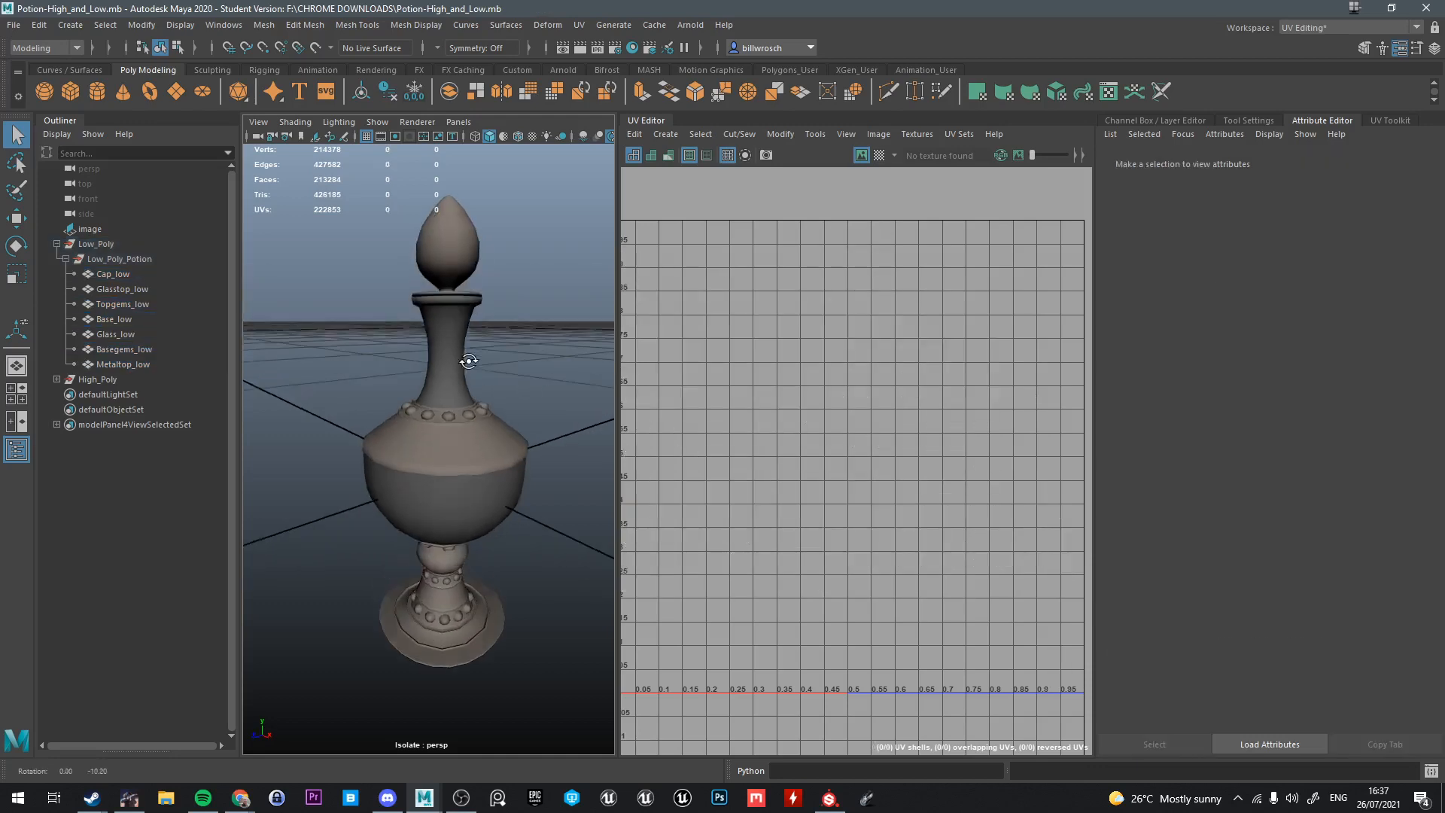
Select the Glass_low and Glasstop_low meshes and assign them a second new Lambert material
click(450, 268)
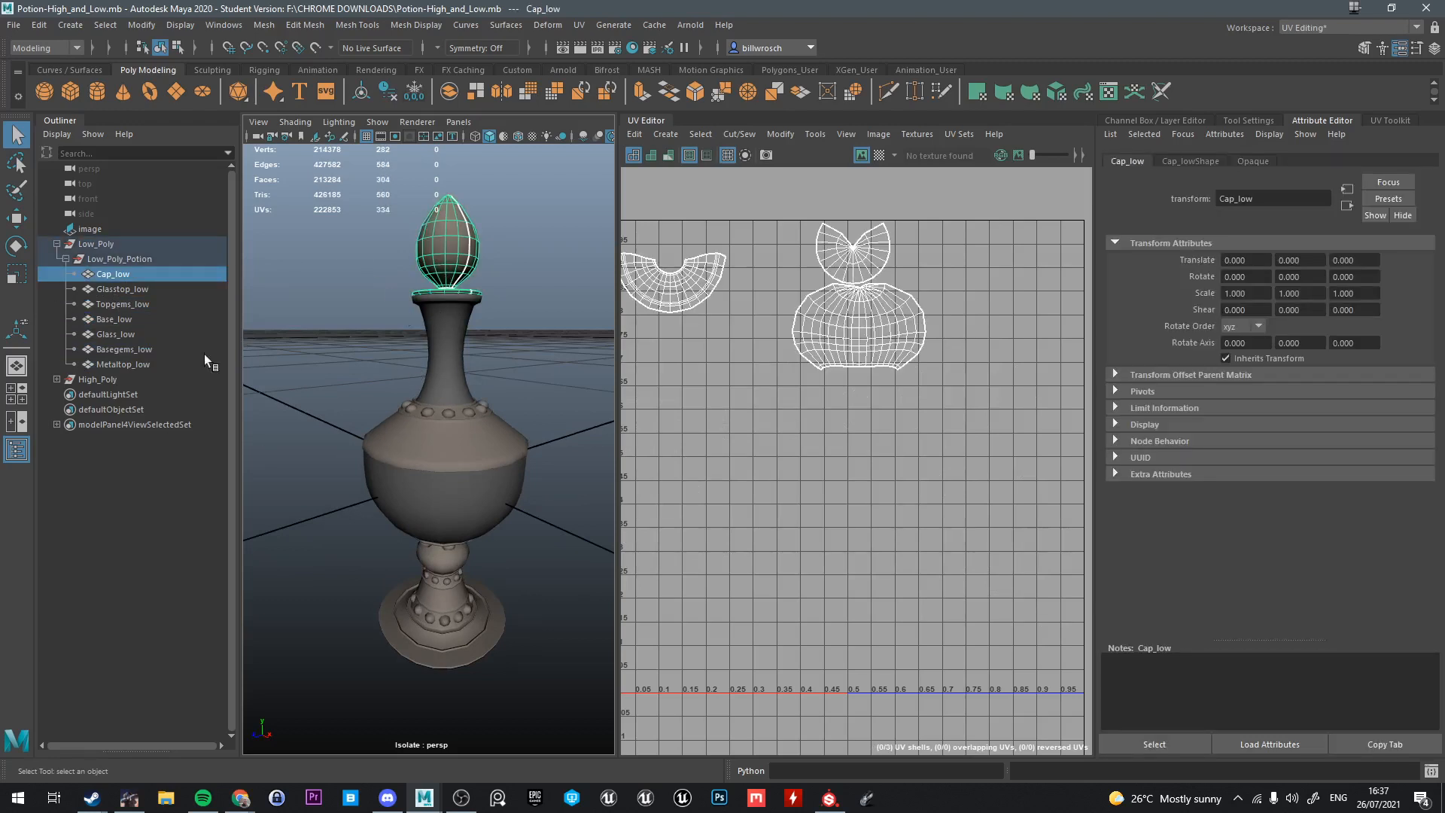
click(120, 333)
ctrl+click(122, 290)
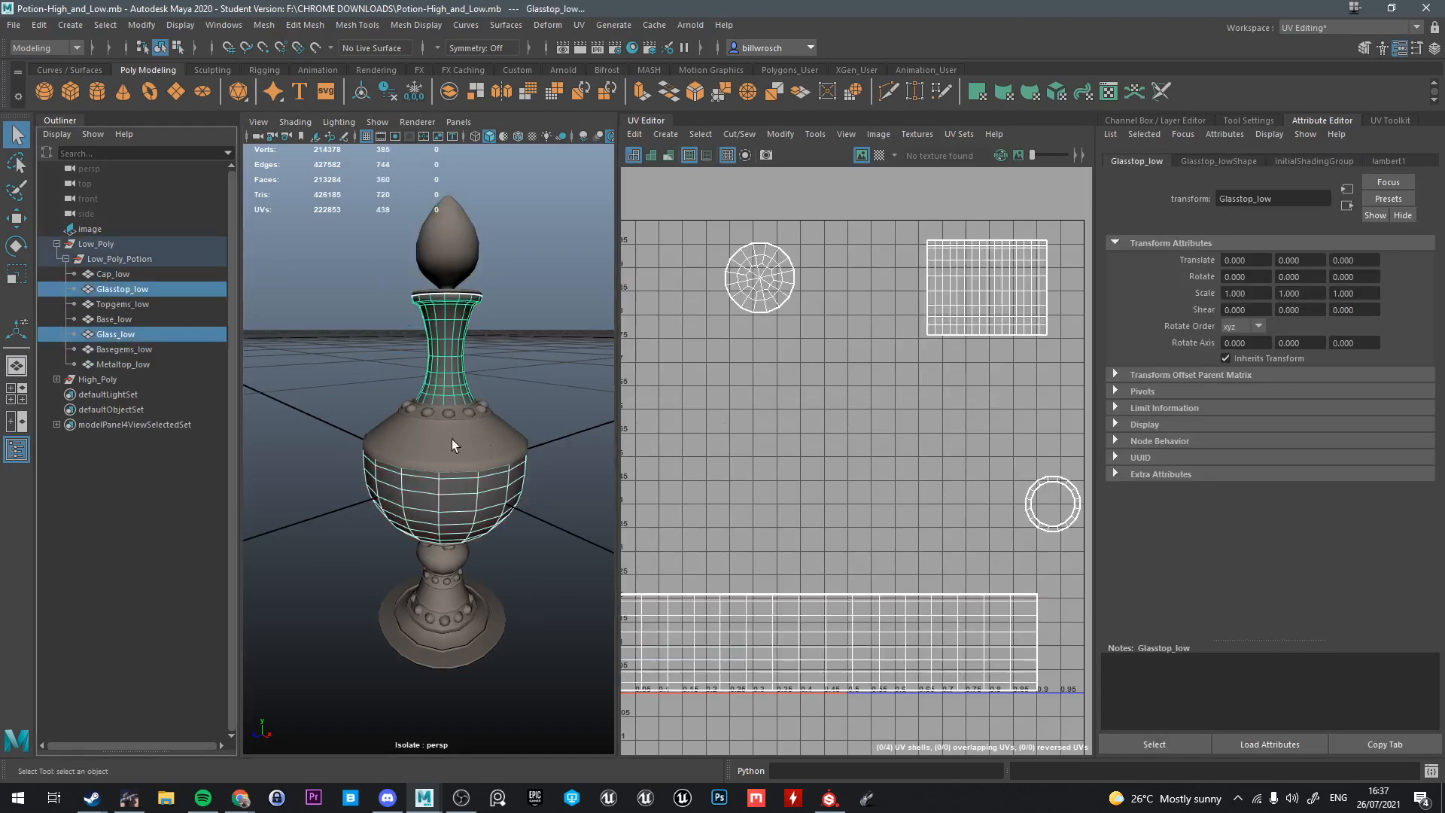
alt+drag(323, 483, 489, 341)
right_drag(489, 342, 493, 383)
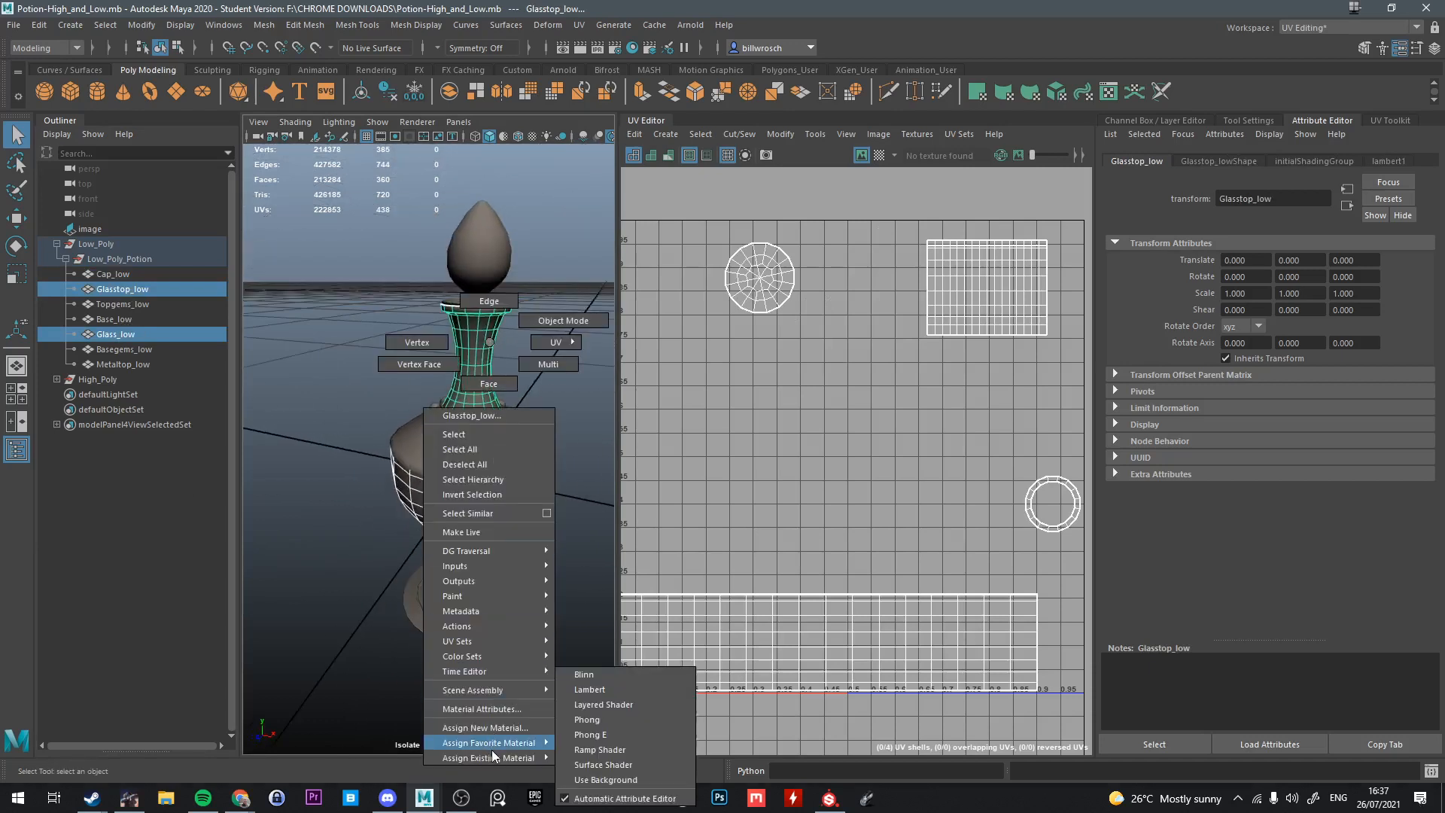
mouse_move(494, 758)
click(595, 689)
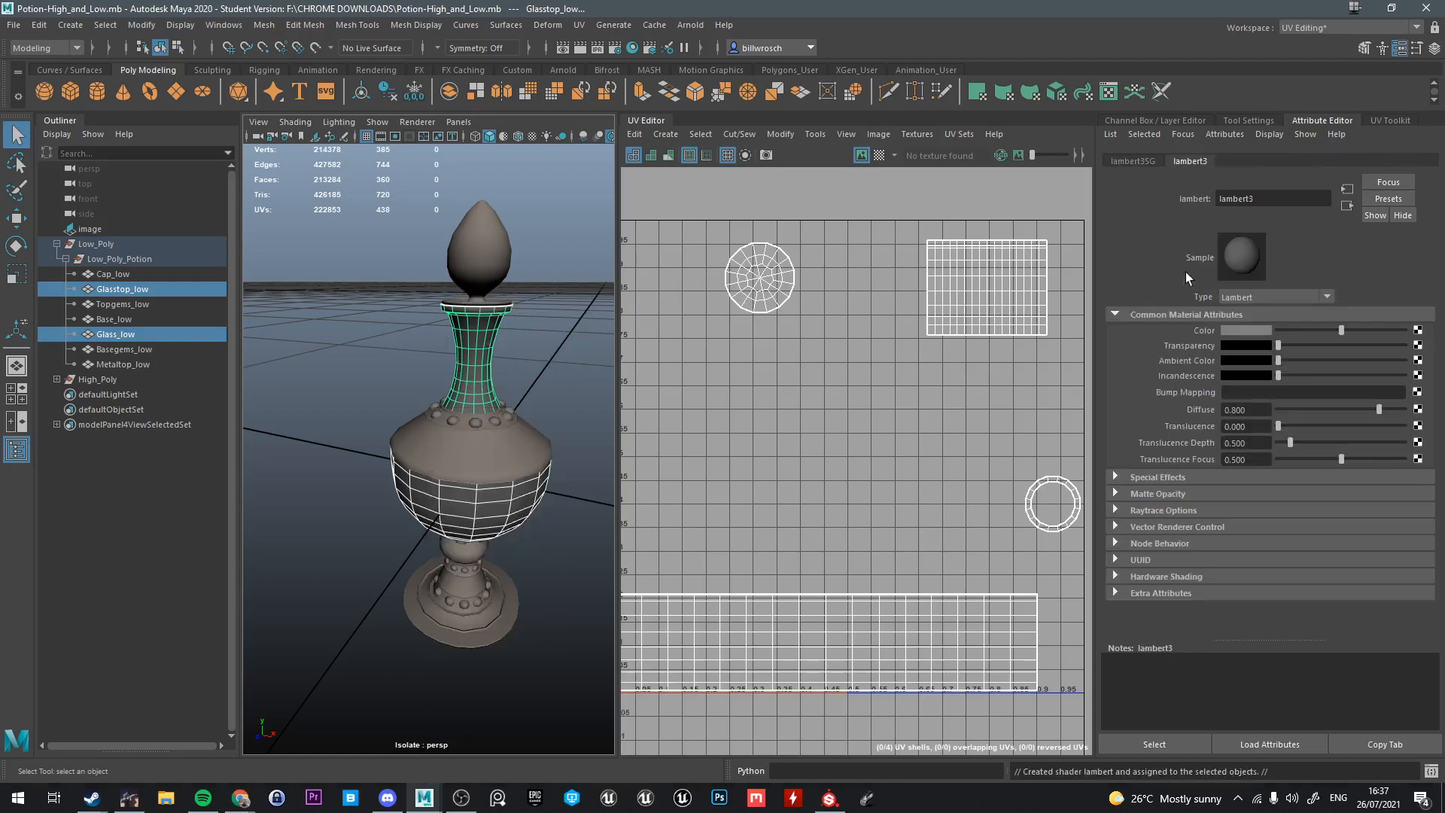
Give the new Lambert material a muted teal color with hue about 187 and saturation 0.314, brighten it slightly, and name it Glass
click(1271, 200)
click(1253, 331)
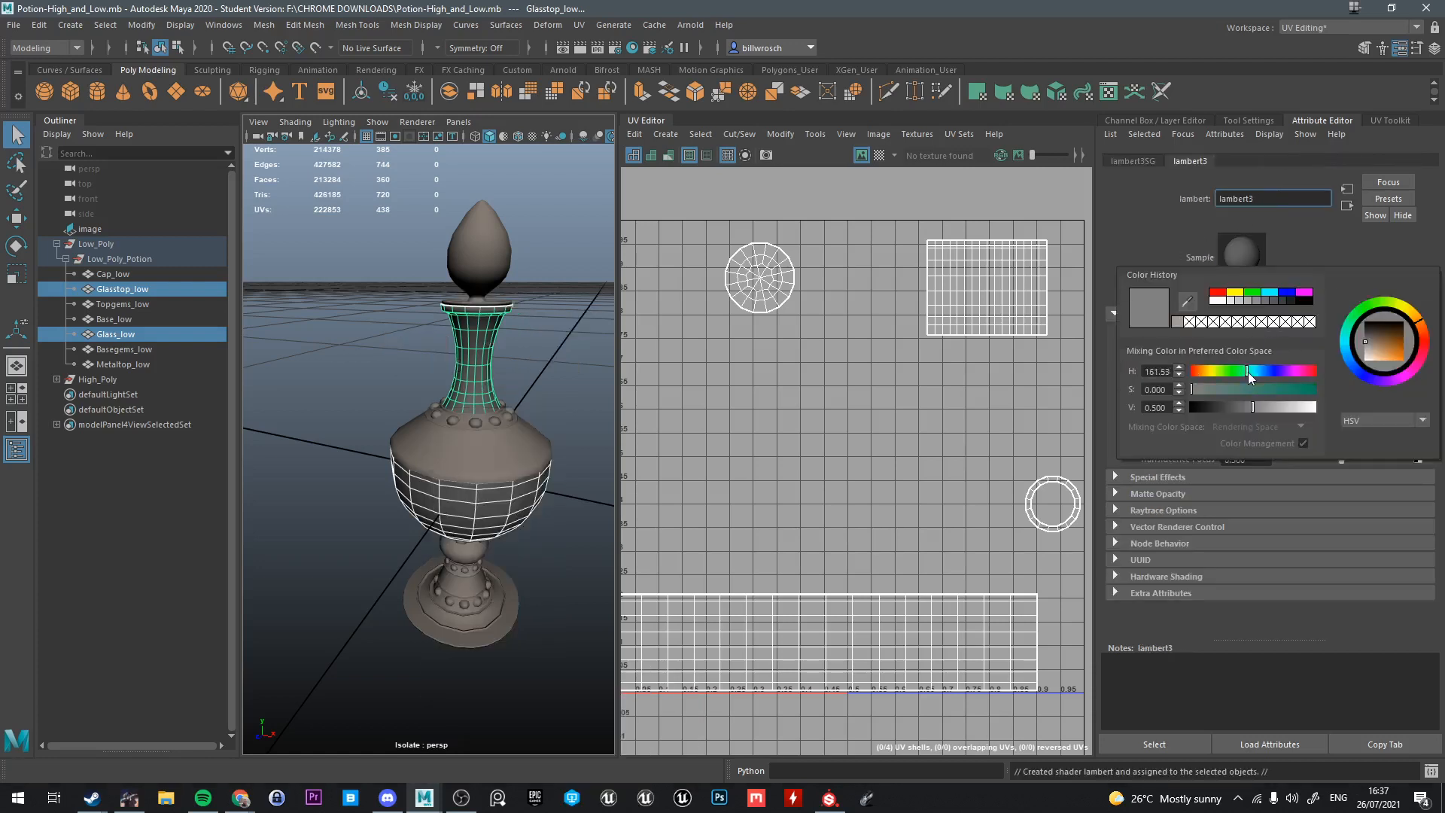
click(1231, 390)
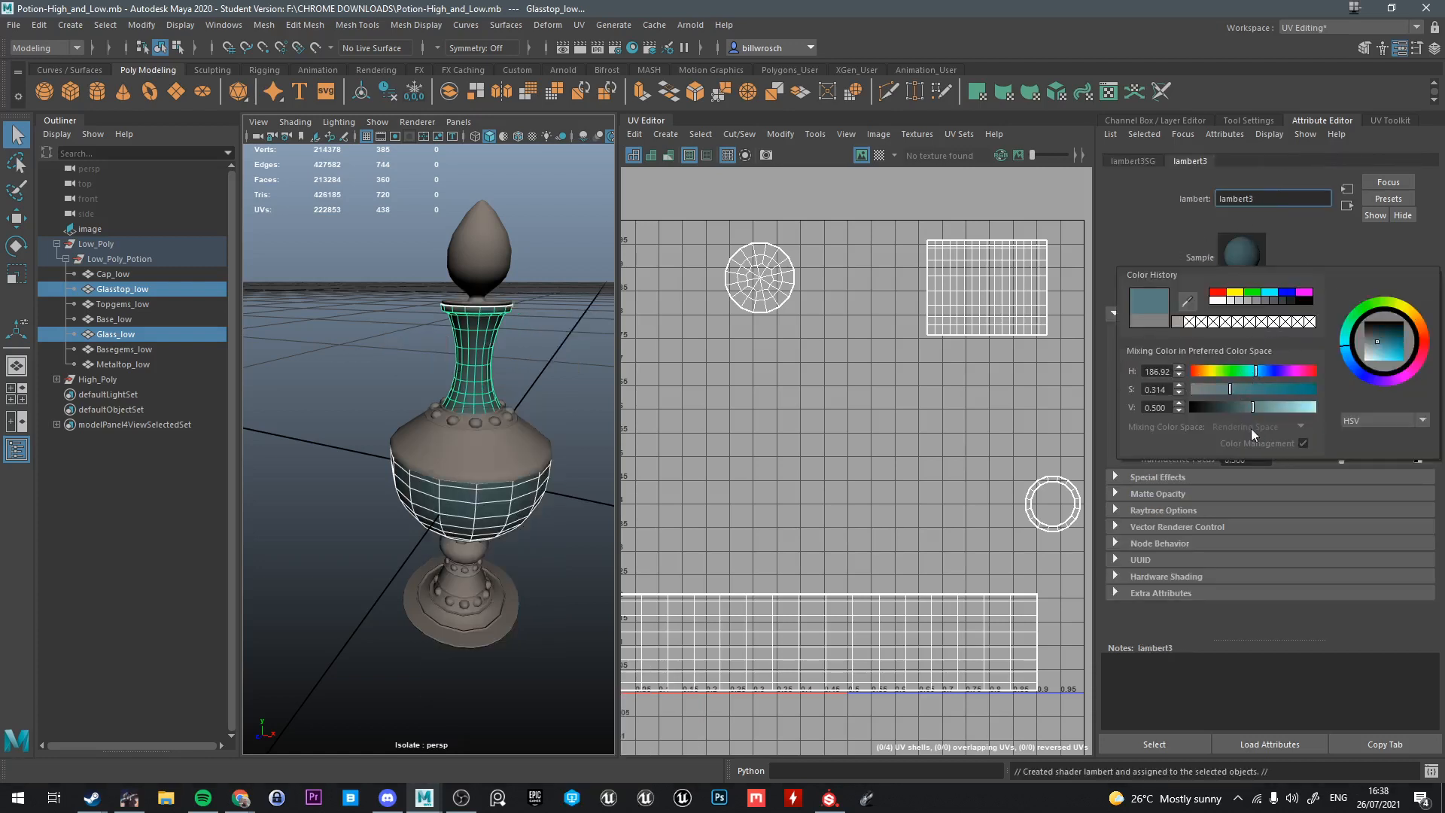
click(1269, 408)
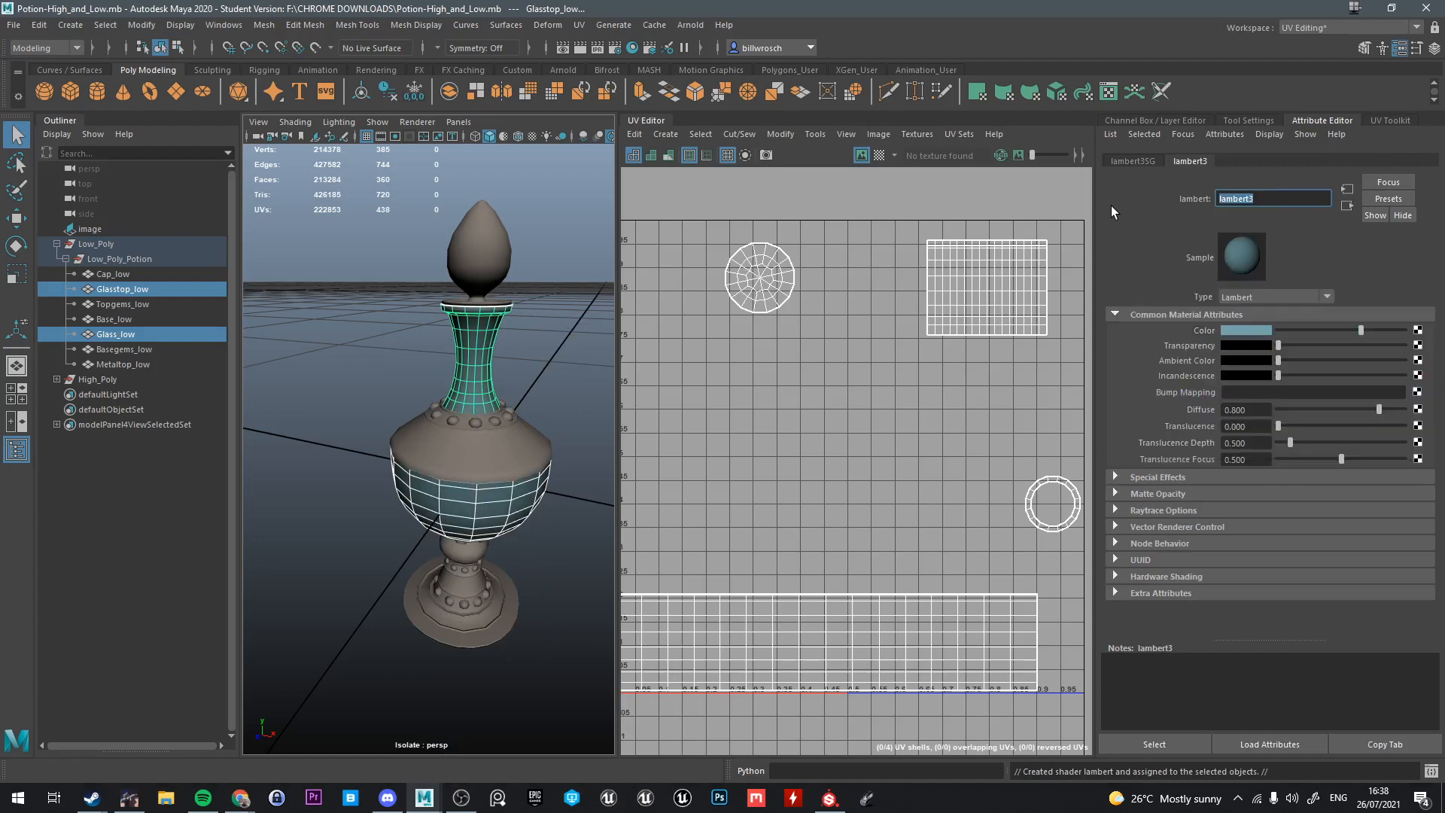
text(Glass)
key(Return)
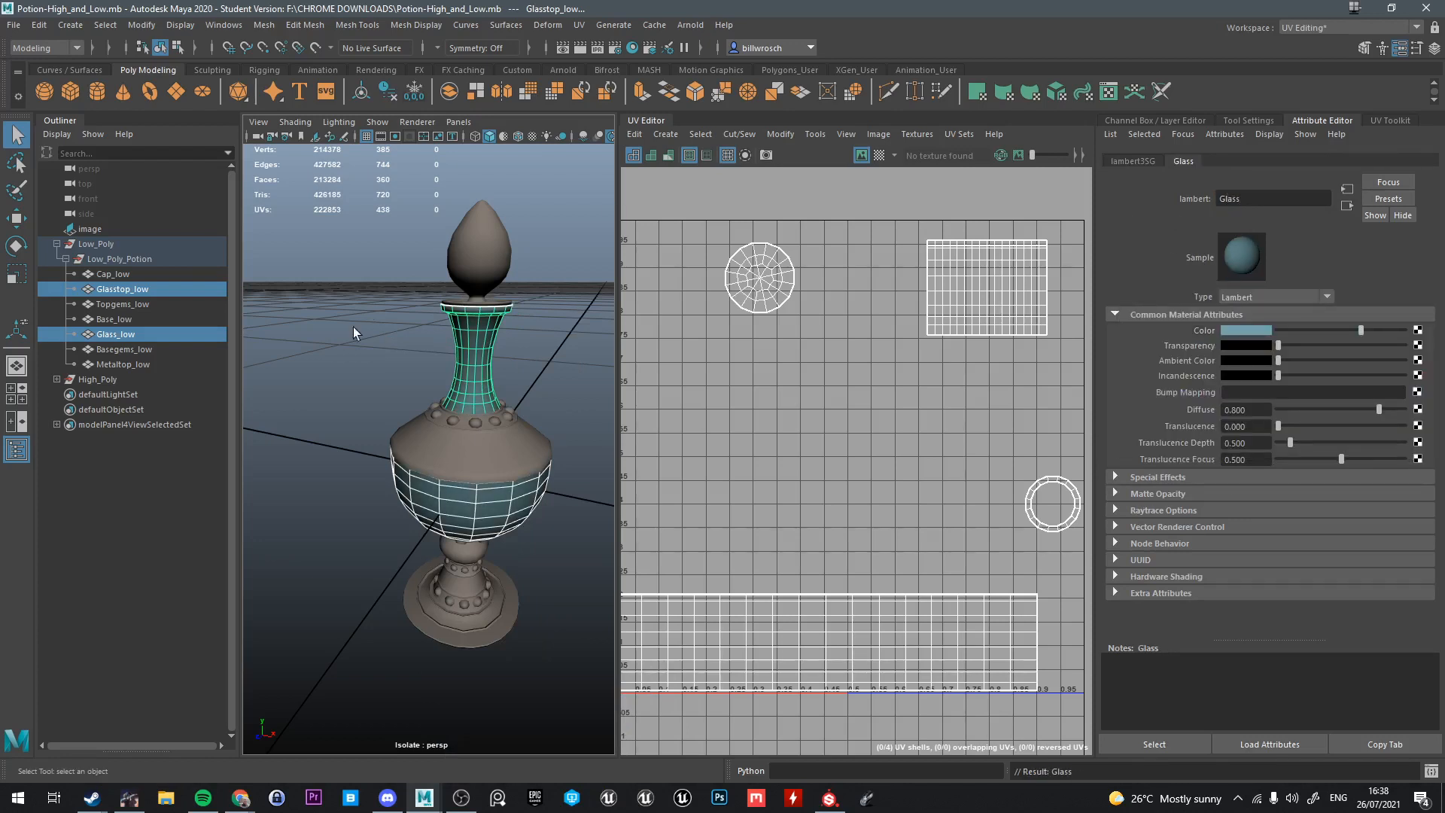
Select and frame all meshes of the low-poly bottle to examine both materials and the combined UV layout
scroll(484, 378, down, 8)
right_click(450, 387)
drag(374, 341, 585, 542)
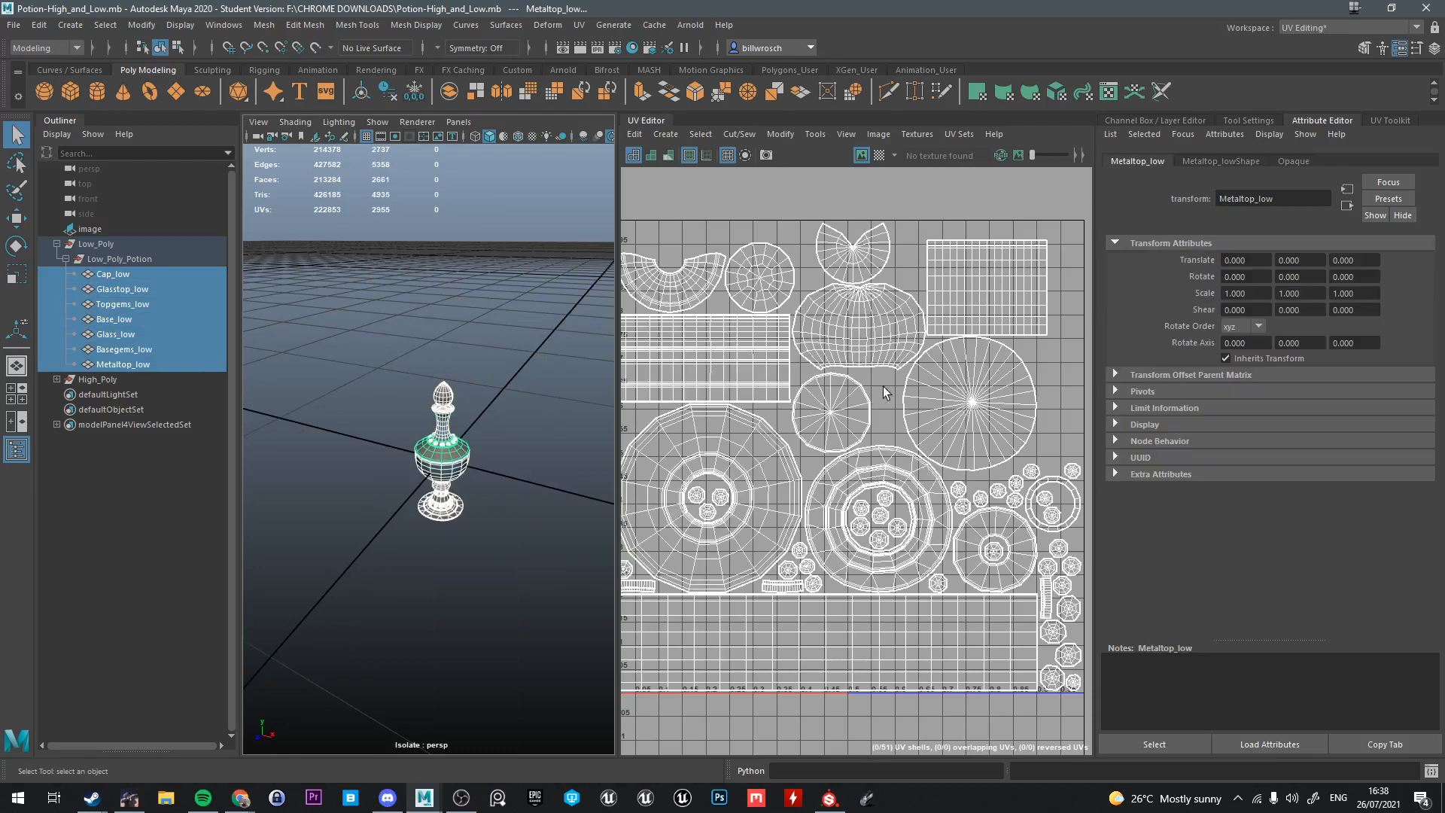
key(f)
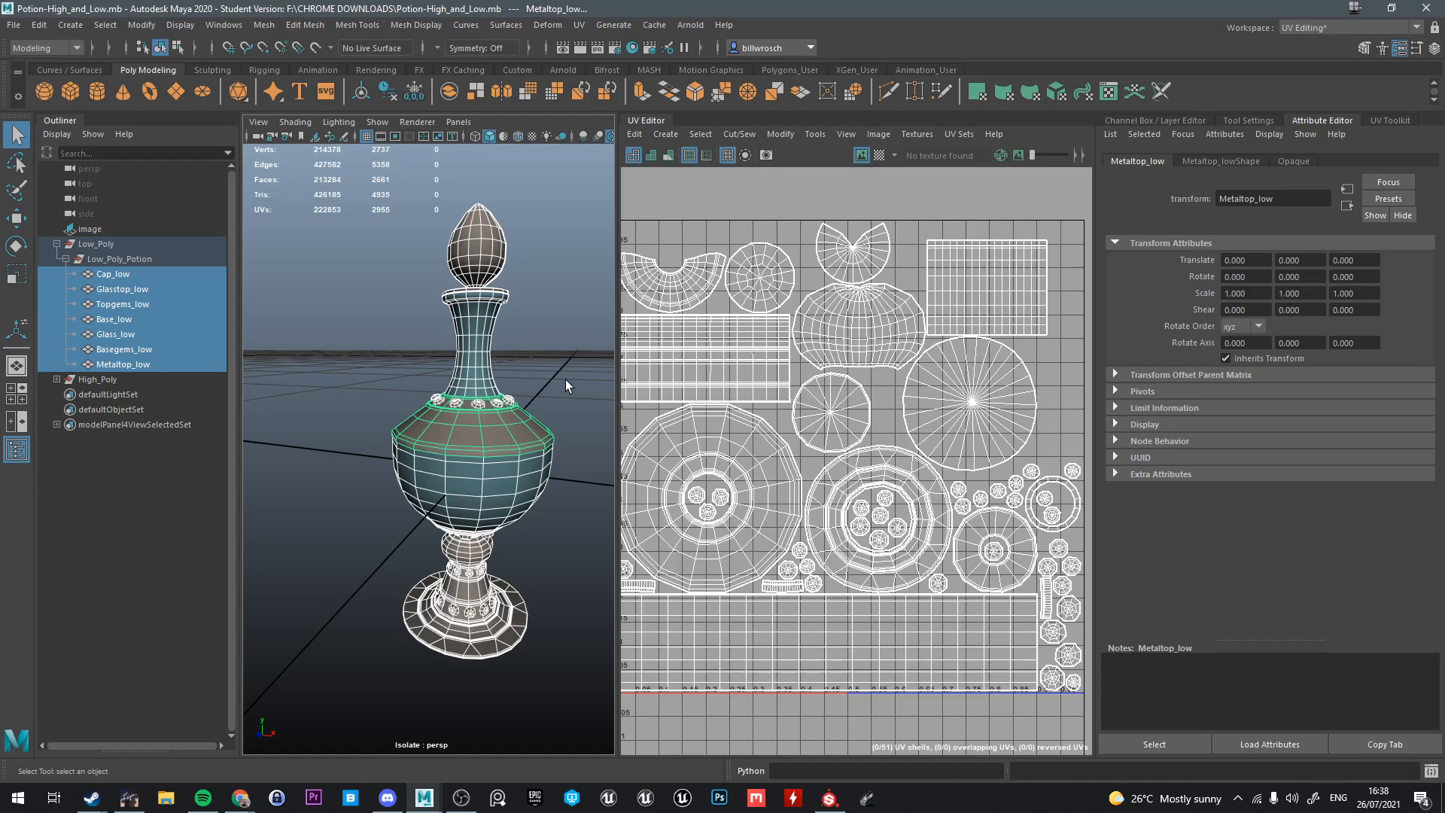
Select the Glass_low and Glasstop_low meshes and lay out all of their UV shells in their own UV space
click(468, 488)
shift+click(464, 339)
scroll(873, 366, down, 4)
right_drag(872, 369, 871, 393)
scroll(870, 392, down, 3)
drag(726, 278, 1007, 557)
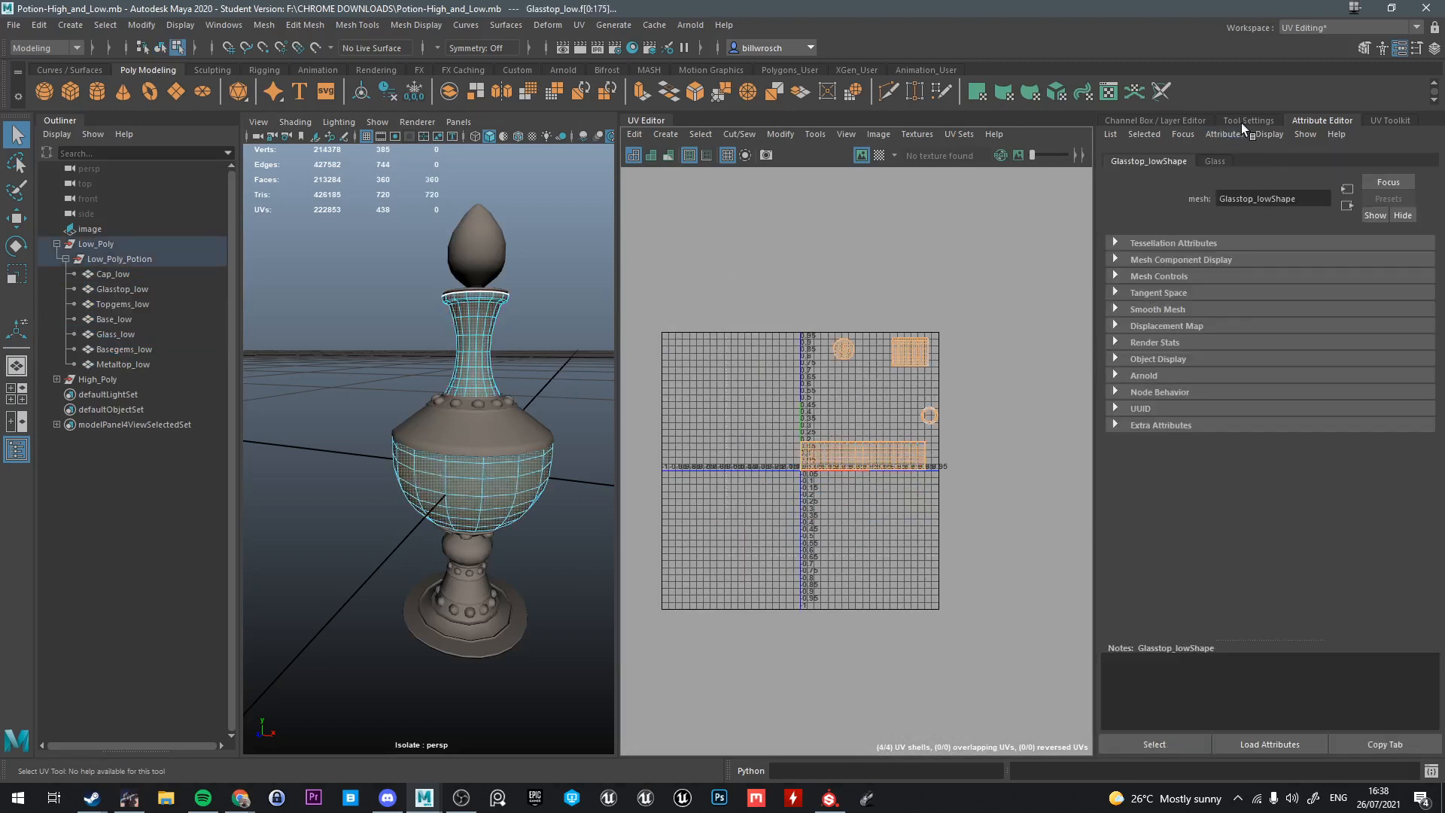
click(1328, 119)
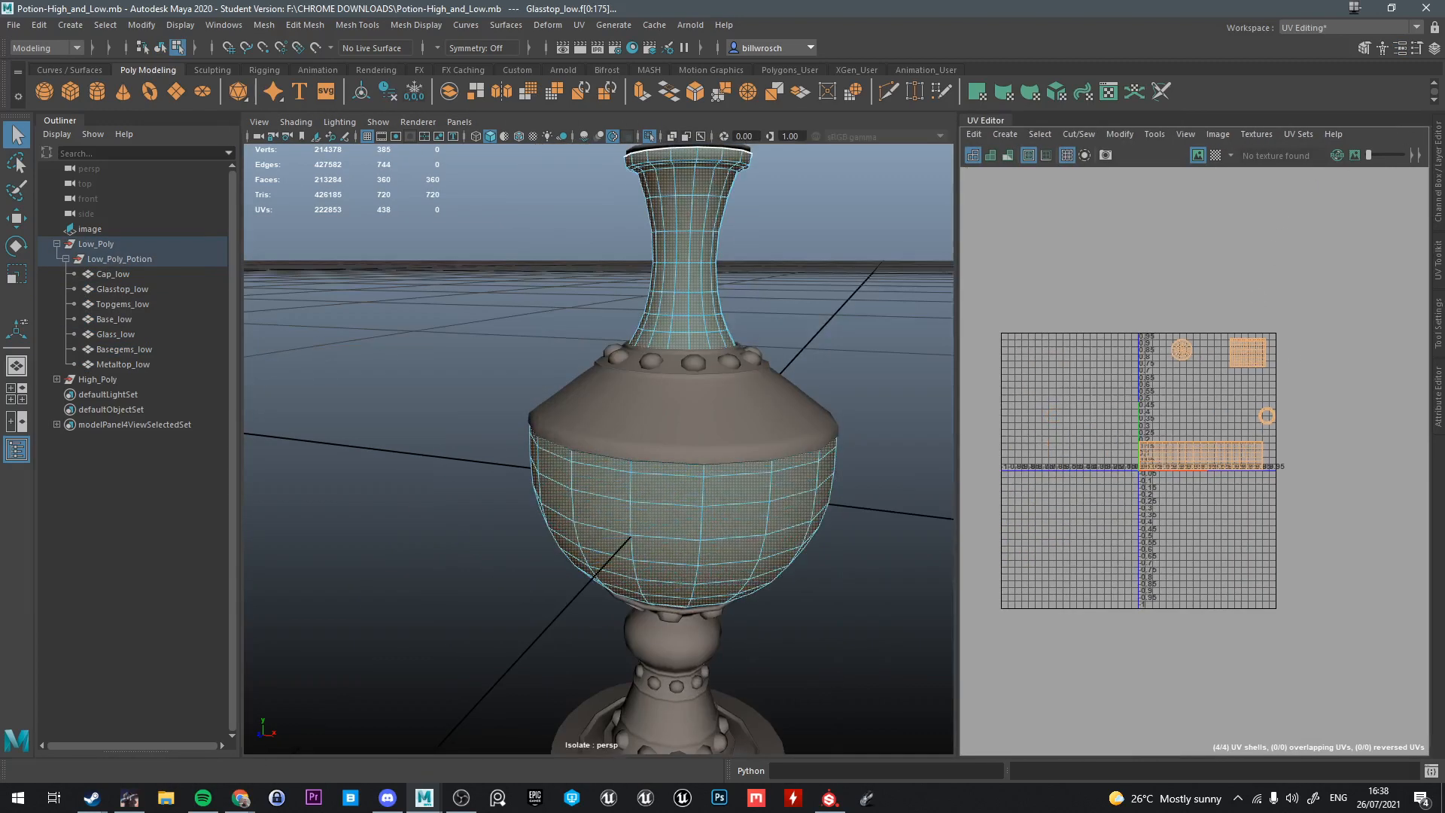
click(1439, 279)
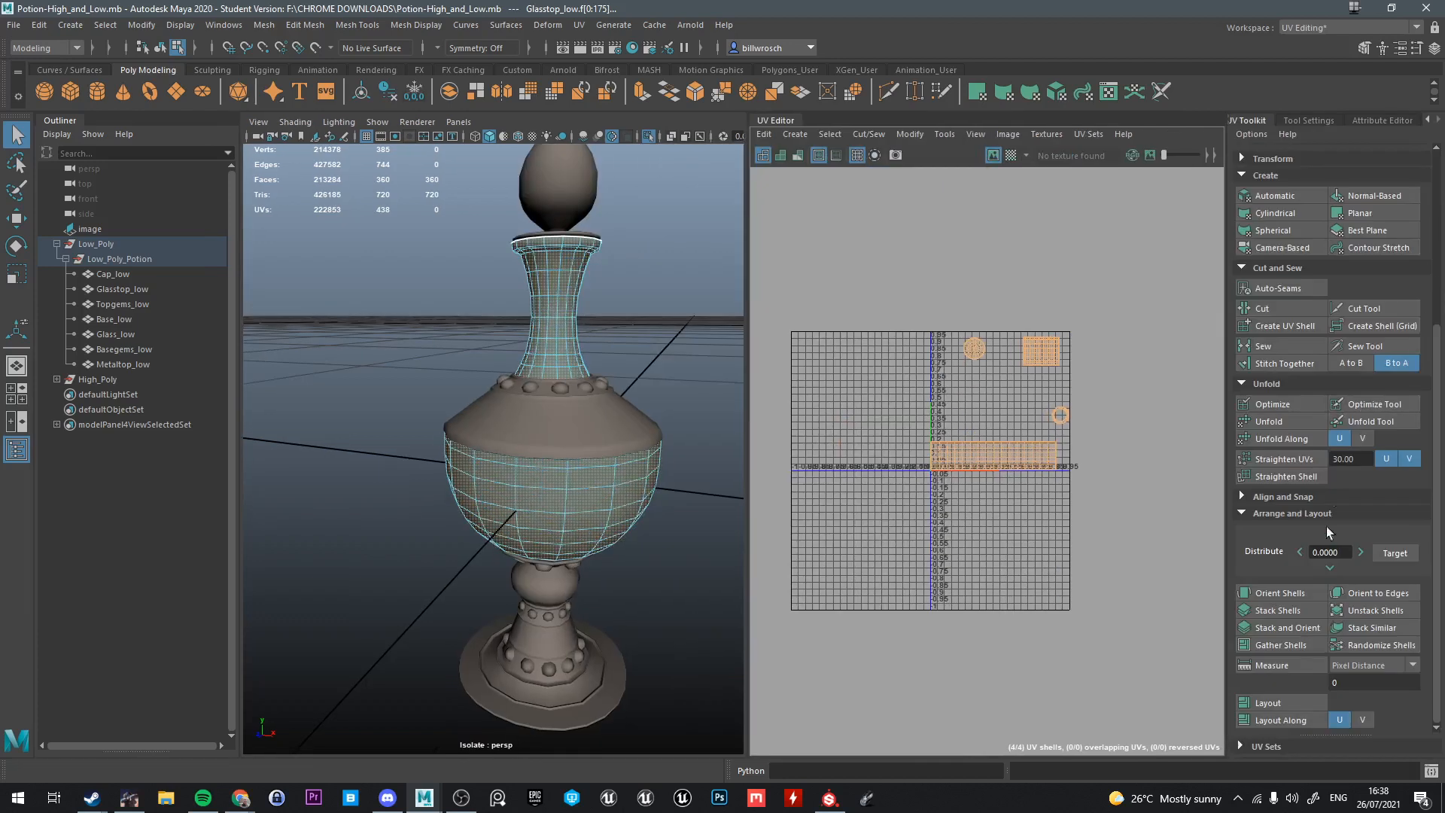
click(1269, 701)
scroll(1016, 398, up, 4)
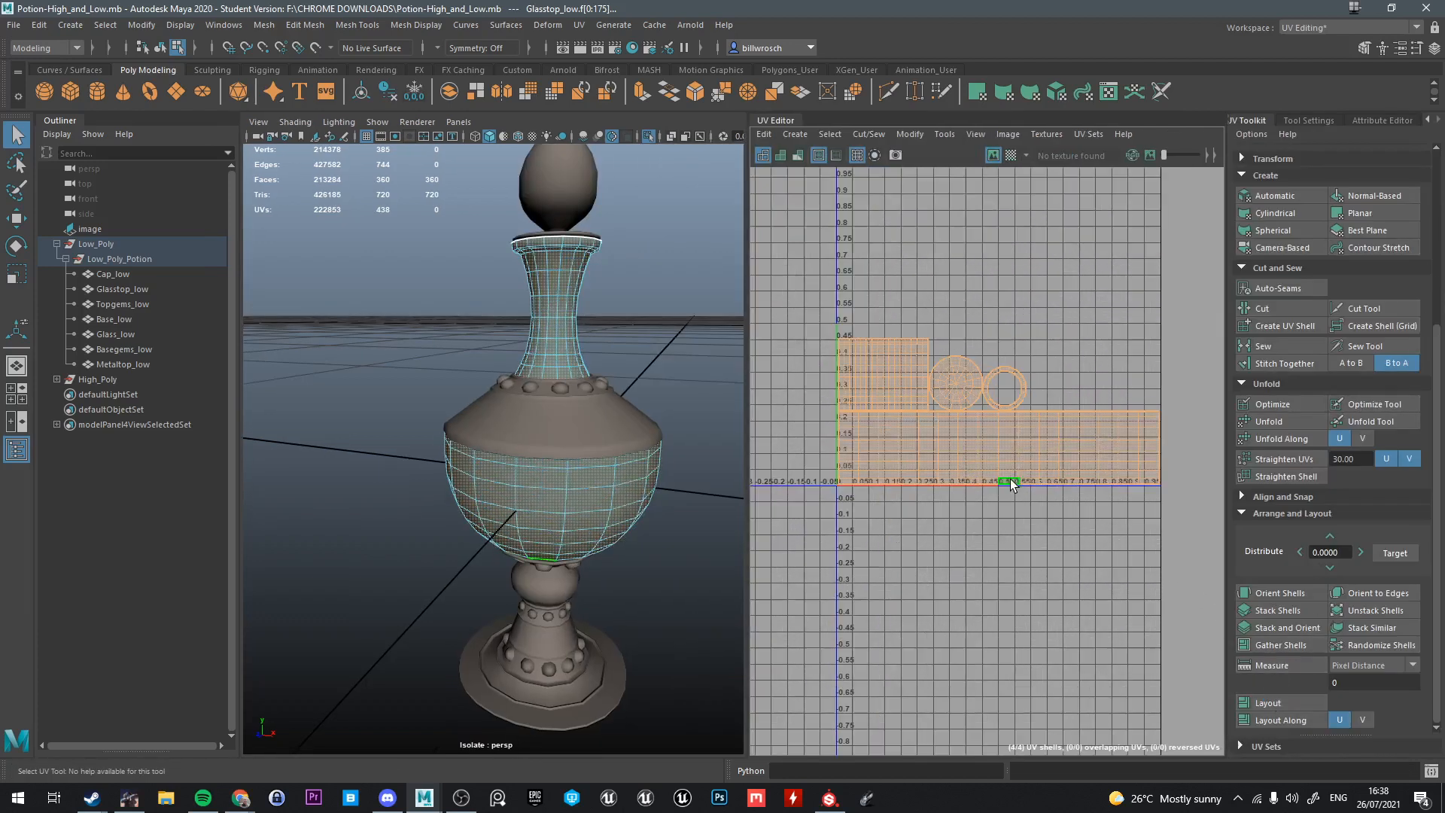
Select the lowest row of faces and its edges on the long Glass_low UV shell to count its columns
alt+drag(662, 459, 678, 407)
alt+middle_drag(959, 408, 960, 562)
click(982, 515)
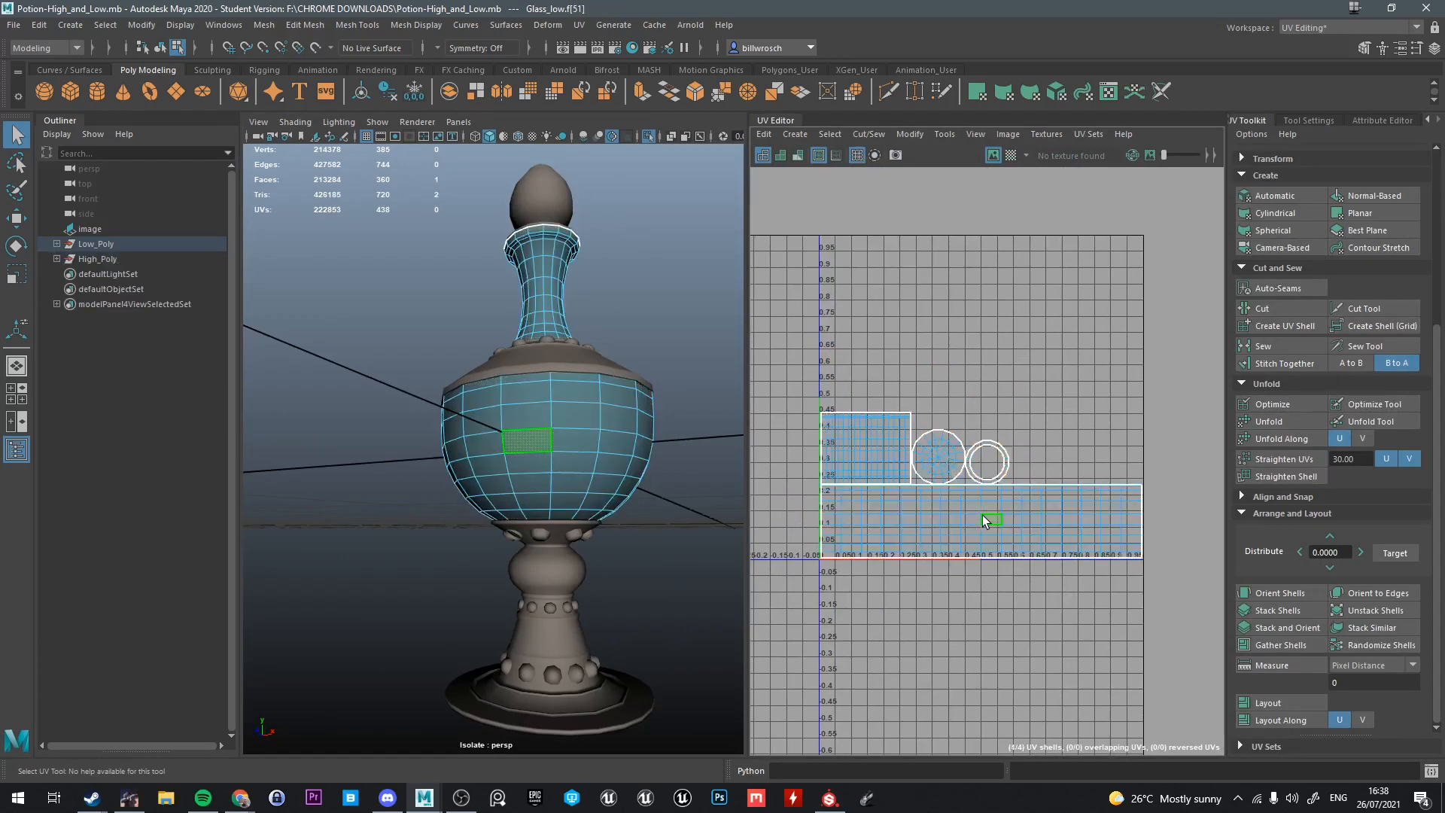
right_drag(982, 515, 984, 497)
scroll(984, 504, up, 2)
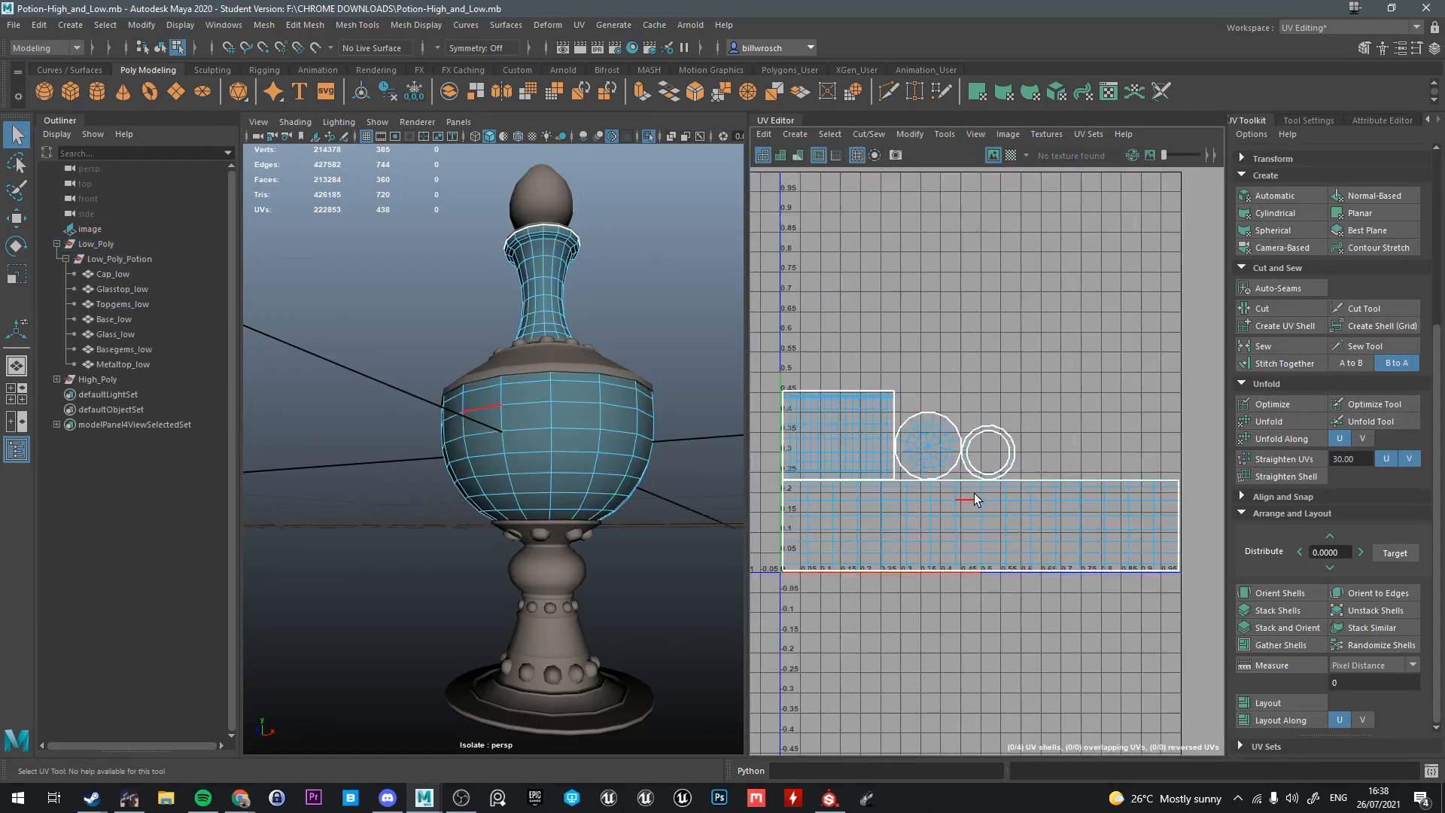
click(957, 491)
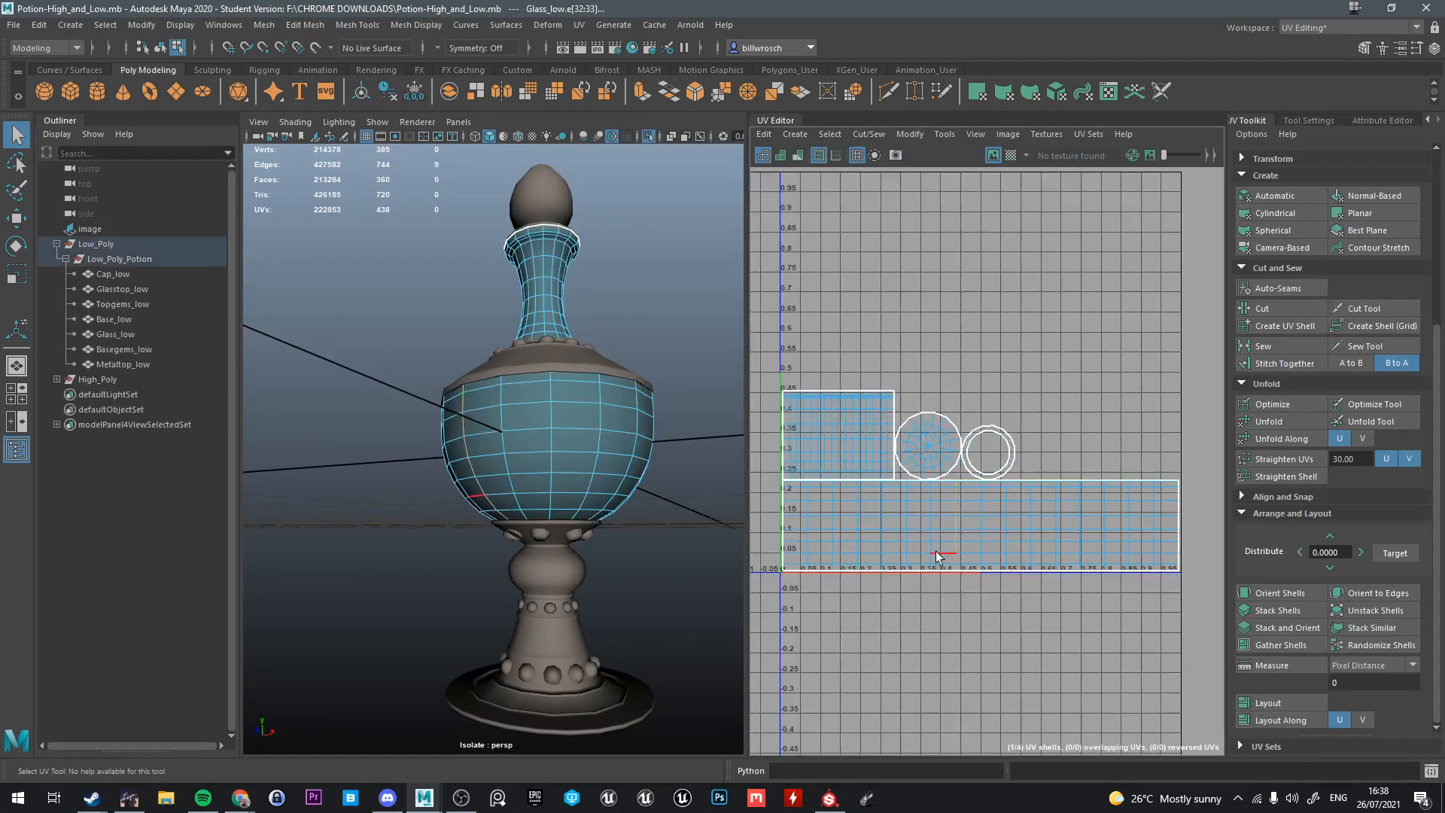
right_click(847, 565)
click(846, 602)
click(796, 568)
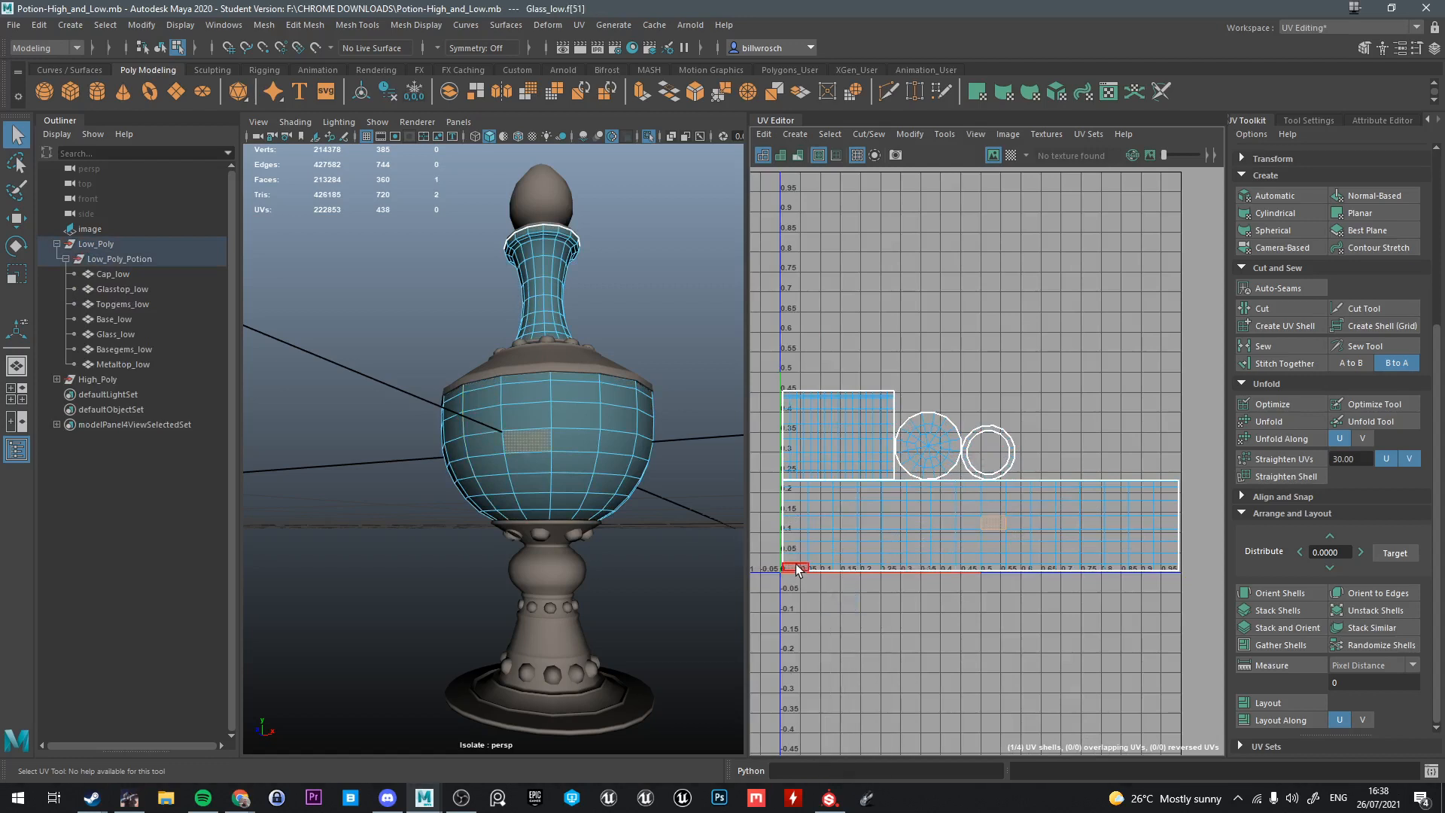
shift+double_click(821, 569)
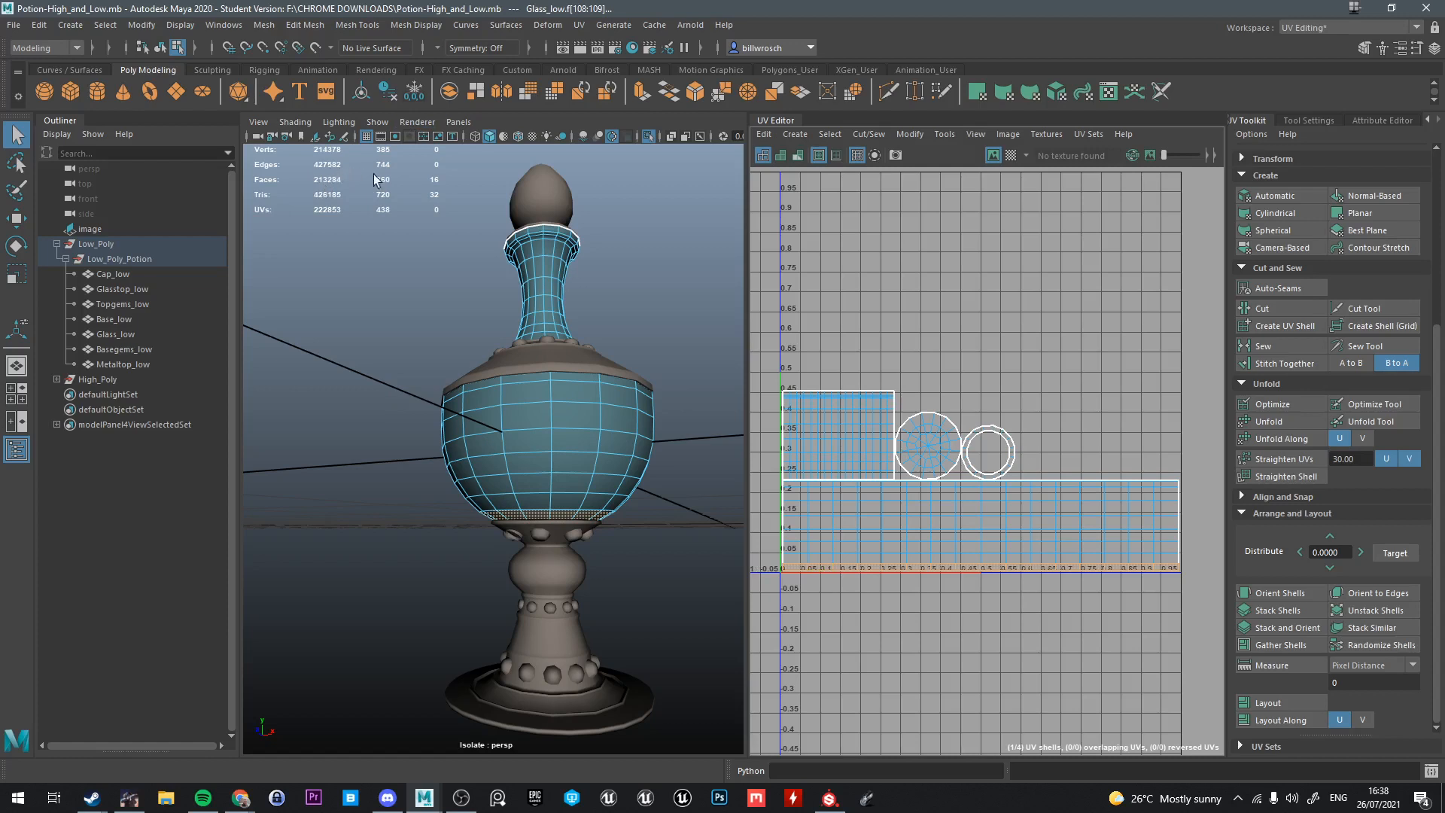
right_drag(845, 568, 838, 459)
click(808, 557)
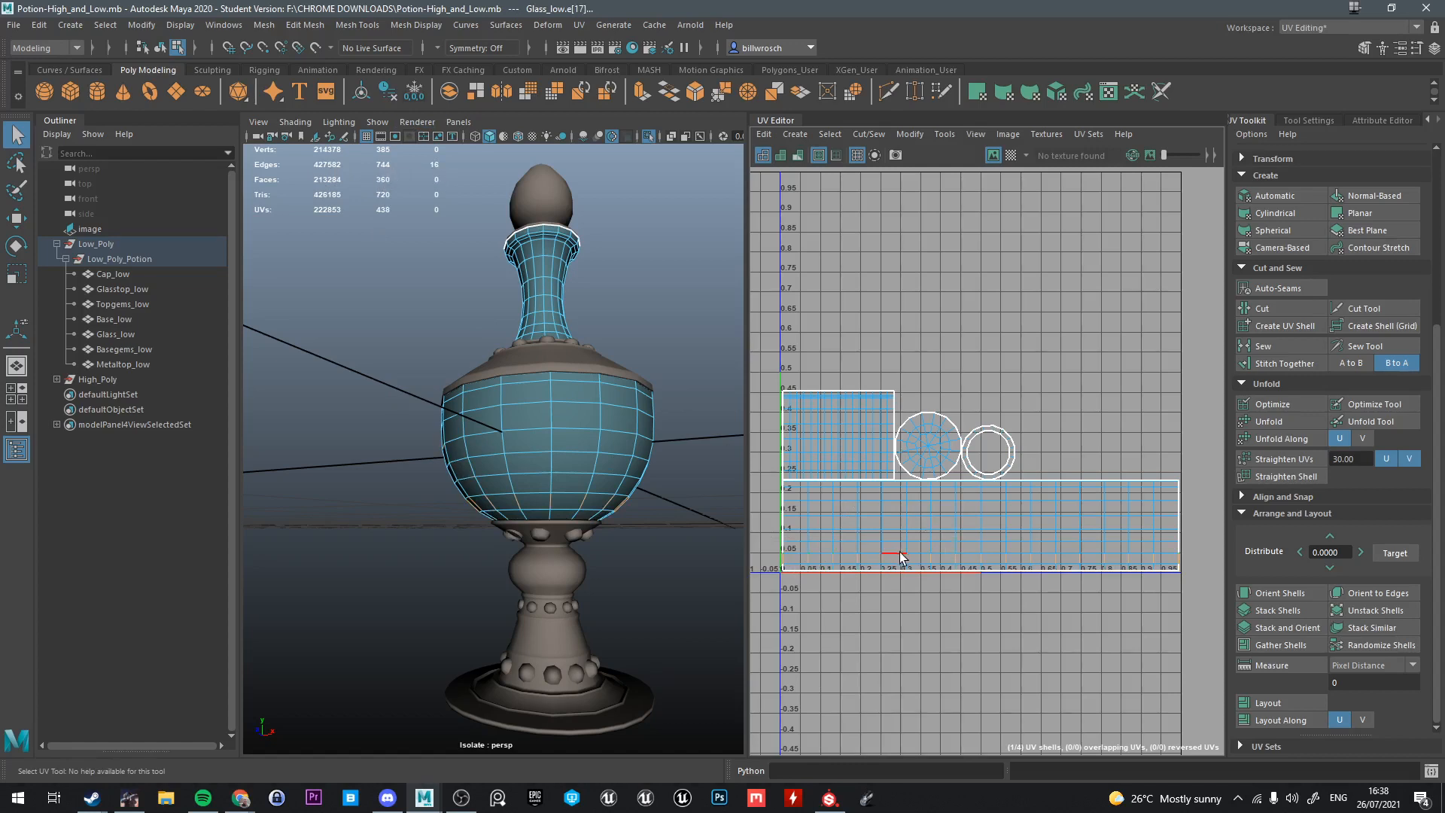
Mark half of the long Glass_low shell's face columns and cut the shell in two along its middle vertical edge loop
right_drag(901, 557, 898, 594)
click(825, 560)
drag(828, 565, 807, 488)
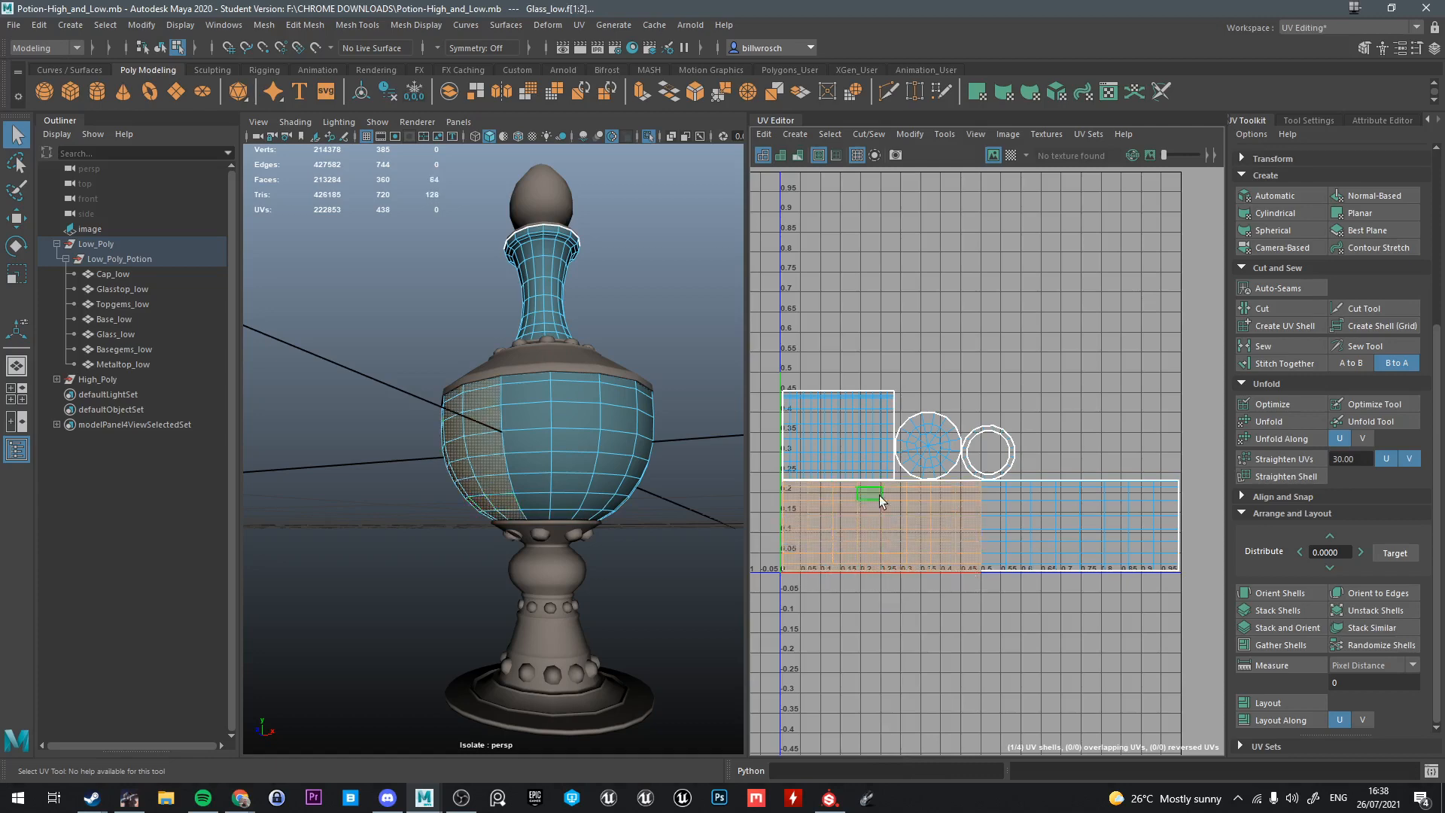
scroll(995, 537, up, 3)
right_drag(968, 489, 973, 422)
double_click(973, 467)
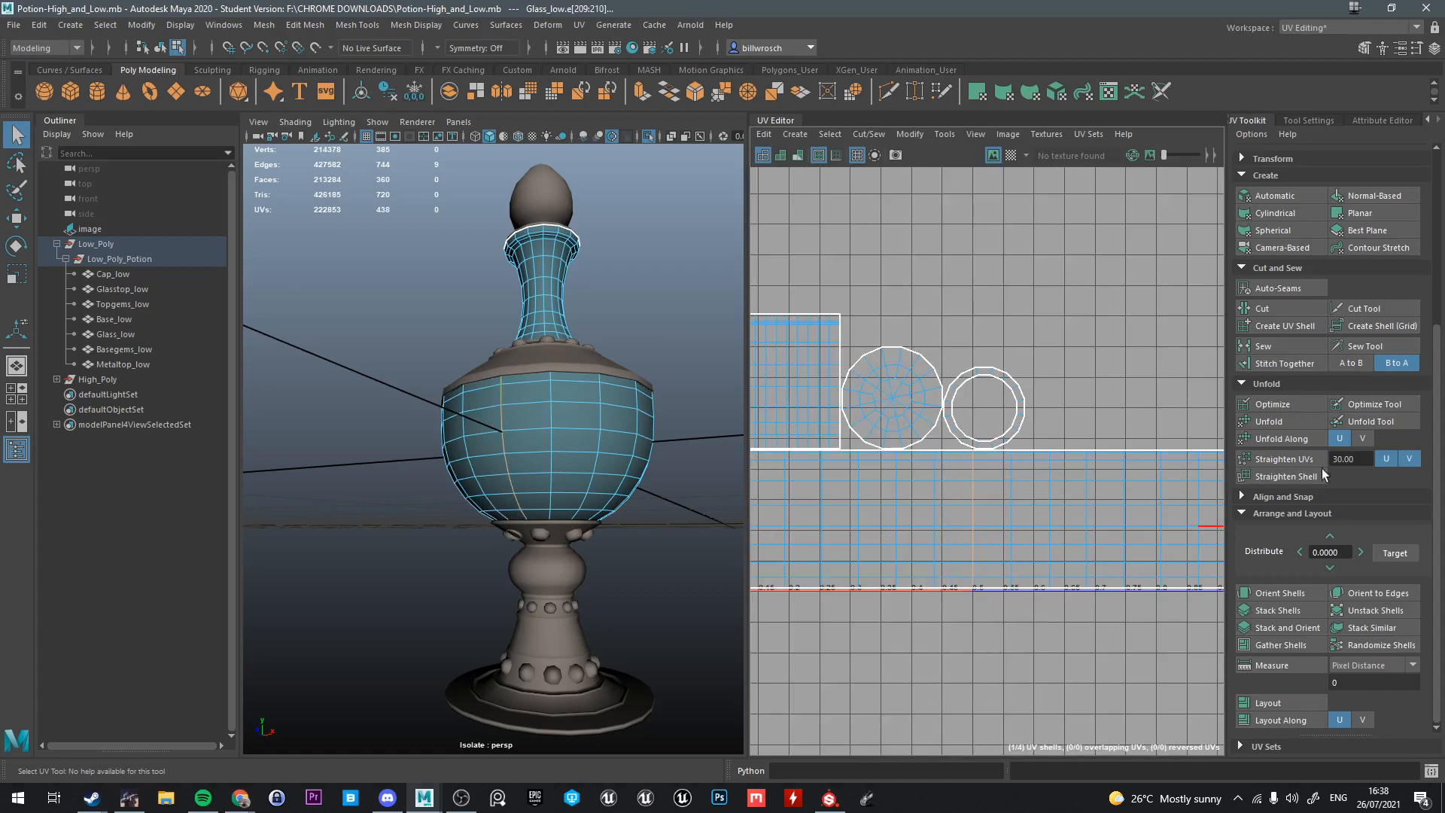
click(1262, 308)
Select every UV shell of the two glass meshes and repack them with Layout, including the two cut halves
scroll(983, 507, down, 4)
right_drag(966, 455, 965, 498)
drag(819, 391, 1129, 583)
click(1272, 705)
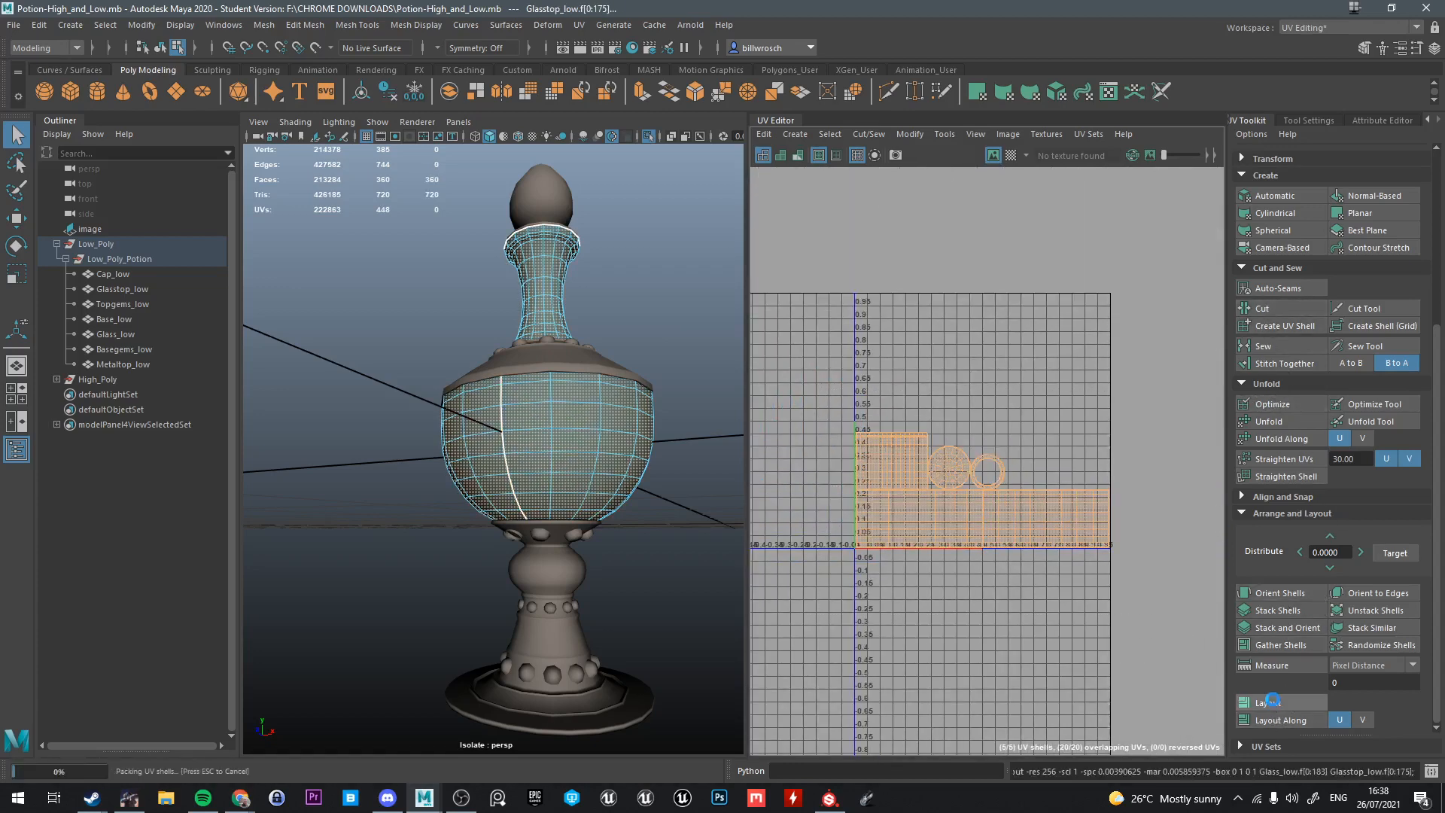
click(1100, 408)
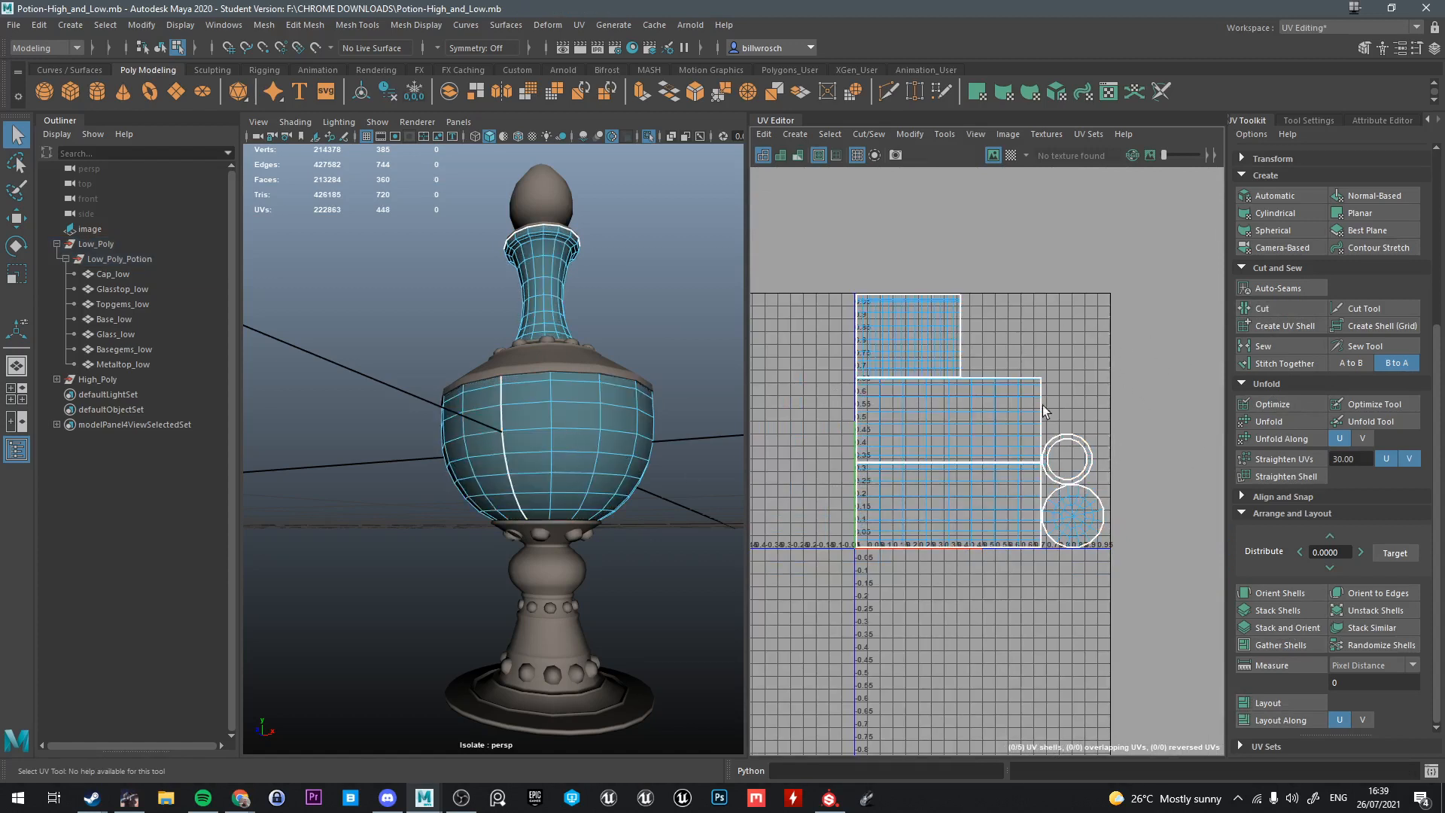
Select the cap, top gems, base, base gems and metal top meshes and lay out all their UV shells without the glass
right_drag(568, 416, 651, 364)
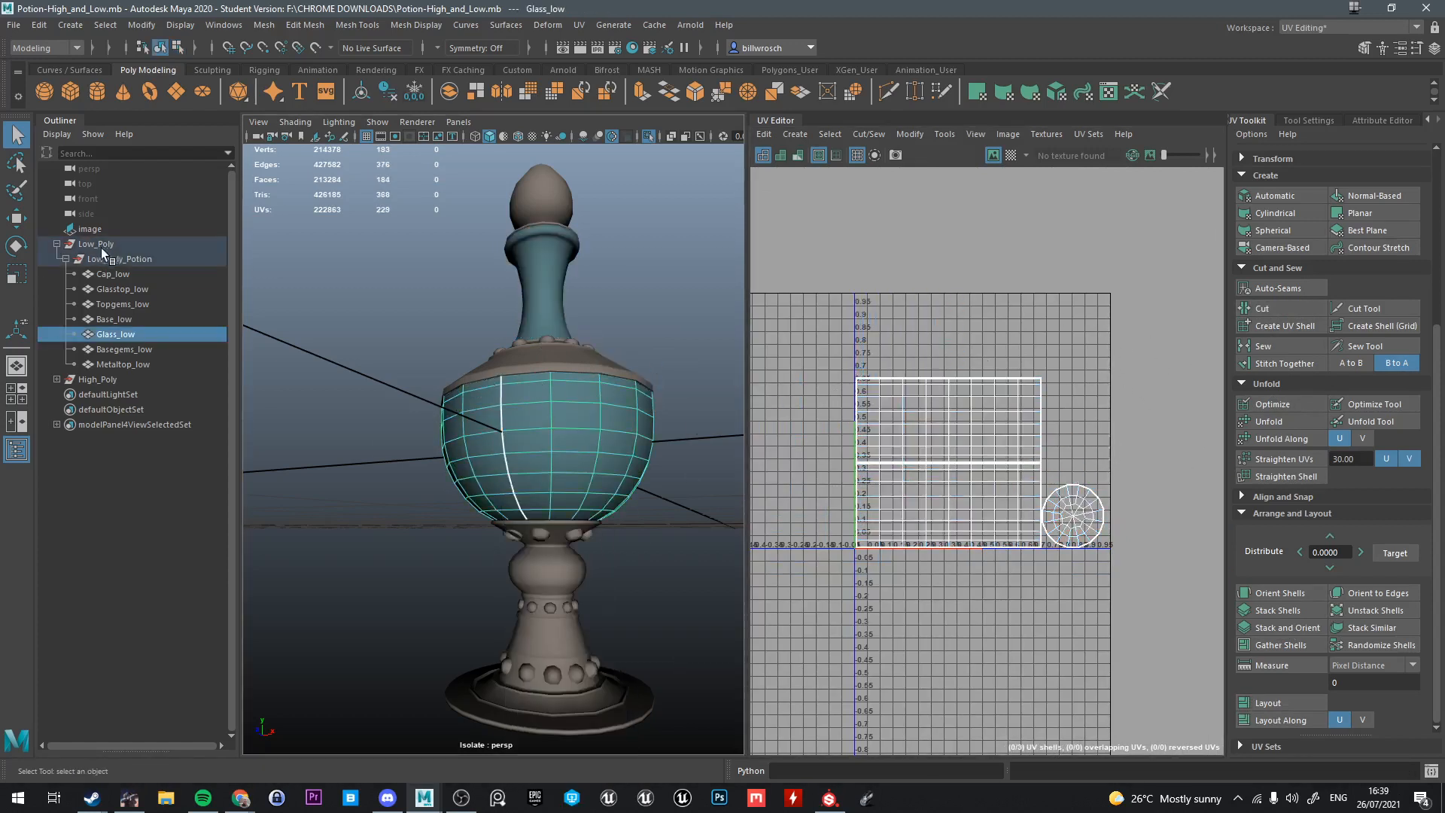
click(555, 320)
shift+click(529, 408)
scroll(530, 408, down, 7)
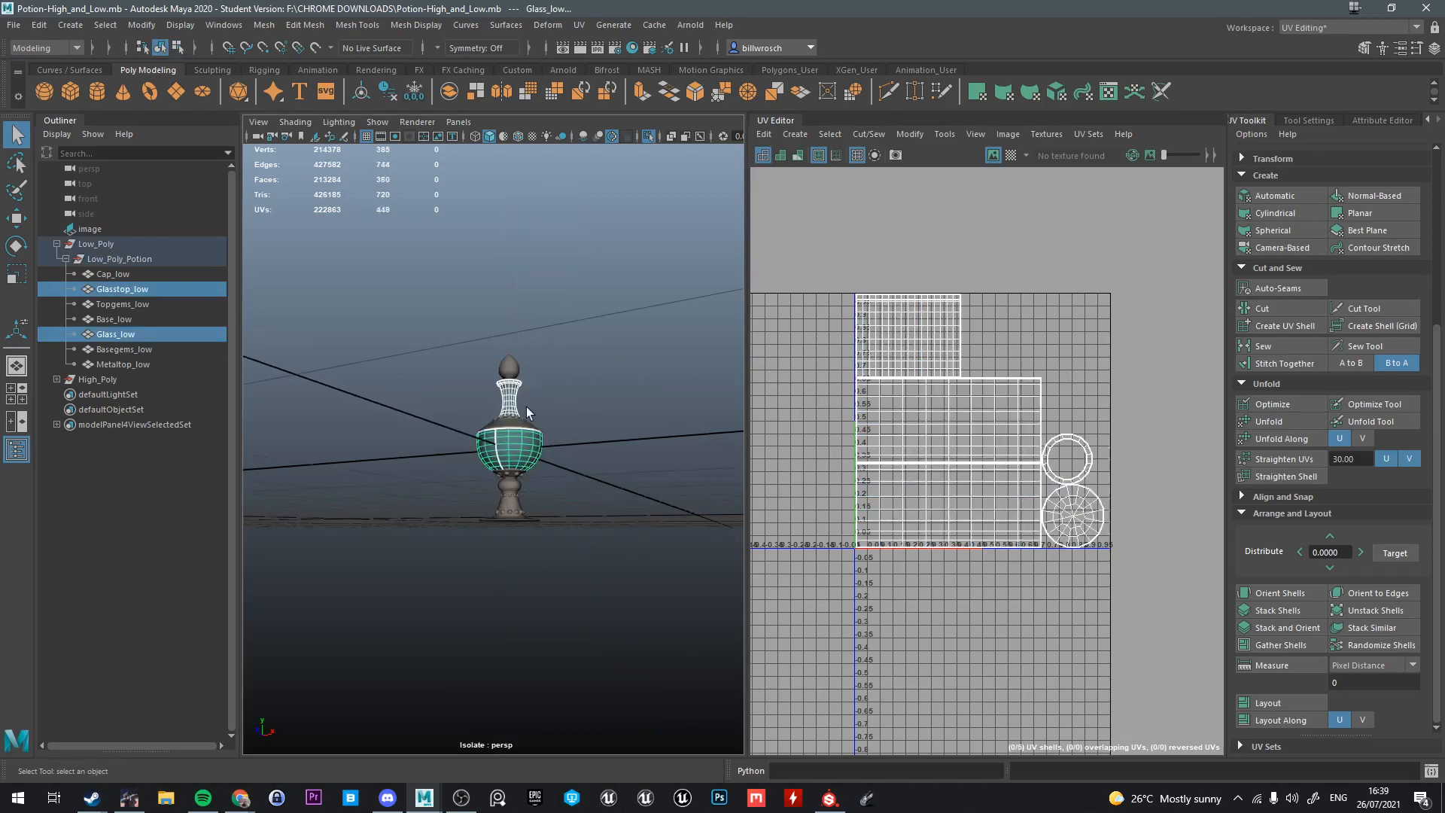
shift+drag(392, 289, 593, 630)
alt+drag(617, 602, 704, 621)
right_drag(931, 408, 931, 449)
drag(832, 300, 1227, 667)
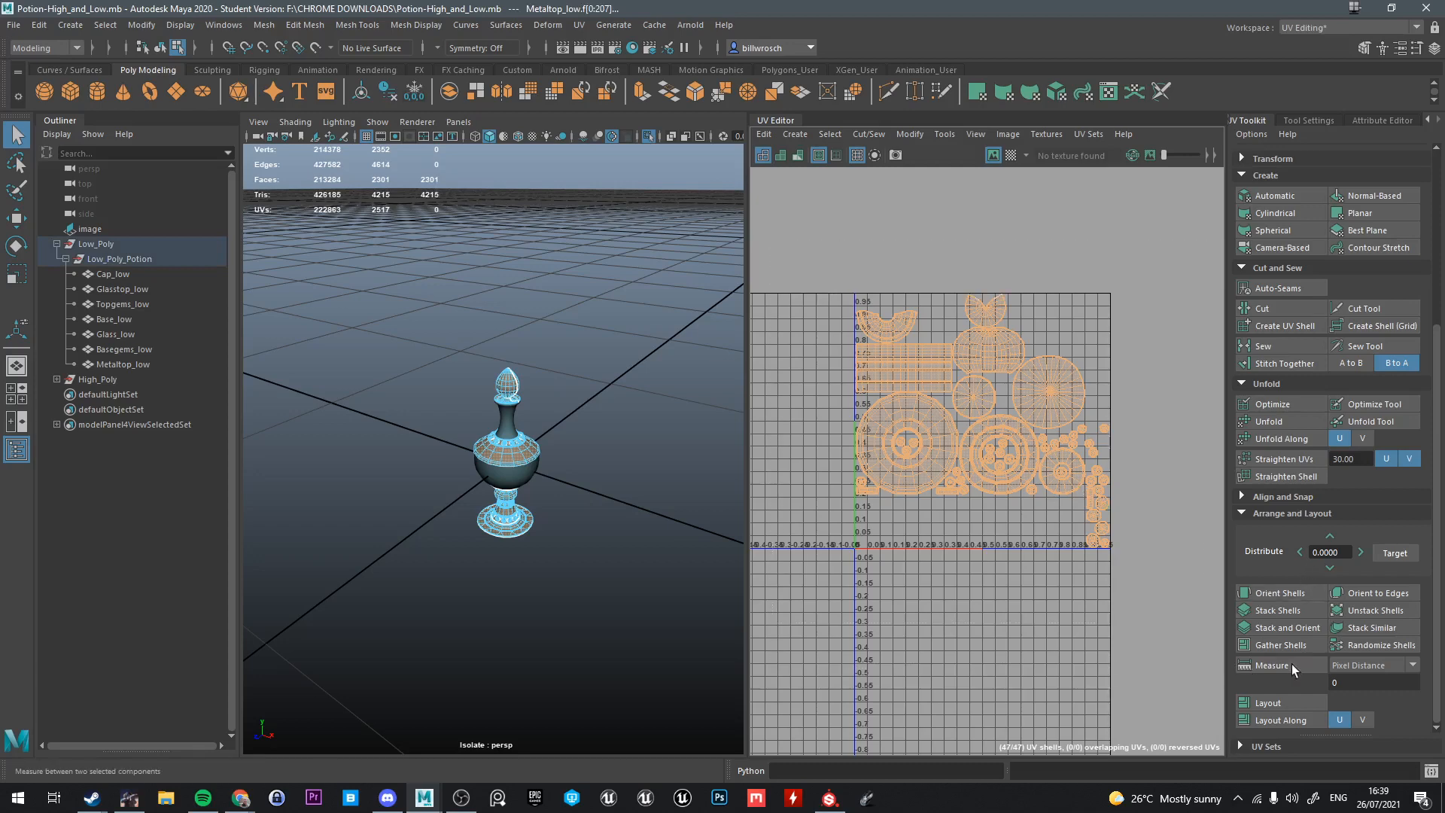
click(1294, 705)
scroll(1116, 372, up, 2)
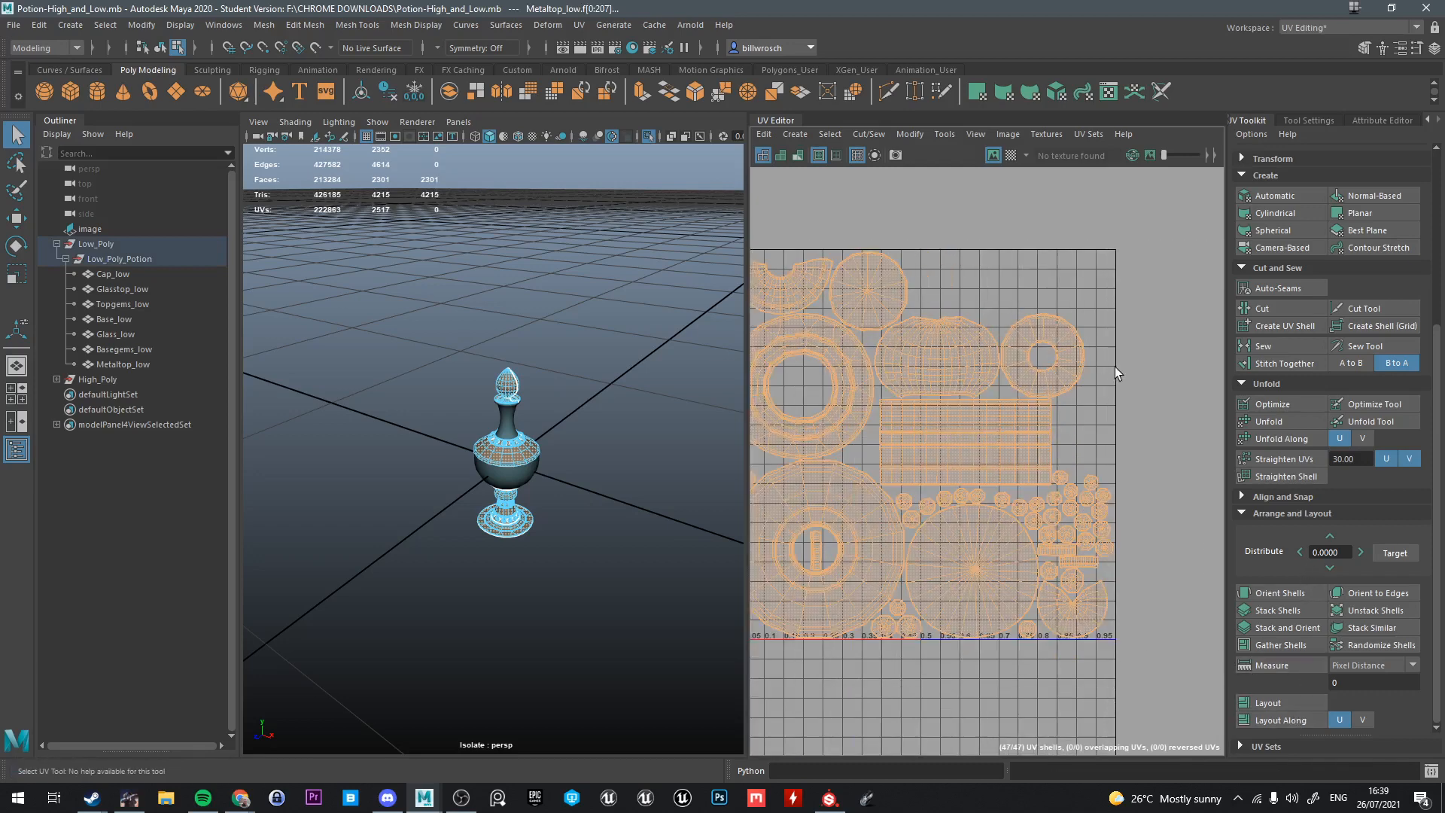
alt+middle_drag(969, 430, 1046, 439)
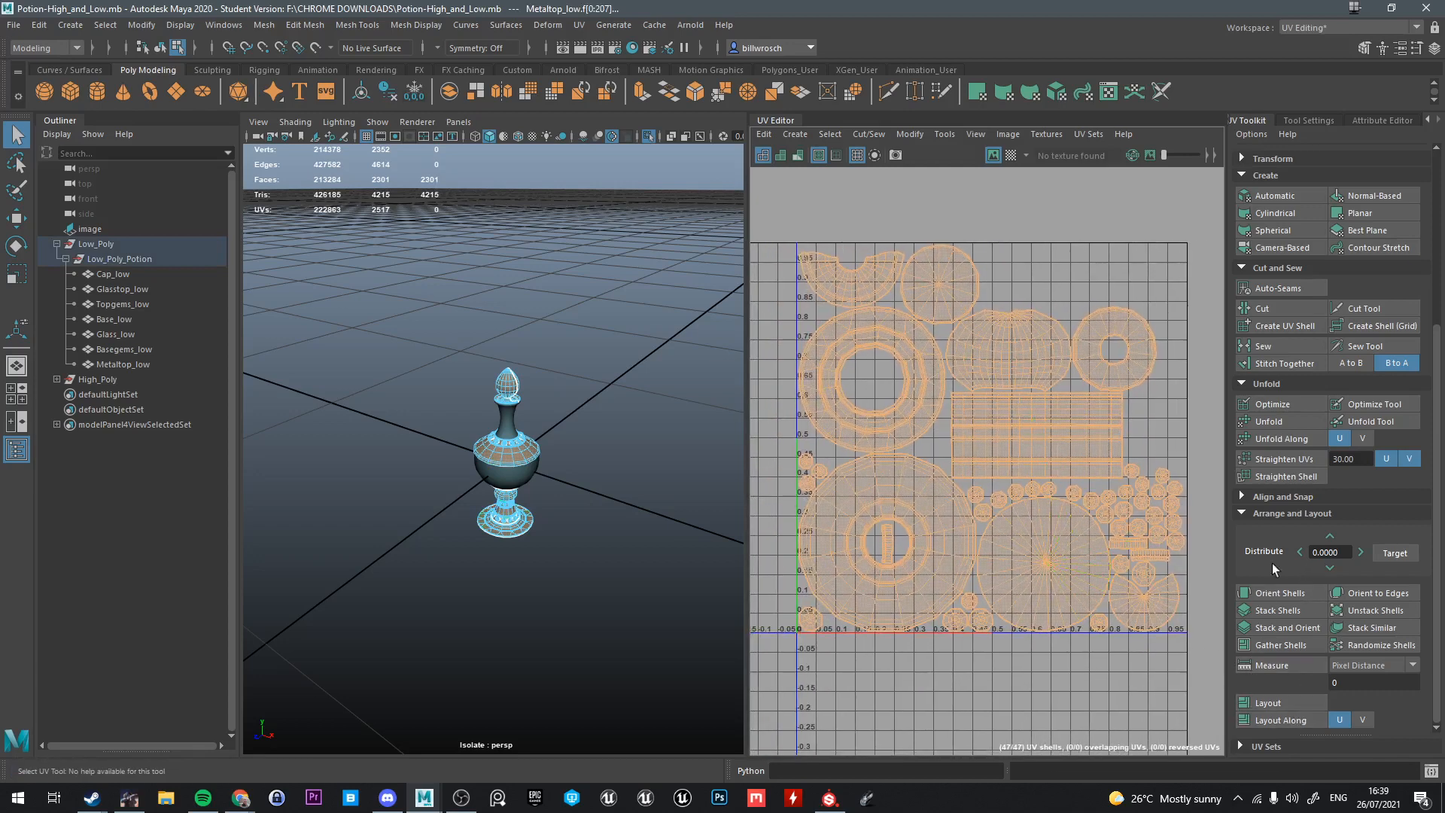
Return to object selection, turn off isolation of the low-poly bottle, and select the Low_Poly and High_Poly groups together
right_drag(476, 351, 565, 308)
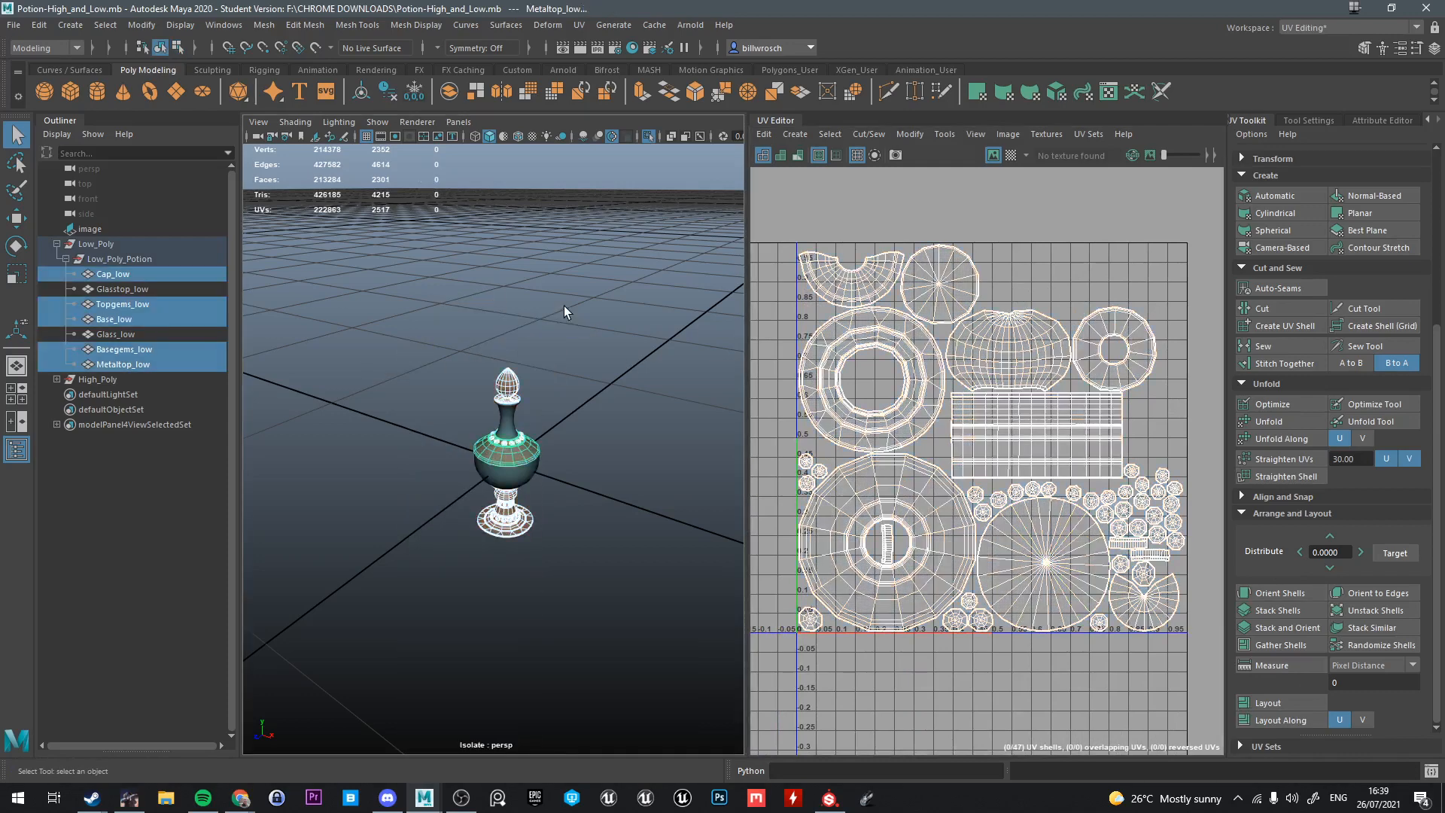
click(566, 309)
scroll(566, 433, down, 3)
drag(566, 437, 452, 462)
key(w)
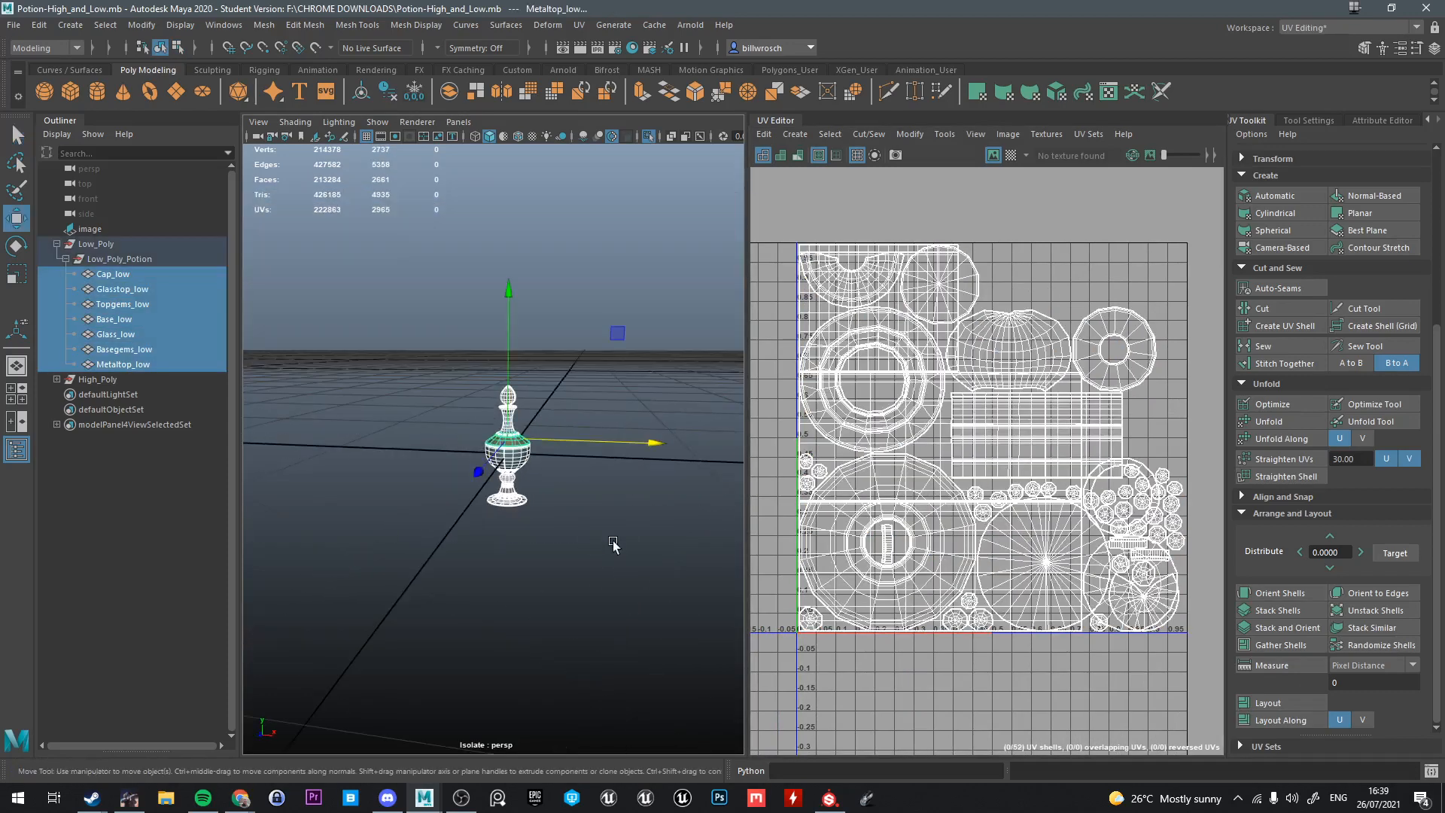
key(f)
click(60, 247)
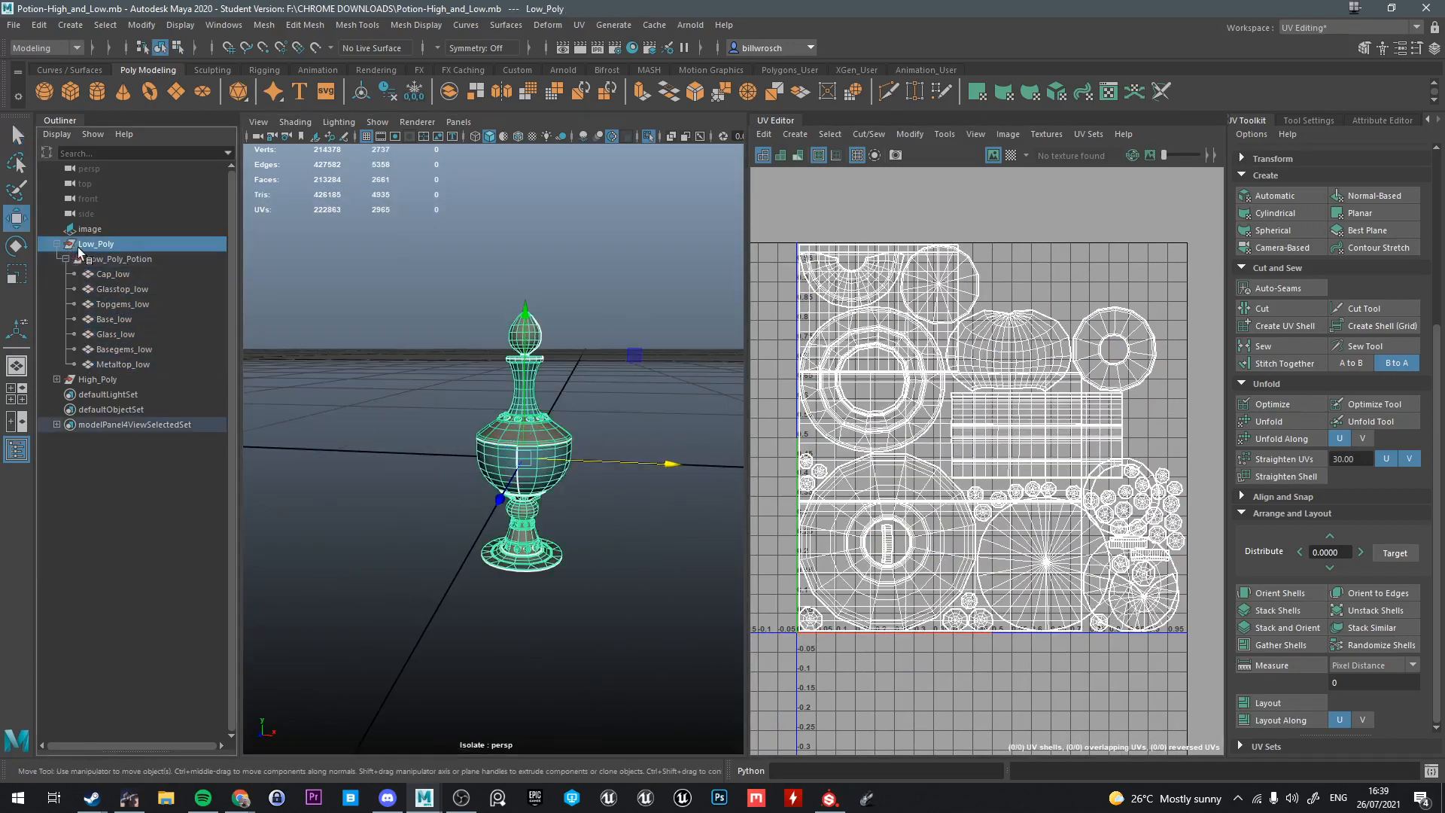
key(ctrl+1)
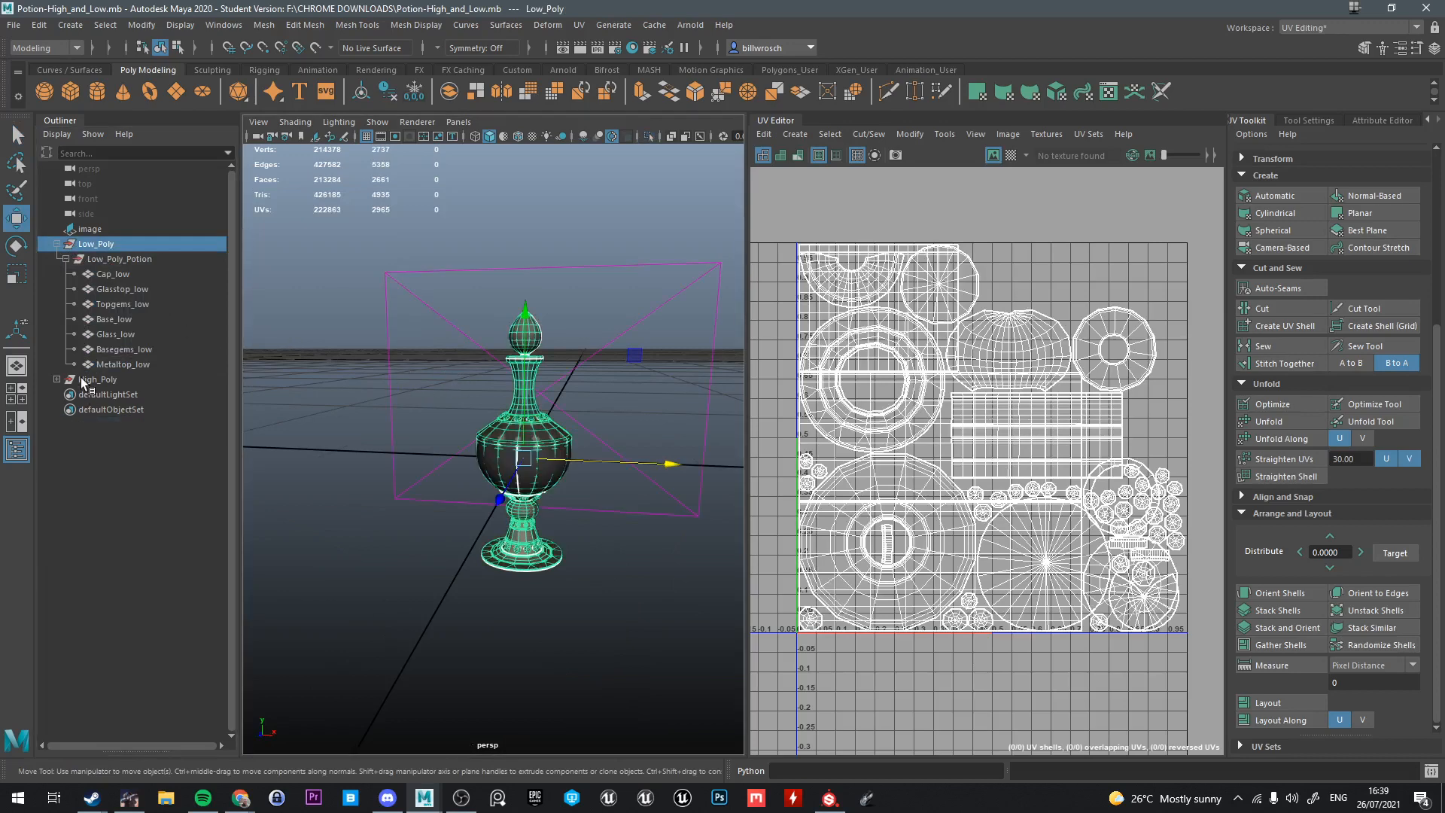
click(57, 244)
shift+click(98, 259)
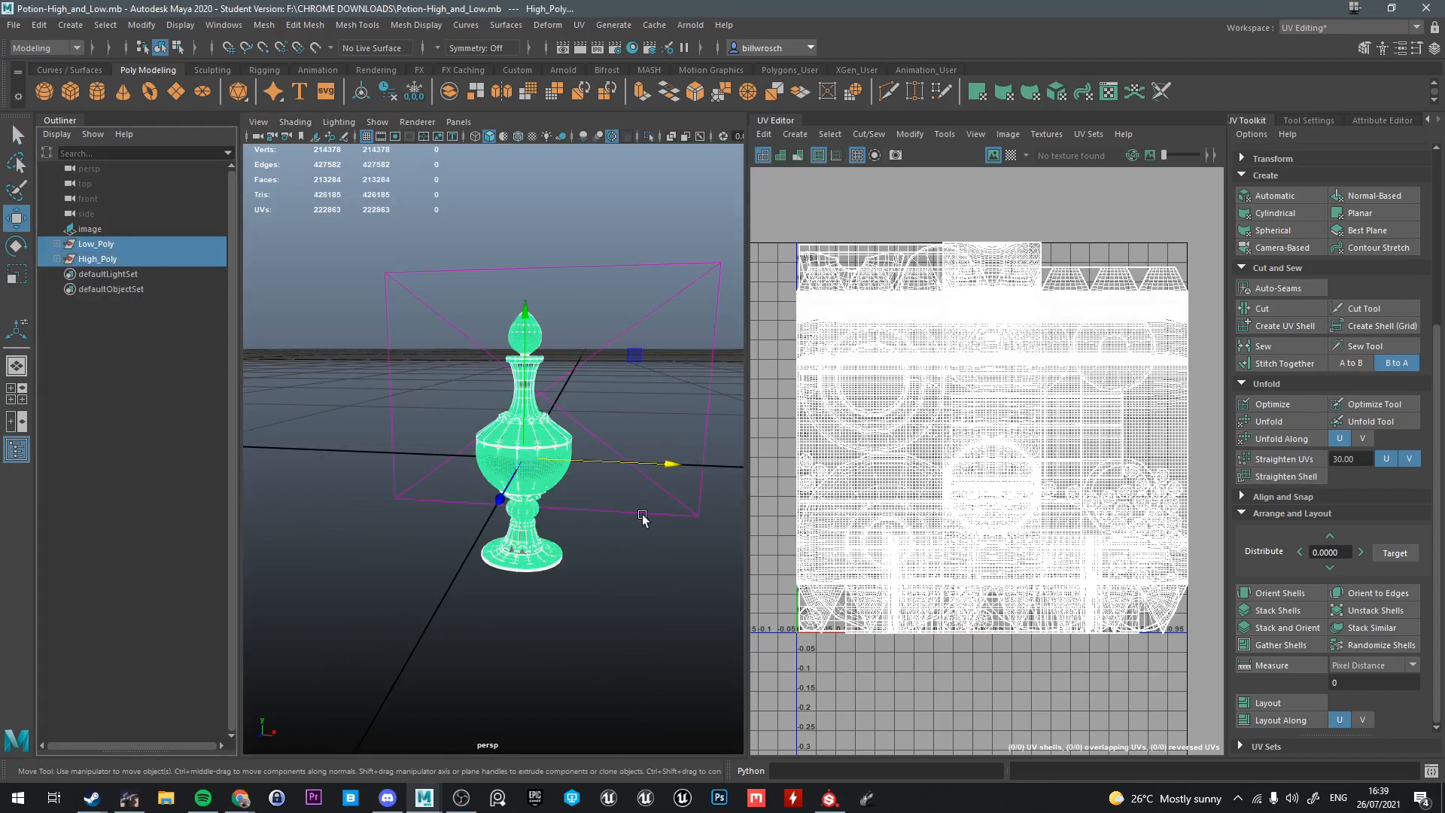
Move the pivot of the Low_Poly and High_Poly groups down to the bottle's base, using vertex snapping
alt+drag(643, 515, 622, 509)
key(d)
scroll(538, 574, up, 3)
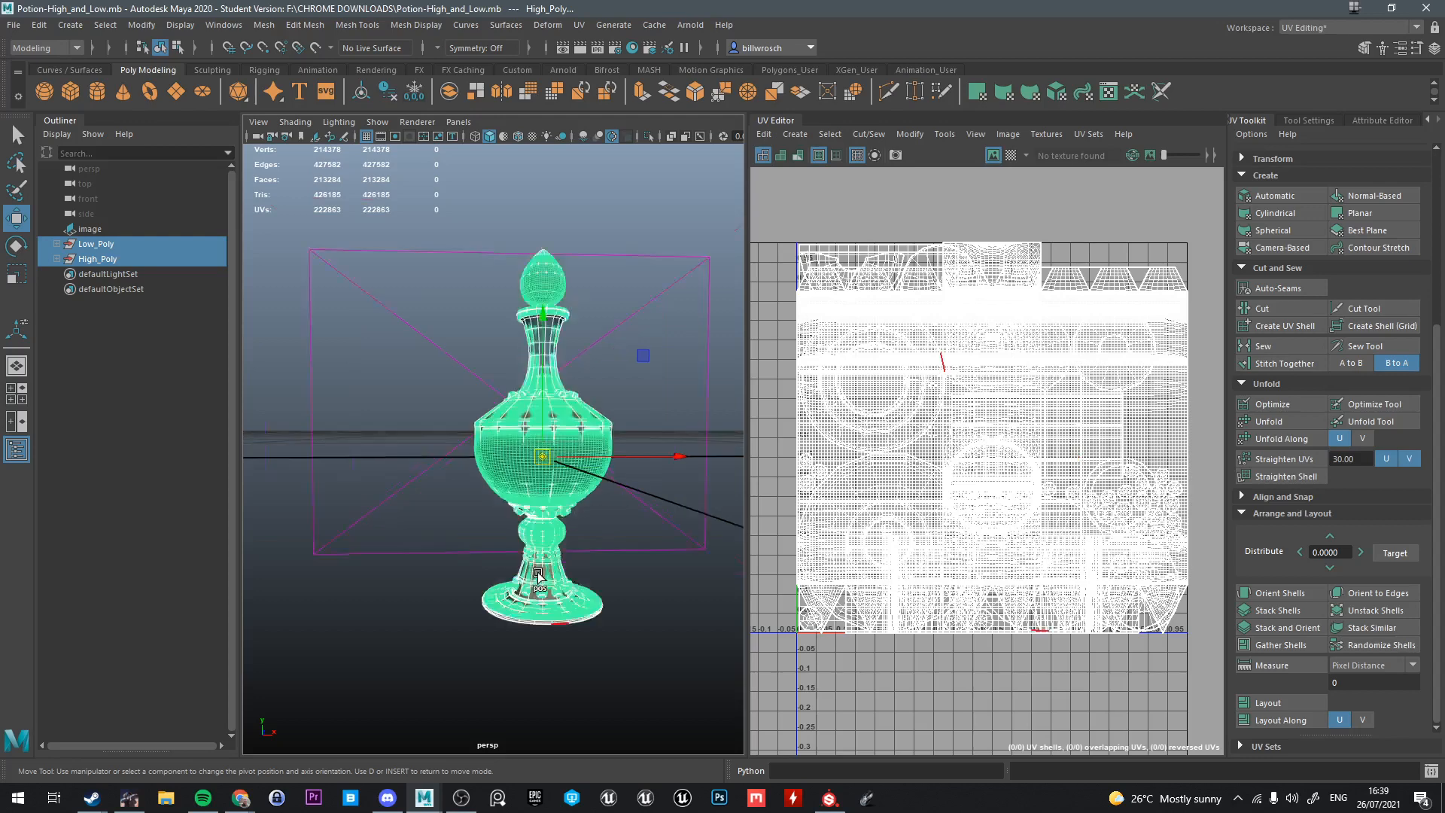
scroll(539, 574, up, 3)
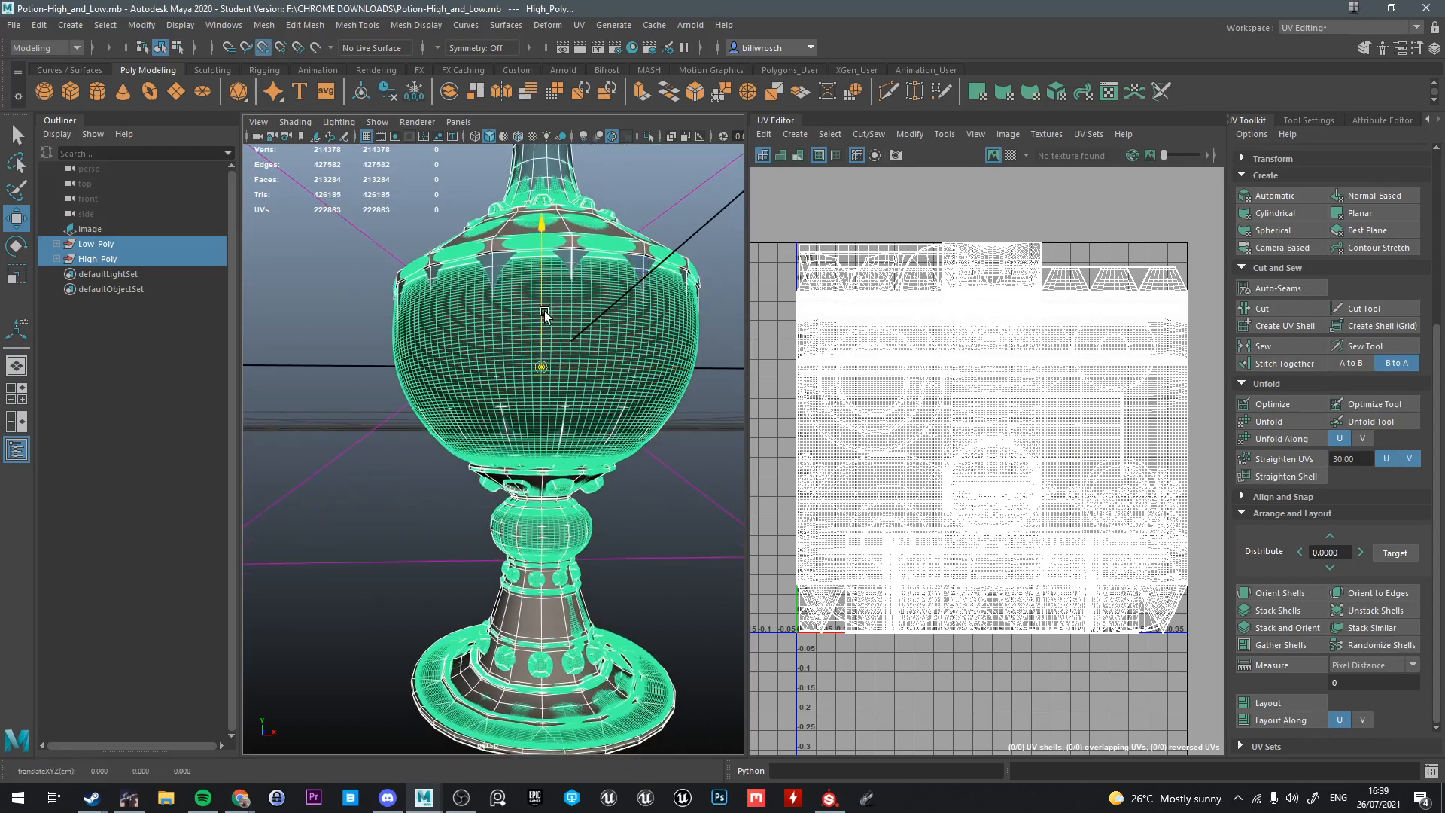
drag(545, 314, 545, 595)
alt+middle_drag(545, 594, 545, 392)
alt+drag(575, 462, 580, 536)
key(v)
Try to snap the Low_Poly and High_Poly groups onto the grid by their base pivot, and undo the move
scroll(571, 539, down, 8)
key(x)
mouse_move(503, 421)
mouse_down()
mouse_move(506, 365)
mouse_move(499, 421)
mouse_up()
alt+drag(496, 481, 537, 455)
key(ctrl+z)
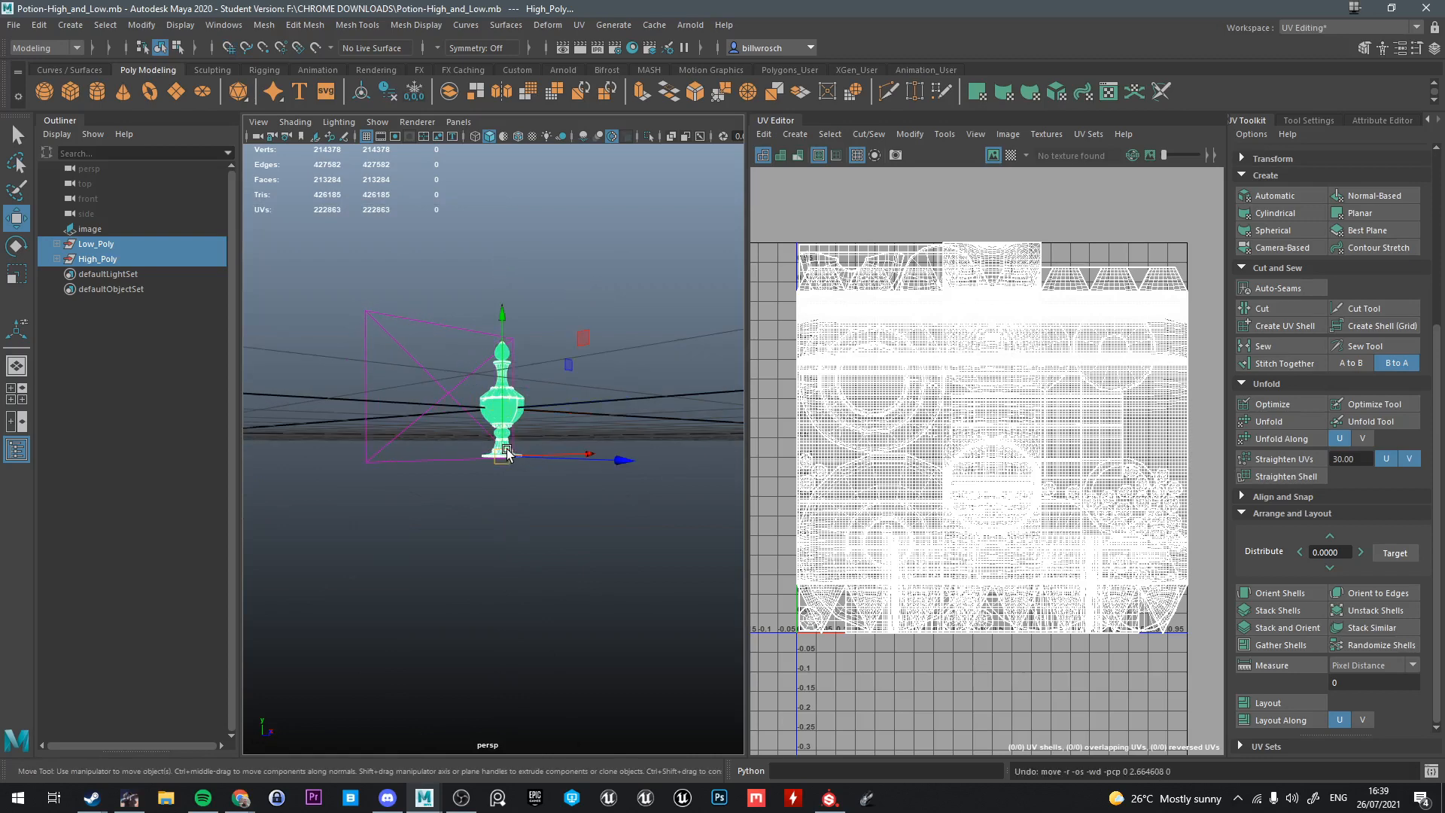
click(502, 410)
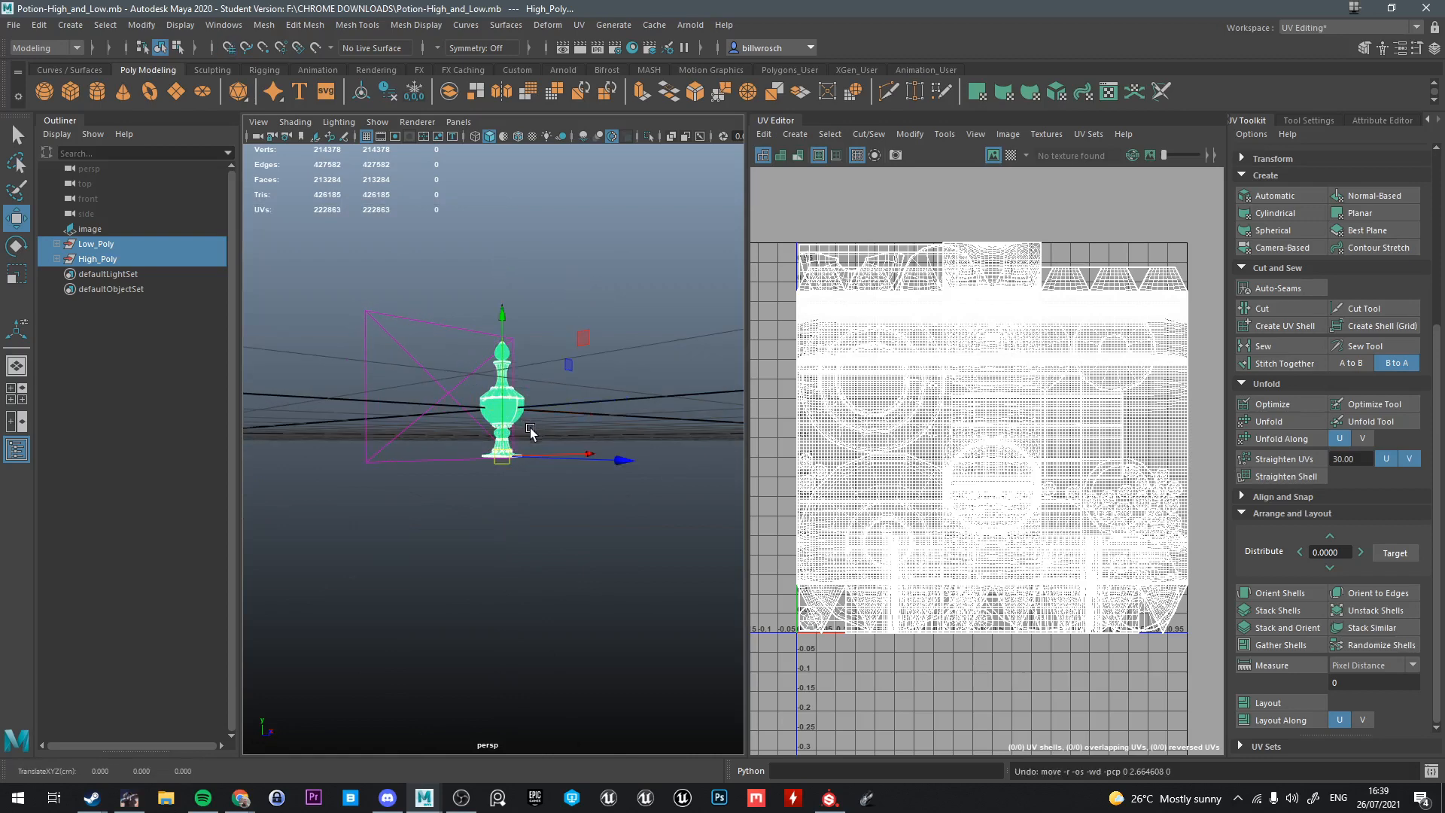
alt+drag(530, 423, 512, 395)
key(ctrl+z)
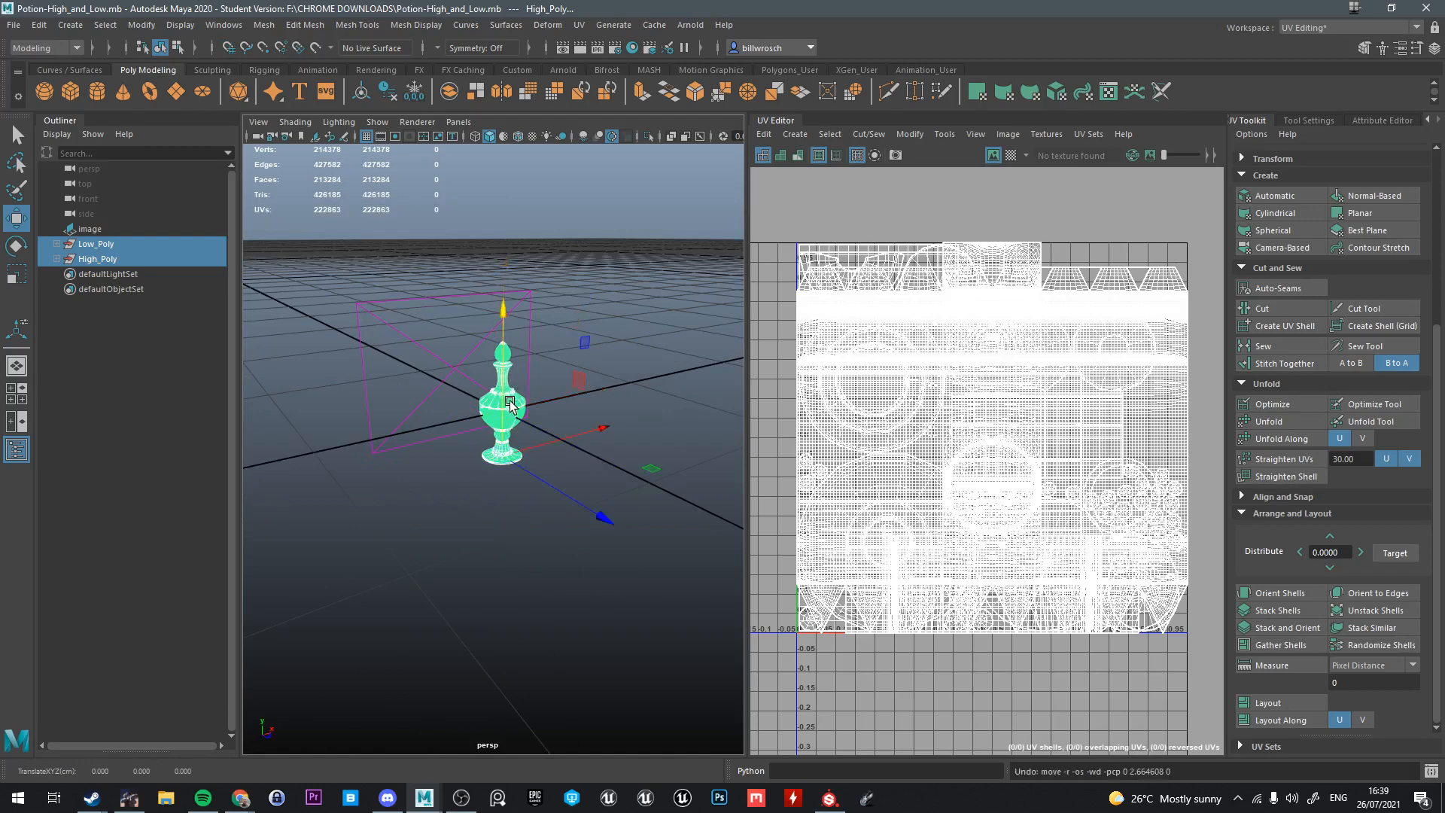
Turn off Preserve Children for the Move tool and snap the Low_Poly and High_Poly groups so their base sits on the grid centre
click(56, 244)
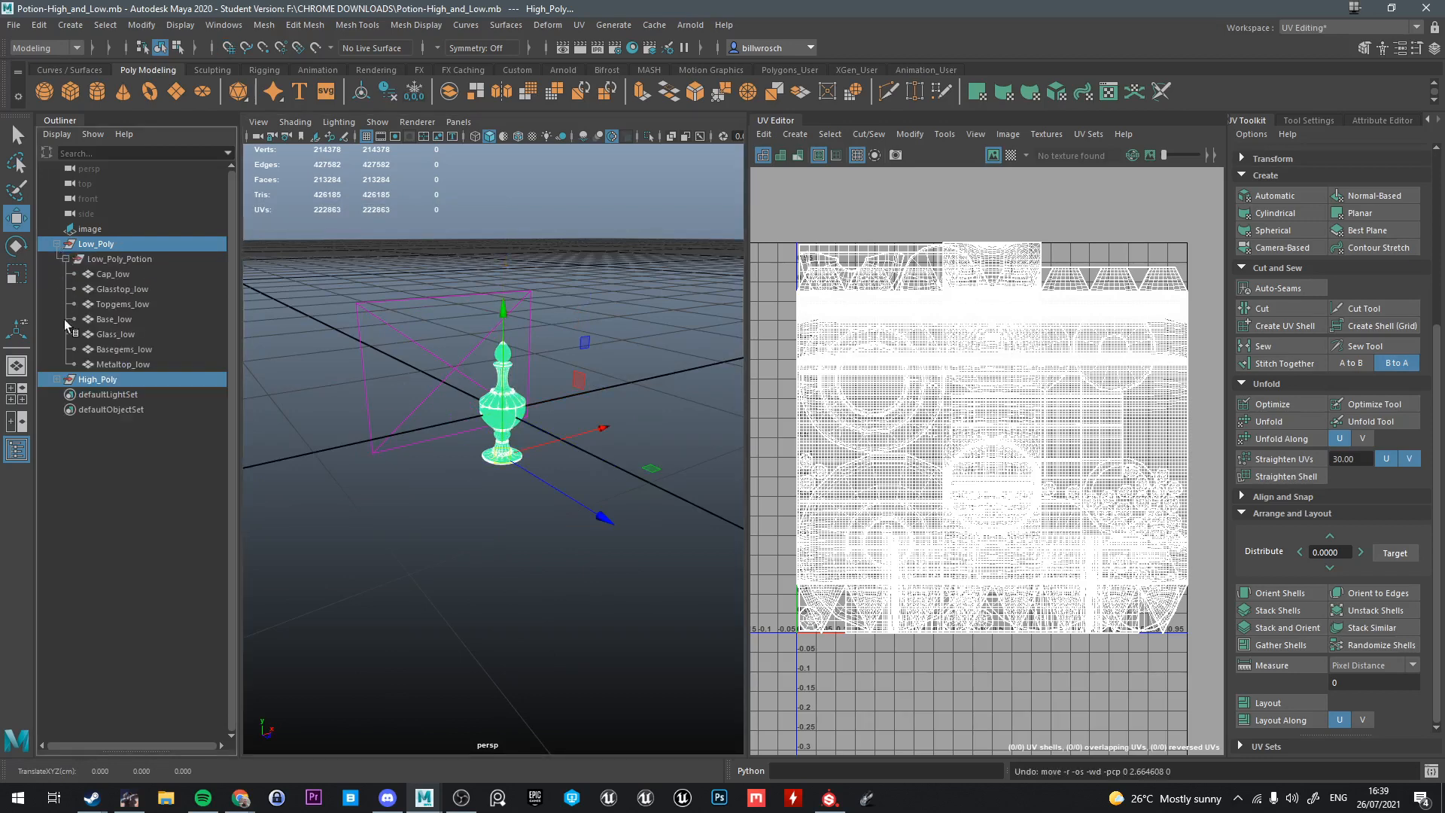
click(58, 244)
click(1363, 122)
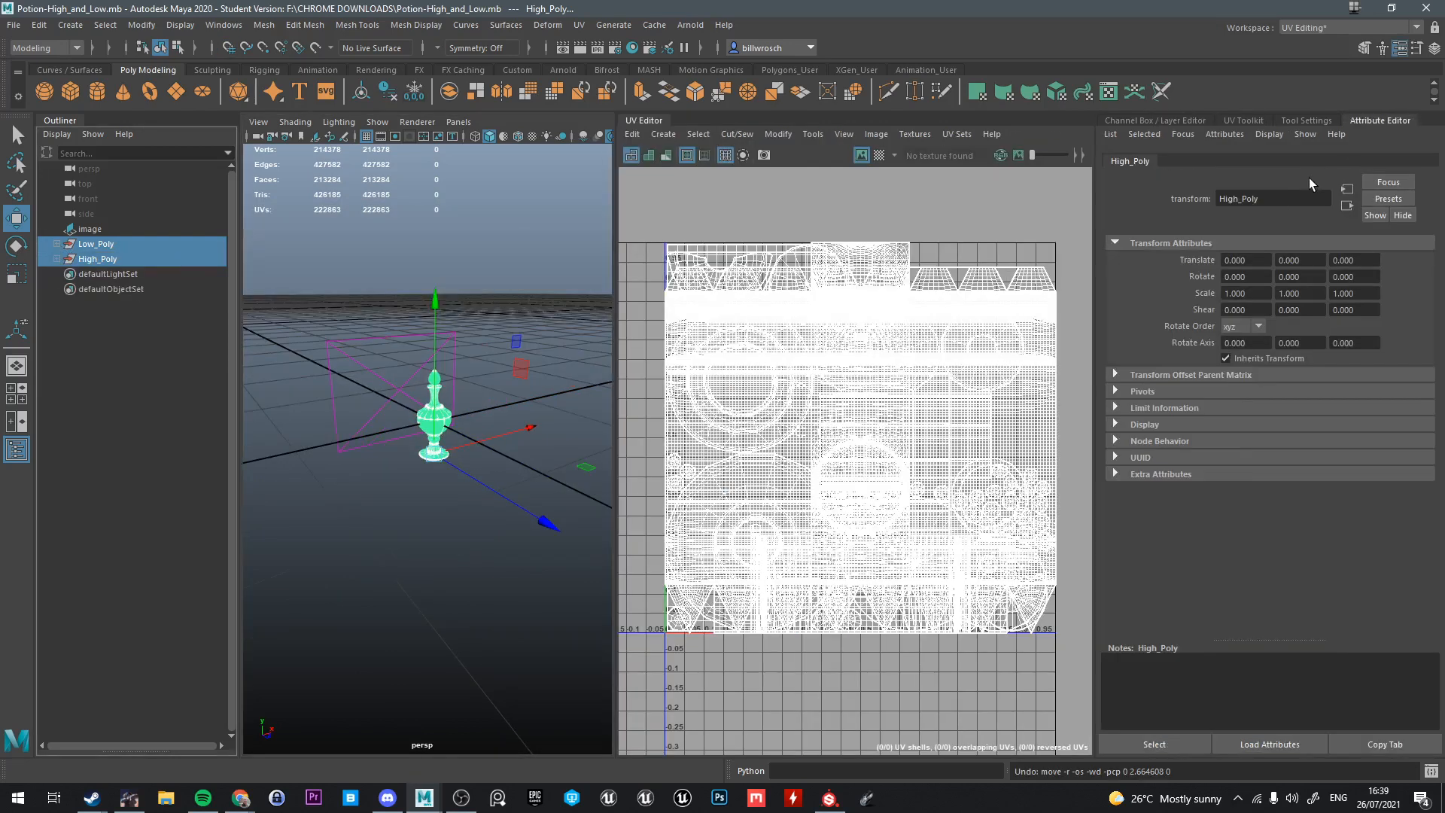
click(1293, 121)
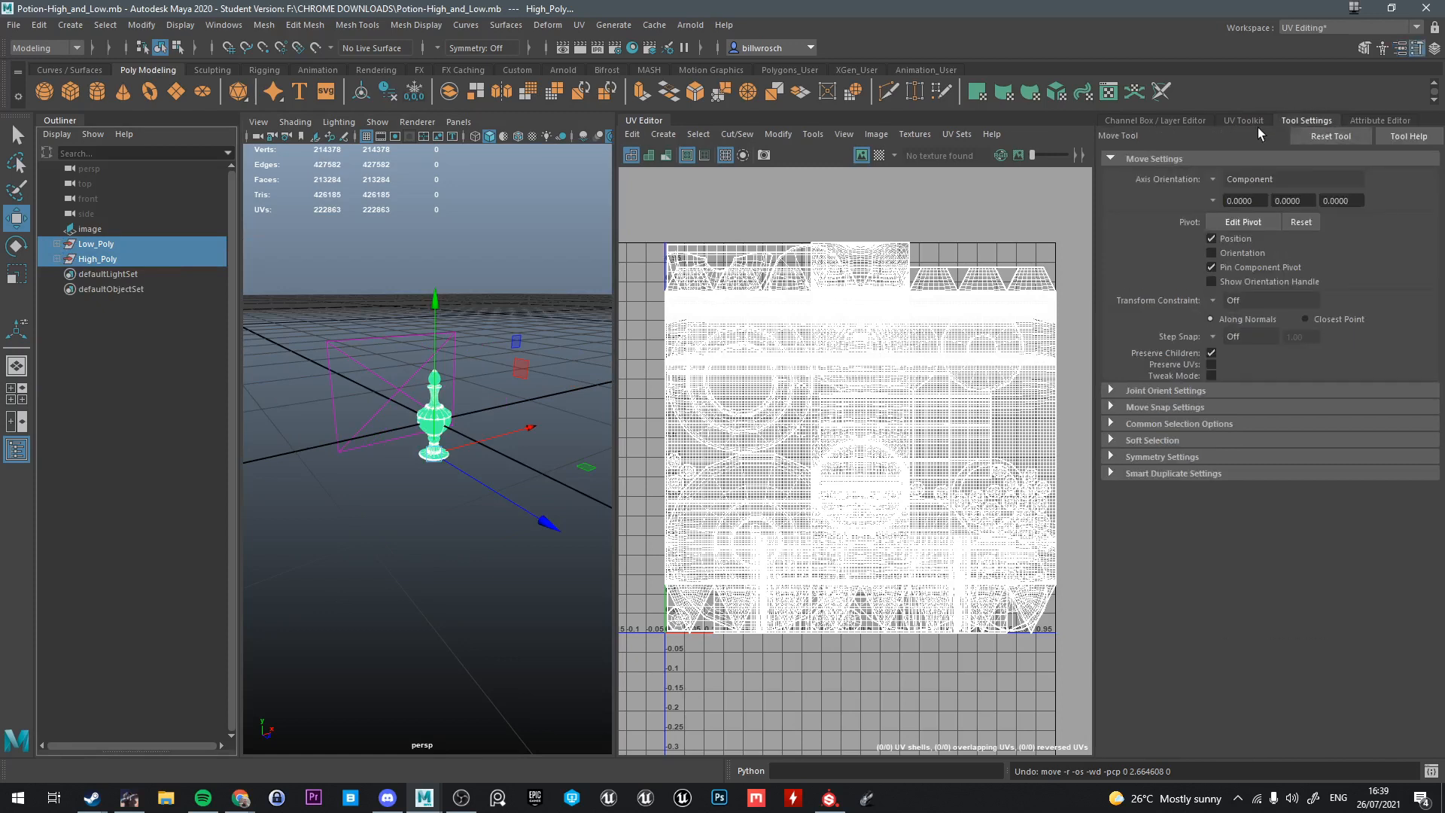
click(1211, 354)
alt+drag(506, 340, 475, 387)
key(x)
alt+right_drag(474, 387, 512, 440)
alt+drag(512, 440, 464, 374)
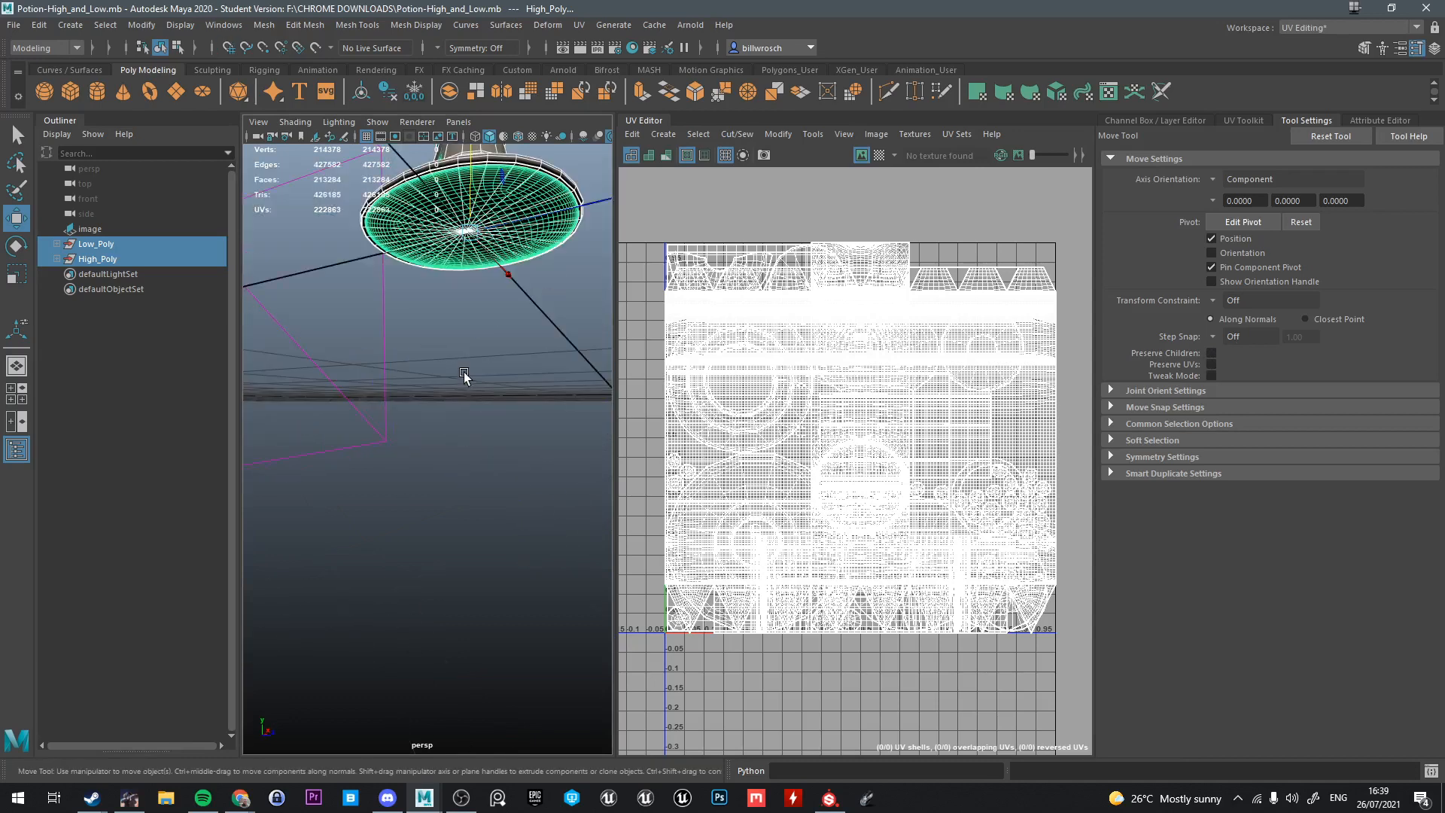
alt+middle_drag(477, 432, 461, 513)
alt+right_drag(462, 513, 481, 426)
alt+drag(443, 442, 467, 286)
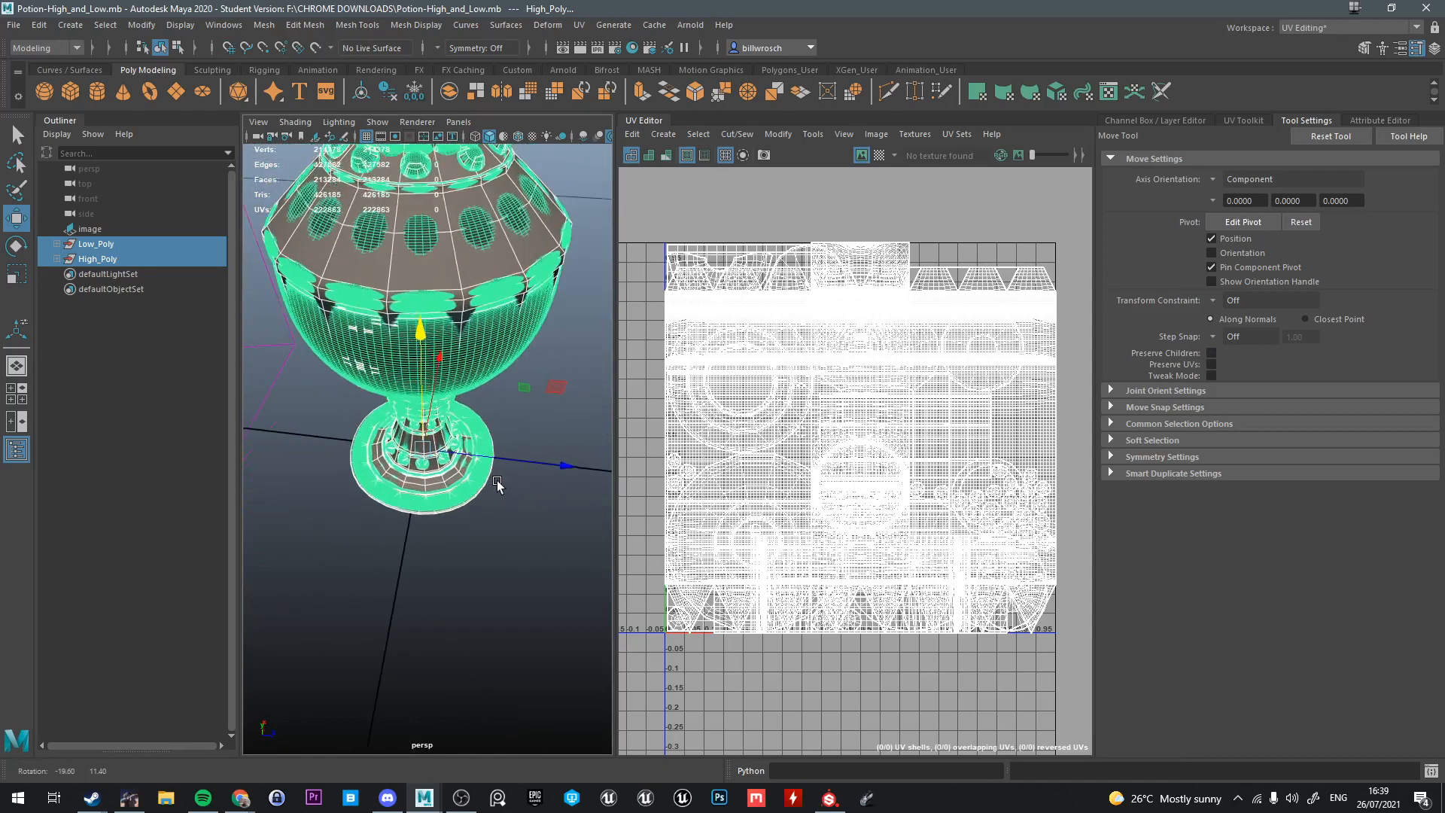
Turn Preserve Children back on for the Move tool
key(q)
alt+right_drag(541, 381, 468, 395)
key(w)
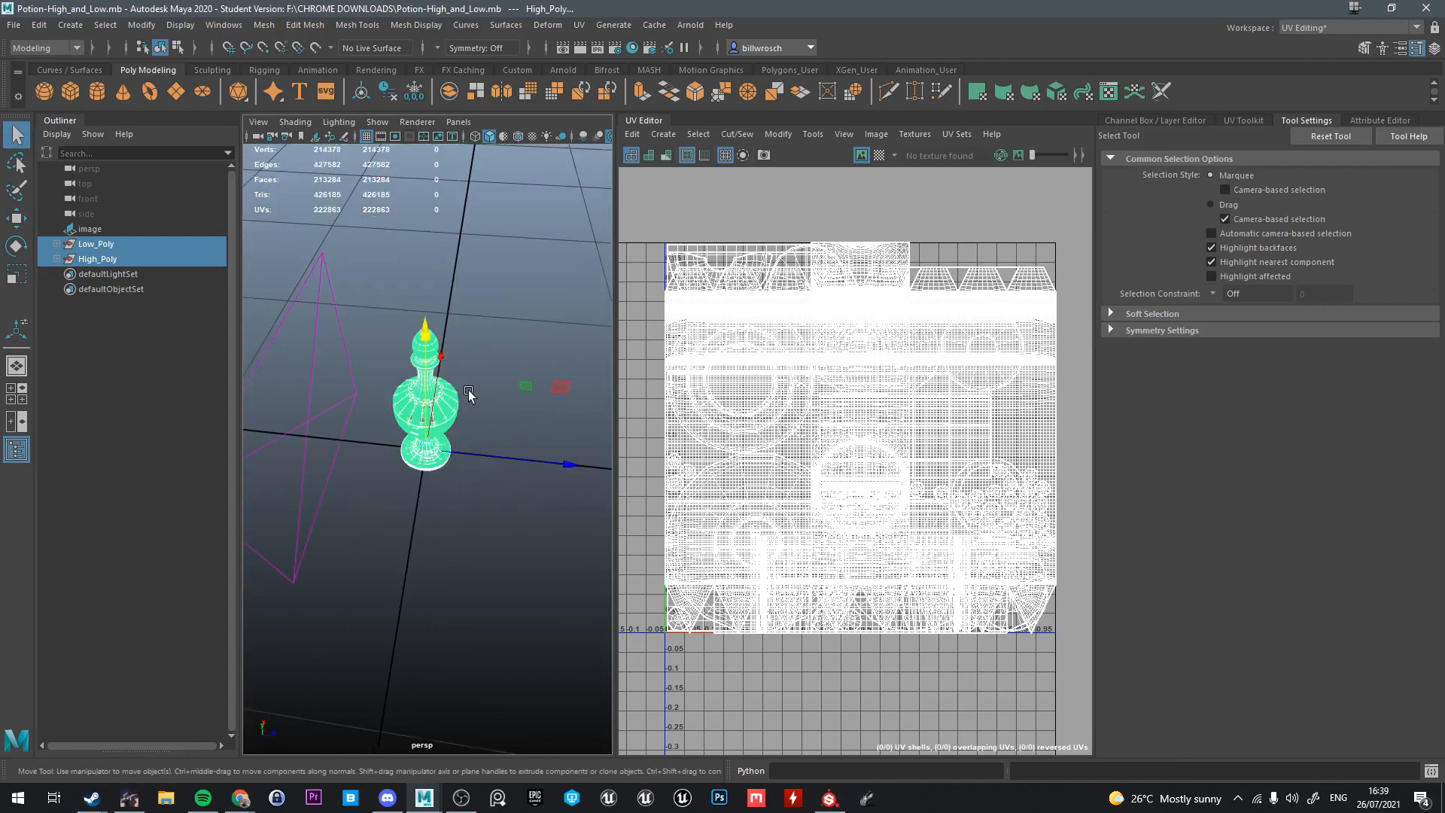
click(1210, 353)
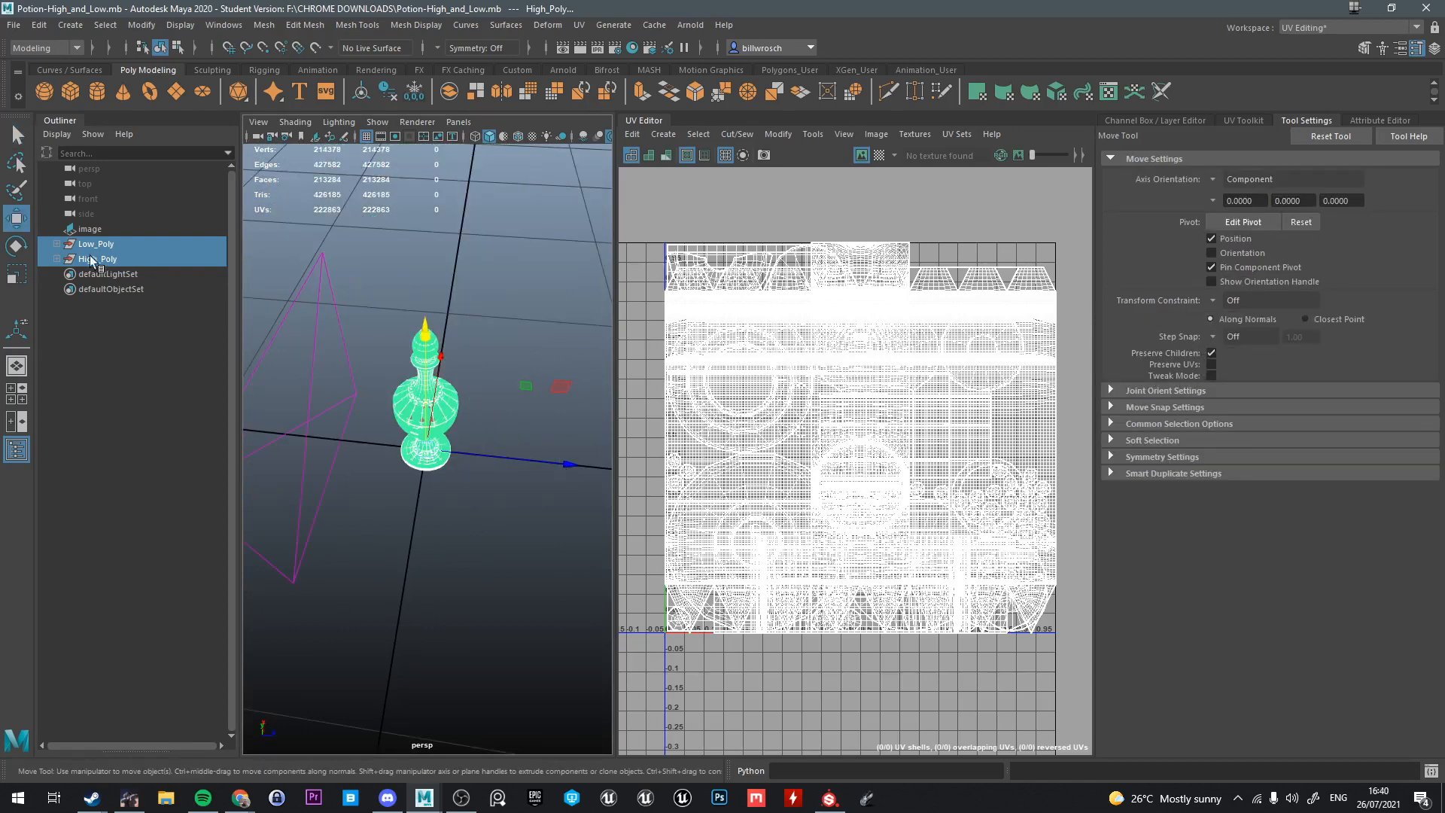
Reorder the High_Poly meshes to match the low-poly order, with Cap_high, Glasstop_high and Topgems_high first, and clear the selection
shift+click(57, 243)
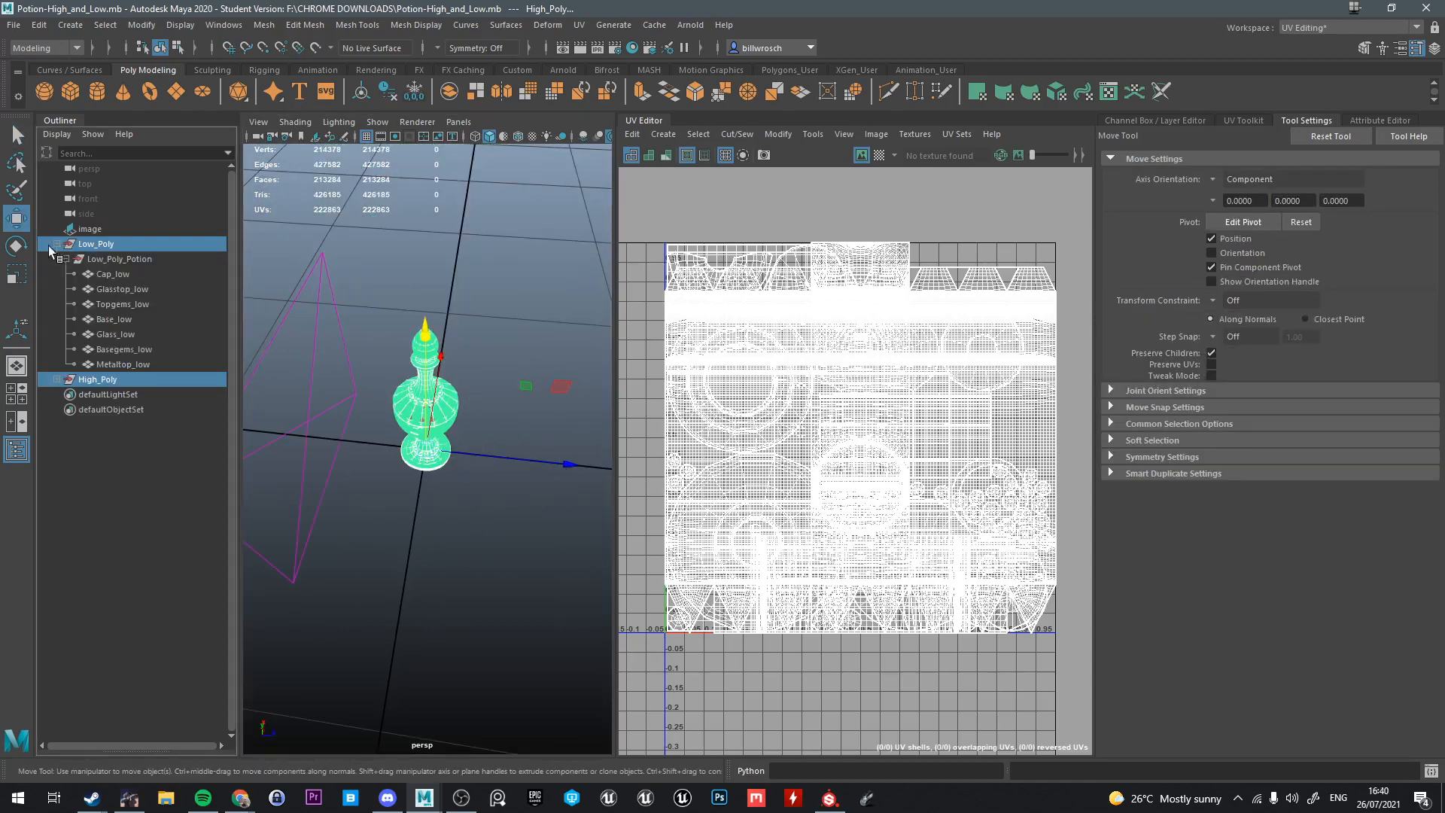
click(94, 245)
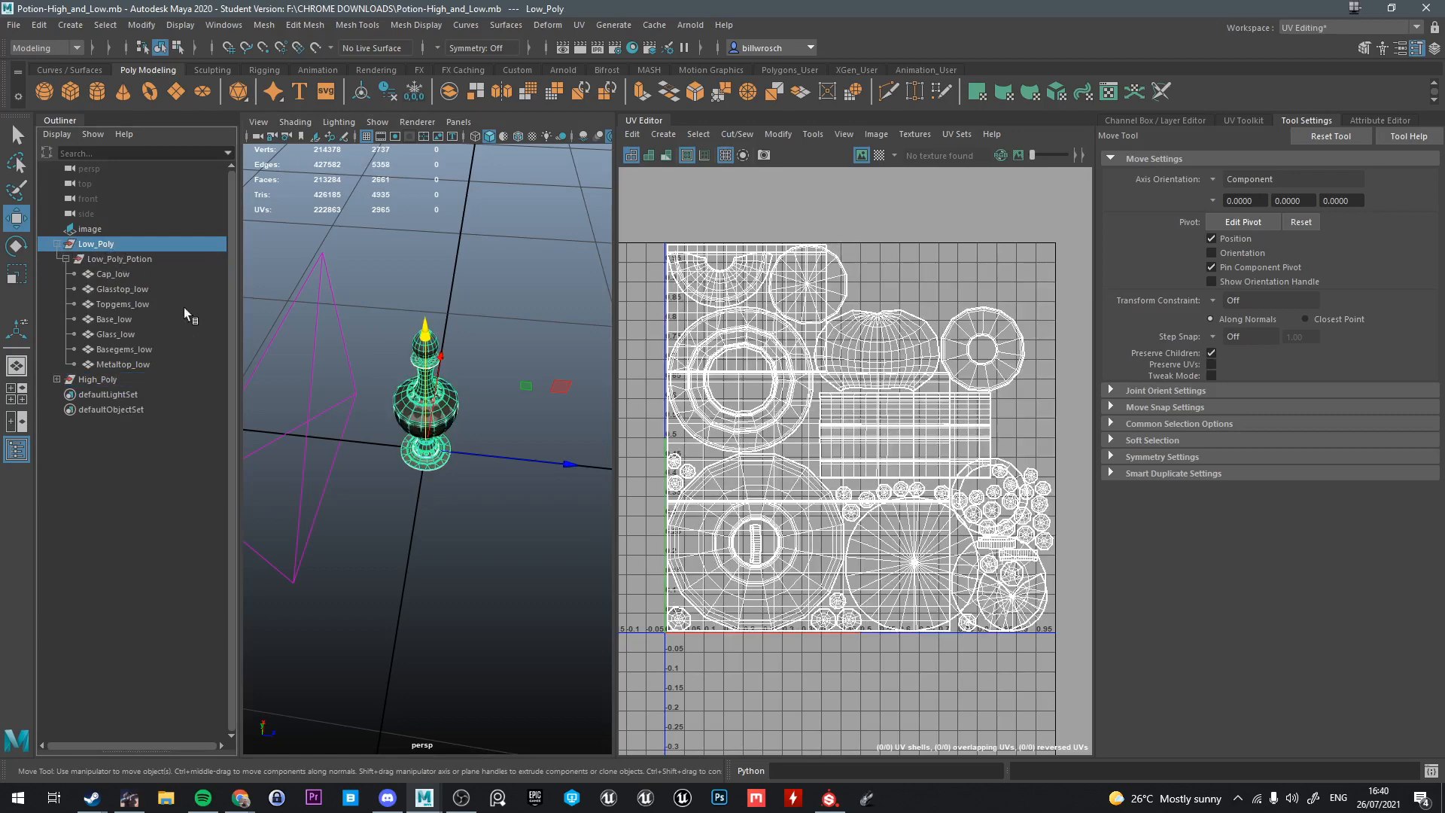
click(57, 380)
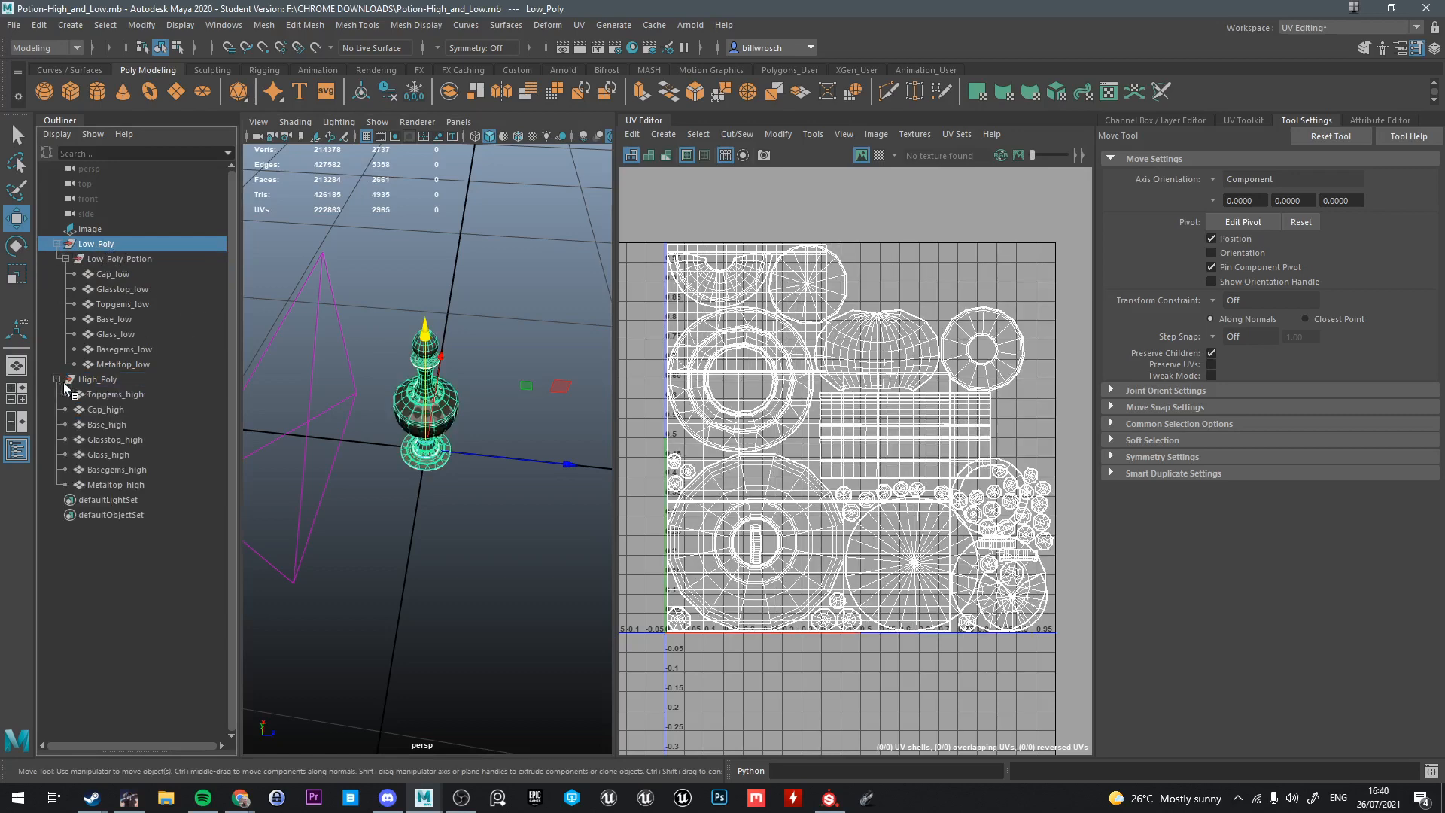
click(113, 411)
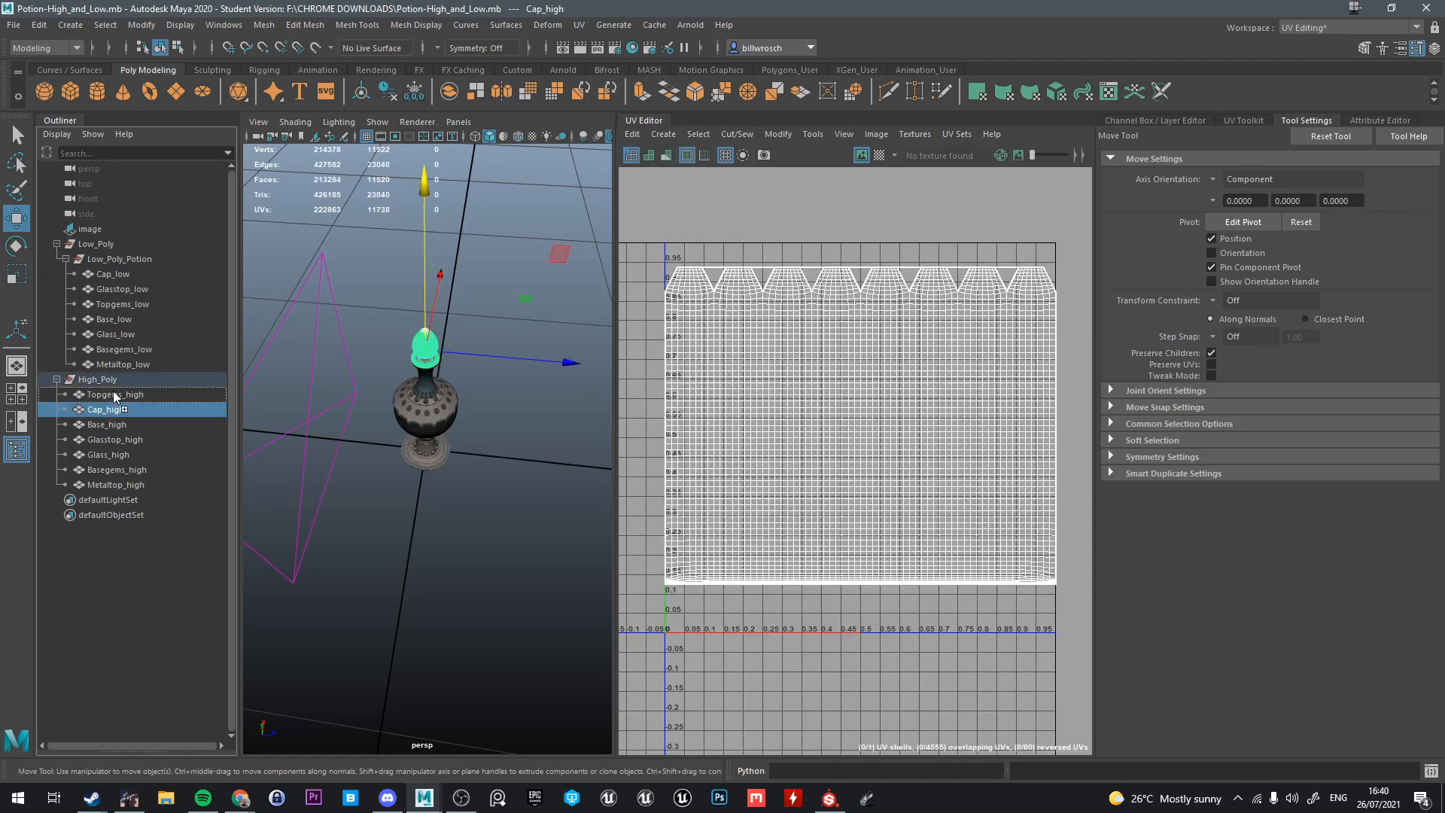
mouse_move(114, 397)
mouse_down()
mouse_move(105, 444)
mouse_move(124, 414)
mouse_up()
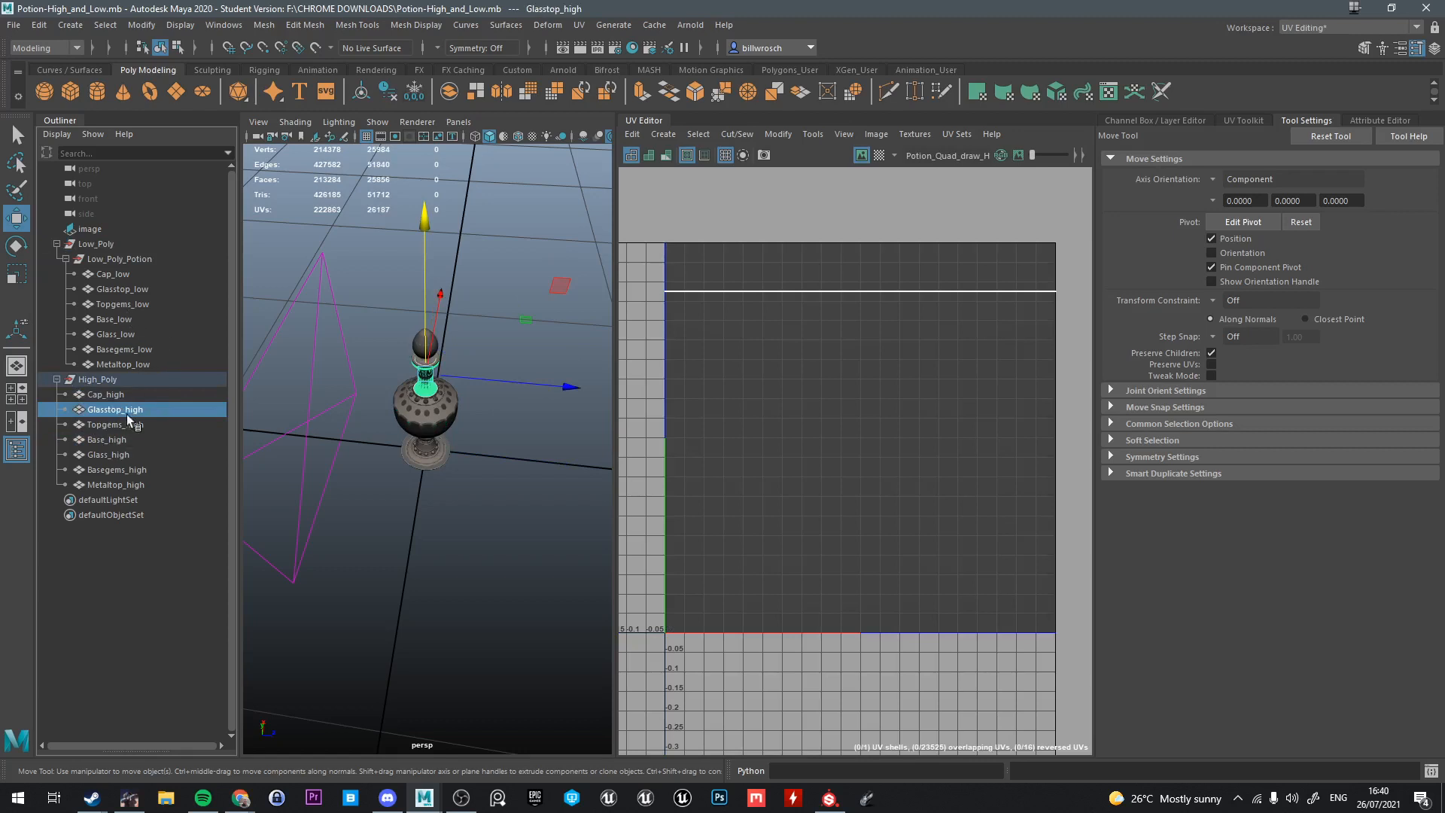
click(120, 428)
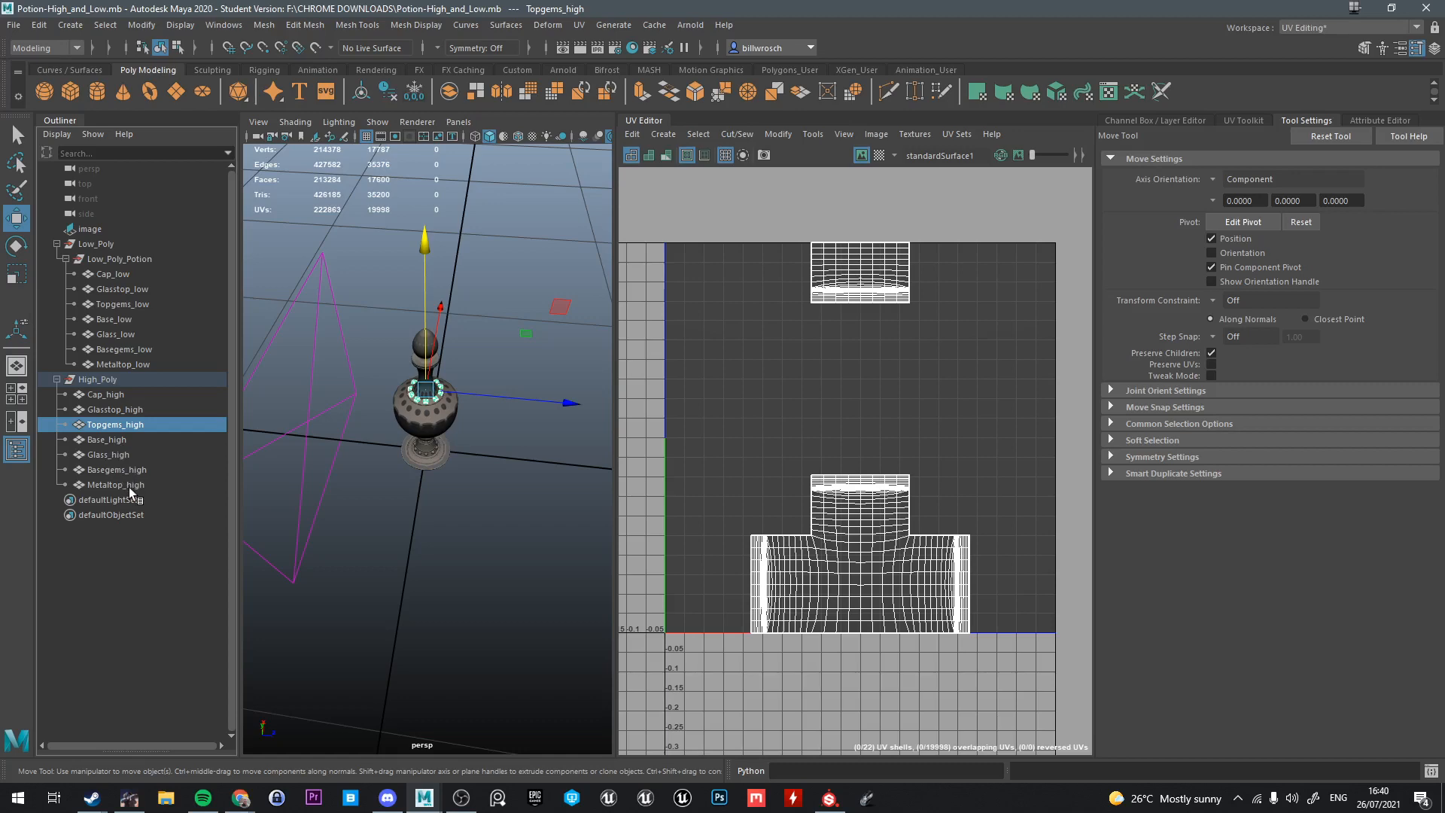
click(490, 477)
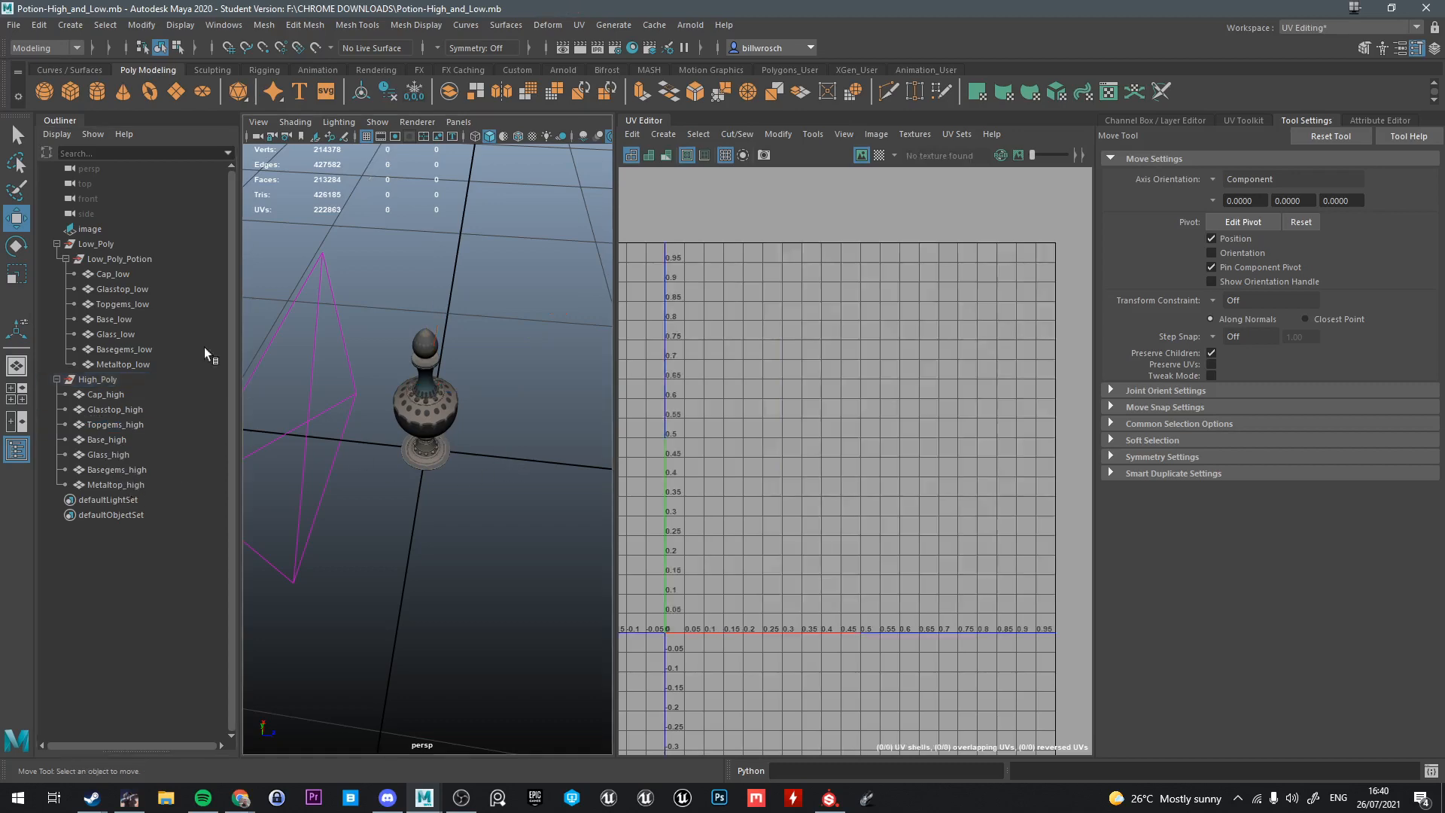
Isolate the Low_Poly group in the perspective view and widen the viewport for a closer view
click(91, 248)
key(ctrl+1)
scroll(461, 342, up, 5)
alt+drag(450, 468, 487, 453)
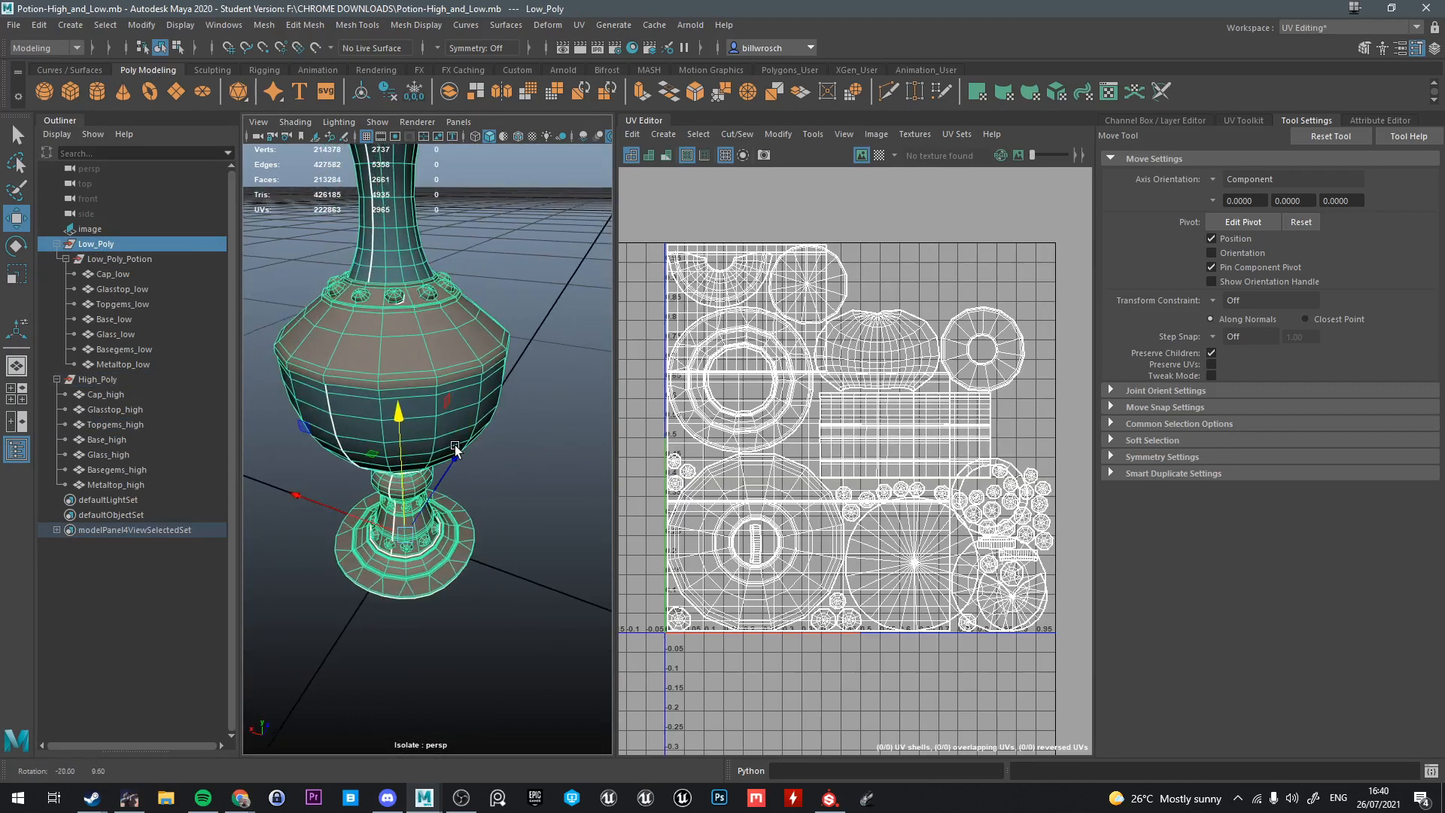
drag(616, 358, 757, 357)
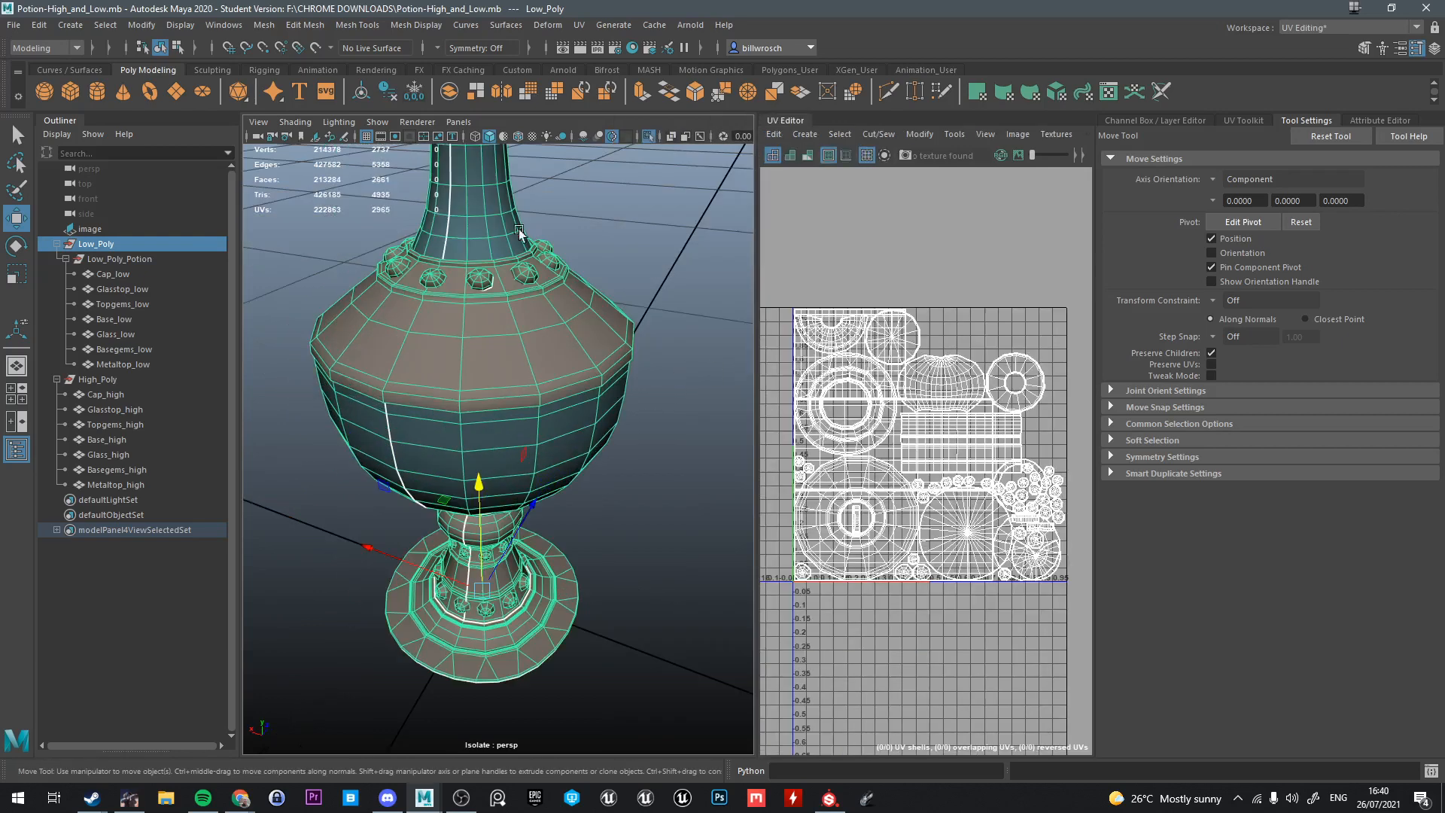
Unlock the normals of the Low_Poly group and apply Soften Edge to it, returning to object selection
click(410, 27)
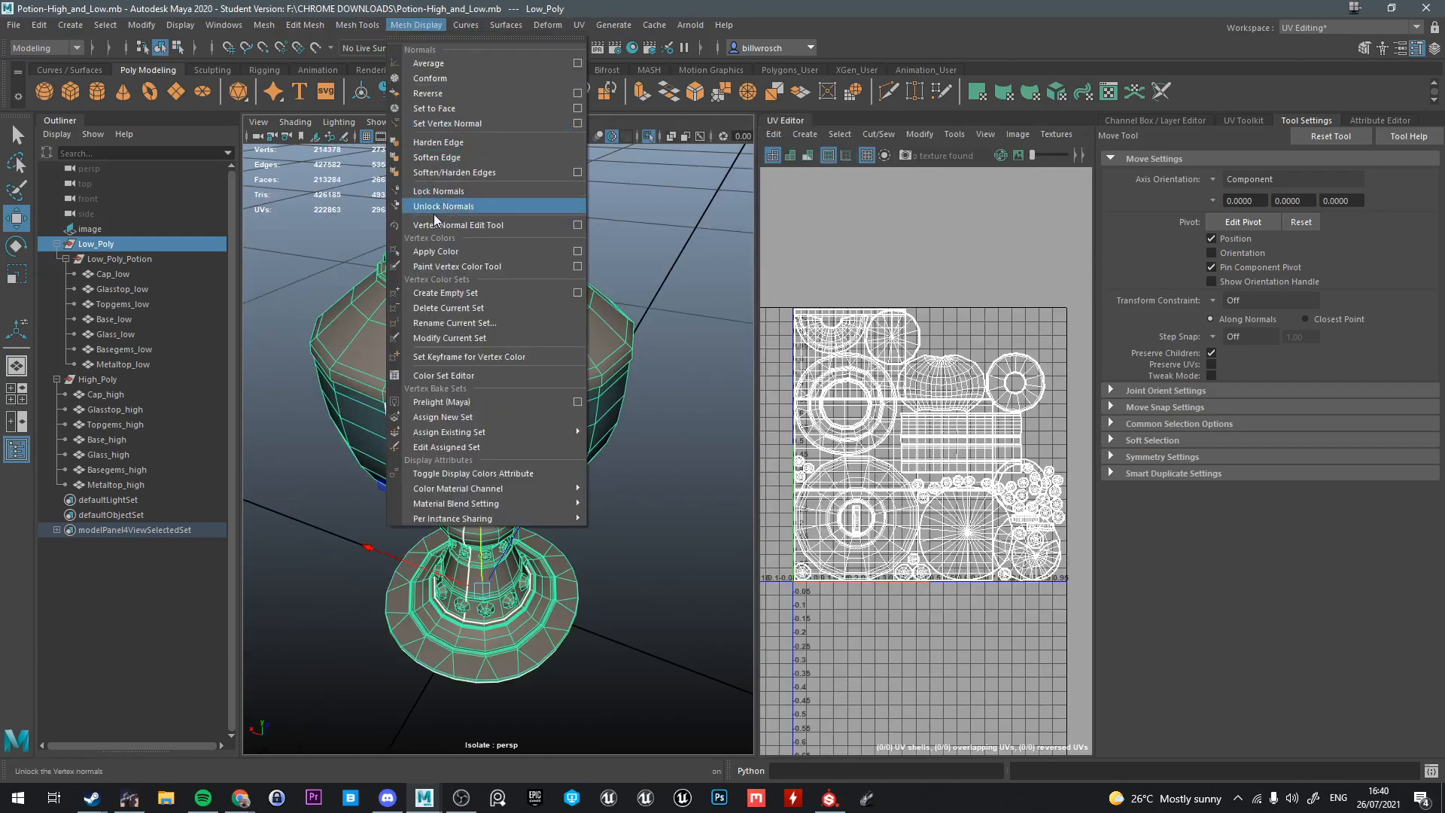
click(463, 216)
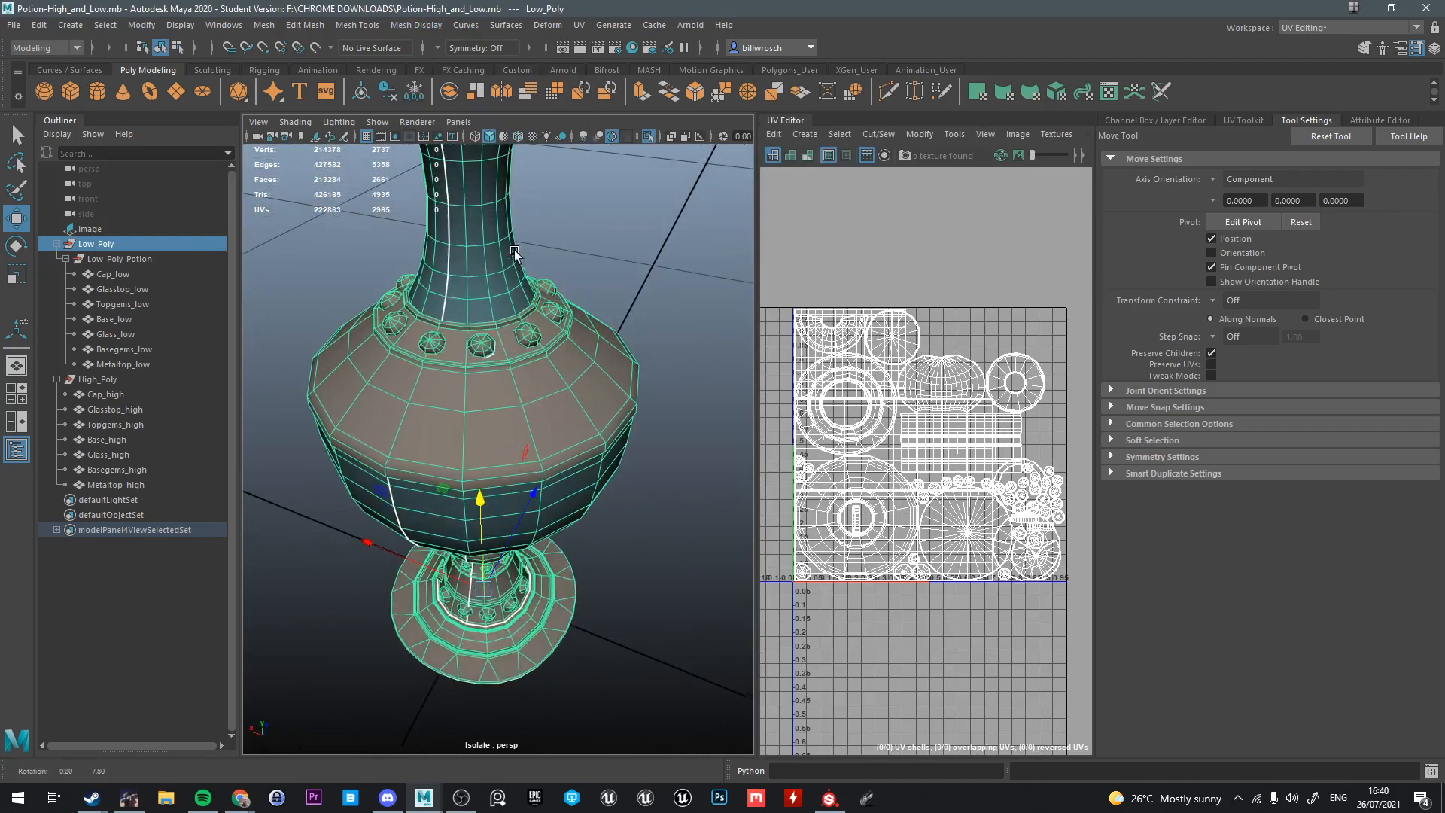
click(415, 25)
click(452, 159)
alt+drag(602, 377, 619, 348)
key(q)
right_drag(597, 286, 652, 260)
click(650, 261)
click(432, 346)
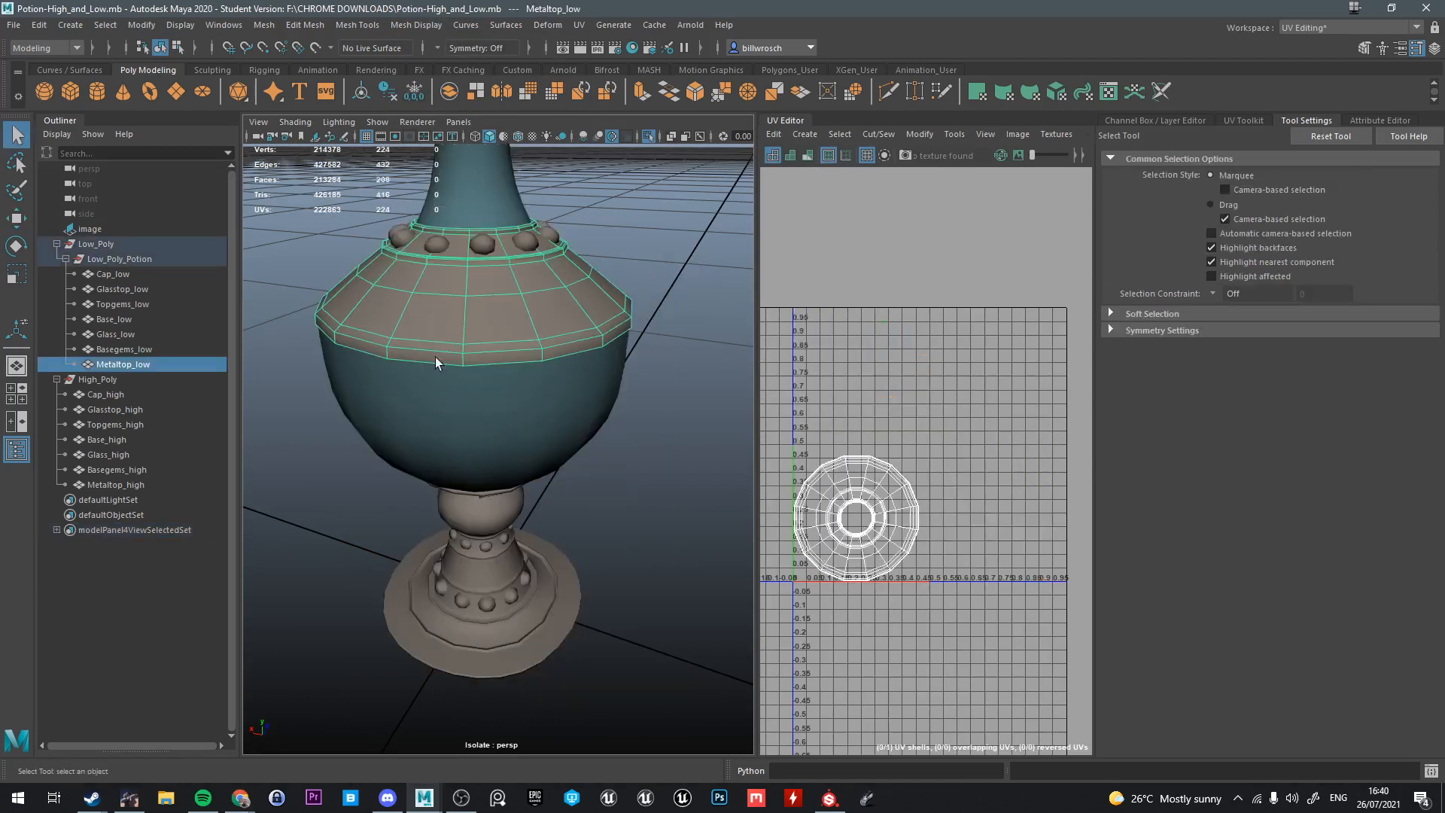
Select all meshes from Cap_low to Metaltop_low, unlock their normals, soften their edges, and return to object selection
click(118, 274)
shift+click(128, 364)
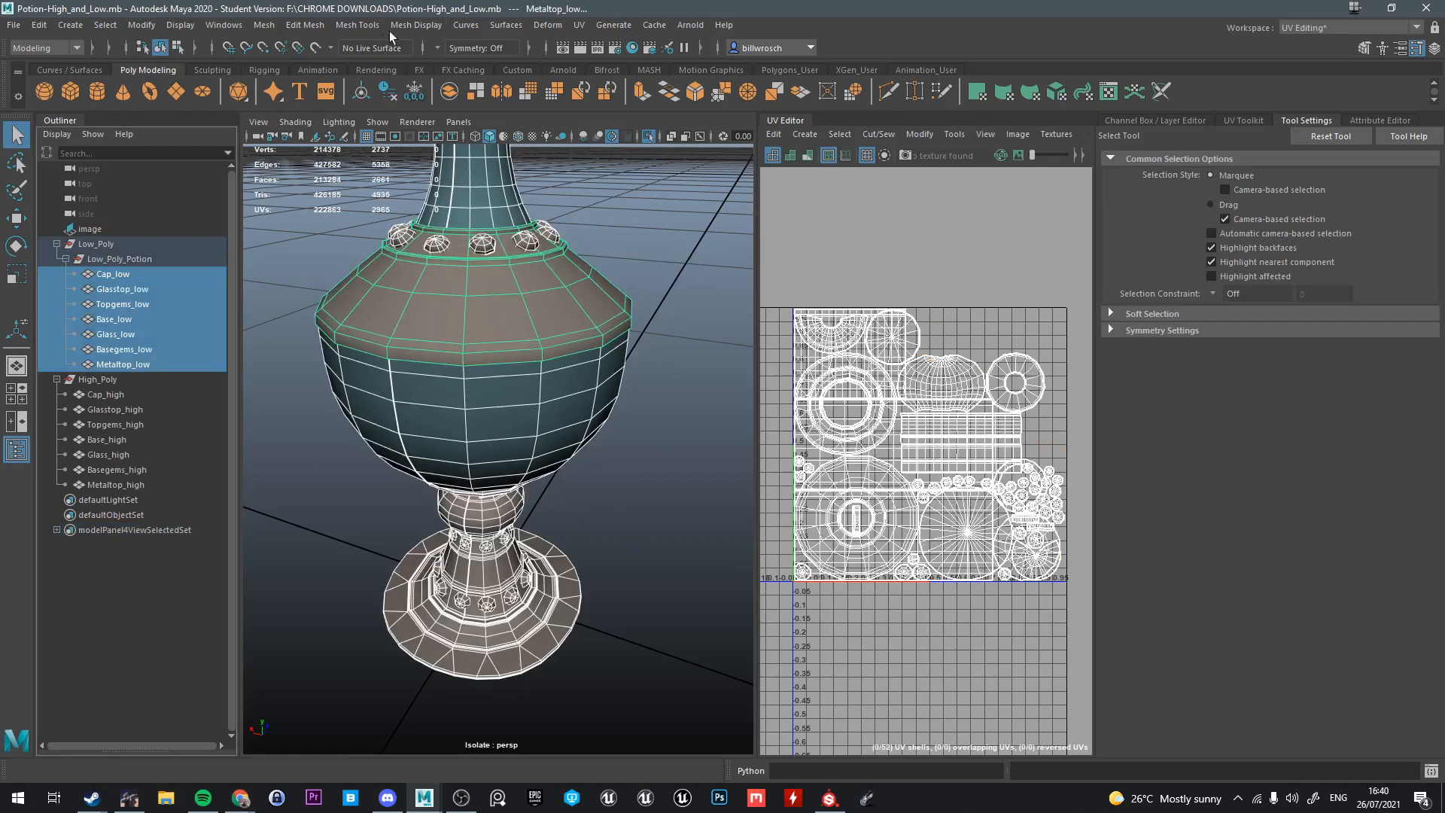
click(412, 25)
click(448, 205)
click(441, 27)
click(436, 160)
alt+drag(638, 309, 562, 269)
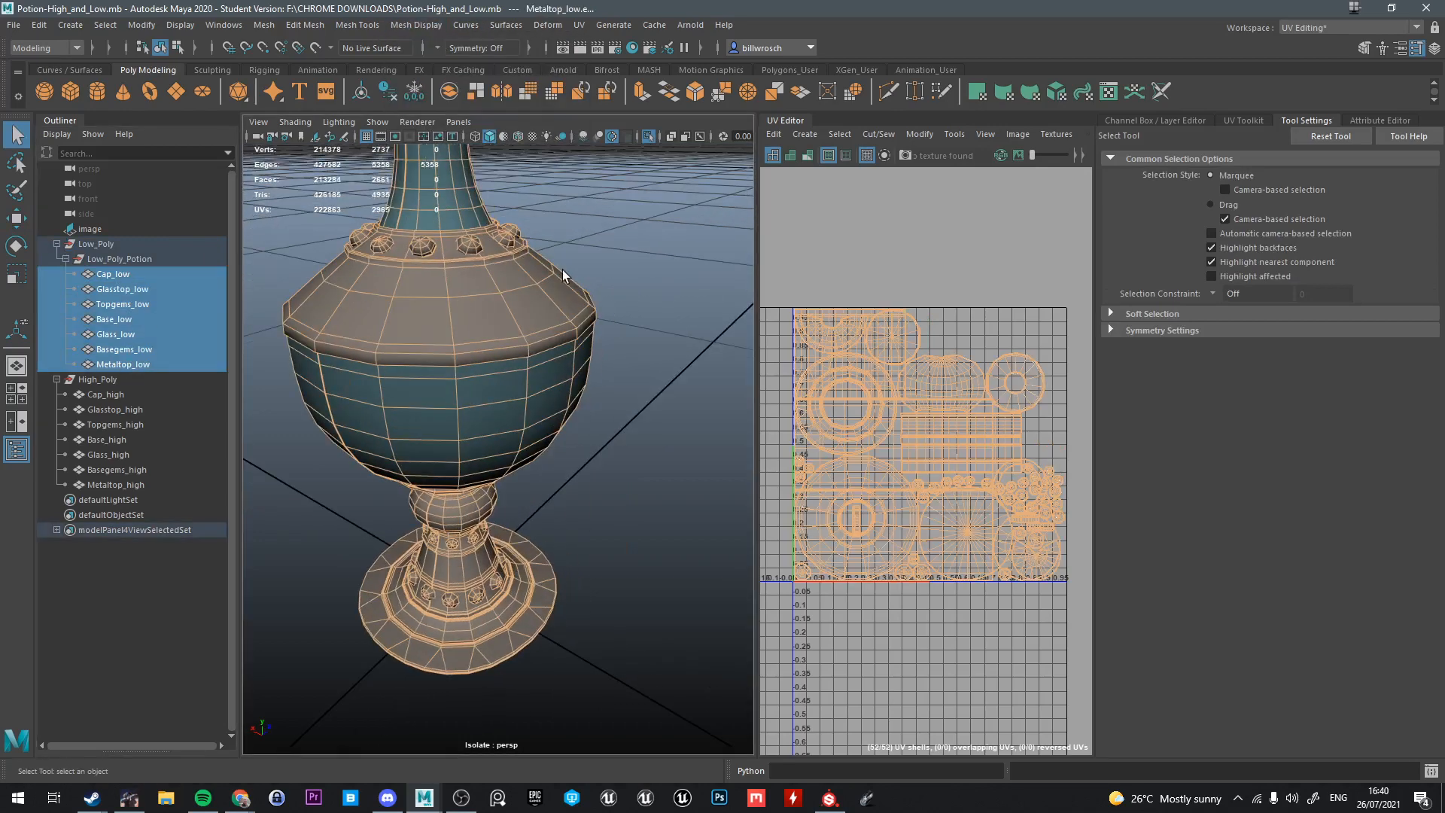
right_drag(562, 270, 625, 246)
click(595, 230)
Examine the softened shading on the metal top, top gems, glass and base of the low-poly bottle
alt+drag(594, 230, 580, 274)
click(547, 372)
scroll(550, 384, up, 5)
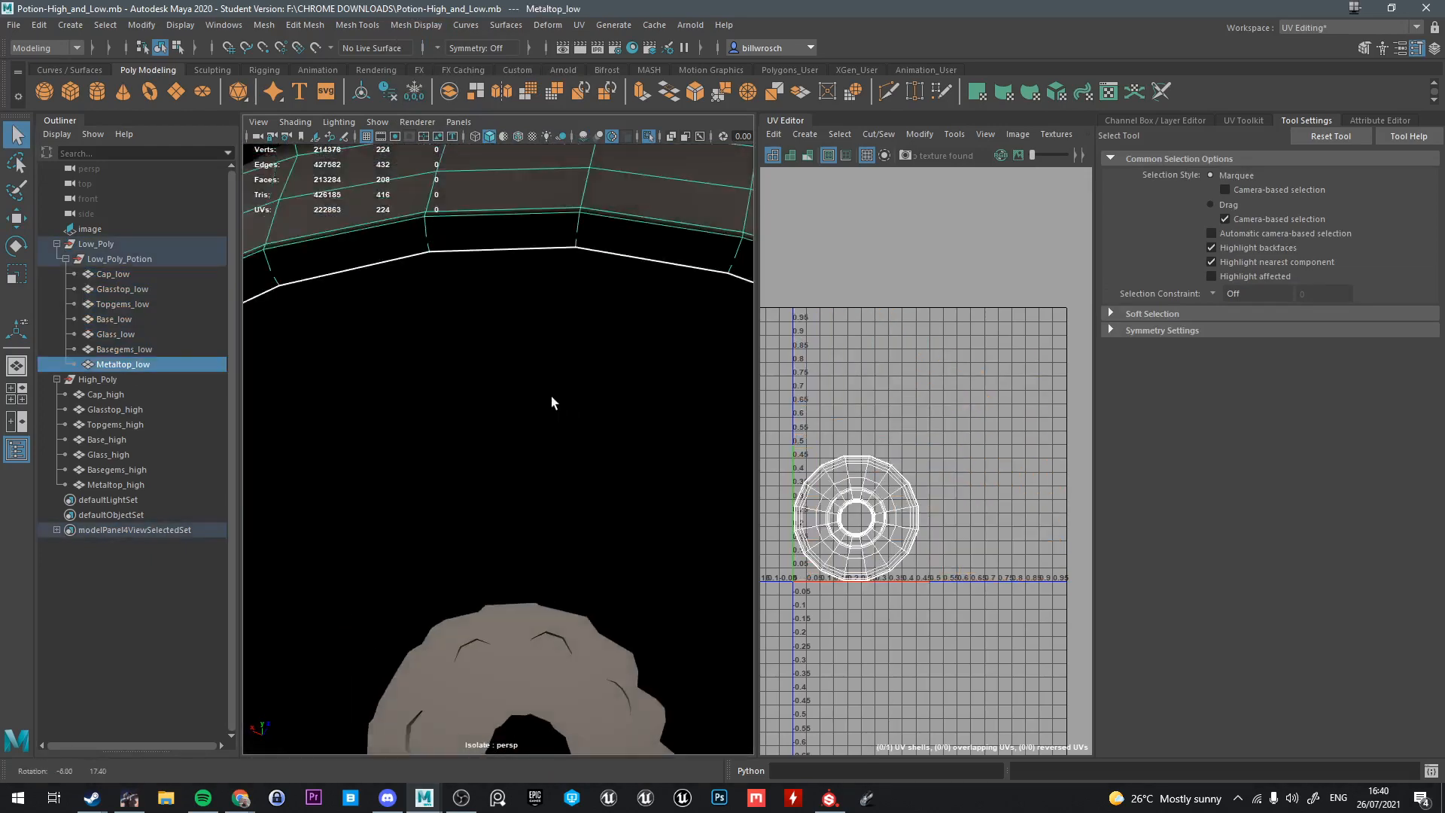
scroll(551, 396, down, 5)
scroll(581, 250, up, 5)
click(561, 275)
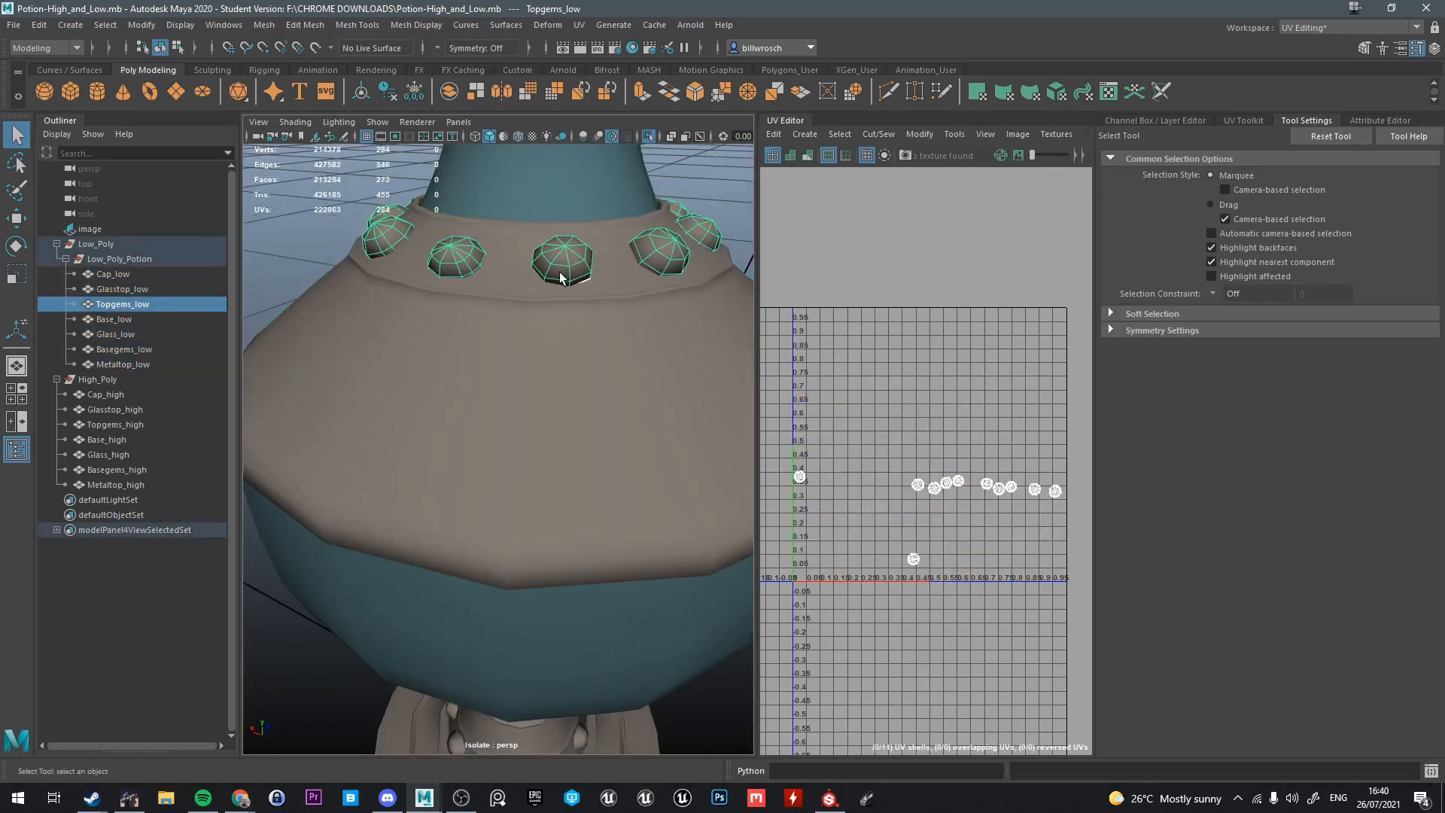
scroll(655, 248, down, 5)
click(655, 249)
alt+drag(655, 249, 614, 452)
scroll(536, 257, up, 5)
alt+middle_drag(613, 452, 610, 437)
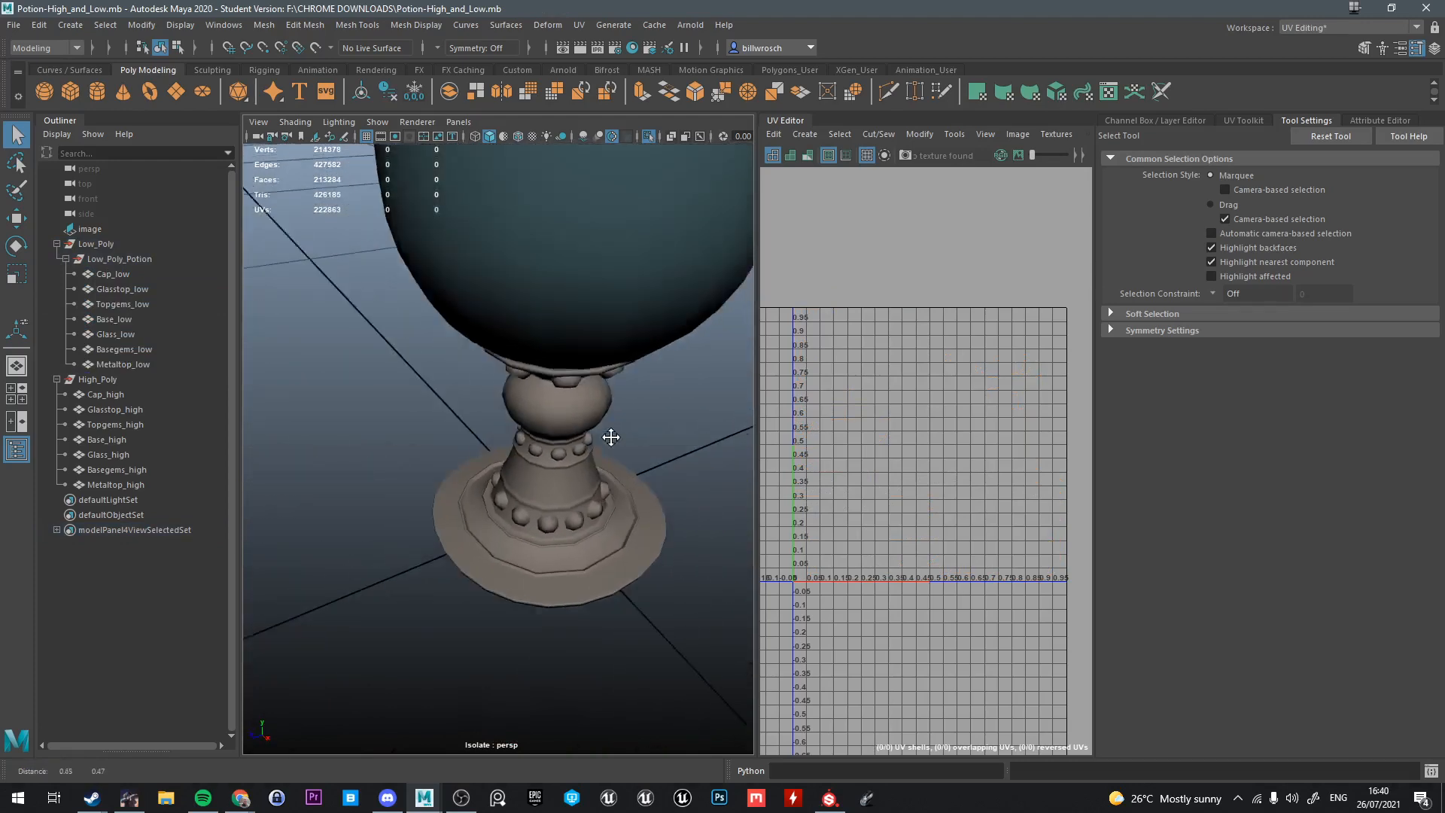
mouse_move(611, 438)
alt+mouse_down()
mouse_move(623, 371)
mouse_move(602, 429)
alt+mouse_up()
scroll(626, 395, down, 5)
Select all seven low-poly meshes and check their pivot points in pivot editing mode
drag(408, 217, 581, 459)
alt+drag(564, 399, 530, 410)
key(w)
key(d)
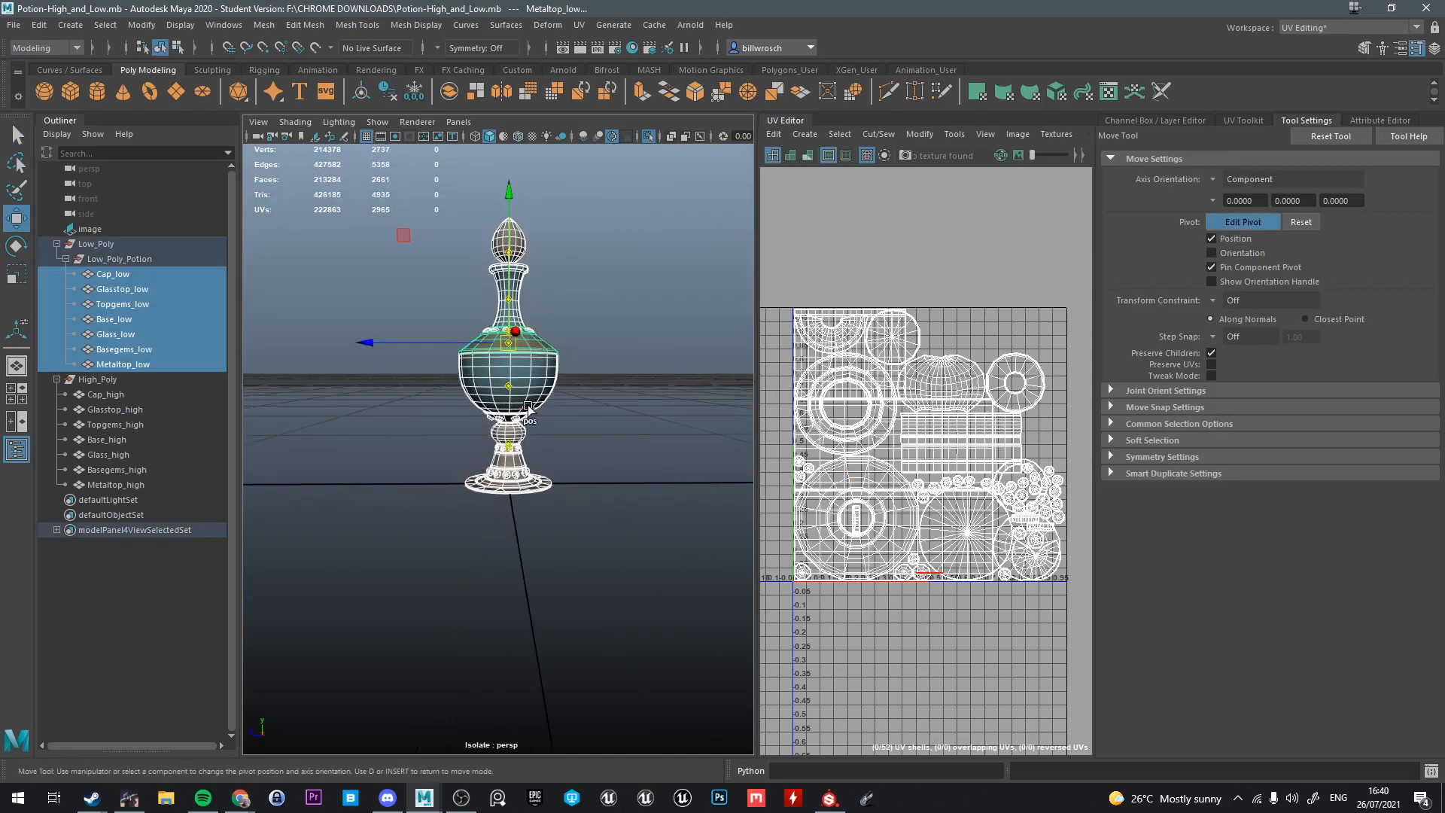
click(134, 277)
shift+click(122, 365)
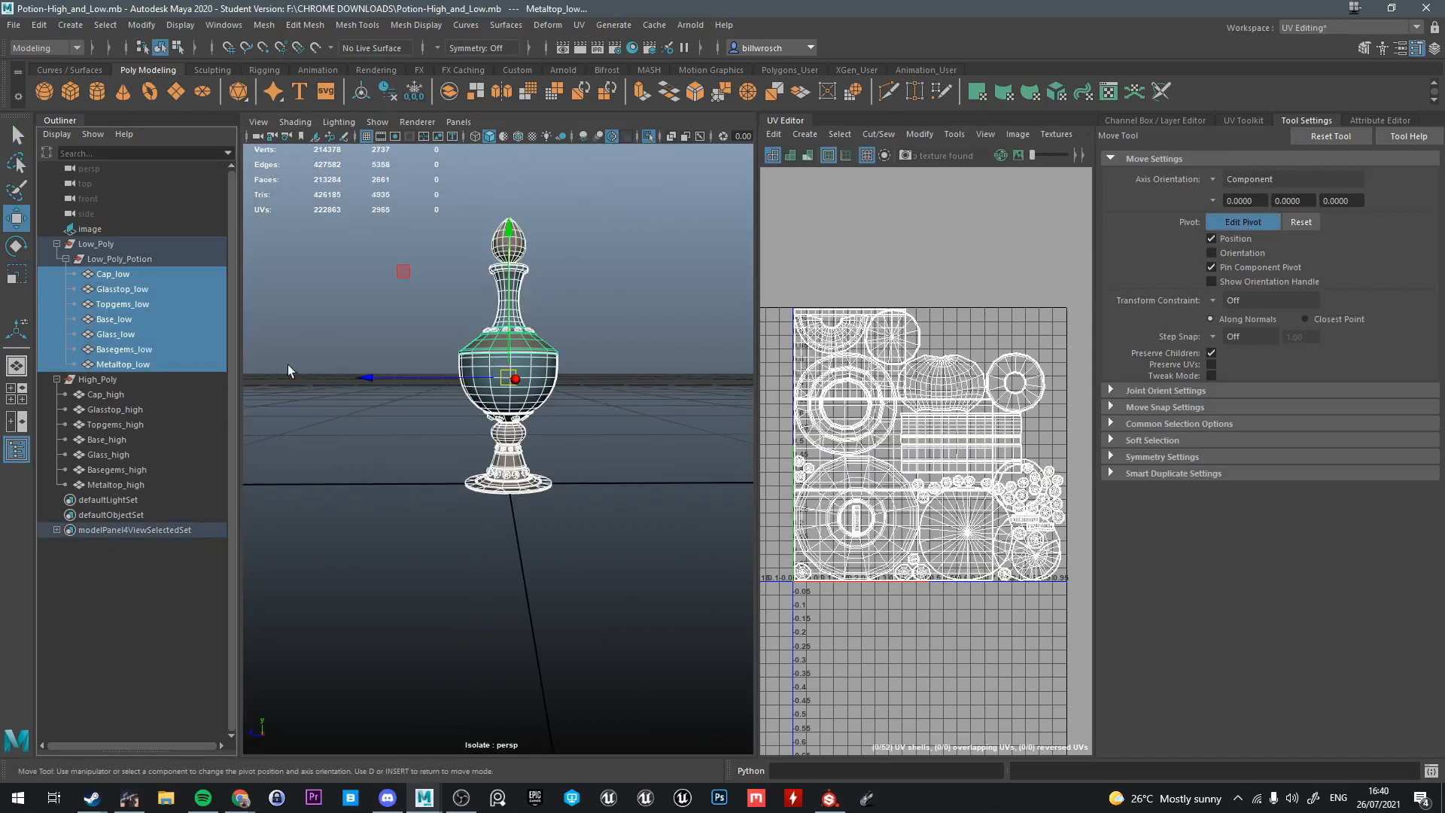
alt+drag(512, 342, 566, 414)
Leave pivot editing, select the whole low-poly bottle, and freeze the transformations of its meshes
key(q)
drag(393, 260, 628, 557)
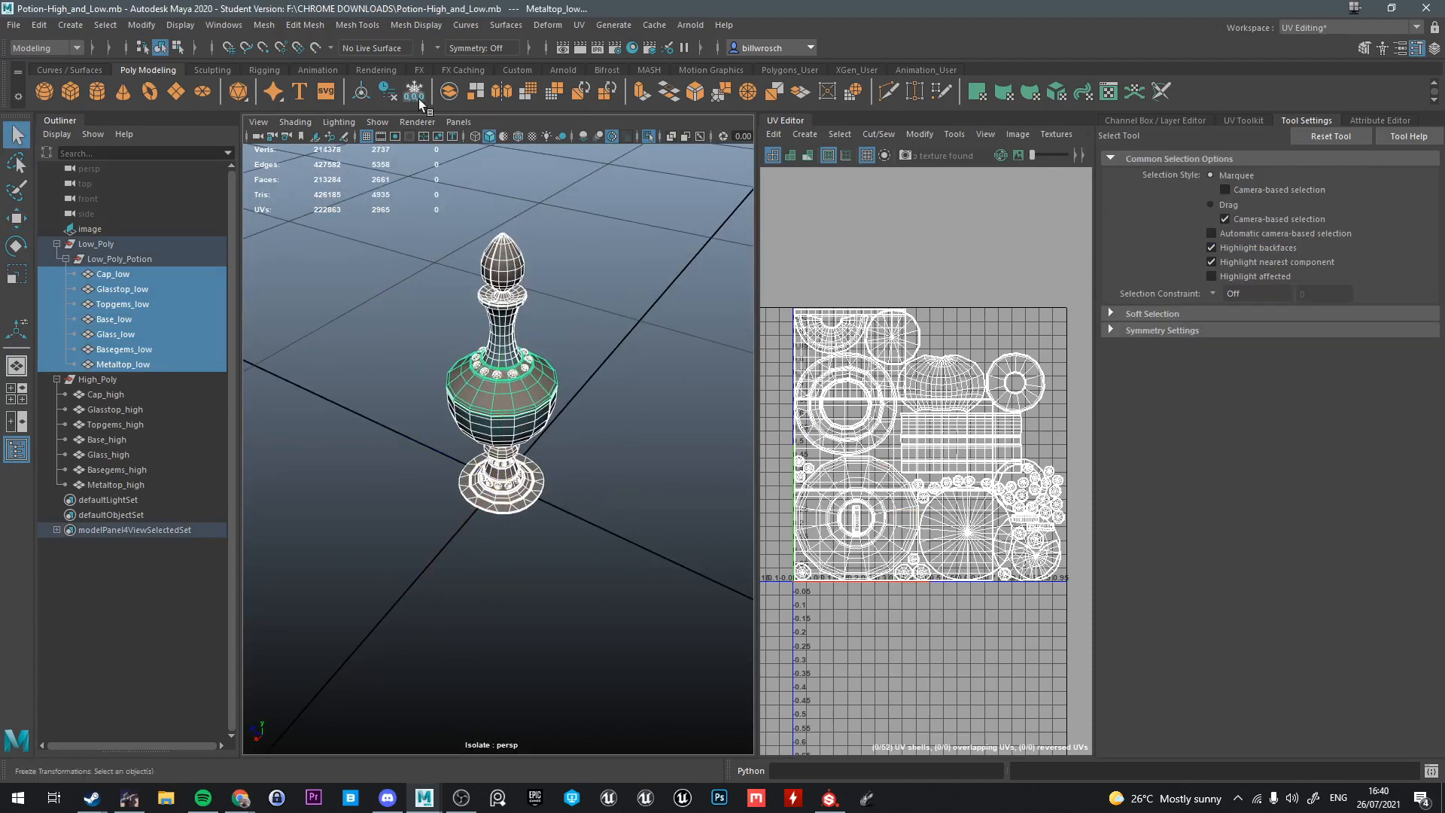
click(413, 91)
alt+drag(527, 354, 525, 316)
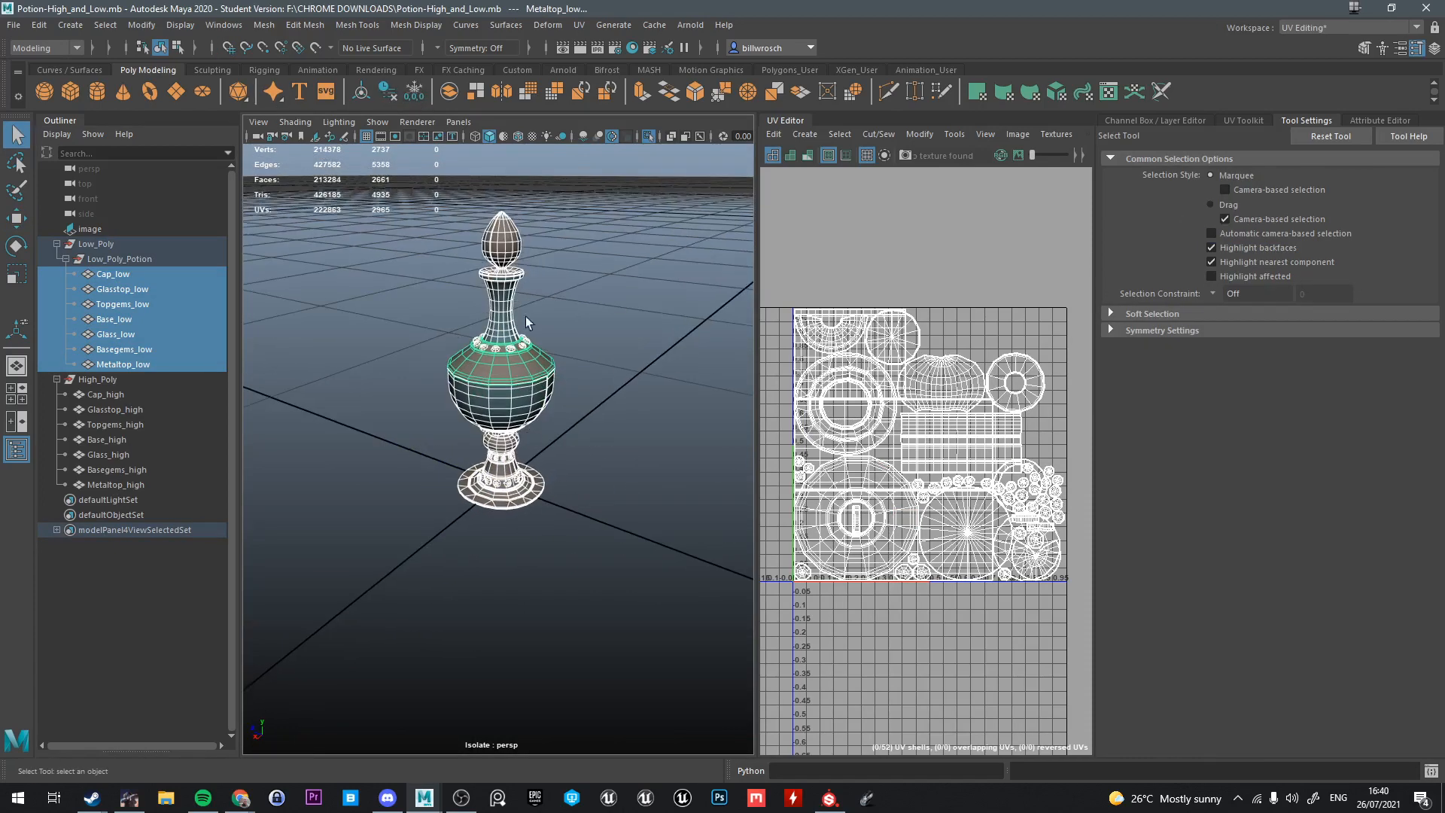
Export the seven low-poly meshes from Cap_low to Metaltop_low as an FBX file named Simon_low on the Desktop
click(105, 274)
shift+click(124, 364)
click(14, 25)
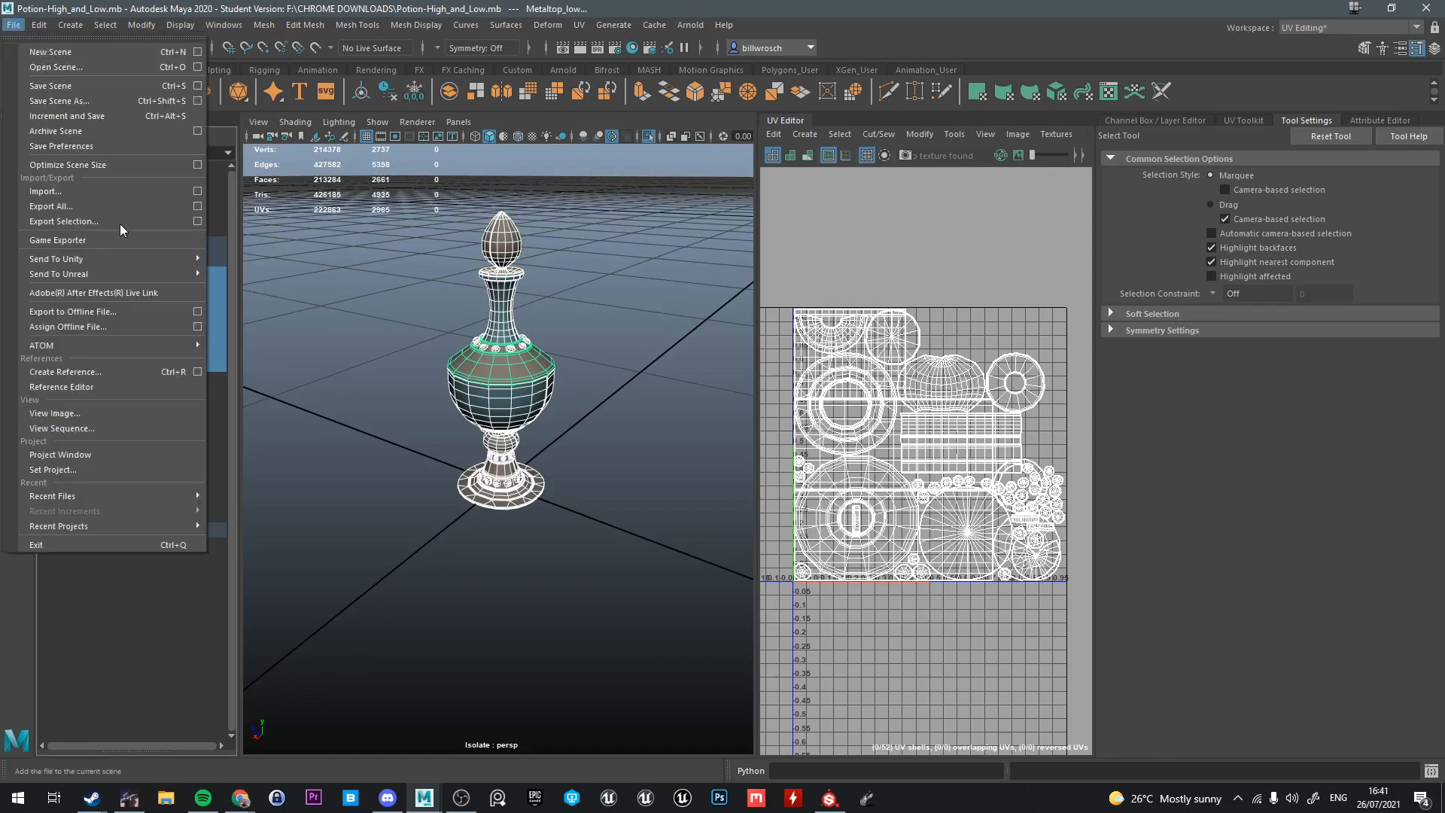
click(102, 223)
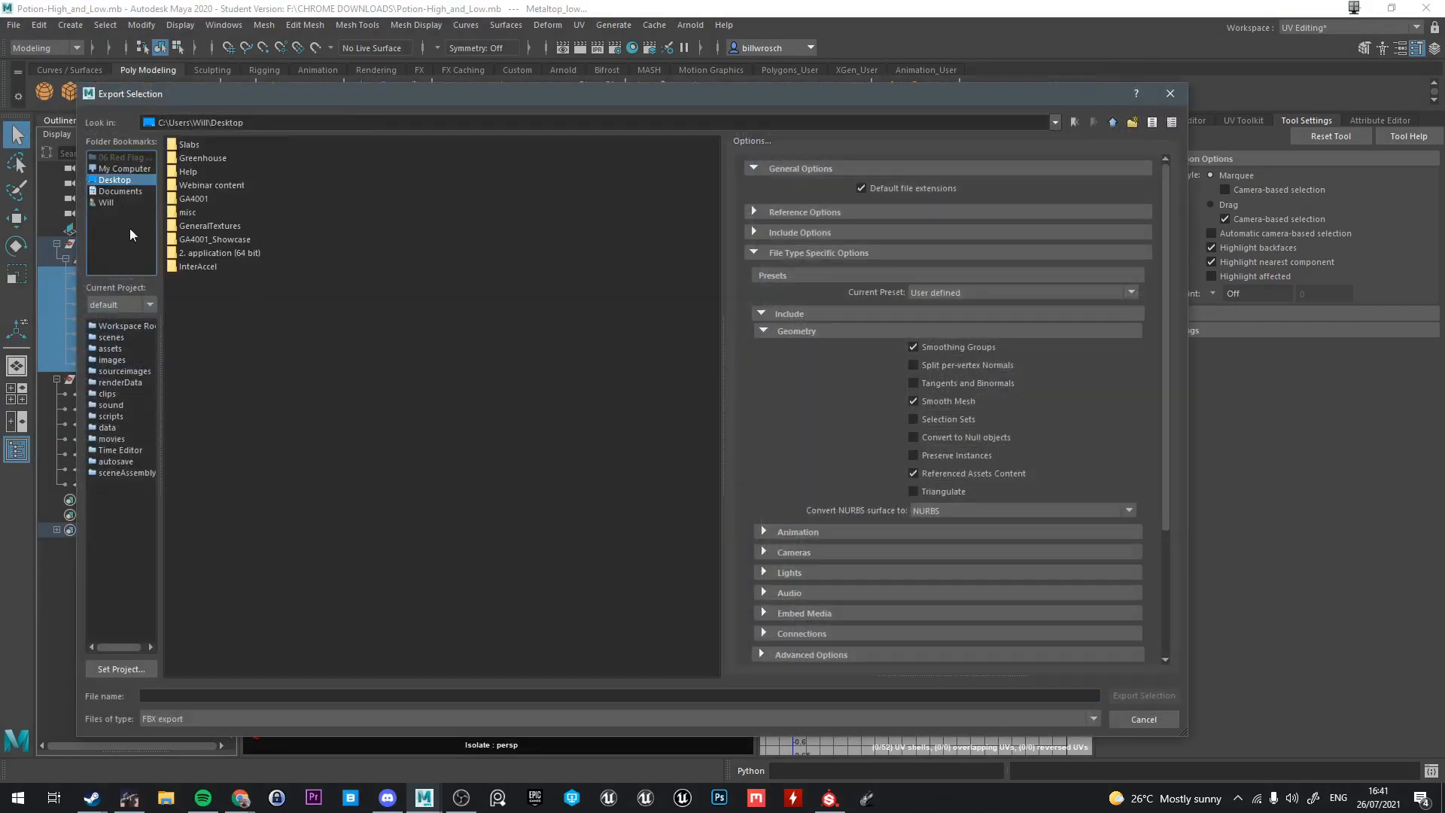
click(213, 694)
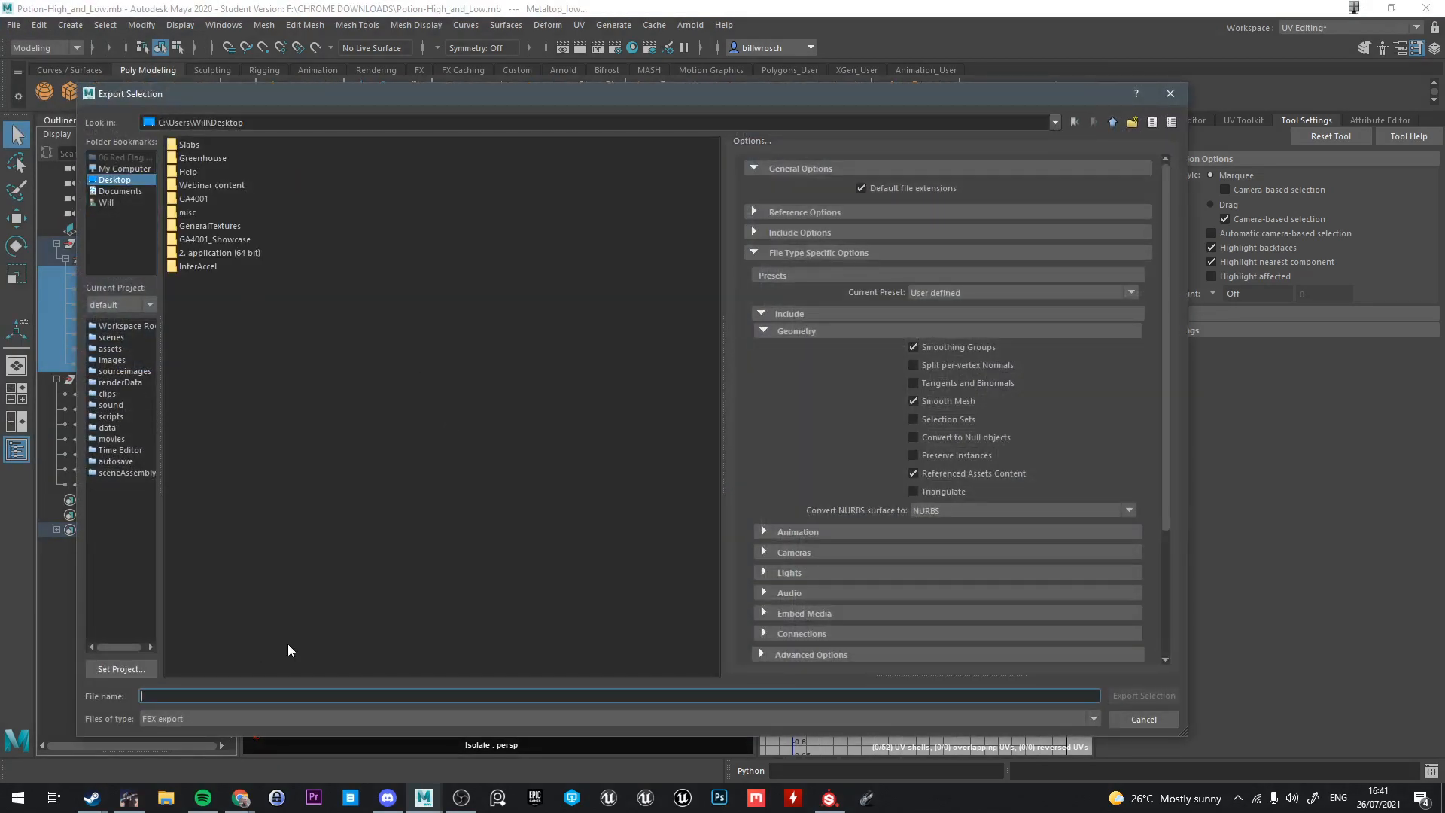
text(Simon)
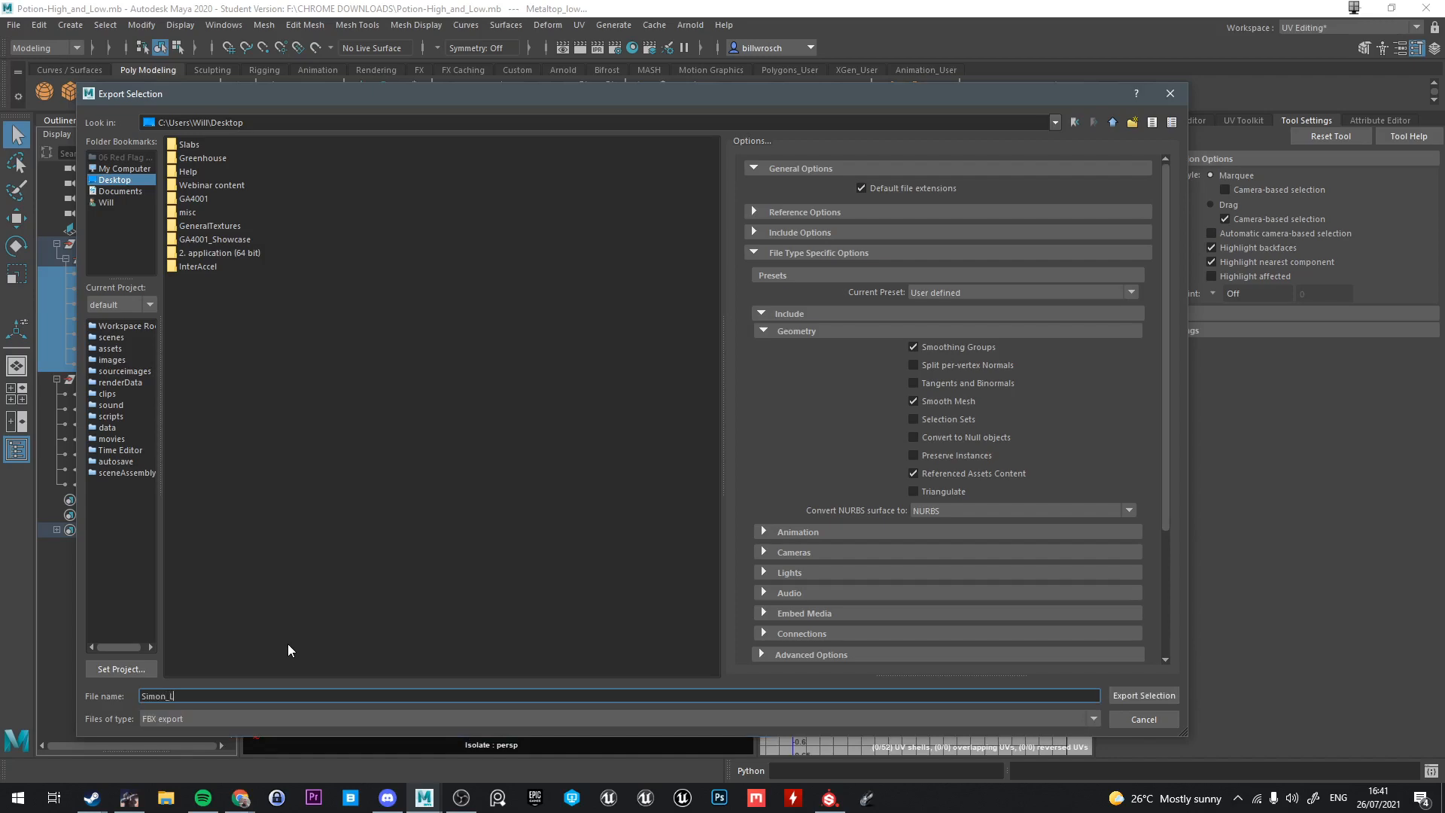
text(_low)
key(Return)
Export the seven meshes from Cap_high to Metaltop_high as Simon_high.fbx on the Desktop and dismiss the export warnings
click(92, 392)
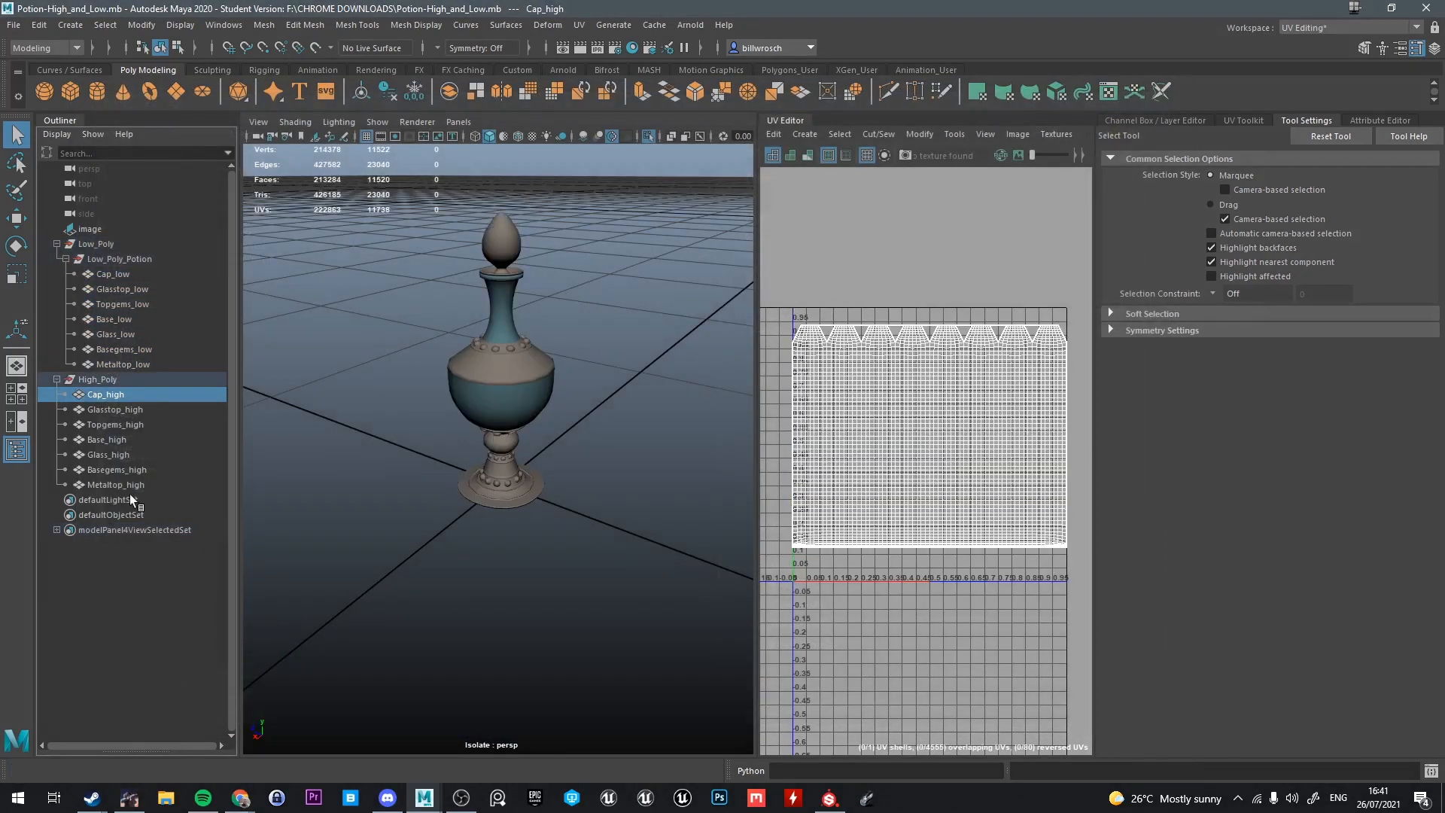
shift+click(130, 488)
click(13, 25)
click(67, 221)
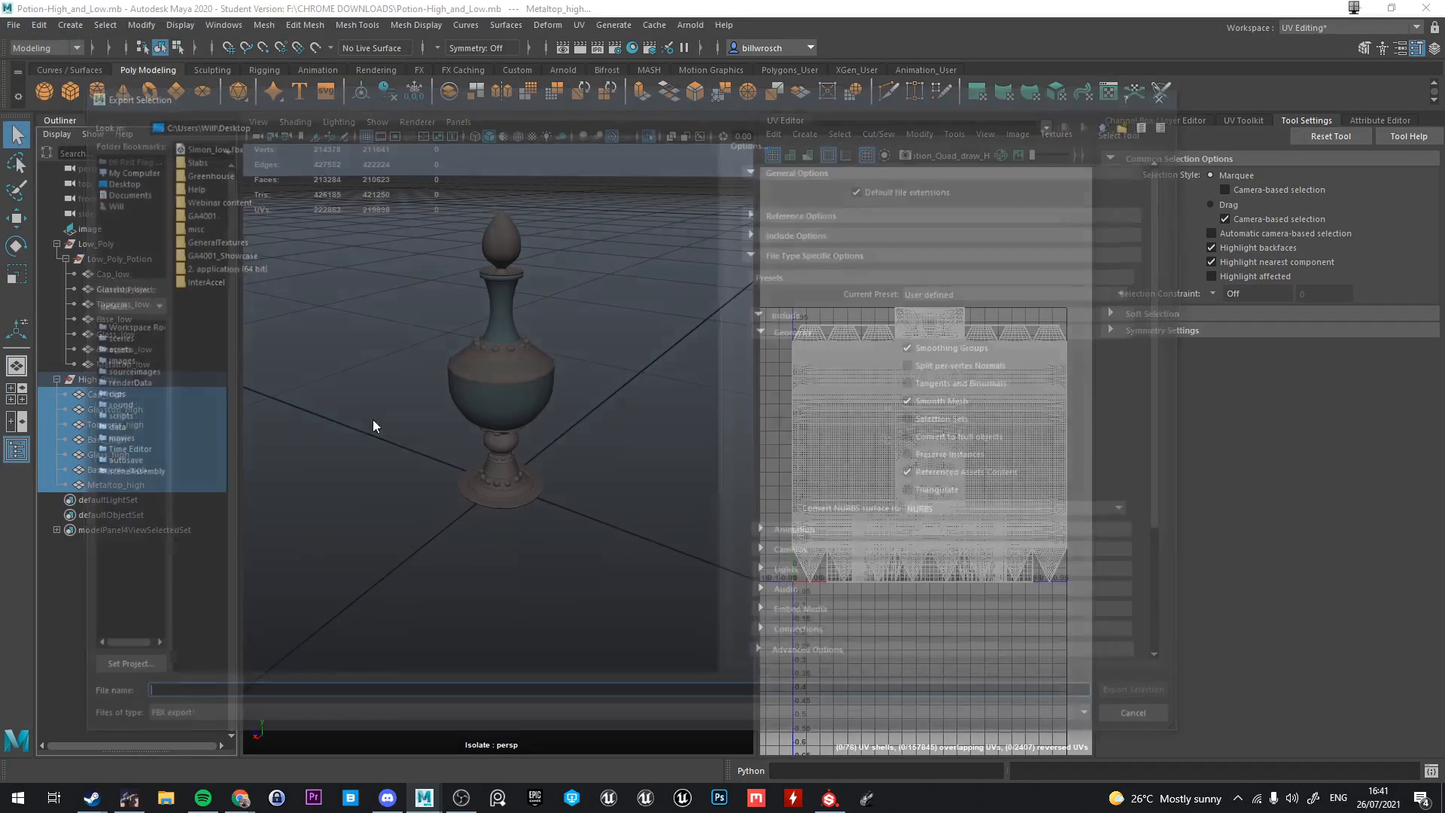
click(106, 180)
click(212, 145)
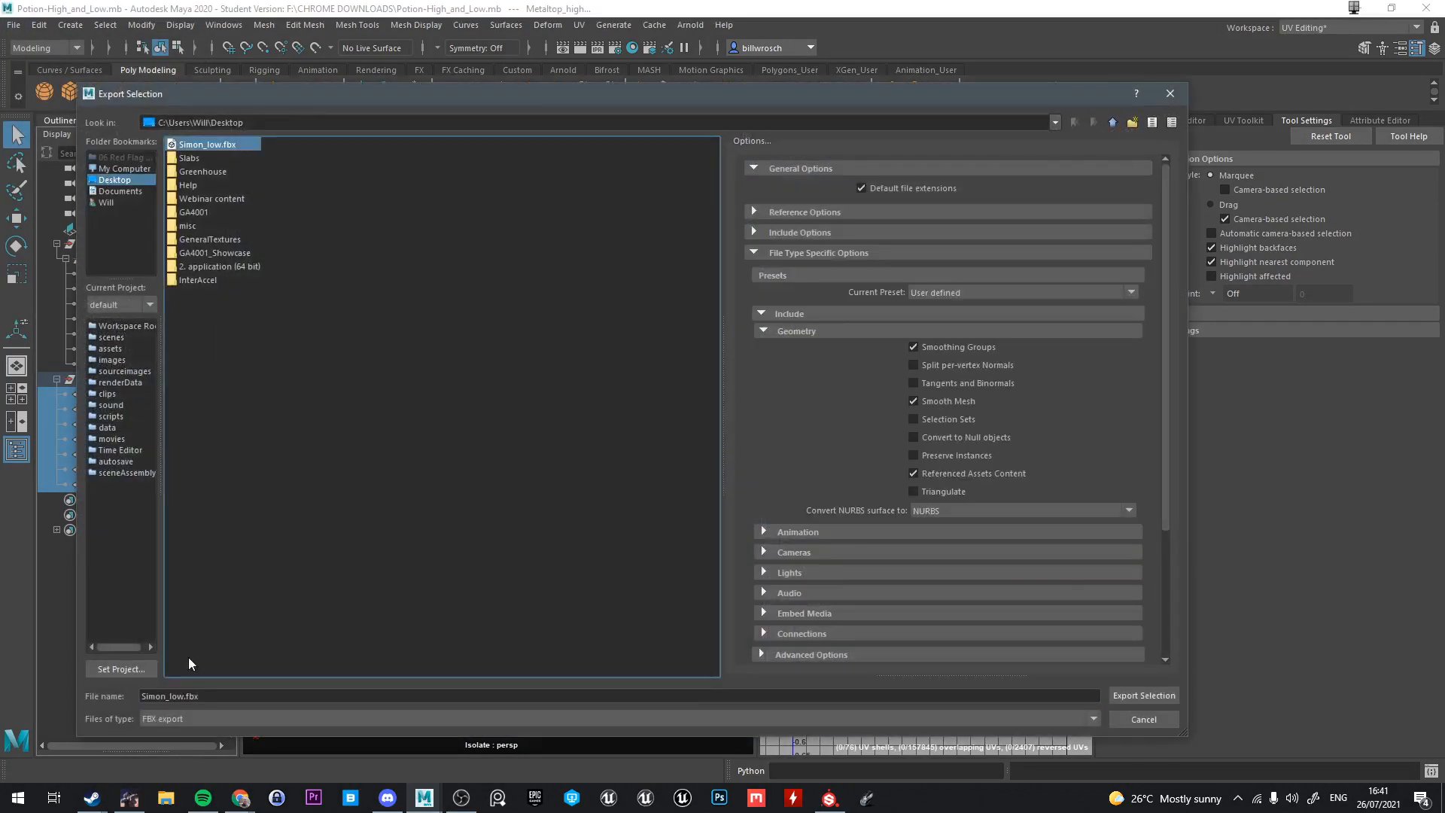
key(BackSpace)
key(BackSpace)
key(BackSpace)
text(high)
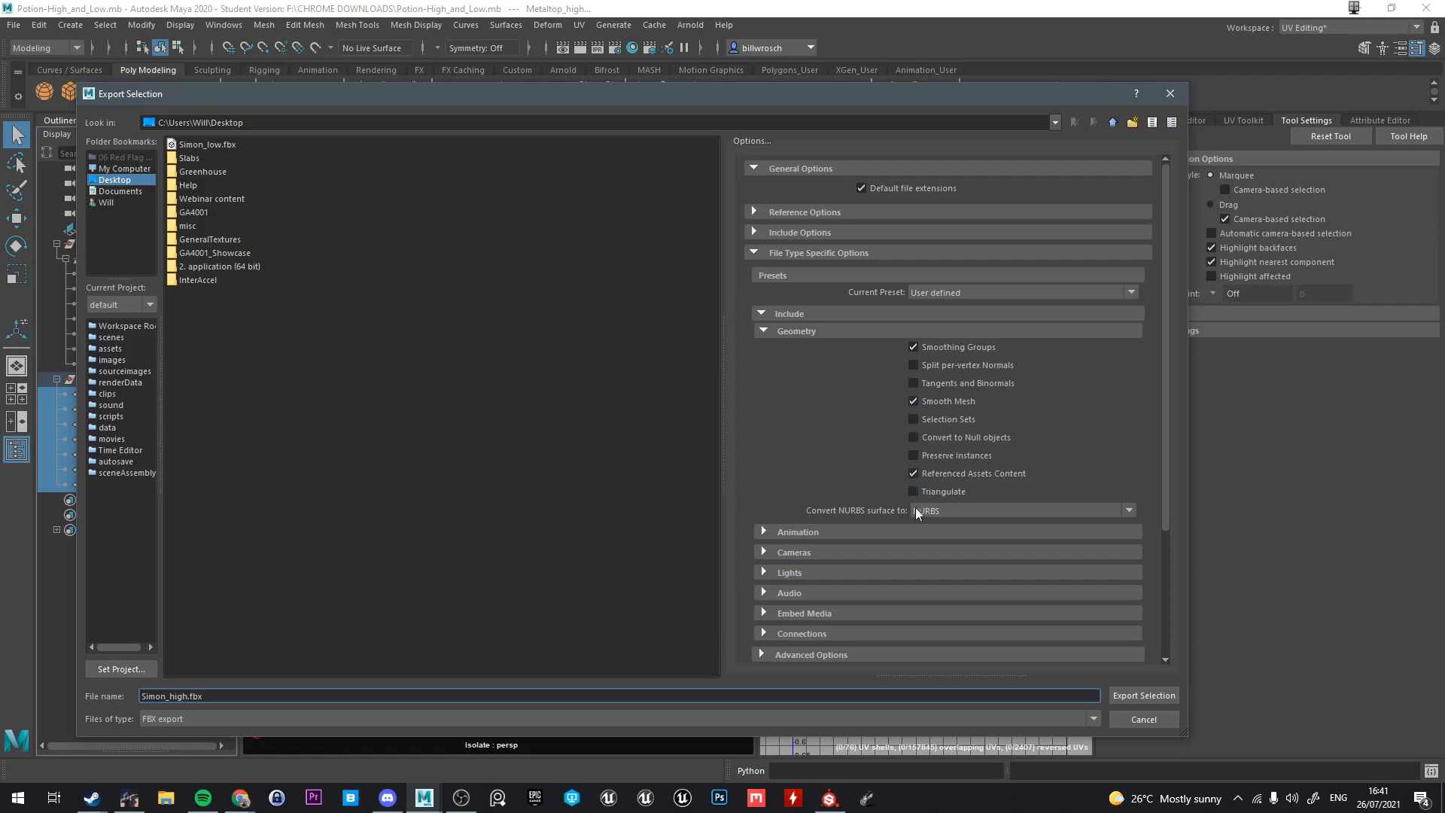
click(1125, 694)
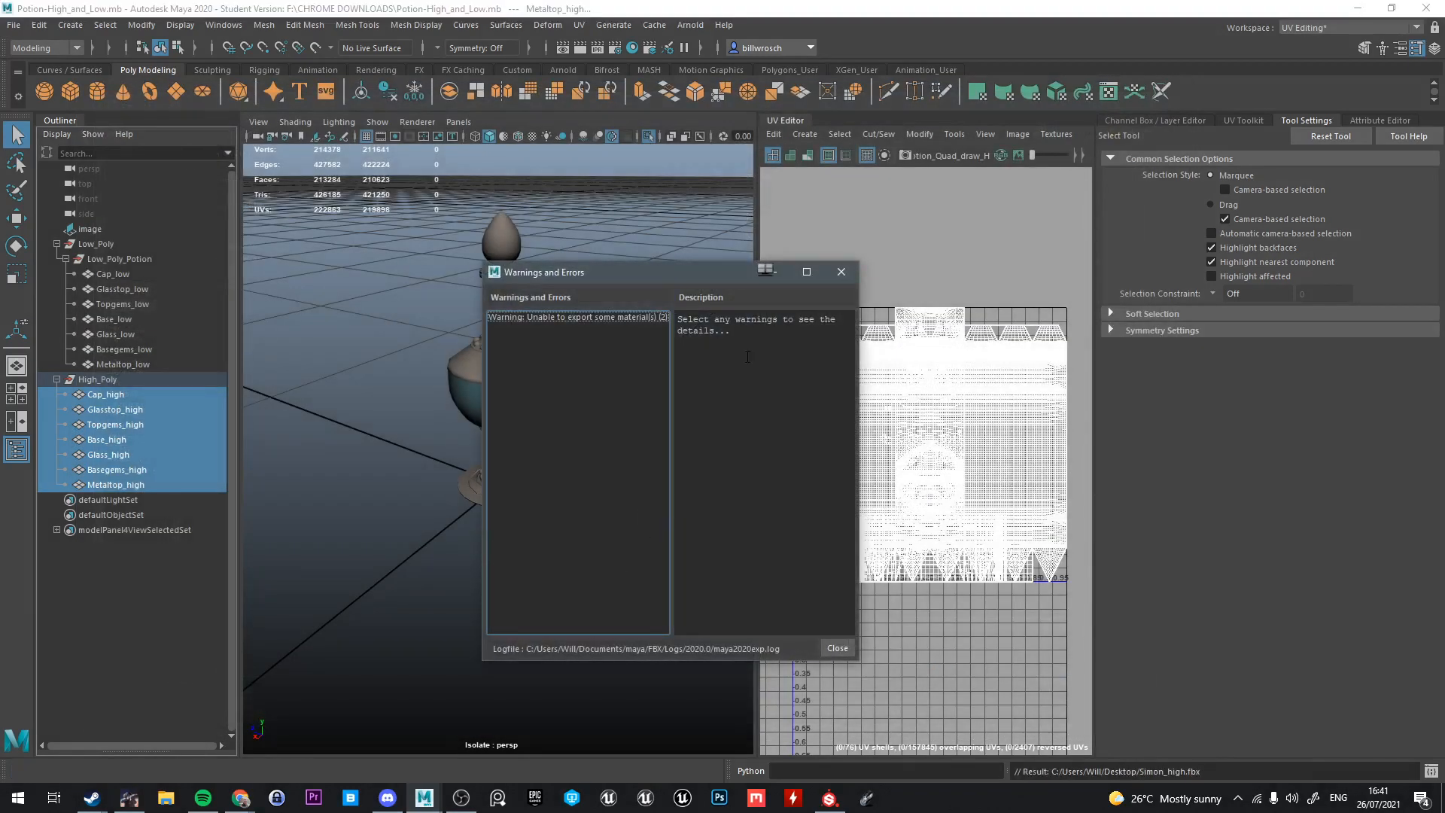
click(842, 272)
Switch to Substance Painter and create a new project from Simon_low.fbx with the Unreal Engine 4 template and 2048 document resolution
alt+middle_drag(577, 416, 509, 462)
alt+drag(508, 462, 568, 579)
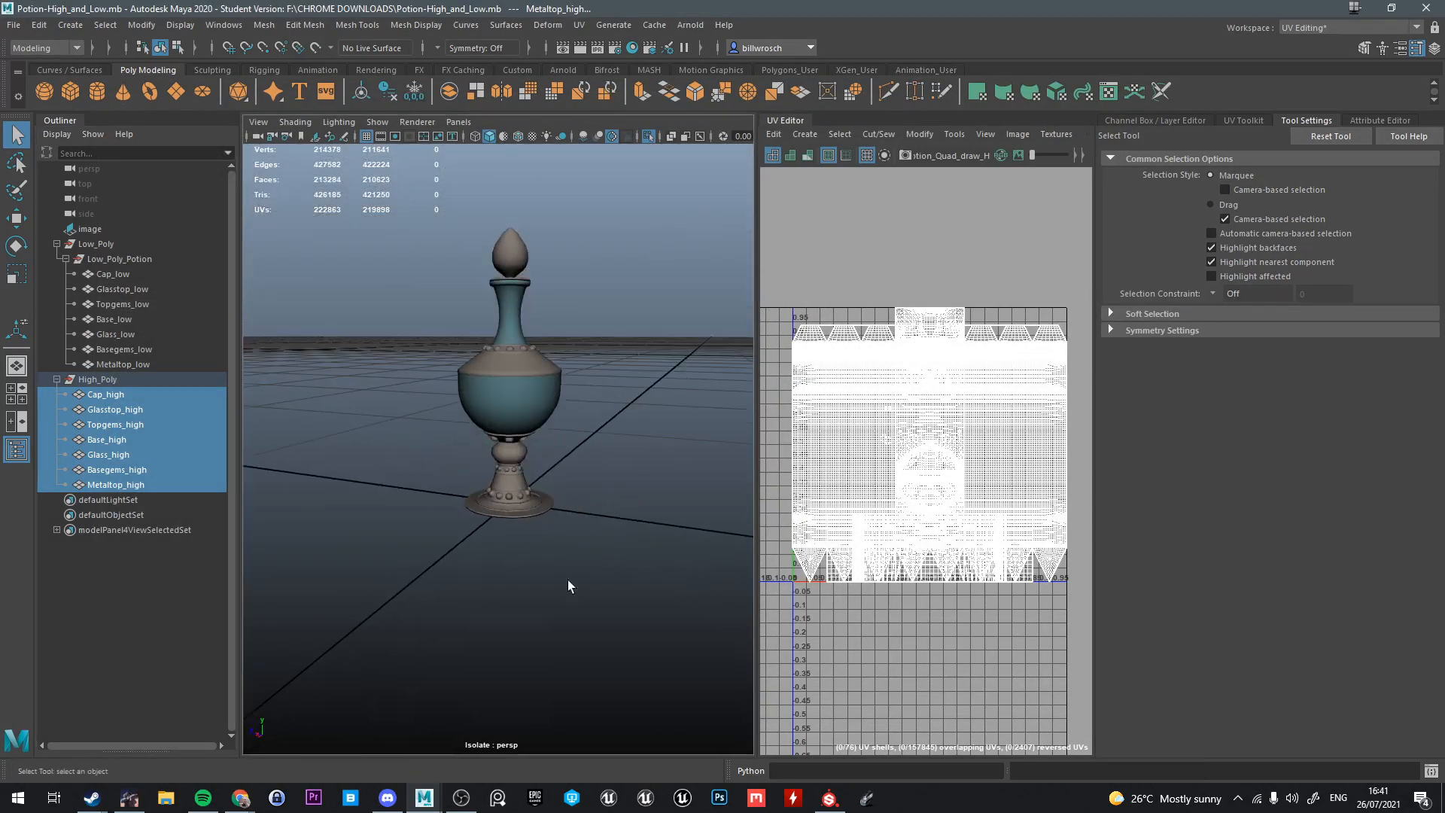
mouse_move(828, 798)
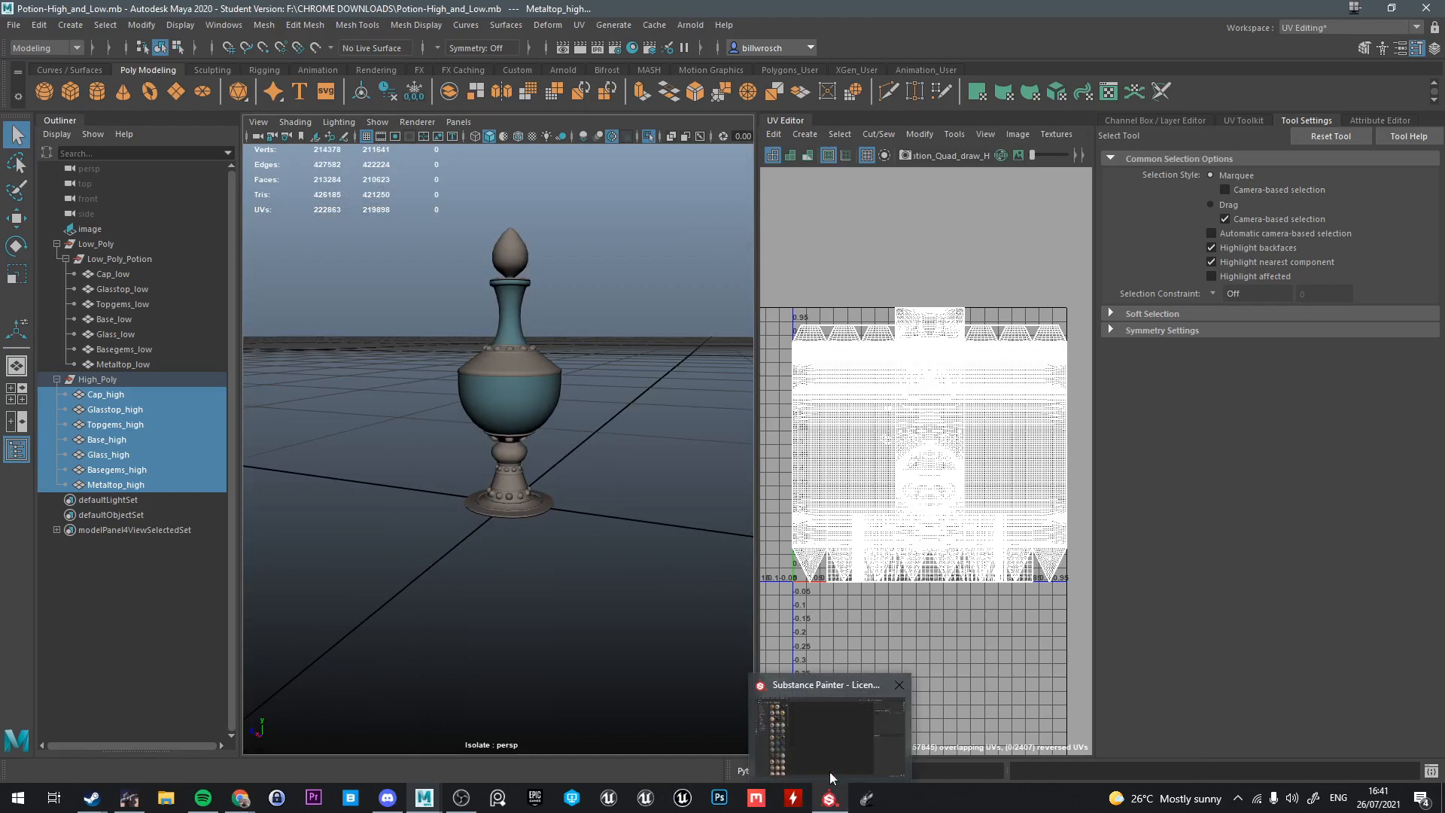
click(827, 746)
click(13, 26)
click(25, 44)
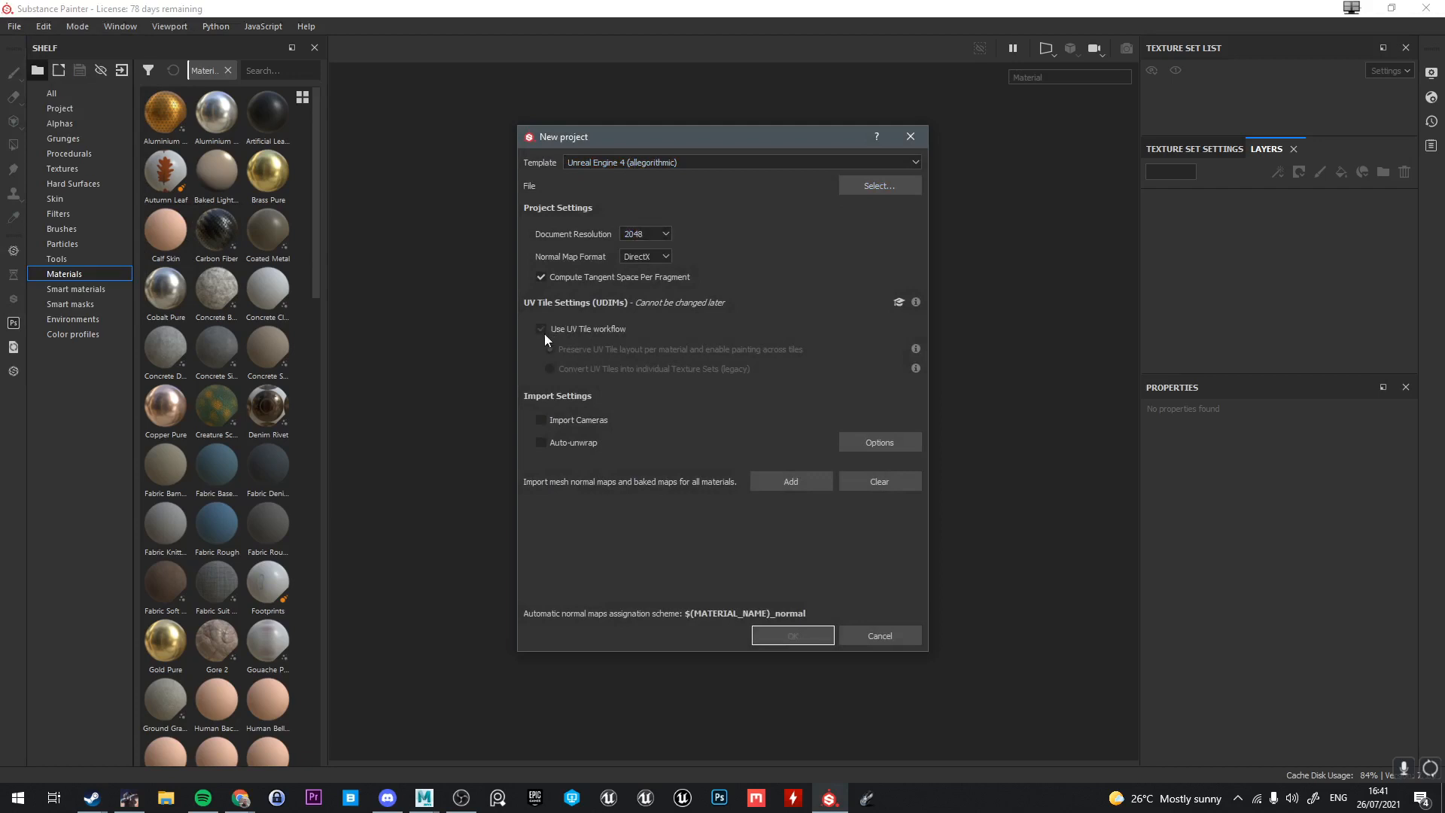
click(870, 183)
click(579, 289)
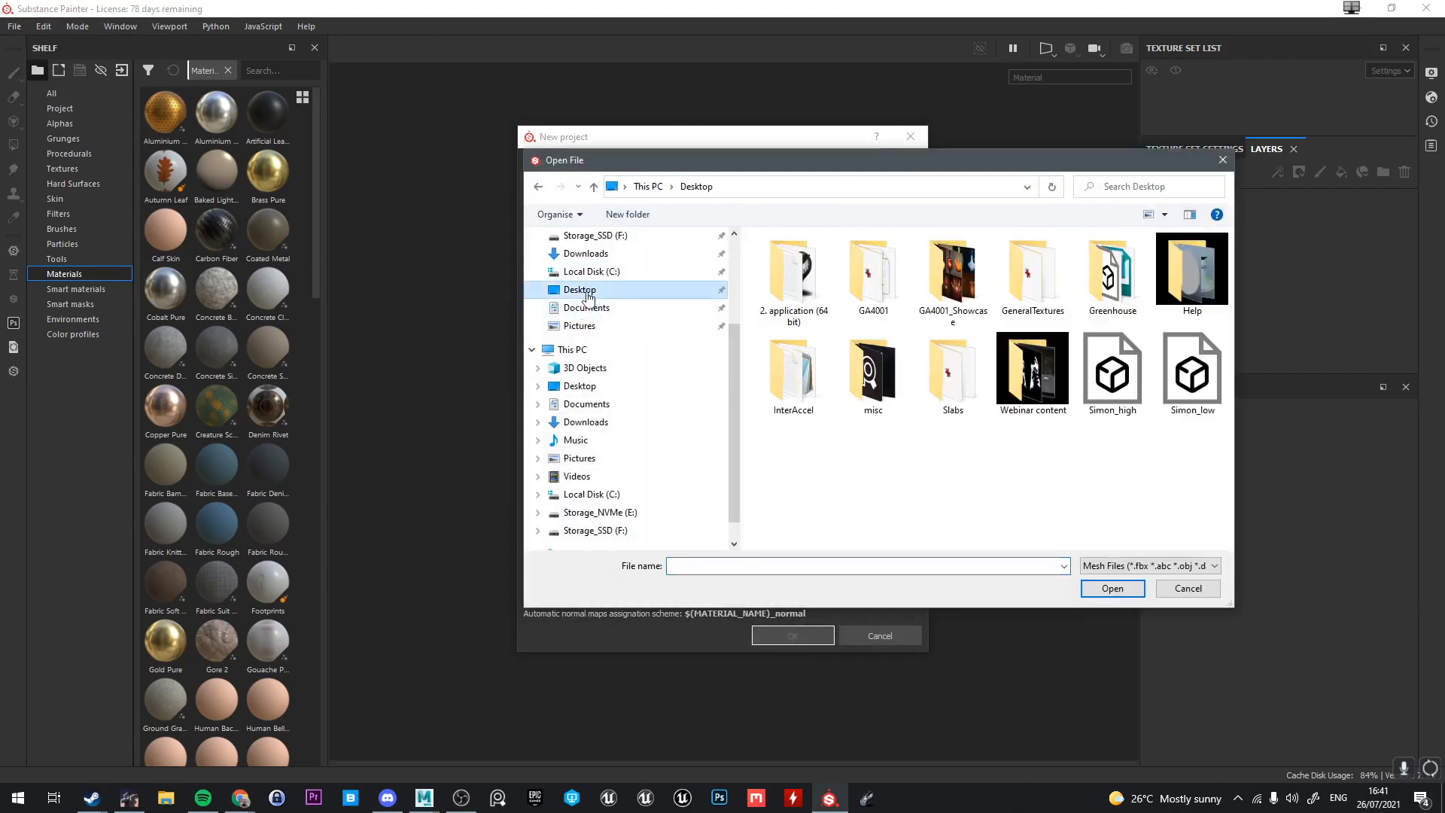
double_click(1192, 373)
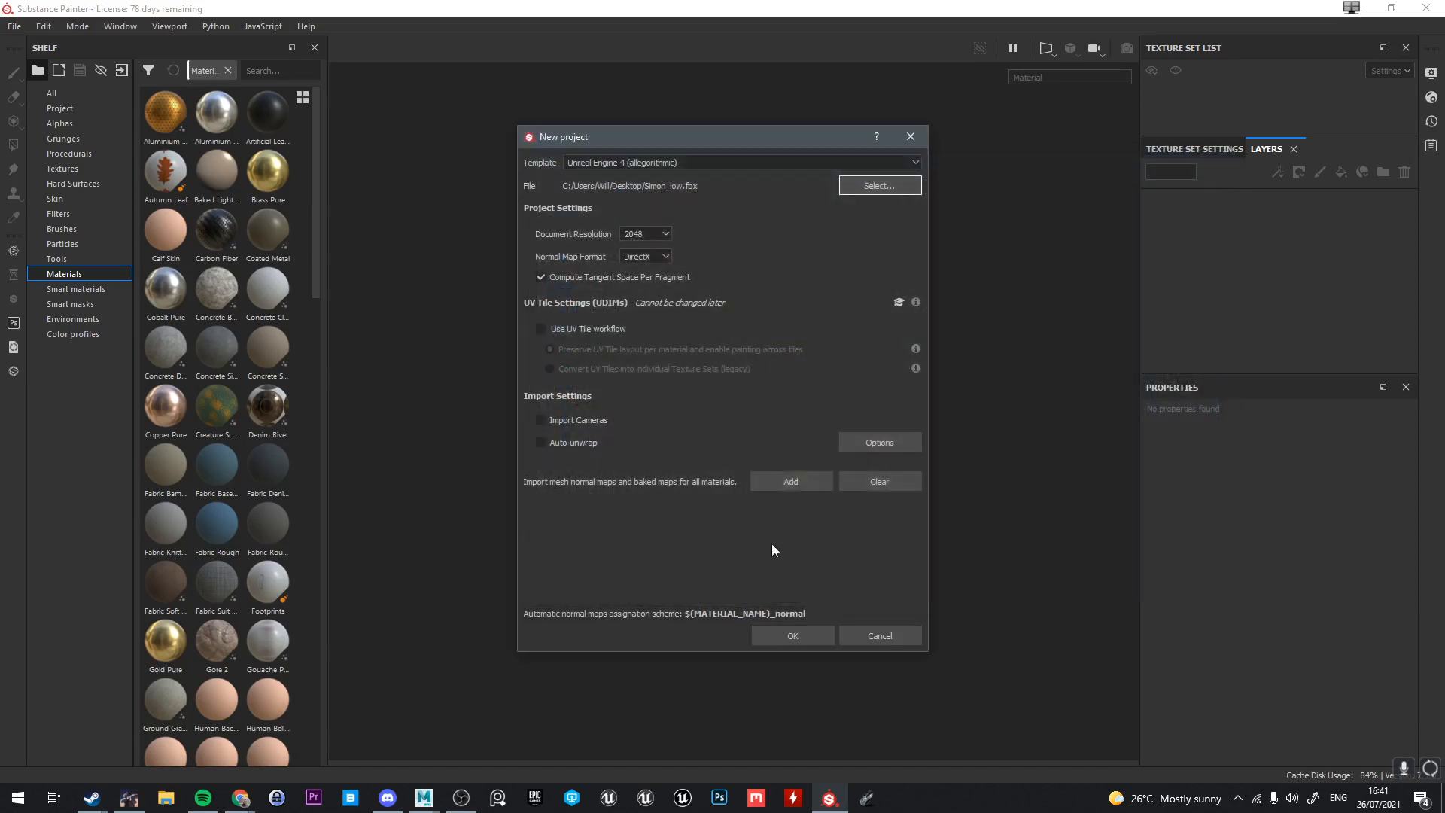
click(793, 635)
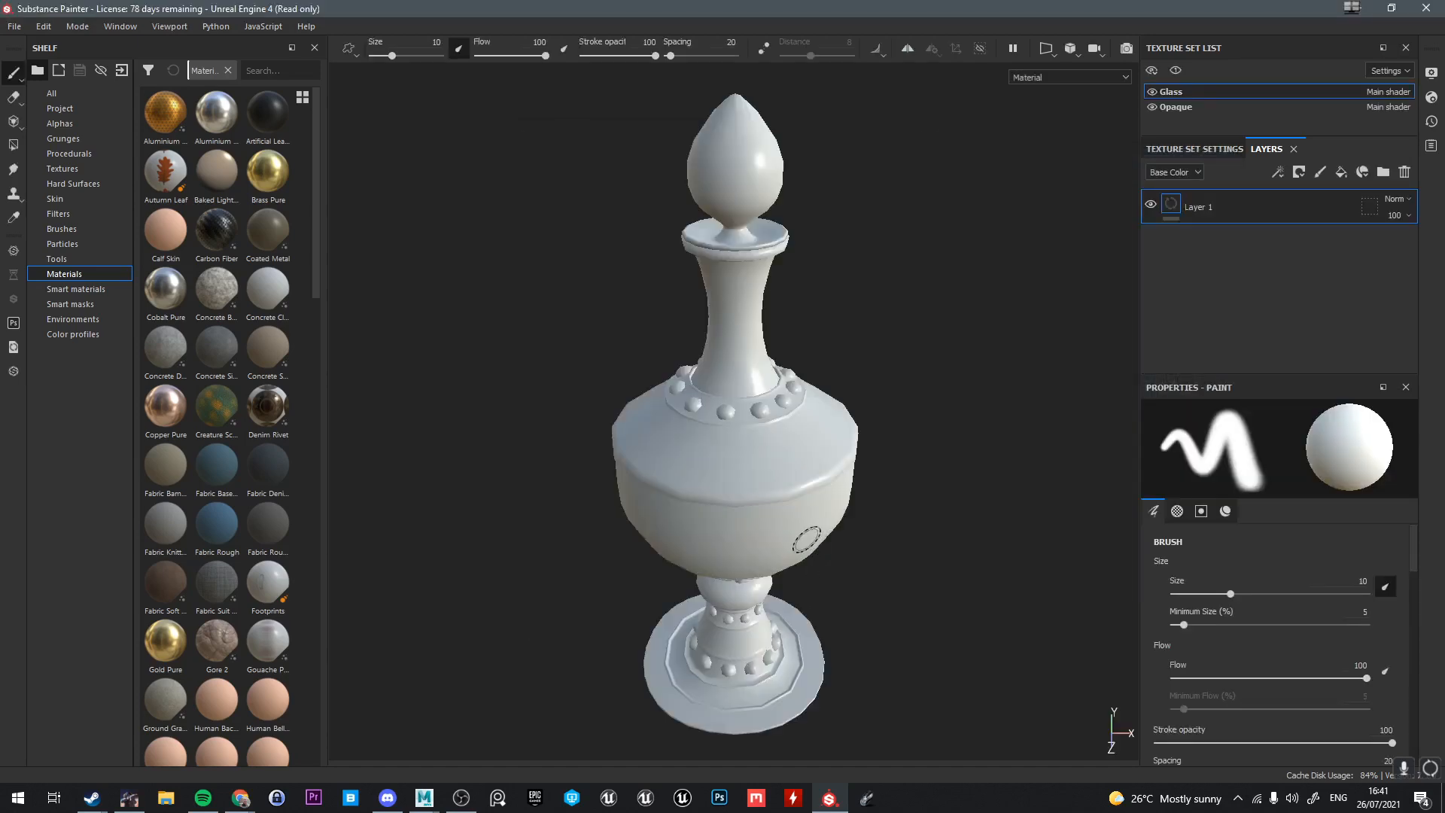
Examine the imported low-poly bottle from several angles, from the stopper down to the base
alt+drag(851, 445, 734, 431)
alt+middle_drag(734, 431, 733, 349)
alt+middle_drag(770, 534, 739, 340)
alt+drag(715, 406, 554, 444)
alt+drag(836, 511, 867, 482)
alt+middle_drag(803, 376, 792, 493)
alt+drag(791, 492, 783, 549)
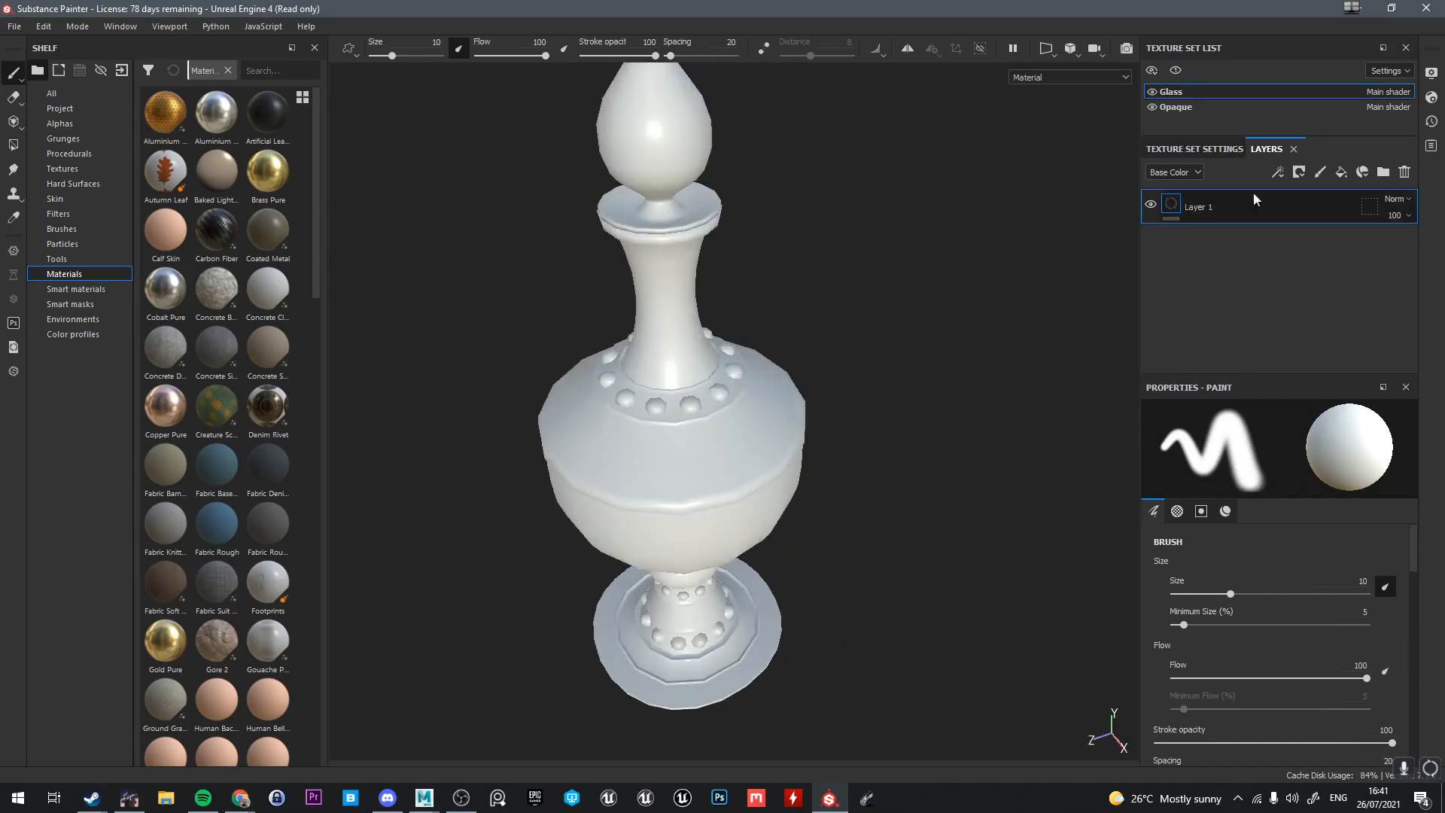
Open the mesh map baking settings and set the output size to 2048
click(1195, 148)
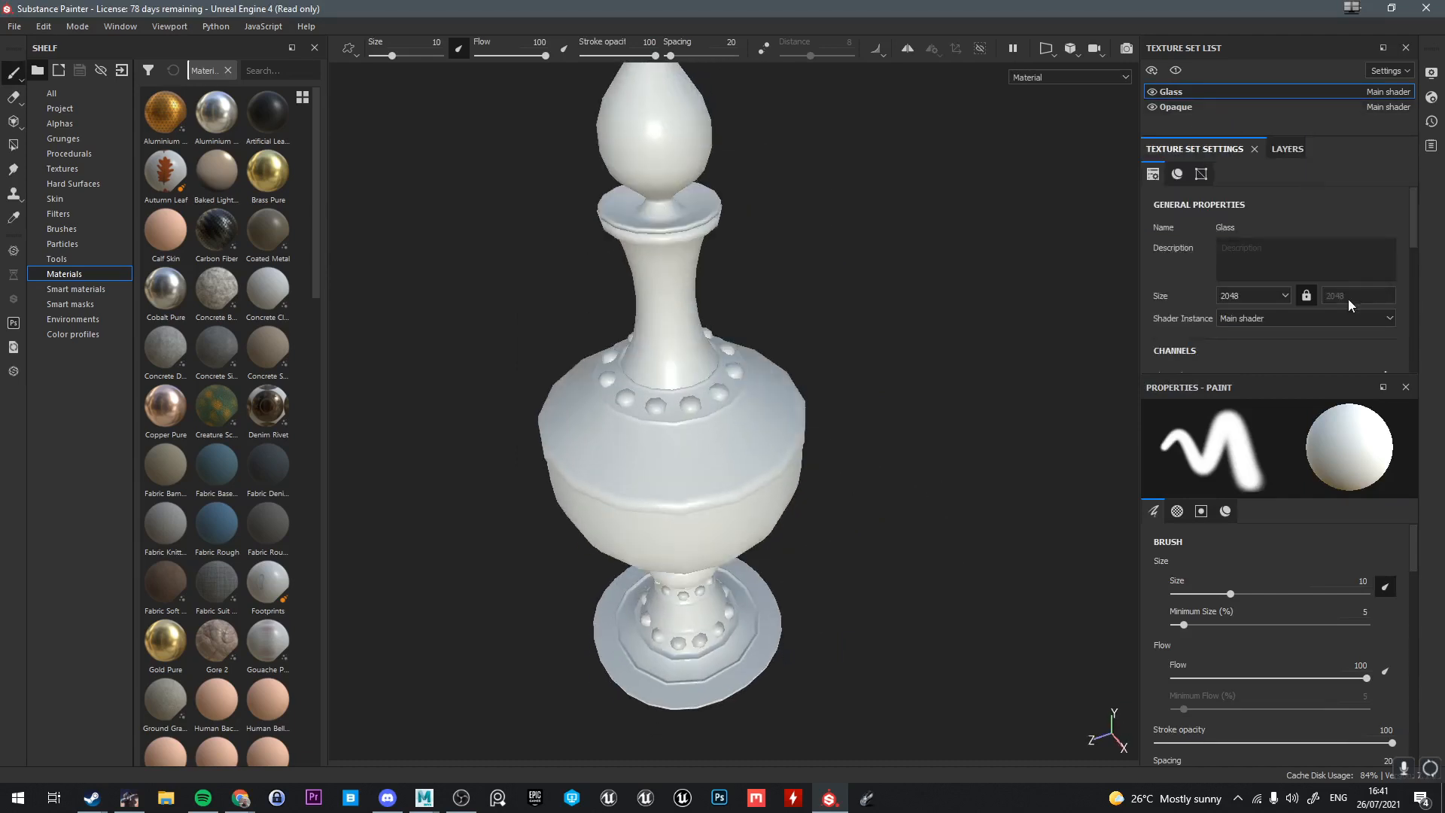
scroll(1348, 300, down, 4)
scroll(1353, 318, down, 3)
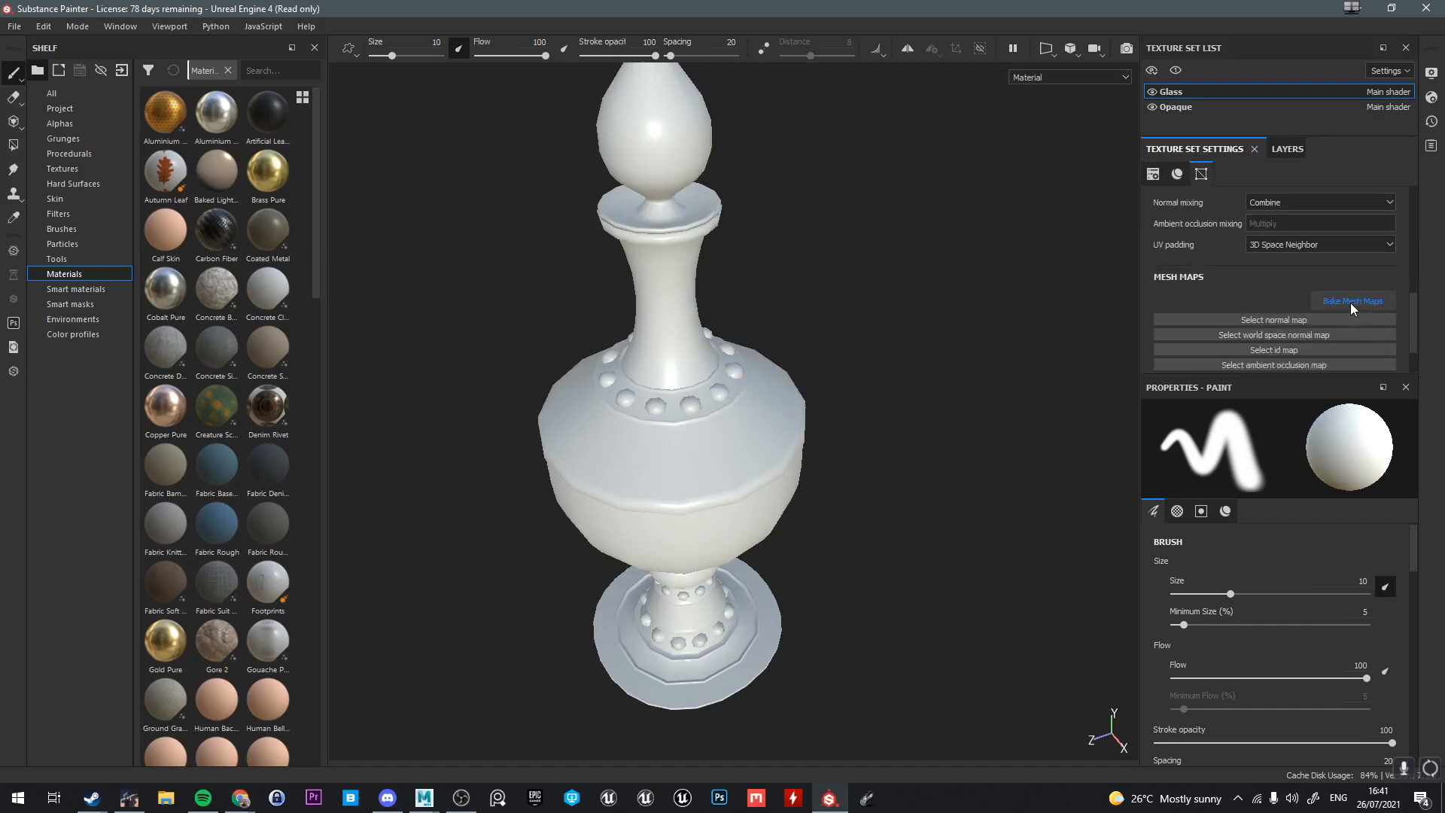
click(1351, 301)
drag(756, 142, 852, 137)
click(821, 184)
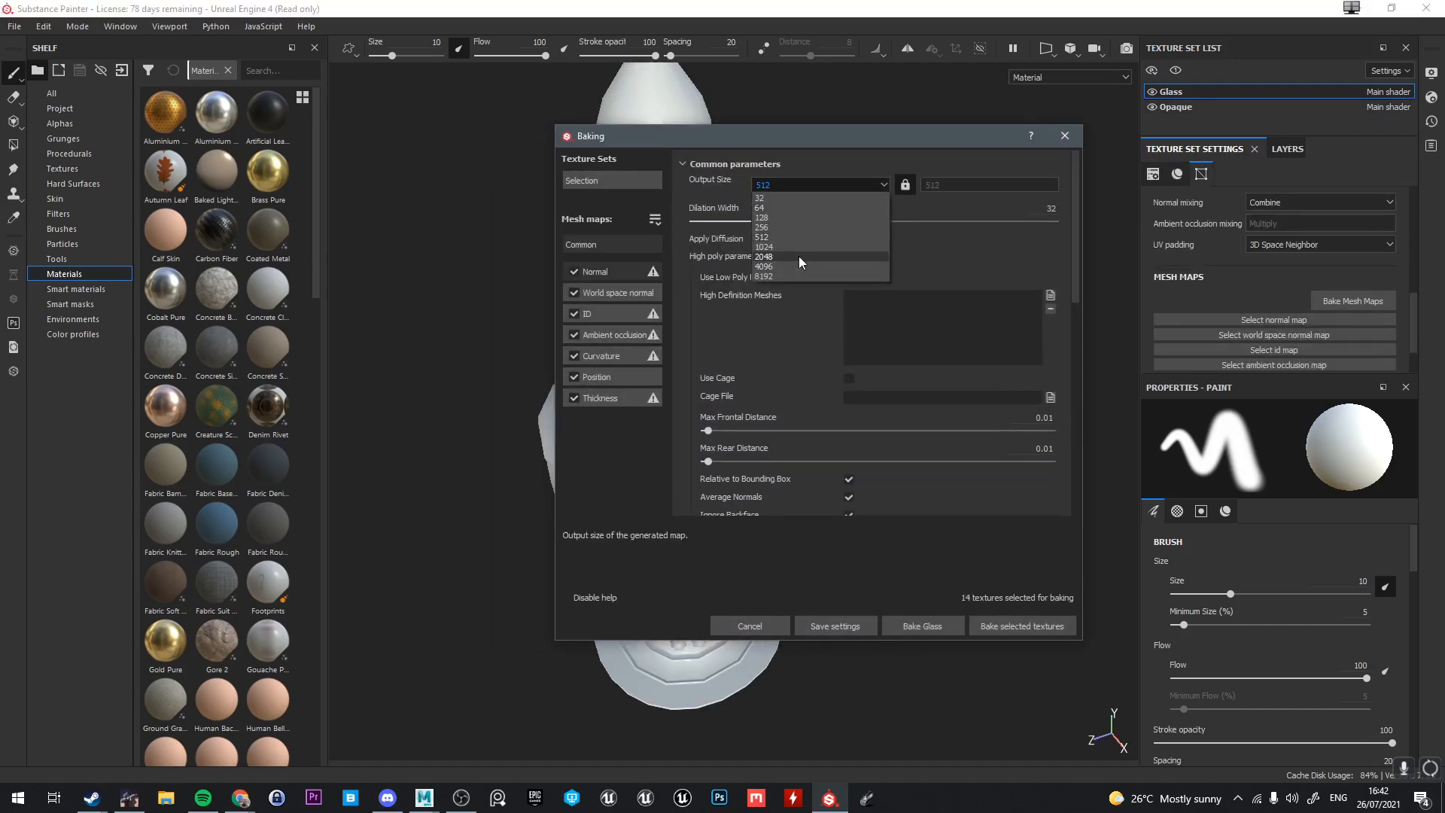
click(779, 256)
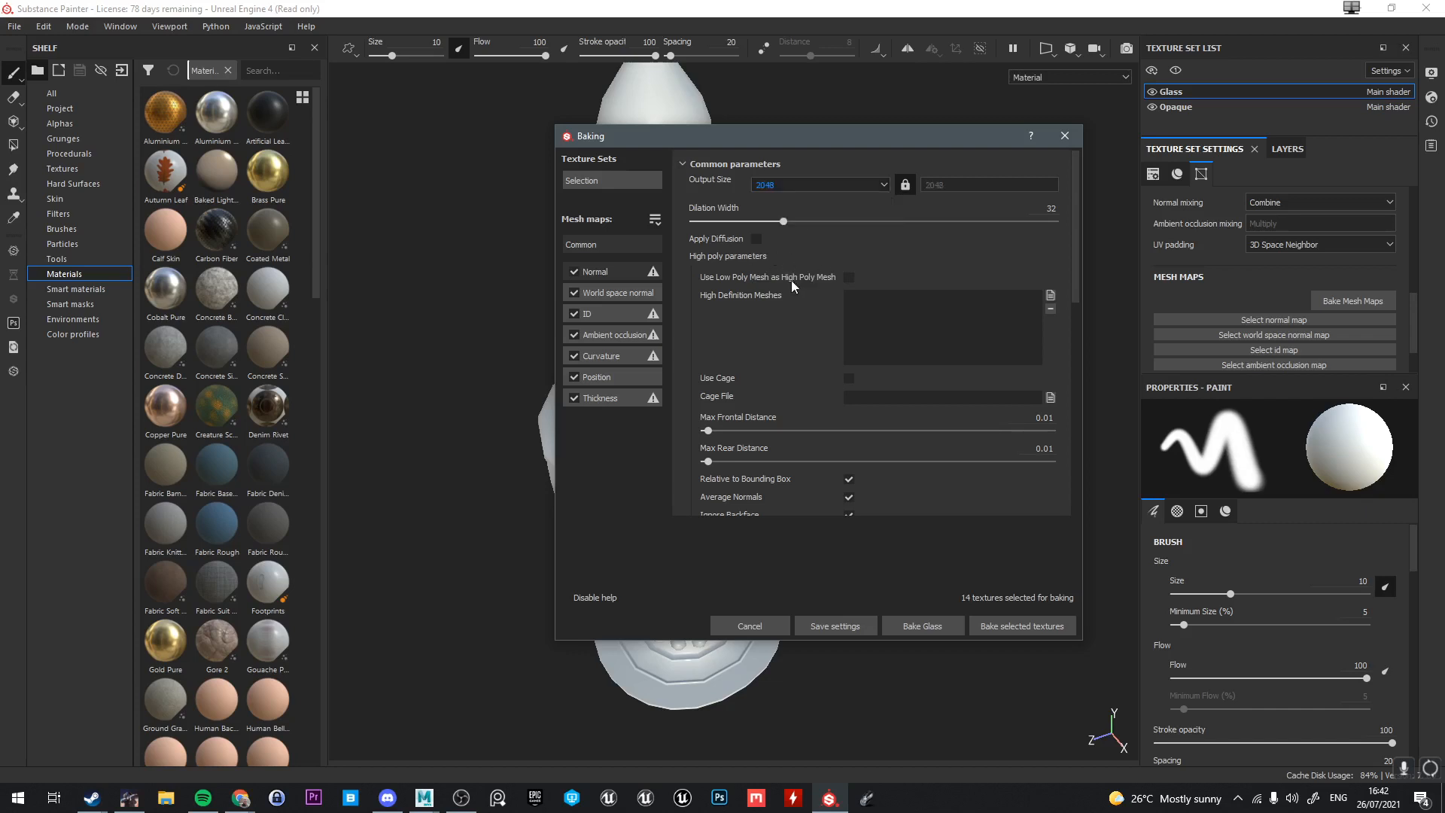
Load Simon_high.fbx as the high definition mesh and bake the selected mesh maps for both texture sets
scroll(763, 316, down, 1)
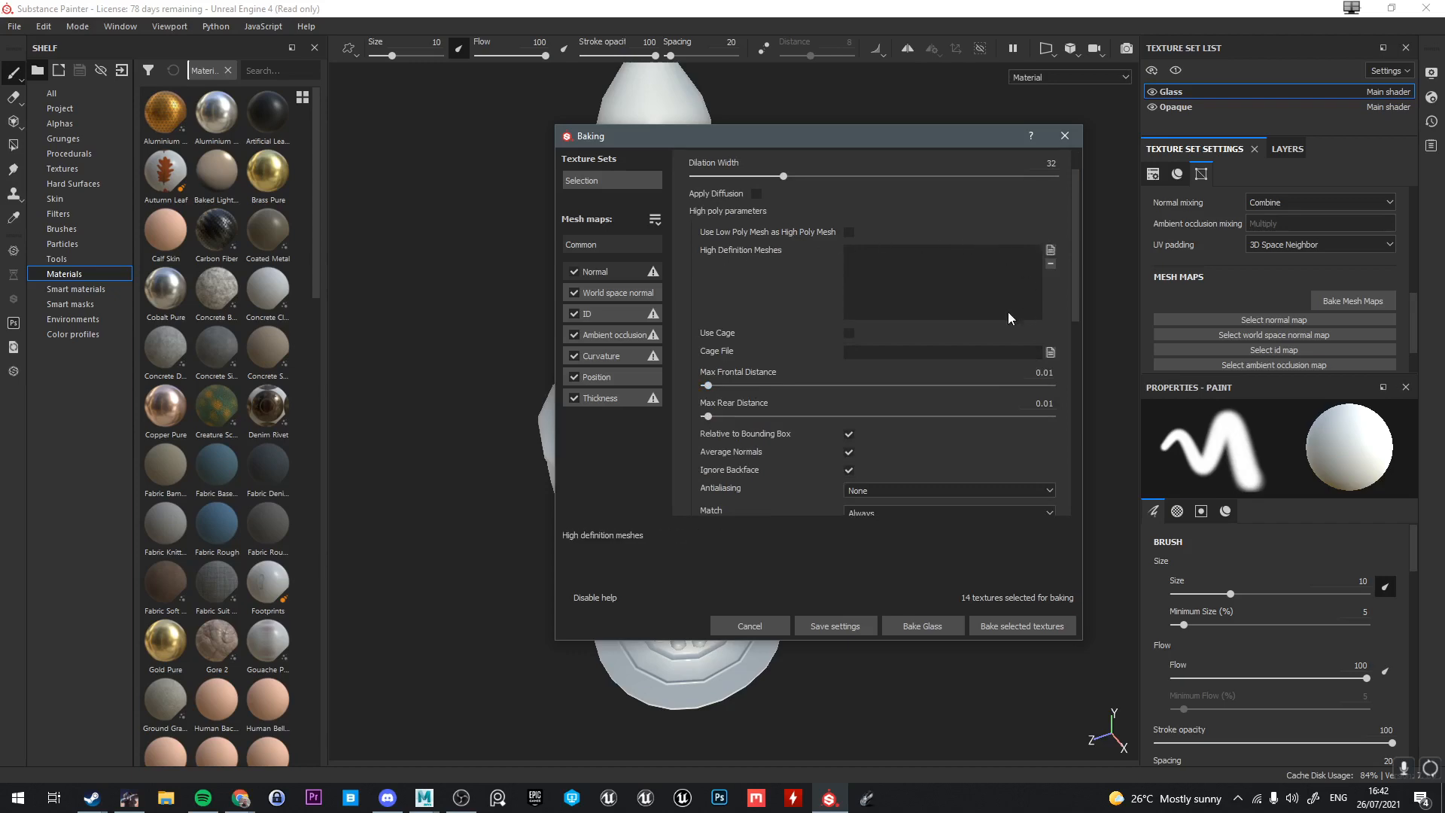
click(1051, 255)
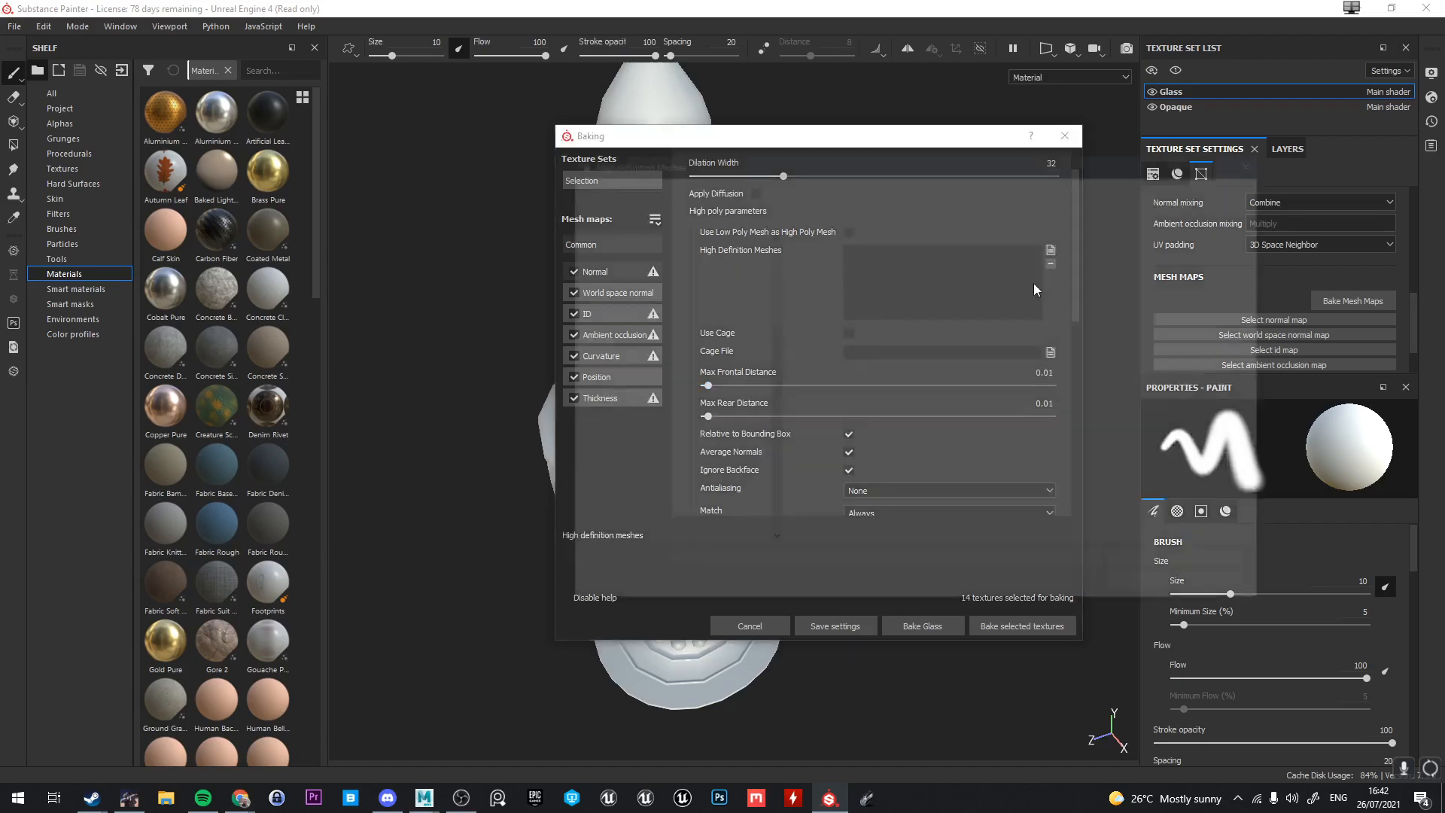
double_click(1142, 380)
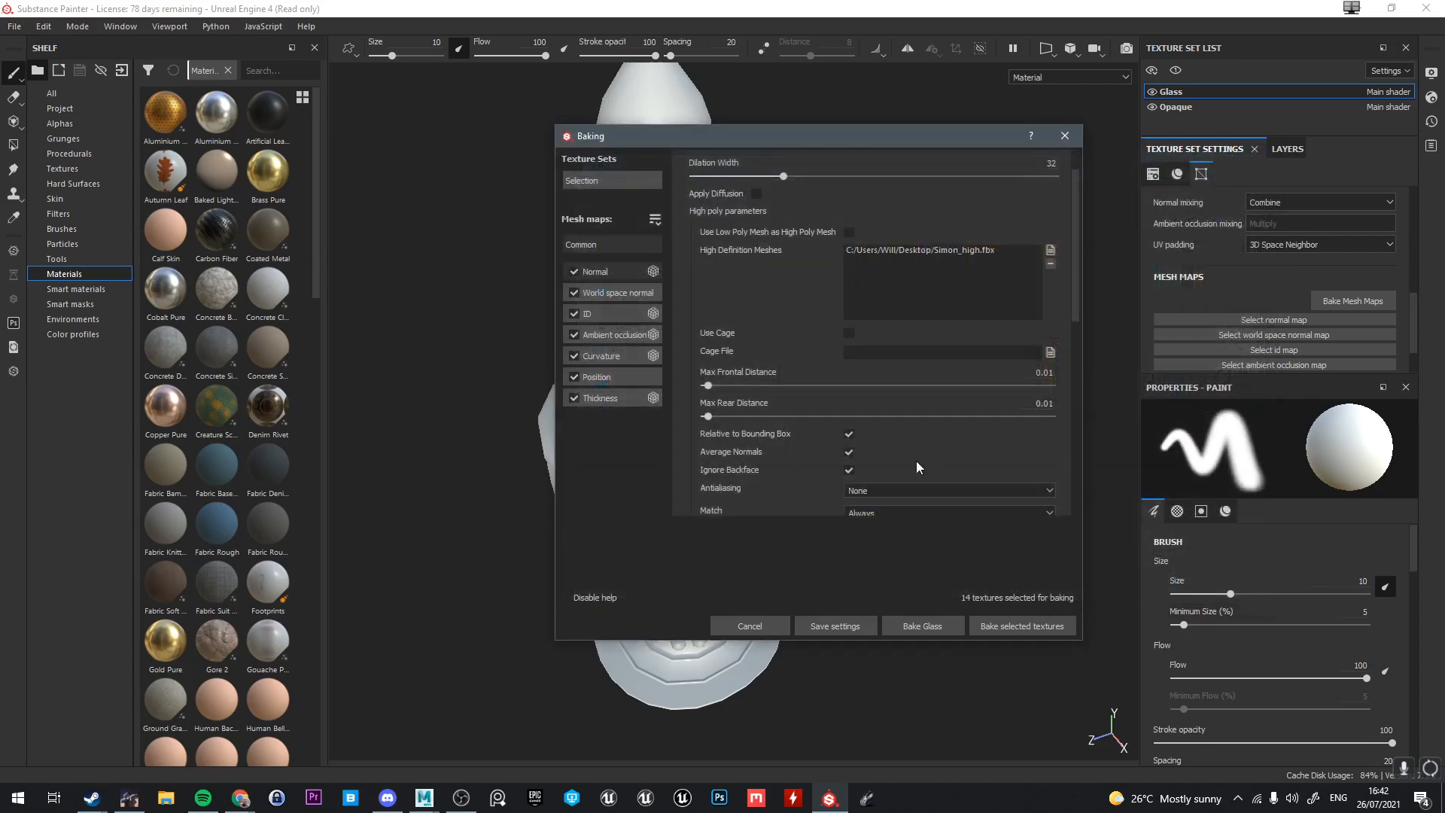
scroll(904, 460, down, 5)
click(1049, 617)
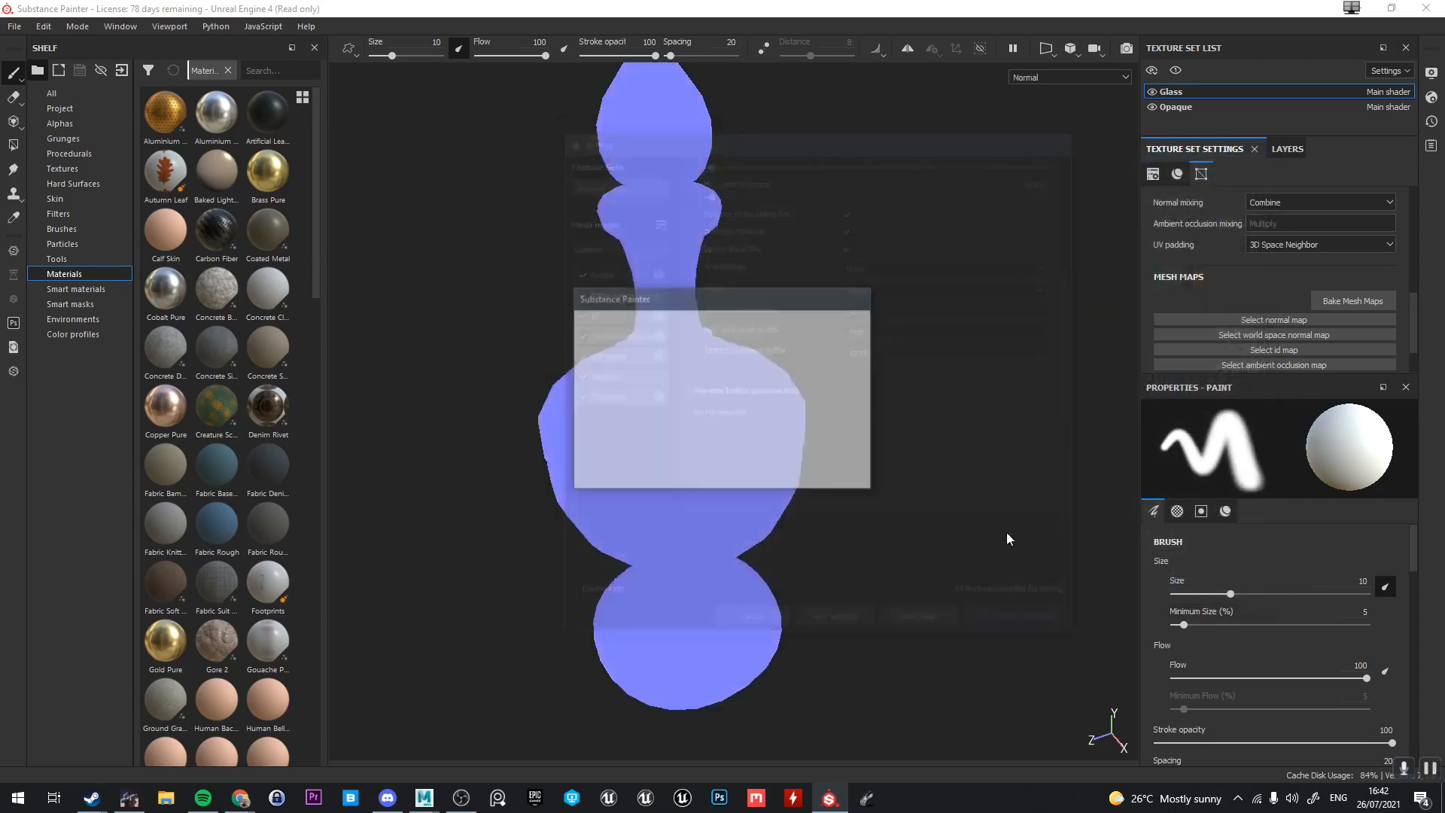
drag(737, 402, 537, 500)
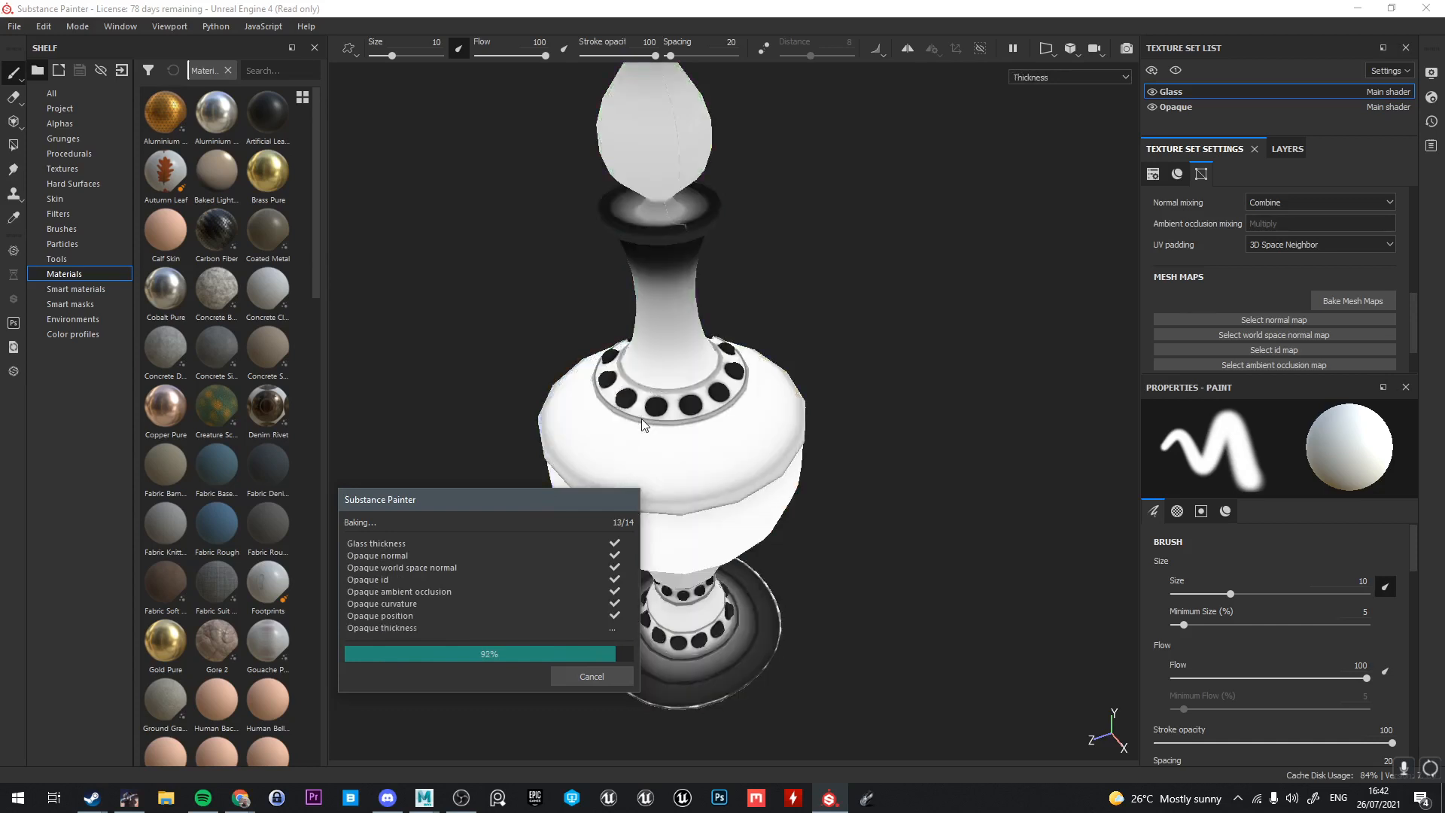
click(586, 676)
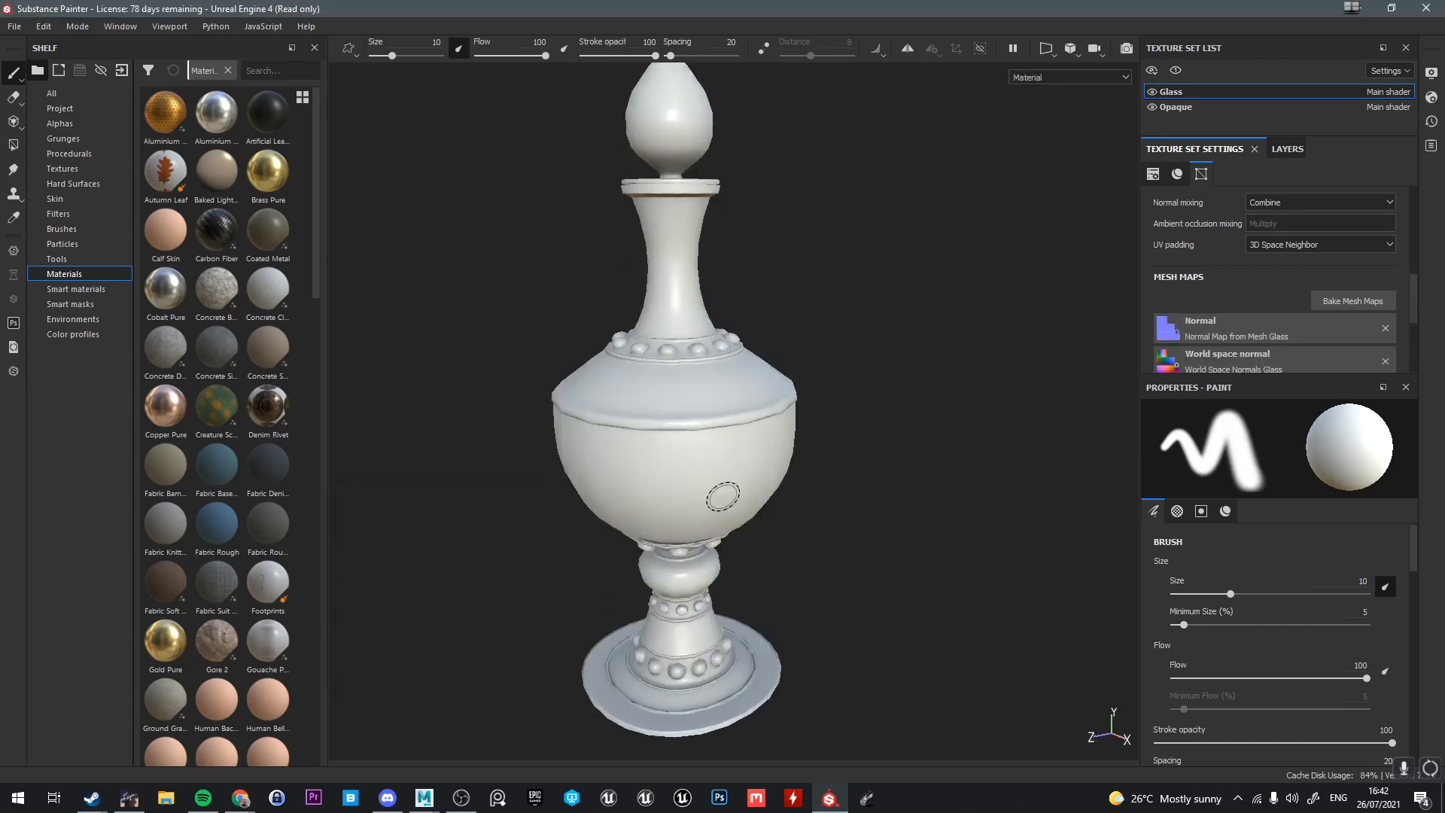
Inspect the baked rim and gems beneath the bottle's body up close and reduce the brush size to 1.35
scroll(662, 375, up, 8)
mouse_move(740, 362)
alt+mouse_down()
mouse_move(772, 379)
mouse_move(857, 362)
mouse_move(709, 528)
mouse_move(710, 128)
mouse_move(645, 452)
mouse_move(726, 436)
mouse_move(723, 76)
mouse_move(839, 188)
mouse_move(734, 309)
mouse_move(735, 224)
mouse_move(625, 113)
mouse_move(662, 348)
mouse_move(675, 258)
mouse_move(723, 319)
alt+mouse_up()
scroll(723, 319, down, 5)
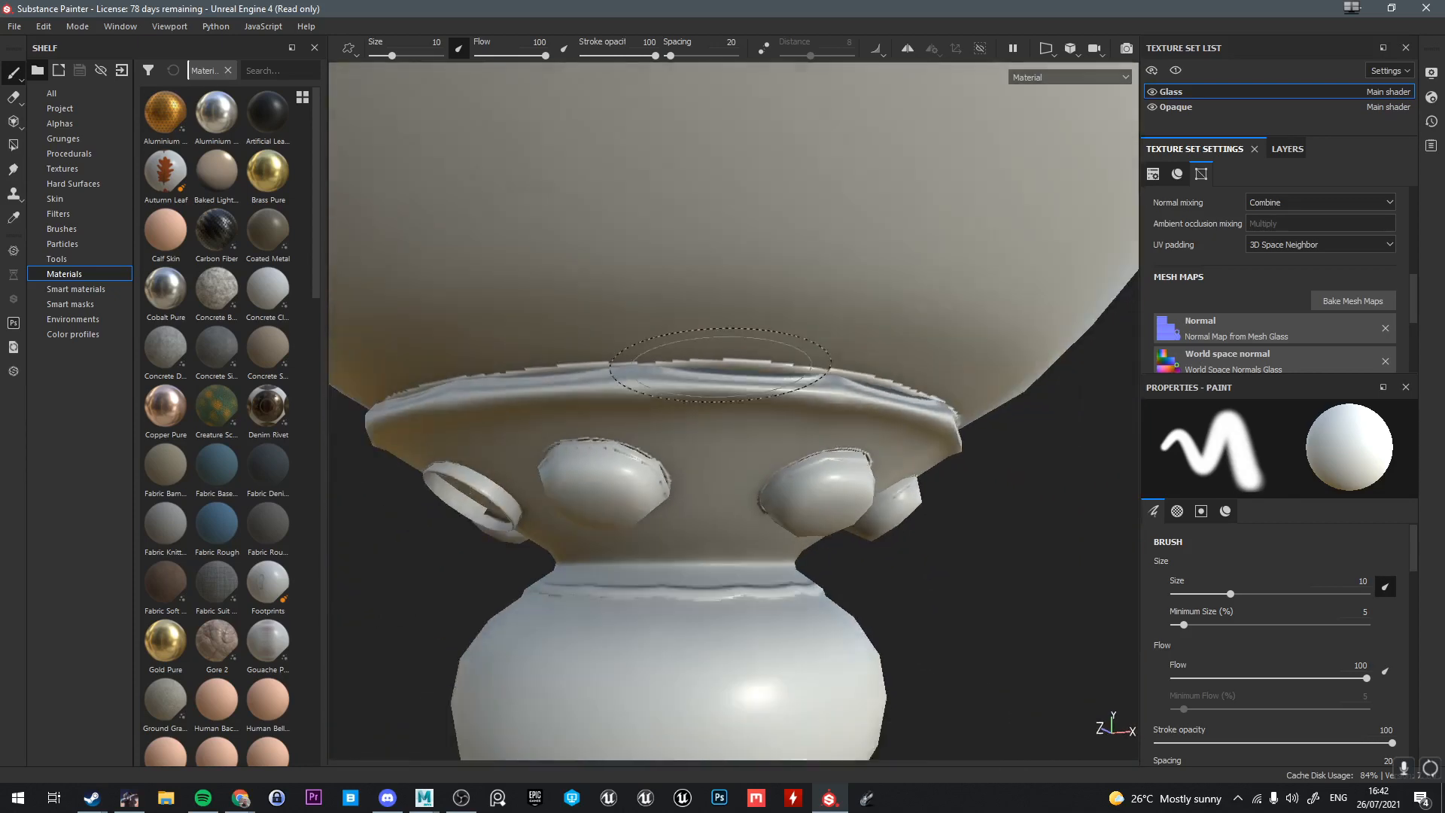
key(bracketleft)
key(bracketleft)
key(bracketleft)
key(bracketleft)
key(bracketleft)
key(bracketleft)
key(bracketleft)
key(bracketleft)
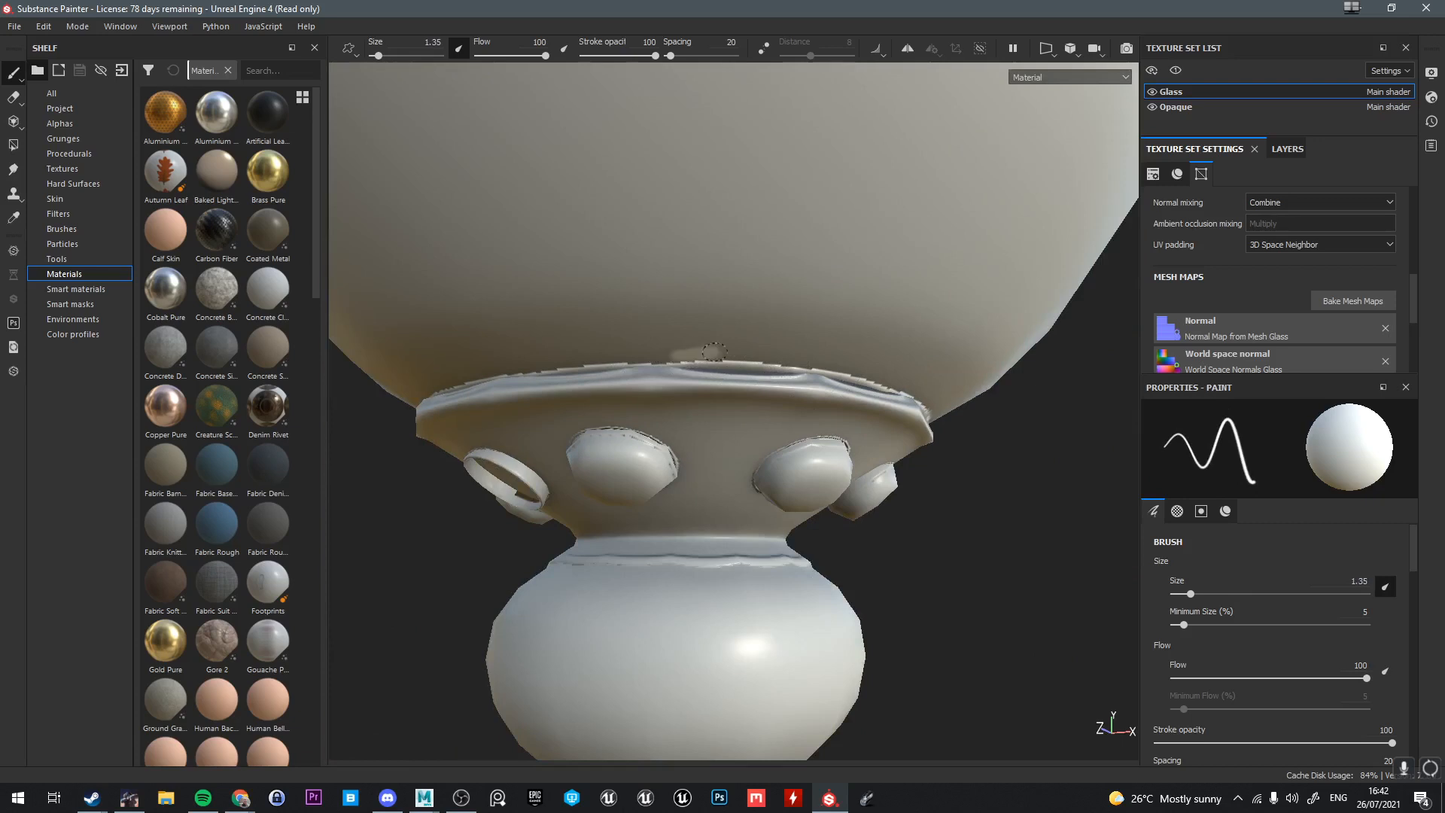
Set the brush's base color to pure red, with RGB values 1, 0, 0
scroll(1223, 279, down, 2)
scroll(1306, 644, down, 15)
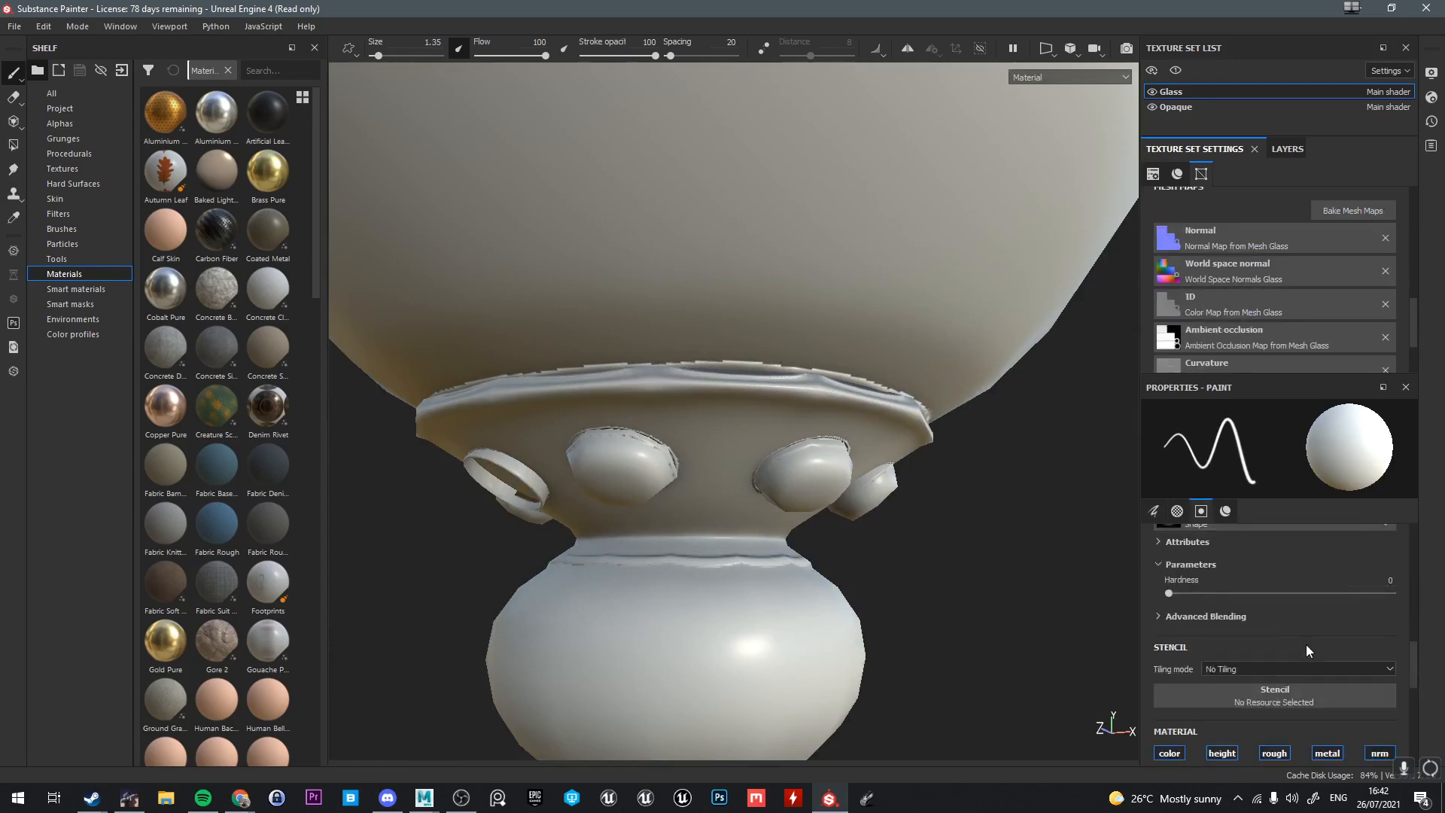
click(1275, 621)
click(1346, 653)
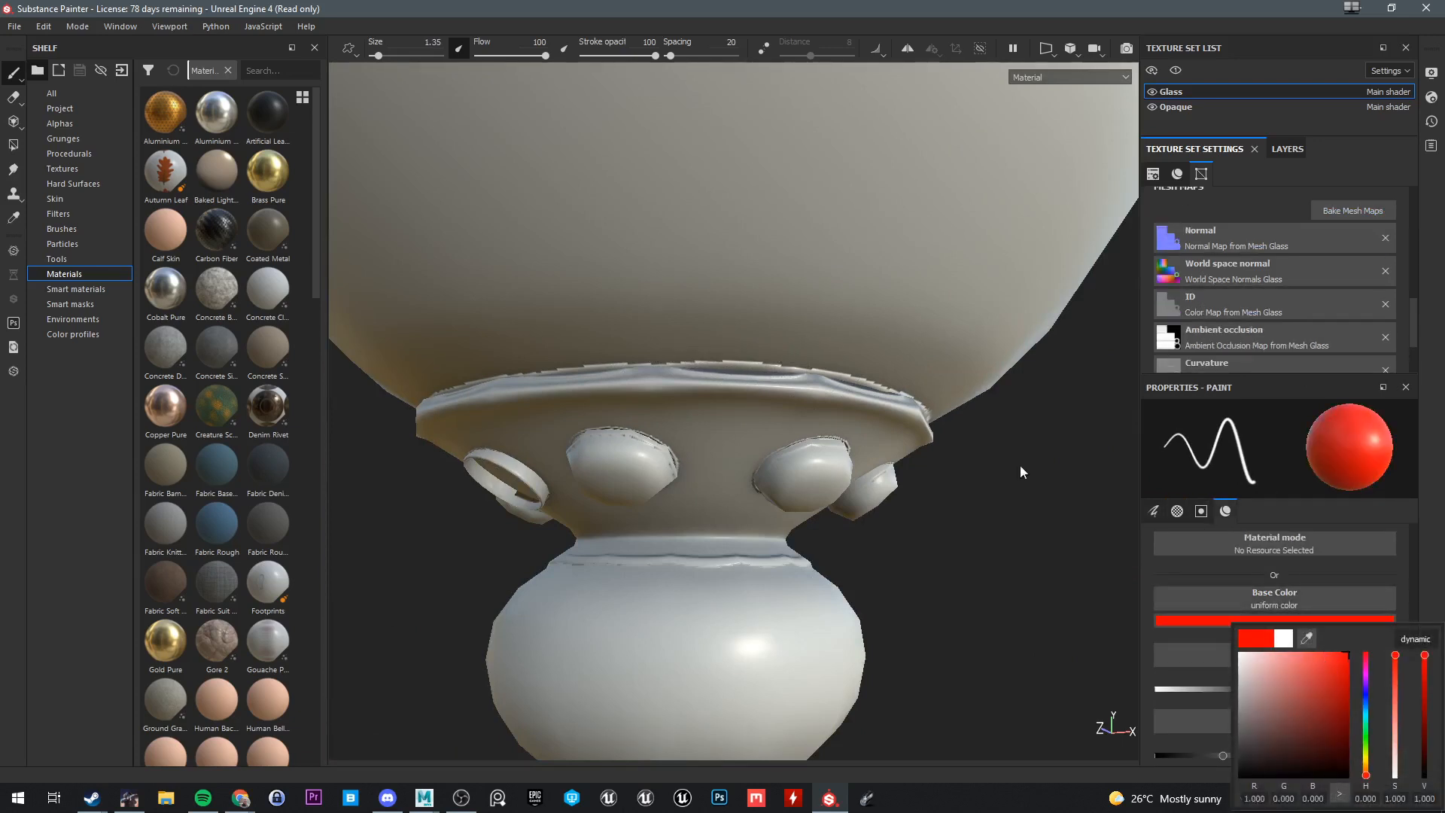
Try painting red test strokes on the Glass texture set near the rim beneath the body, and undo them
click(740, 374)
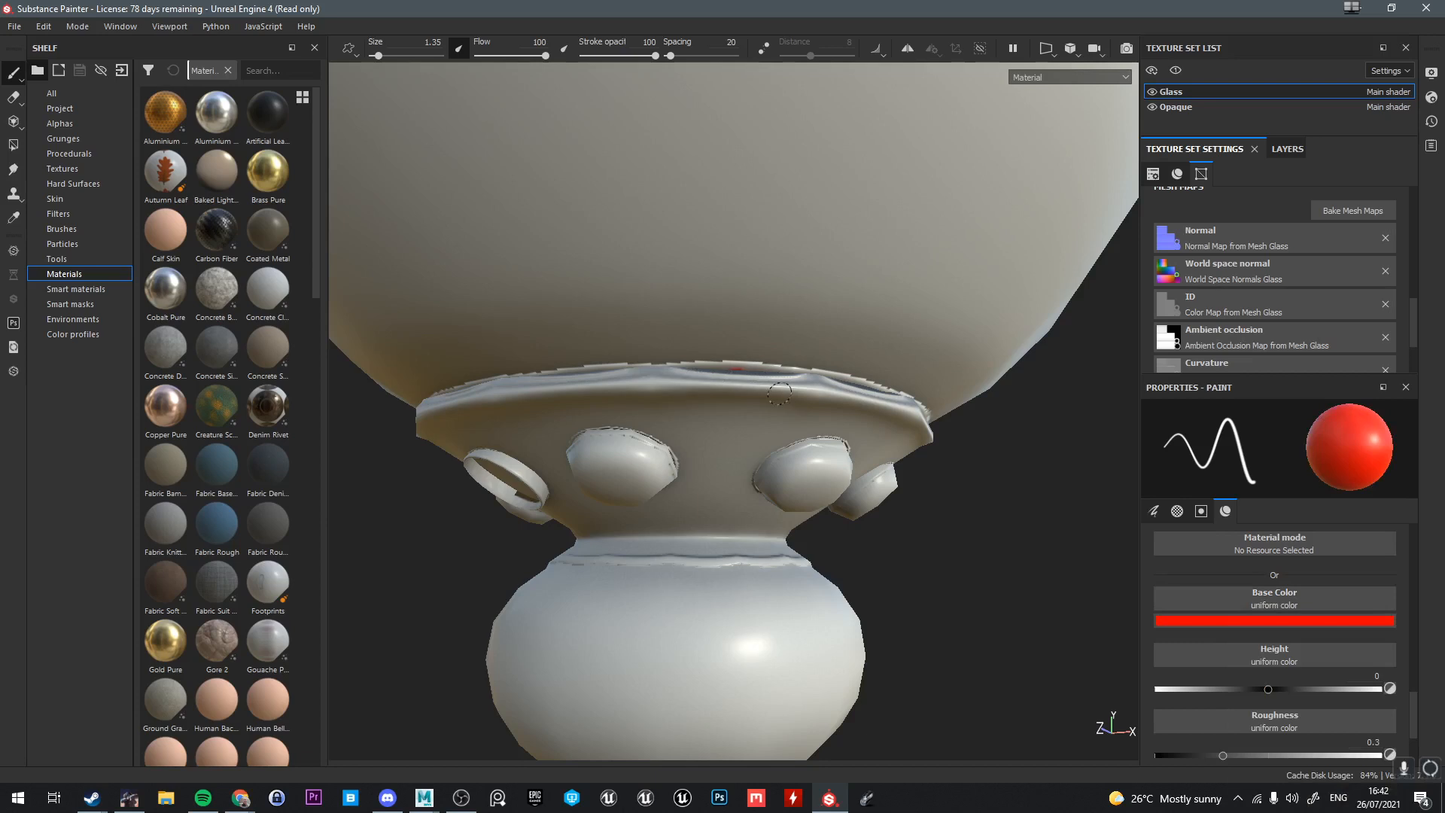
mouse_move(764, 389)
alt+mouse_down()
mouse_move(726, 324)
mouse_move(849, 313)
mouse_move(760, 376)
alt+mouse_up()
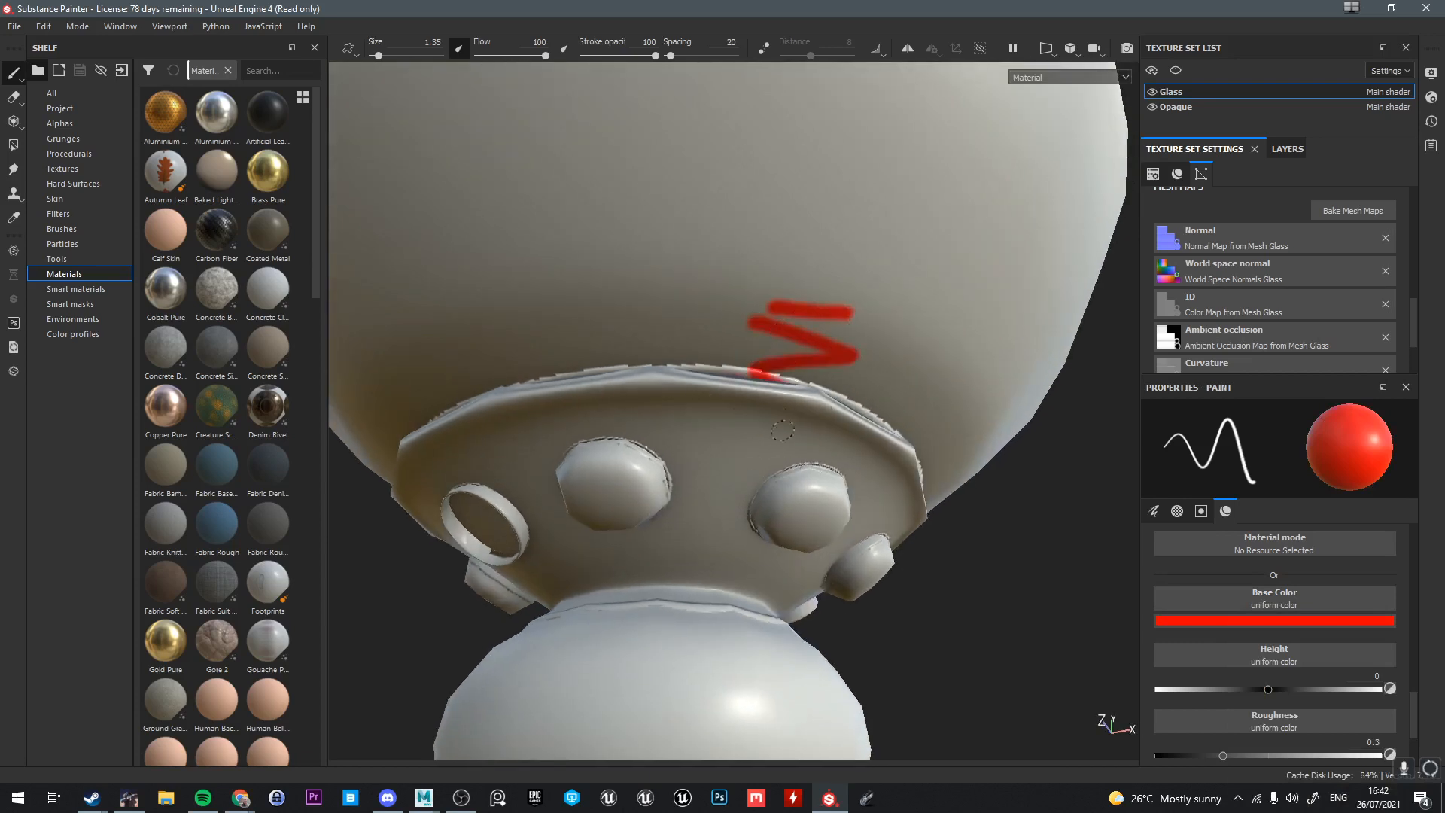
key(ctrl+z)
key(ctrl+z)
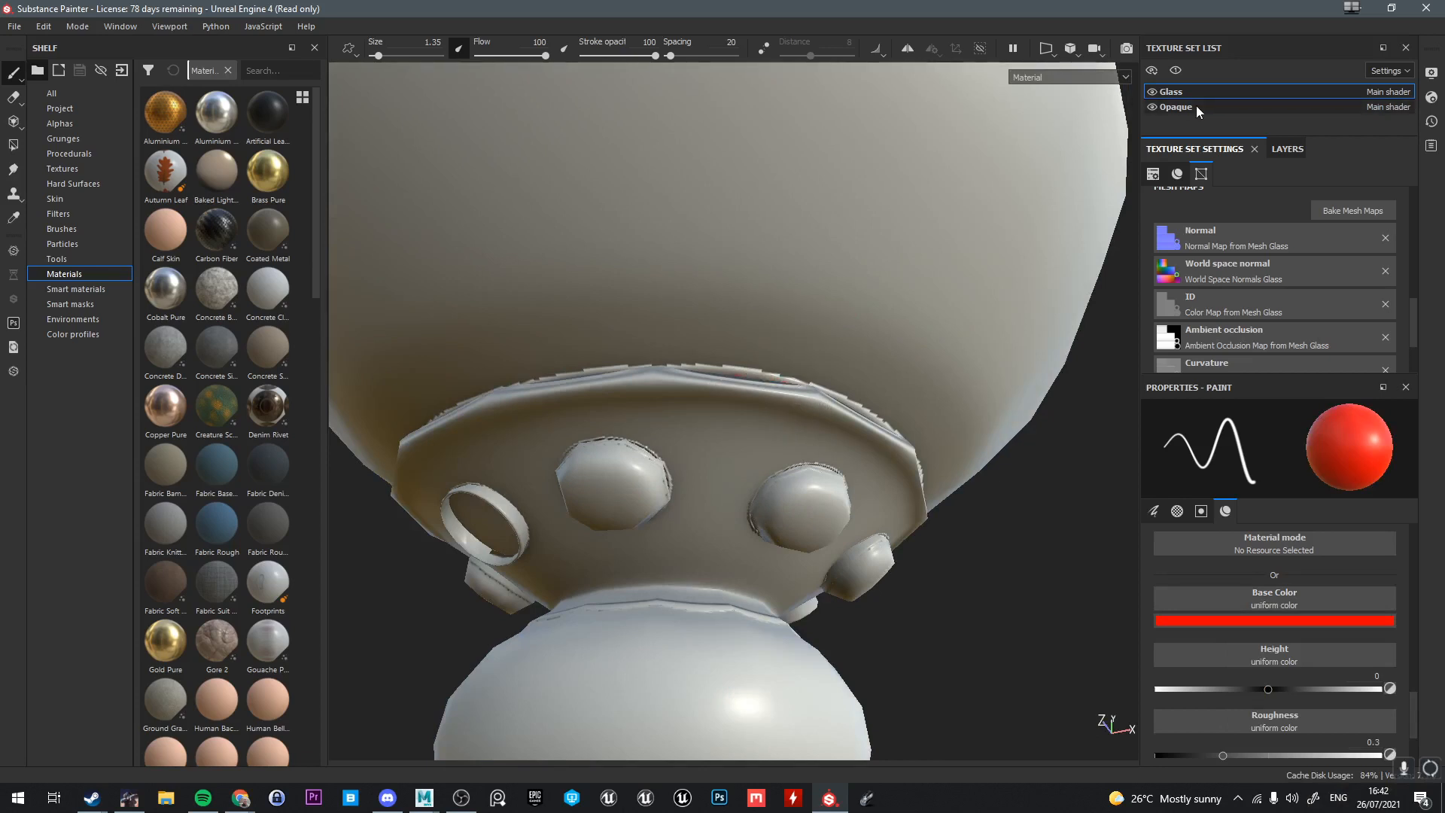
Make the Opaque texture set active and paint a short red stroke along the rim beneath the bottle's body
click(1196, 110)
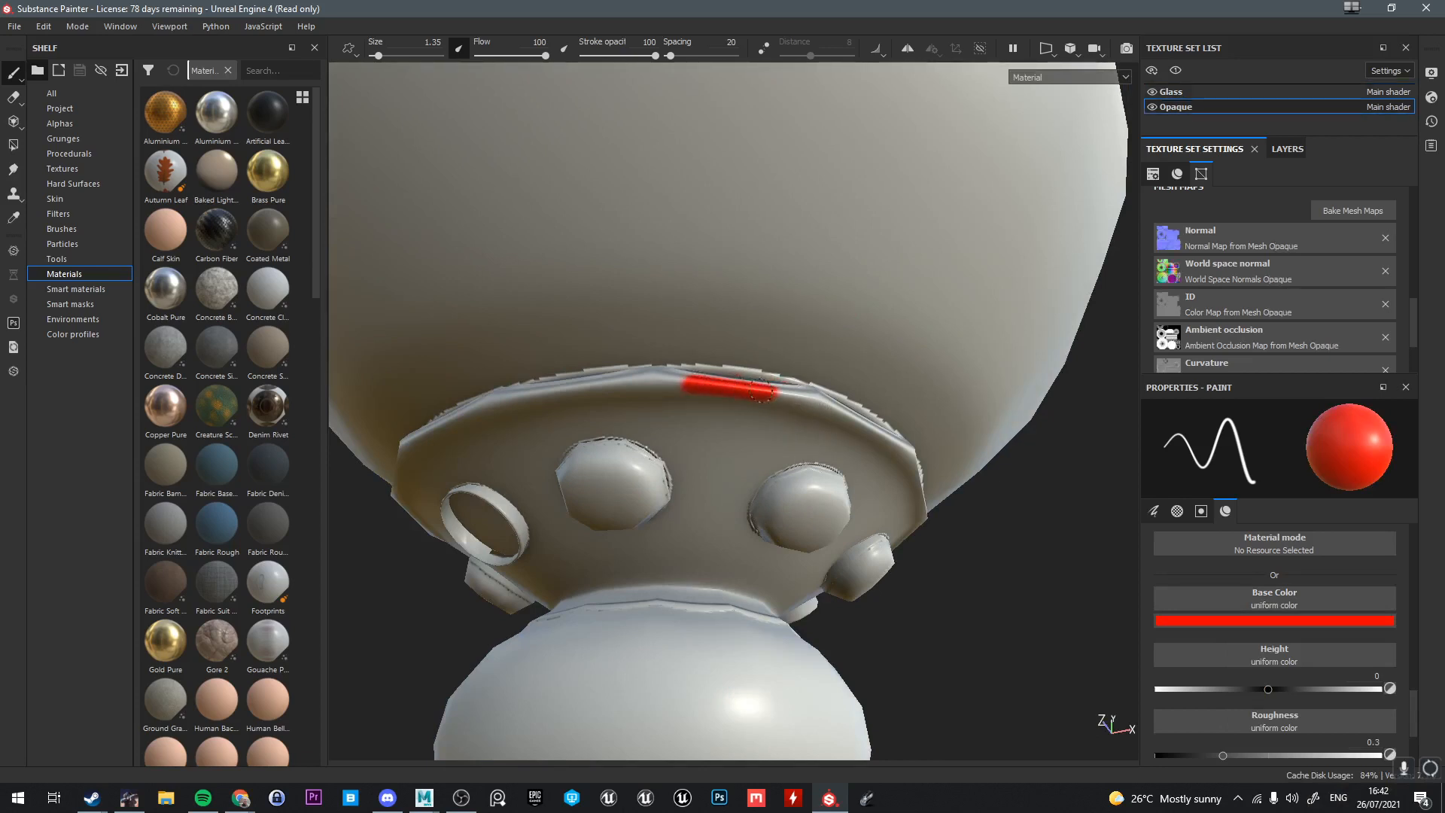
mouse_move(795, 390)
alt+mouse_down()
mouse_move(818, 461)
mouse_move(805, 429)
alt+mouse_up()
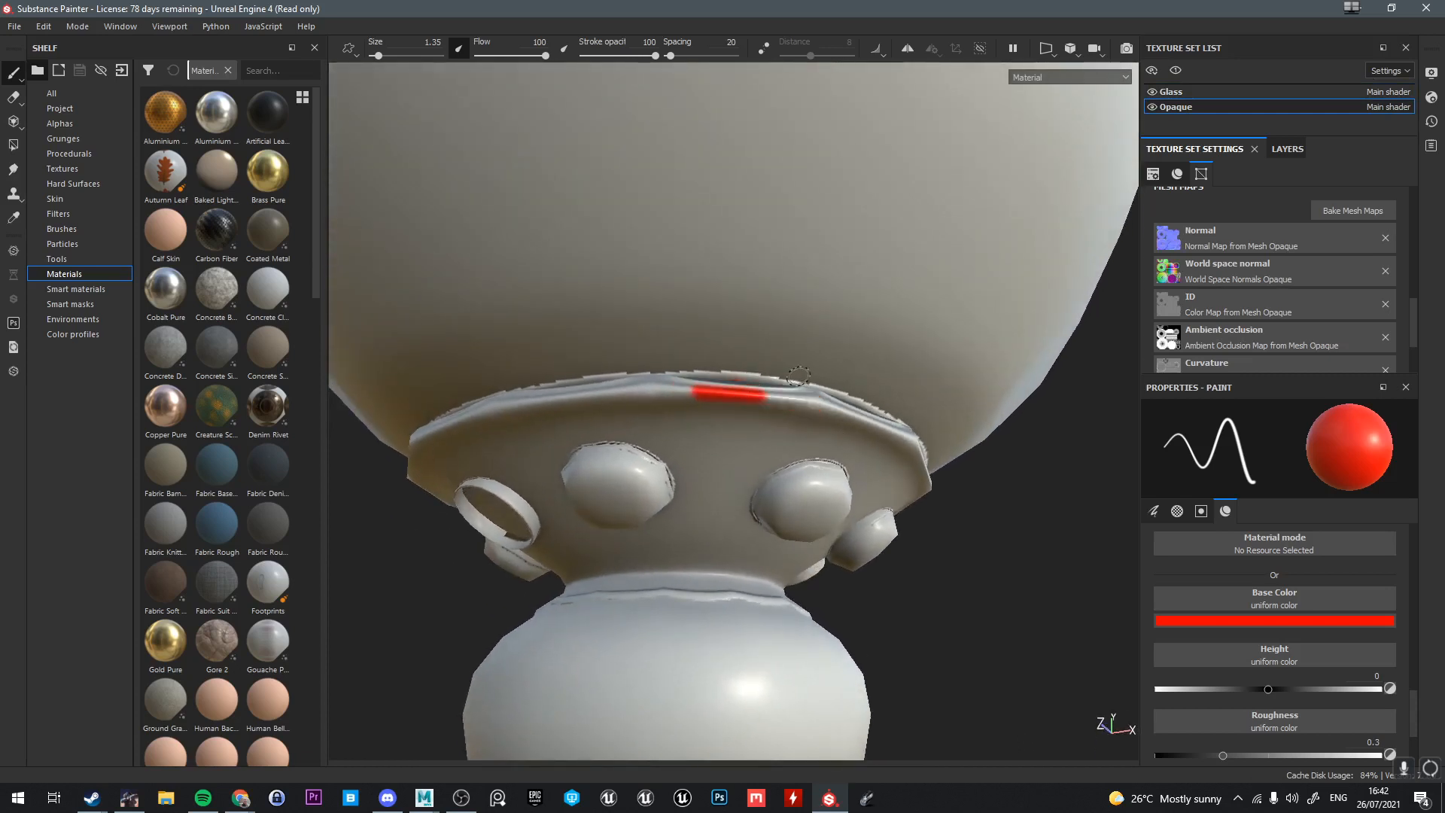
Undo the red test strokes painted along the rim beneath the bottle's body
key(ctrl+z)
key(ctrl+z)
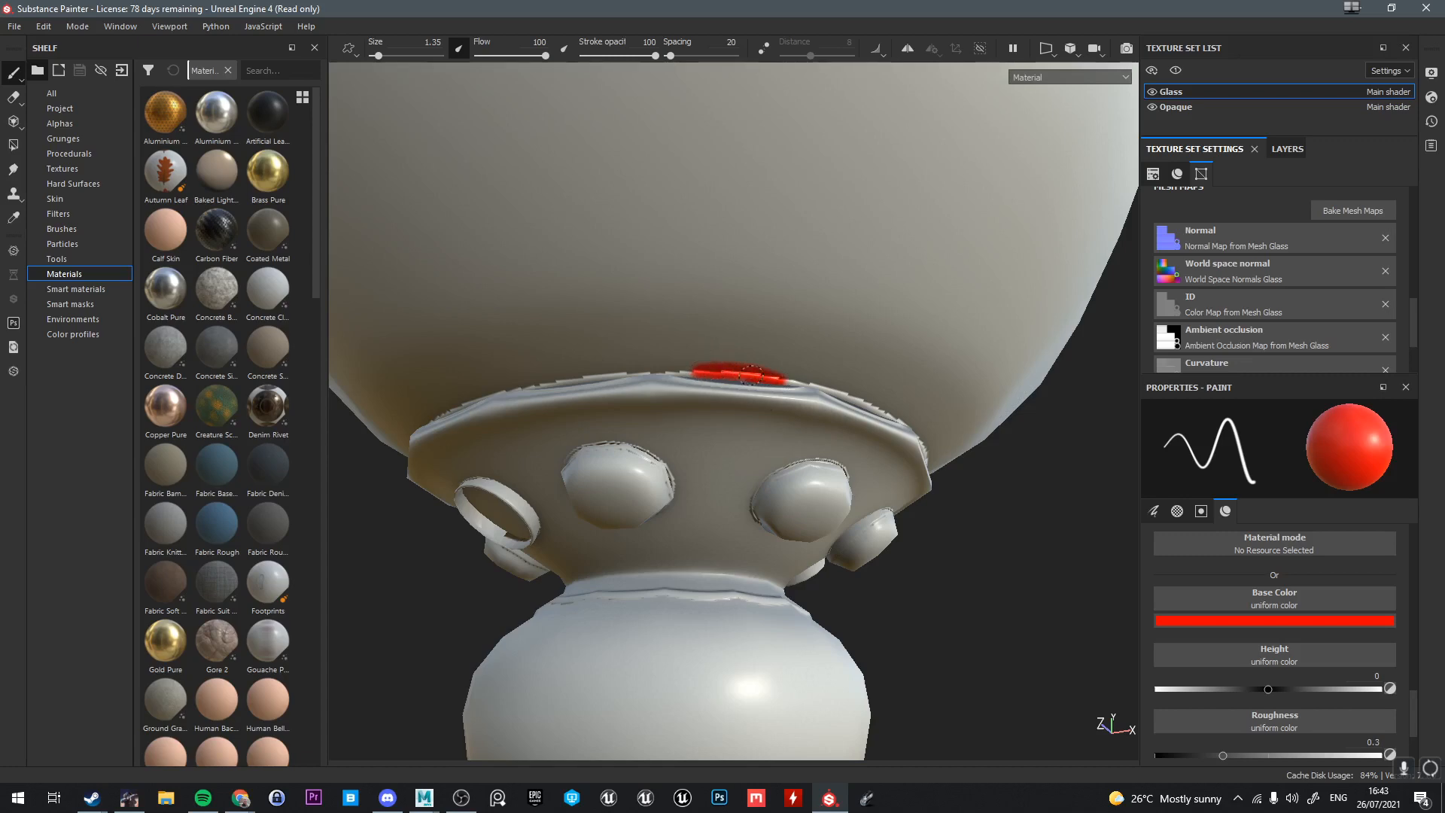
mouse_move(776, 353)
alt+mouse_down()
mouse_move(775, 466)
mouse_move(764, 407)
mouse_move(748, 409)
mouse_move(779, 341)
alt+mouse_up()
scroll(775, 466, down, 5)
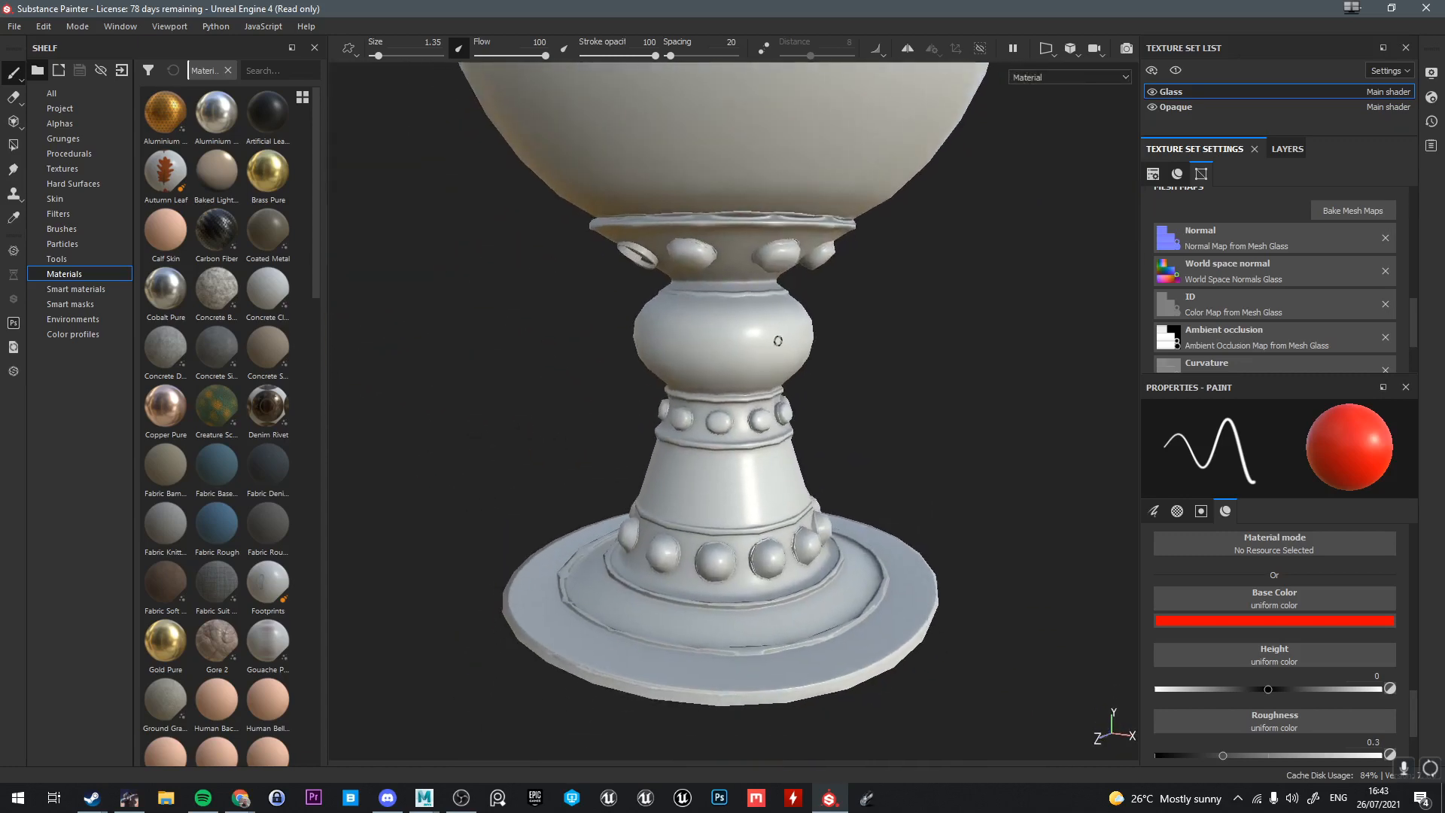
Switch to Maya and inspect the Metaltop_high mesh in isolation
mouse_move(424, 798)
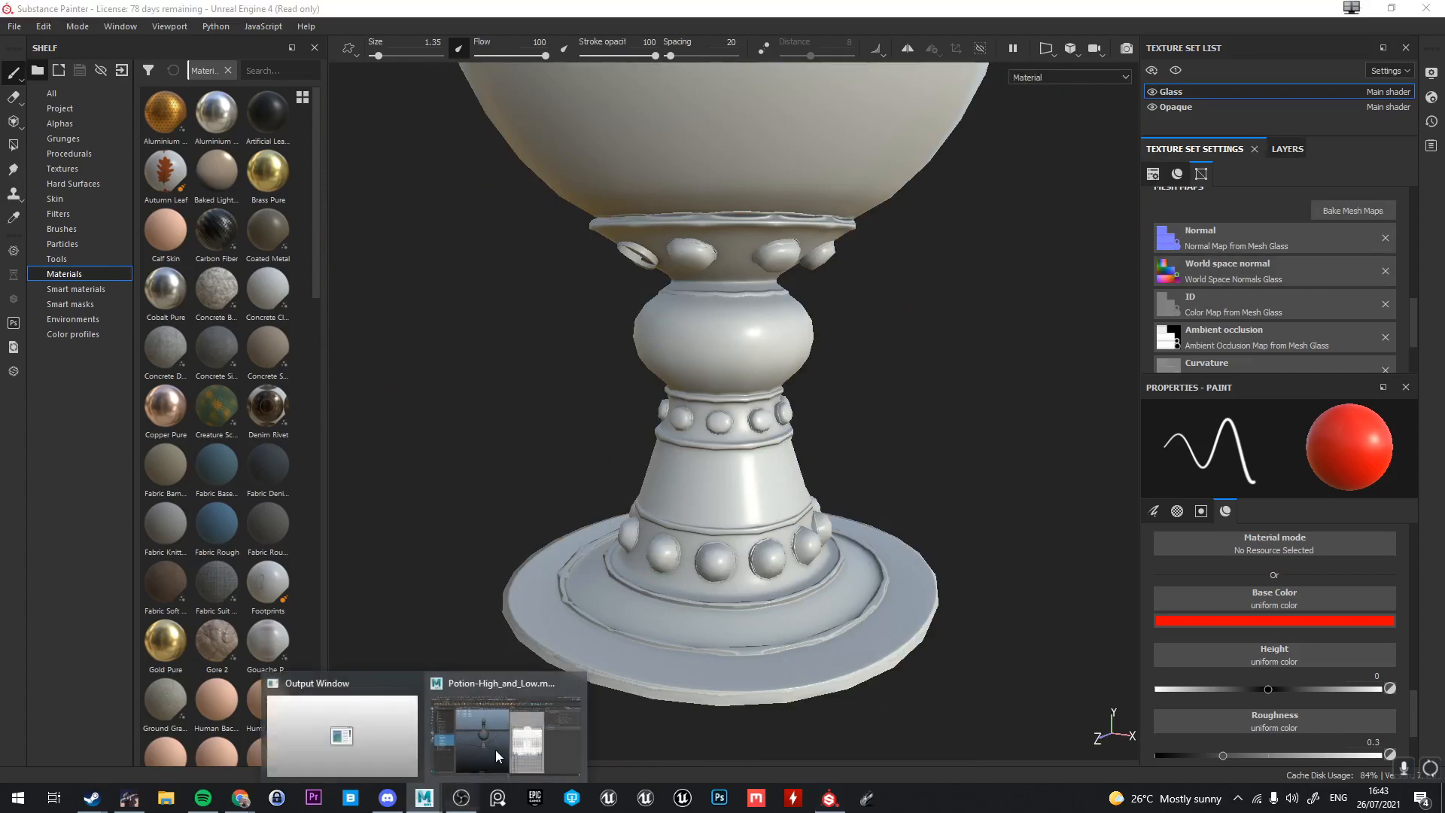
click(497, 745)
alt+drag(452, 407, 196, 282)
alt+drag(301, 331, 154, 283)
alt+middle_drag(519, 225, 432, 219)
scroll(522, 381, up, 6)
alt+middle_drag(416, 380, 410, 320)
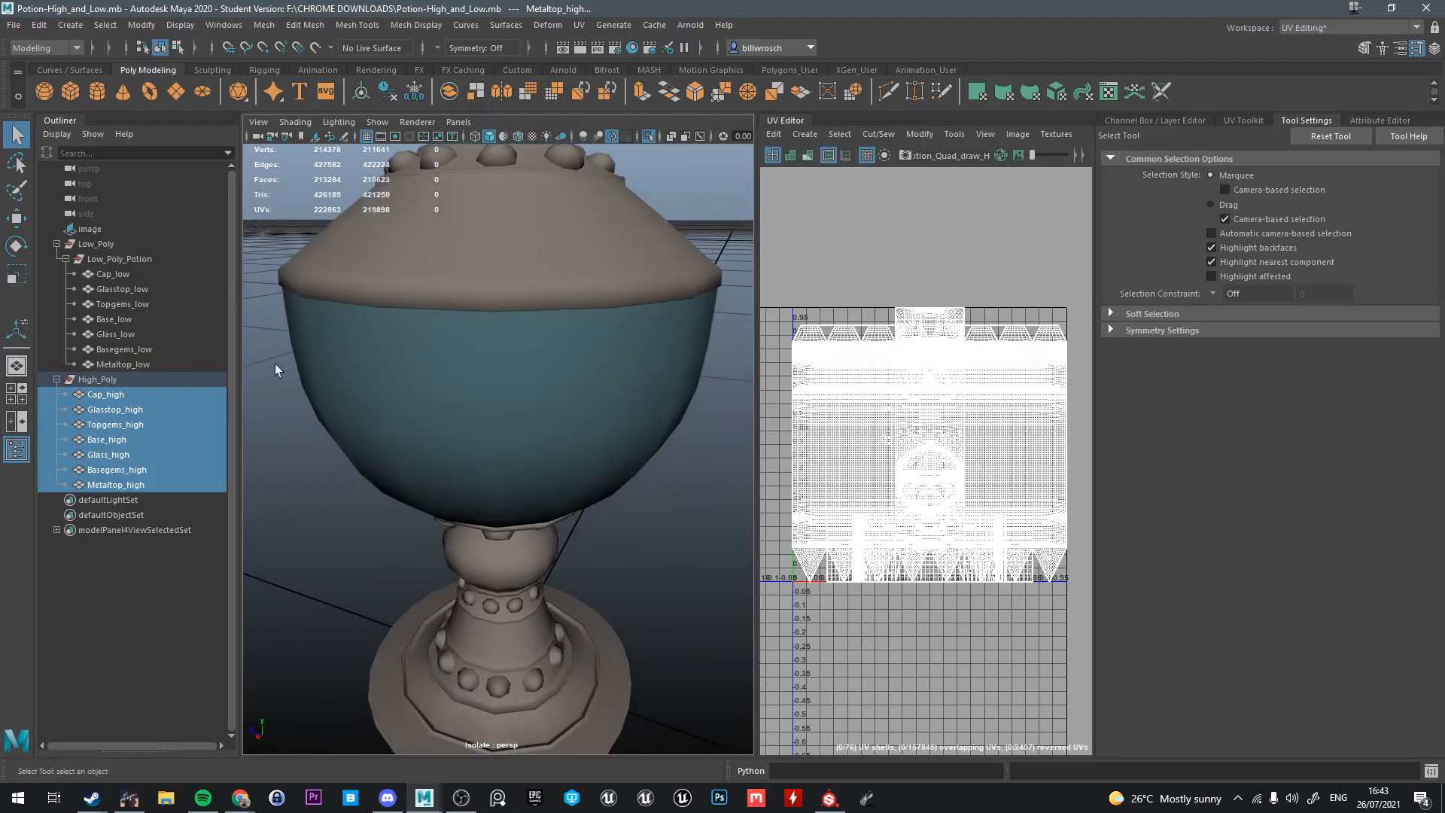
click(110, 486)
key(ctrl+1)
key(ctrl+1)
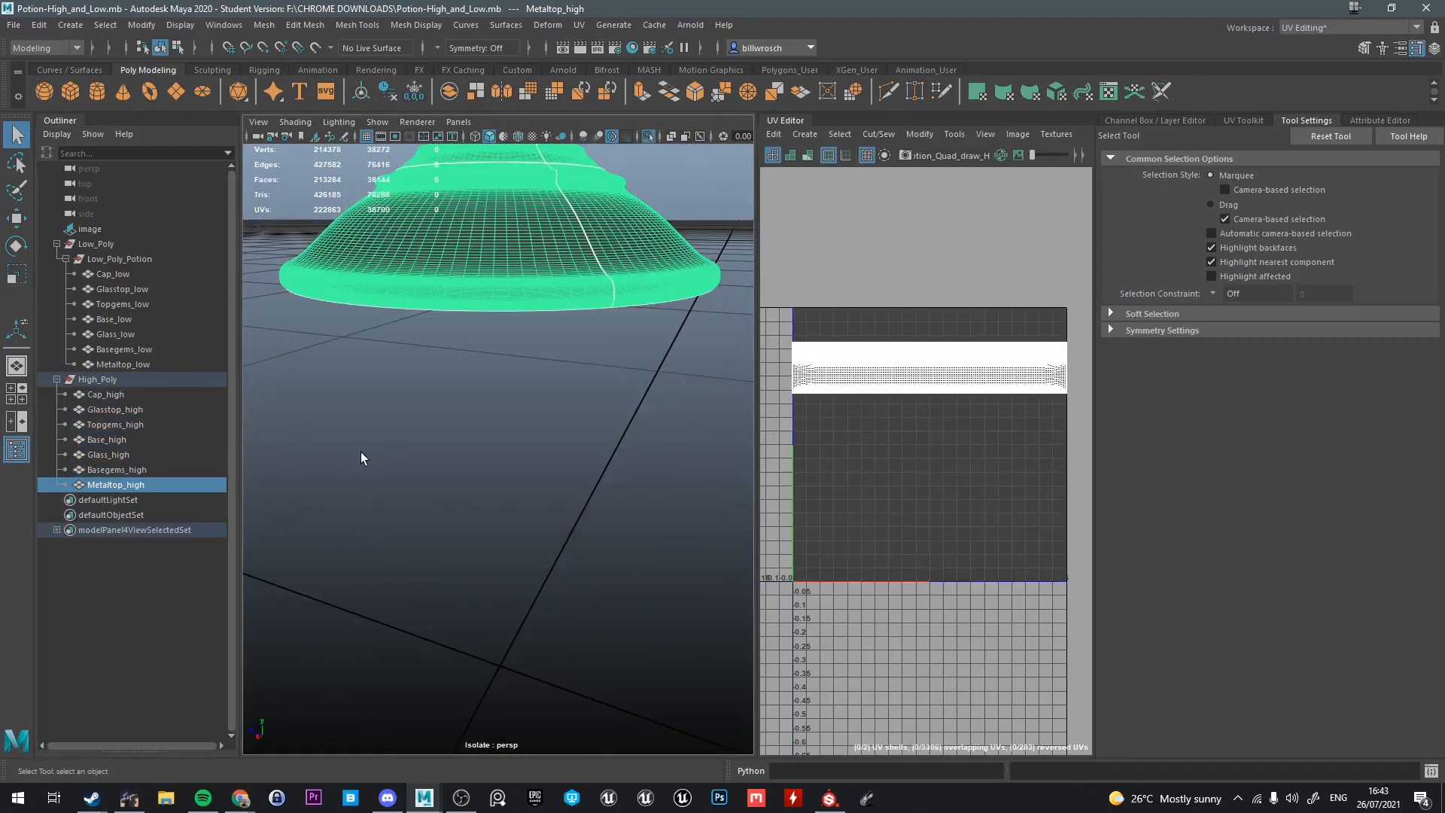
Isolate the Metaltop_low mesh and examine its shape up close
click(123, 364)
key(ctrl+1)
key(ctrl+1)
scroll(618, 410, up, 3)
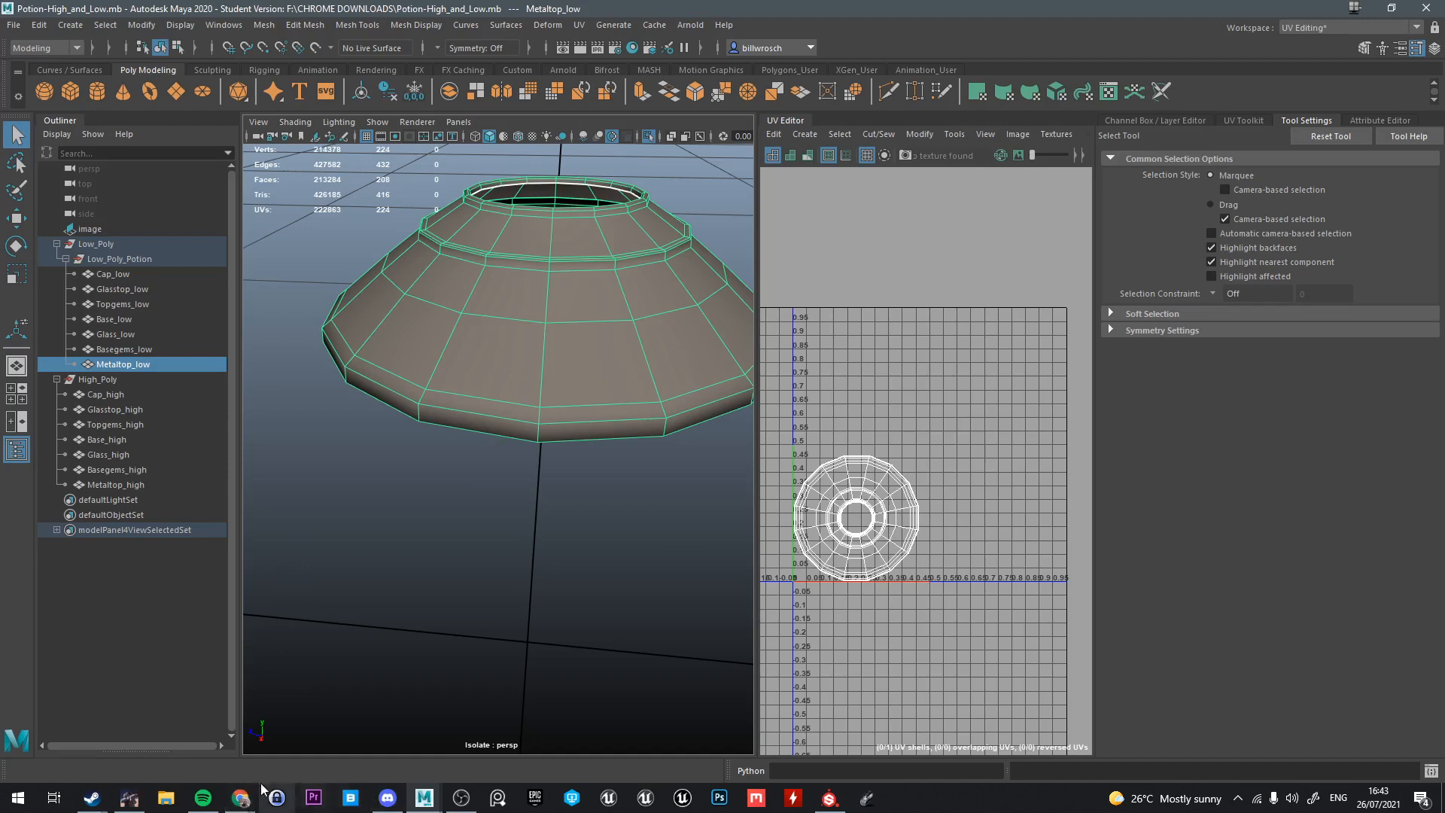
Return to Substance Painter, set the bake's matching method to By Mesh Name, and bake the selected mesh maps
click(829, 798)
click(1374, 214)
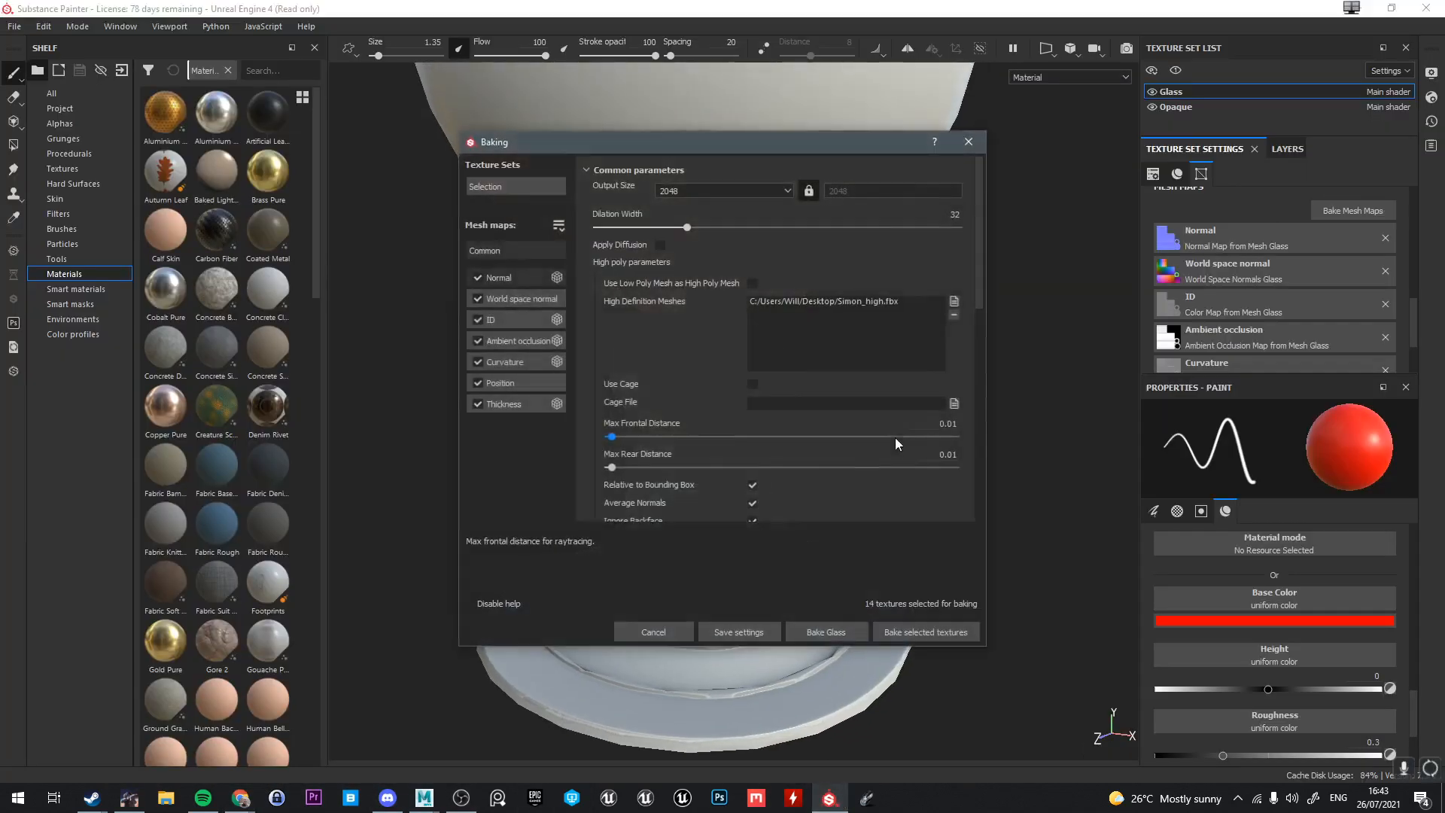
scroll(800, 413, down, 3)
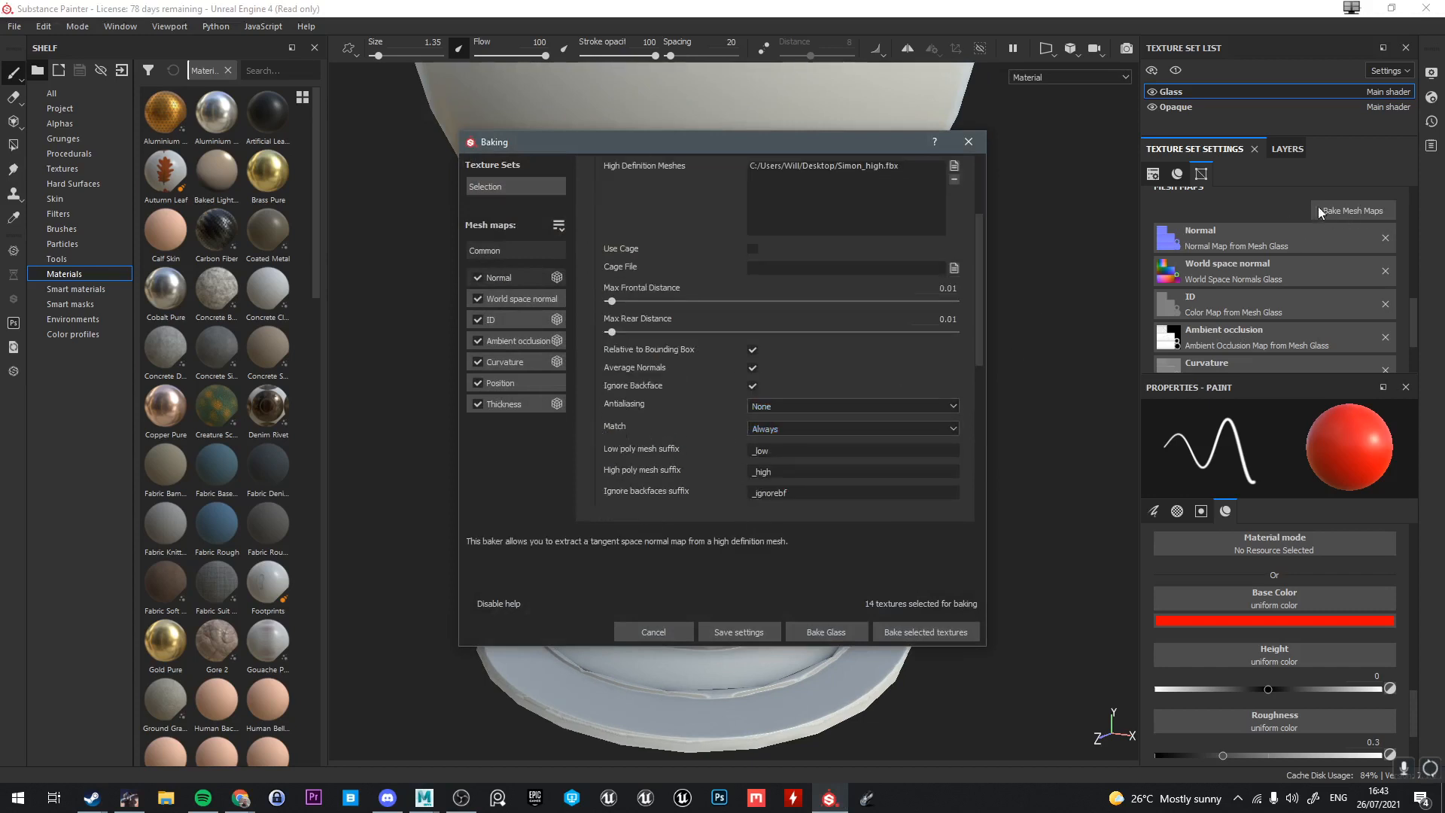
click(830, 427)
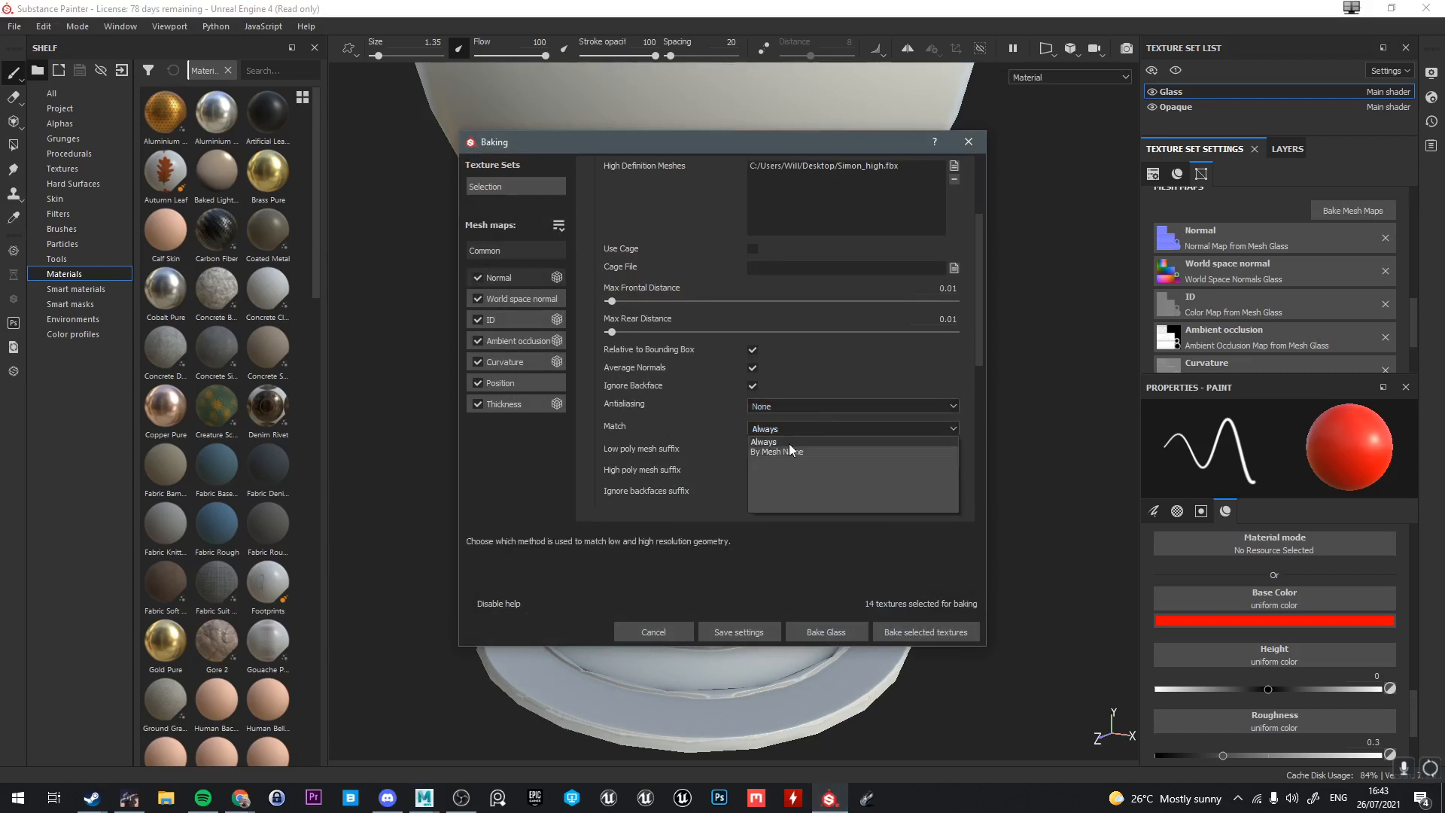
click(790, 458)
scroll(806, 452, down, 1)
scroll(812, 467, down, 1)
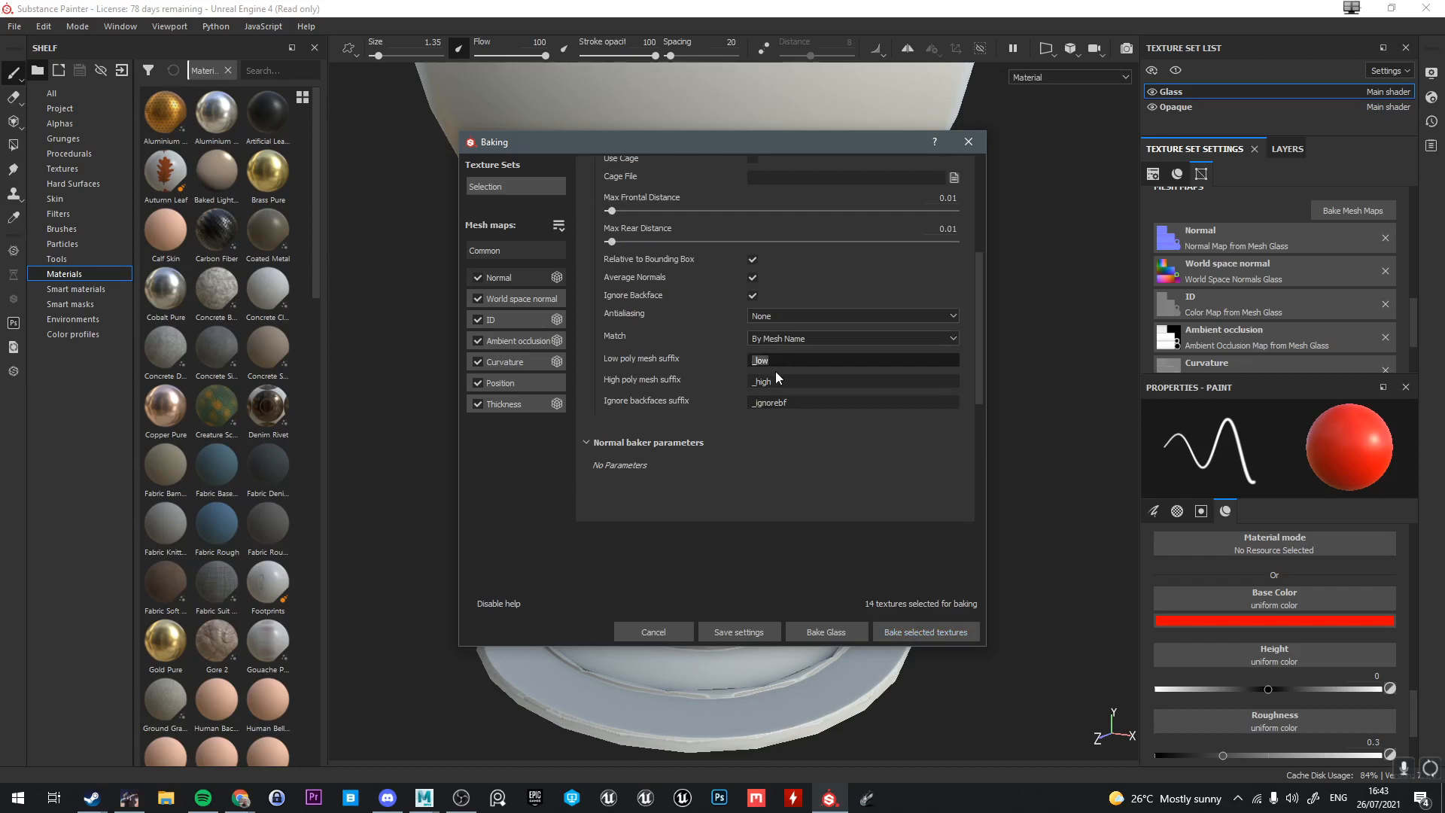
click(799, 383)
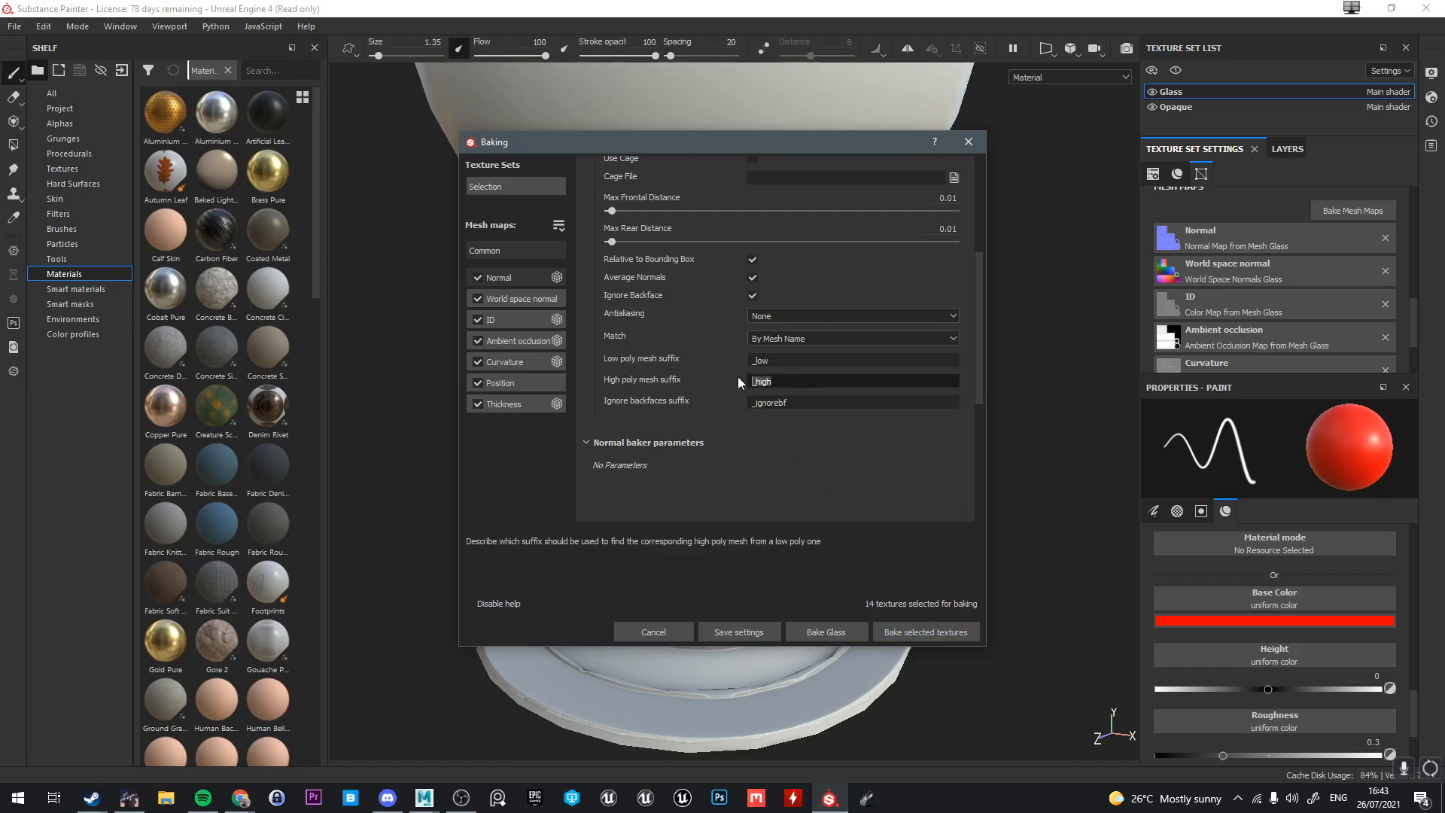
click(958, 634)
drag(796, 300, 677, 515)
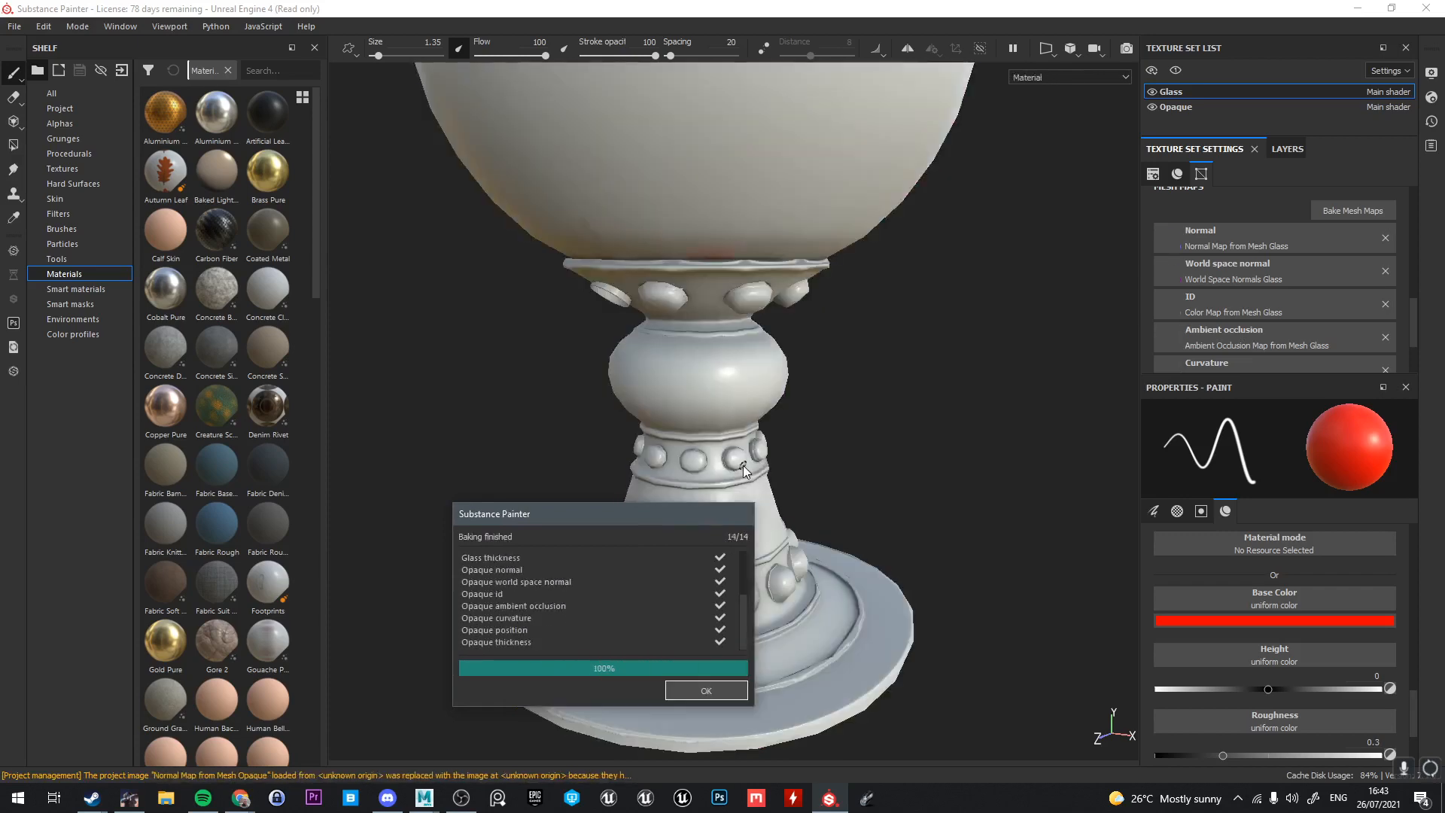
click(702, 687)
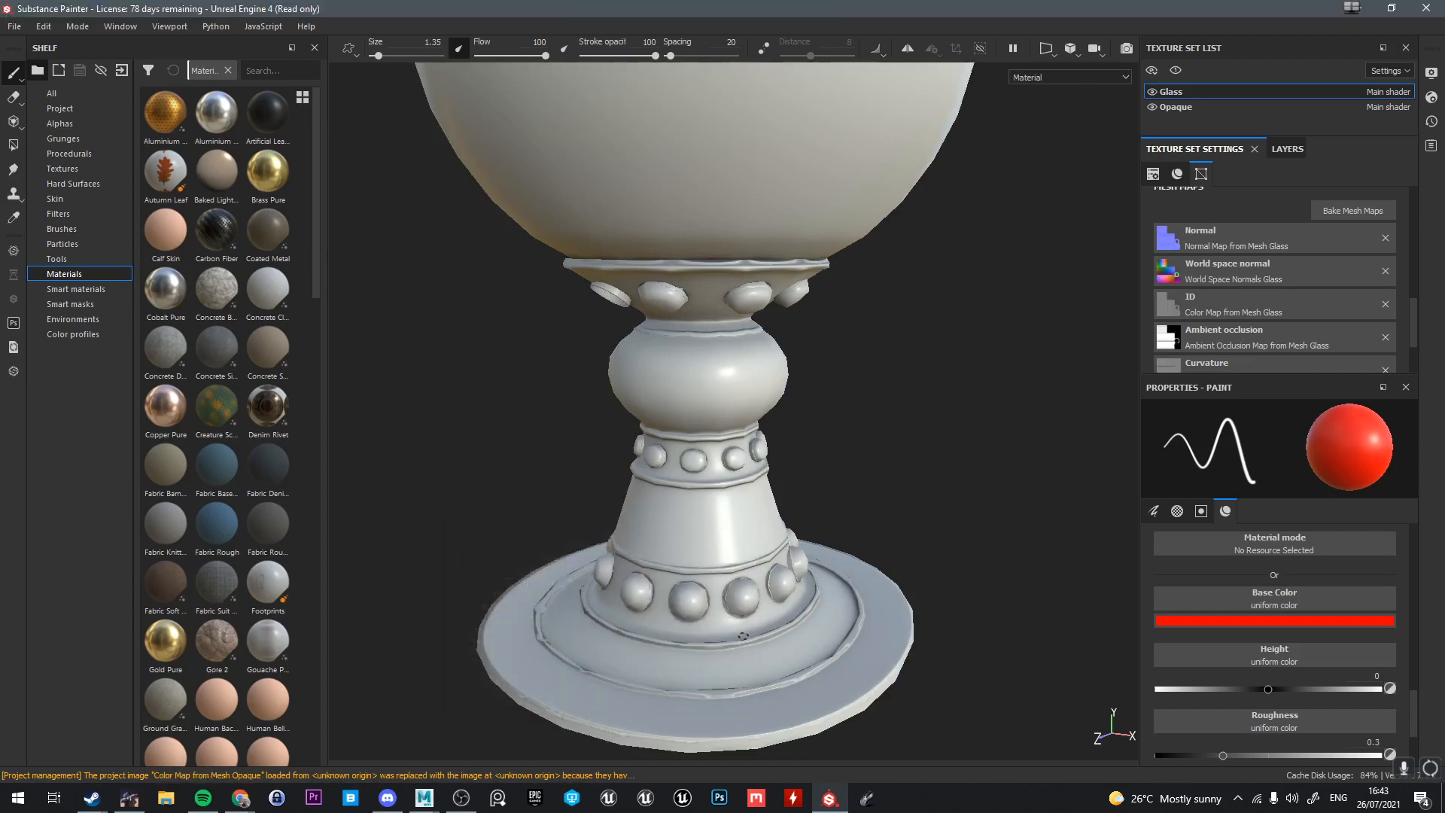
Delete the layers from the Glass and Opaque texture sets to clear the red test paint
scroll(745, 429, up, 5)
scroll(746, 430, up, 2)
alt+drag(745, 430, 804, 461)
alt+drag(834, 270, 798, 256)
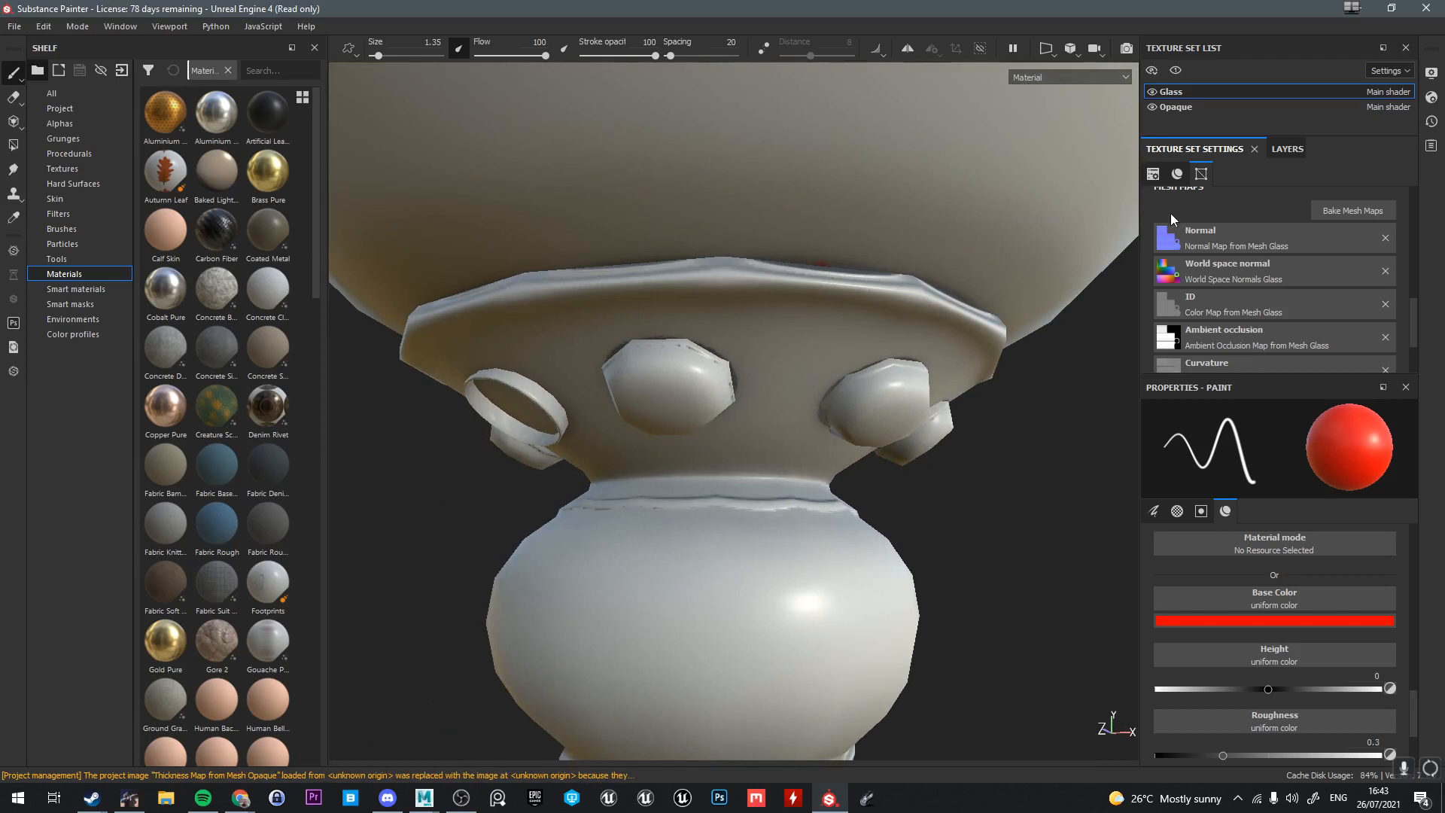
click(1292, 145)
key(Delete)
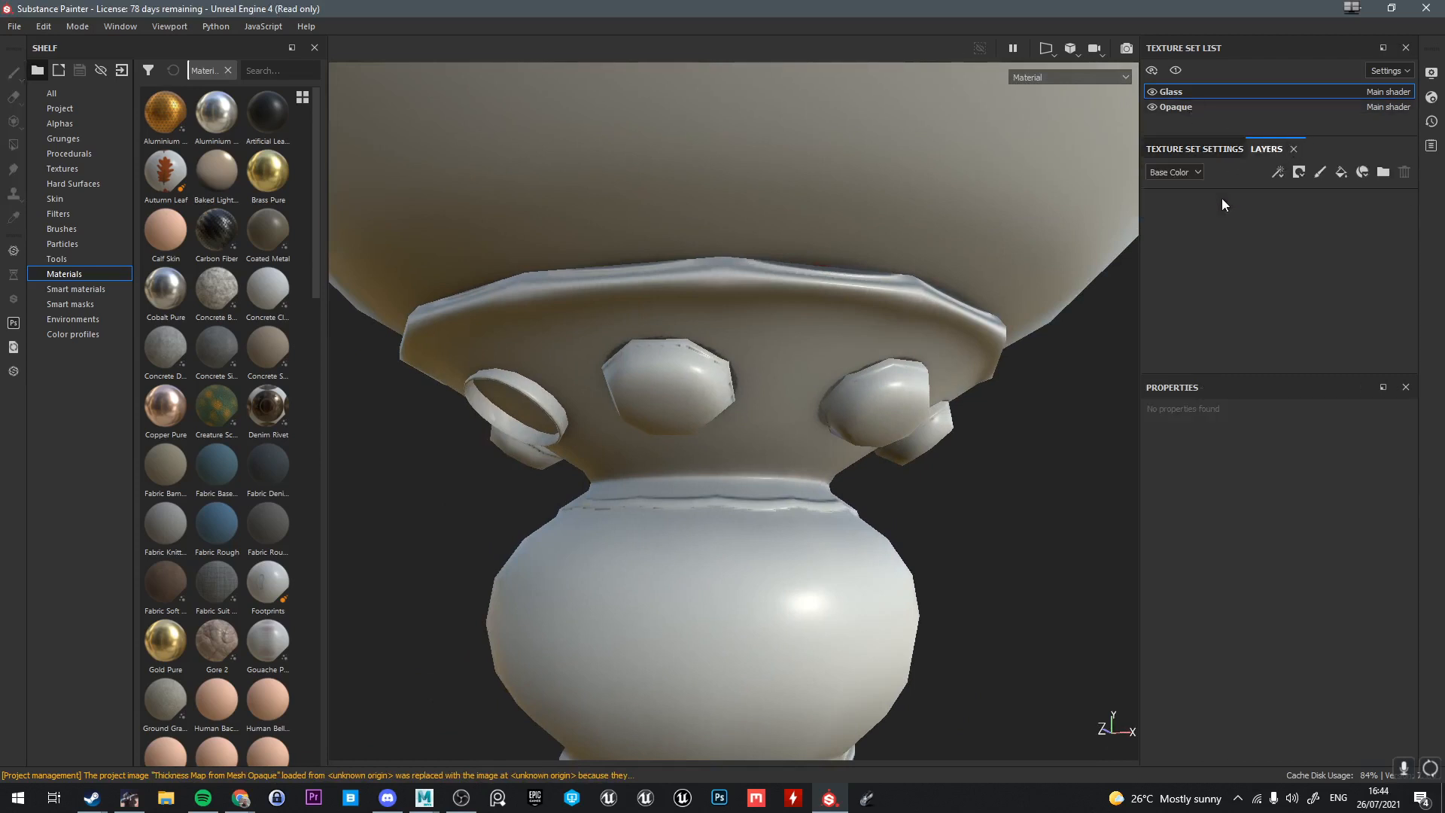
click(1186, 110)
click(1227, 213)
key(Delete)
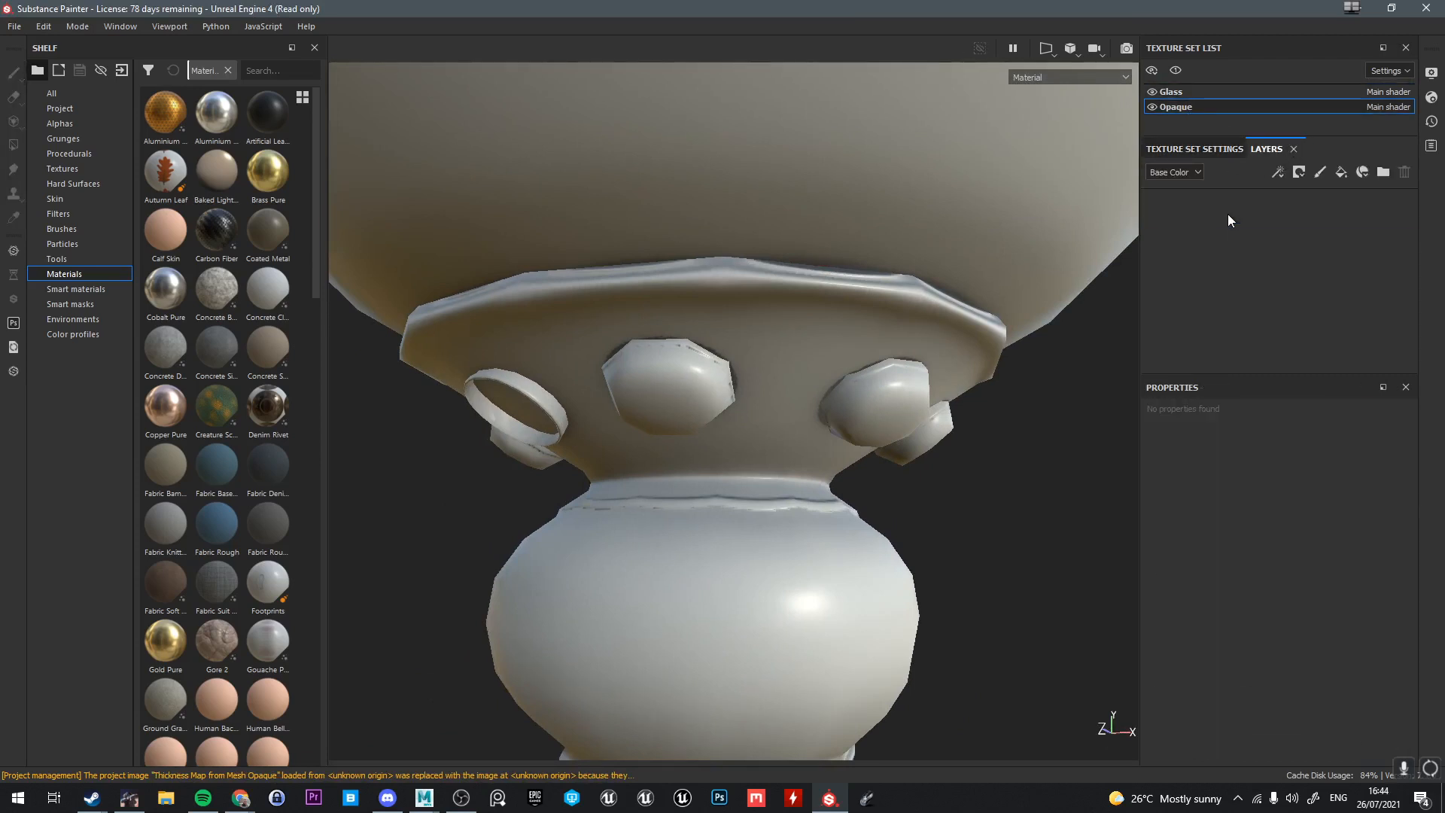
Inspect the new bake on the gems and trims from beneath the body down to the foot
scroll(866, 527, down, 1)
scroll(866, 526, down, 1)
alt+drag(865, 526, 813, 474)
scroll(784, 280, up, 3)
alt+drag(783, 280, 706, 322)
alt+drag(832, 485, 838, 560)
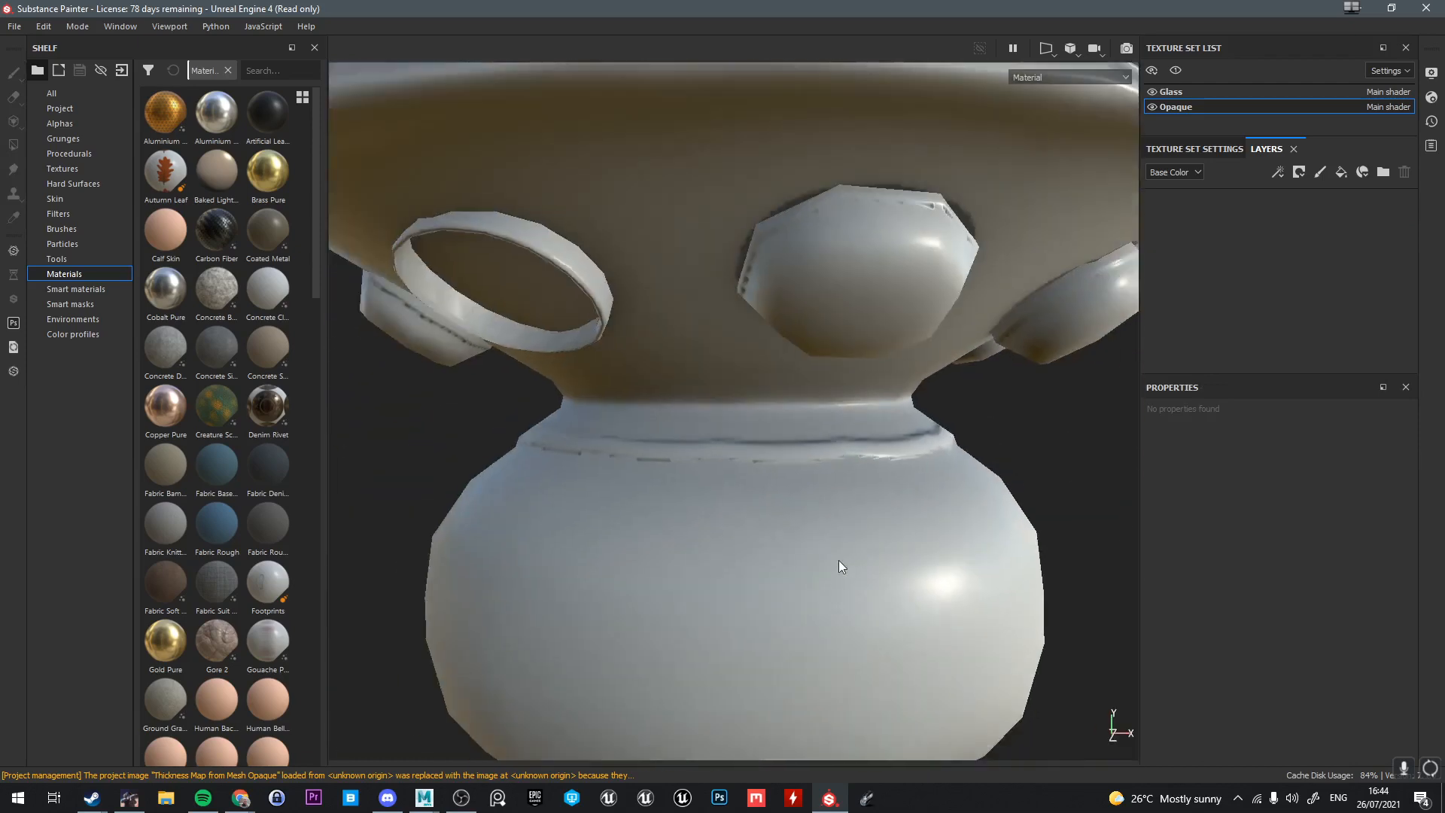
alt+middle_drag(839, 560, 888, 357)
alt+middle_drag(889, 562, 876, 486)
alt+drag(876, 486, 906, 598)
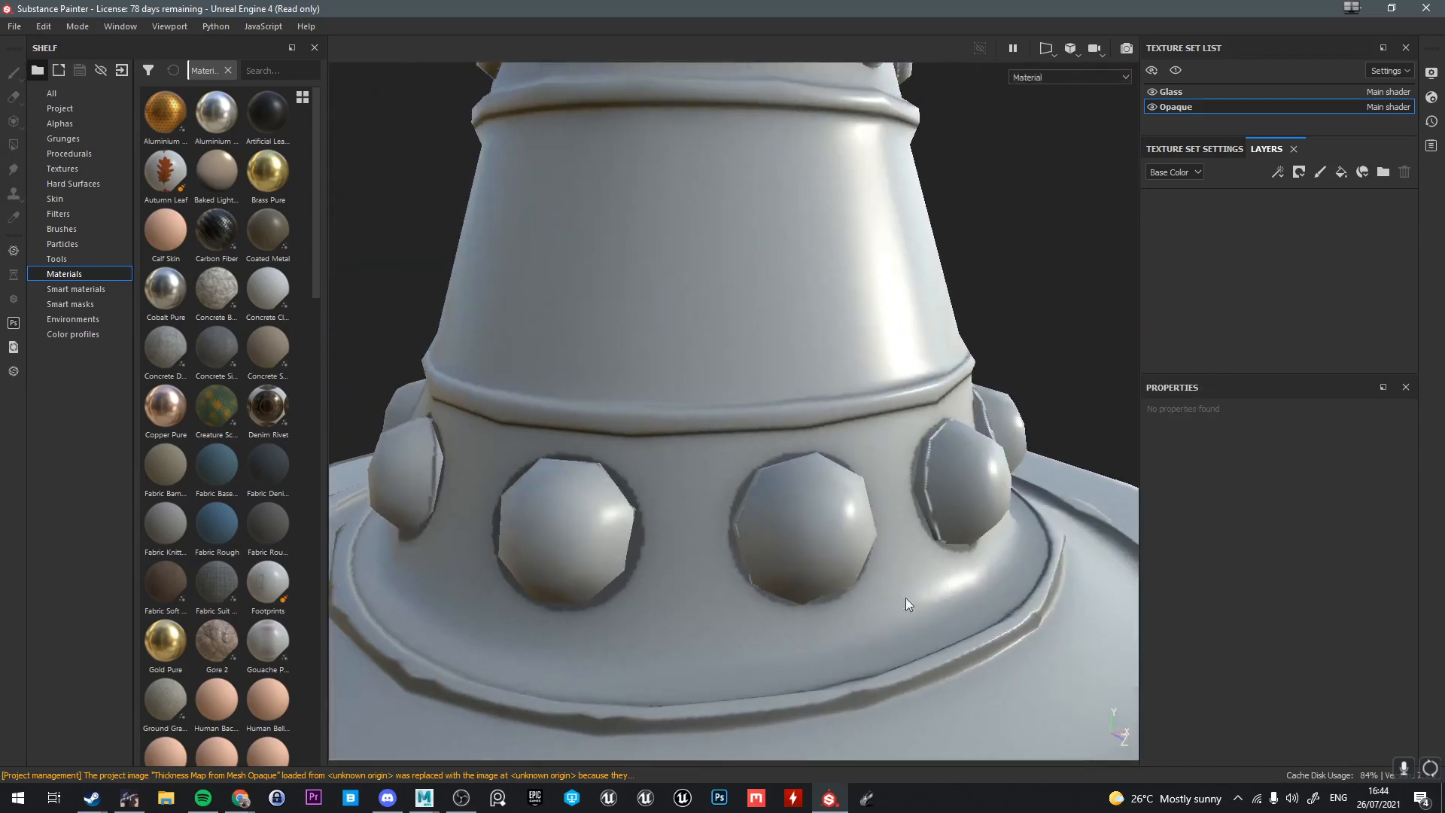
Compare the baked foot with the gem settings and rim beneath the bottle's body
alt+middle_drag(746, 598, 774, 508)
scroll(766, 523, down, 4)
alt+drag(766, 523, 847, 444)
alt+middle_drag(851, 391, 861, 586)
scroll(842, 549, up, 4)
alt+drag(831, 354, 785, 296)
alt+middle_drag(785, 296, 791, 444)
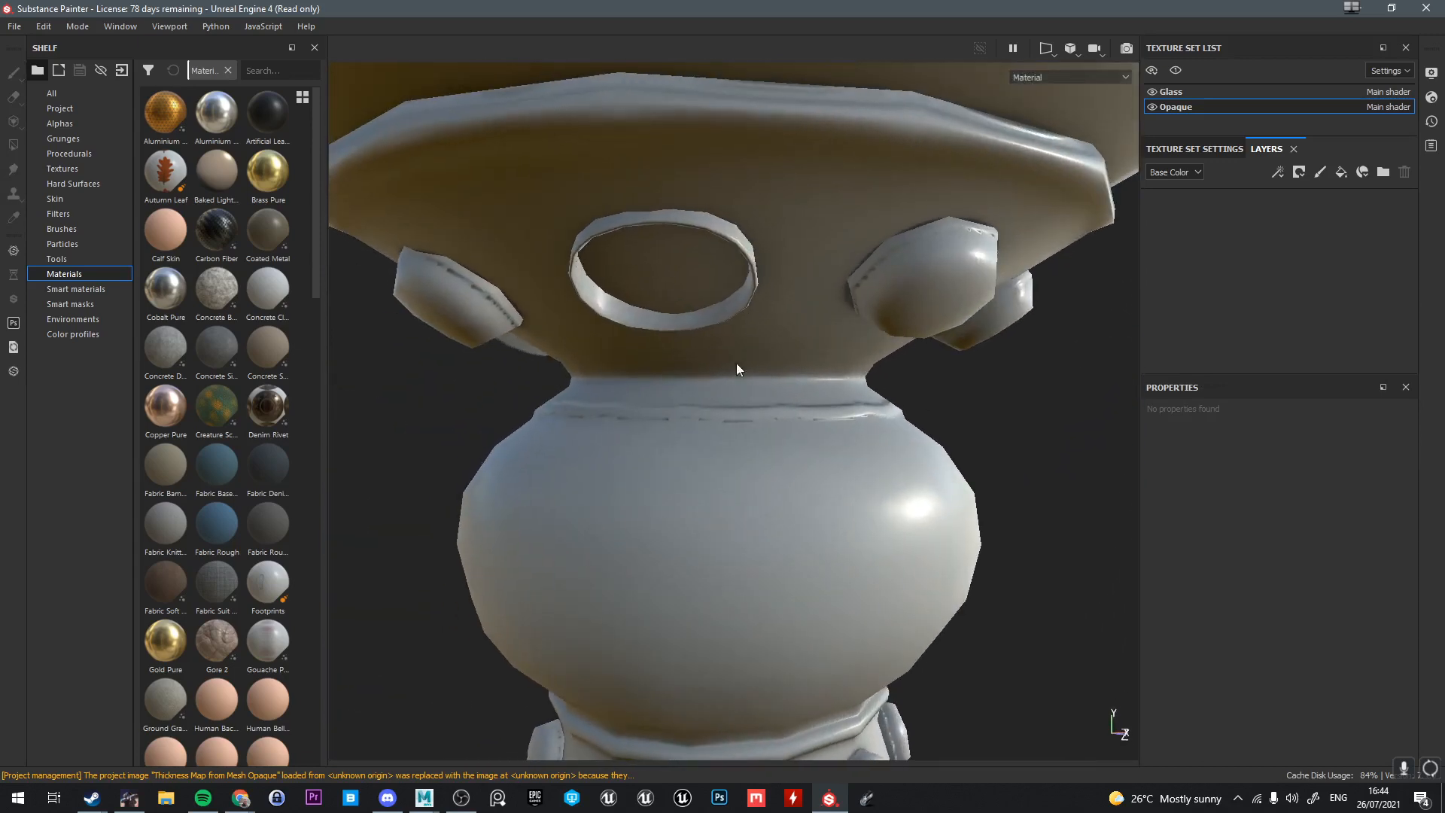
scroll(790, 245, up, 1)
alt+drag(807, 239, 865, 196)
scroll(800, 223, up, 3)
scroll(803, 229, down, 4)
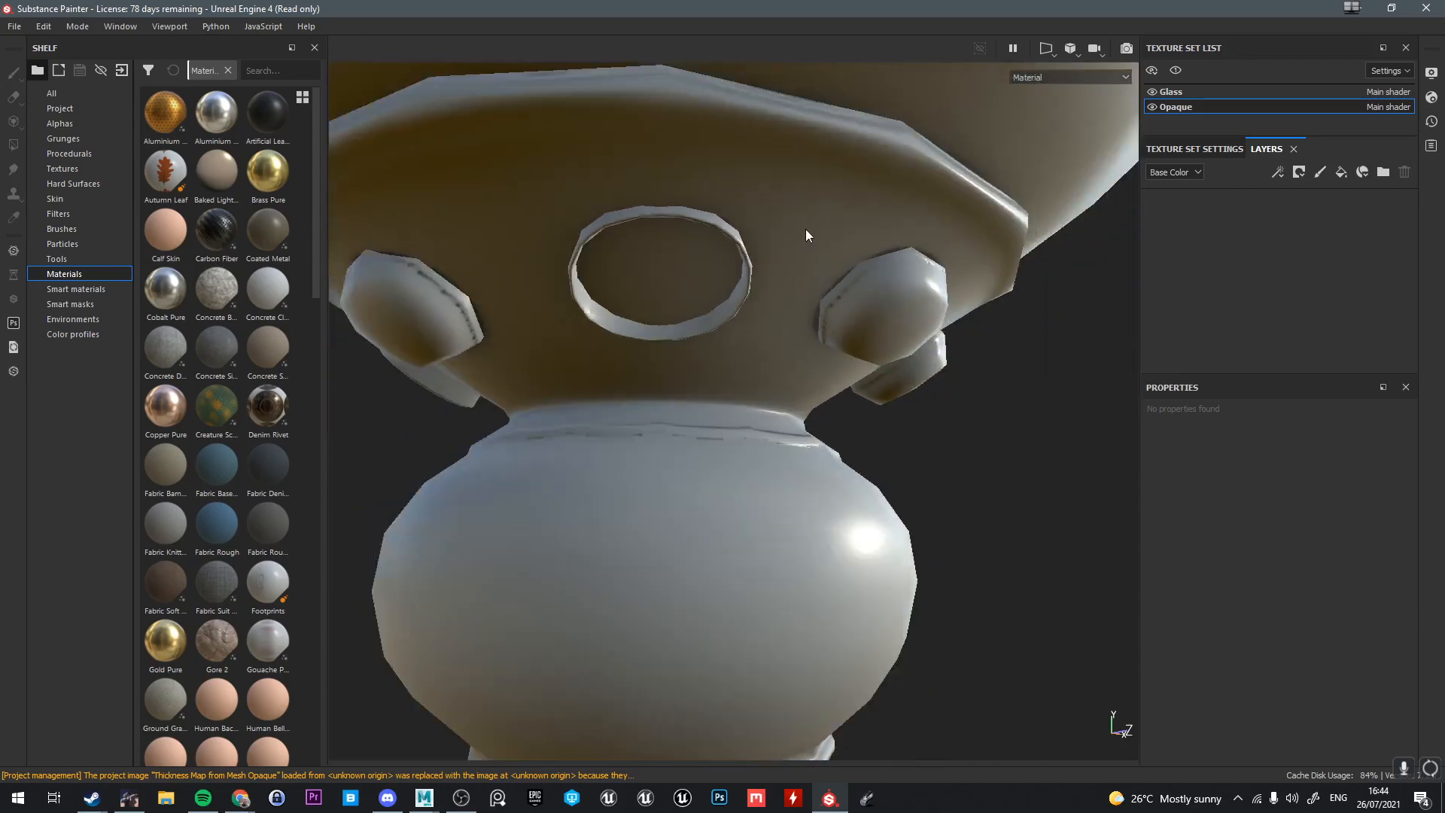
Examine the bake on the bottle's upper body, neck gems and stopper
alt+drag(805, 233, 865, 263)
alt+middle_drag(865, 263, 960, 538)
scroll(805, 238, down, 5)
alt+middle_drag(806, 275, 813, 451)
alt+drag(821, 317, 880, 468)
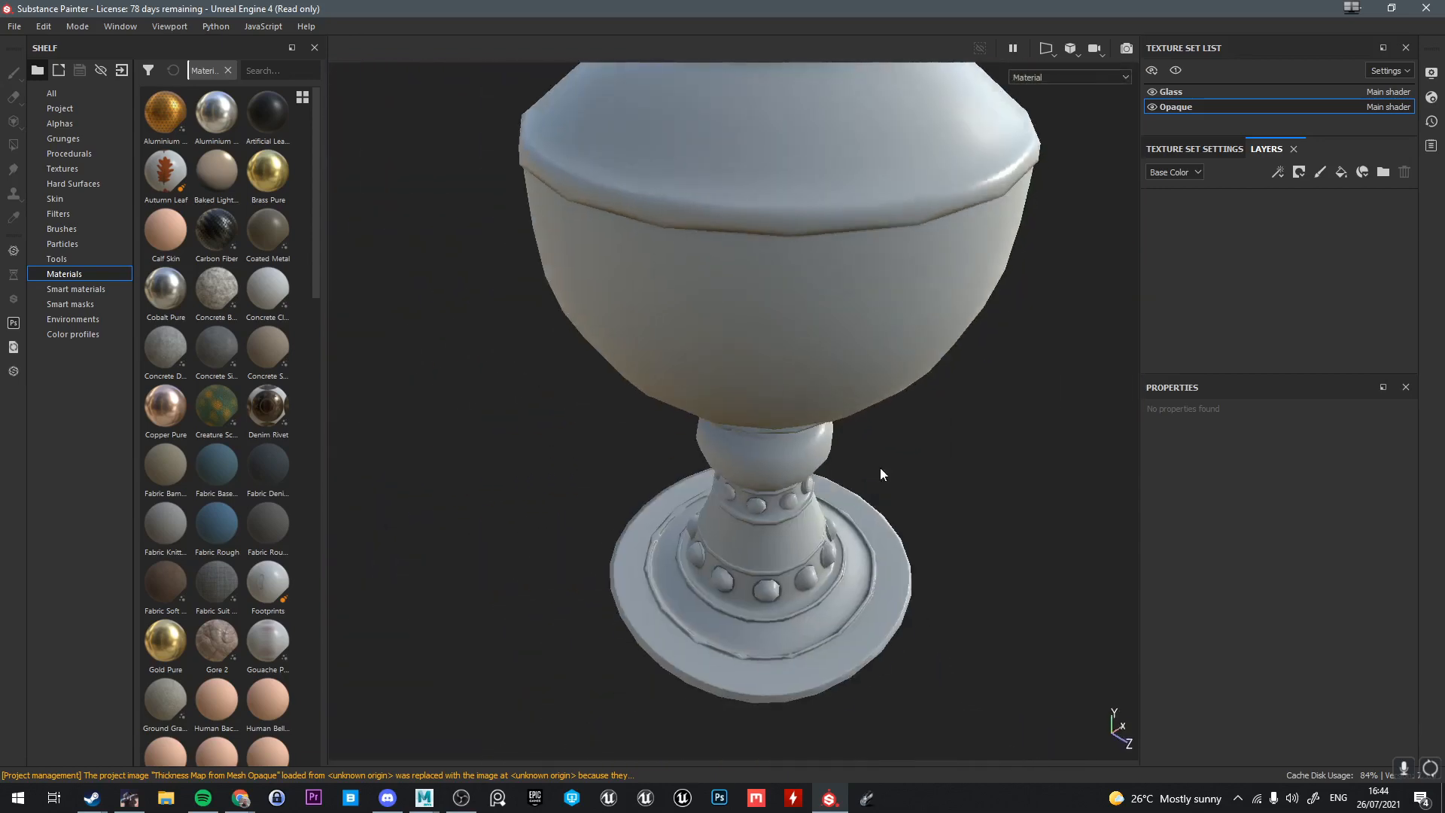
alt+middle_drag(851, 309, 851, 516)
alt+drag(850, 516, 766, 469)
scroll(766, 468, down, 2)
alt+middle_drag(766, 469, 848, 581)
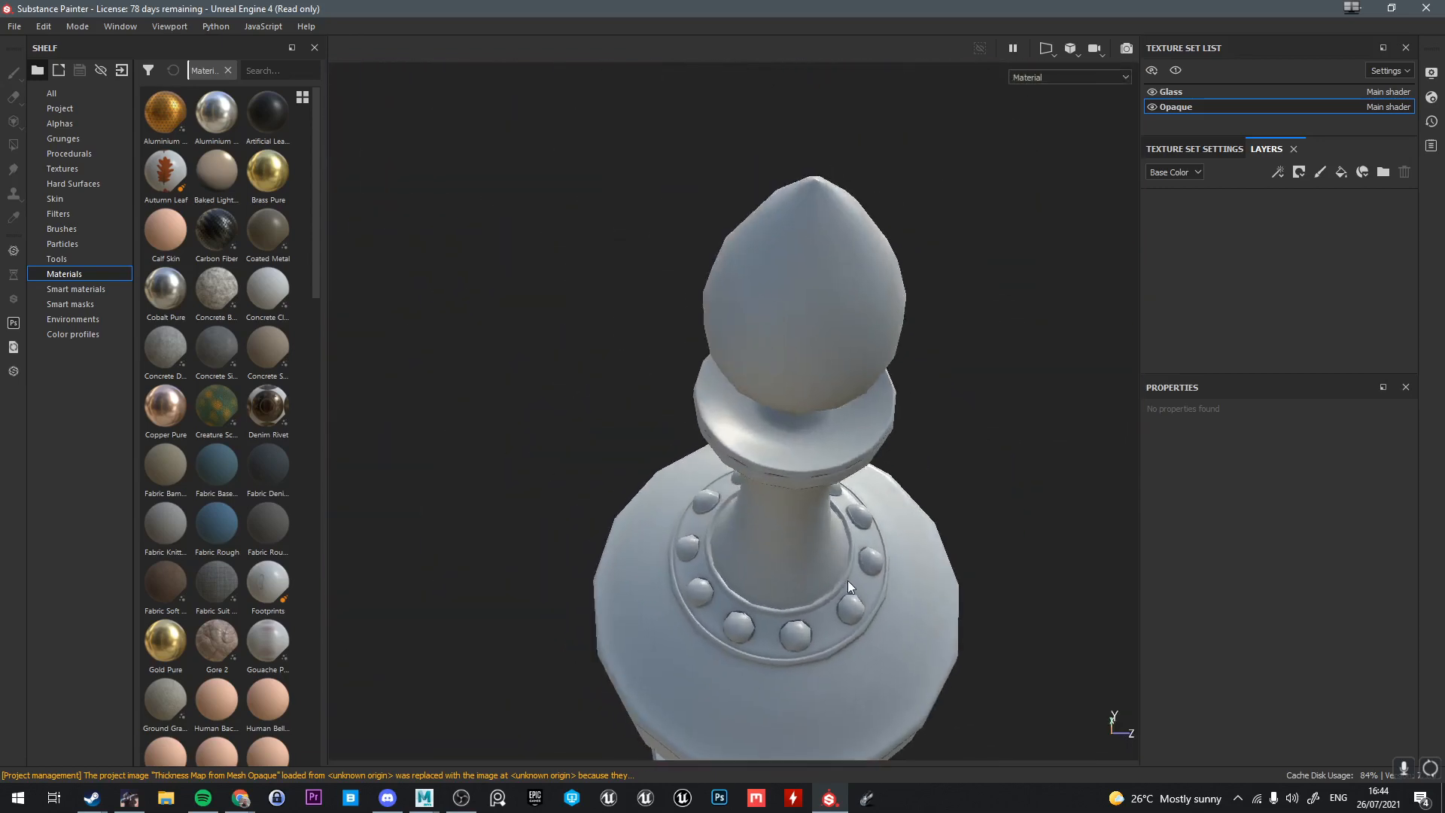
alt+right_drag(847, 580, 1031, 480)
Set the mesh map bake's Max Frontal Distance and Max Rear Distance to 0.02
click(1230, 150)
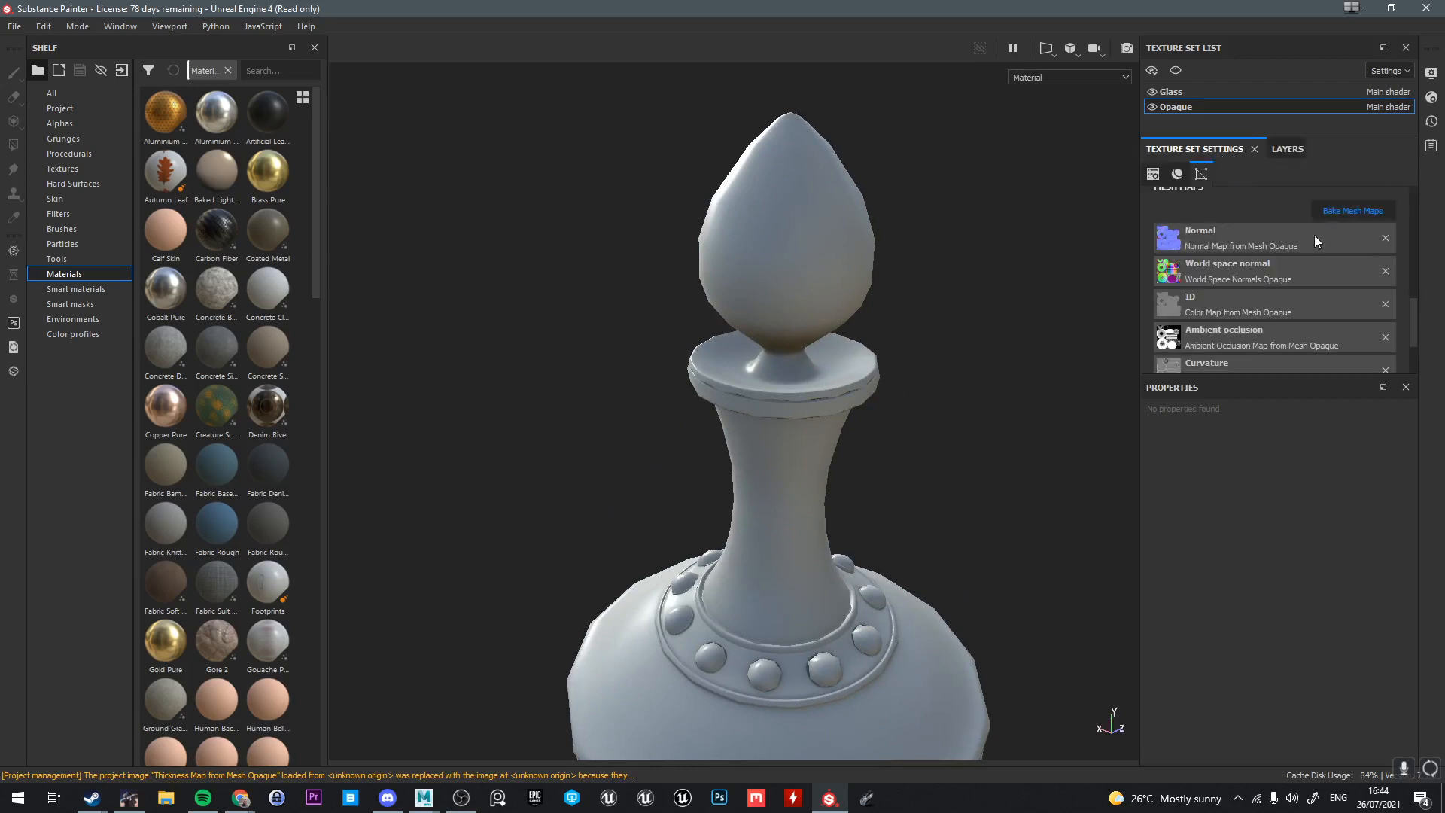
click(1353, 211)
scroll(762, 389, down, 2)
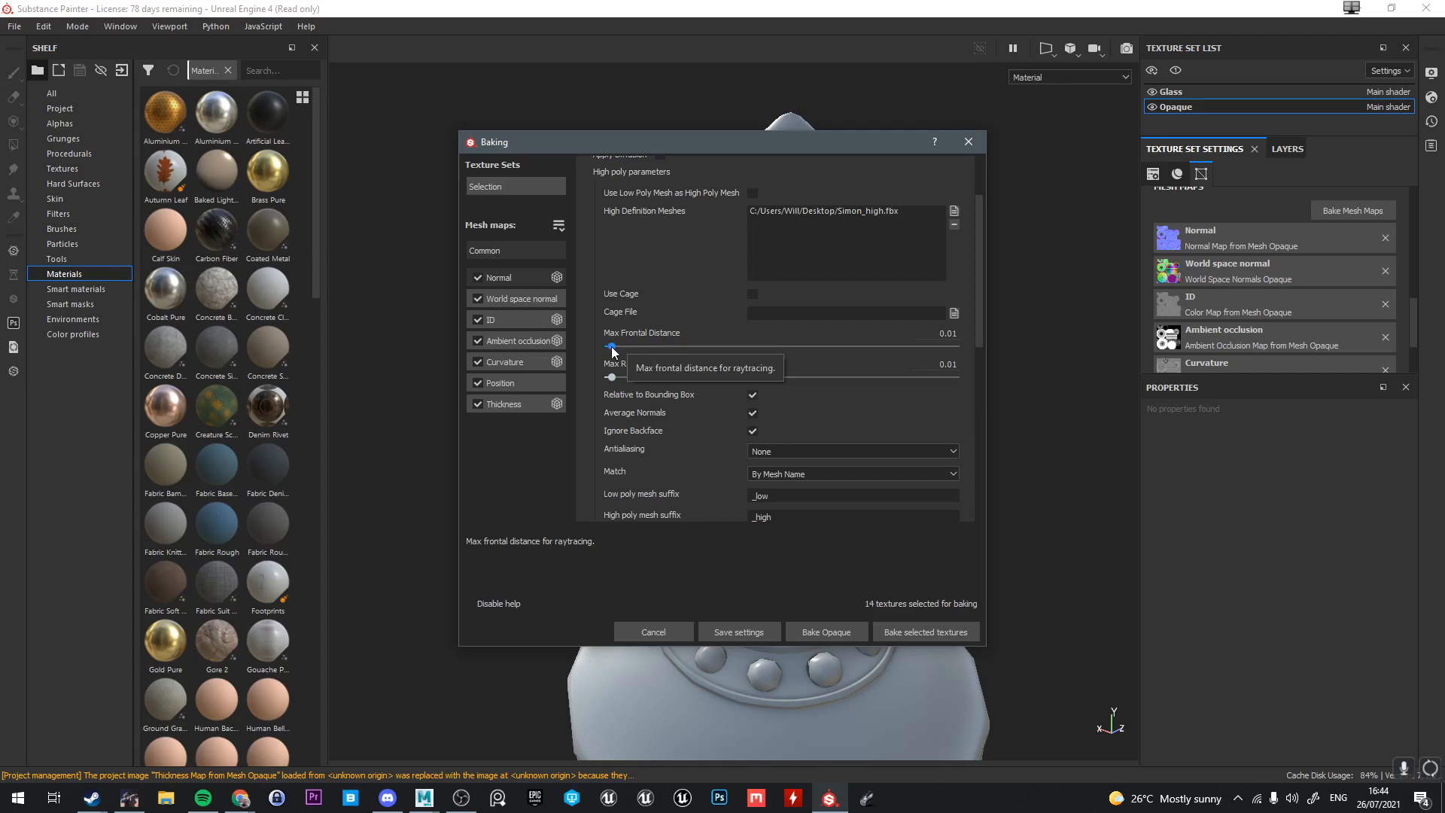
drag(612, 346, 617, 380)
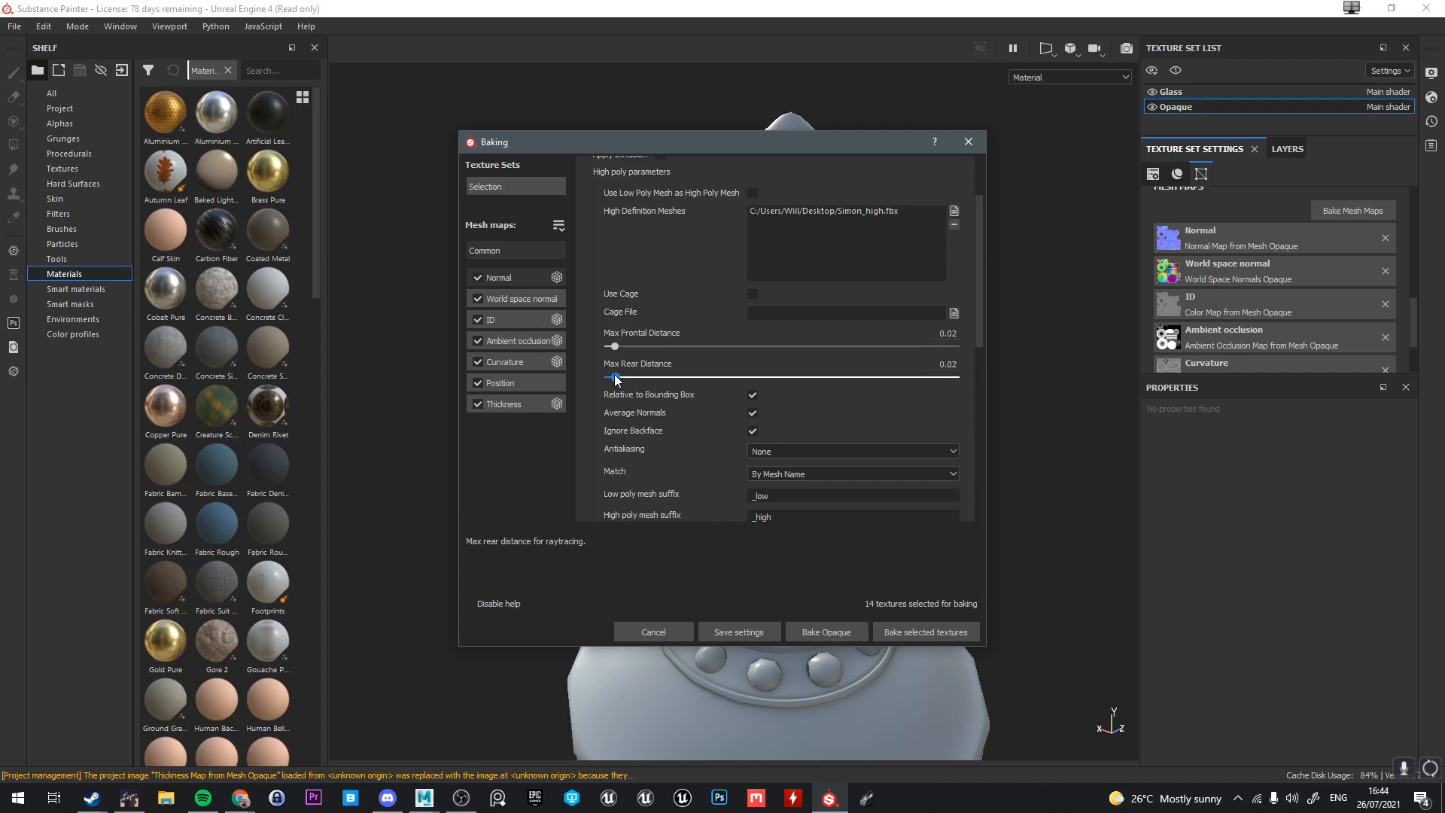
drag(616, 380, 616, 380)
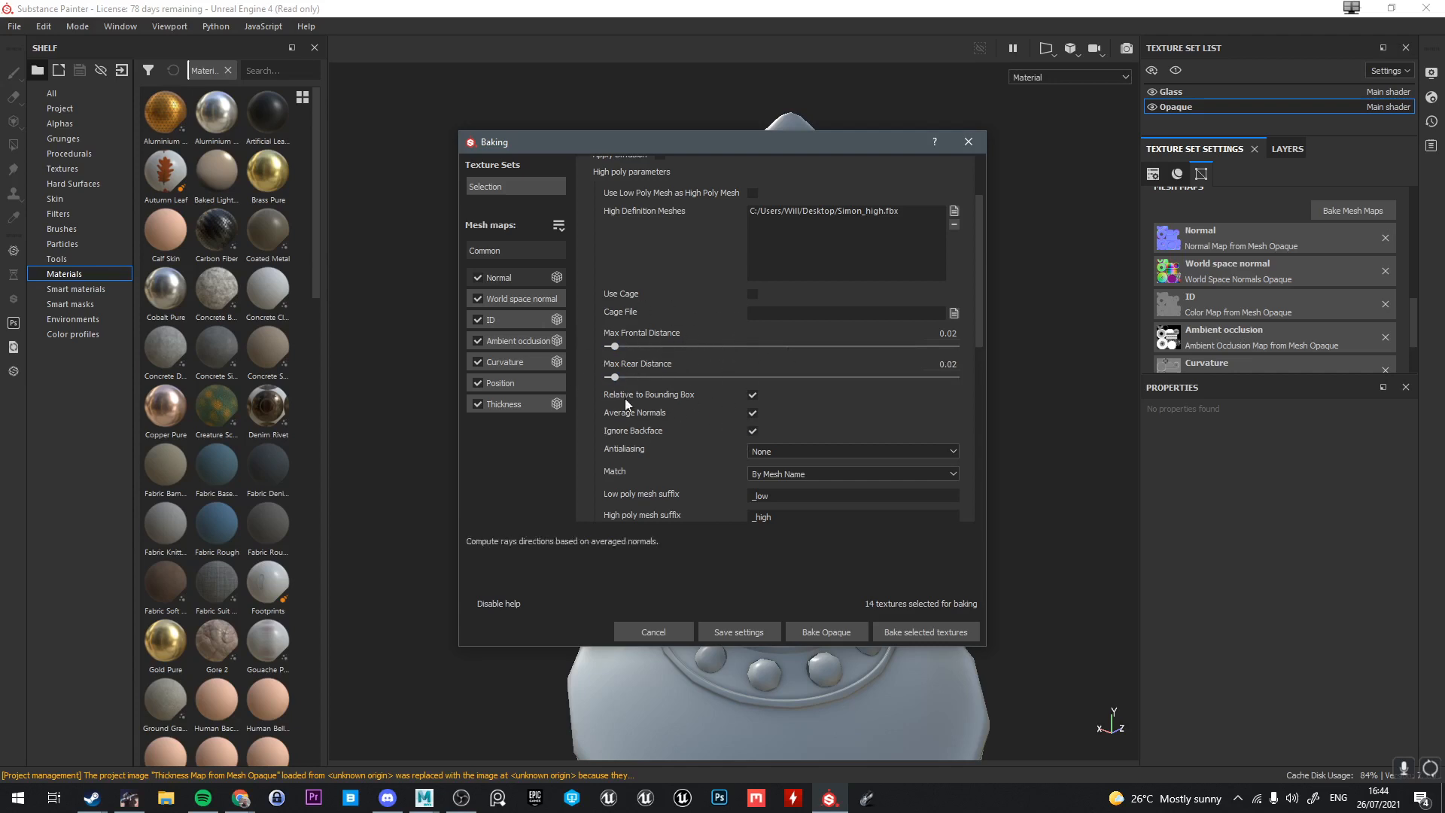
Set the bake's antialiasing to Subsampling 4x4 and rebake the selected mesh maps
scroll(790, 391, down, 1)
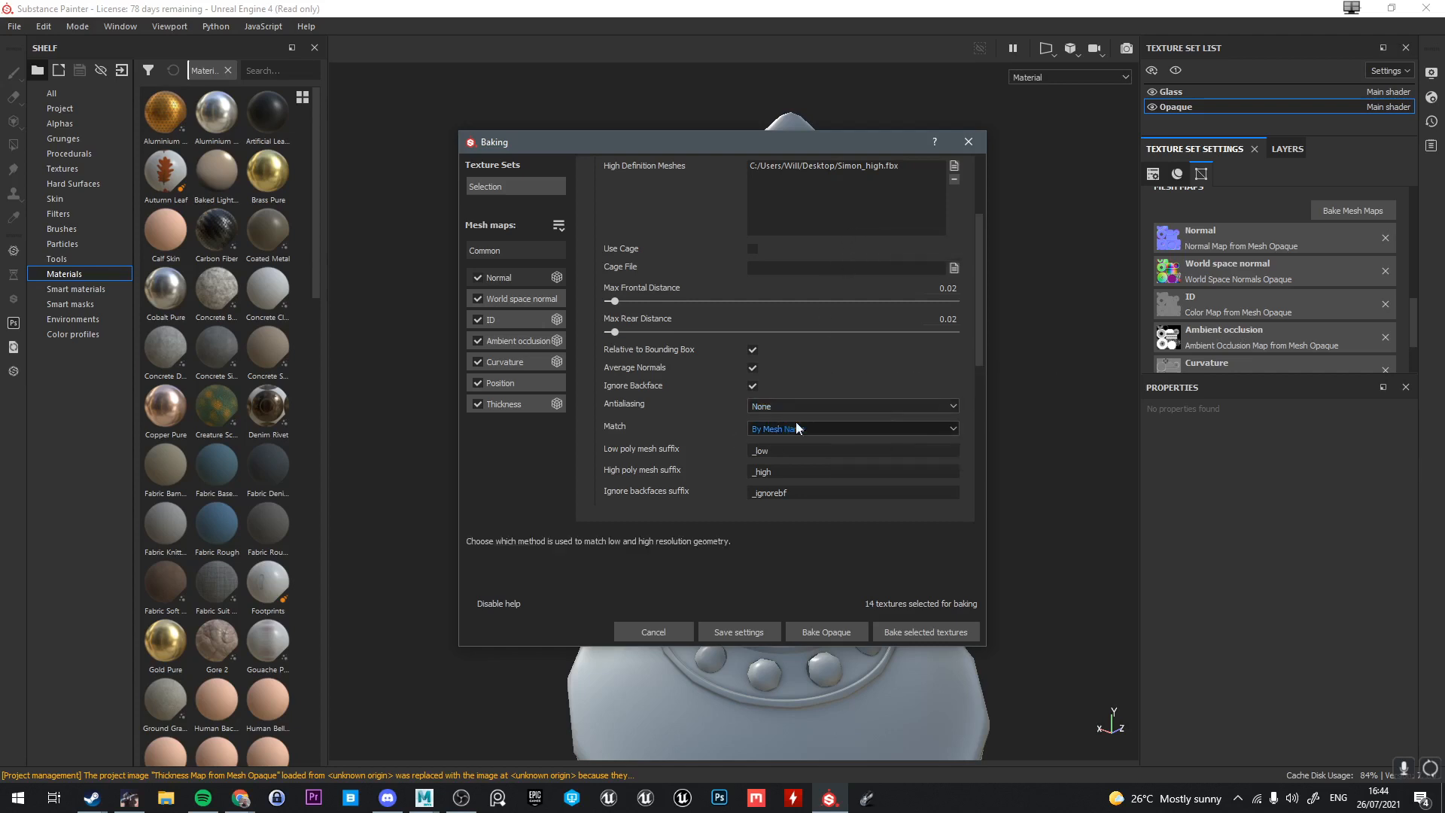
scroll(761, 451, up, 3)
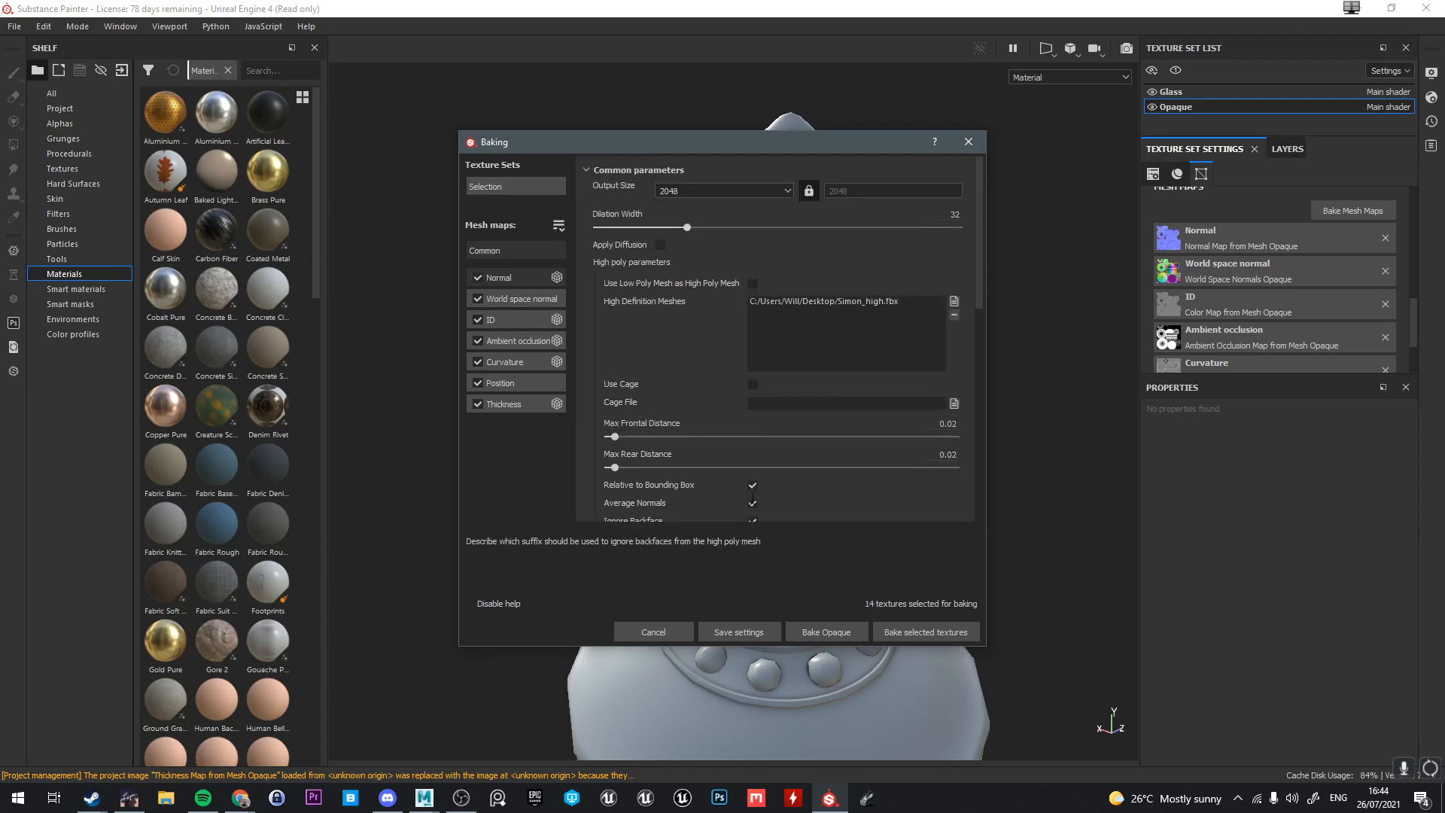
scroll(741, 361, down, 2)
scroll(697, 385, down, 3)
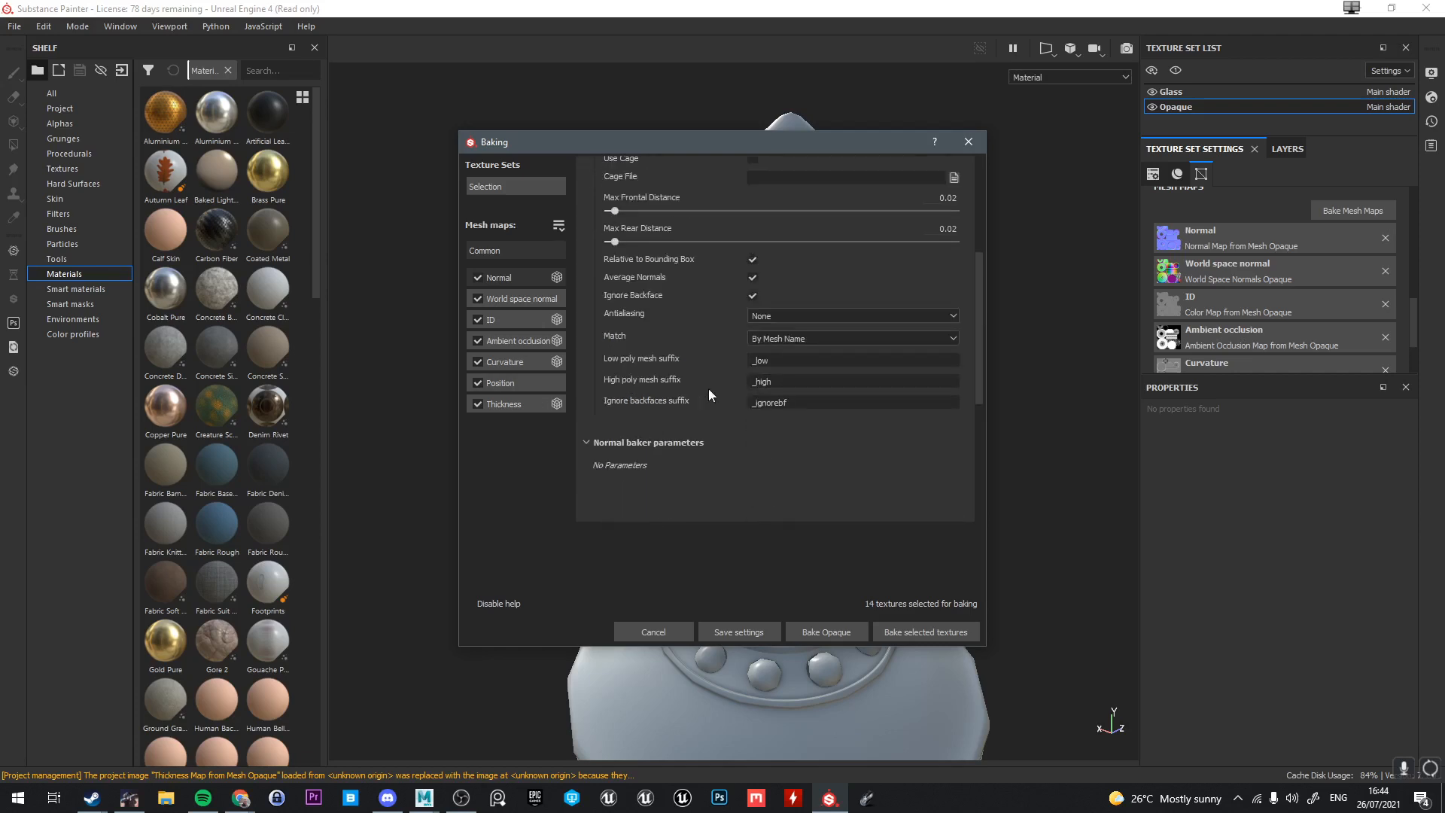
click(780, 318)
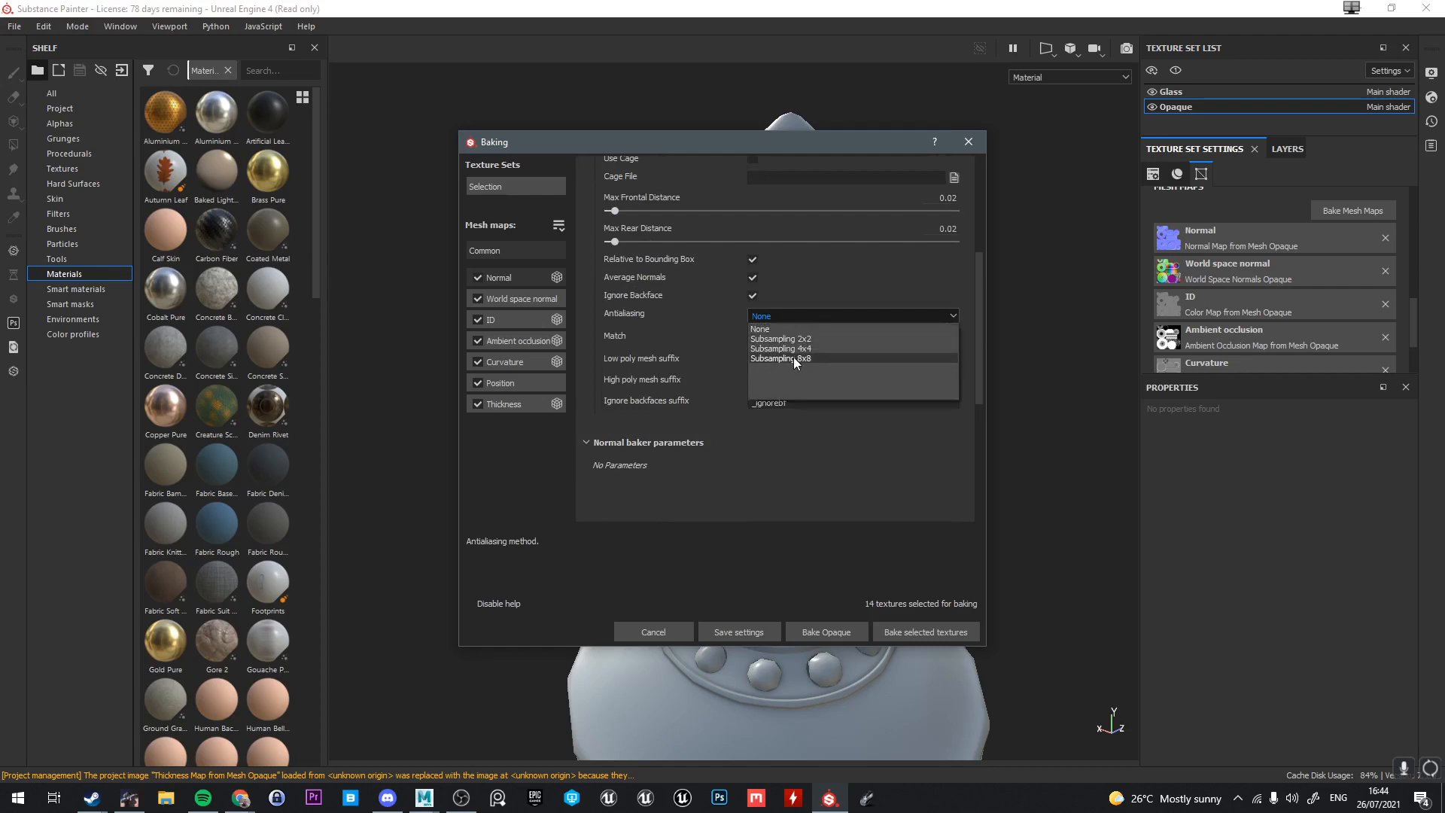
click(783, 348)
click(914, 633)
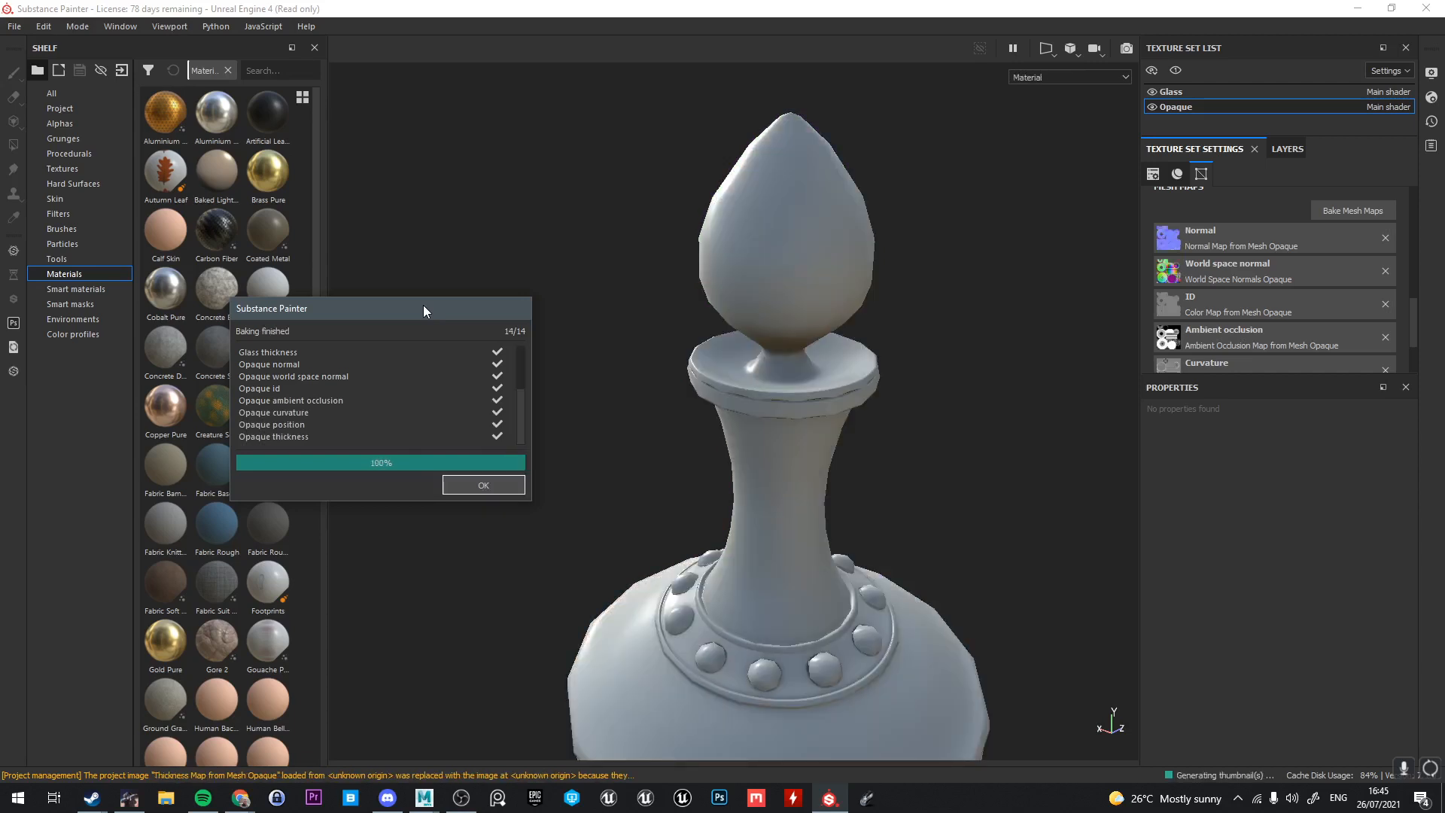
click(473, 491)
Inspect the rebaked foot, stem gems and overall bottle for shading errors
alt+drag(734, 617, 894, 613)
alt+middle_drag(893, 614, 866, 212)
alt+middle_drag(833, 425, 846, 263)
alt+right_drag(651, 384, 800, 384)
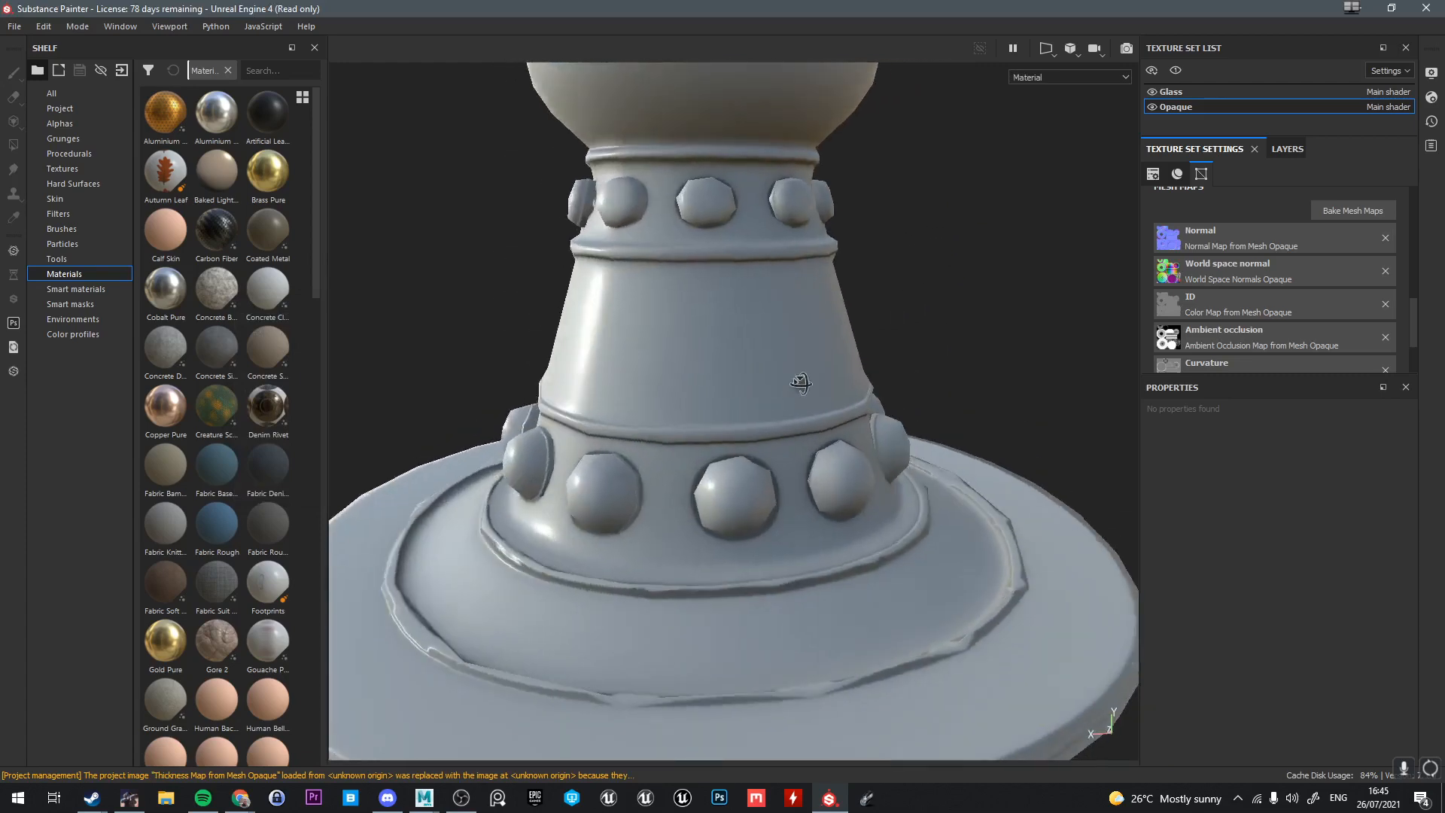
alt+drag(800, 384, 713, 426)
scroll(712, 426, down, 4)
alt+drag(820, 332, 838, 397)
scroll(862, 336, down, 2)
alt+middle_drag(839, 396, 816, 555)
scroll(816, 554, up, 3)
alt+drag(816, 554, 797, 600)
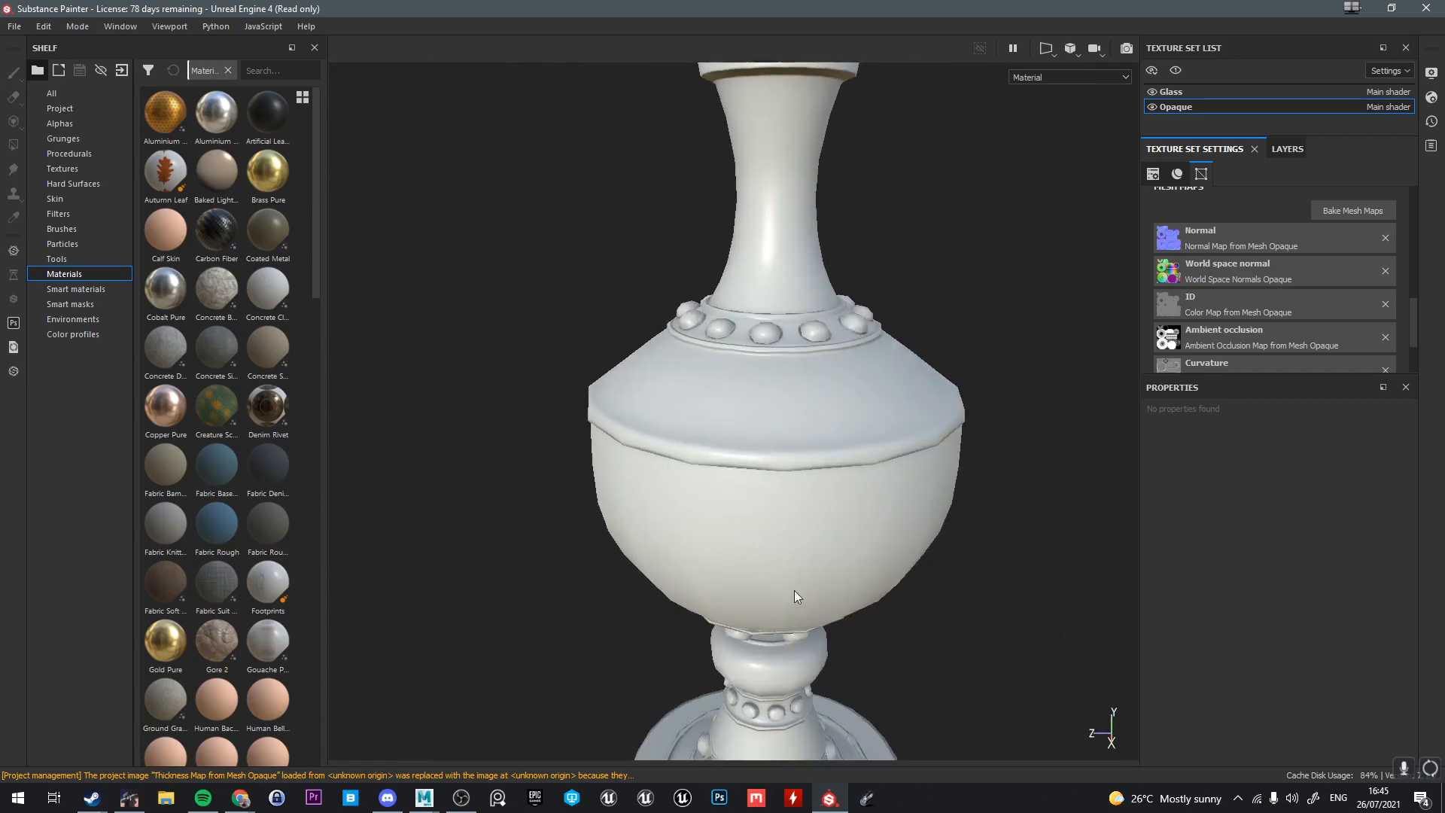
Examine the rebaked gems and trims around the base of the neck up close
scroll(790, 422, up, 2)
alt+middle_drag(790, 391, 780, 470)
alt+drag(780, 470, 655, 497)
alt+middle_drag(655, 497, 707, 419)
scroll(693, 497, up, 4)
alt+drag(707, 420, 716, 451)
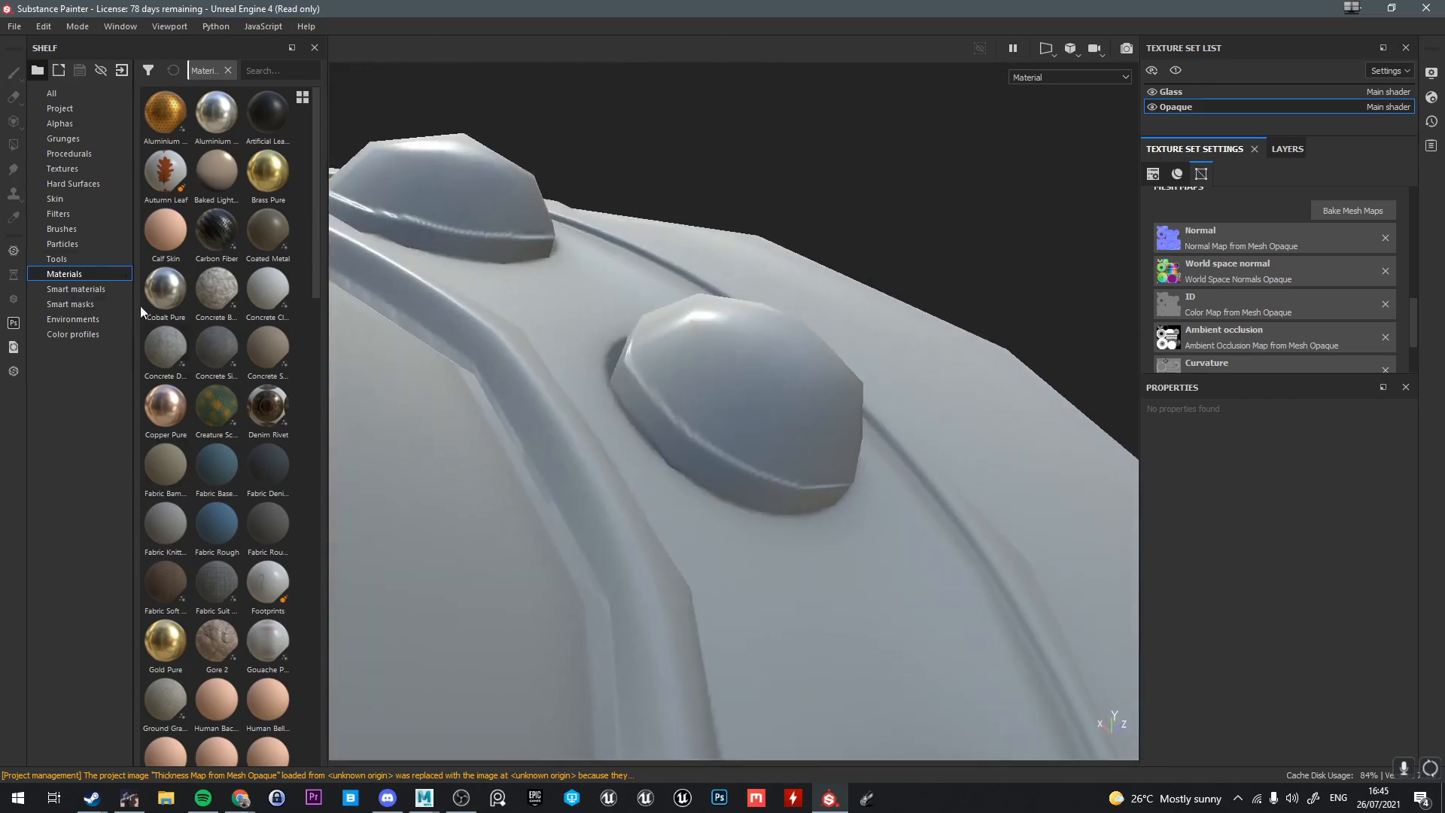
Add a Brass Pure fill layer to the Opaque texture set and view the gold finish around the neck gems
click(1288, 148)
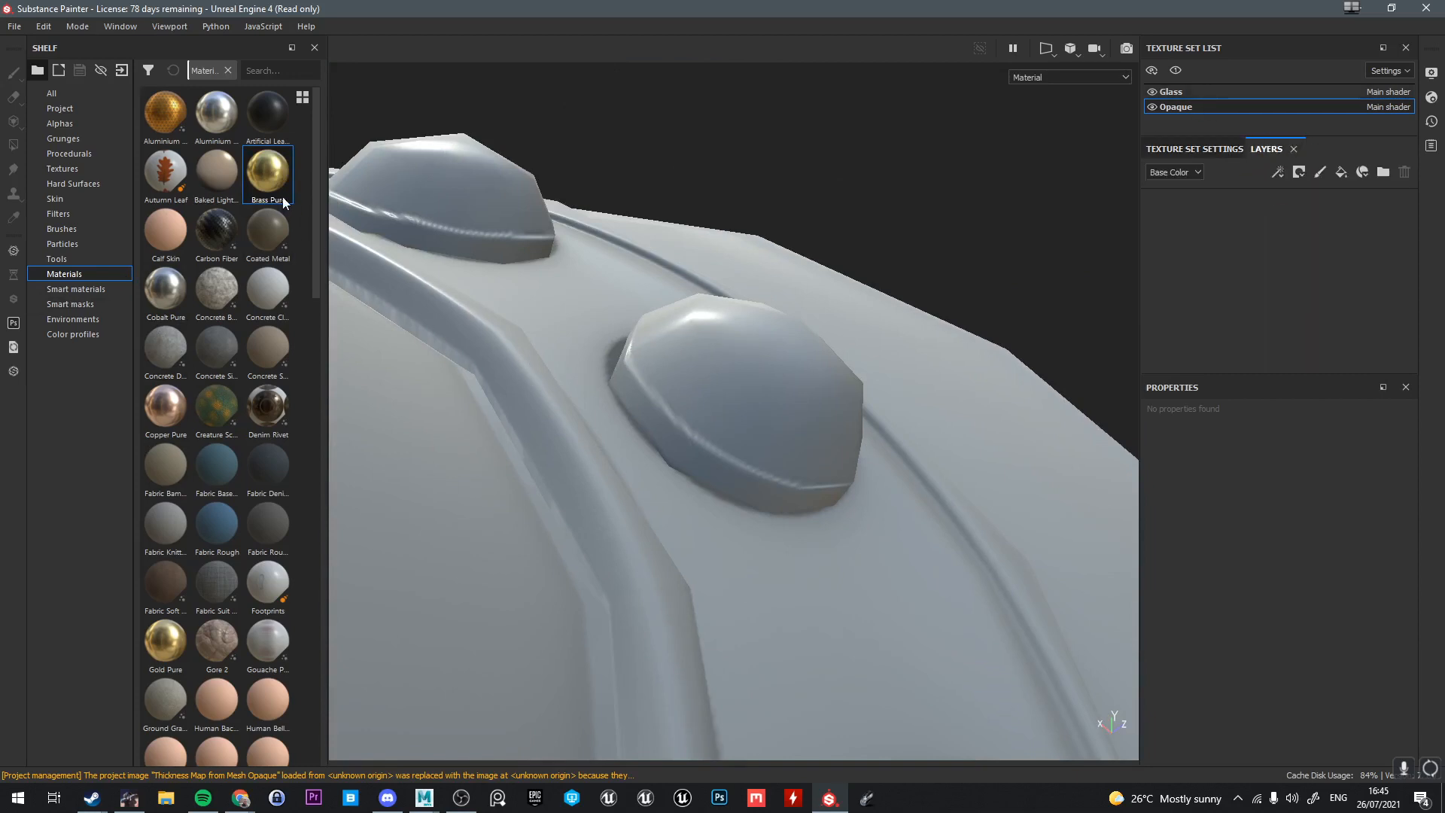
drag(285, 202, 1233, 284)
drag(1156, 388, 1157, 275)
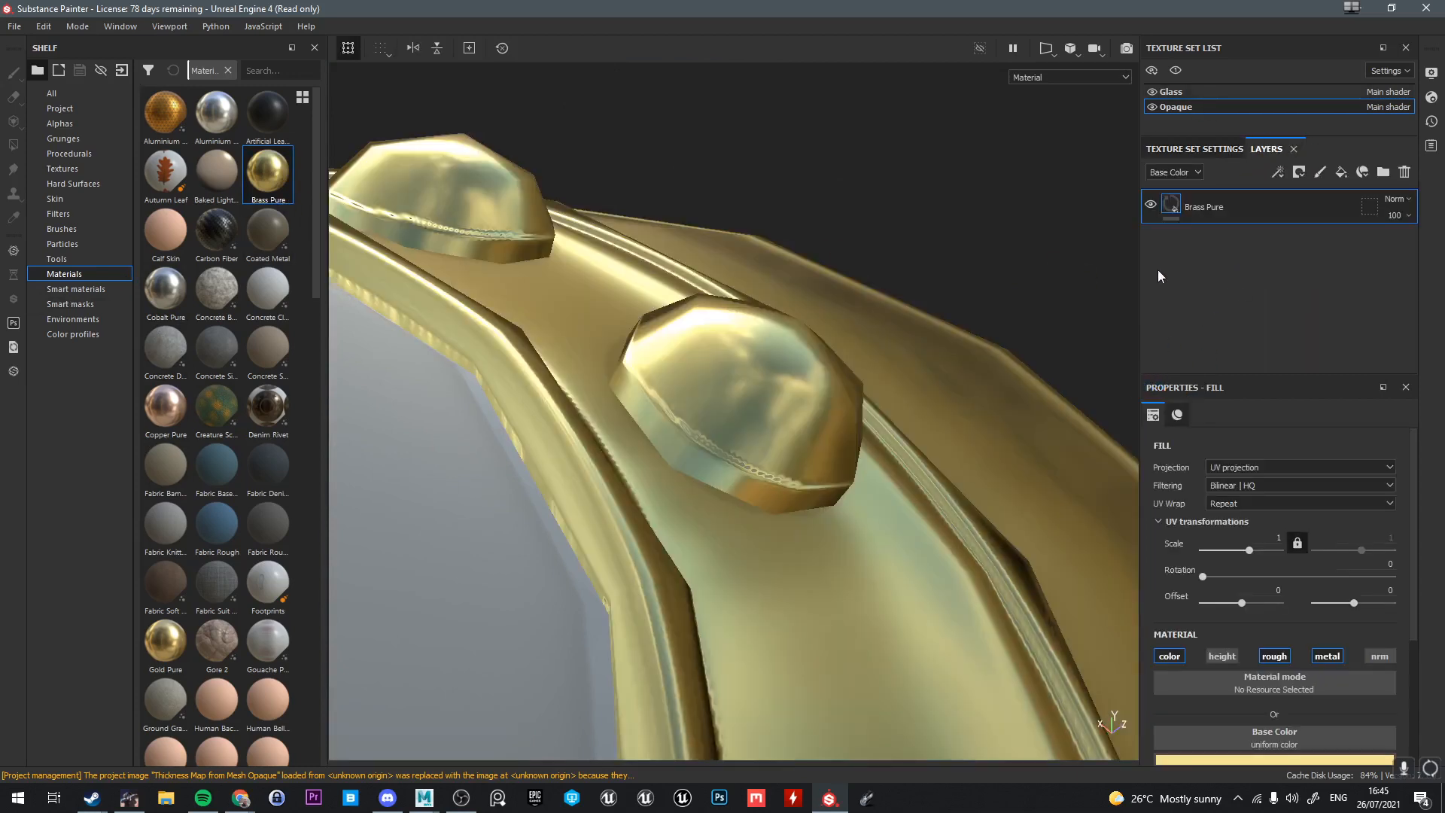
alt+drag(737, 437, 666, 419)
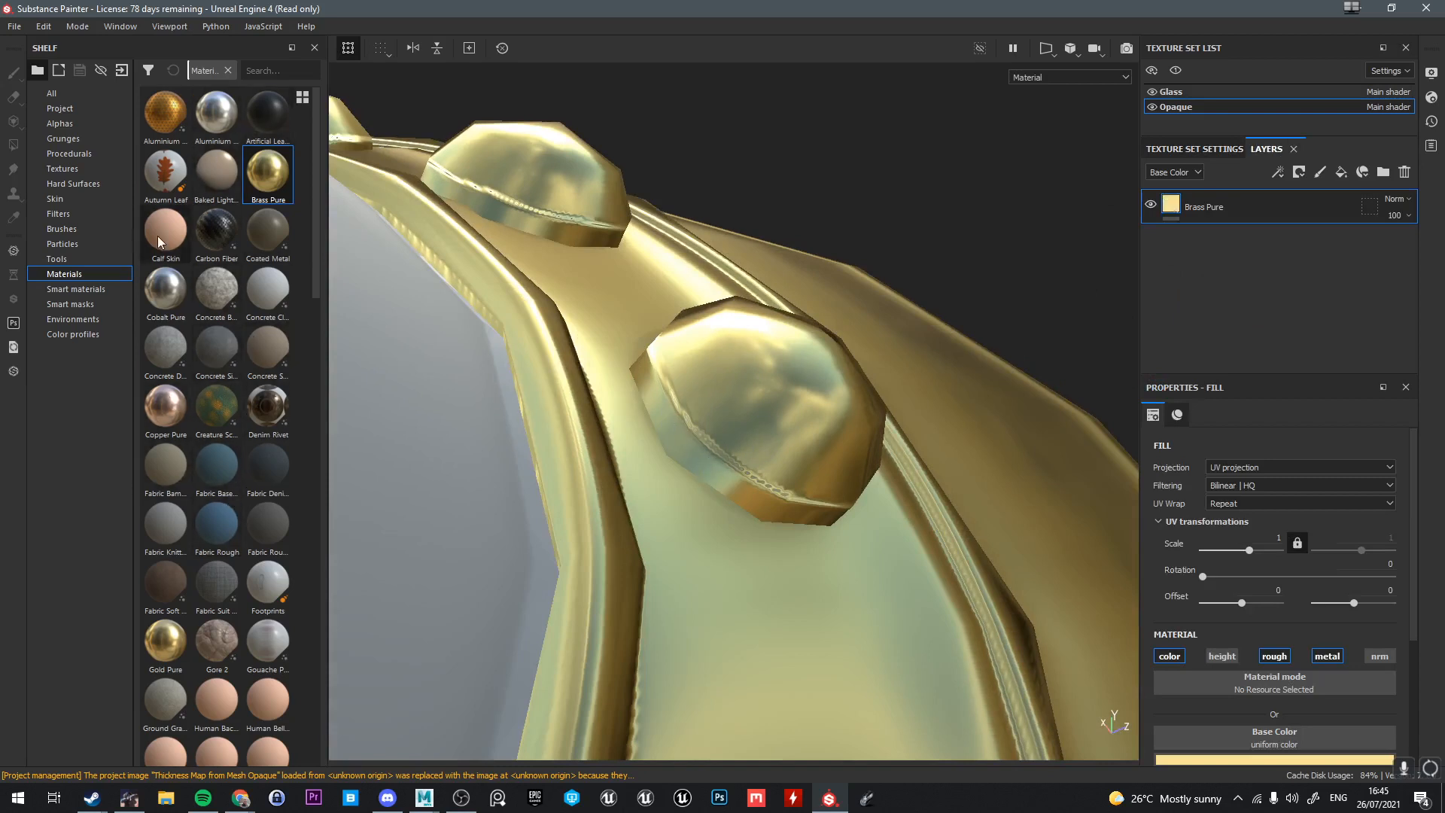
Add a Malachite material layer above Brass Pure and give it a black mask
scroll(245, 453, down, 10)
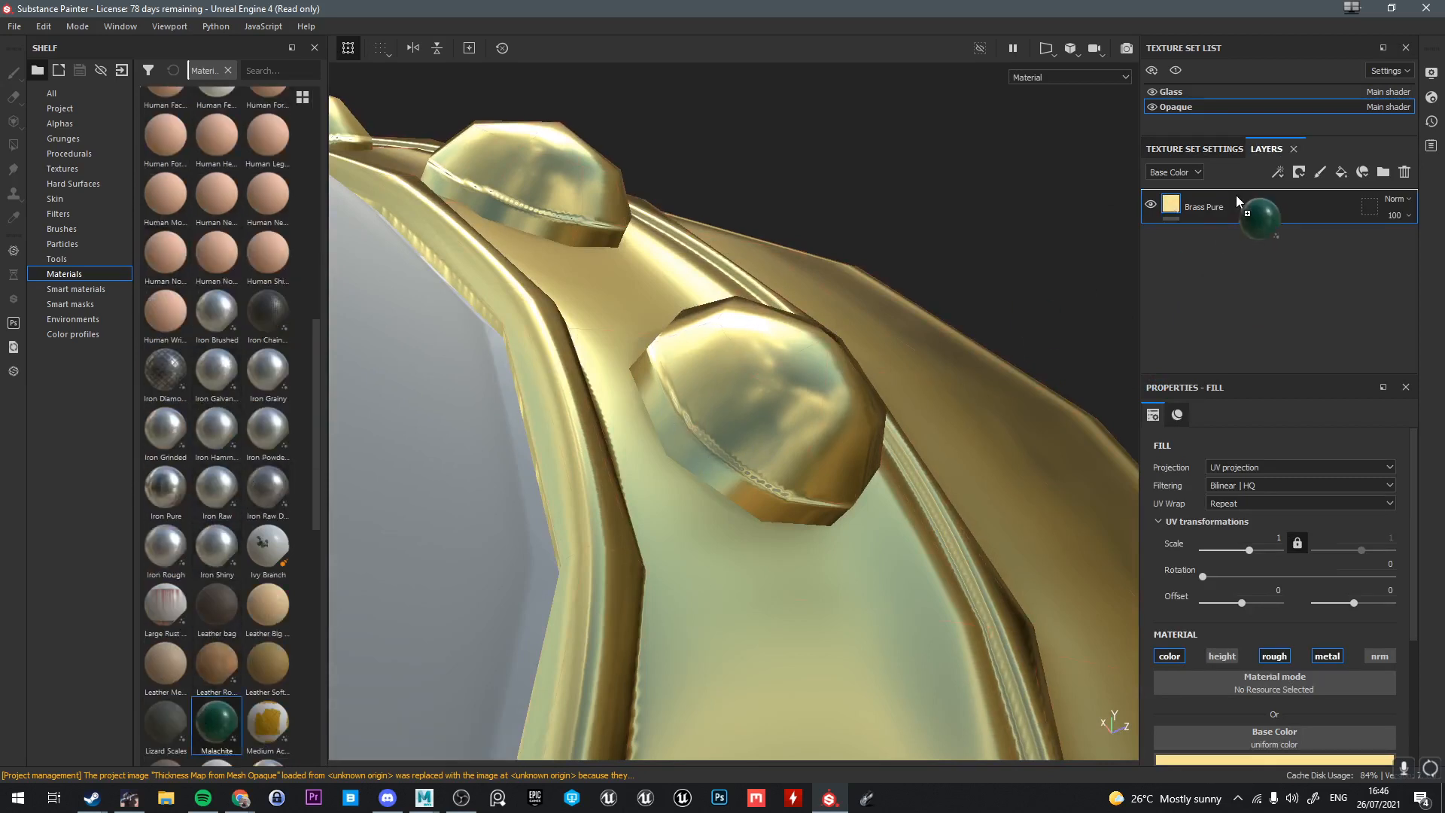
drag(1236, 196, 1236, 189)
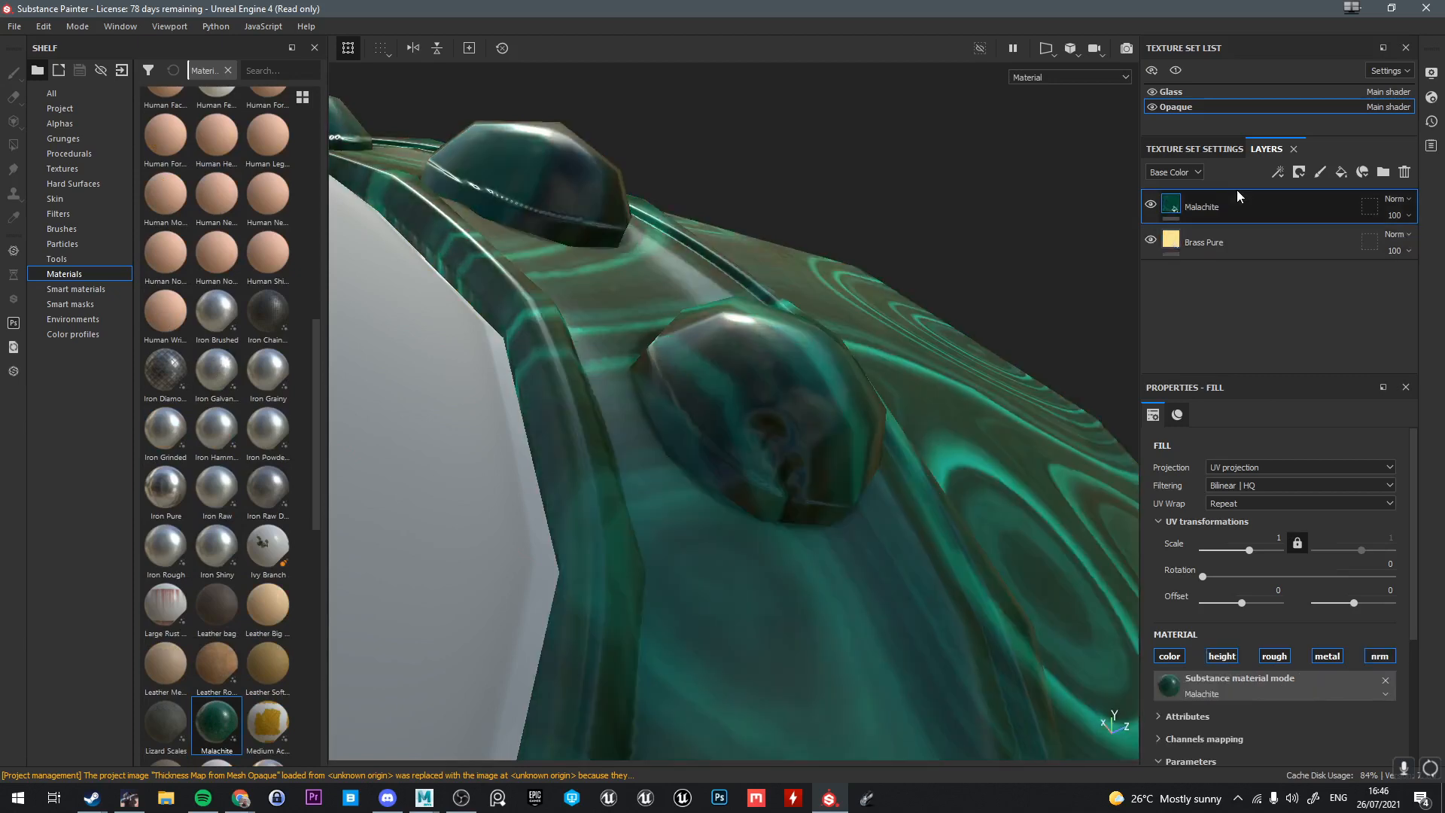
right_click(1236, 190)
click(1271, 28)
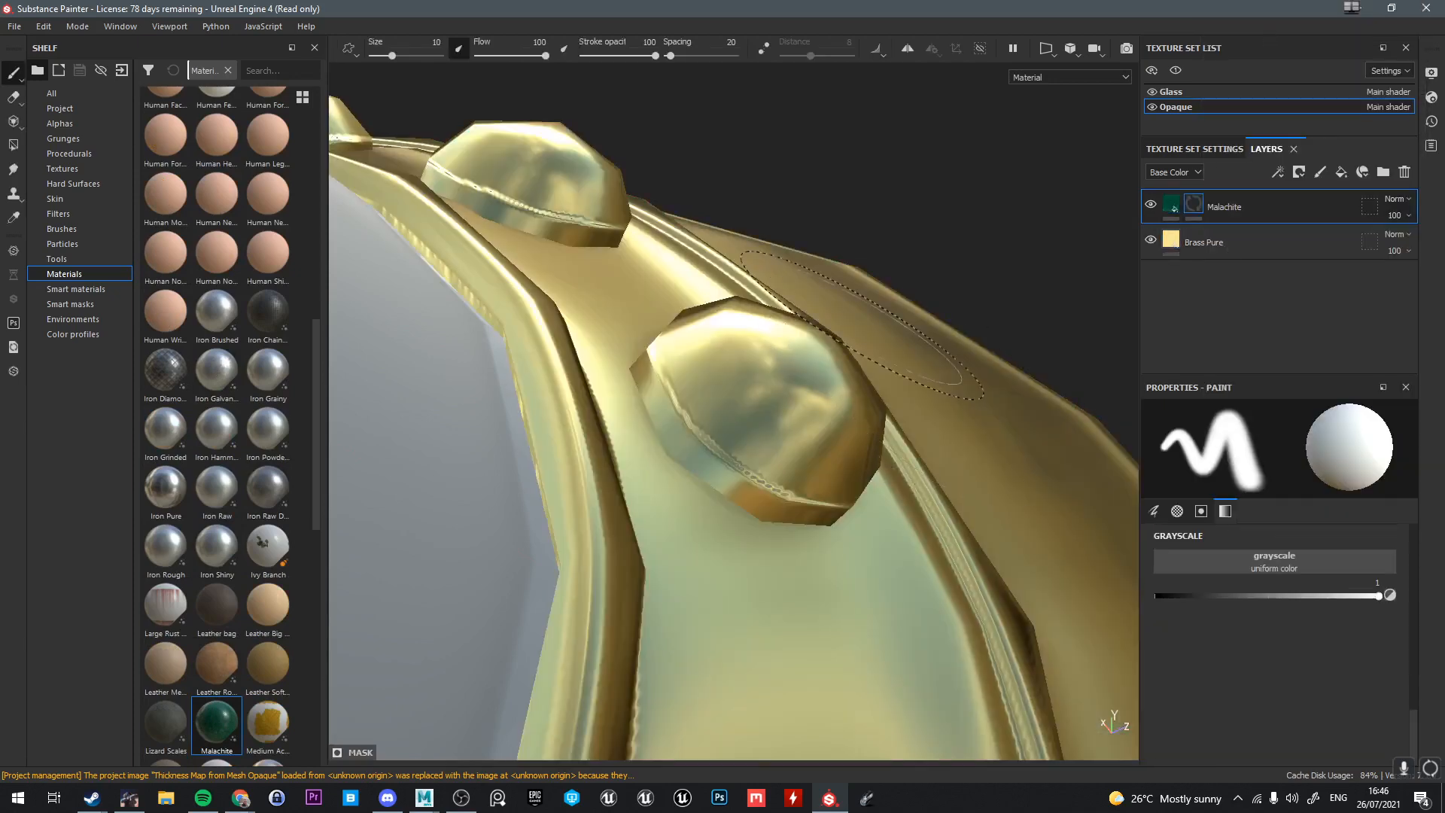
Try to reveal malachite on one neck gem by filling mask polygons with the Polygon Fill tool, and undo the fills
key(bracketleft)
key(bracketleft)
key(bracketleft)
key(bracketleft)
key(bracketleft)
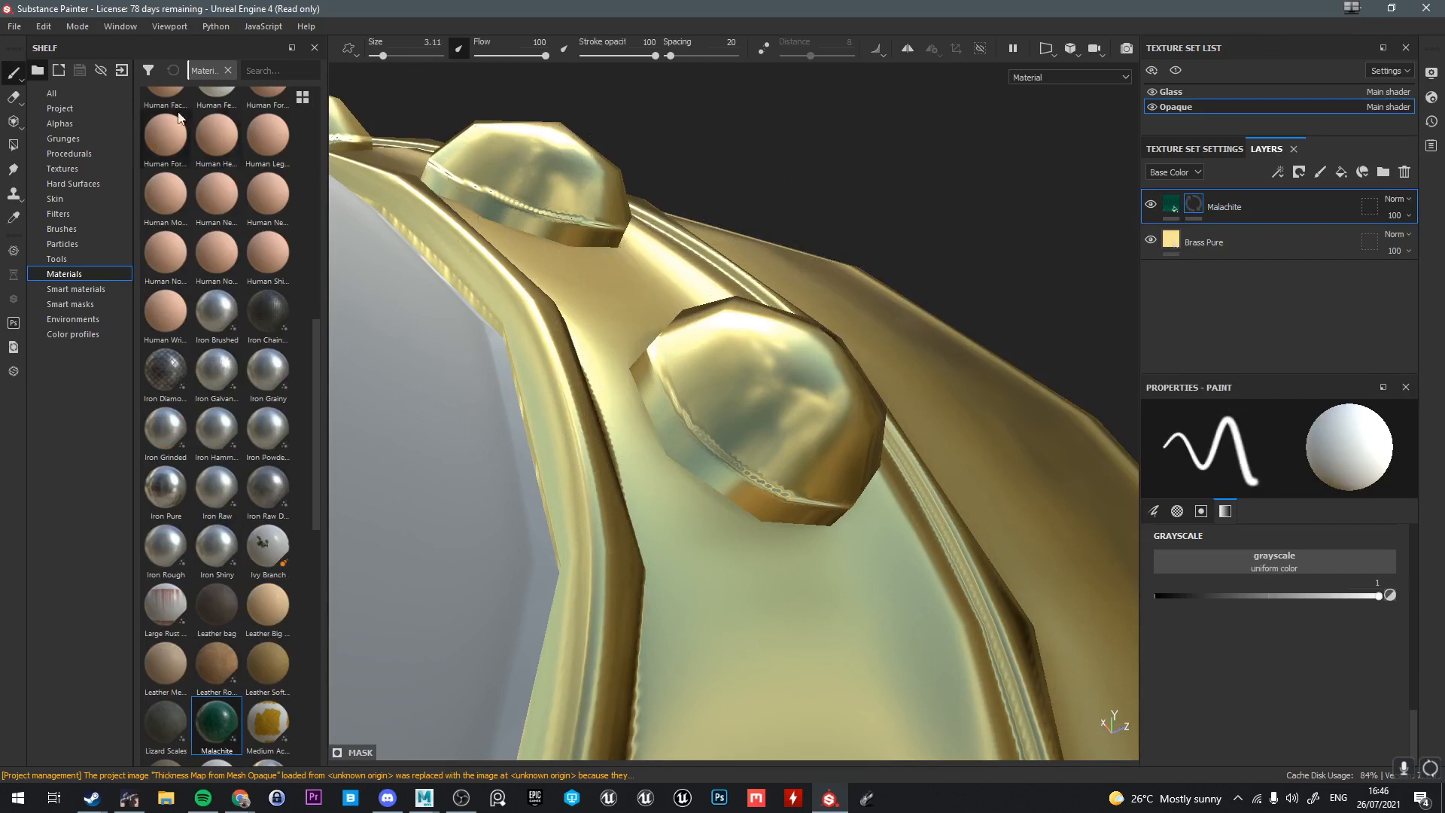
click(12, 145)
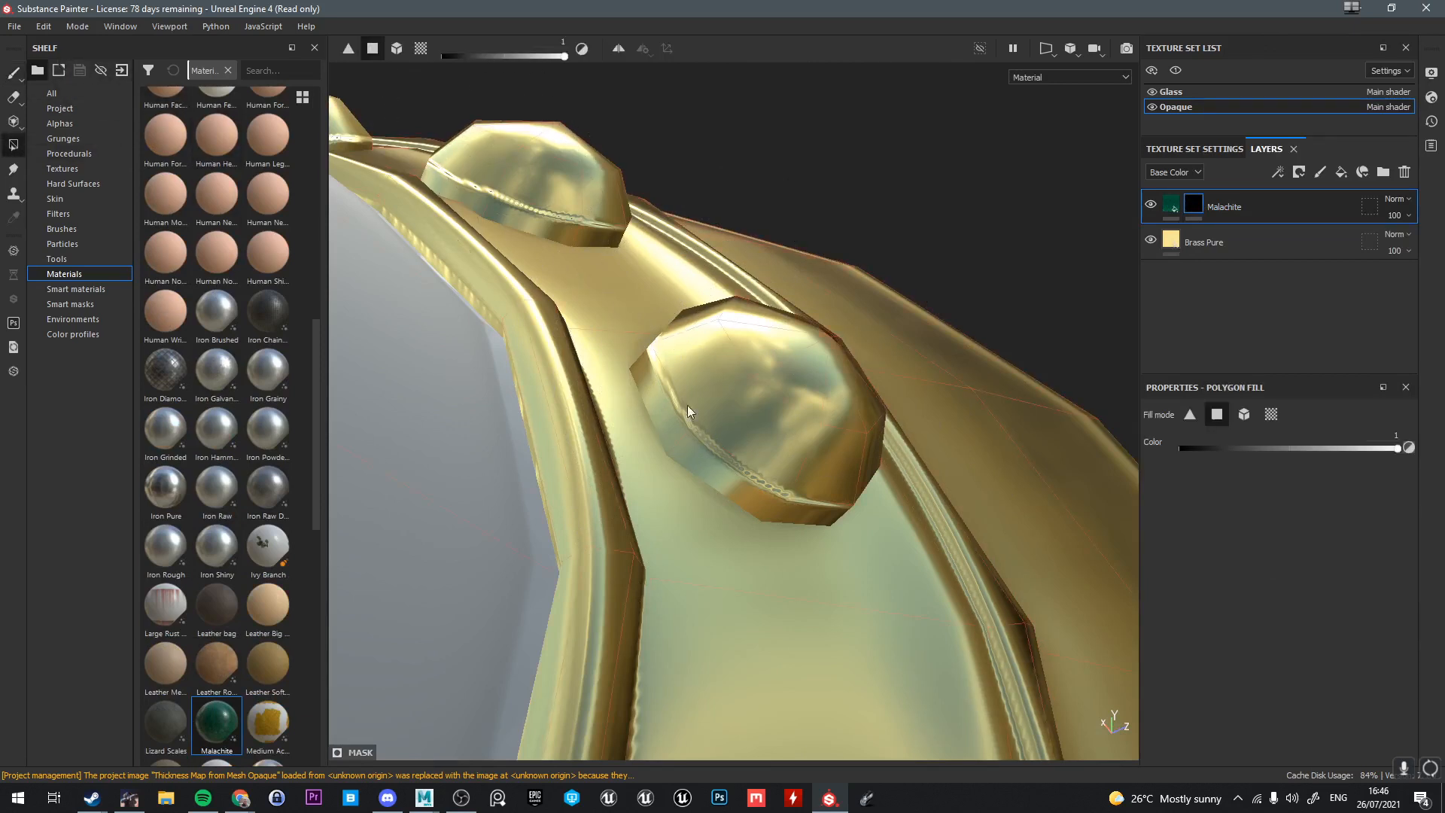
click(789, 368)
alt+drag(789, 369, 844, 445)
key(Tab)
key(Tab)
key(ctrl+z)
alt+drag(765, 409, 702, 512)
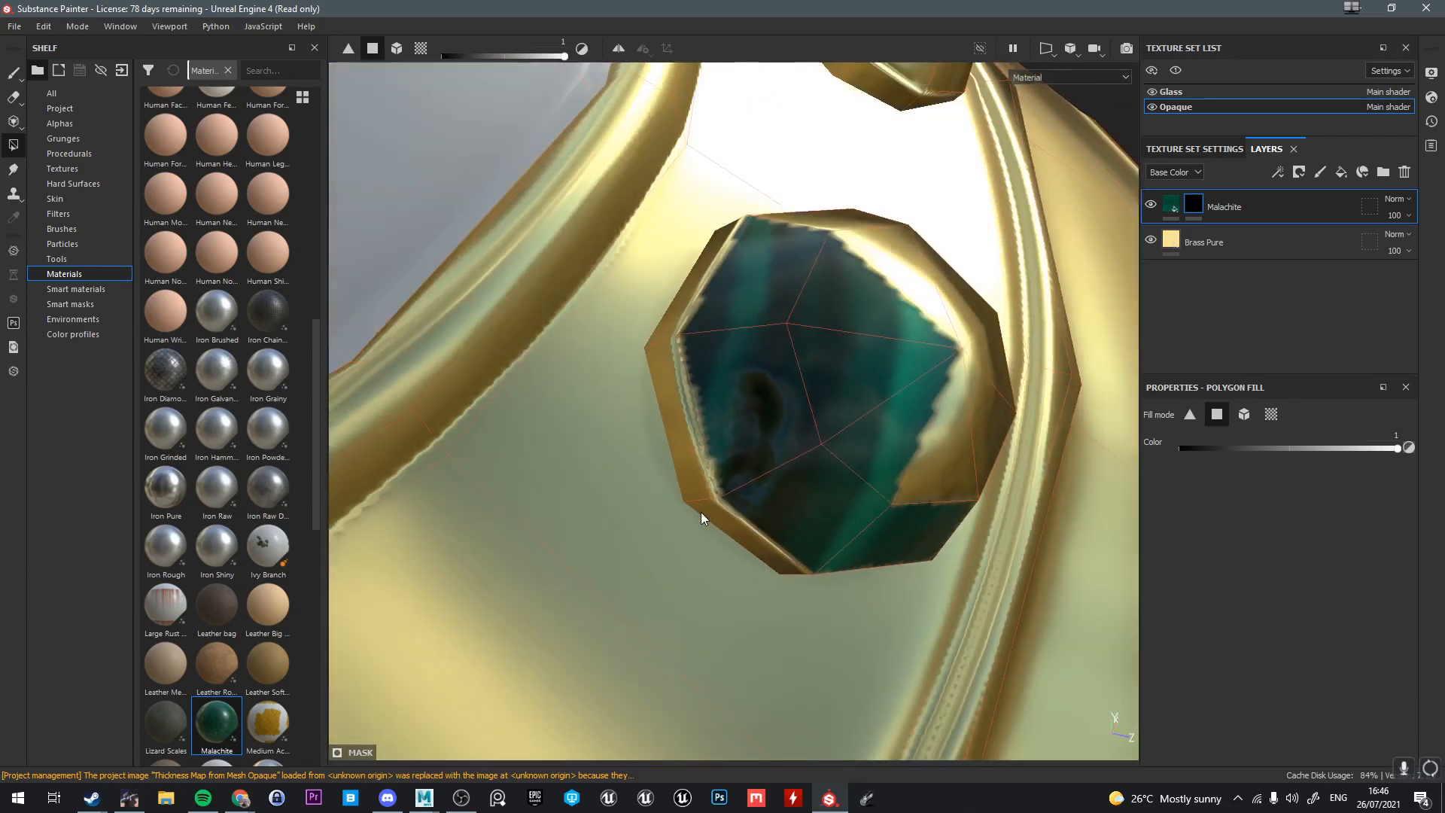
key(ctrl+z)
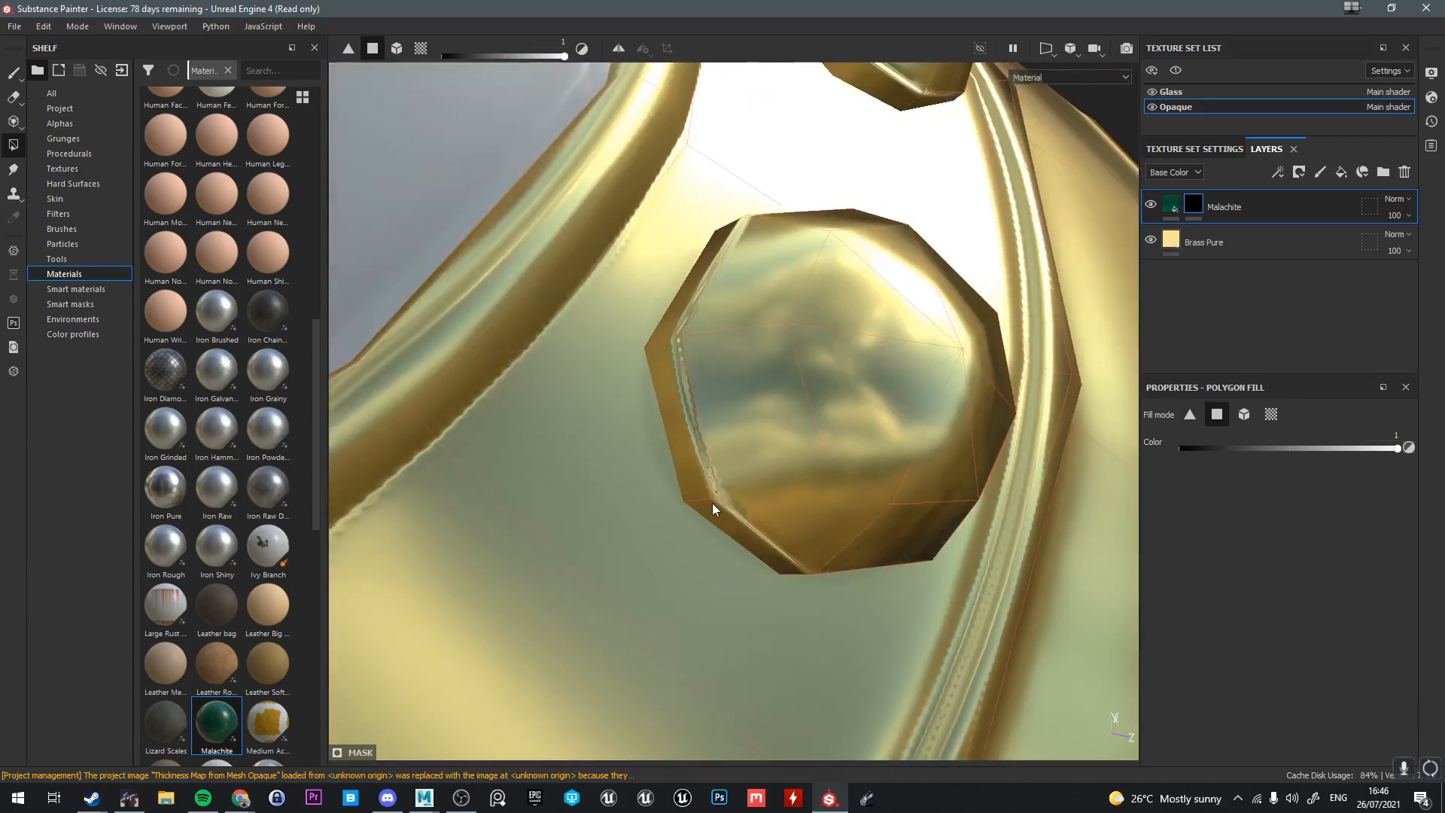
Switch to Maya's Potion-High_and_Low.mb scene and frame the High_Poly group to view its top gems up close
mouse_move(441, 805)
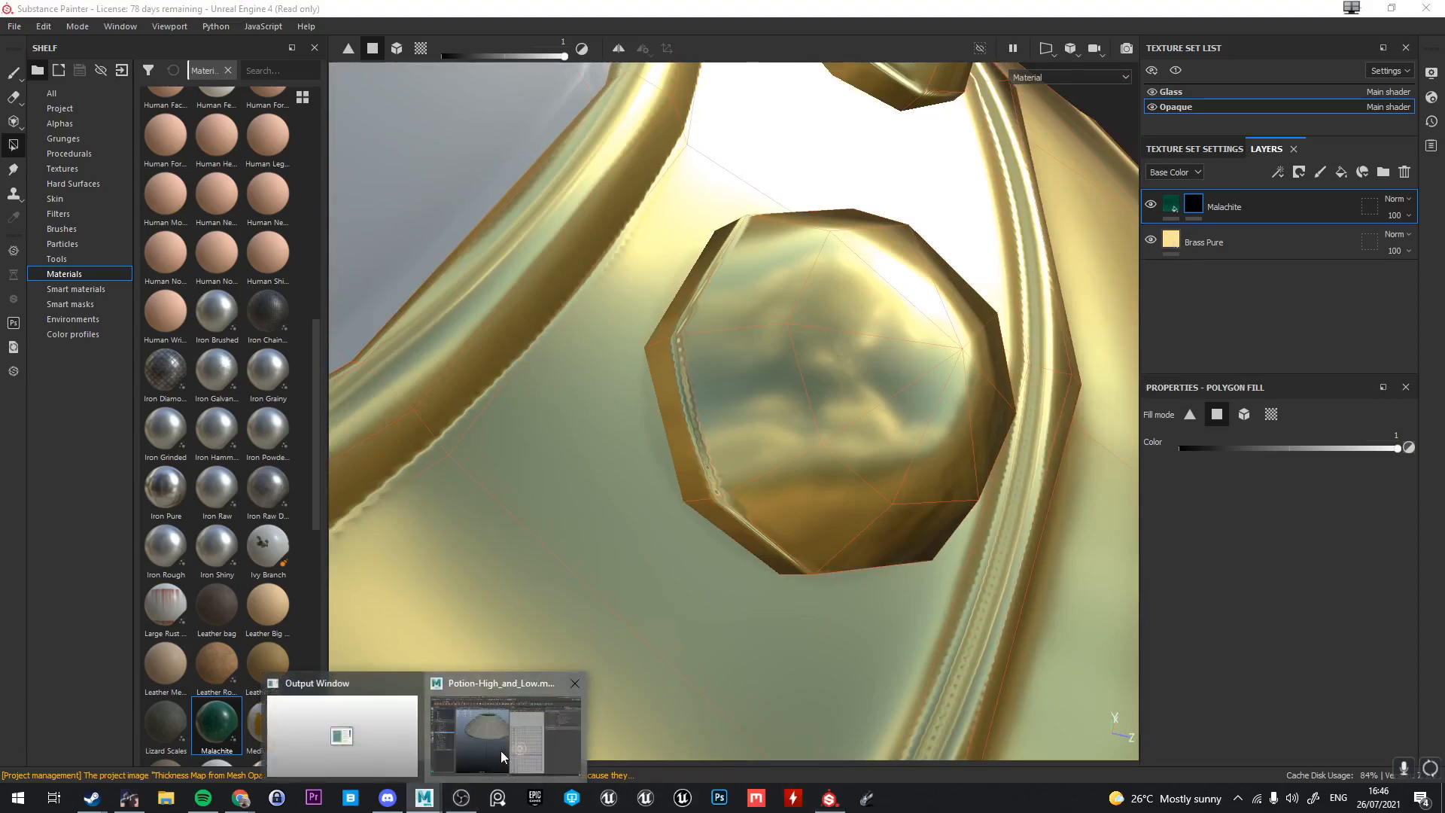
click(500, 751)
scroll(586, 481, down, 5)
click(98, 379)
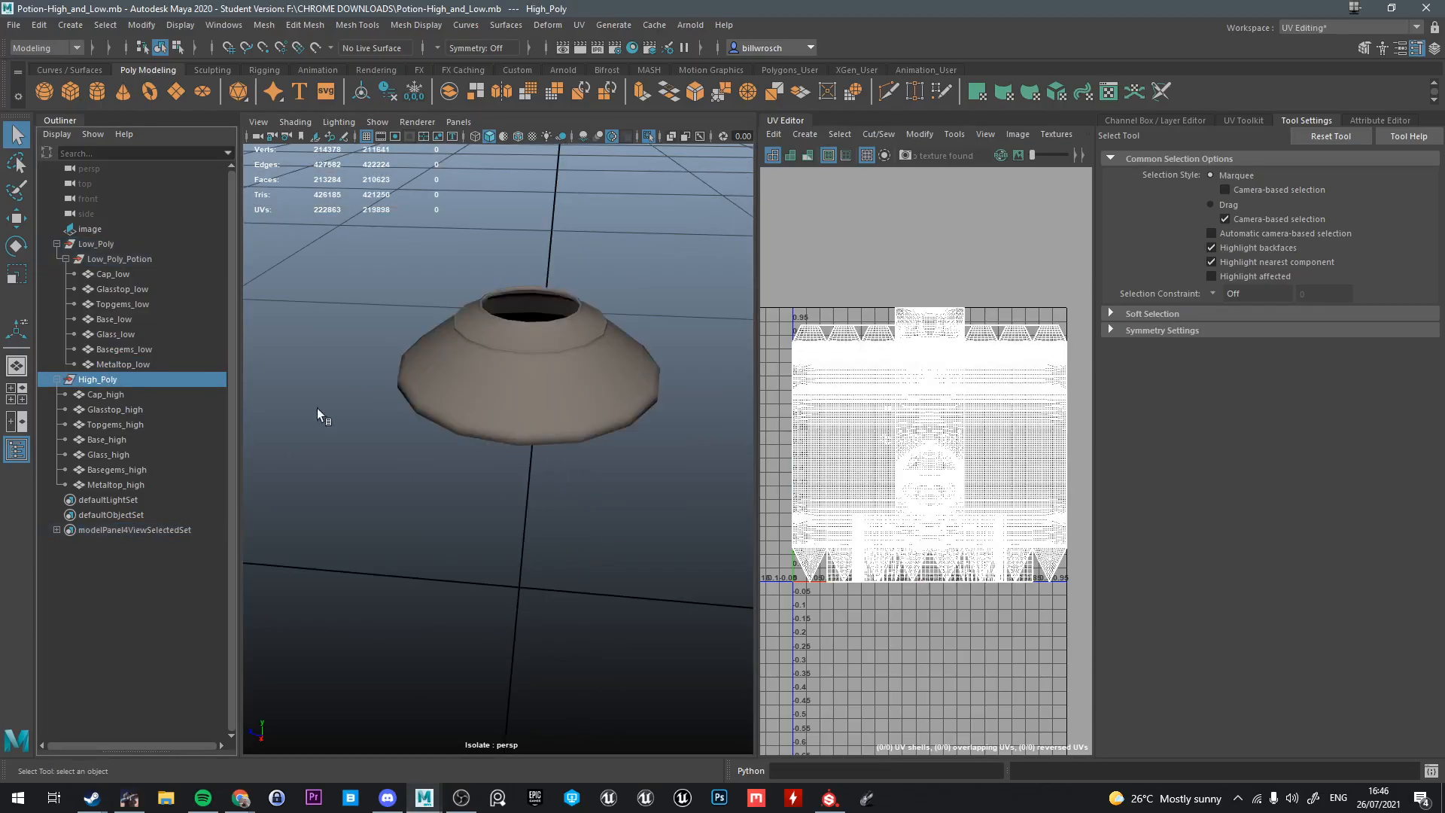
key(f)
scroll(535, 381, up, 5)
alt+middle_drag(535, 381, 454, 484)
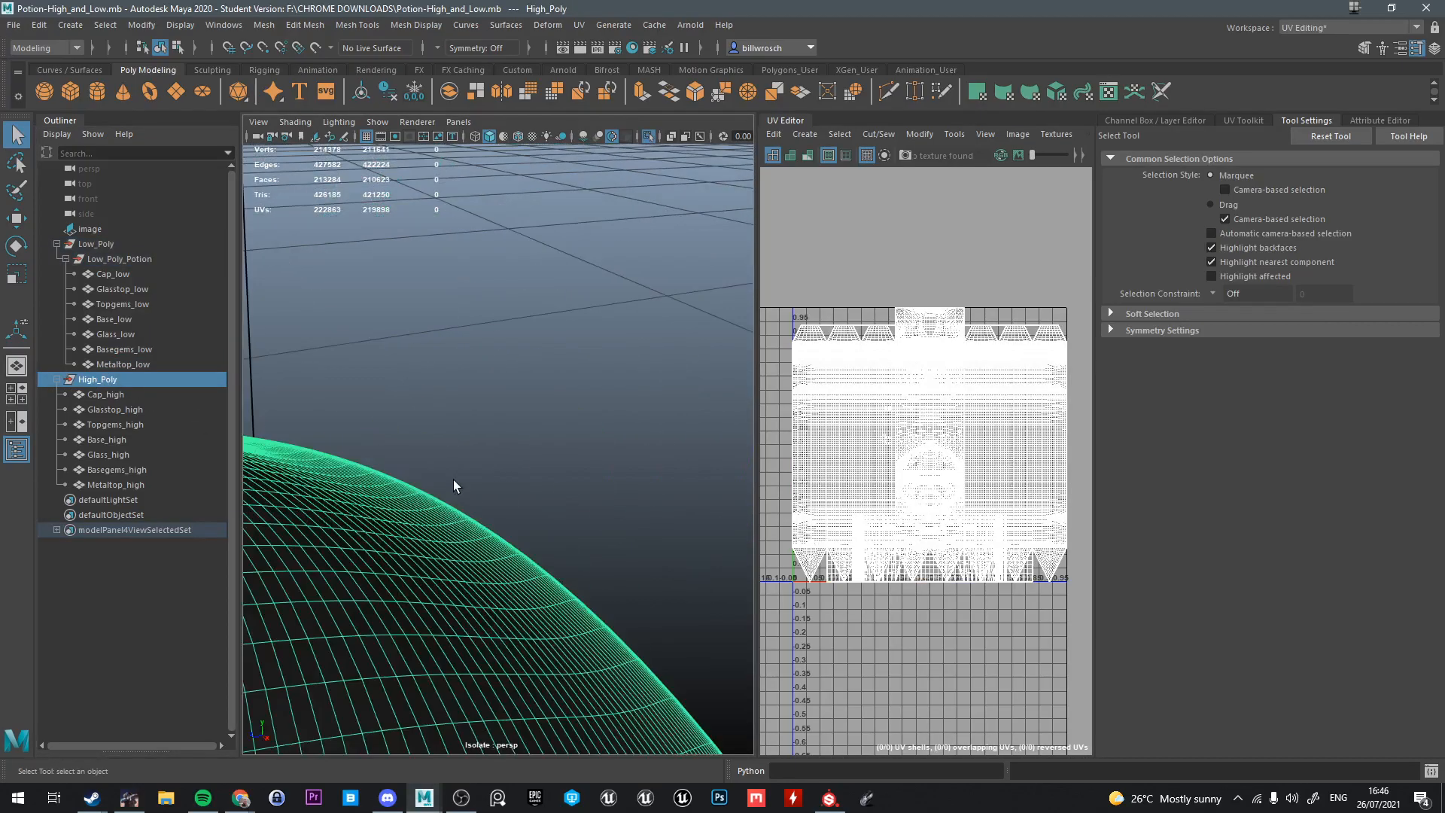
alt+drag(455, 484, 494, 452)
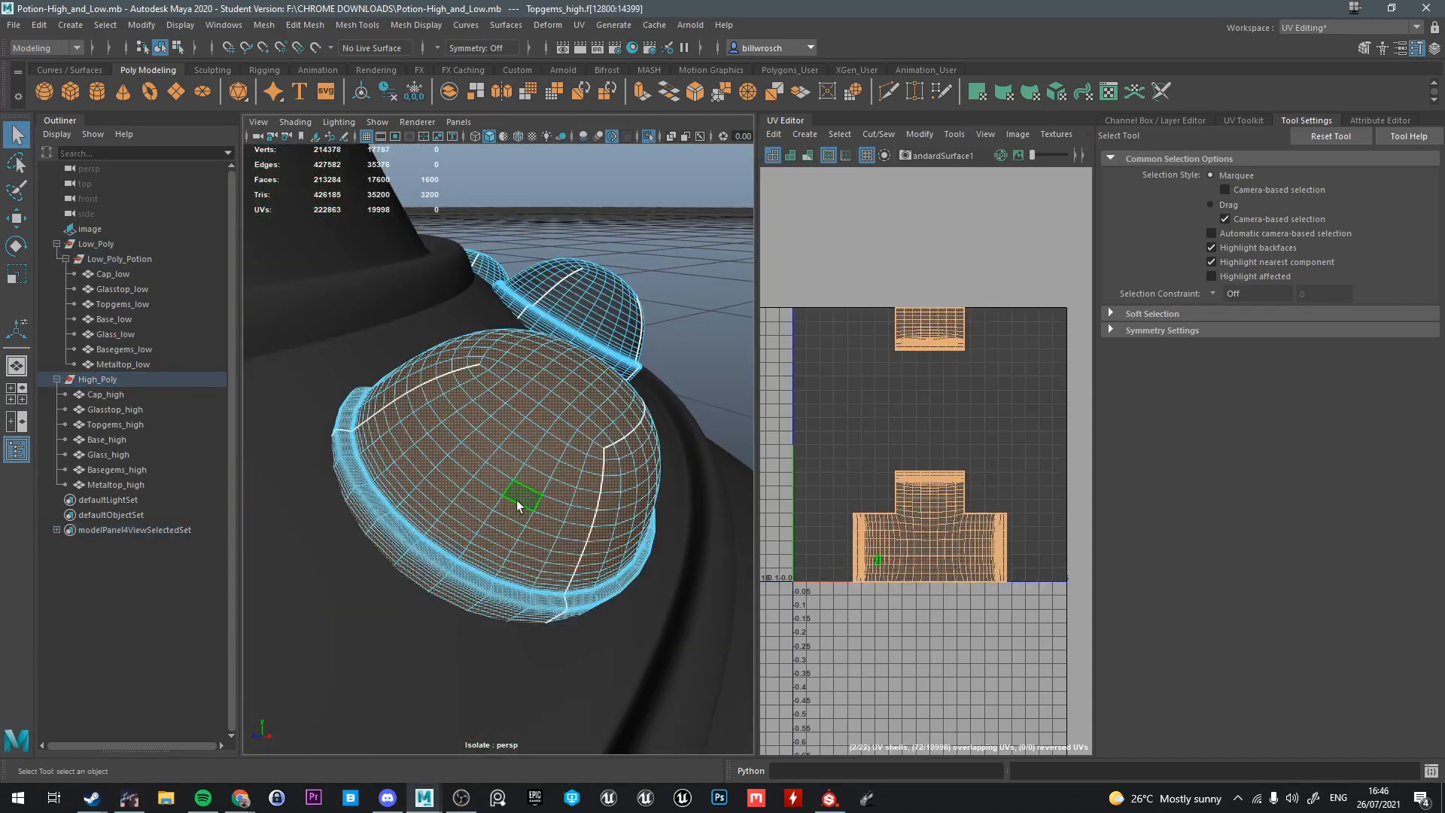
Select a loop of faces across one of the Topgems_high gems in face mode
alt+drag(517, 500, 547, 444)
right_drag(533, 382, 525, 426)
scroll(521, 466, up, 2)
scroll(521, 447, down, 4)
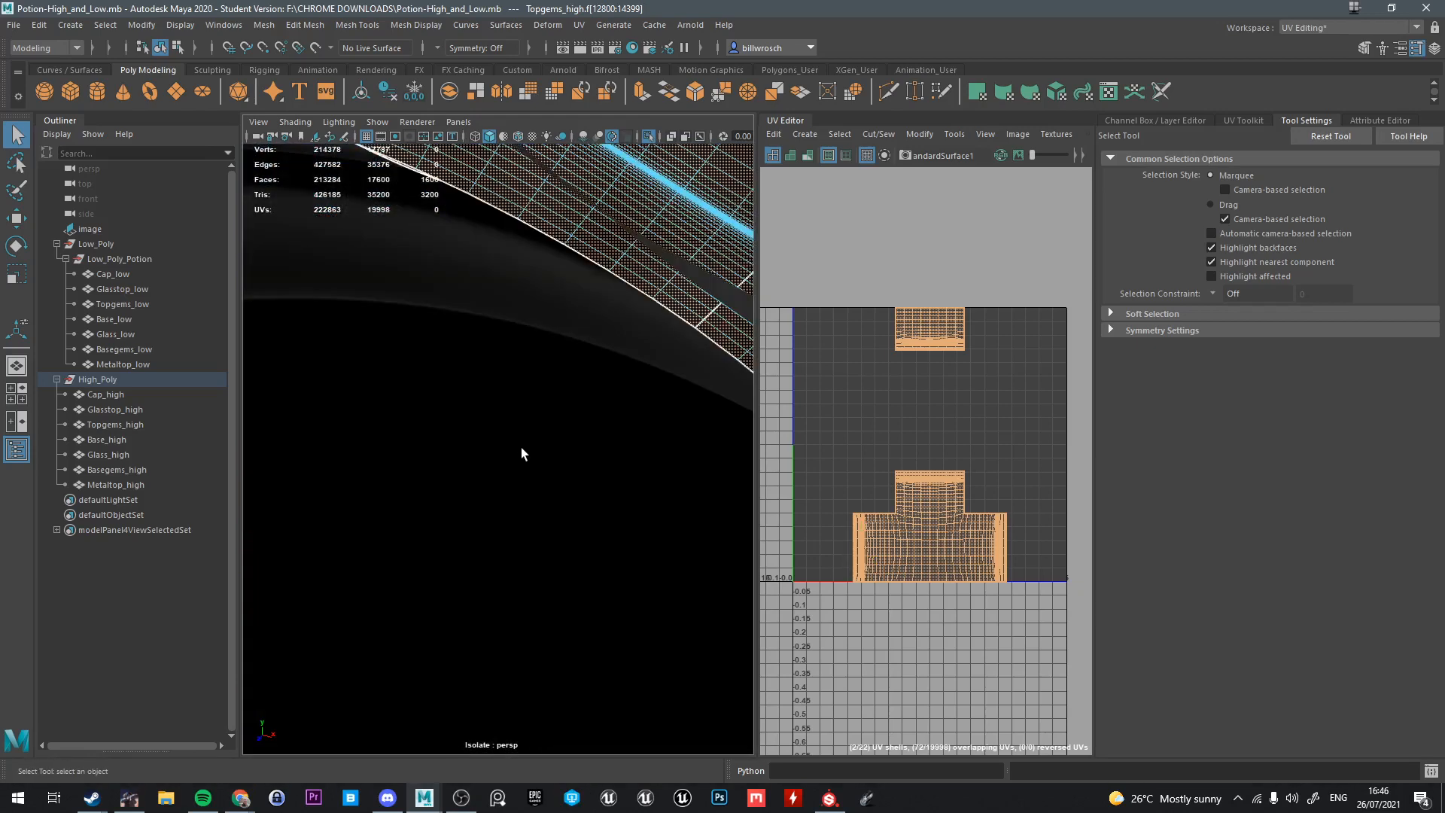
scroll(531, 428, up, 2)
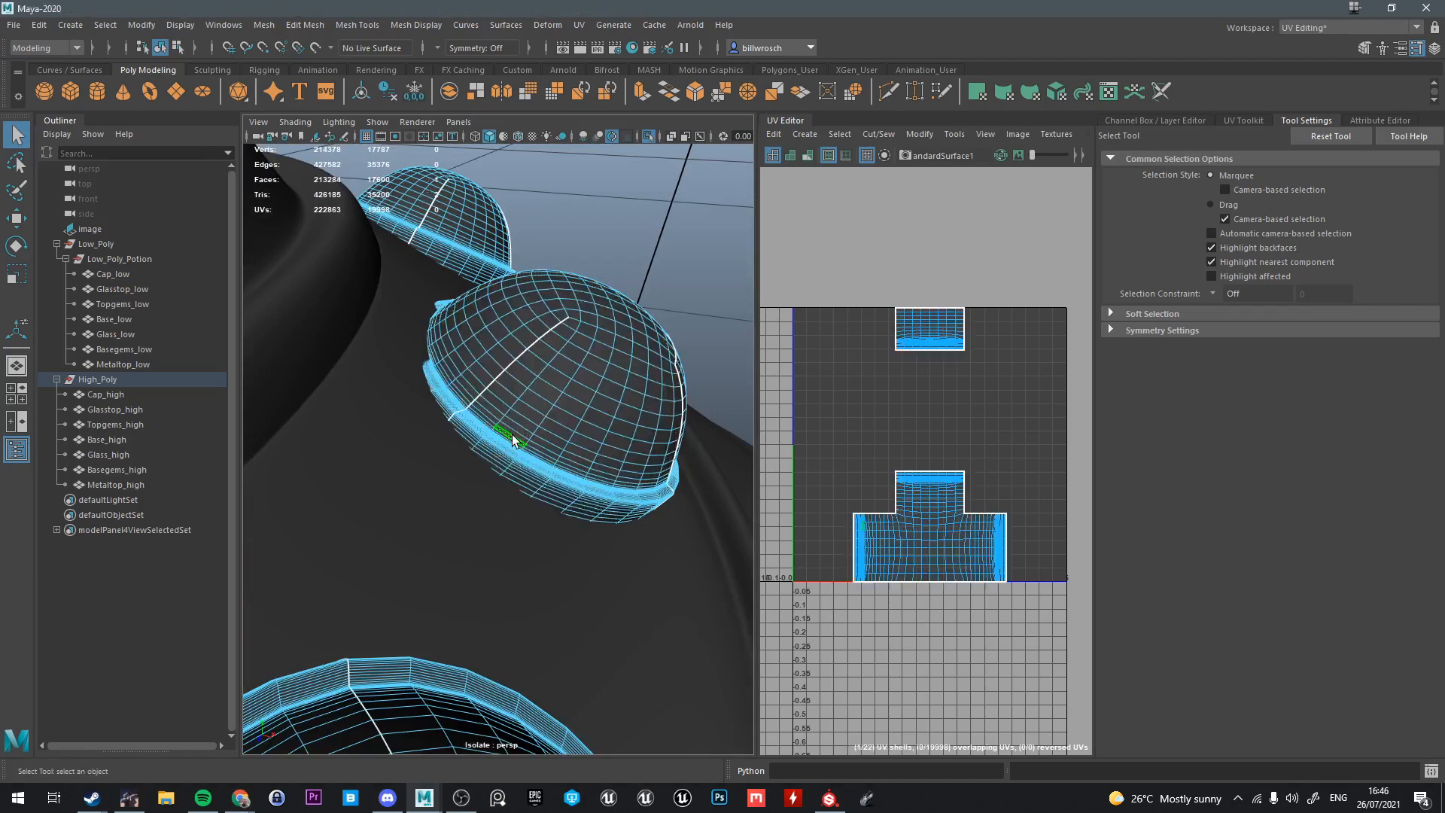
double_click(504, 432)
alt+drag(591, 346, 512, 366)
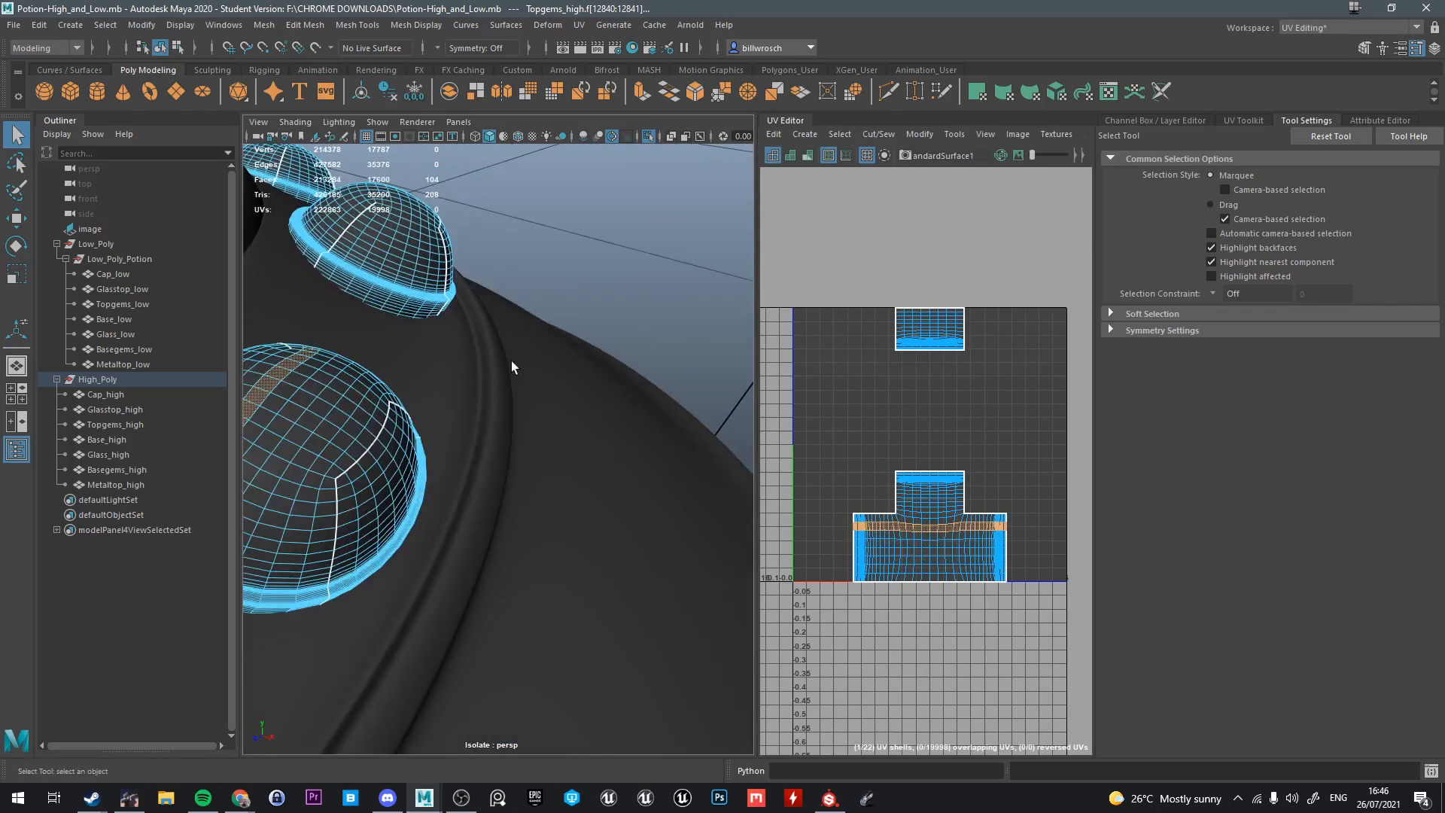
Select a small patch of faces on the high-poly gem and grow it until the dome is covered up to its rim
mouse_move(311, 392)
mouse_down()
mouse_move(329, 399)
mouse_move(302, 396)
mouse_up()
alt+drag(303, 396, 420, 426)
ctrl+right_click(474, 426)
ctrl+right_drag(516, 383, 572, 391)
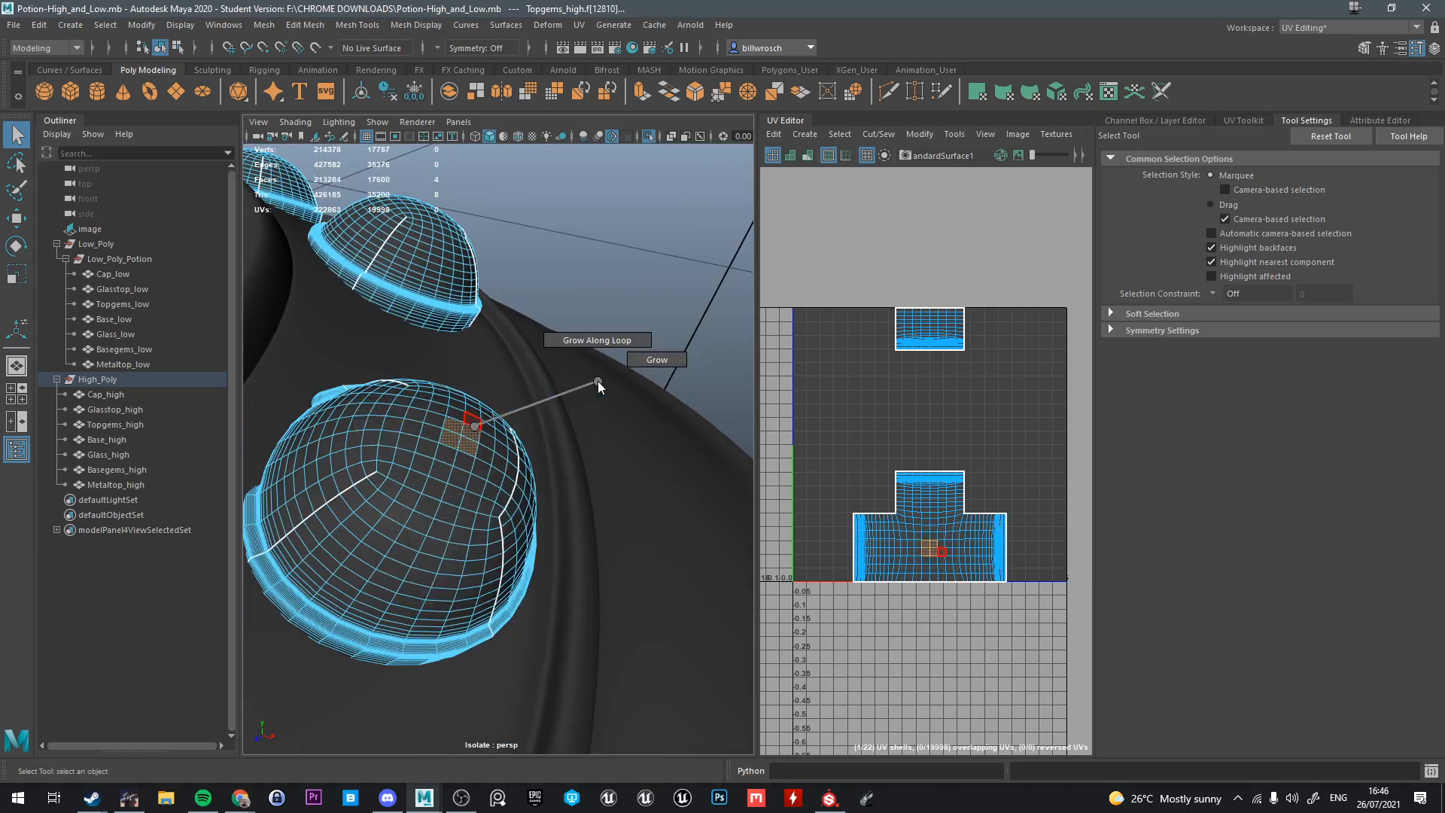
key(greater)
key(greater)
key(greater)
key(greater)
key(greater)
key(greater)
key(greater)
key(greater)
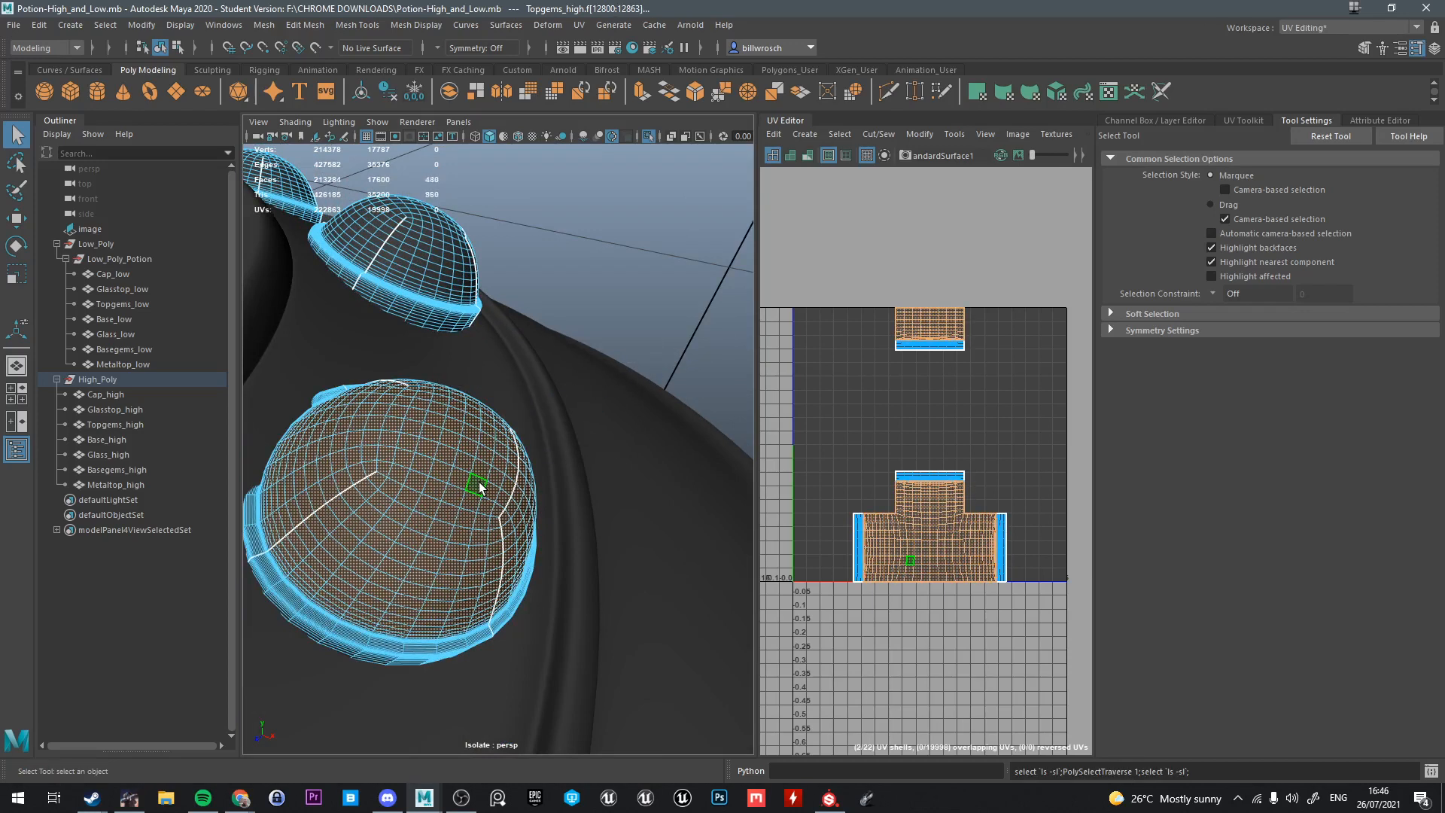
Return to object mode, clear the selection and view the whole high-poly bottle
alt+drag(427, 505, 474, 488)
scroll(494, 520, down, 10)
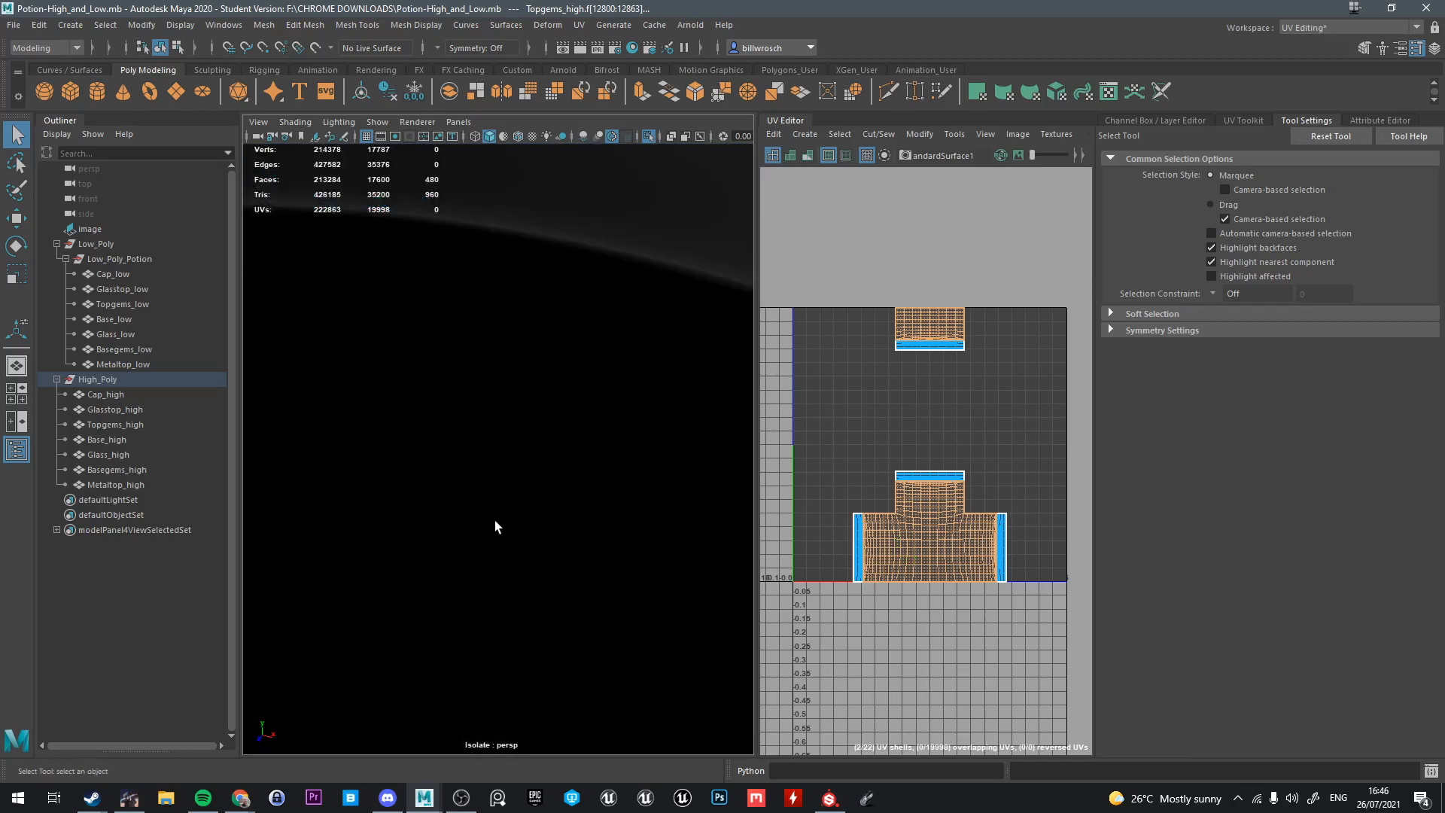
right_drag(501, 444, 573, 364)
click(613, 410)
scroll(613, 410, down, 12)
alt+drag(587, 414, 543, 376)
alt+middle_drag(543, 376, 571, 392)
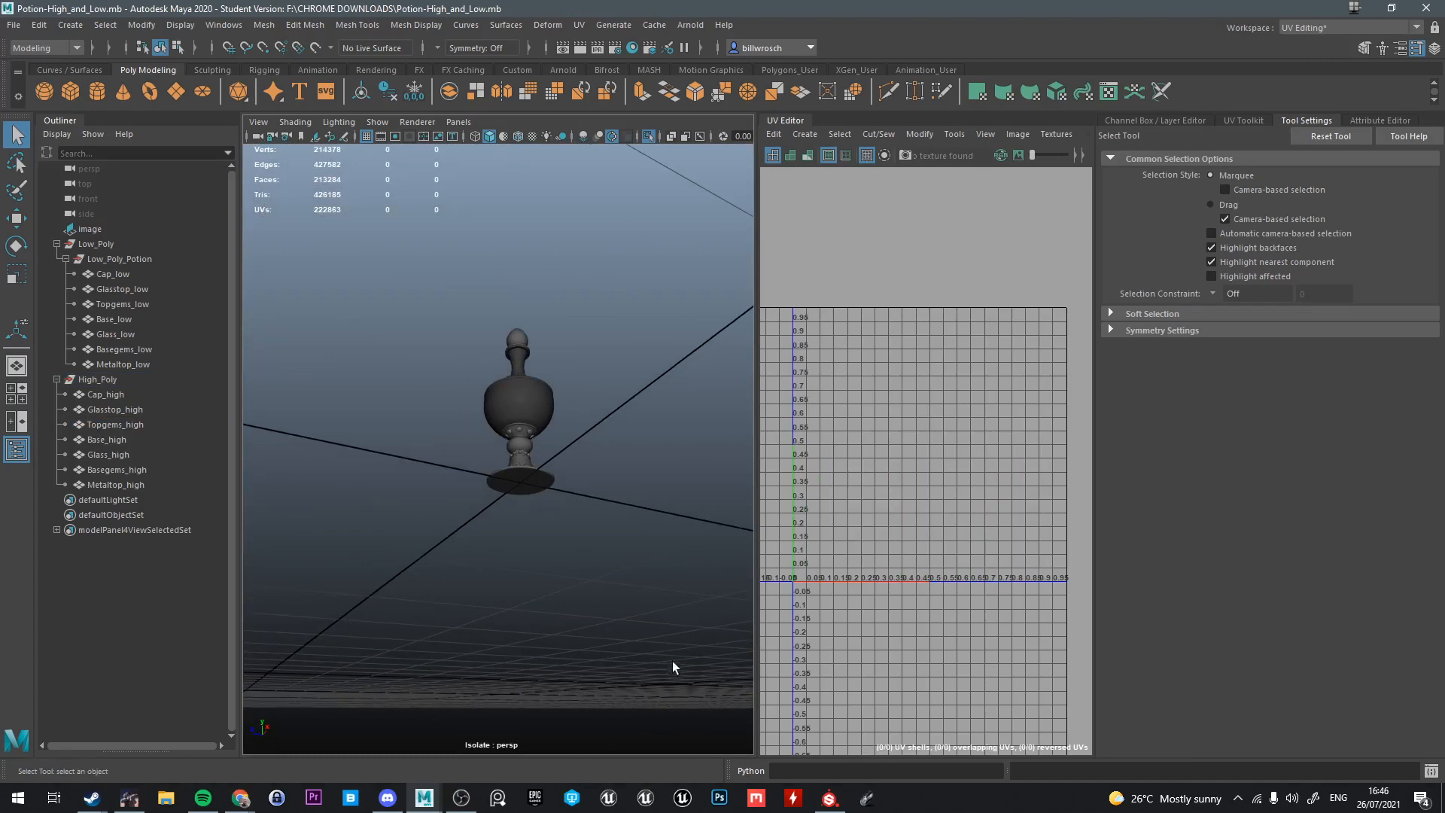
Switch back to Substance Painter and inspect the brass finish from the neck gems down to the foot
click(829, 798)
scroll(843, 675, down, 4)
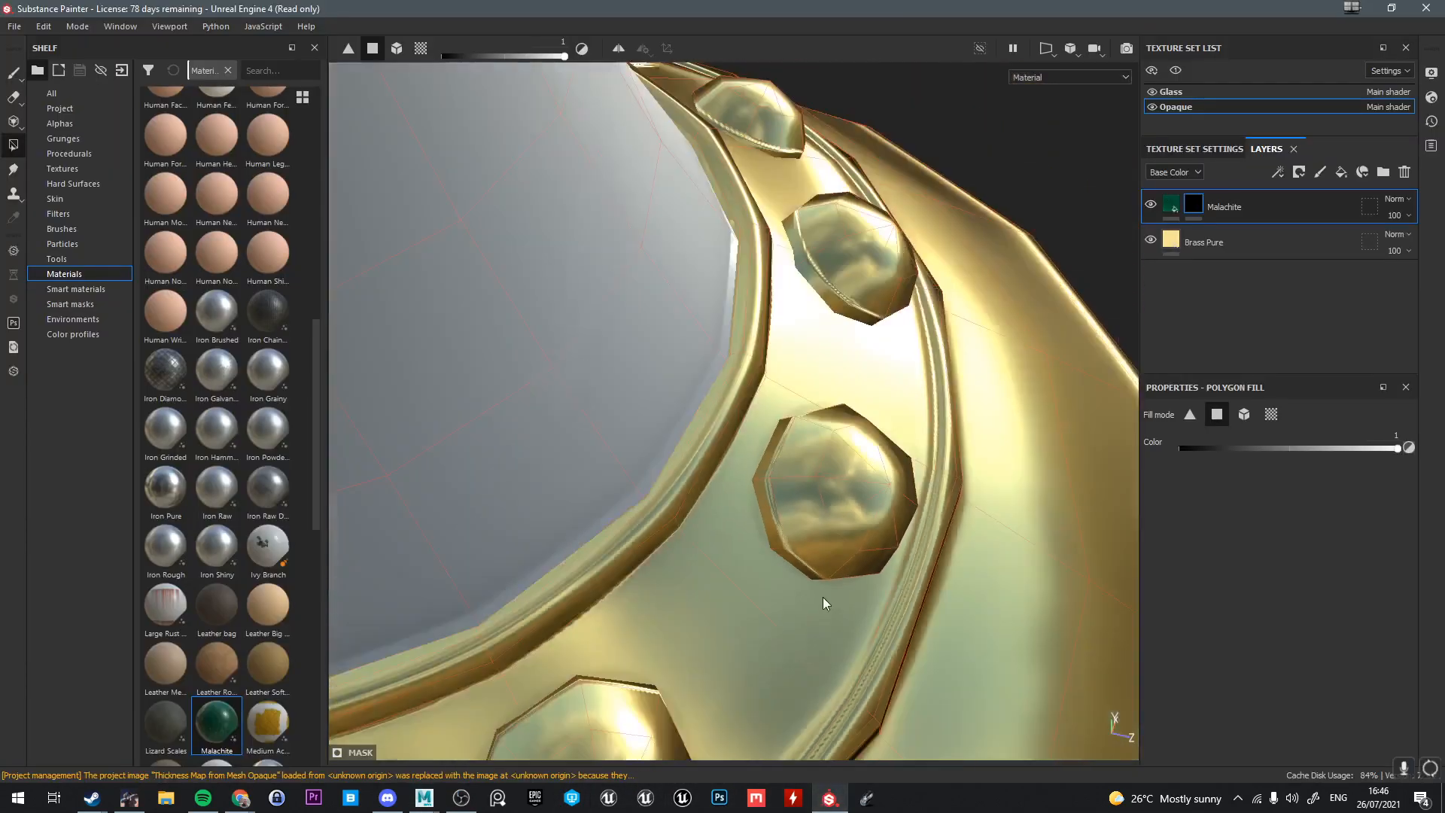
alt+drag(824, 597, 815, 698)
scroll(815, 699, down, 2)
alt+middle_drag(811, 572, 746, 419)
scroll(783, 481, down, 4)
alt+middle_drag(775, 571, 734, 417)
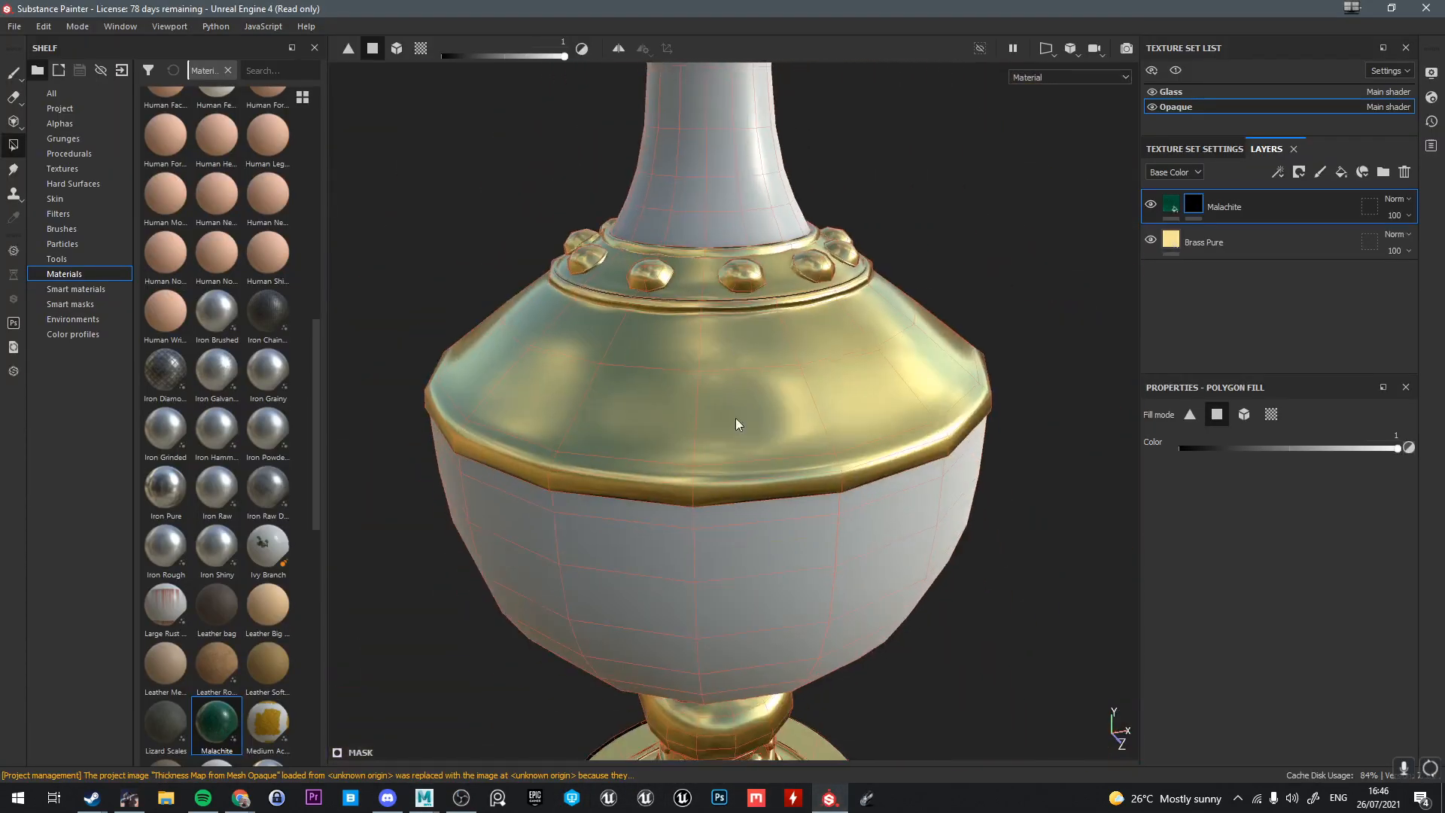
alt+drag(734, 417, 732, 458)
alt+middle_drag(735, 572, 738, 355)
alt+drag(739, 355, 734, 422)
alt+middle_drag(726, 572, 715, 452)
alt+drag(700, 466, 684, 562)
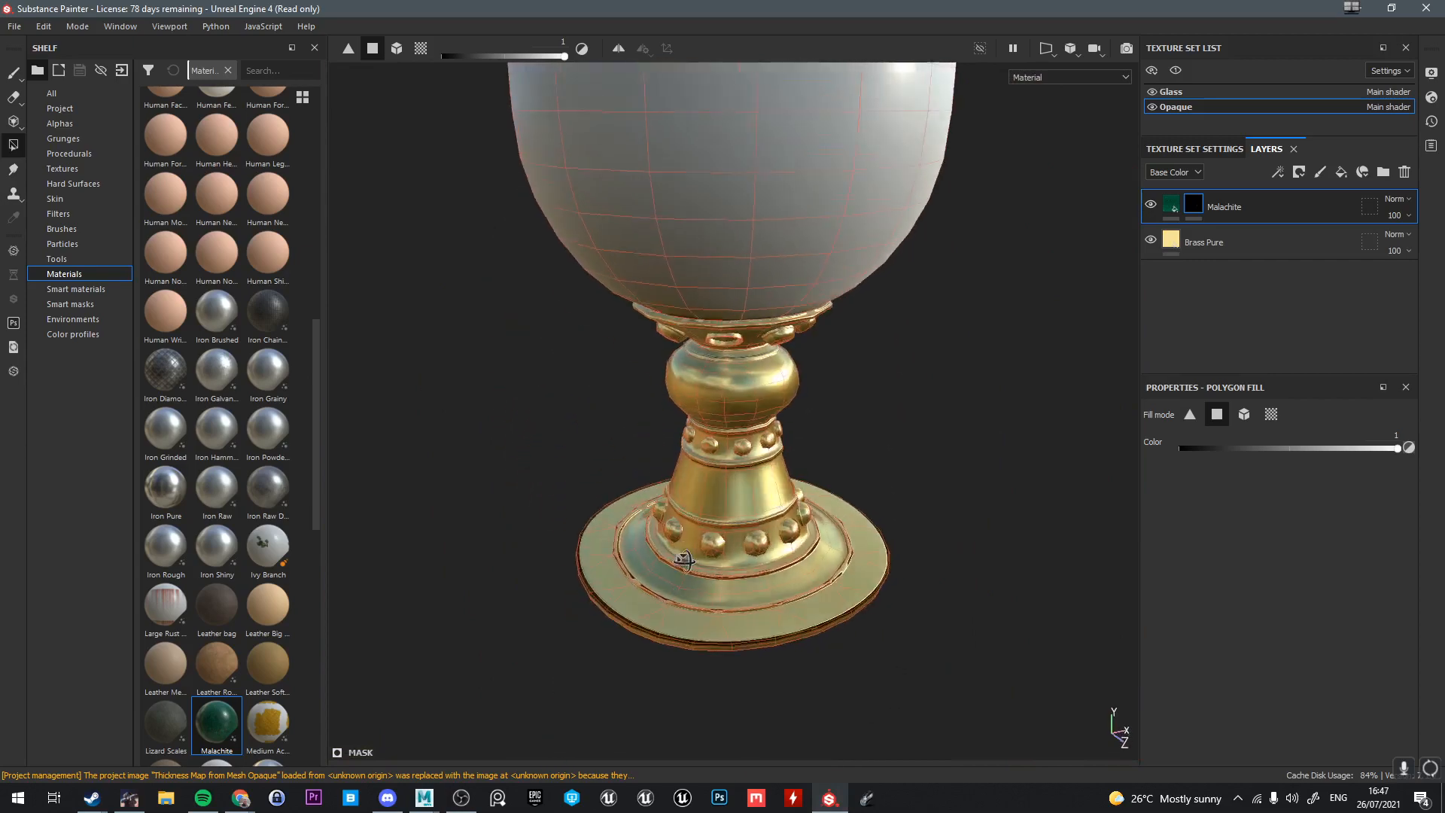
Examine the baked rings and outer edge of the brass foot up close, and activate the Paint tool
scroll(707, 565, down, 2)
alt+middle_drag(726, 560, 636, 429)
scroll(716, 444, up, 4)
scroll(636, 429, up, 3)
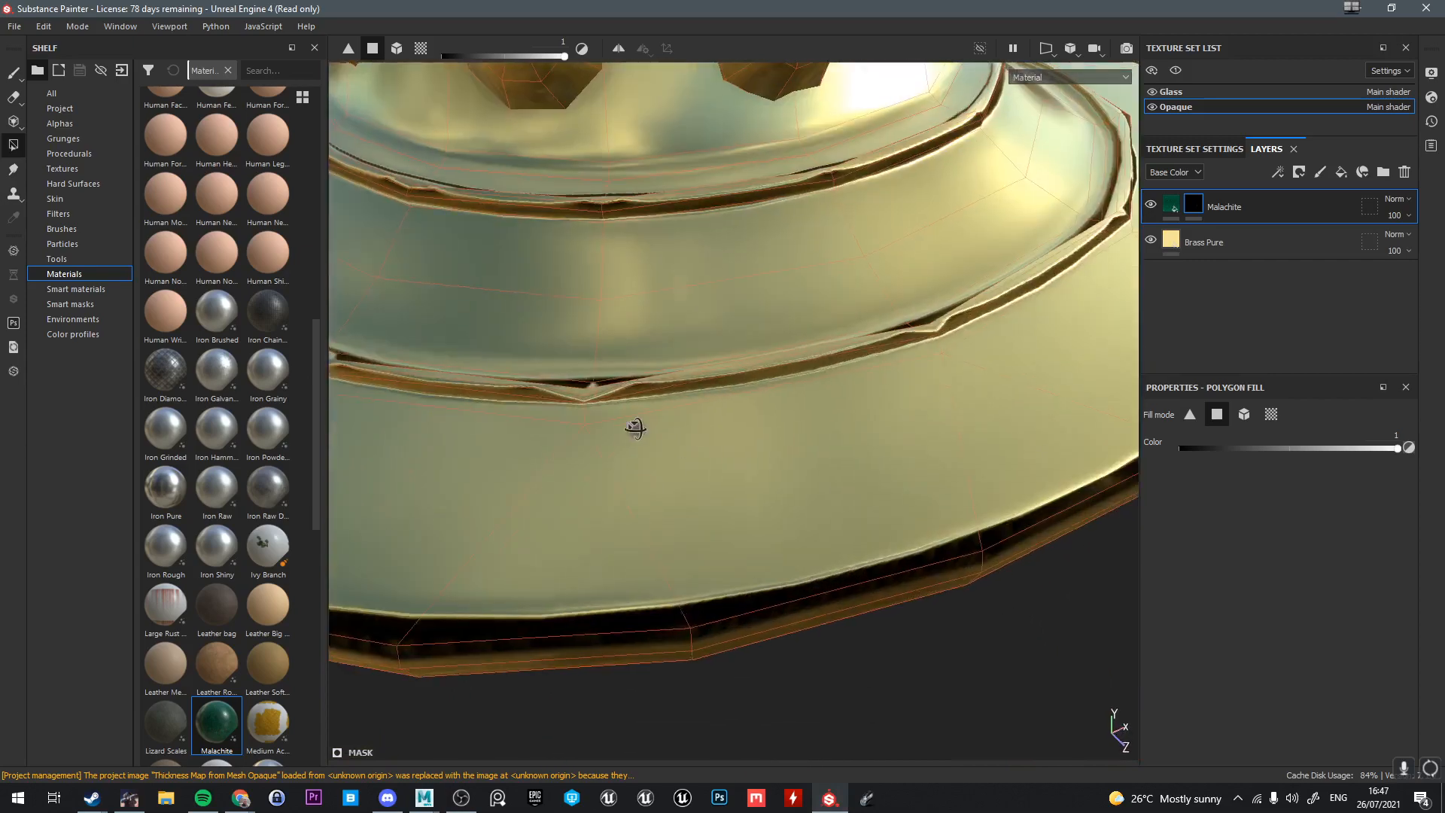
alt+drag(635, 429, 648, 565)
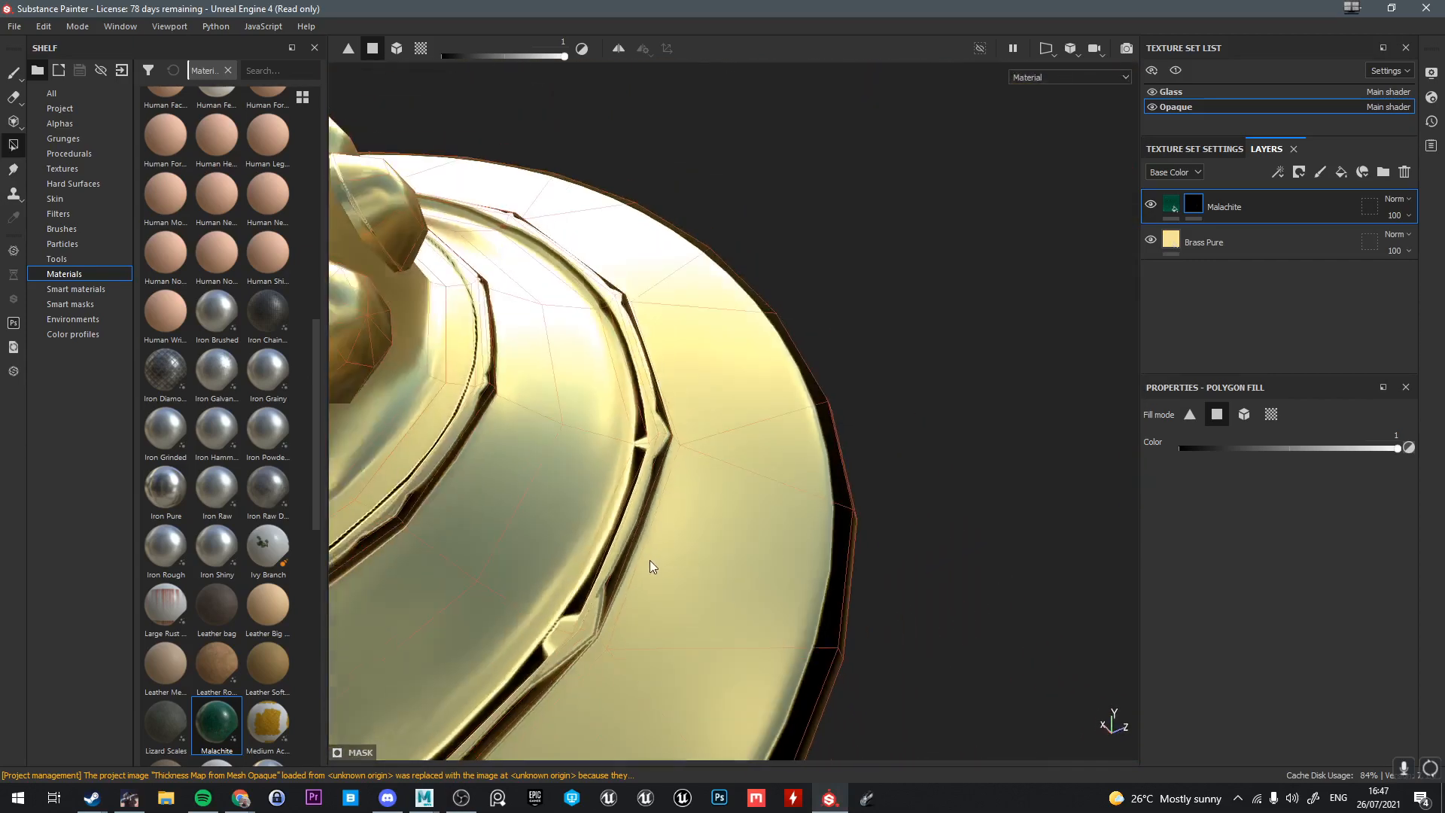
scroll(648, 565, down, 3)
click(12, 72)
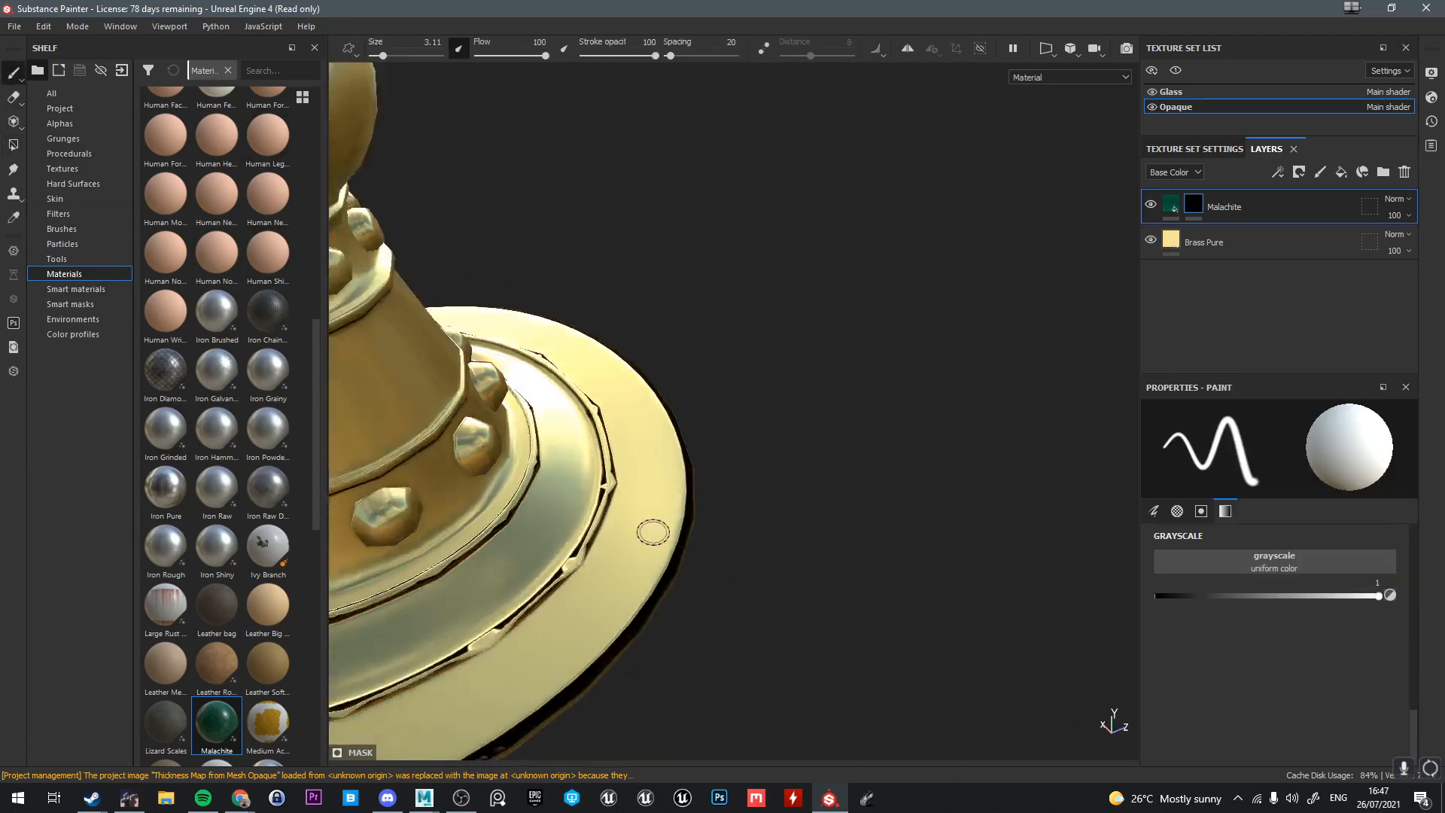
scroll(746, 436, down, 6)
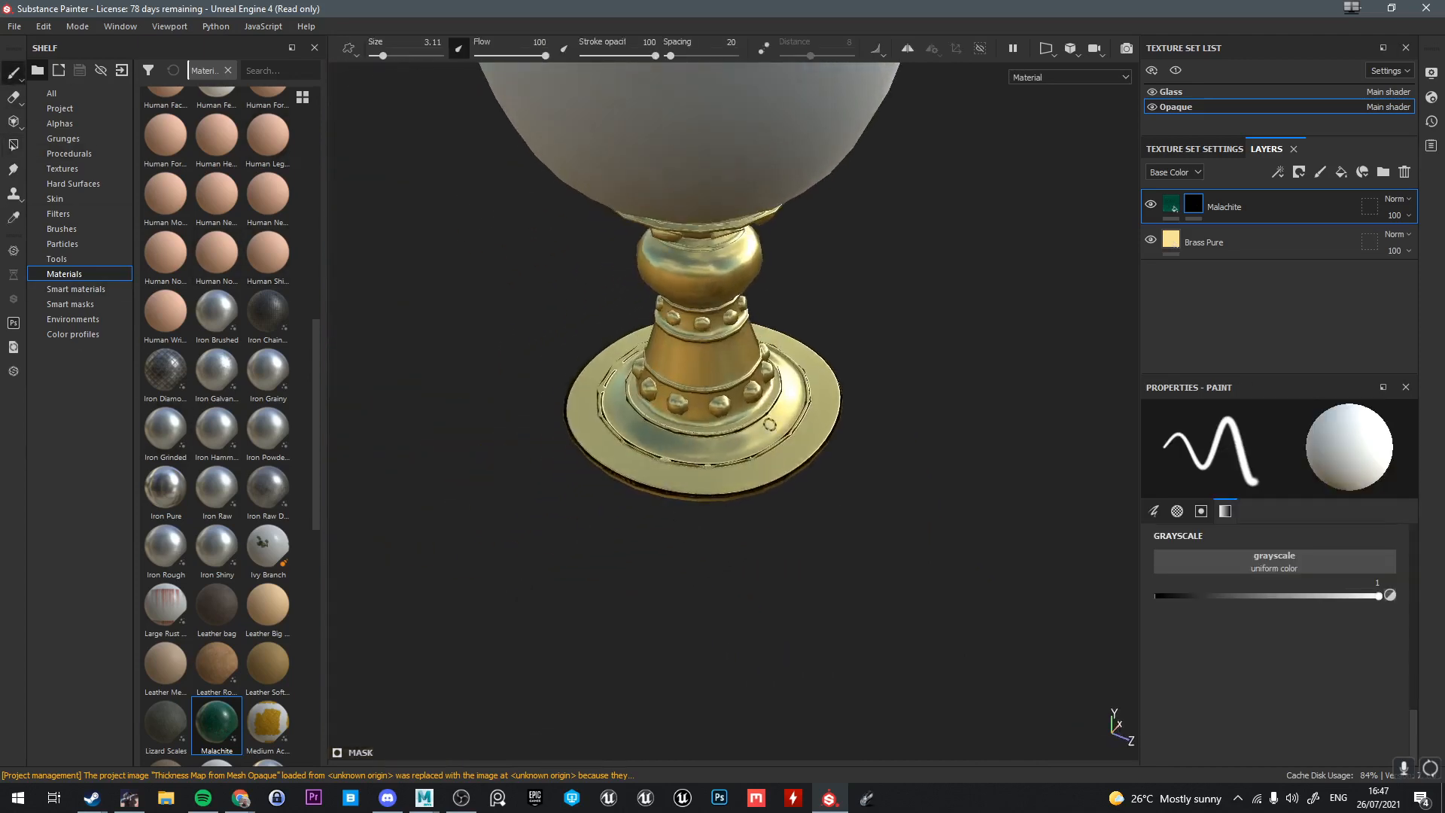
Delete the Brass Pure layer and browse the remaining materials in the shelf
click(1221, 239)
key(Delete)
alt+middle_drag(823, 364, 830, 438)
scroll(267, 538, down, 5)
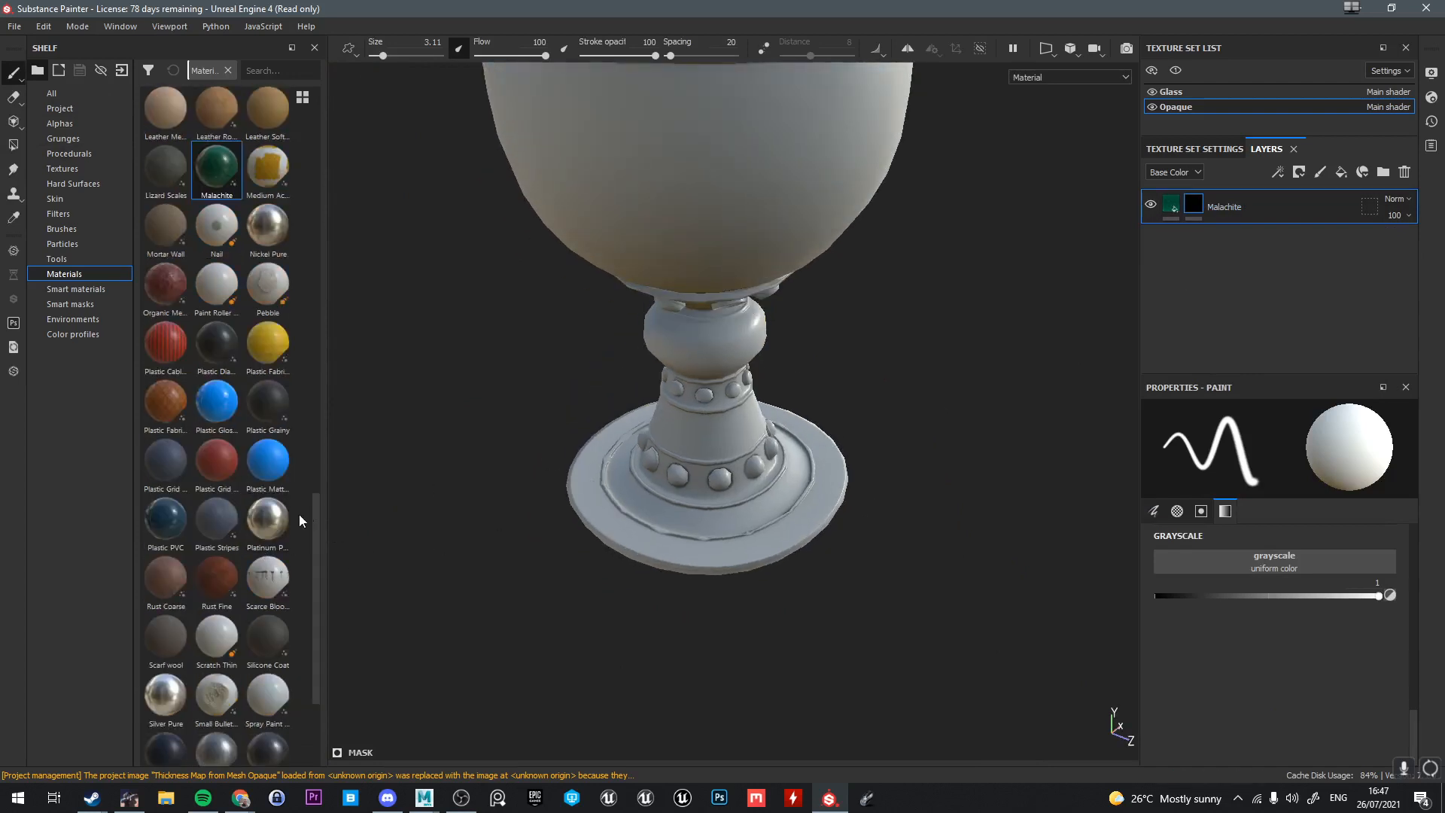
scroll(300, 519, down, 3)
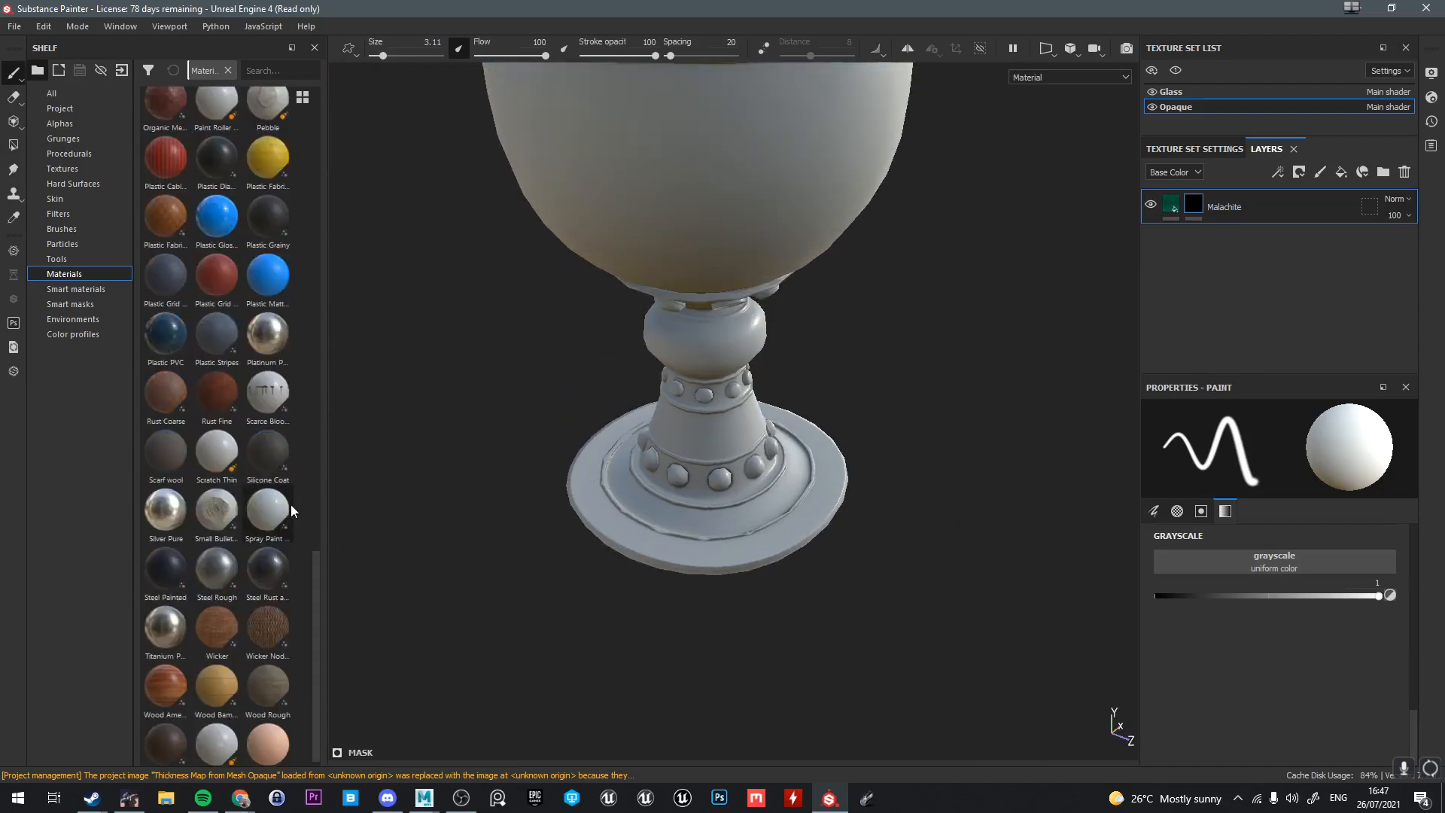
Replace the Malachite layer with the Bronze_Patina smart material on the bottle's Opaque texture set
click(75, 290)
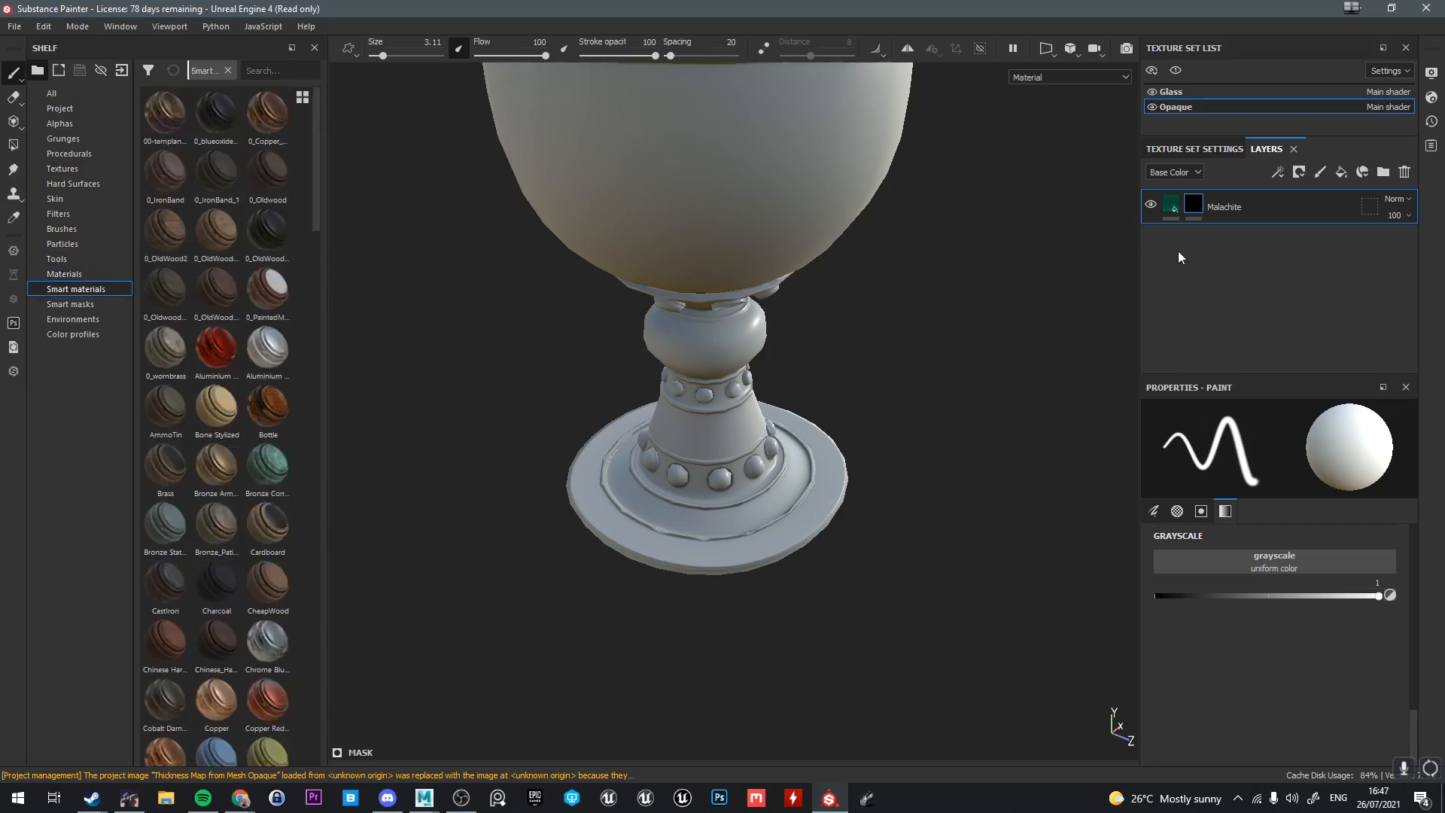
click(1303, 212)
key(Delete)
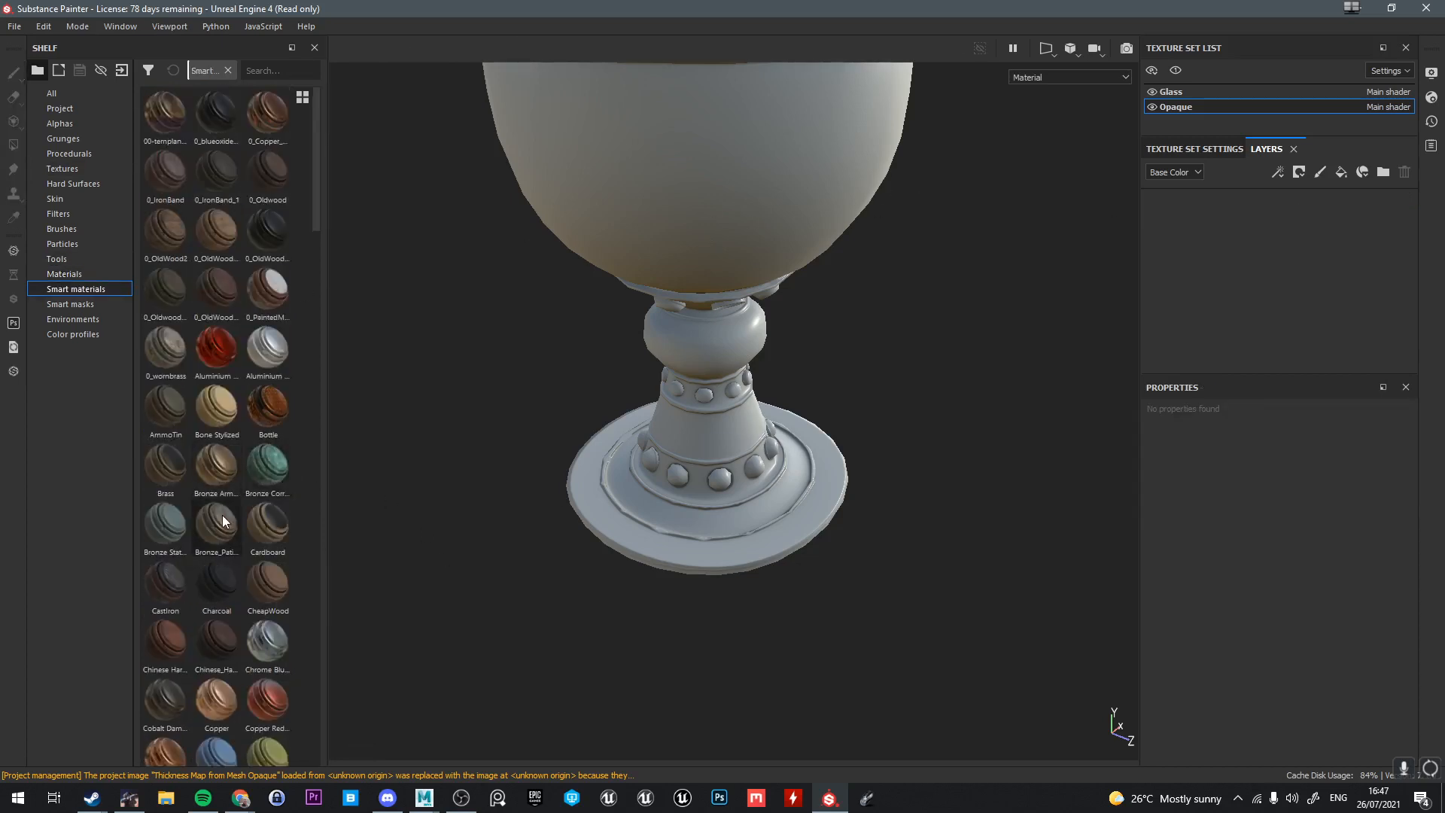
drag(223, 520, 698, 523)
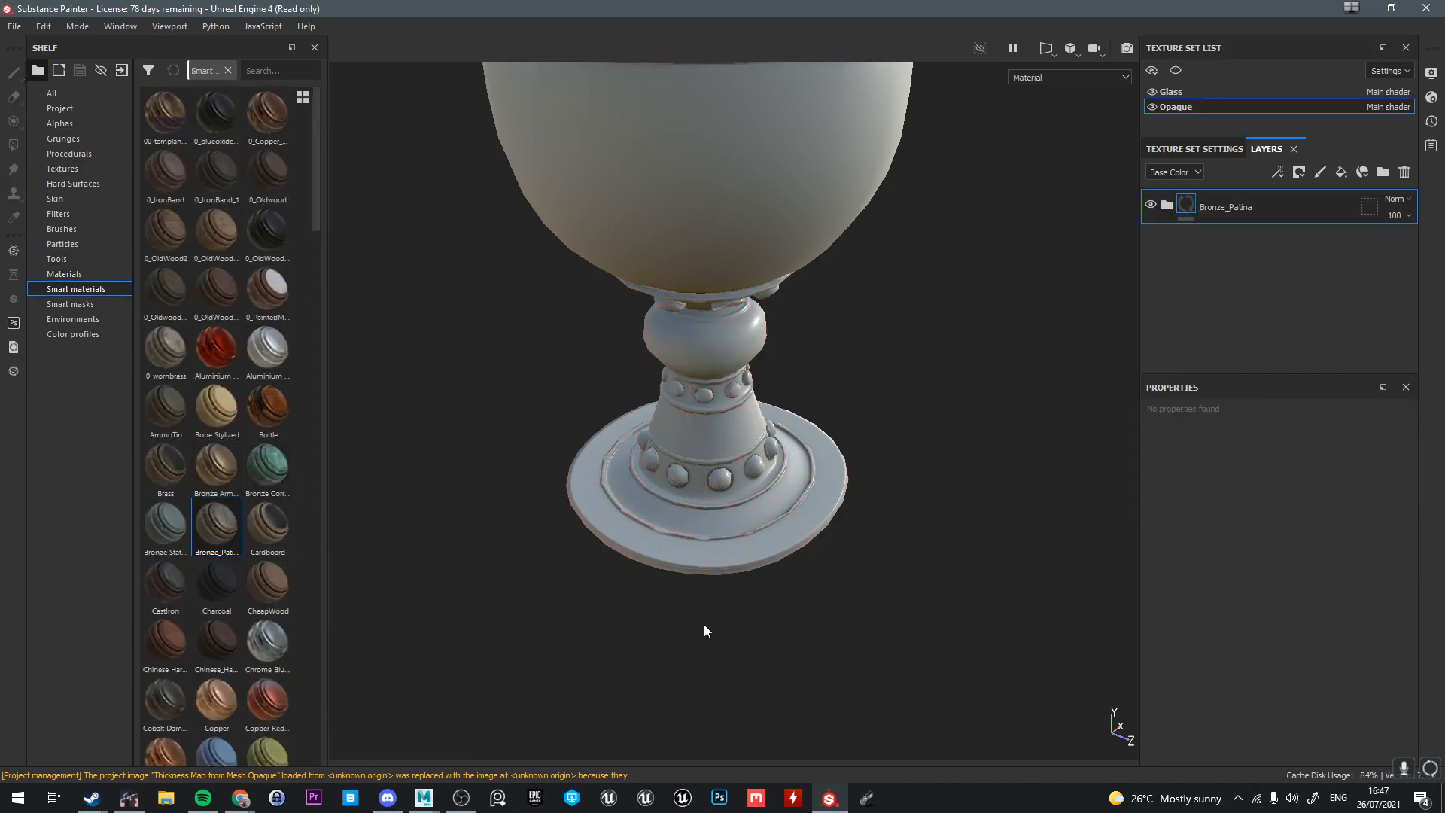
Inspect the Bronze_Patina finish on the foot, stem and gems from several angles
scroll(734, 627, up, 6)
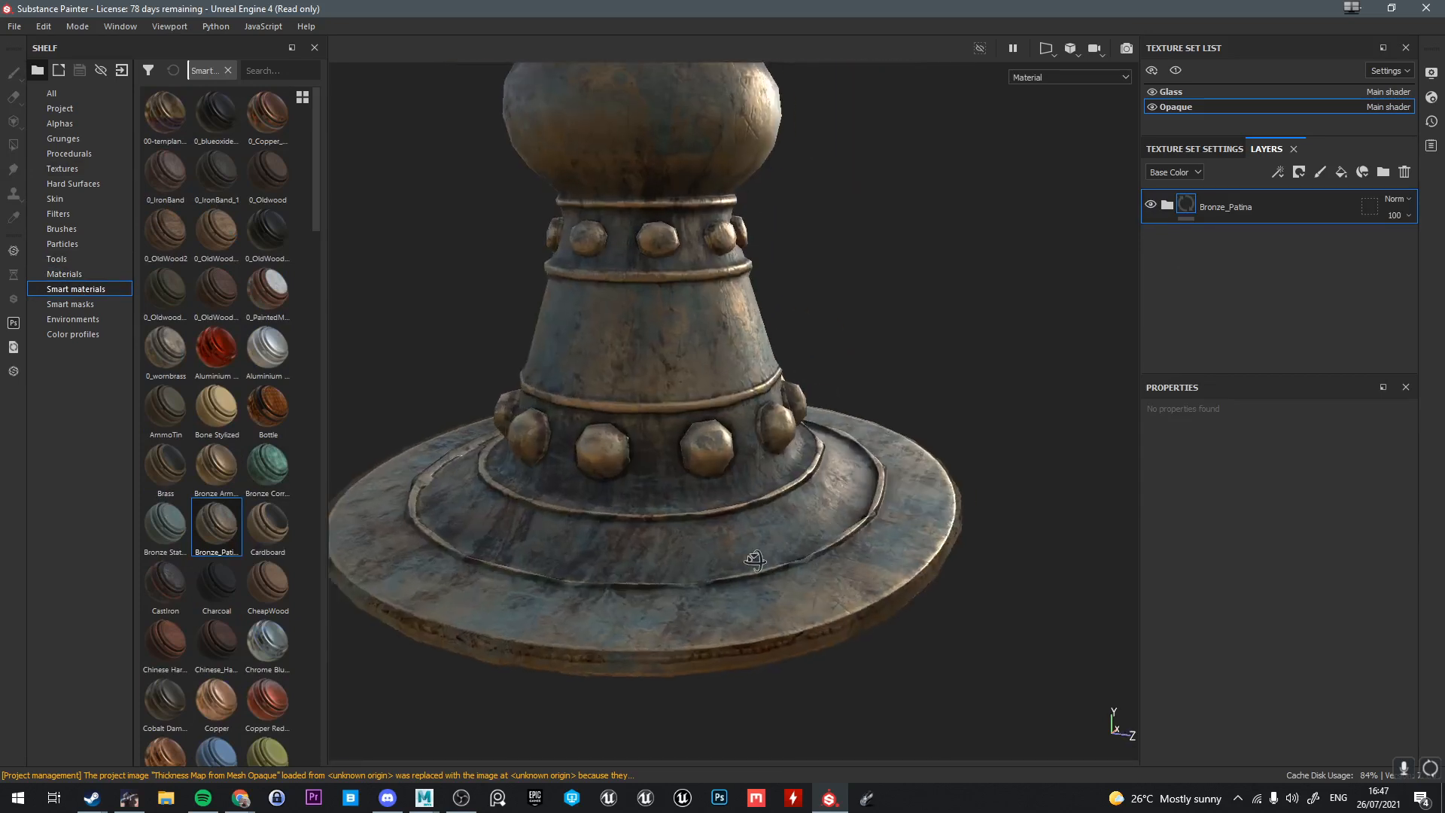
alt+drag(783, 598, 694, 473)
alt+middle_drag(681, 401, 745, 606)
alt+drag(806, 659, 764, 641)
alt+middle_drag(763, 641, 756, 429)
alt+drag(756, 429, 659, 476)
alt+middle_drag(828, 361, 836, 461)
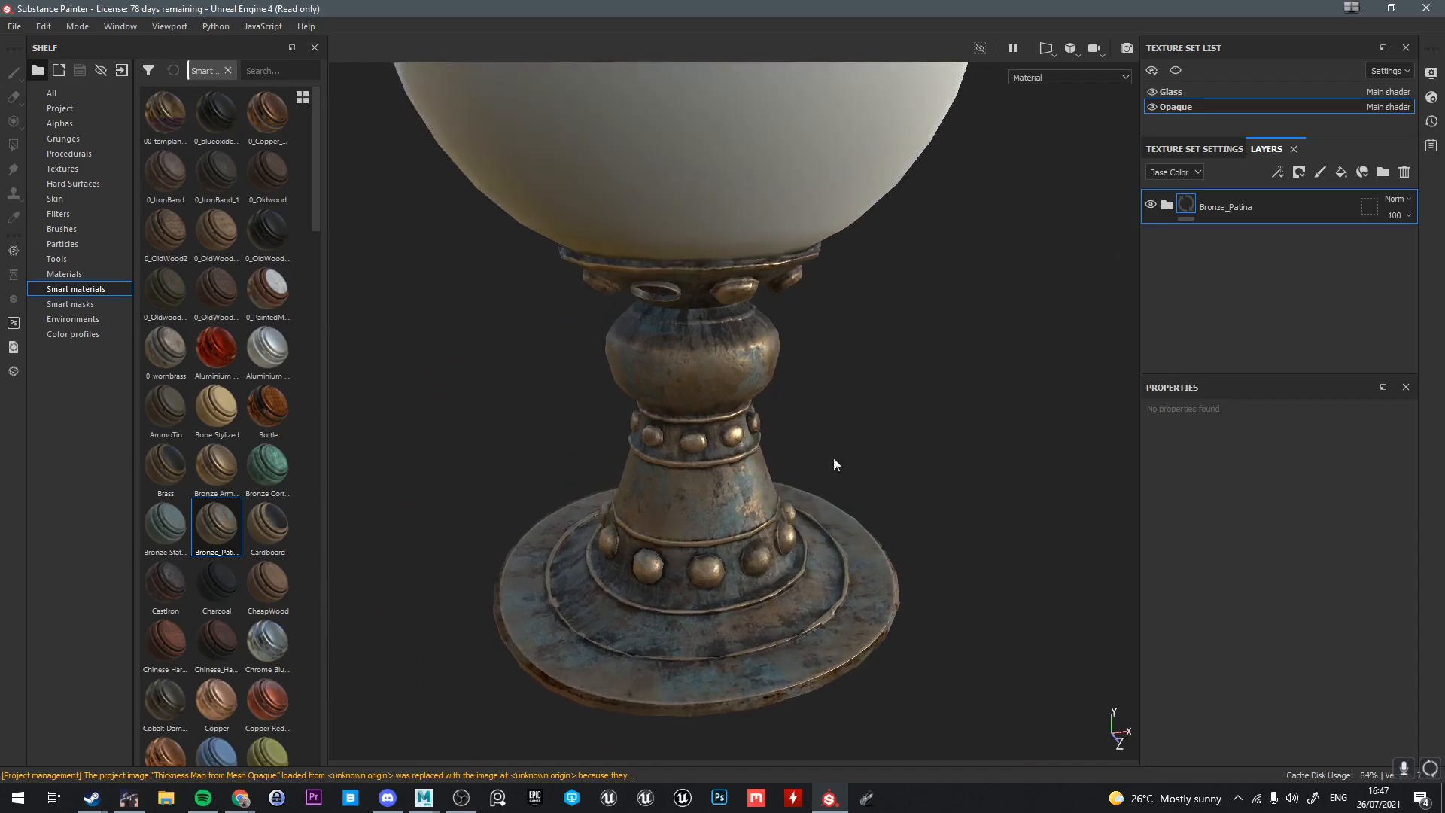
Examine the Bronze_Patina finish on the bottle's metal shoulder, upper gem ring and cap from several angles
alt+drag(835, 462, 797, 346)
alt+middle_drag(742, 556, 851, 576)
alt+drag(851, 576, 704, 237)
alt+middle_drag(734, 323, 768, 455)
alt+drag(768, 455, 741, 527)
alt+middle_drag(662, 391, 734, 557)
alt+drag(786, 489, 838, 545)
alt+middle_drag(602, 421, 761, 527)
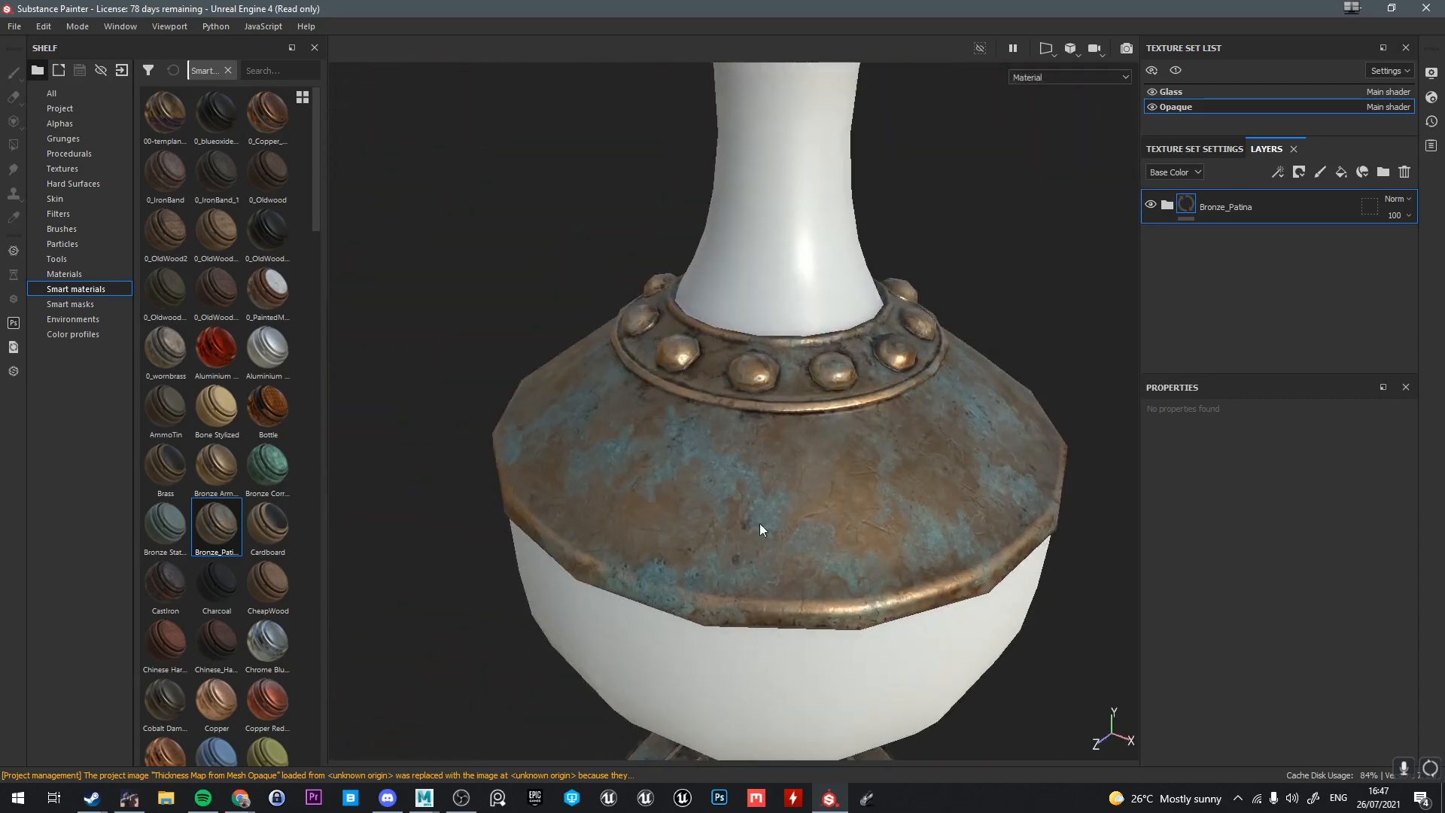
alt+drag(761, 527, 984, 610)
alt+middle_drag(526, 497, 757, 572)
alt+right_drag(756, 572, 726, 639)
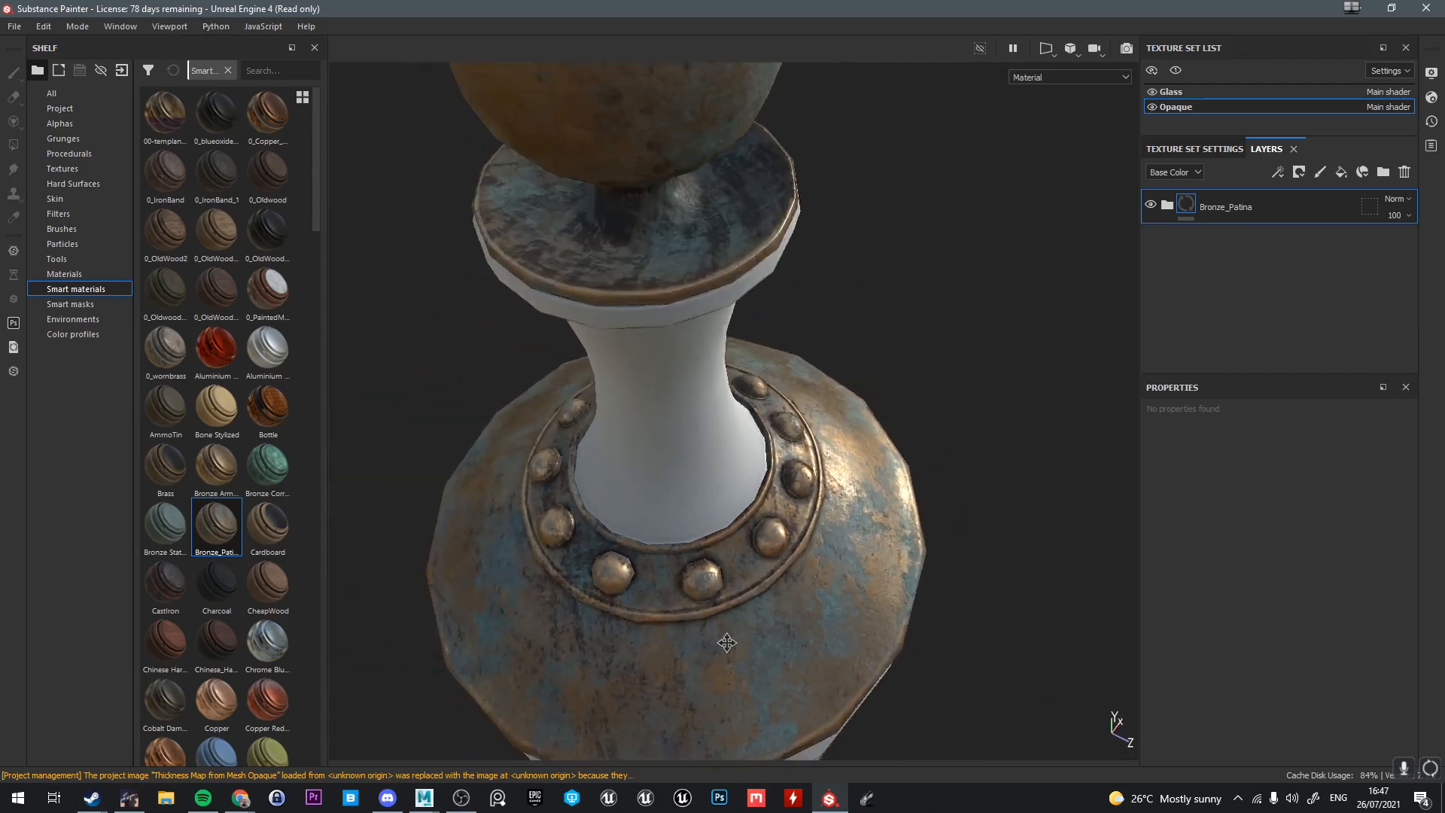
alt+middle_drag(725, 639, 742, 674)
alt+drag(742, 674, 838, 432)
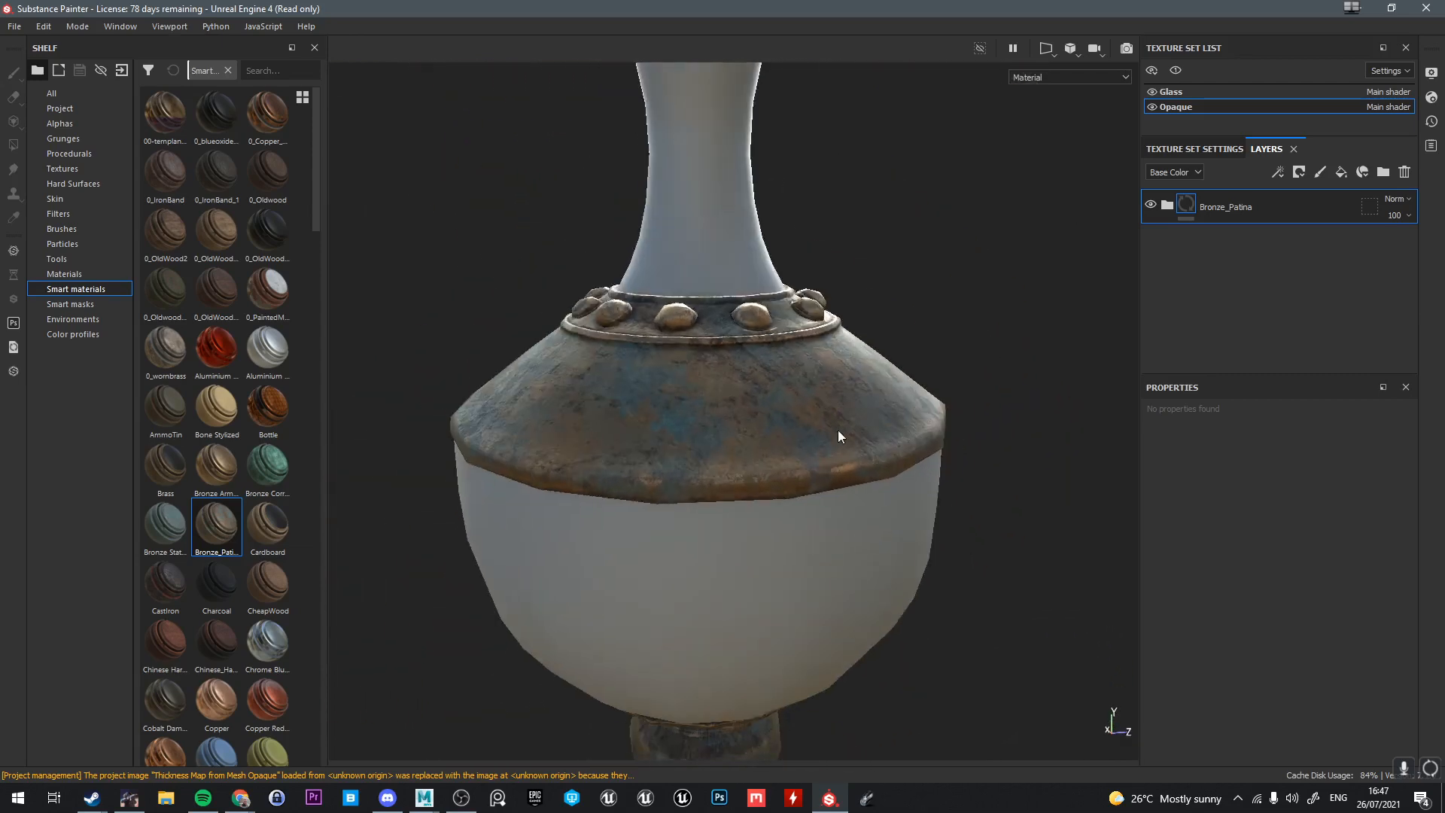
alt+middle_drag(839, 432, 876, 221)
Switch to Maya, select the Low_Poly group, turn off isolation and select all of its faces in the UV Editor
click(424, 799)
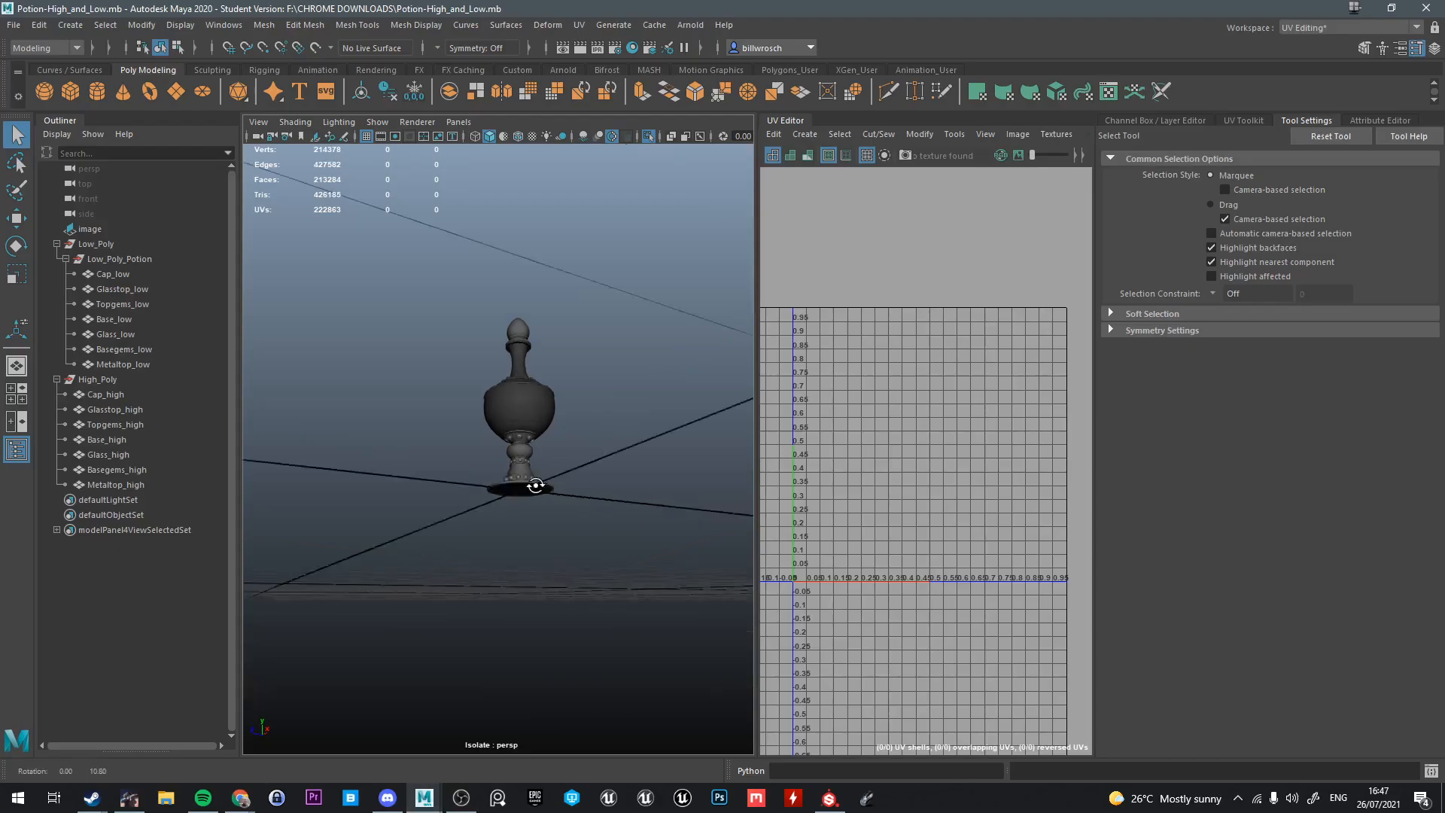
click(86, 243)
key(ctrl+1)
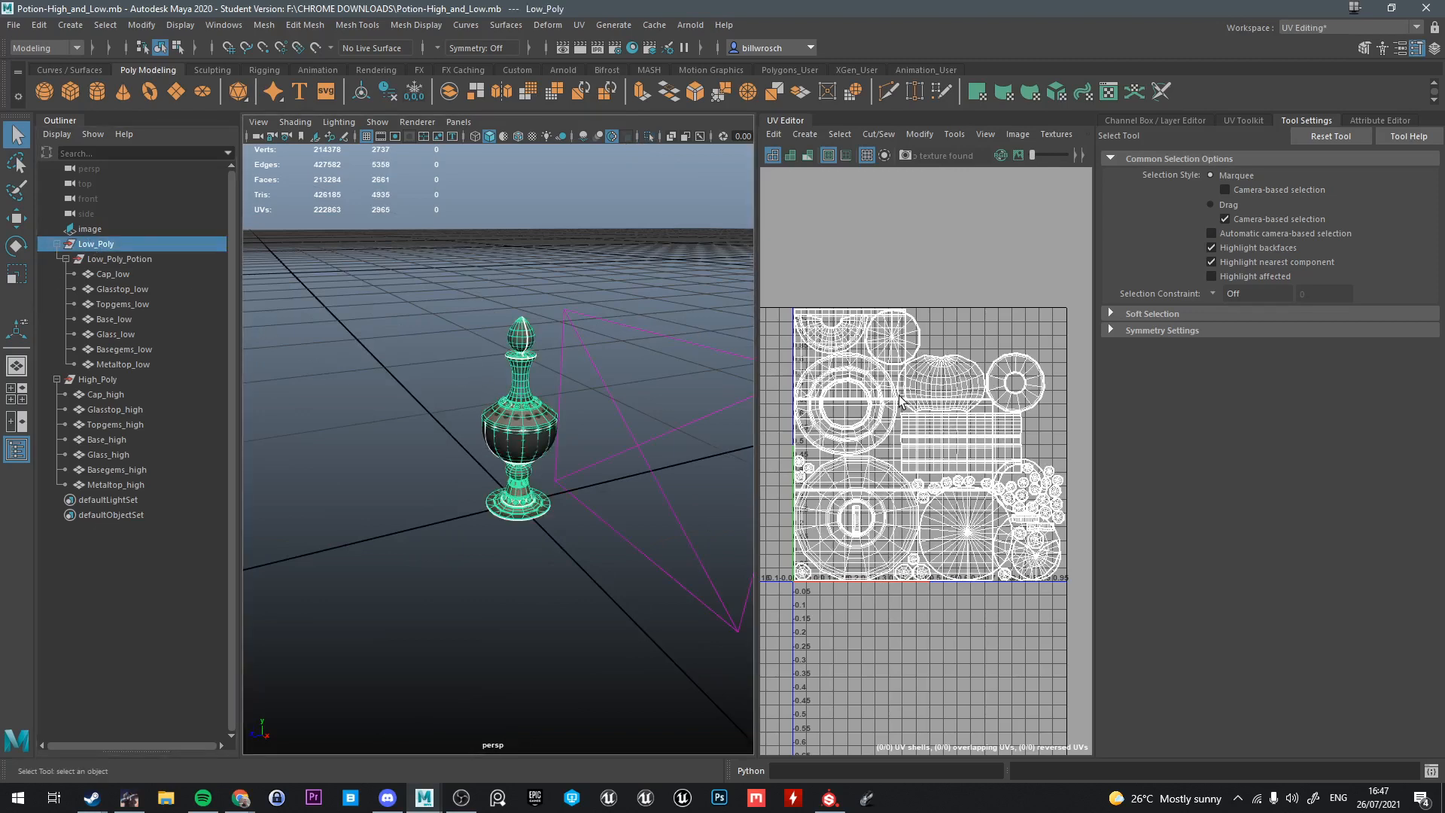
scroll(946, 437, down, 3)
right_drag(913, 355, 913, 399)
drag(793, 276, 1032, 542)
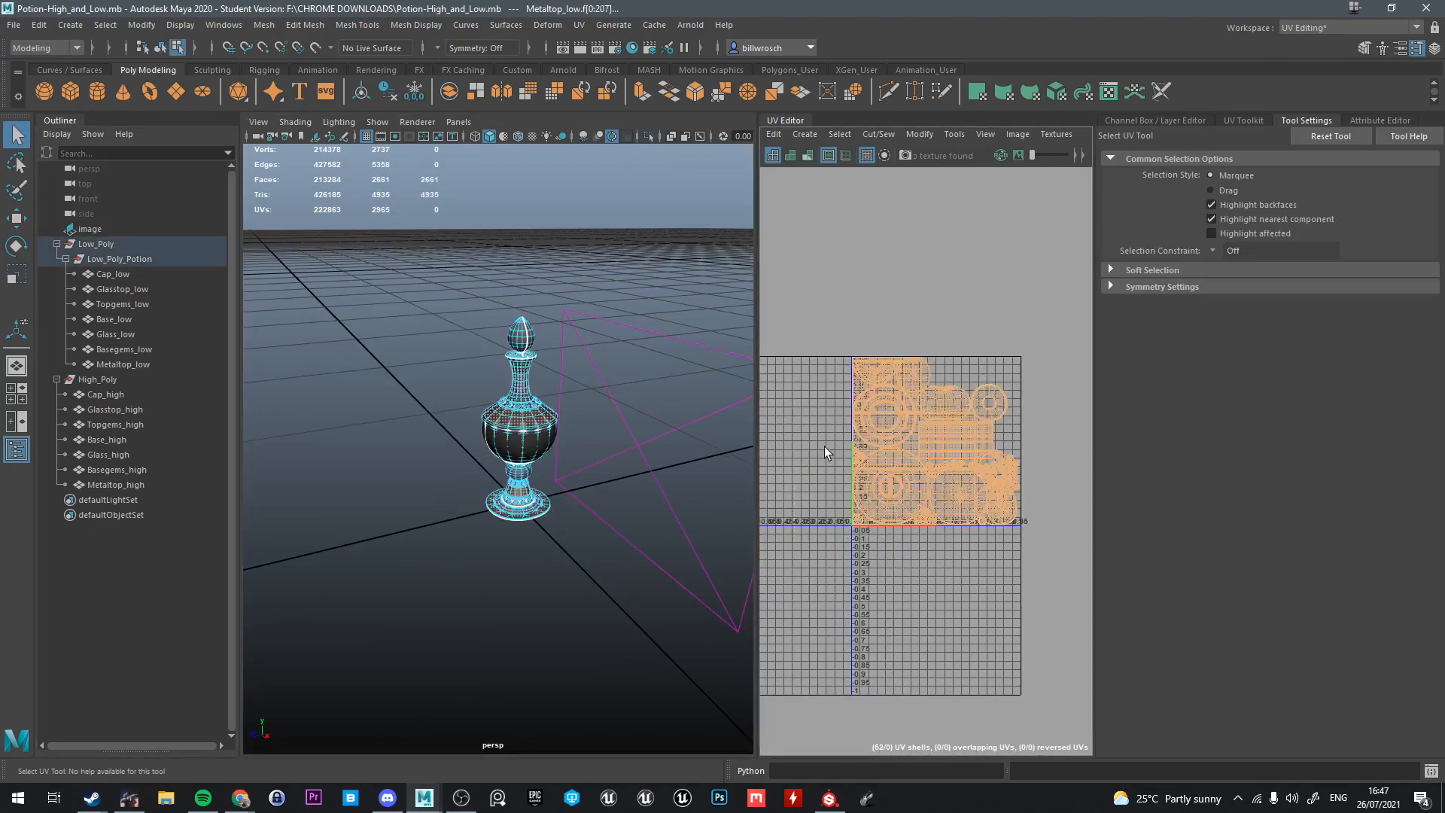
Examine how the low-poly bottle's UV shells sit within the 0 to 1 tile compared with the neighbouring empty tiles
alt+middle_drag(761, 380, 925, 335)
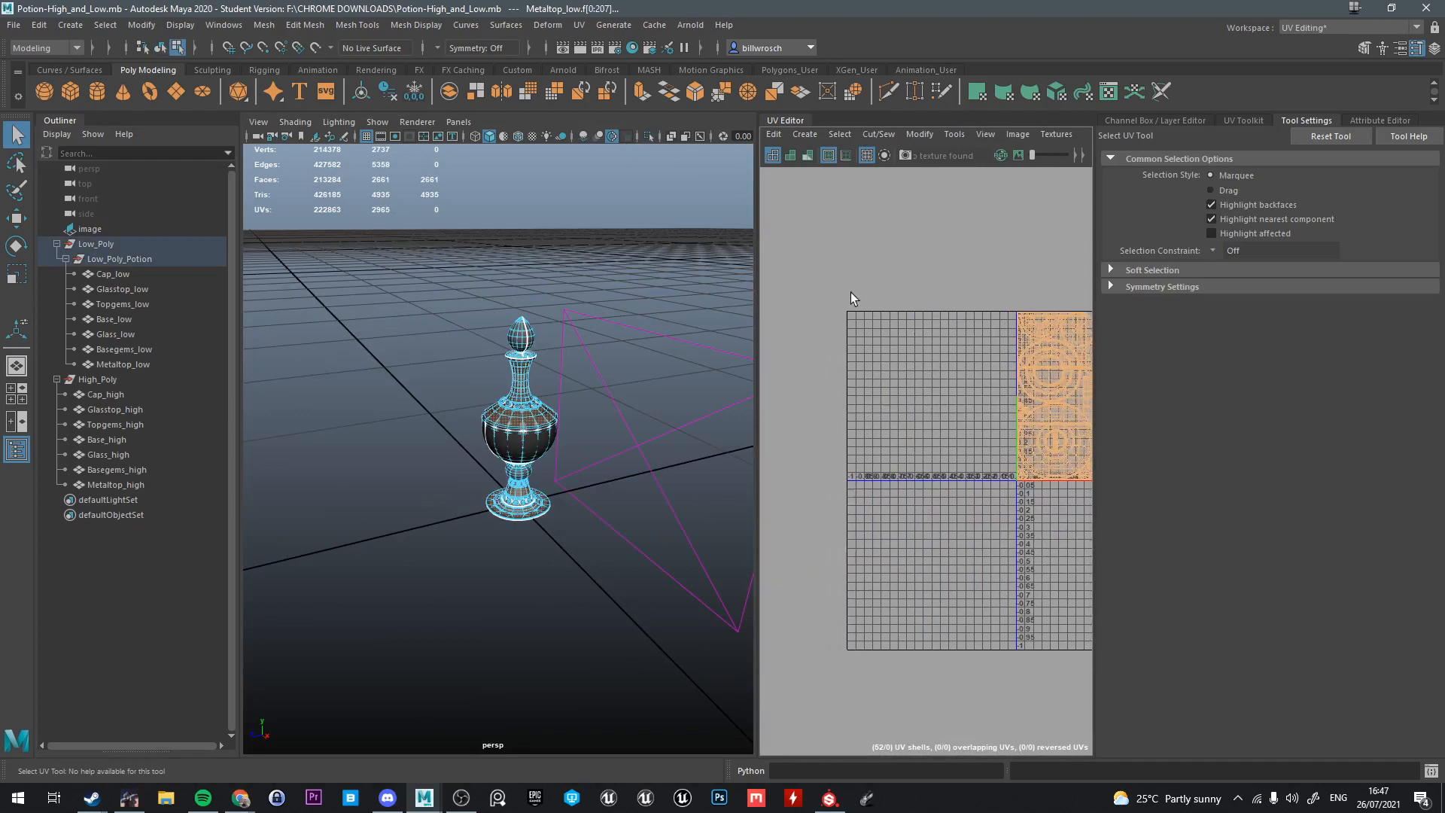
alt+middle_drag(976, 465, 873, 484)
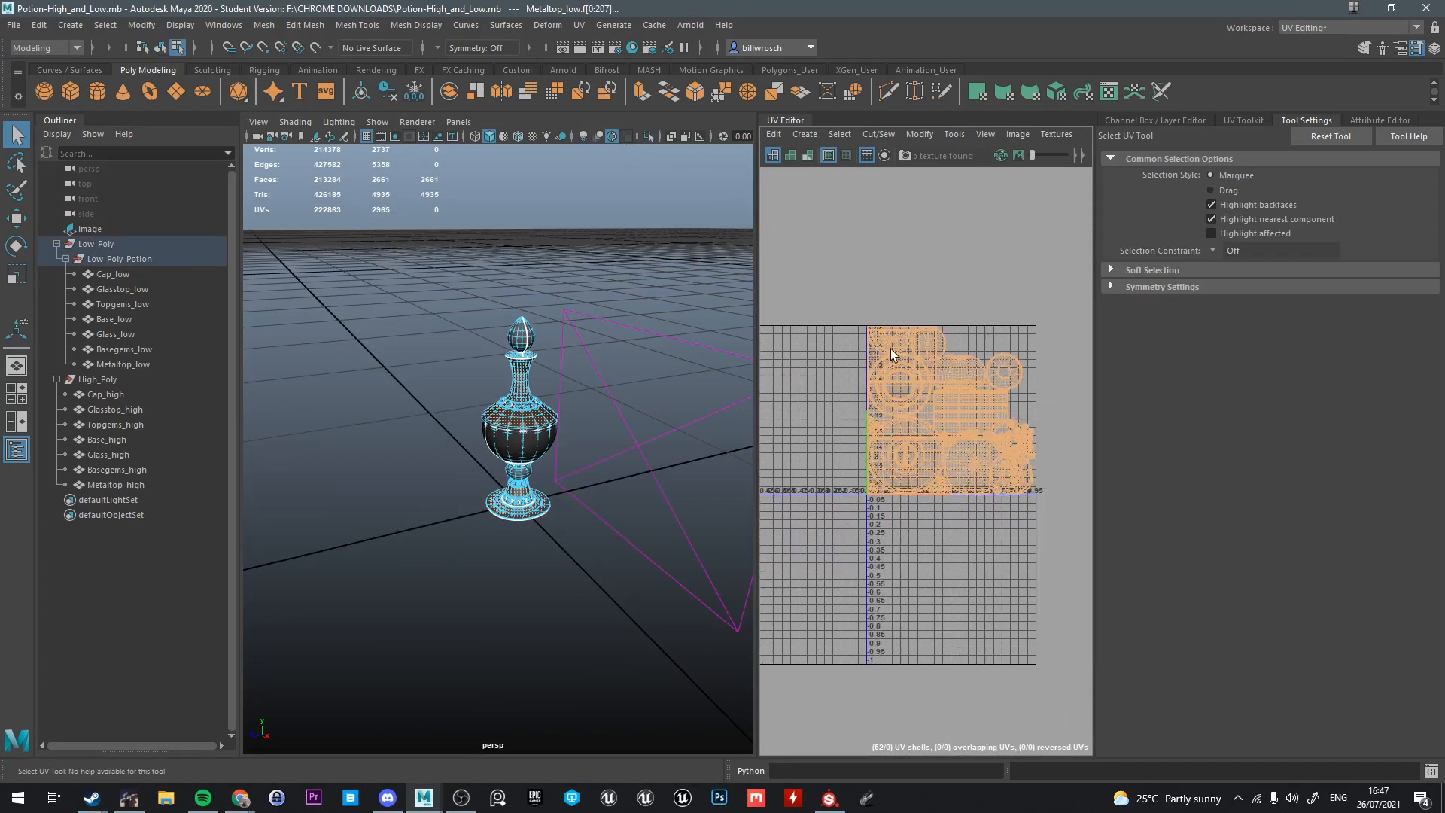
alt+middle_drag(777, 467, 855, 448)
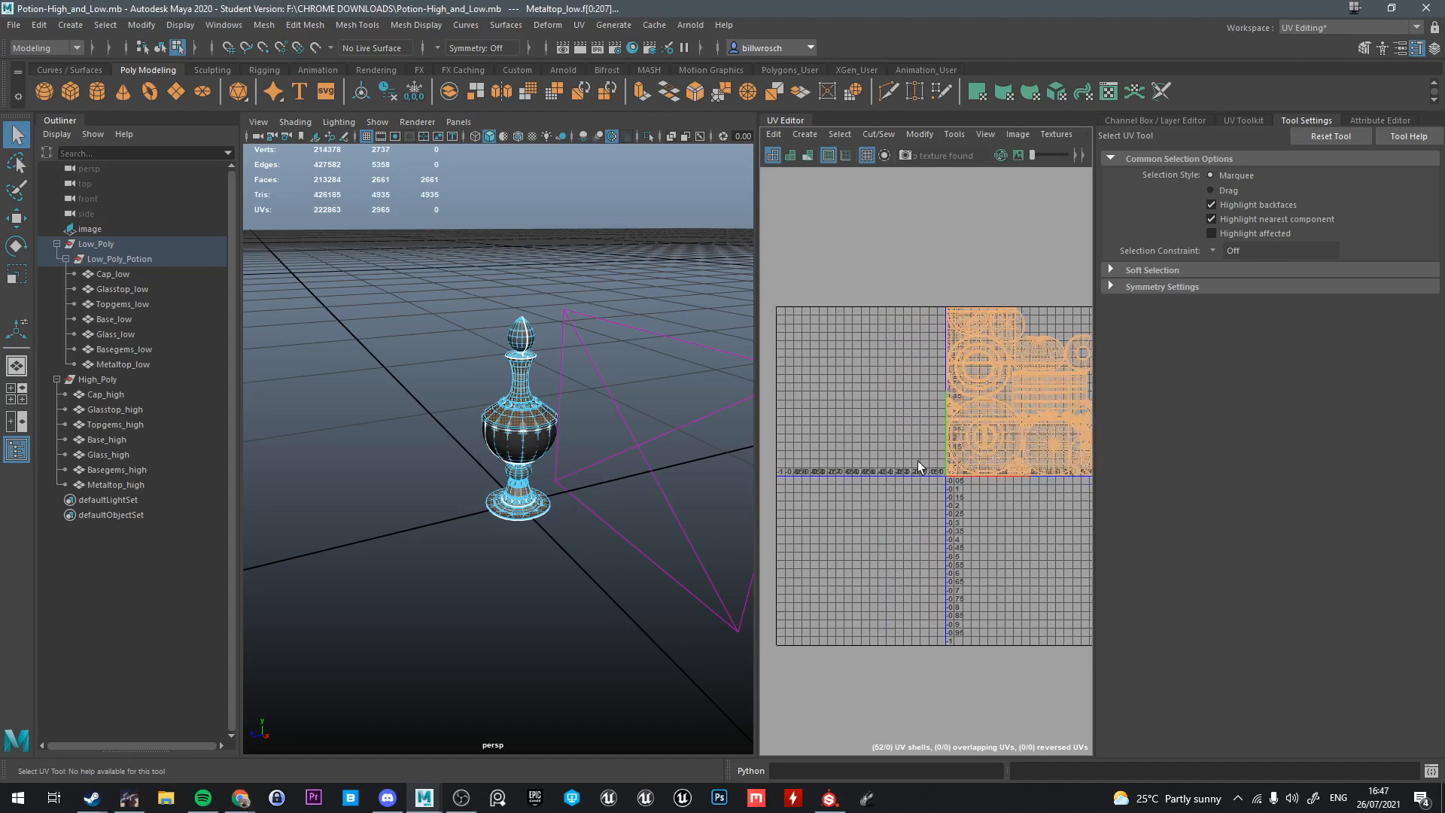
alt+middle_drag(908, 329, 862, 326)
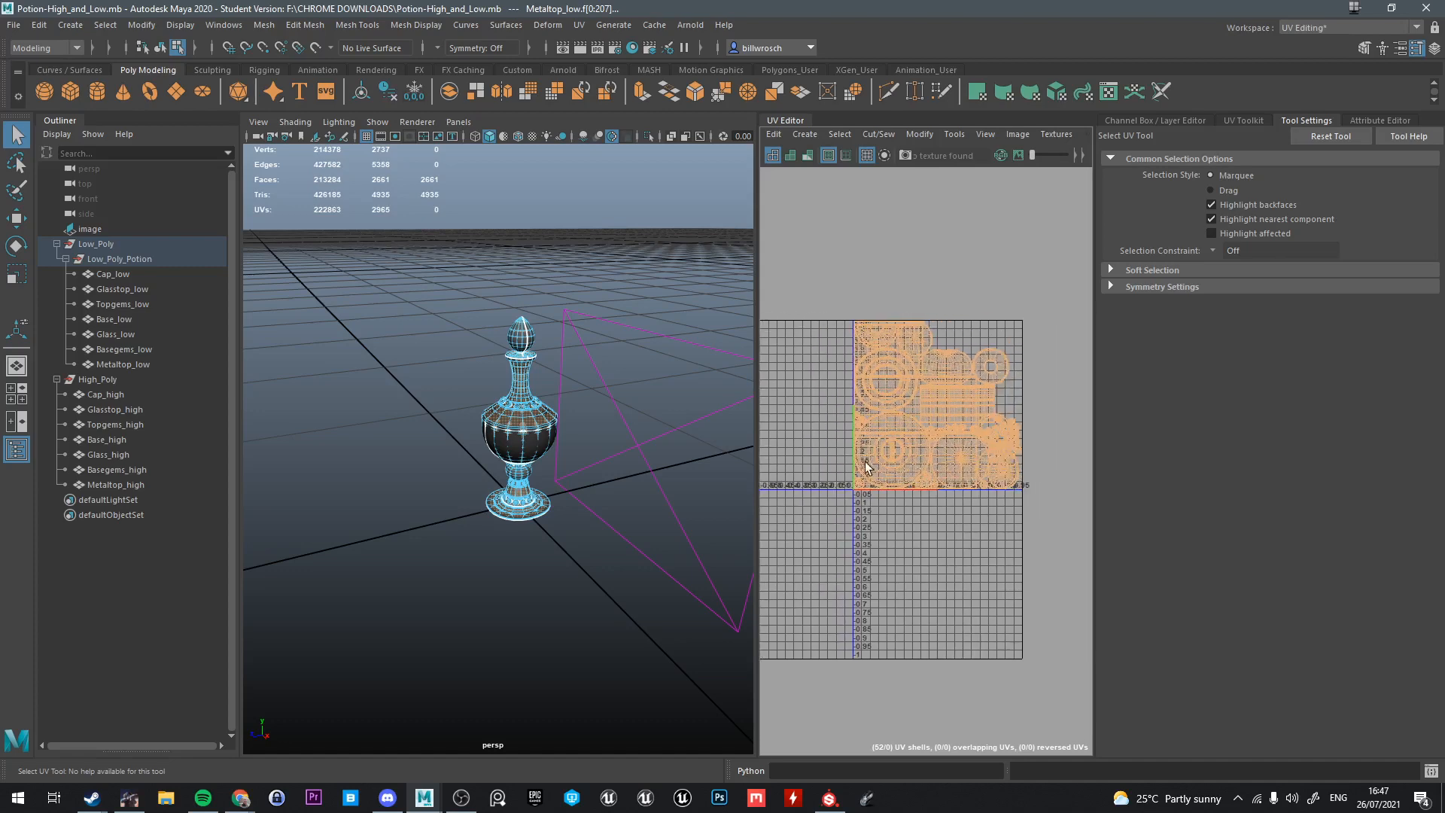
alt+middle_drag(886, 486, 952, 481)
scroll(970, 442, up, 3)
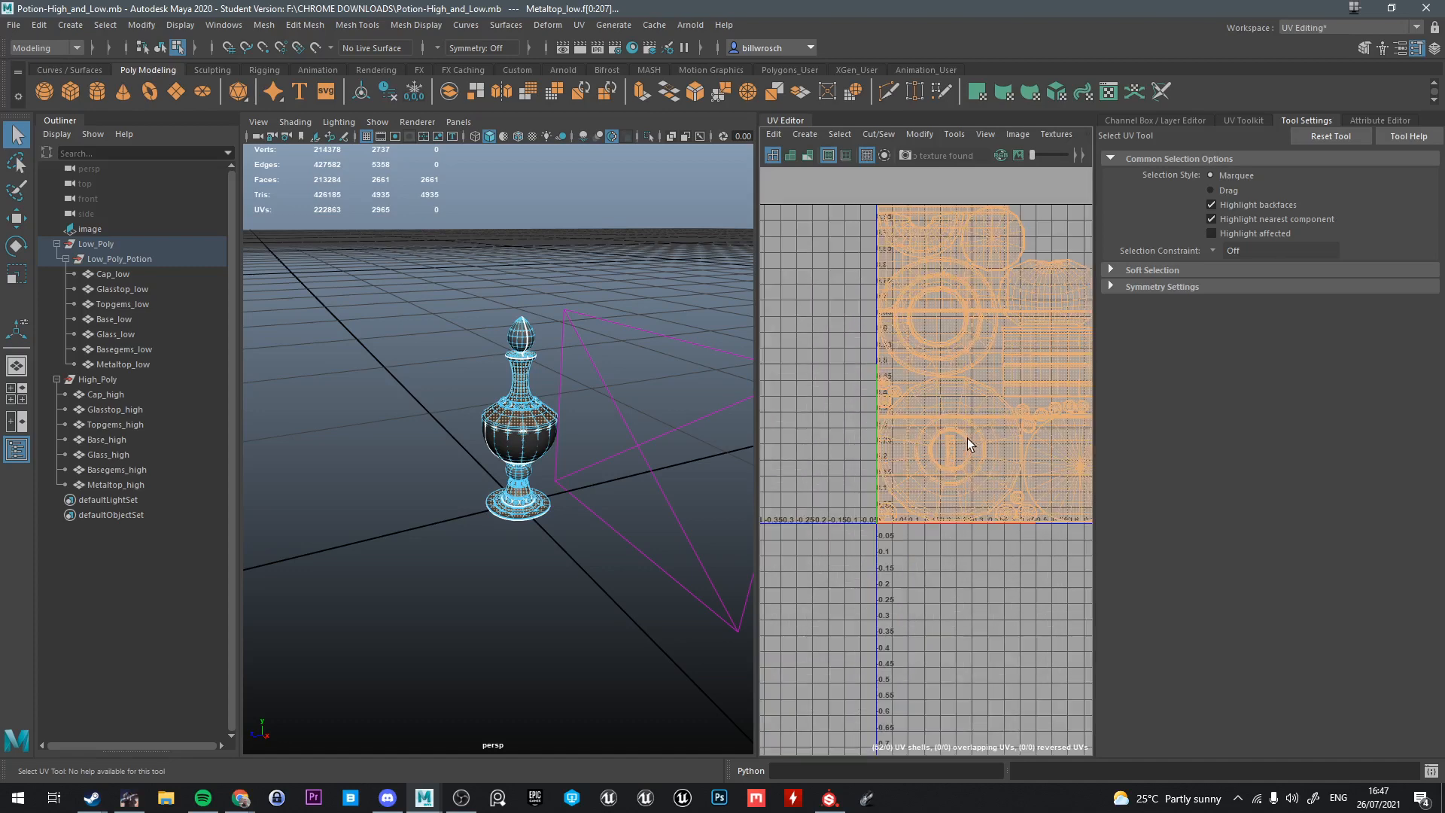
Compare the selected faces on the low-poly bottle with their combined, overlapping UV layout
alt+drag(497, 463, 472, 404)
scroll(472, 404, up, 5)
alt+middle_drag(511, 395, 483, 496)
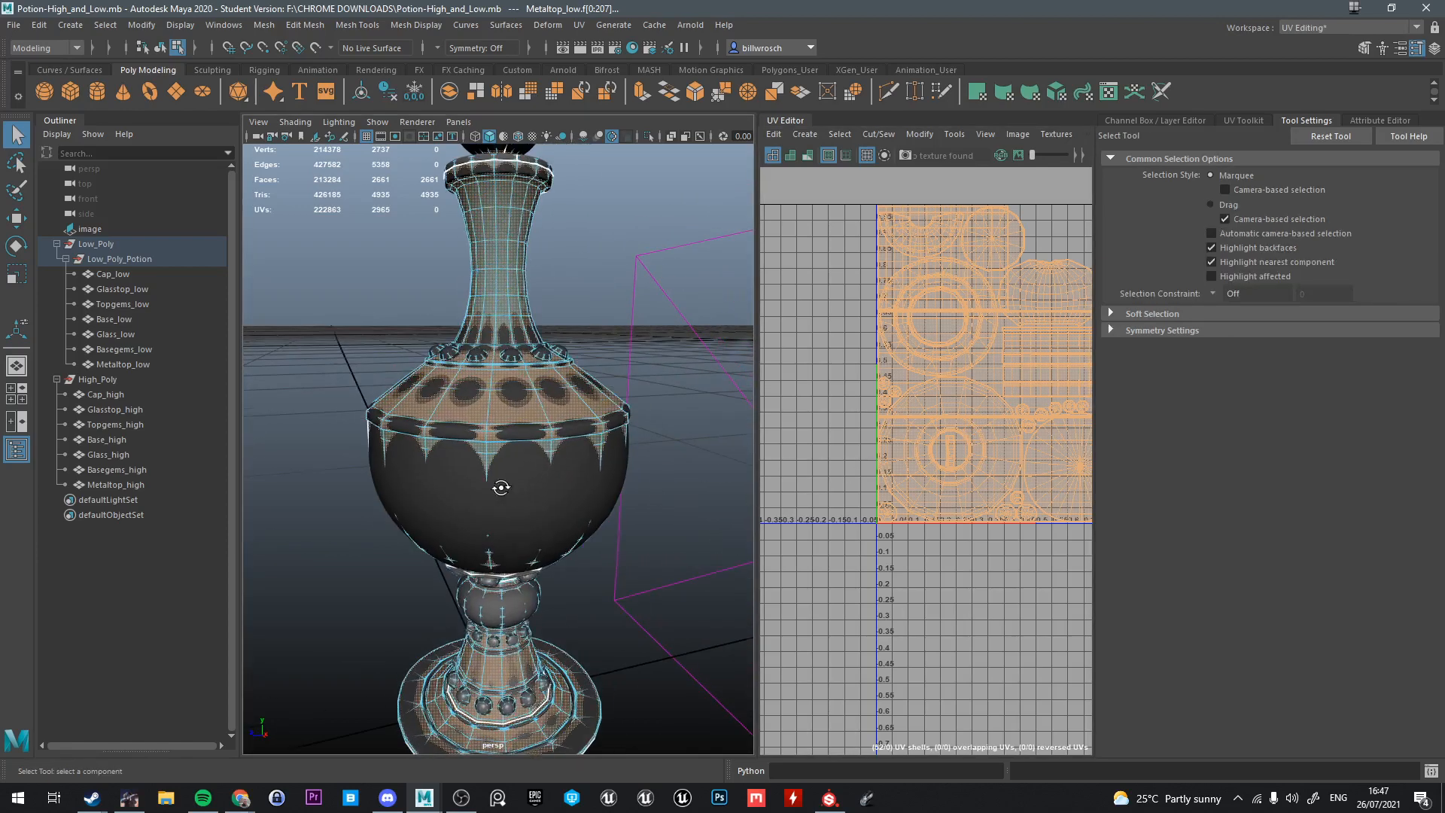
alt+drag(500, 488, 503, 523)
scroll(957, 435, down, 2)
mouse_move(918, 435)
alt+middle_down()
mouse_move(980, 433)
mouse_move(930, 444)
alt+middle_up()
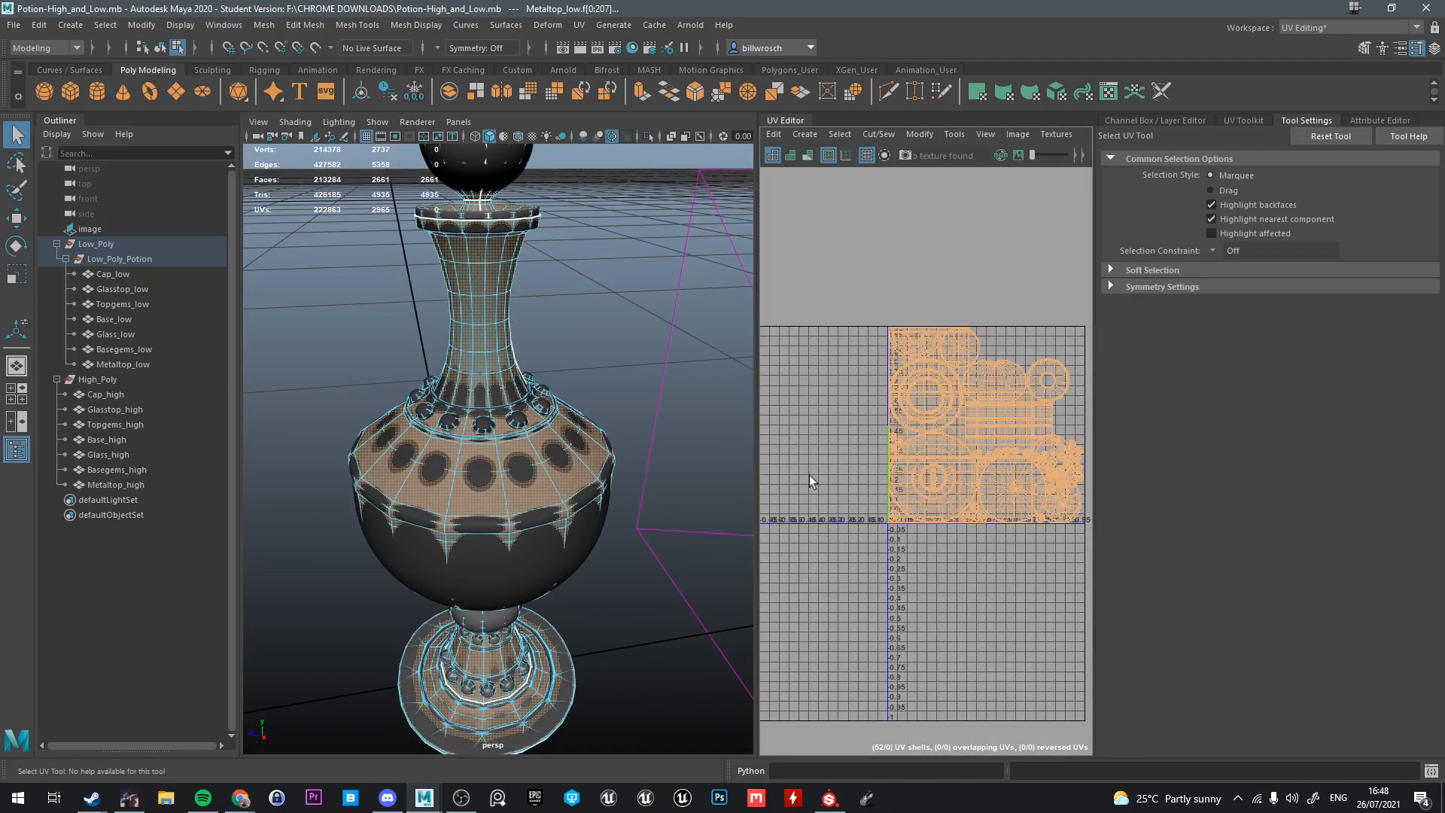
alt+drag(725, 471, 673, 536)
scroll(990, 444, up, 2)
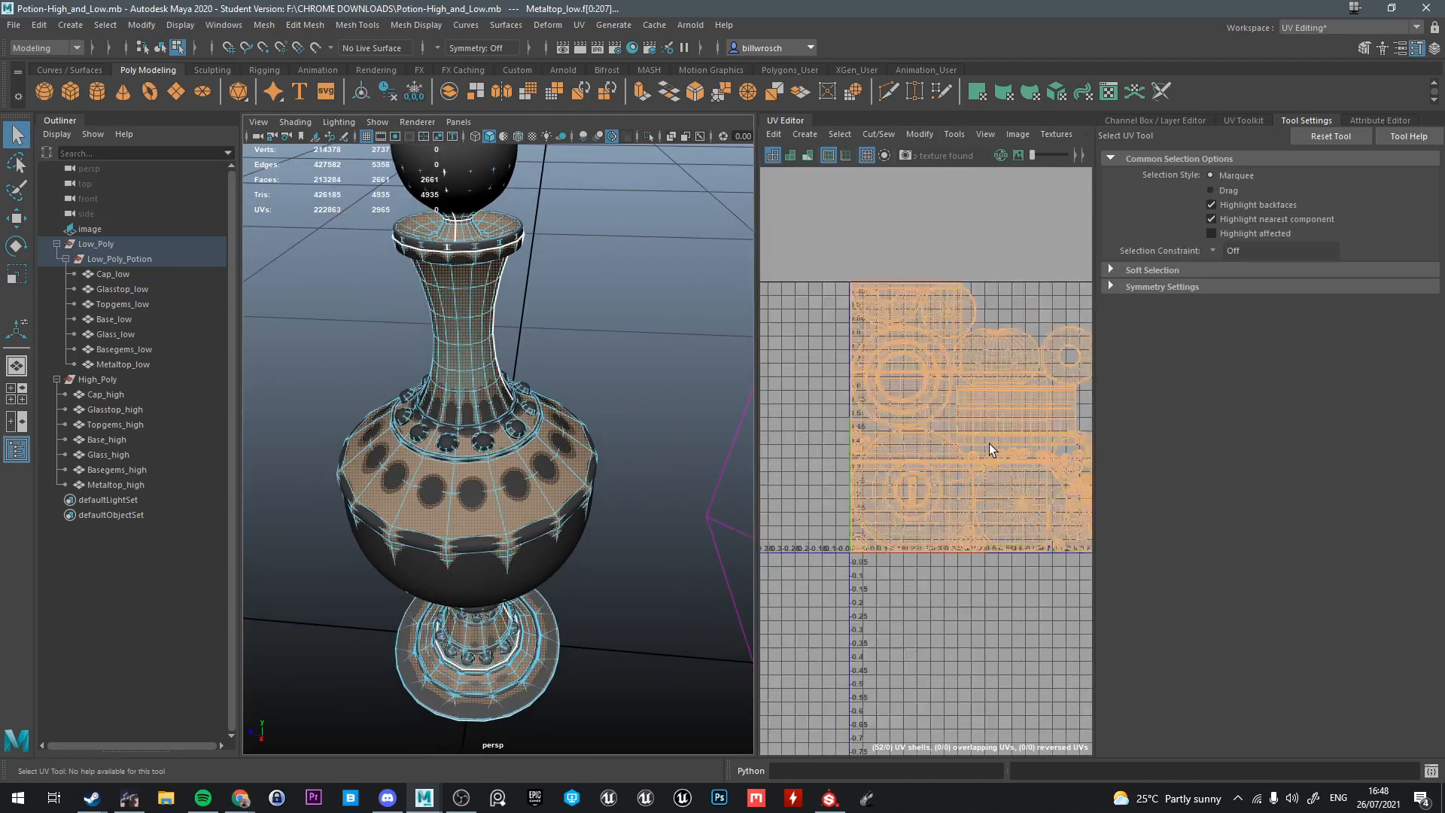
scroll(989, 444, up, 2)
alt+middle_drag(935, 486, 890, 492)
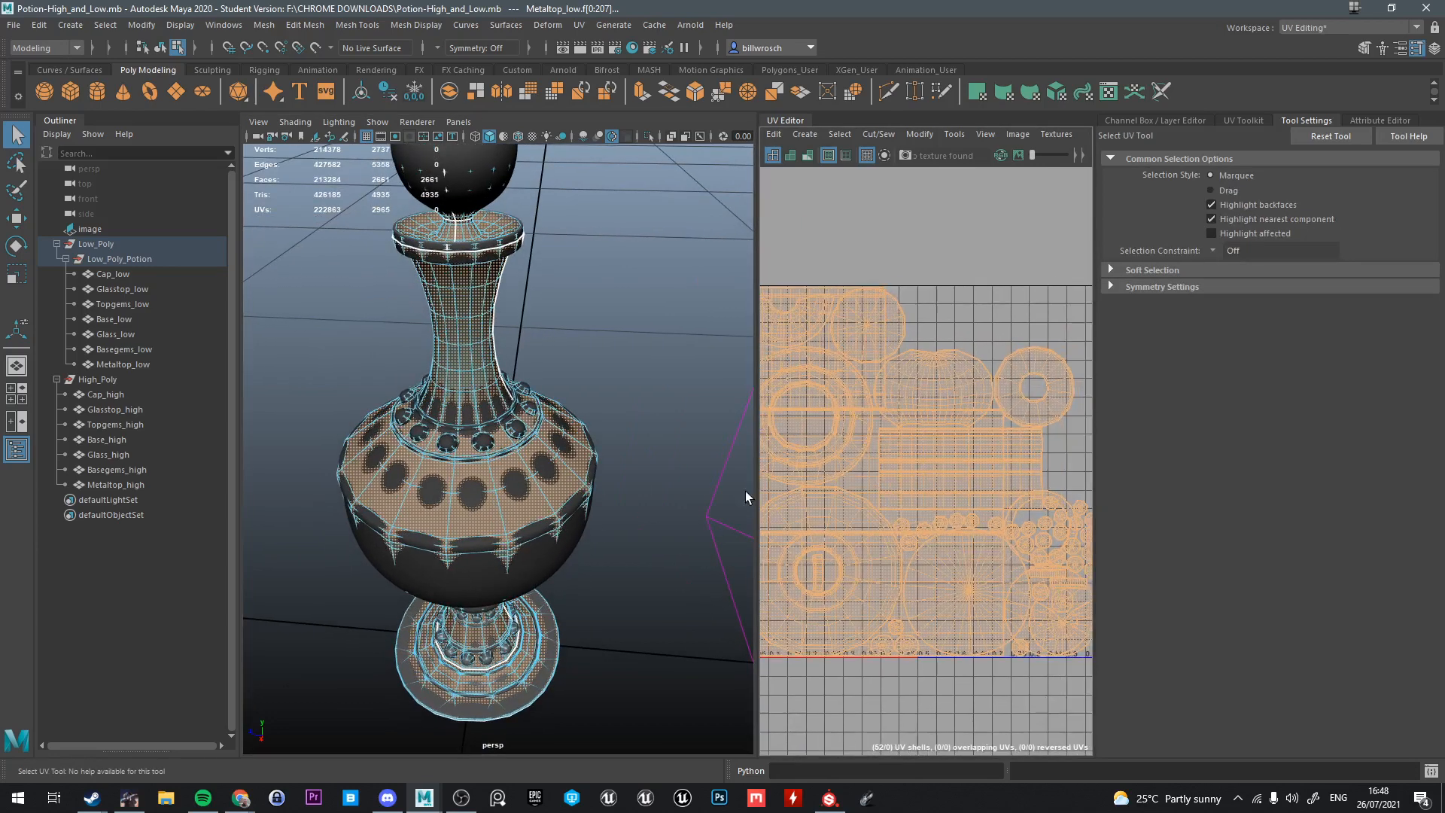
Select Glasstop_low and Glass_low together and view the glass parts' UV layout on its own
click(113, 275)
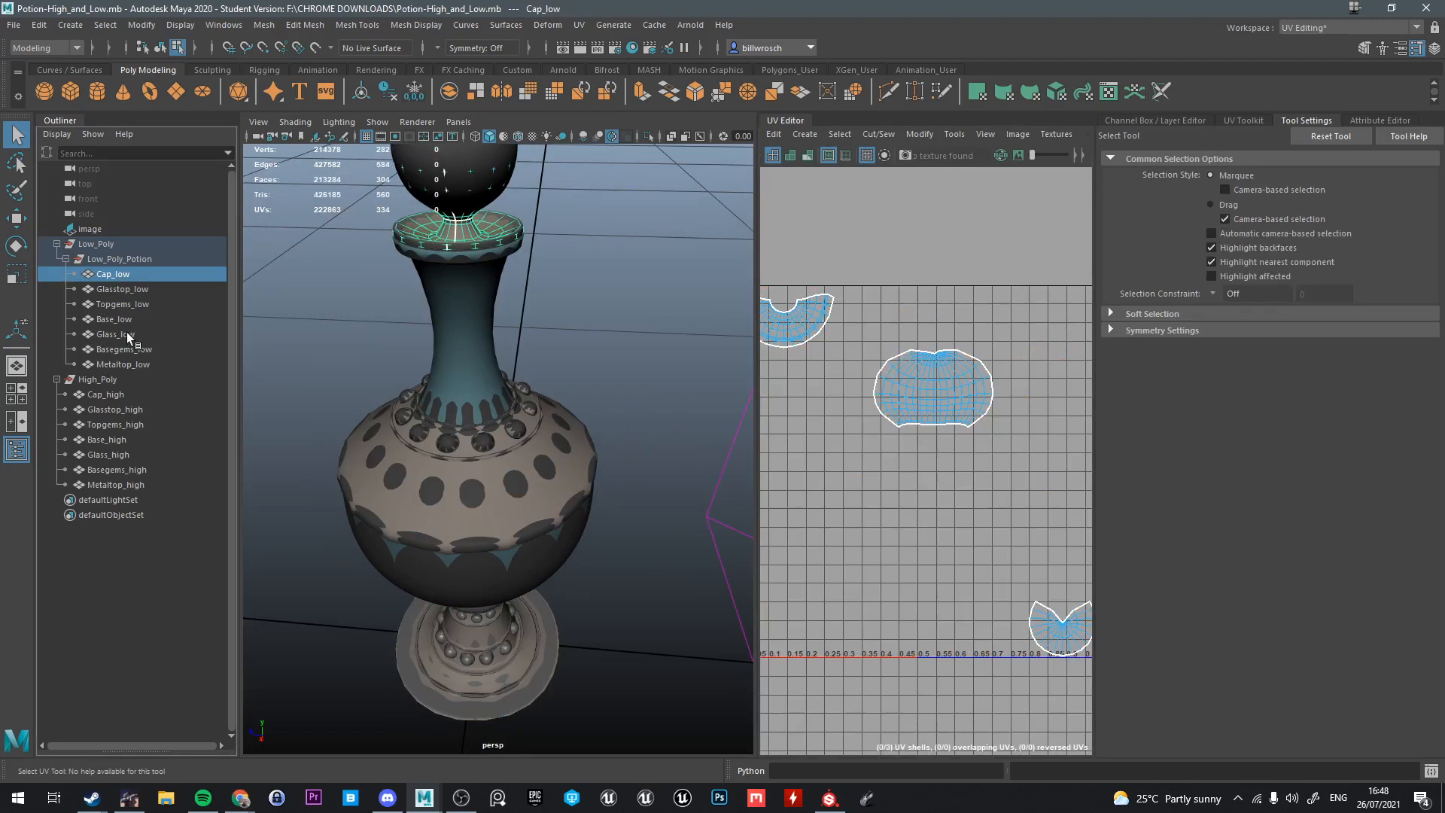
ctrl+click(127, 335)
click(120, 288)
ctrl+click(121, 335)
scroll(862, 411, down, 3)
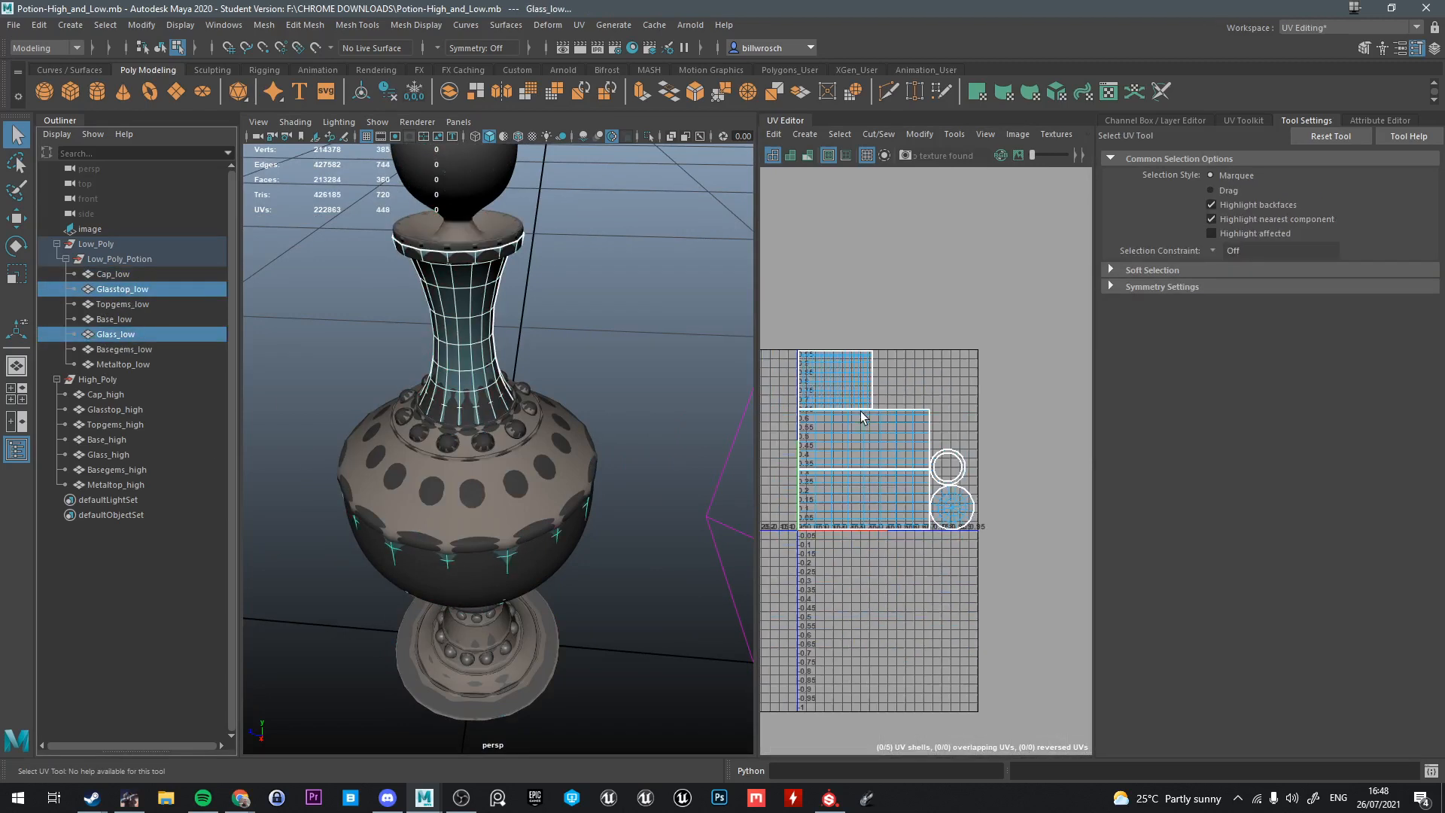
alt+middle_drag(896, 438, 944, 432)
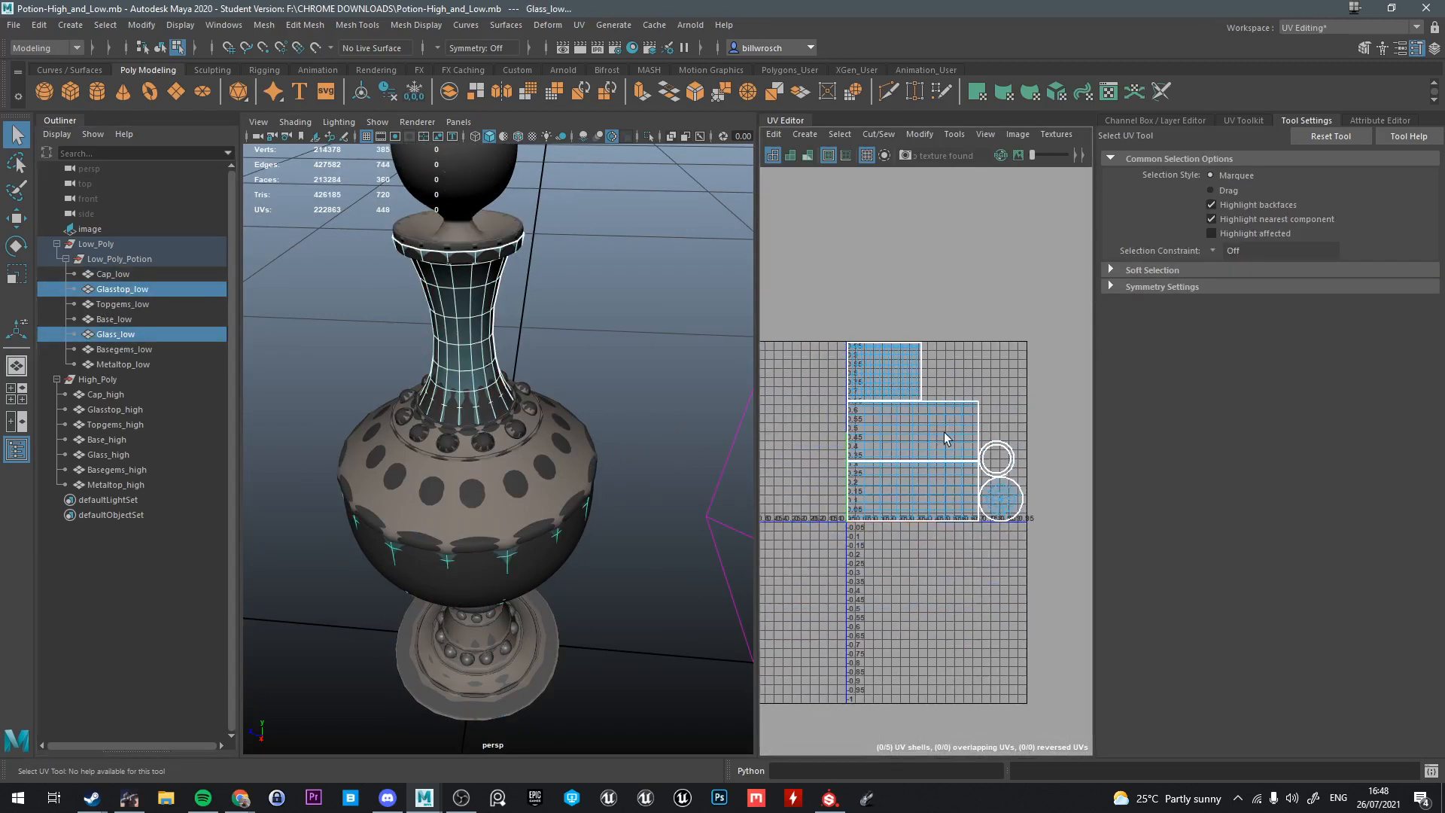
Select Cap_low, Topgems_low, Base_low, Basegems_low and Metaltop_low, and select all their faces in the UV Editor
click(112, 276)
ctrl+click(117, 304)
ctrl+click(113, 321)
ctrl+click(119, 350)
ctrl+click(130, 365)
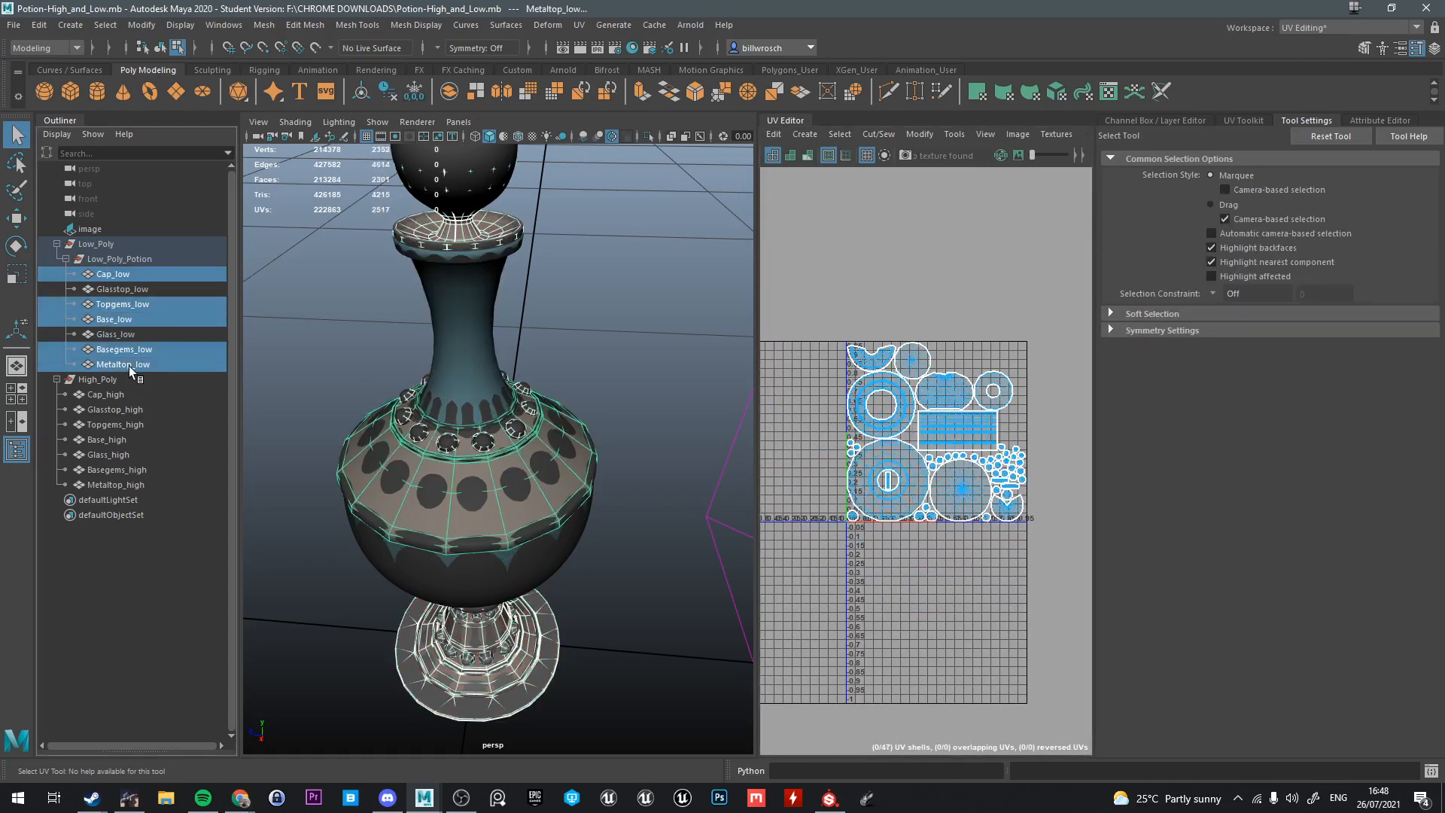
alt+drag(497, 362, 492, 424)
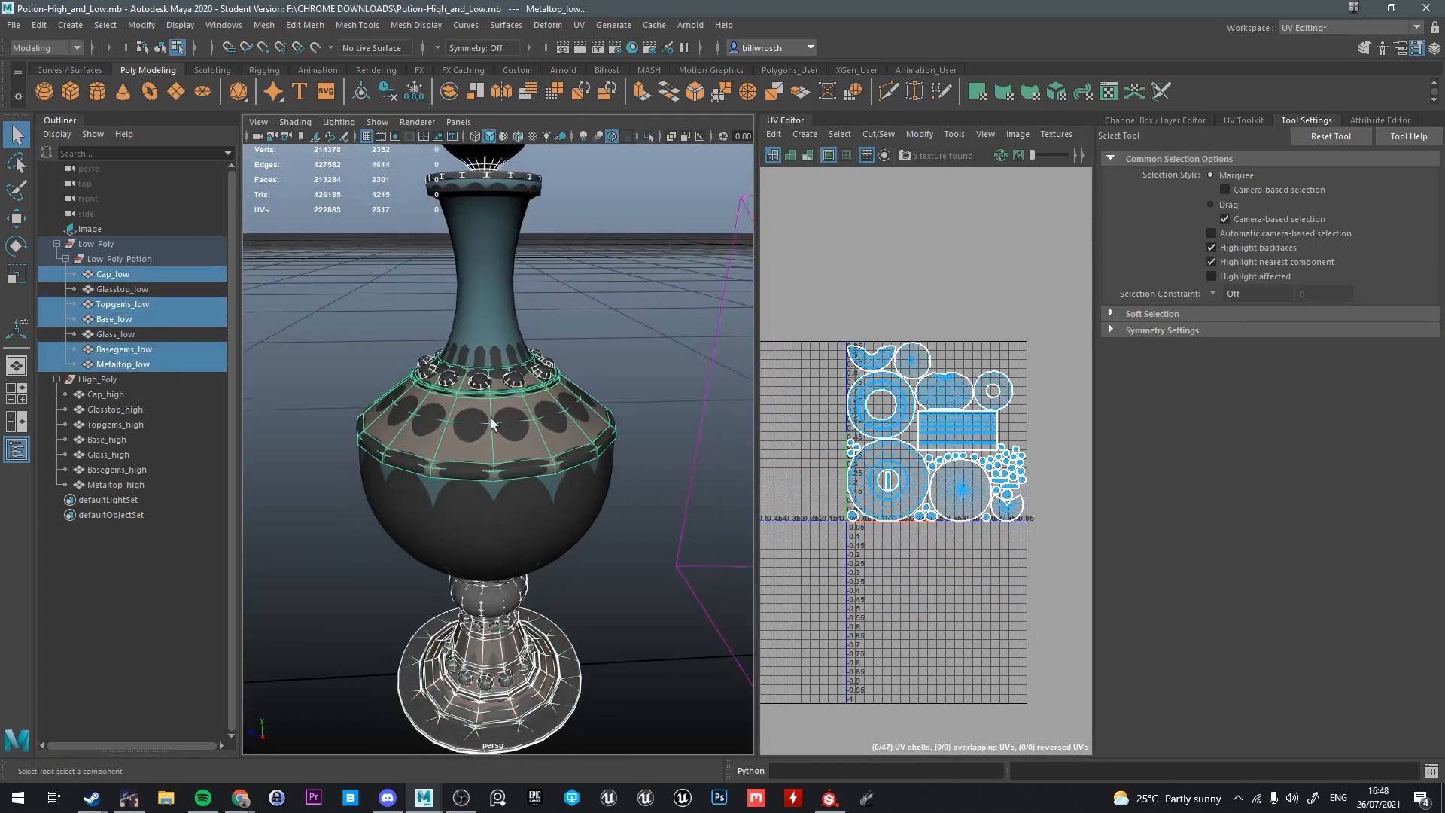
right_click(833, 417)
click(832, 457)
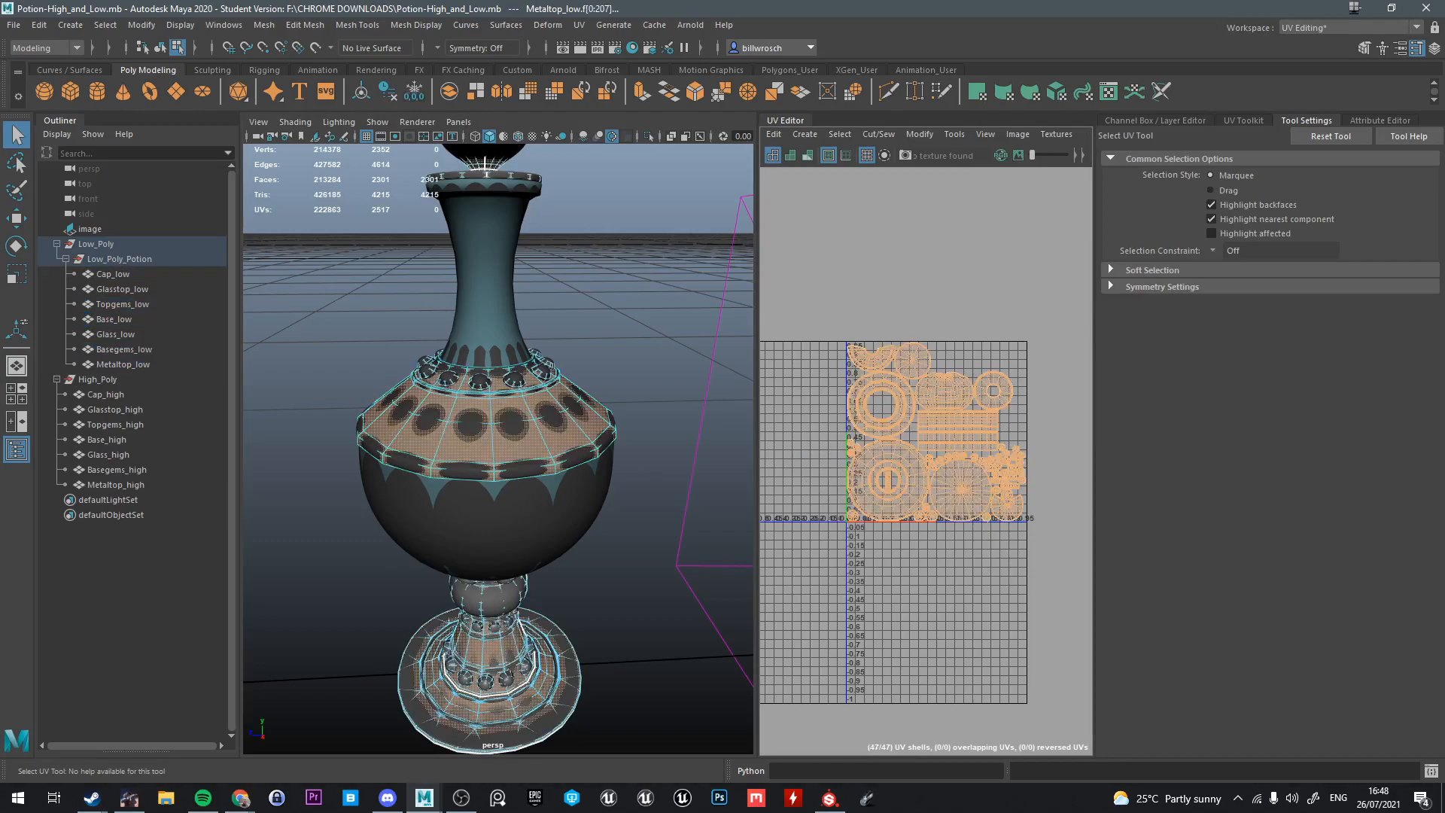